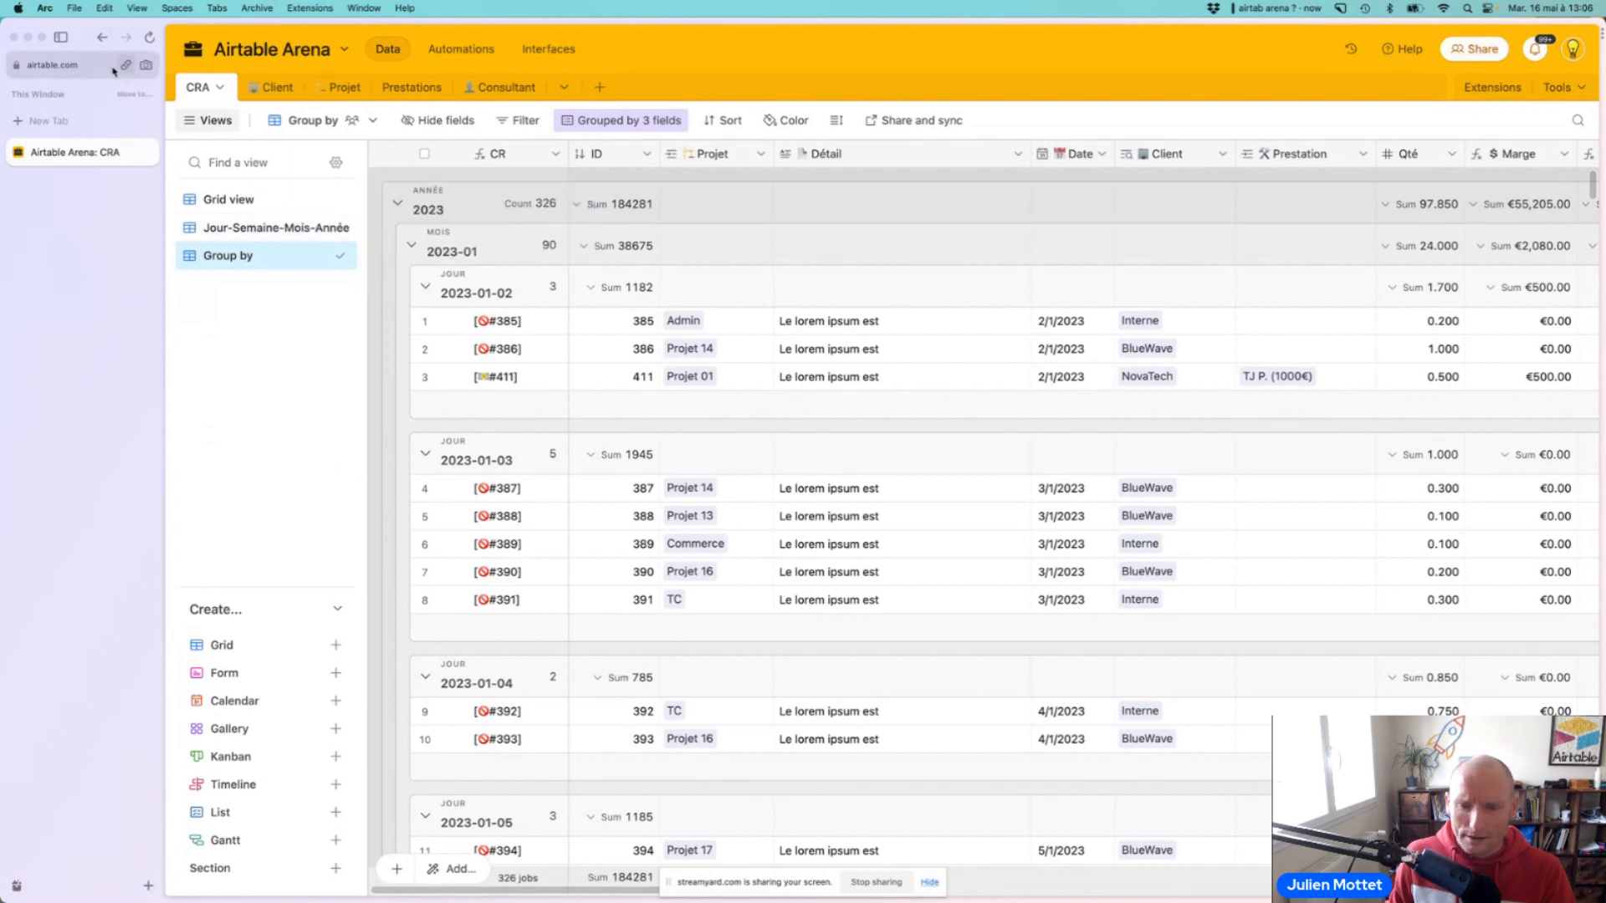
Hide the browser sidebar and look through the Client, Projet, Prestations and Consultant tables, ending on the CRA table
key("super+s")
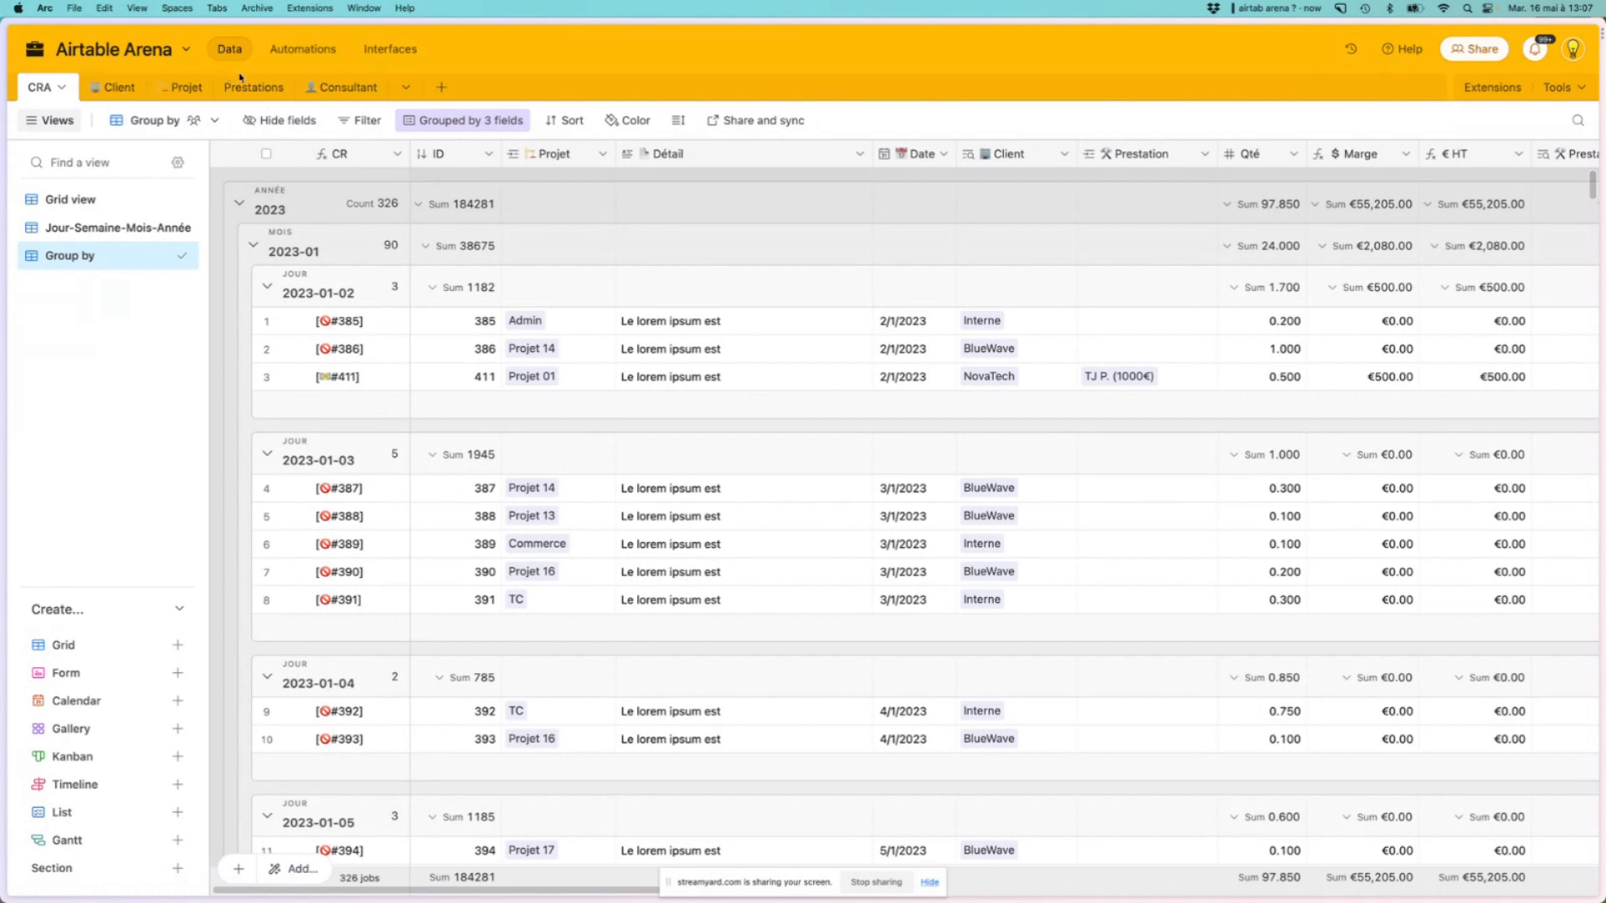
left_click(115, 90)
left_click(162, 93)
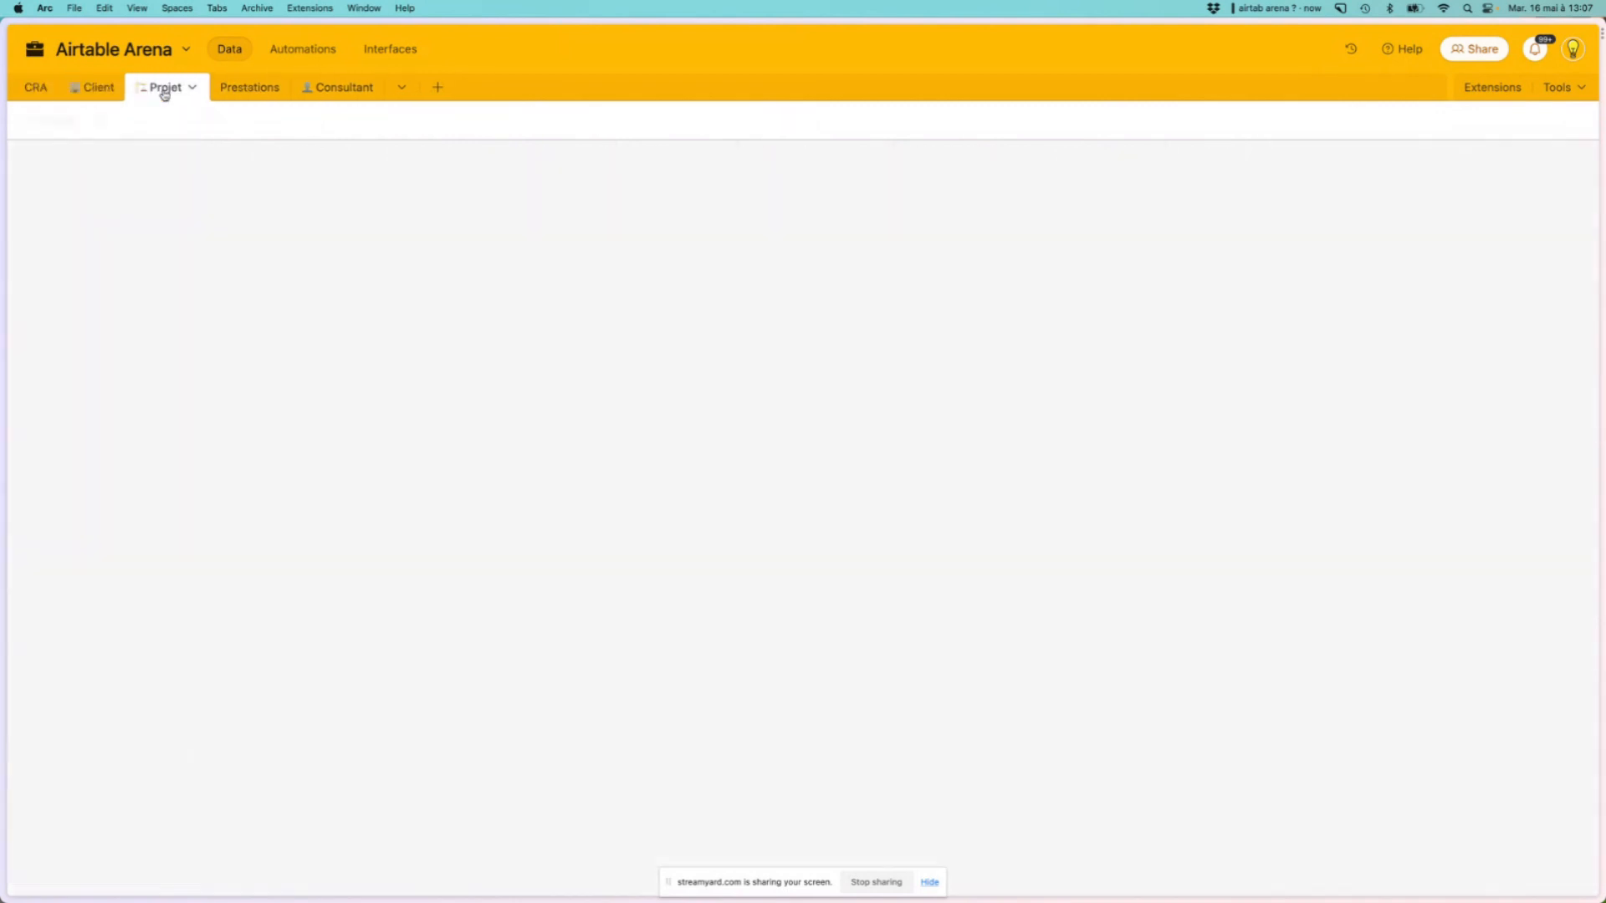
left_click(238, 94)
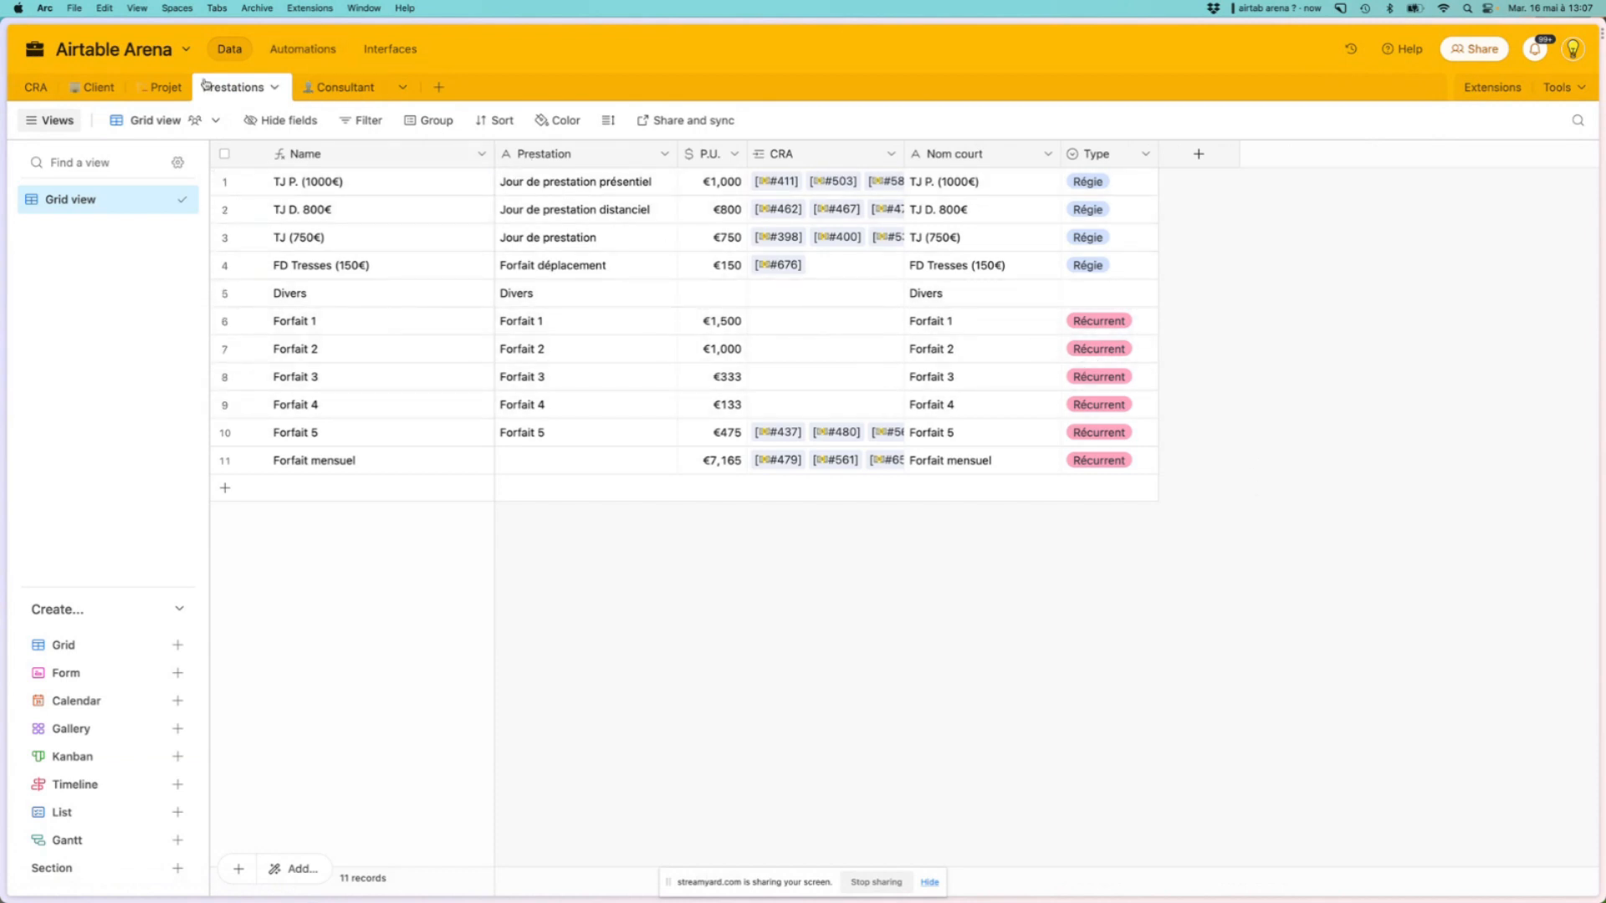
left_click(163, 87)
left_click(320, 87)
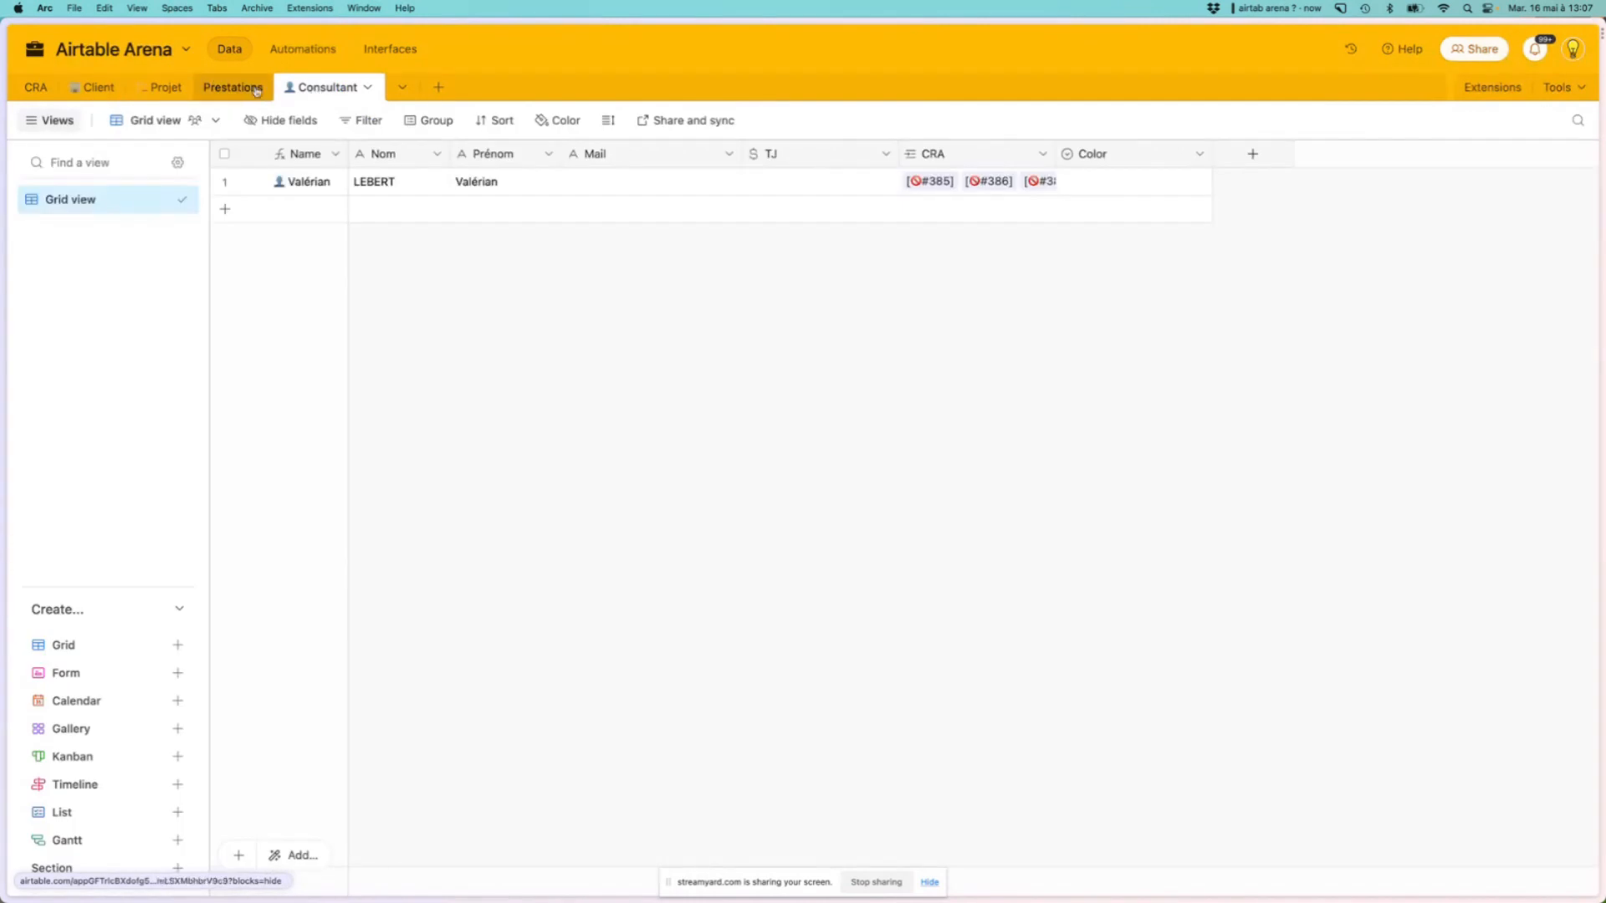
left_click(88, 87)
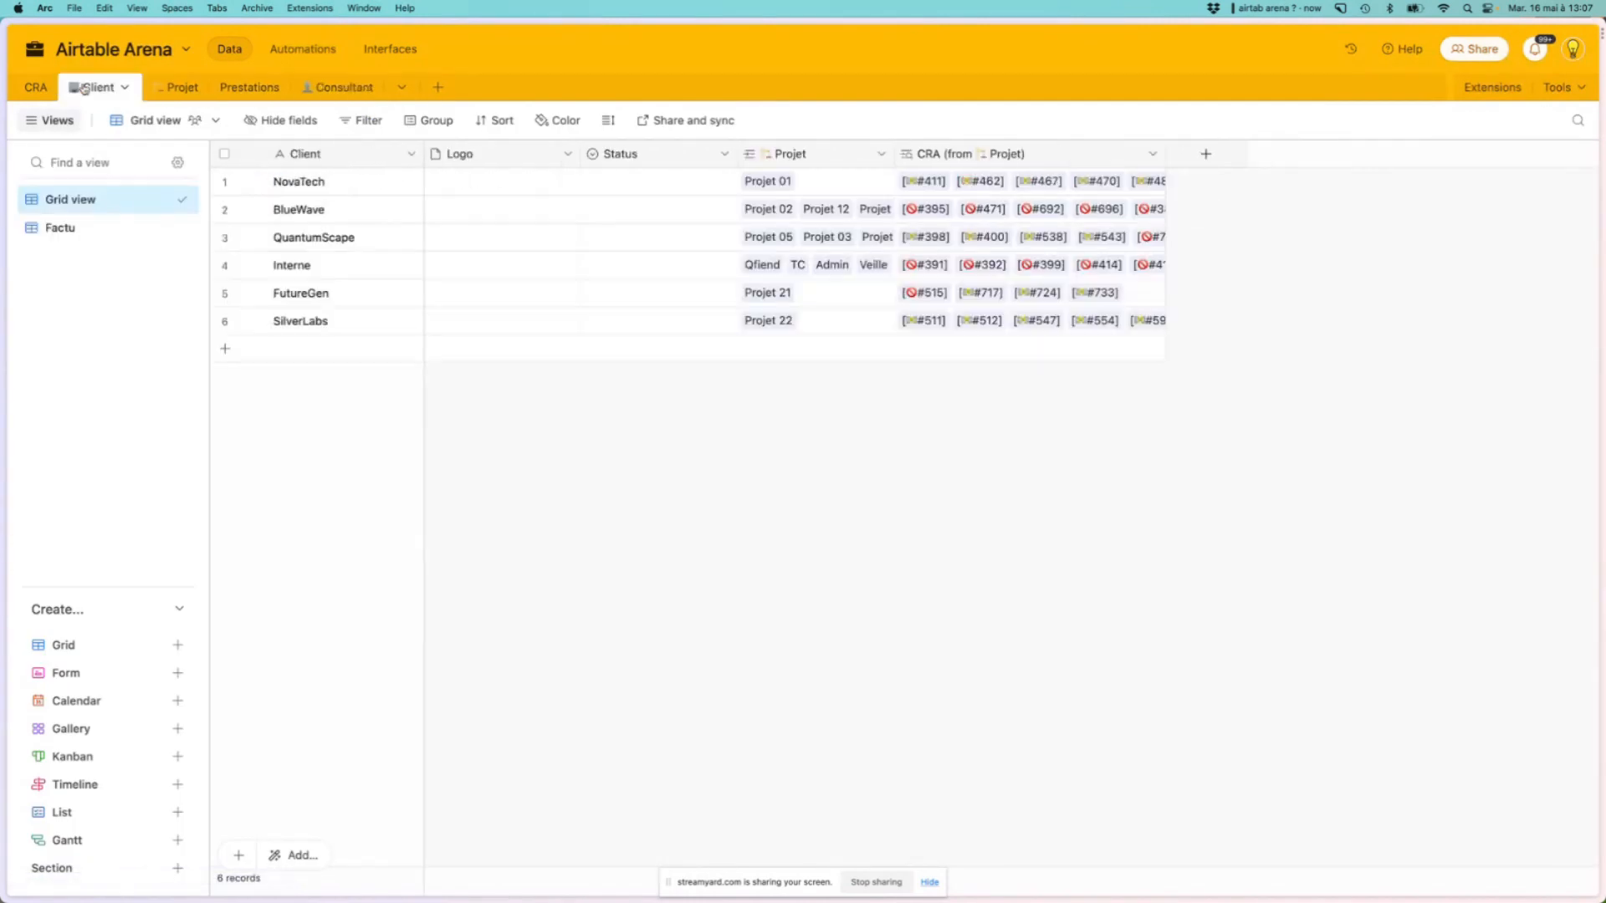
left_click(36, 87)
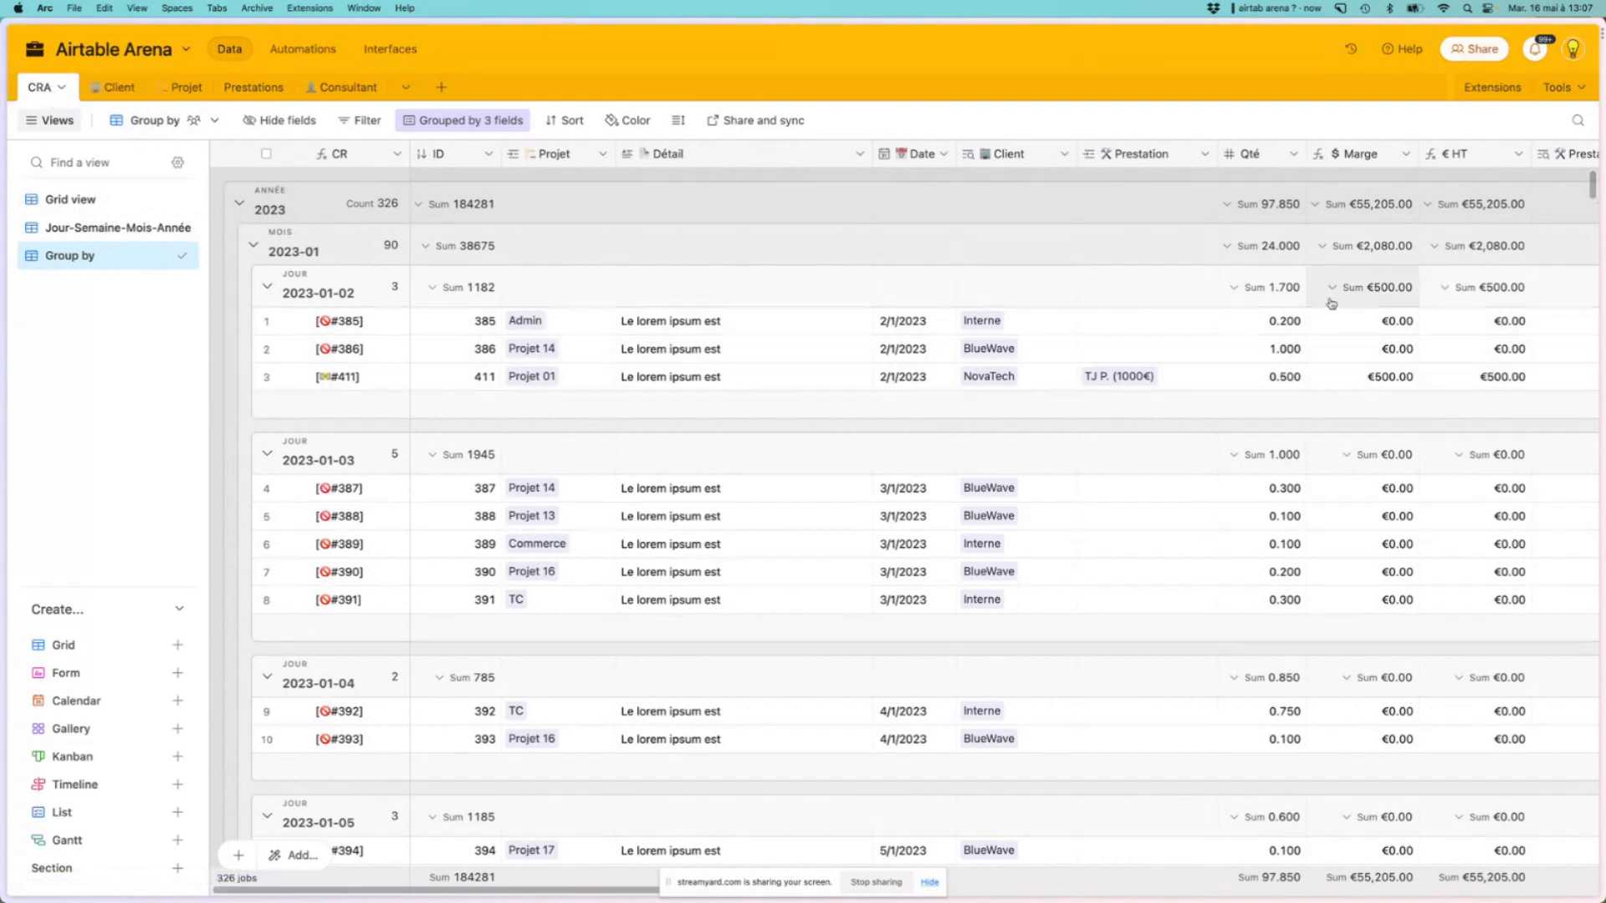
Switch the CRA table to Grid view and examine the detail, service, quantity, price and QuickFill columns around record 722
left_click(57, 205)
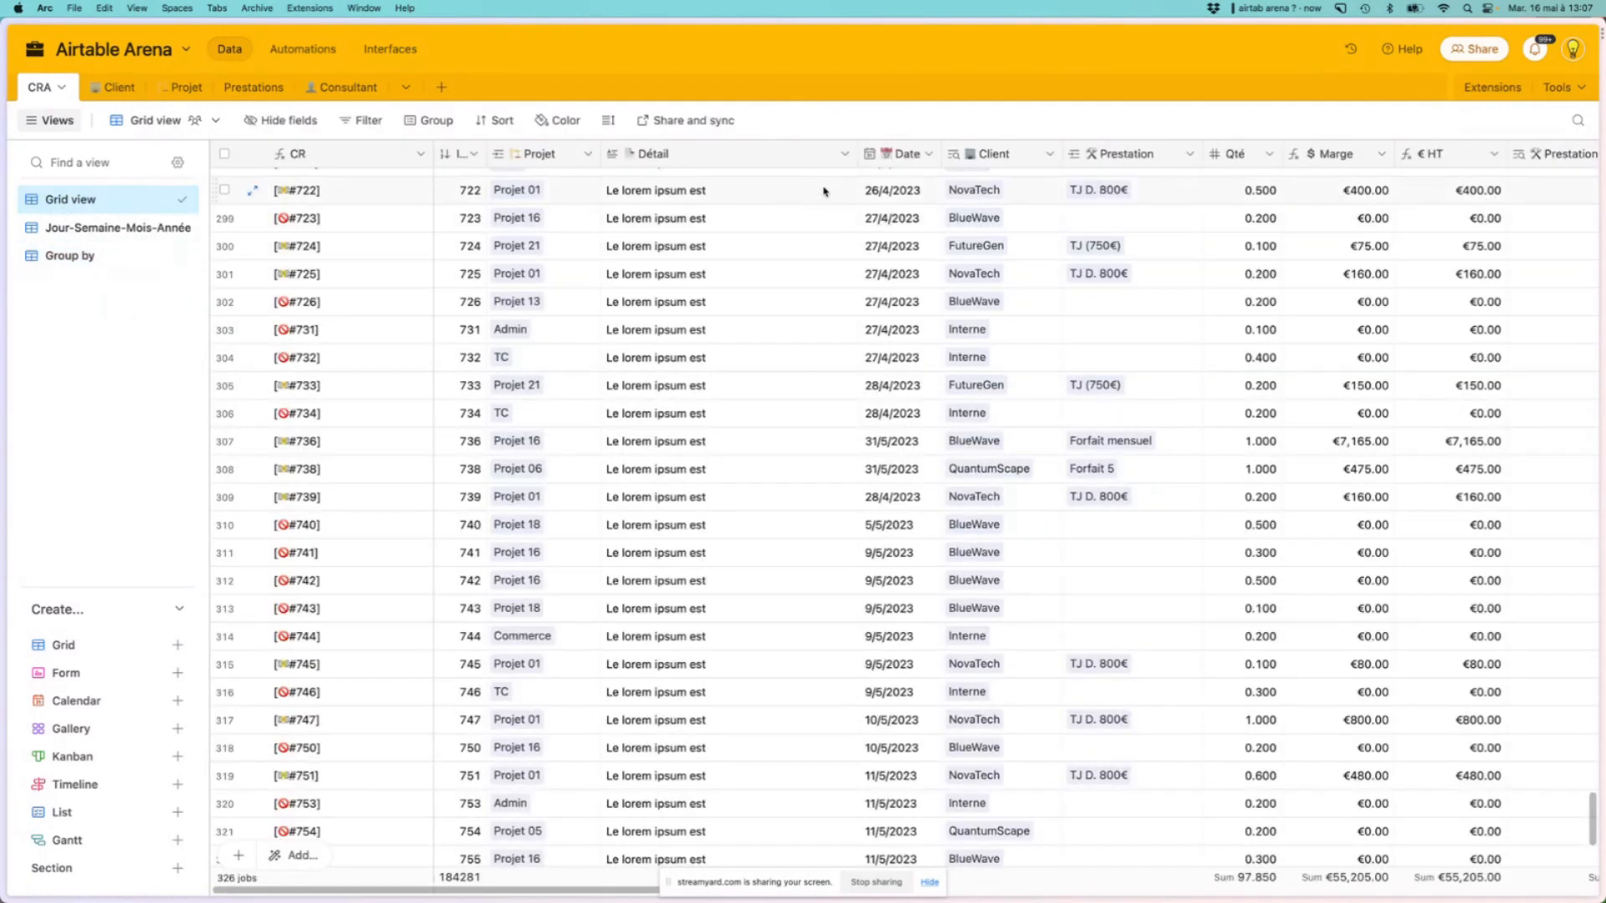
left_click(704, 191)
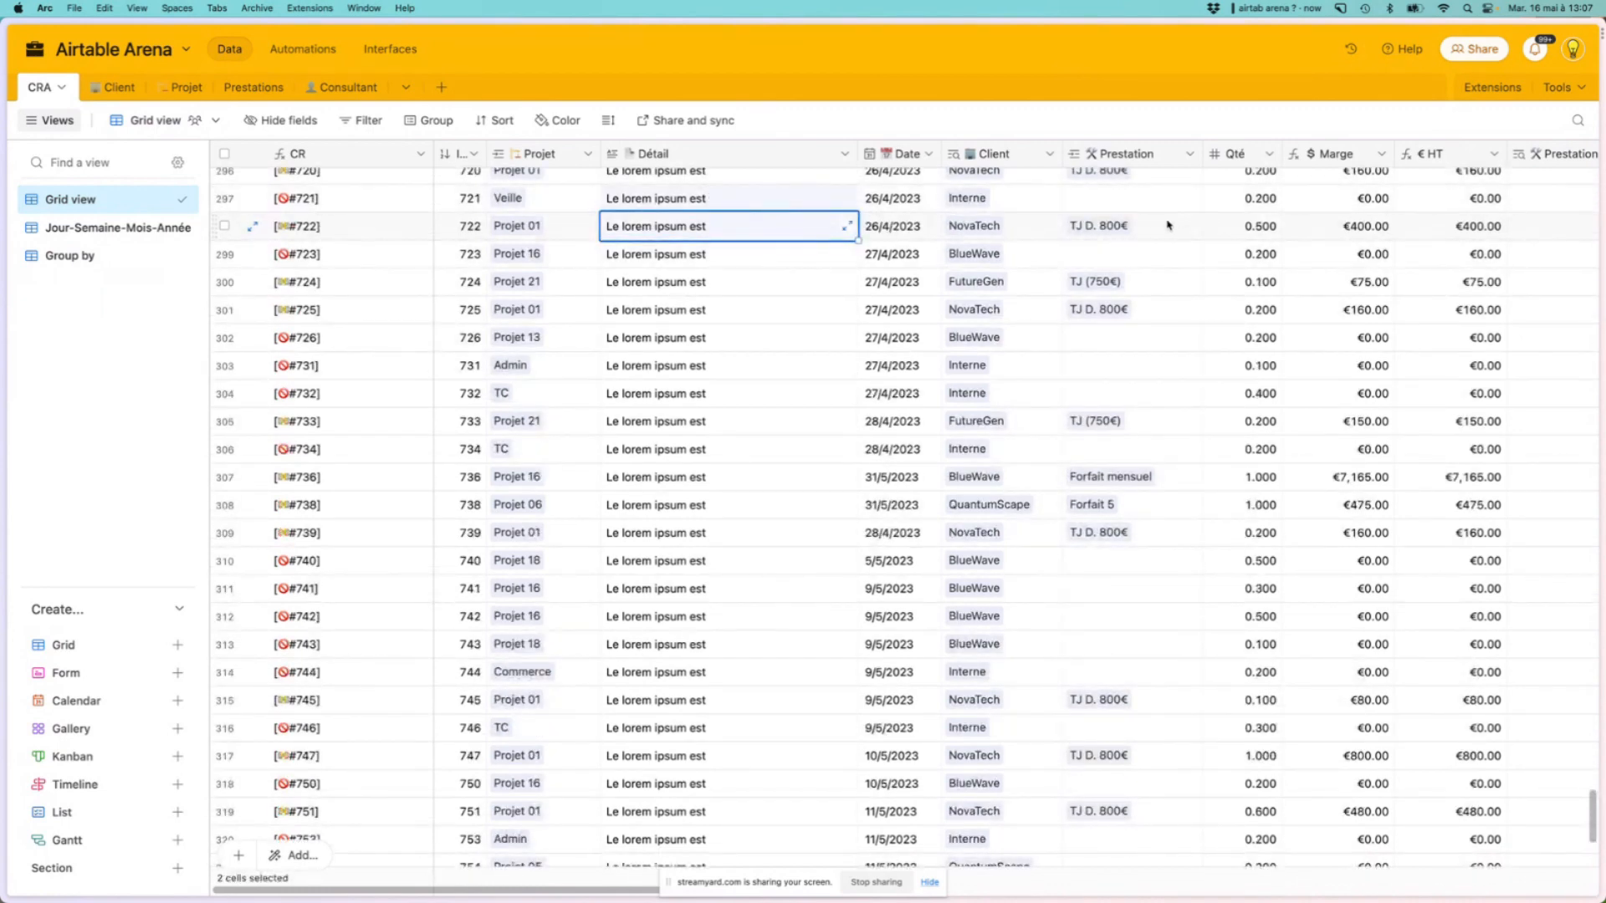
left_click(1115, 224)
left_click(1115, 201)
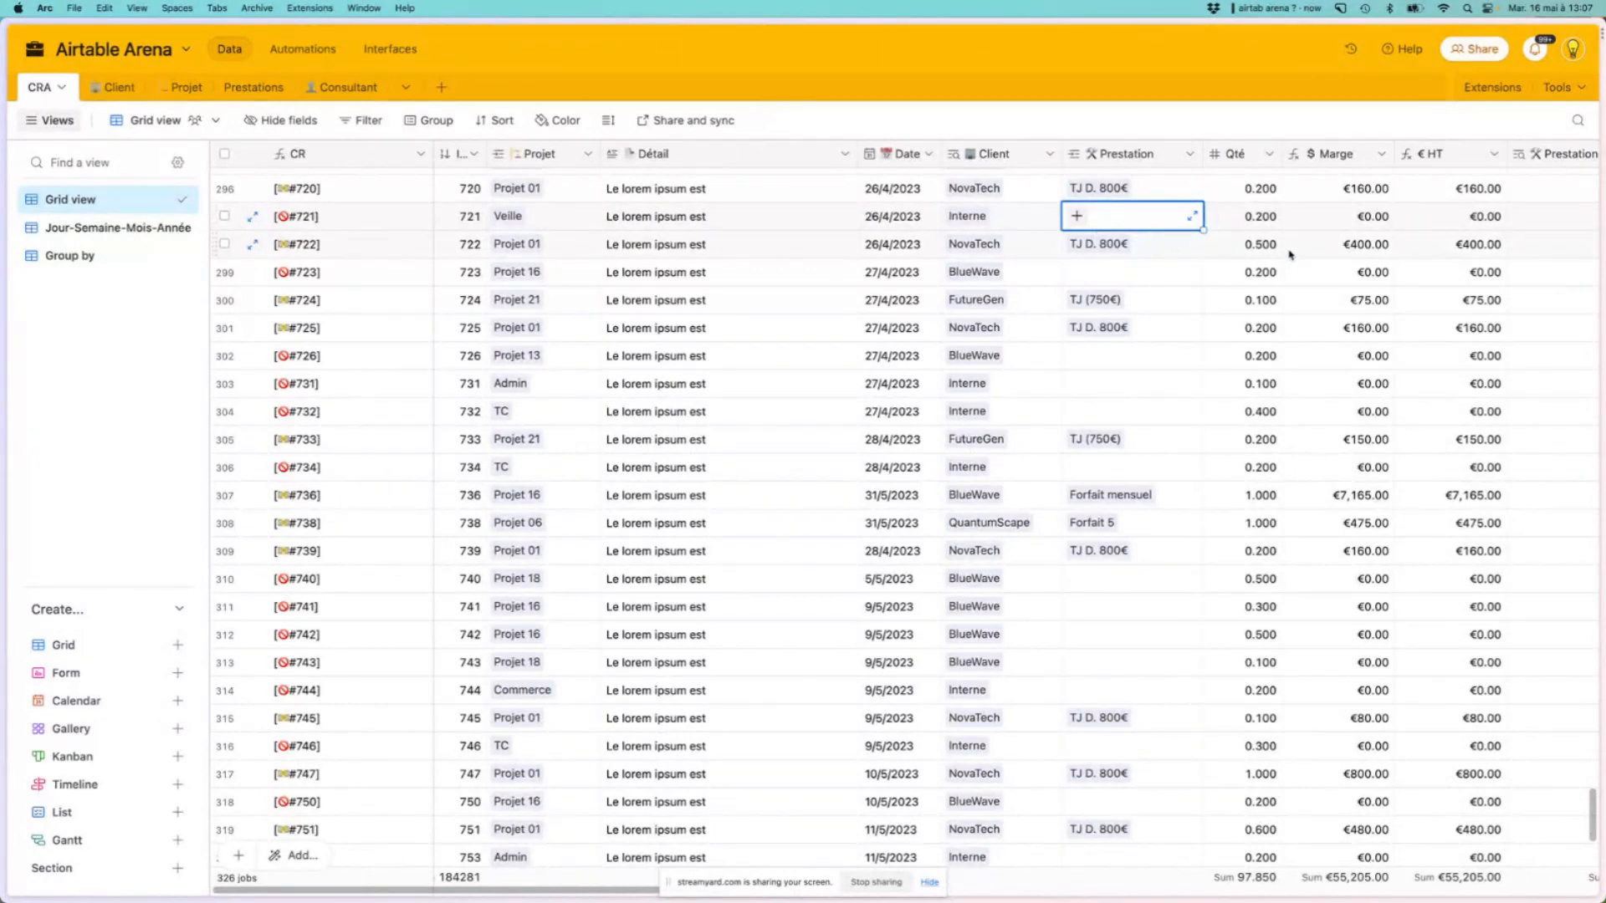
left_click(1247, 254)
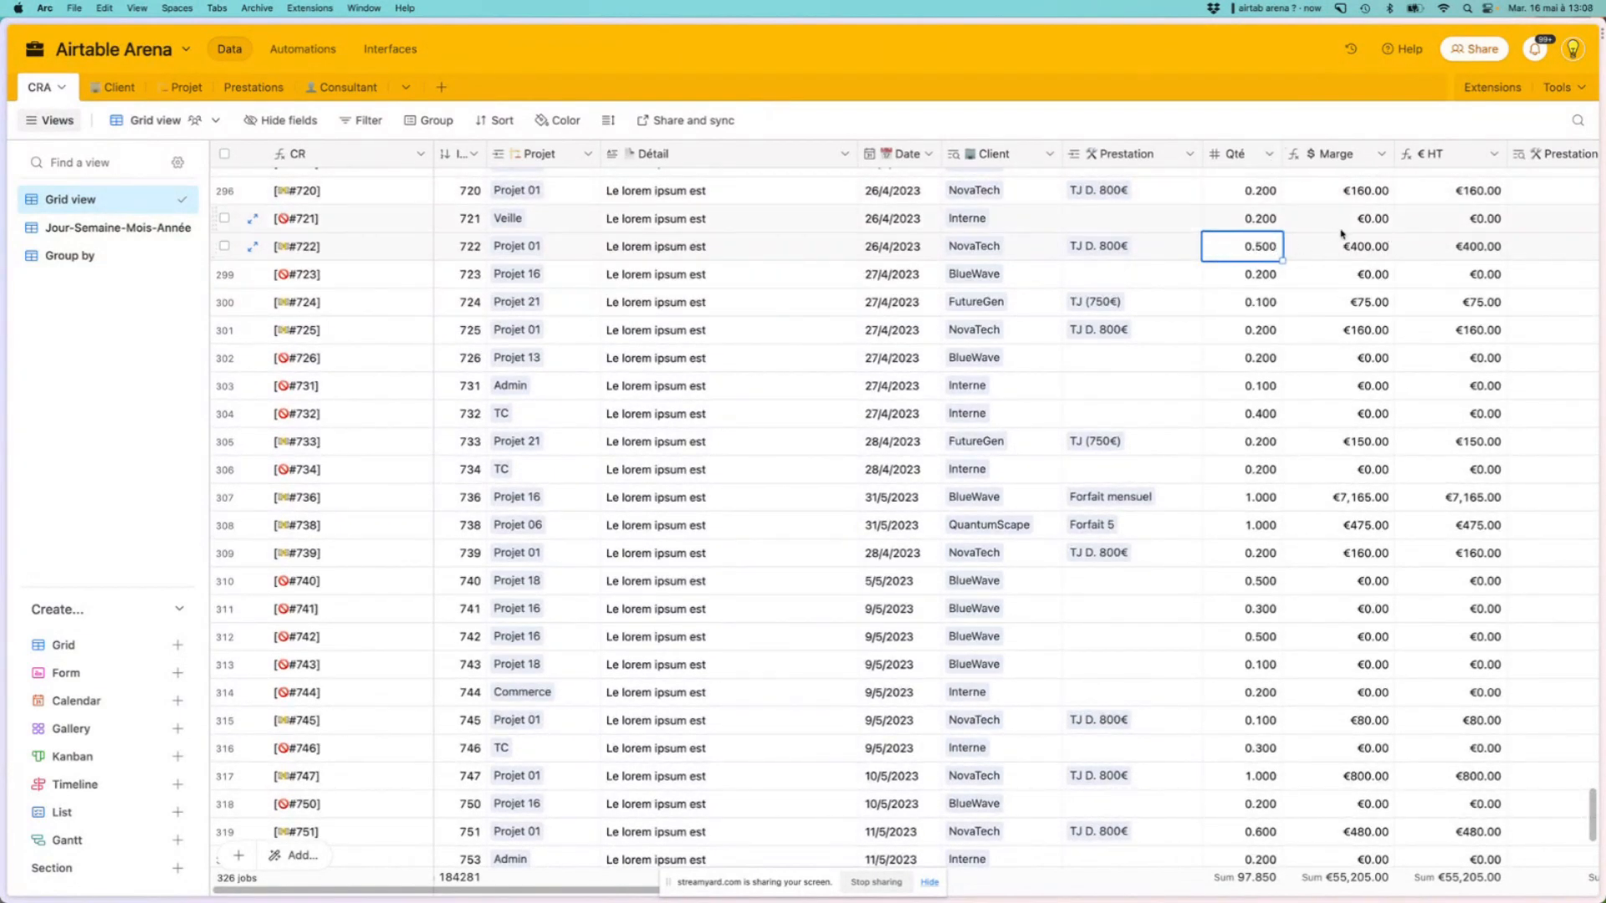
scroll(1412, 261, "right", 5)
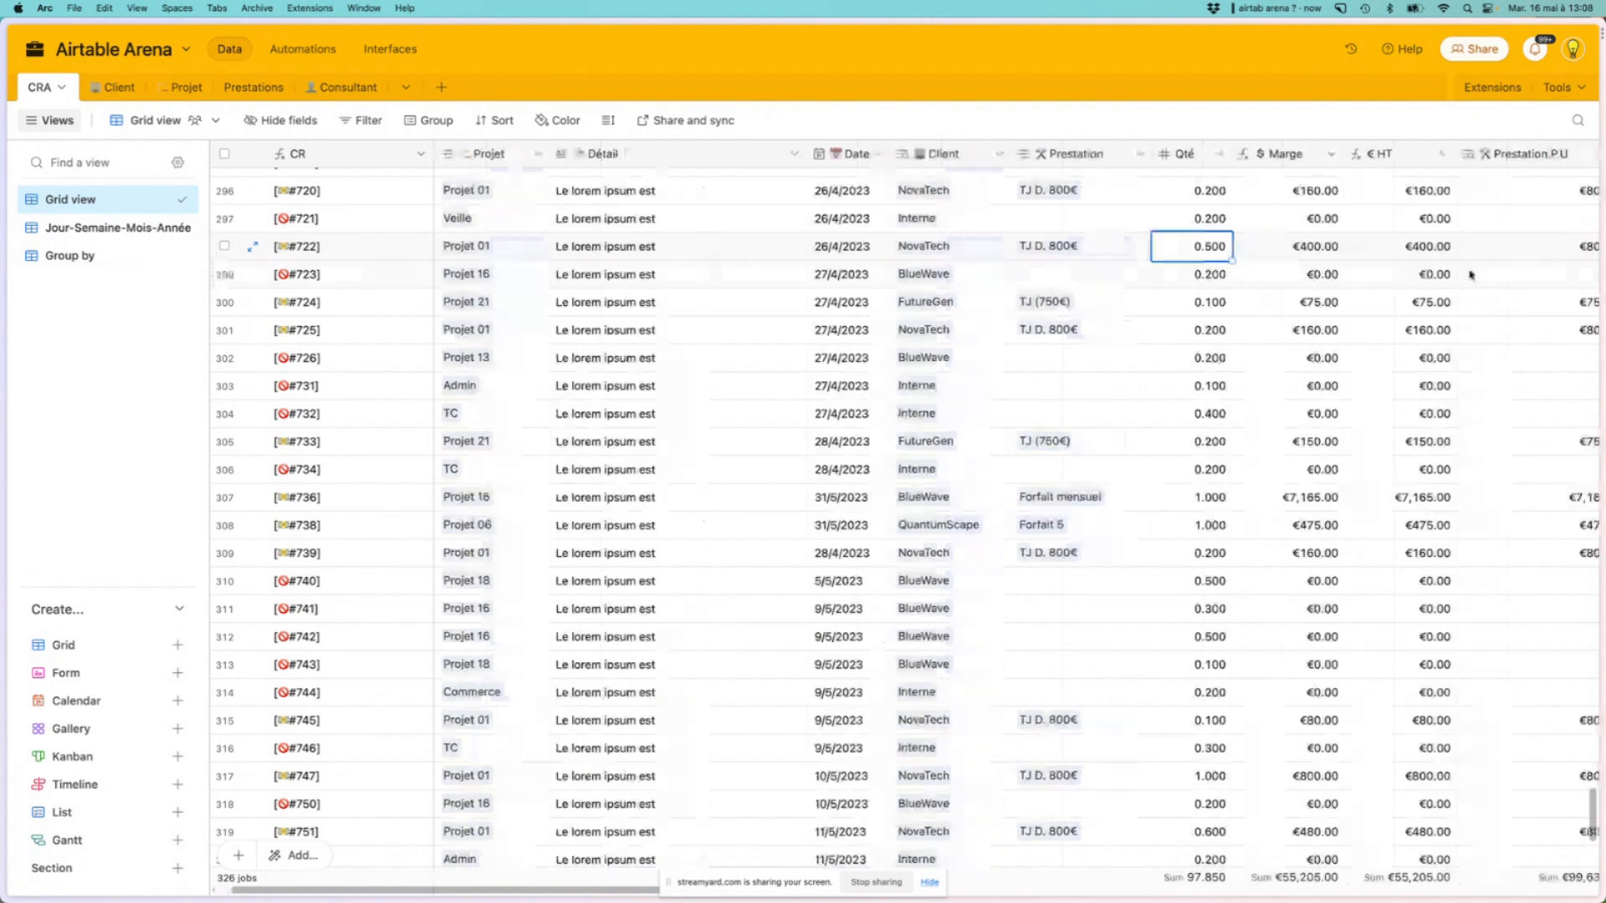
scroll(1466, 235, "right", 6)
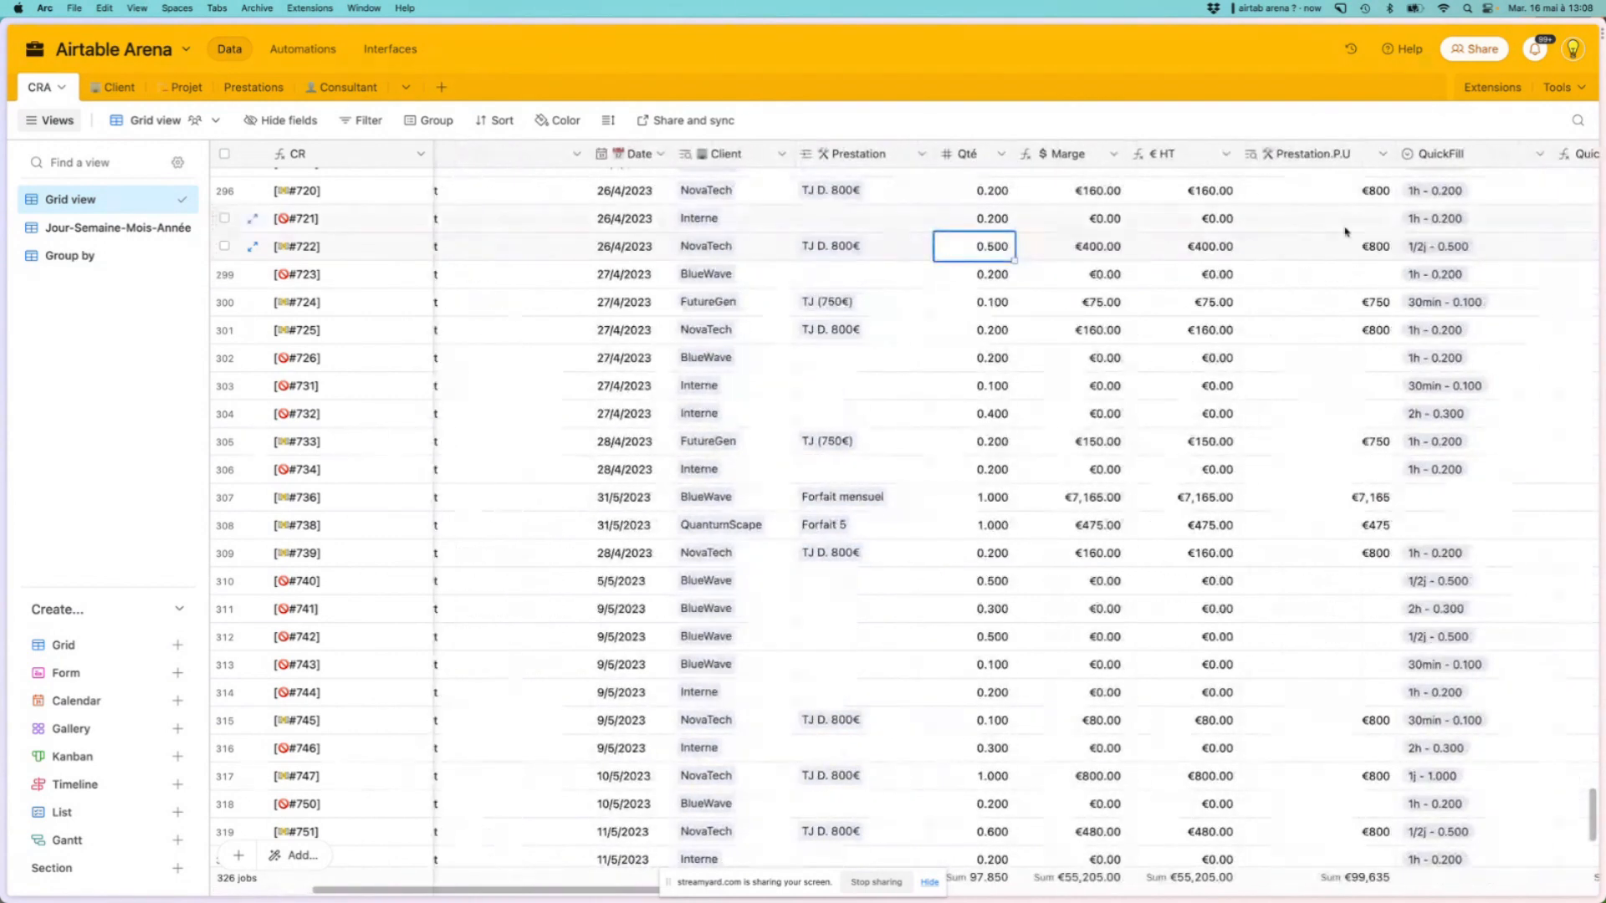
scroll(976, 248, "left", 10)
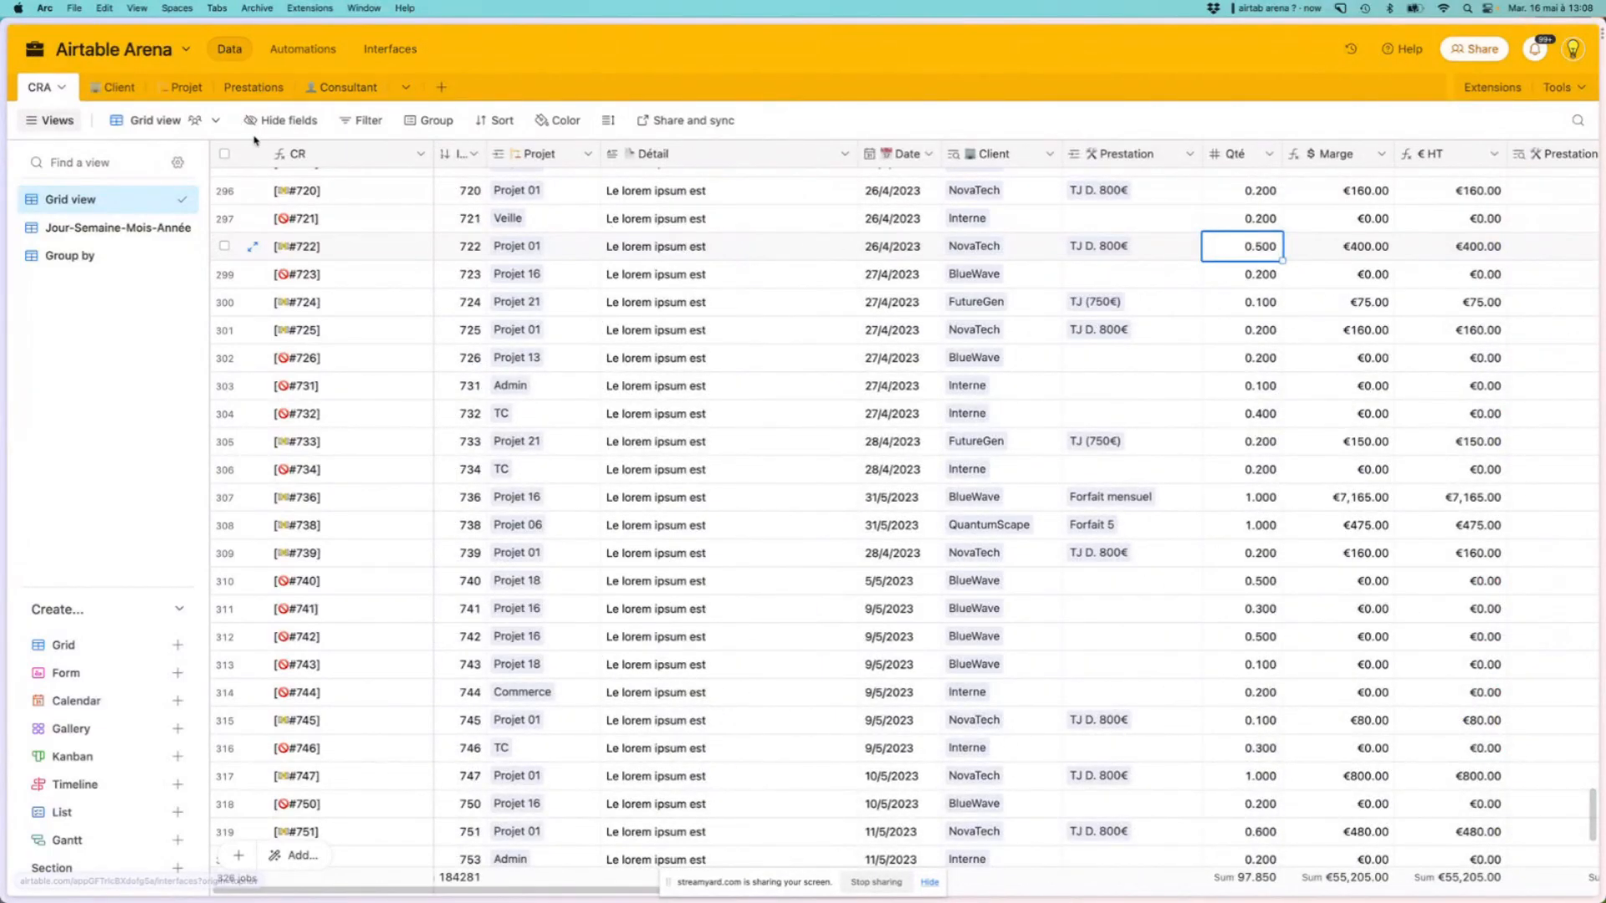
Switch to the Obsidian preparation note and enlarge the Interface 1 screenshot to examine it
key("ctrl+Up")
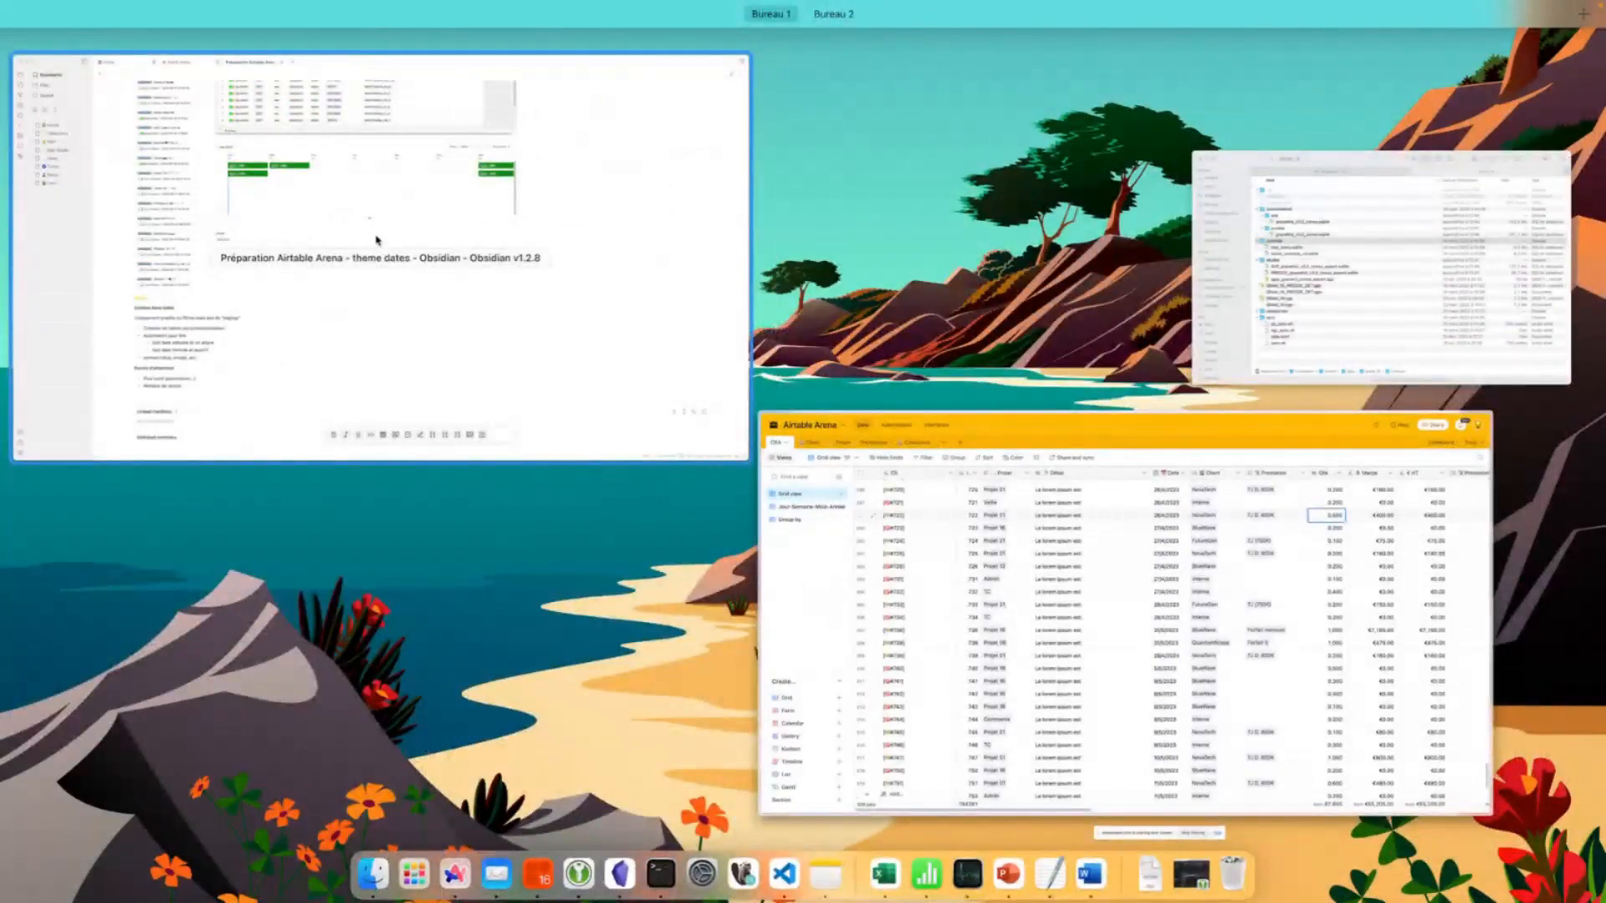
left_click(375, 240)
scroll(548, 229, "up", 10)
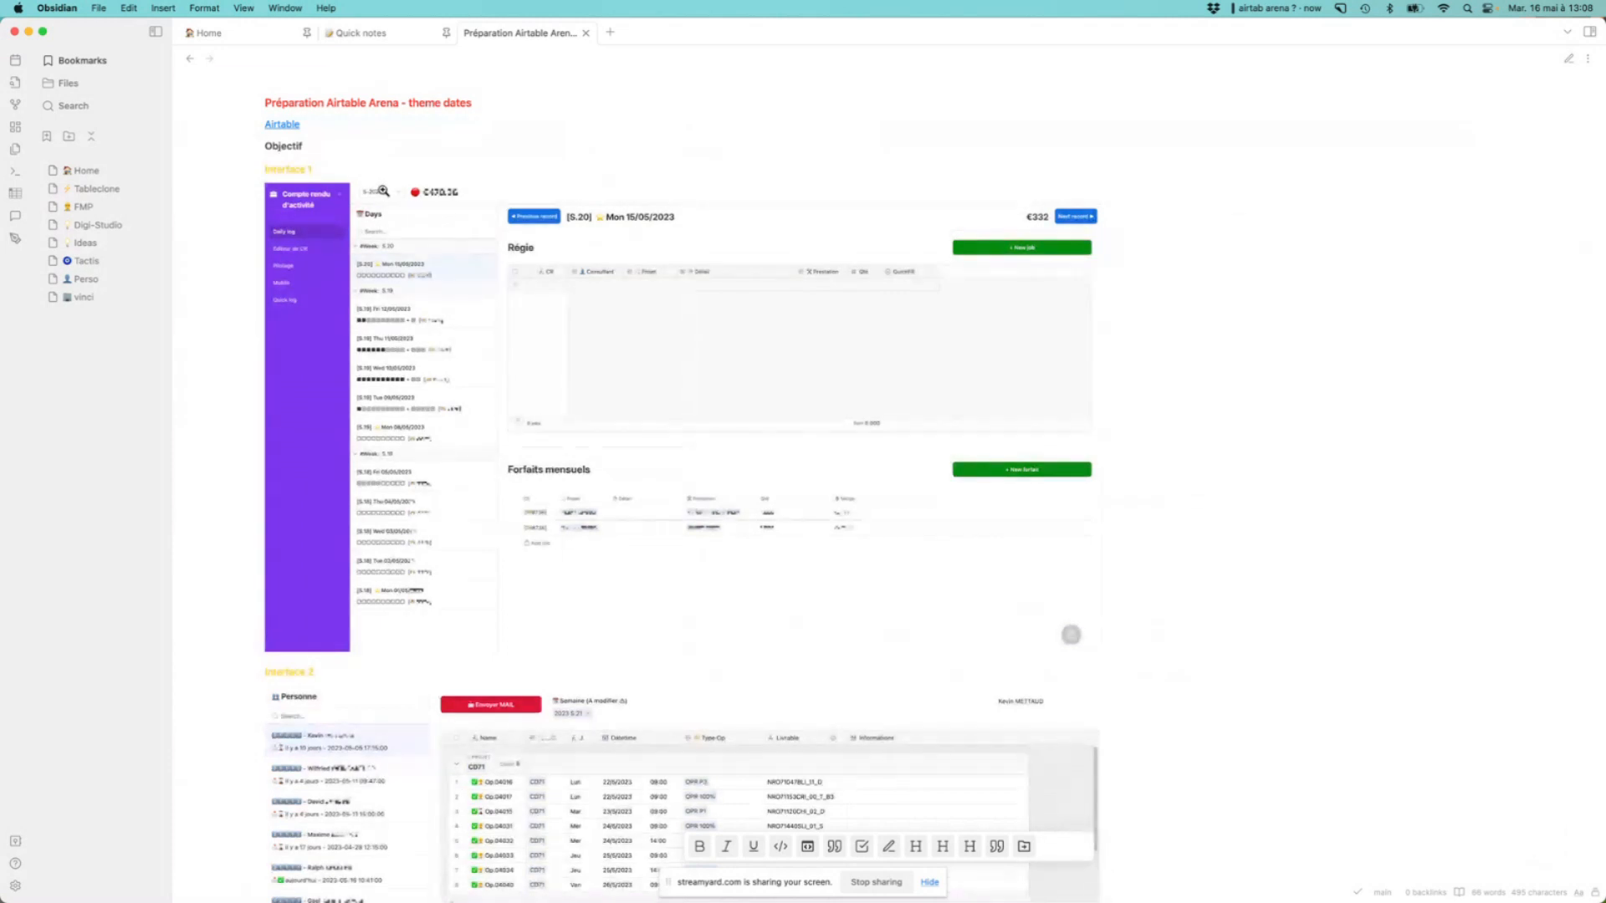
left_click(381, 191)
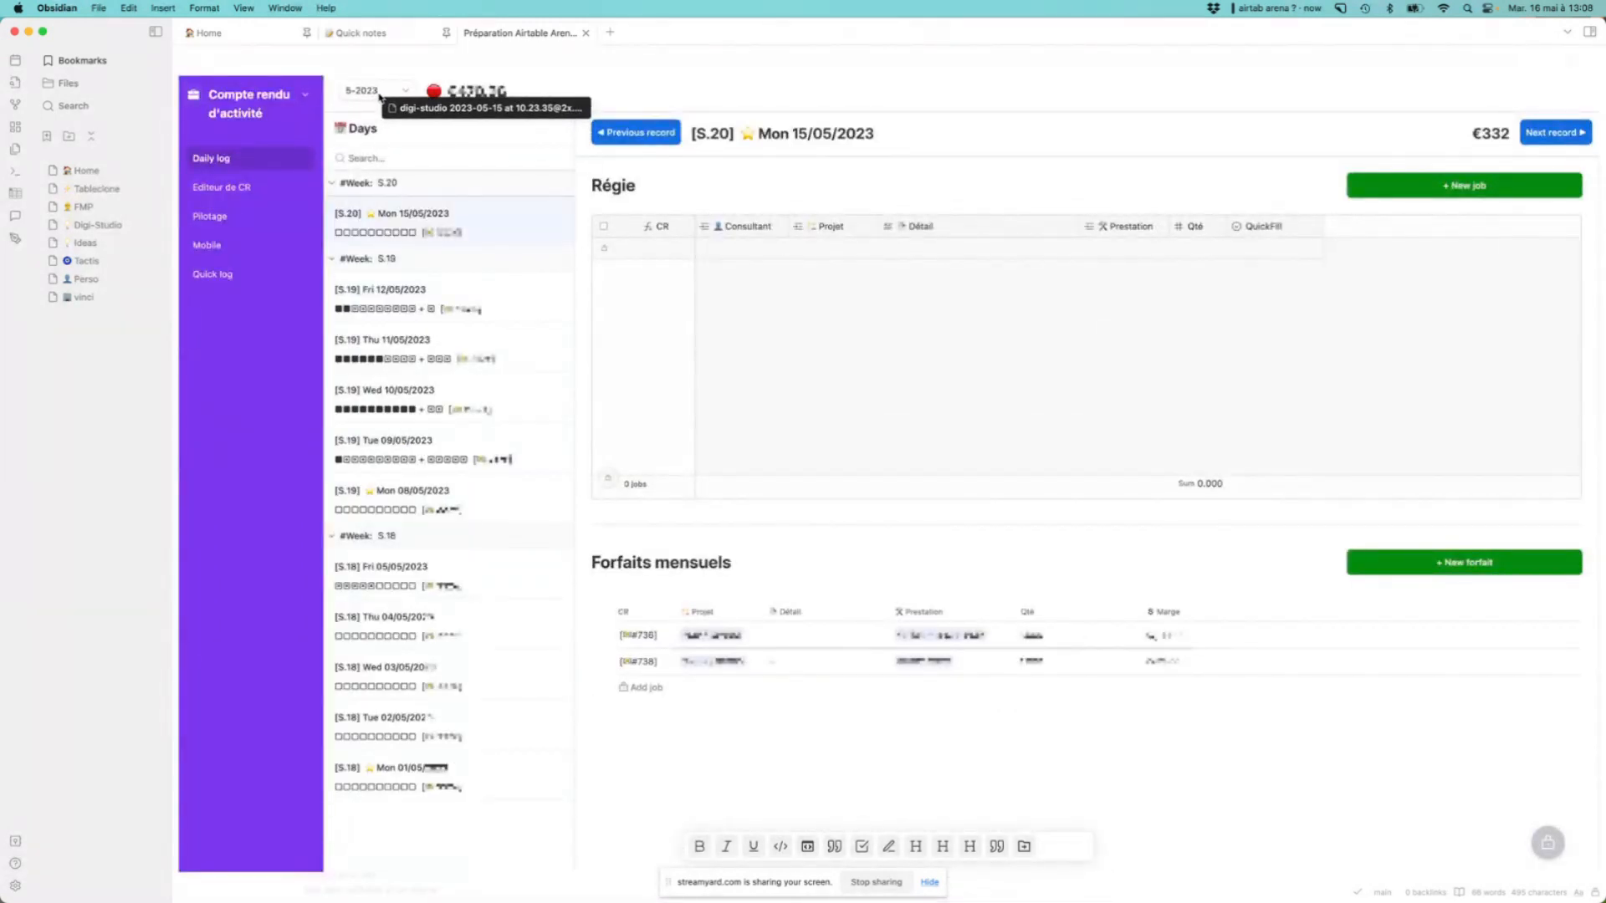
left_click(360, 93)
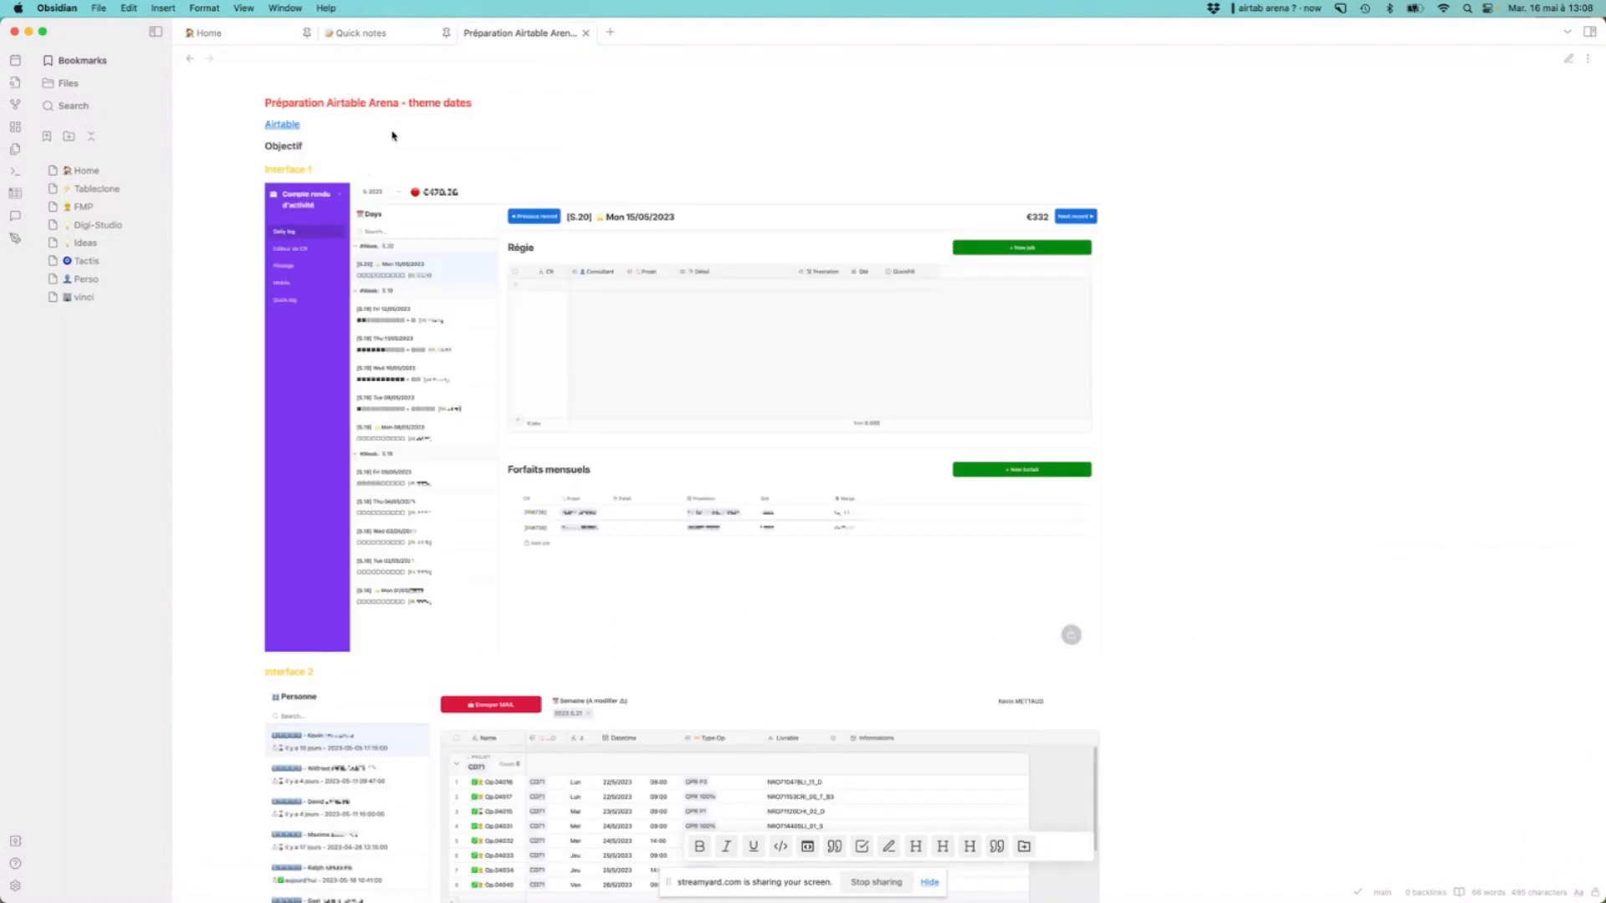
Switch back to Airtable and open the date picker of record 720 in the CRA table
key("ctrl+Up")
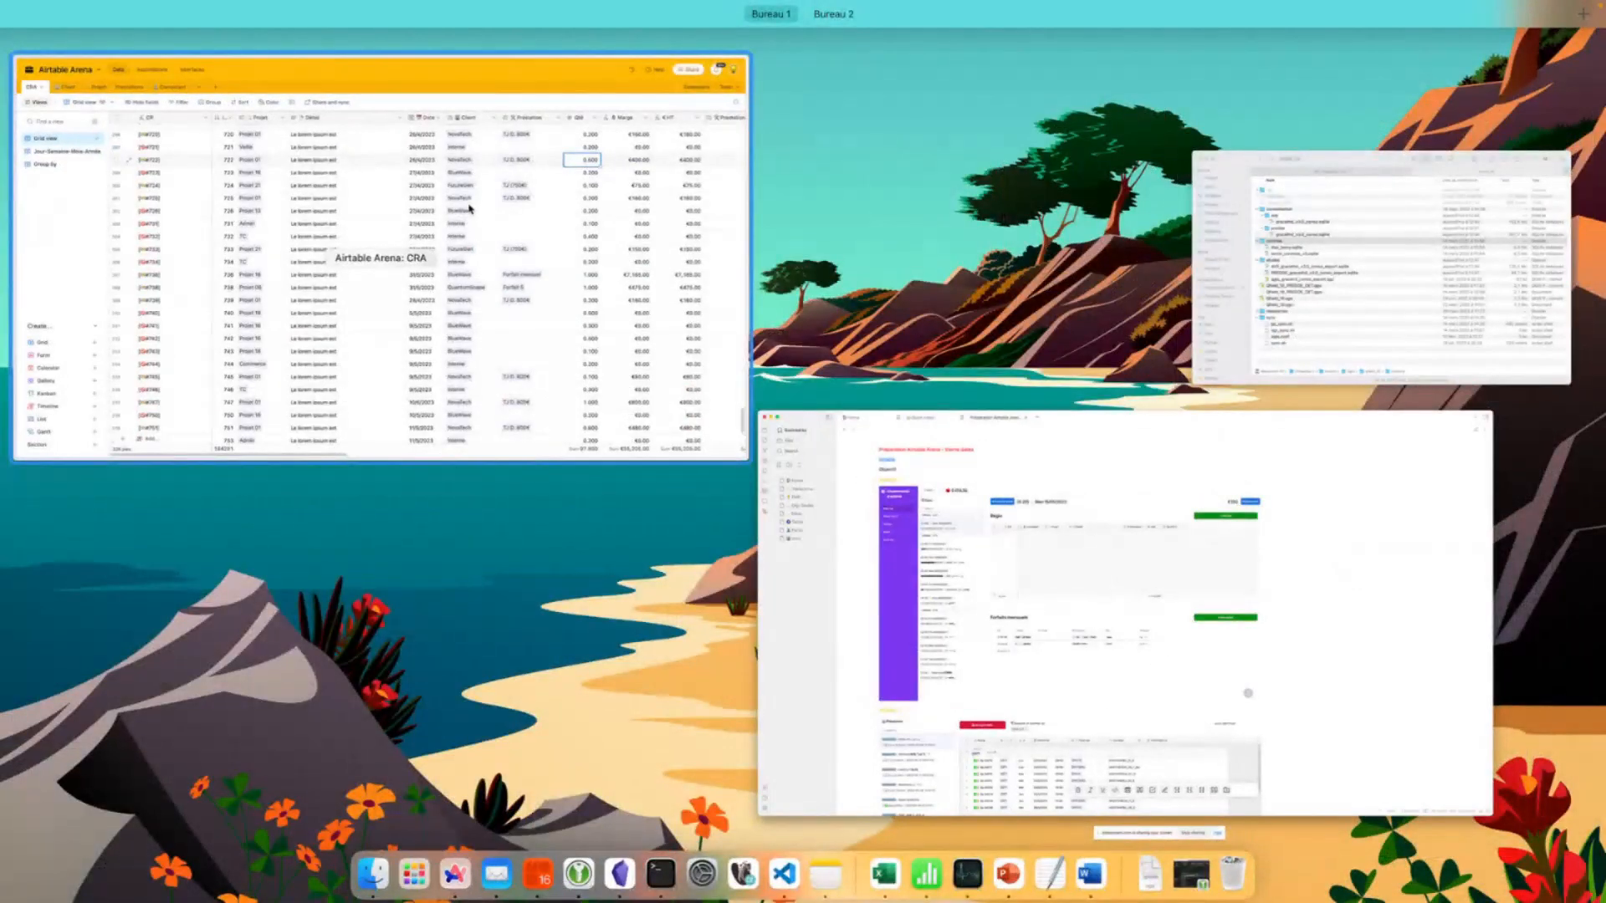
left_click(321, 200)
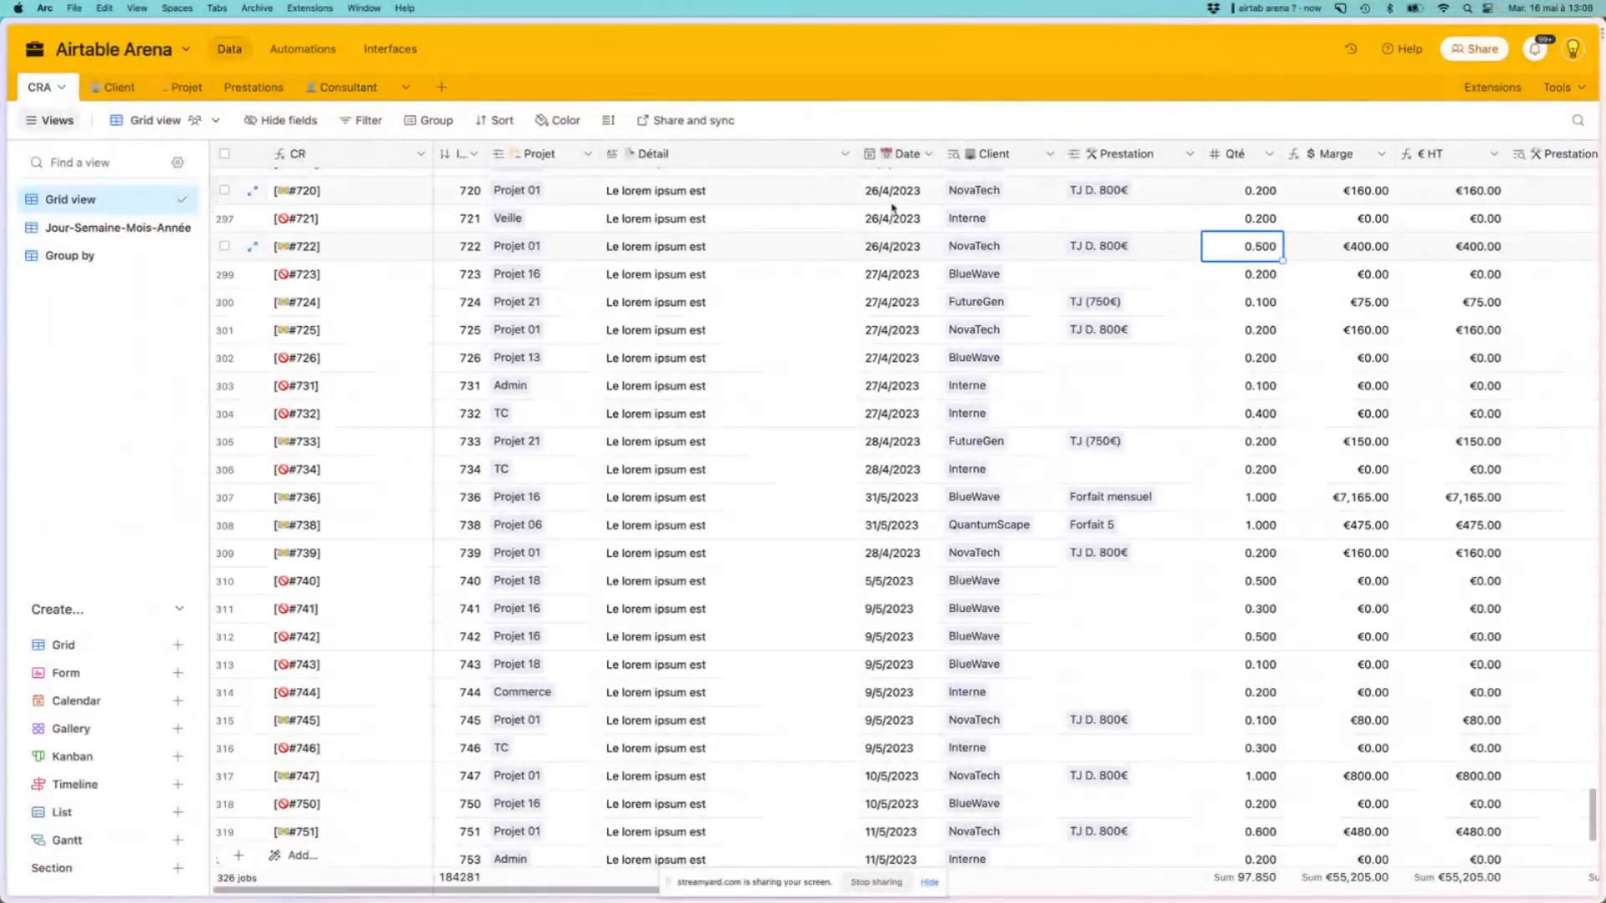
scroll(893, 207, "up", 2)
left_click(893, 243)
left_click(893, 243)
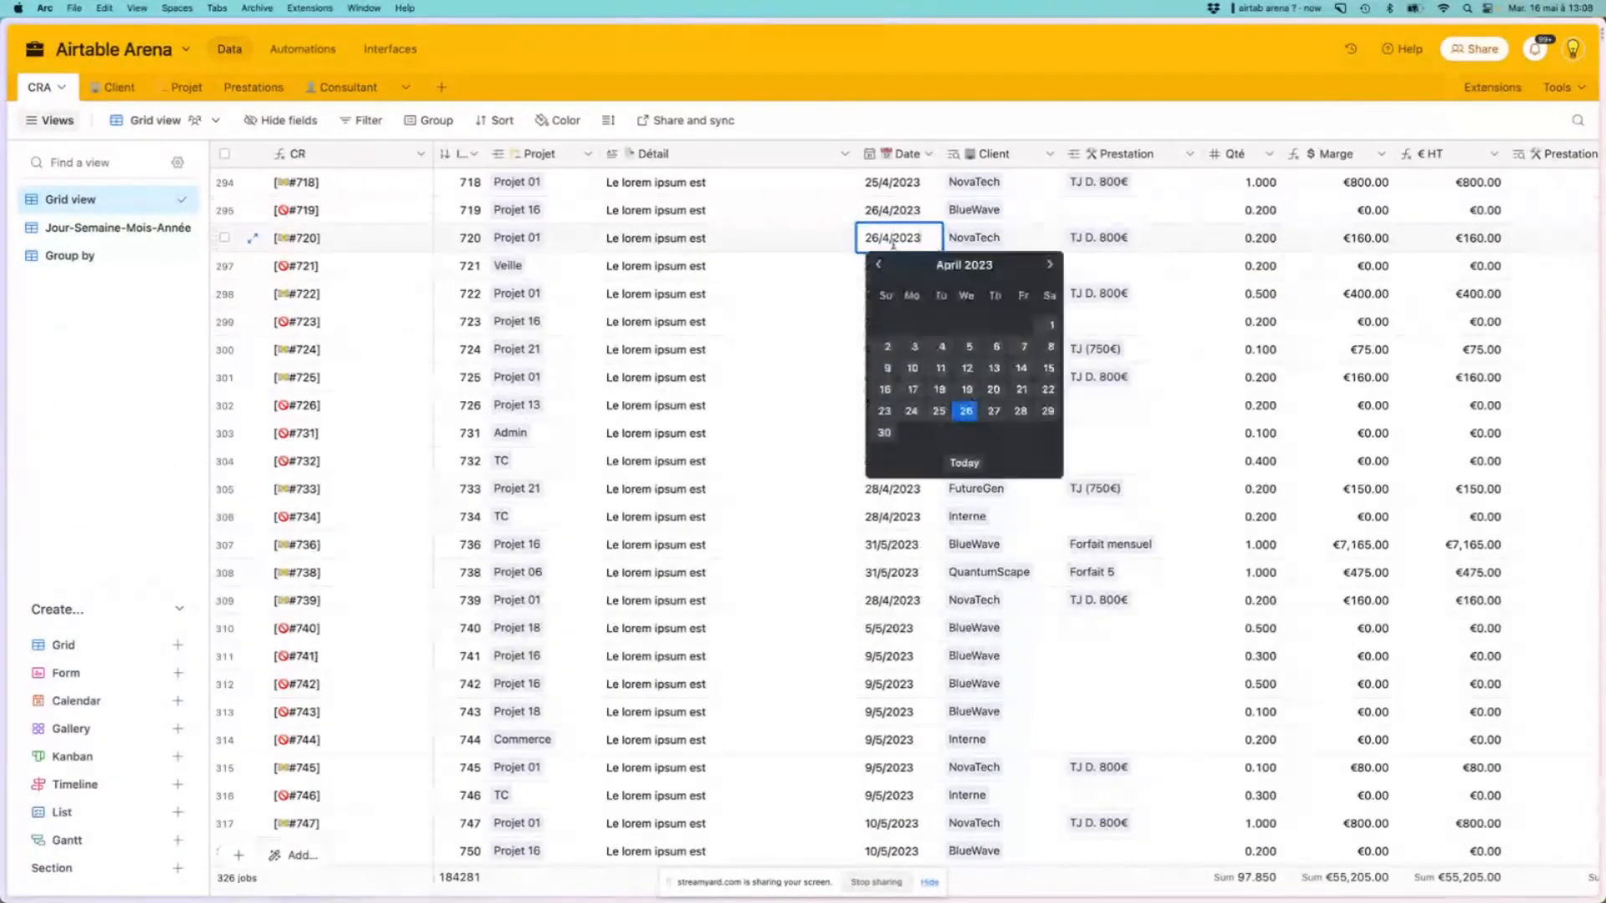
Open the base's interface and review the CRA bar chart's X-axis and Y-axis settings
left_click(390, 49)
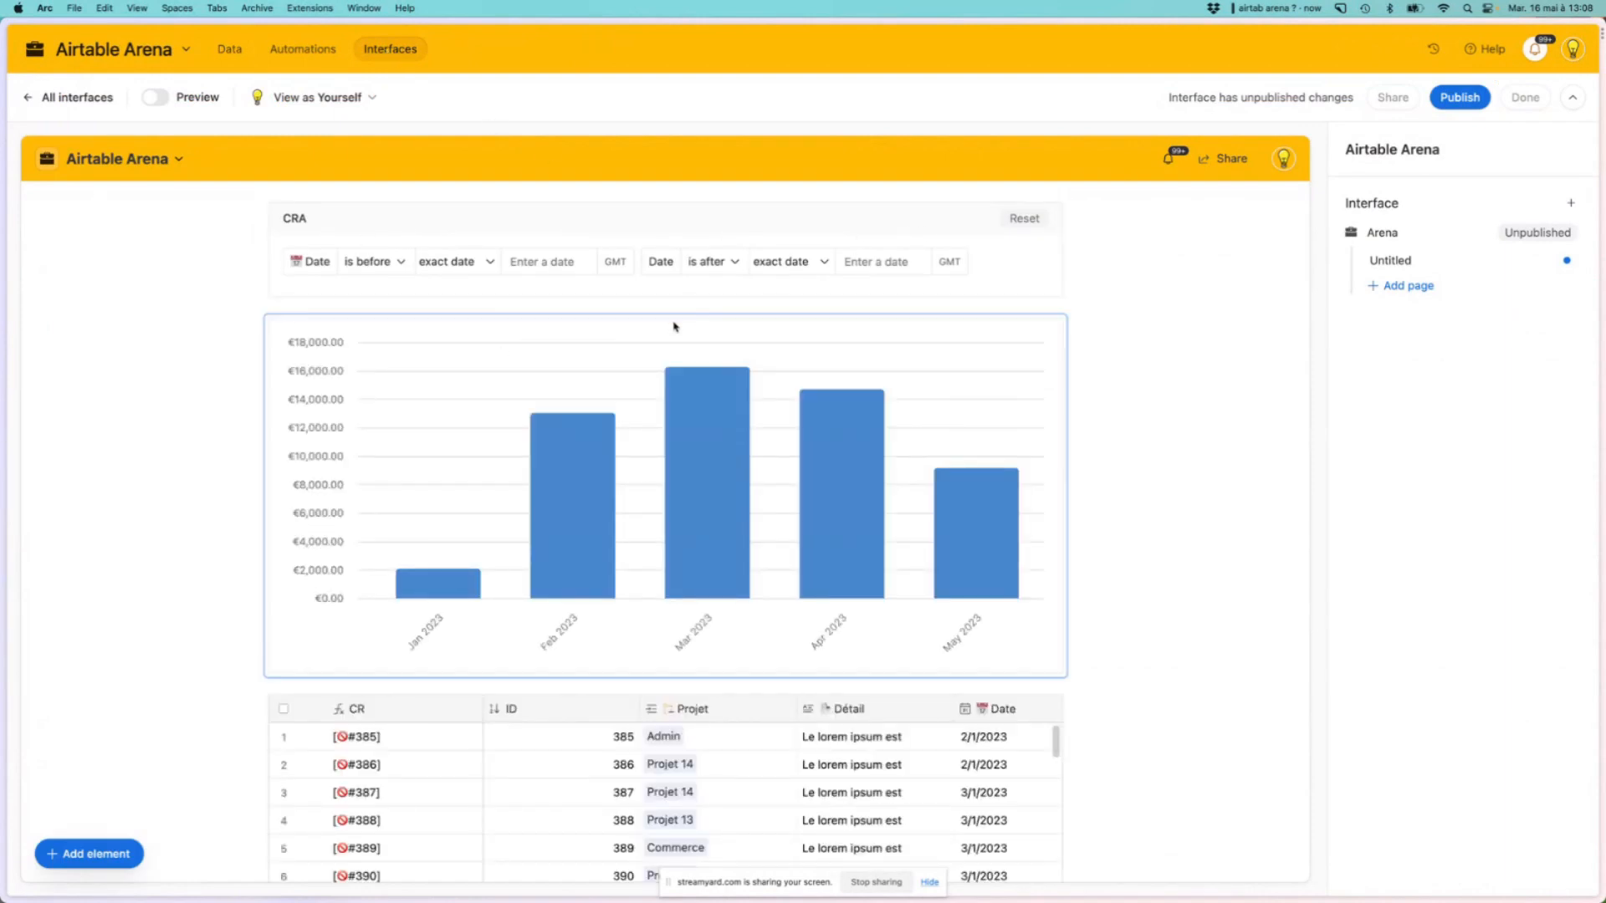
scroll(563, 389, "down", 2)
left_click(563, 389)
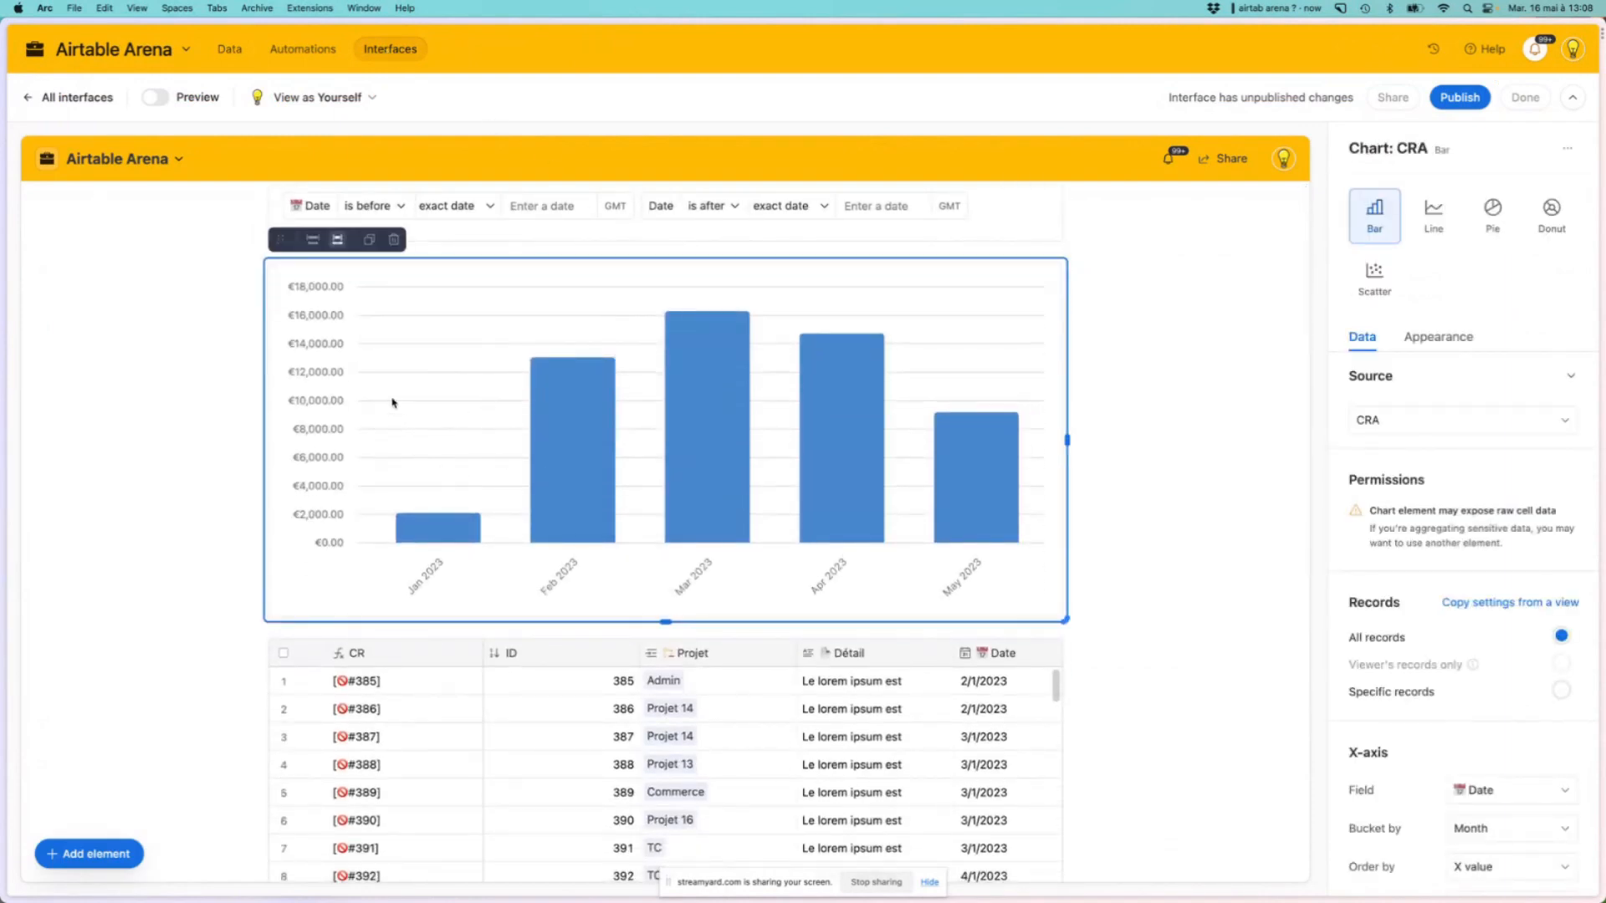
scroll(1480, 626, "down", 5)
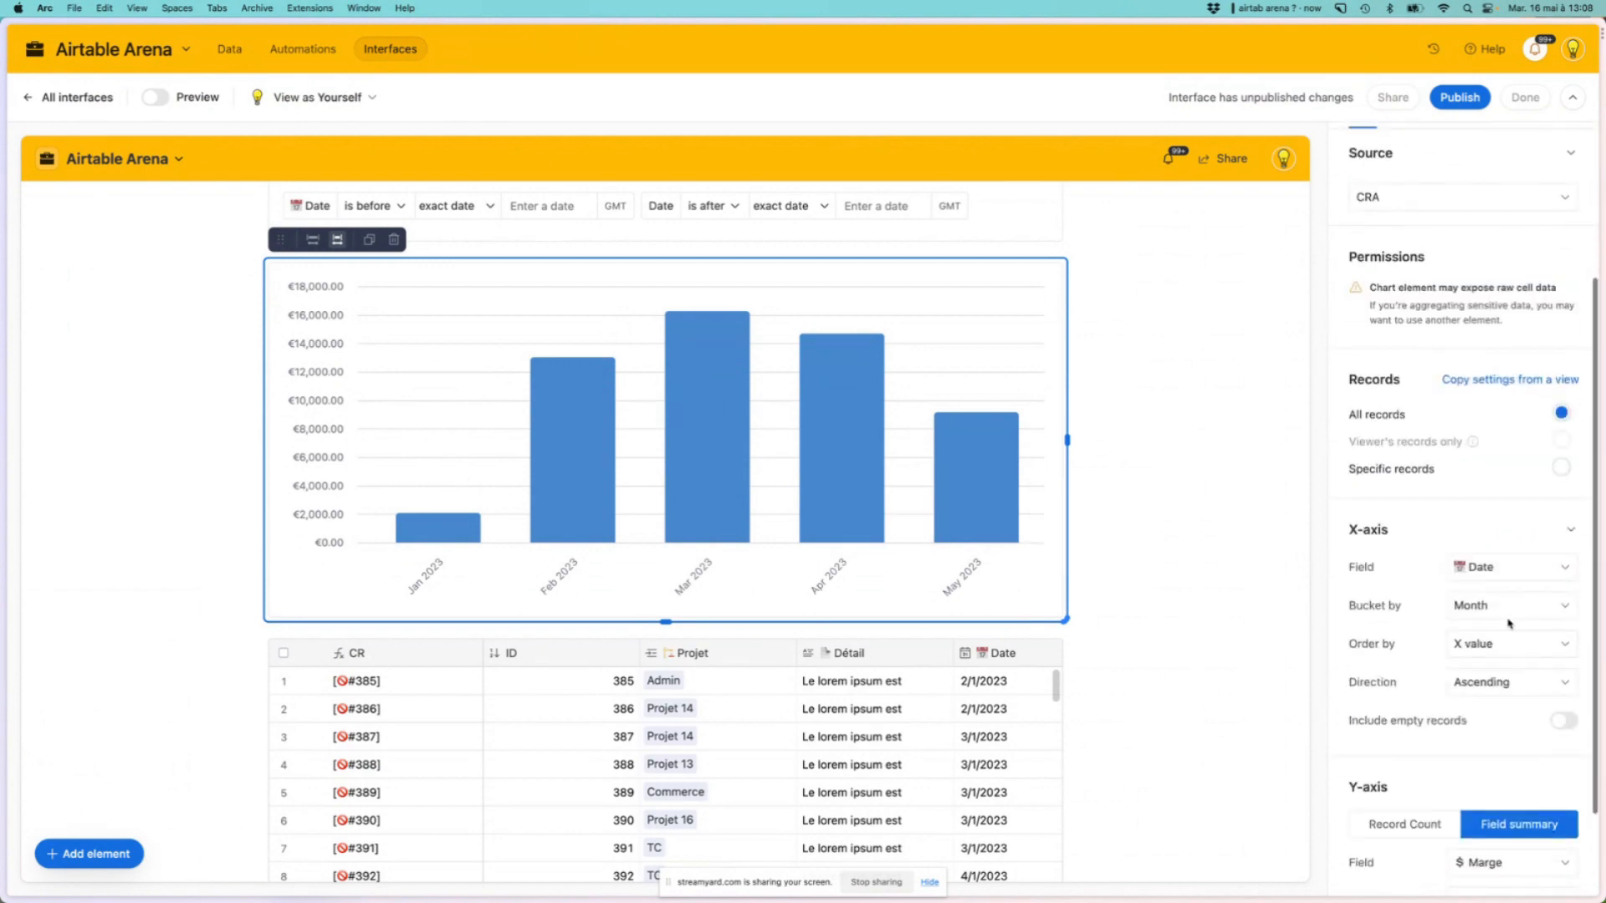
scroll(1480, 691, "down", 3)
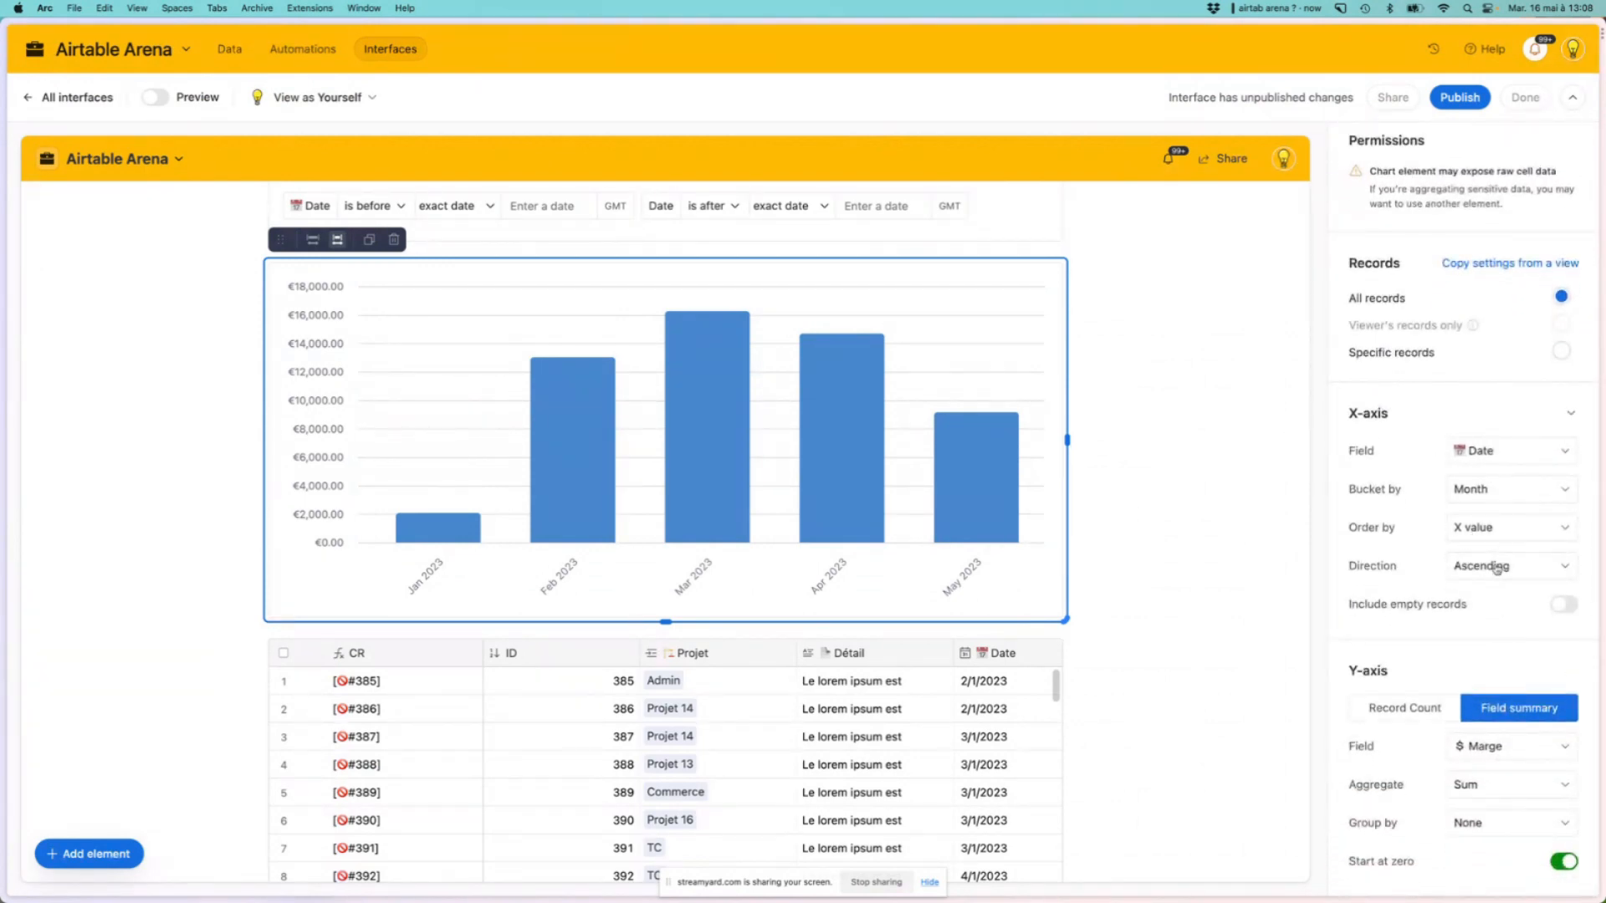
Try bucketing the chart's X-axis dates by Day and by Week, and set the bucket back to Month
left_click(1488, 496)
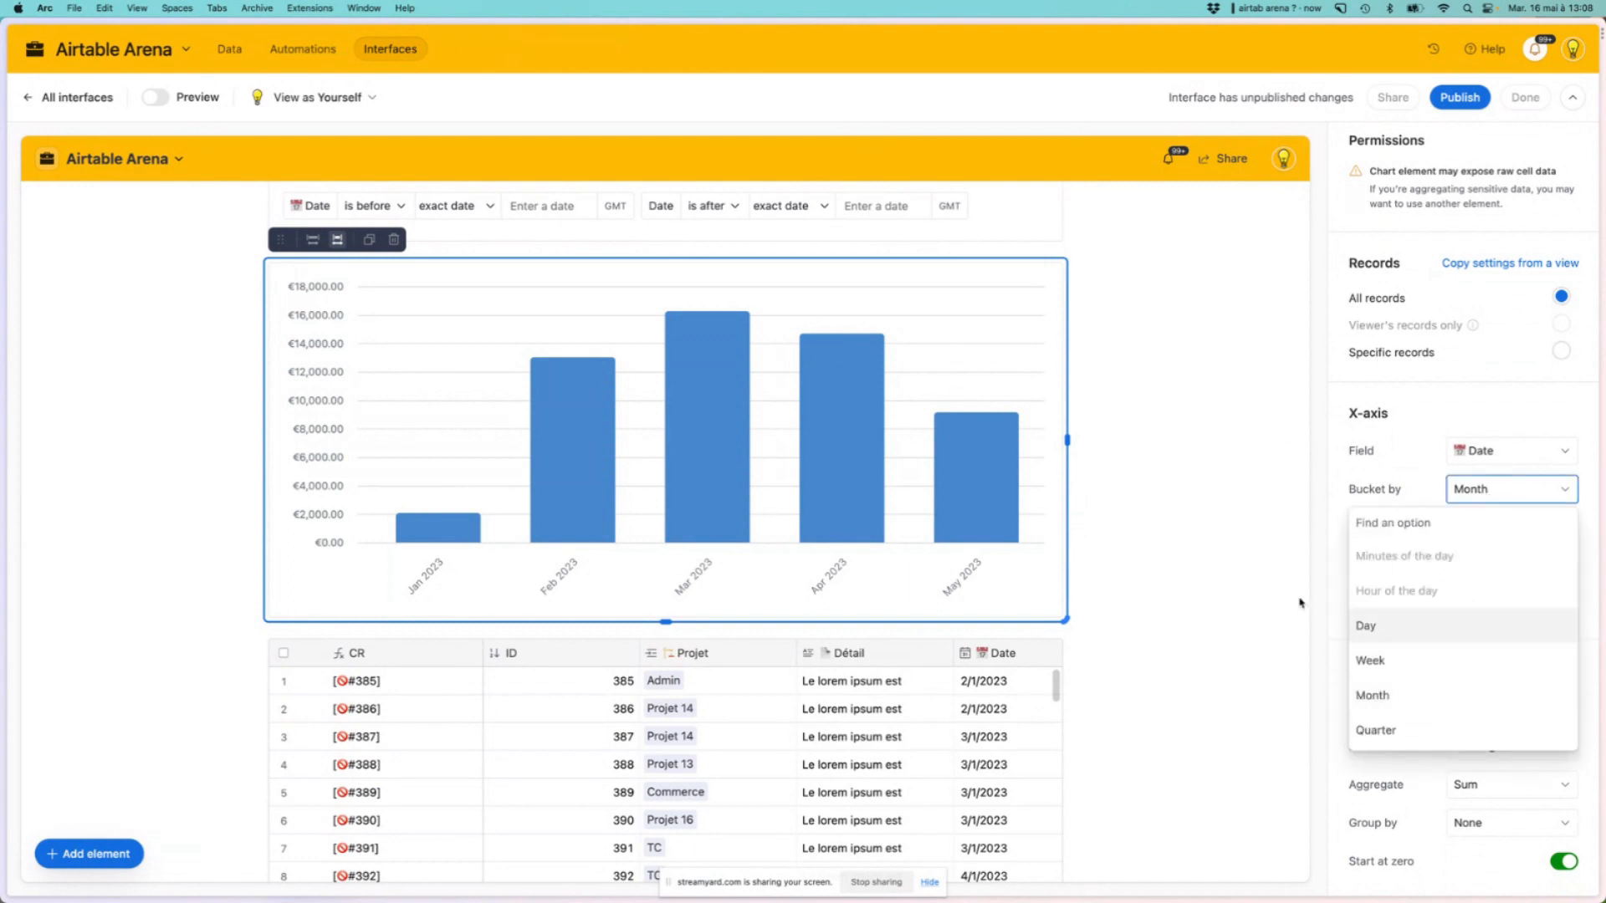
left_click(1391, 627)
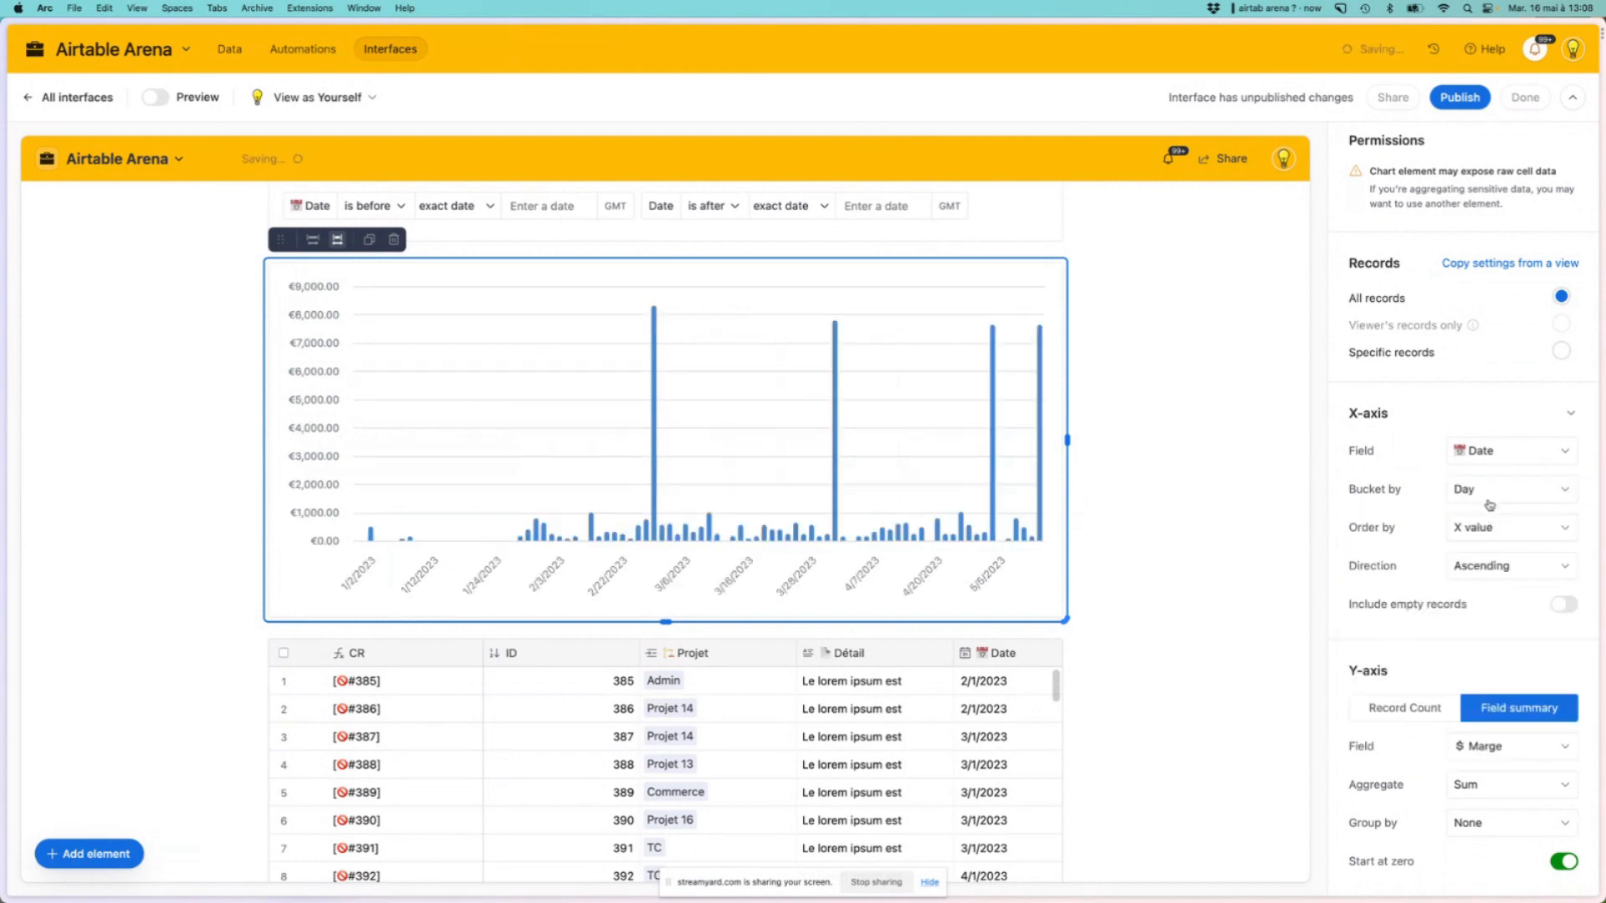
left_click(1490, 500)
left_click(1391, 662)
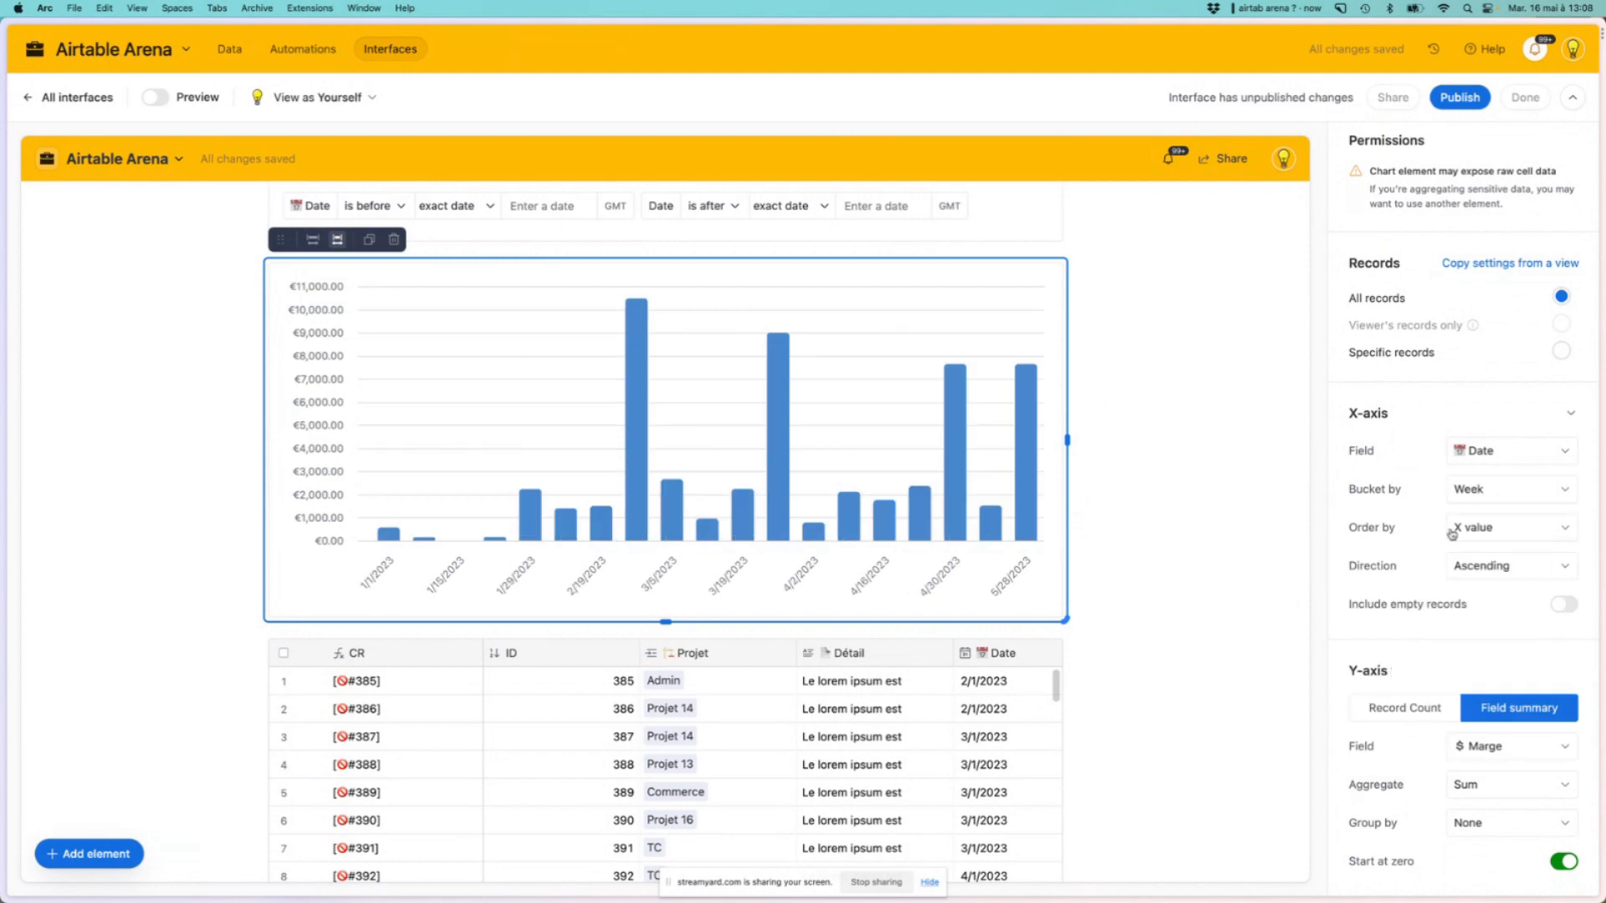
left_click(1476, 499)
left_click(1414, 696)
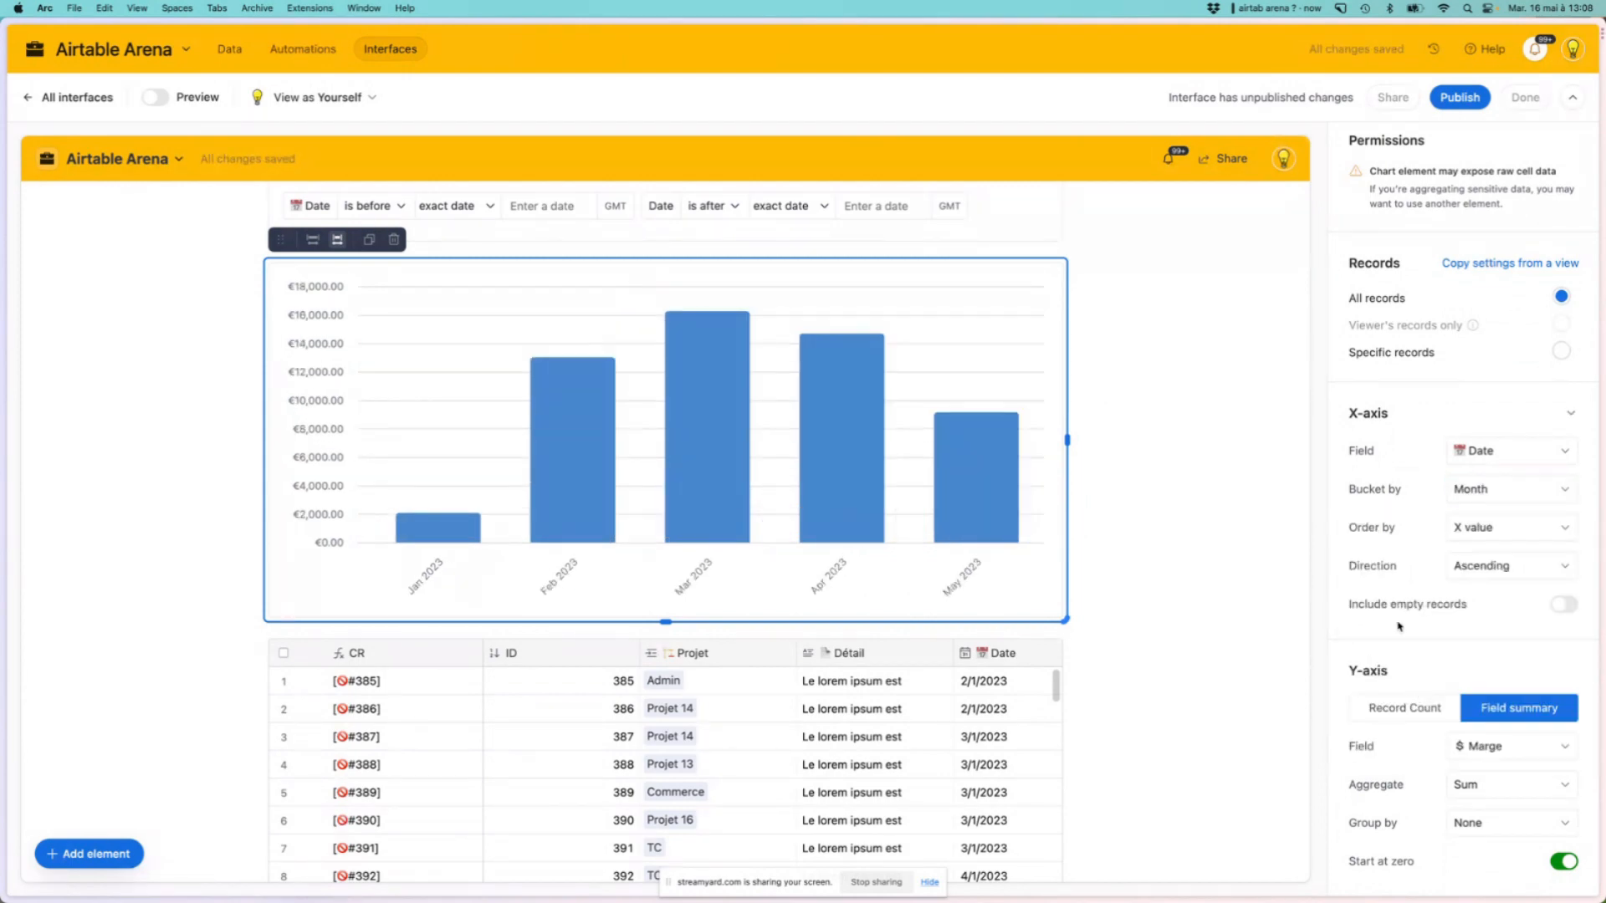
Deselect the chart and look over the interface page with its chart and CRA record grid
left_click(1119, 527)
scroll(770, 634, "down", 3)
scroll(770, 635, "down", 5)
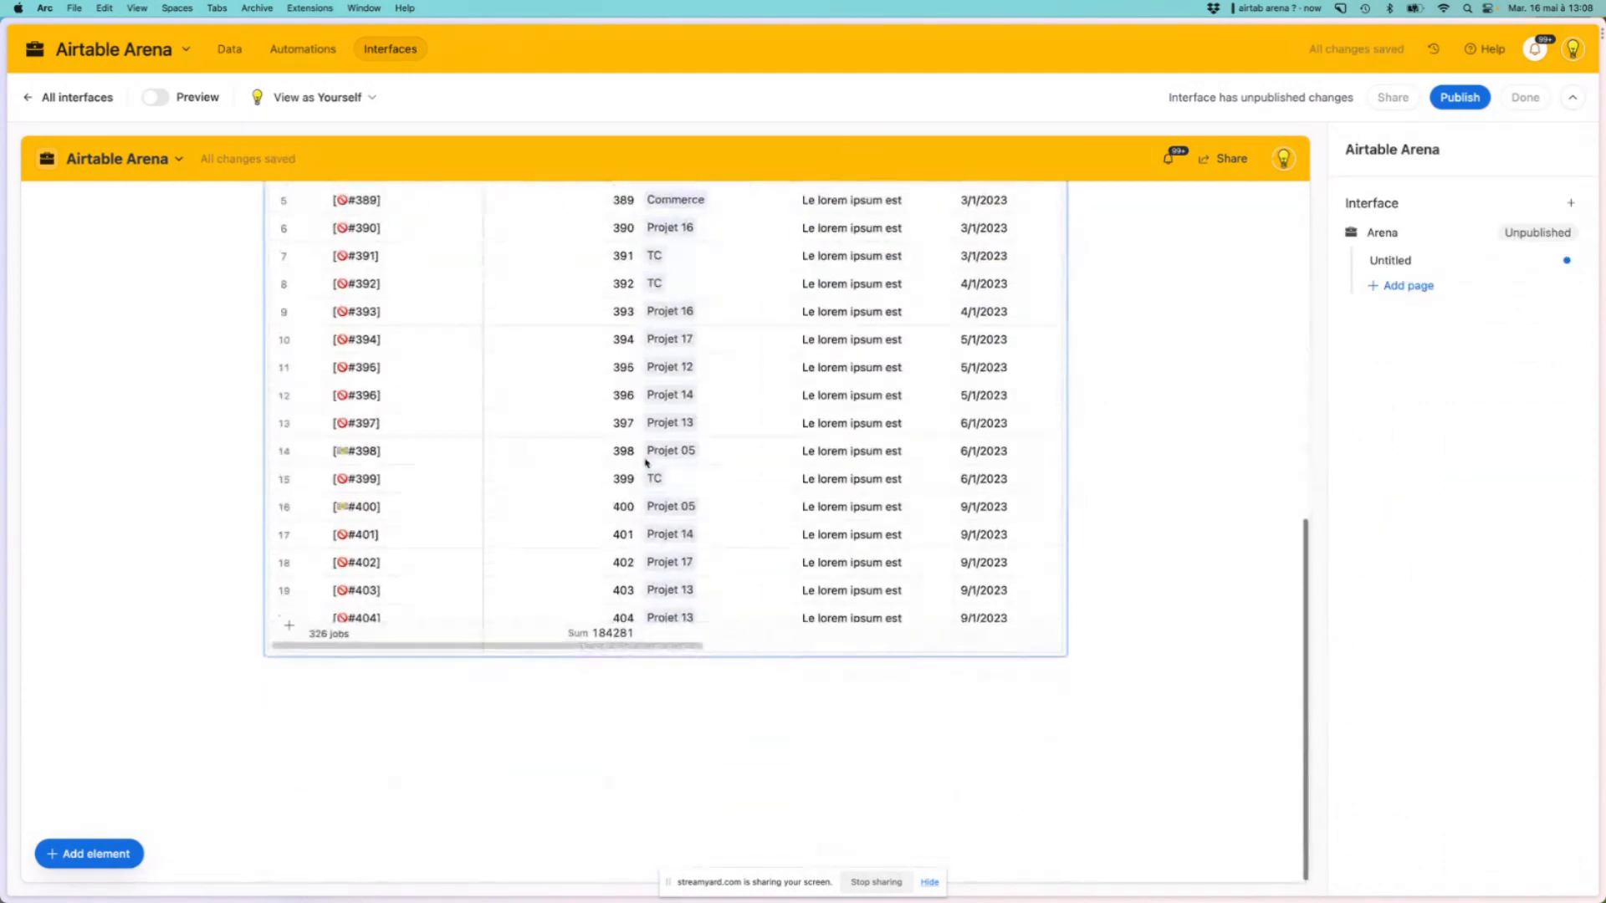
scroll(645, 459, "up", 8)
scroll(628, 545, "down", 4)
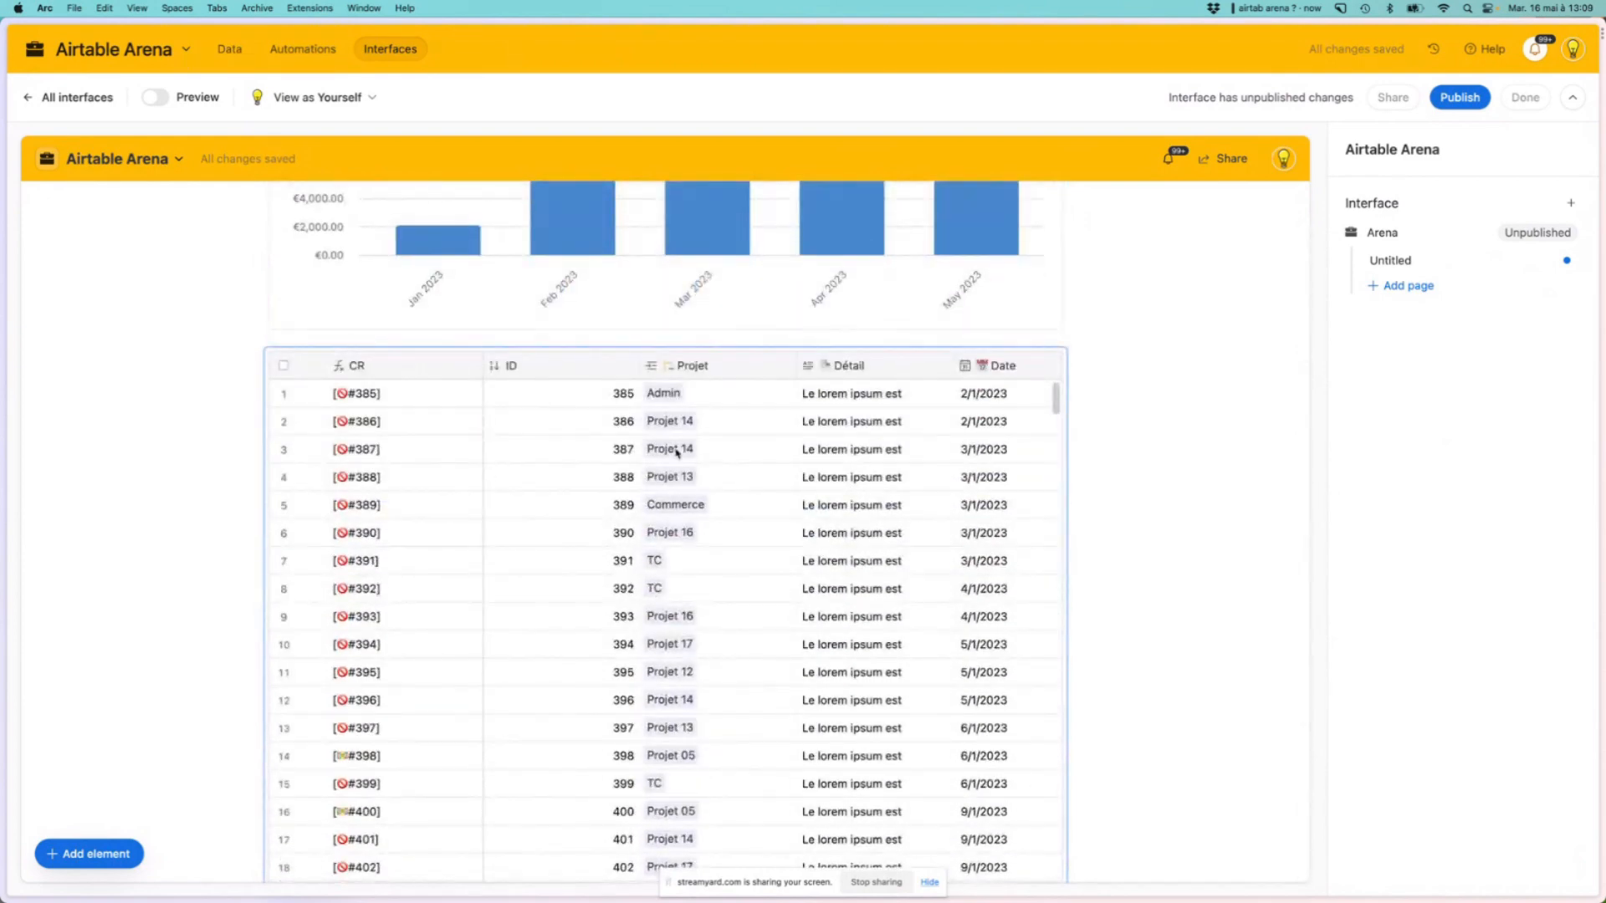
scroll(550, 540, "up", 5)
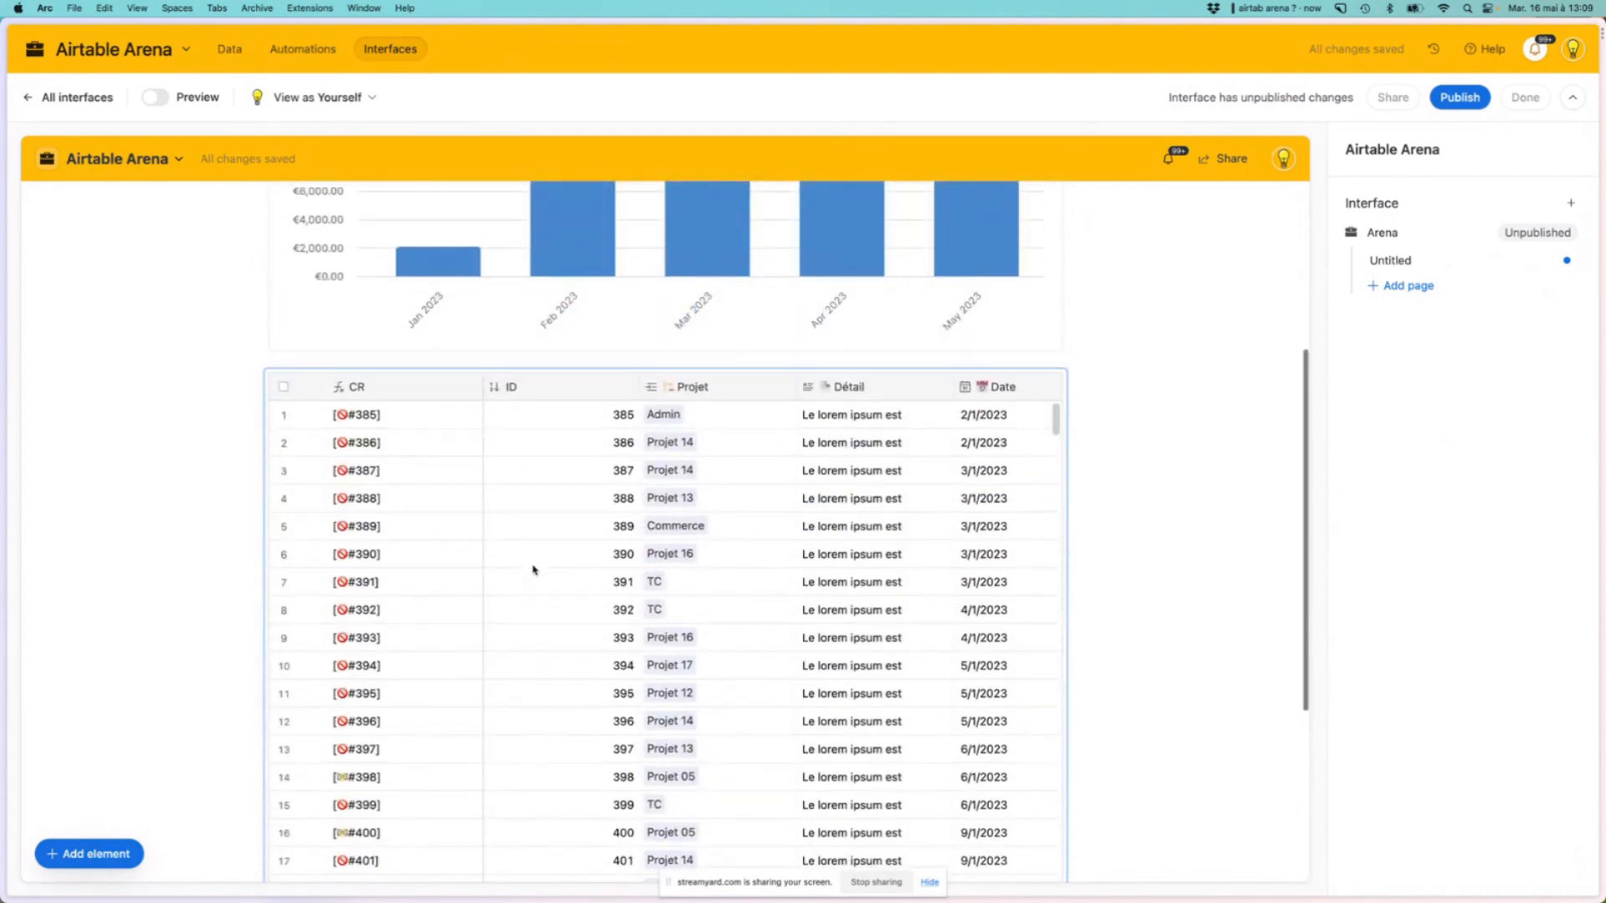
Select the CRA filter element and open the calendar of its "Date is before" exact date condition
left_click(585, 266)
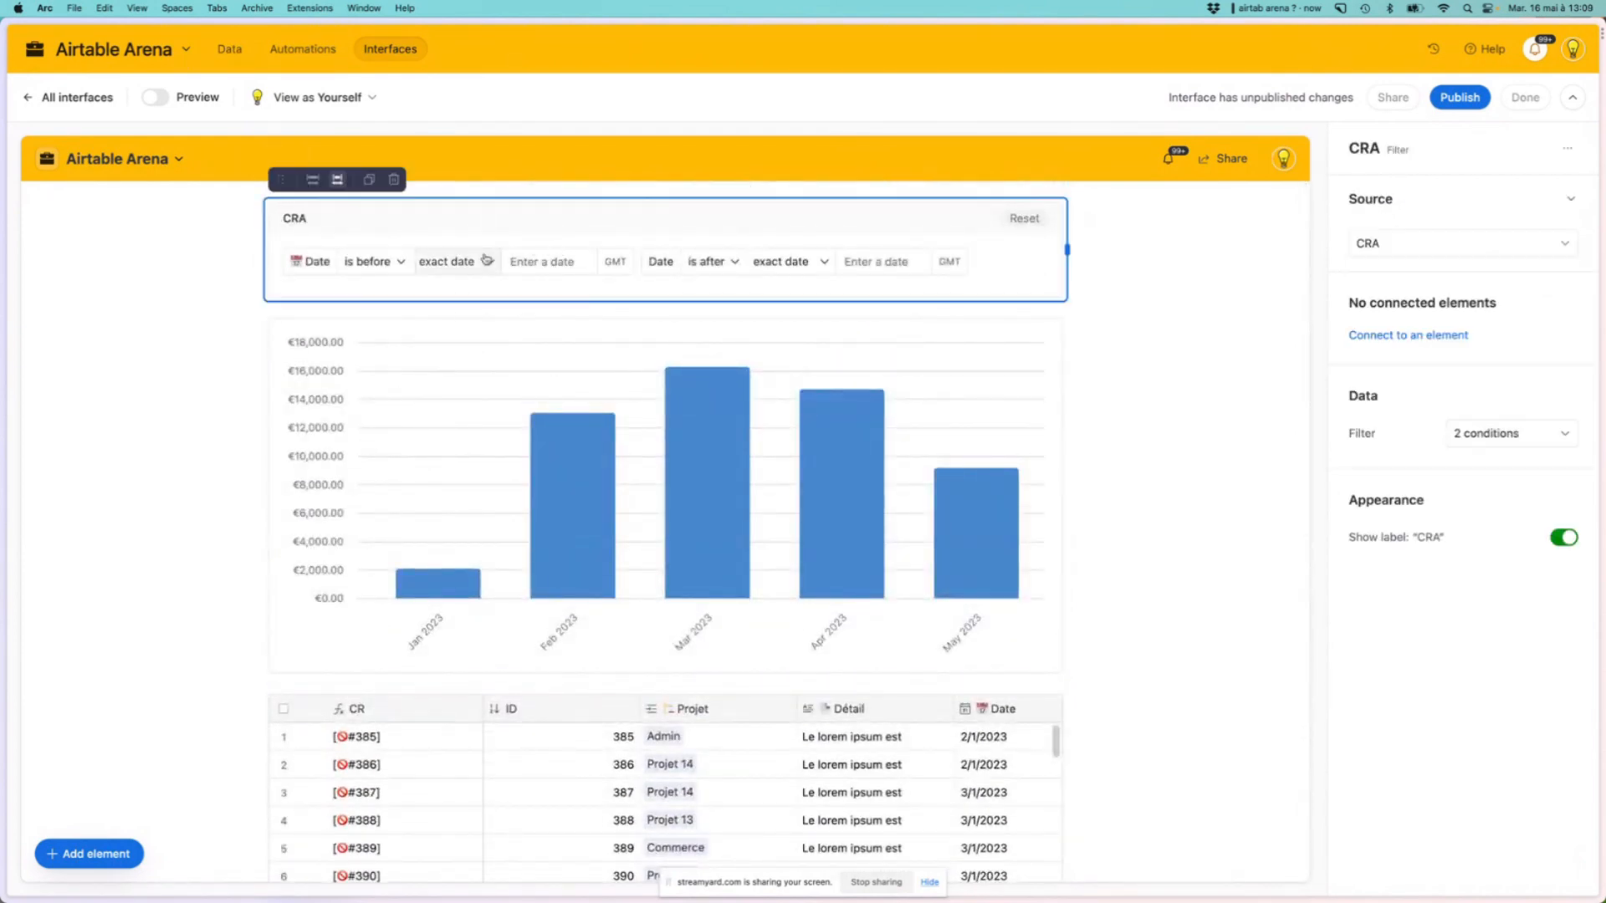
left_click(555, 258)
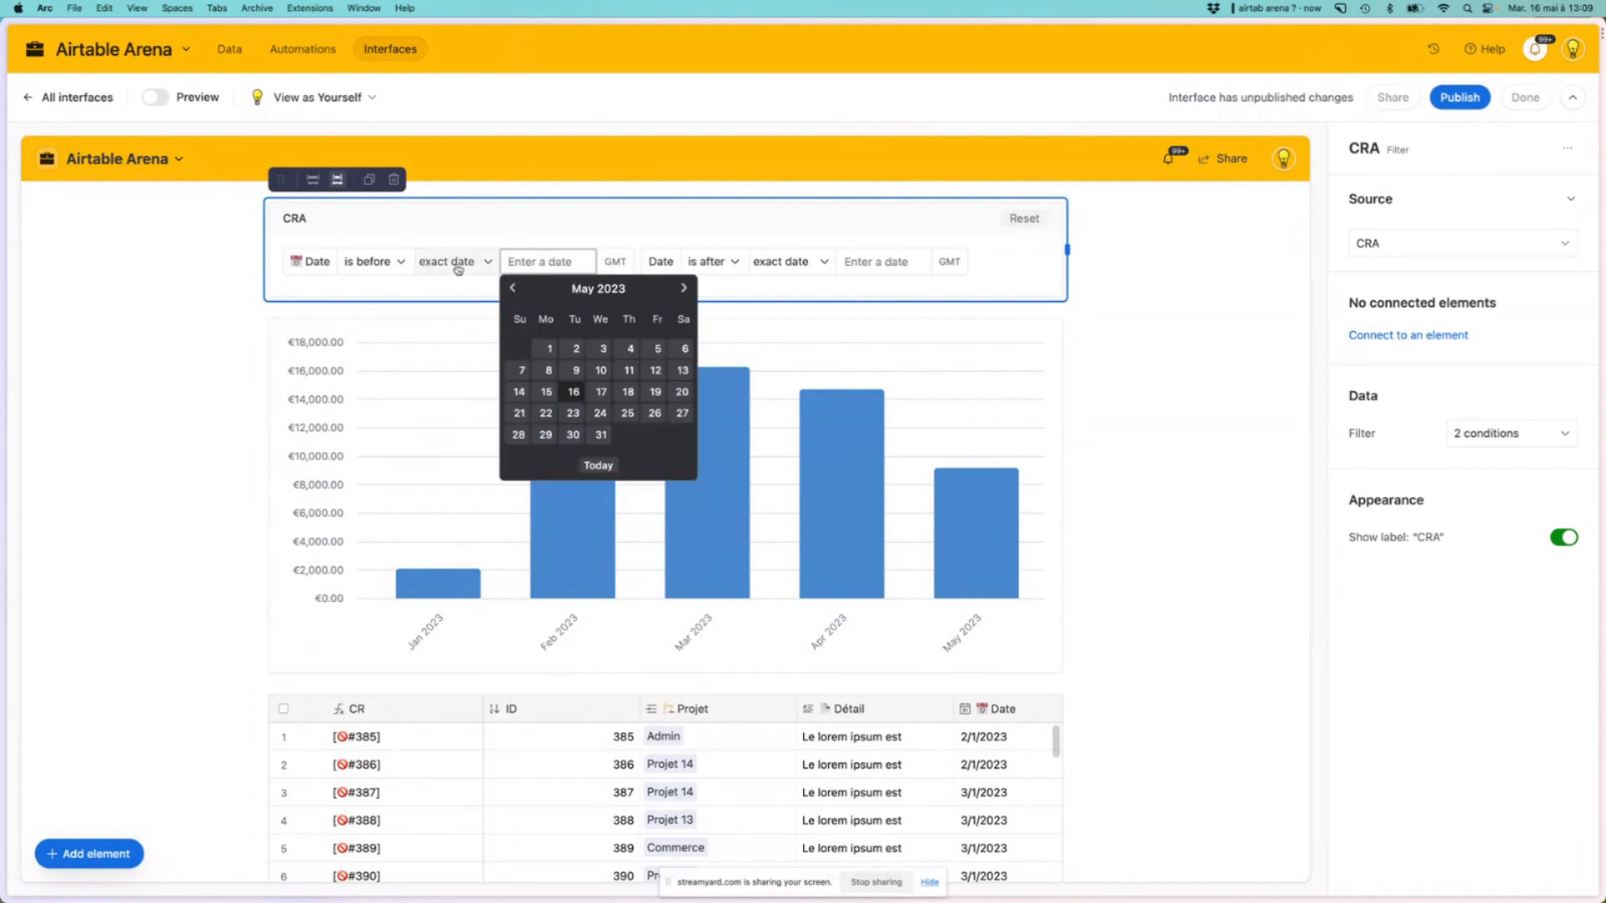
left_click(372, 262)
left_click(396, 259)
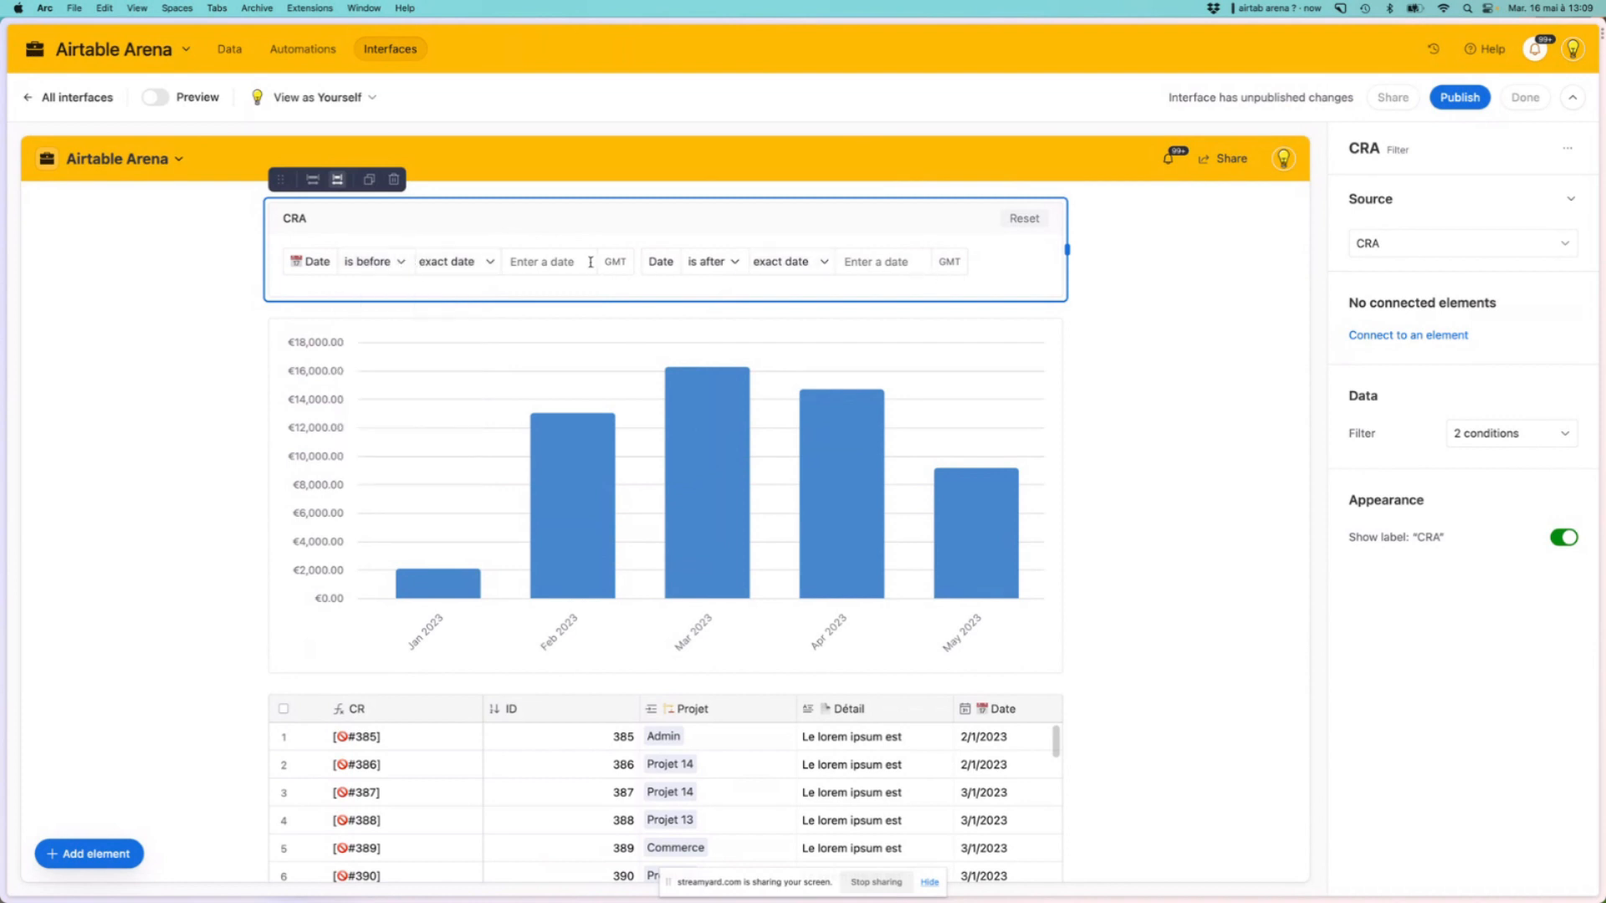
left_click(543, 262)
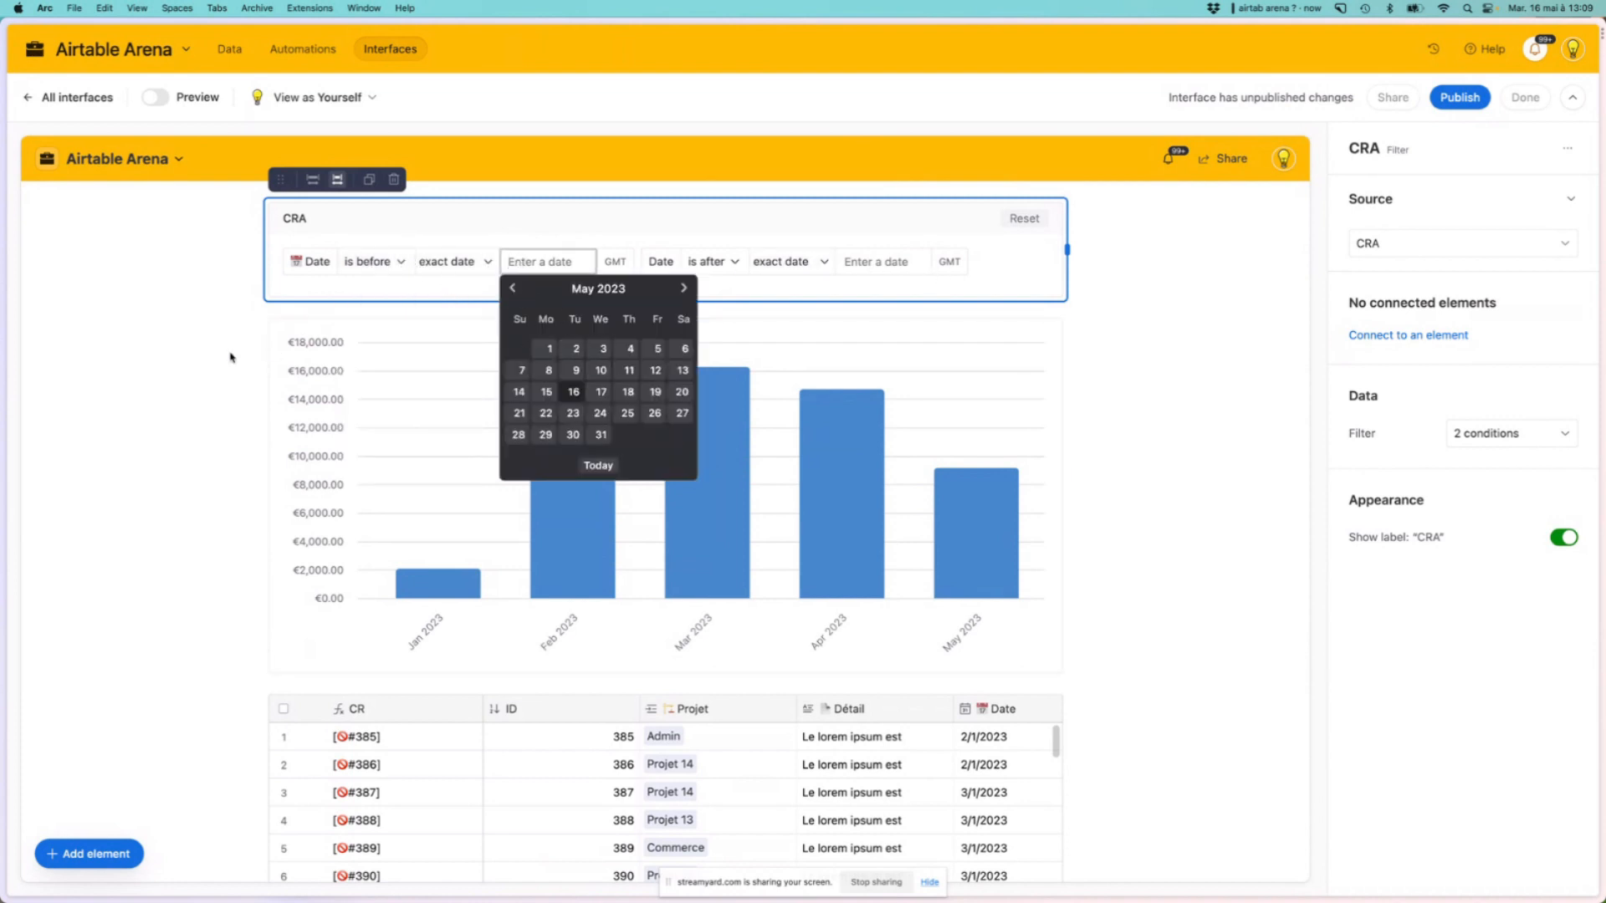
Leave the interface for the base's data and look through the CRA table's Jour-Semaine-Mois-Année and Group by views
left_click(134, 368)
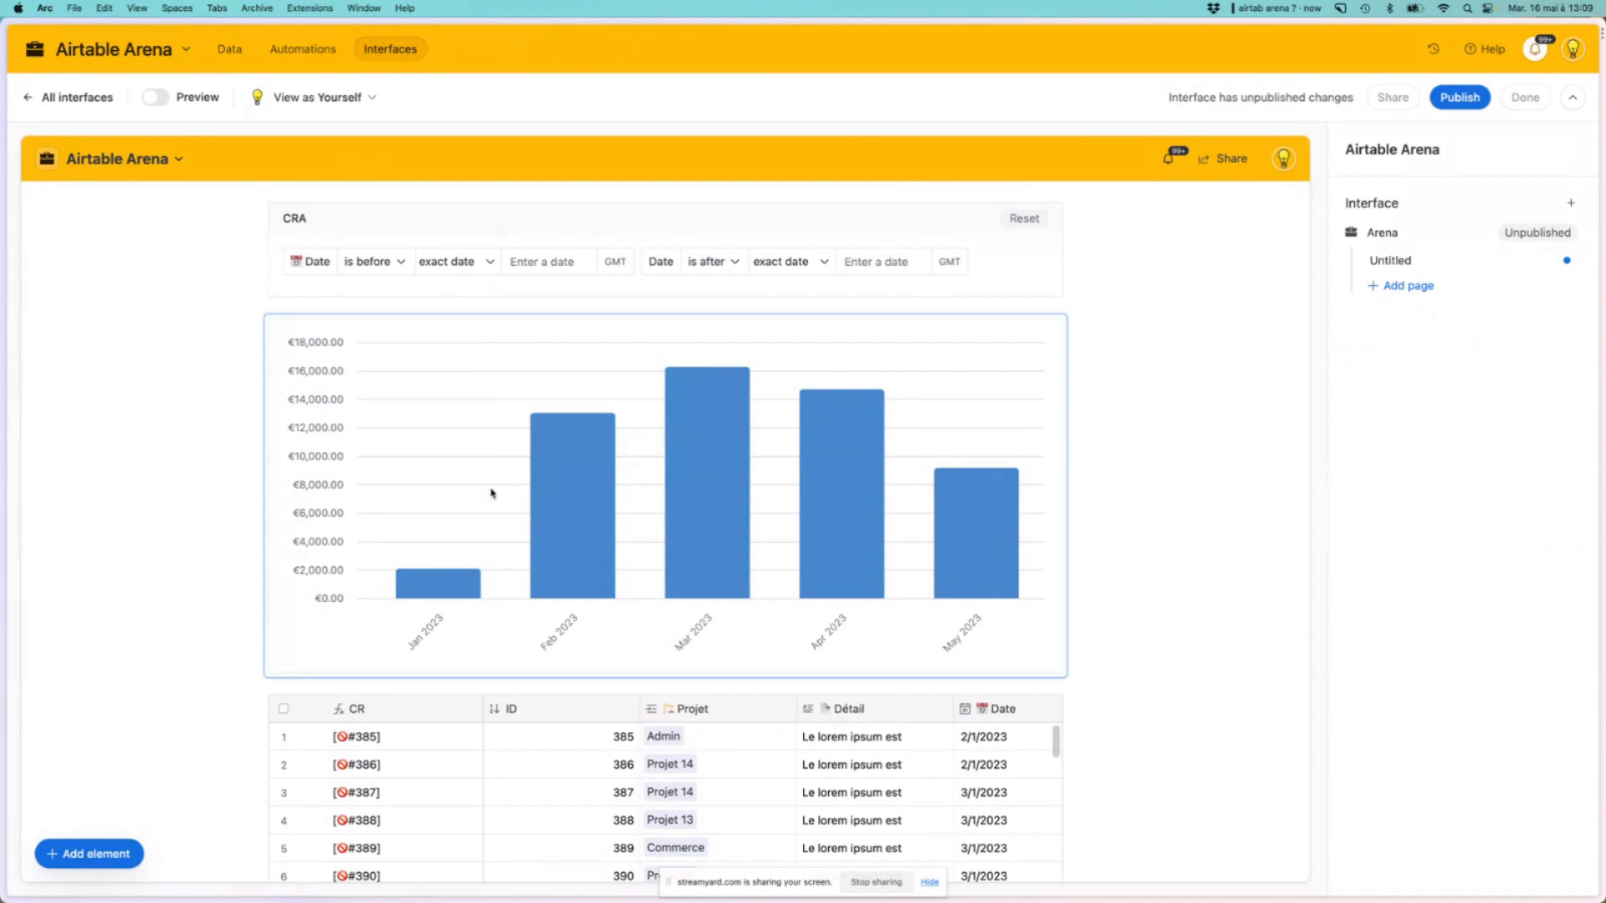
scroll(799, 519, "down", 3)
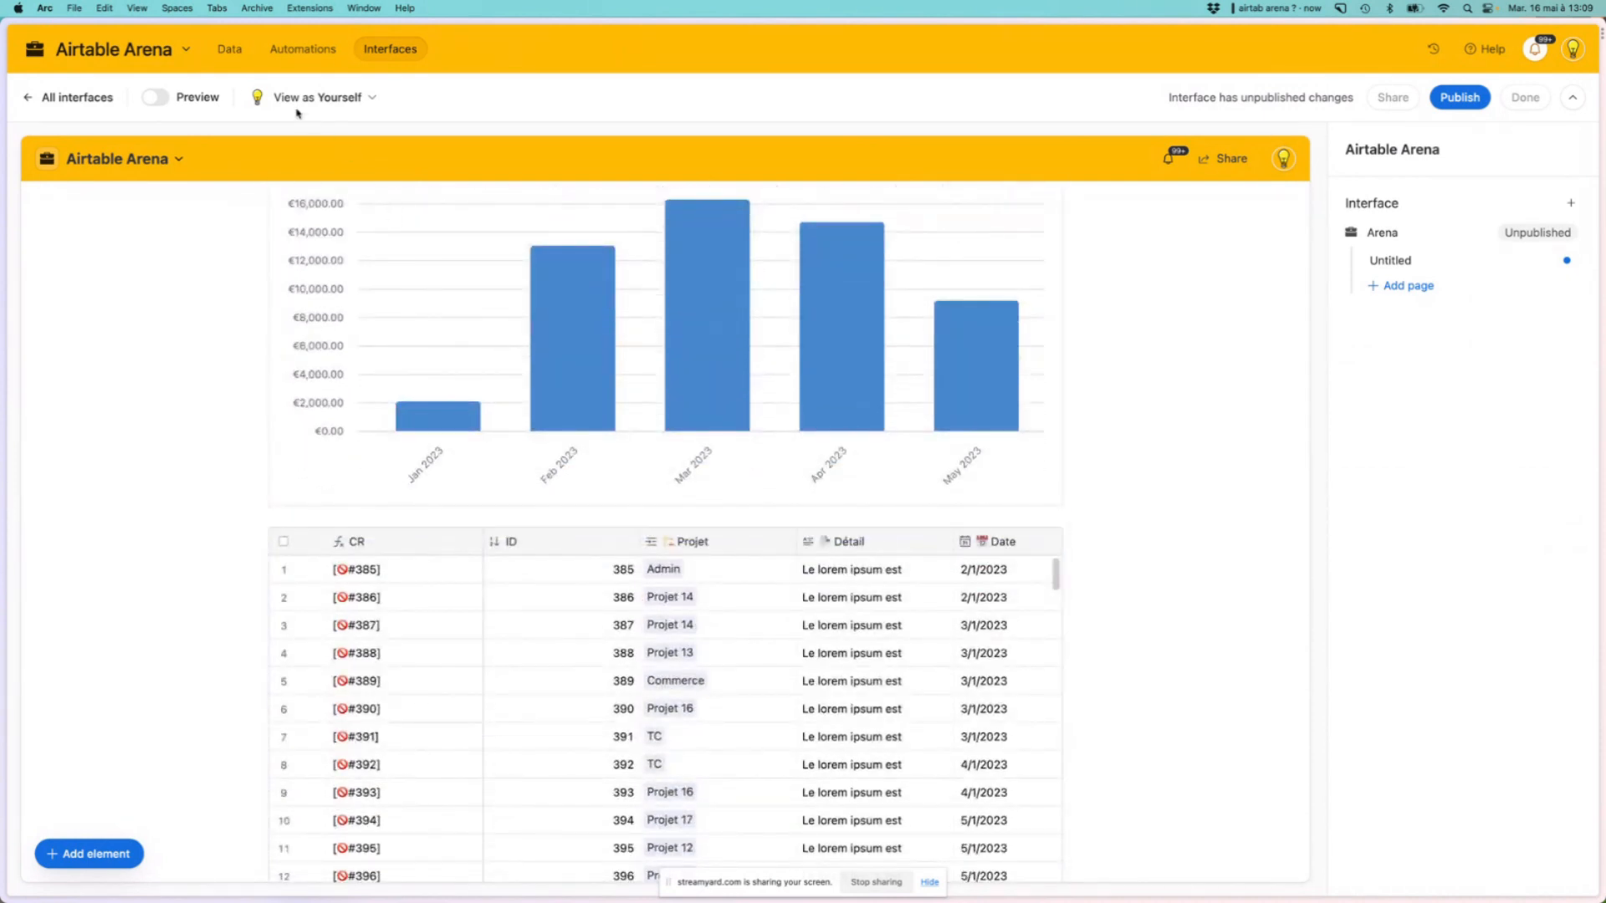
left_click(234, 52)
left_click(57, 256)
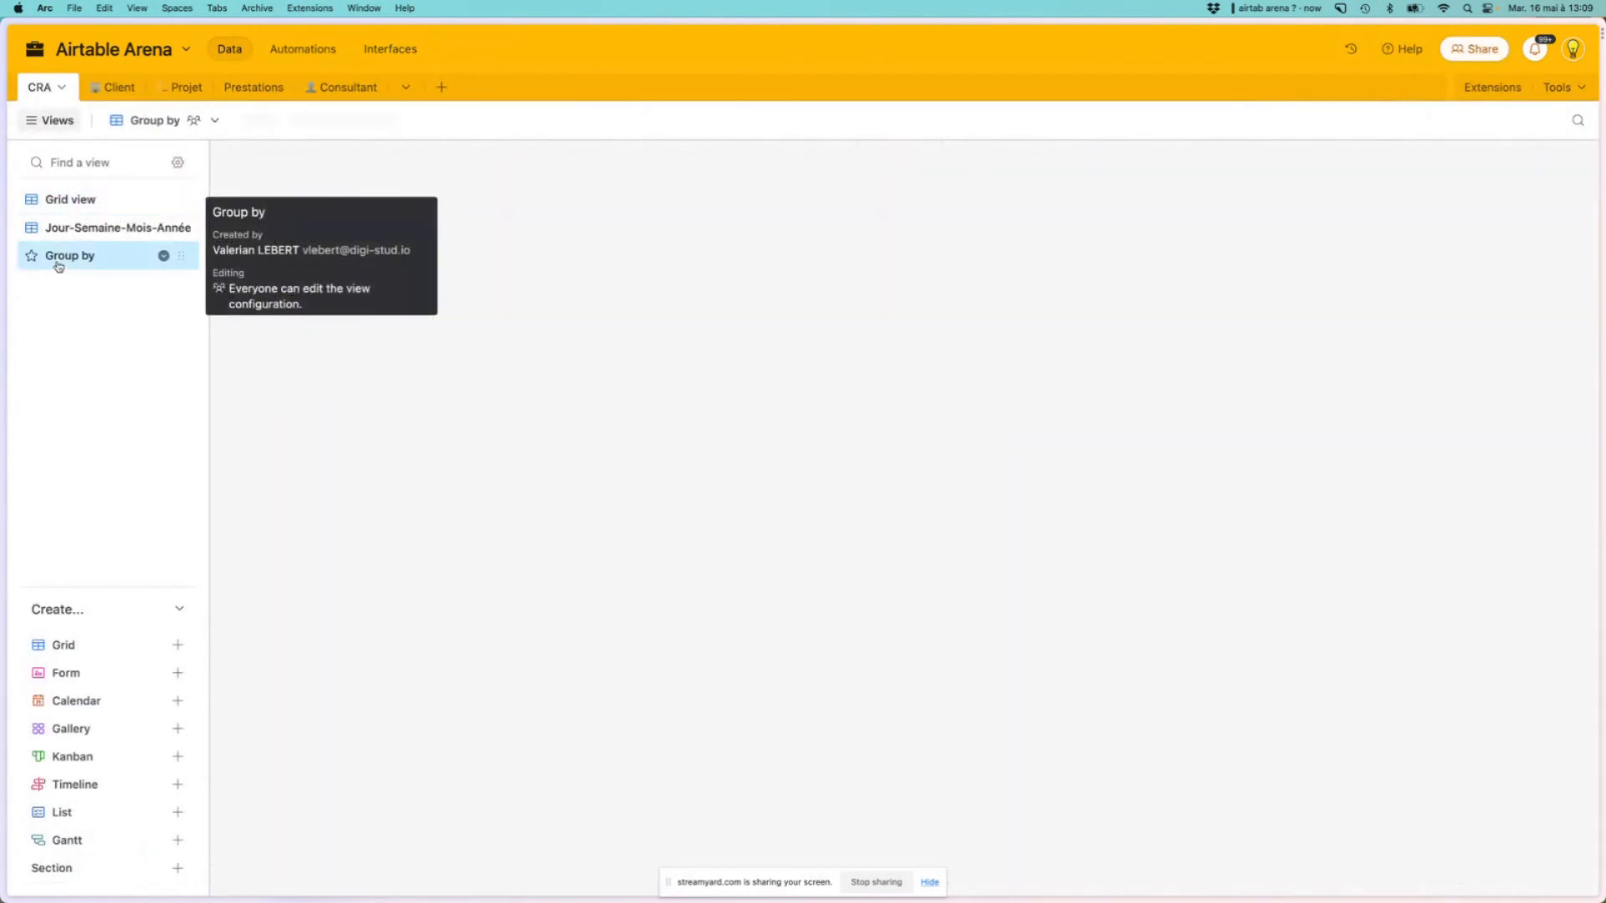
left_click(84, 200)
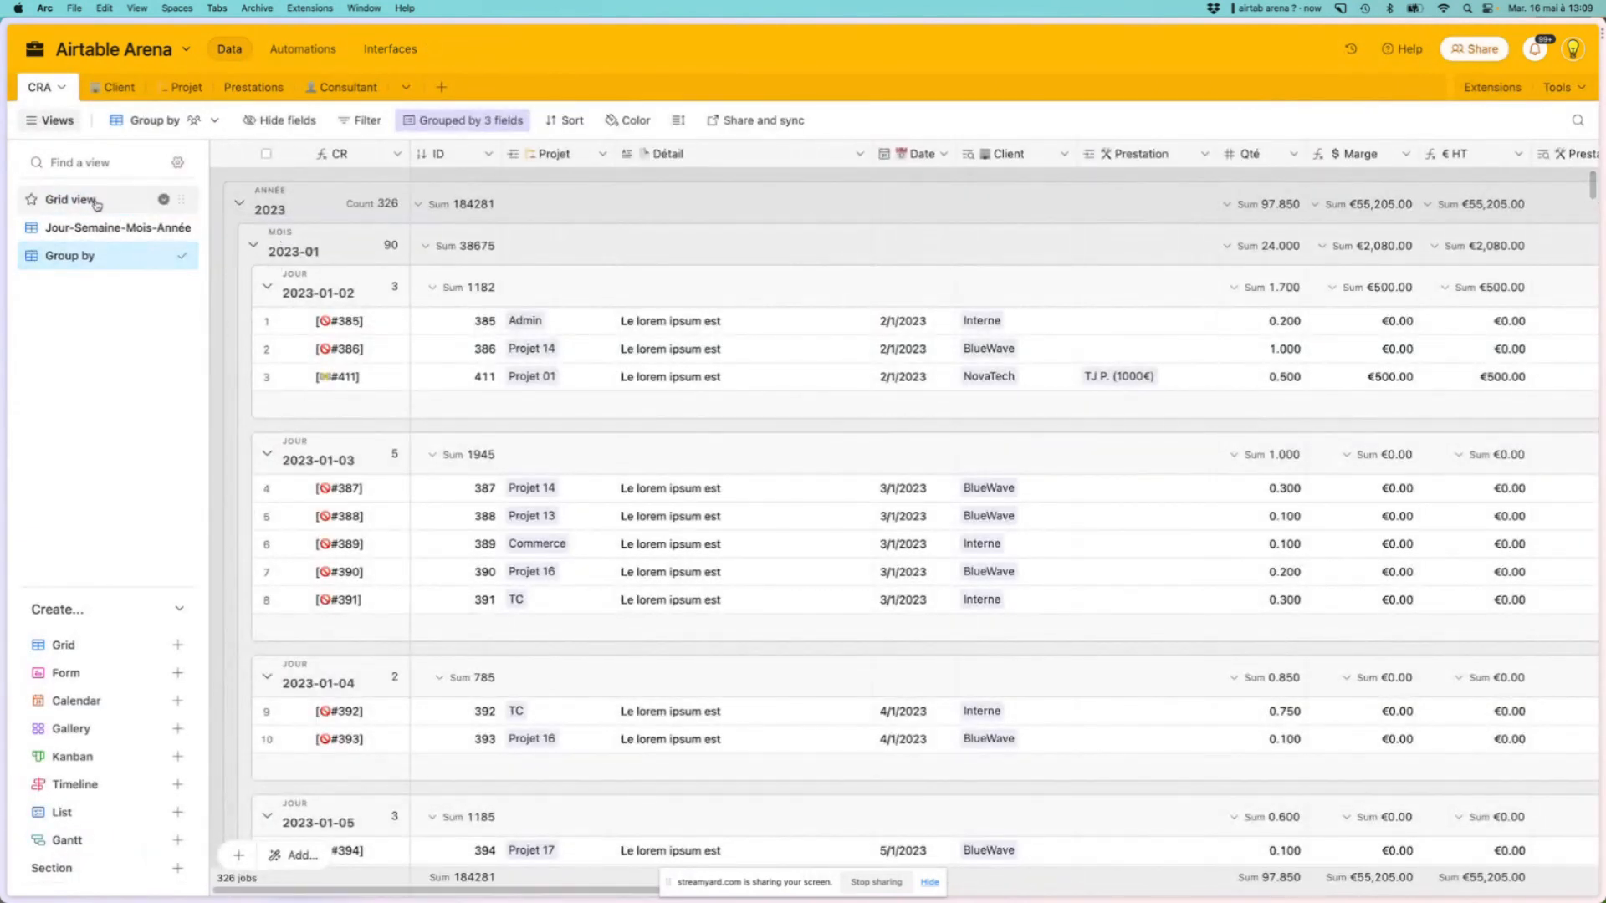
left_click(92, 226)
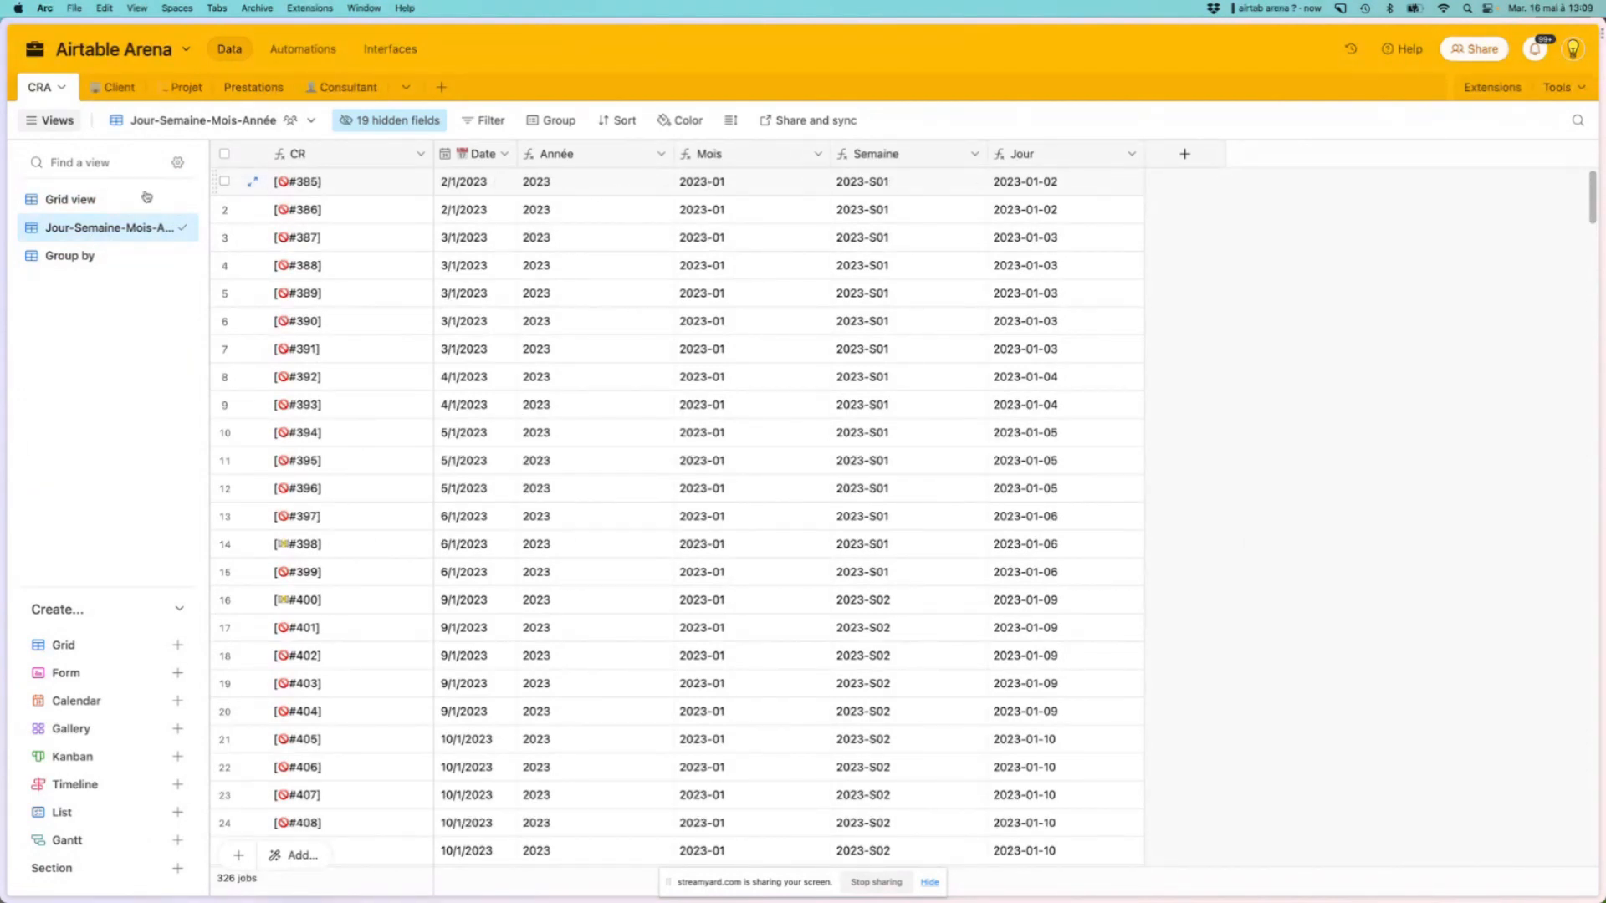
left_click(78, 258)
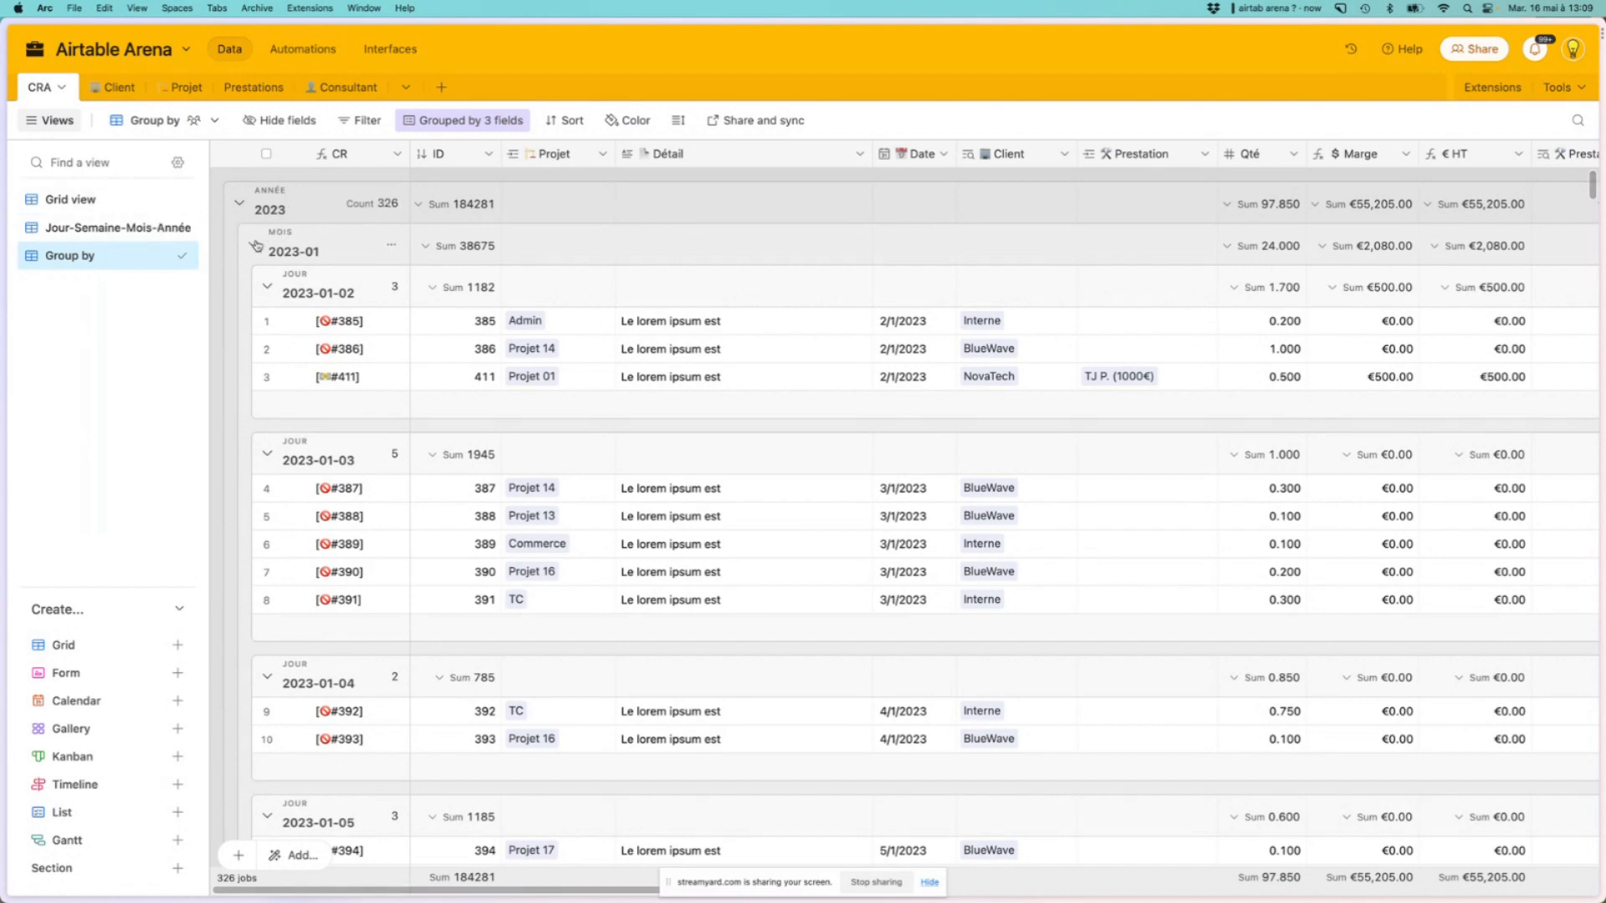
Switch to the Obsidian preparation note on the dates theme to view its interface examples, and return to the Airtable base
key("ctrl+Up")
left_click(363, 242)
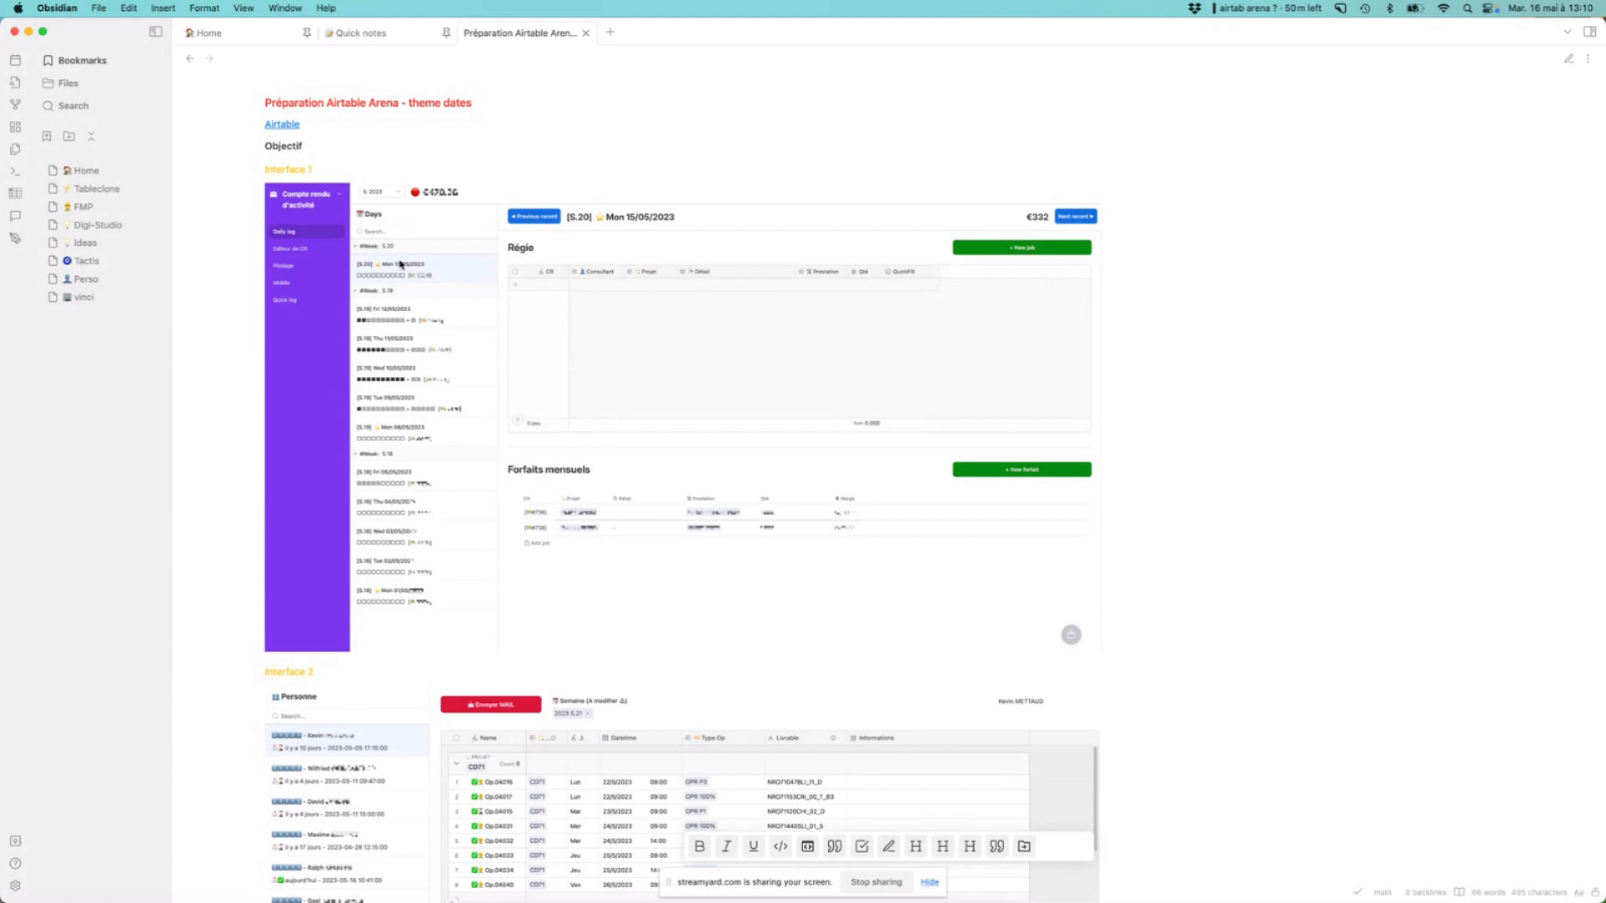
key("ctrl+Up")
left_click(538, 182)
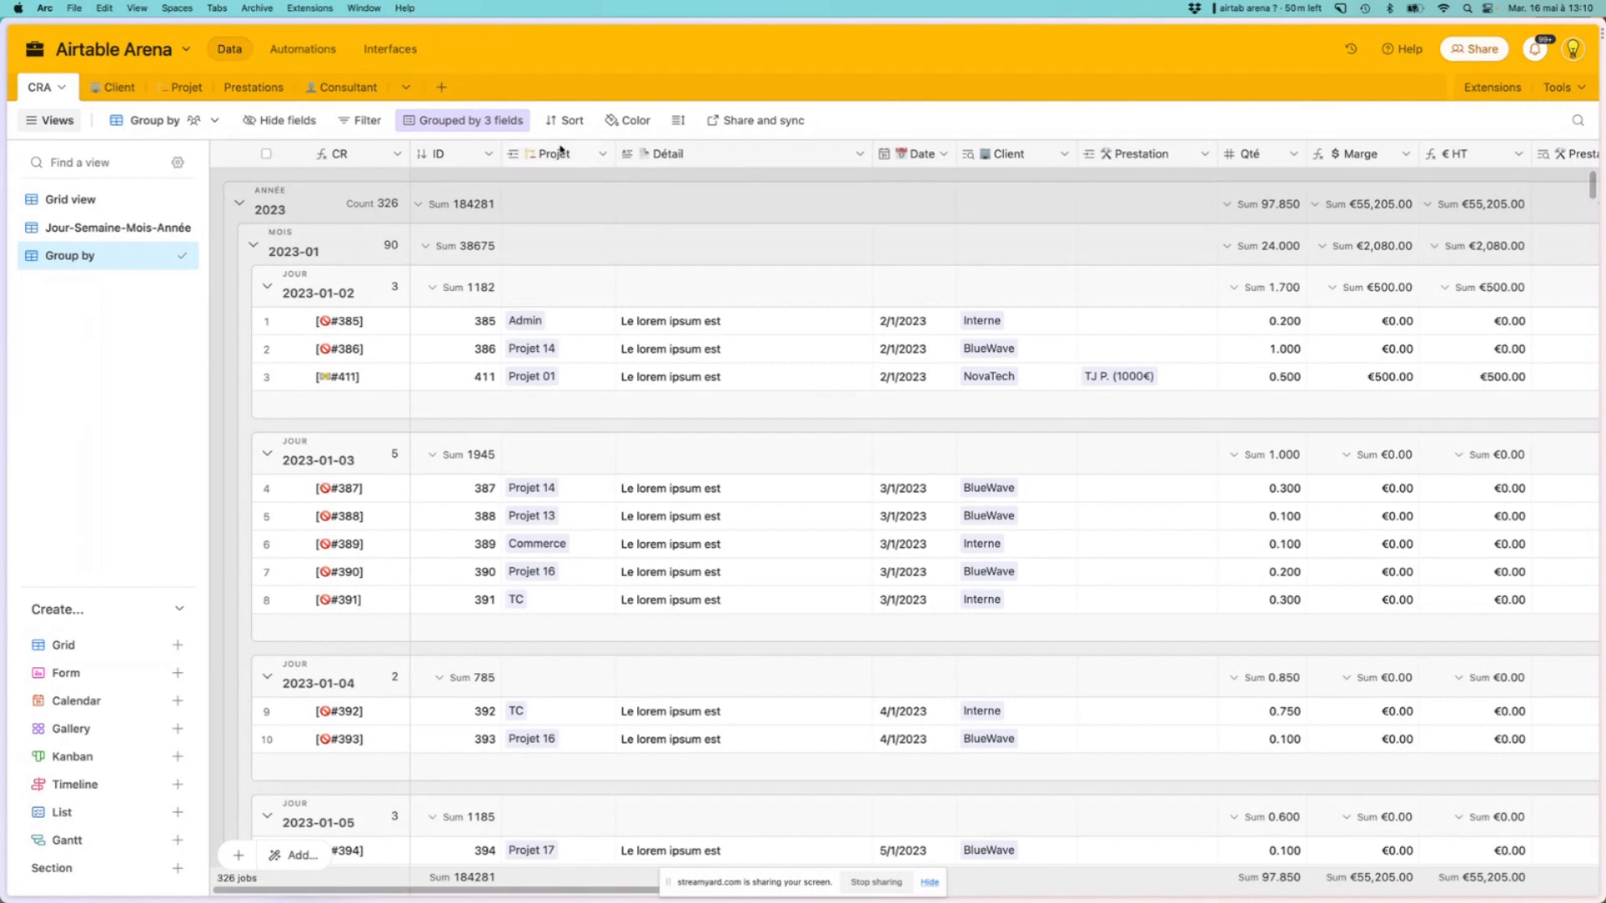
Launch Microsoft Excel and create a new blank workbook
key("alt+space")
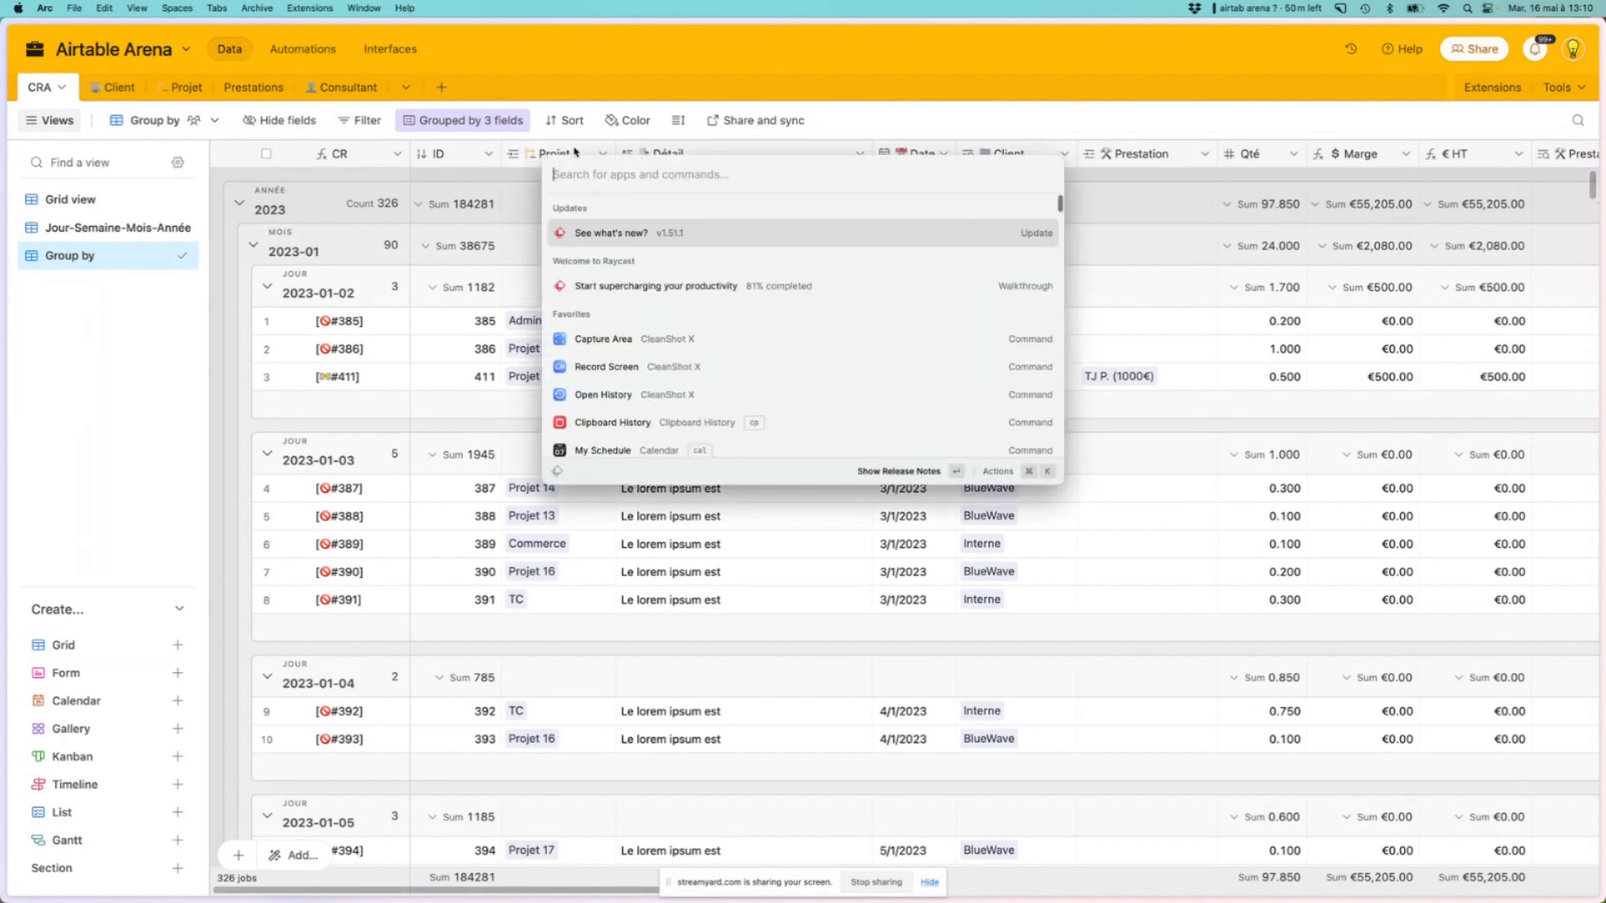
type("exc")
key("Return")
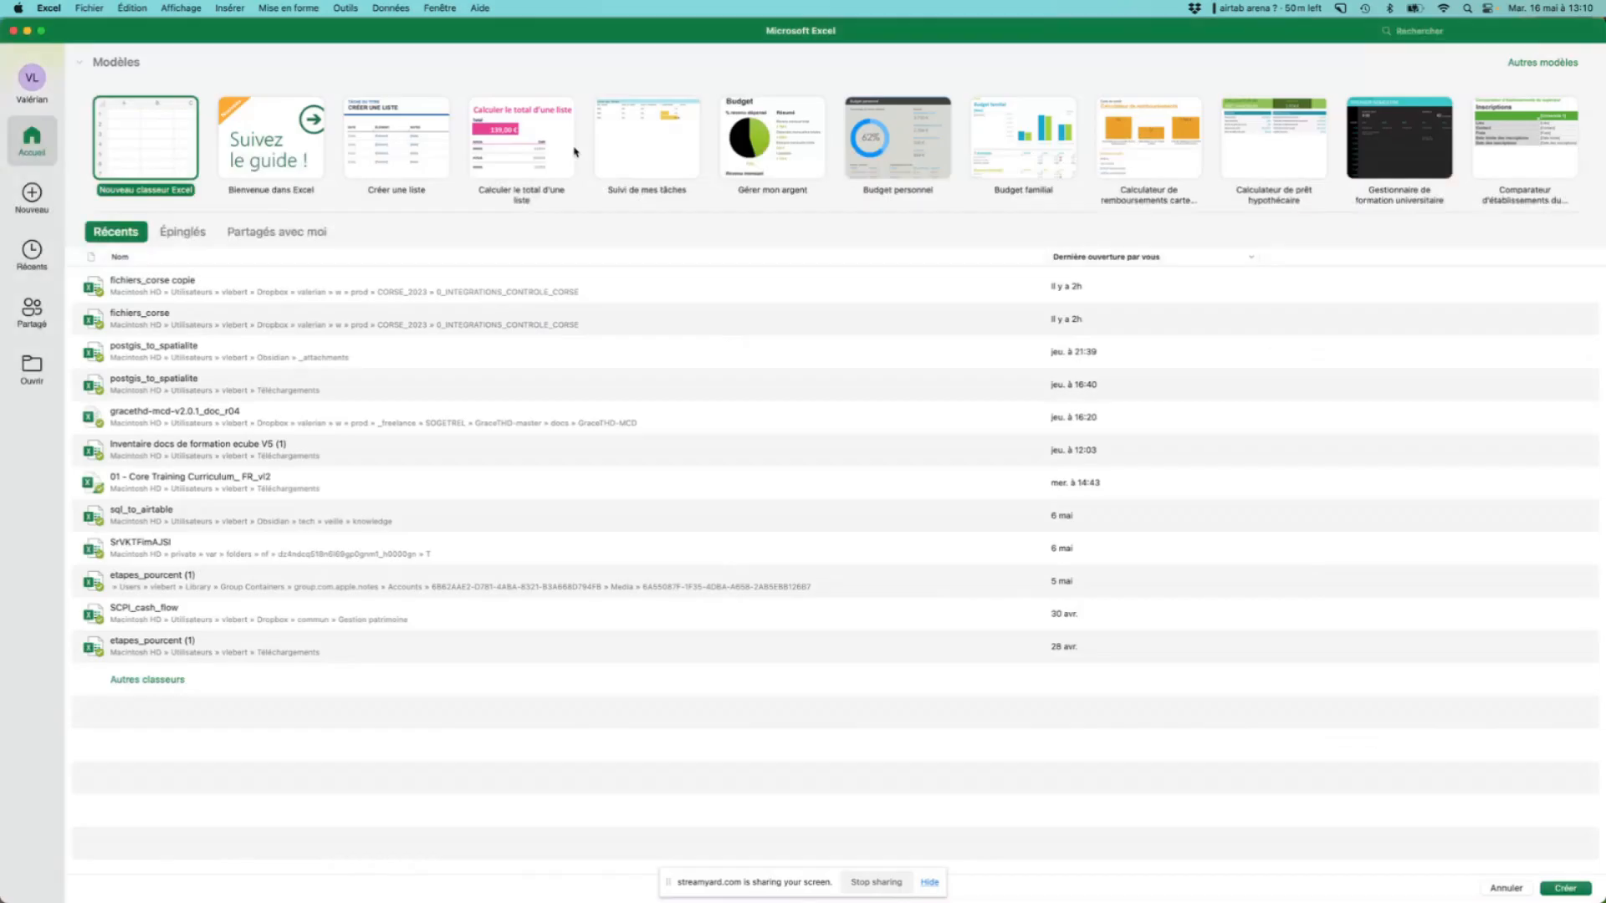
double_click(138, 149)
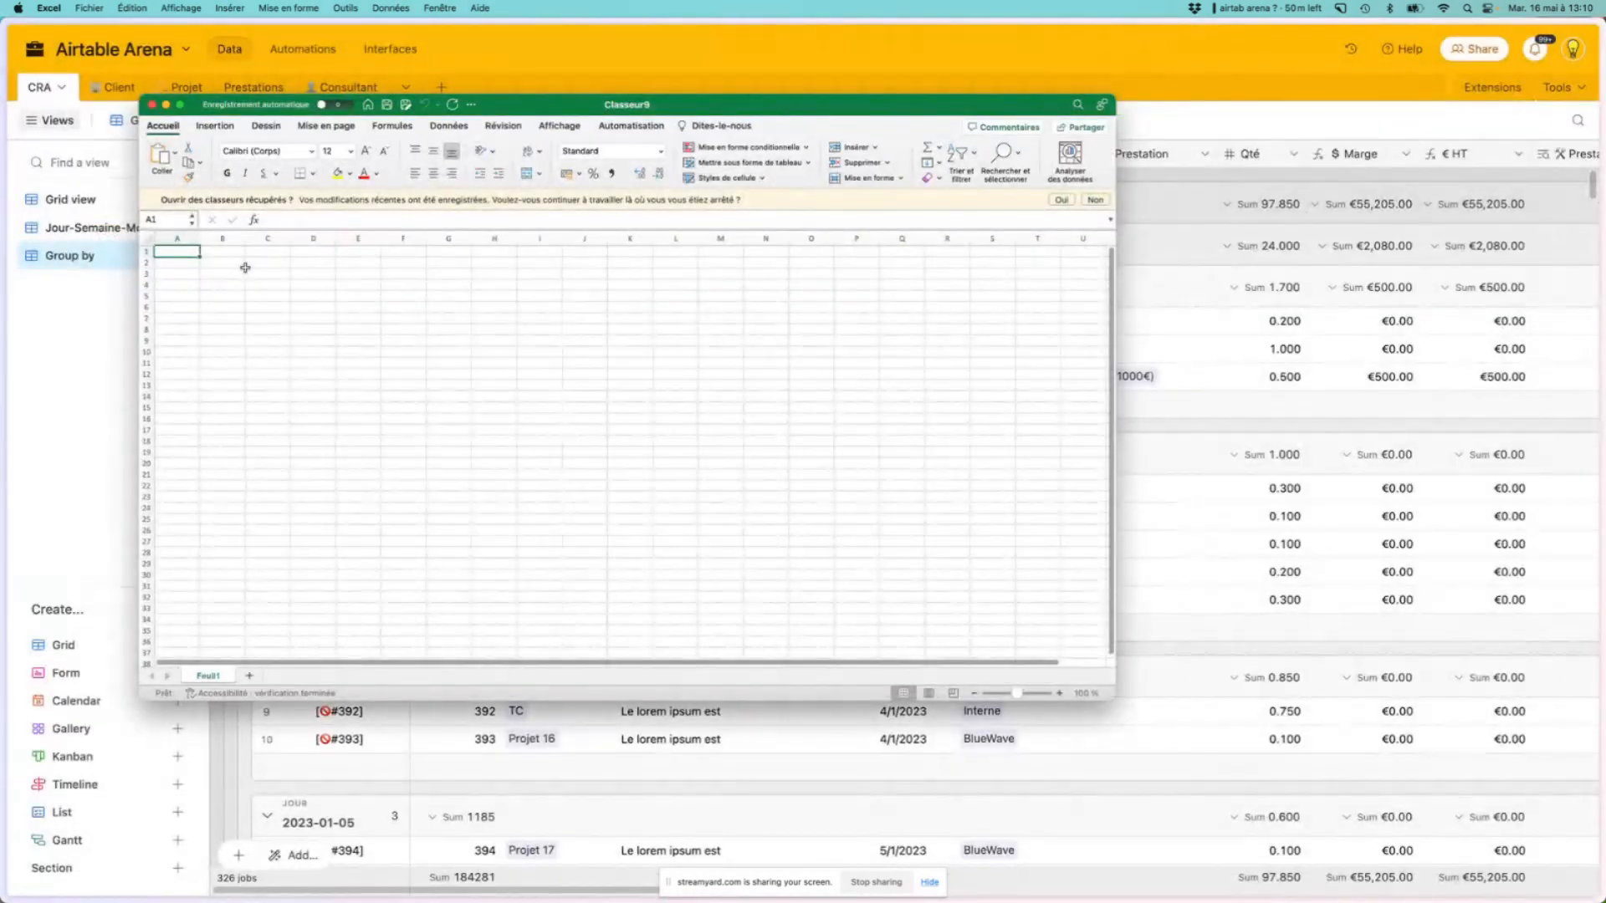
Enter the date 01/01/2023 in cell A1
type("001")
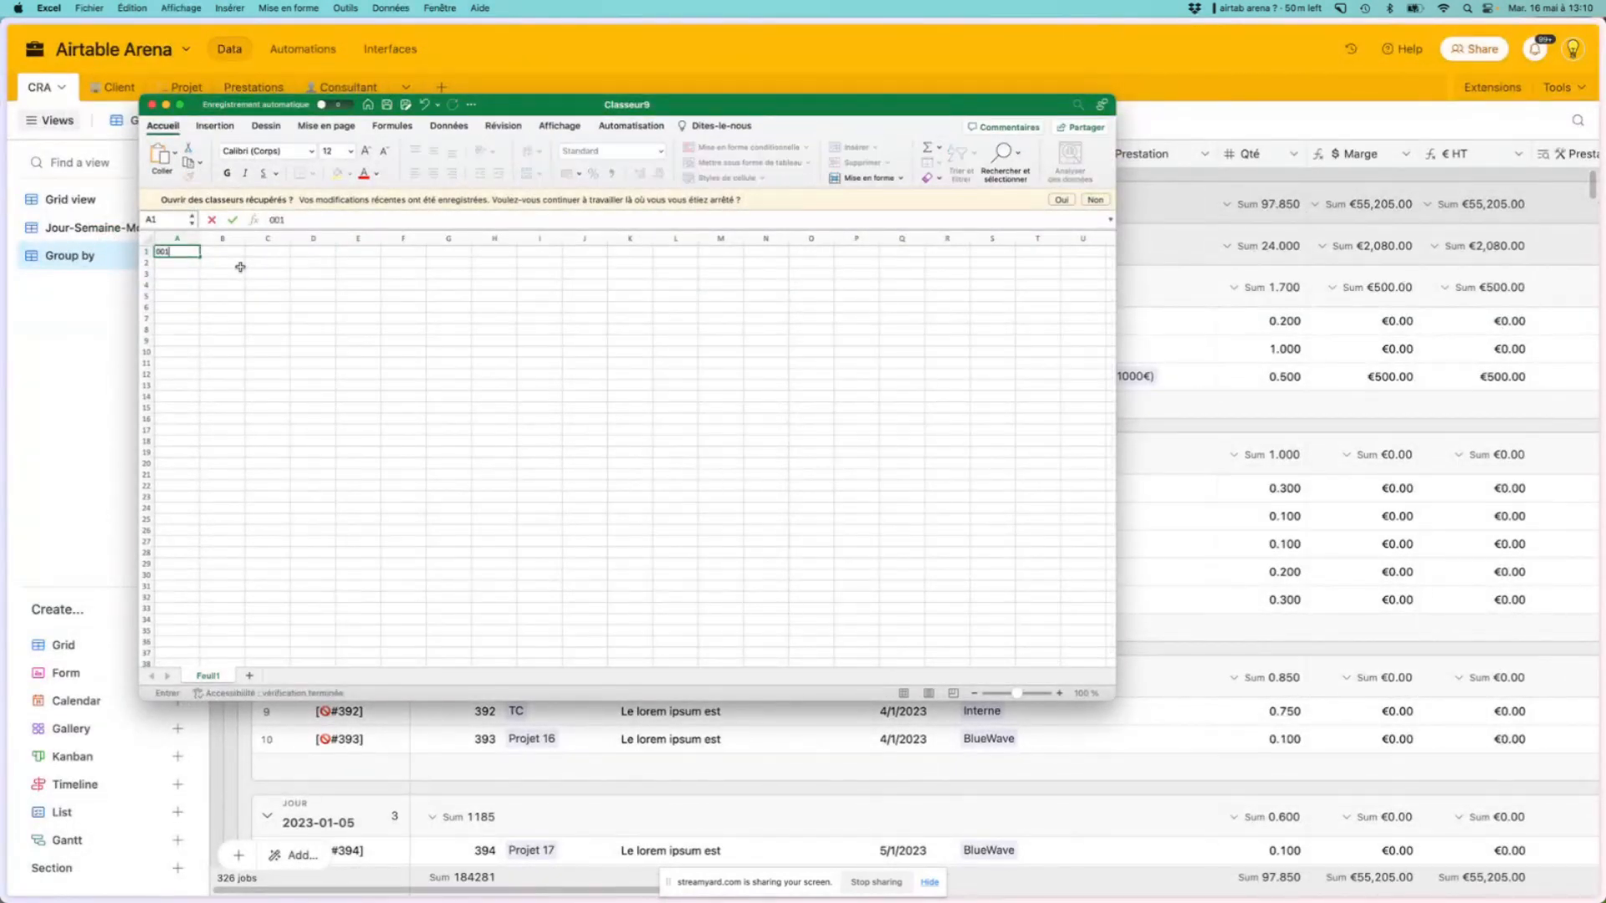
key("BackSpace")
key("BackSpace")
type("10")
key("BackSpace")
type("/010/")
key("BackSpace")
key("BackSpace")
key("BackSpace")
type("1/2")
key("Return")
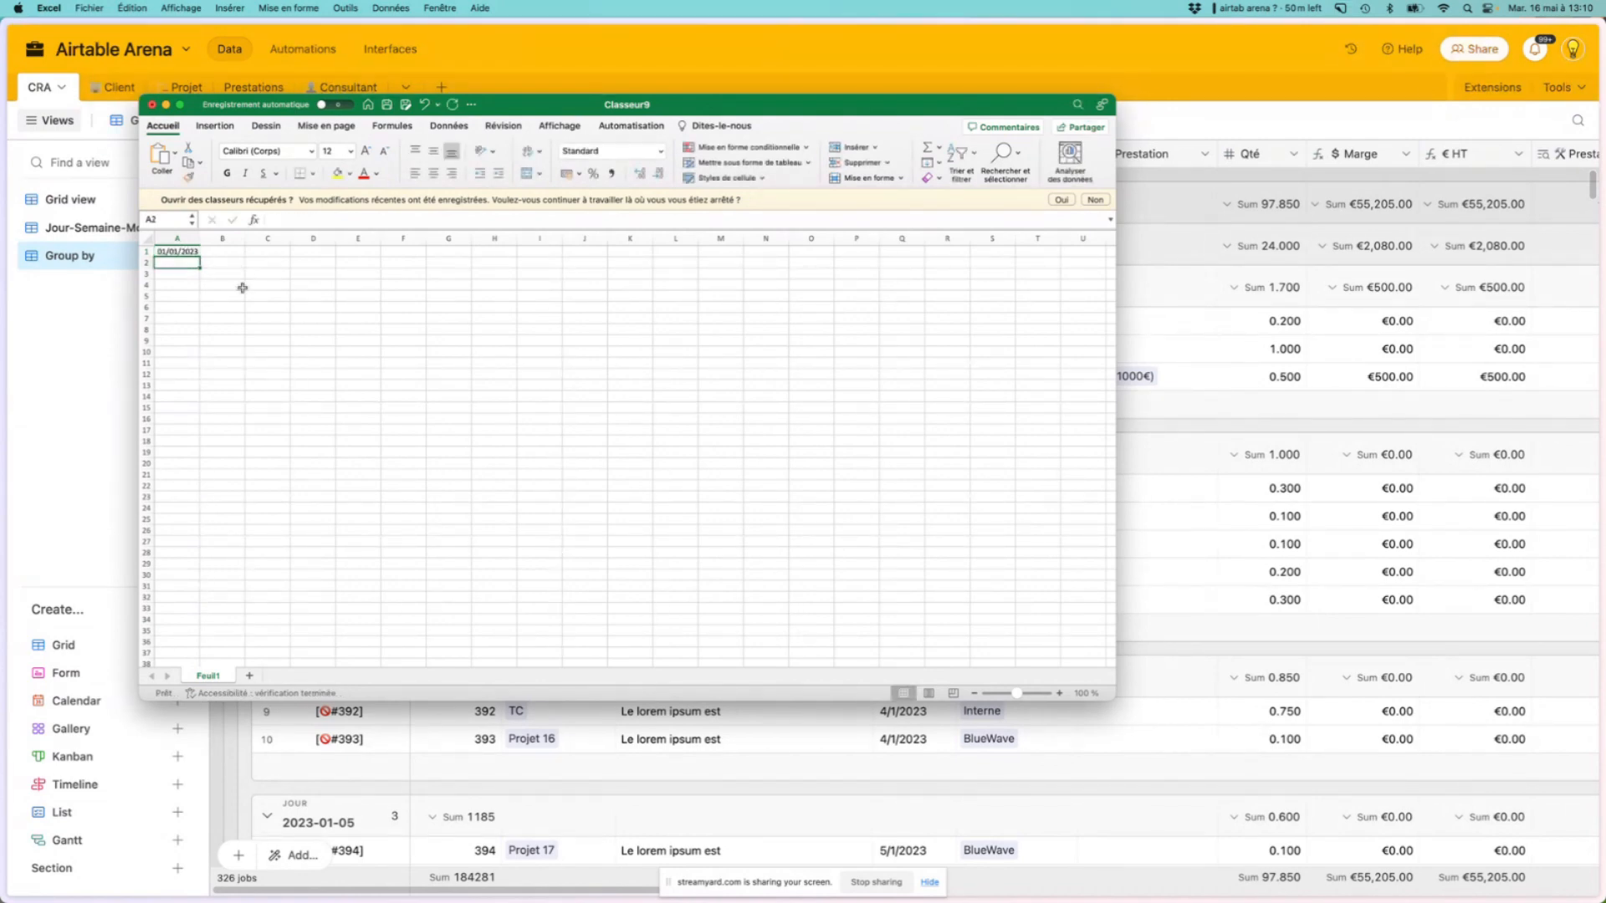
Fill consecutive daily dates down column A from A1 over 603 rows and copy the filled range
left_click(190, 254)
left_click_drag(198, 257, 172, 533)
scroll(354, 470, "up", 5)
key("super+c")
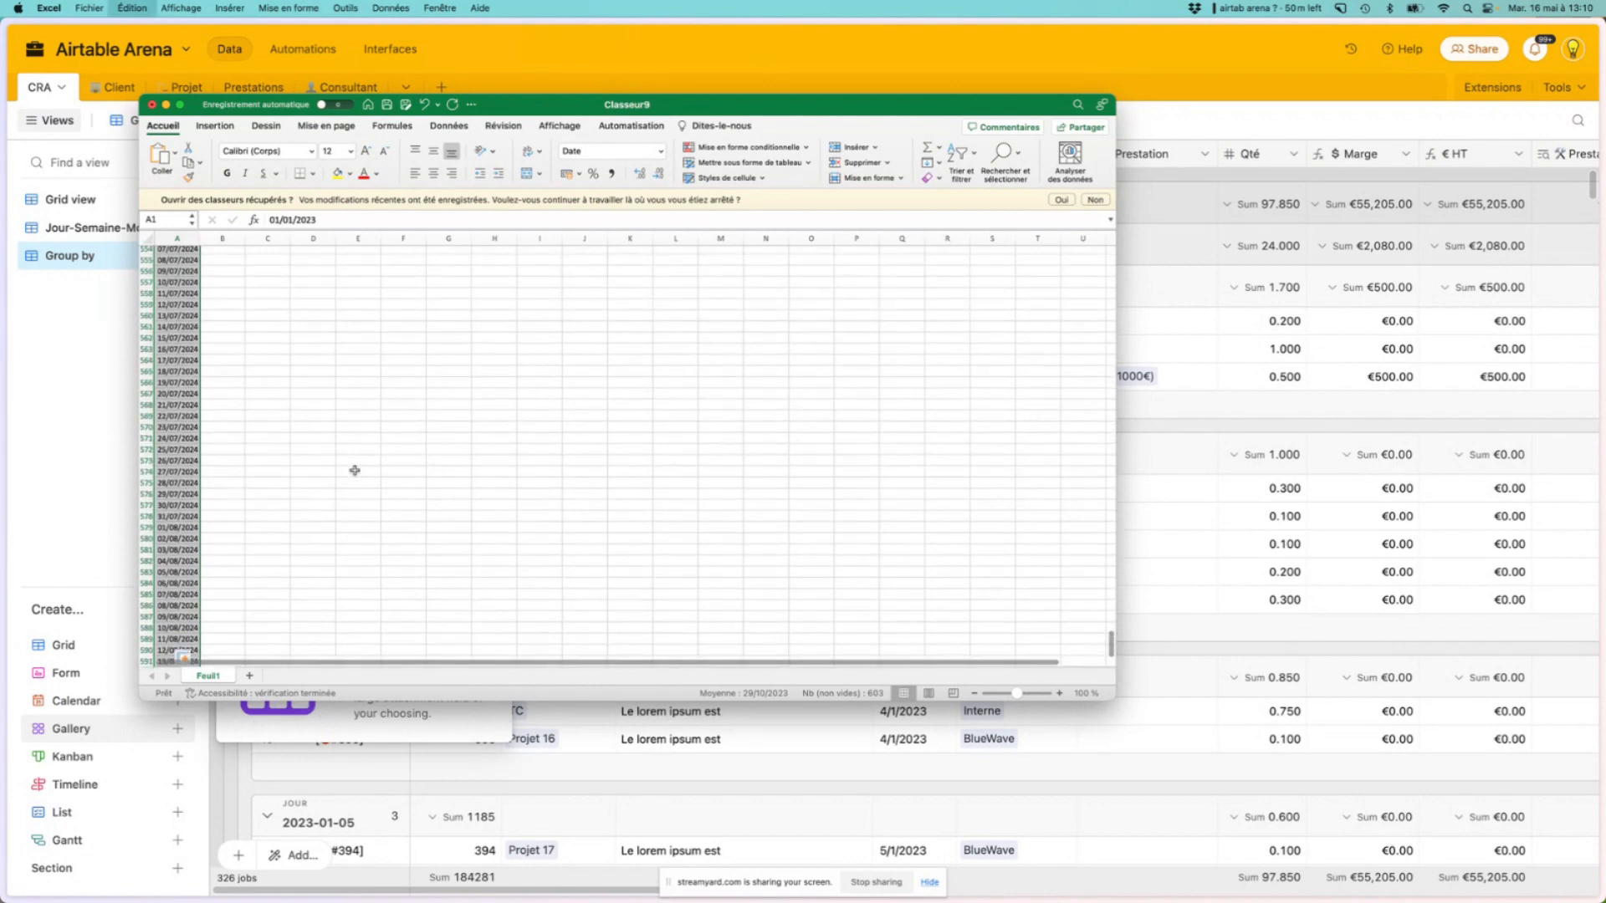
Switch back to the Airtable base and create a blank table named Jours
key("super+Tab")
left_click(440, 87)
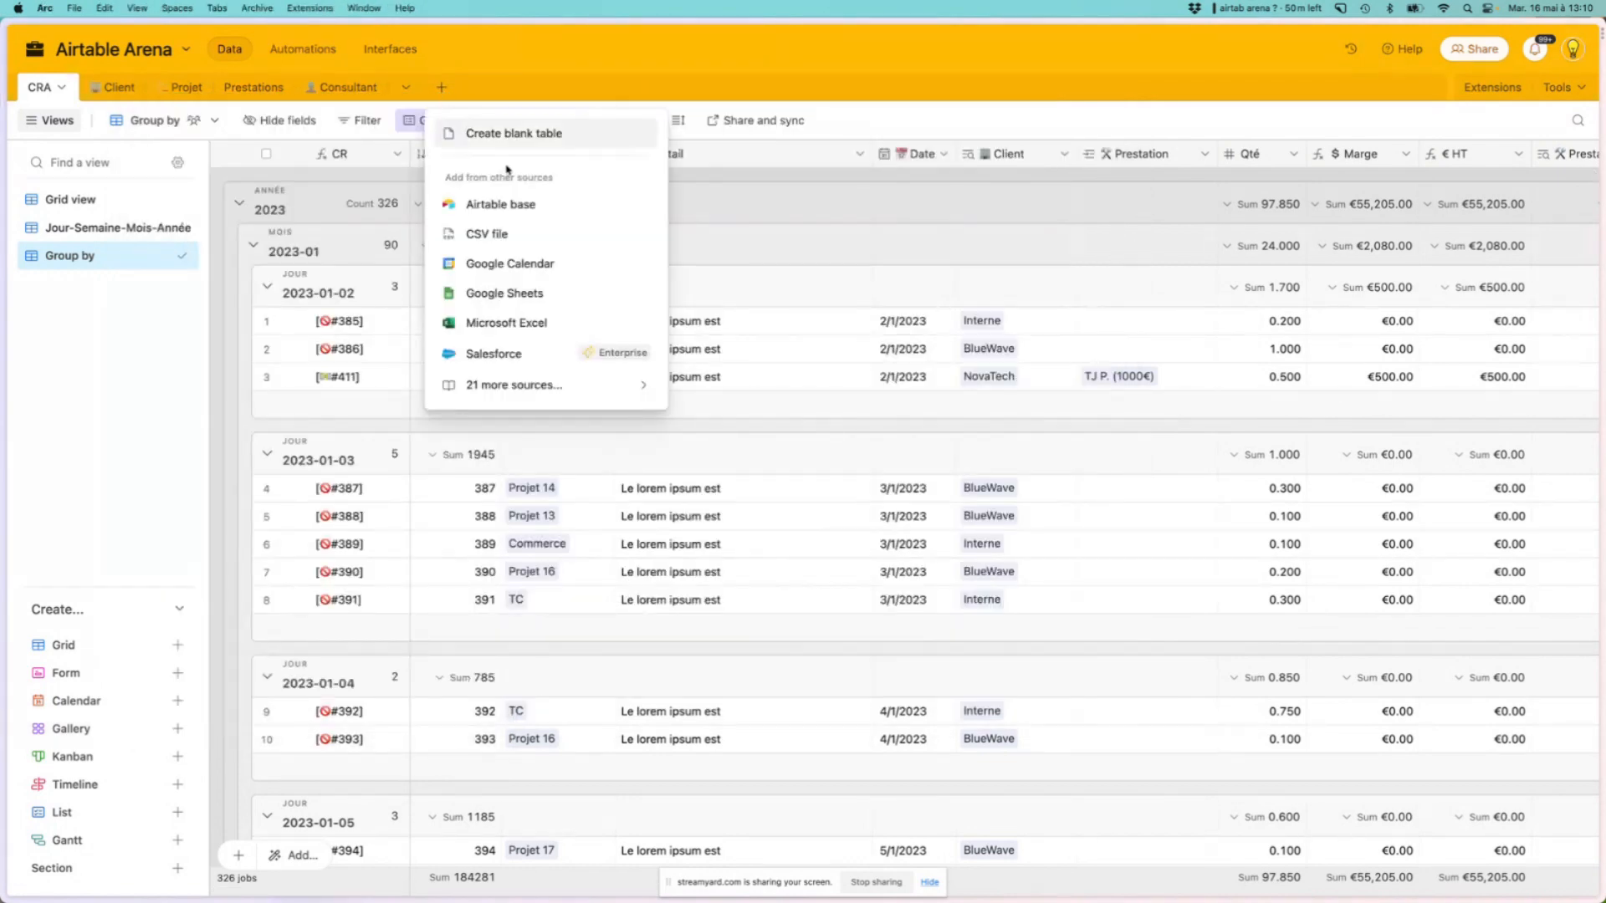
left_click(522, 138)
type("Jours")
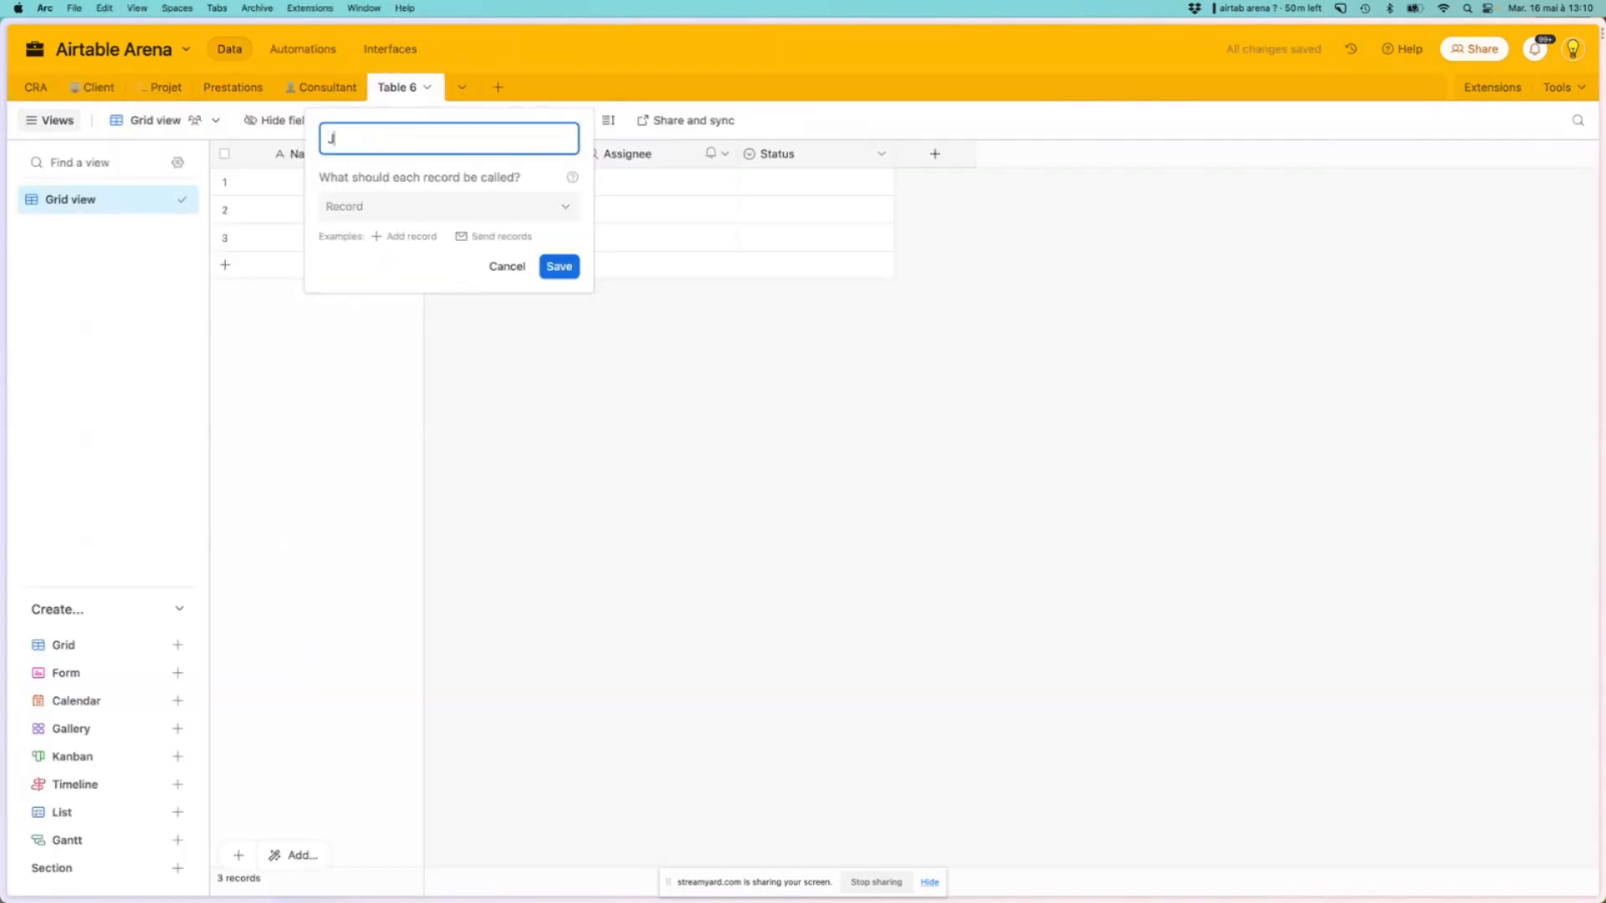
left_click(559, 266)
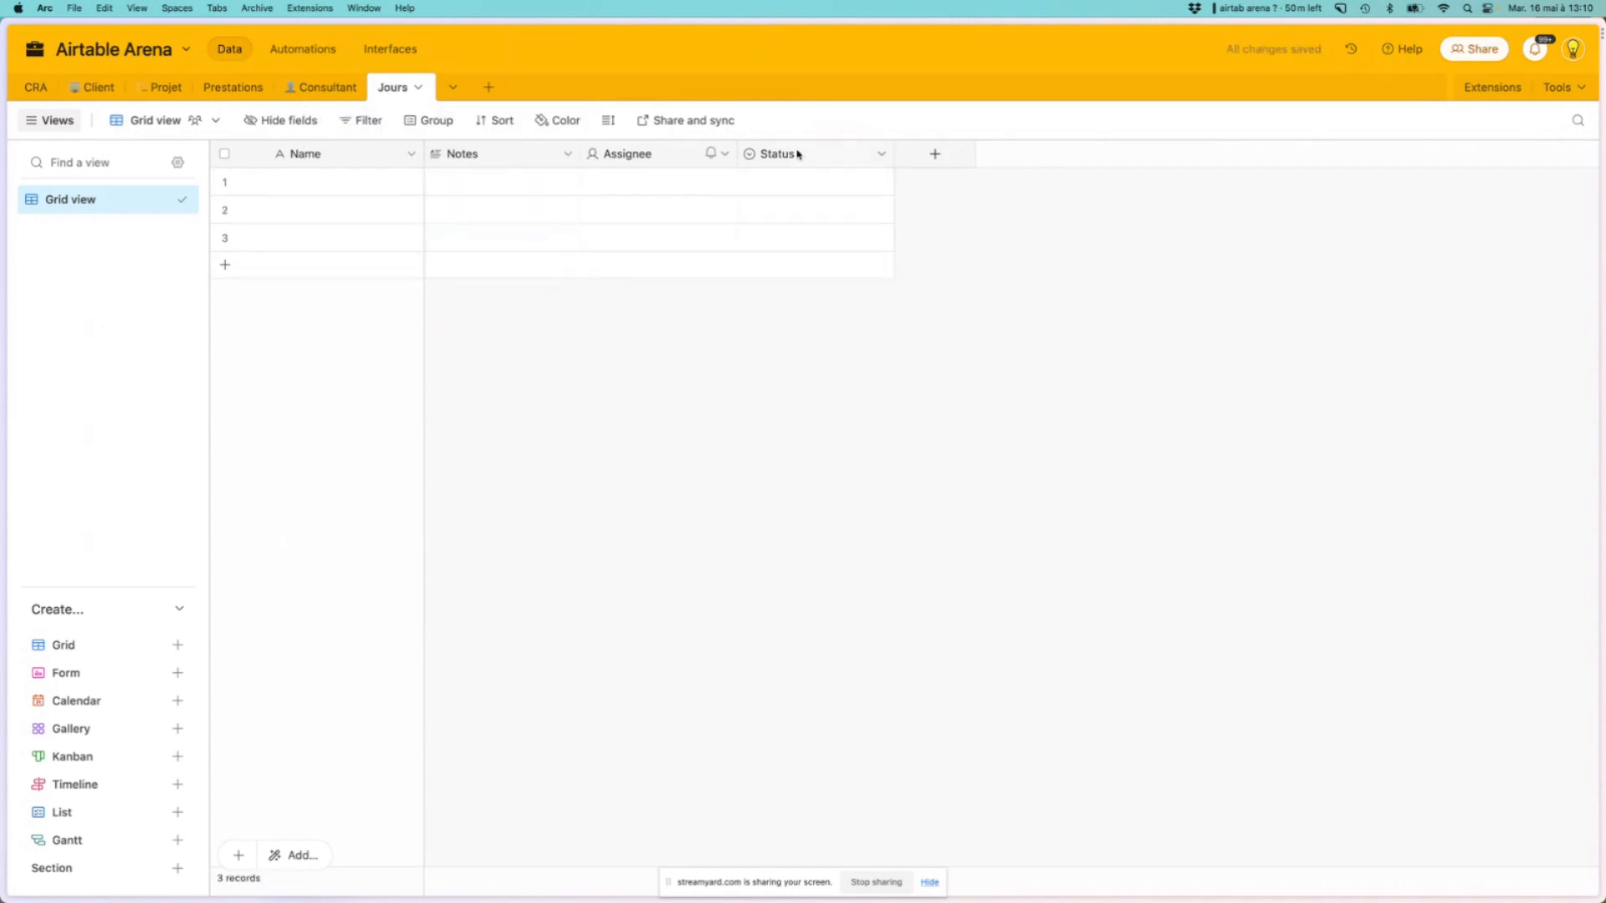
Delete the default Notes, Assignee and Status fields from the Jours table
left_click(549, 159)
left_click(881, 155)
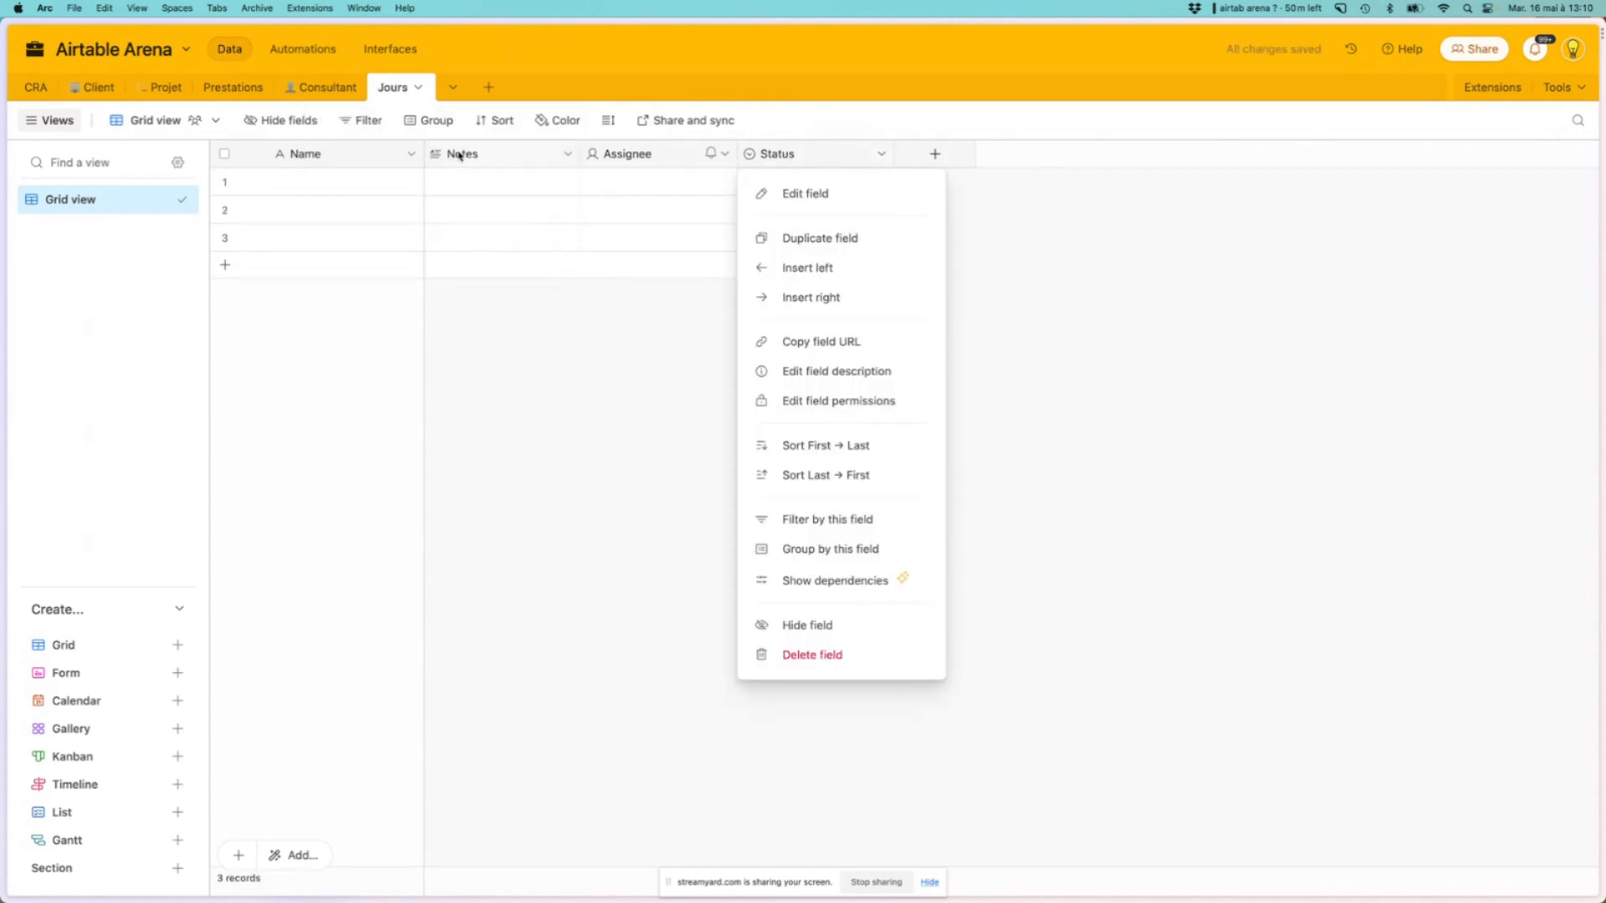
left_click(494, 159)
left_click(772, 154, "shift")
right_click(775, 155)
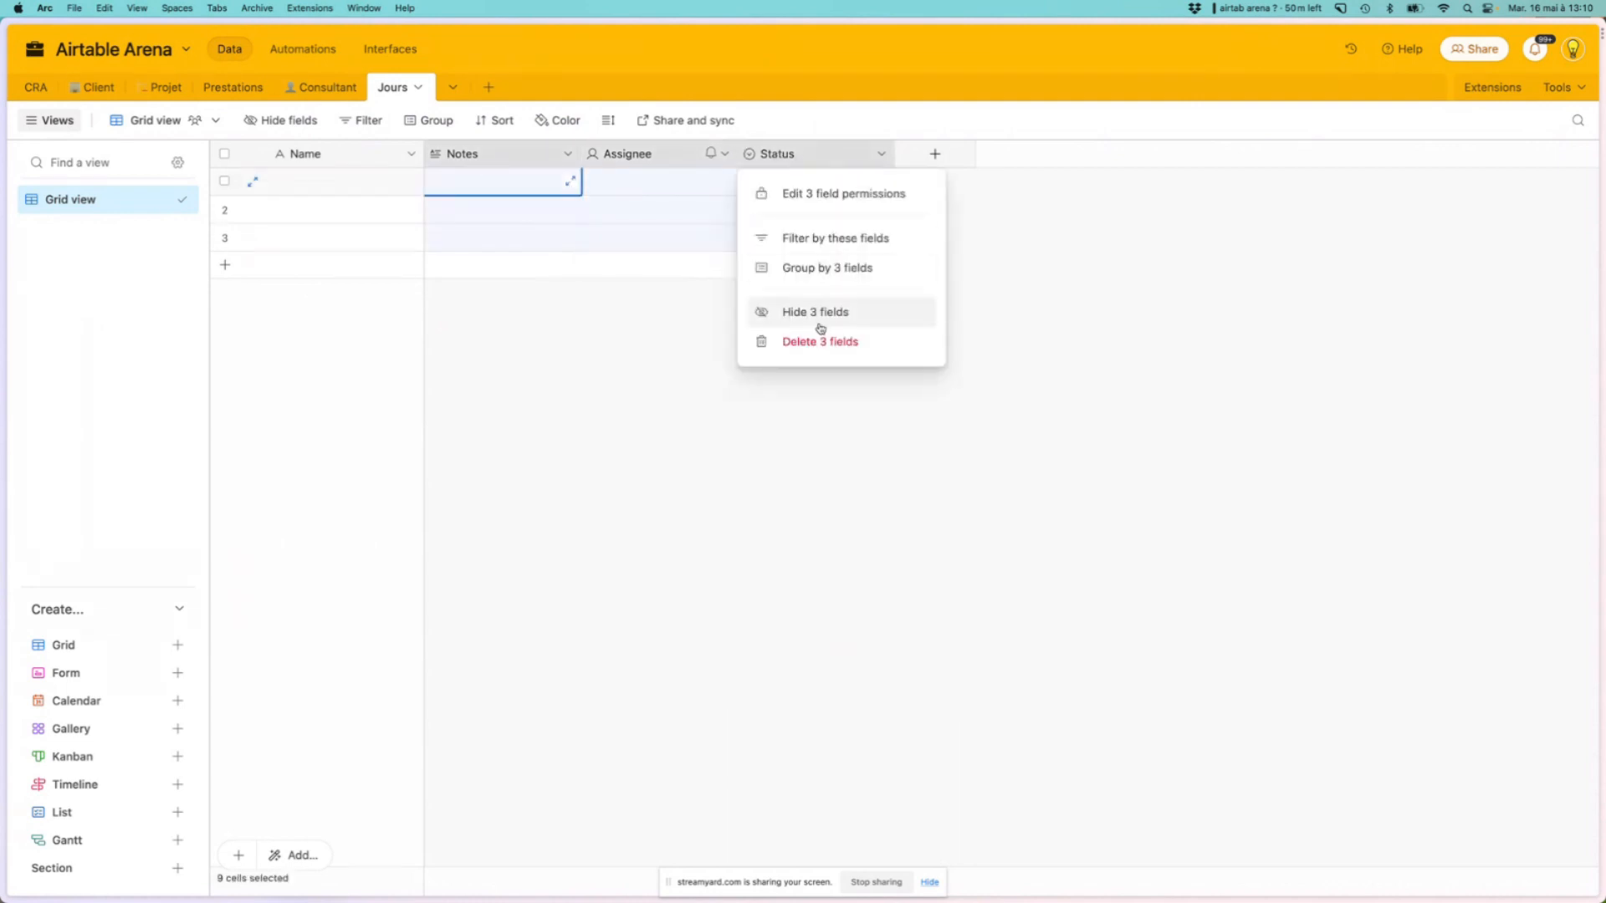
left_click(821, 338)
Add a single line text field to the Jours table and paste the copied dates into it, expanding the table with new records
left_click(465, 154)
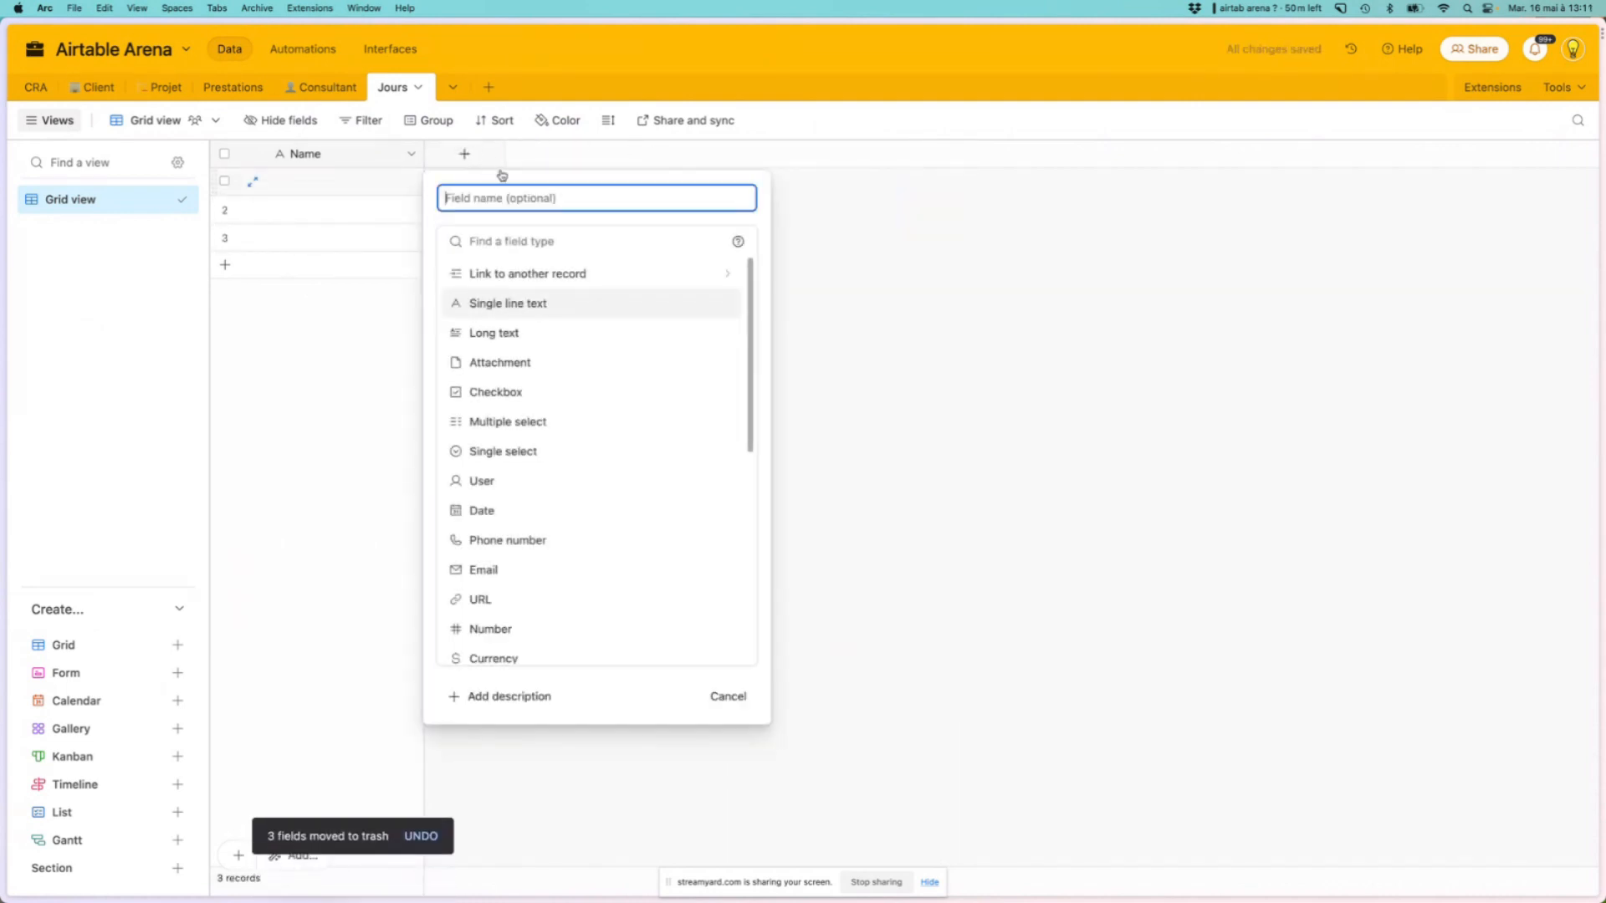
left_click(528, 303)
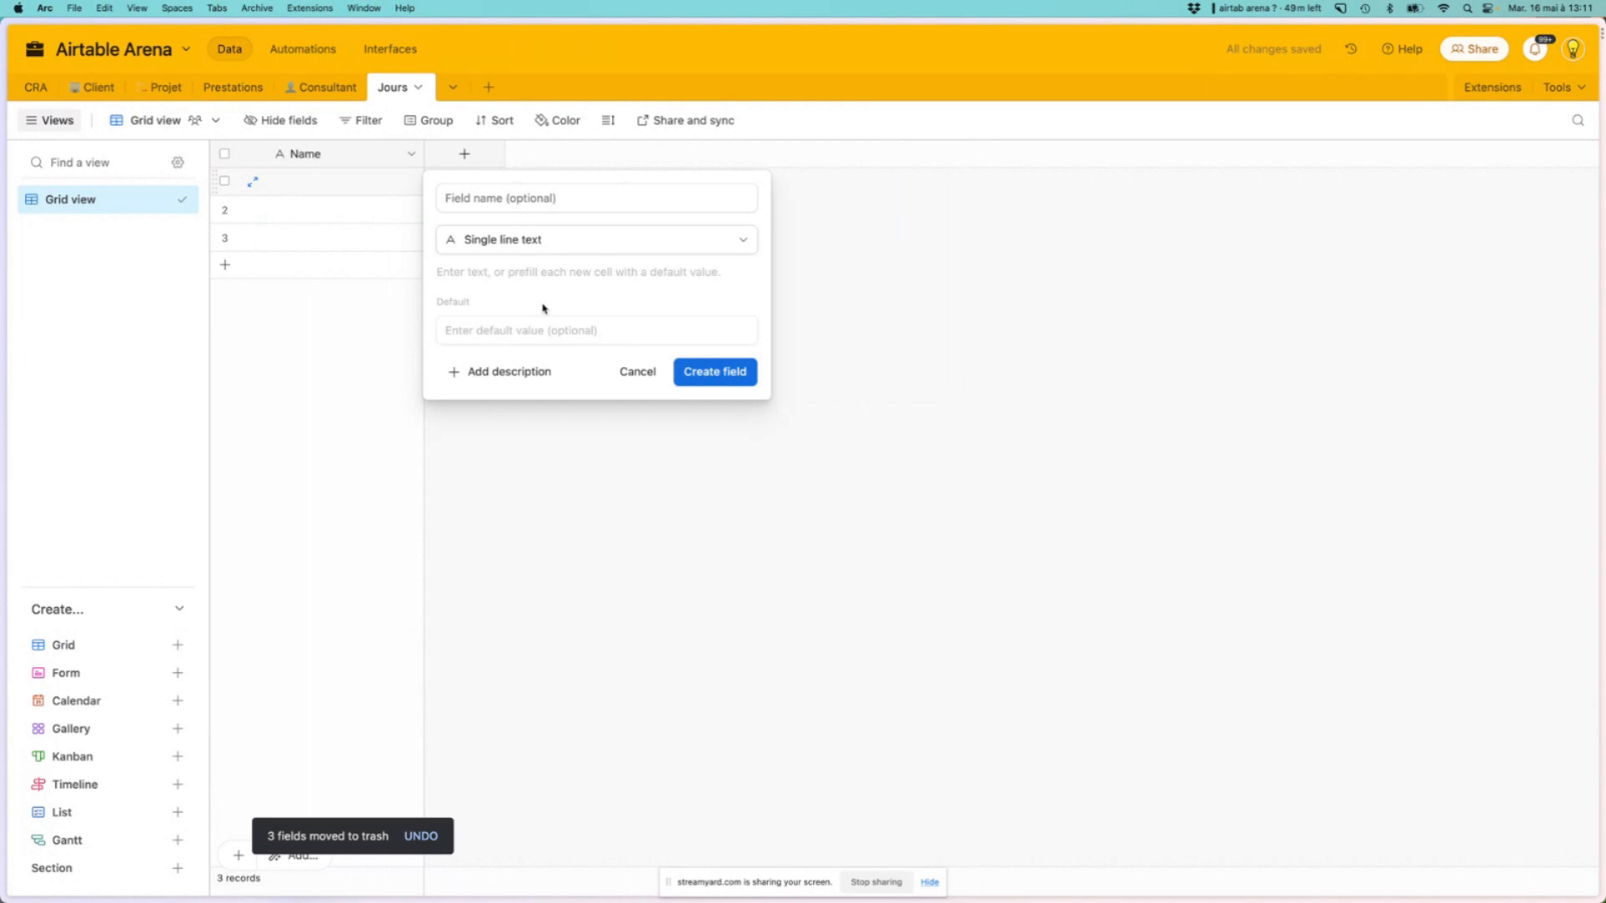
left_click(711, 373)
left_click(478, 186)
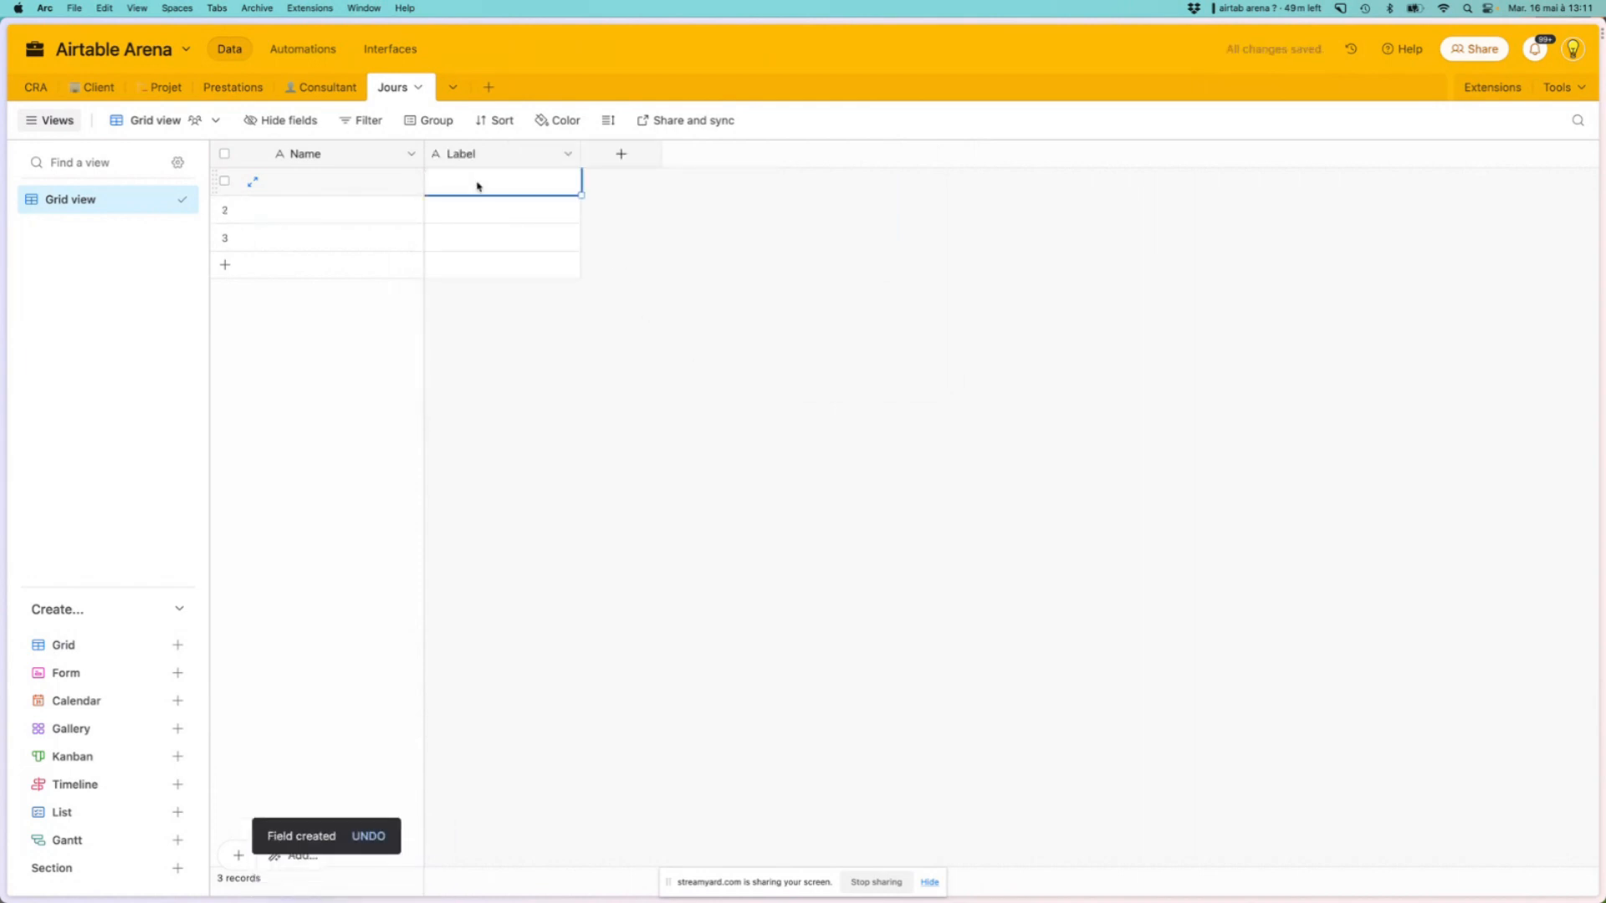
key("super+v")
left_click(962, 529)
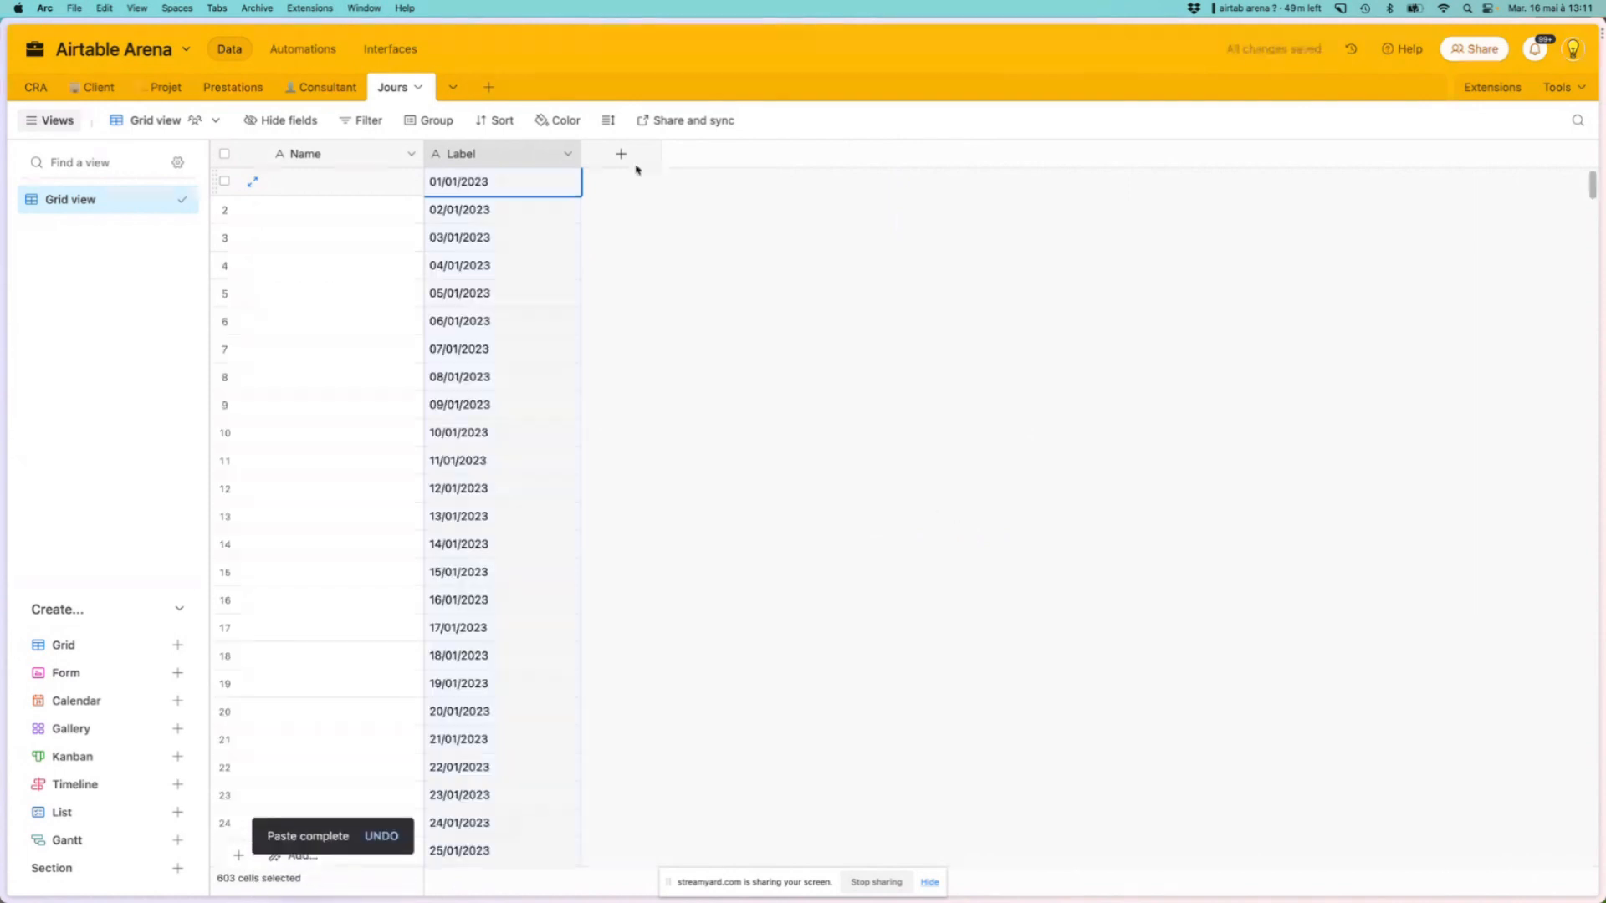
Add a Date field to the Jours table and paste the copied dates into it from the first record
left_click(569, 153)
left_click(621, 153)
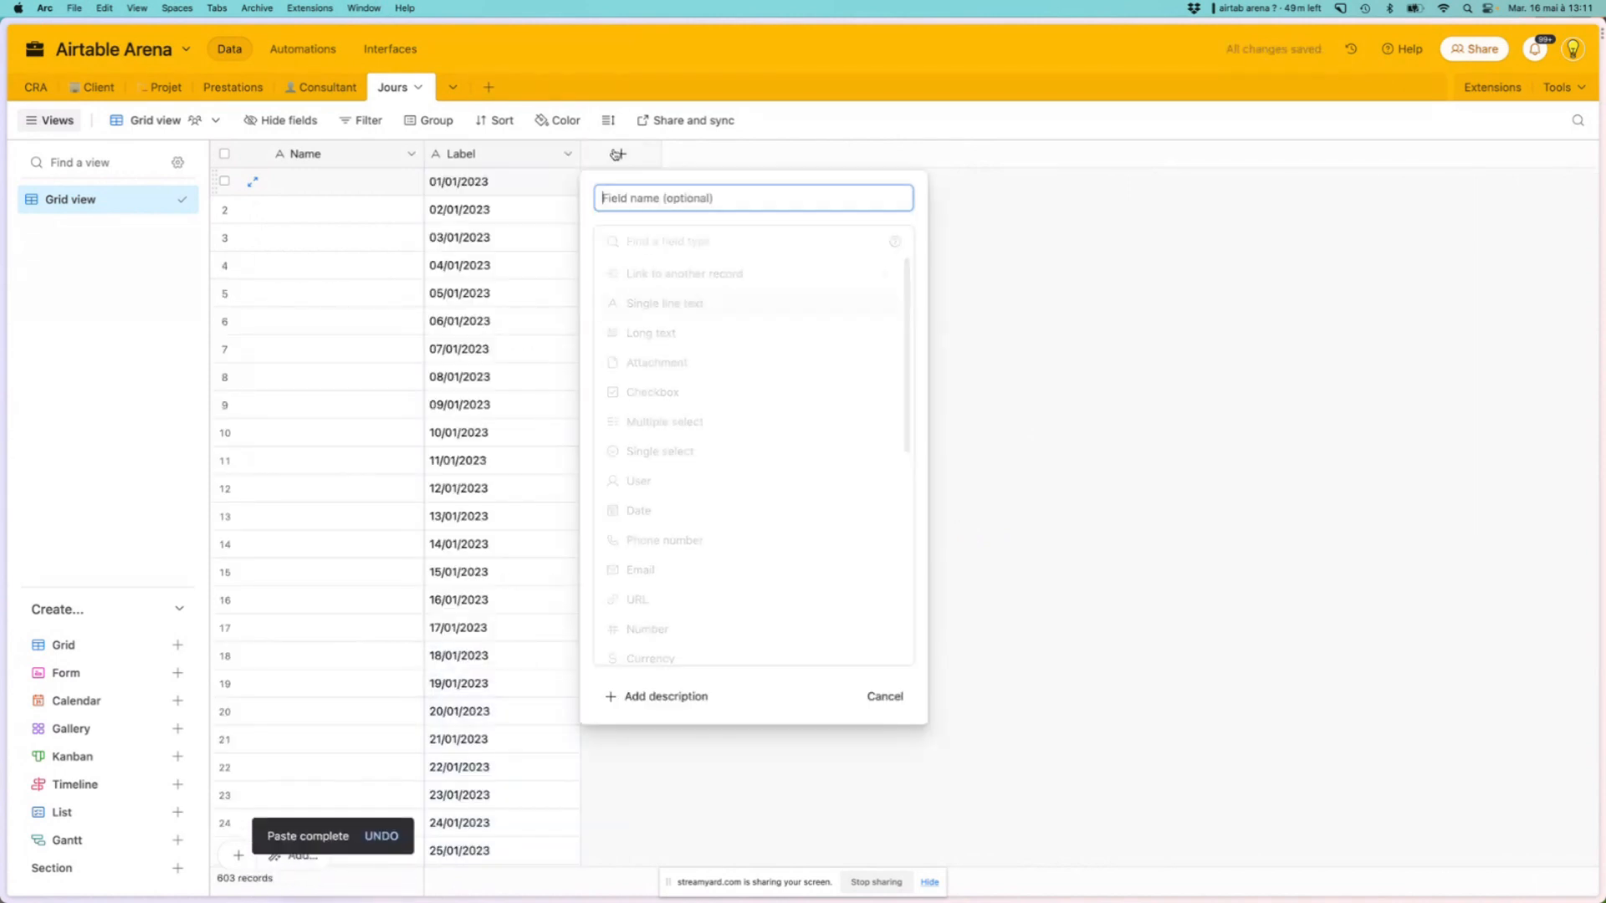
left_click(673, 243)
type("dat")
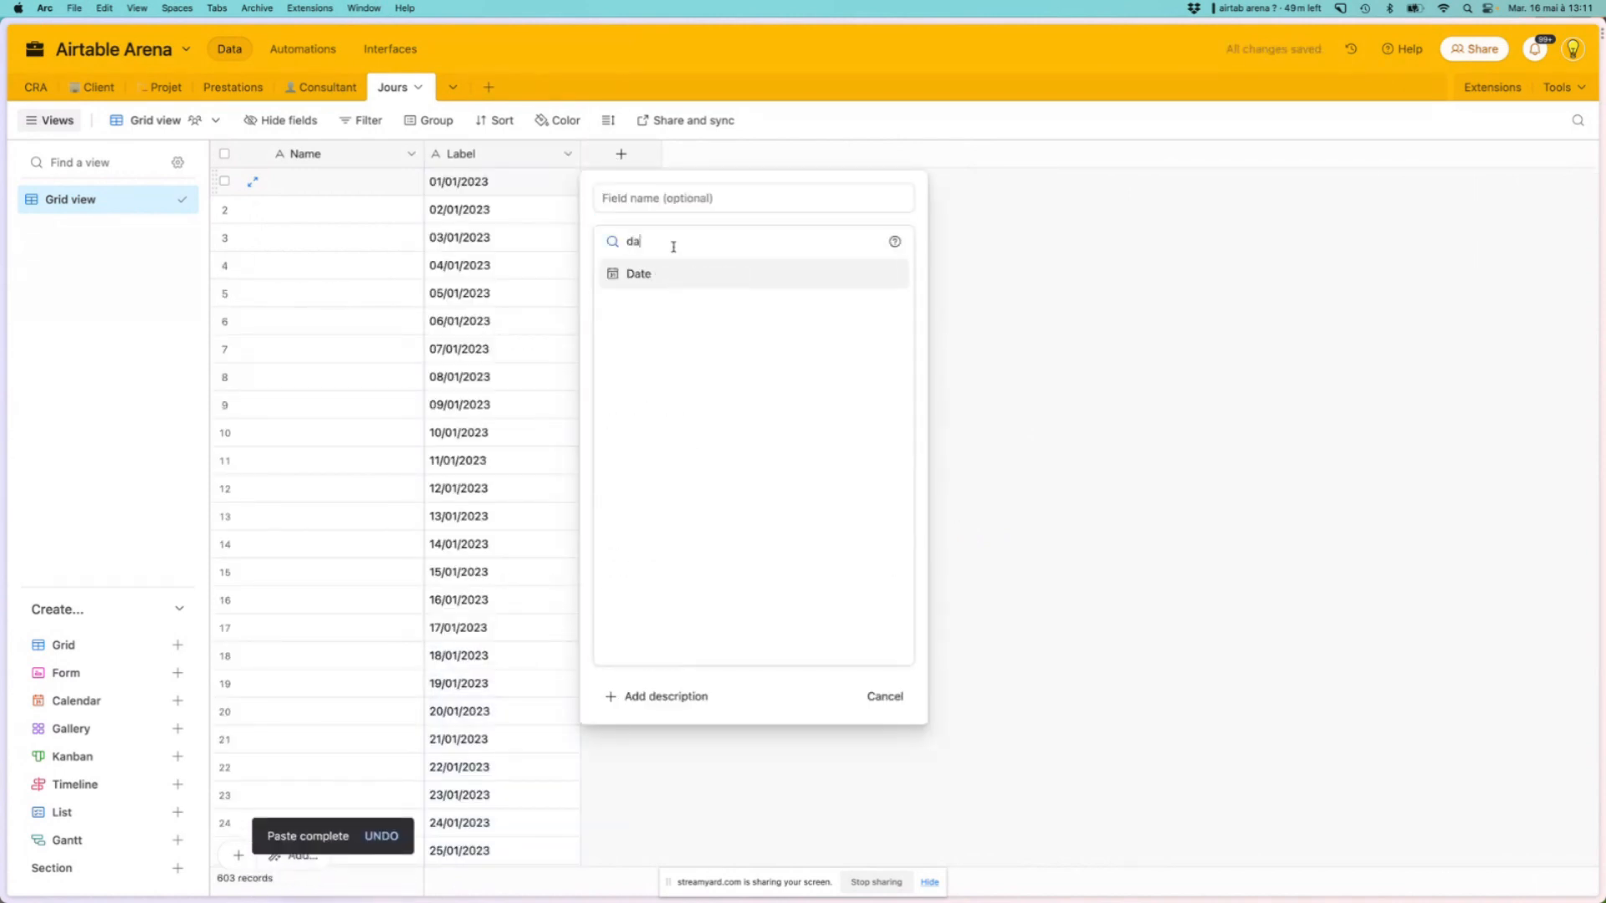
left_click(641, 273)
left_click(866, 450)
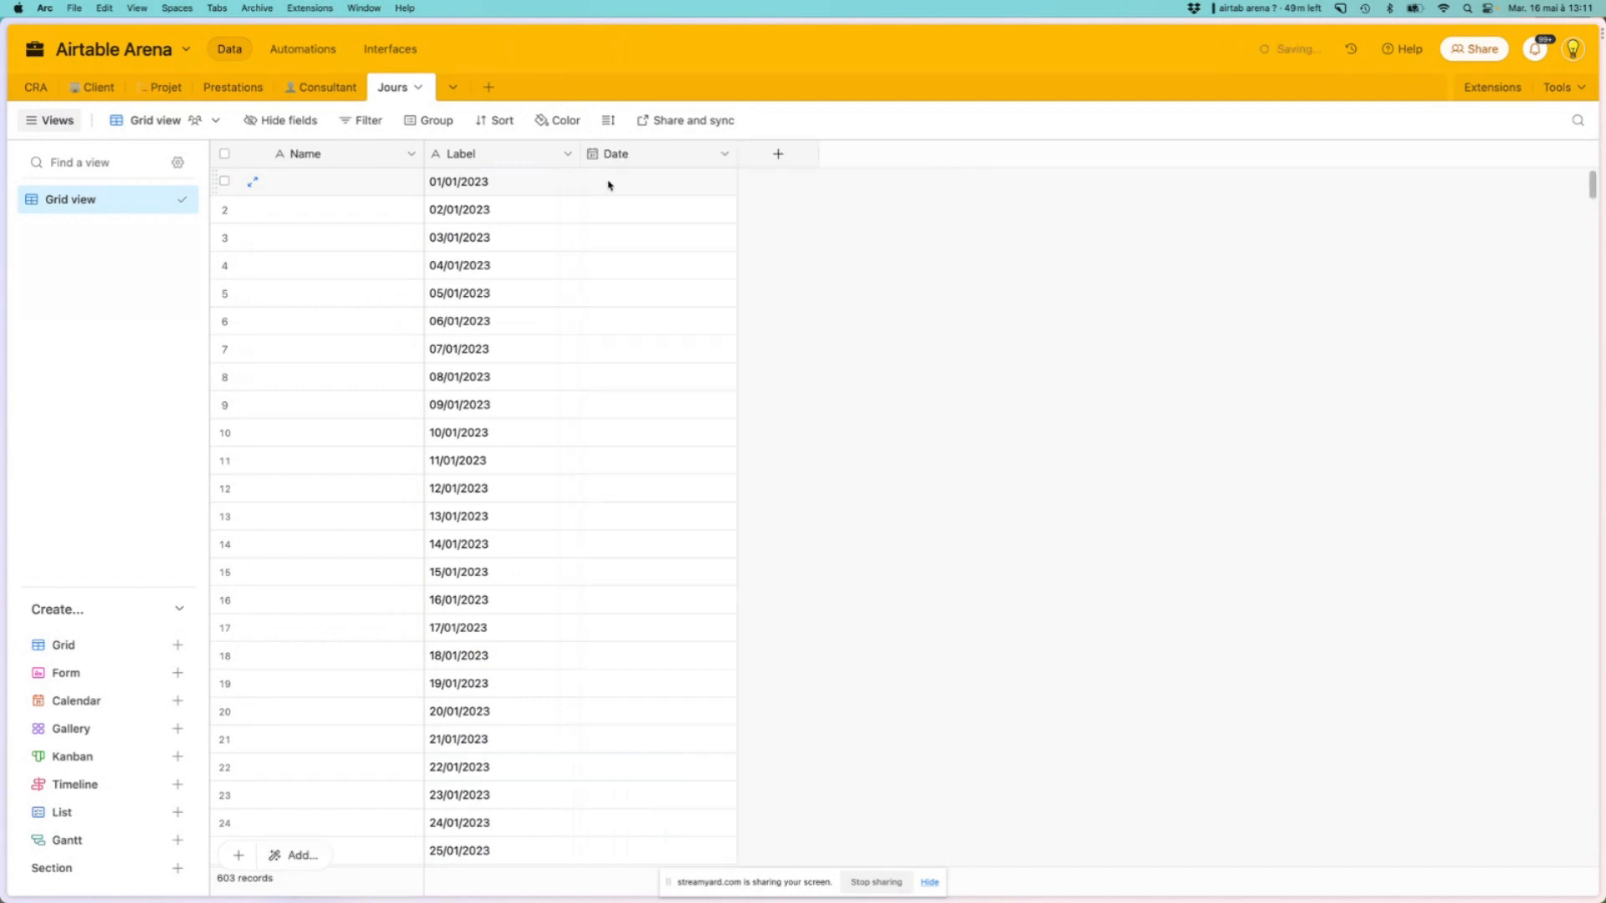
left_click(616, 184)
key("super+v")
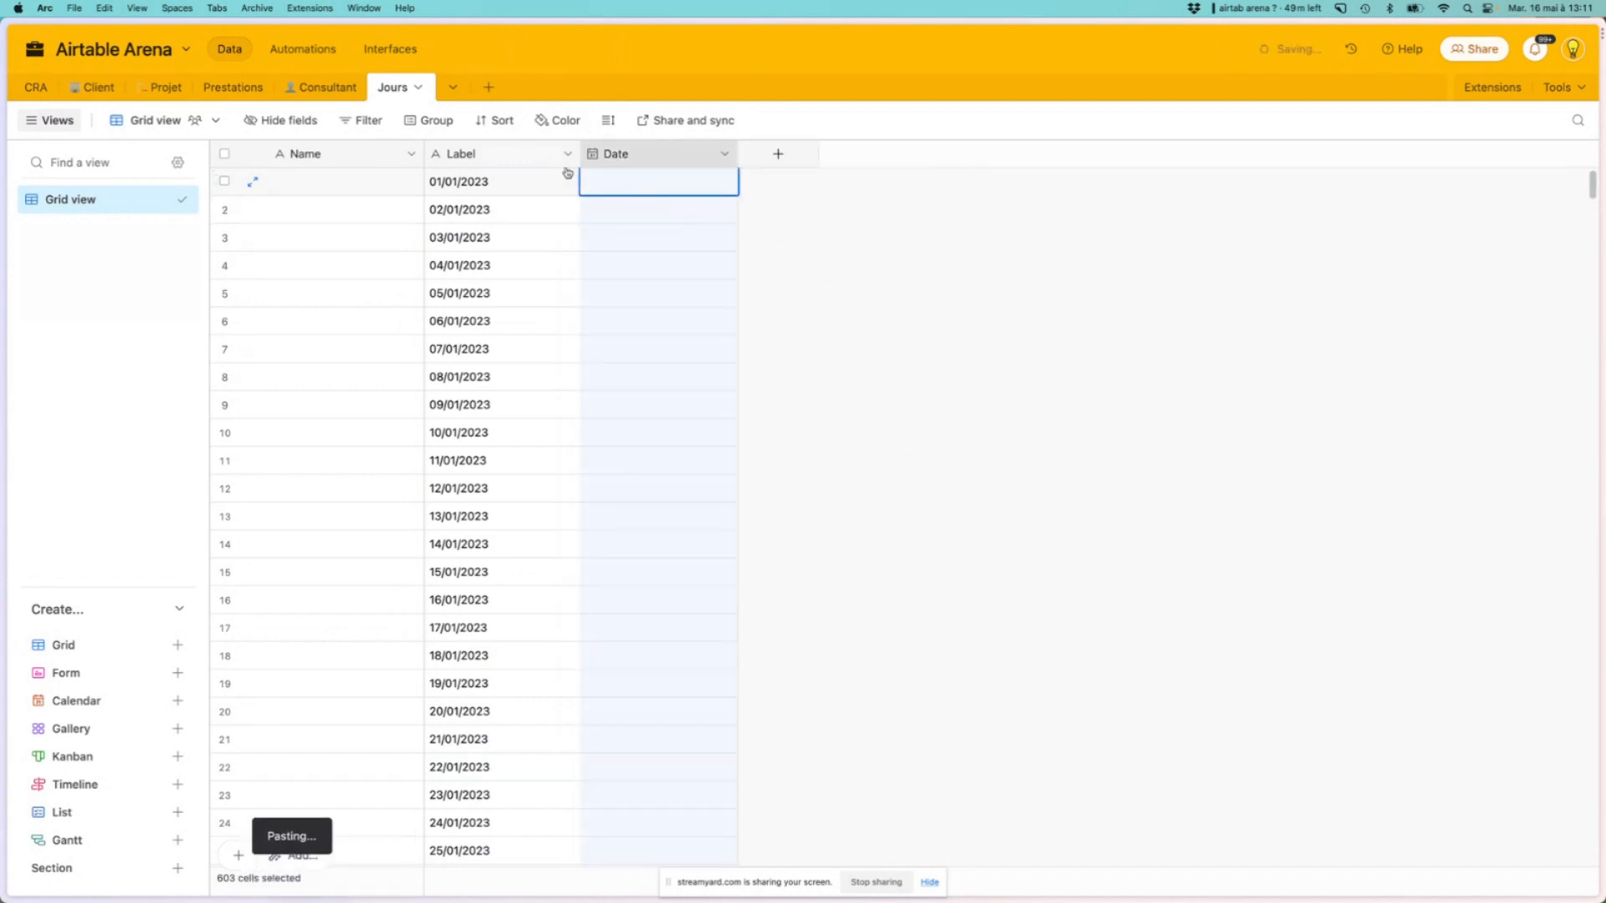
Delete the Label text field and slightly widen the Date column
left_click(569, 155)
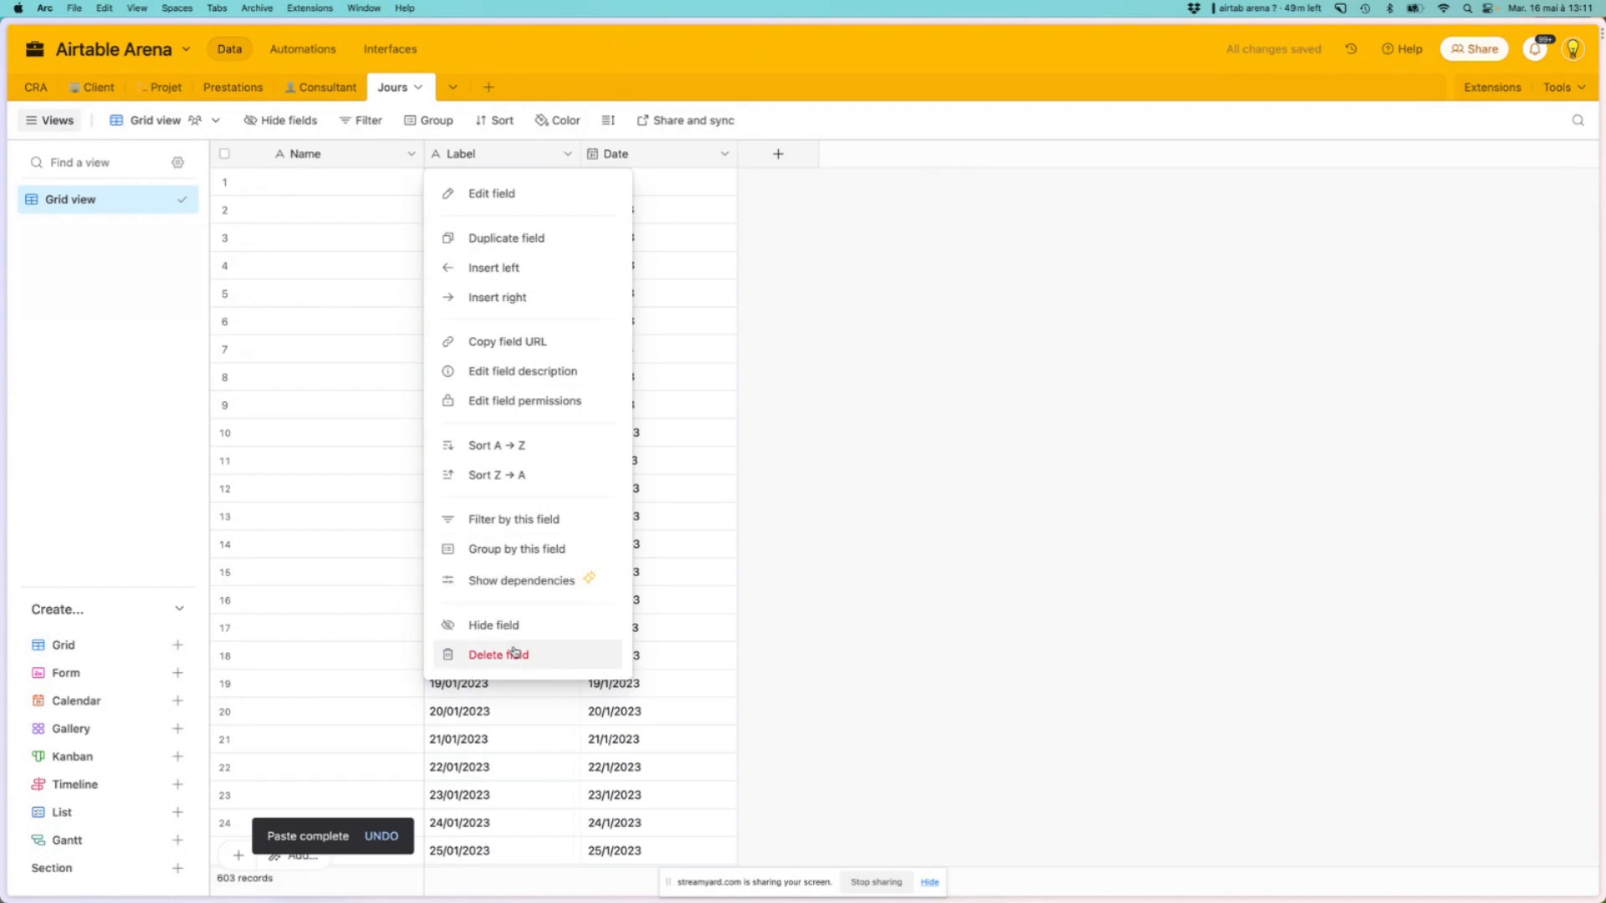
key("Escape")
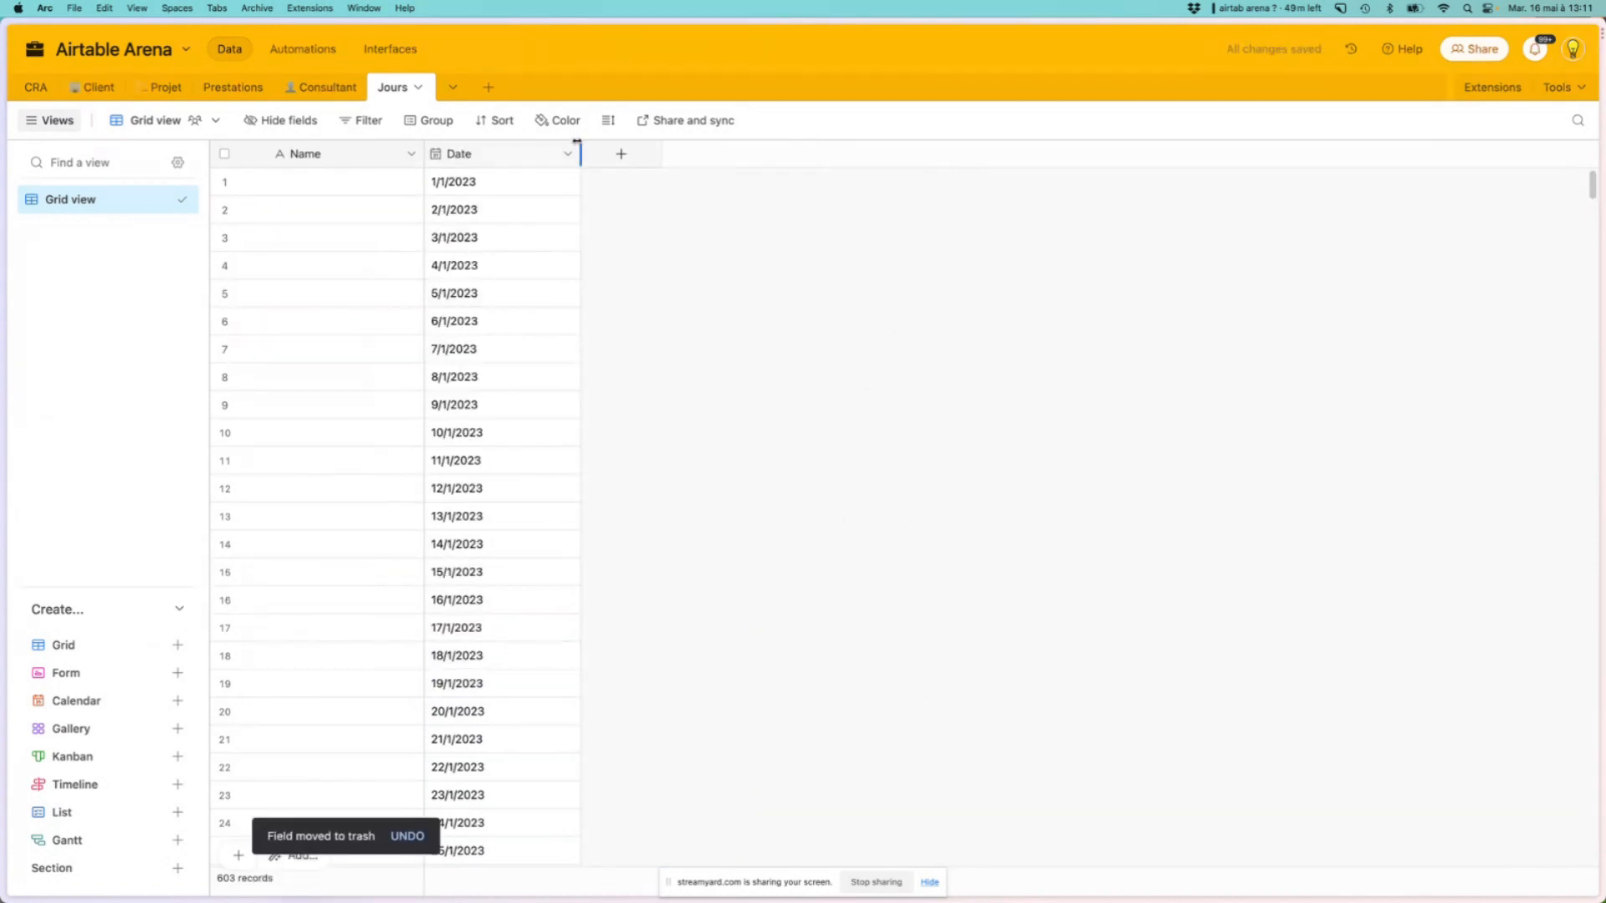
left_click_drag(579, 147, 592, 147)
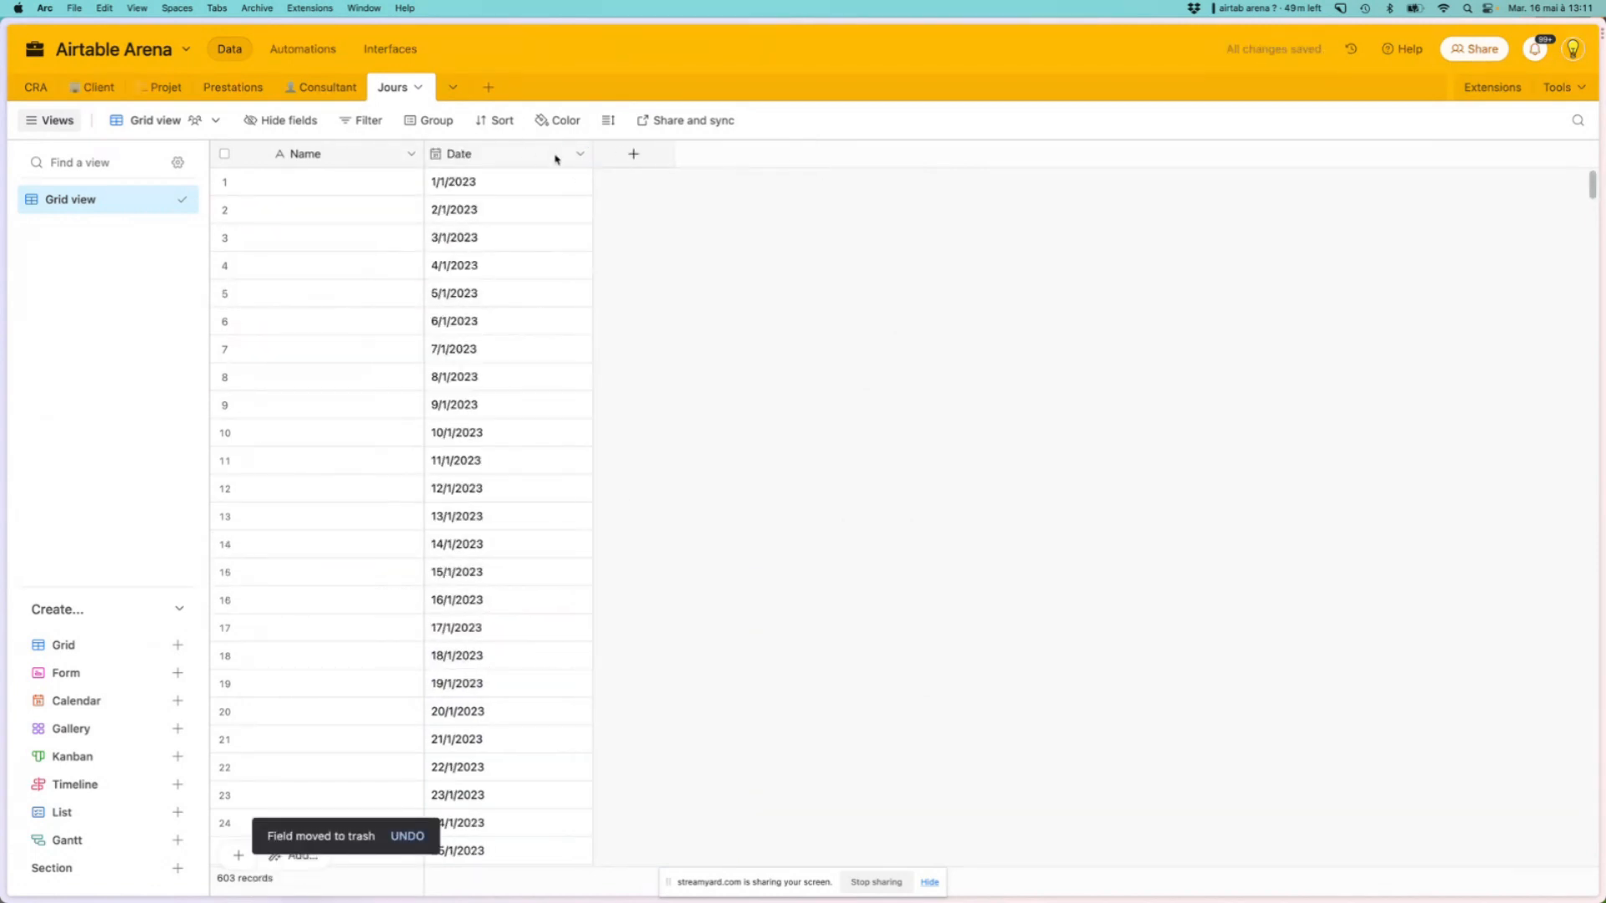
Change the type of the Jours table's primary Name field to Formula
left_click(305, 184)
left_click(411, 154)
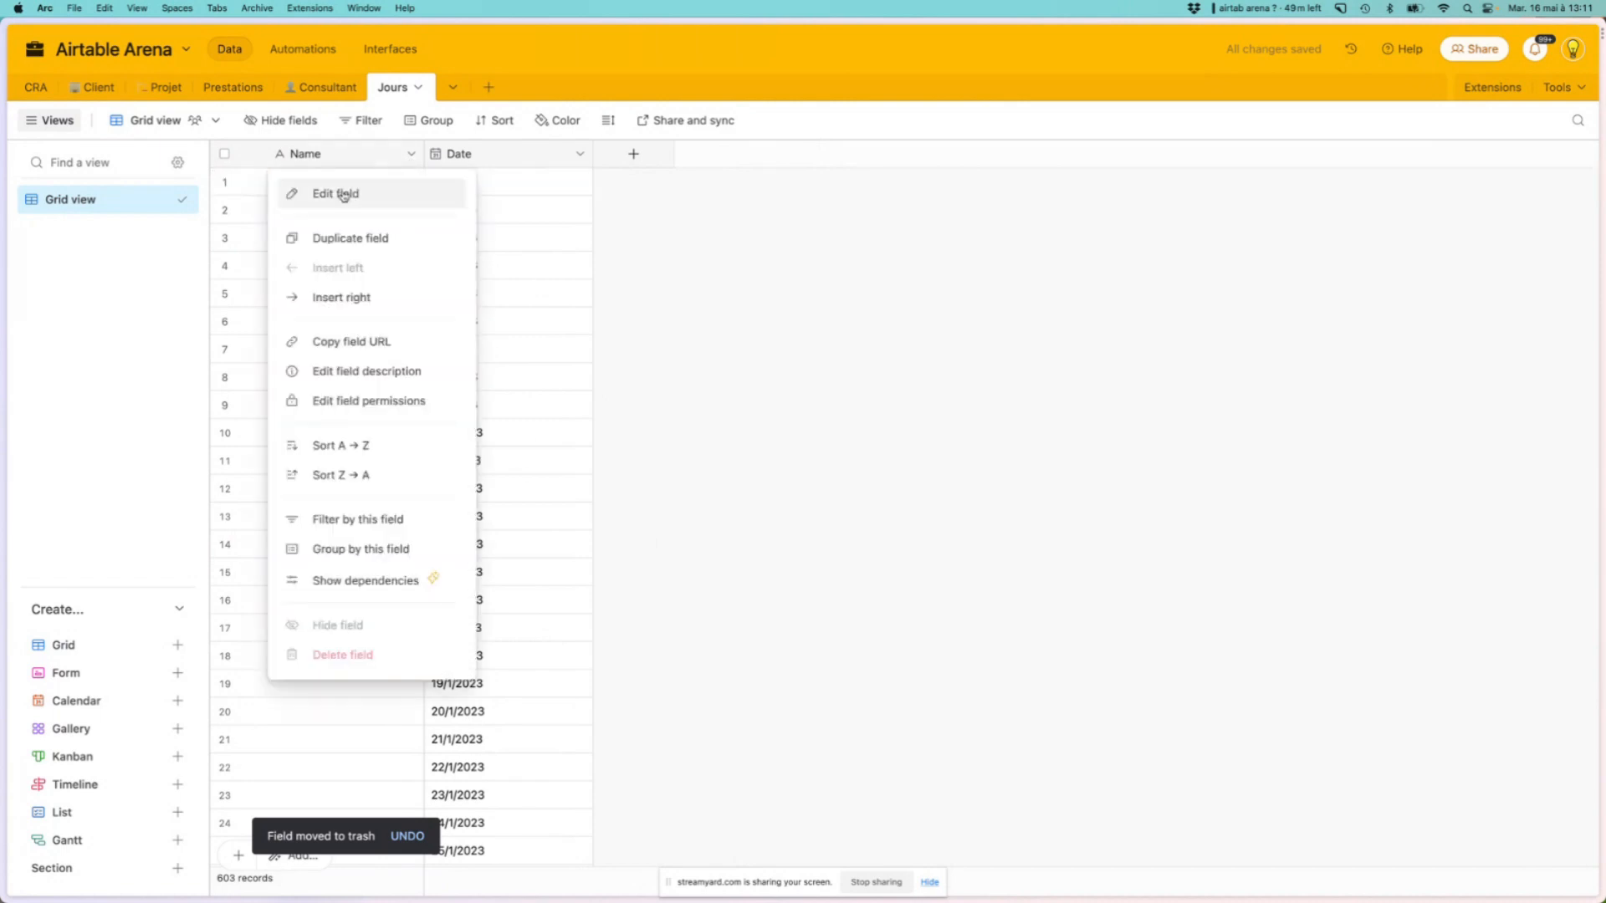
left_click(355, 197)
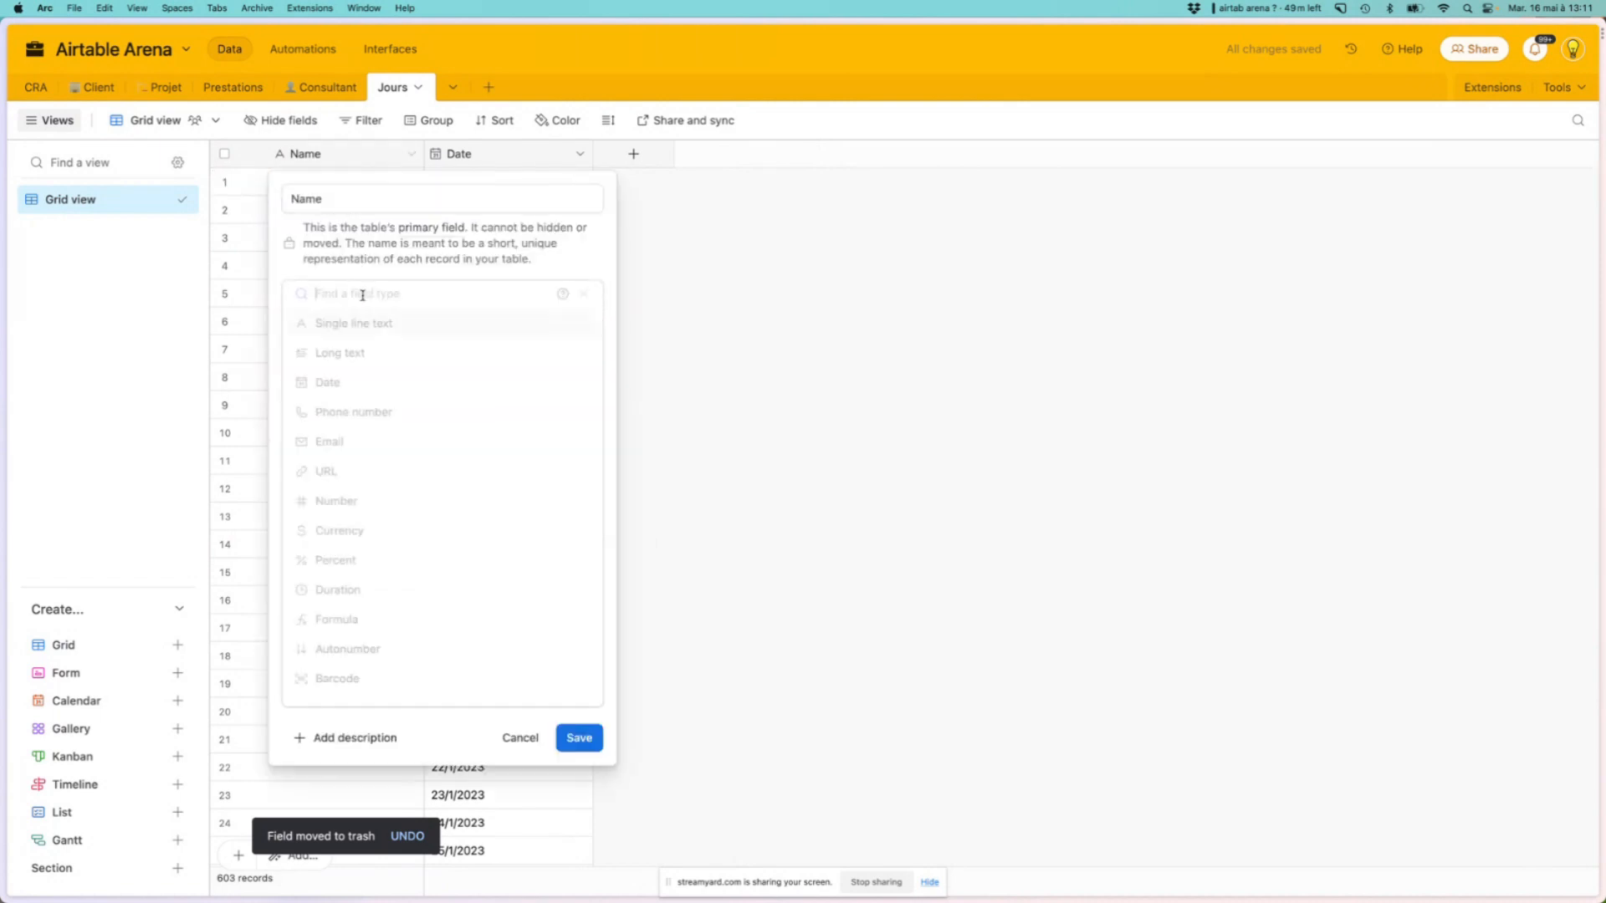
left_click(366, 295)
type("fi")
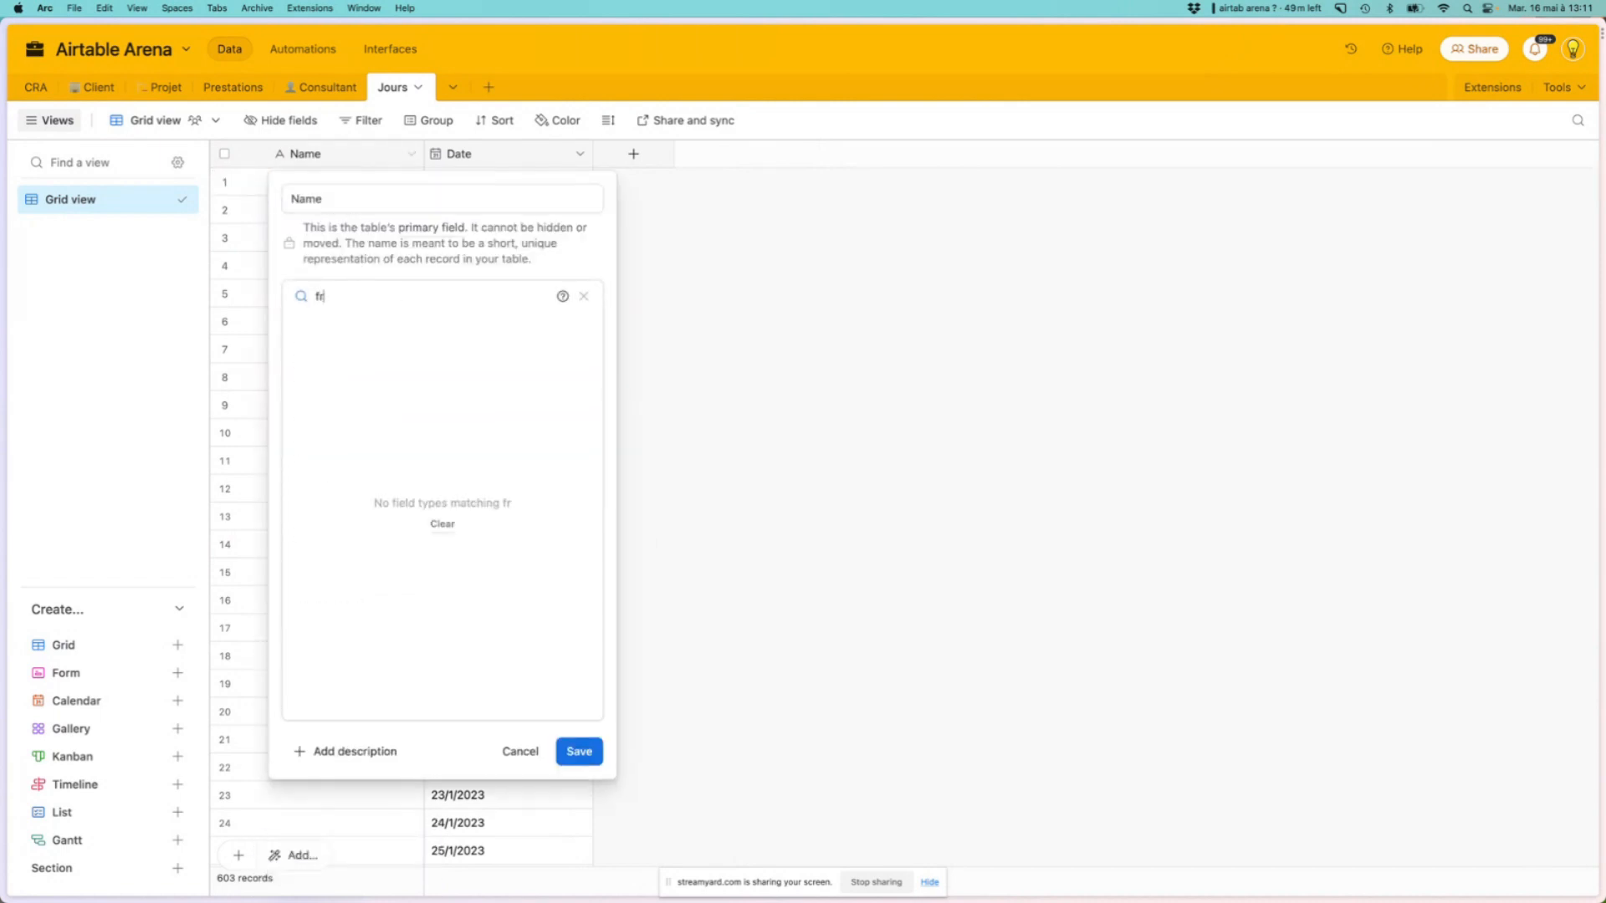
key("BackSpace")
key("Return")
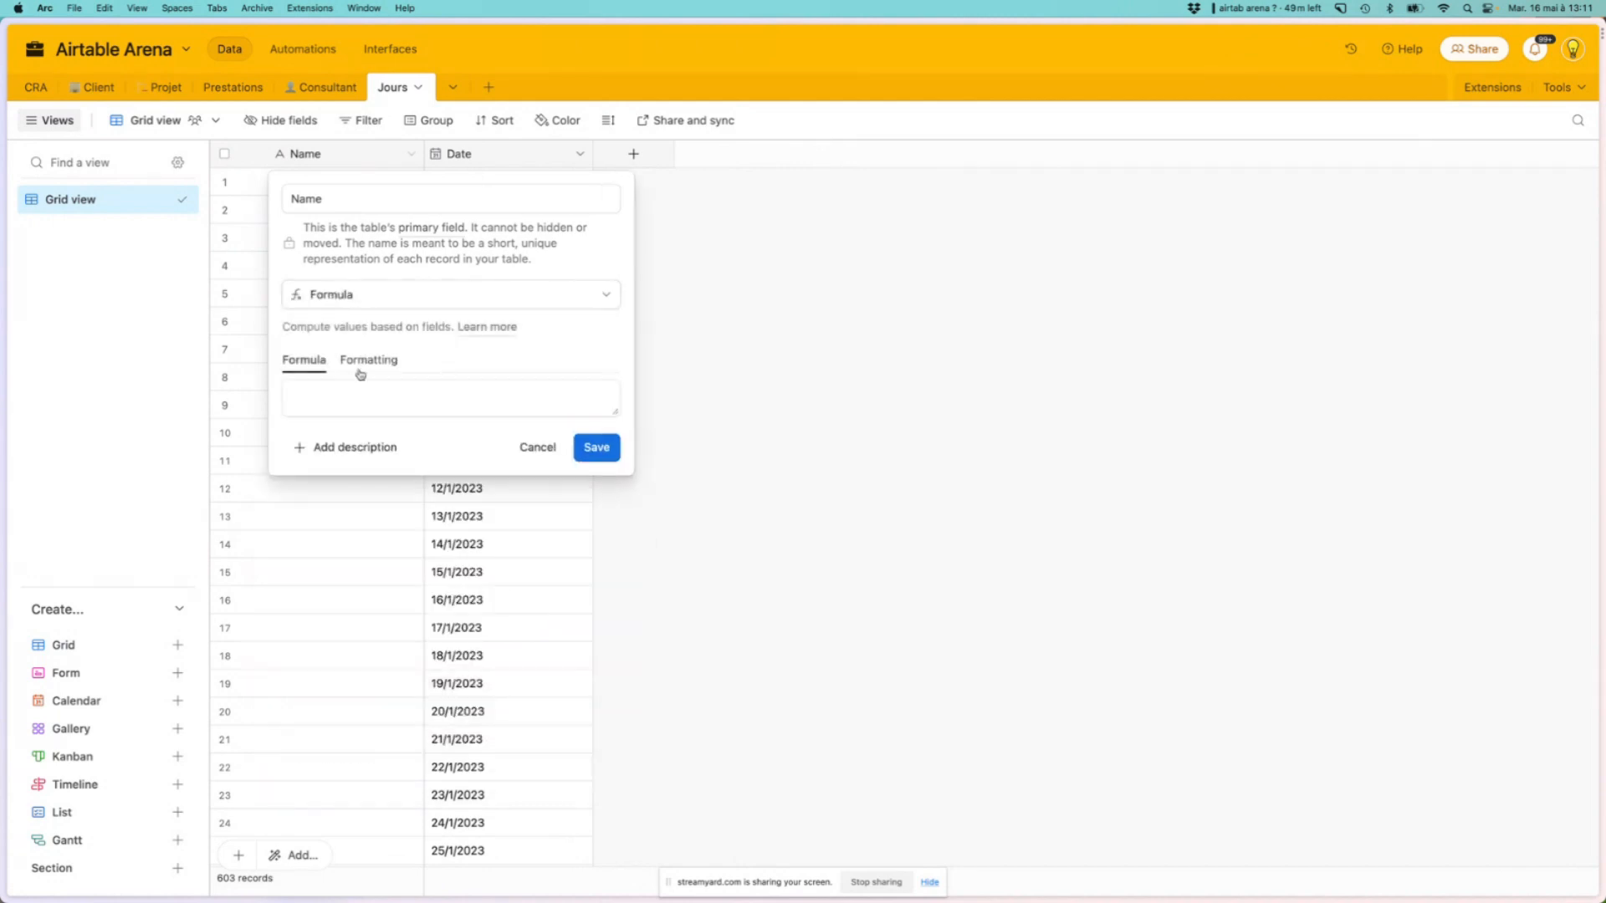
left_click(345, 406)
type("fo")
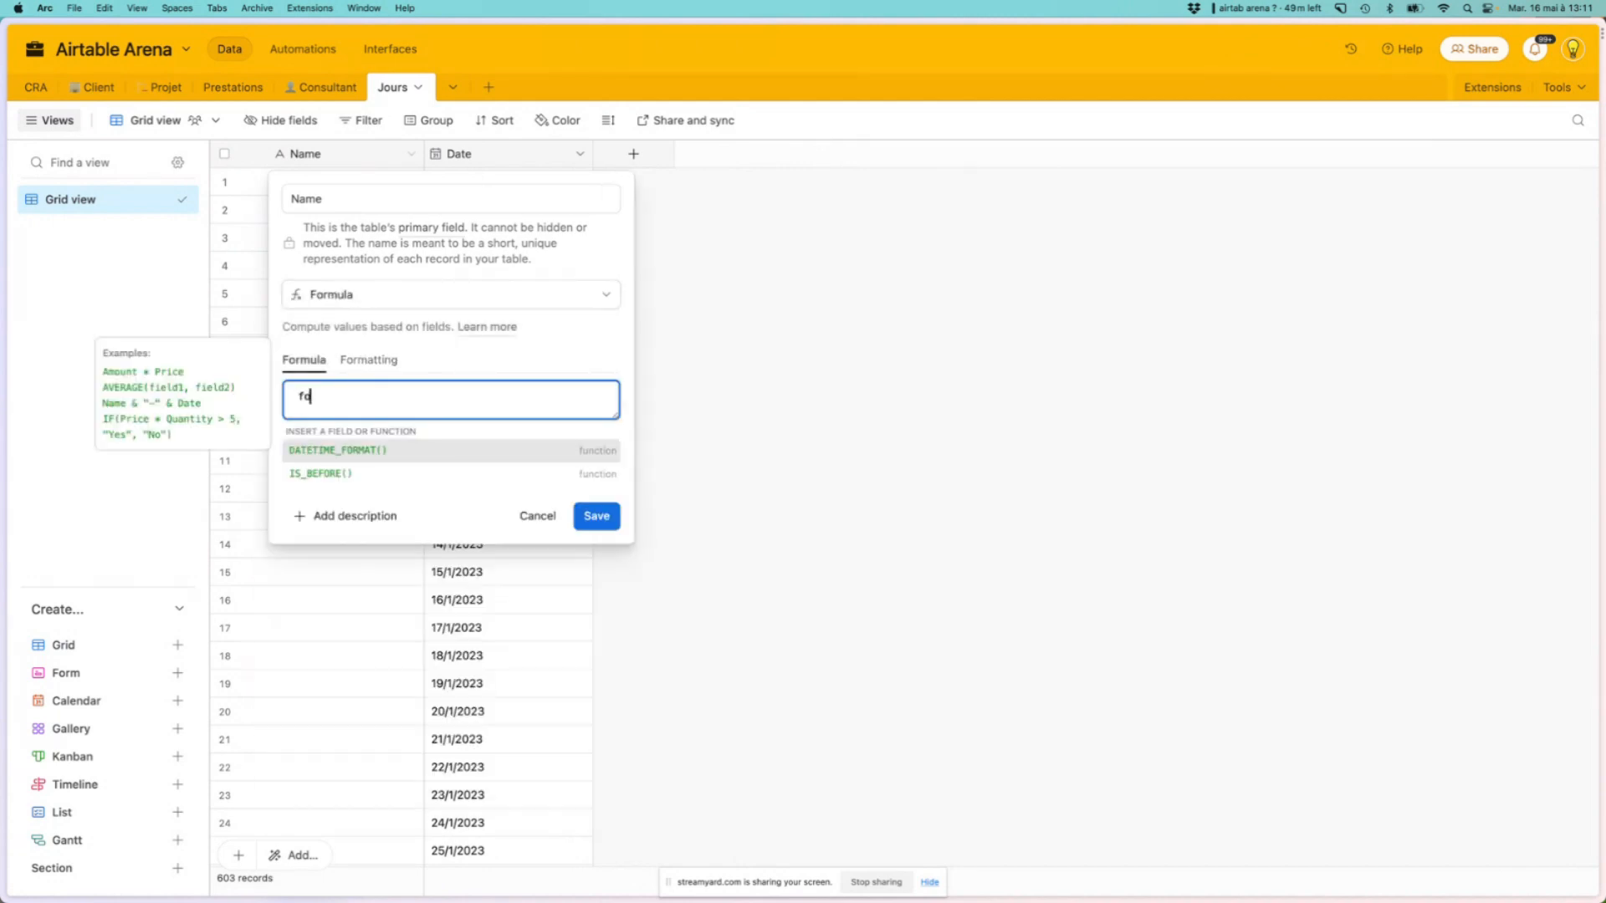
key("BackSpace")
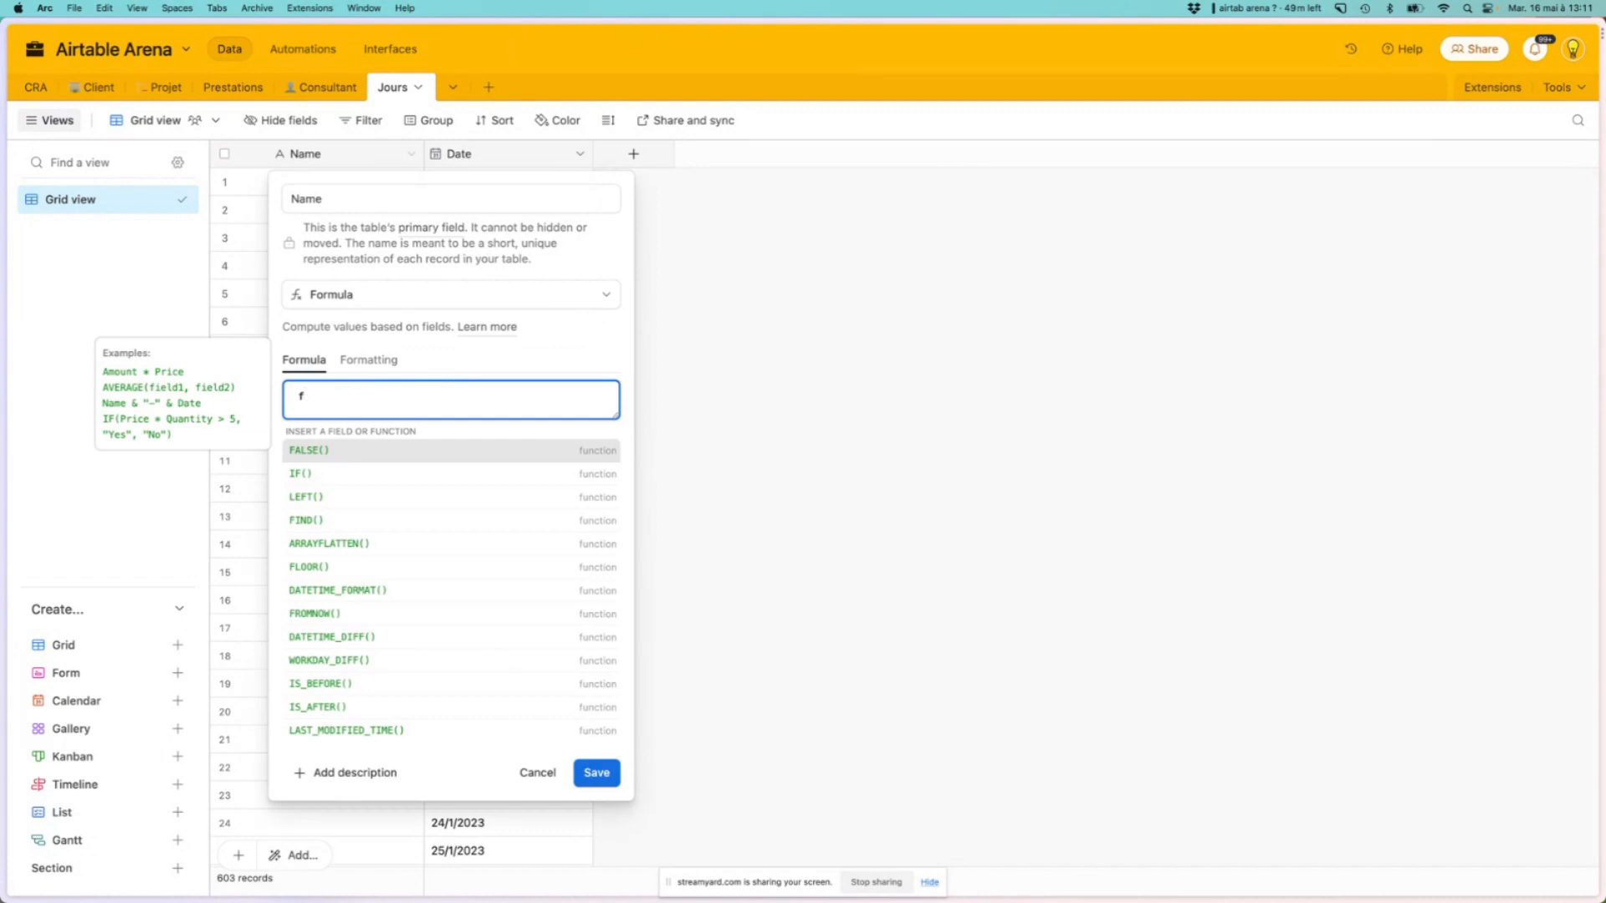
type("prm")
key("BackSpace")
key("BackSpace")
key("BackSpace")
type("orm")
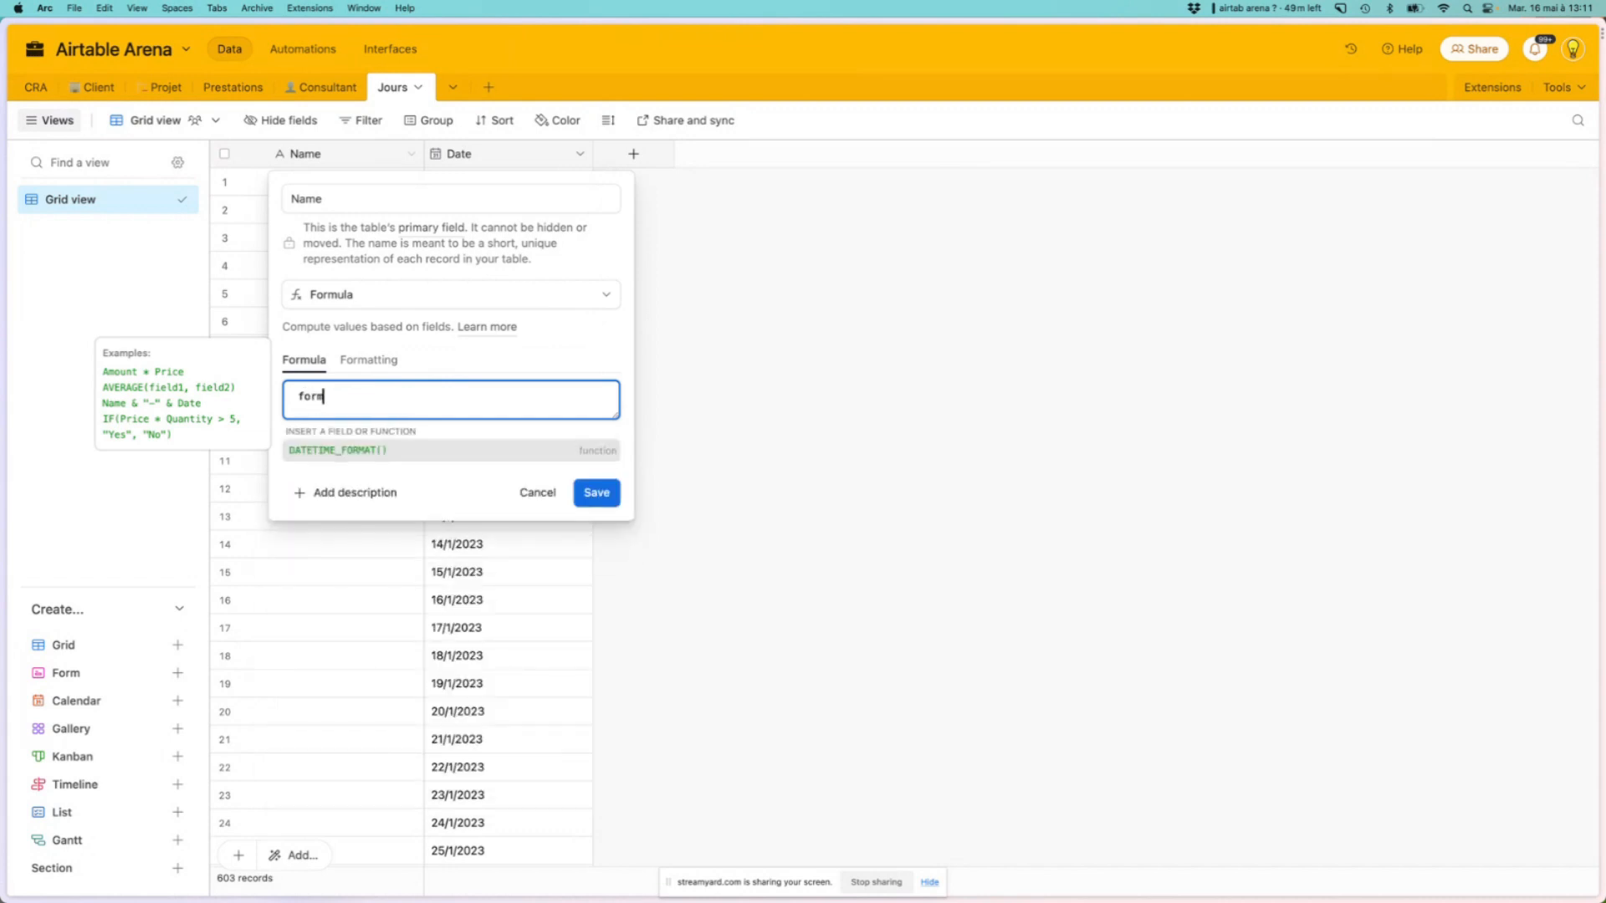
key("Return")
type("jou")
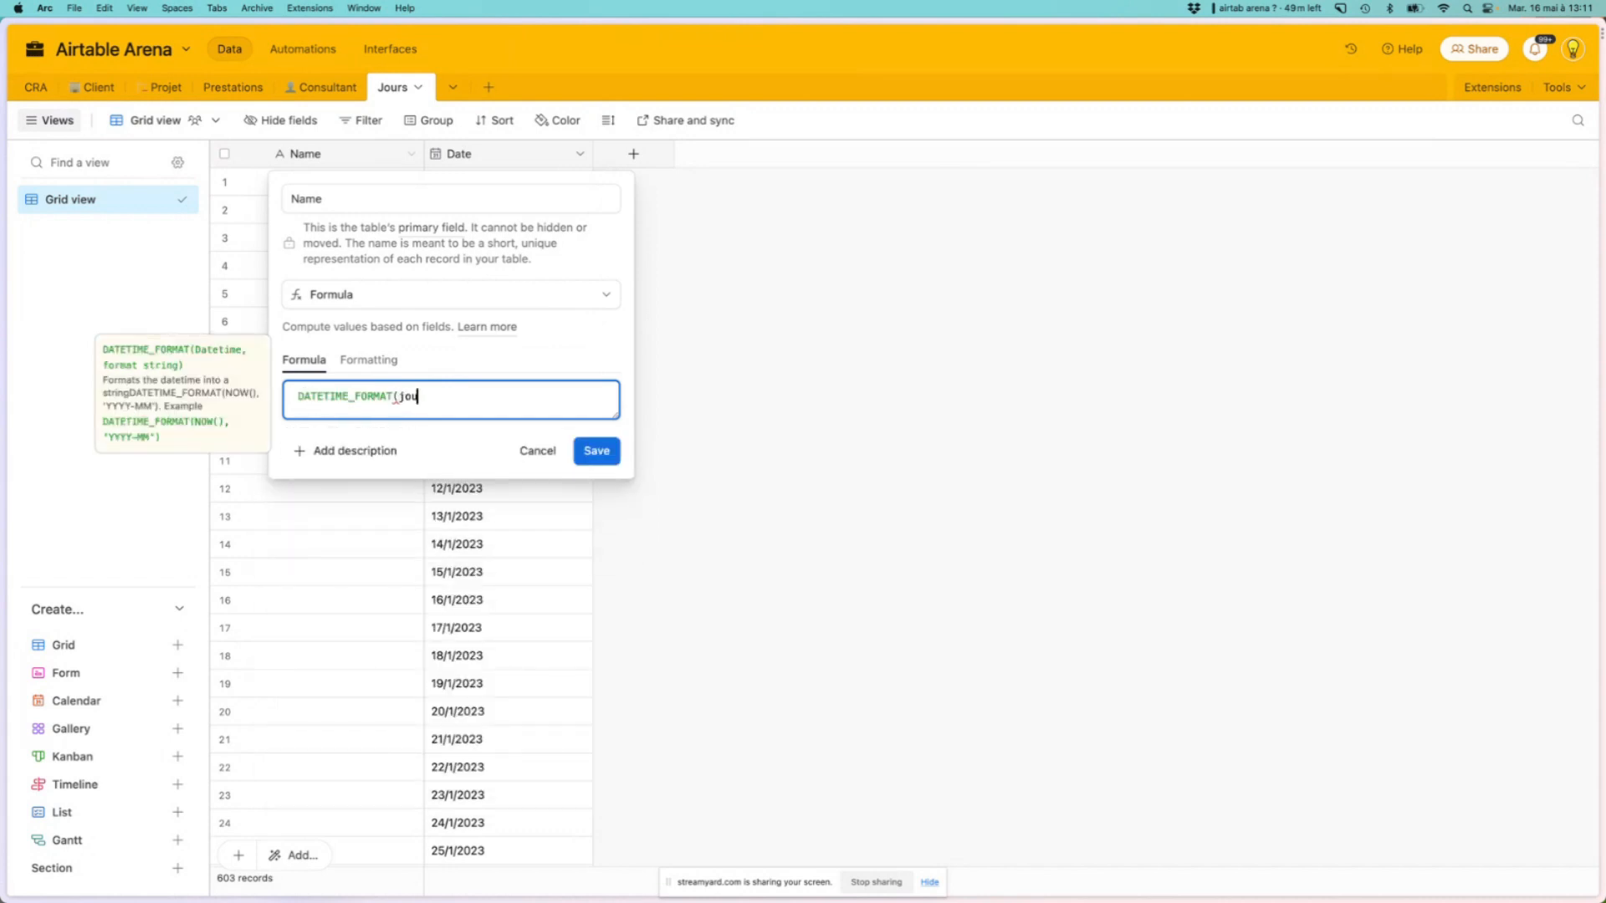
key("BackSpace")
key("BackSpace")
key("BackSpace")
type("da")
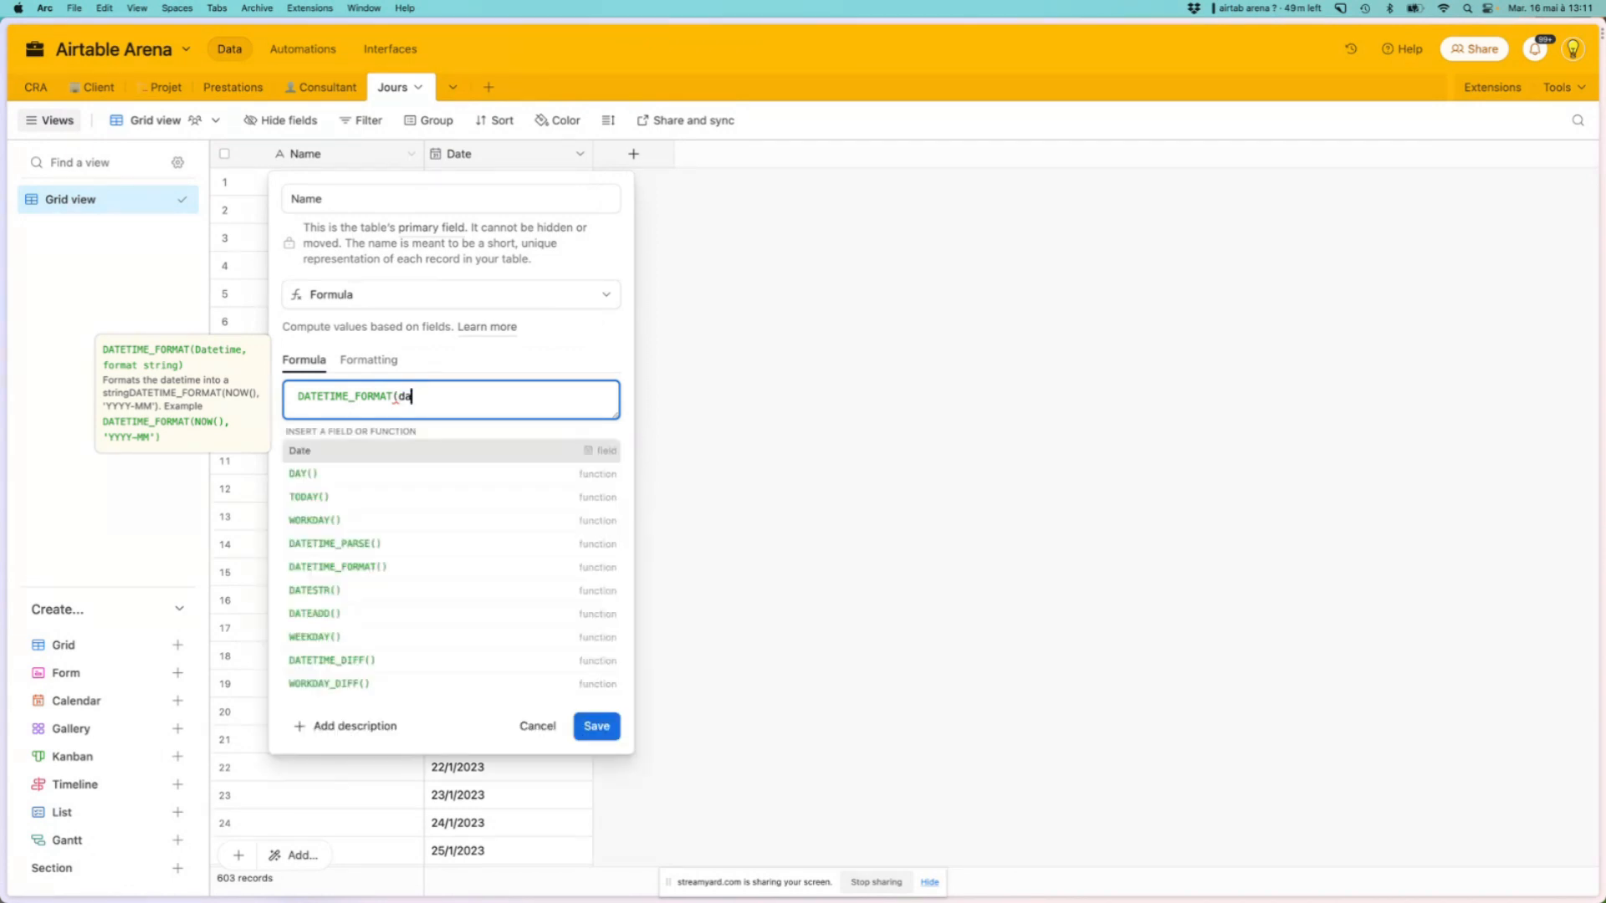
triple_click(411, 396)
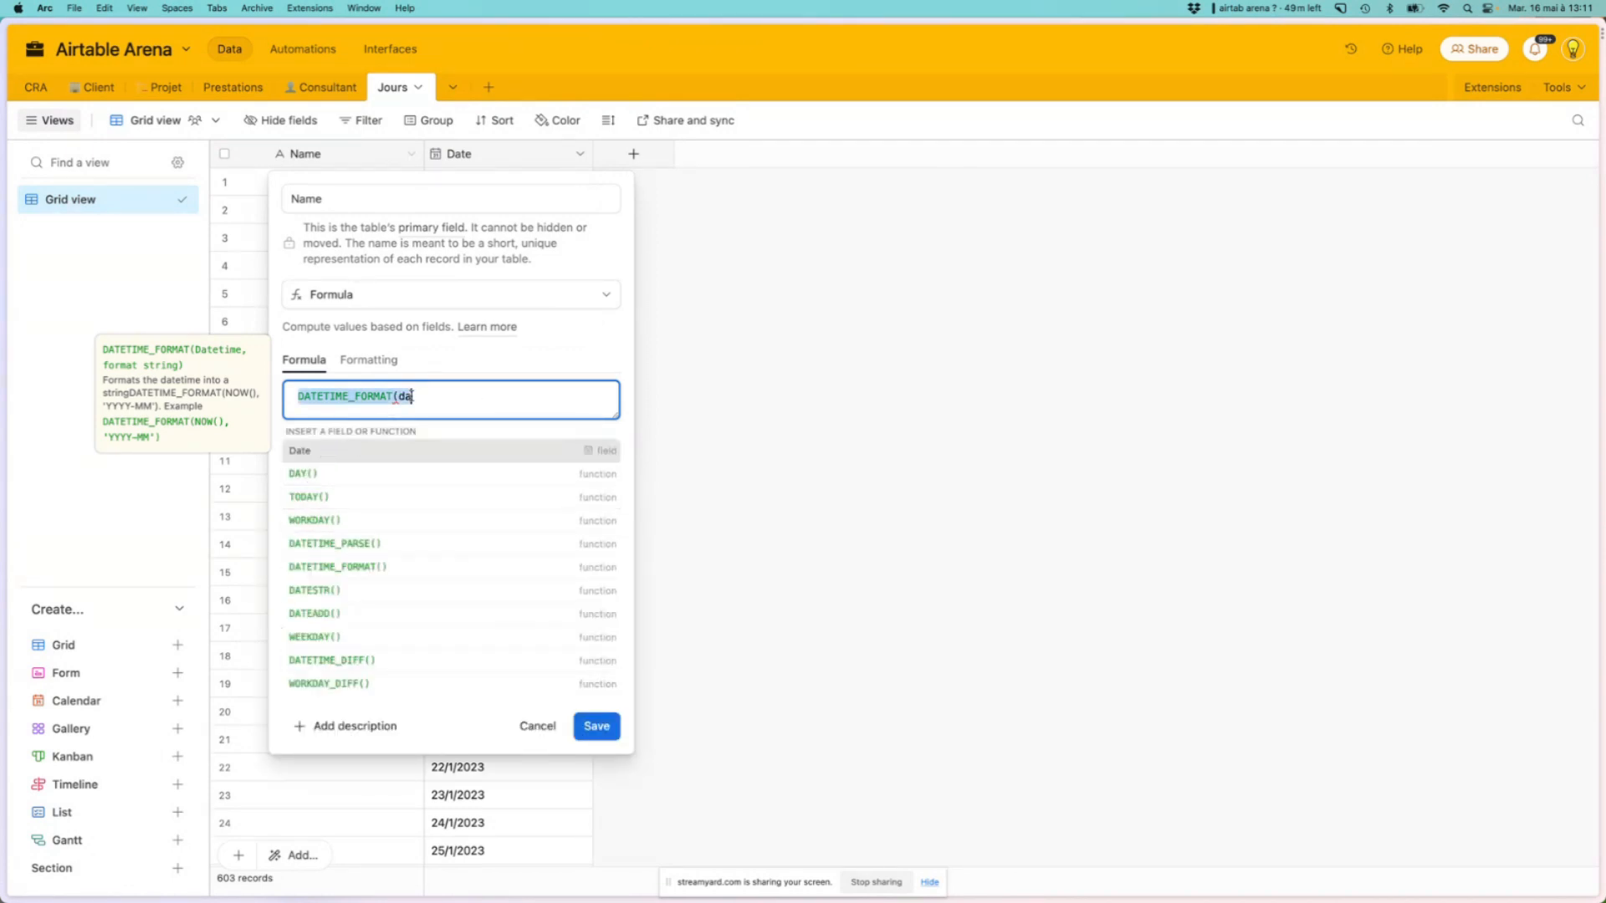
type("\"\"")
left_click_drag(465, 396, 237, 387)
type("\"")
key("BackSpace")
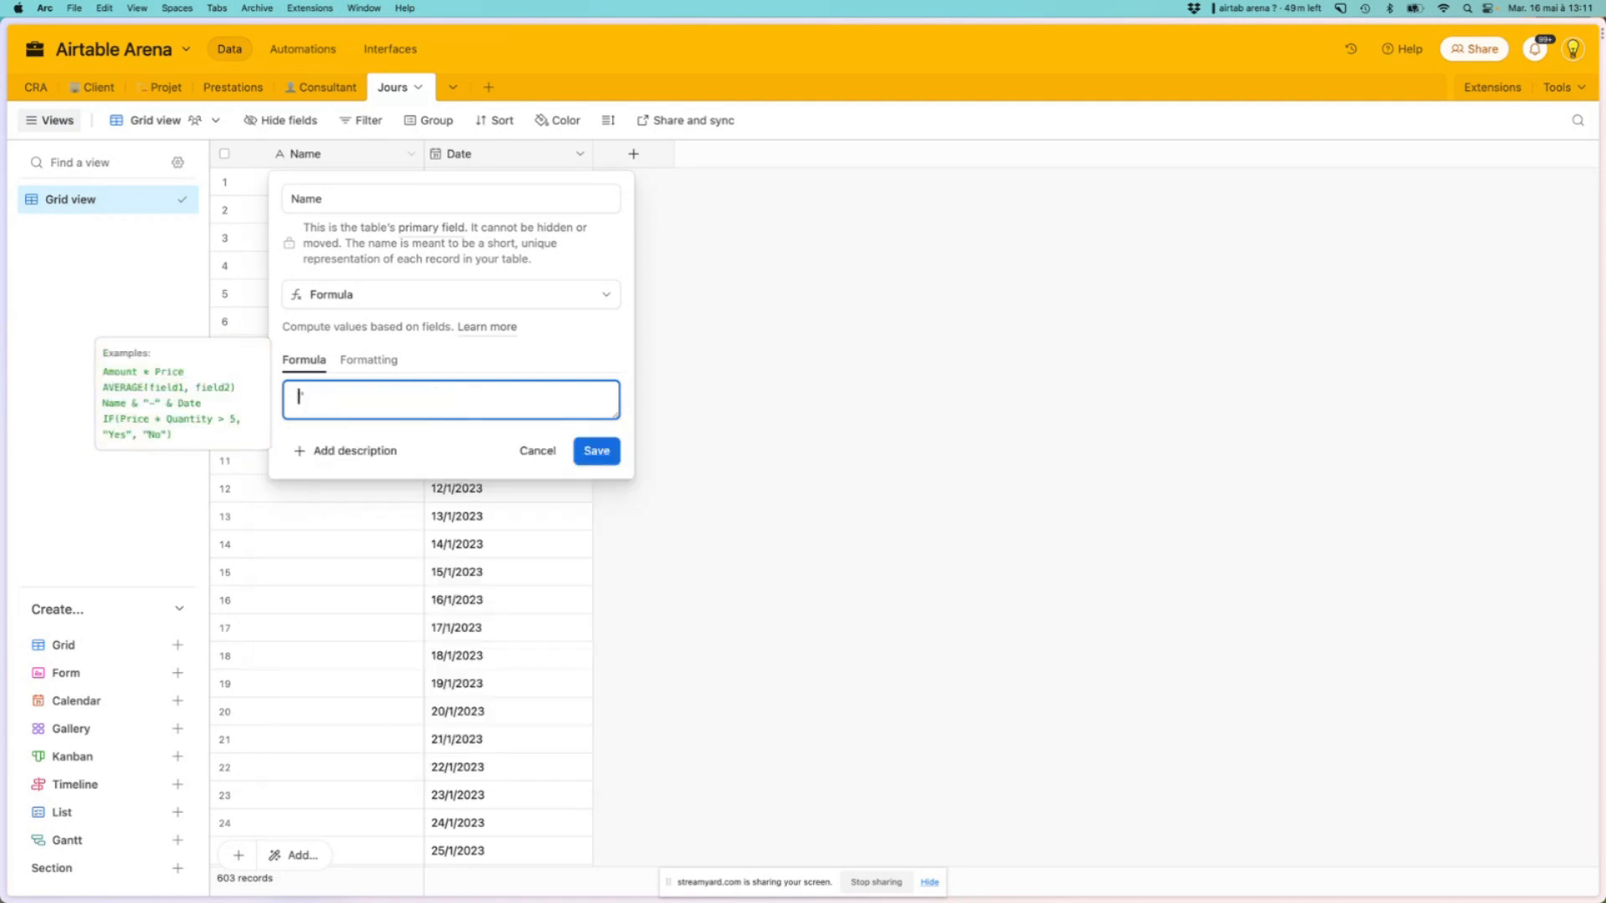
type("d\"")
key("Left")
key("Left")
type("\"")
key("BackSpace")
key("BackSpace")
key("BackSpace")
Enter the Date field as the Name field's formula, save it and widen the Name column
type("da")
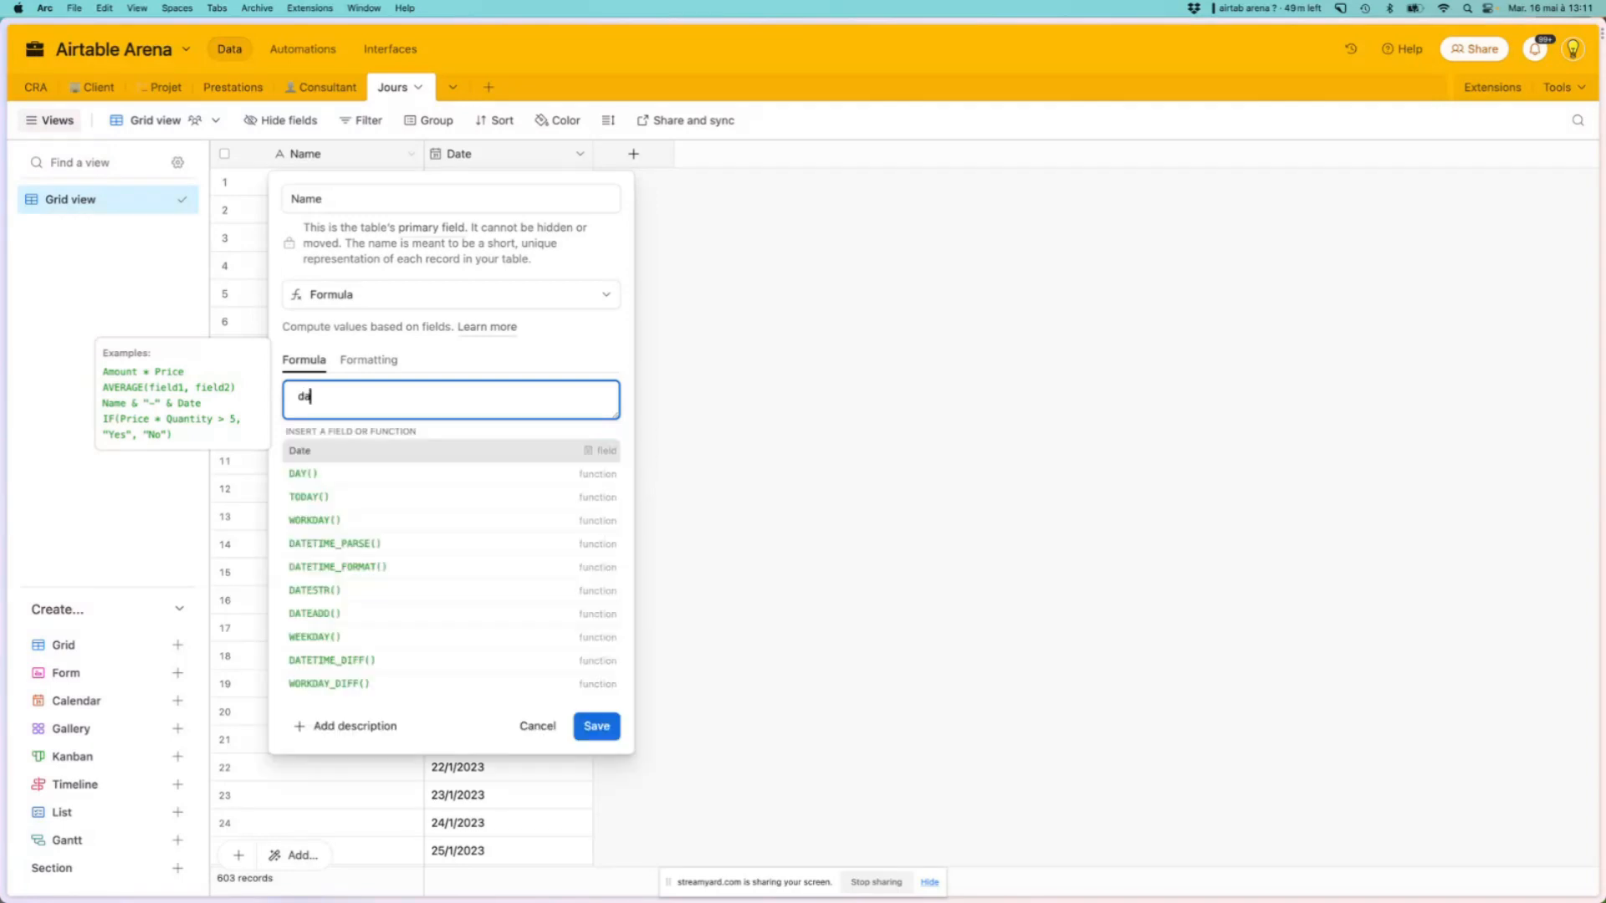
key("Return")
left_click(585, 454)
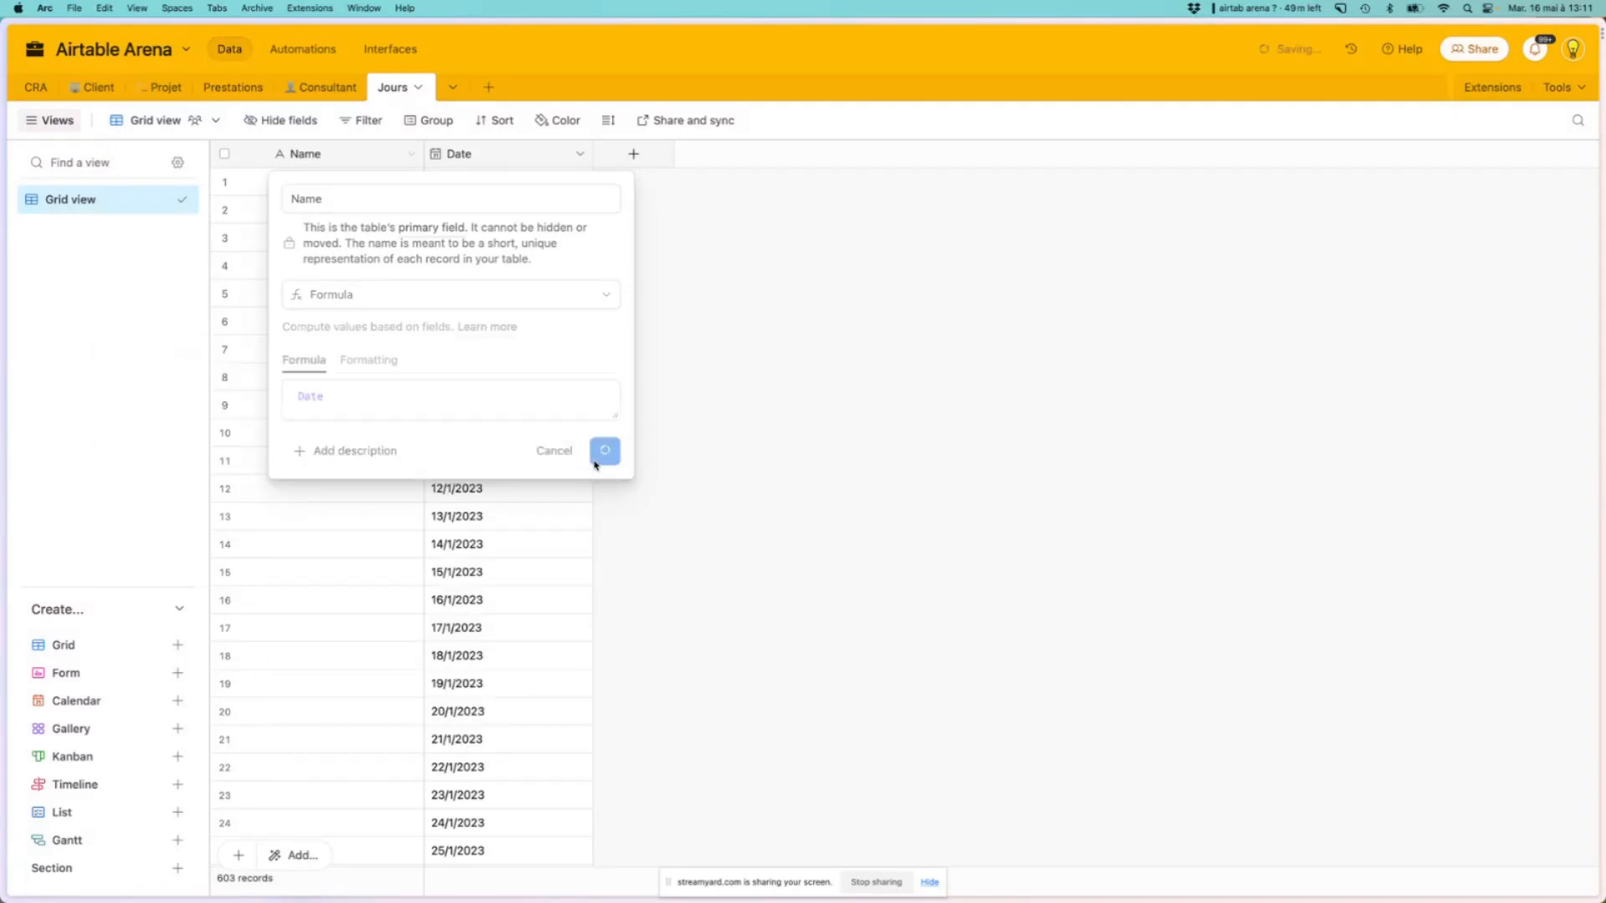
left_click_drag(425, 150, 503, 153)
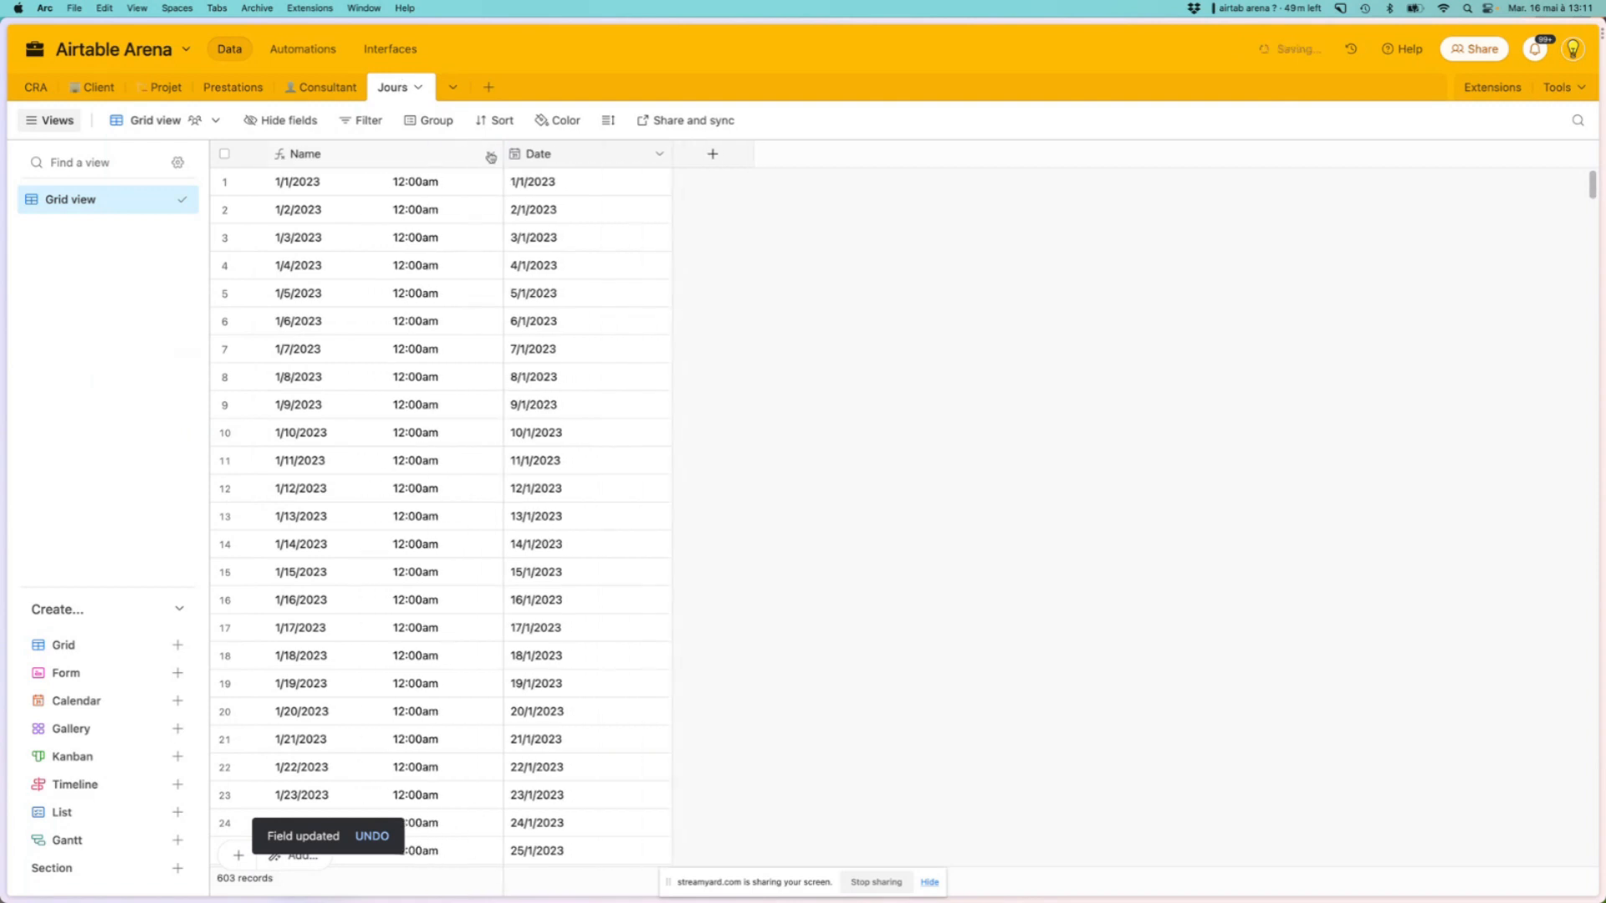
Change the Name field's formula to ""&Date and save it
left_click(490, 154)
left_click(422, 195)
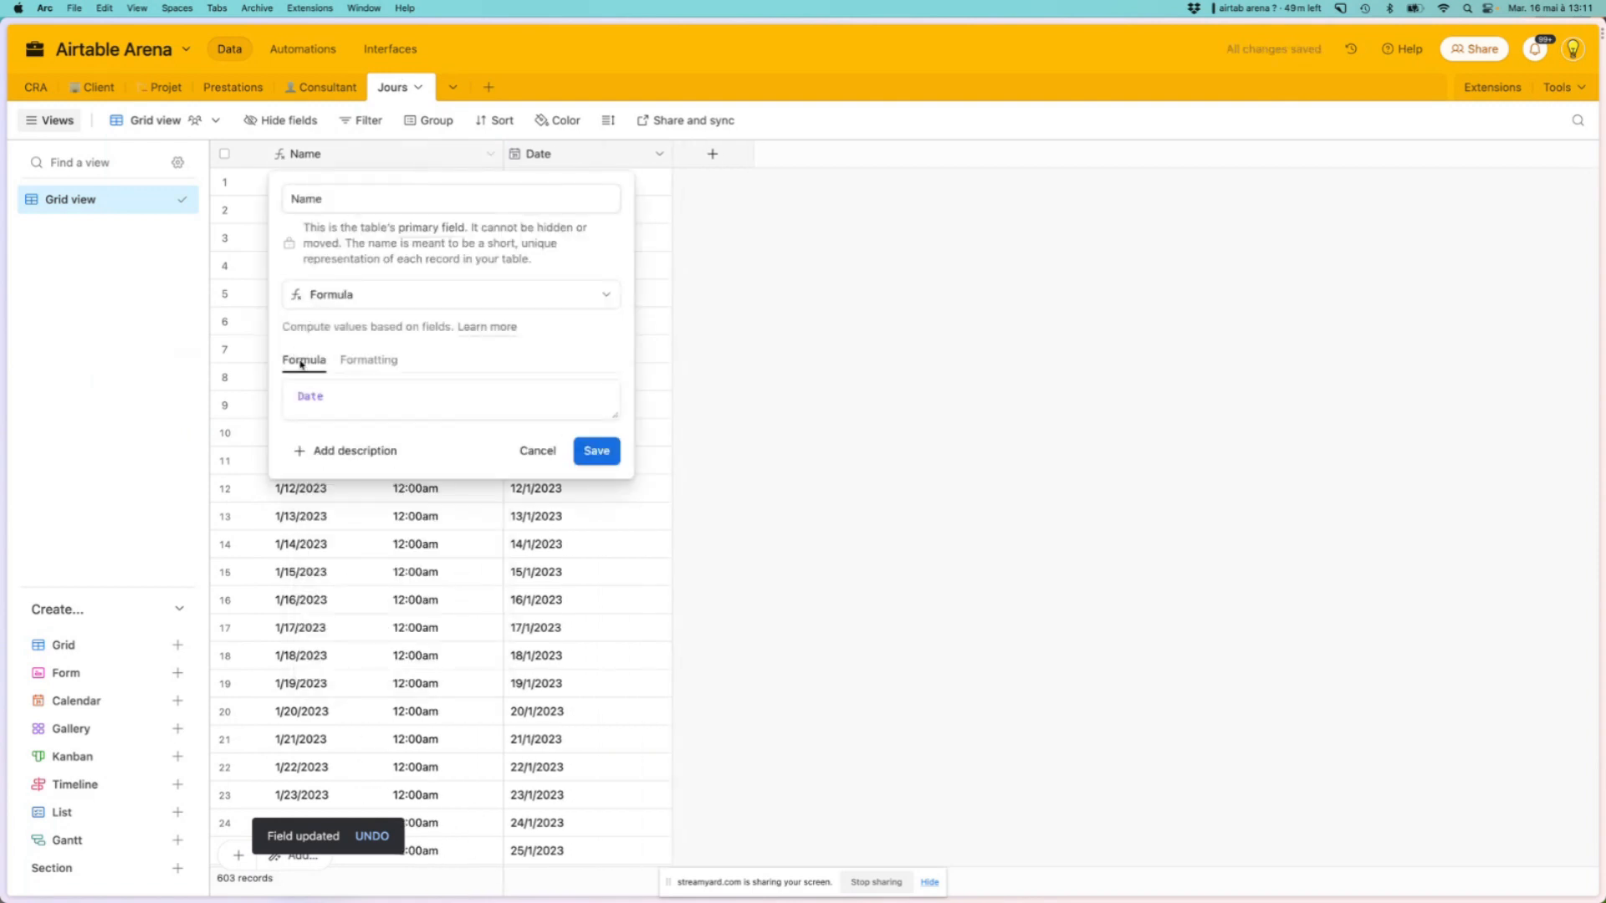
left_click(300, 393)
type("\"\"&")
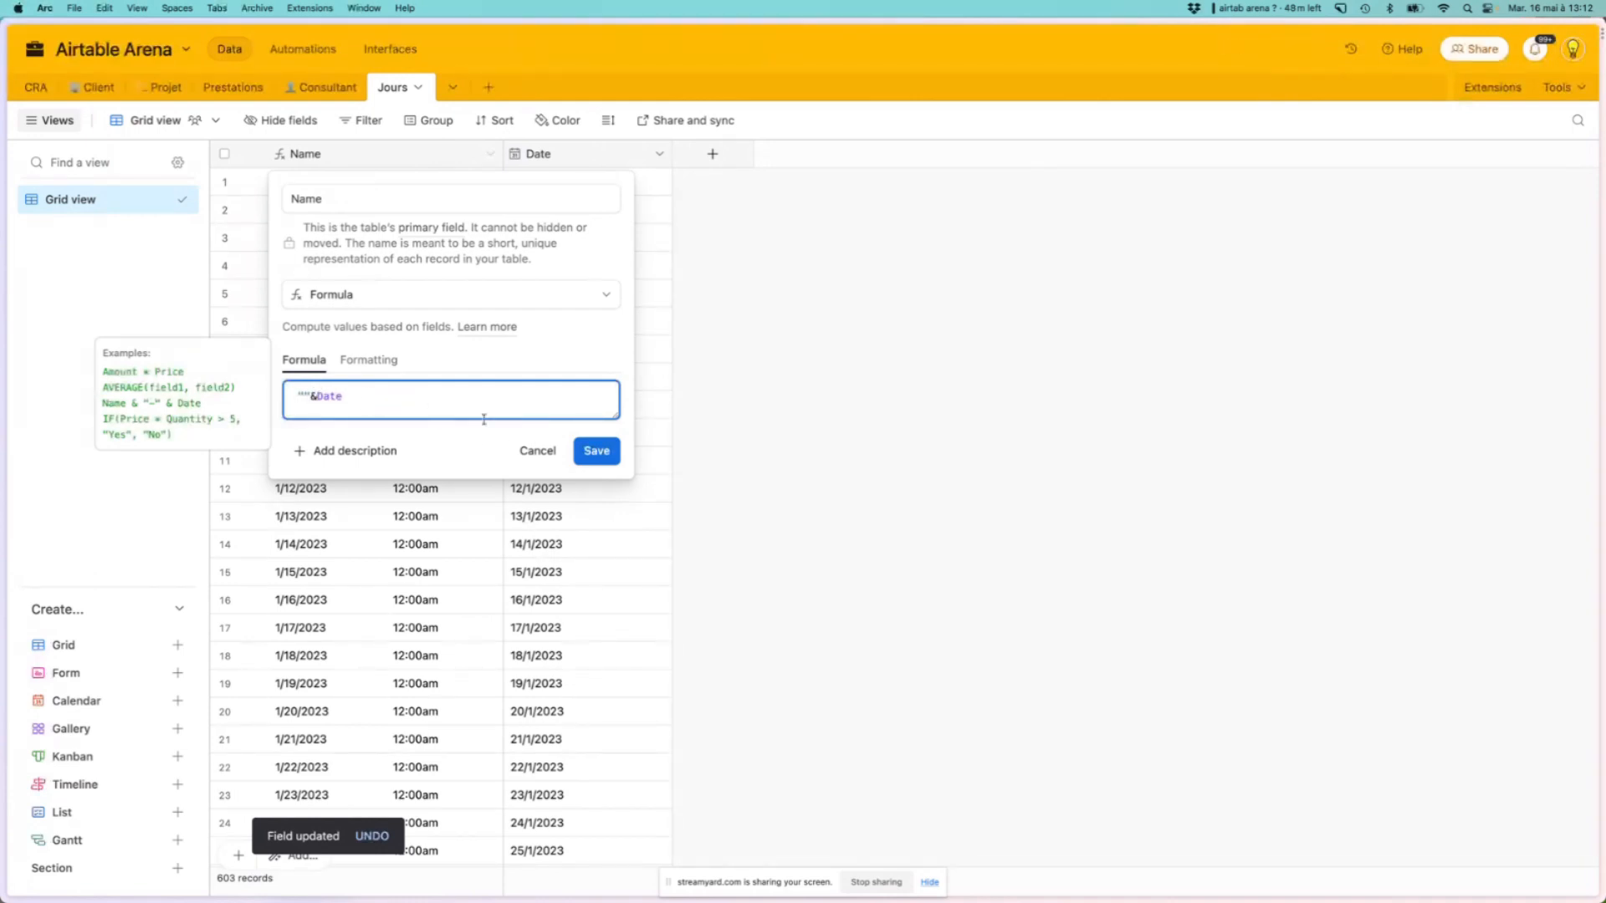
left_click(577, 448)
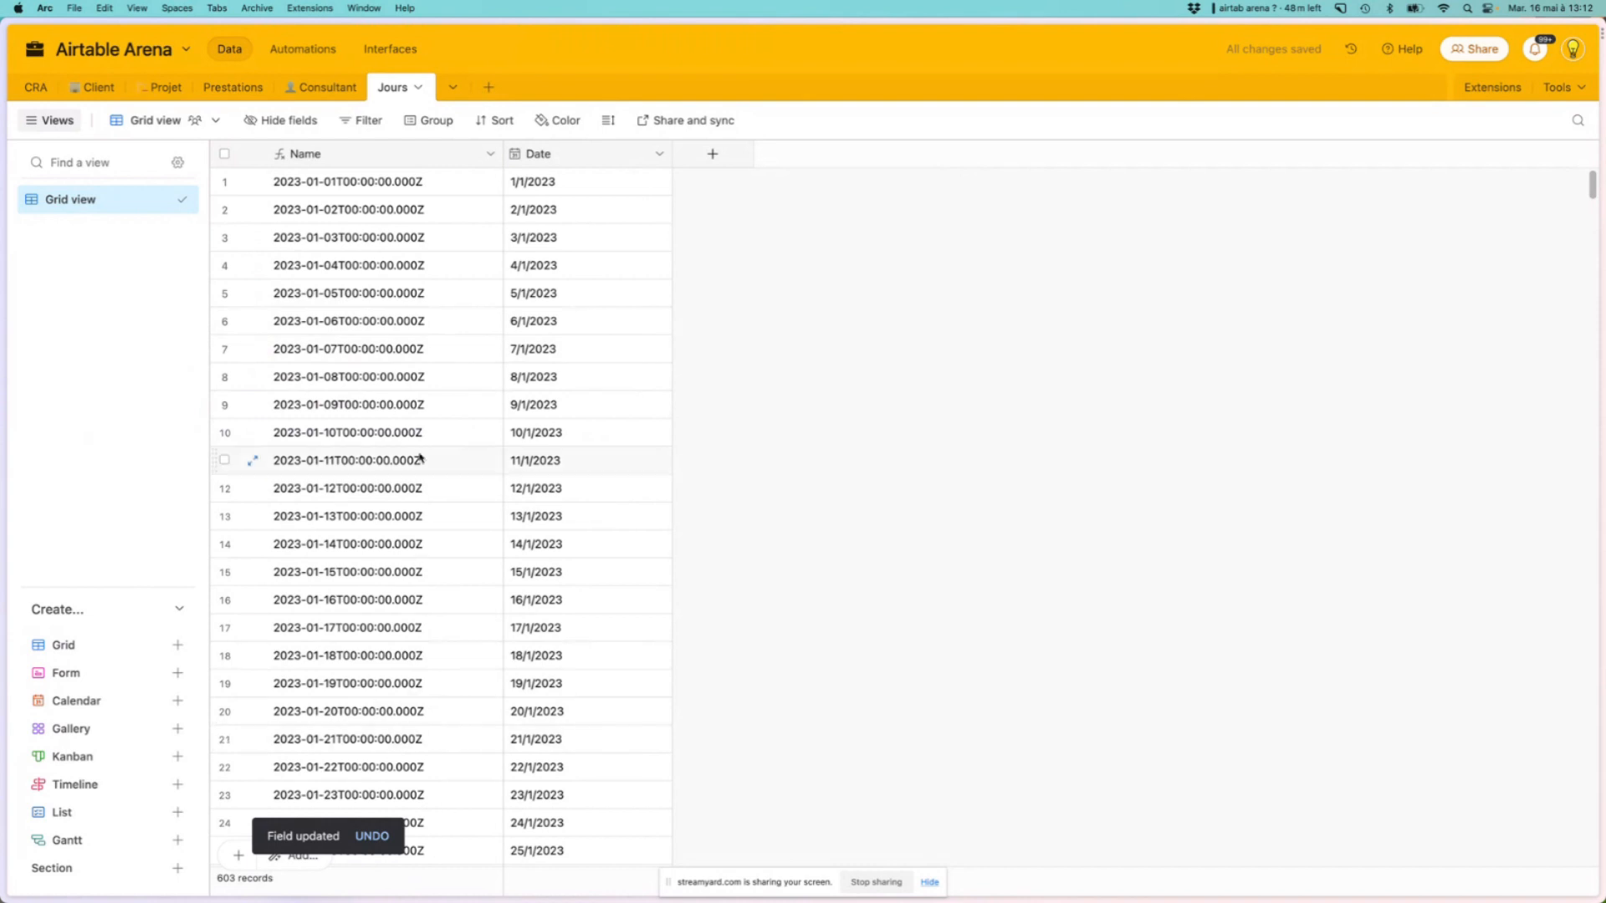
Replace the Name field's formula with DATETIME_FORMAT(Date,"YYYY-MM-DD"), save it and narrow the Name column
left_click(490, 154)
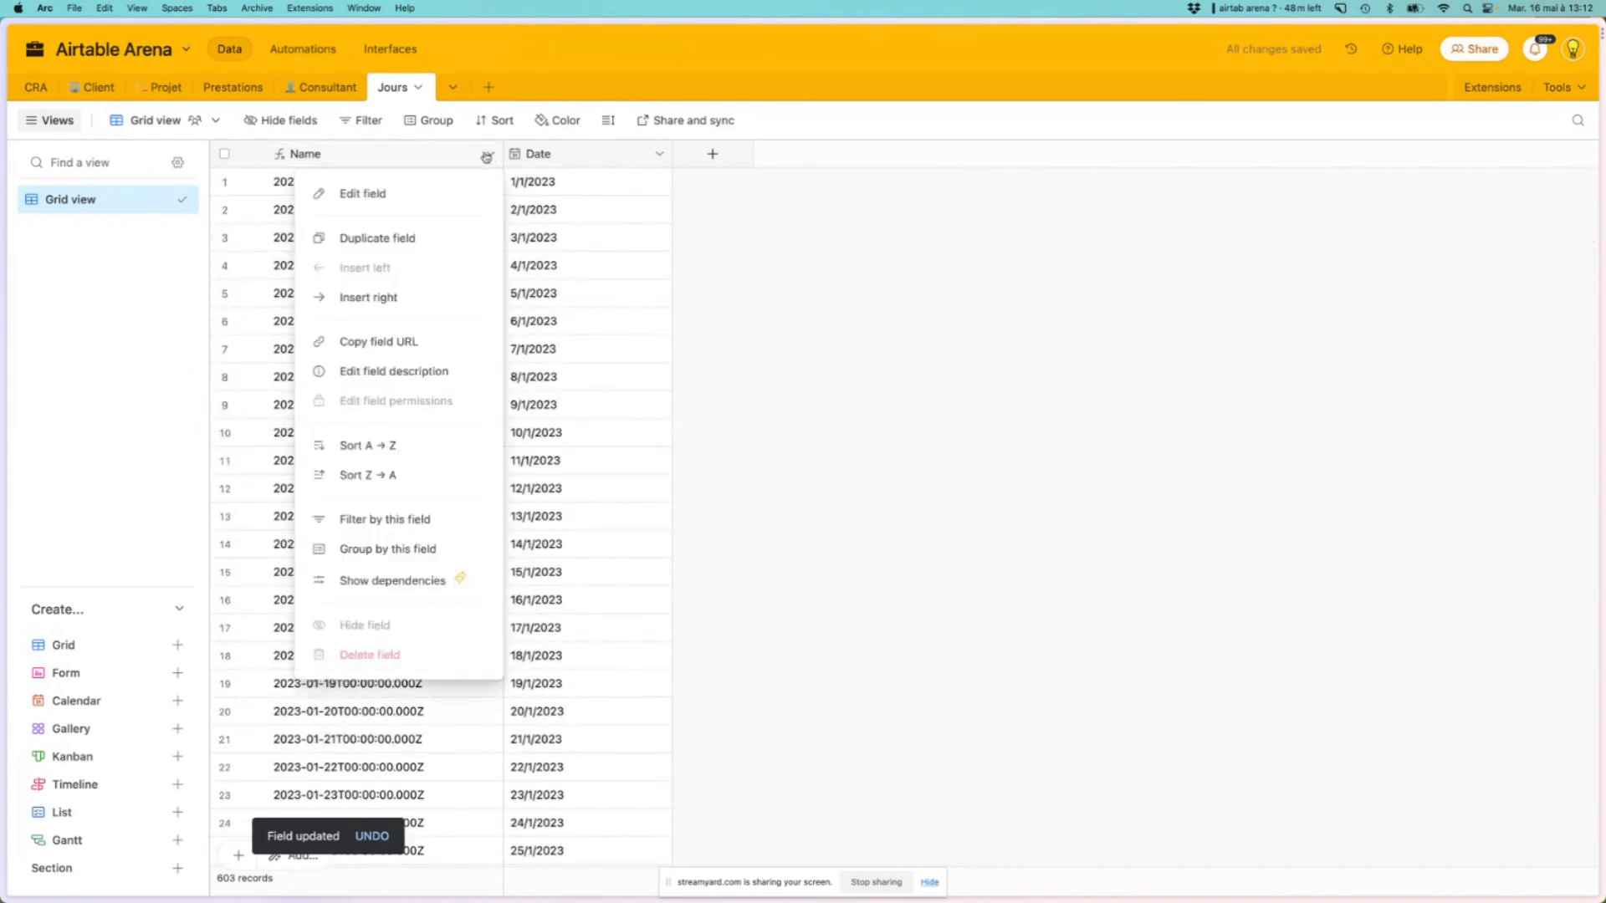
left_click(405, 194)
left_click(362, 401)
left_click_drag(361, 402, 276, 382)
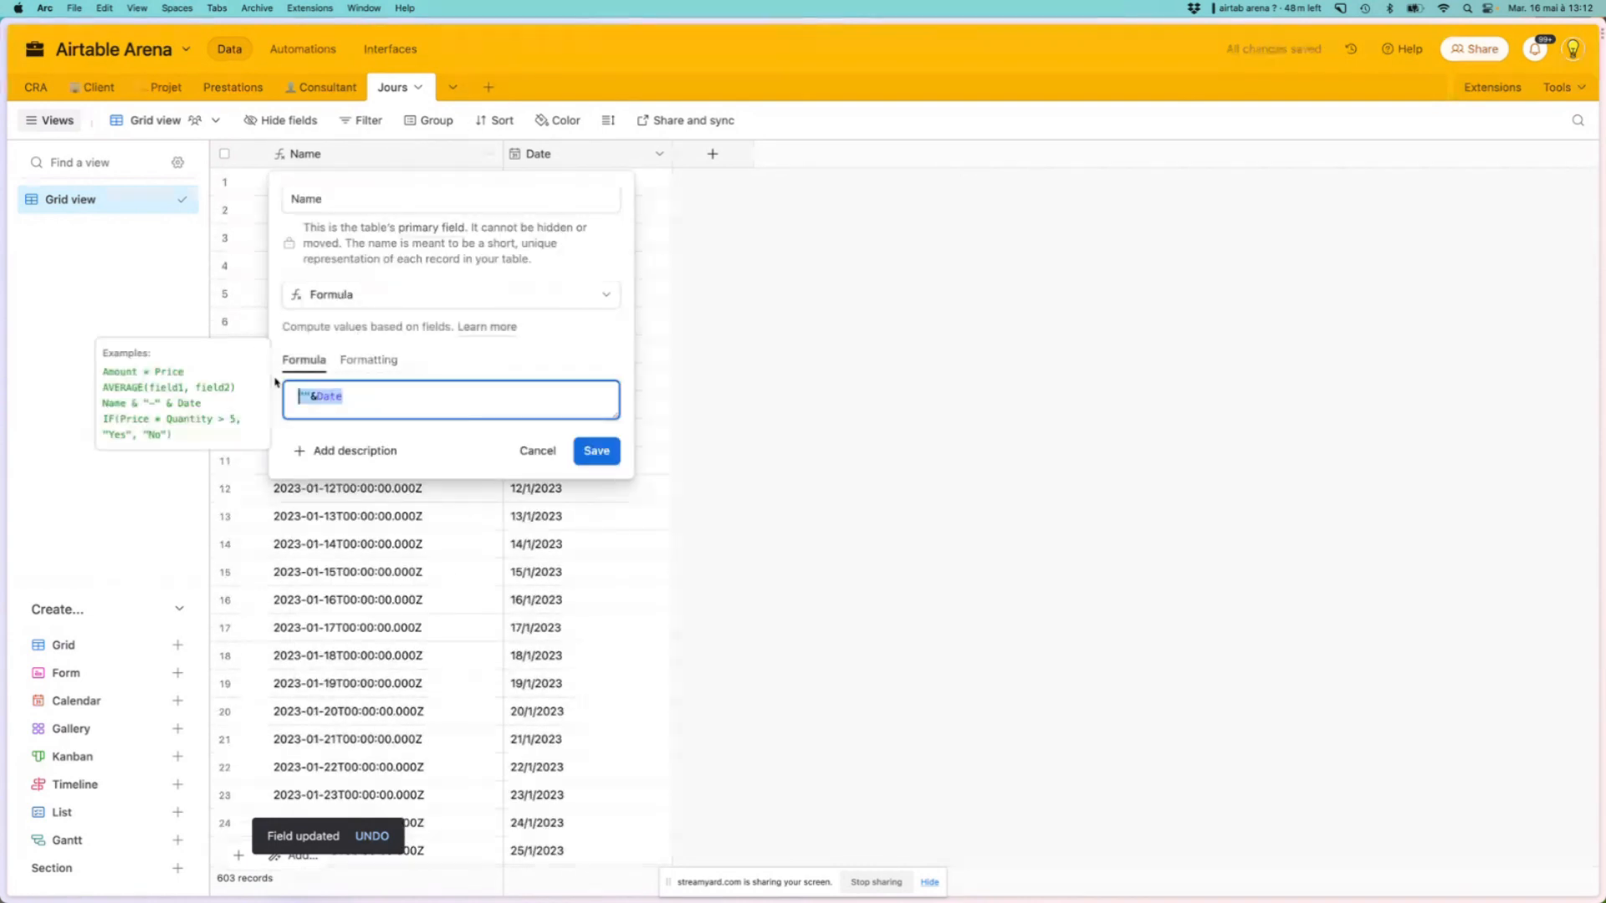
type("for")
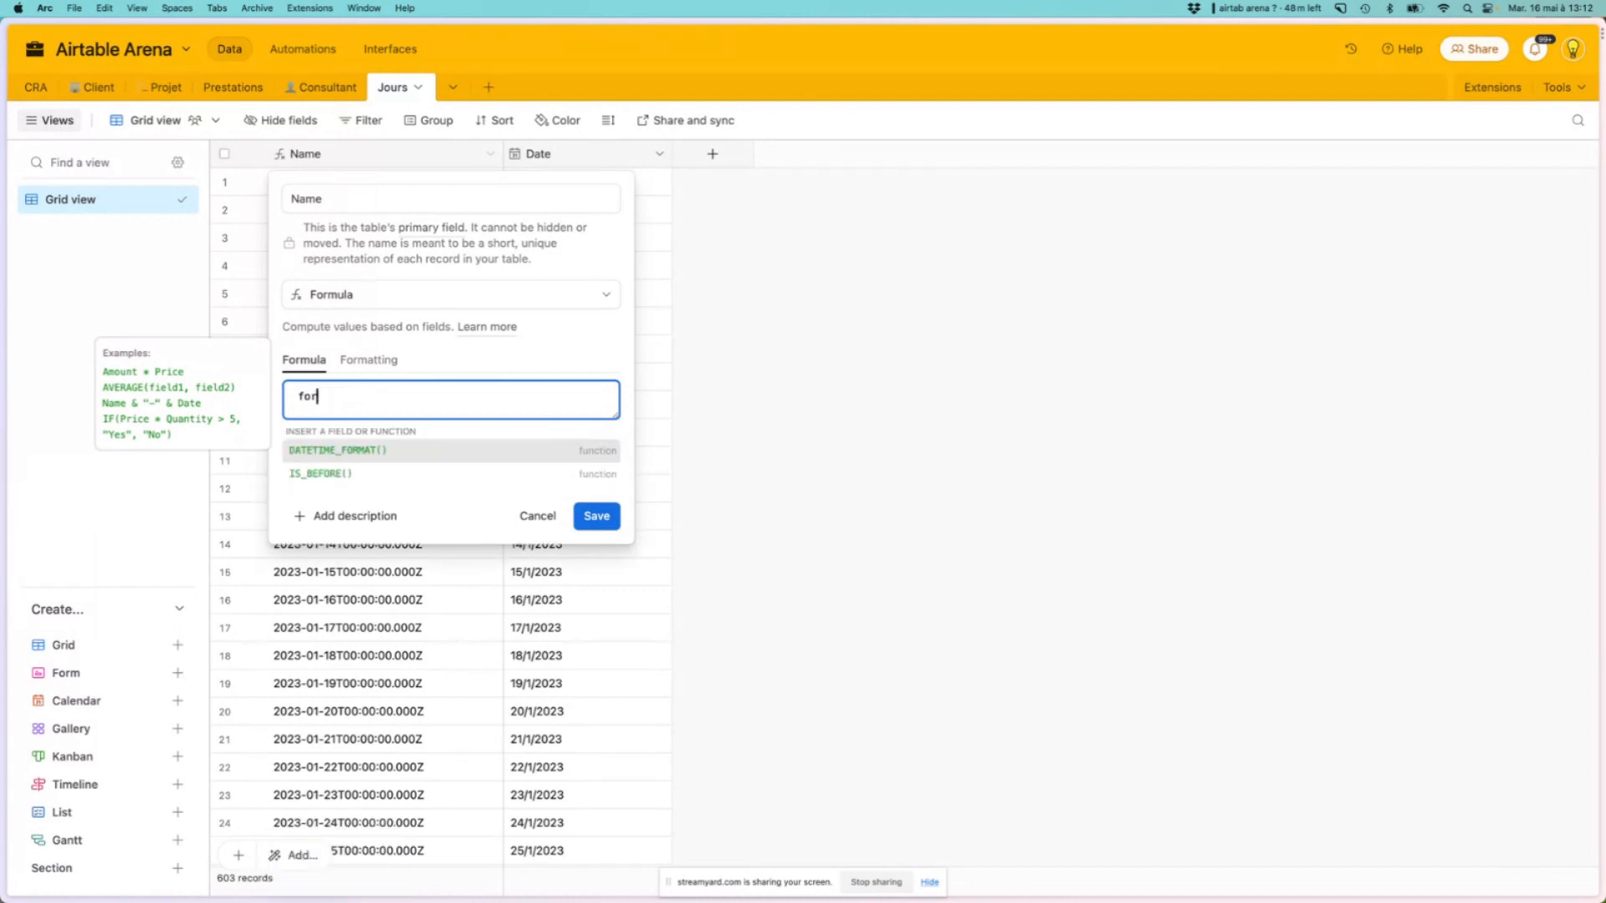
key("Tab")
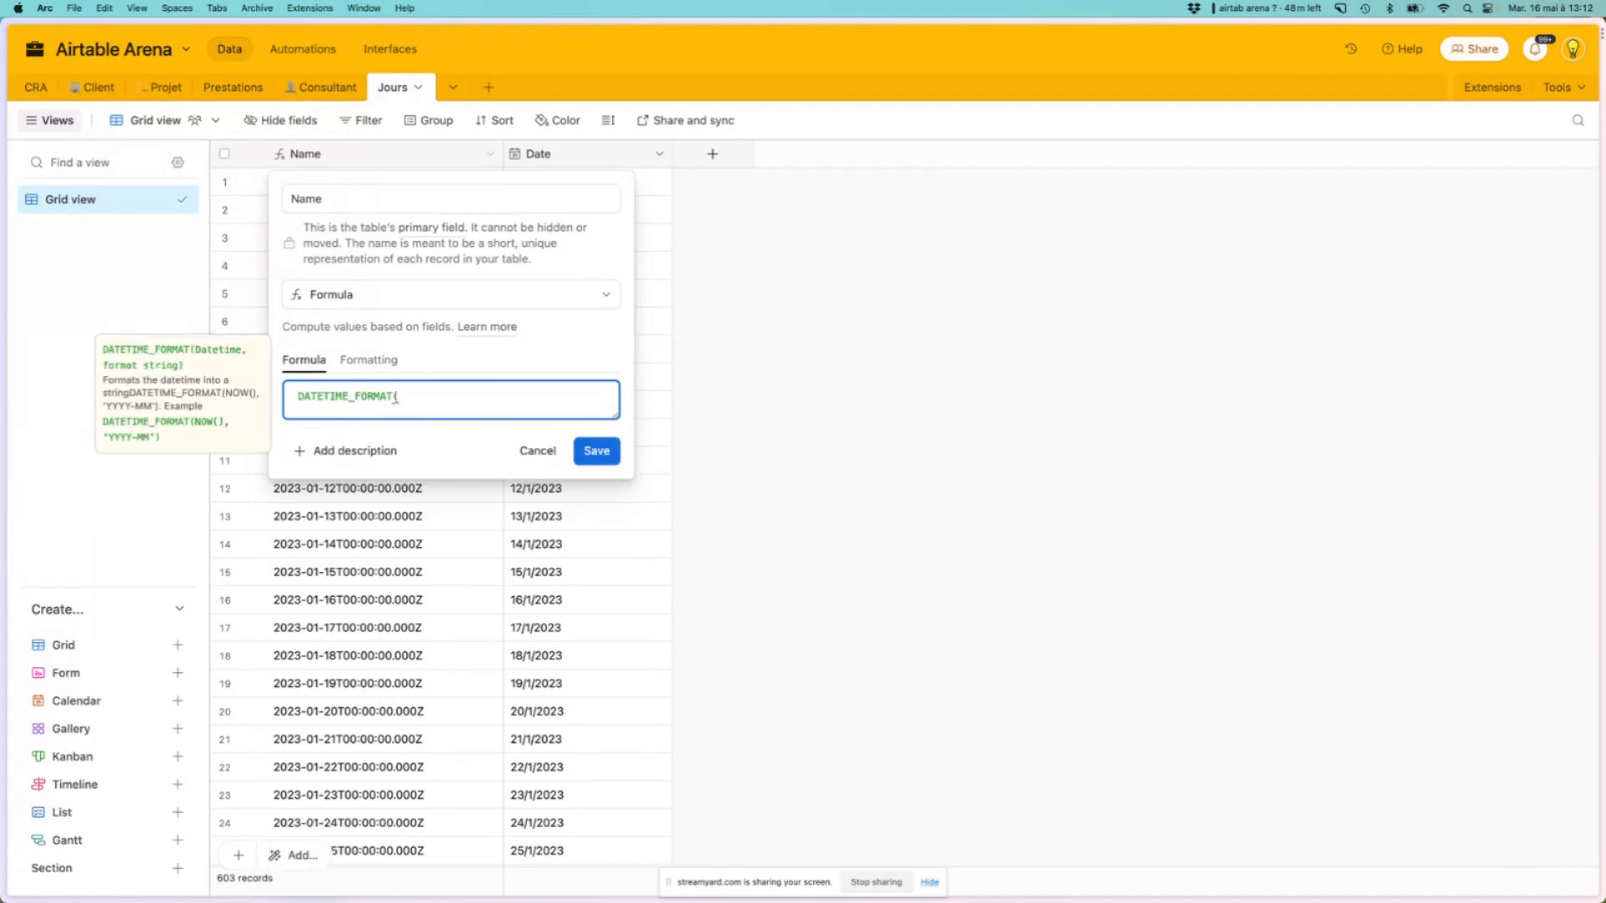
type("da")
key("Tab")
type(",\"YYYY-MM-DD\")")
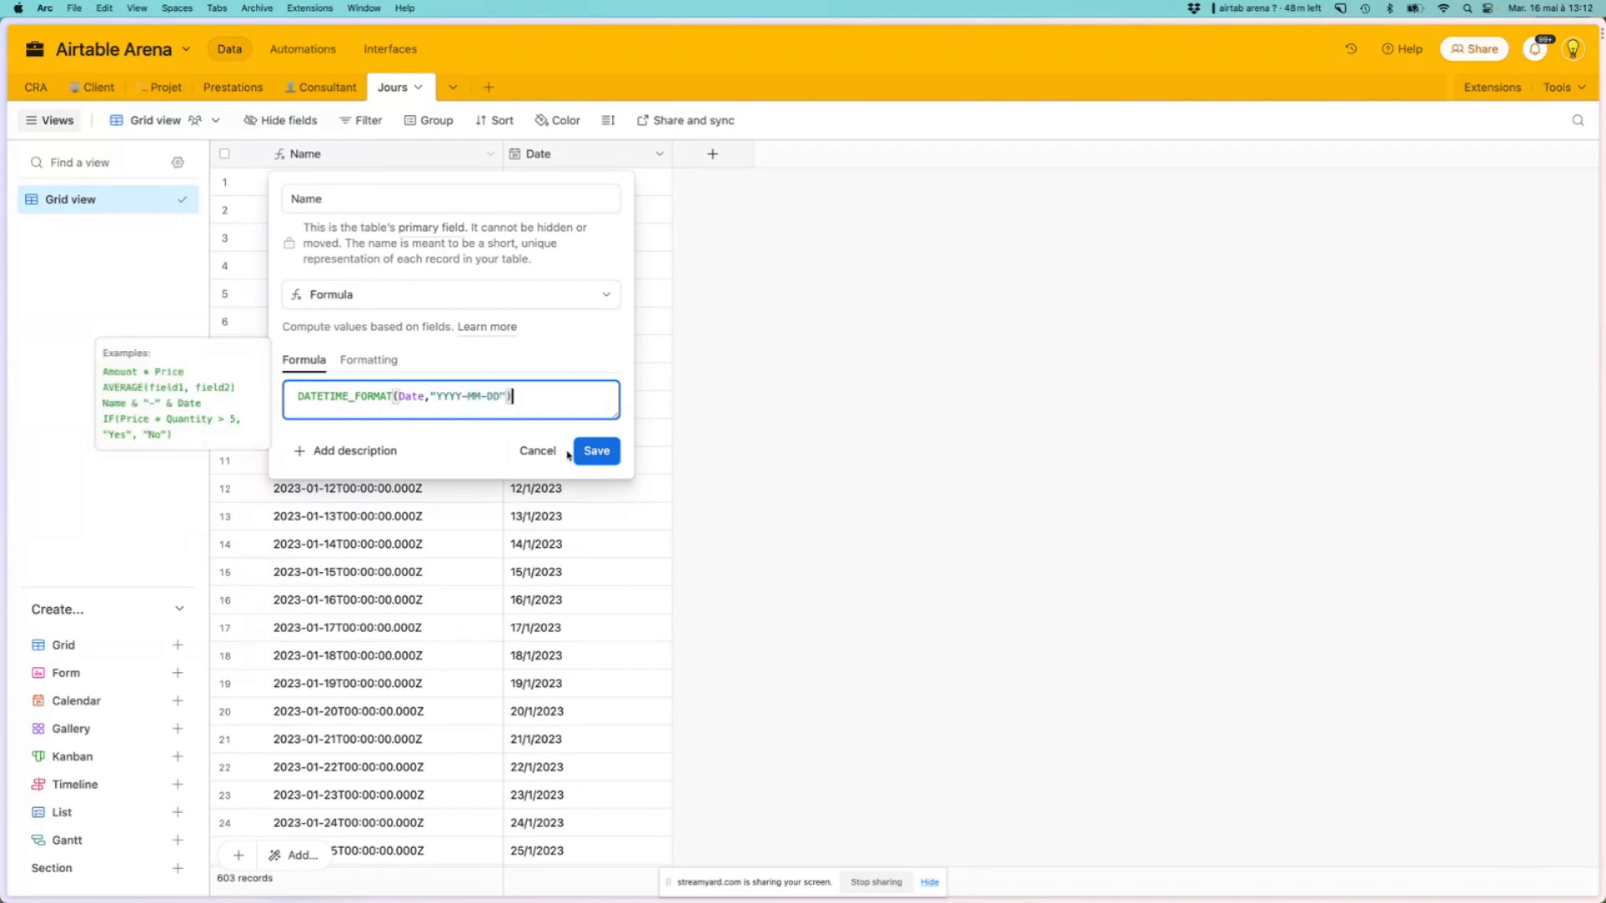
left_click(582, 452)
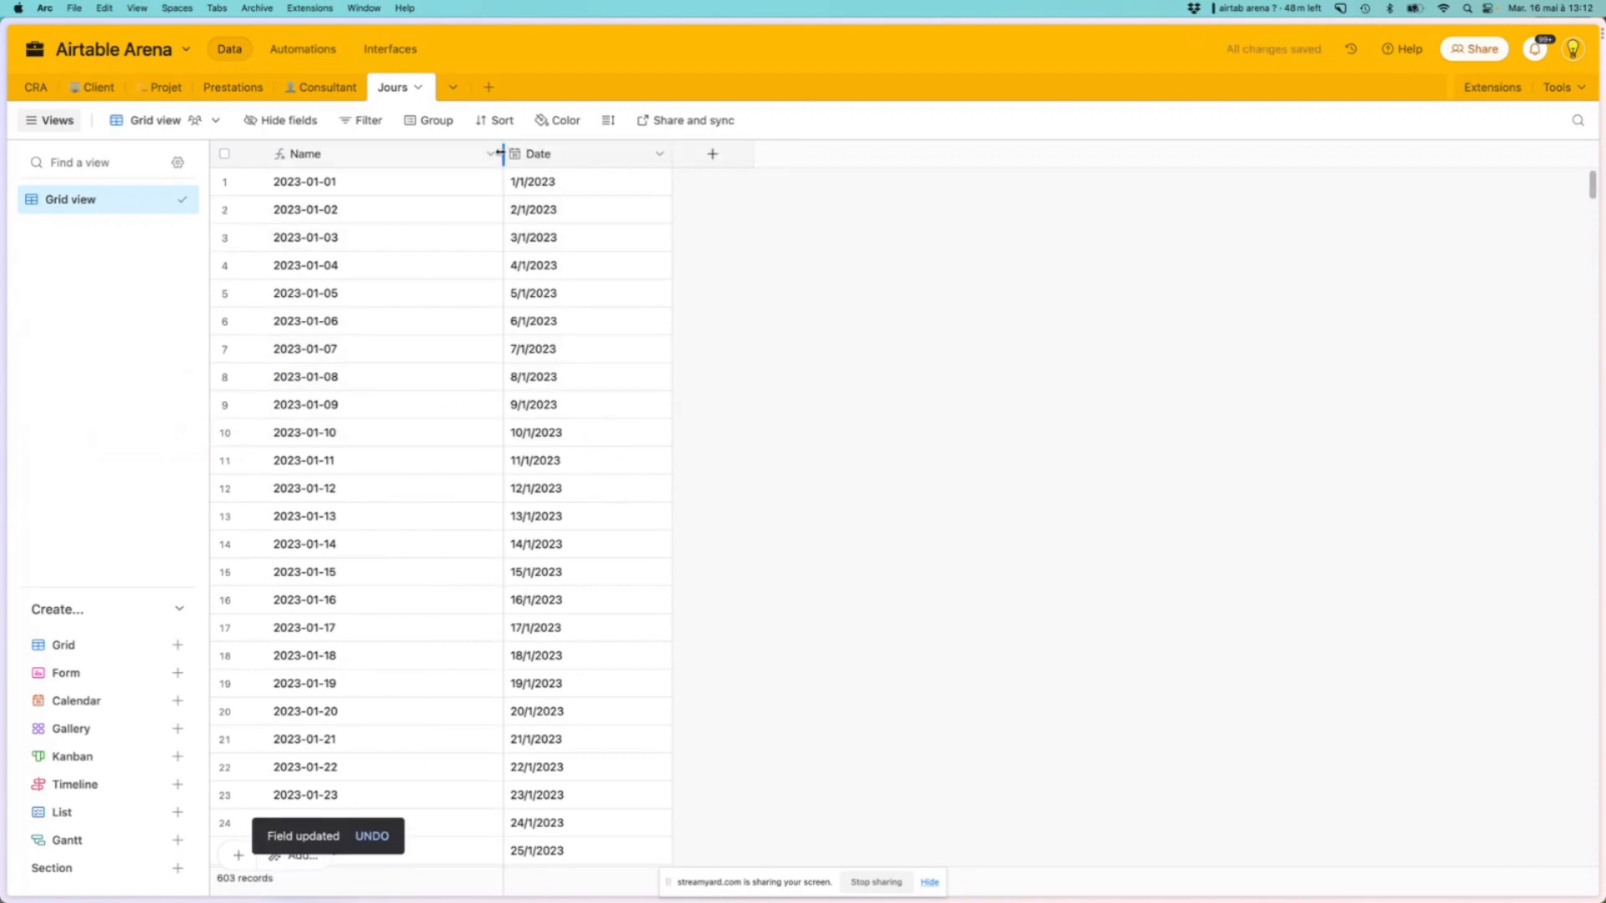
left_click_drag(502, 153, 369, 154)
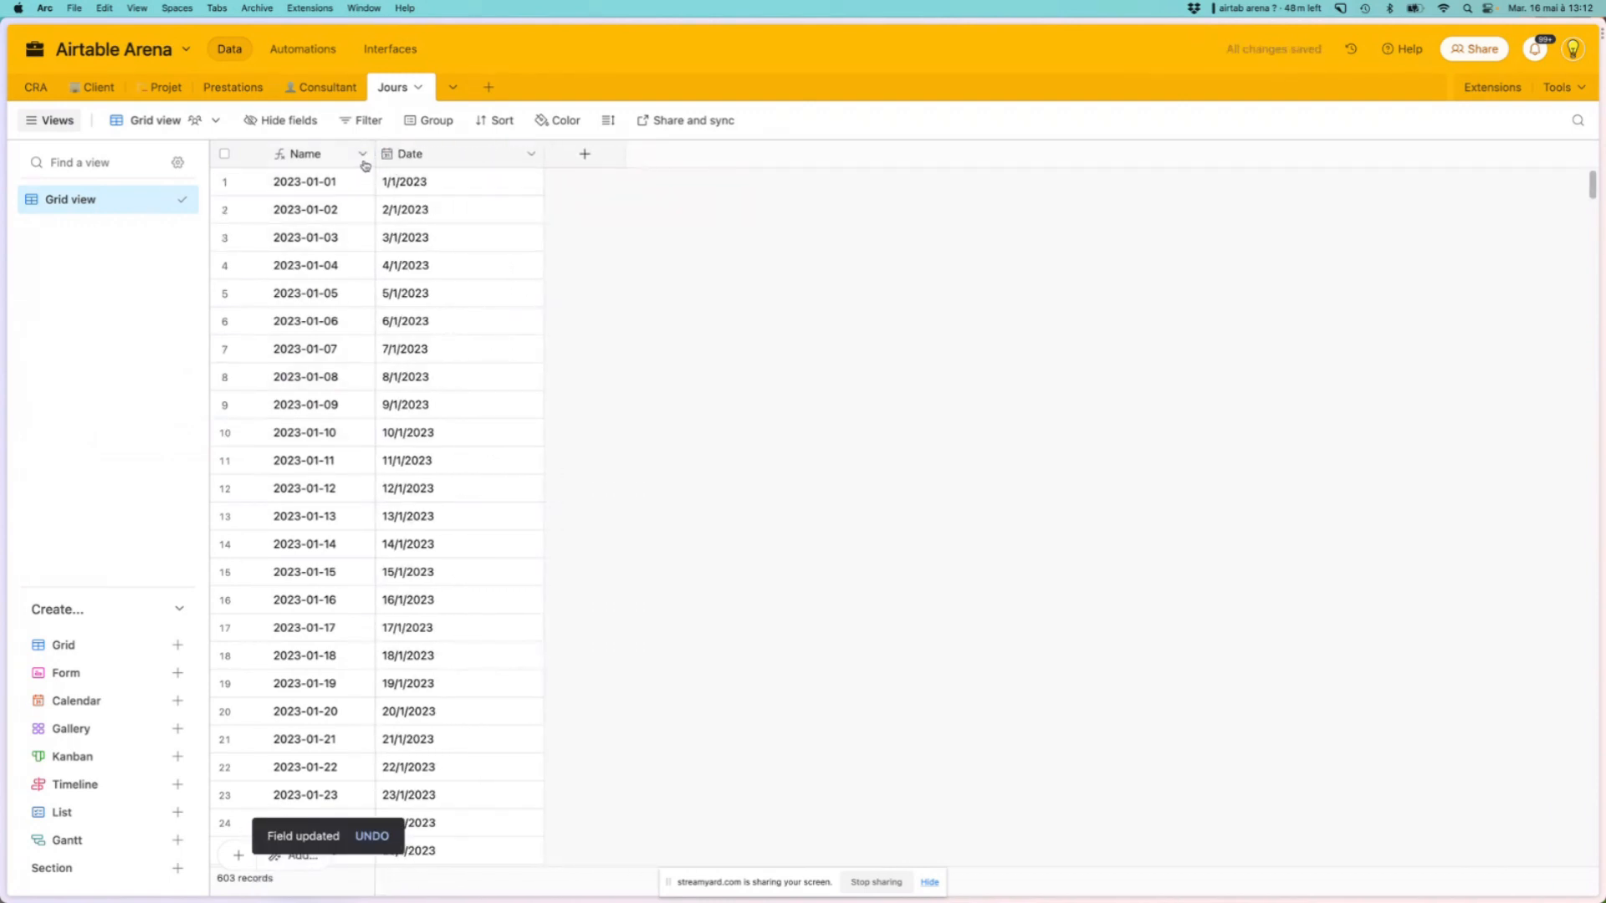
Review the Name field's formula, closing its settings without any change
left_click(363, 156)
left_click(334, 194)
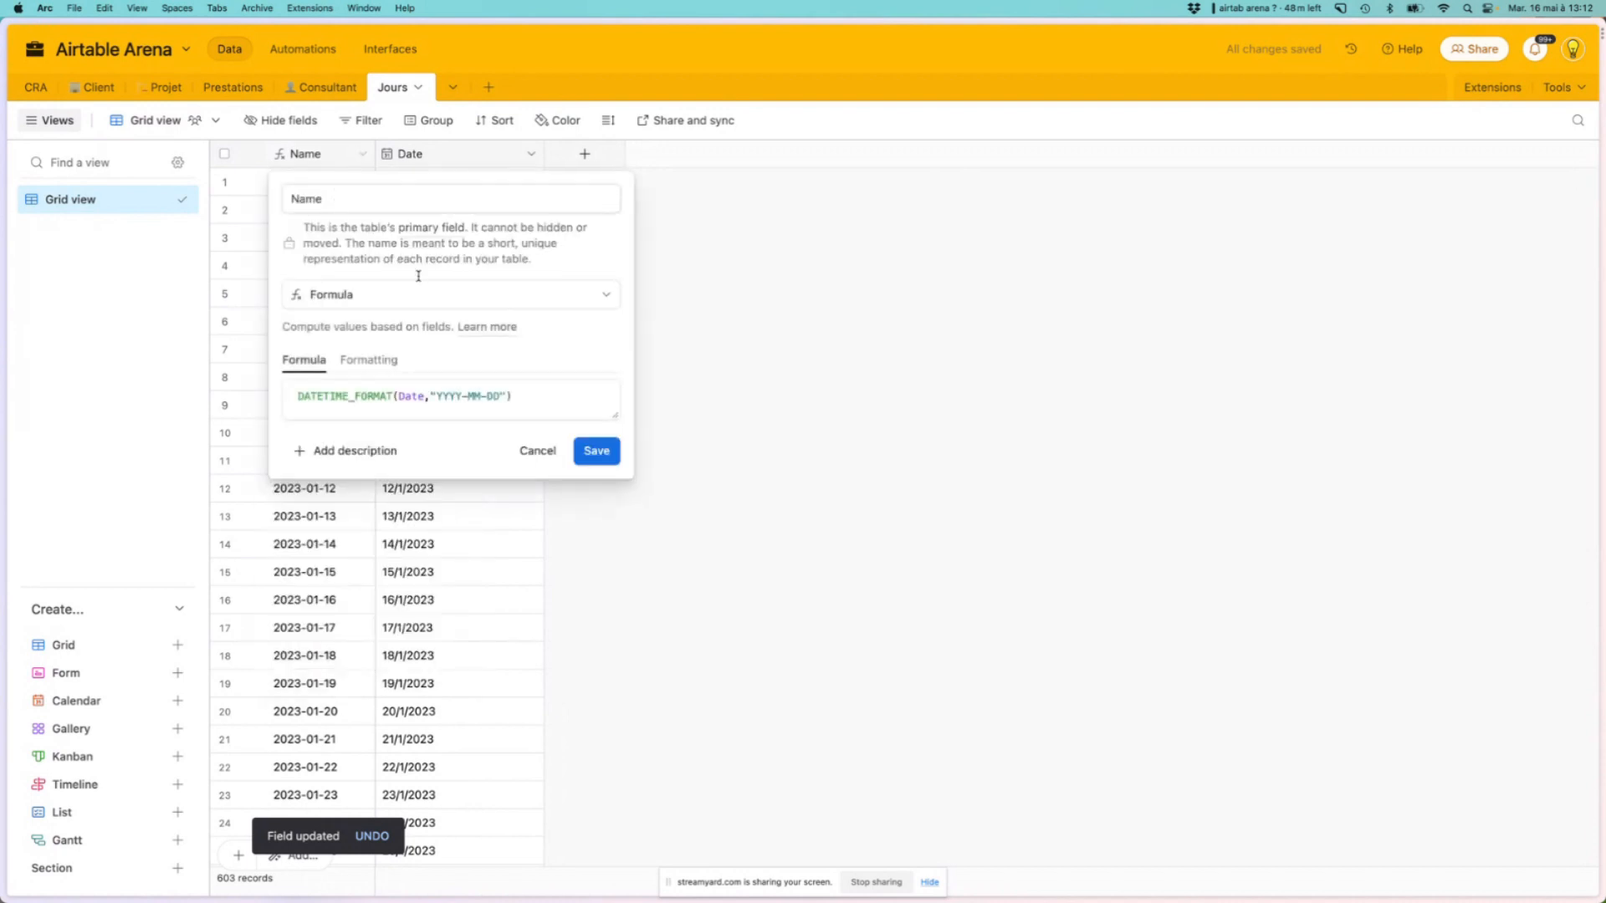
left_click(541, 403)
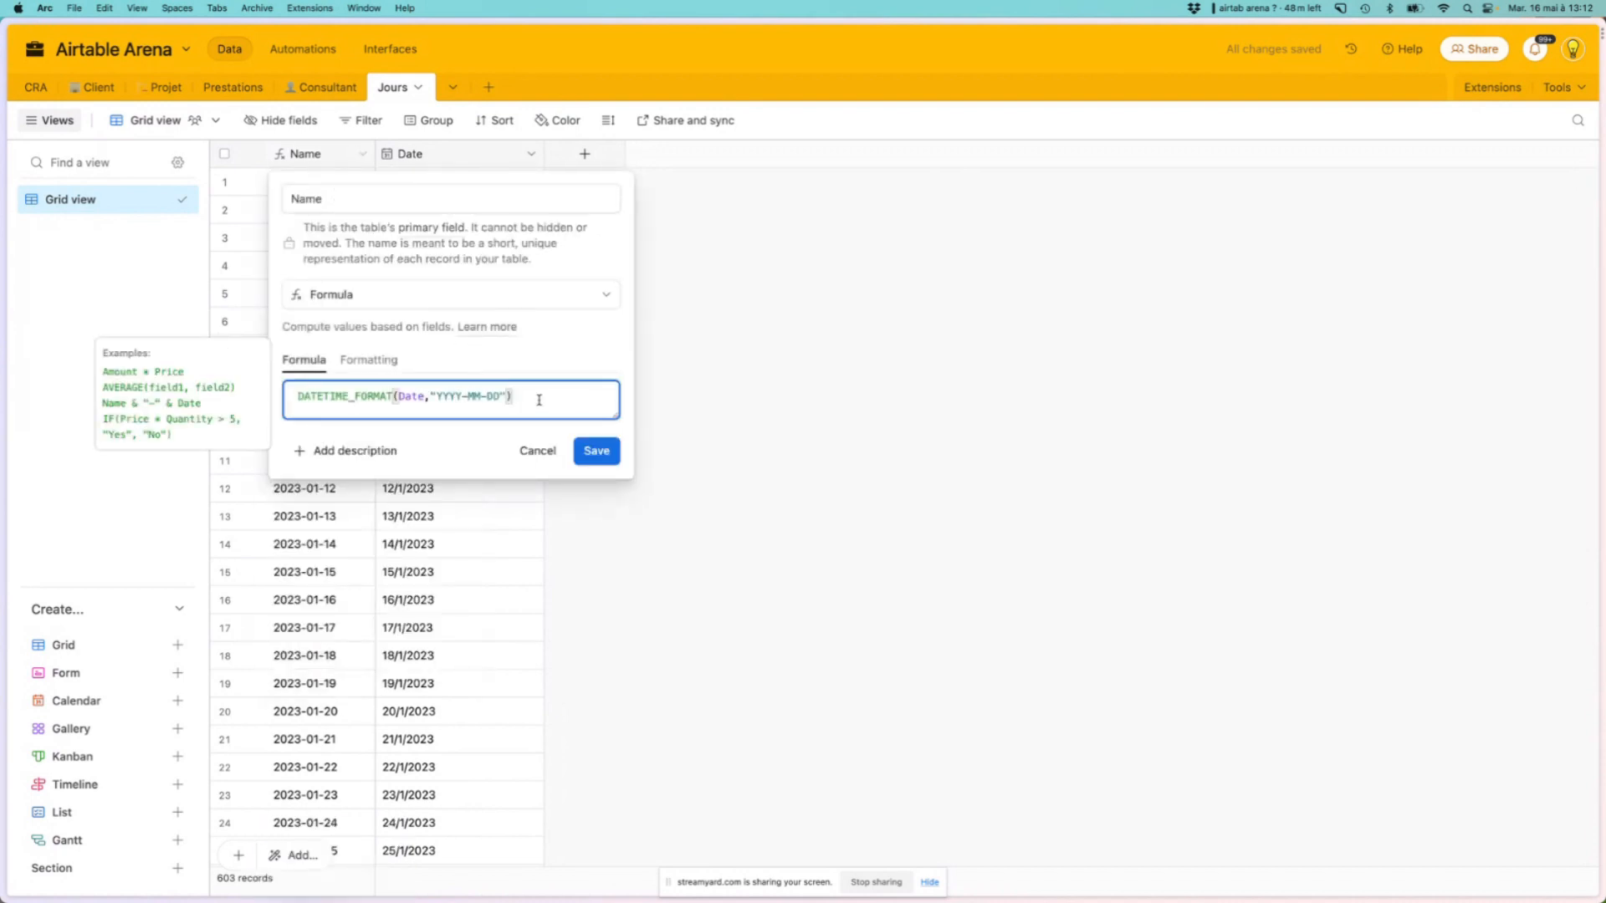
left_click(813, 326)
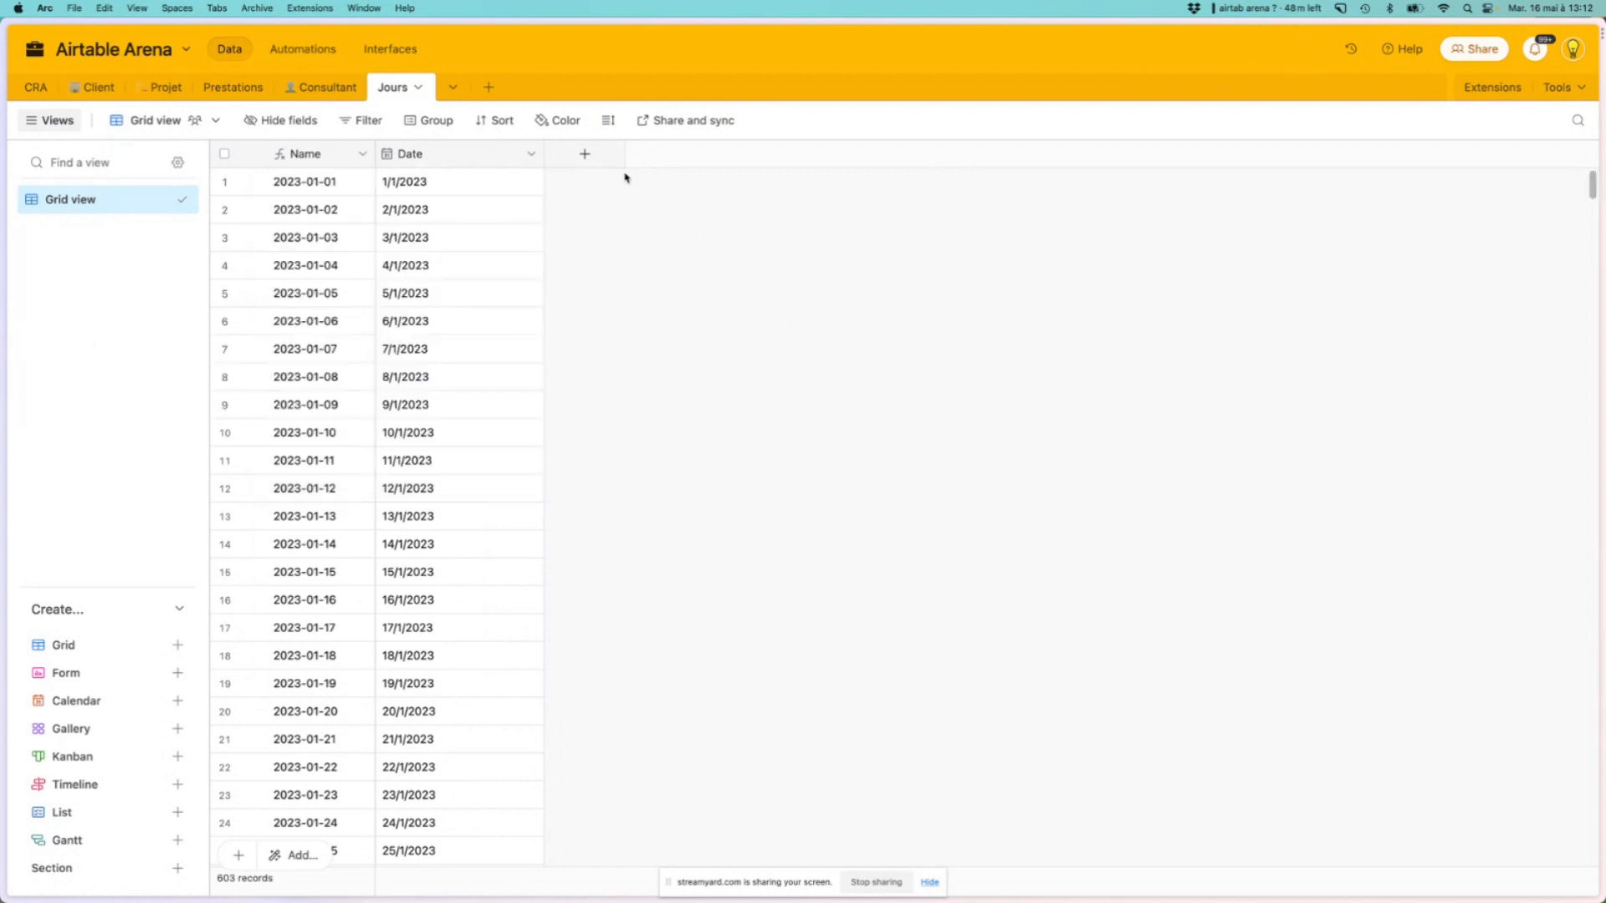
Add a new field named Mois to the Jours table with the Formula type
left_click(585, 155)
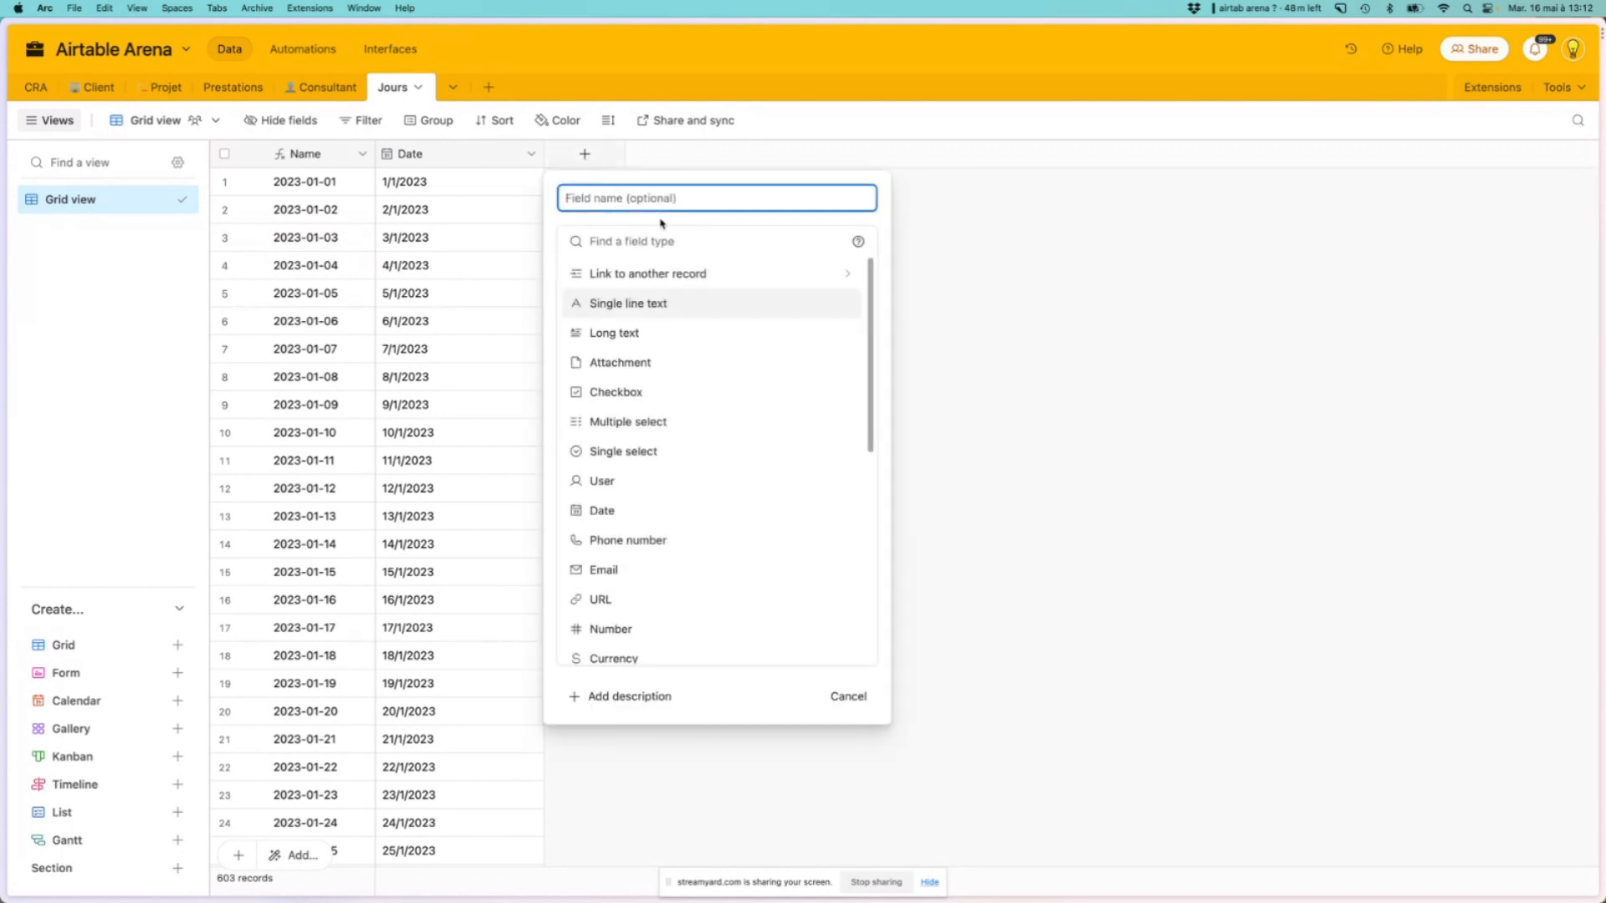
type("fo")
key("BackSpace")
key("BackSpace")
key("BackSpace")
type("Ma")
key("XF86AudioRaiseVolume")
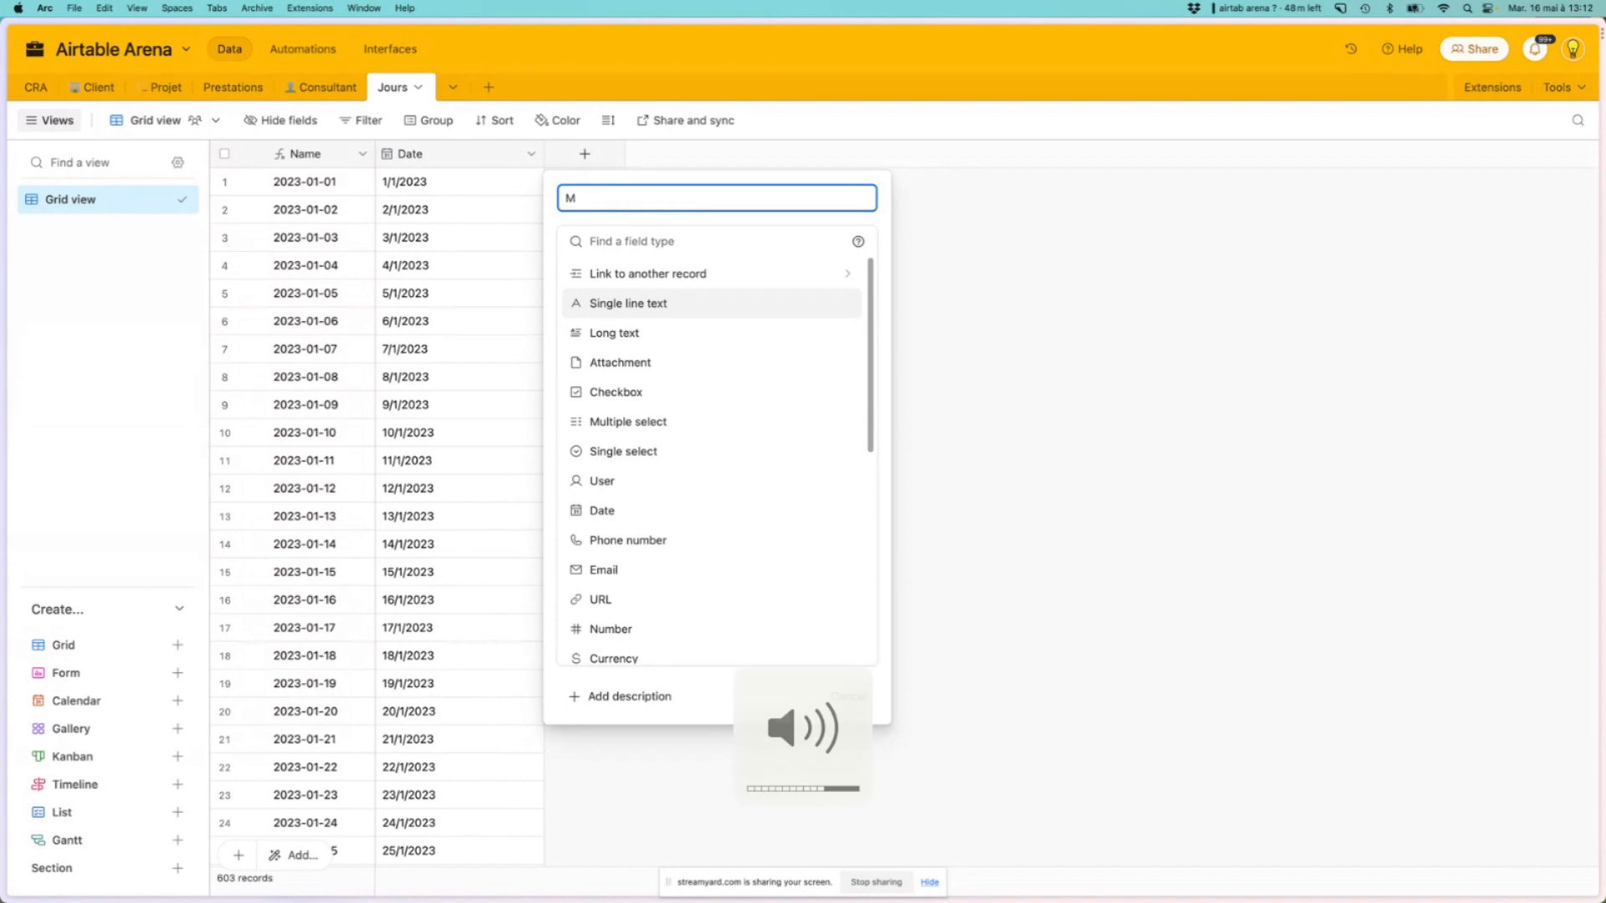
type("ois")
left_click(651, 258)
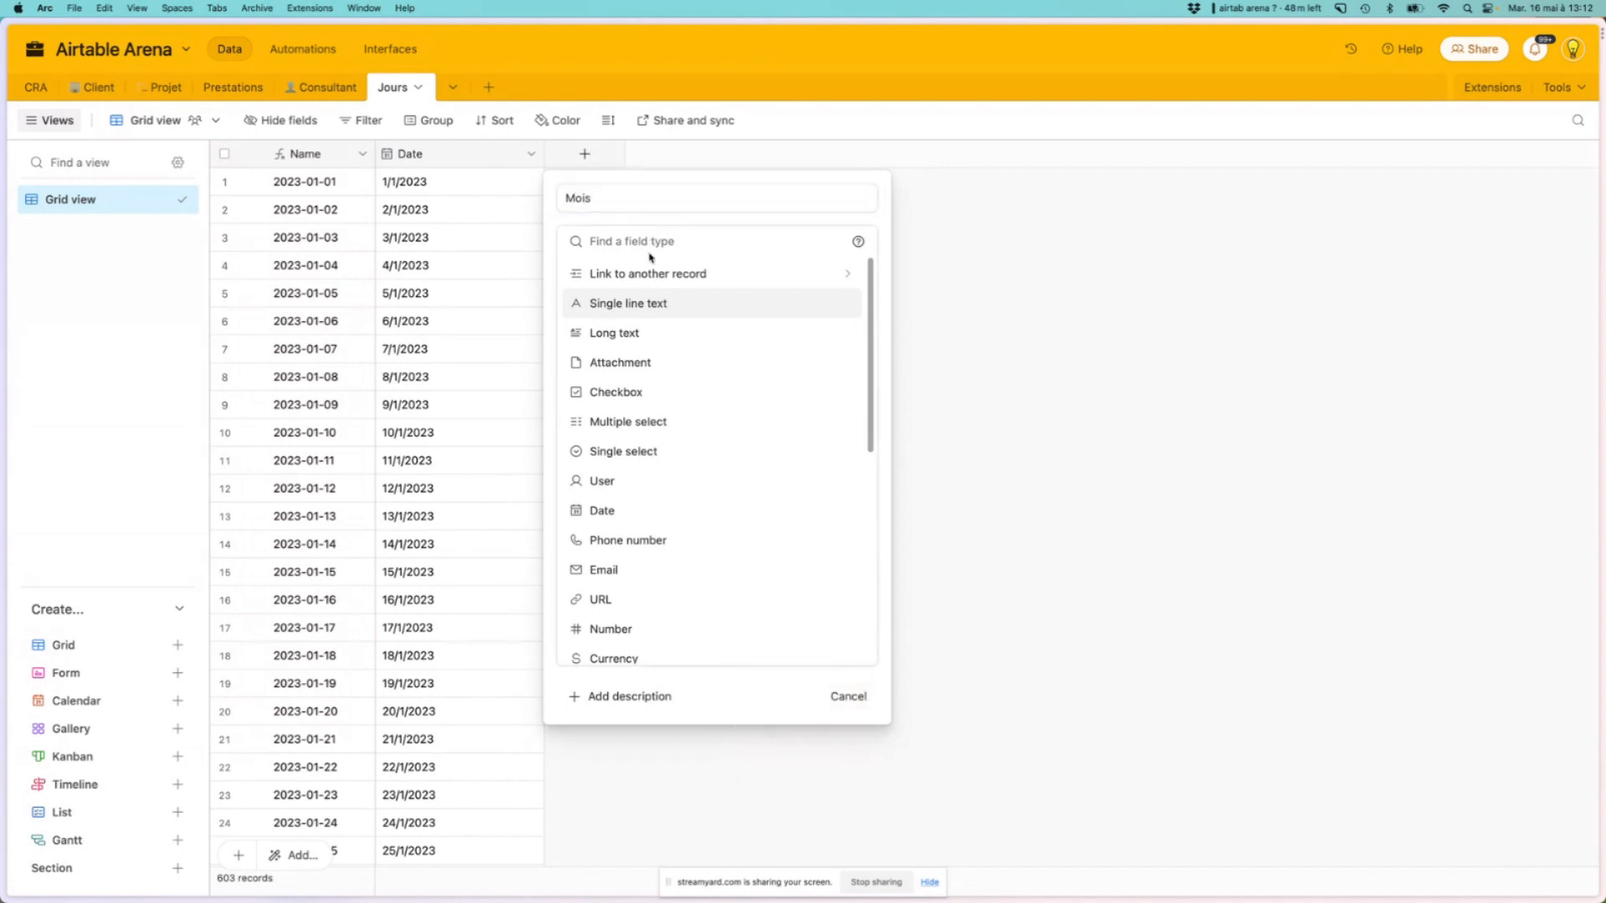
type("fo")
key("Return")
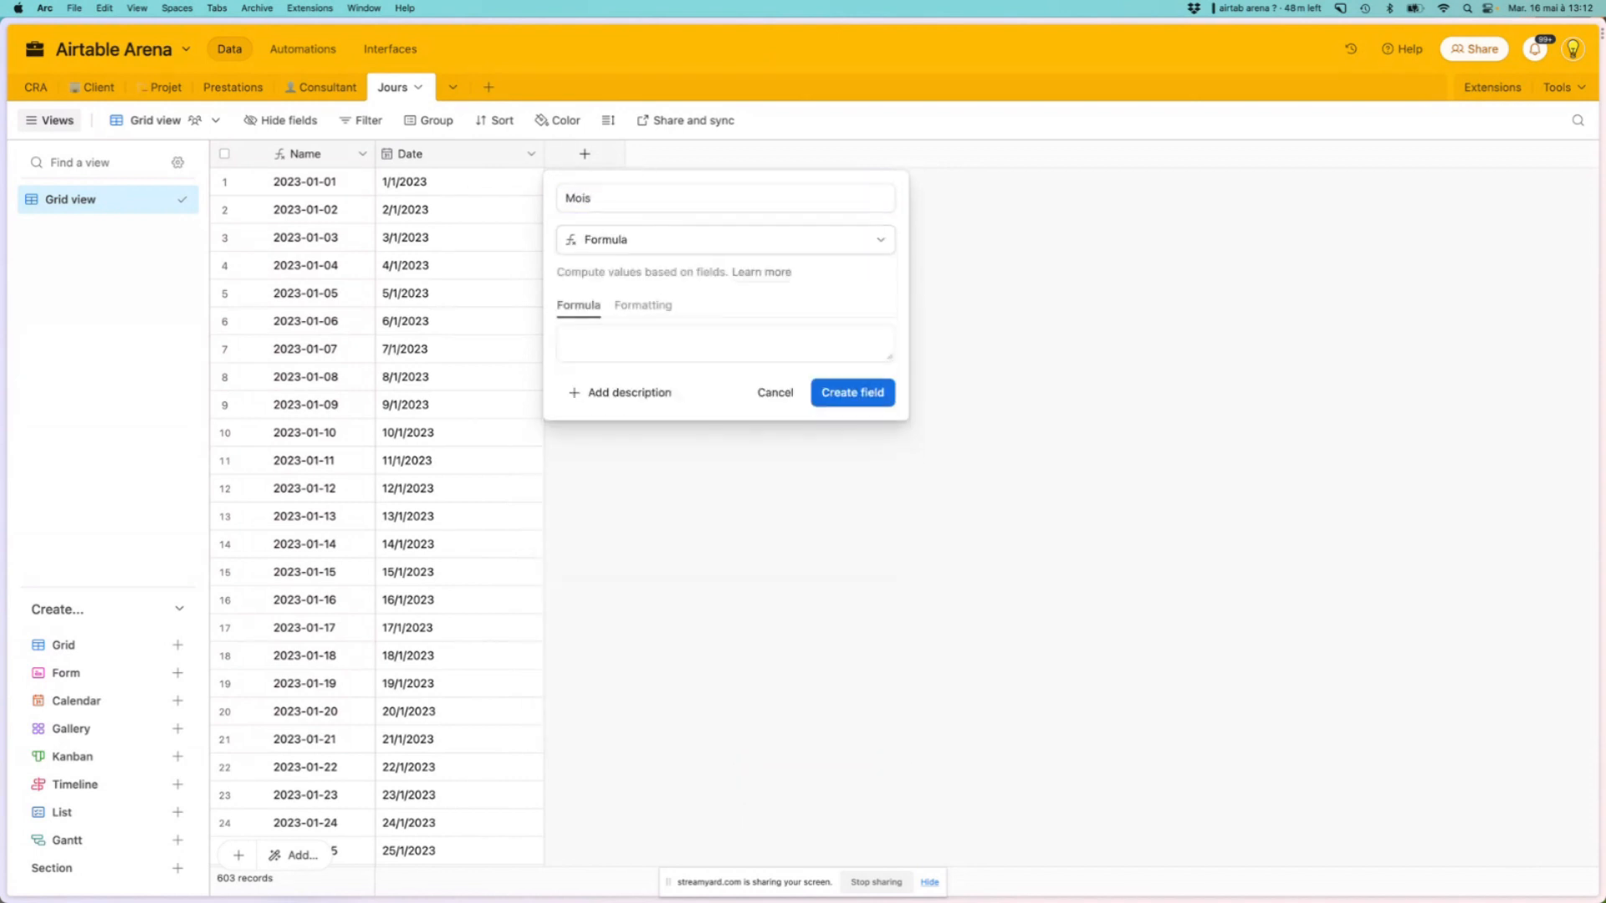
Enter DATETIME_FORMAT(Date,"YYYY-MM") as the Mois formula, create the field and narrow its column slightly
left_click(651, 336)
type("d")
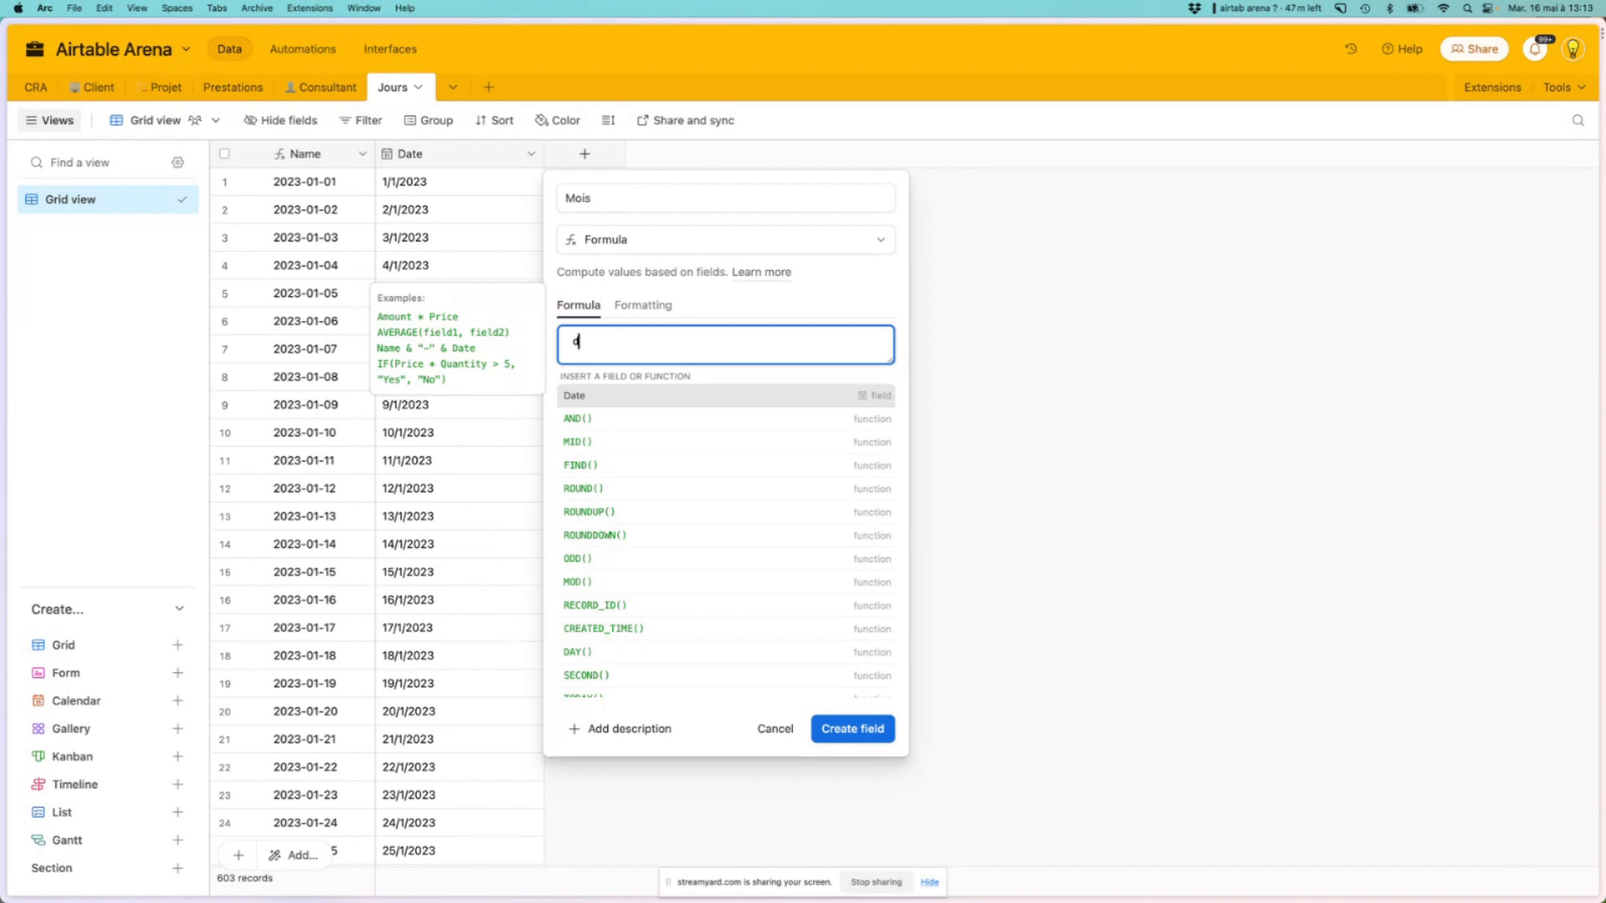
key("BackSpace")
type("fo")
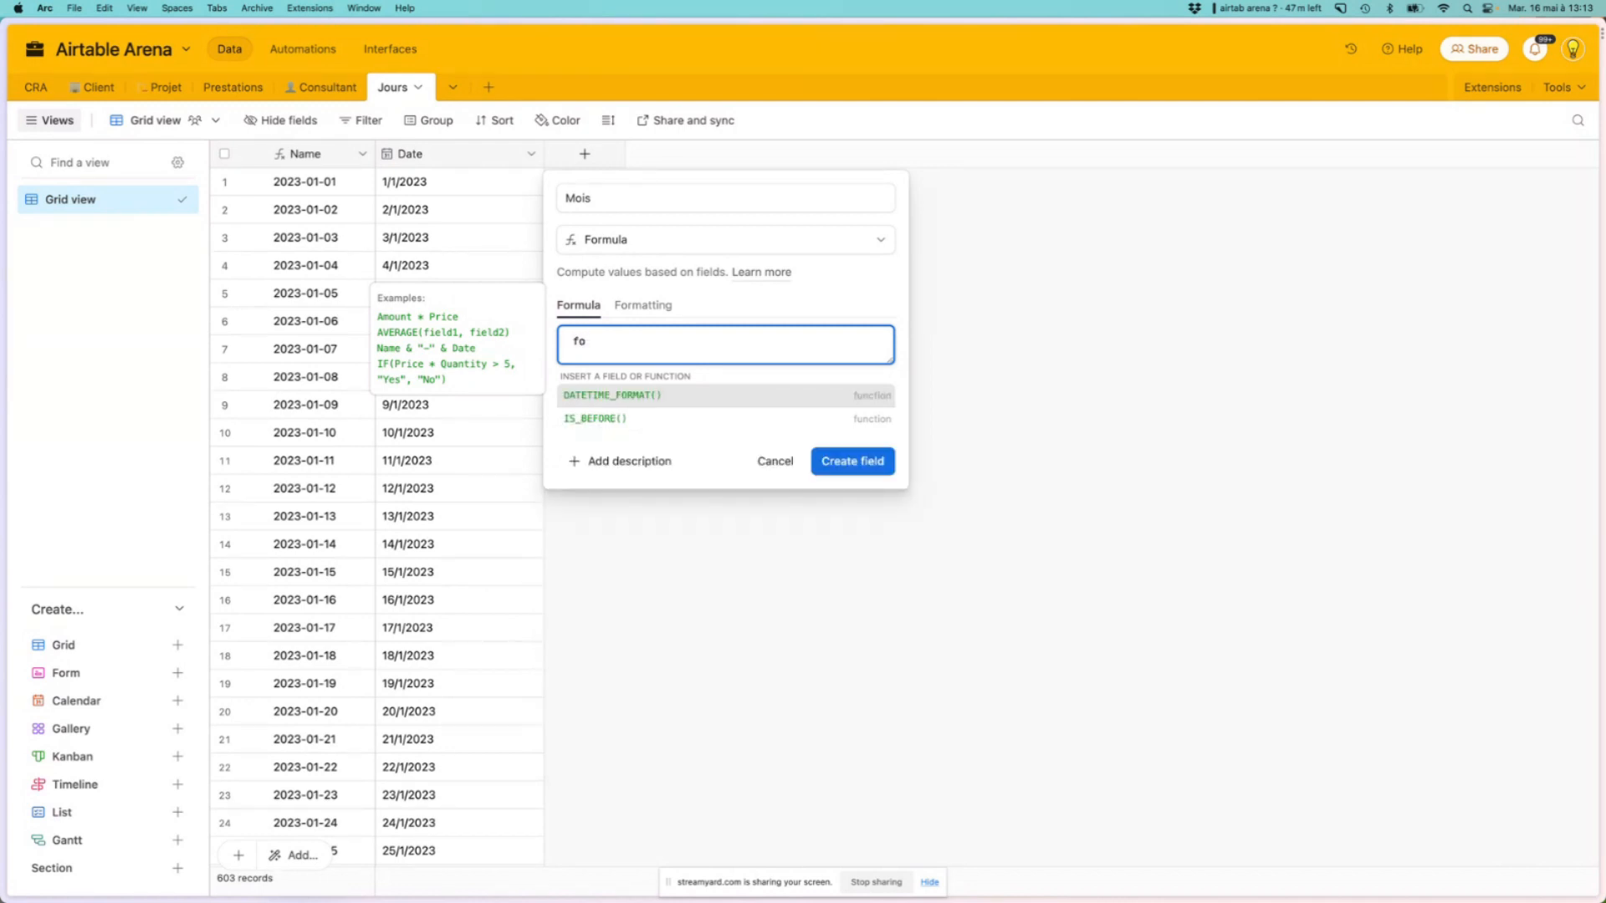
key("Return")
type("Date")
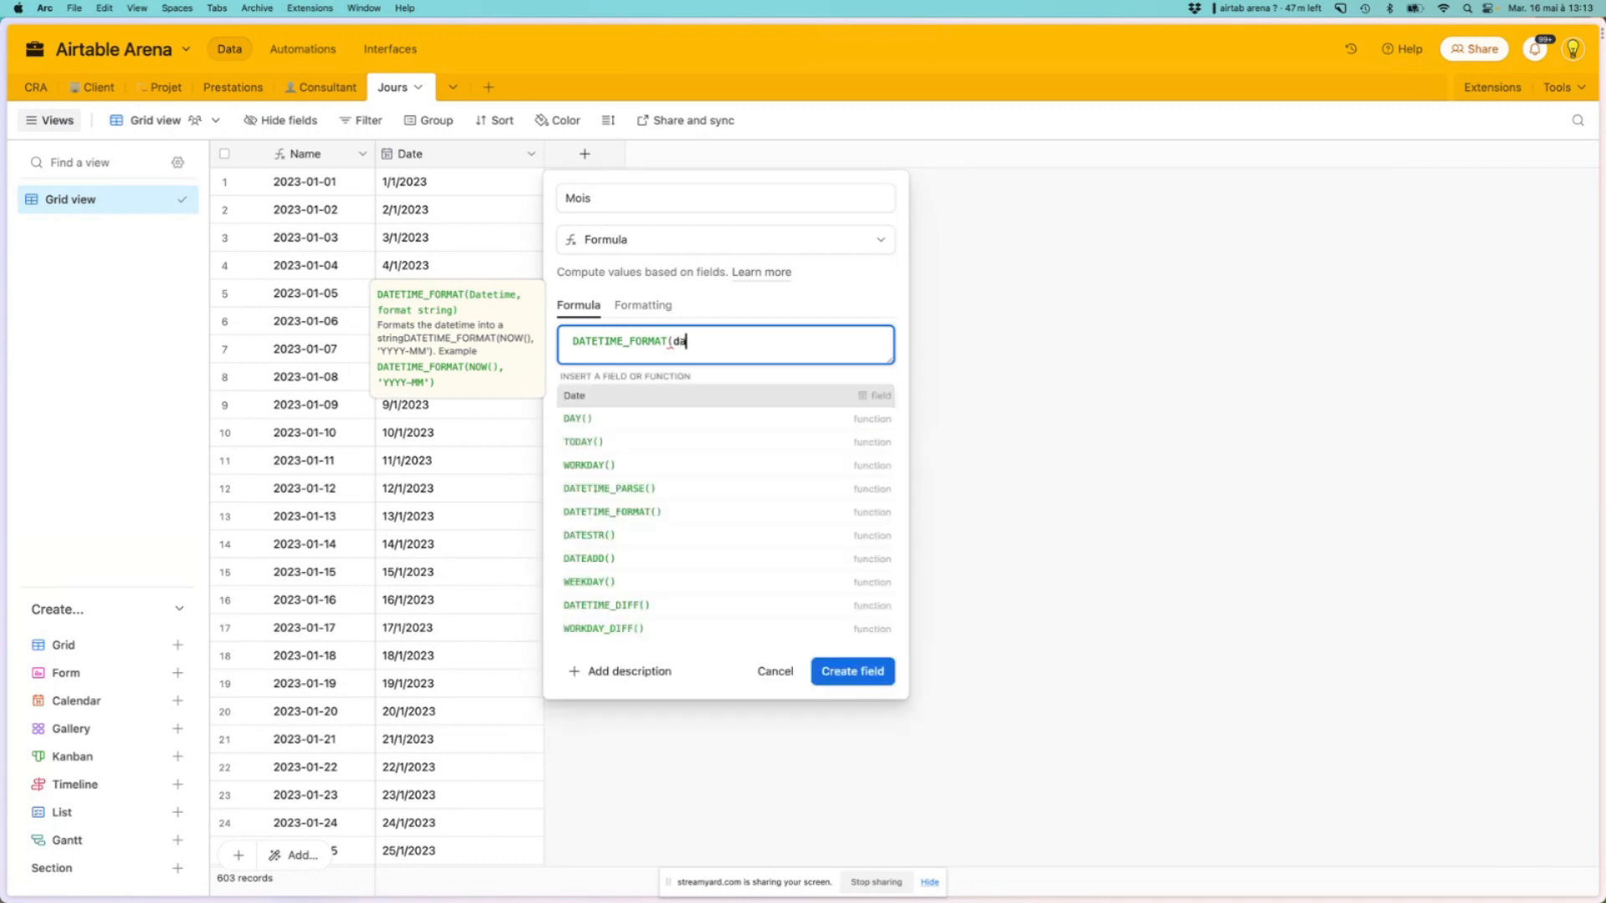
type(",\"")
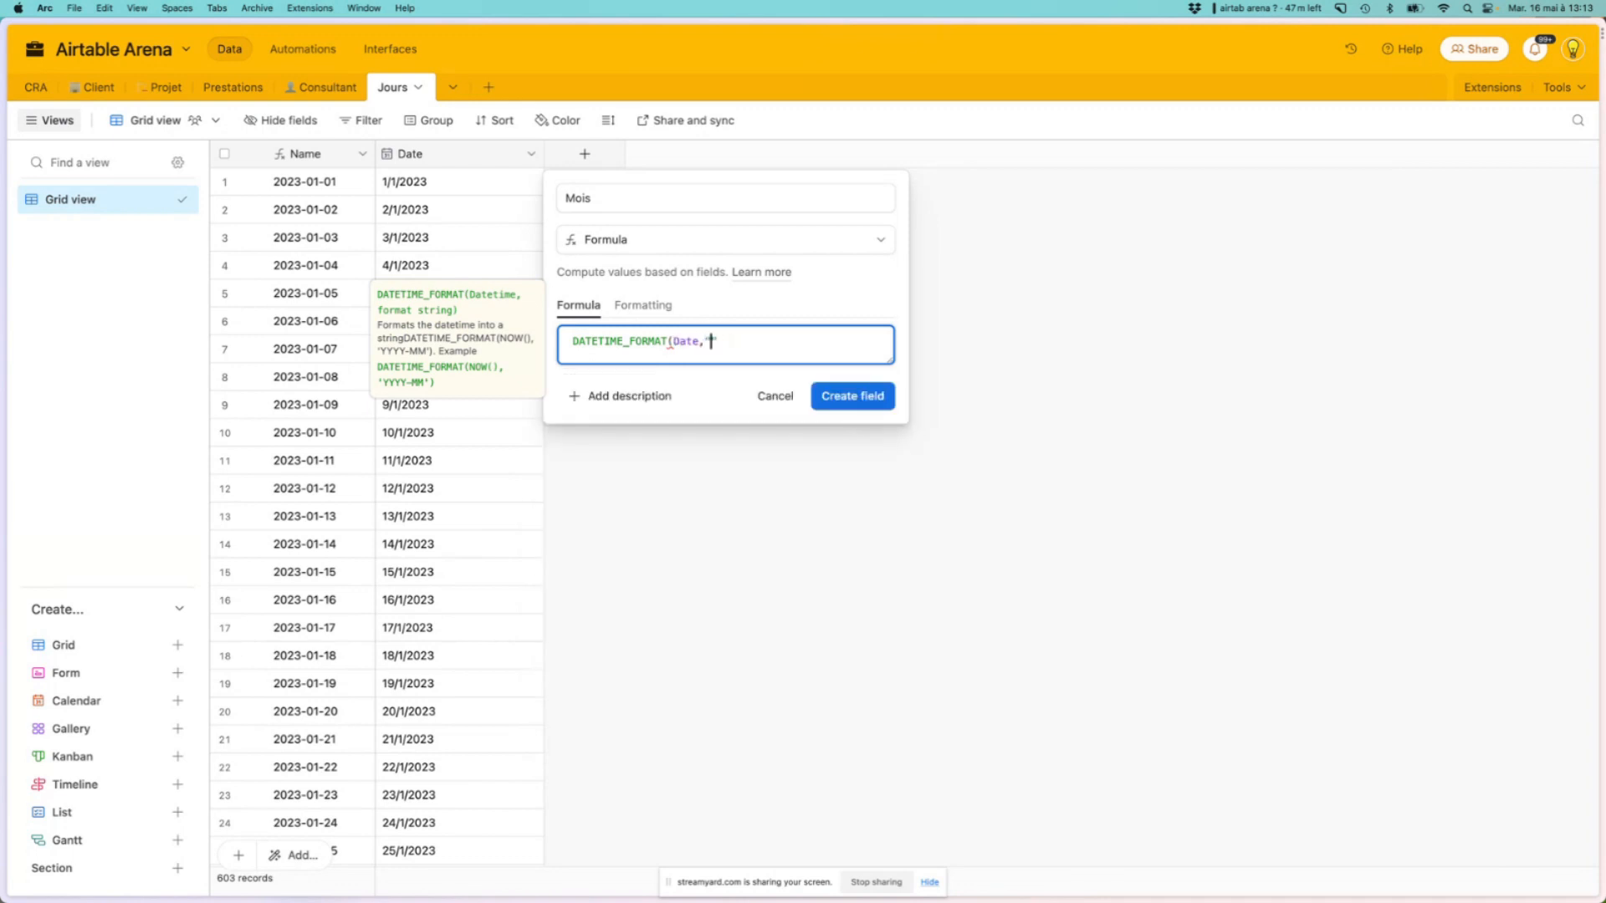
type("YYYY-MM\")")
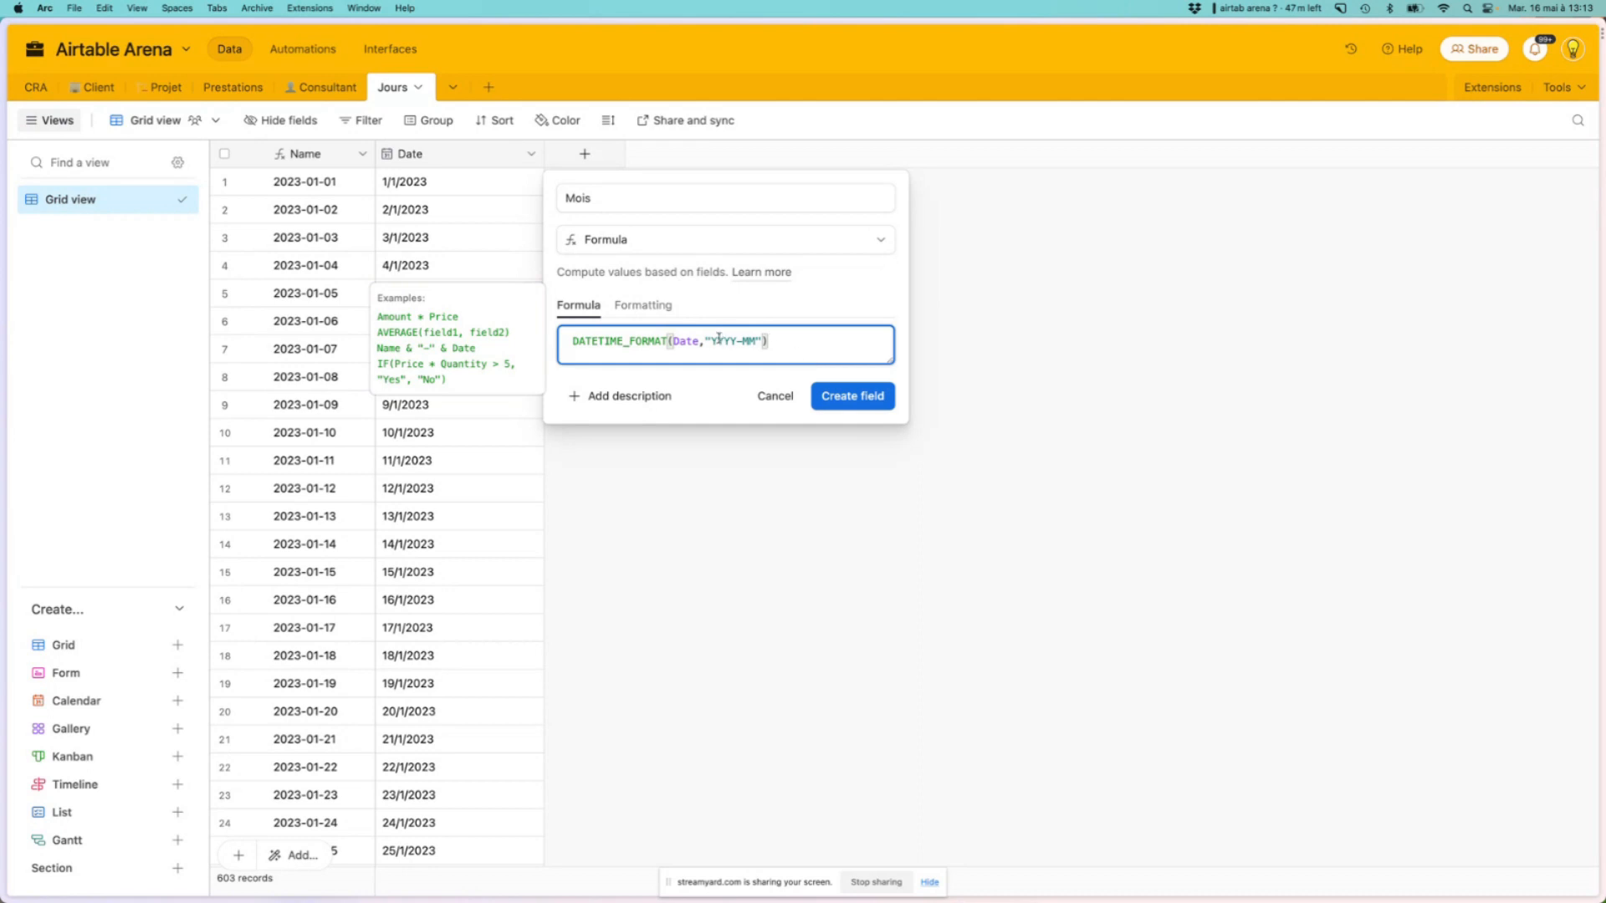
left_click(844, 399)
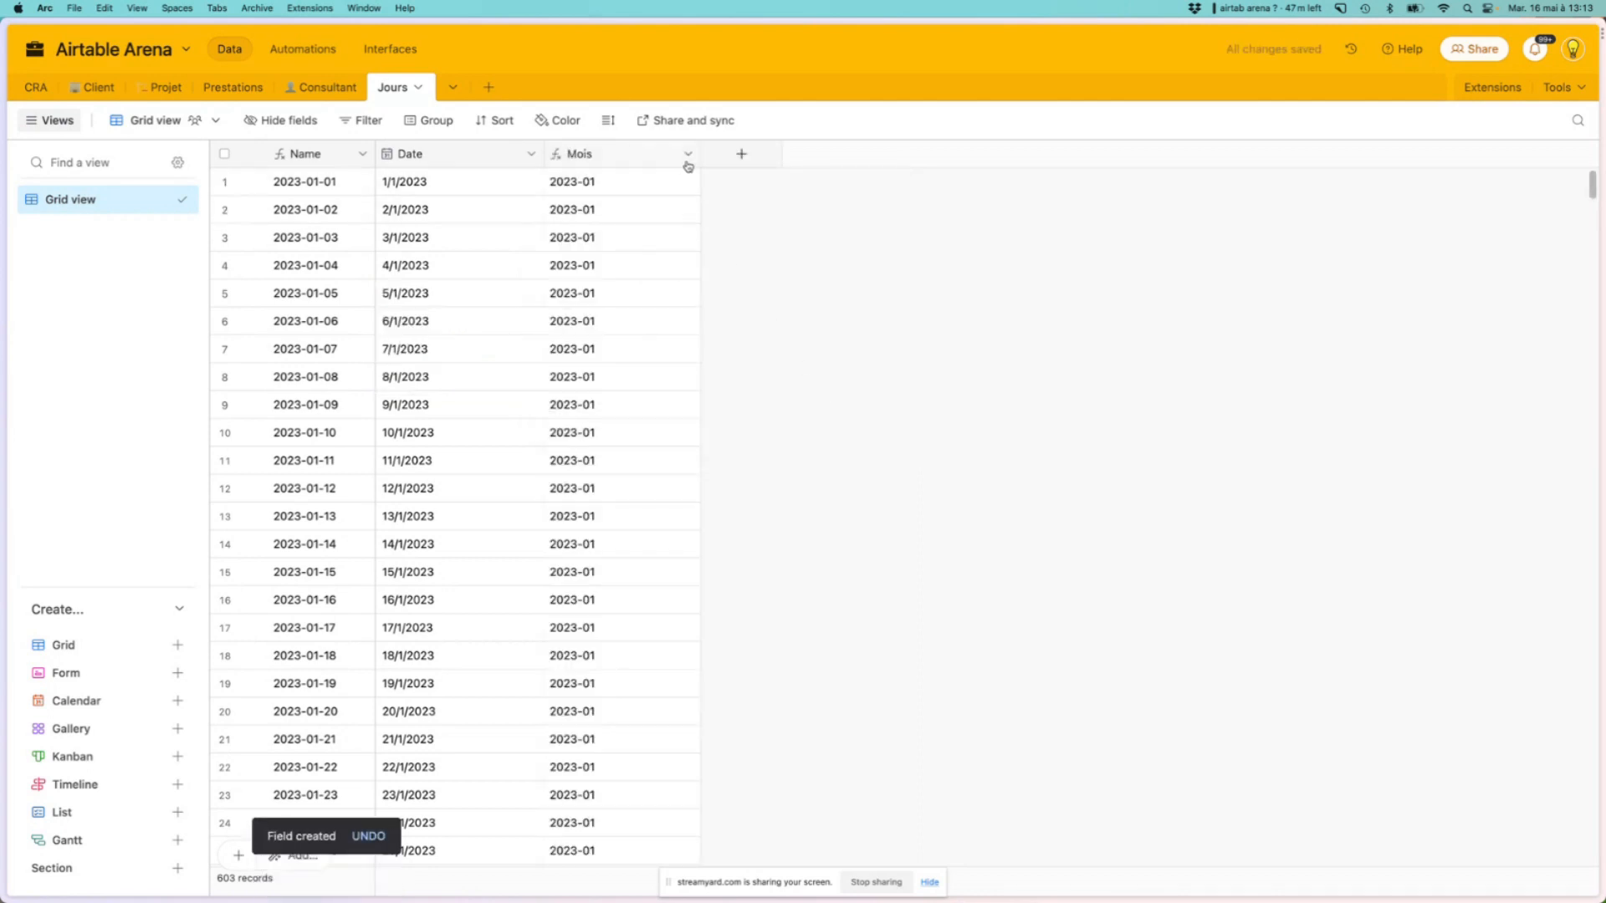
left_click_drag(700, 153, 666, 153)
Add another field to the Jours table after Mois and choose Formula as its type
left_click(695, 159)
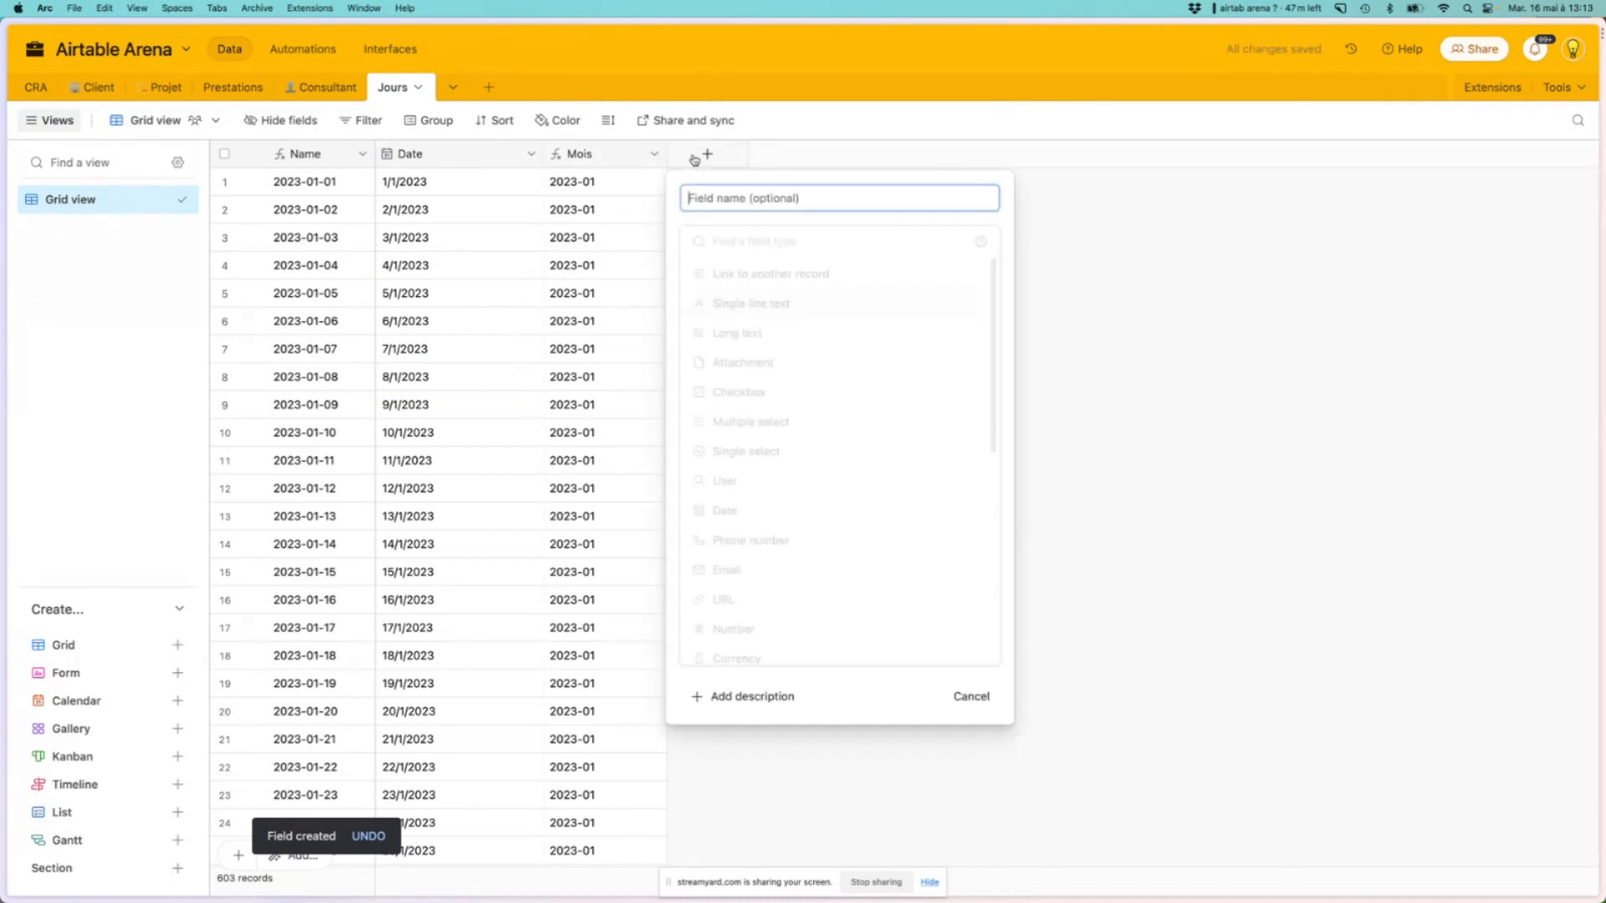
left_click(747, 237)
type("fod")
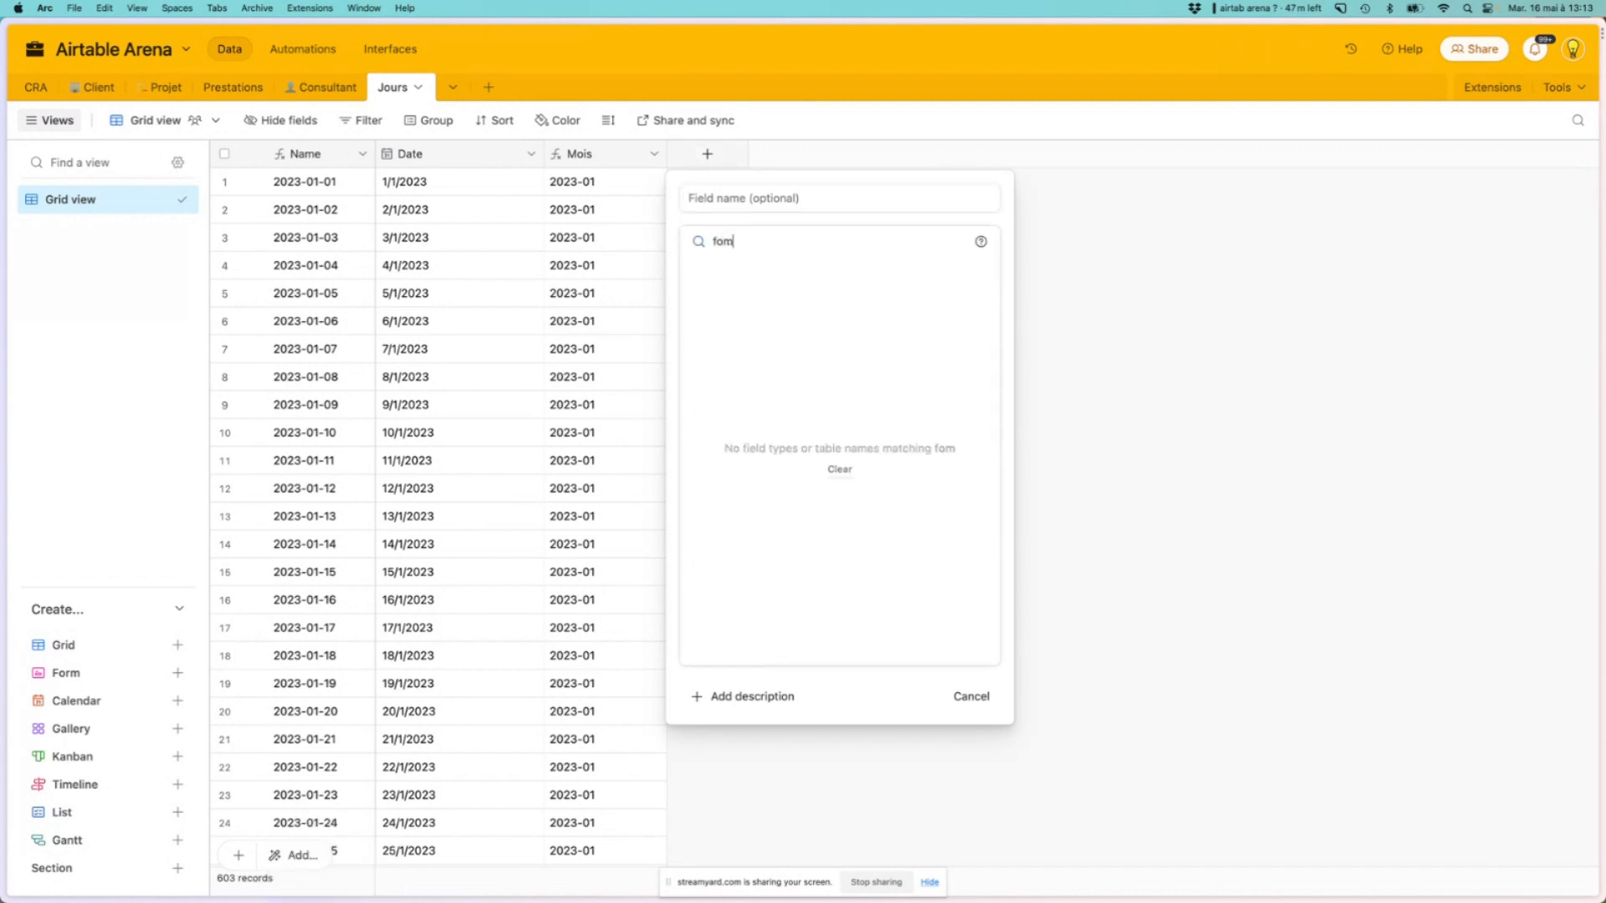
key("BackSpace")
key("Return")
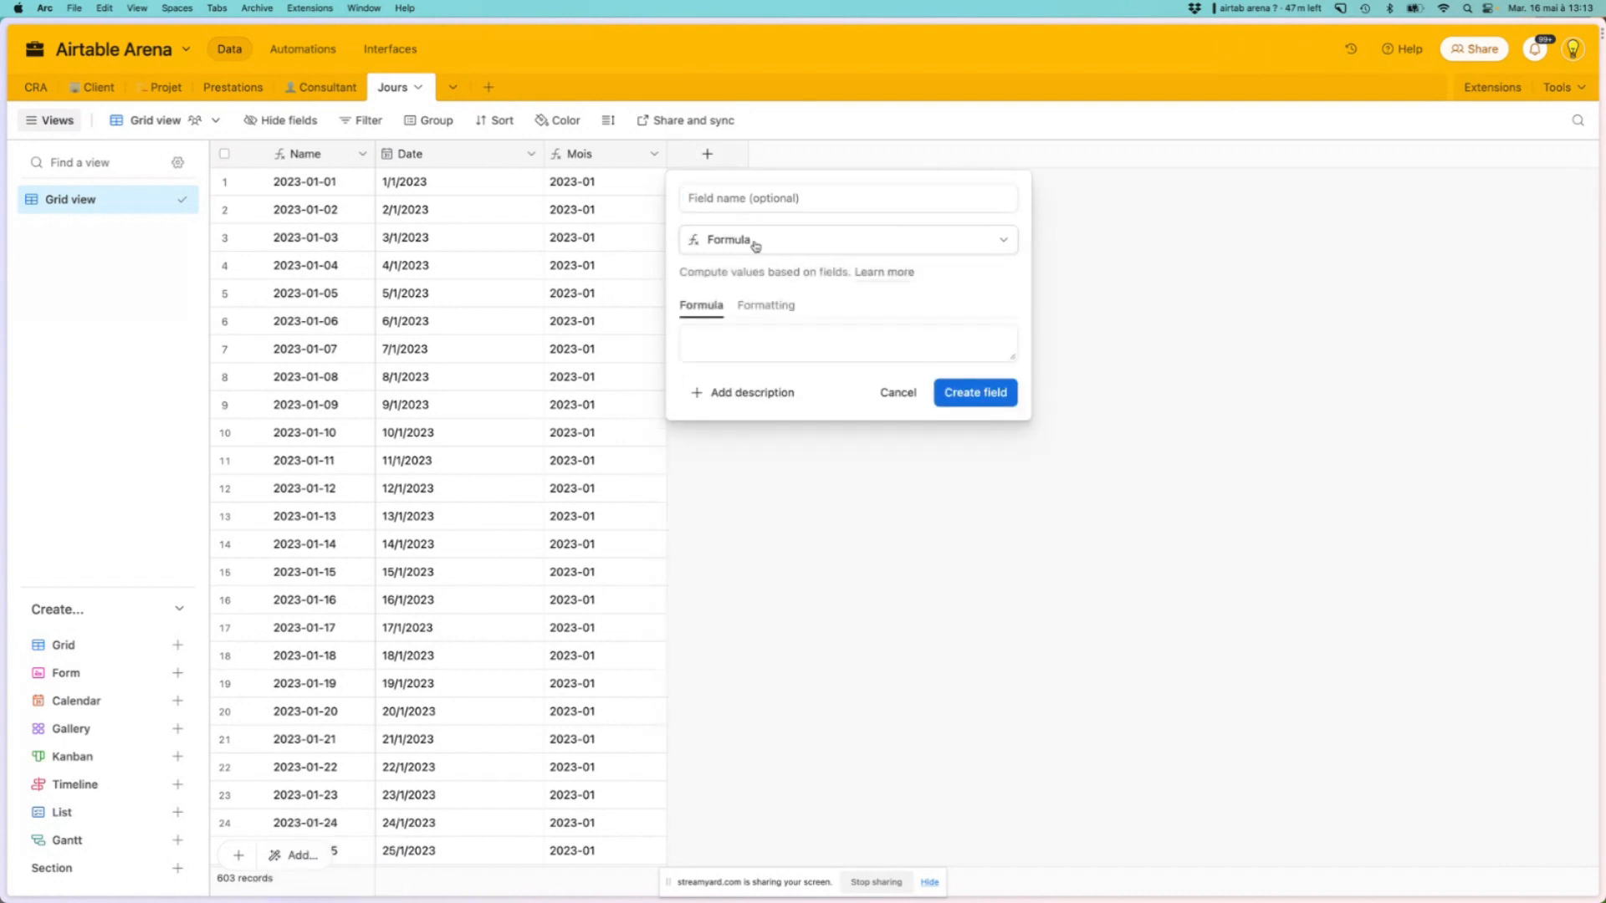
Enter DATETIME_FORMAT(Date,"YYYY") as the new field's formula and create the field without a name
left_click(799, 354)
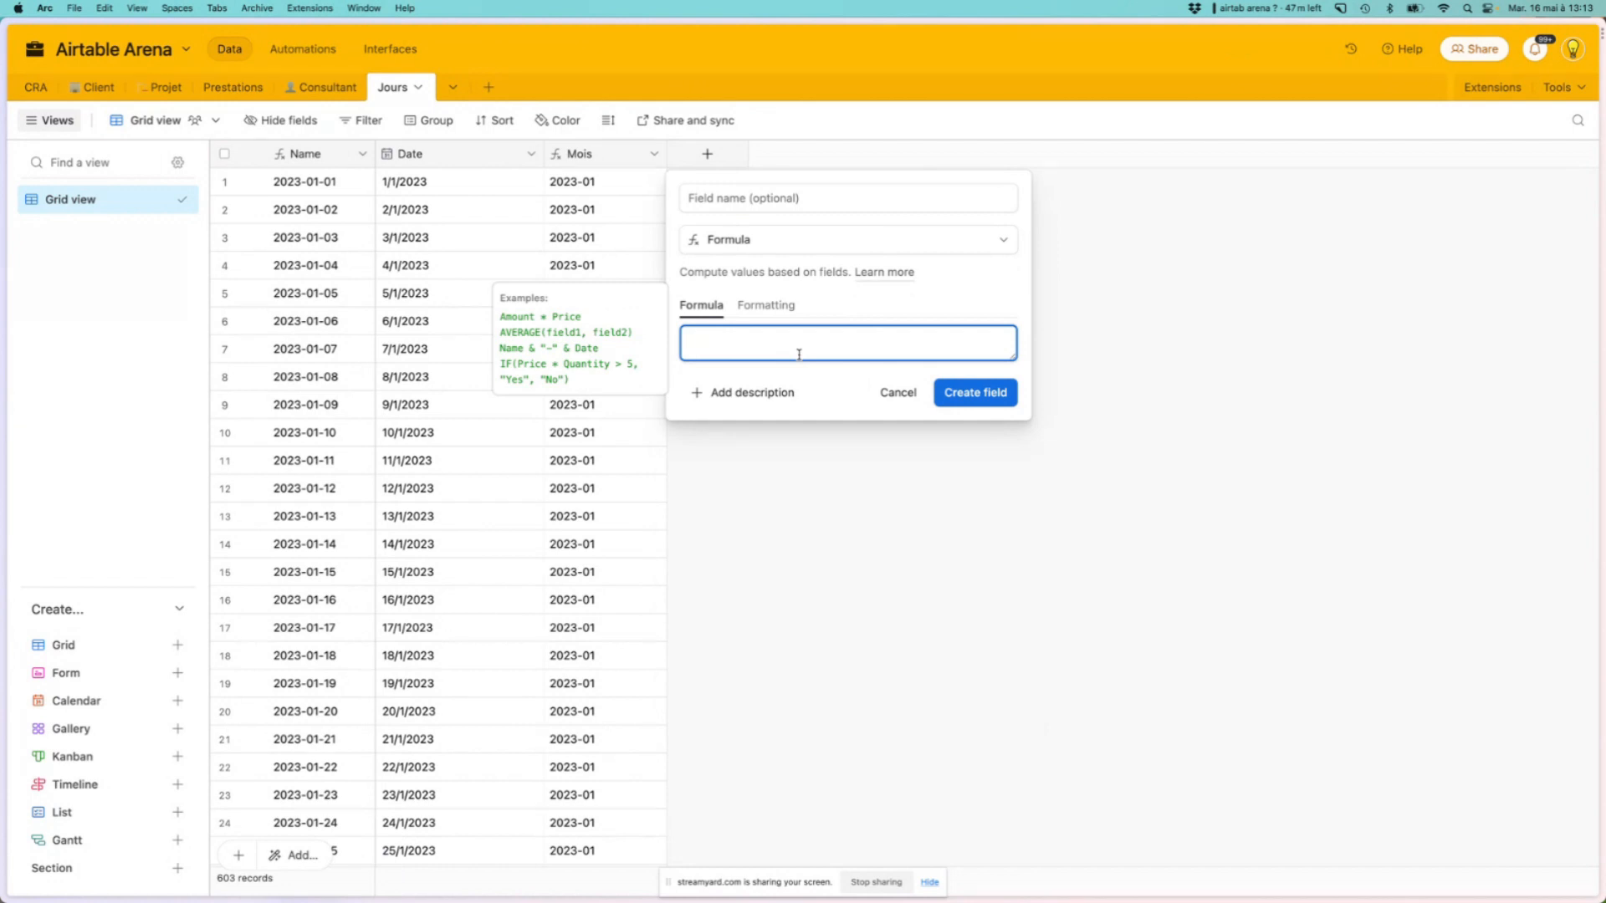
type("fo")
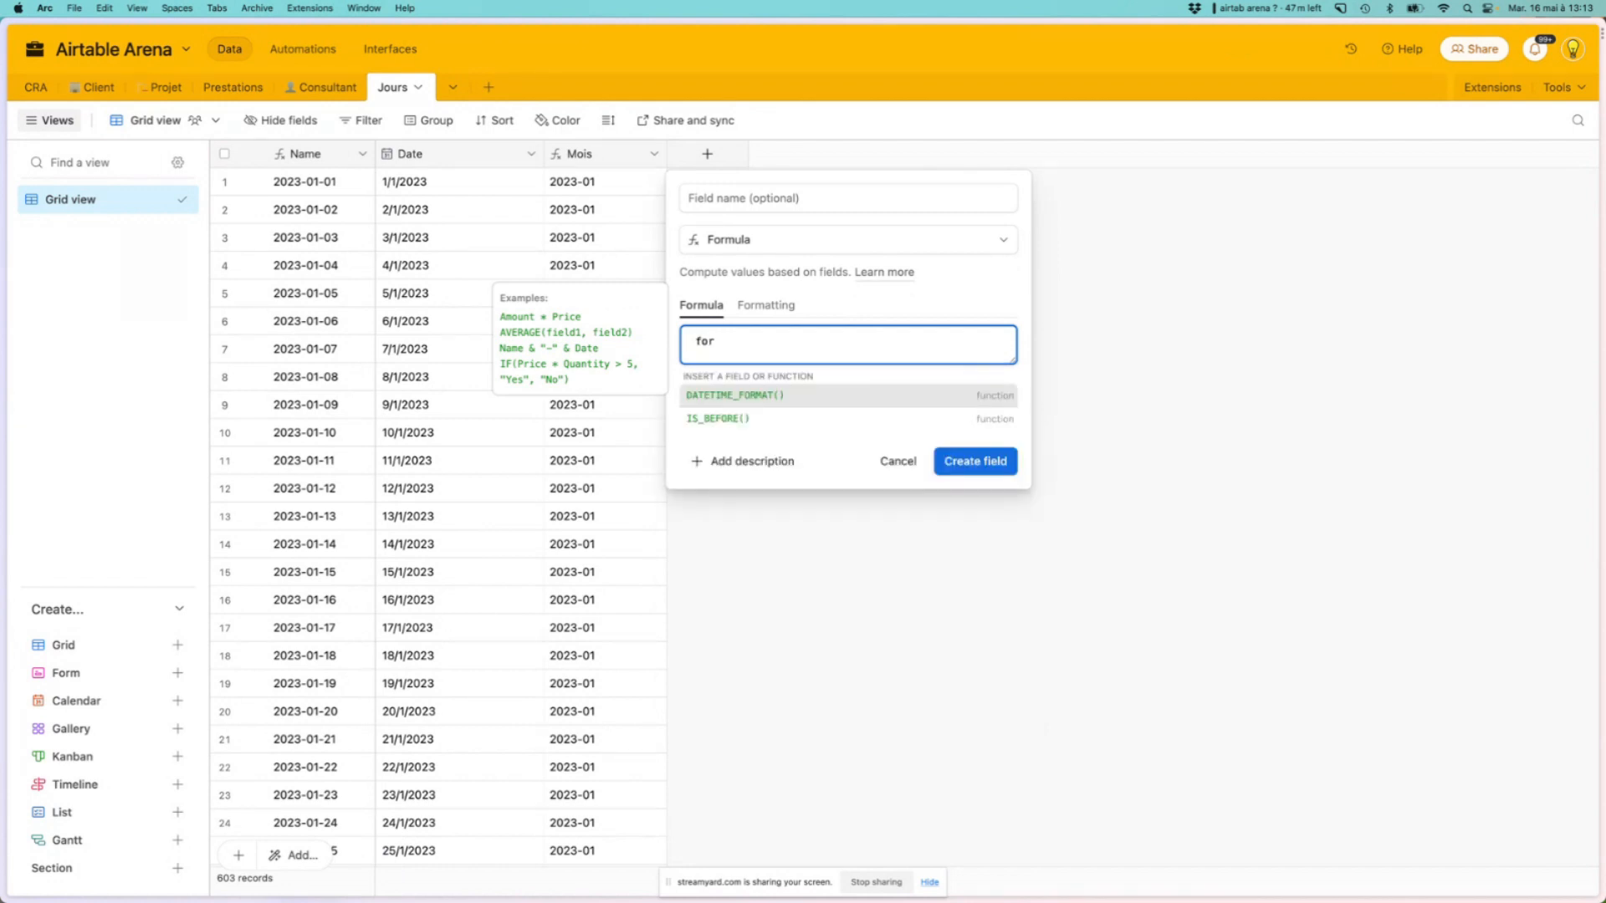
type("r")
key("Return")
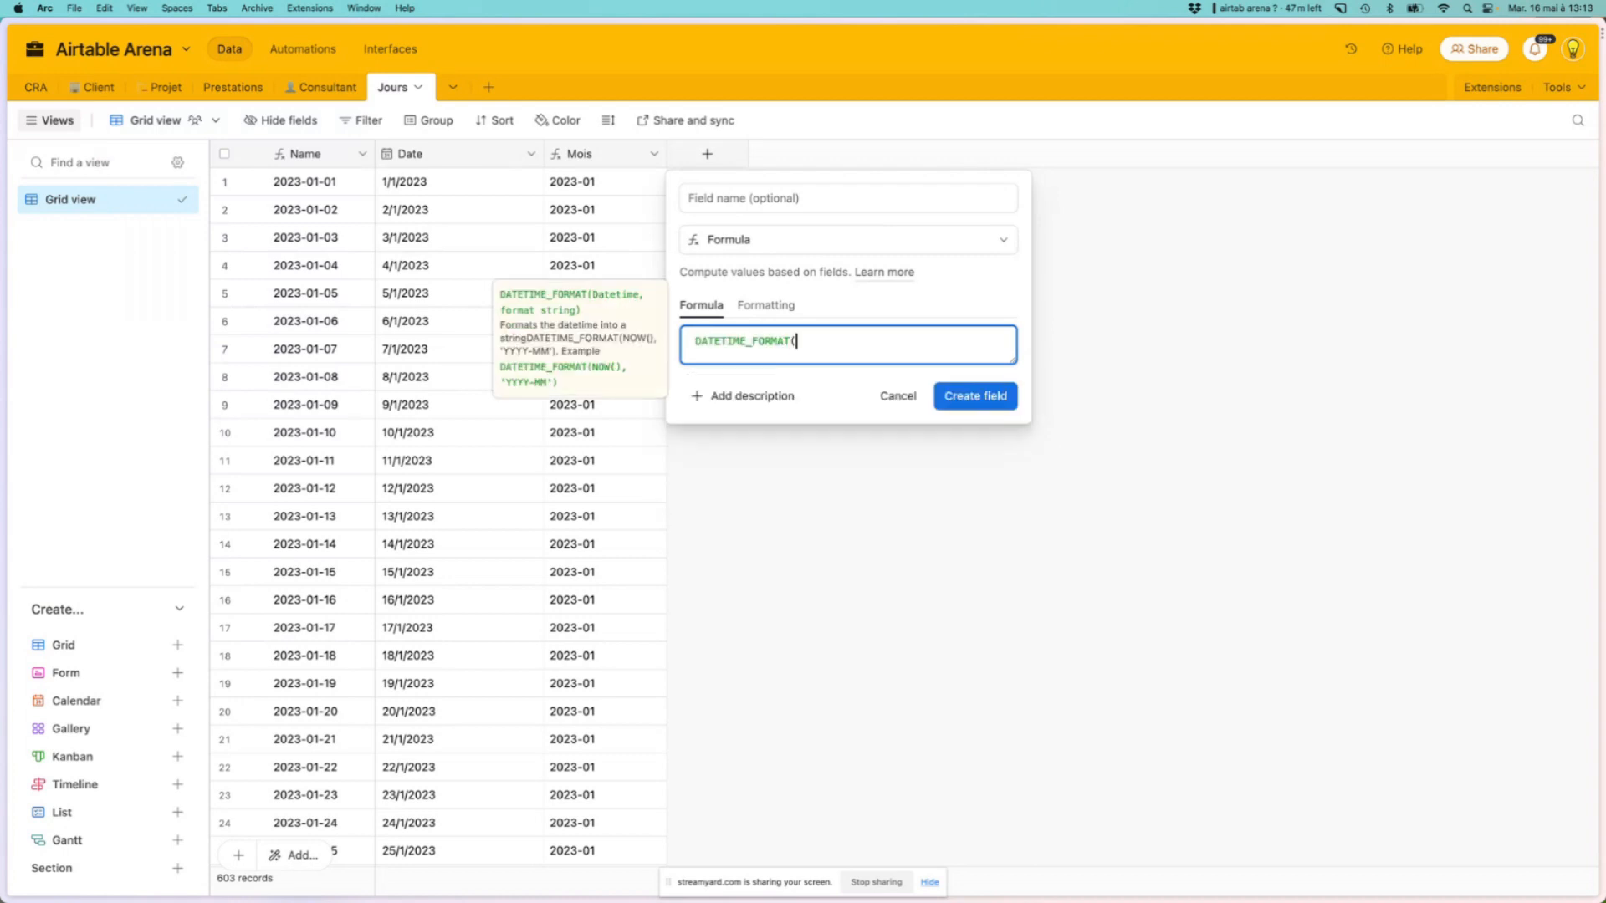
type("Date,\"YYYY")
type(")")
left_click(966, 398)
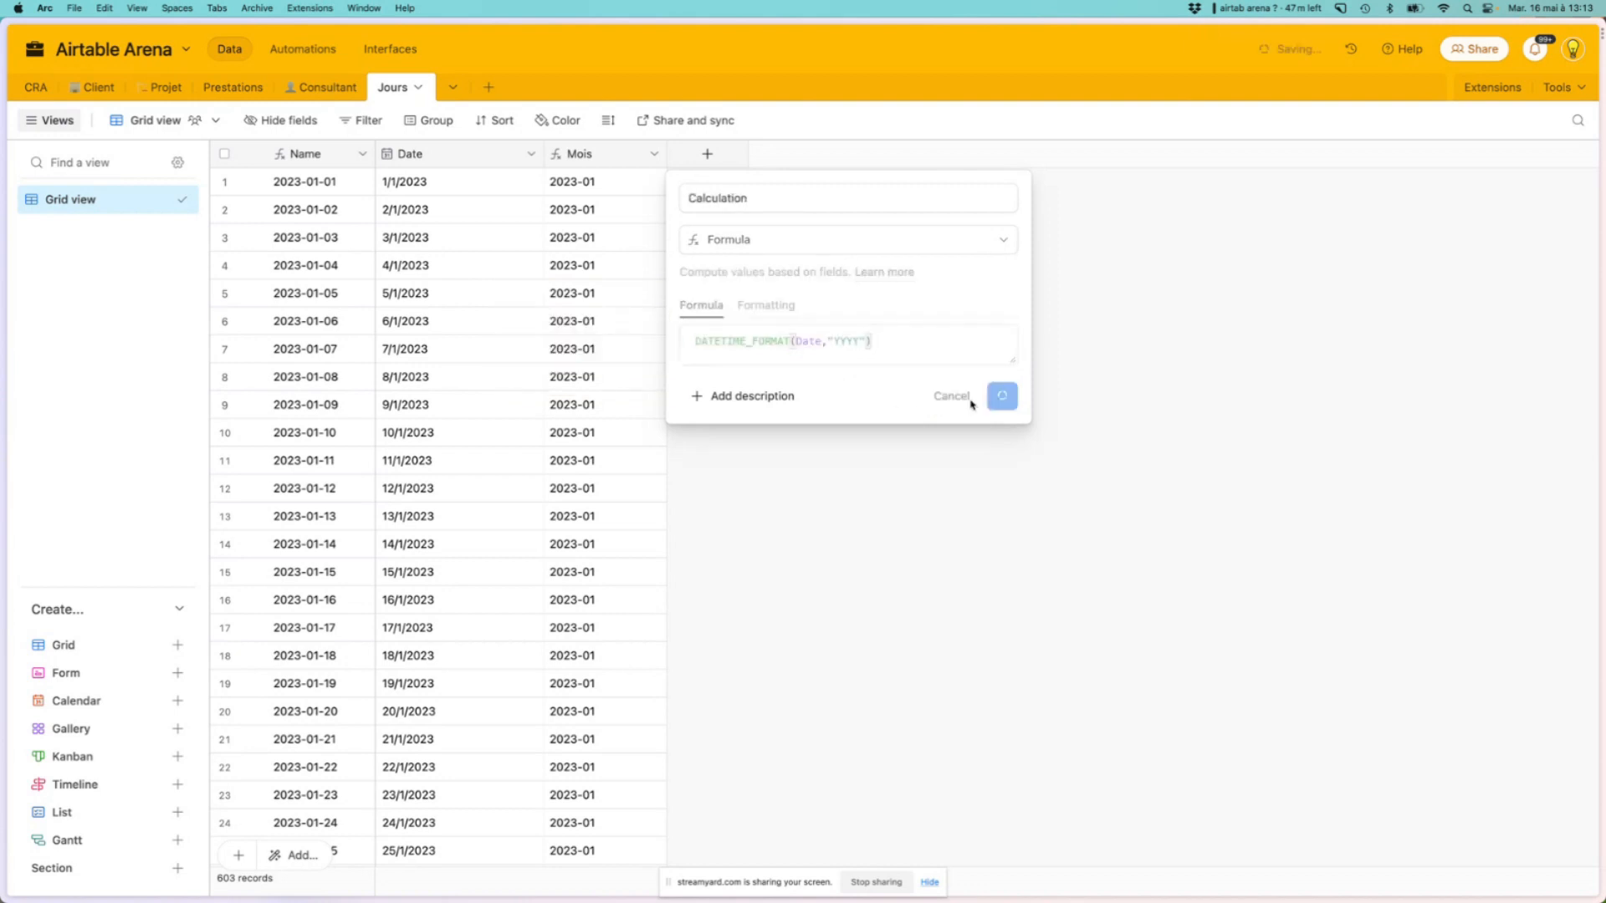
Rename the Calculation field as Année
left_click(810, 154)
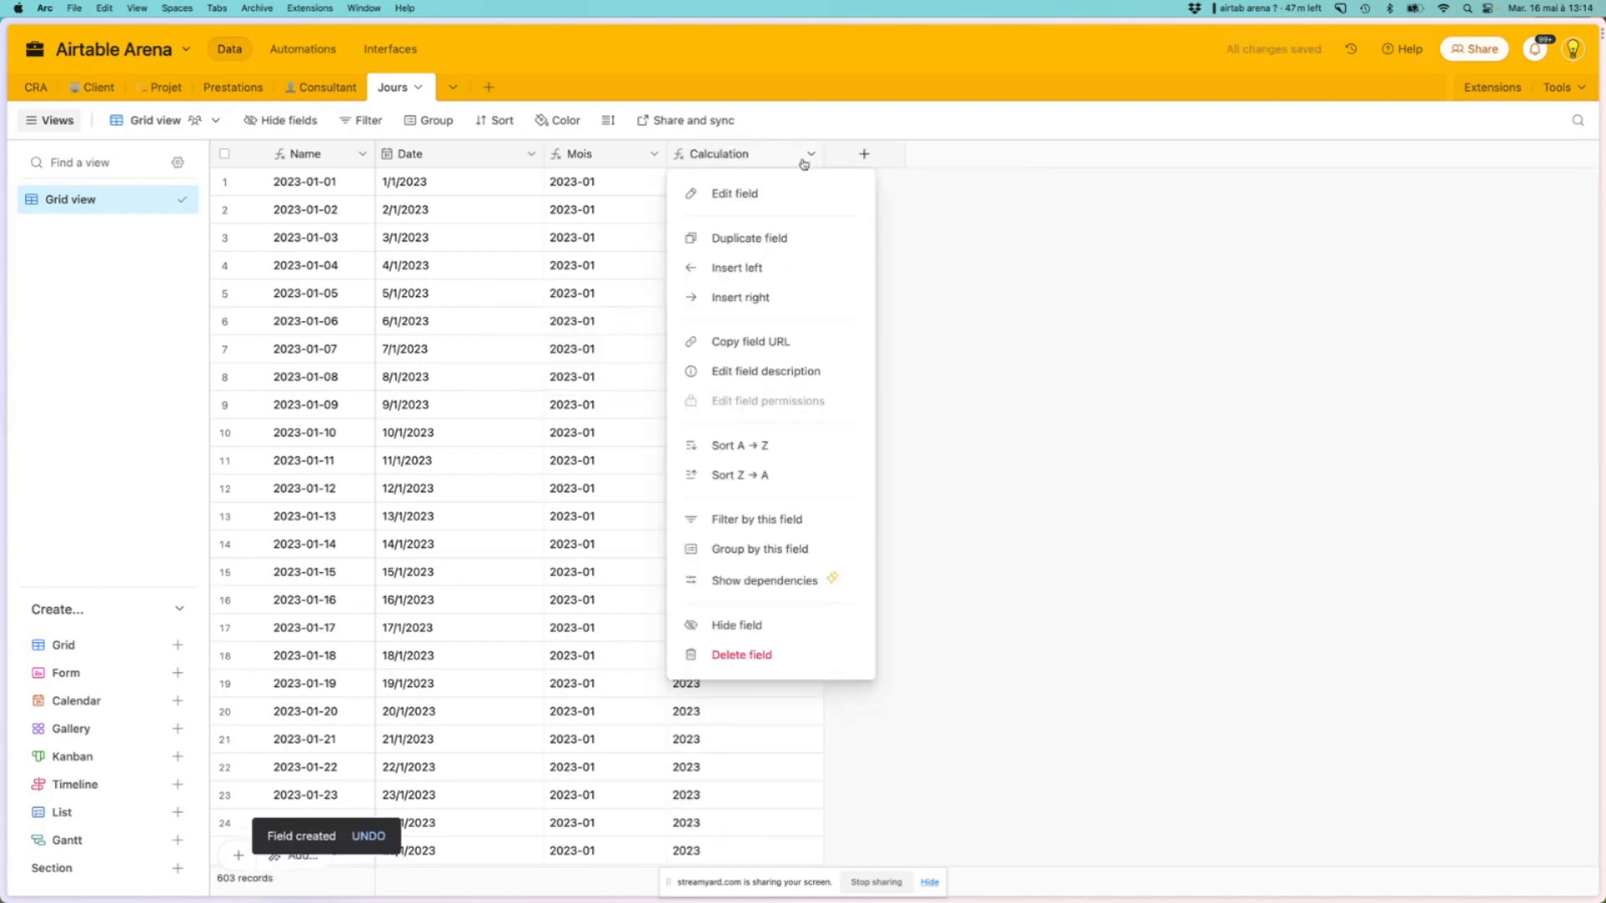
left_click(720, 195)
double_click(718, 200)
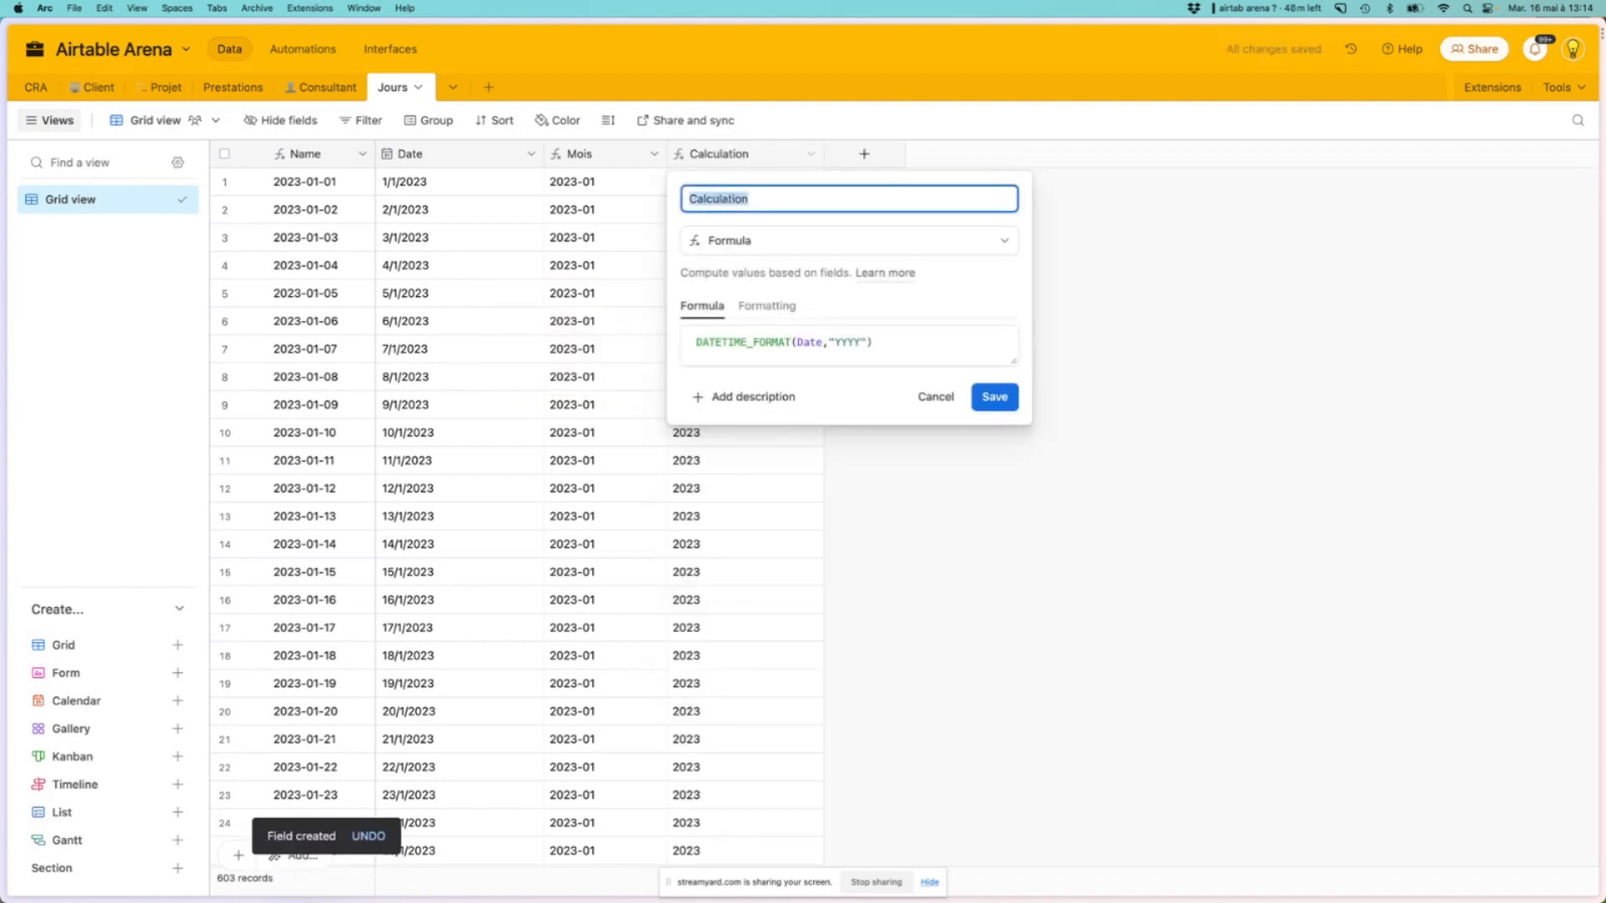
type("Année")
key("Return")
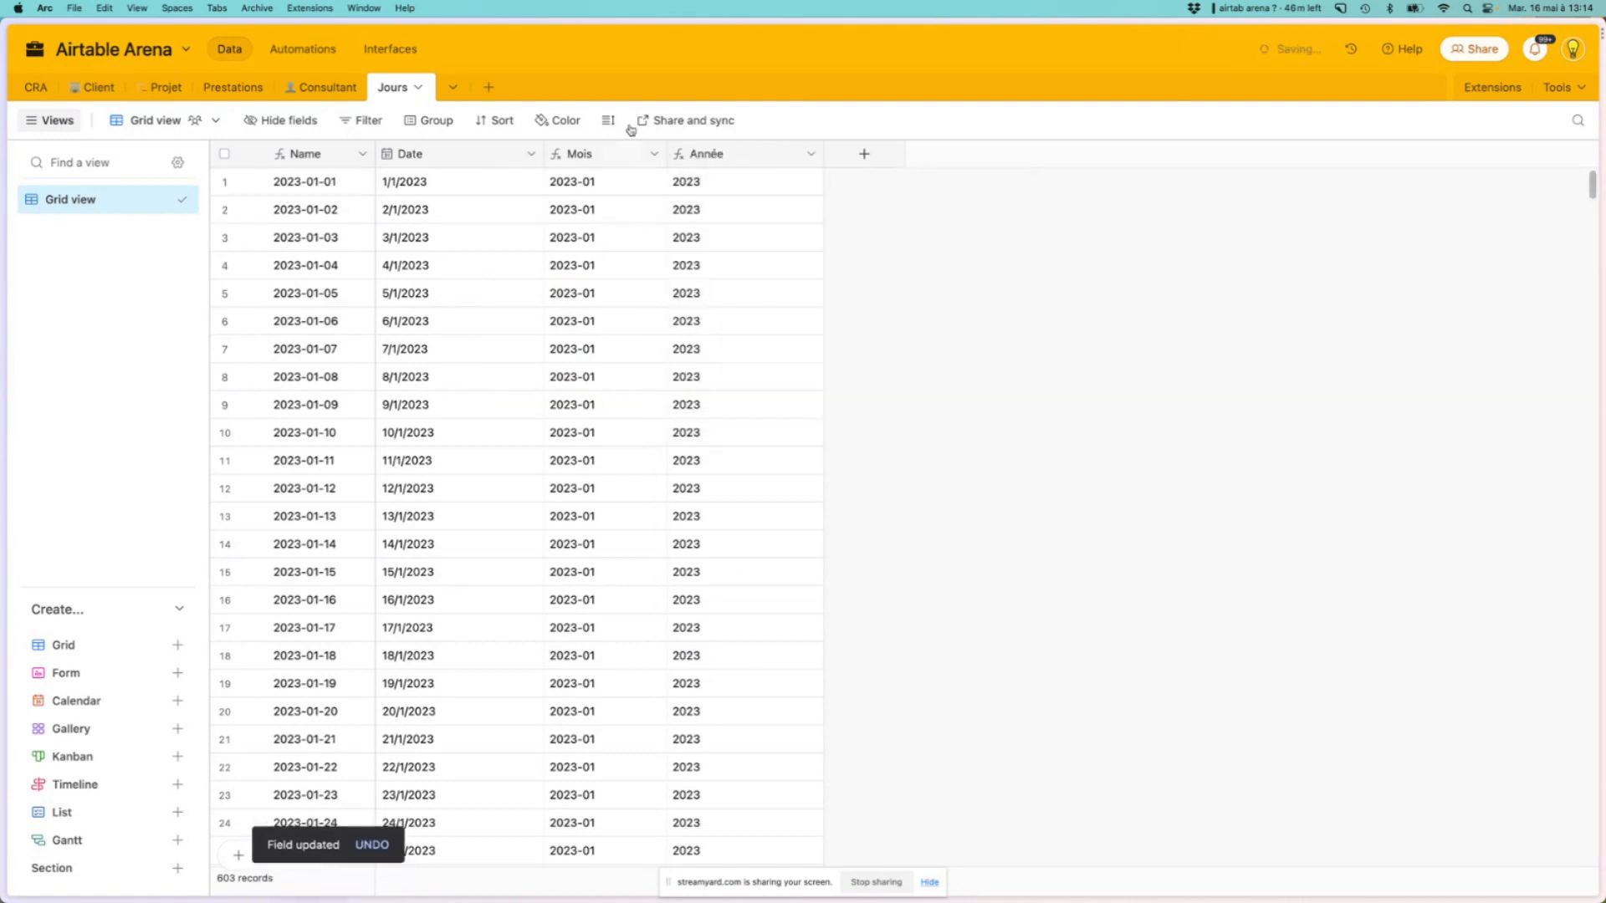
Duplicate the Mois field and change the copy's name to Mois_link
left_click(653, 154)
left_click(669, 236)
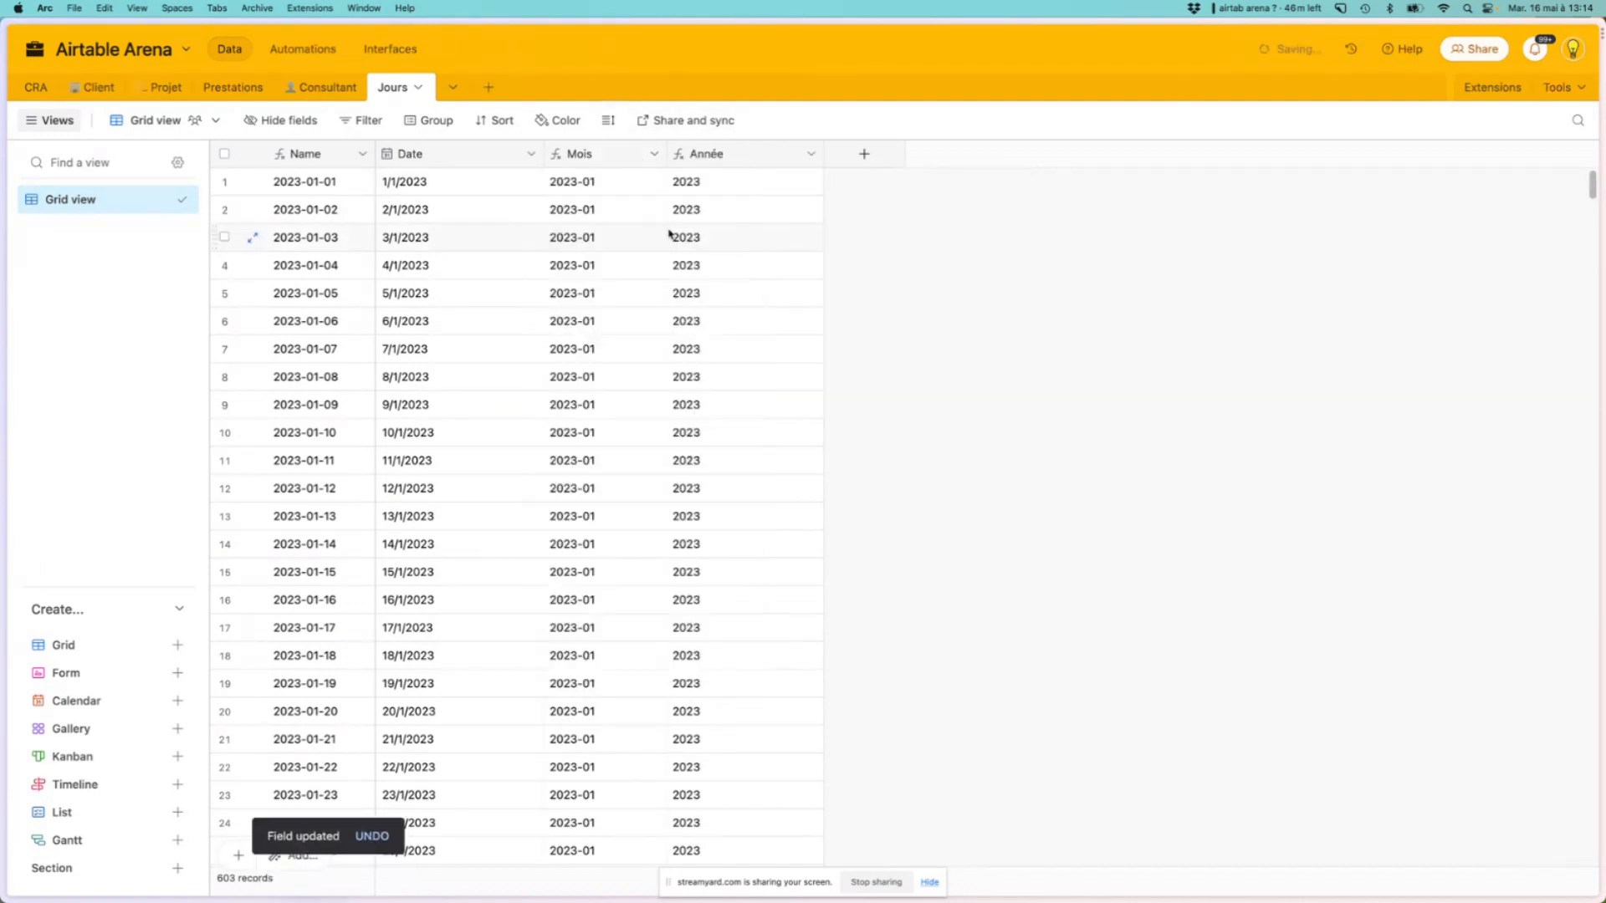
left_click(776, 154)
left_click(719, 192)
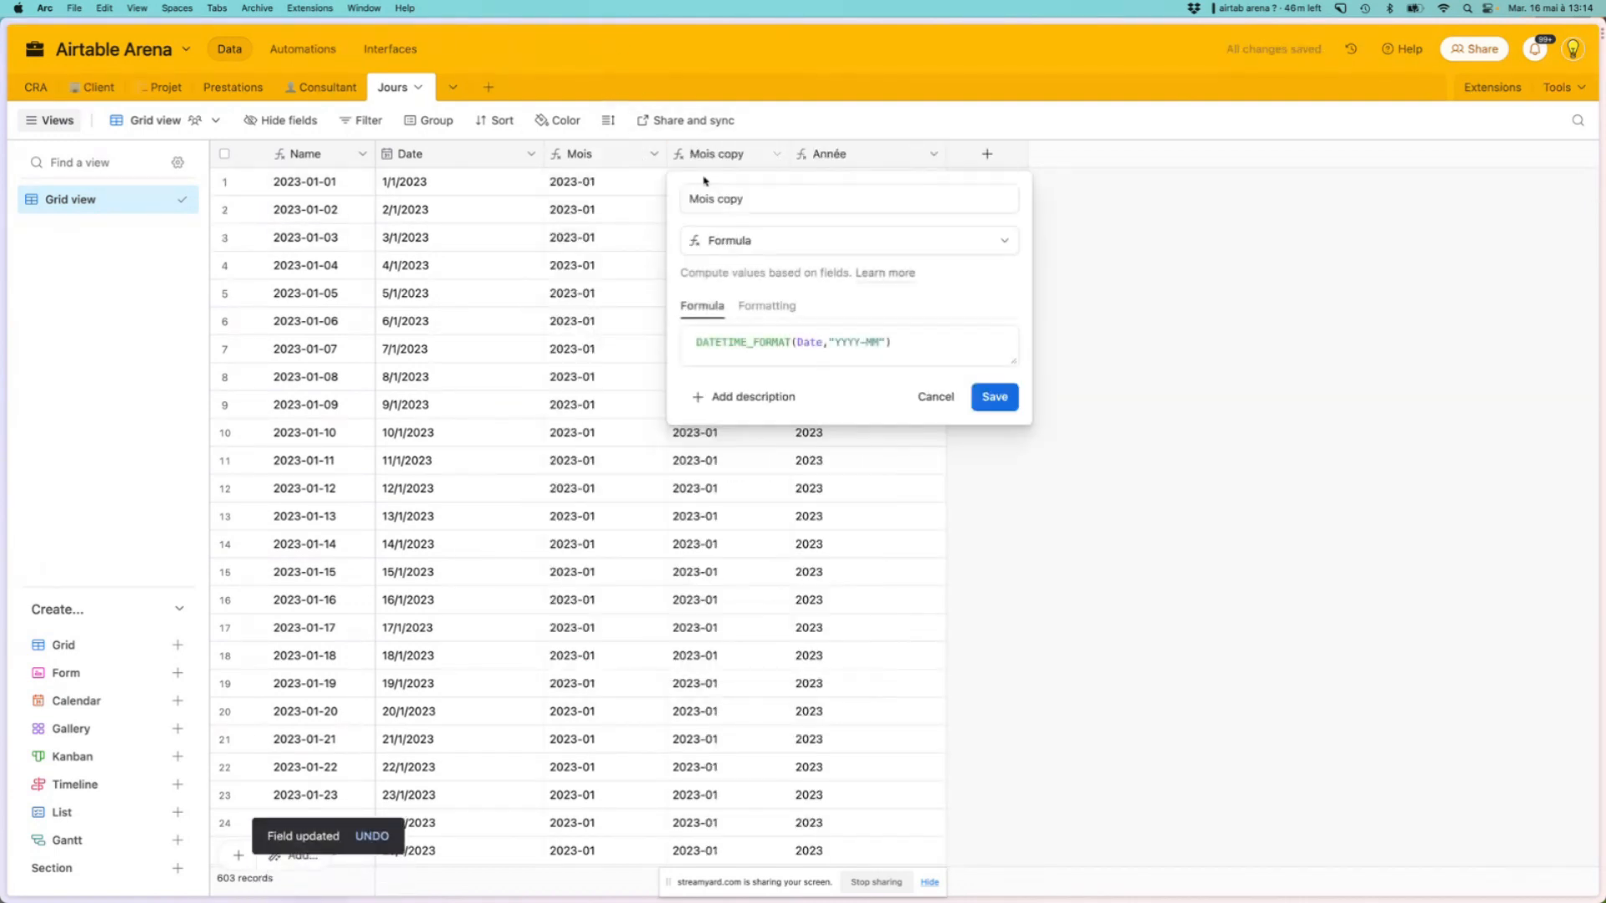
left_click_drag(715, 198, 854, 193)
key("BackSpace")
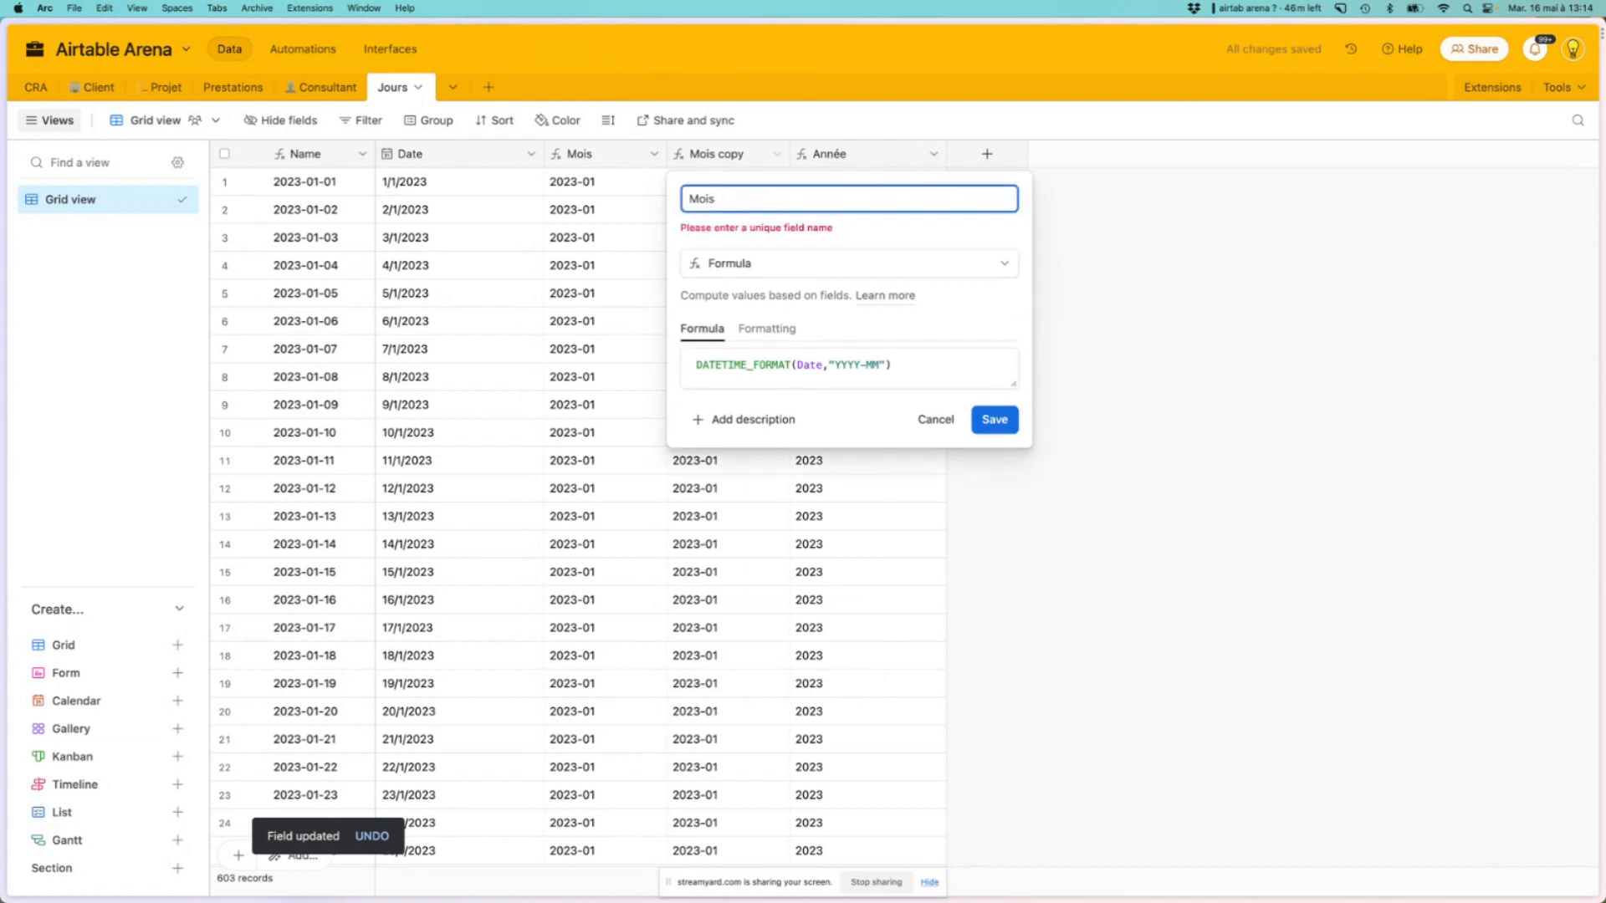
type("_link")
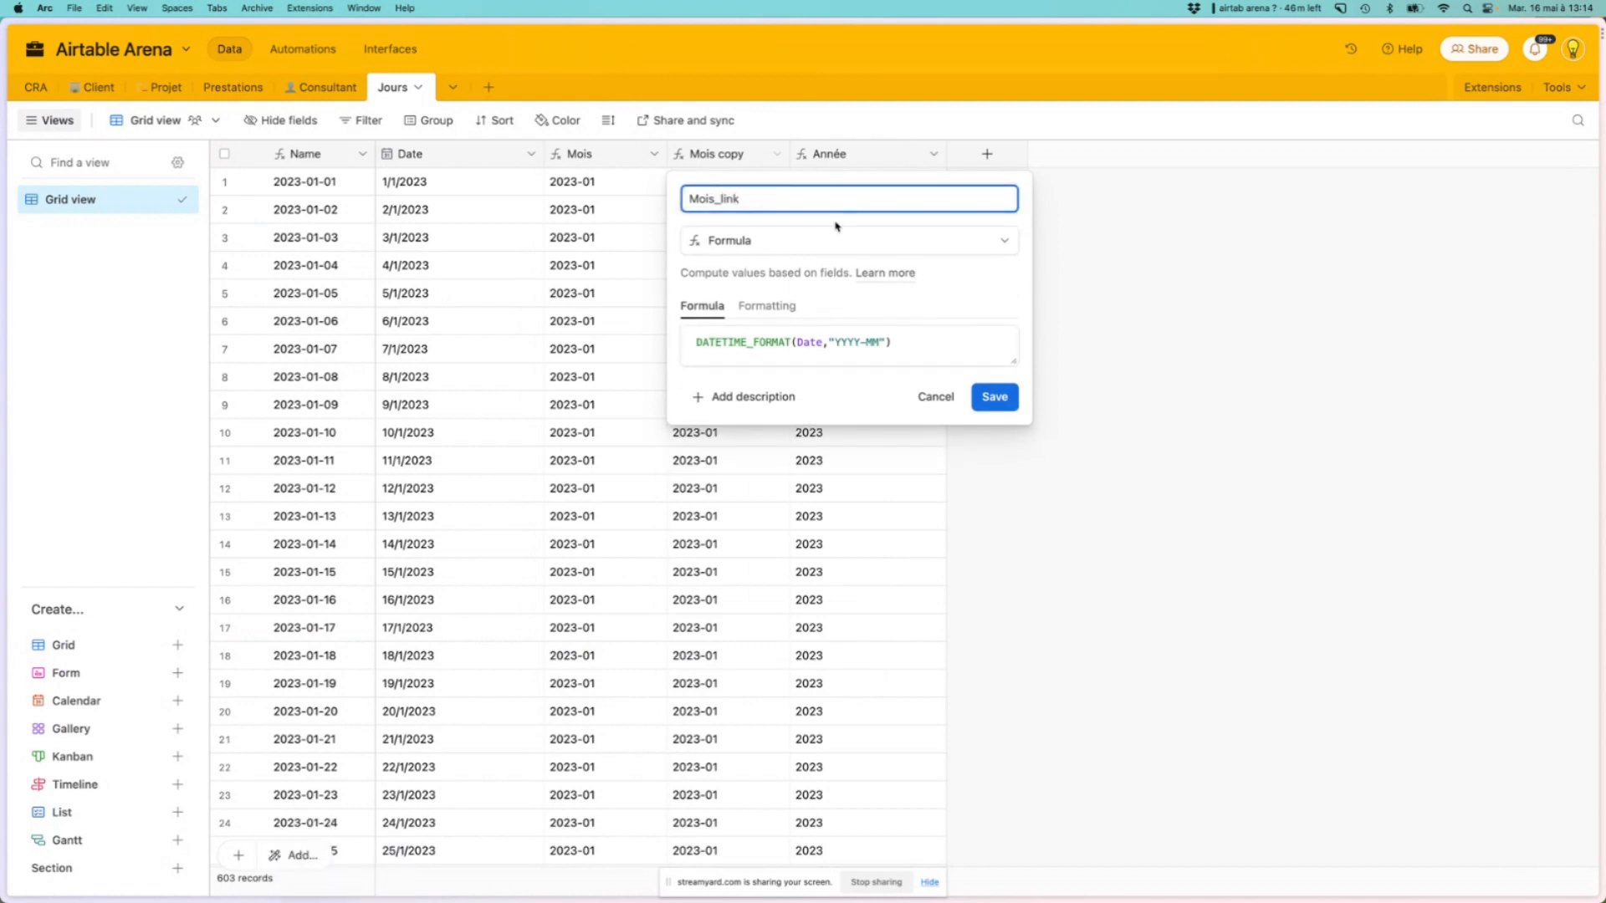
Convert the Mois_link field to a link to a new table named Mois and save it
left_click(836, 229)
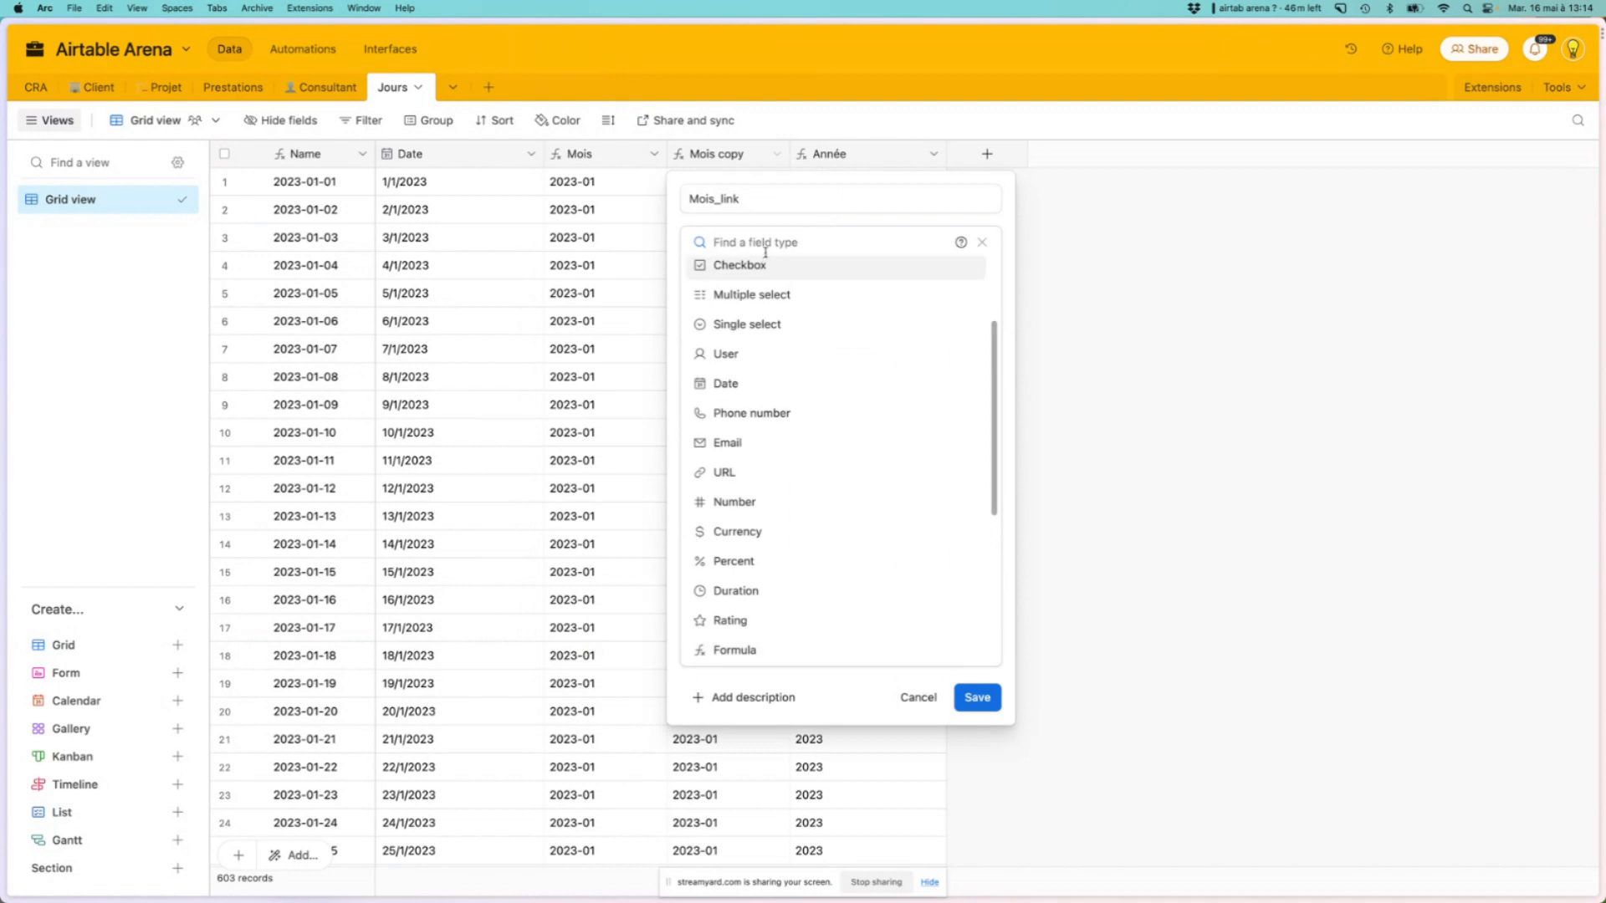
type("link")
key("Return")
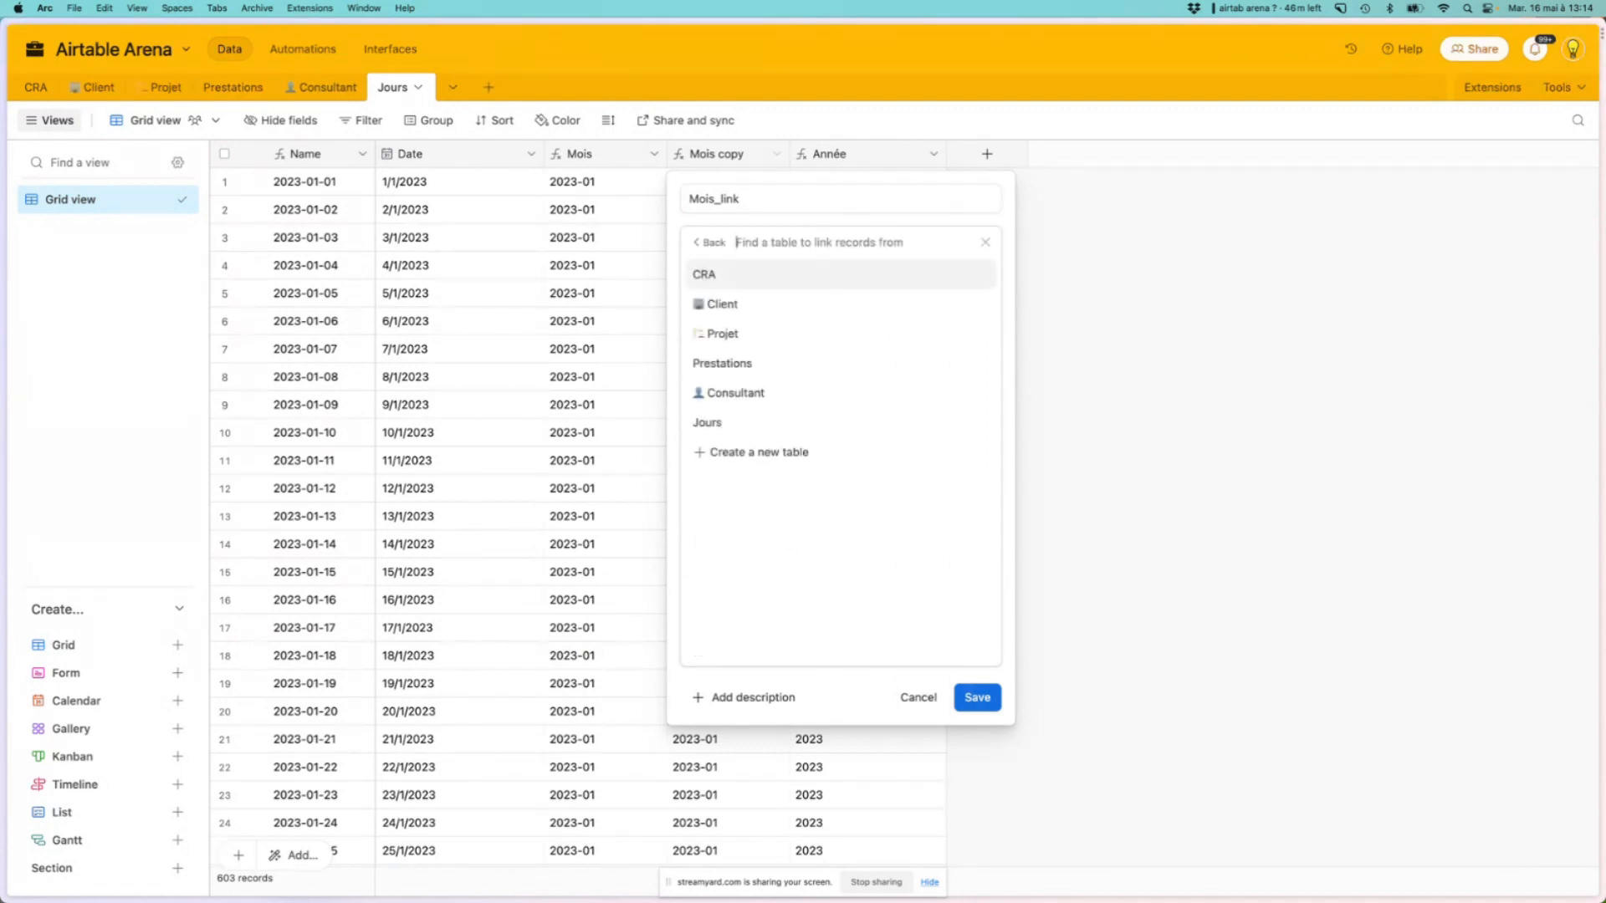
left_click(777, 453)
left_click(735, 326)
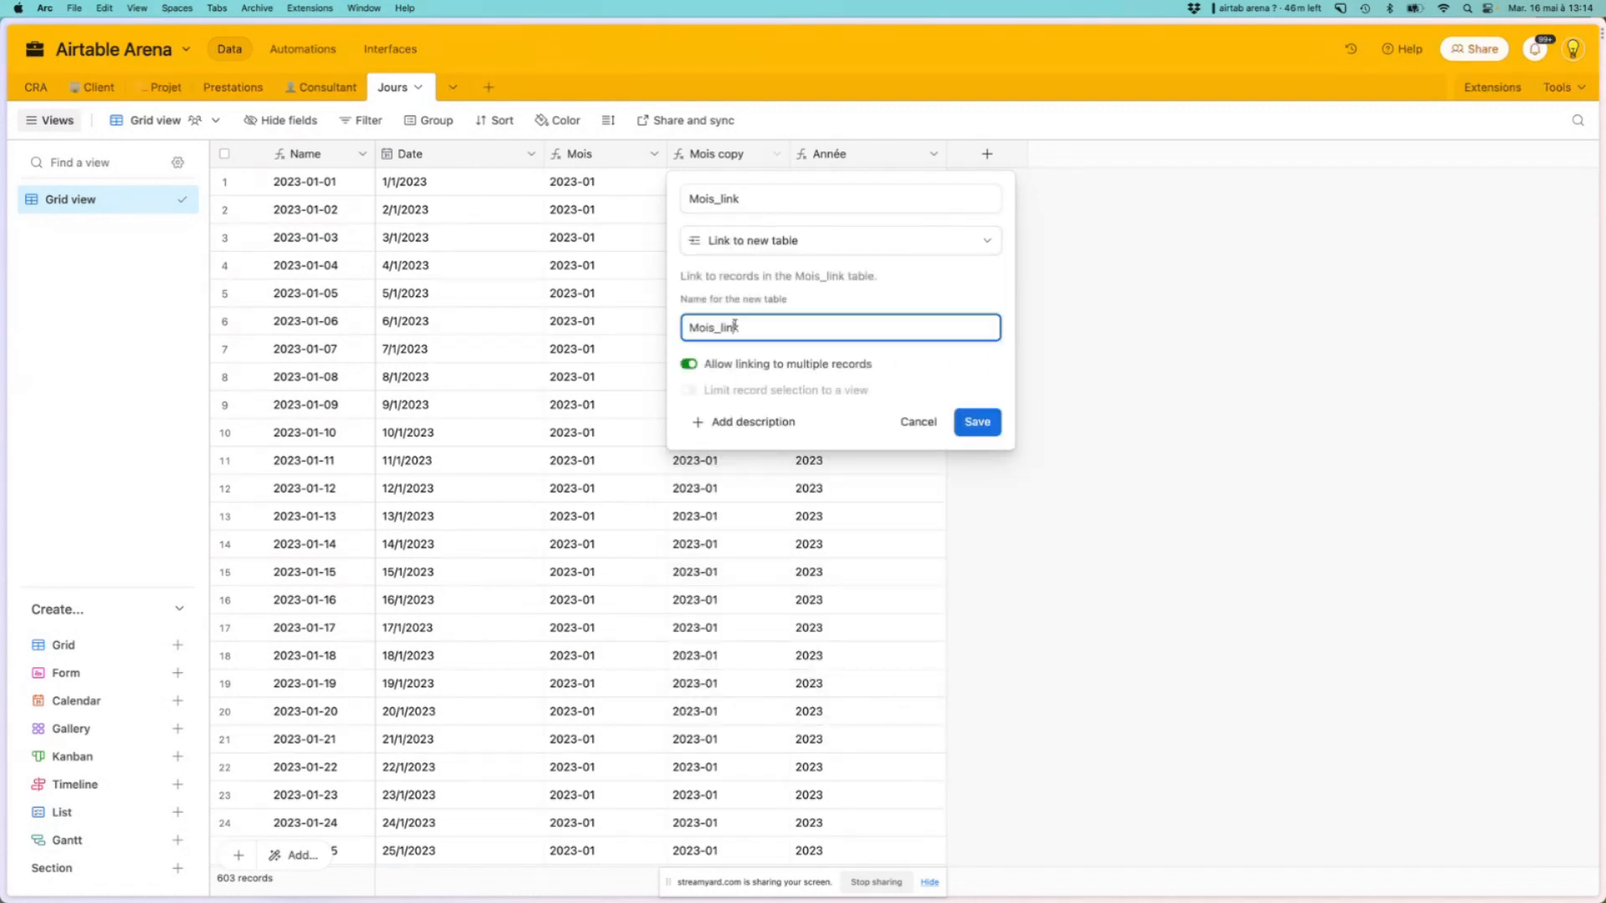
key("BackSpace")
key("BackSpace")
key("BackSpace")
key("BackSpace")
key("BackSpace")
left_click(981, 423)
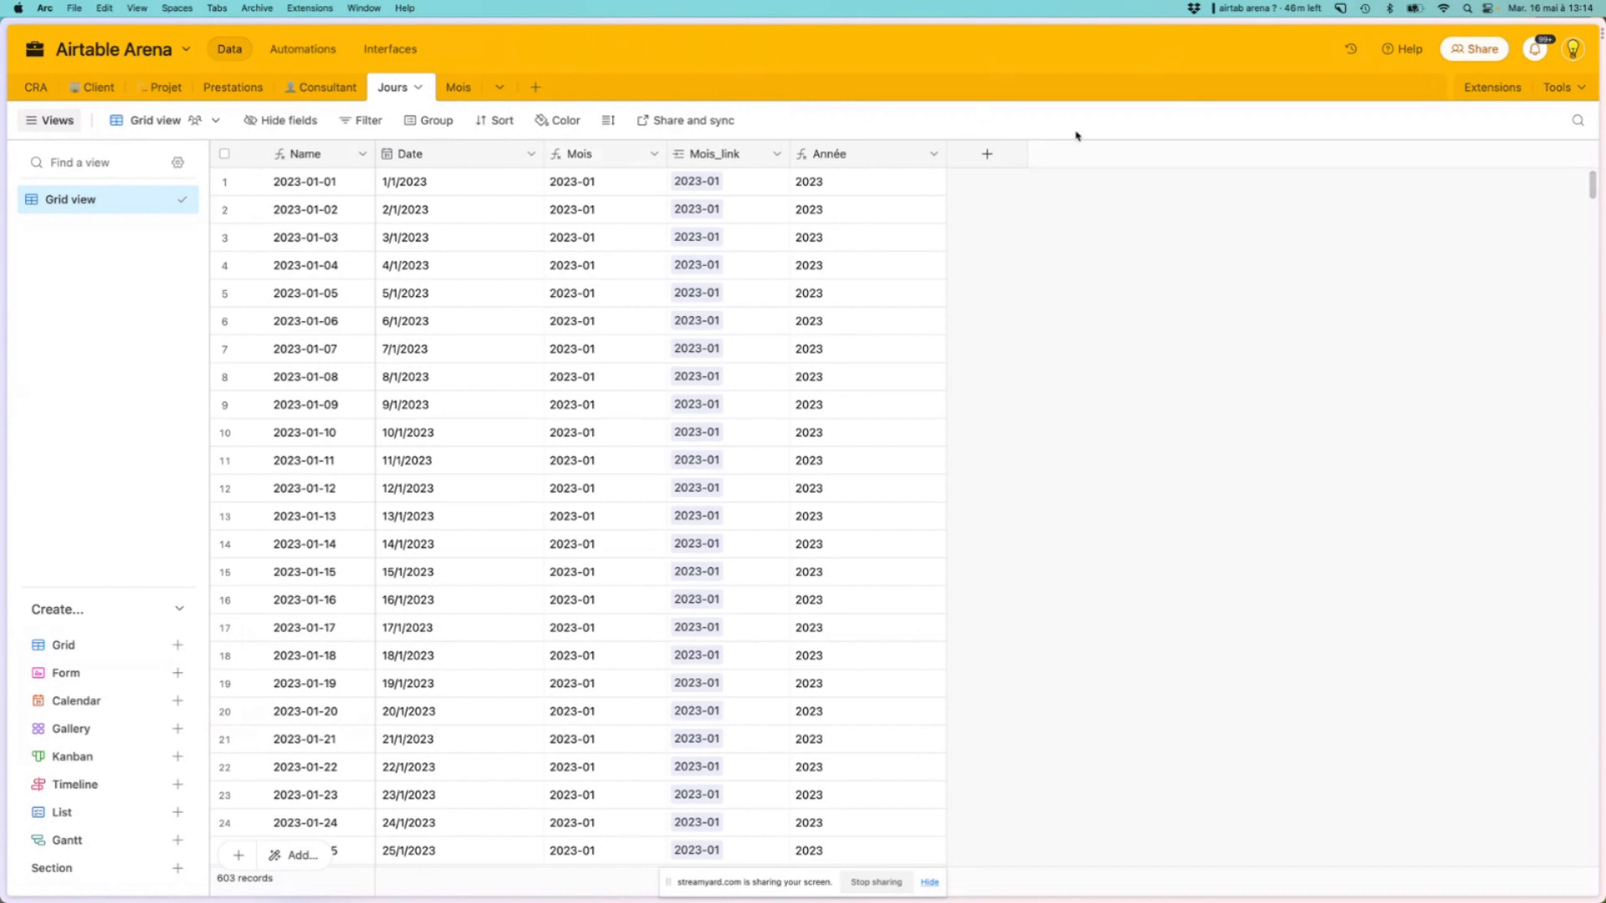
Add a field named Semaine to the Jours table with the Formula type
left_click(970, 164)
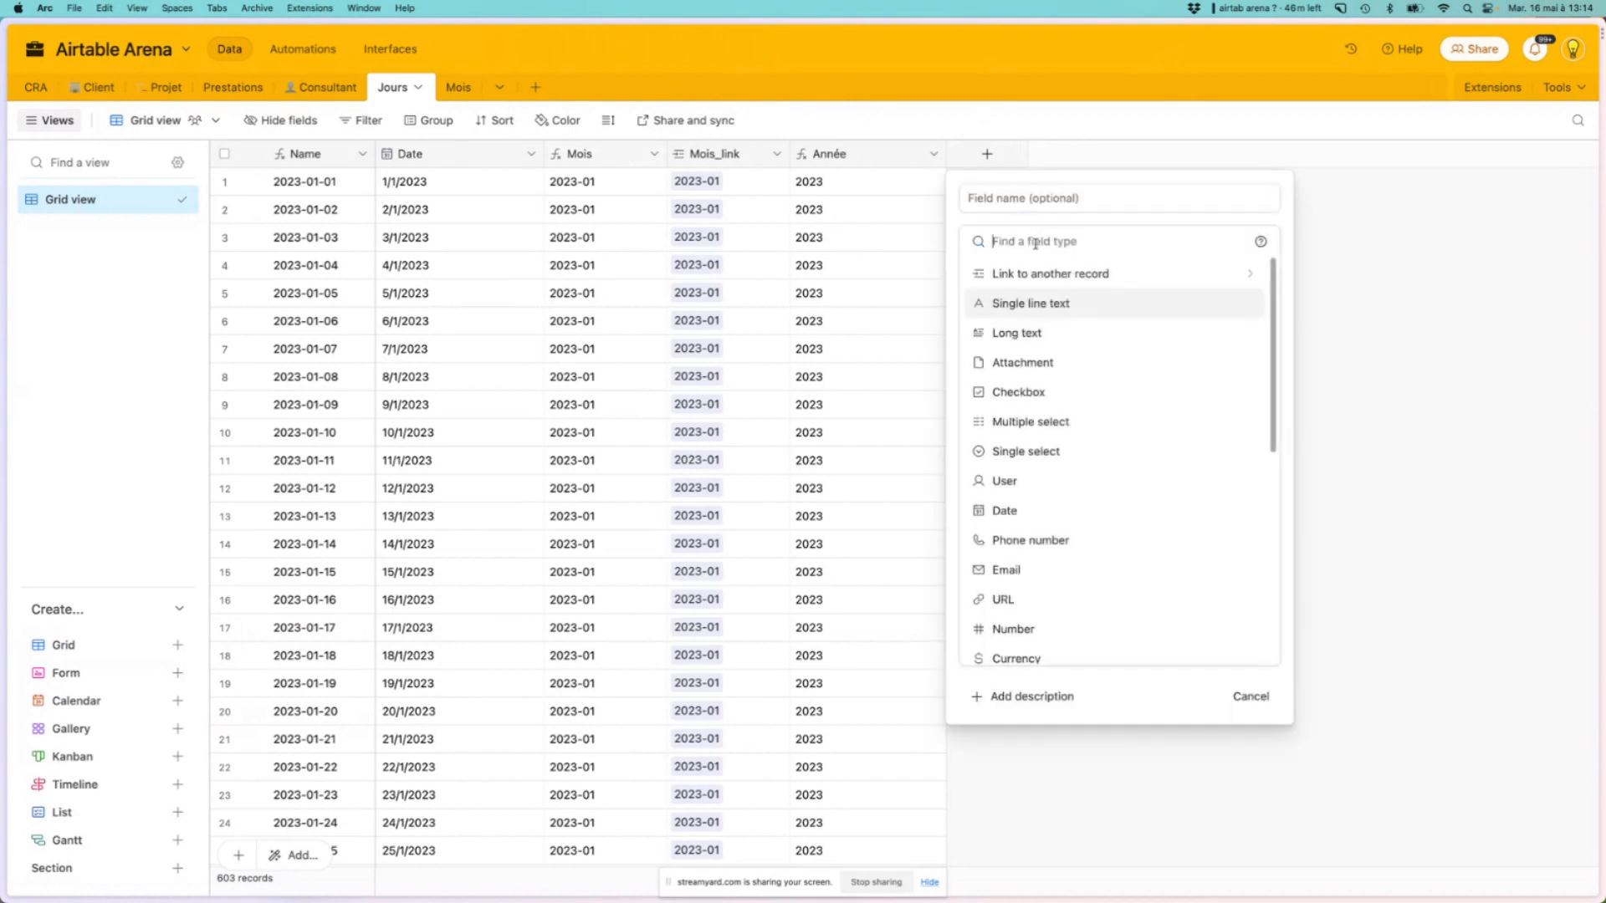
type("for")
key("Return")
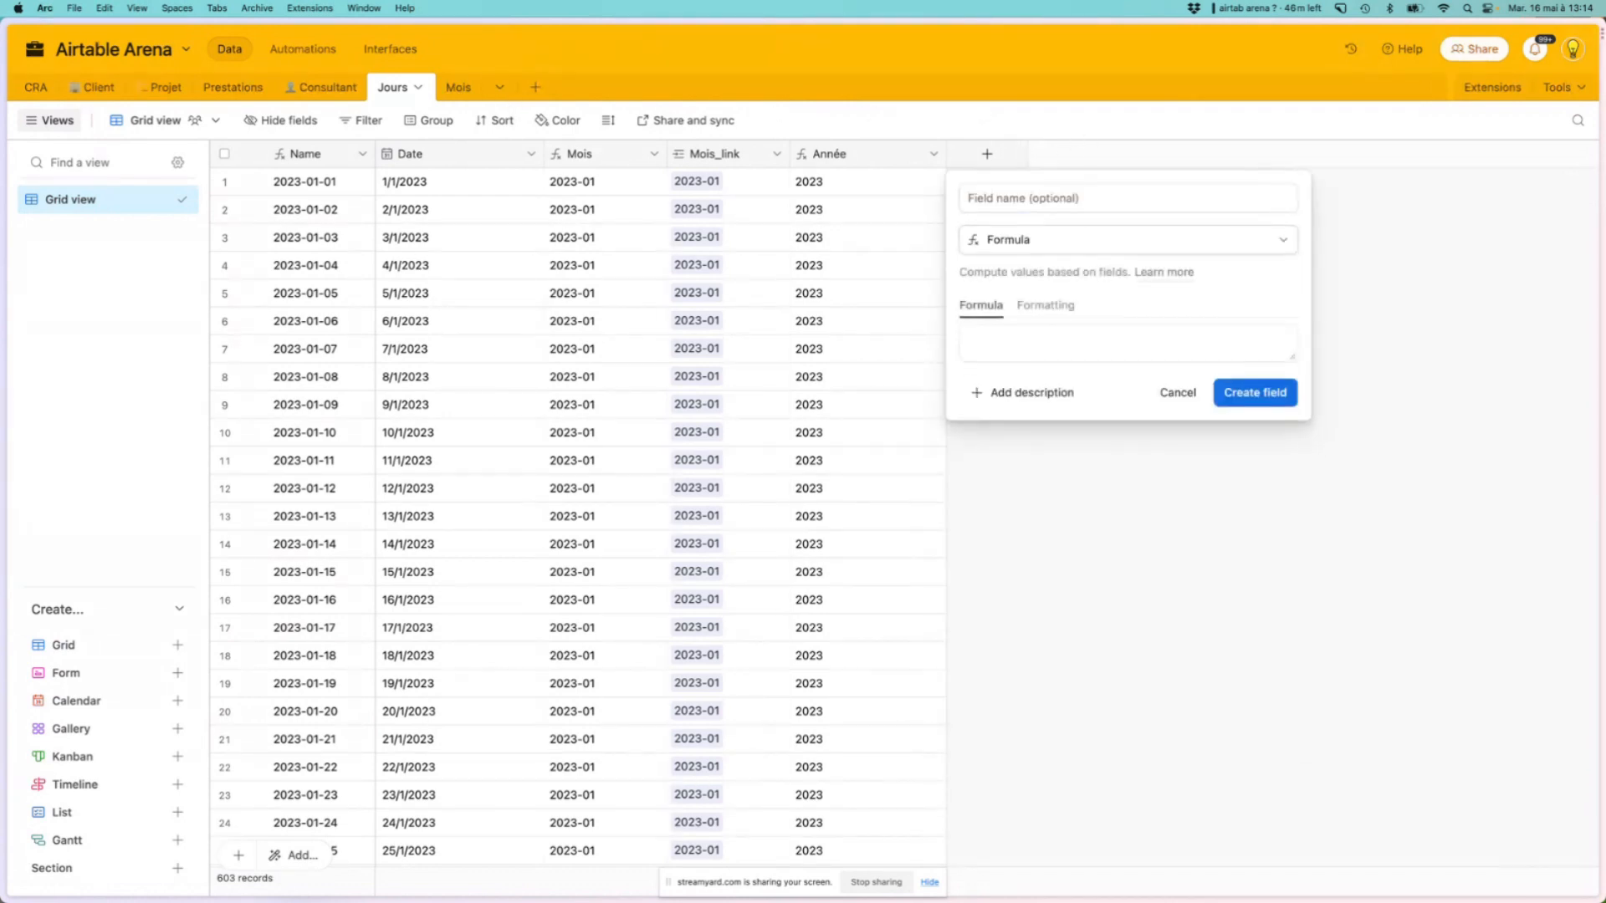
left_click(1011, 206)
type("Se")
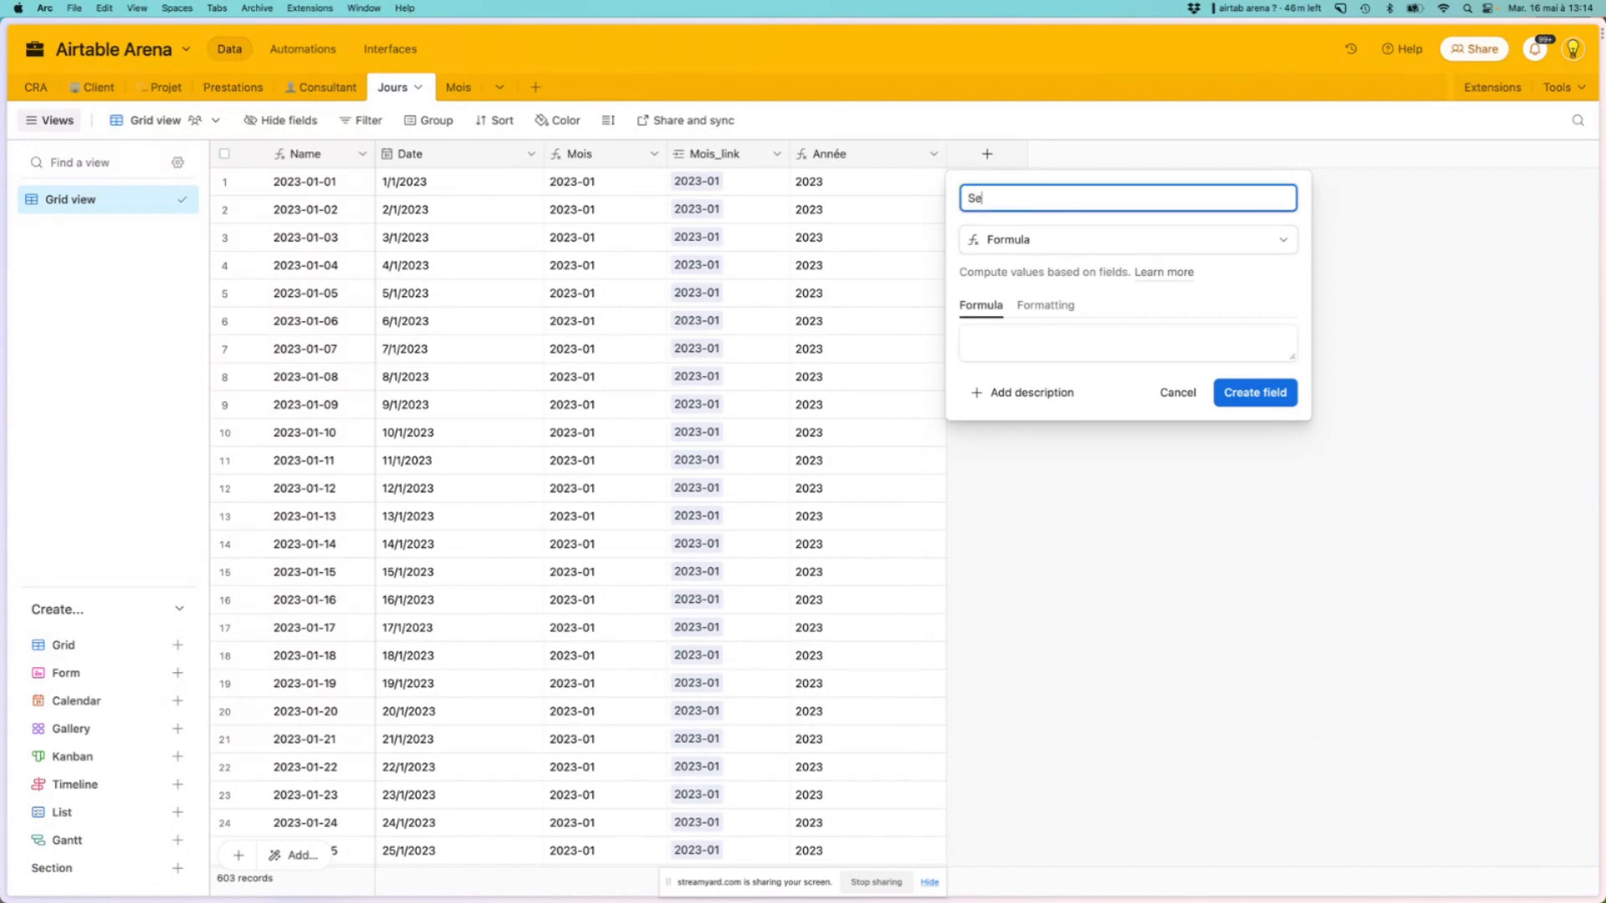
type("maine")
Begin the Semaine formula with DATETIME_FORMAT(Date,"YYYY")&
left_click(998, 339)
type("da")
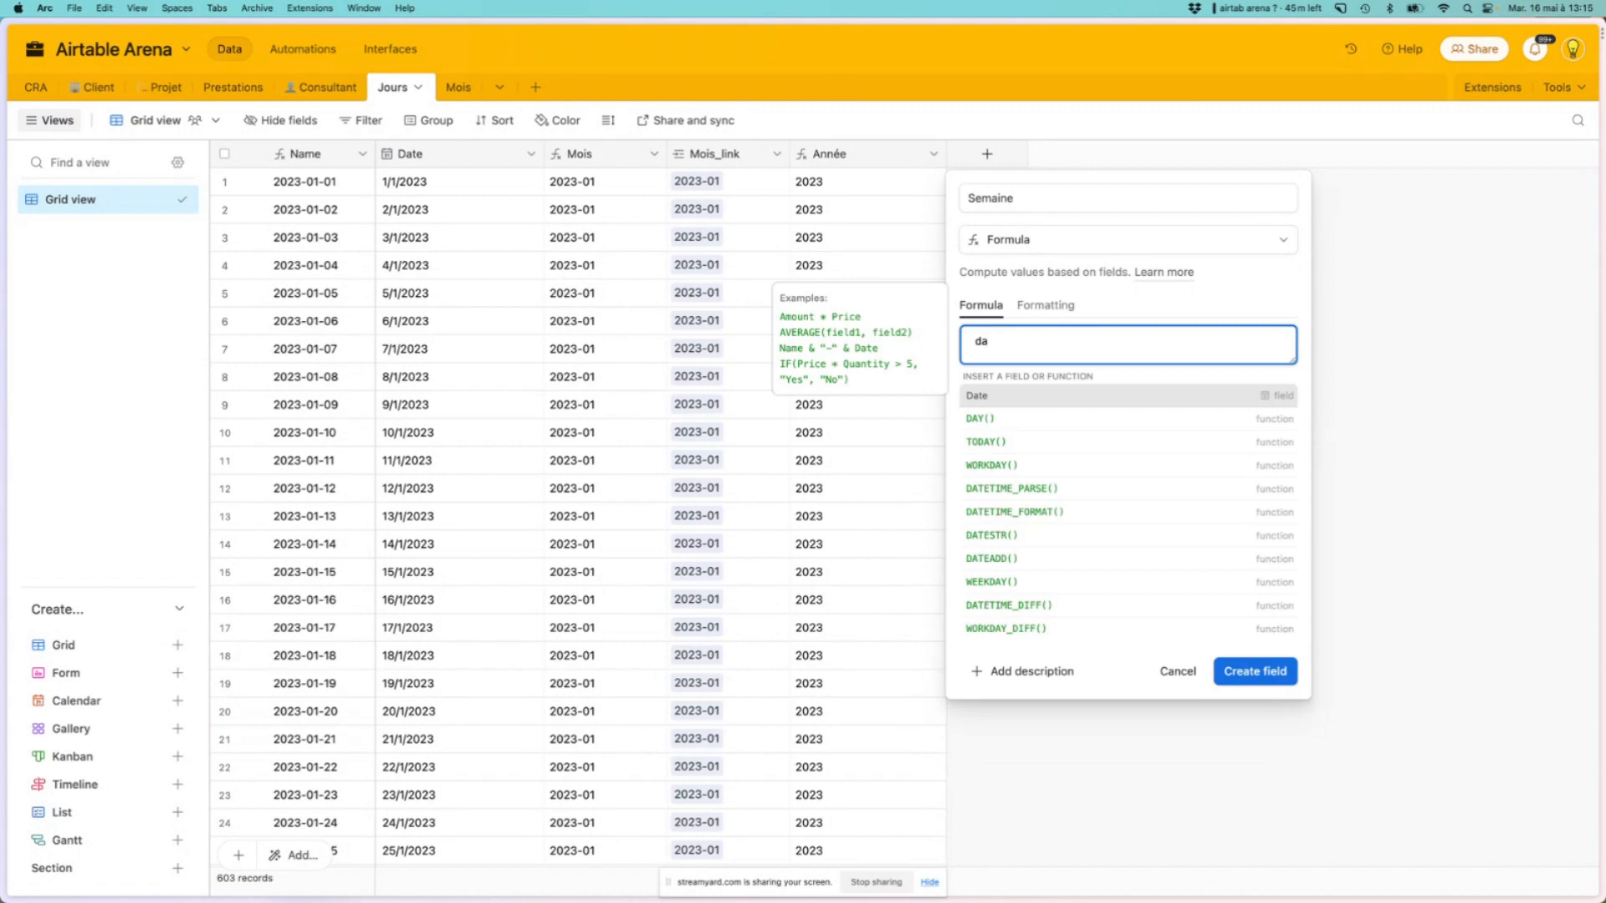
key("BackSpace")
key("BackSpace")
type("for")
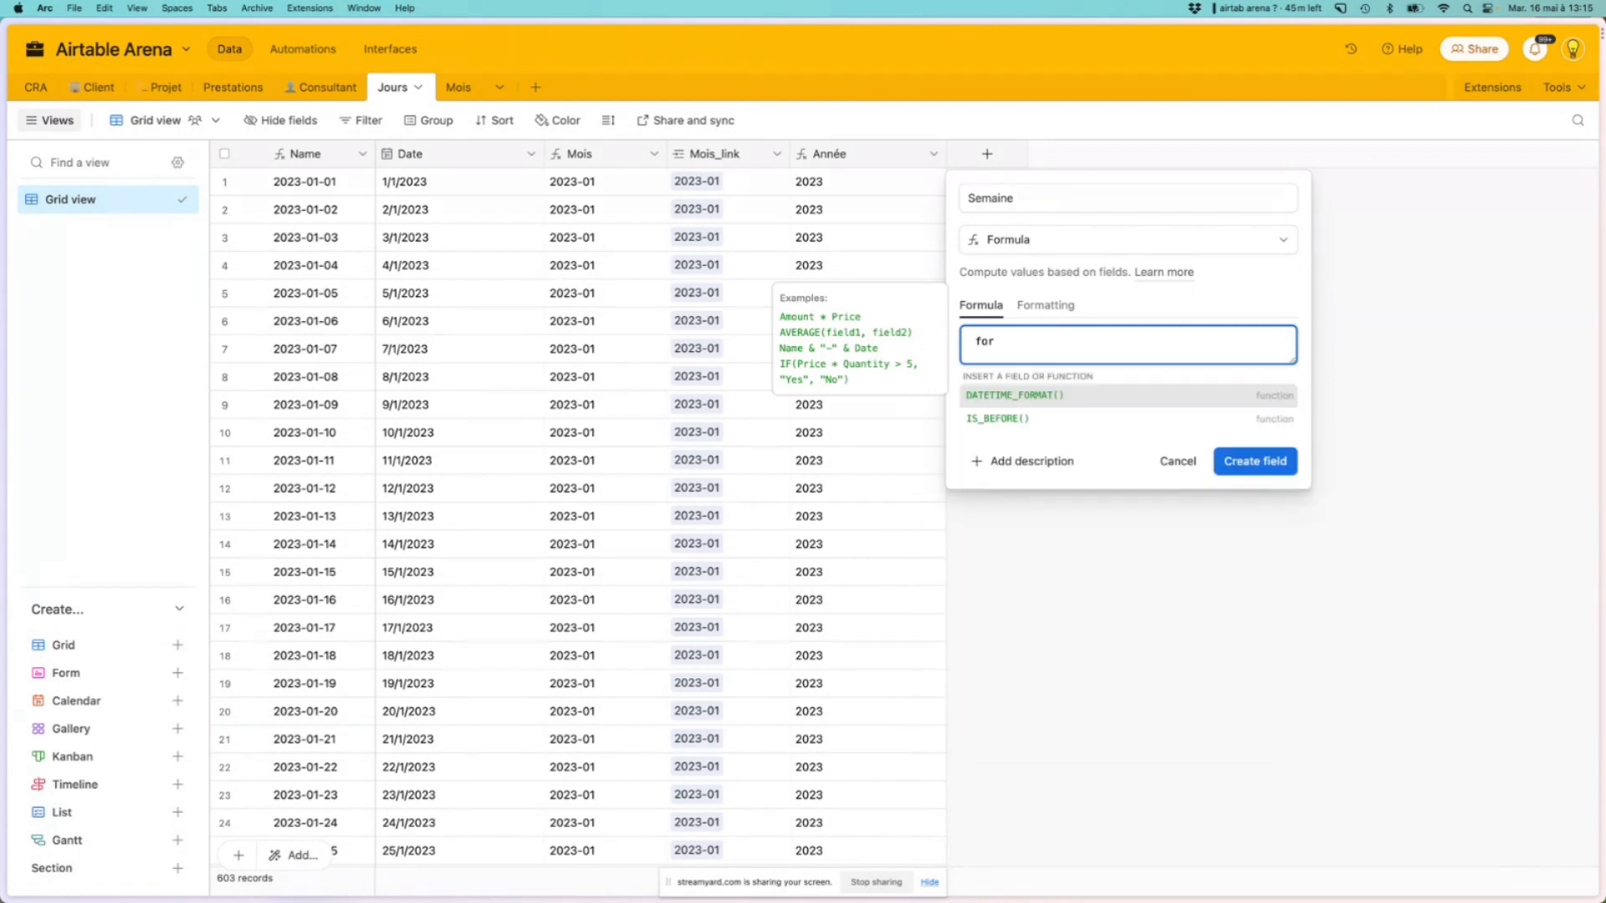
key("Return")
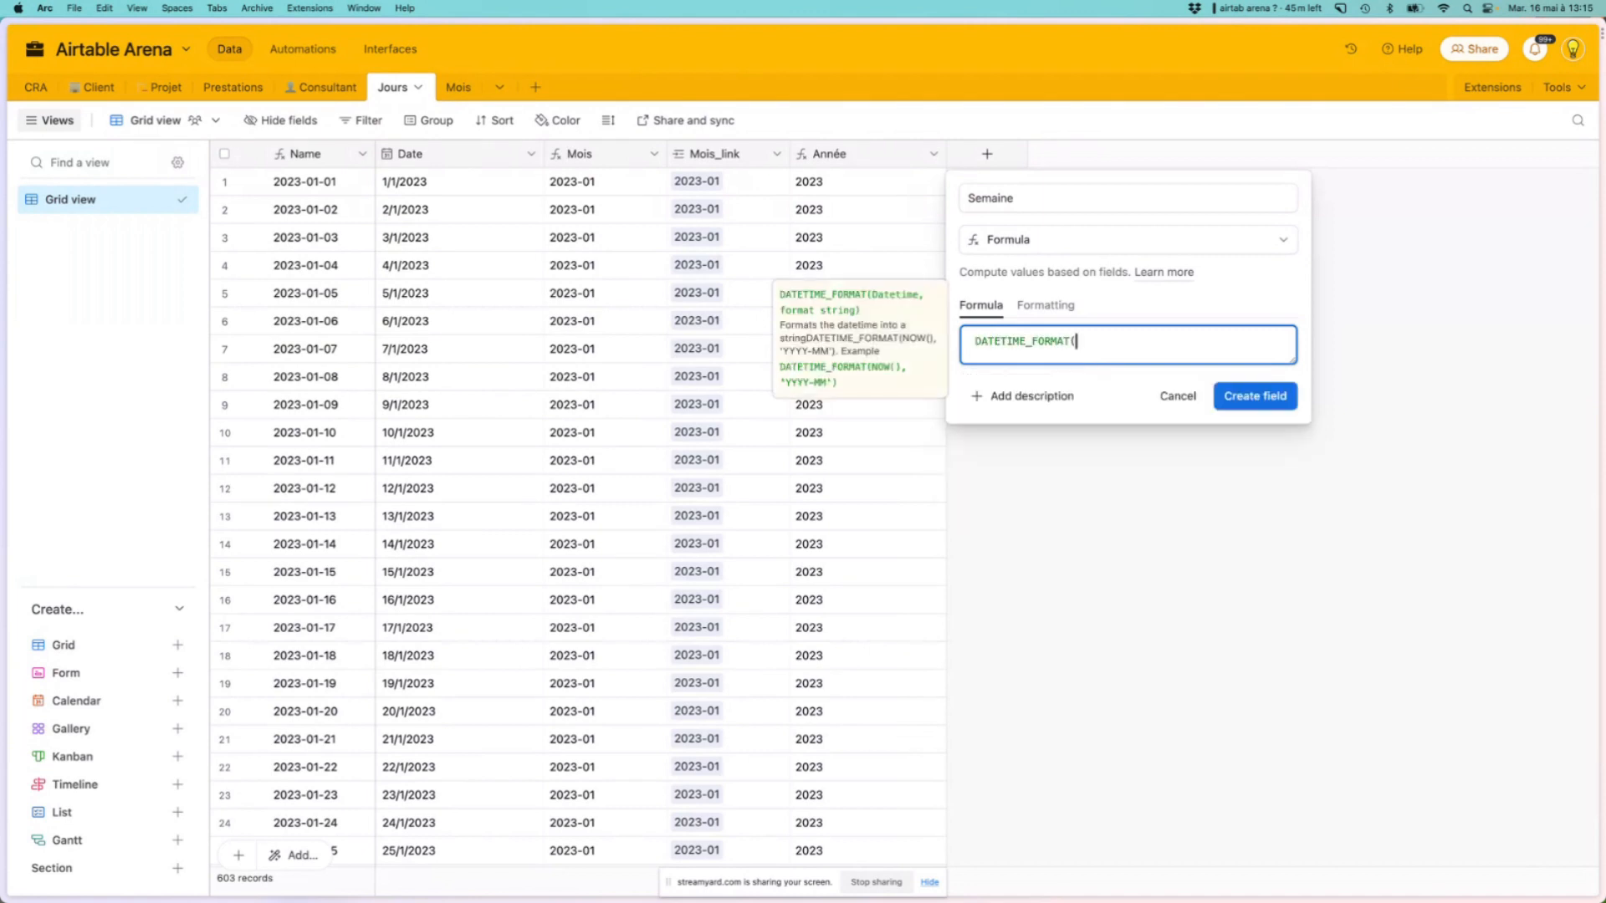
type("da")
key("Return")
type(",\"YYYY\")&")
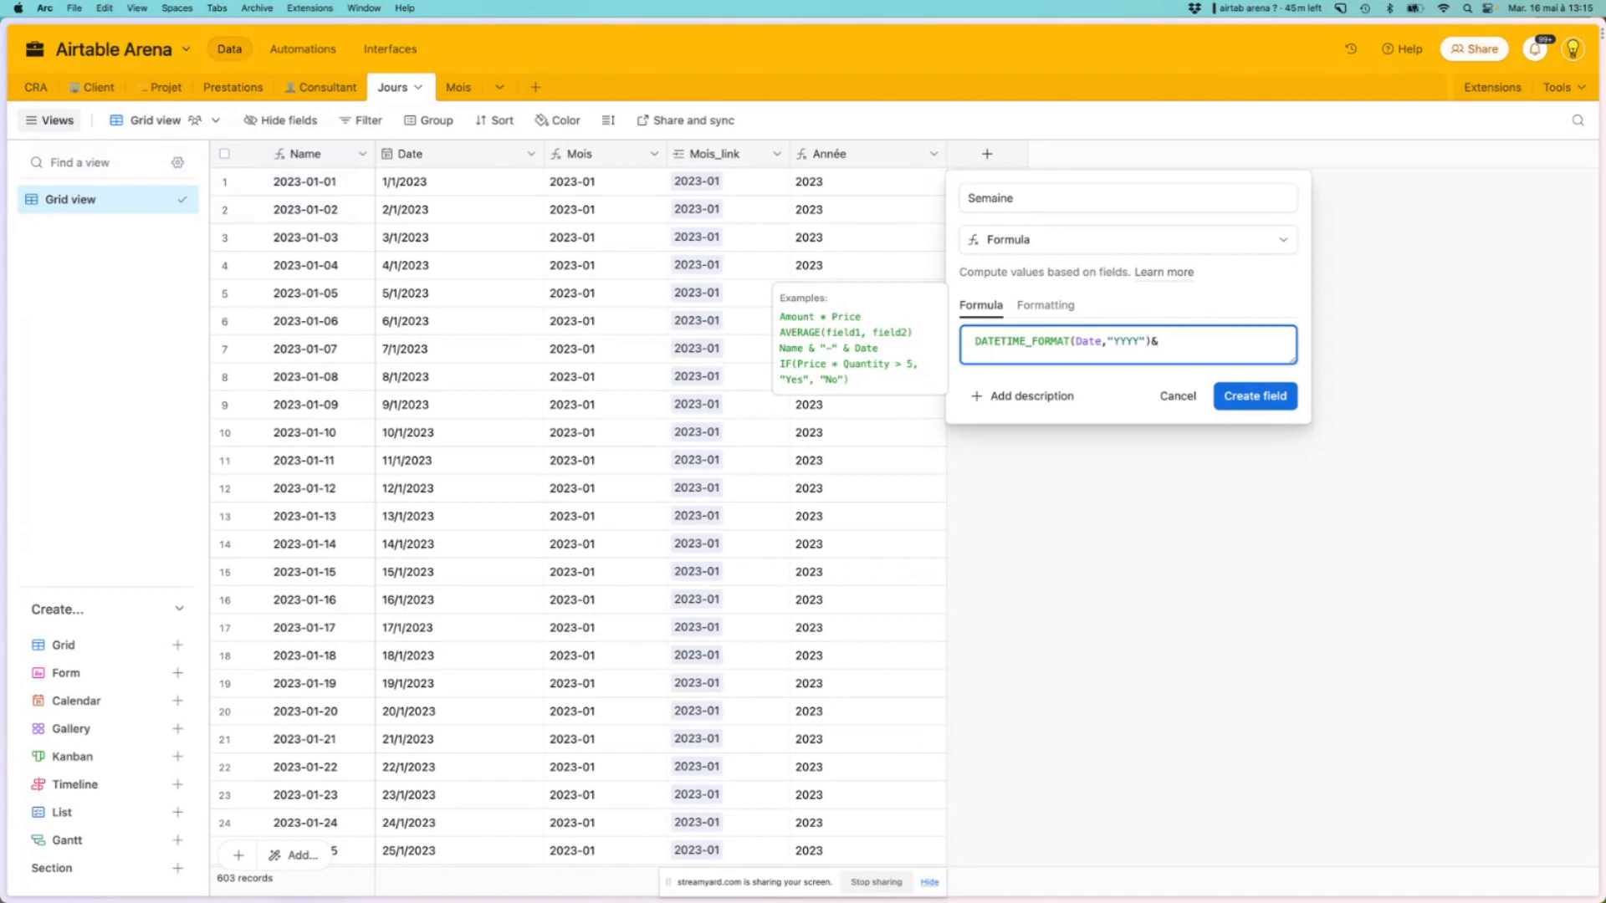
Complete the Semaine formula with RIGHT("00"&WEEKNUM(Date),2) and create the field
type("ri")
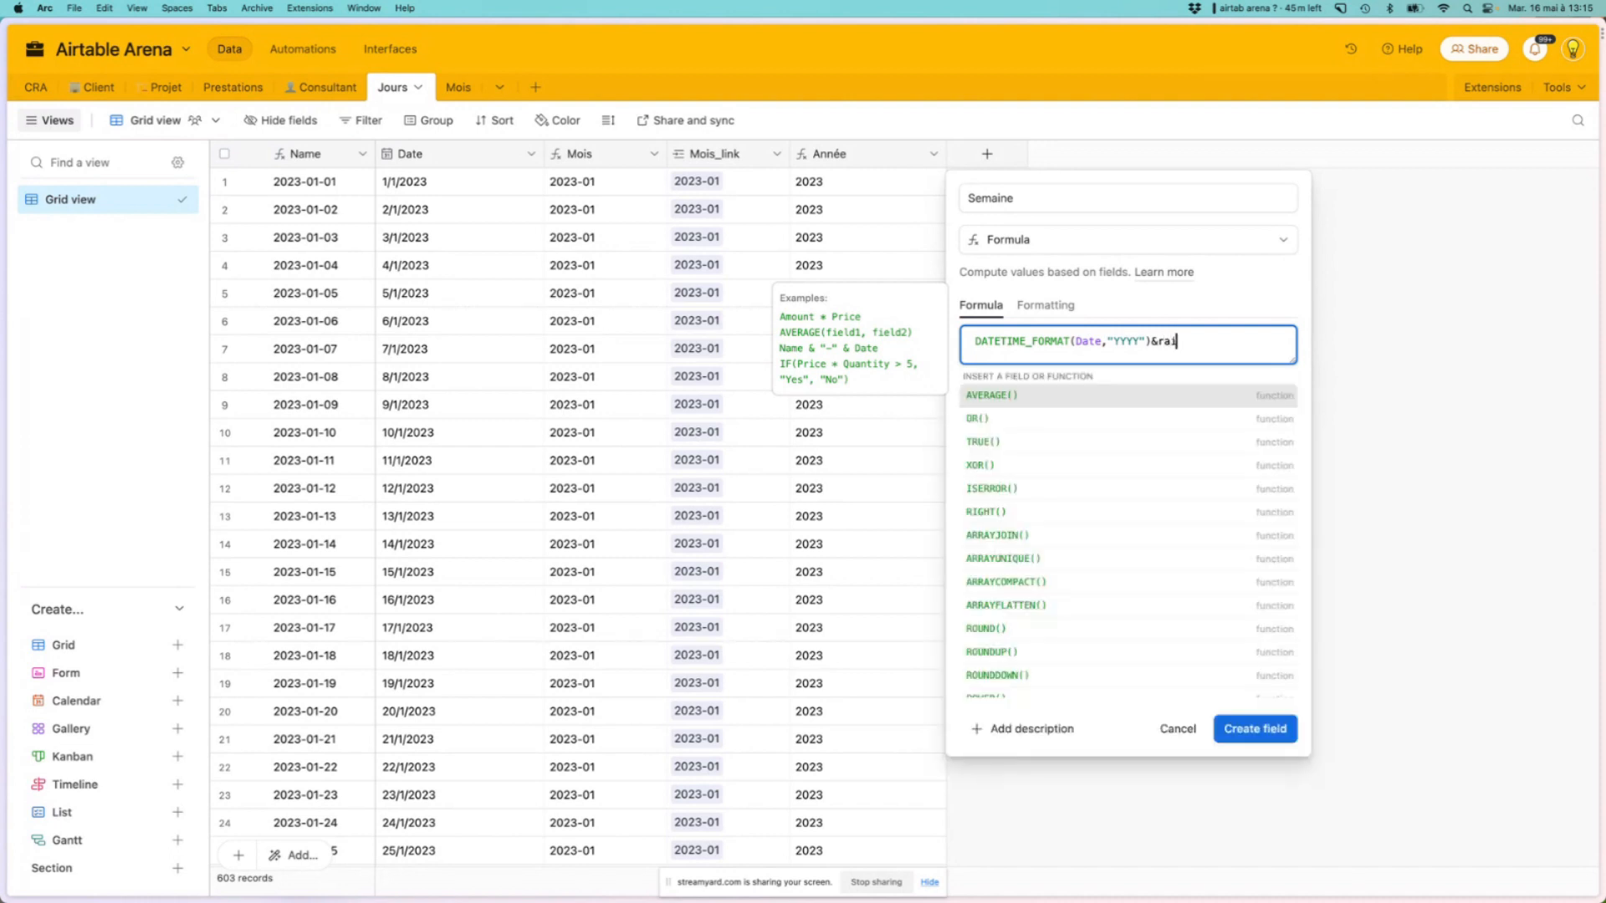
key("Return")
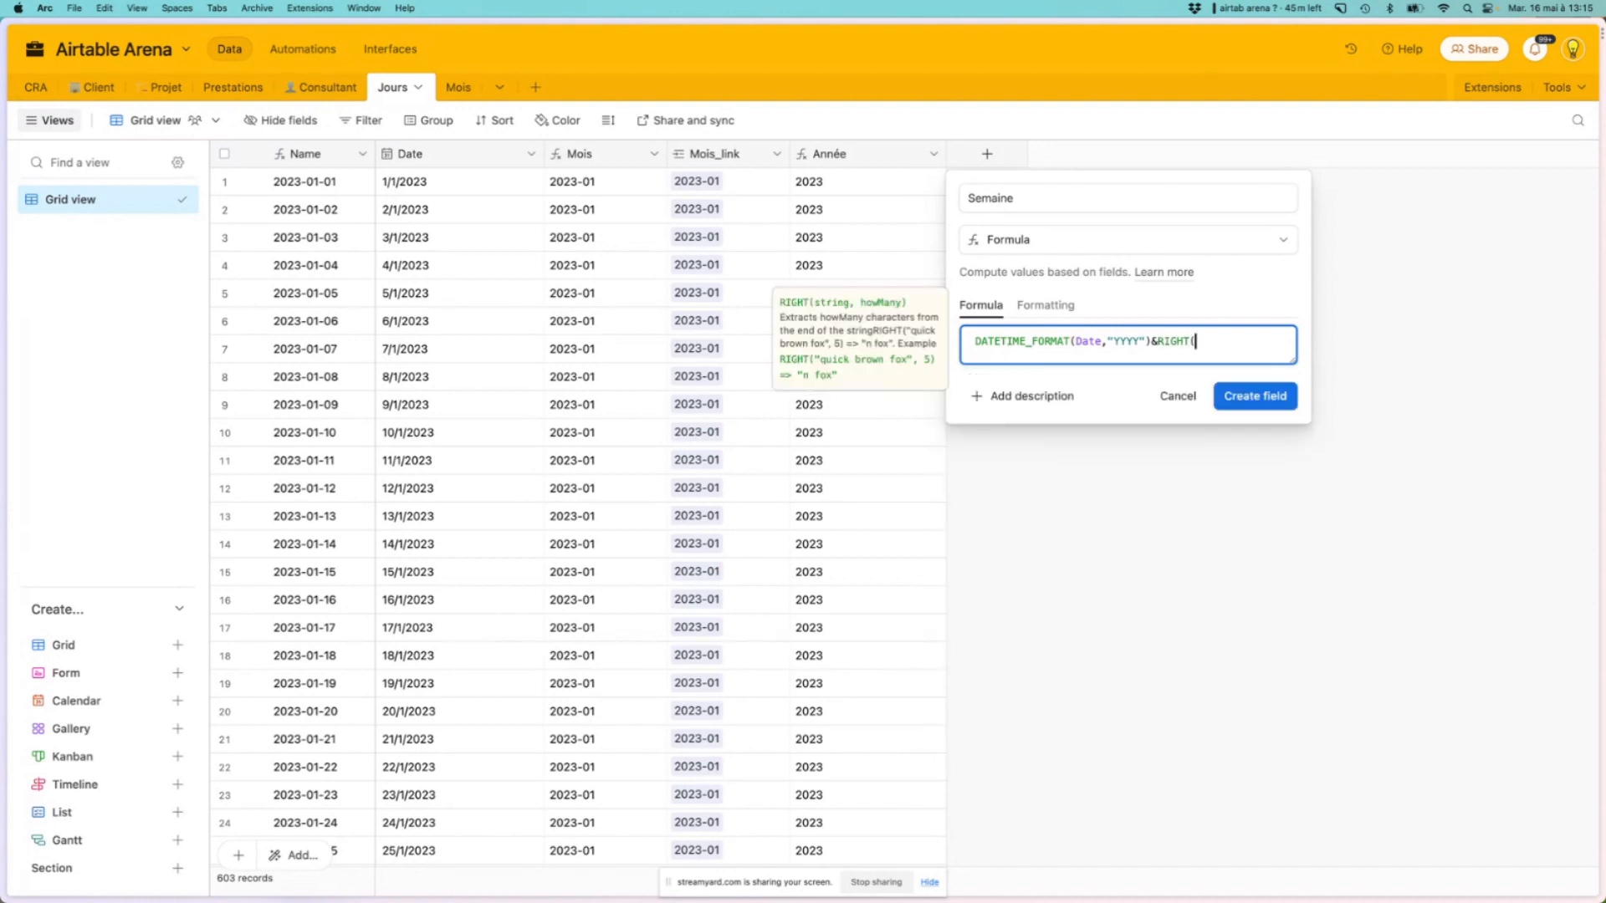
type("\"00\"&we")
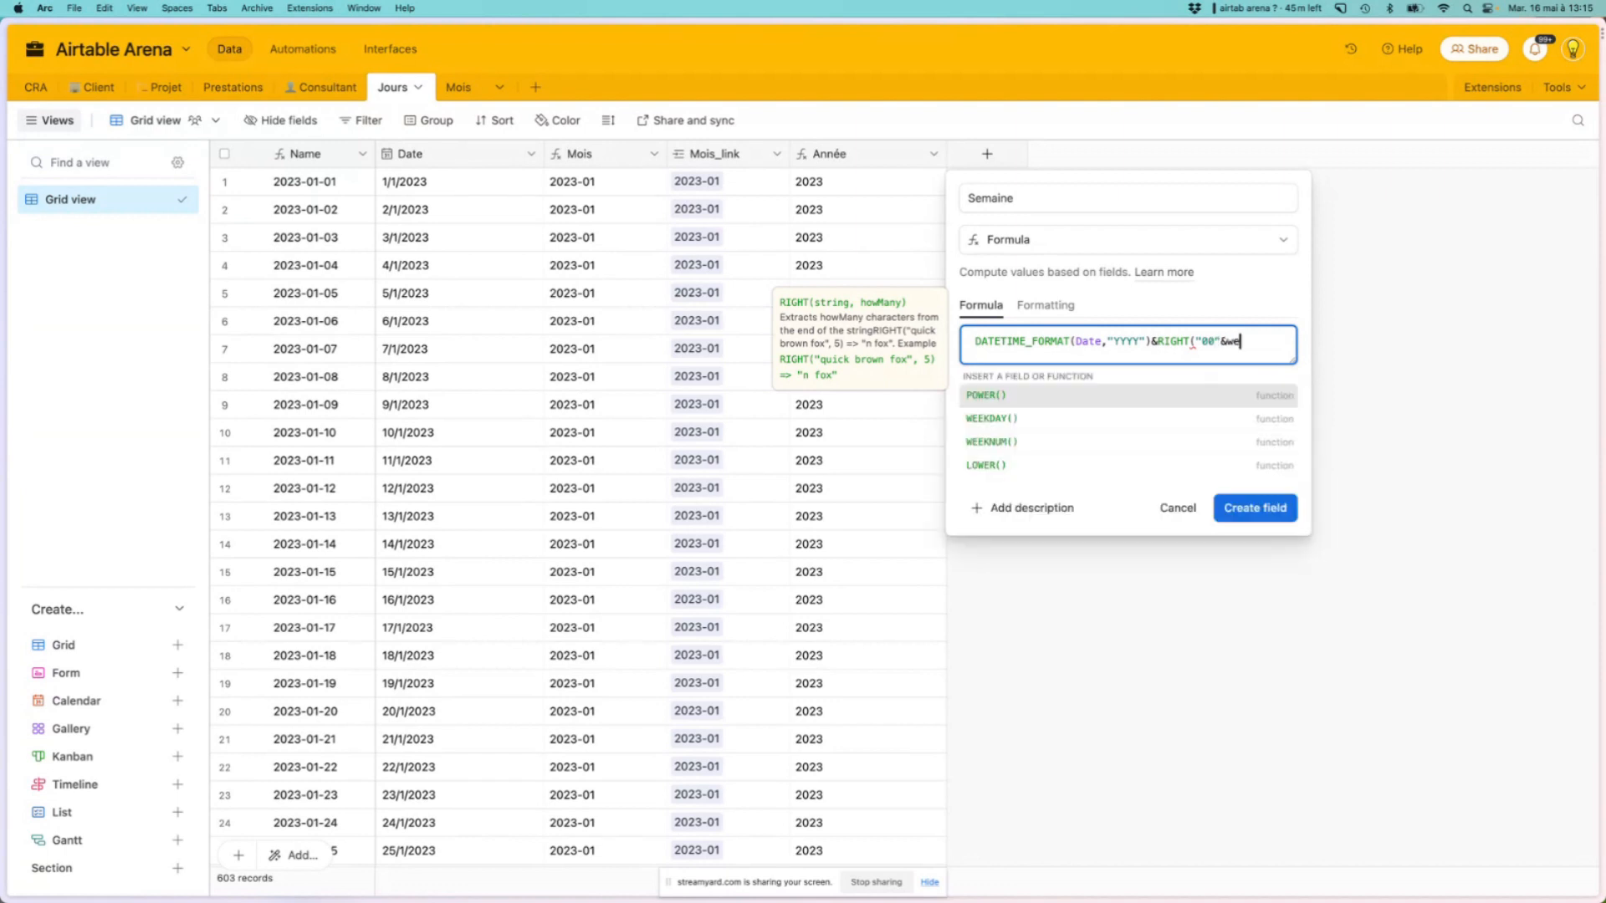
key("Down")
key("Down")
key("Return")
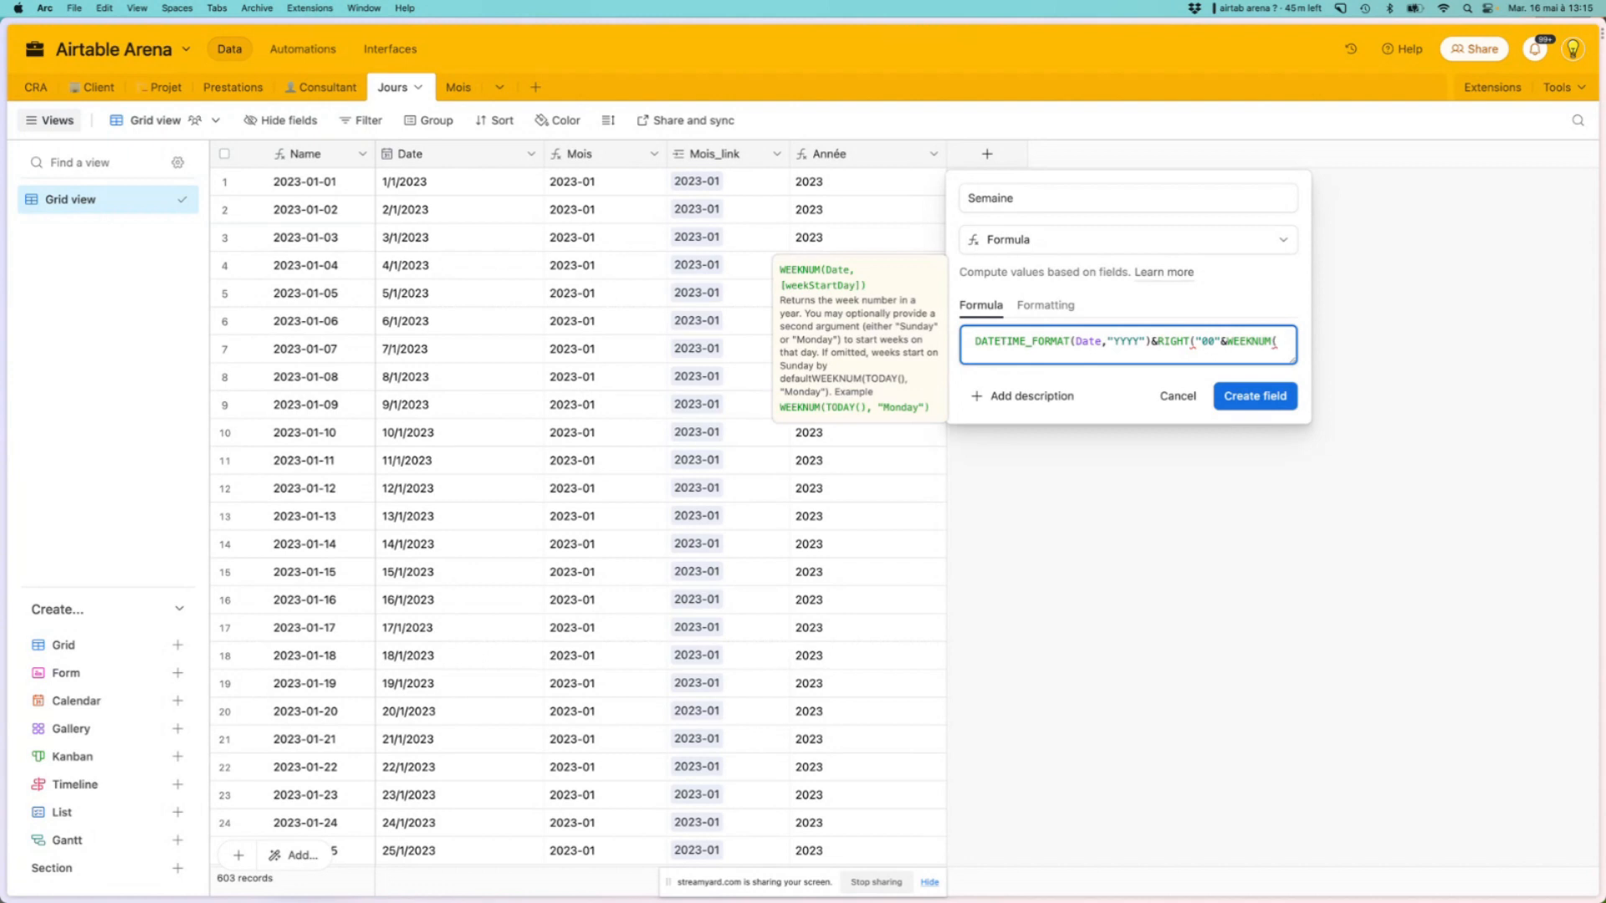
type("da")
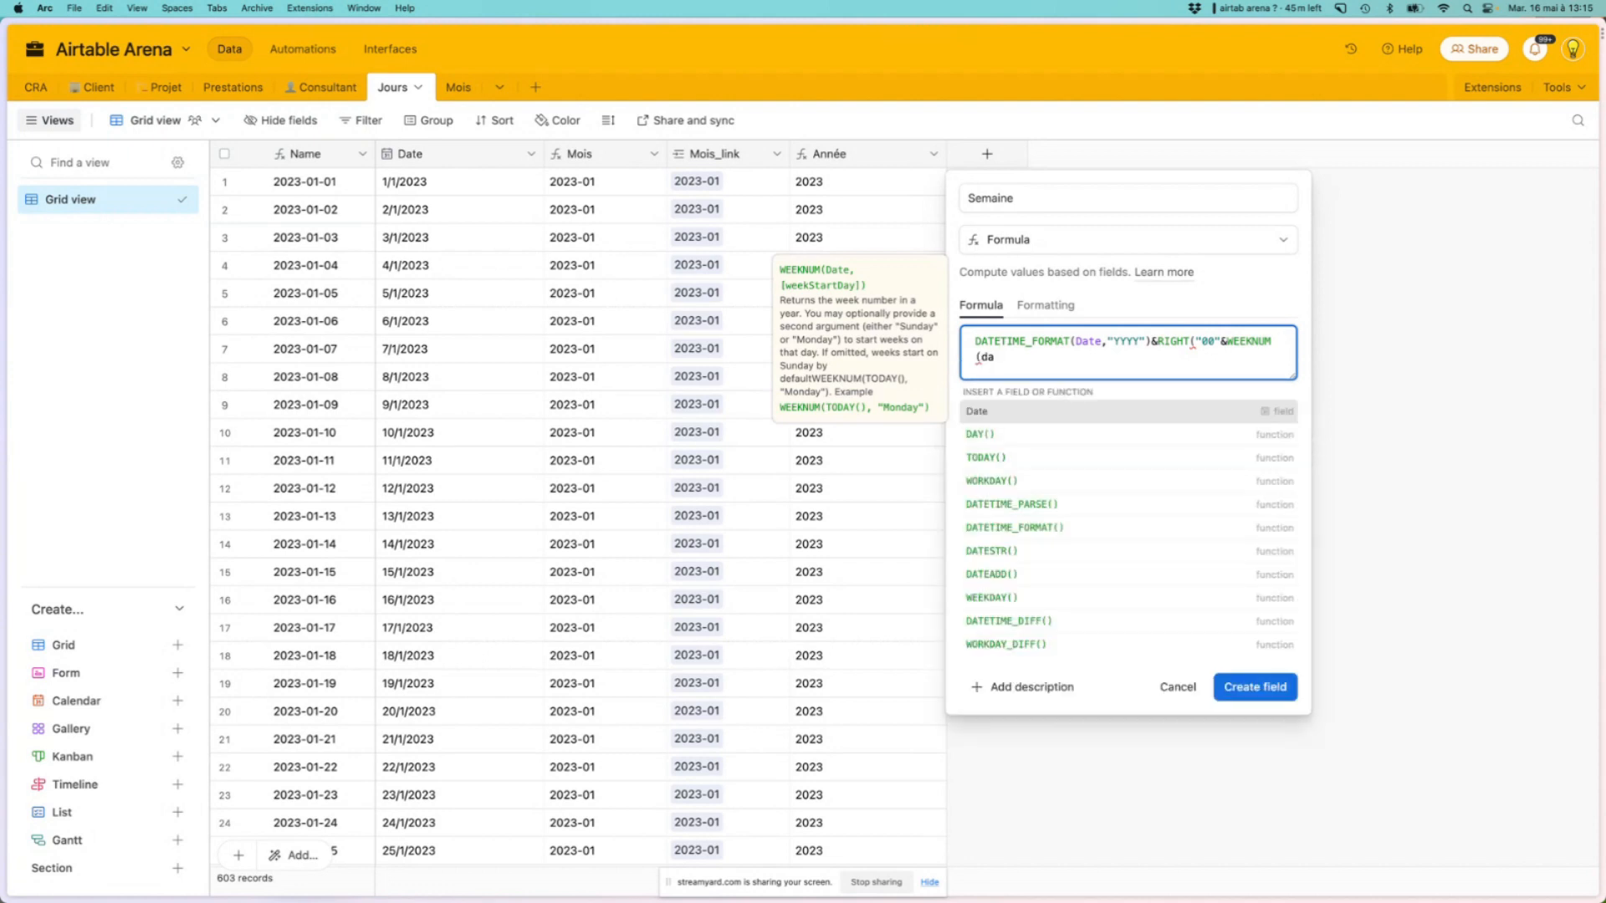
key("Return")
type(")")
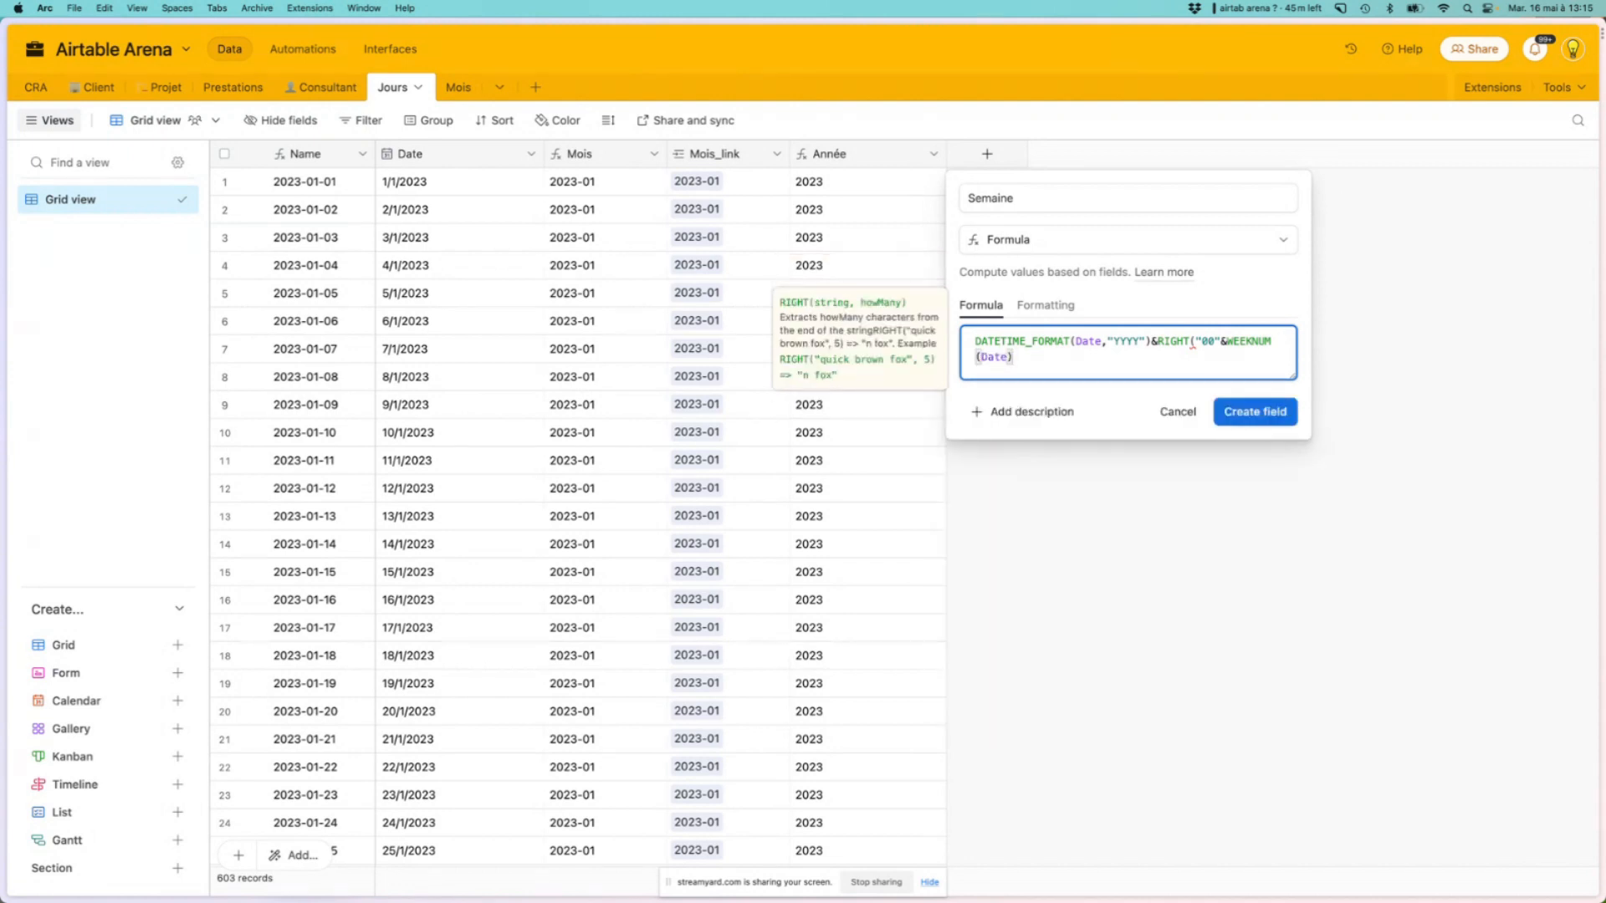
type(",2)")
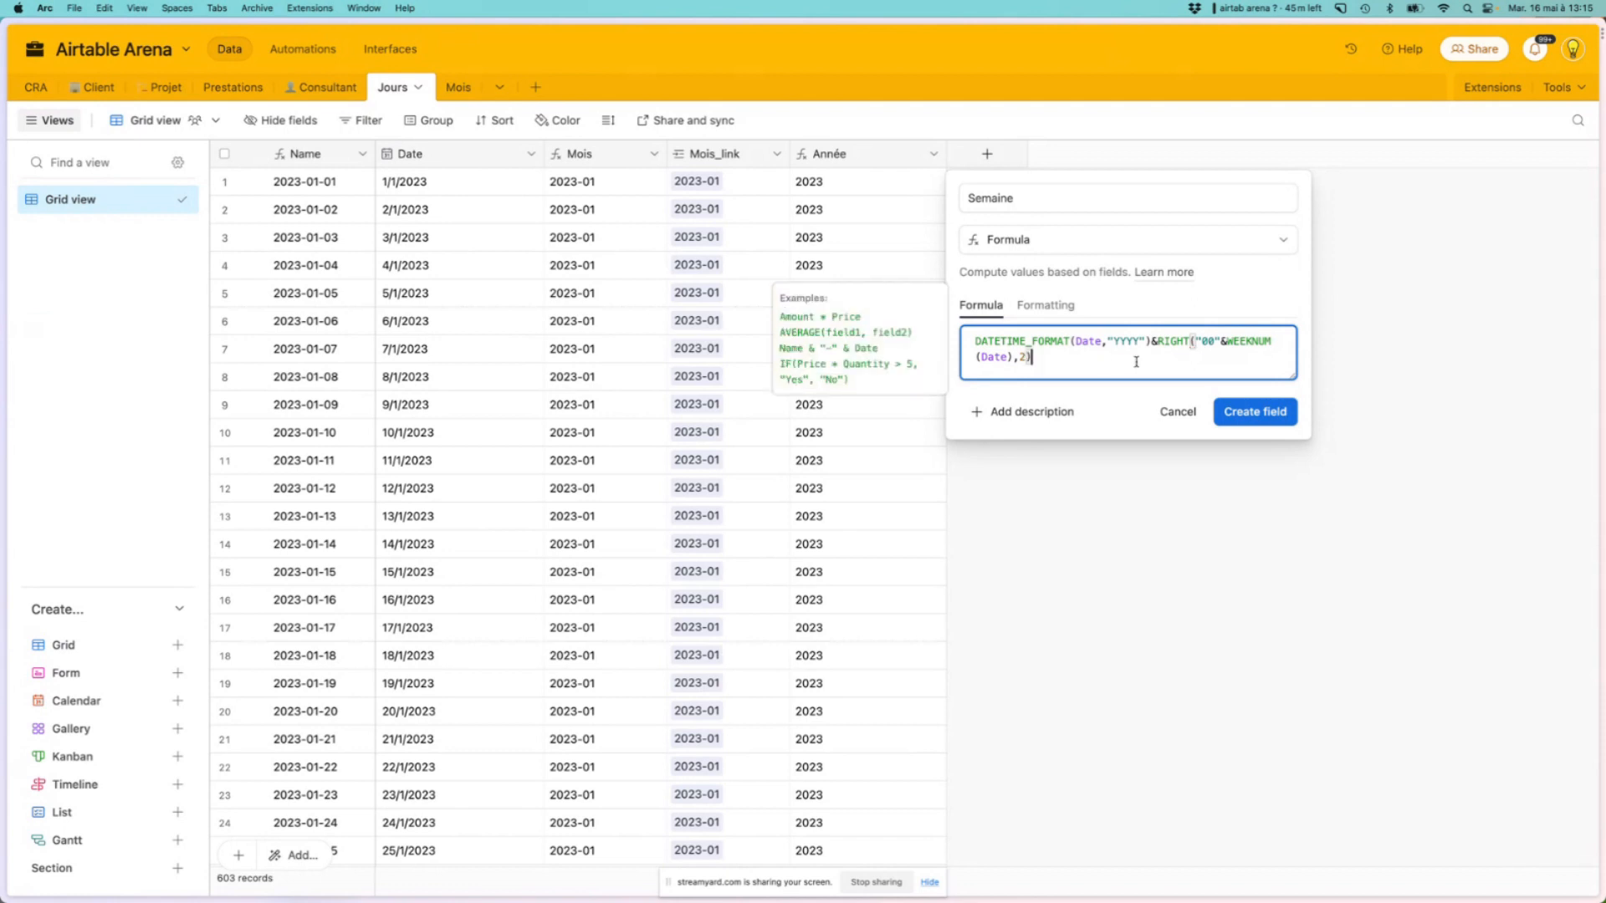
left_click(1246, 410)
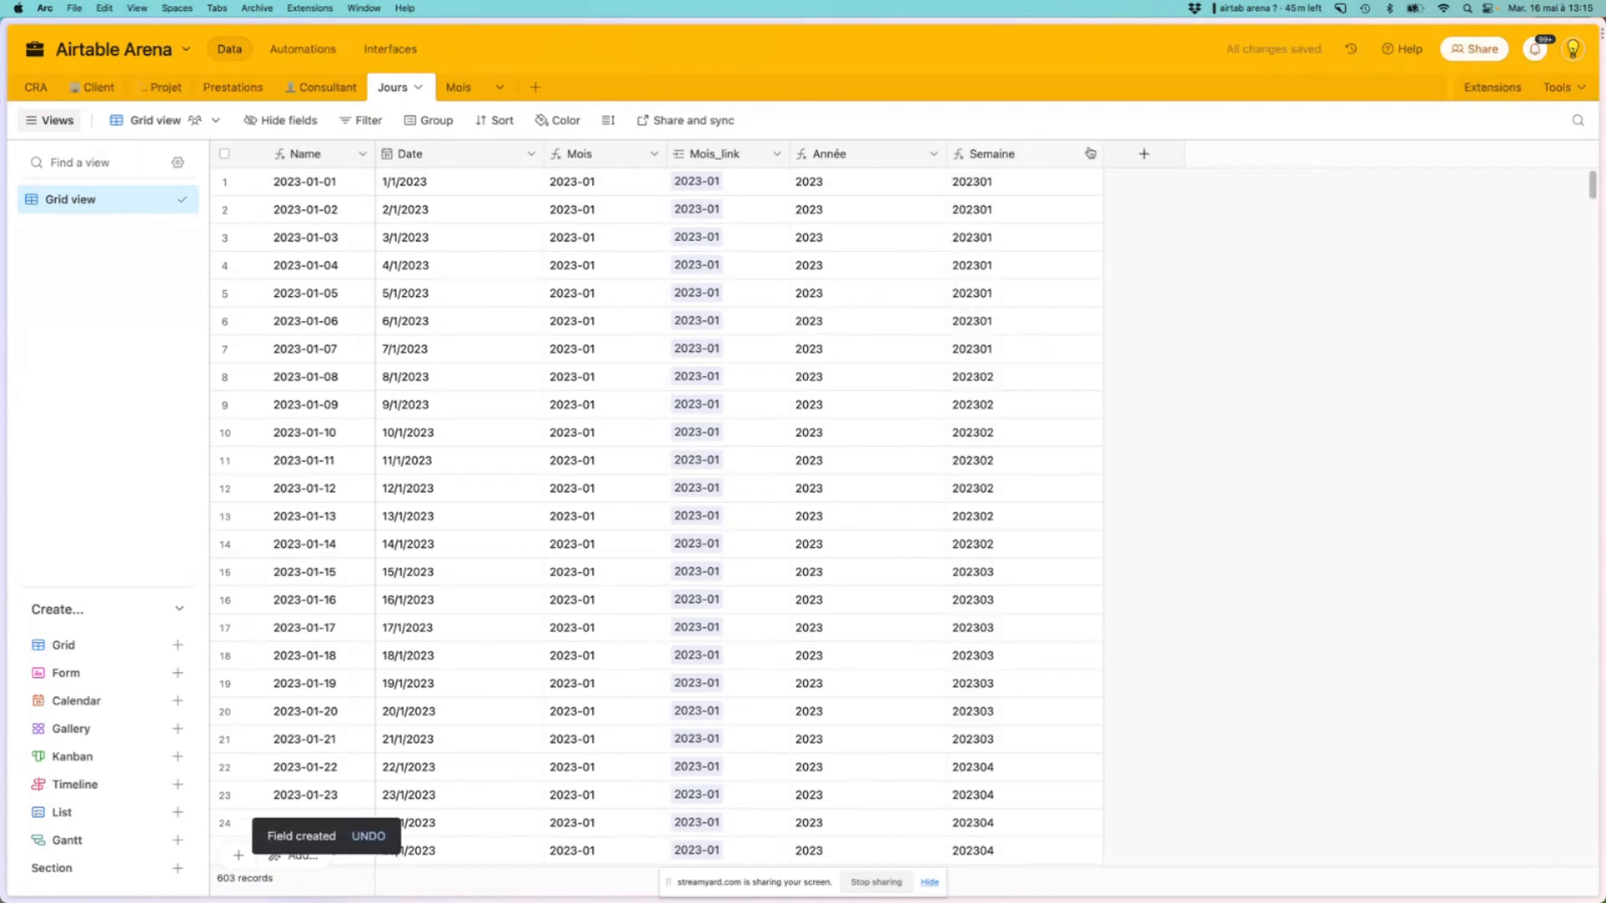
Try adding -S after YYYY inside the date format of the Semaine formula and save the field
left_click(1090, 154)
left_click(1050, 192)
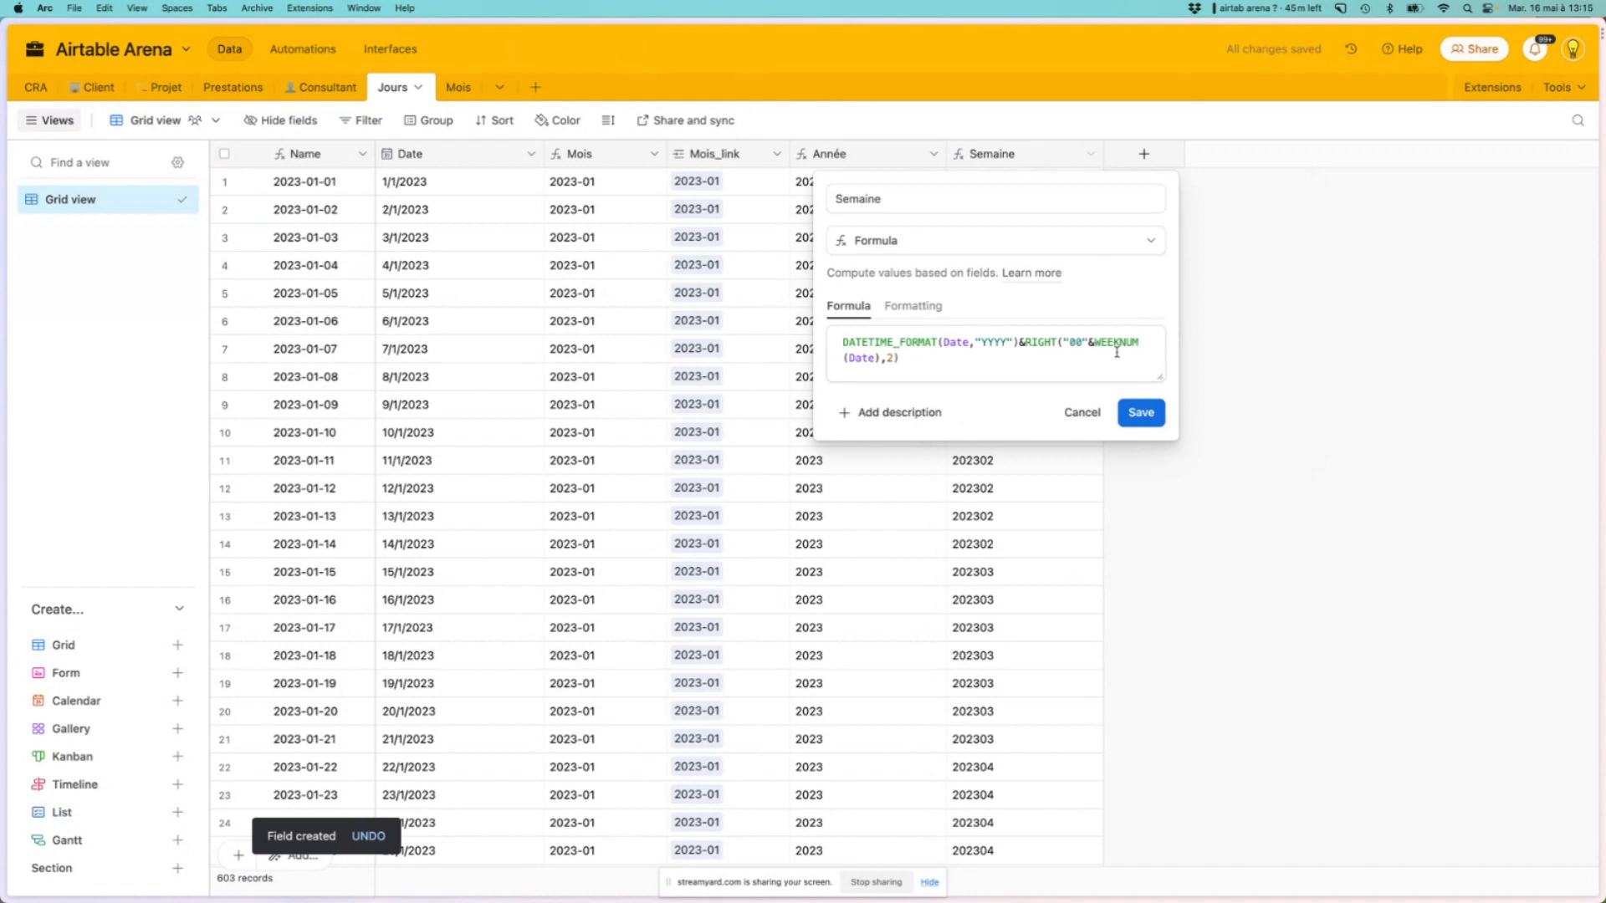
left_click(1070, 342)
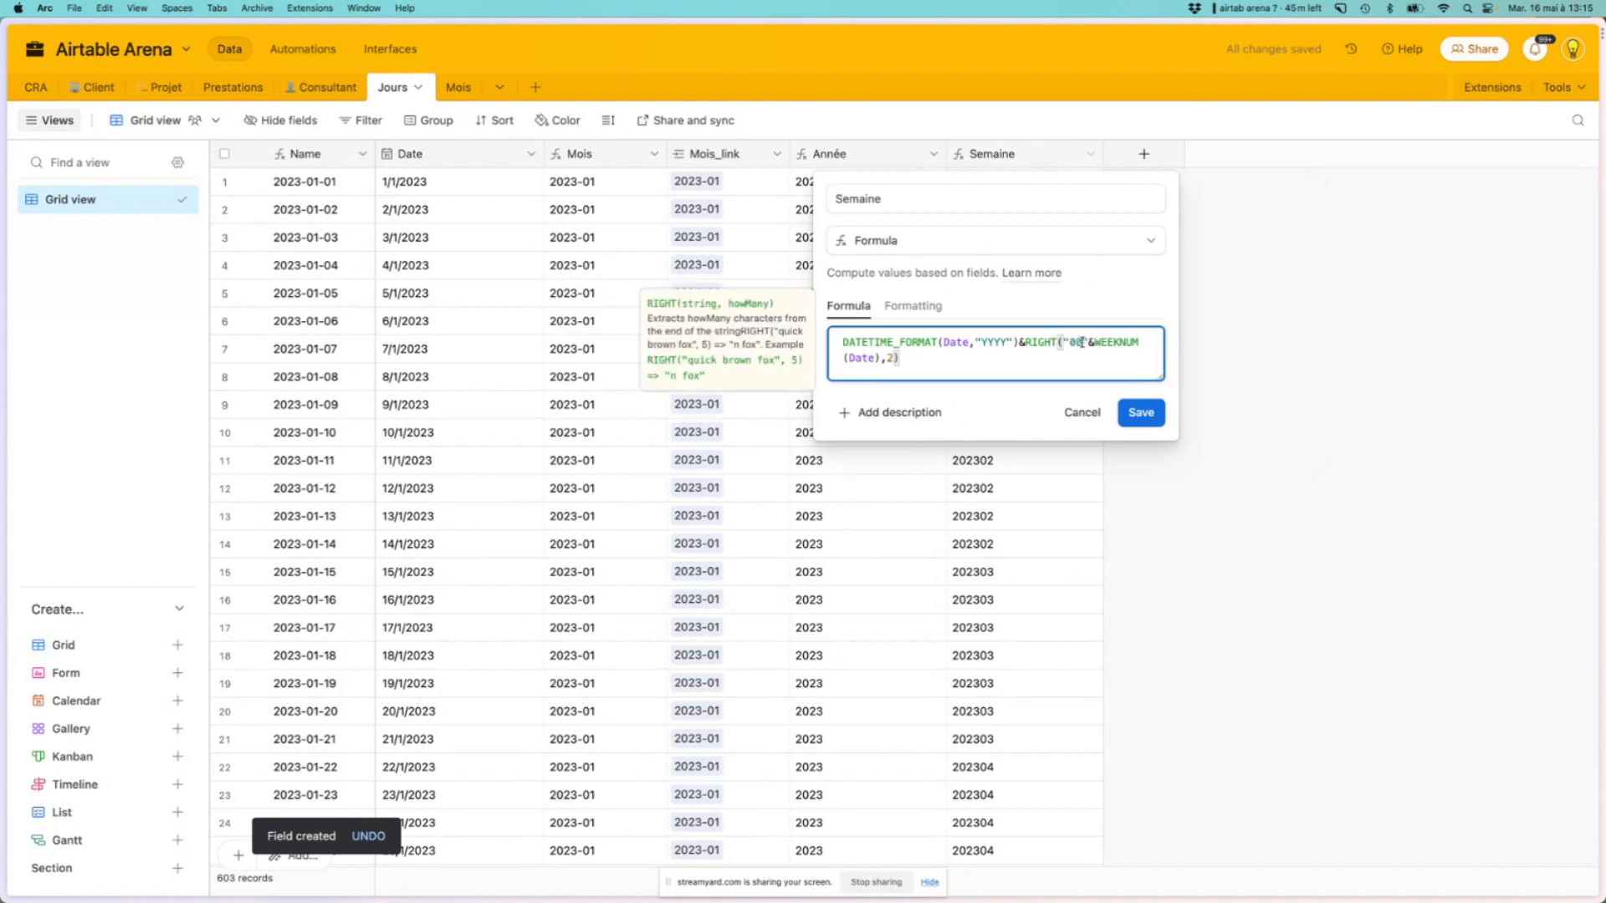
key("Right")
left_click(1007, 342)
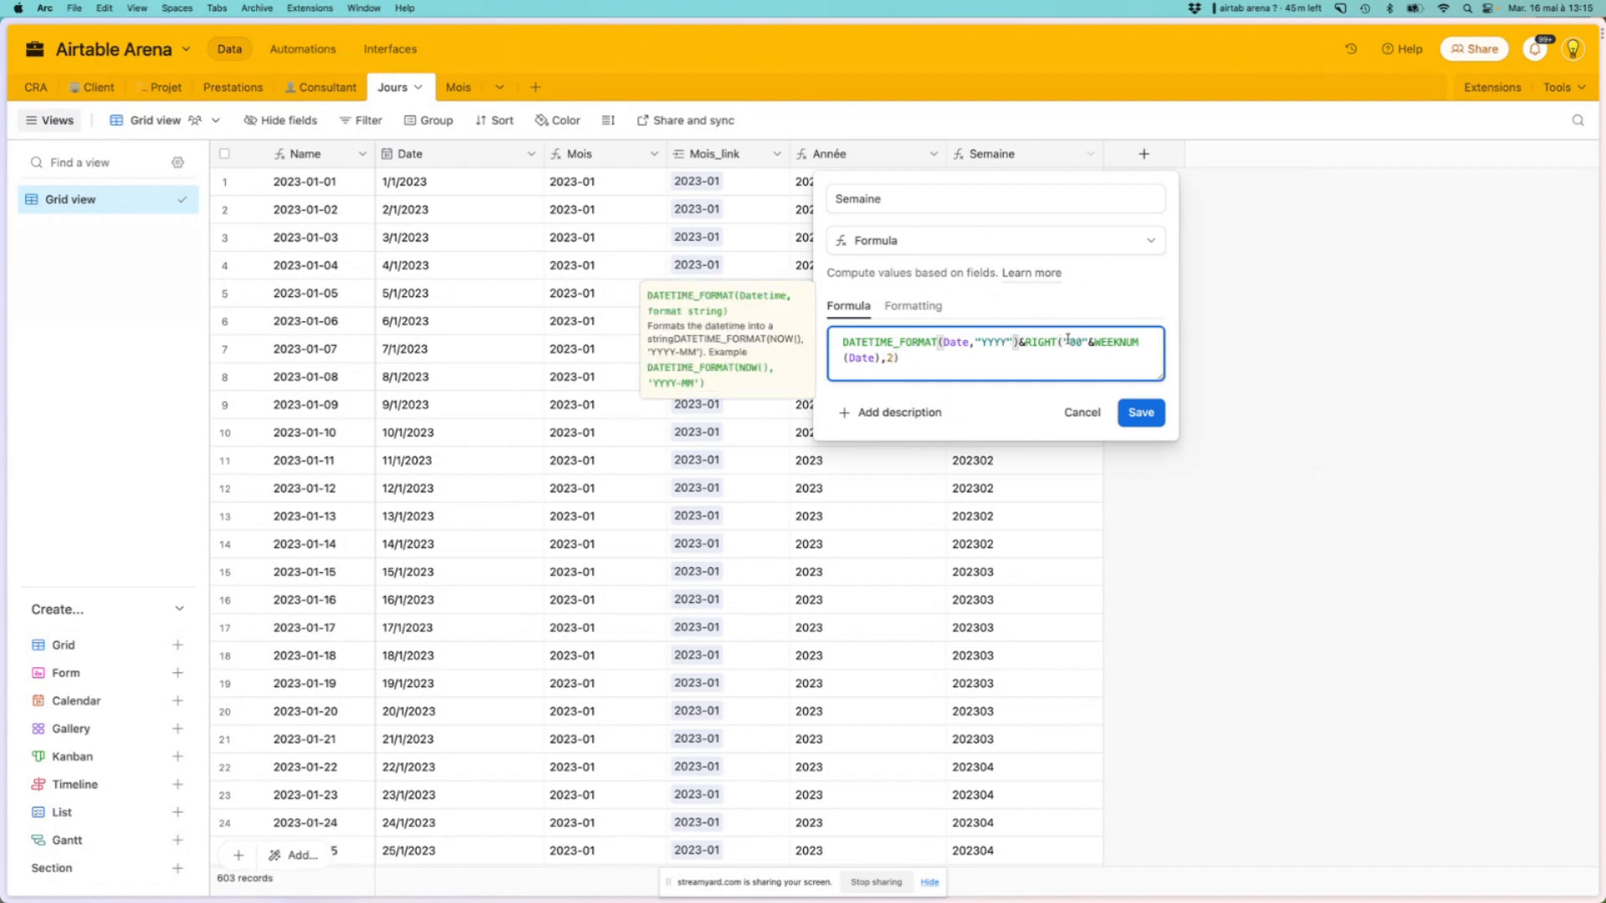
type("-S")
left_click(1141, 412)
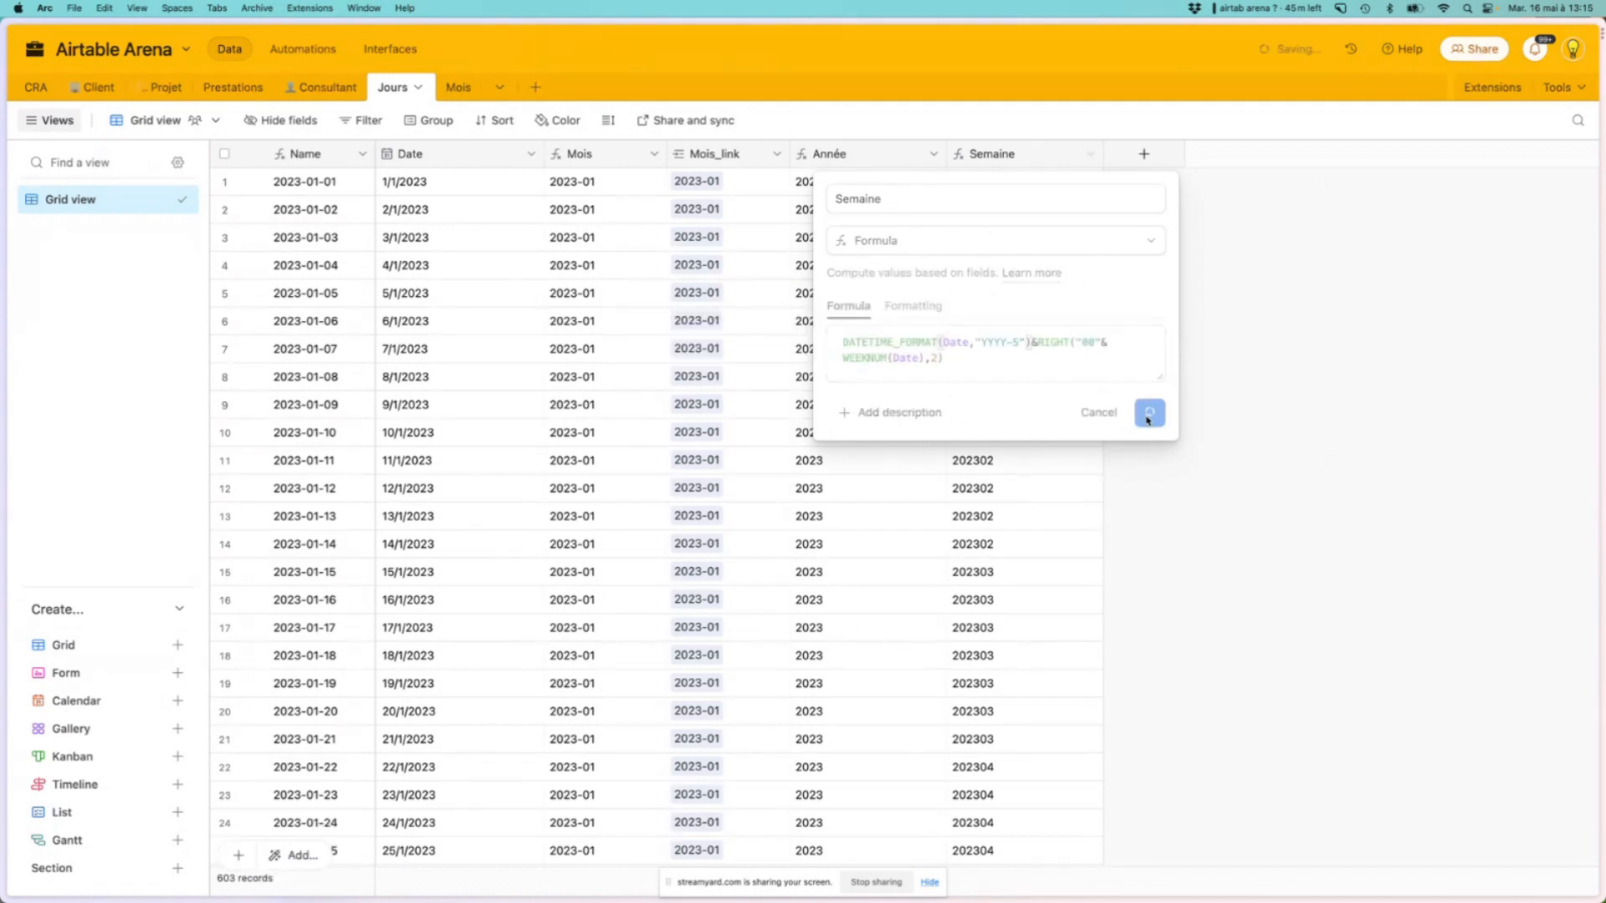
left_click(1090, 154)
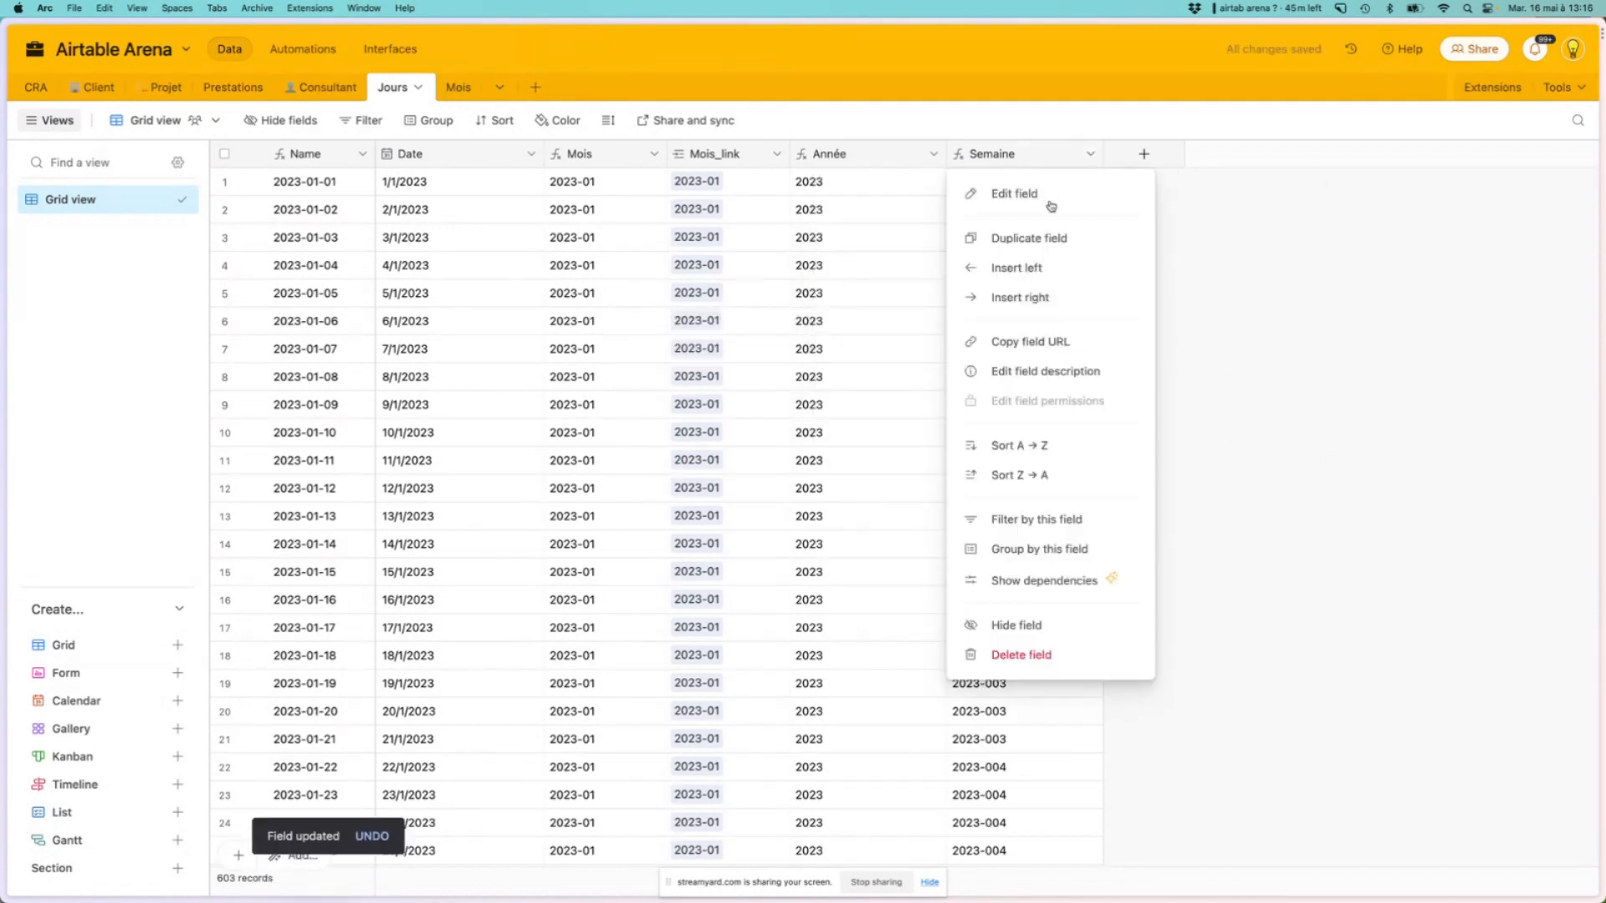
left_click(1047, 197)
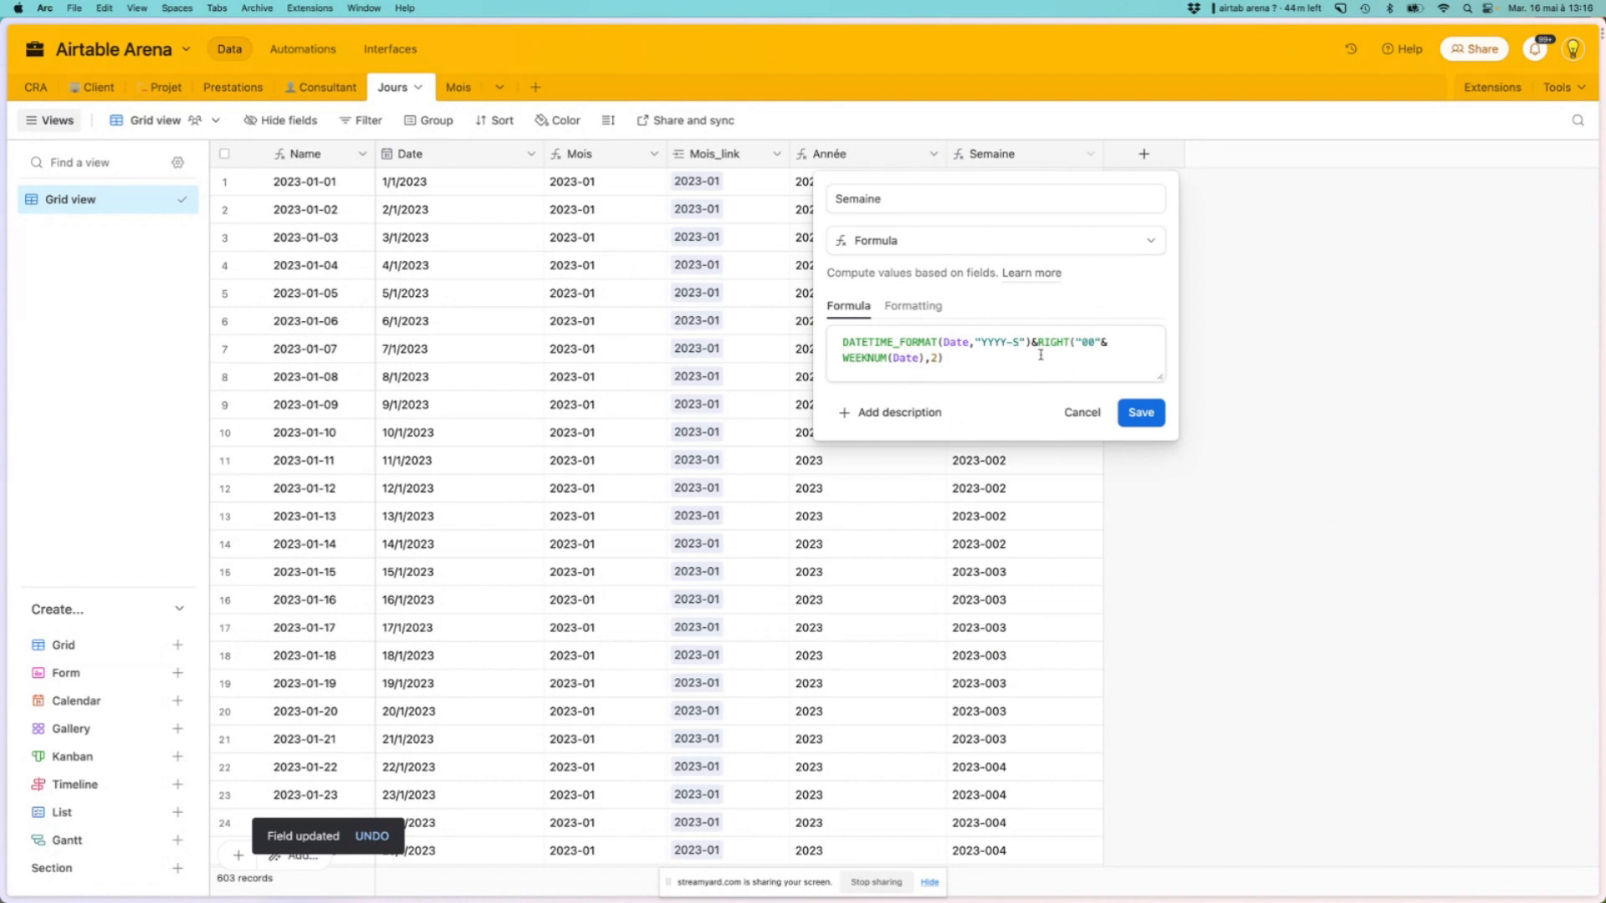
left_click(1085, 414)
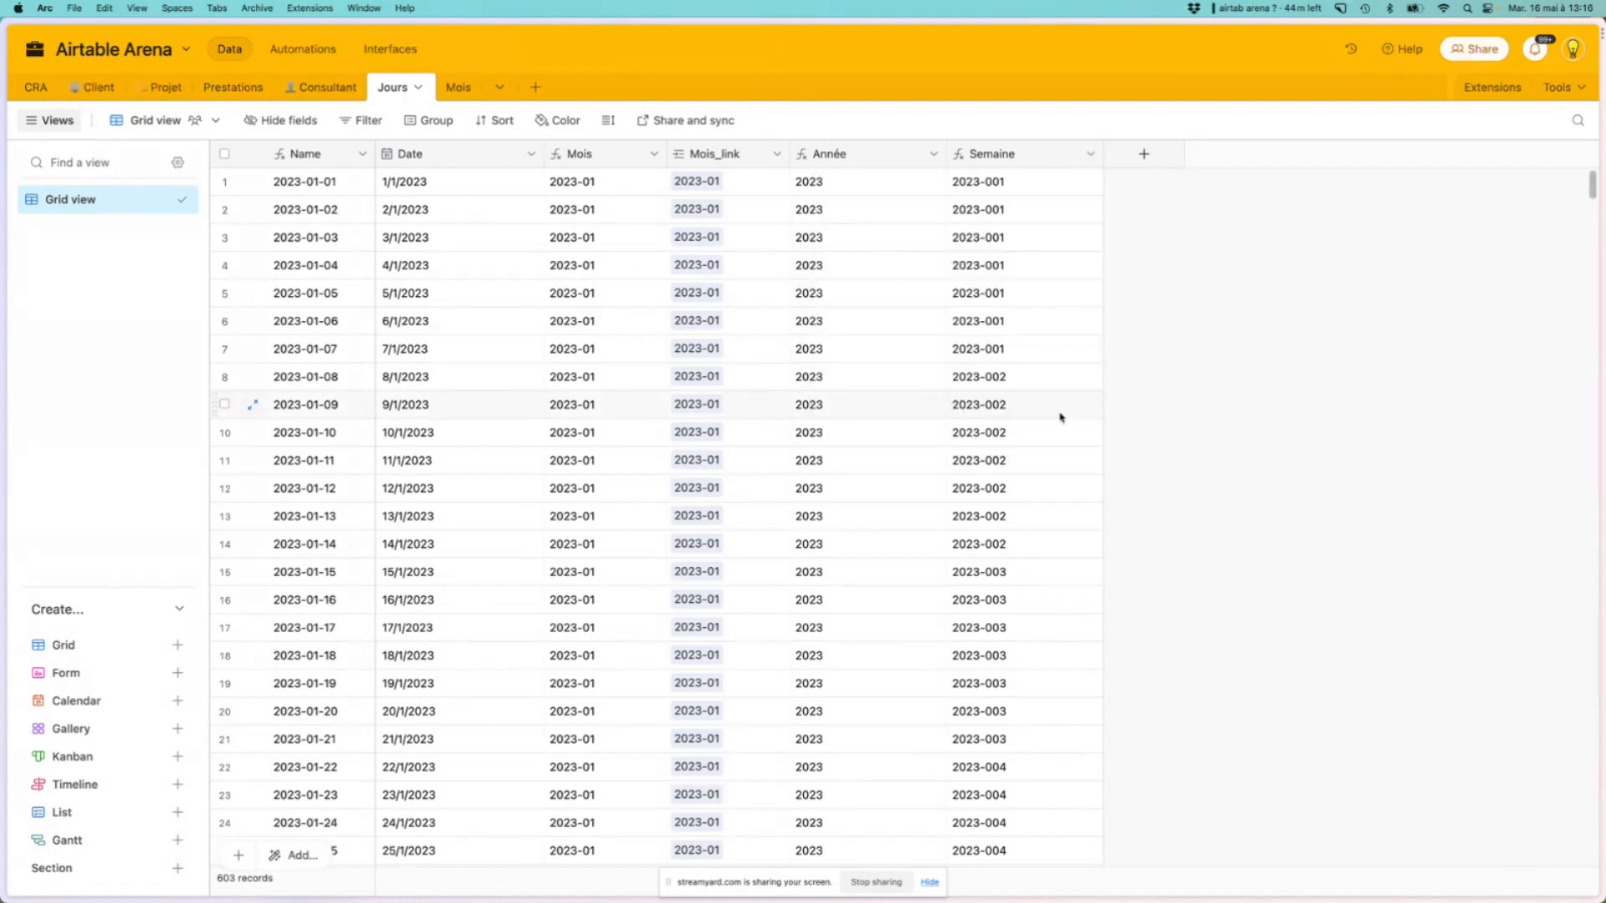
Change the Semaine formula to DATETIME_FORMAT(Date,"YYYY")&"-S"&RIGHT("00"&WEEKNUM(Date),2) and save the field
left_click(1084, 156)
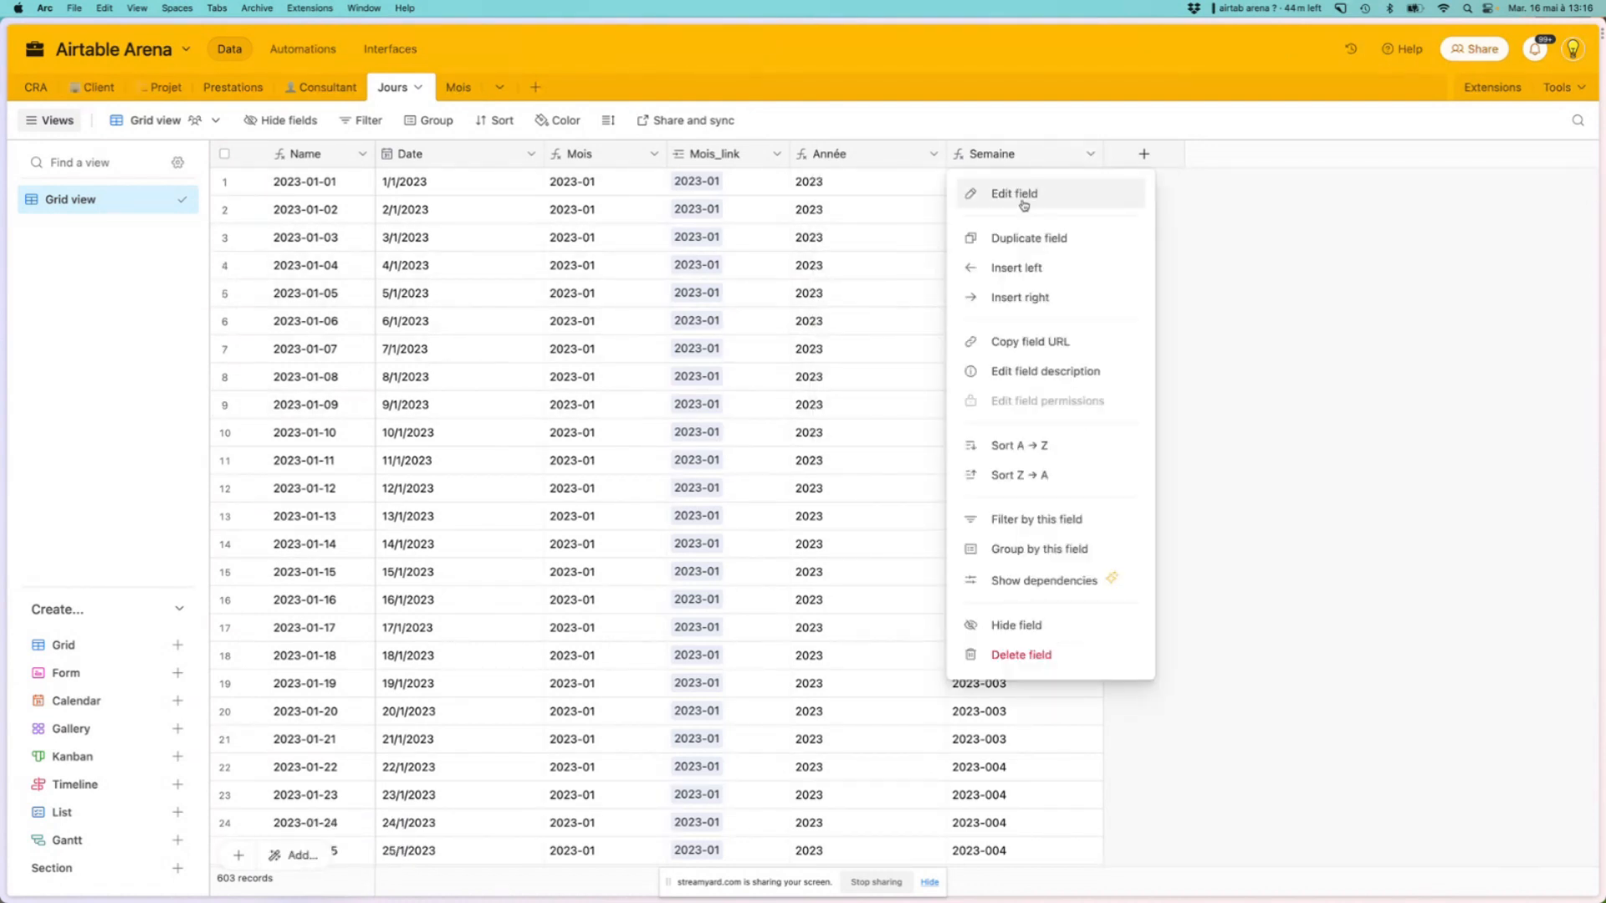
left_click(1022, 199)
left_click(1021, 344)
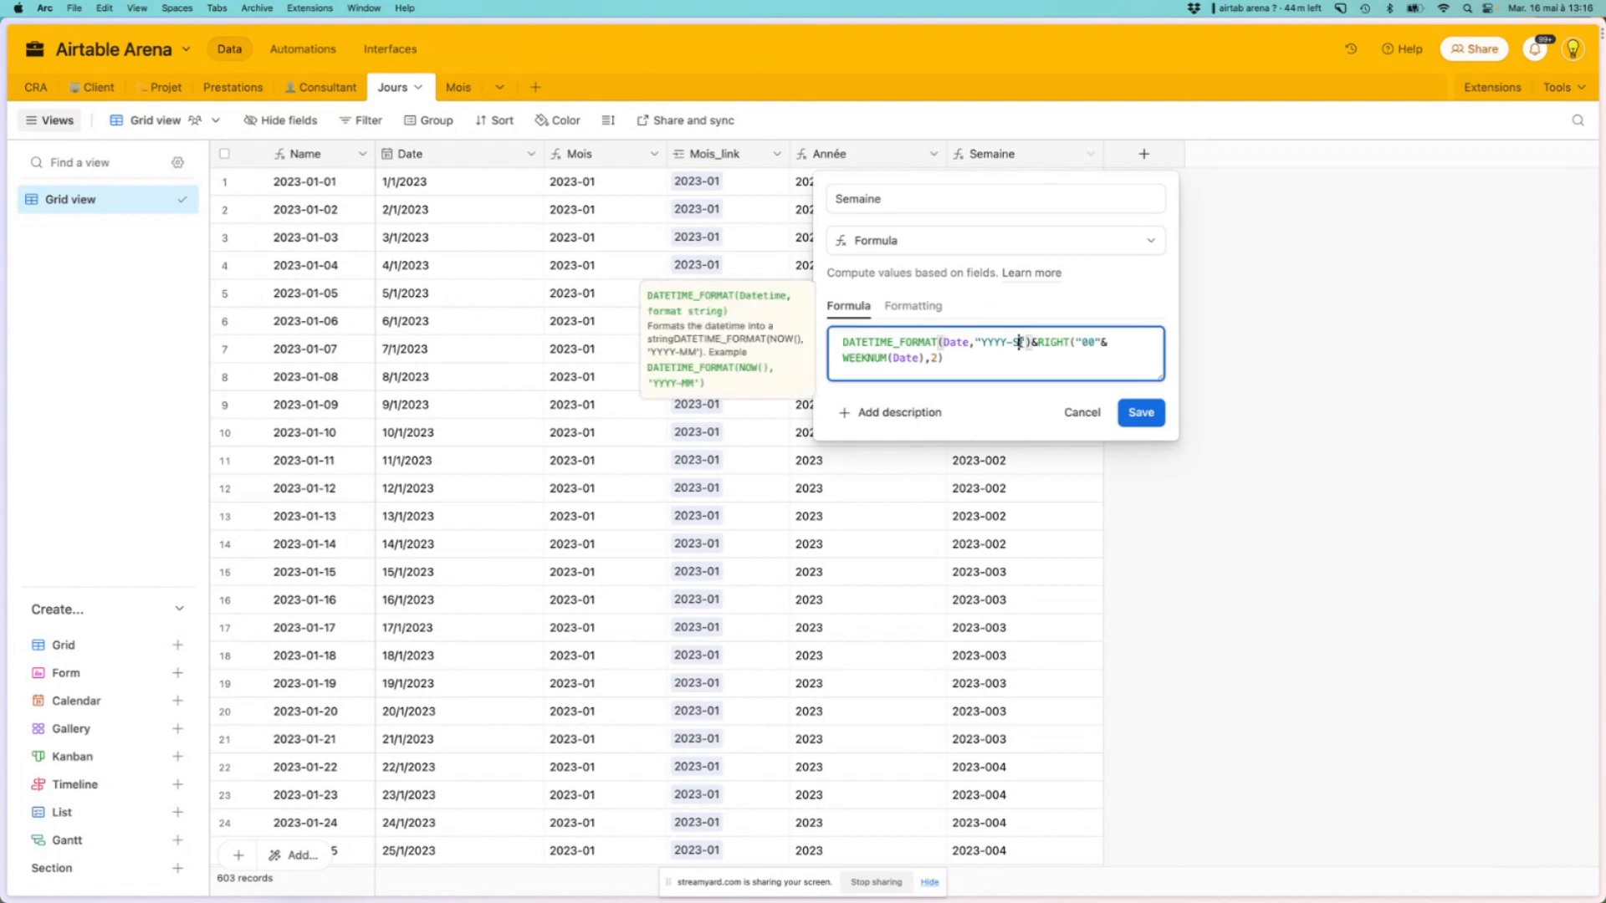
key("BackSpace")
key("BackSpace")
left_click(1050, 341)
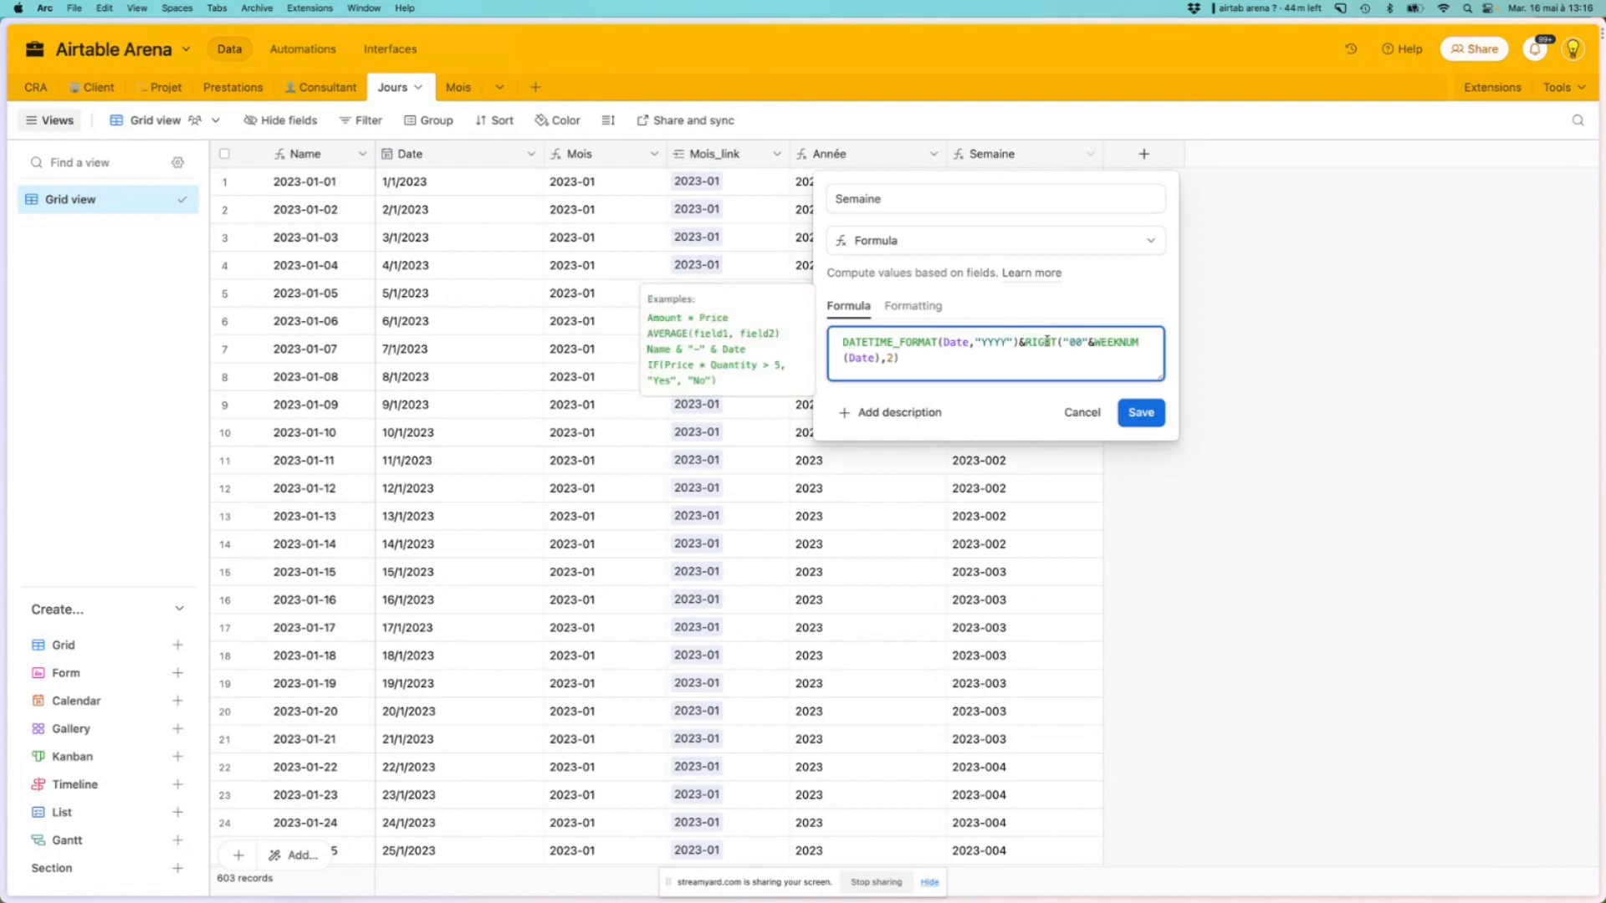
type("&\"\"&")
key("Left")
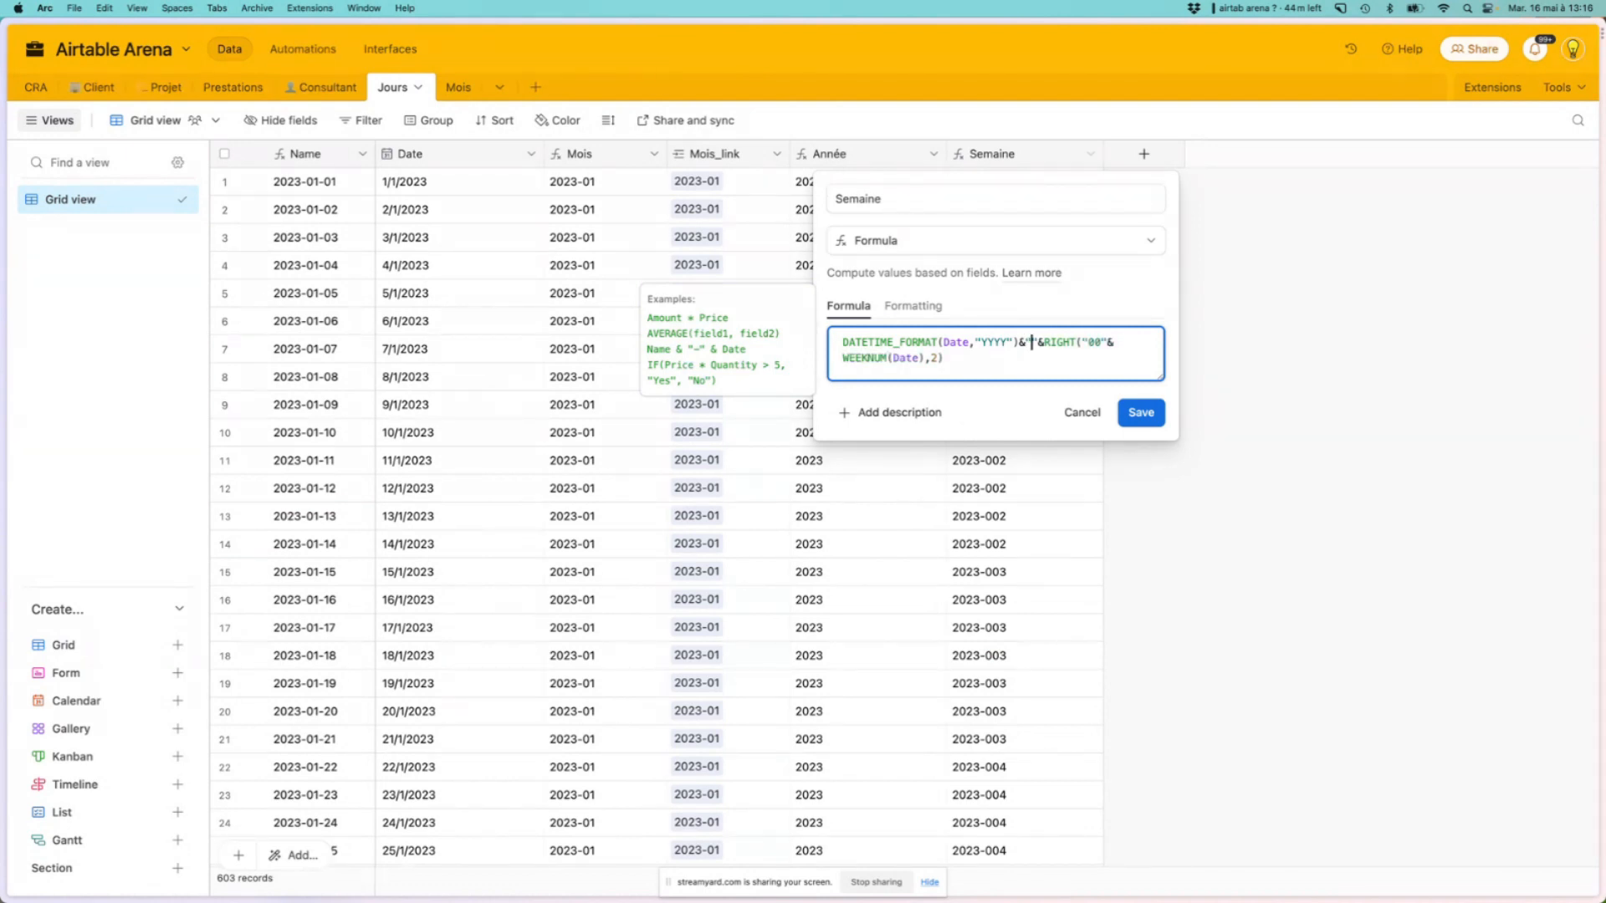
type("-S")
left_click(1152, 413)
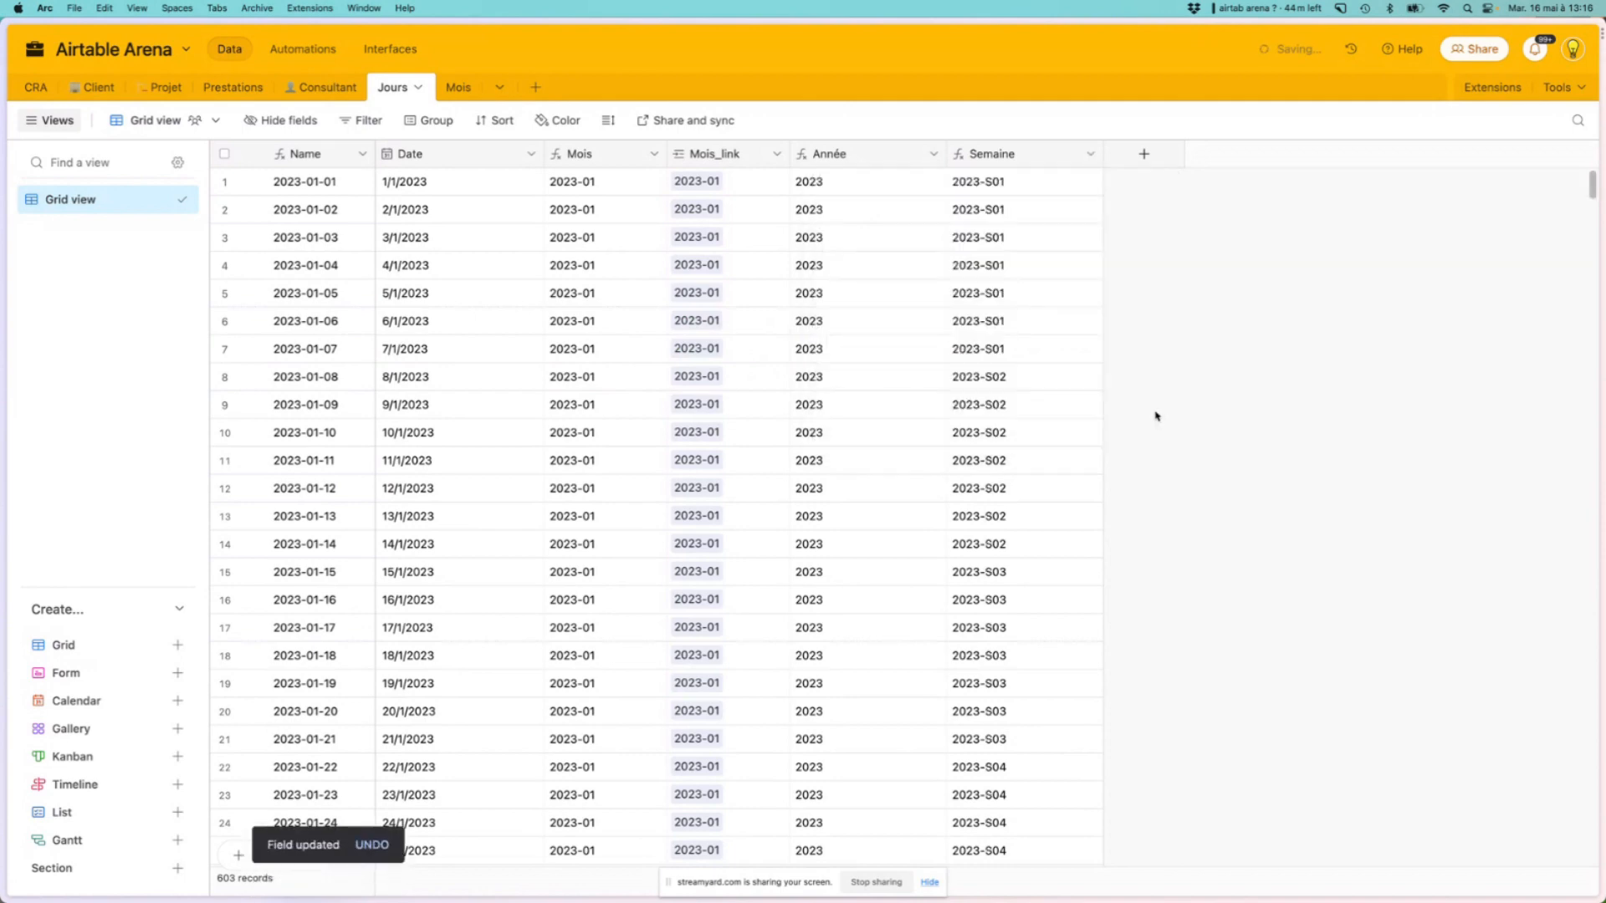
scroll(1155, 415, "down", 20)
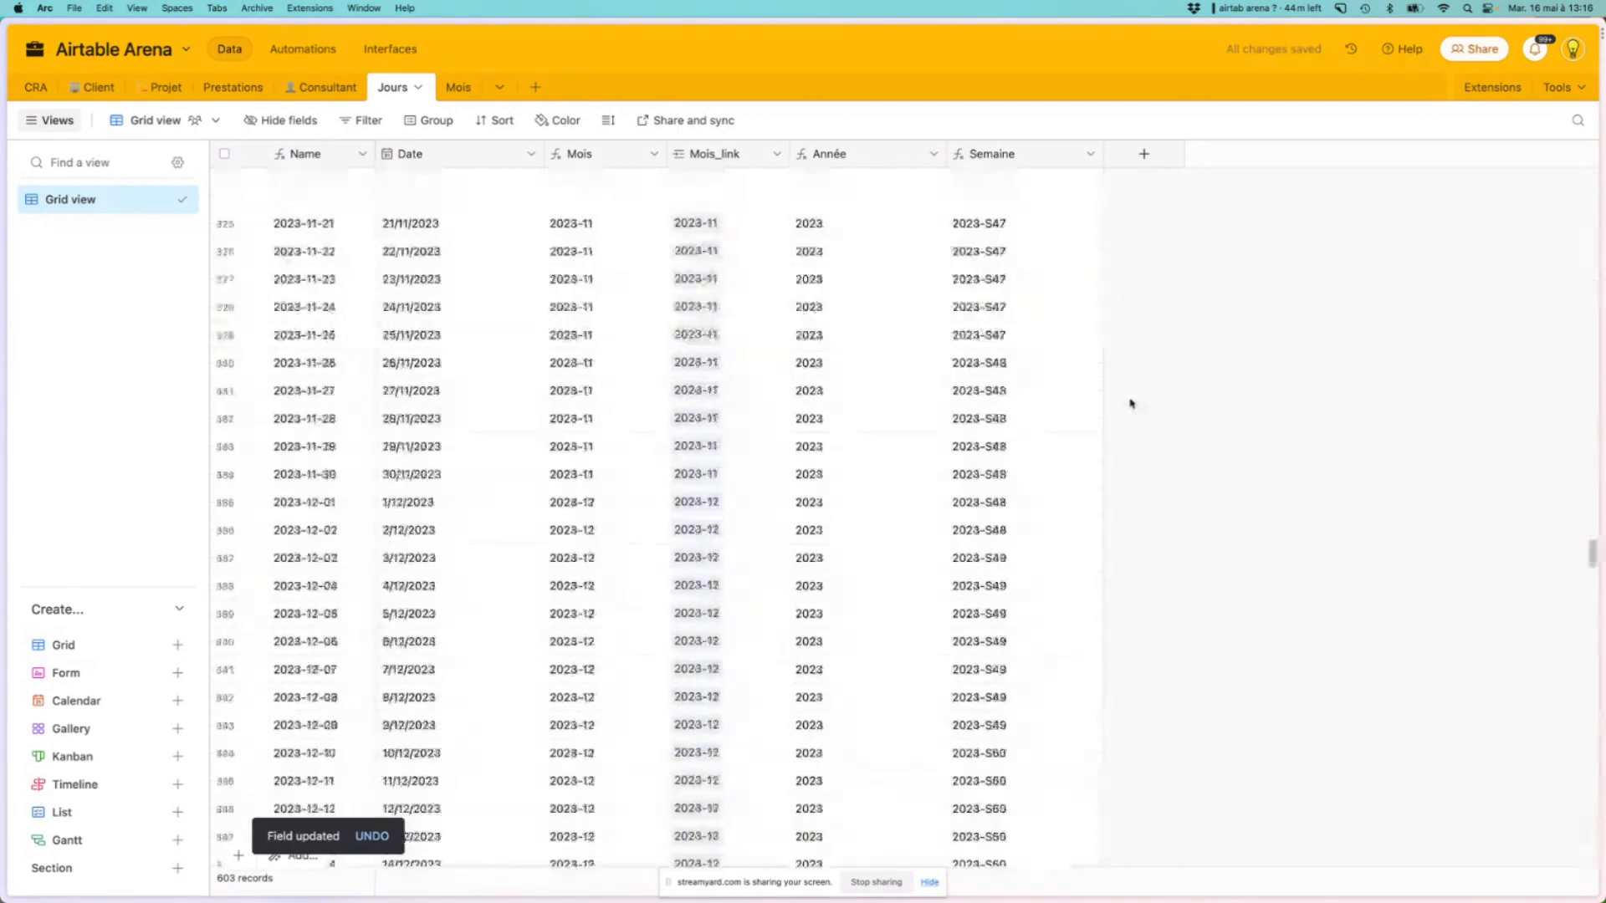
scroll(1130, 404, "up", 20)
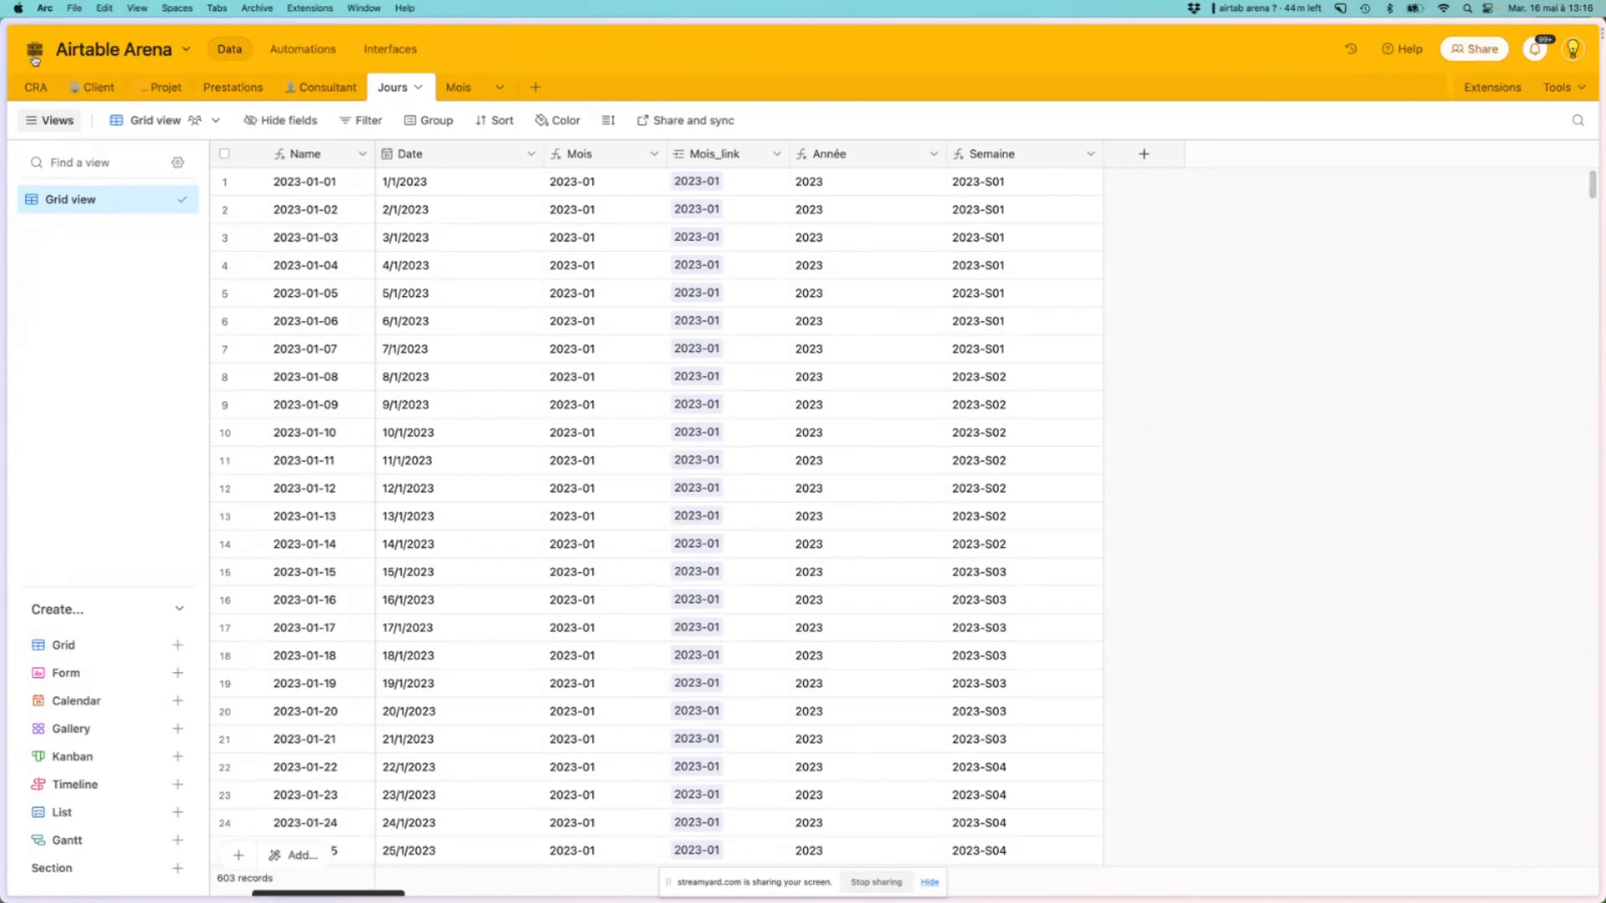
scroll(468, 374, "down", 20)
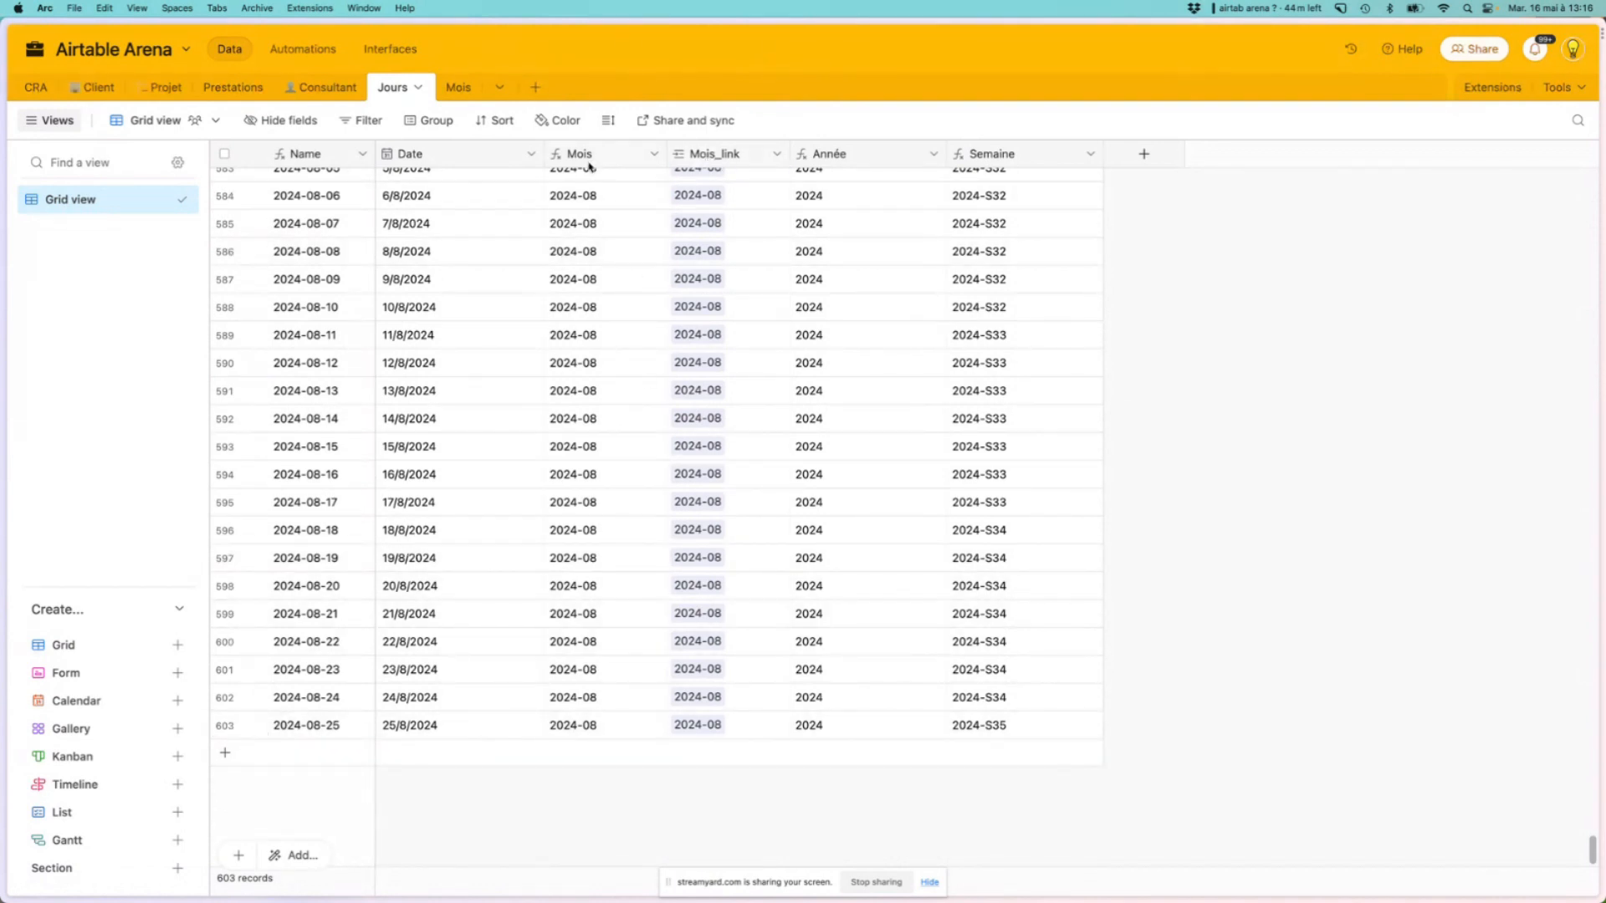
left_click(592, 727)
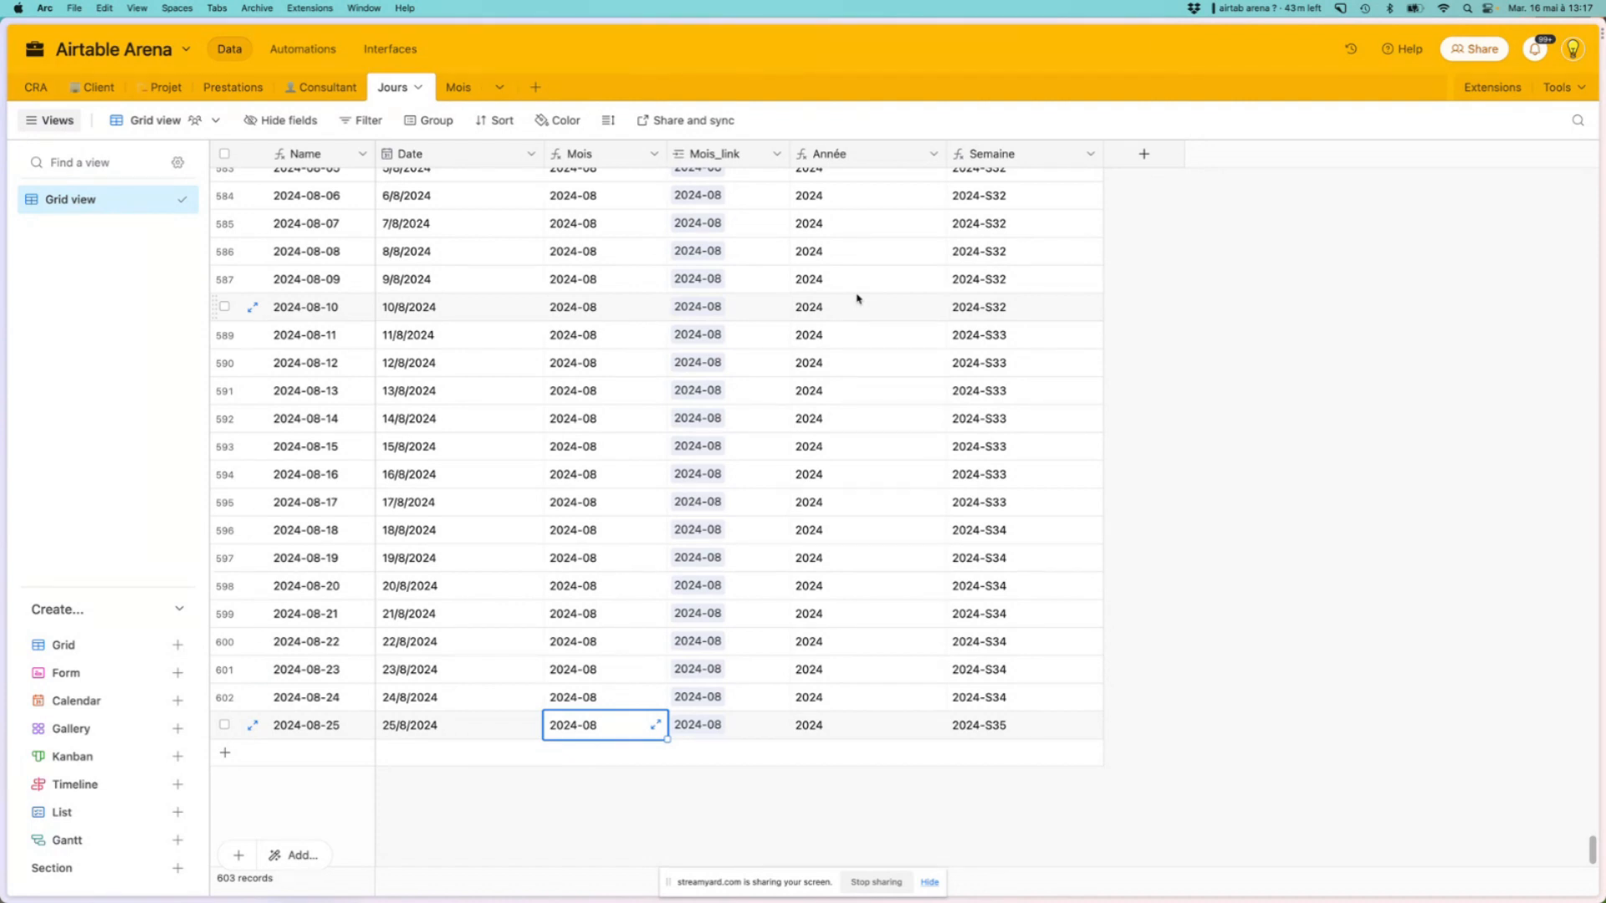
scroll(856, 298, "up", 2)
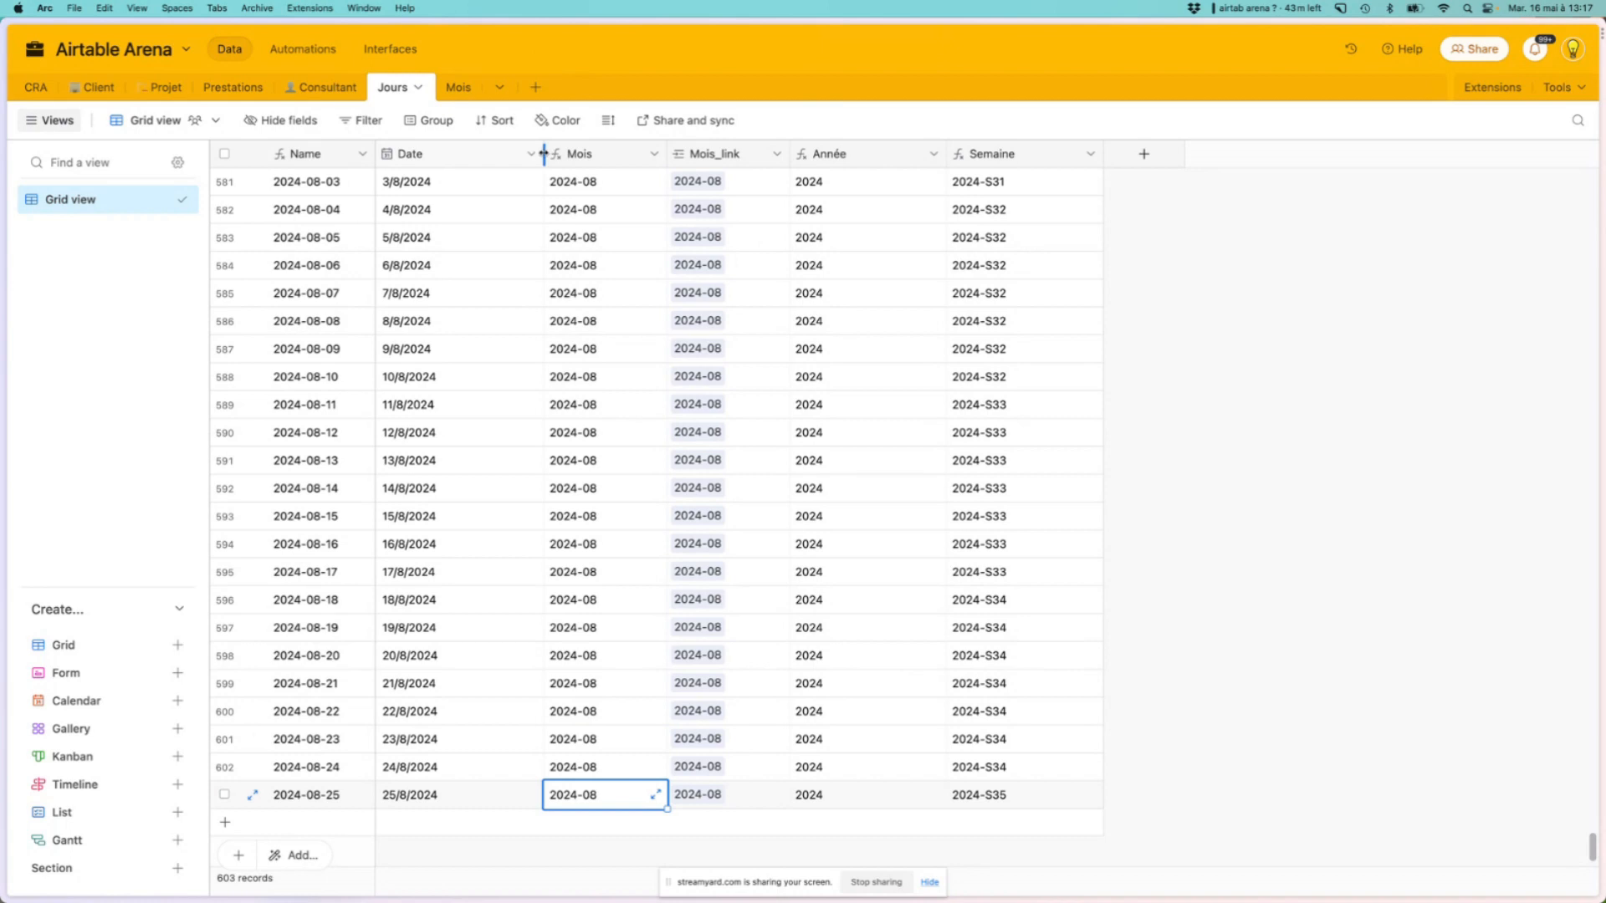
Narrow the Date, Mois, Mois_link, Année and Semaine columns of the Jours table to fit their contents
left_click_drag(544, 153, 471, 153)
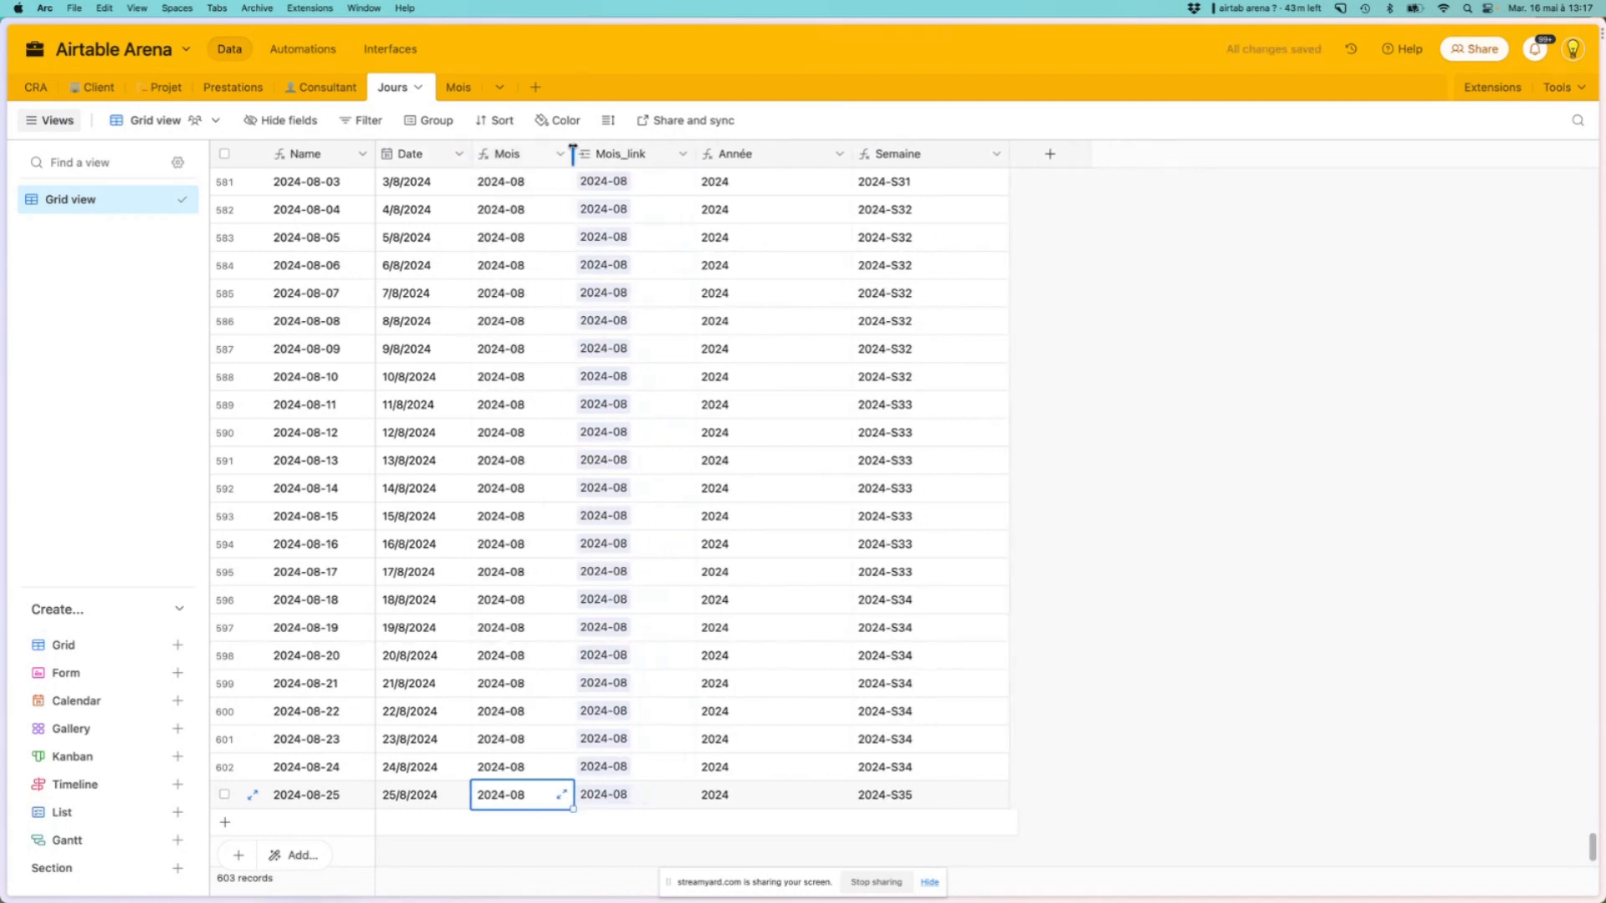
left_click_drag(573, 153, 564, 153)
left_click_drag(685, 153, 665, 153)
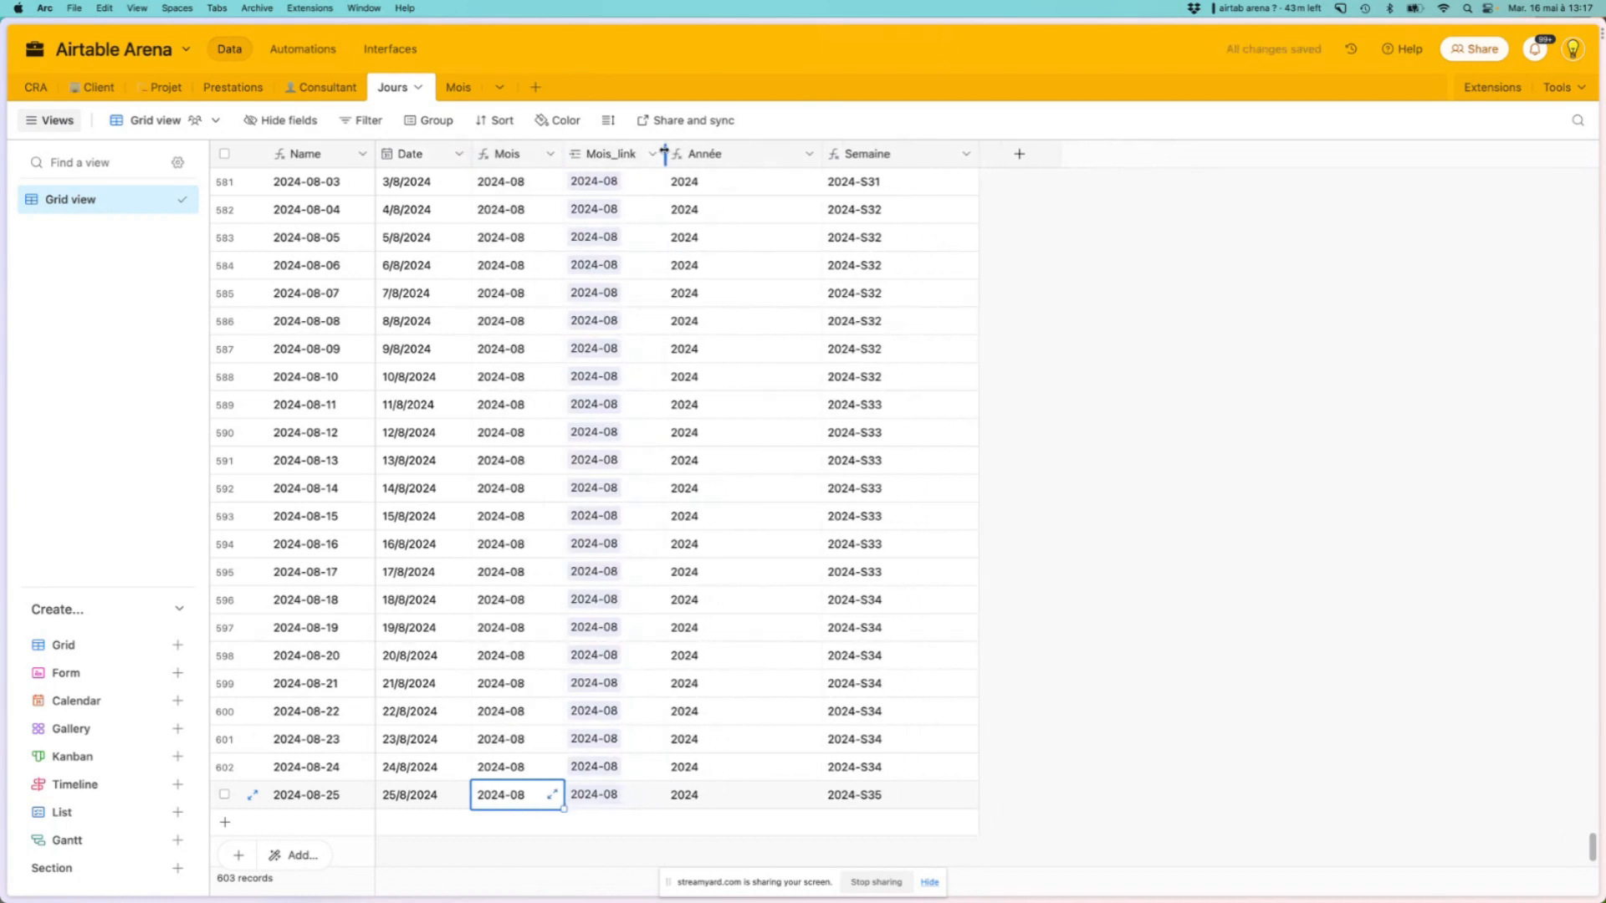
left_click_drag(820, 153, 753, 154)
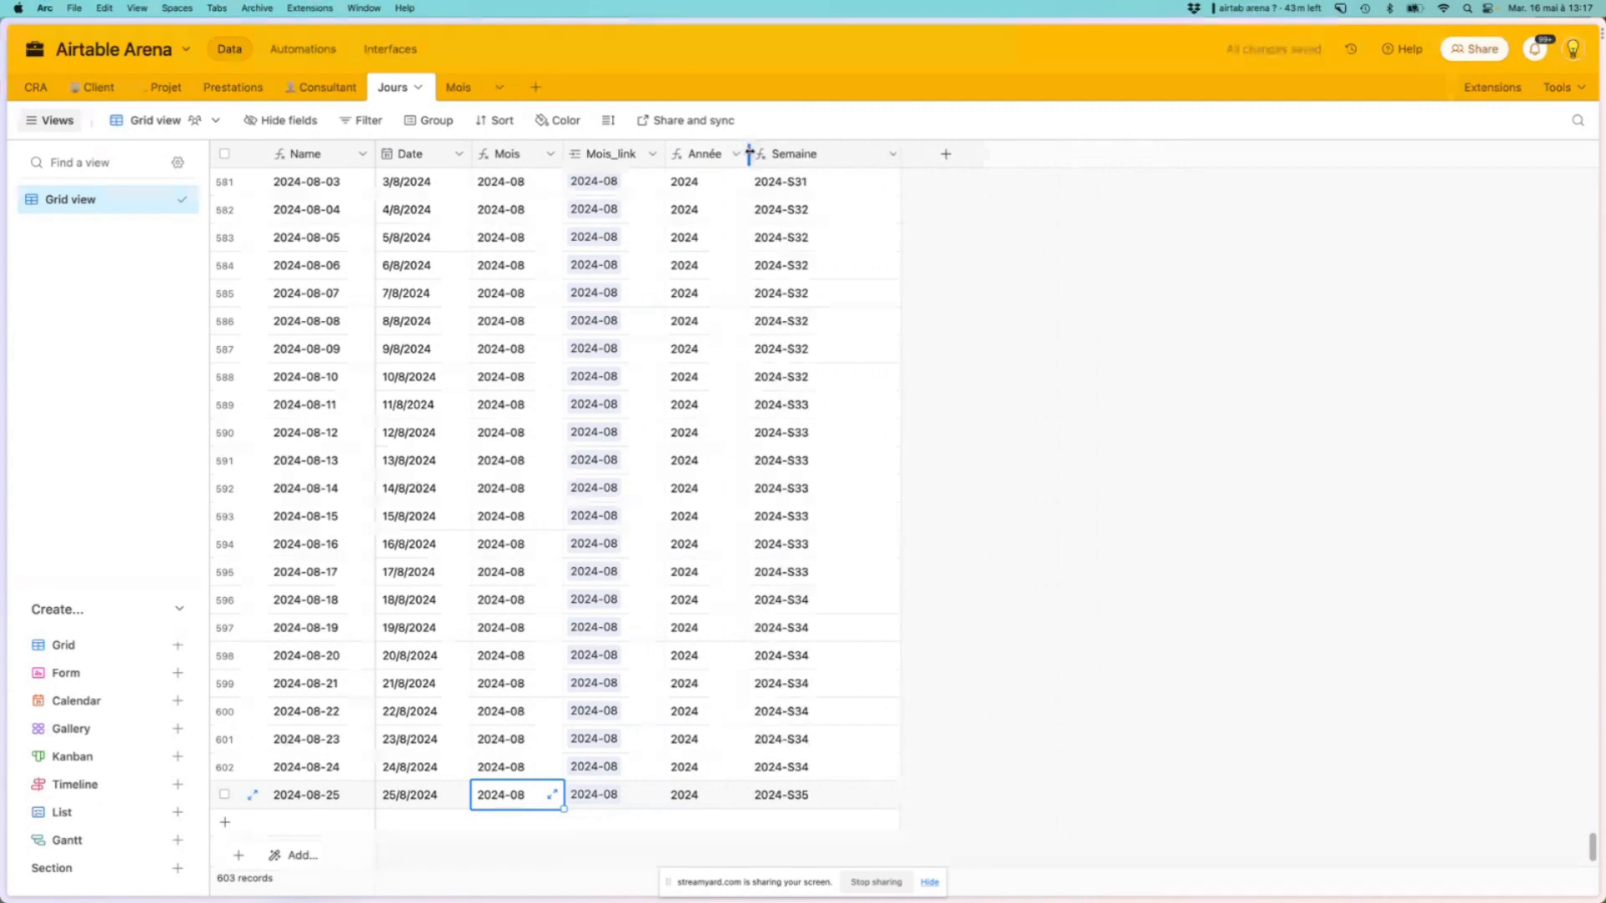
left_click_drag(911, 154, 861, 154)
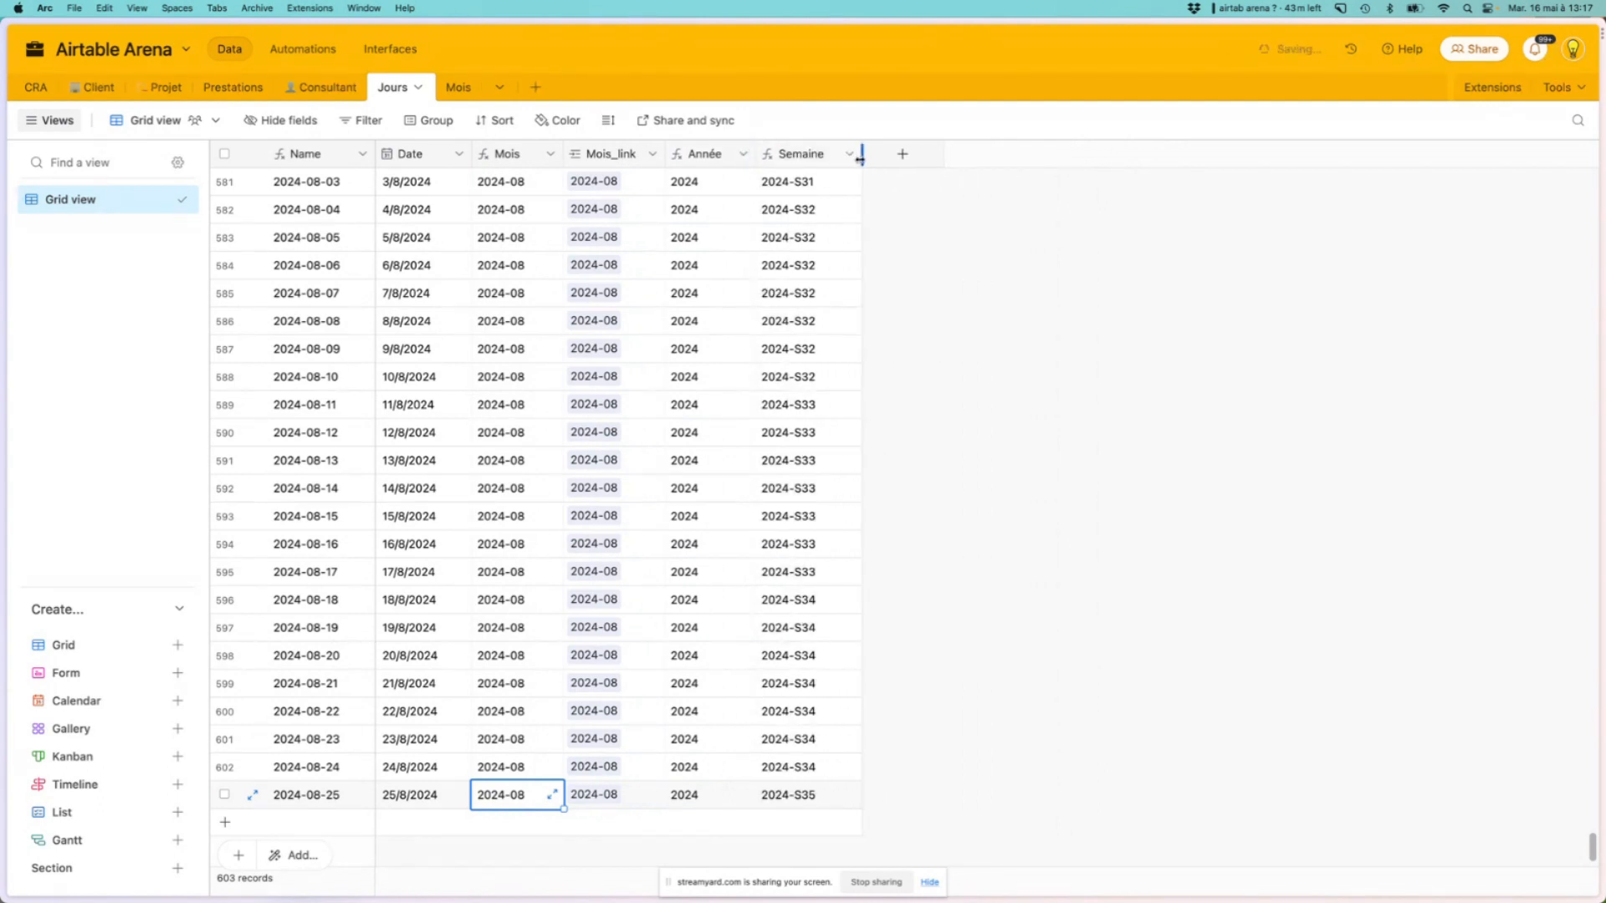
scroll(931, 260, "down", 2)
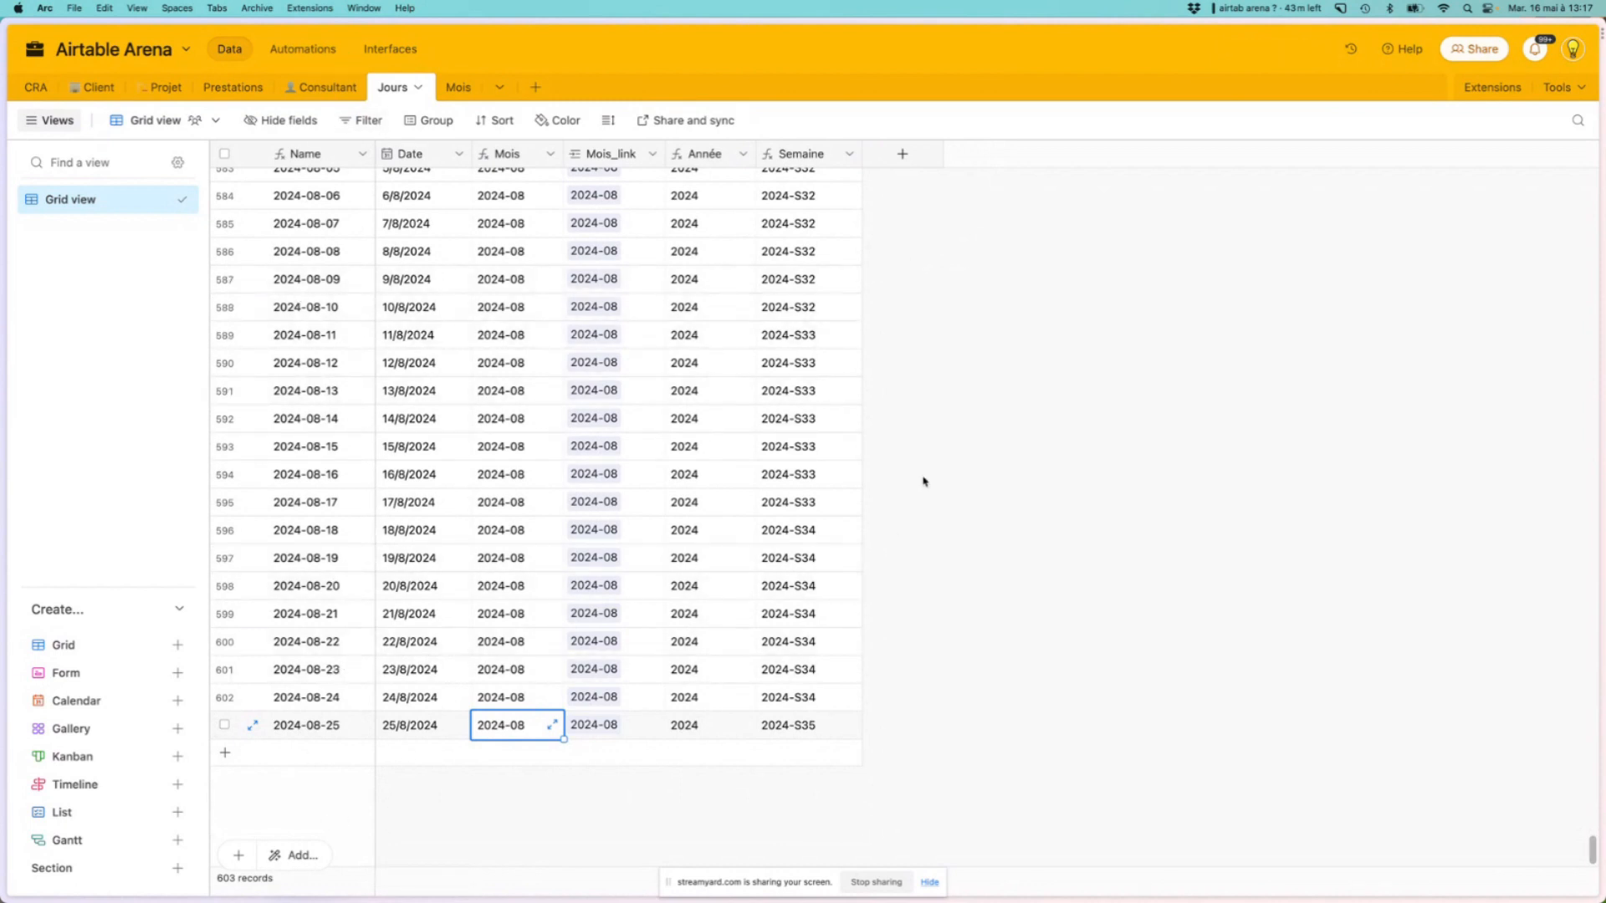
left_click(1087, 534)
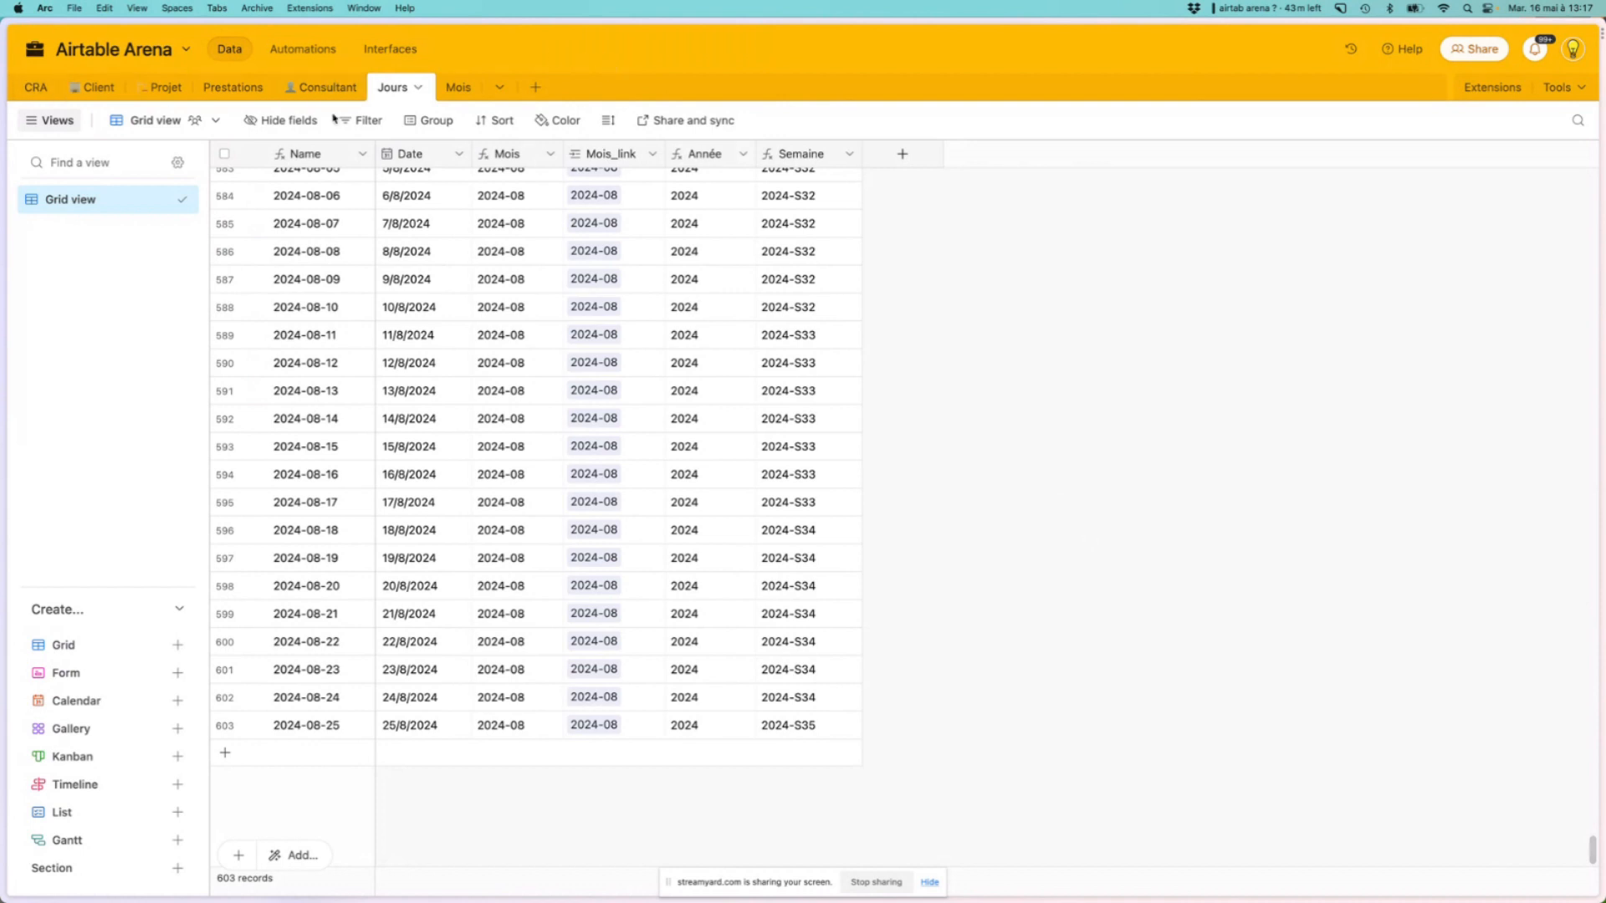
Review the Grid view of the CRA table and return to the last records of the Jours table
left_click(37, 87)
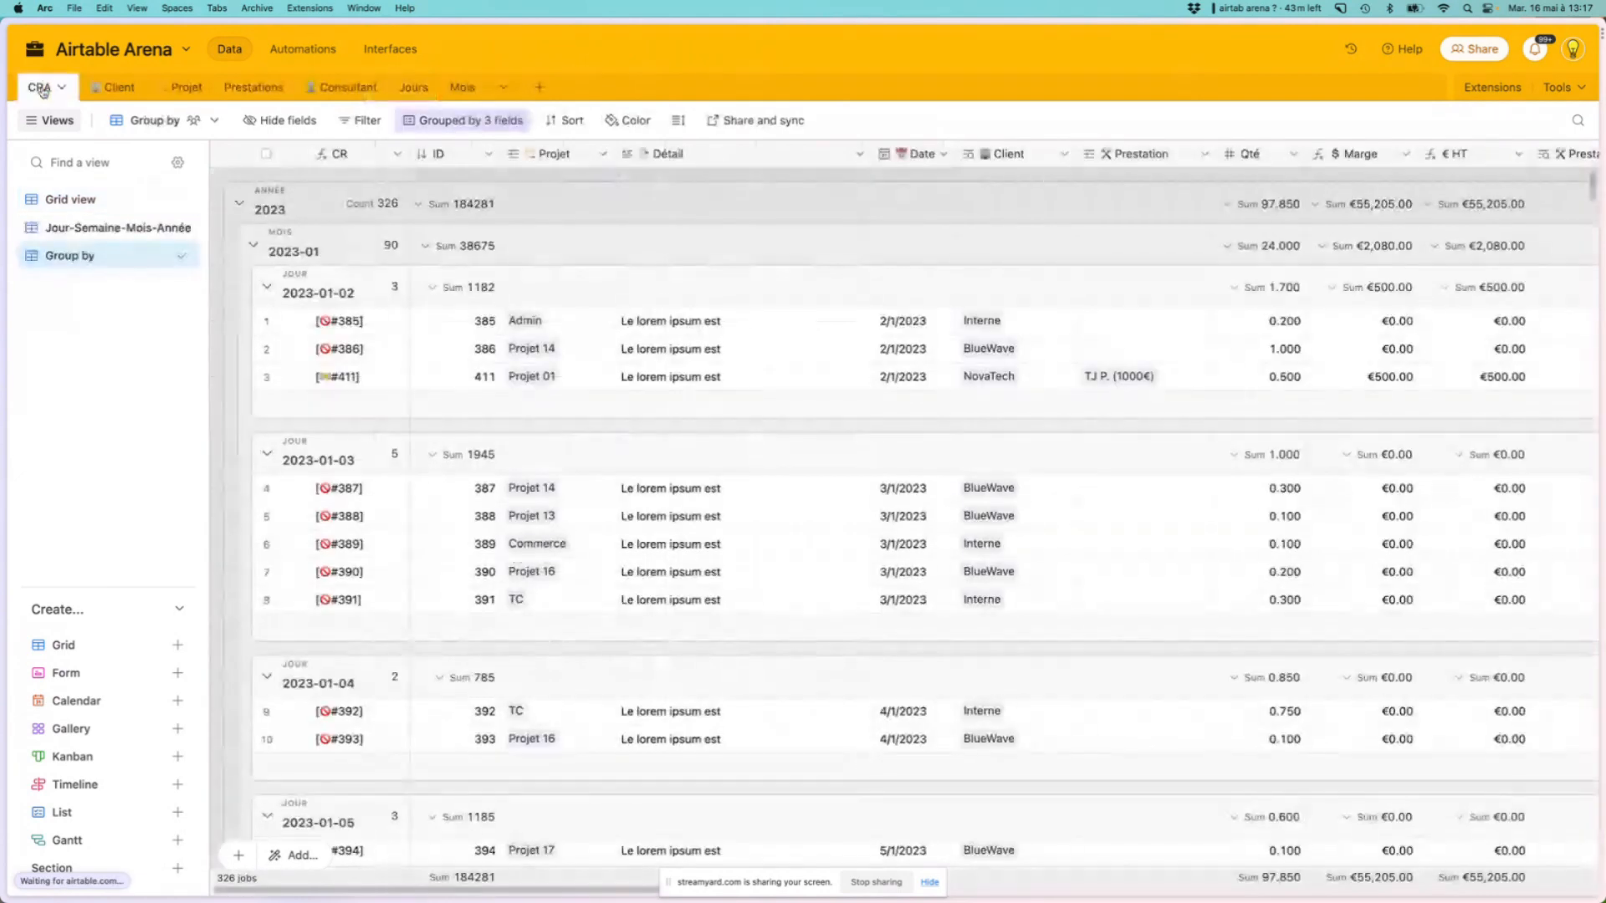
left_click(63, 198)
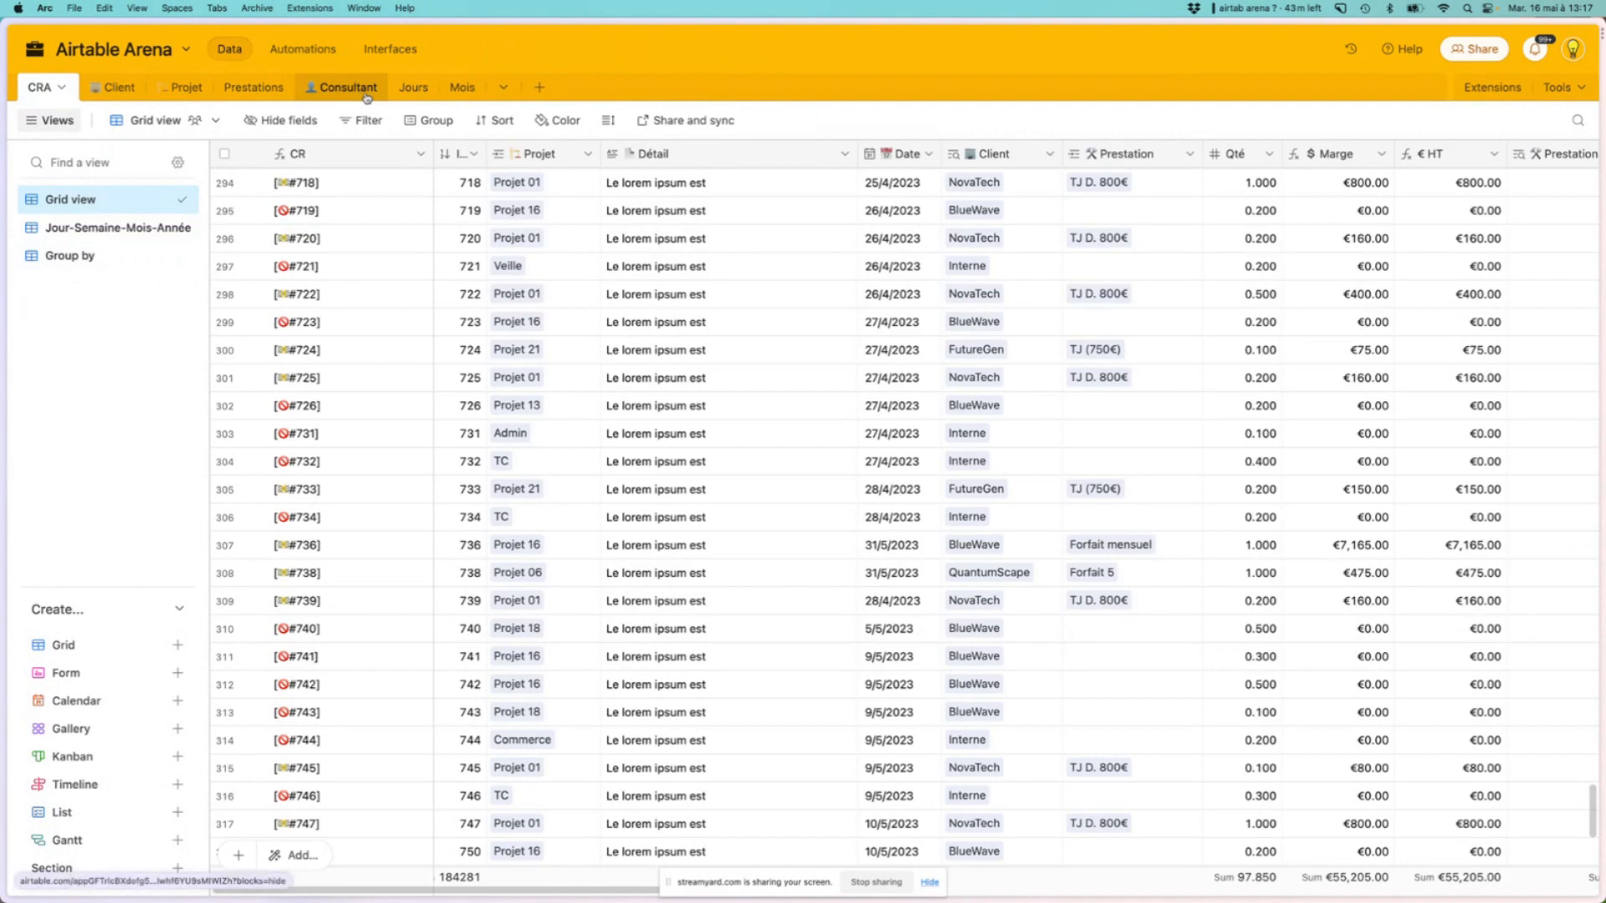
left_click(414, 88)
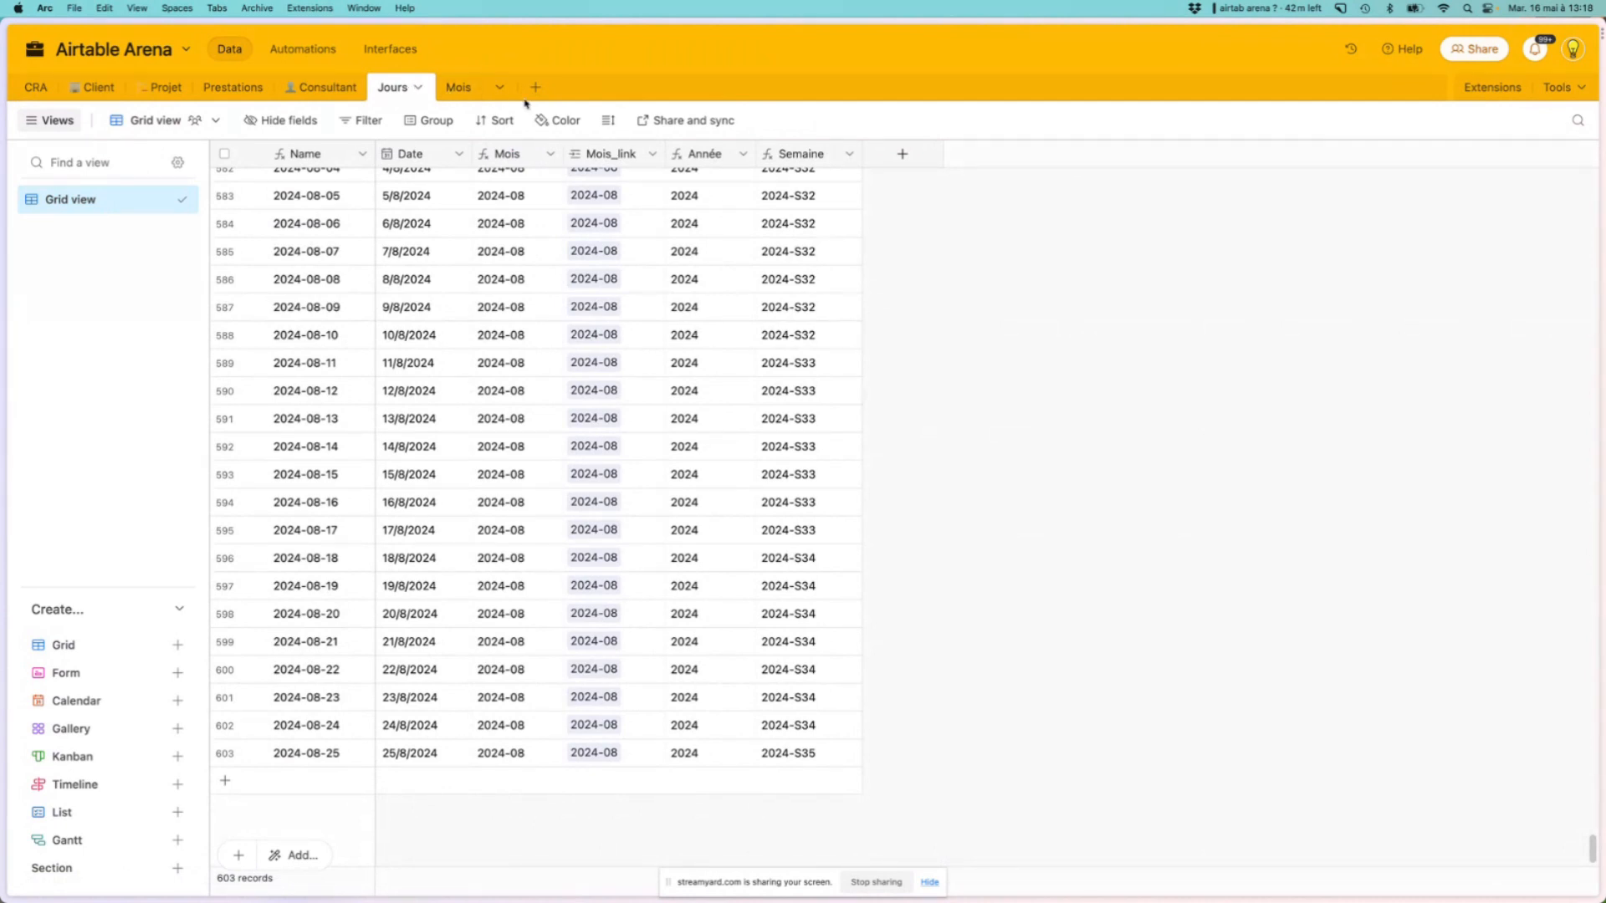
scroll(369, 638, "down", 1)
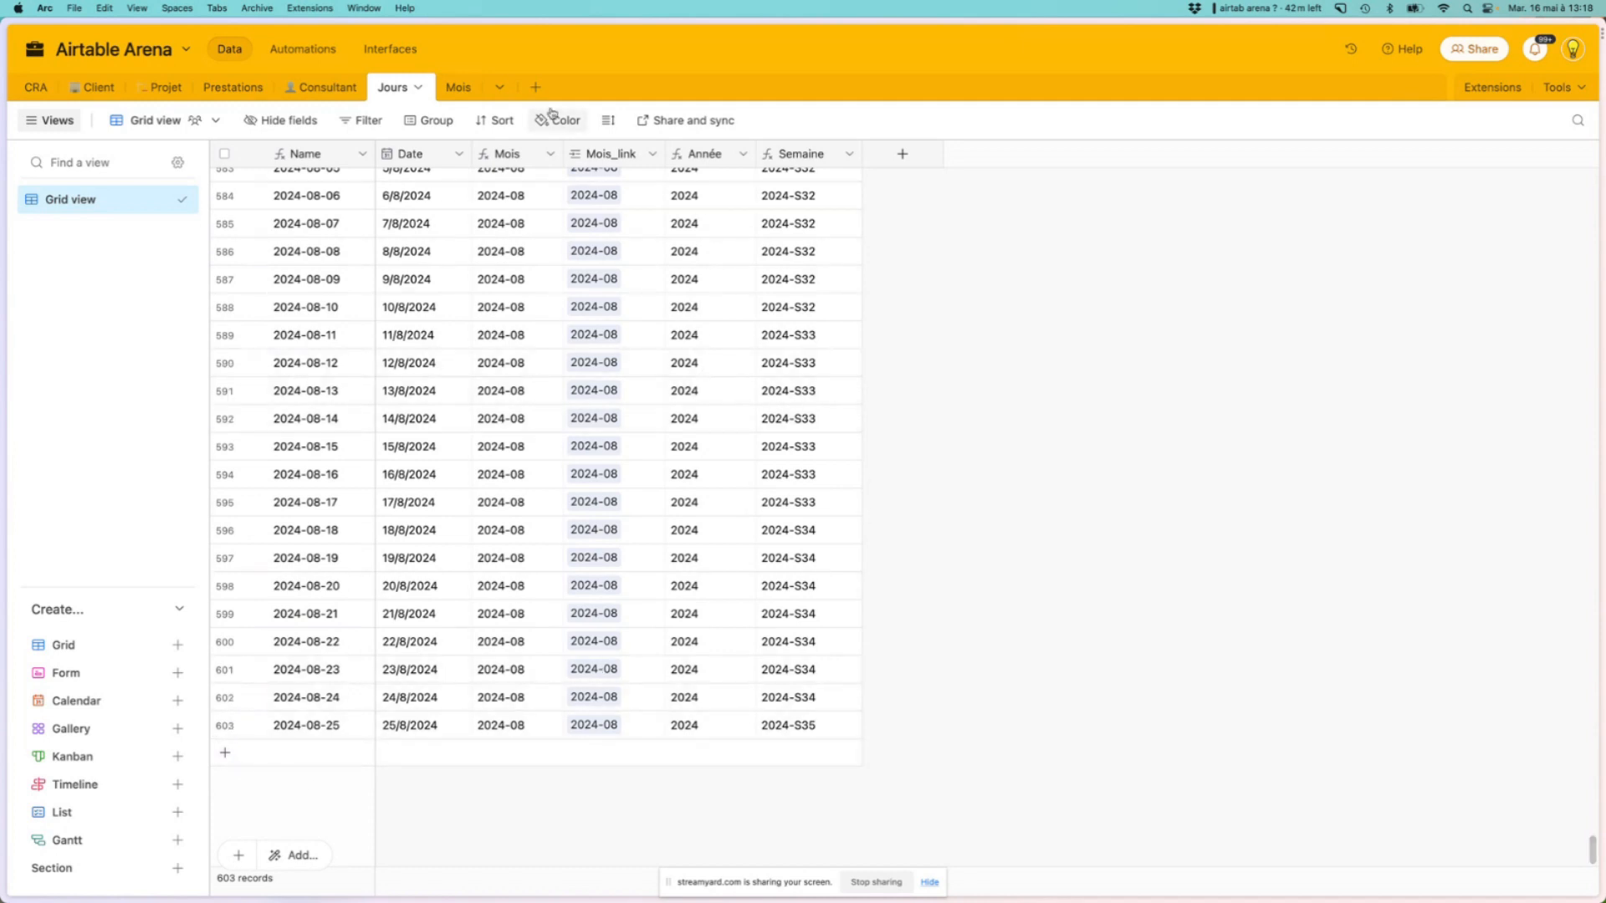
Create a blank table in the base, keeping its default name
left_click(534, 88)
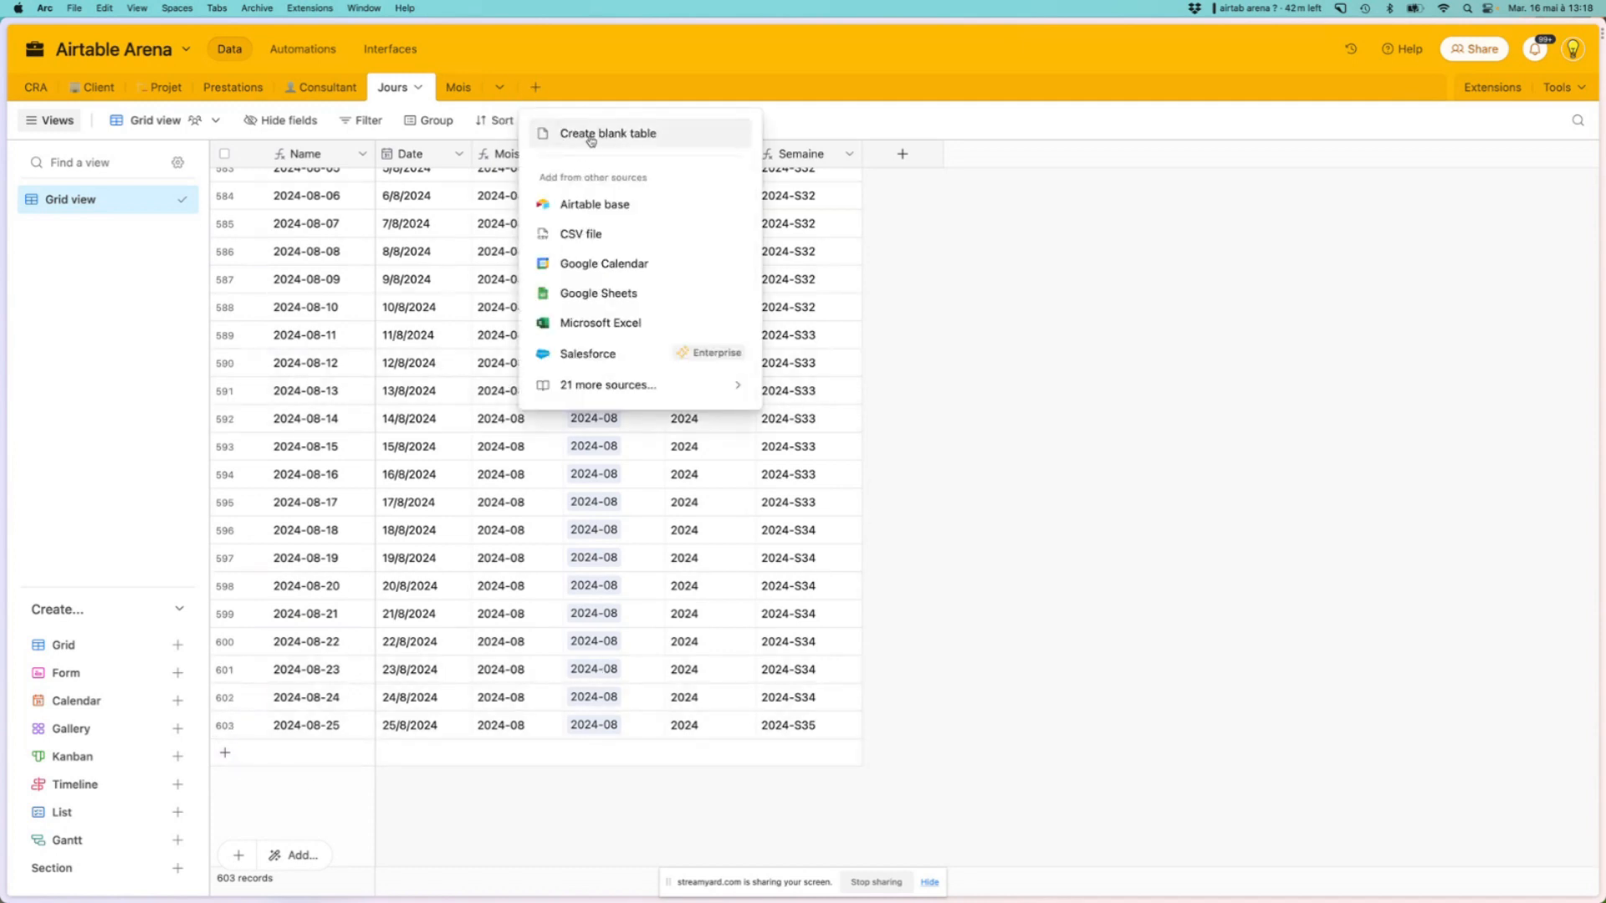
left_click(601, 148)
left_click(655, 266)
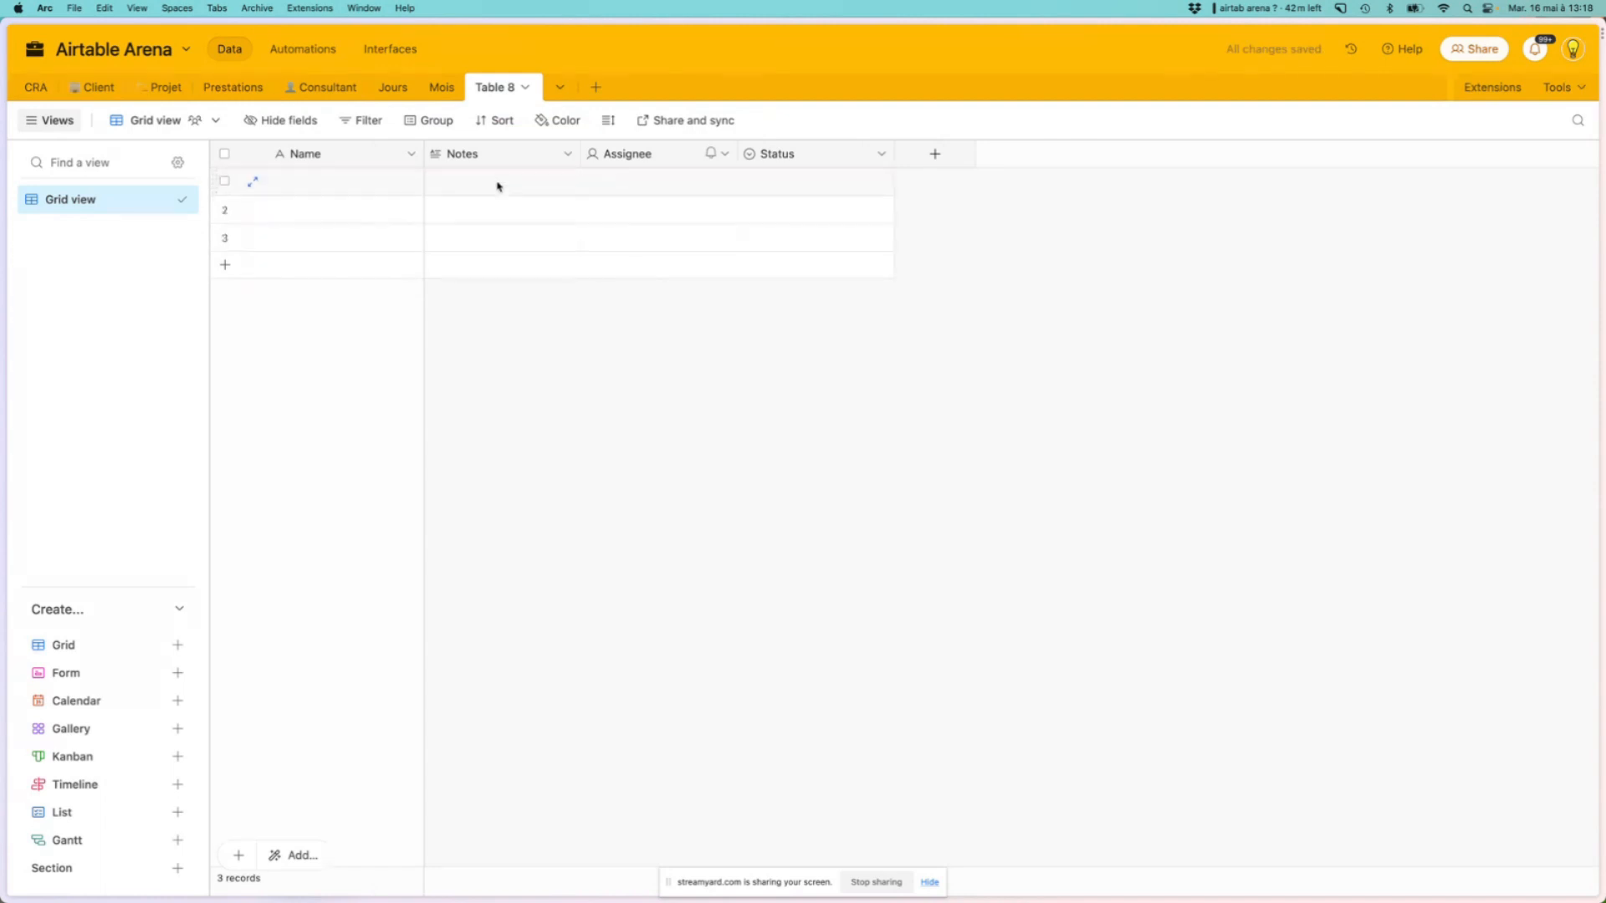
Enter S01 and S02 as the names of the new table's first two records
left_click(357, 180)
type("S")
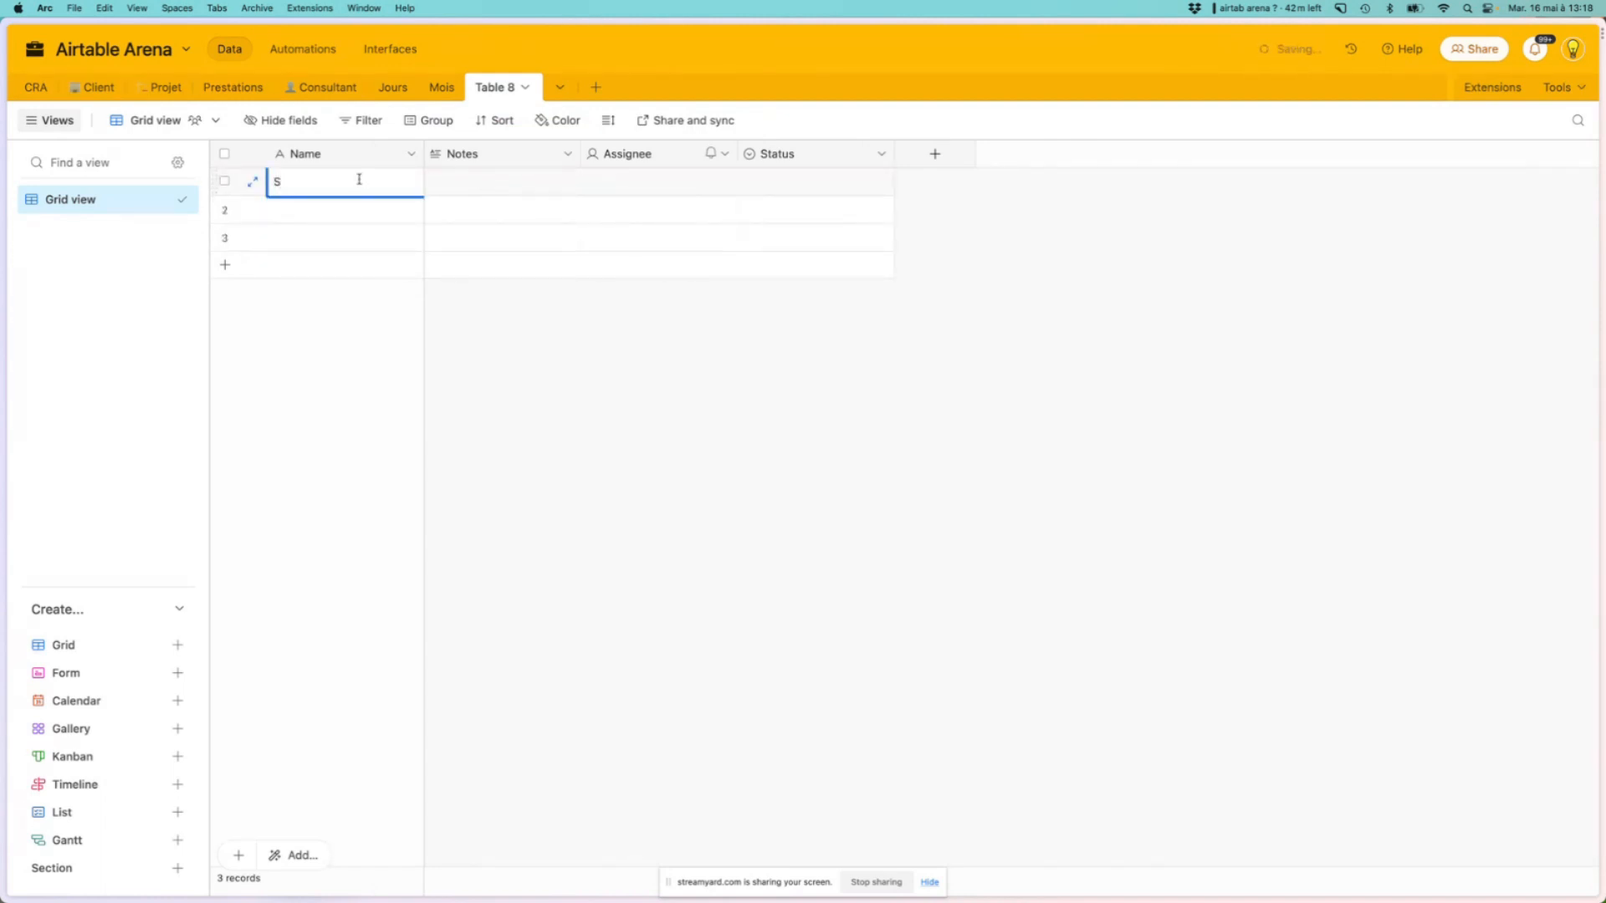
type("01")
key("Return")
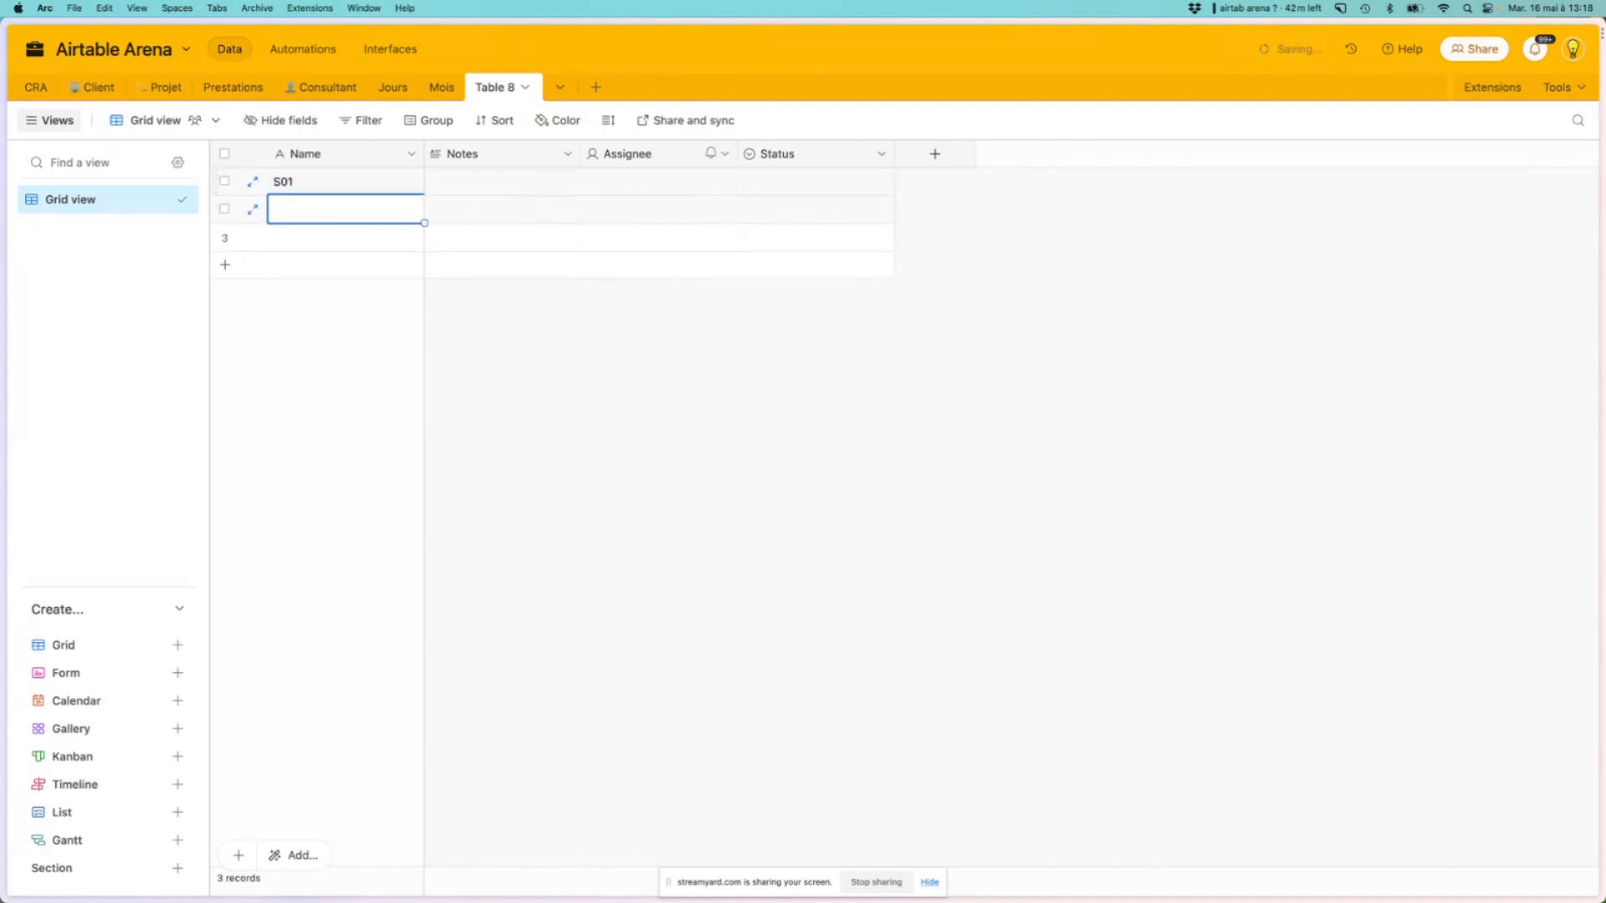
type("S02")
key("Return")
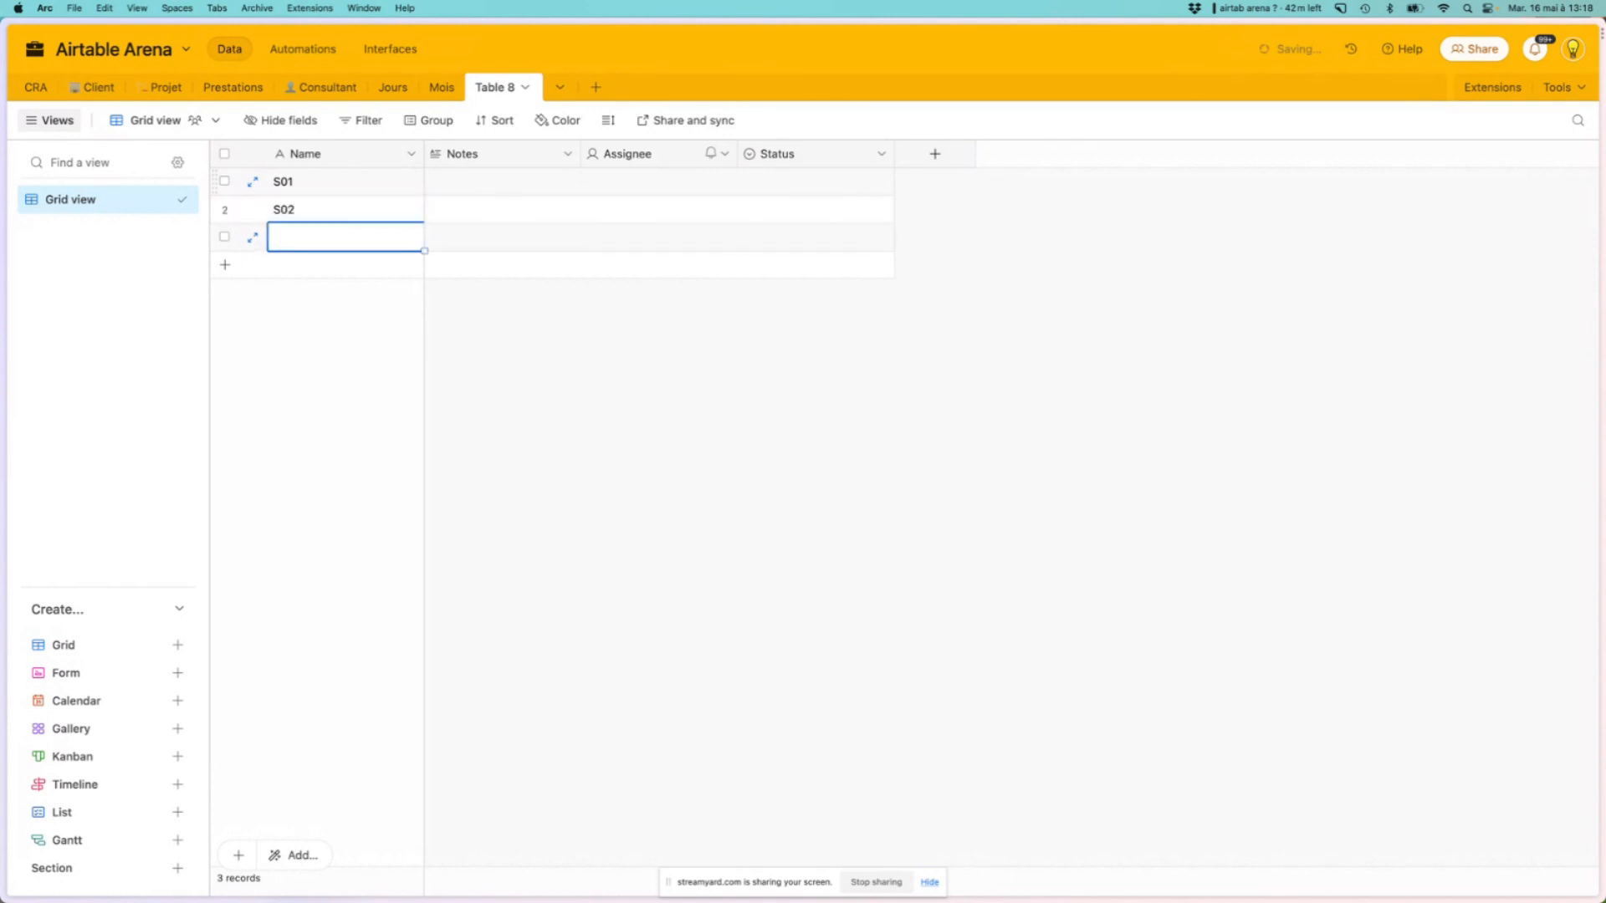
Add four blank records and fill the S01 and S02 names down through the seventh row
left_click_drag(314, 191, 352, 210)
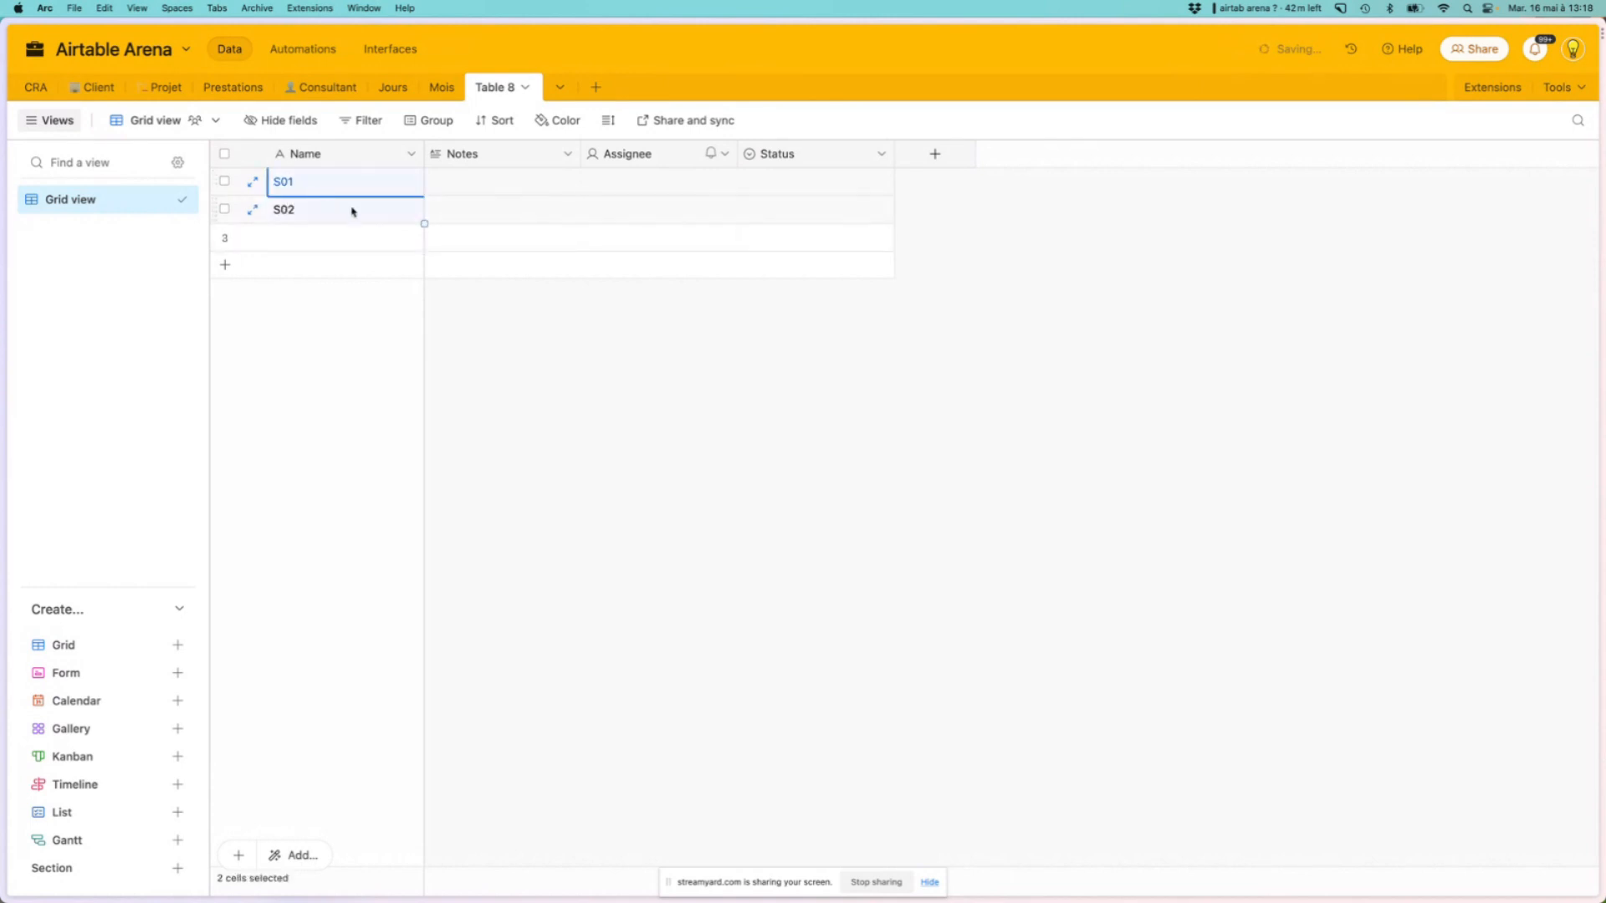
left_click(227, 270)
left_click(225, 293)
left_click(225, 321)
left_click(225, 349)
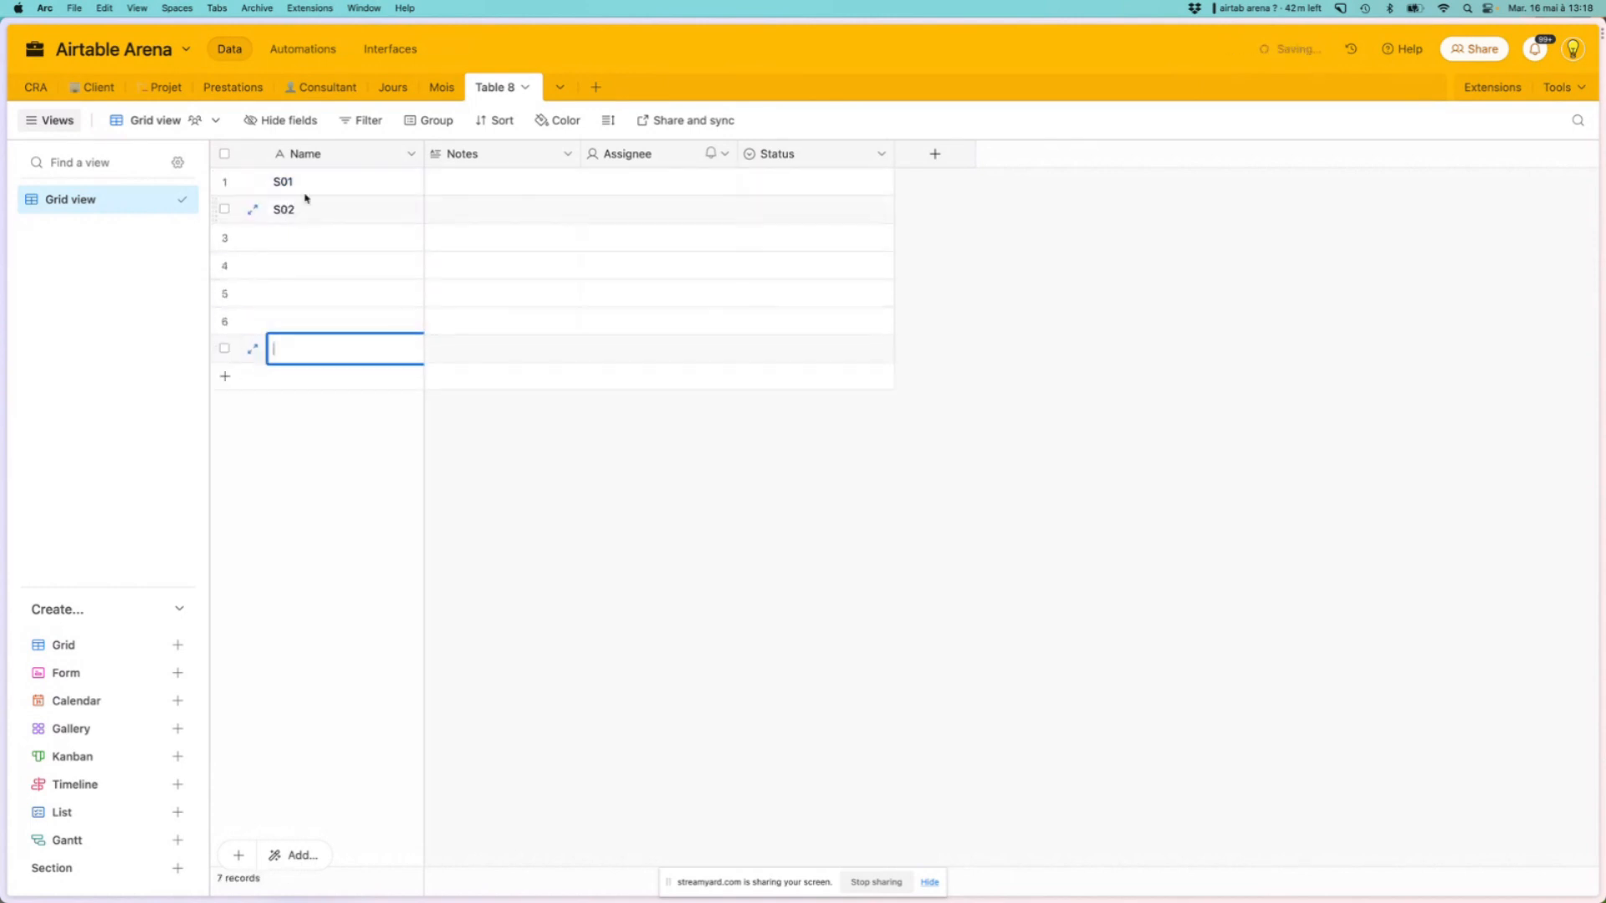
left_click_drag(305, 186, 316, 219)
left_click_drag(424, 223, 424, 363)
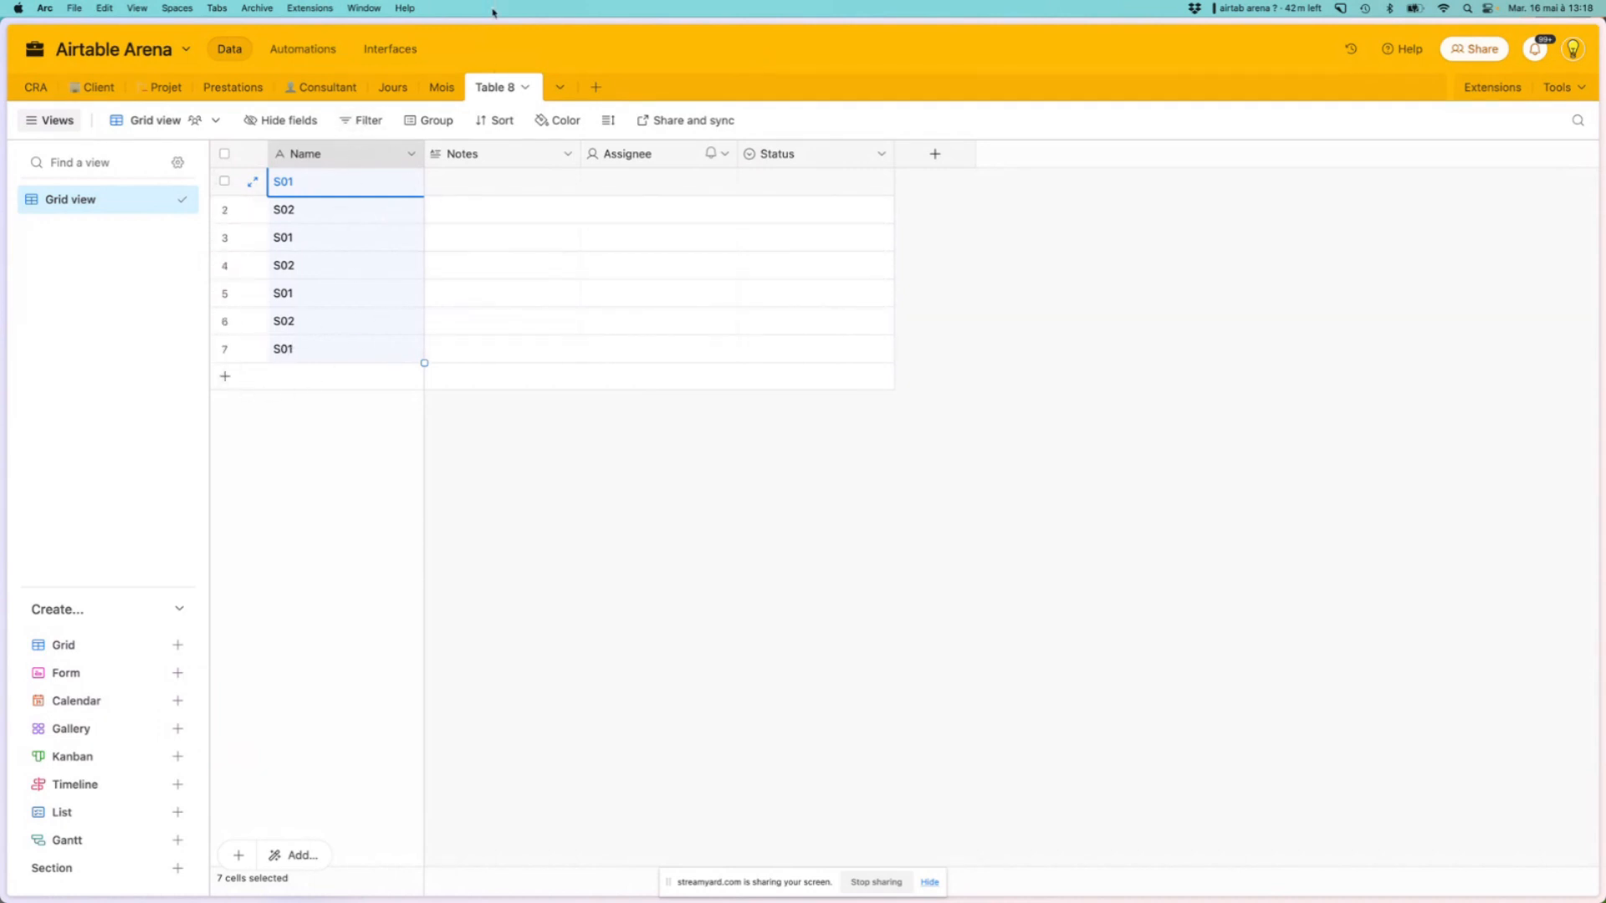
left_click(304, 324)
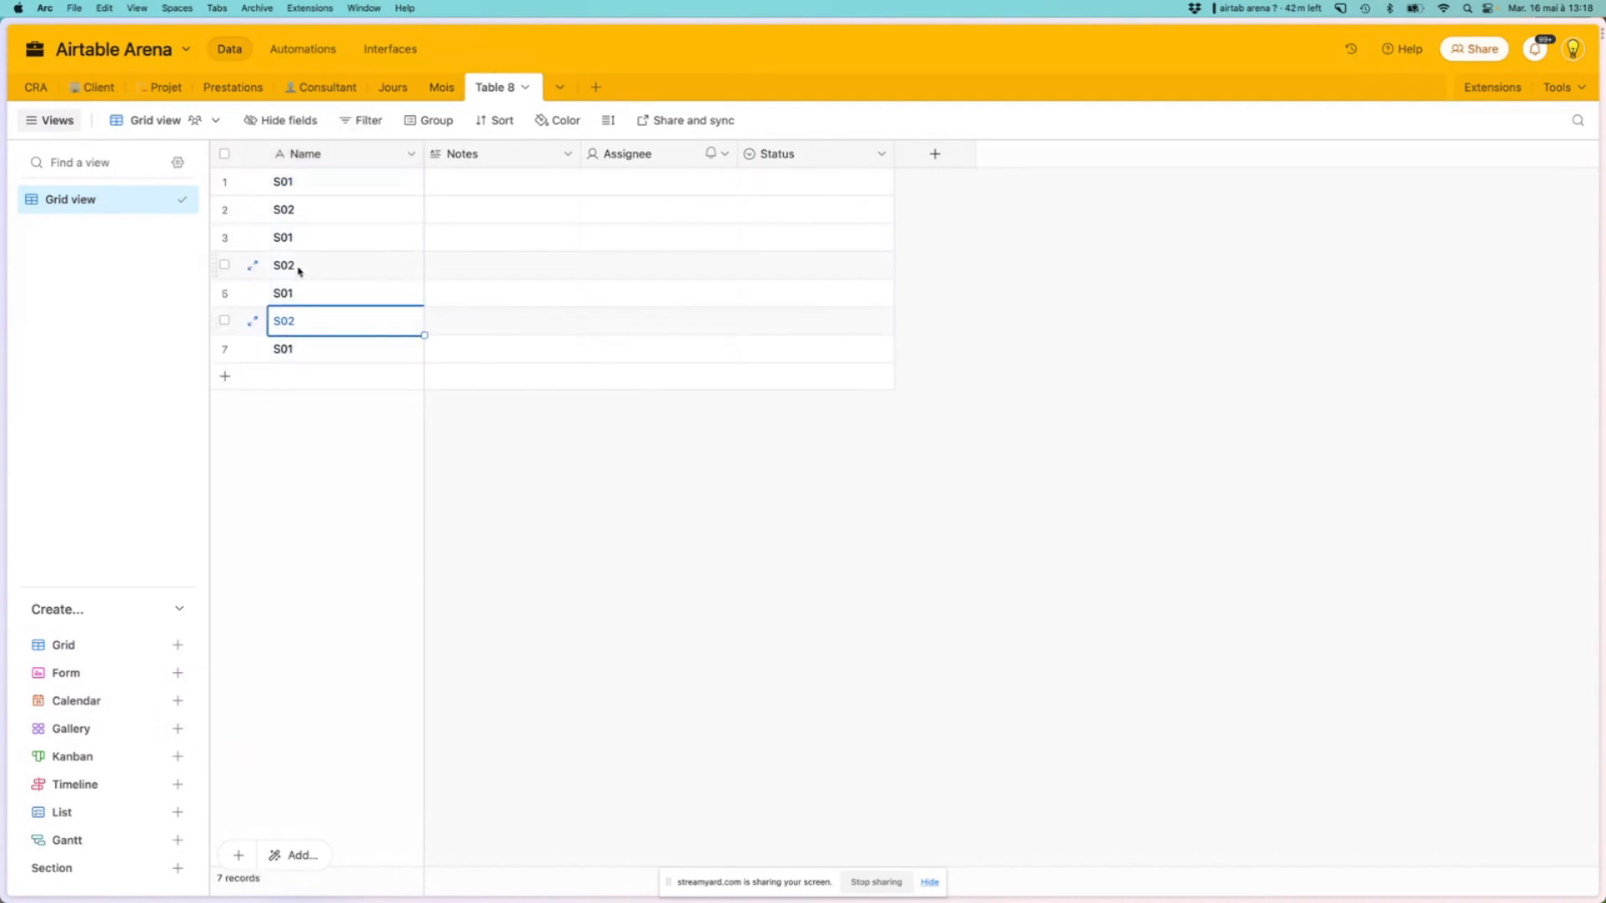
left_click_drag(308, 186, 306, 223)
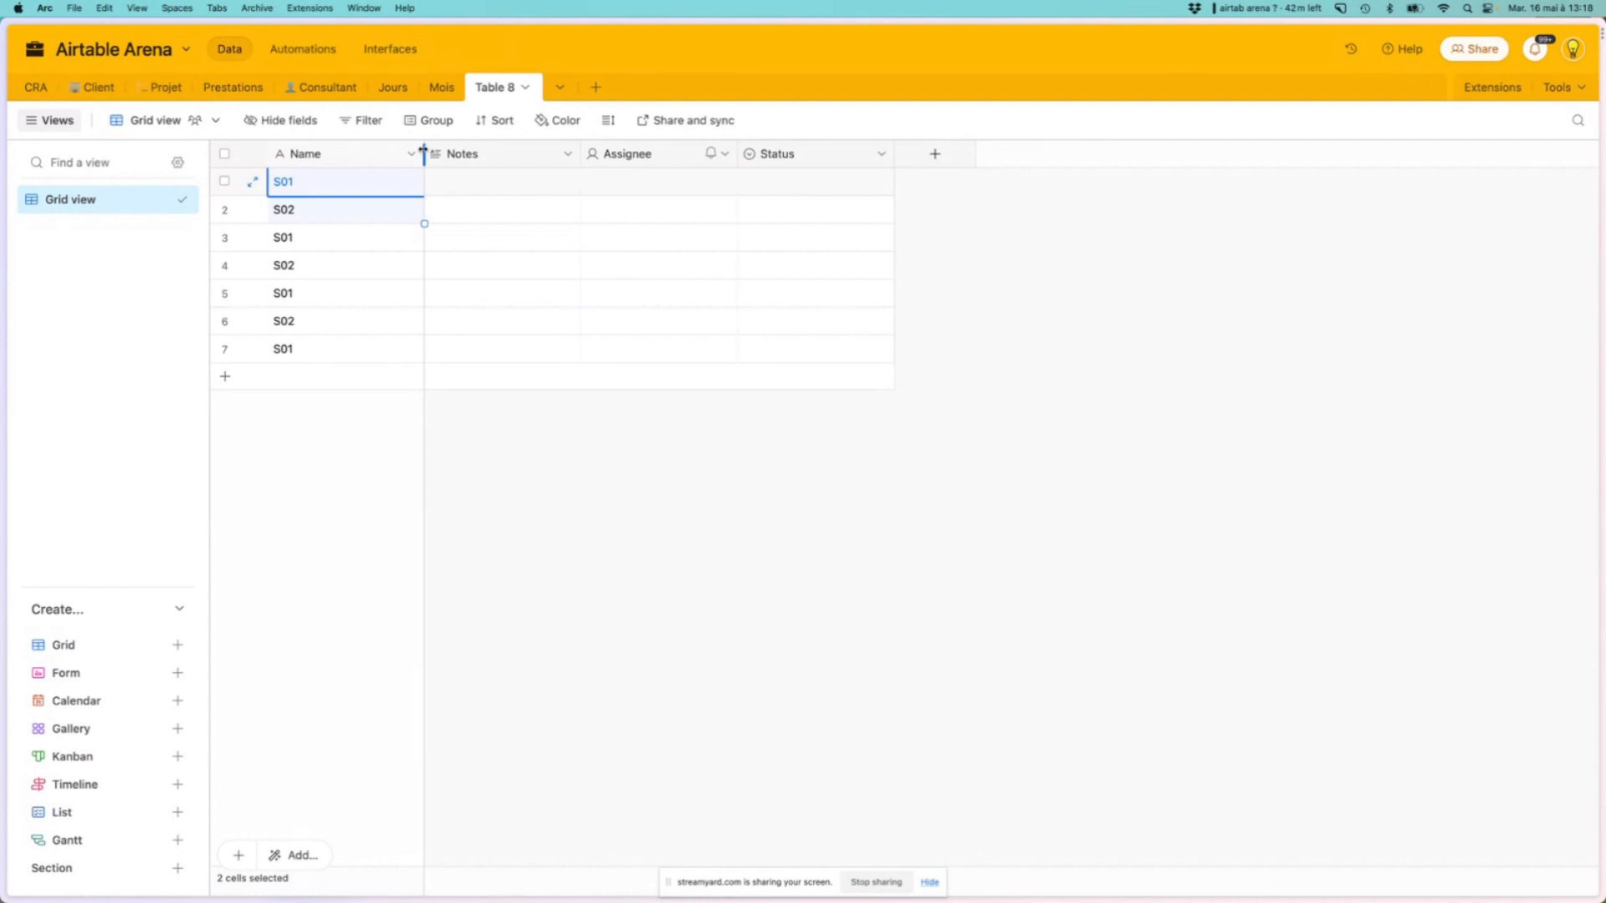
left_click(341, 238)
left_click(303, 192)
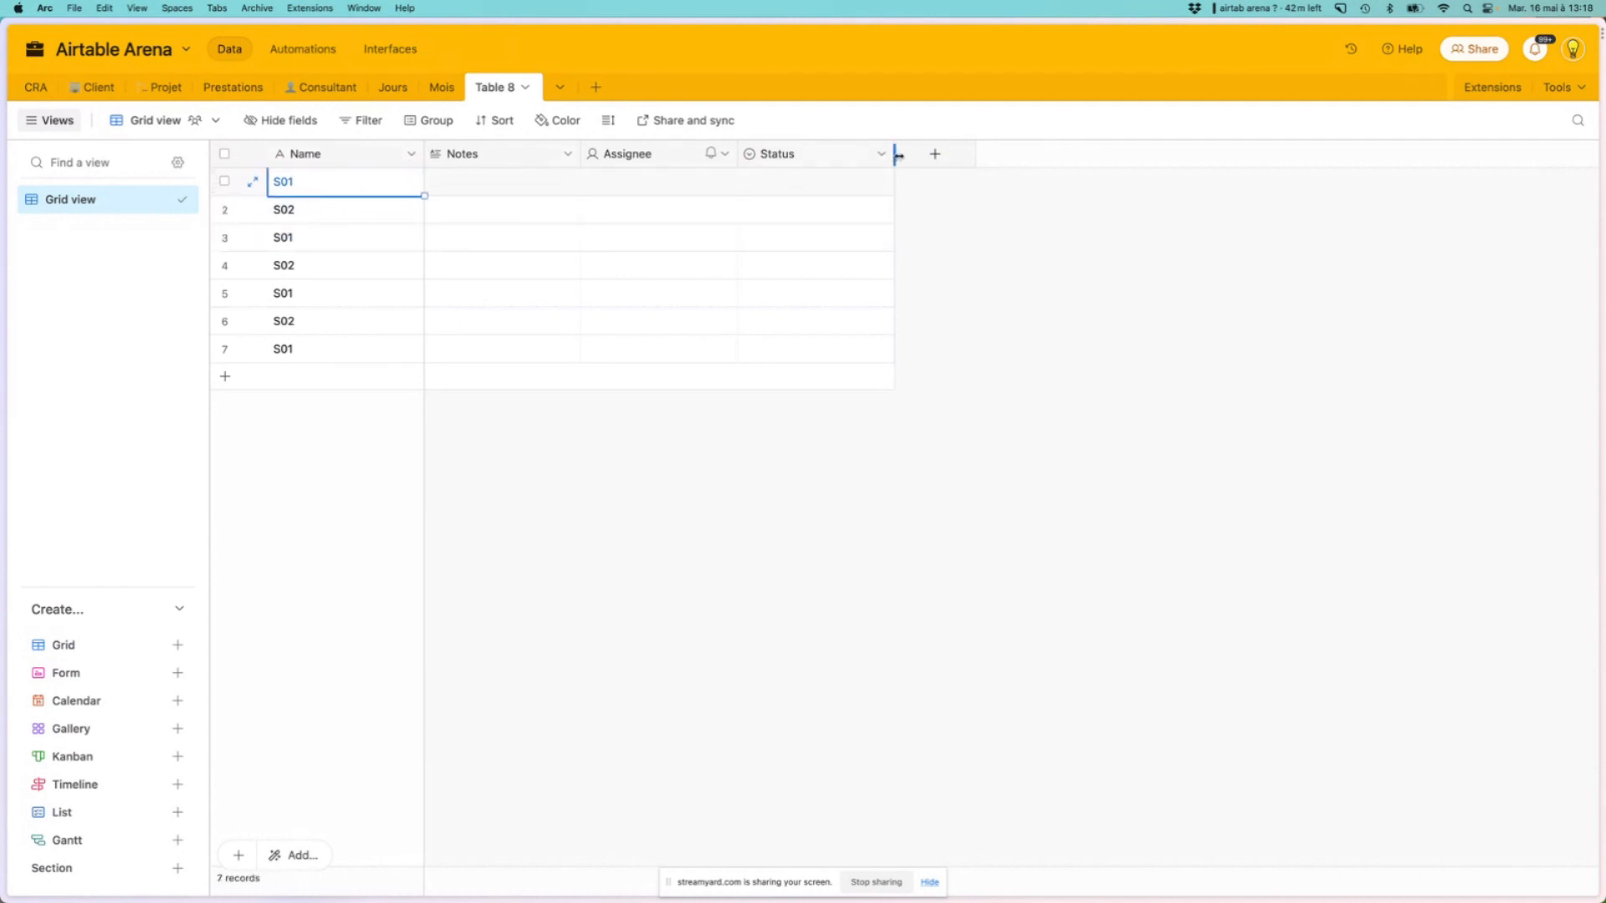
Add a Number field with integer formatting to the new table, keeping its default name
left_click(933, 161)
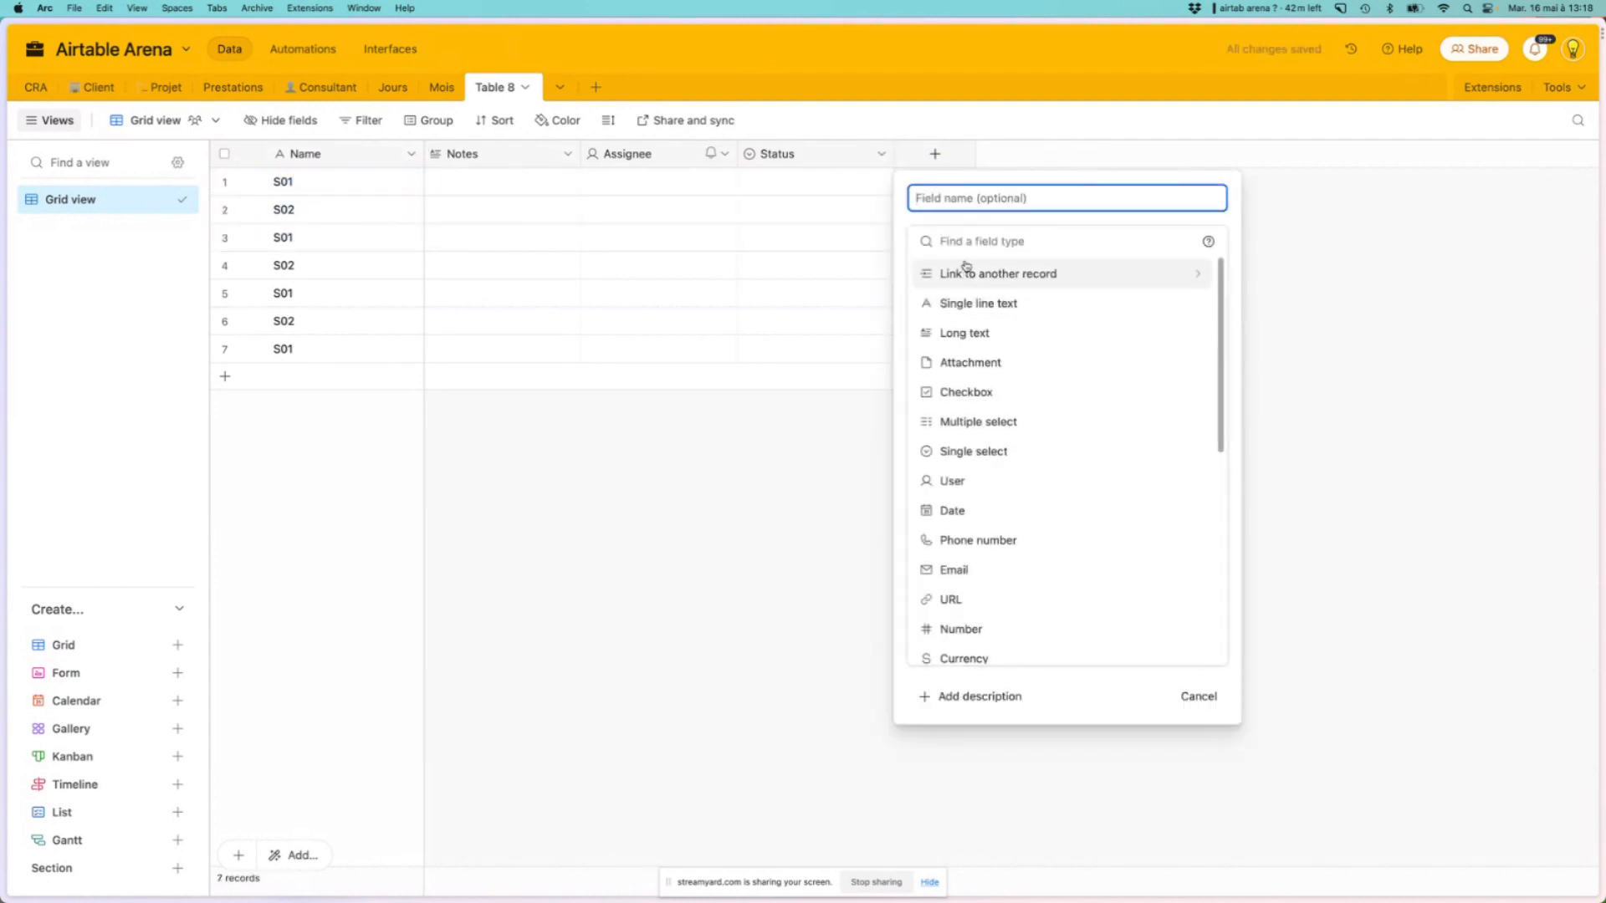
left_click(962, 270)
type("num")
key("Return")
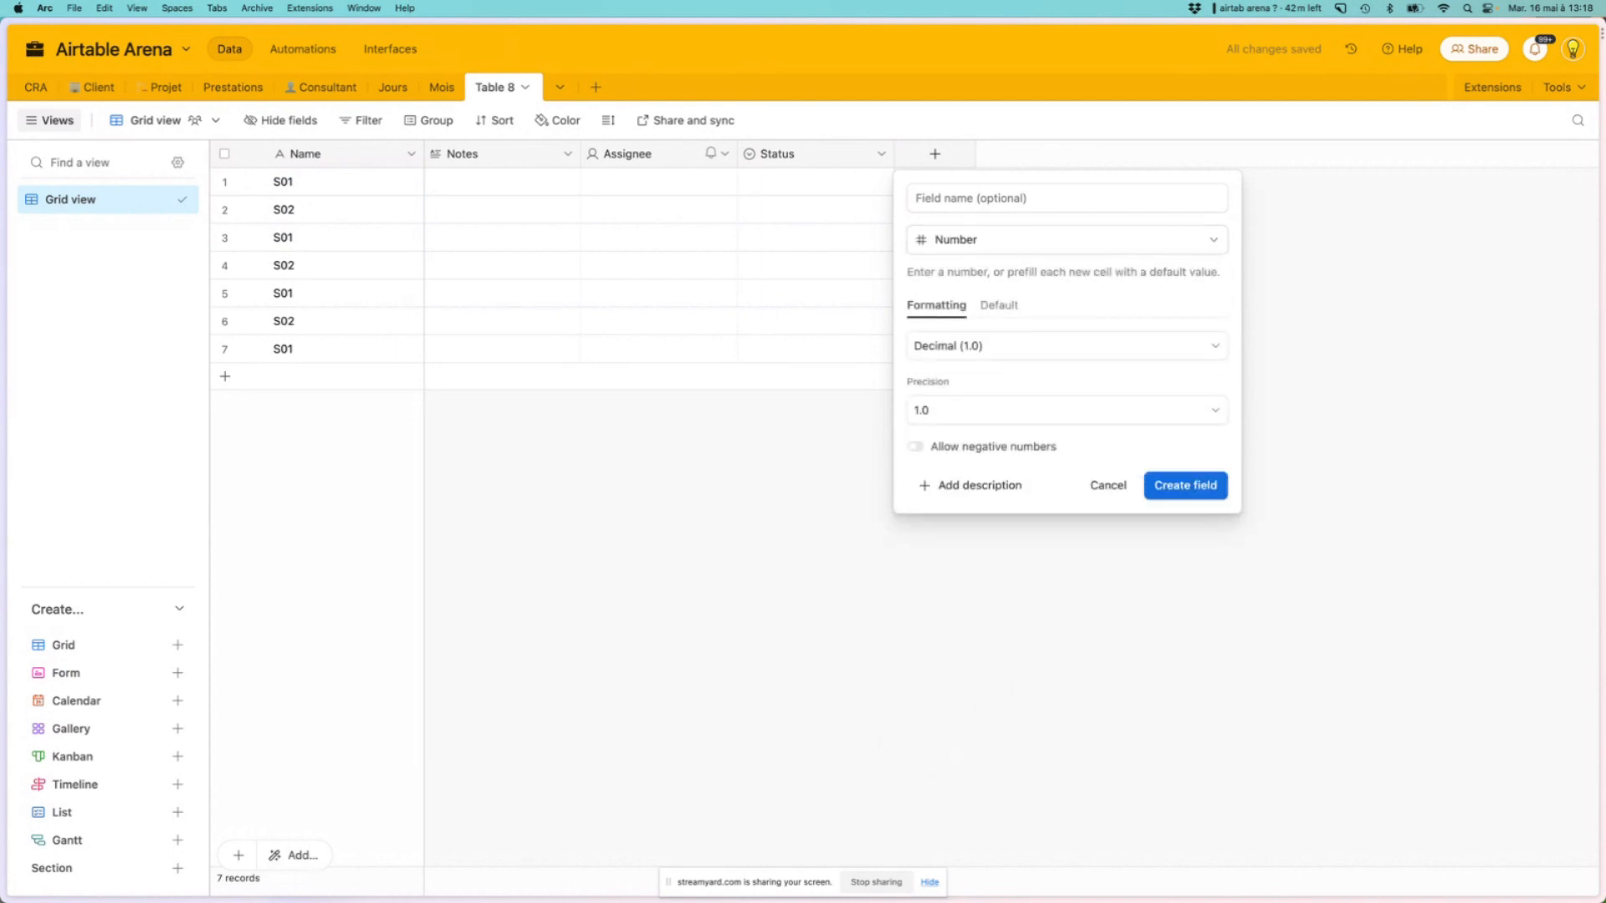
left_click(985, 355)
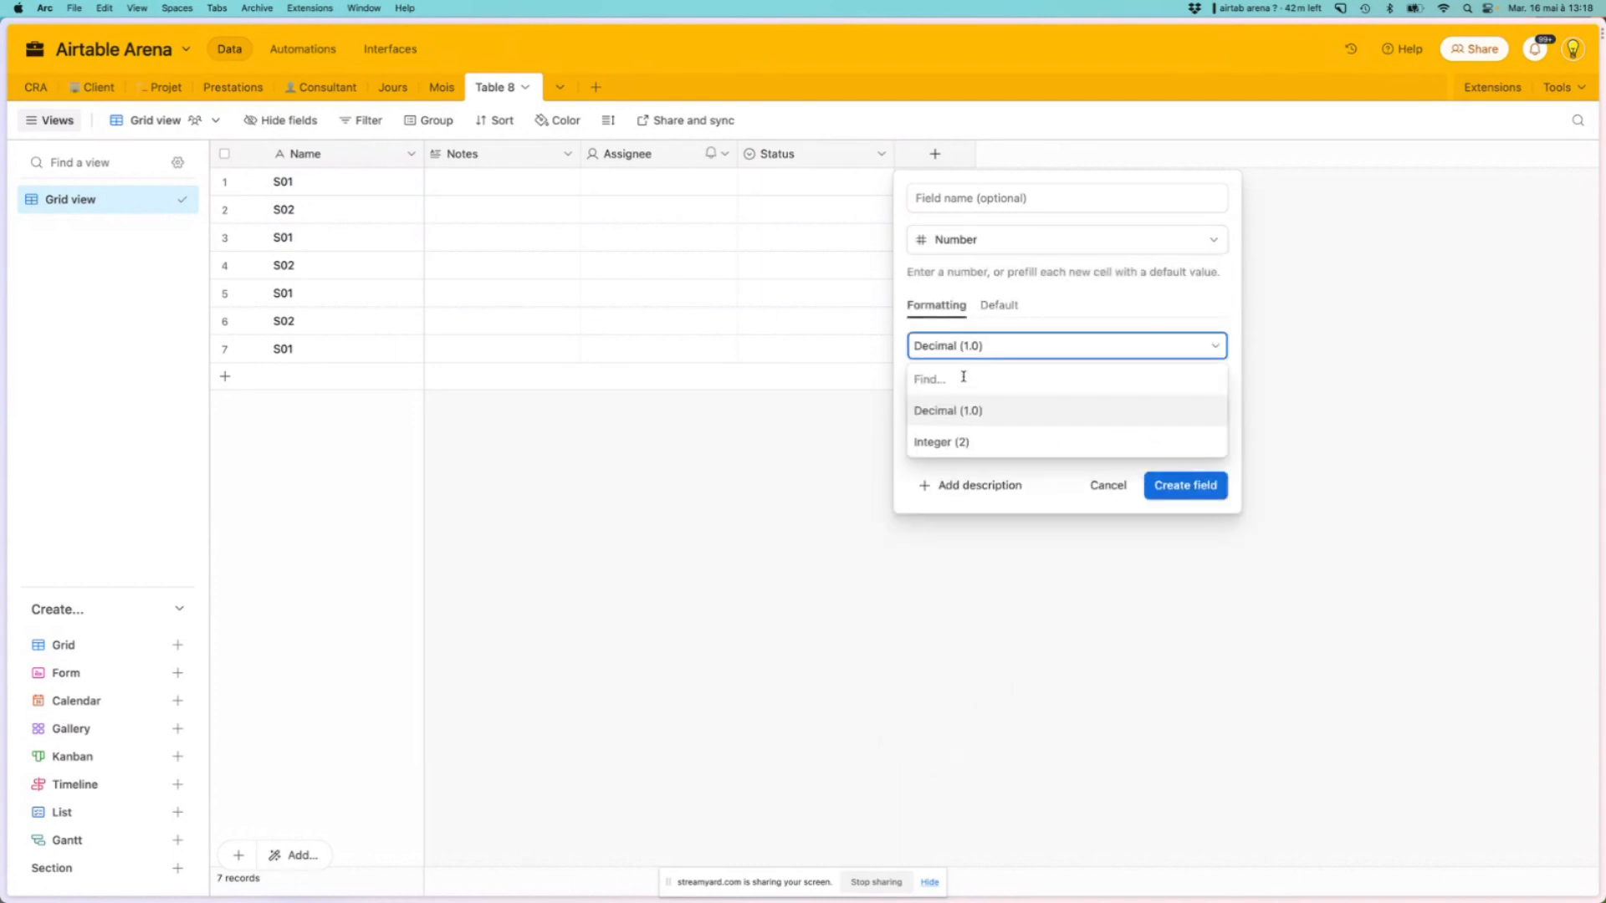
left_click(968, 442)
left_click(1226, 421)
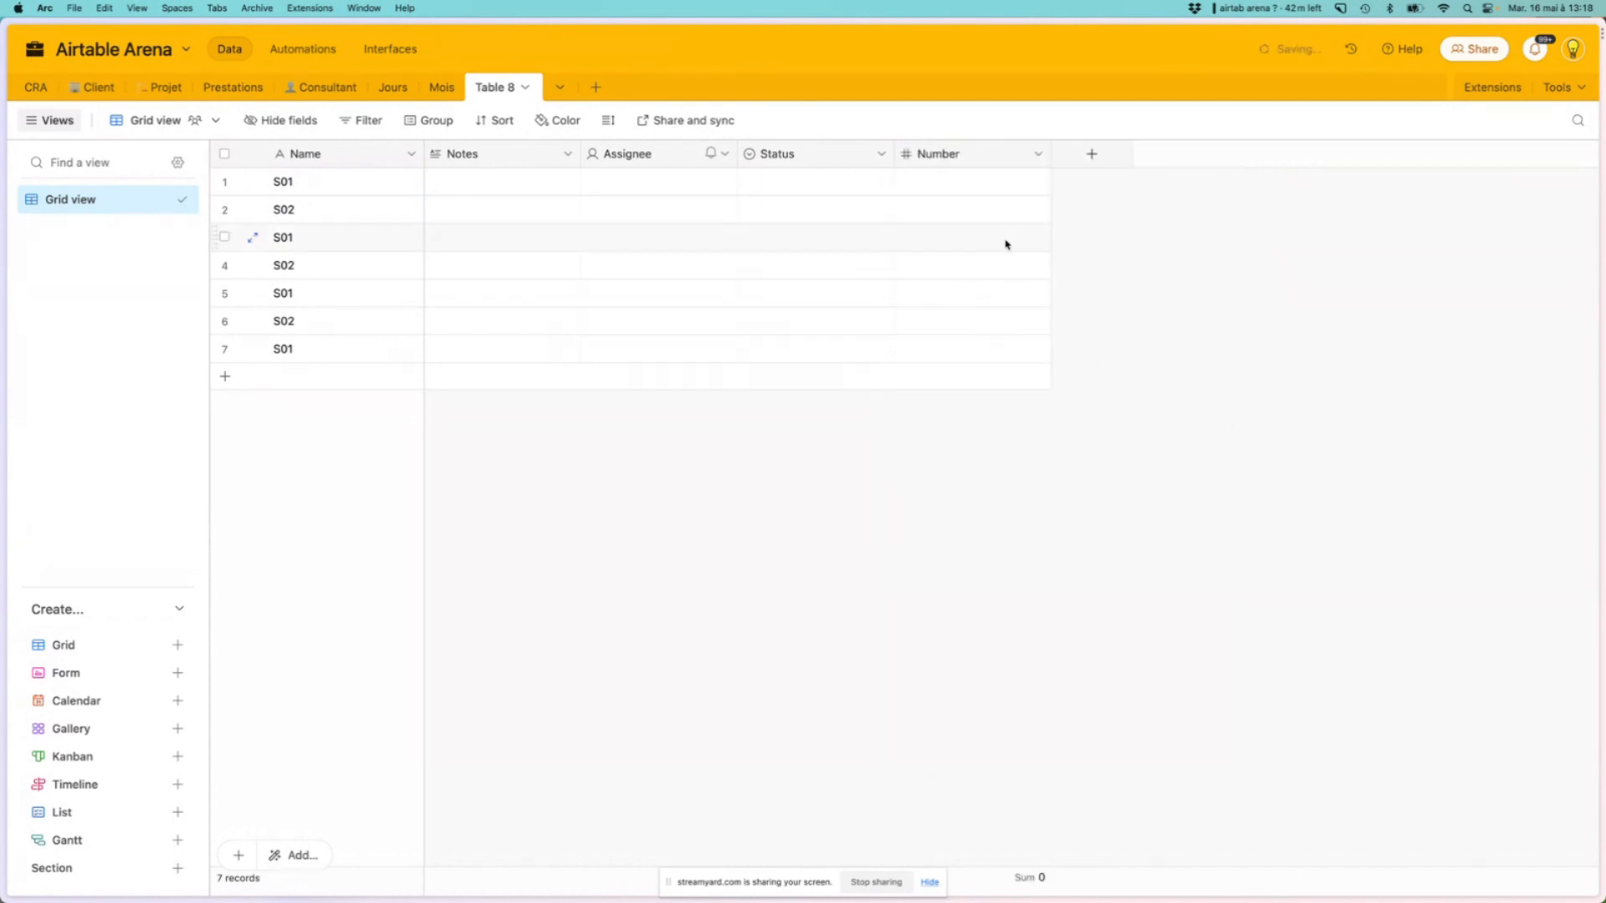
Enter 1 and 2 in the first two Number cells and fill the series down through the seventh row
left_click(978, 181)
type("1")
key("Return")
type("2")
key("Return")
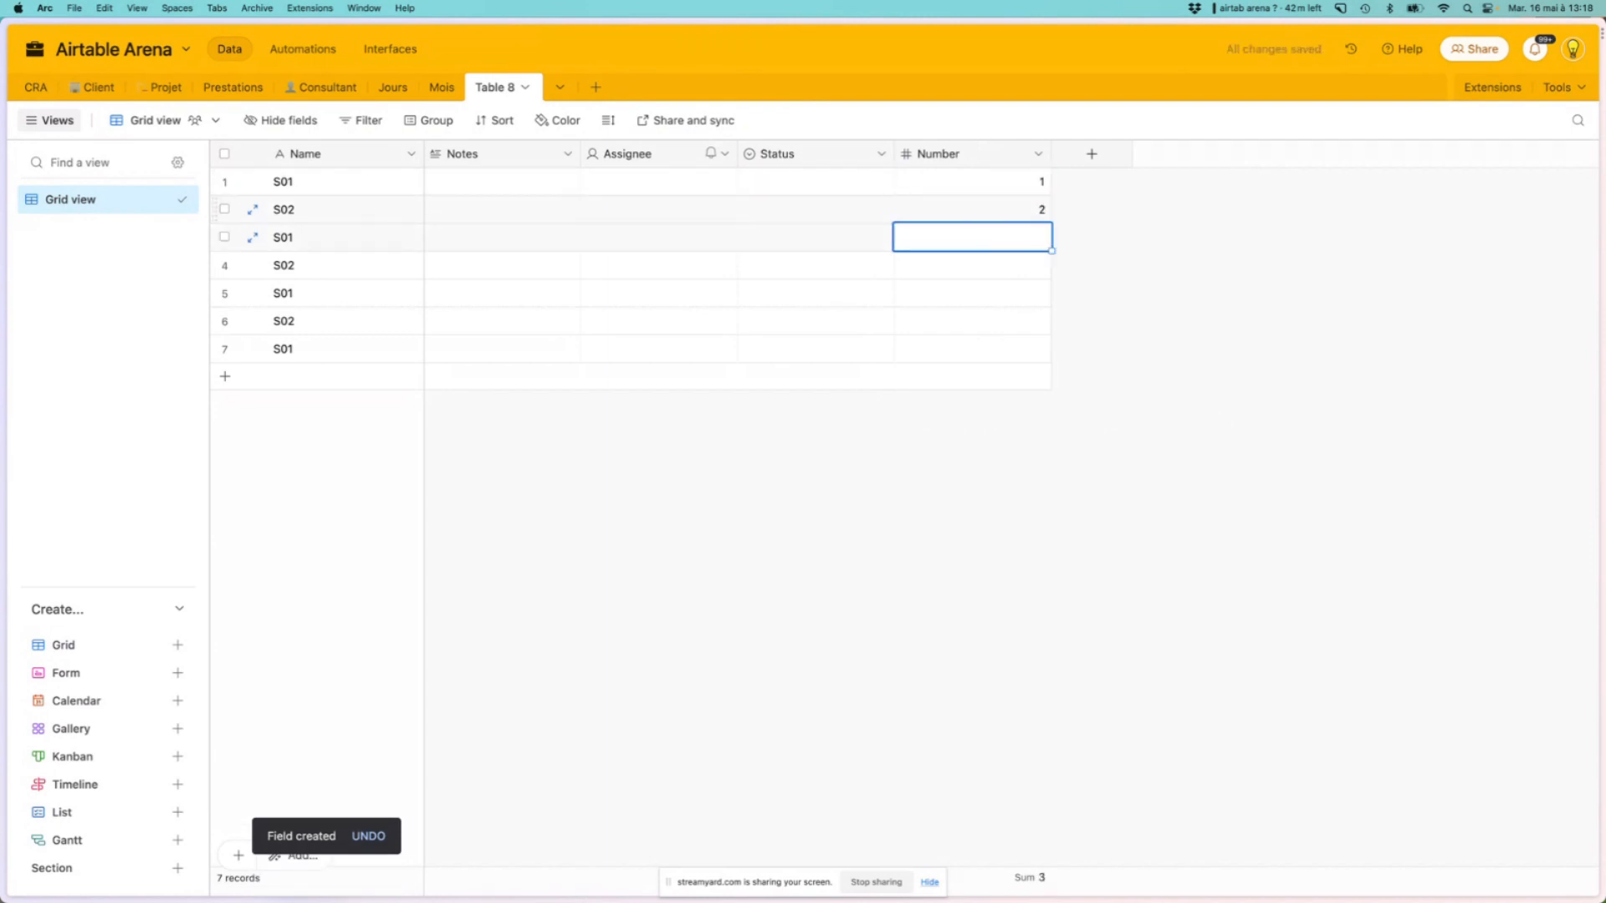
left_click_drag(965, 190, 1052, 366)
left_click(1112, 391)
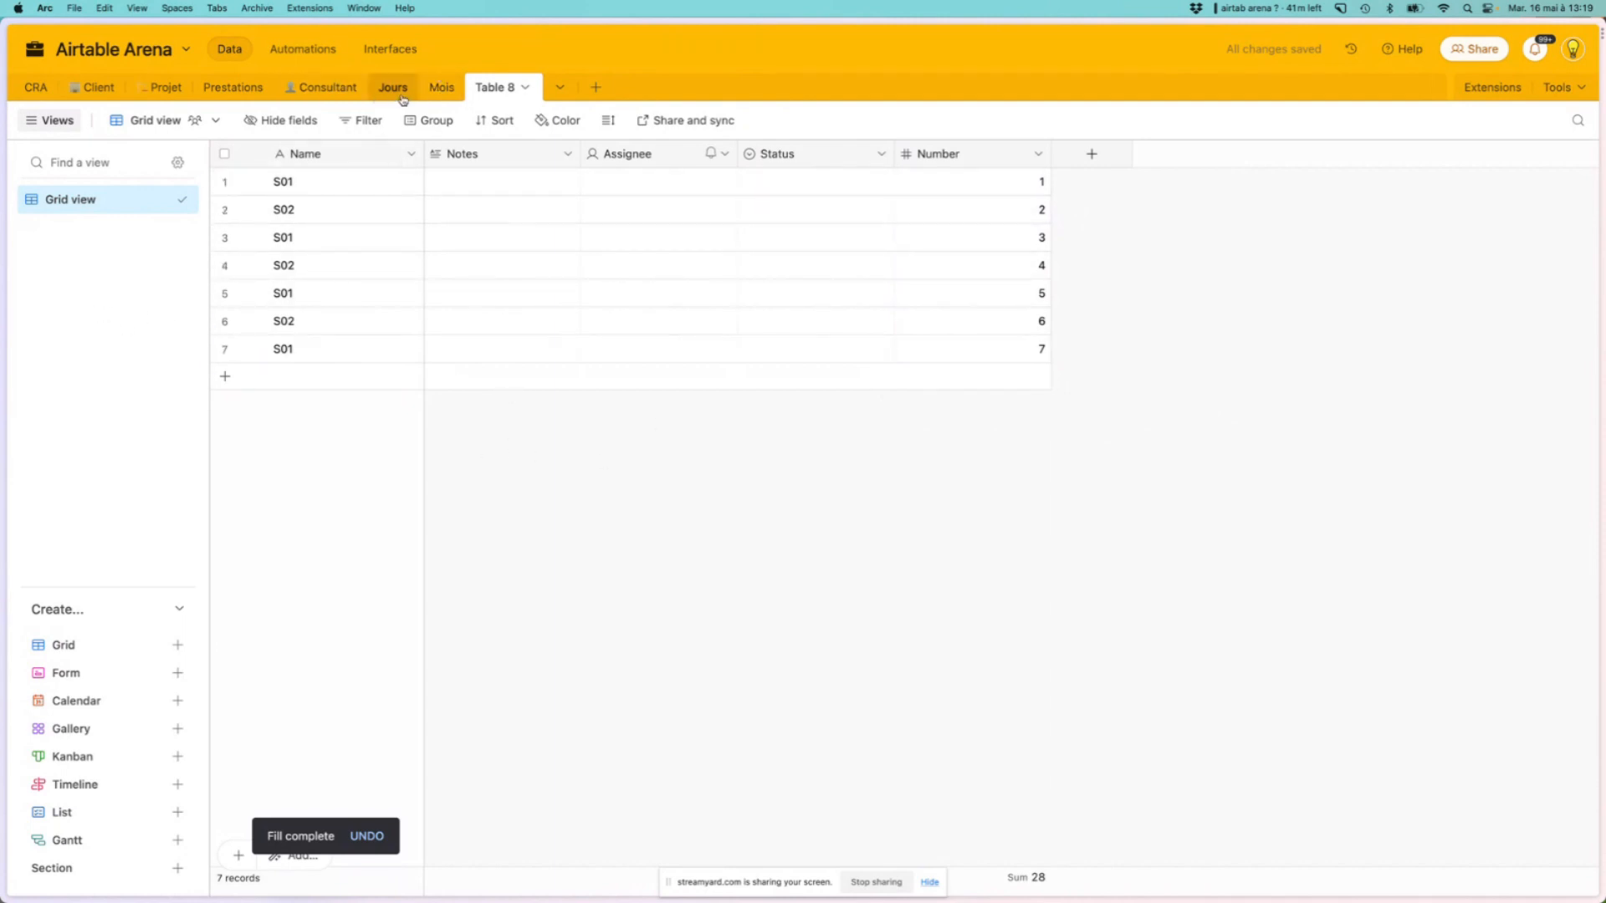
Add seven blank records below the seventh row of the new table
left_click(235, 386)
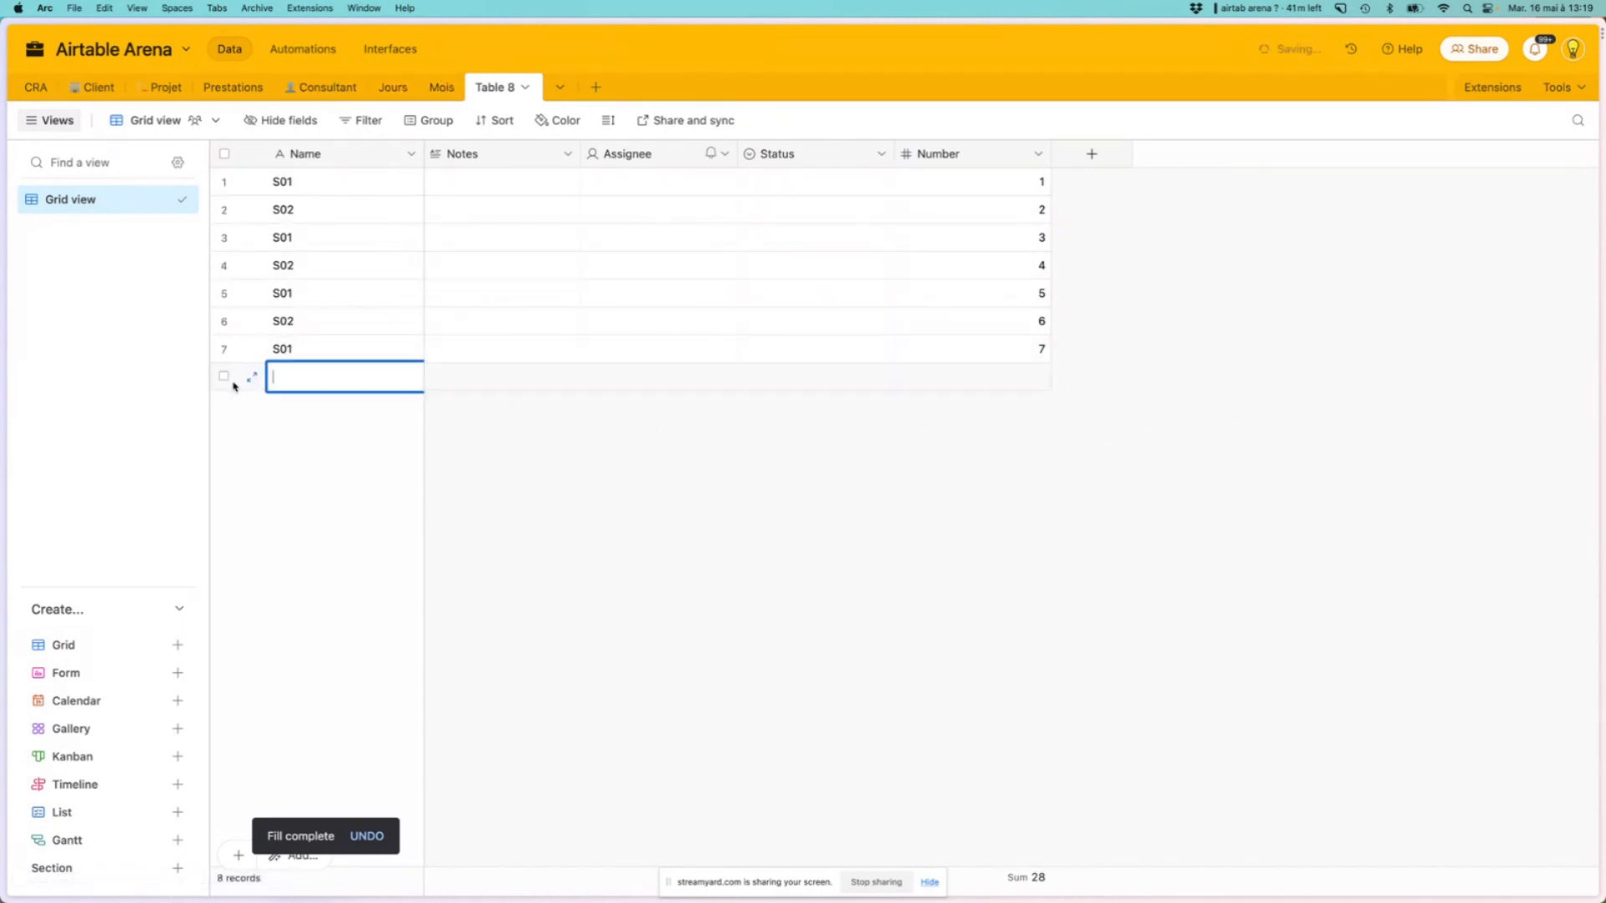
left_click(234, 412)
left_click(226, 436)
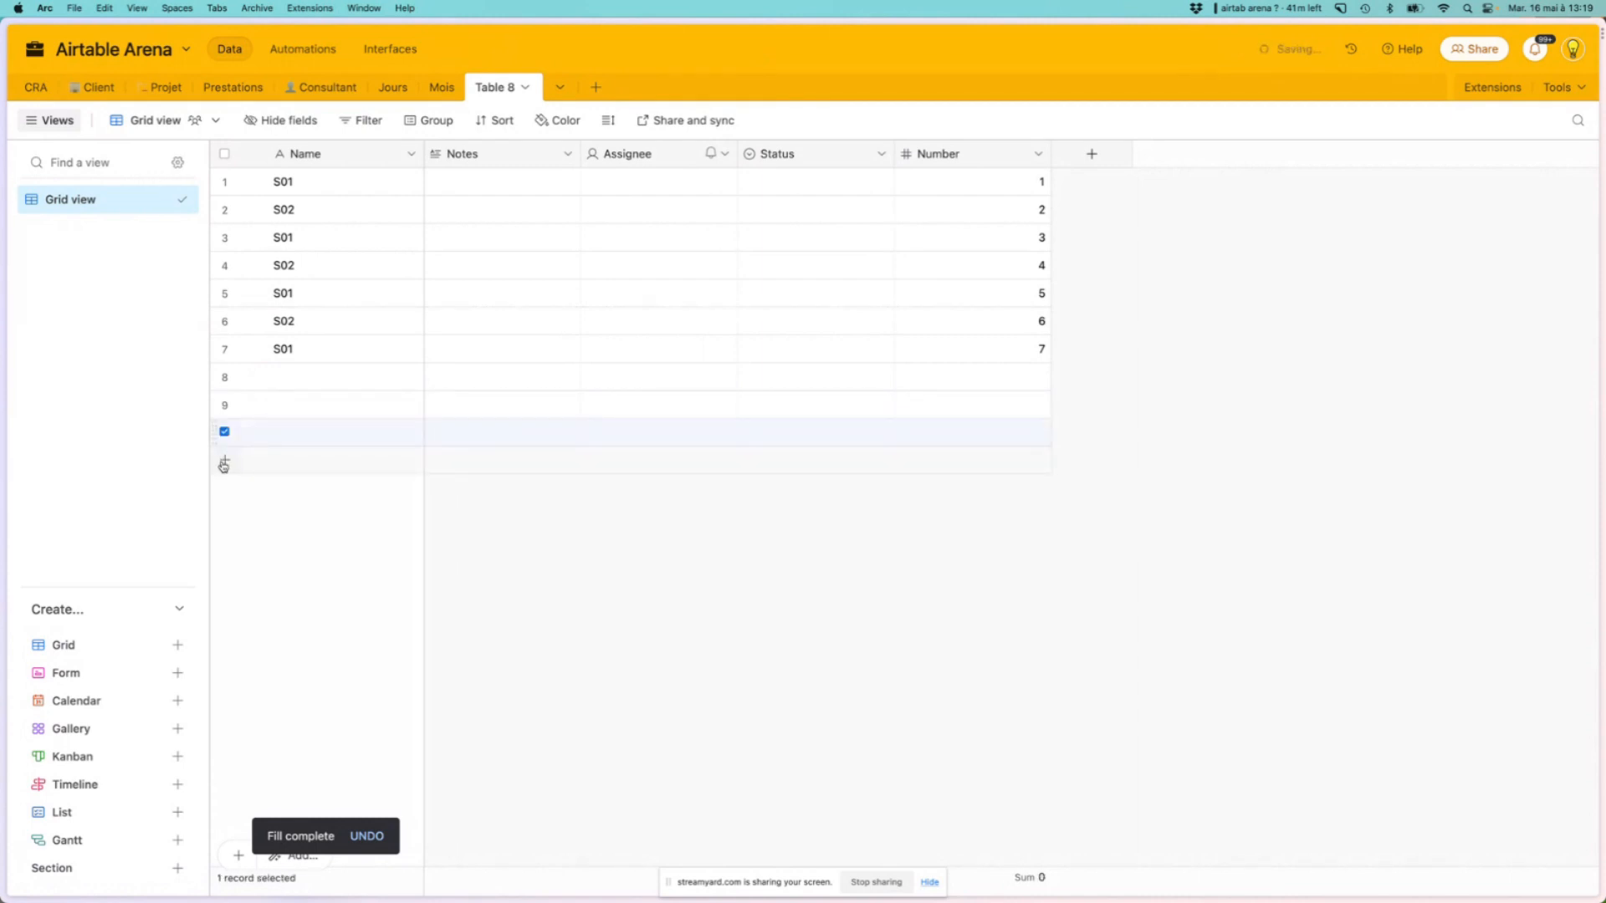
left_click(224, 459)
left_click(226, 487)
left_click(227, 515)
left_click(234, 540)
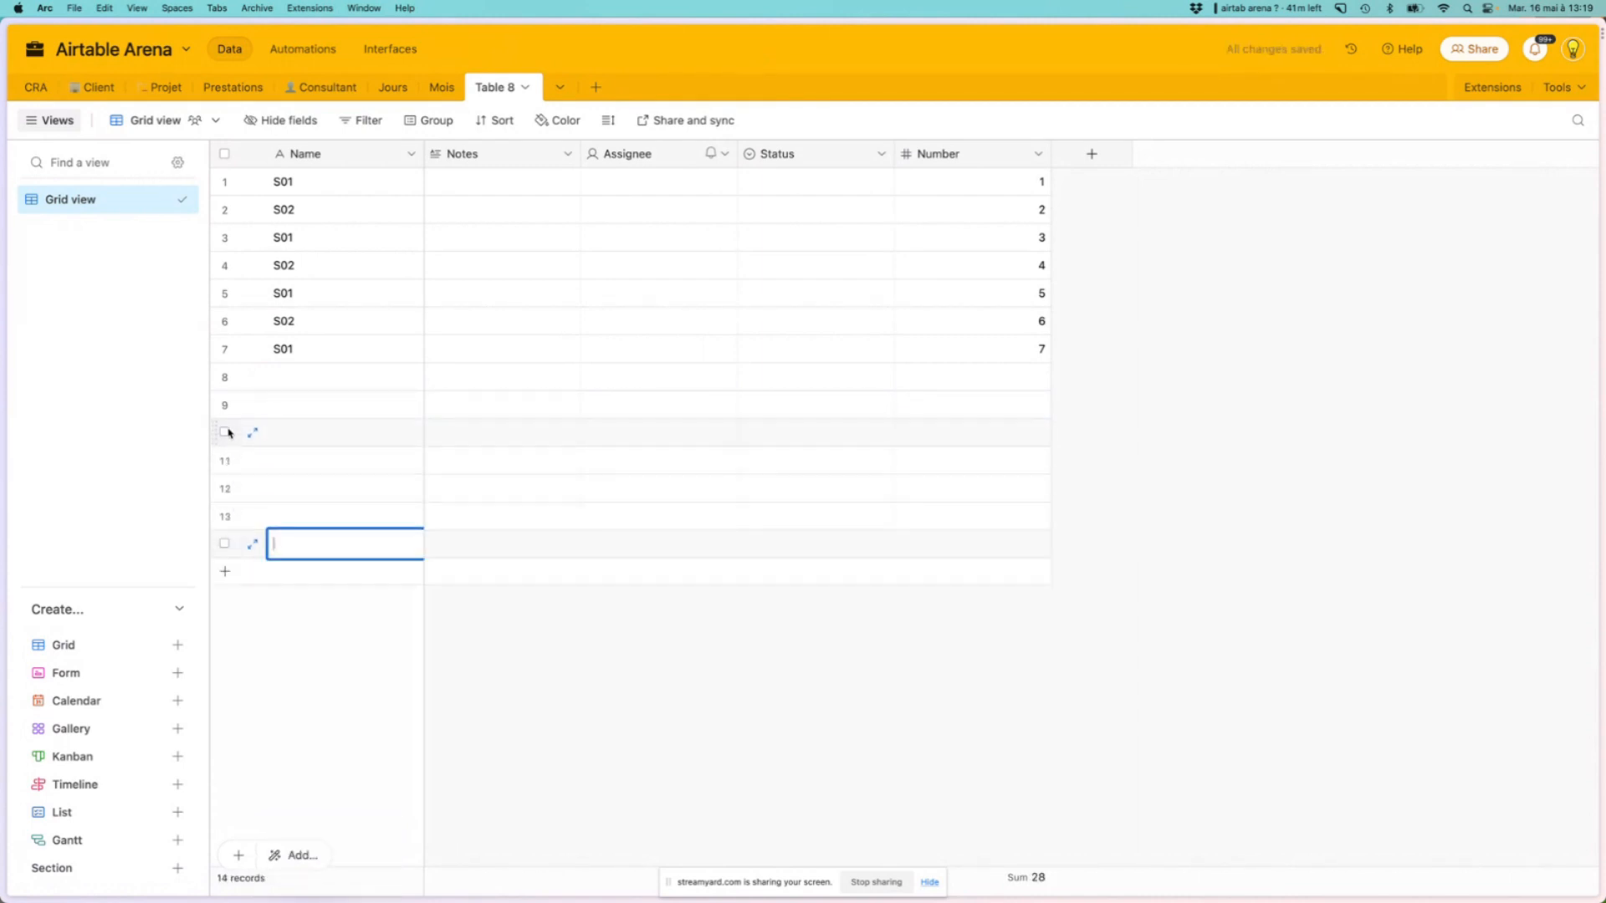
Try to multiply the seven blank records by copying and pasting them
left_click(225, 378)
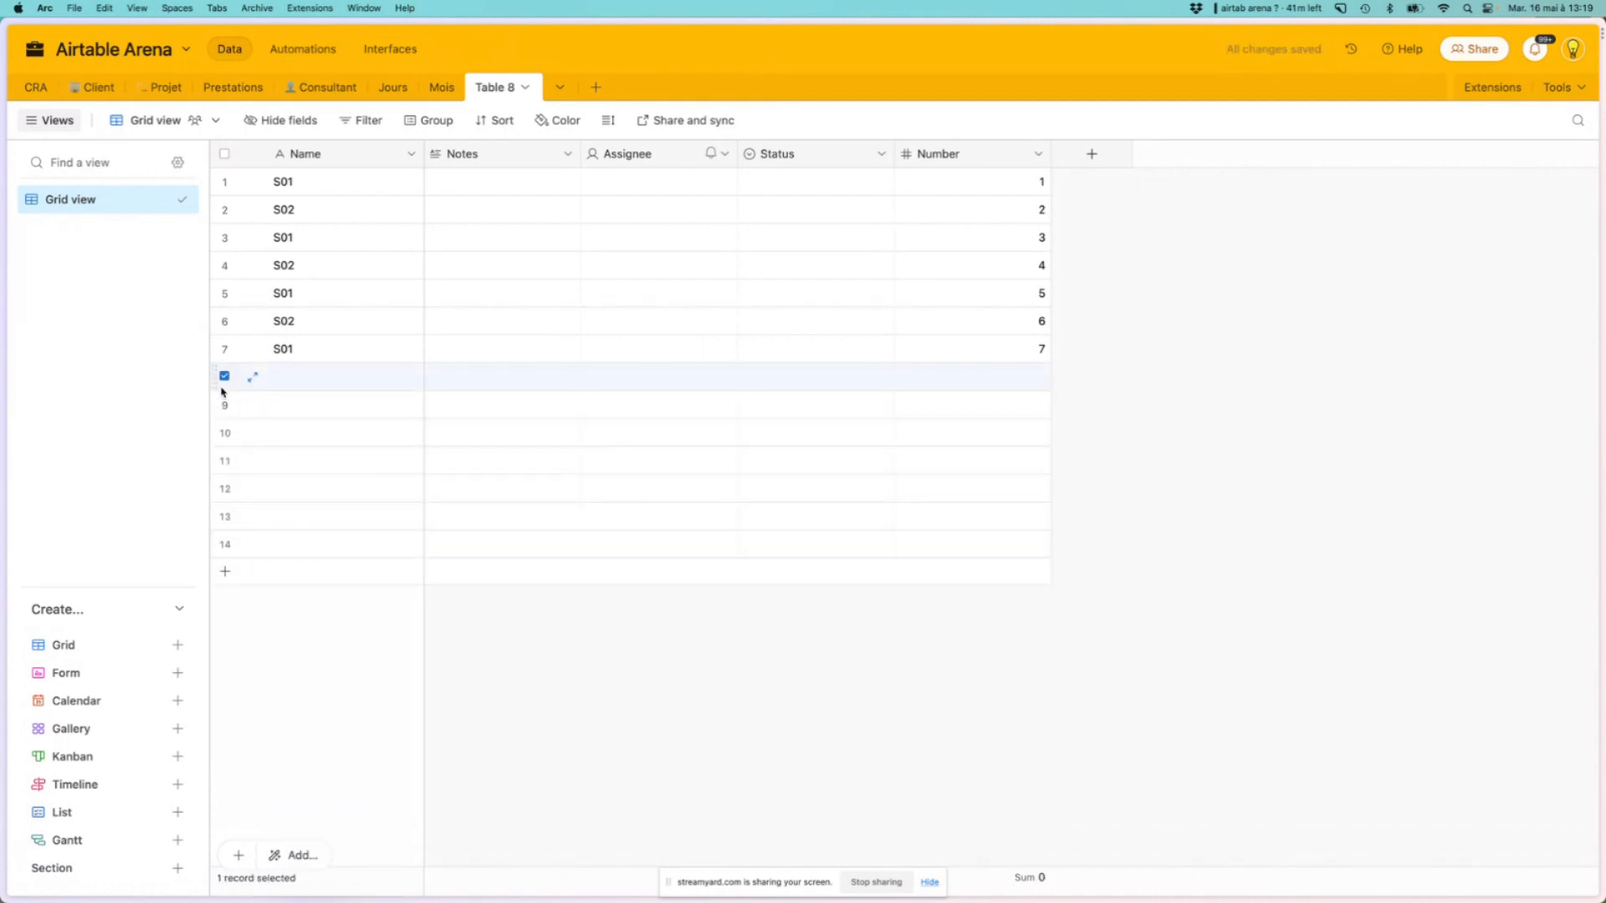
left_click(224, 543, "shift")
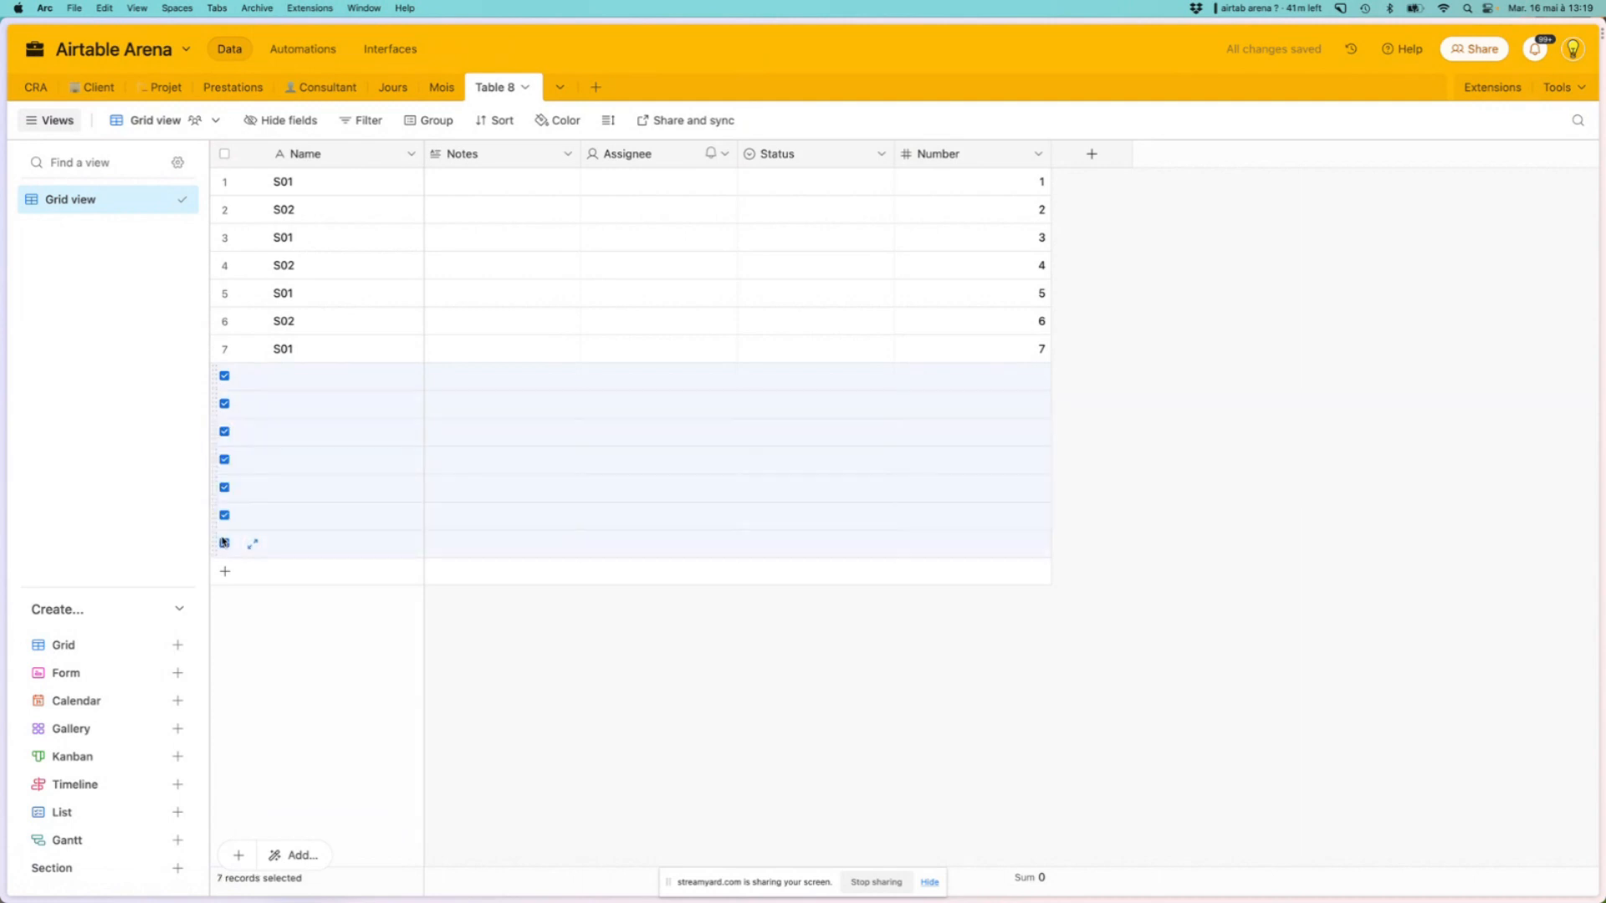
key("super+c")
key("super+v")
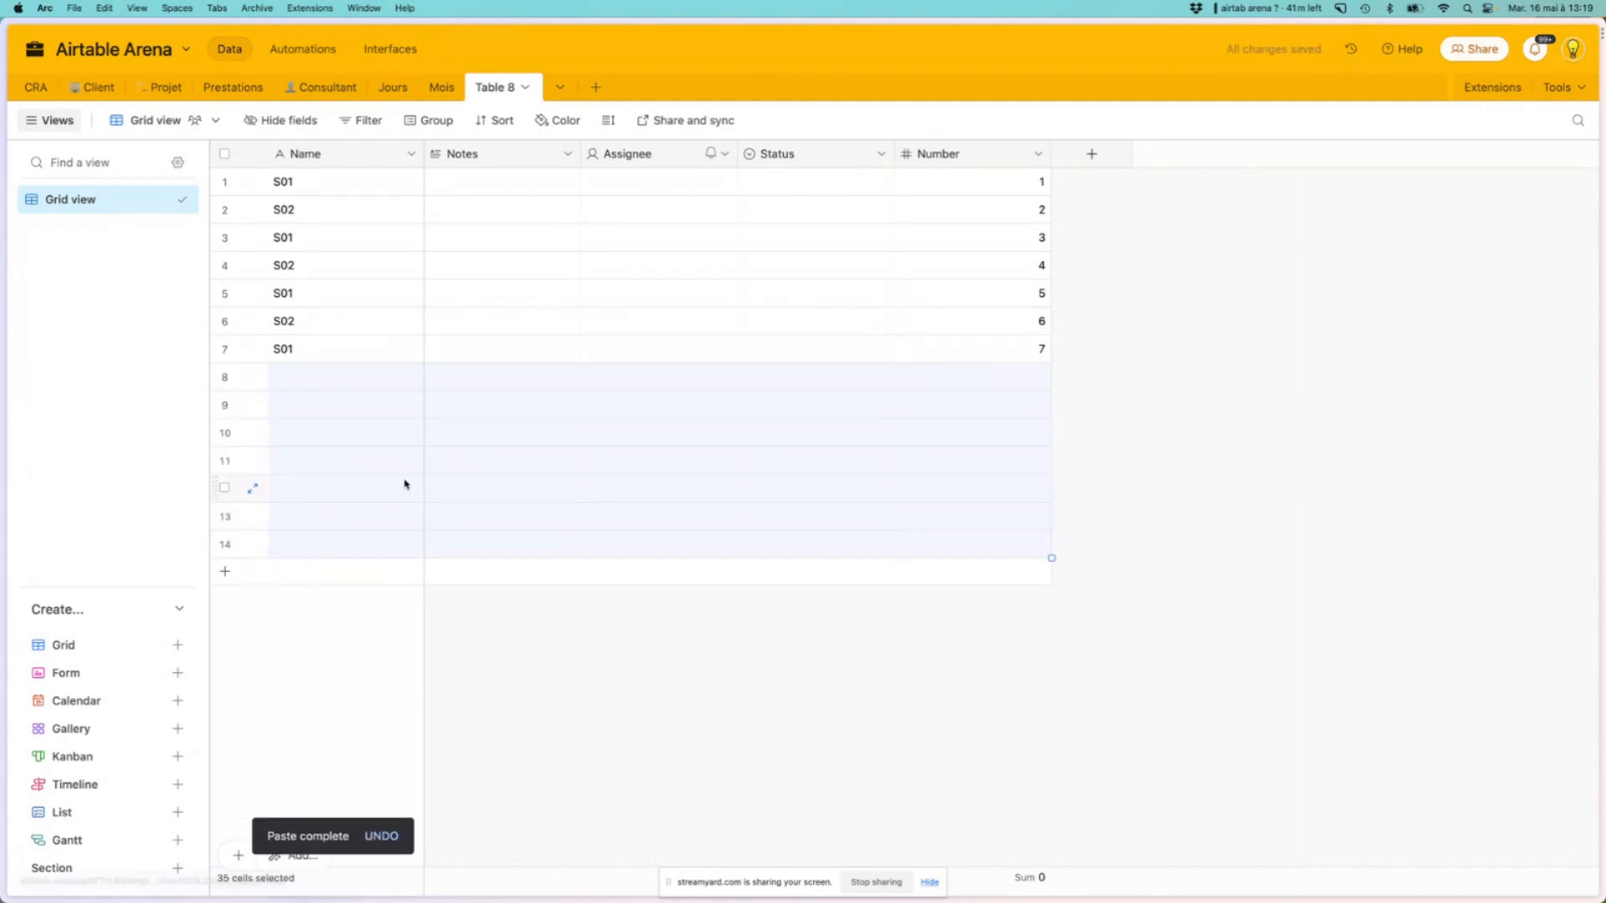
Extend the Number series from the filled cells down through row 12
left_click(971, 432)
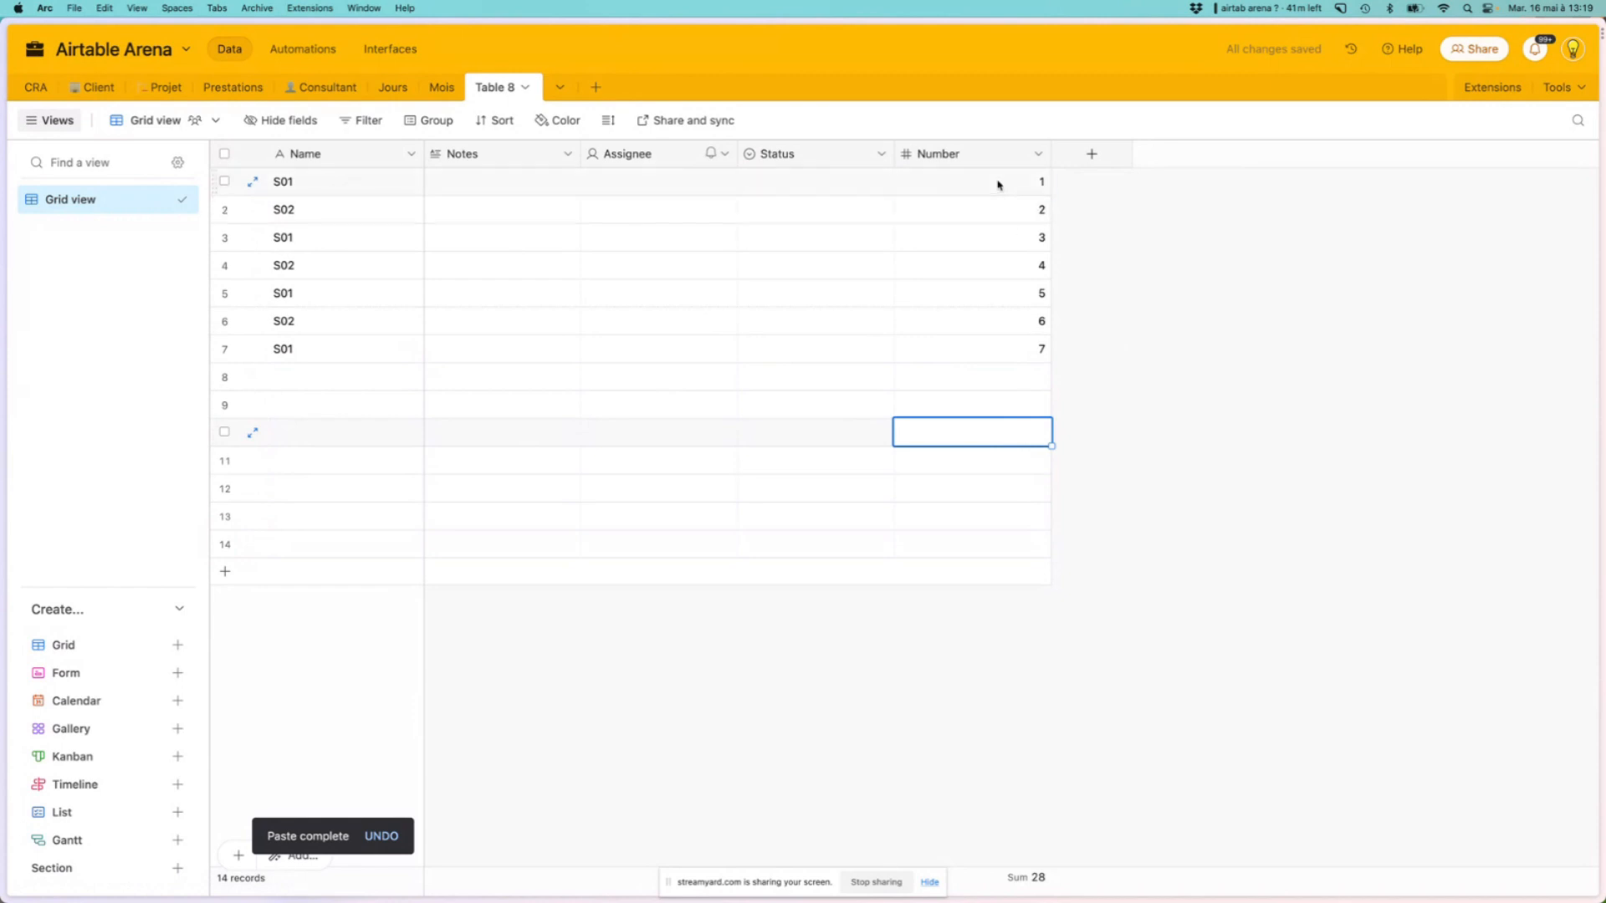
left_click_drag(998, 183, 1040, 494)
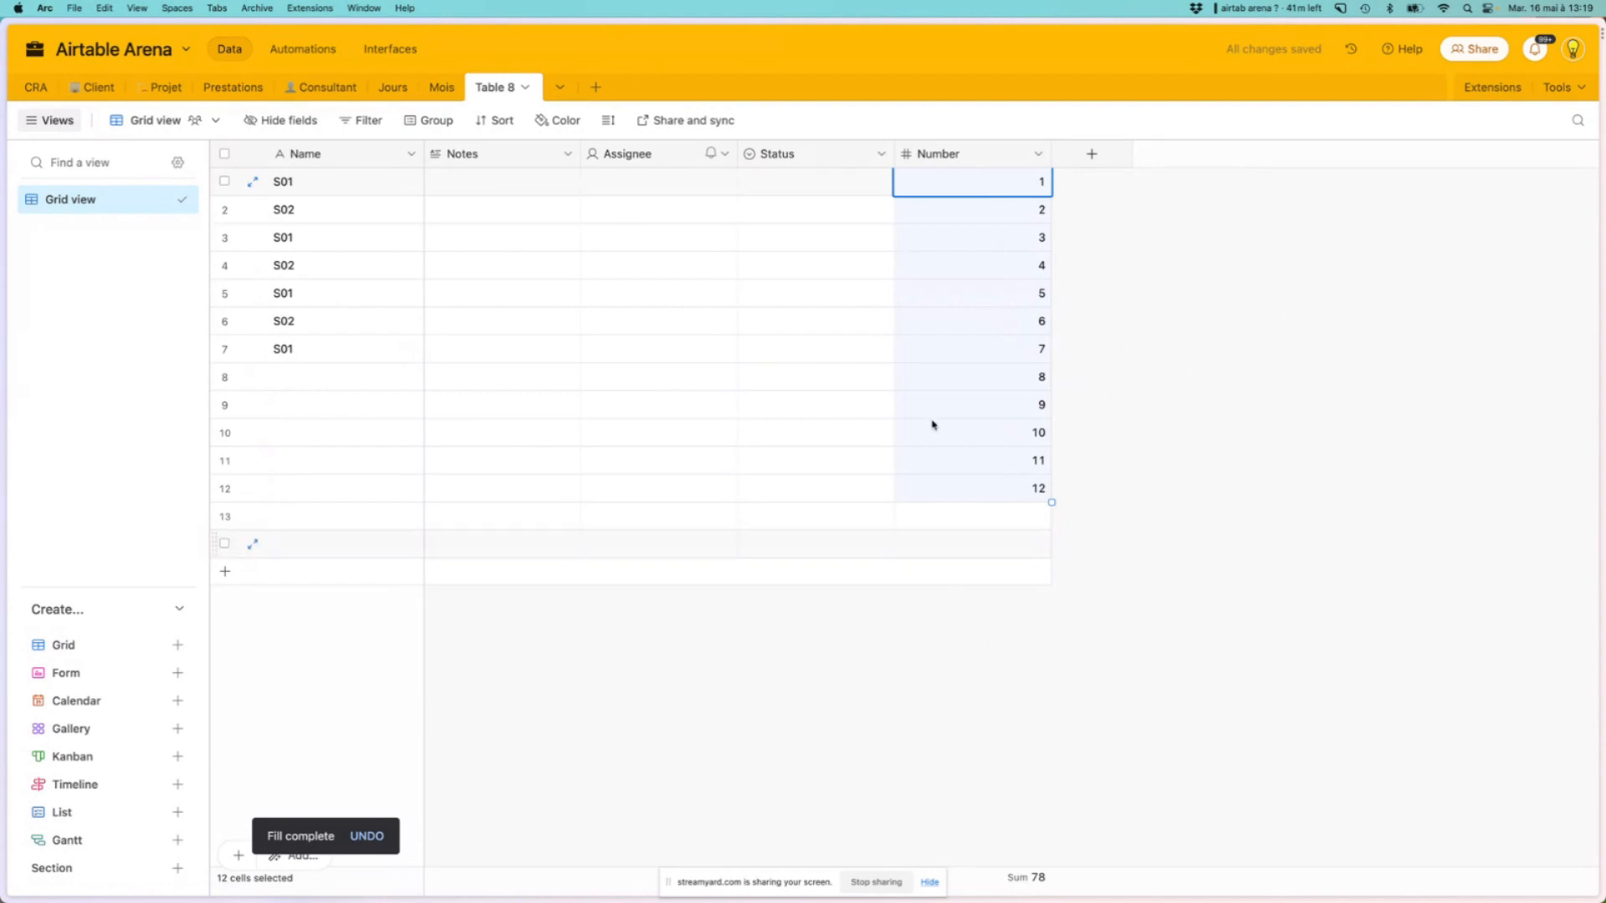
Examine the Jours, Mois and CRA tables to compare their records and date fields
left_click(405, 88)
left_click(405, 87)
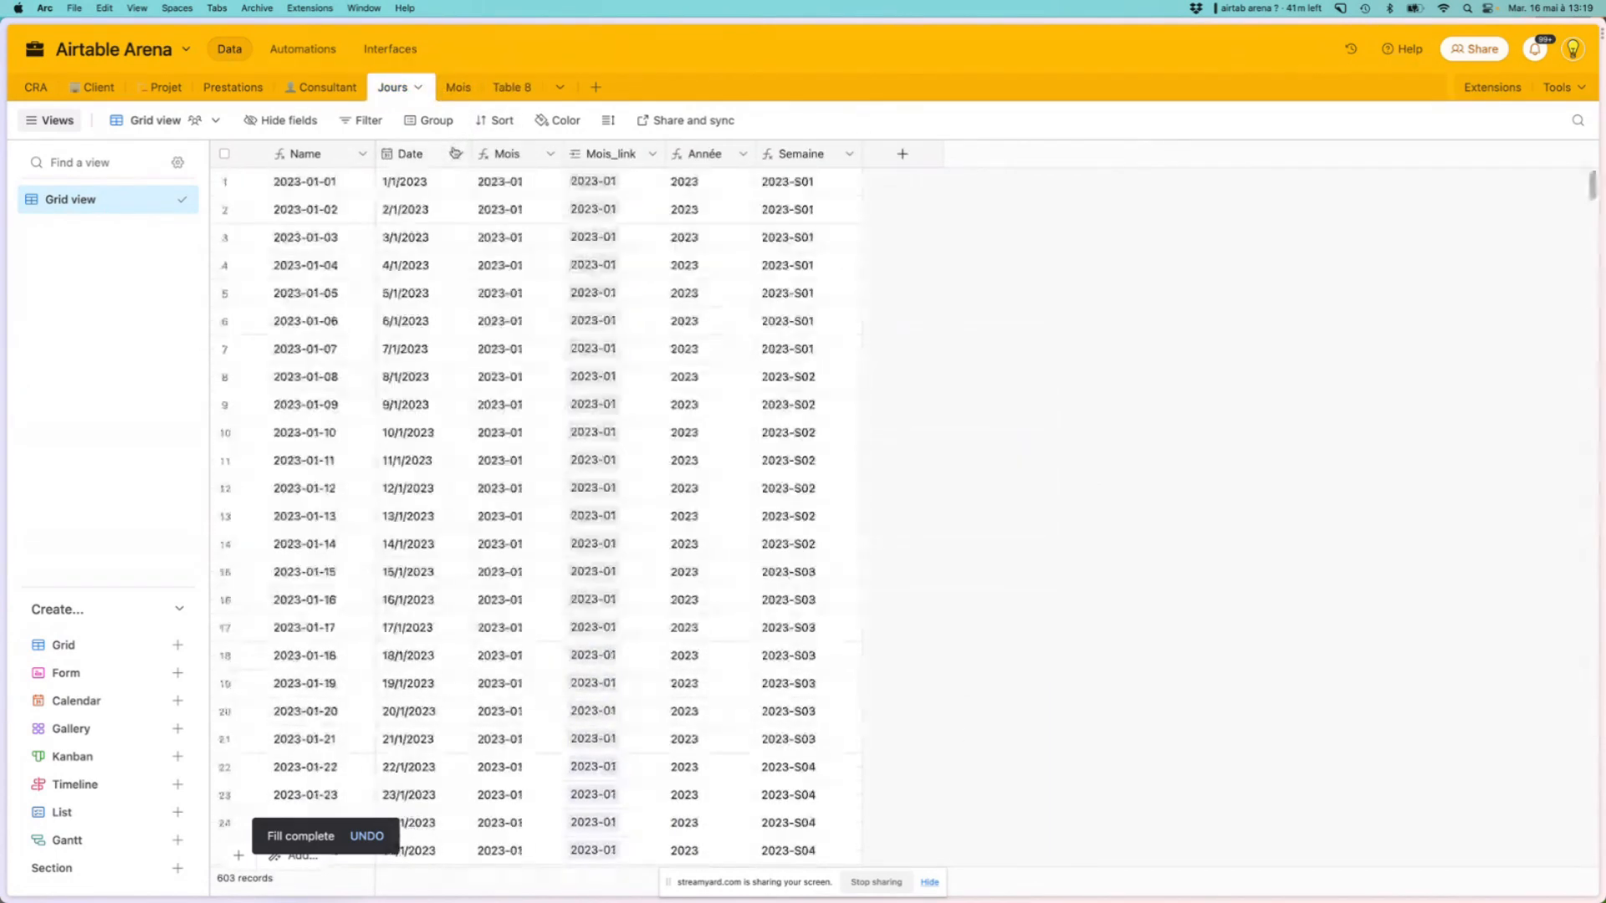
left_click(458, 84)
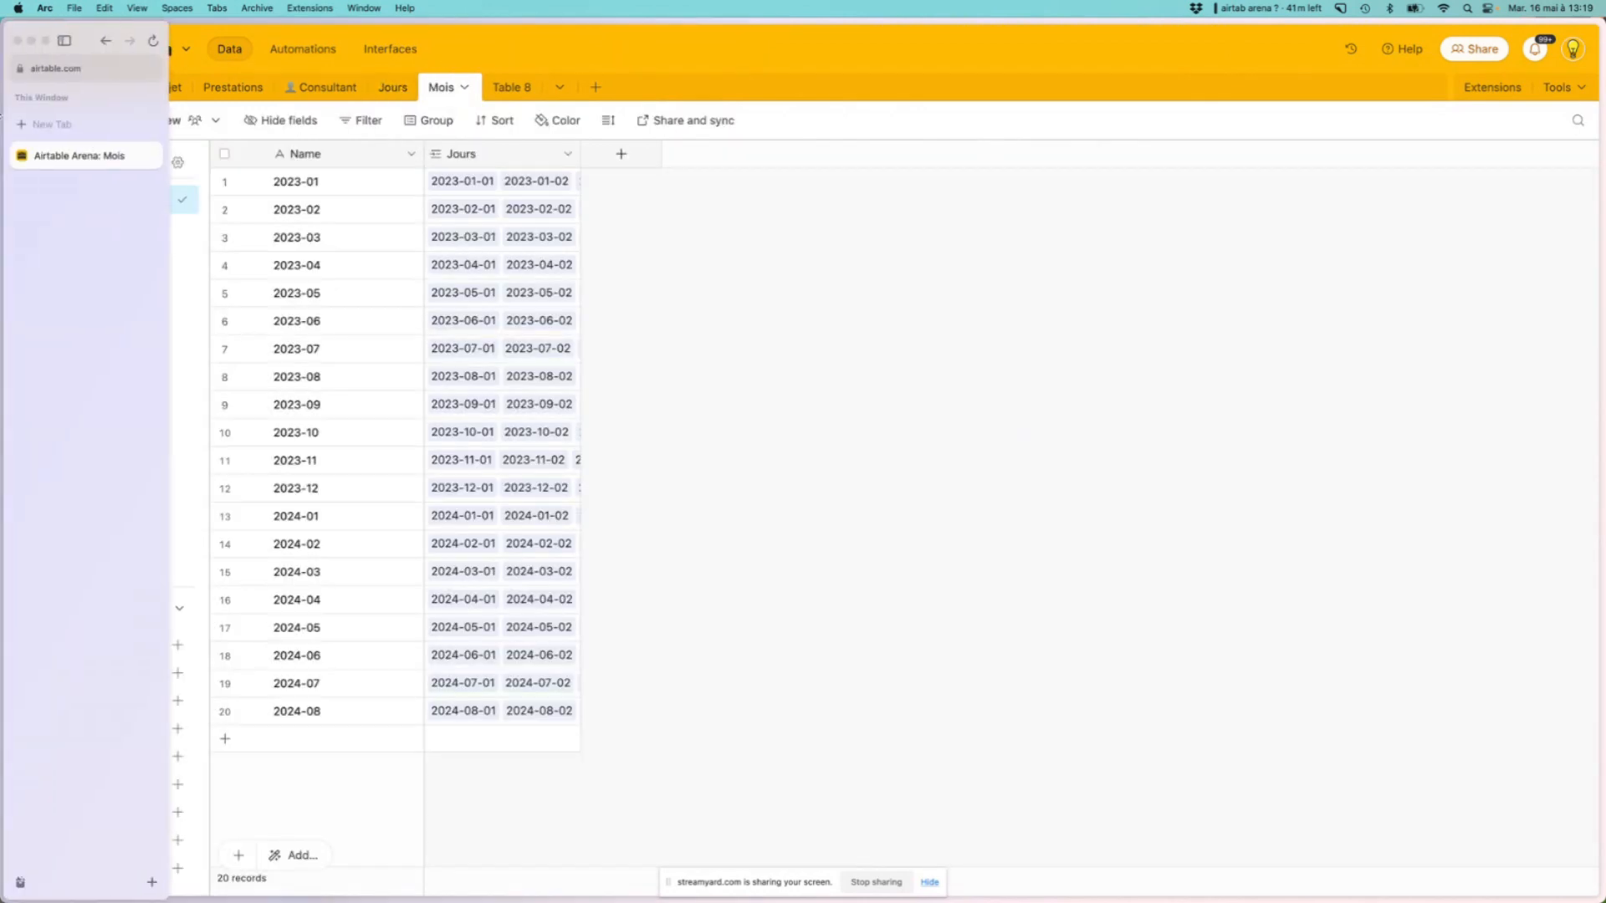
left_click(36, 87)
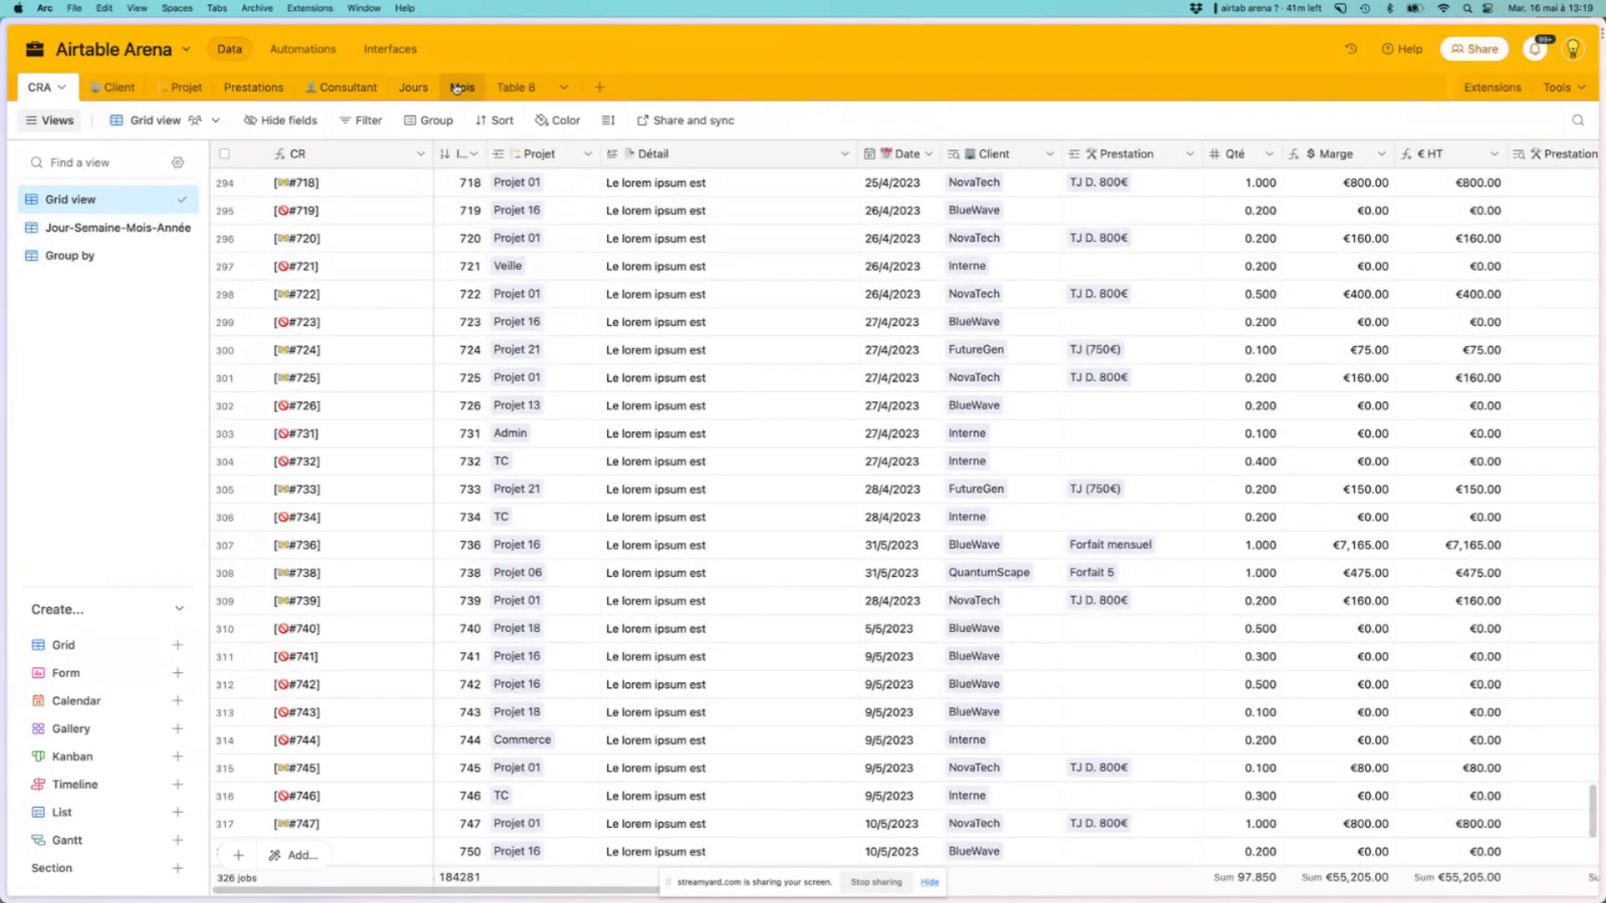
left_click(410, 90)
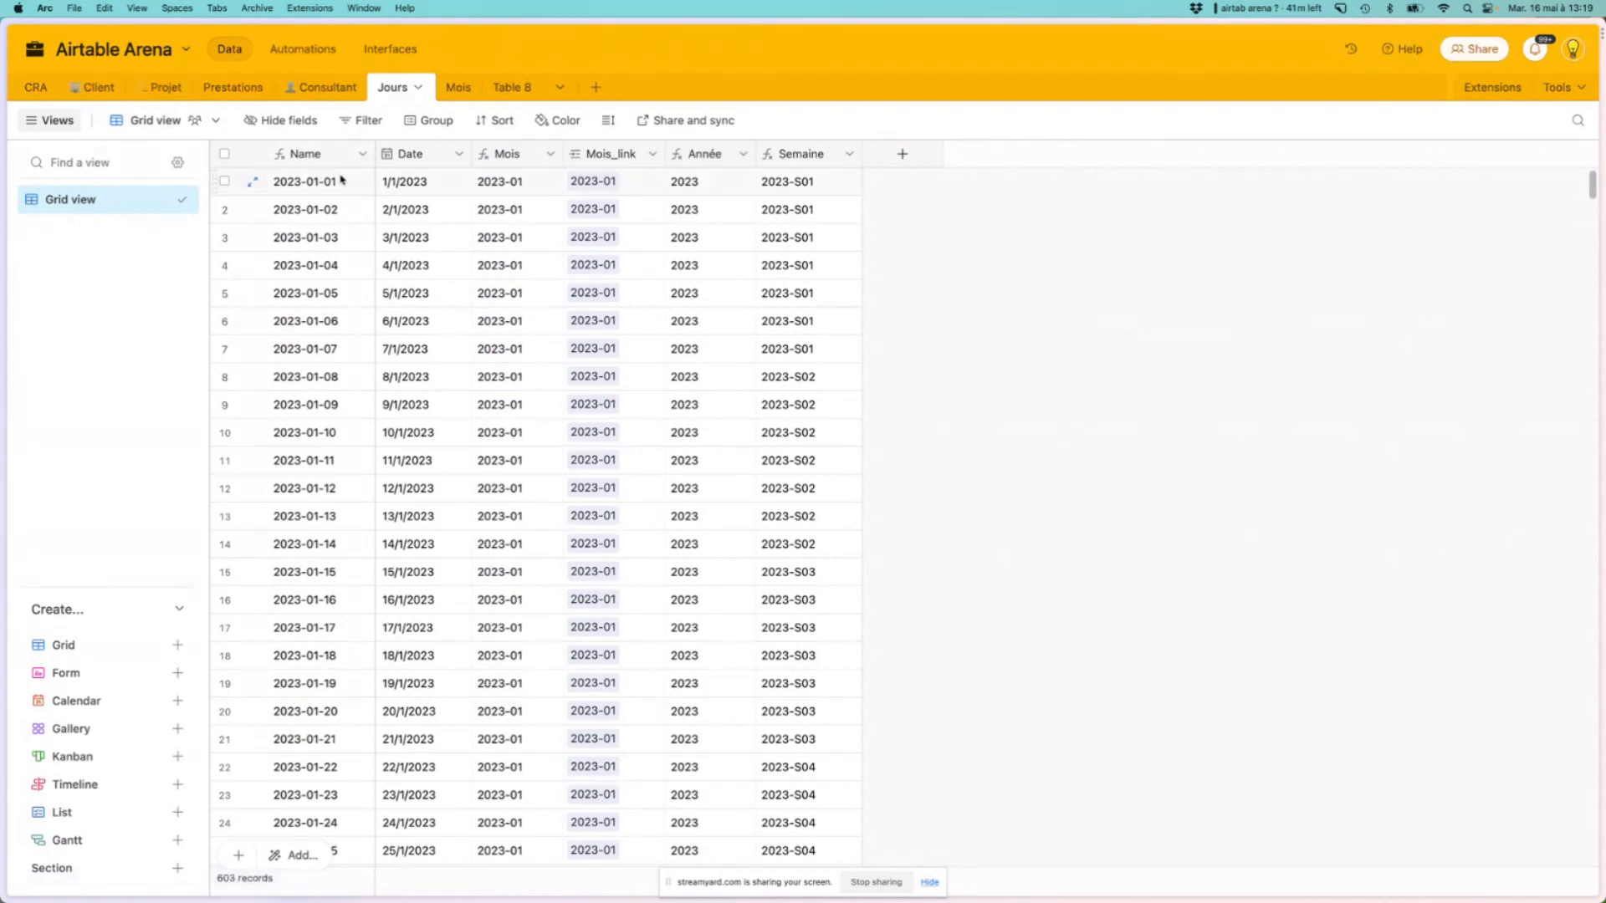
Duplicate the Date field of the CRA table together with its cell values
left_click(55, 94)
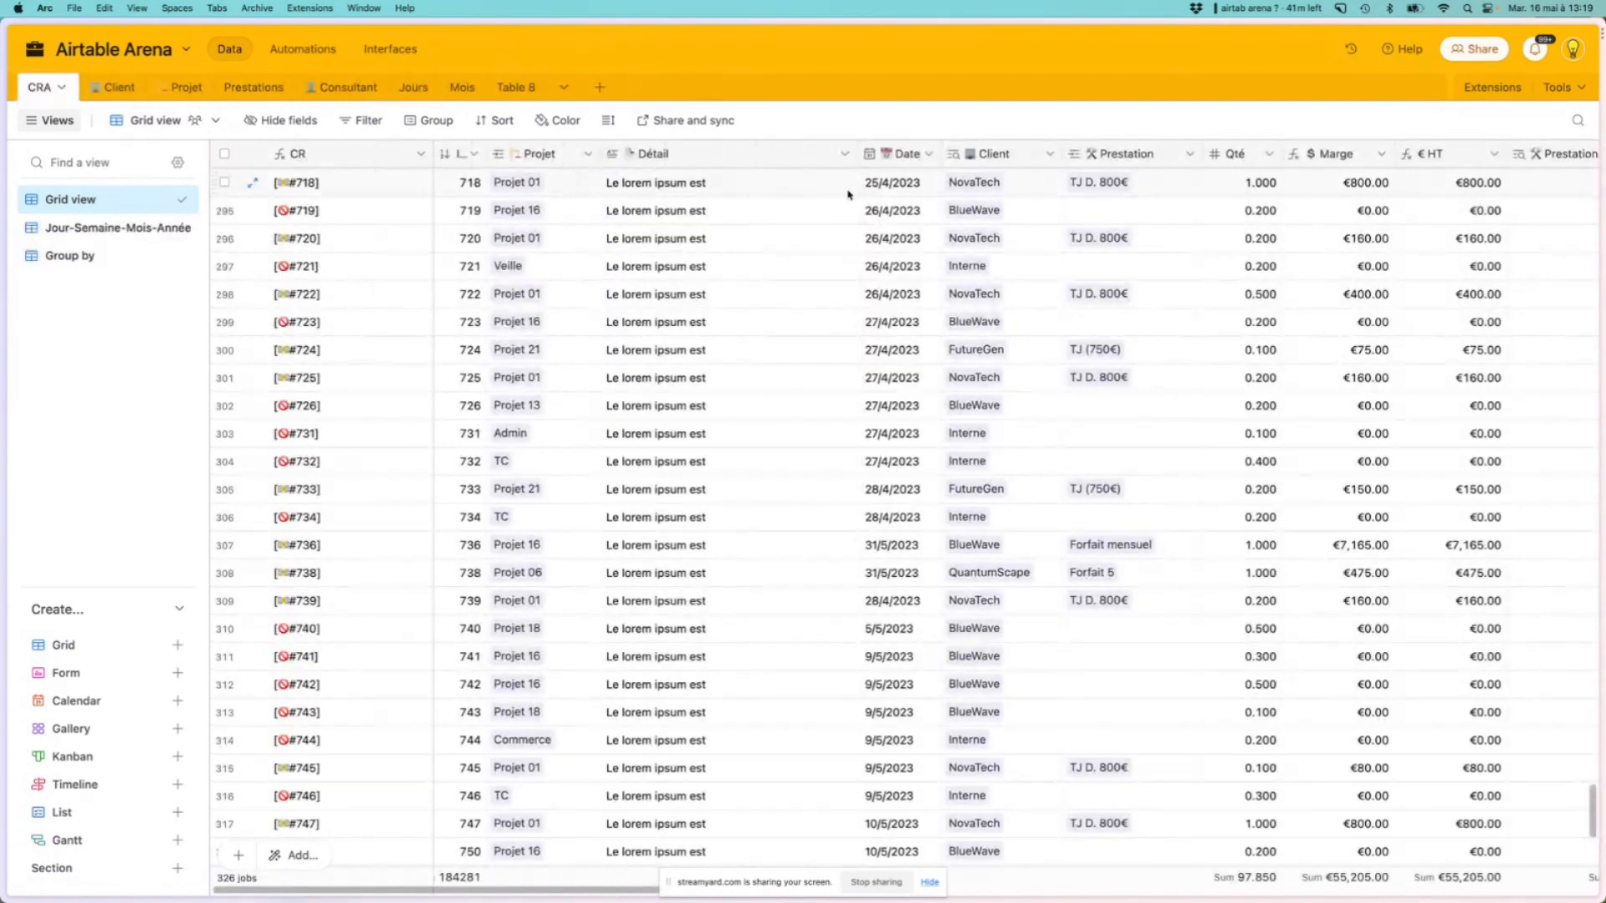
left_click(928, 155)
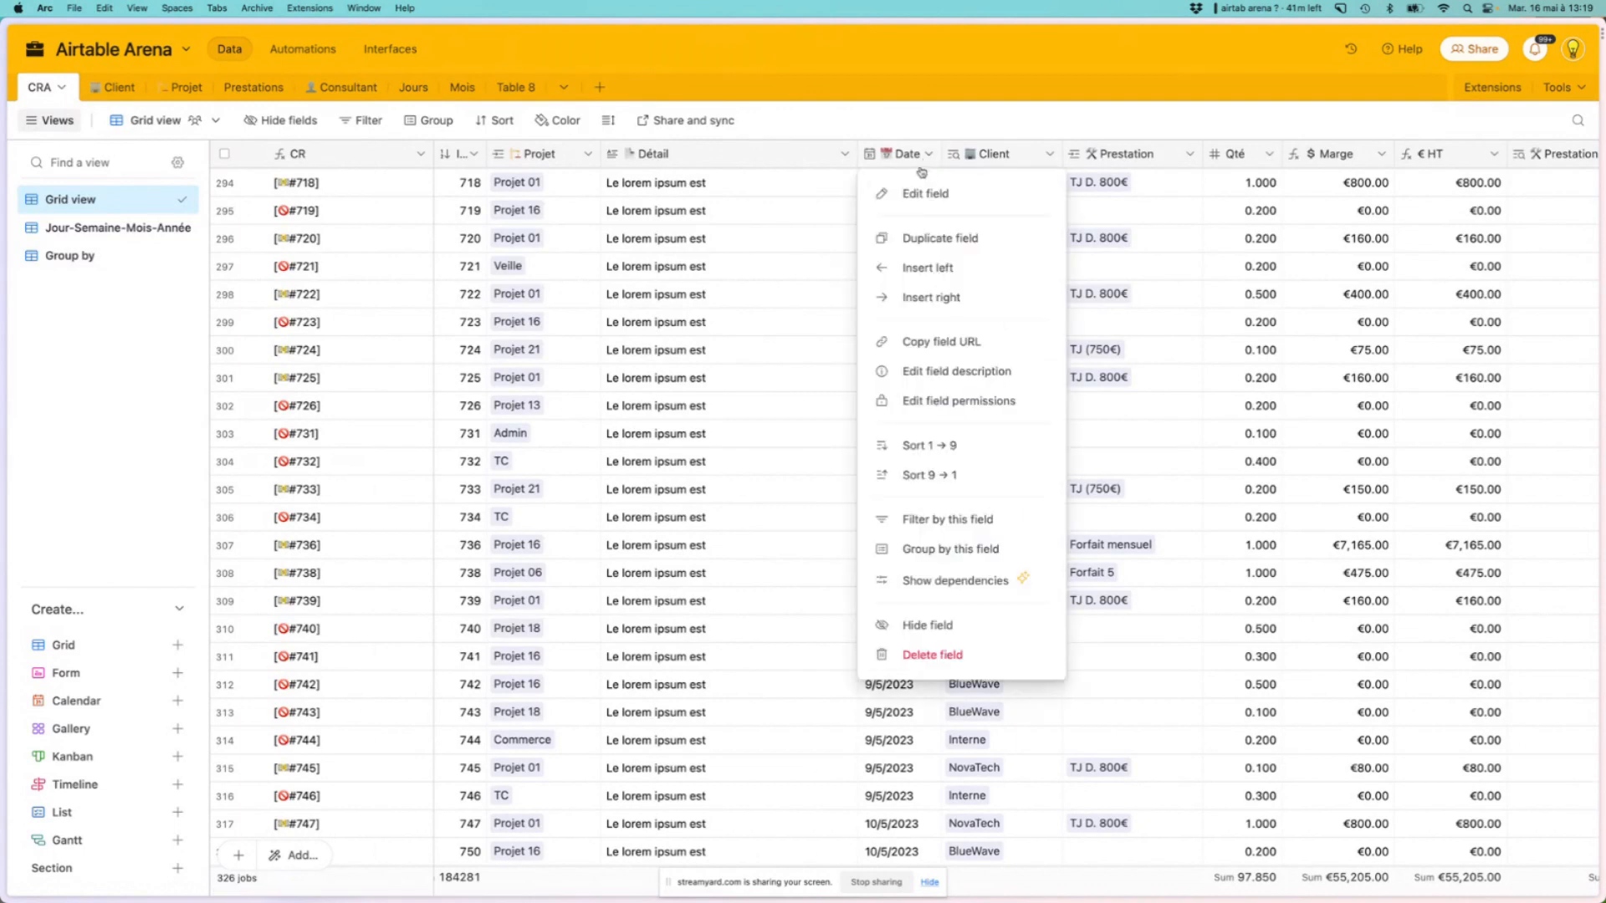
left_click(931, 240)
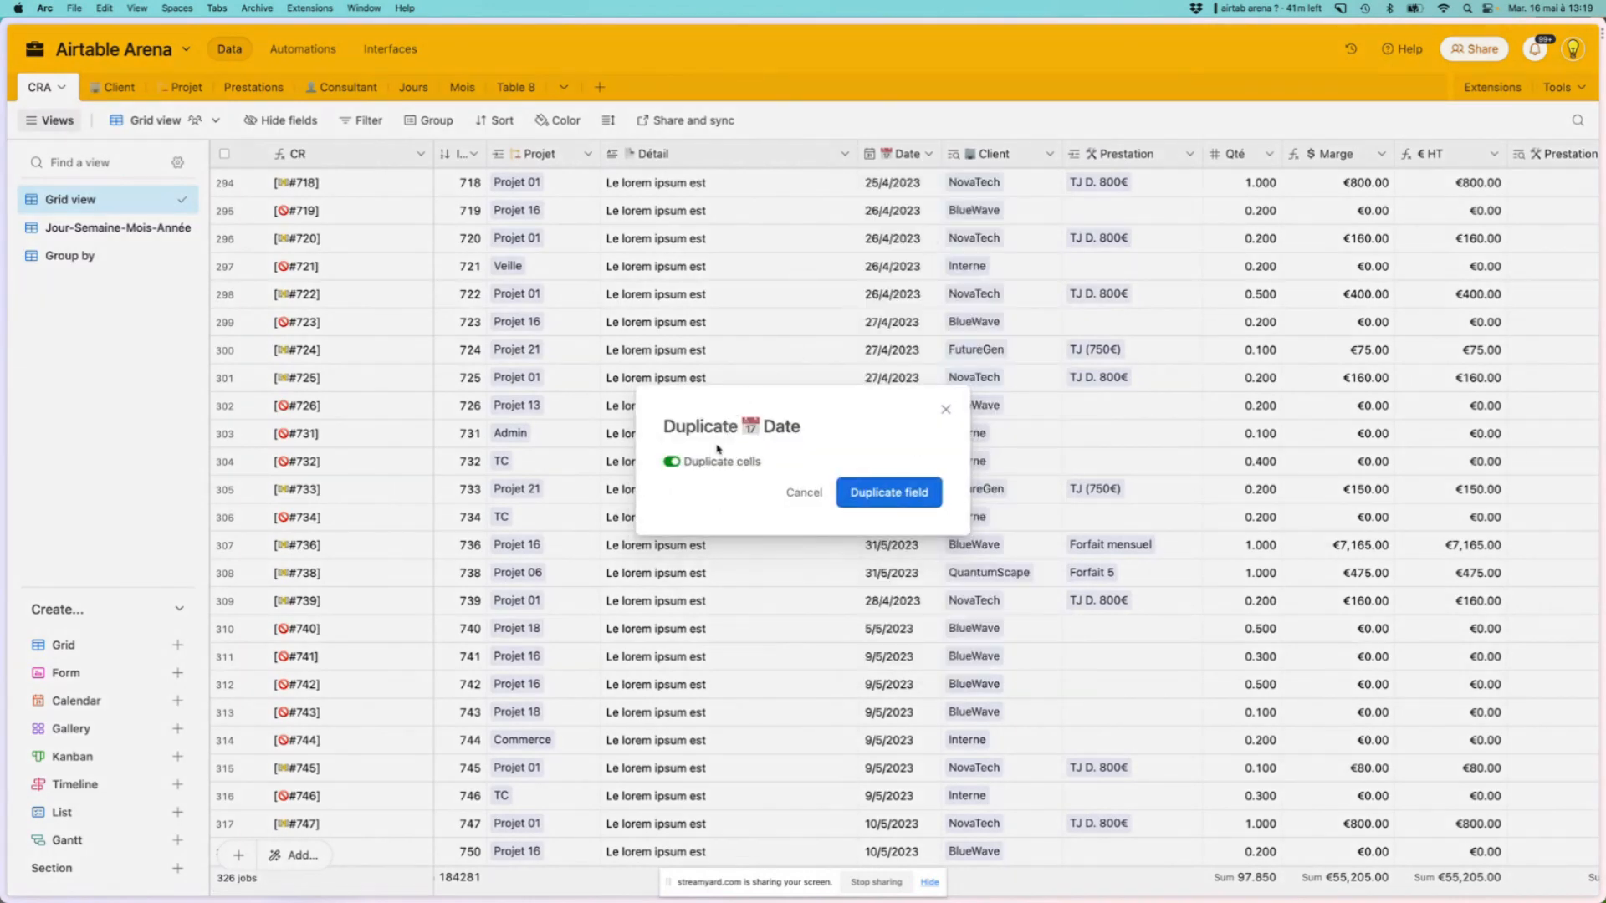
left_click(887, 493)
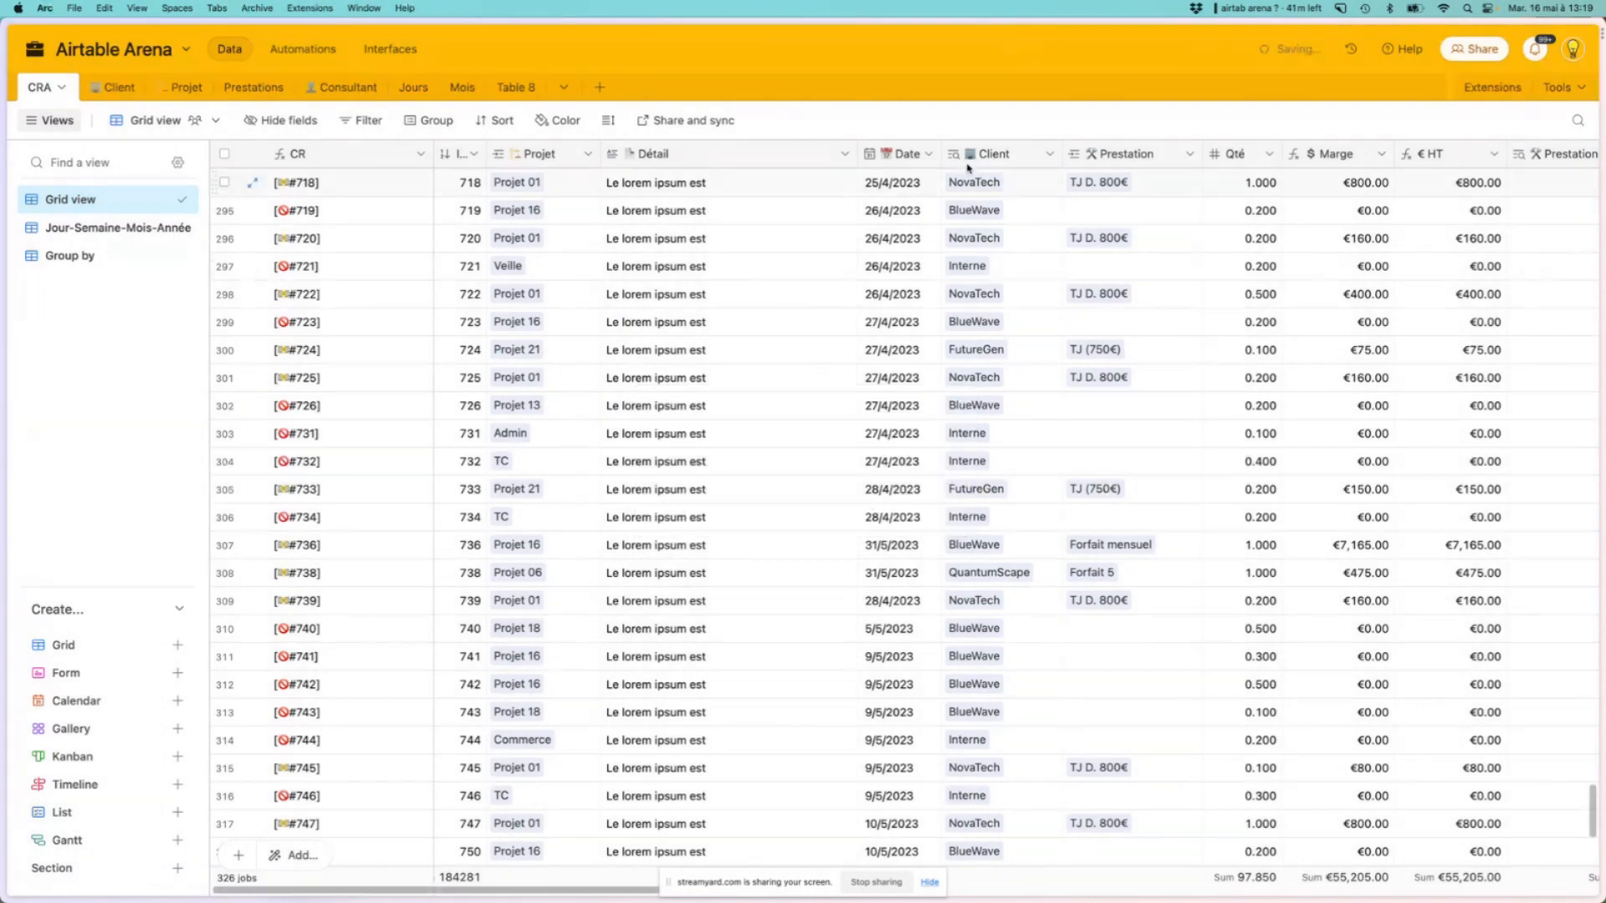
Edit the duplicated date field in the CRA table and name it Jour_link
left_click_drag(1022, 153, 1055, 153)
left_click(1047, 154)
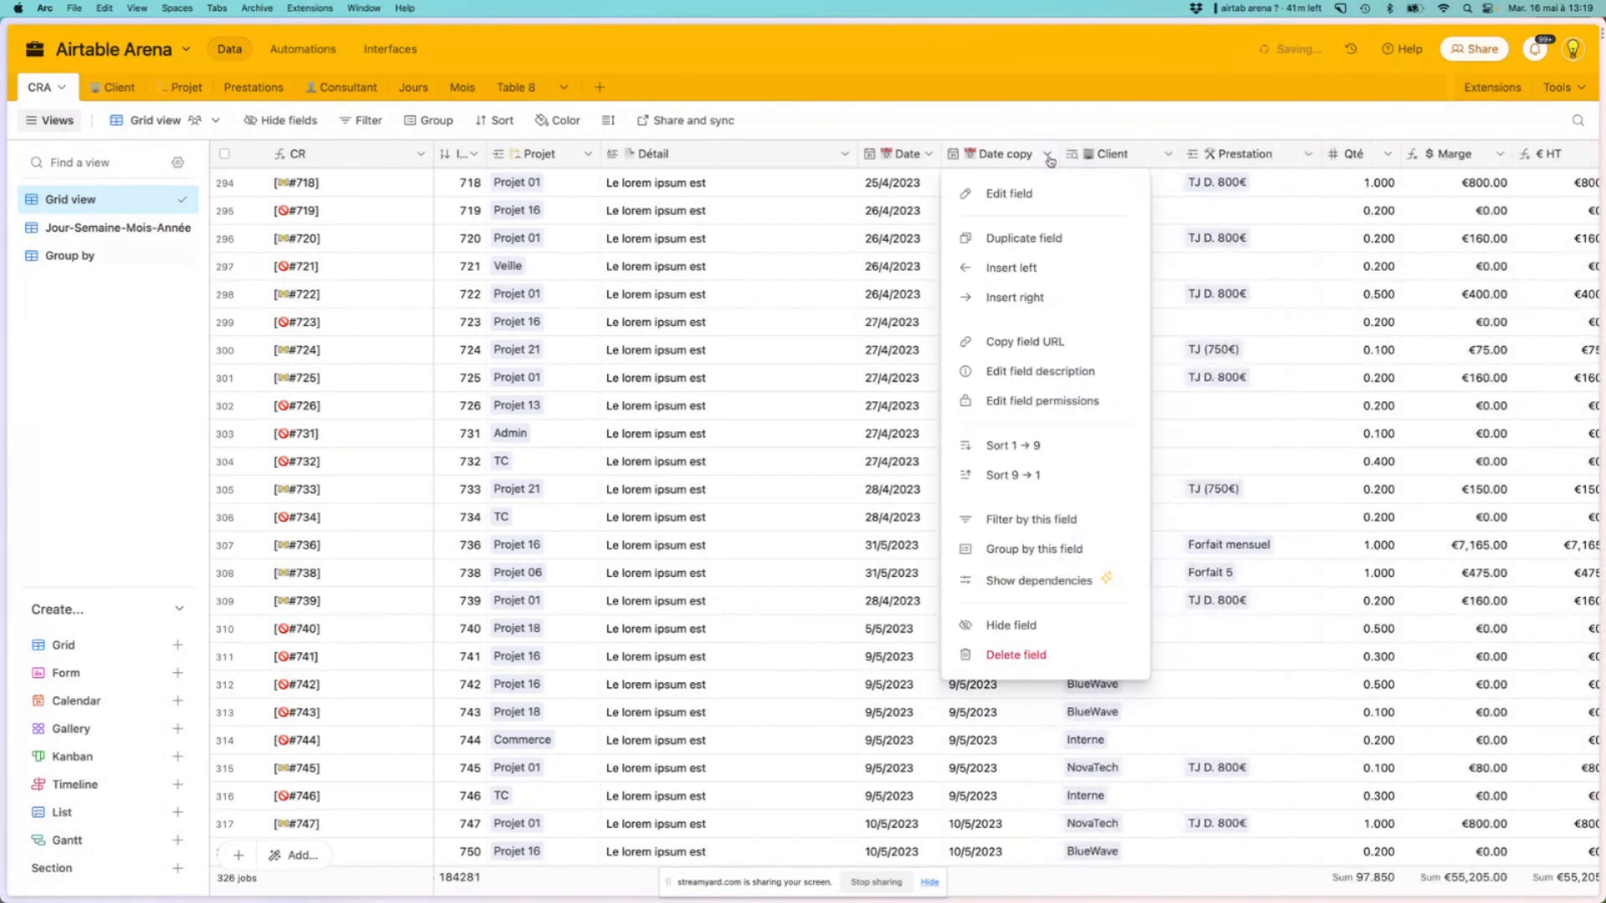
left_click(995, 190)
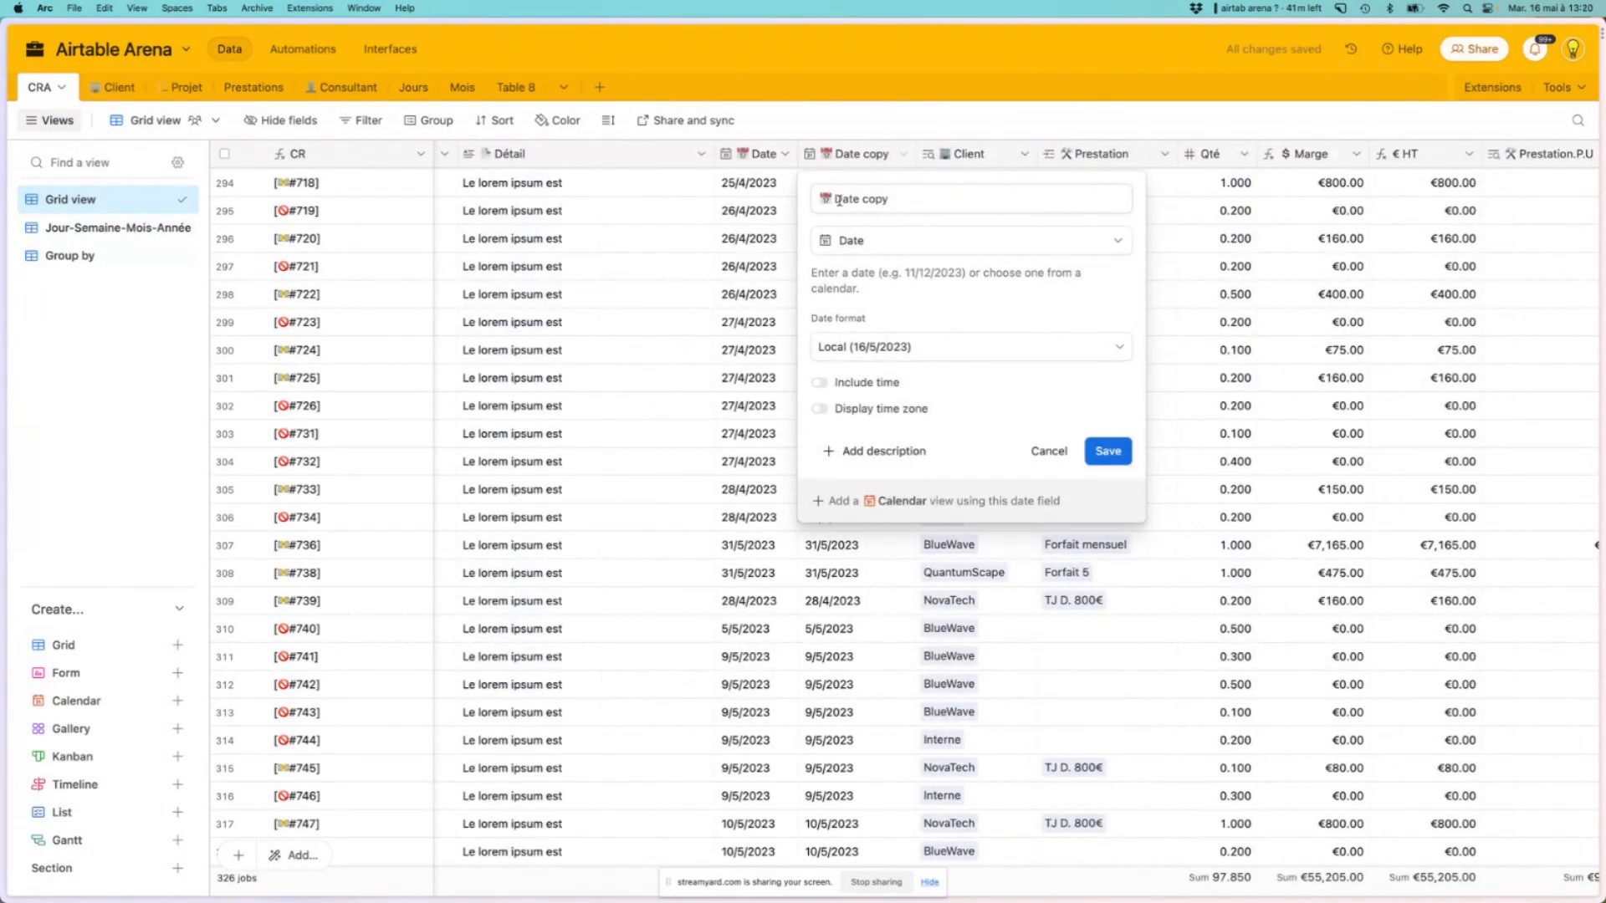
left_click_drag(839, 201, 938, 210)
key("BackSpace")
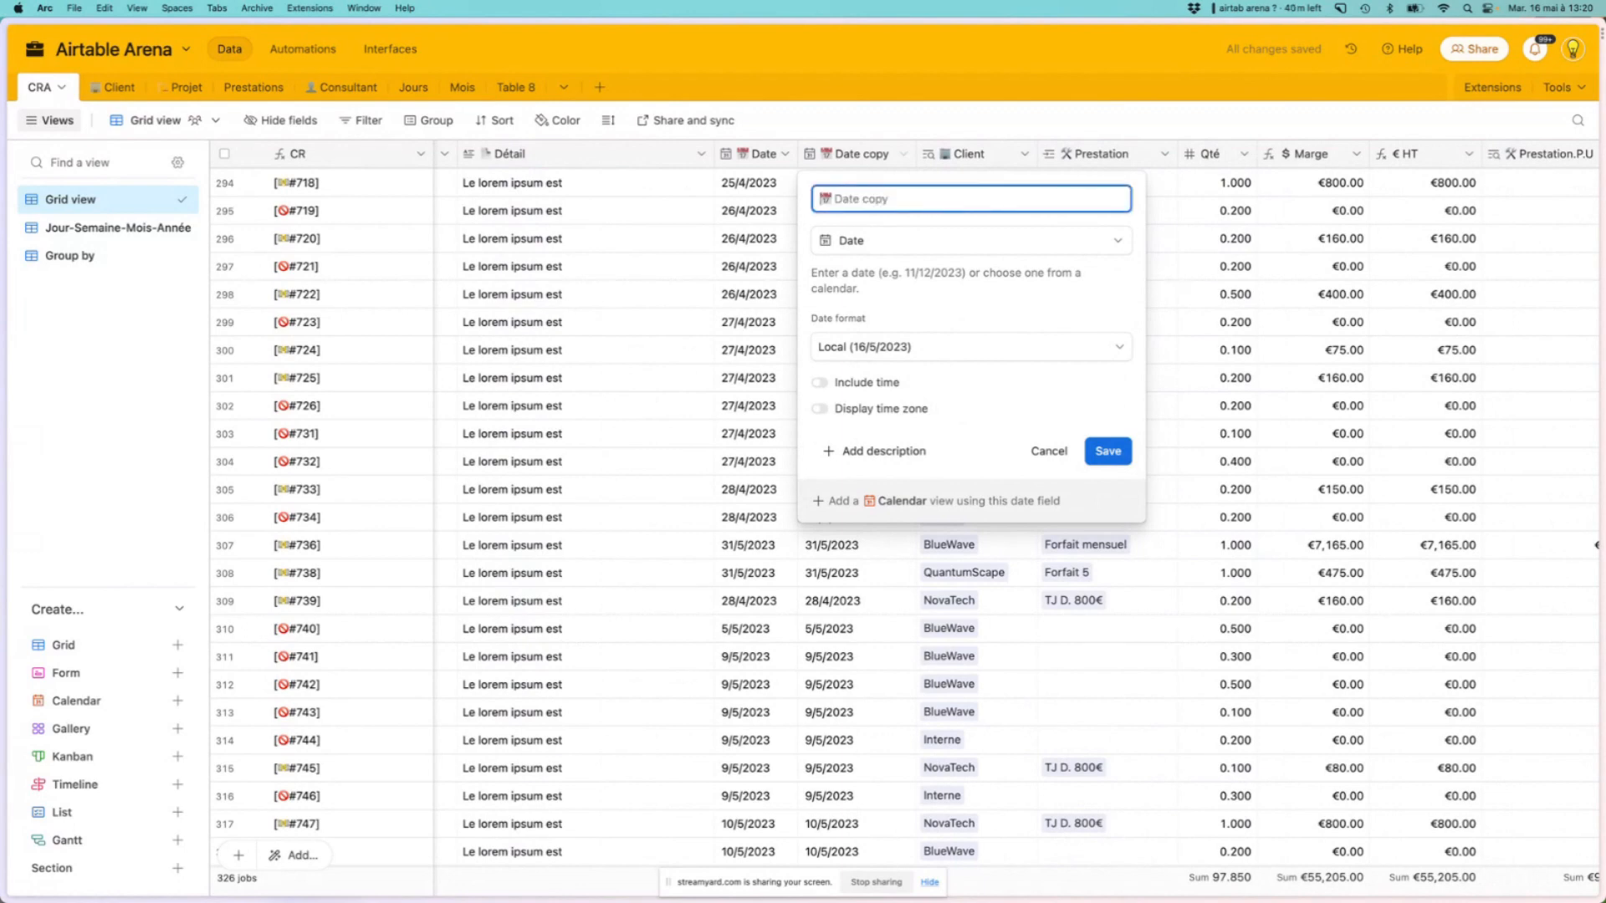
type("Jour")
key("BackSpace")
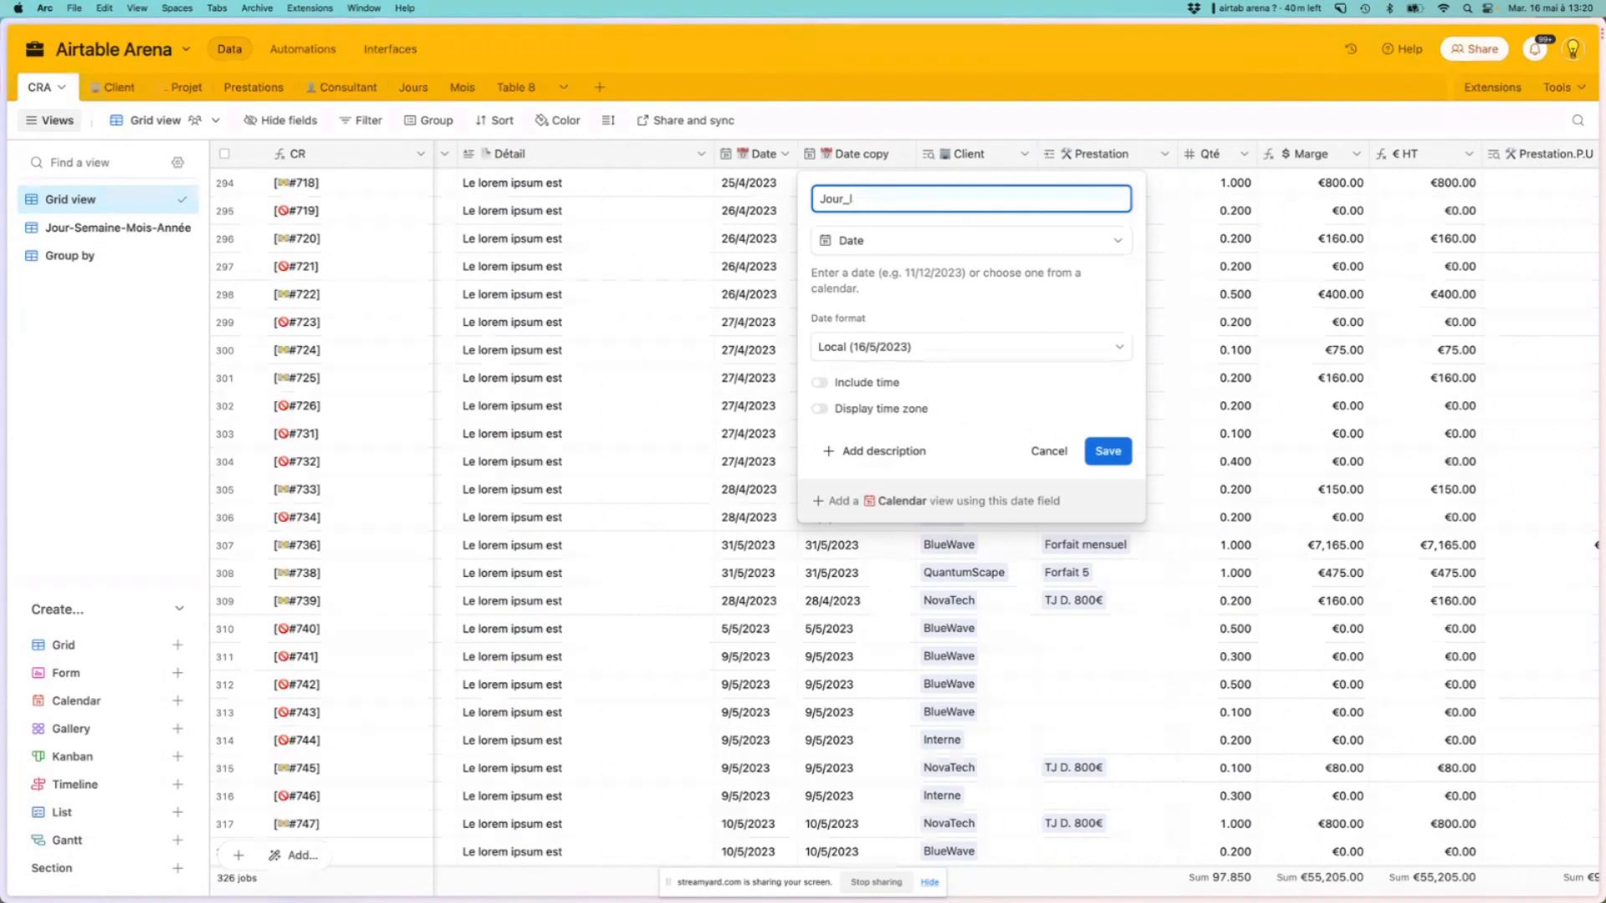
Change the type of the Jour_link field from Date to Formula
left_click(924, 241)
type("fo")
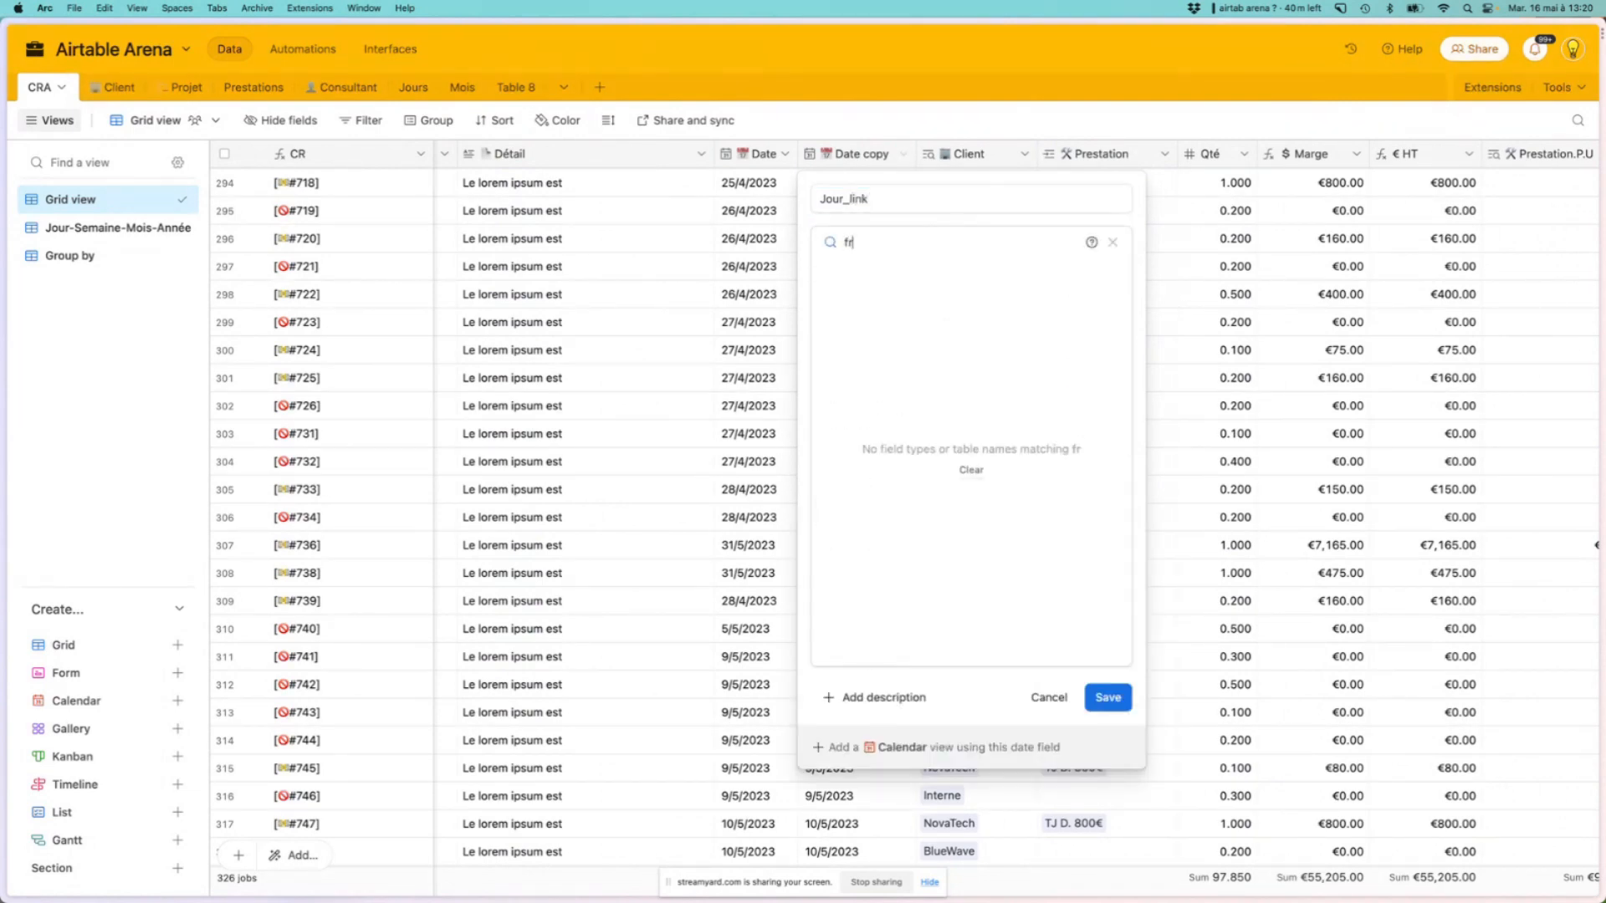
key("Return")
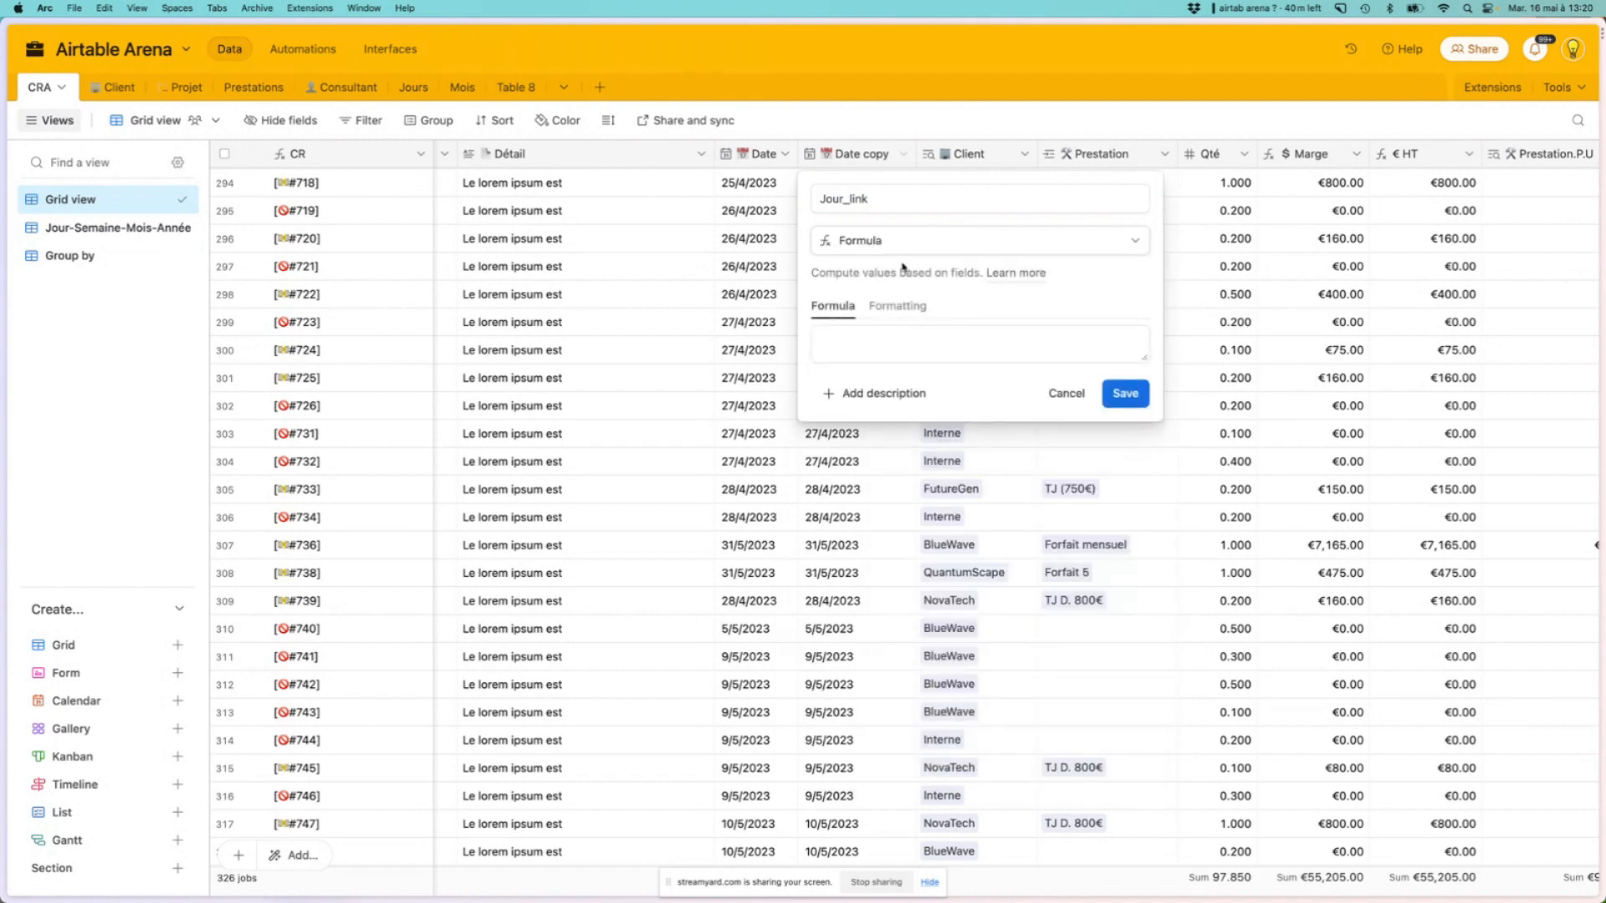
Enter the Jour_link formula DATETIME_FORMAT({📅 Date},"YYYY-MM-DD") and save the field
left_click(914, 338)
type("dor")
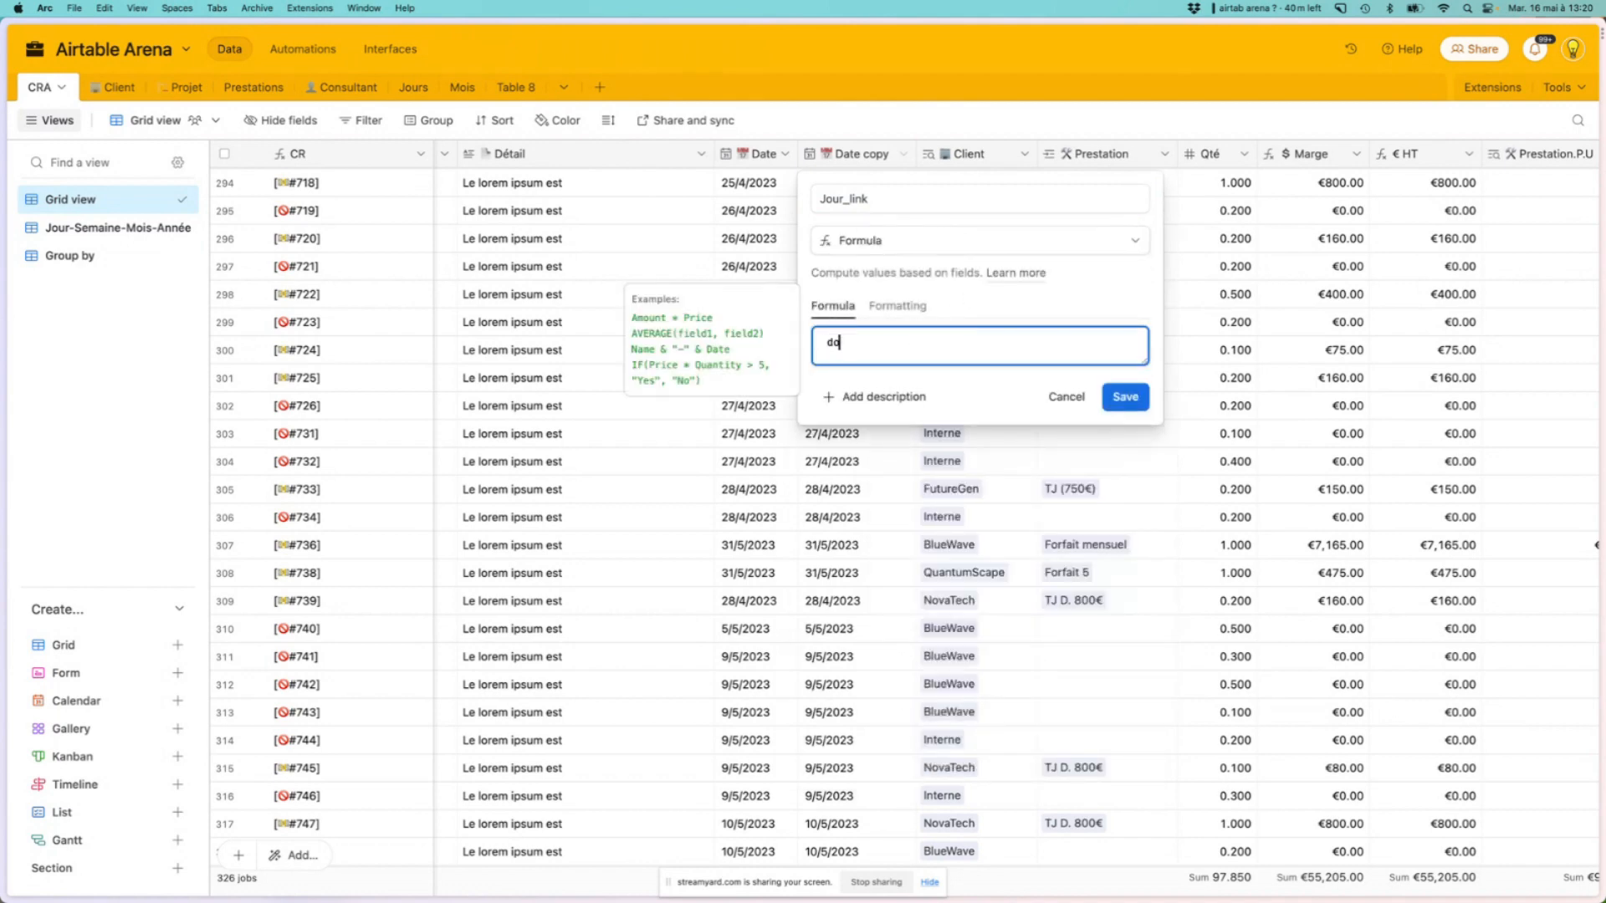
type("or")
key("Return")
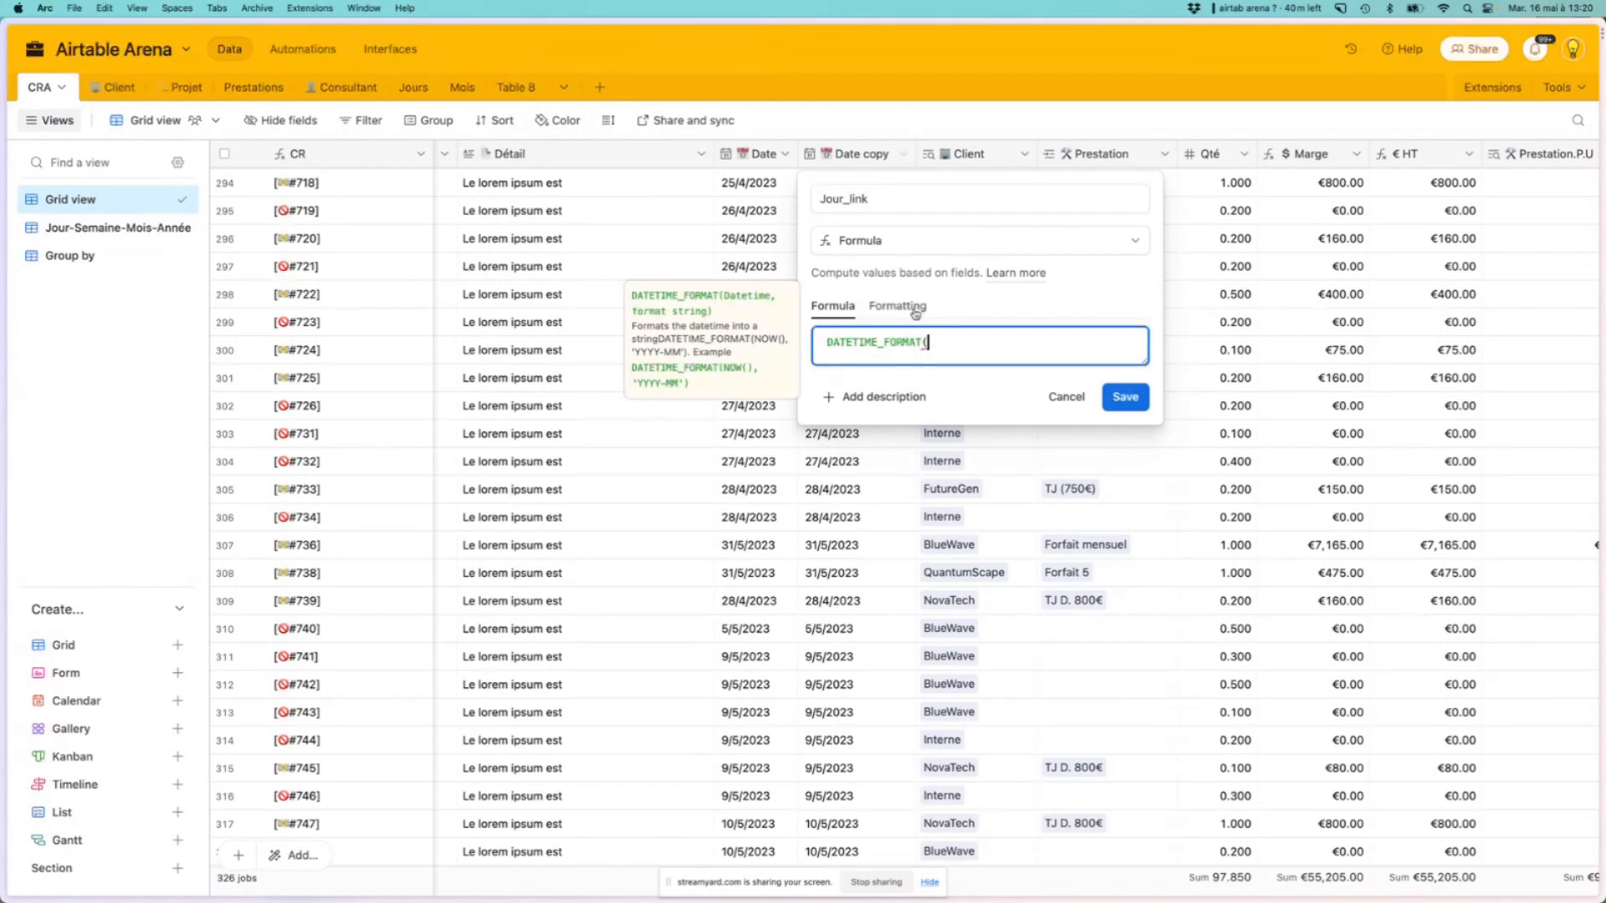
type("da")
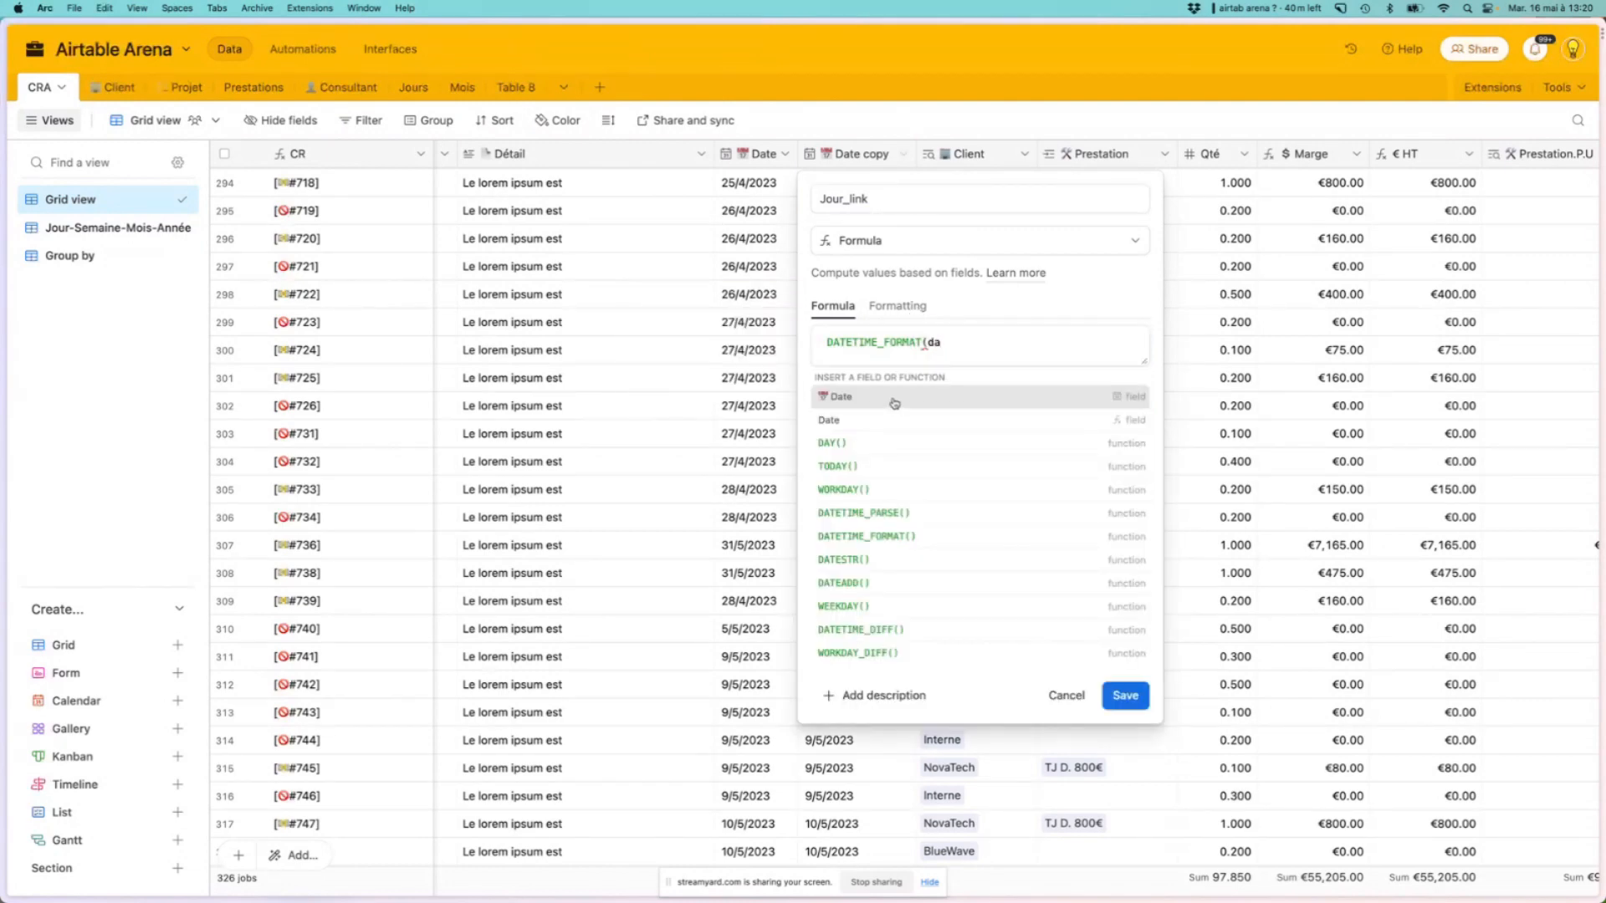
key("Return")
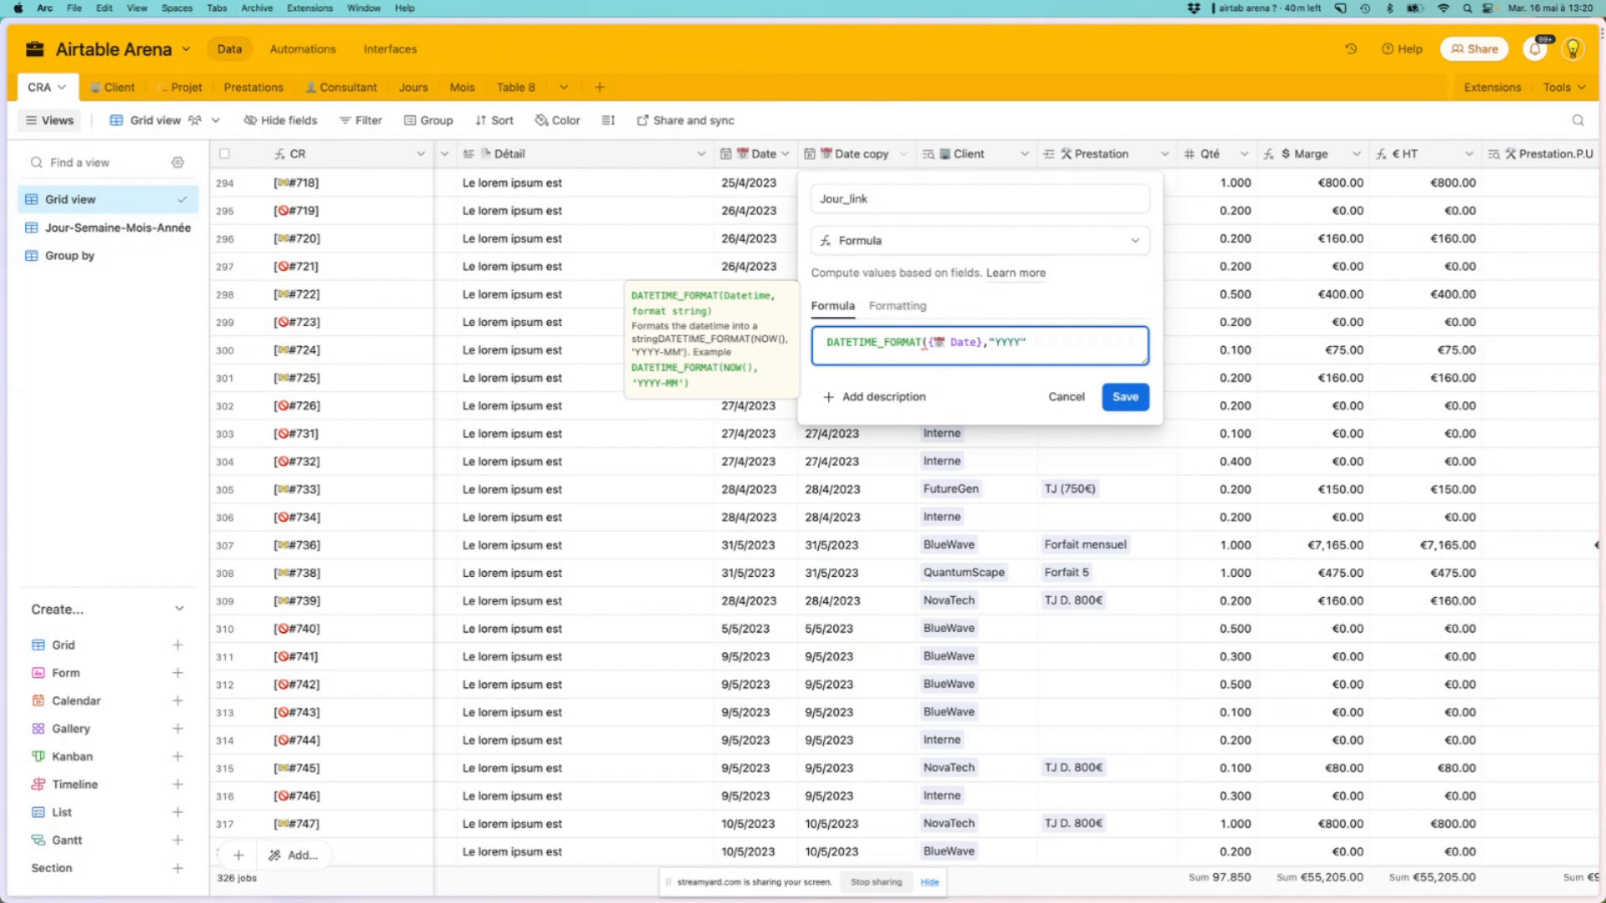
type(",\"YYYY-MM-DD")
left_click(1134, 399)
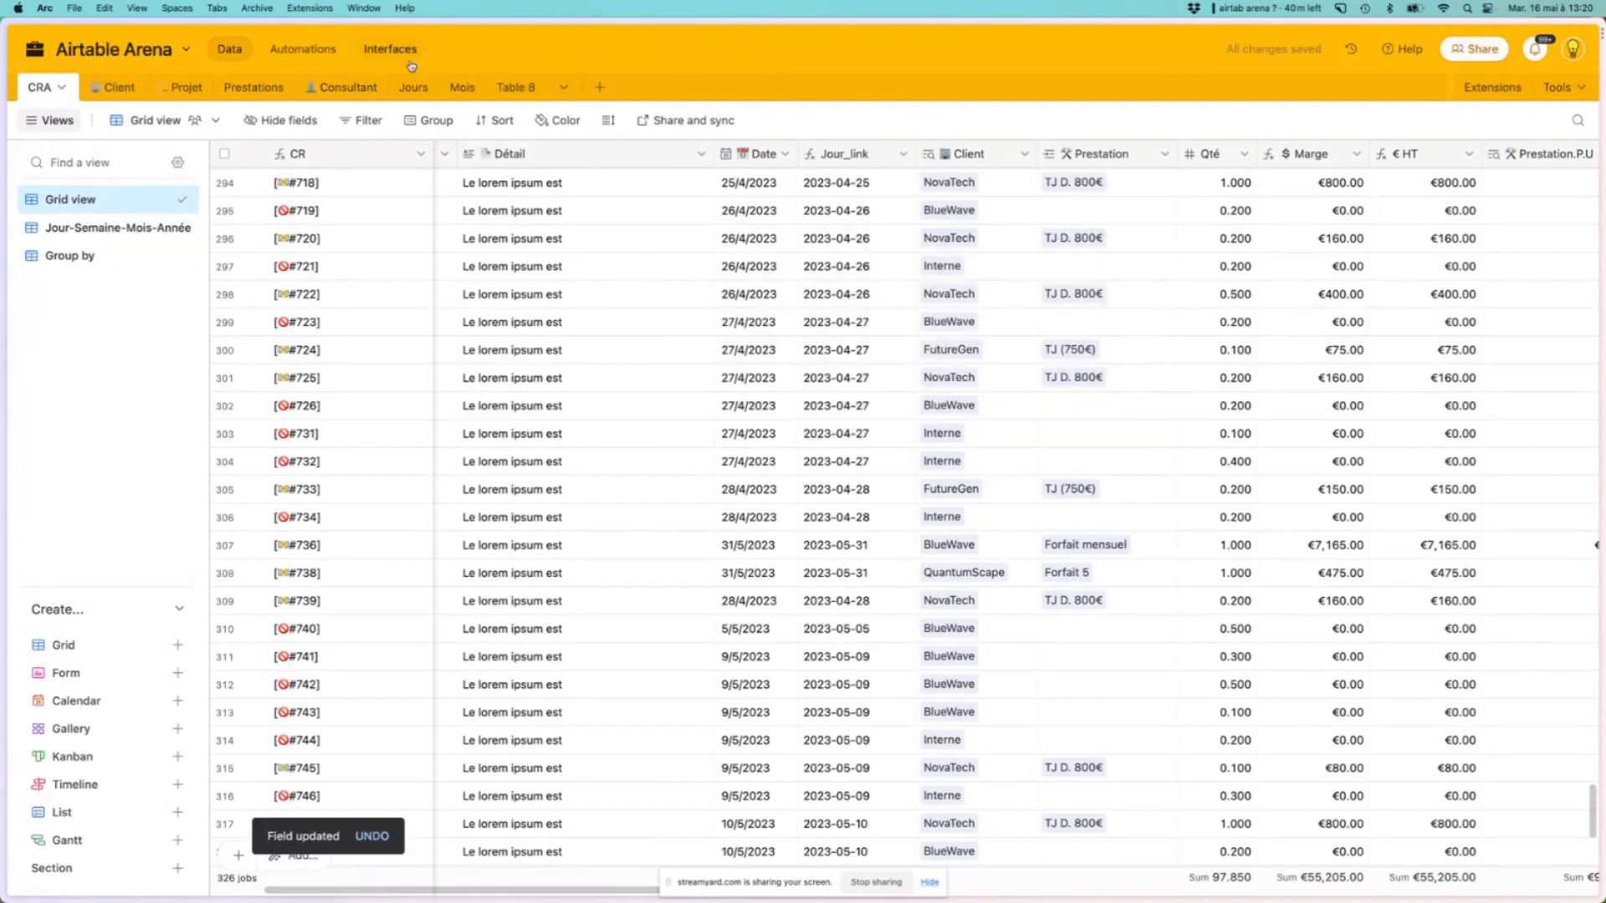
Convert the Jour_link formula field into a link to records in the Jours table and save it
left_click(903, 154)
left_click(850, 194)
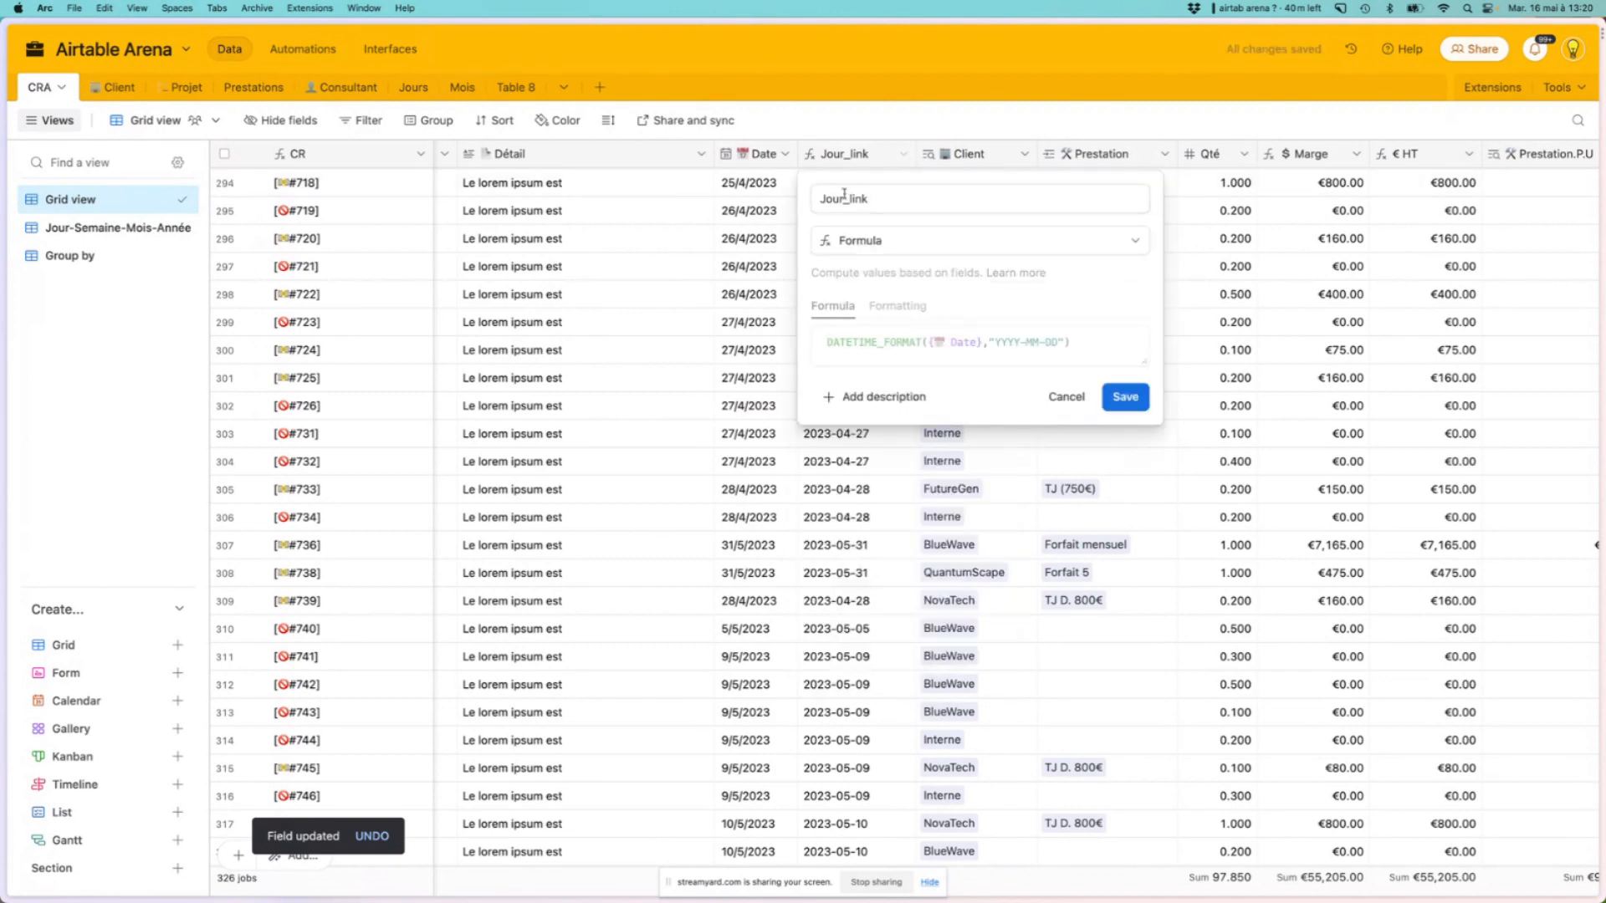
left_click(862, 242)
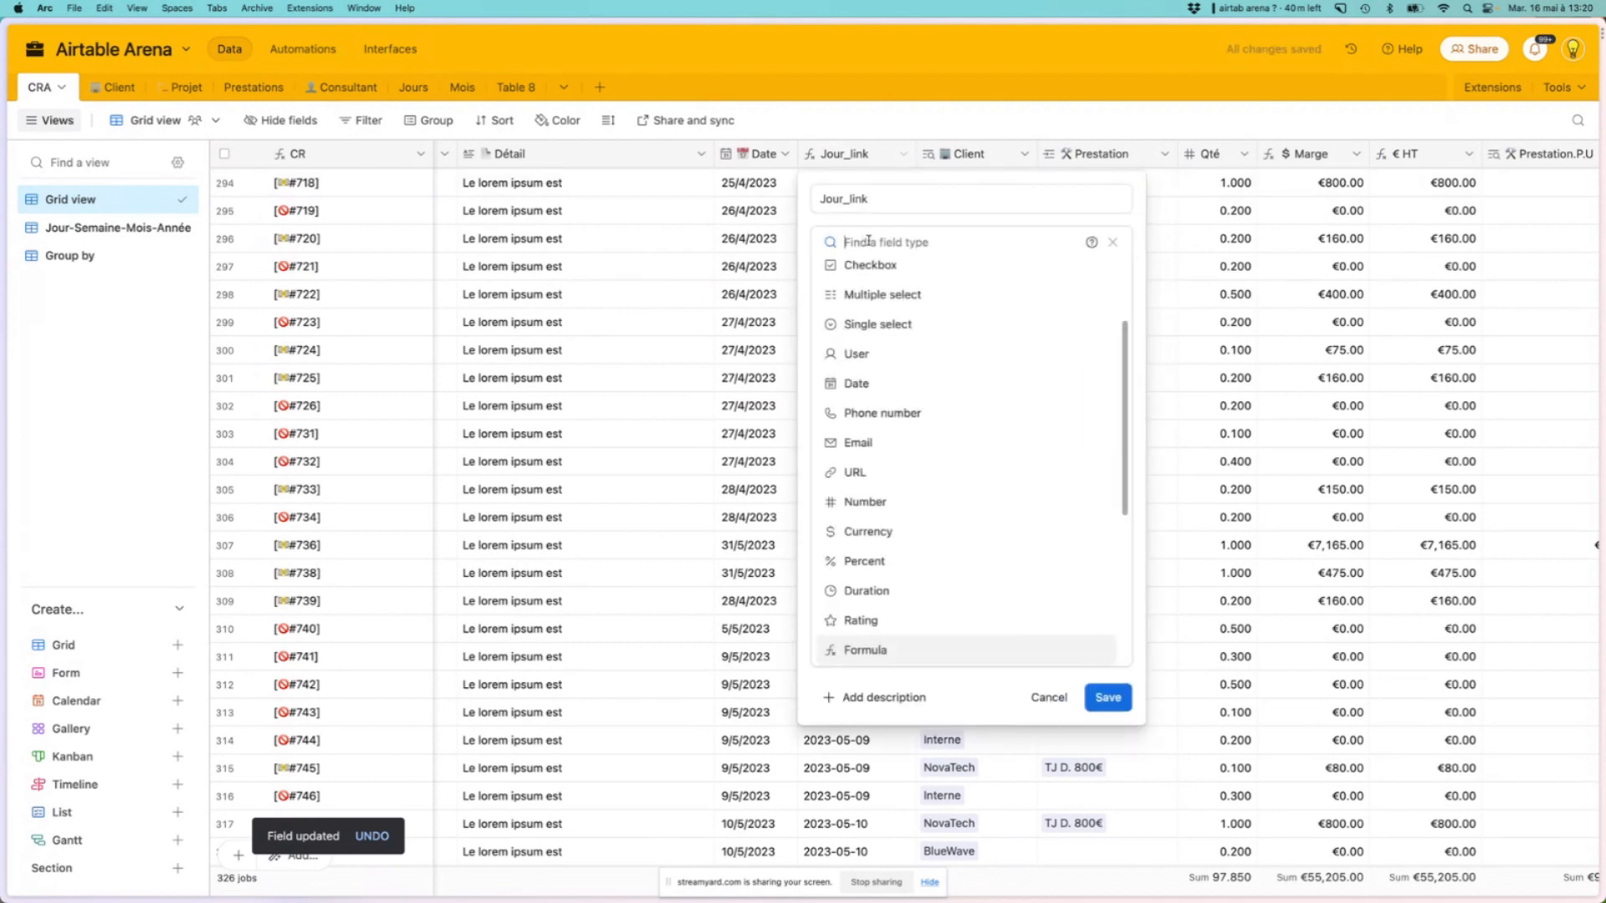
type("link")
key("Return")
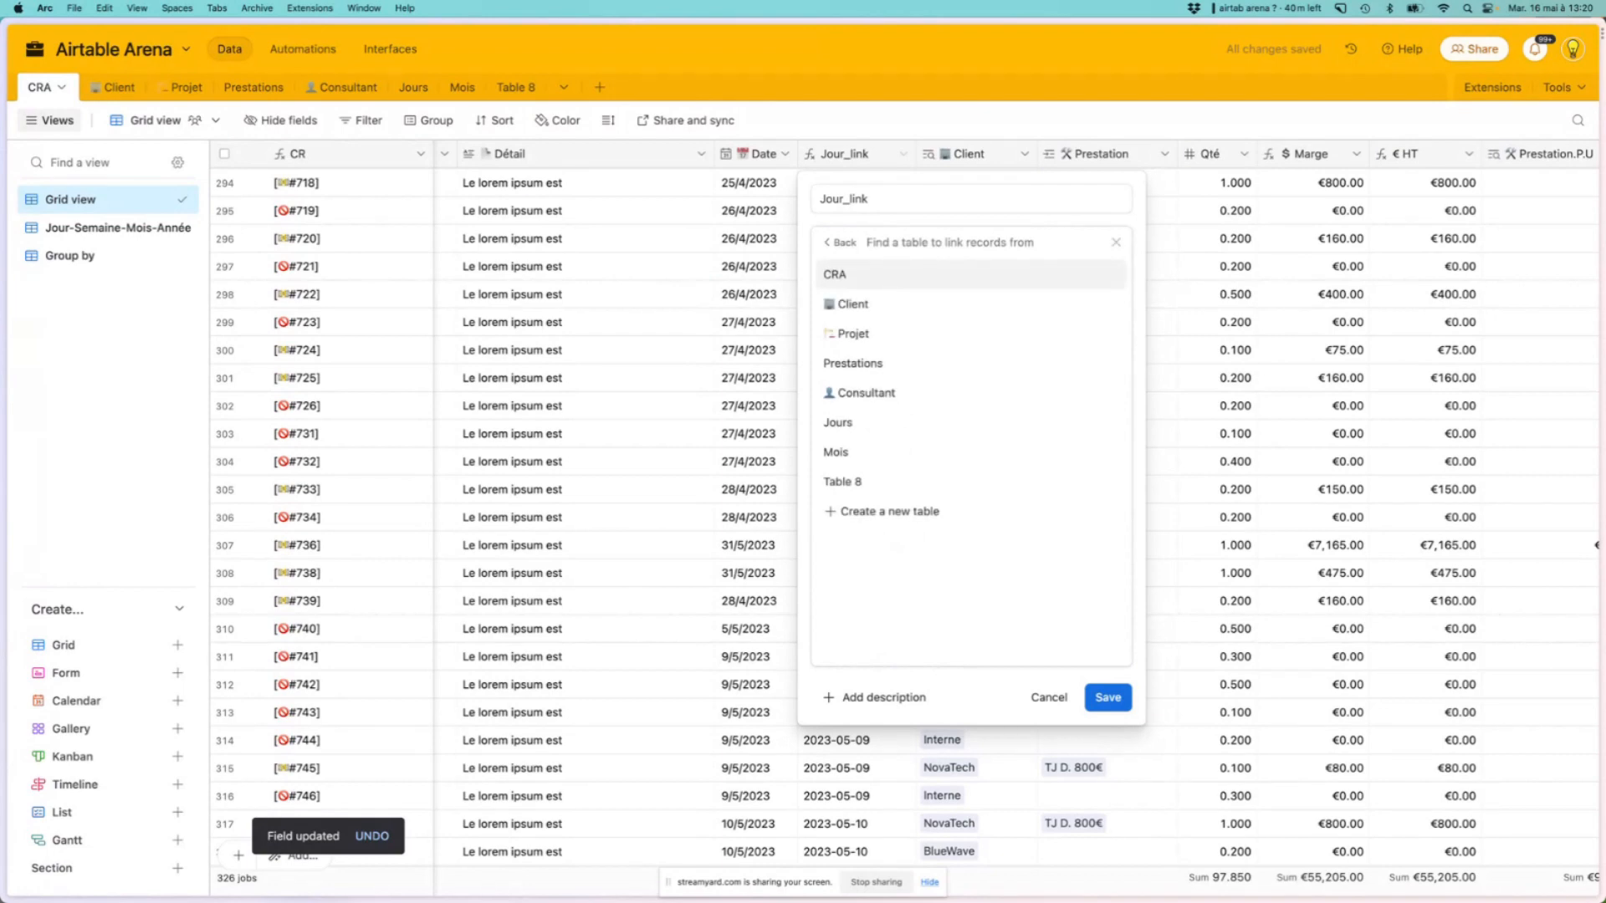
left_click(838, 422)
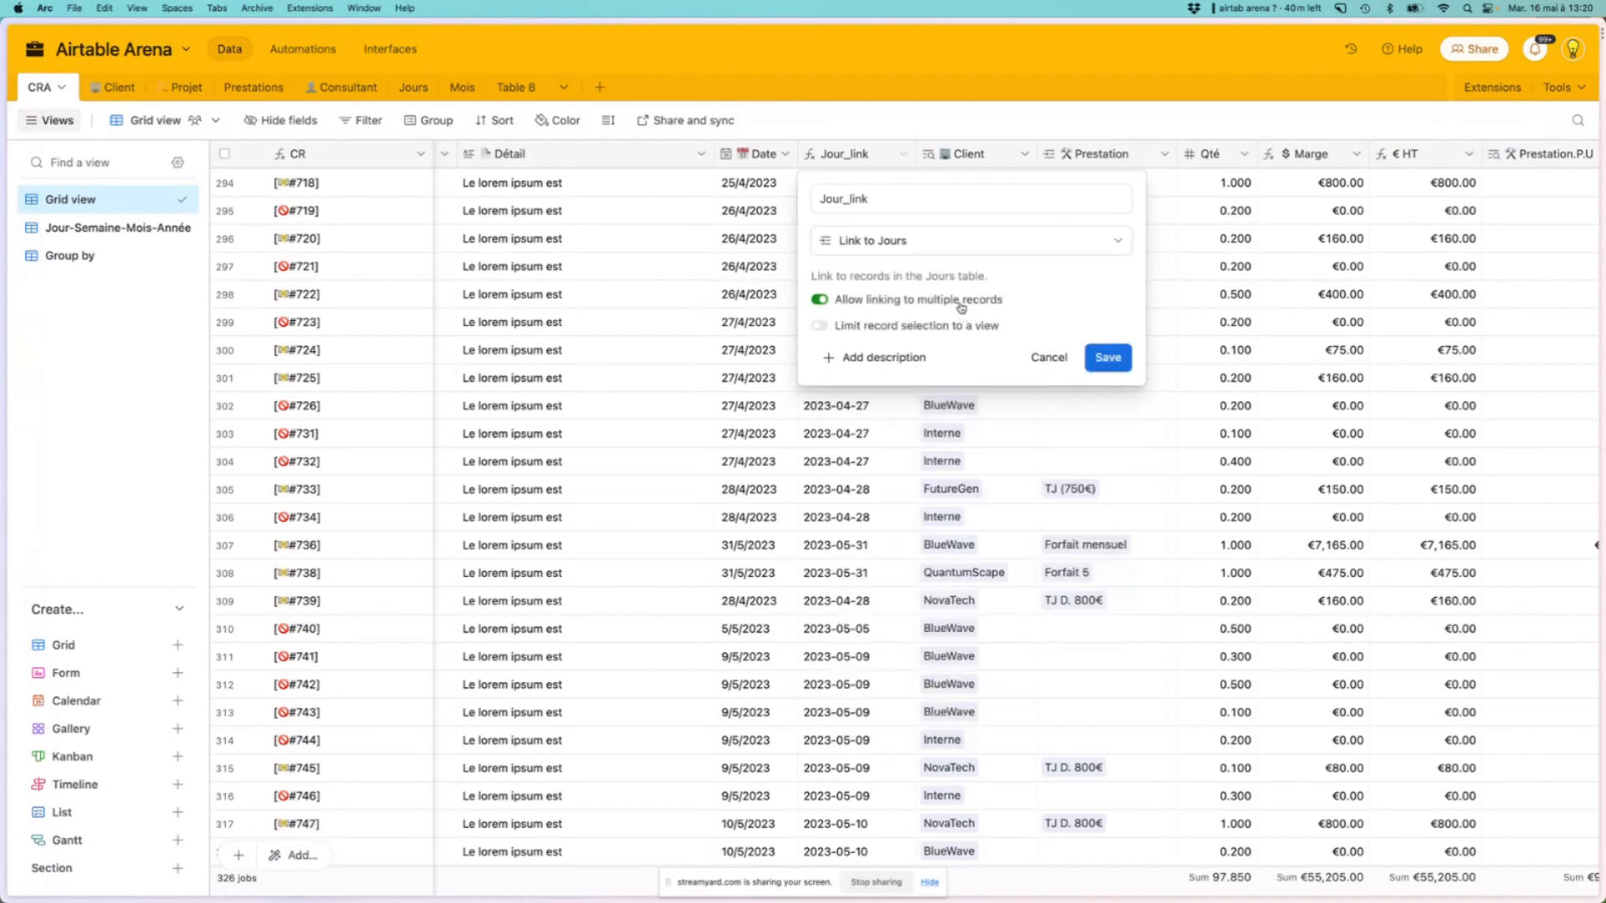
left_click(1127, 364)
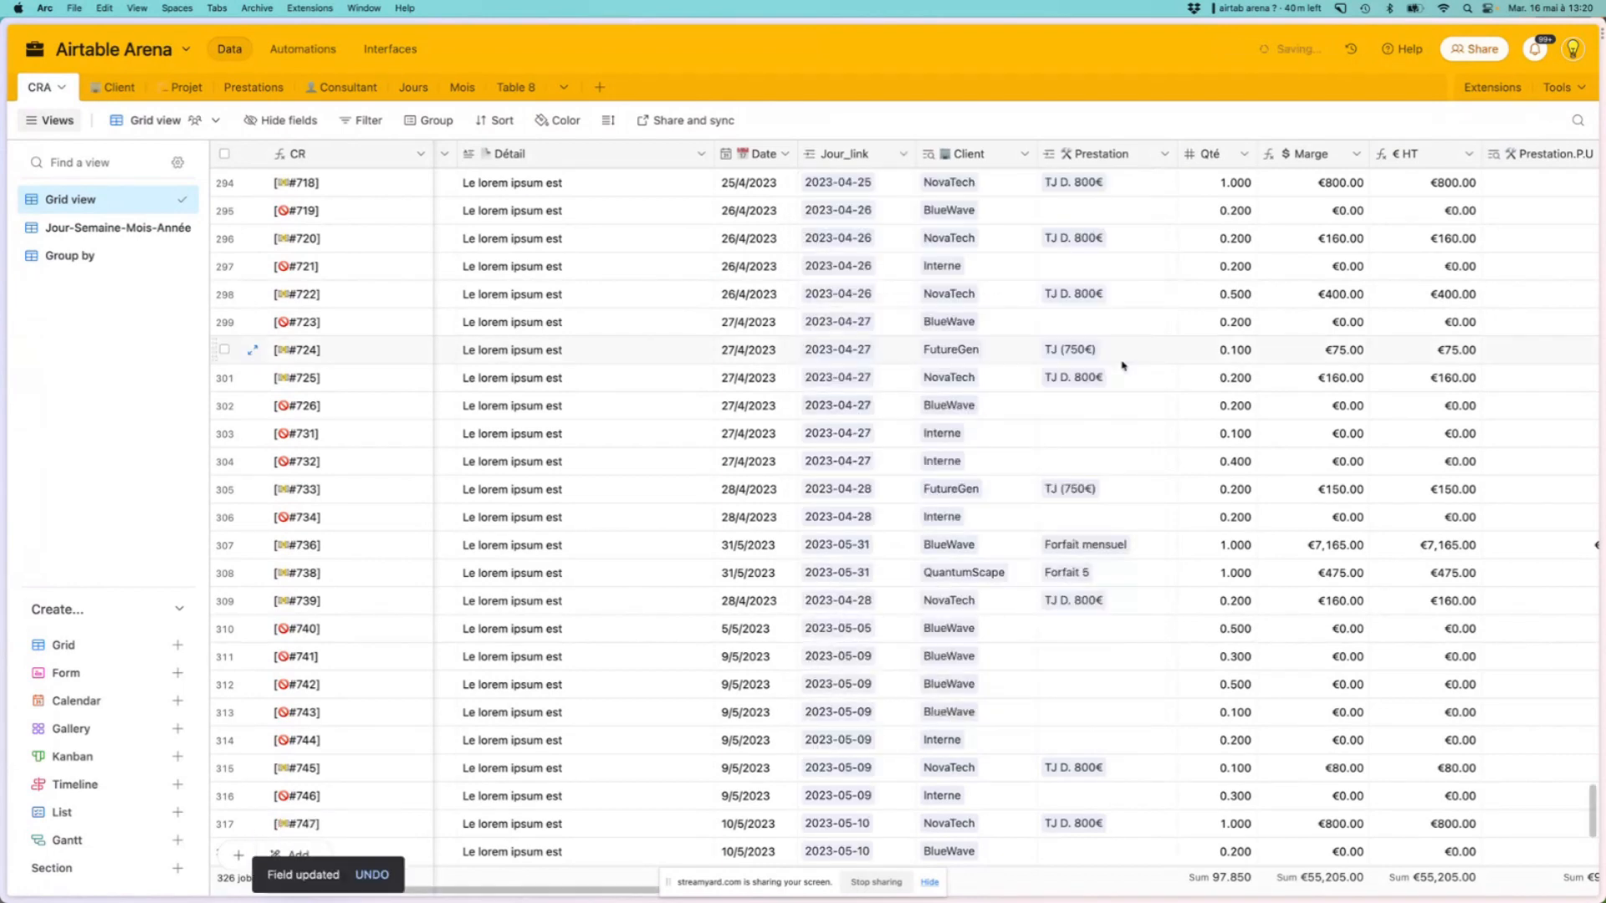
Change the type of the CRA table's Date field to Lookup
left_click(783, 156)
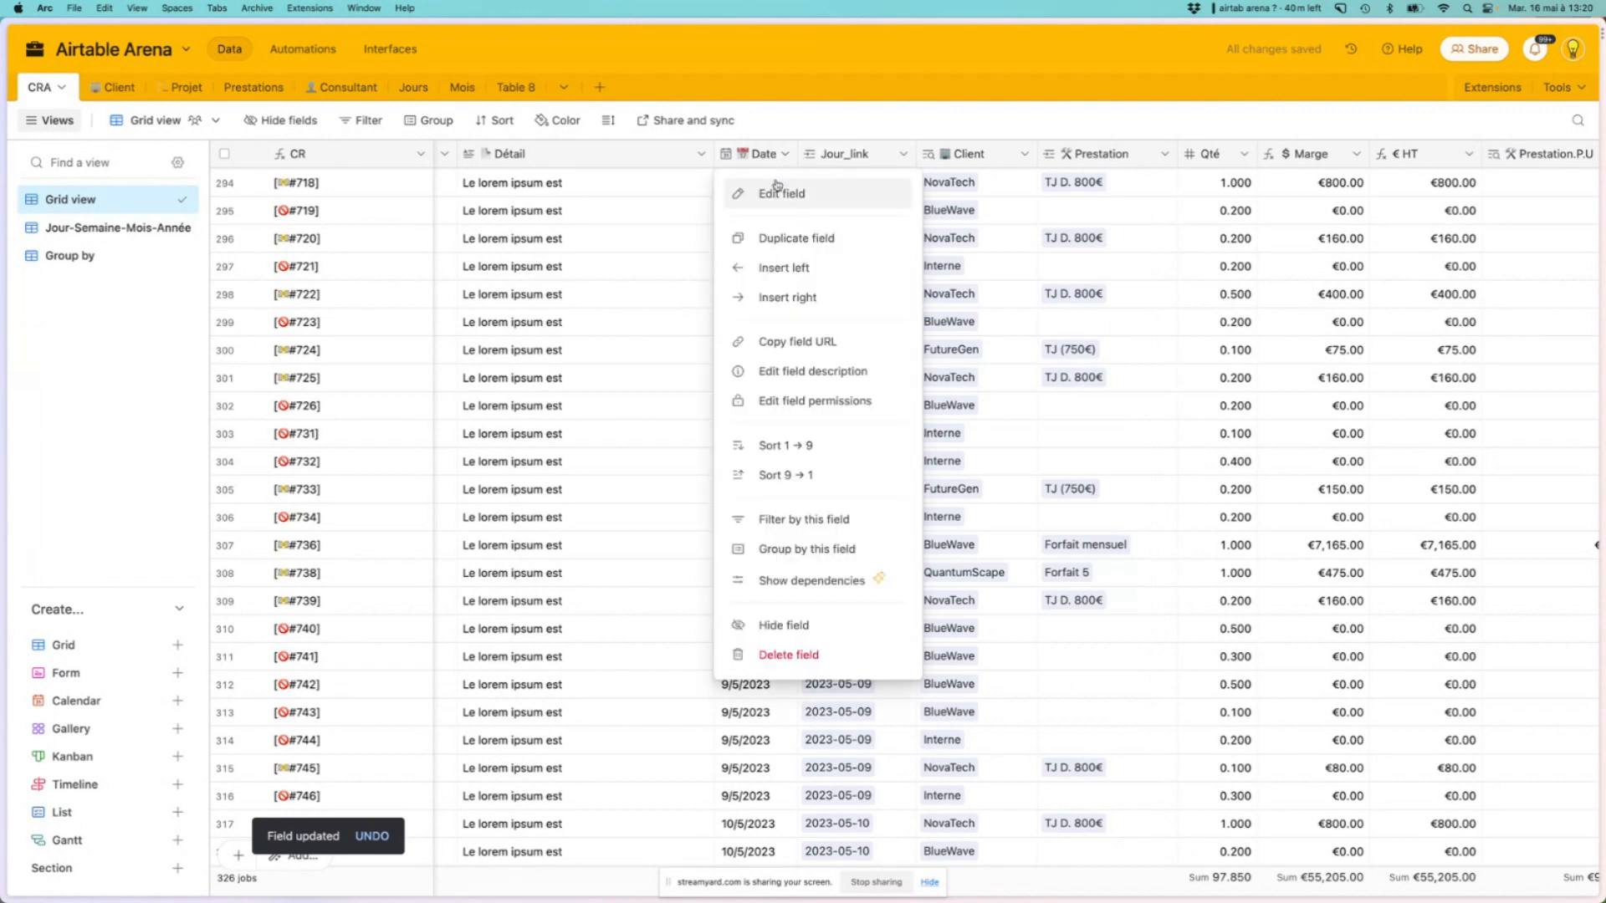
left_click(779, 207)
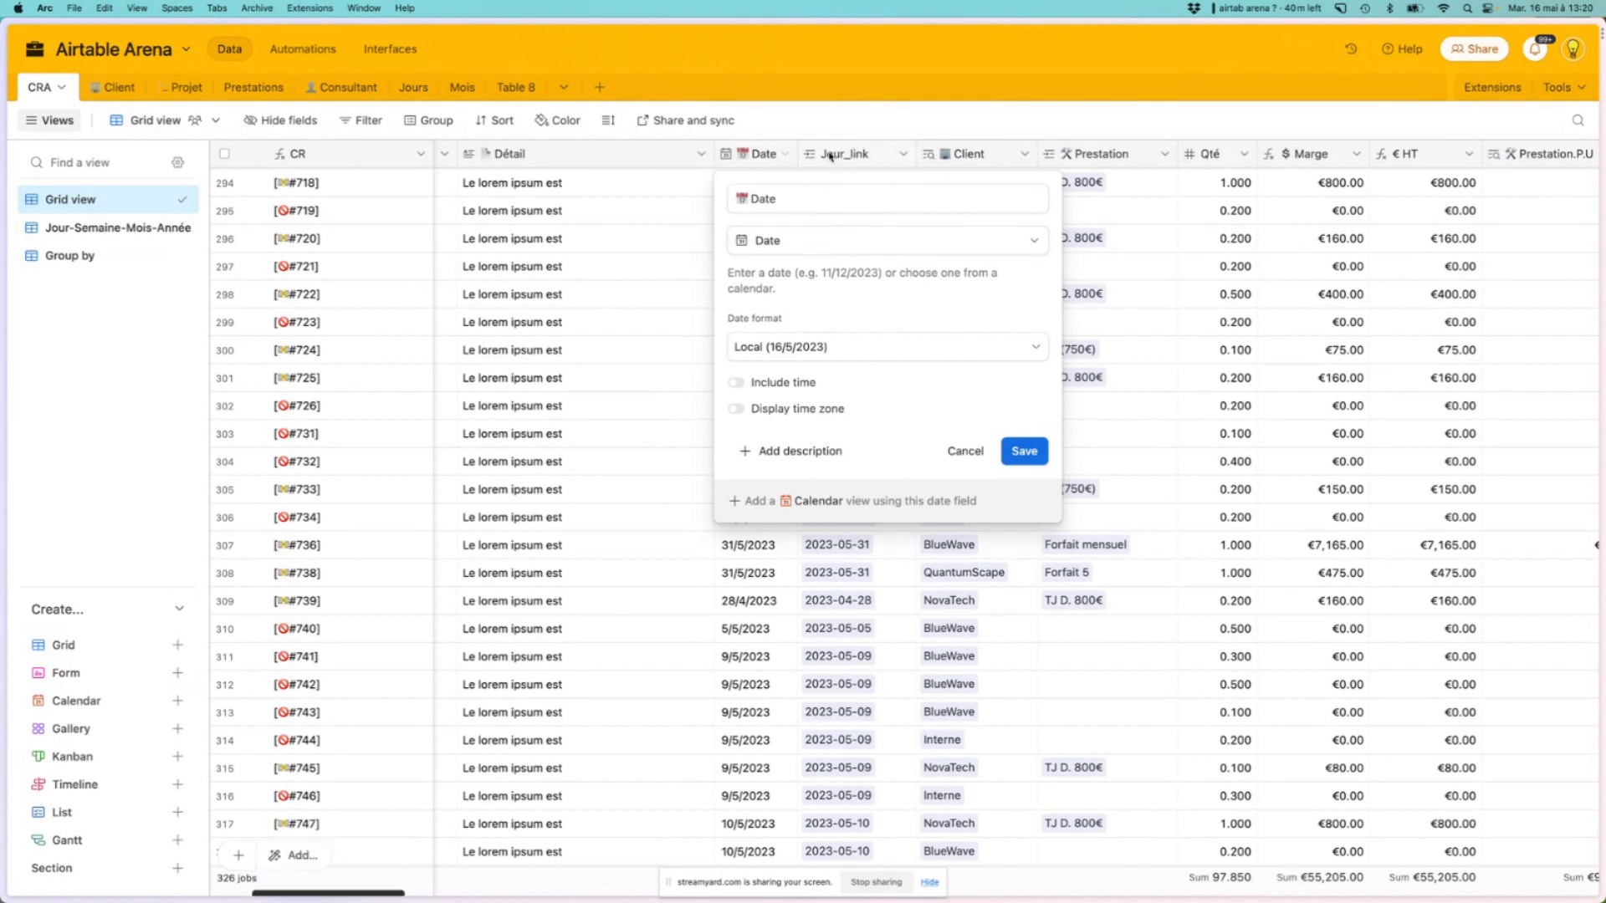
left_click(812, 243)
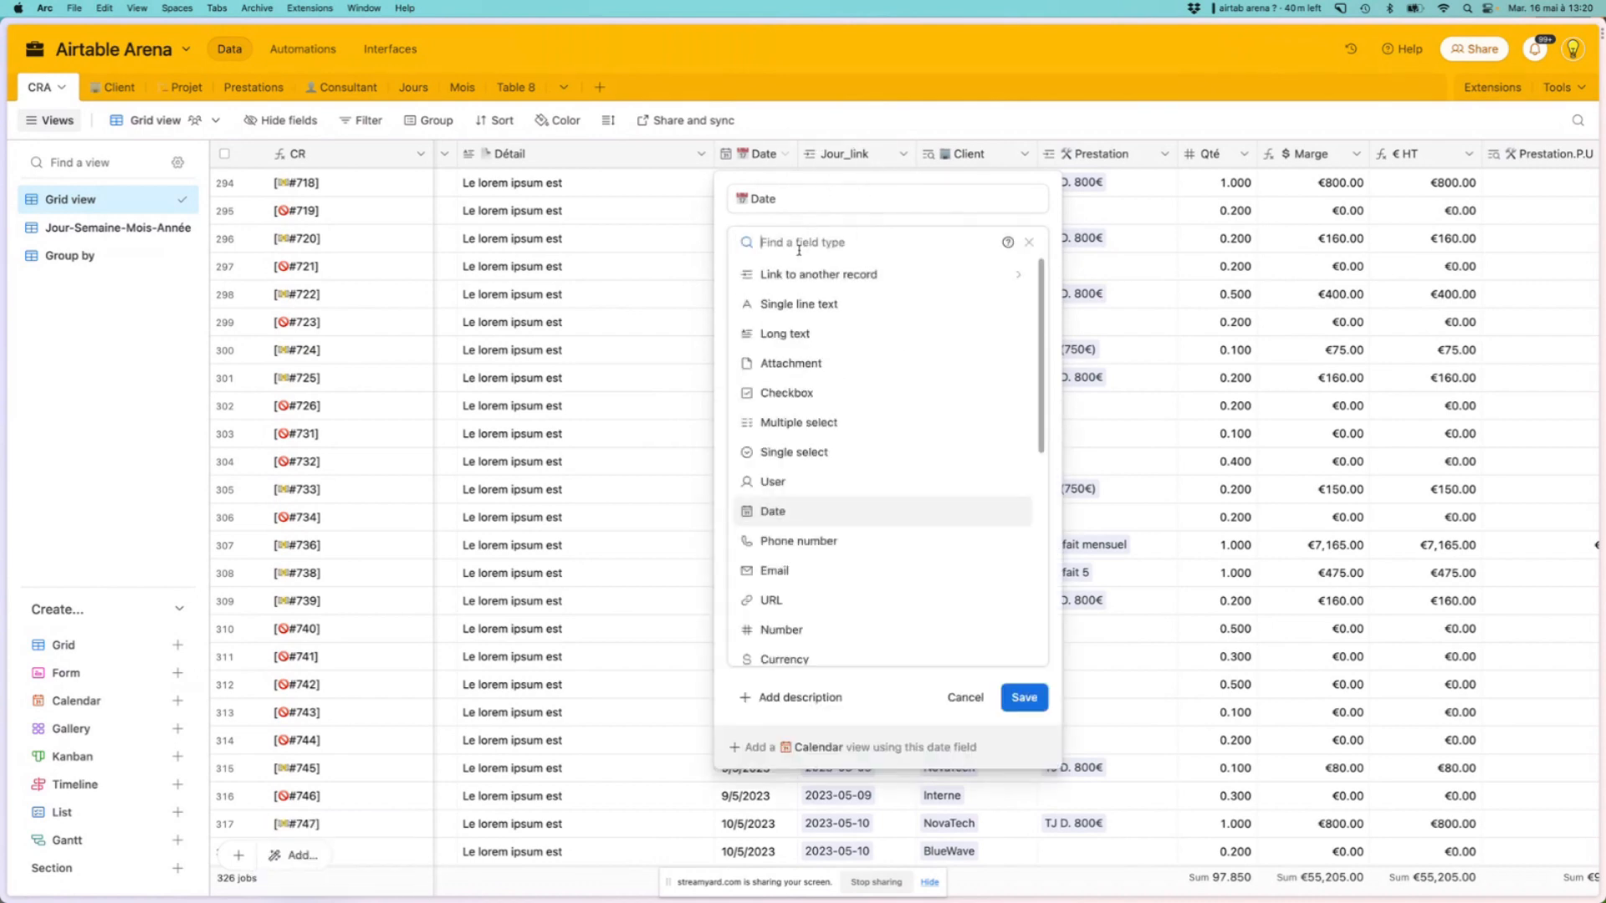
type("for")
key("Return")
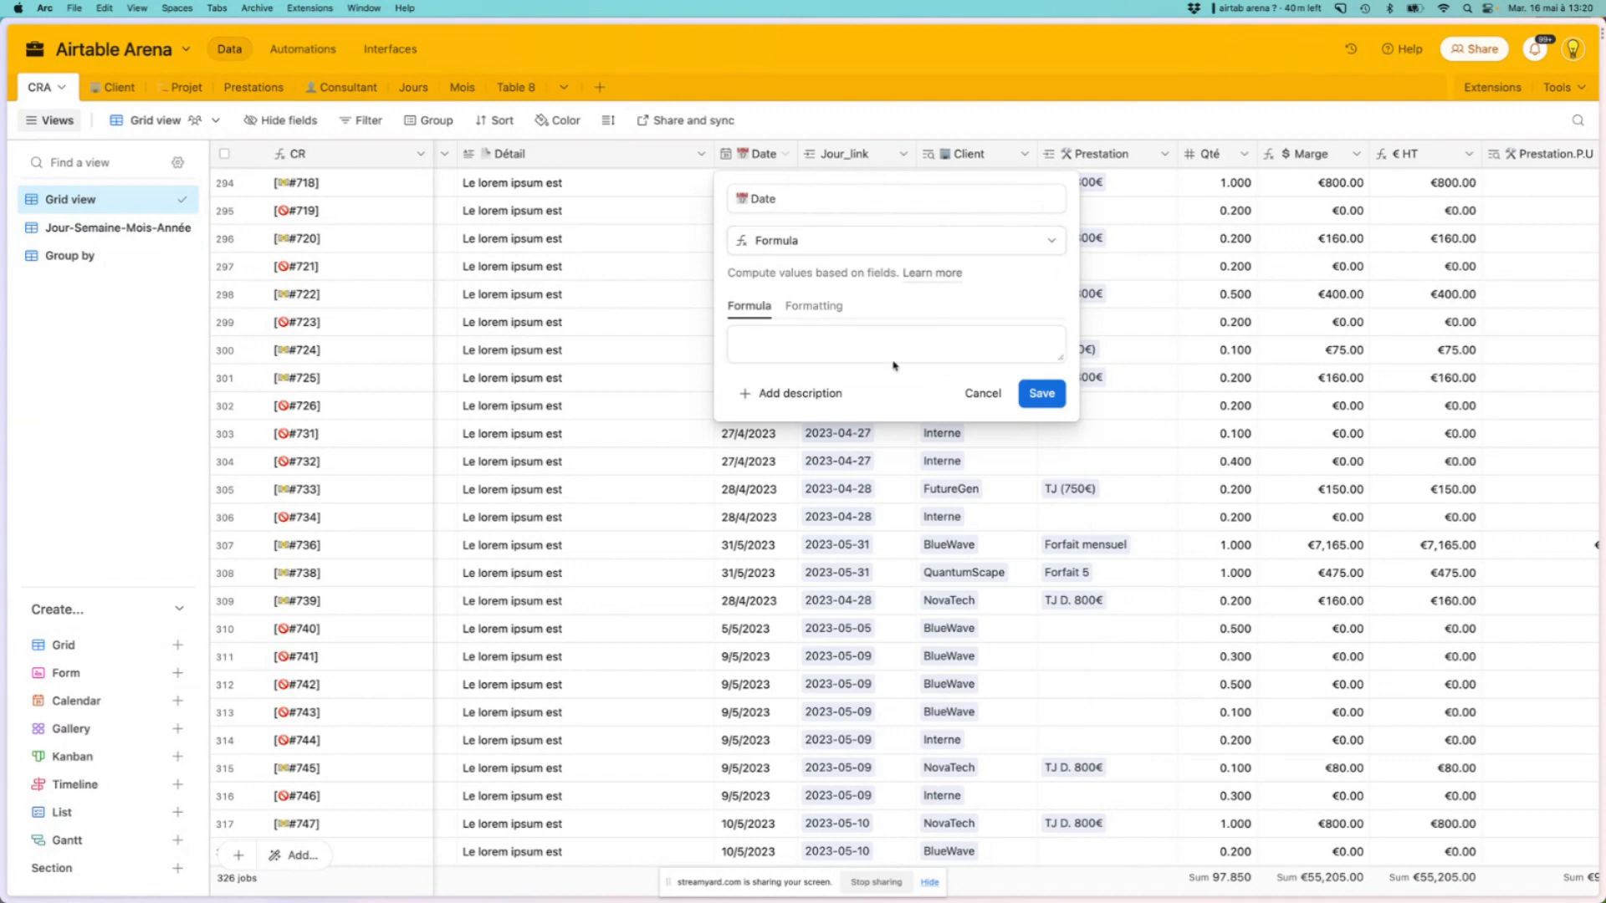
left_click(804, 239)
type("lo")
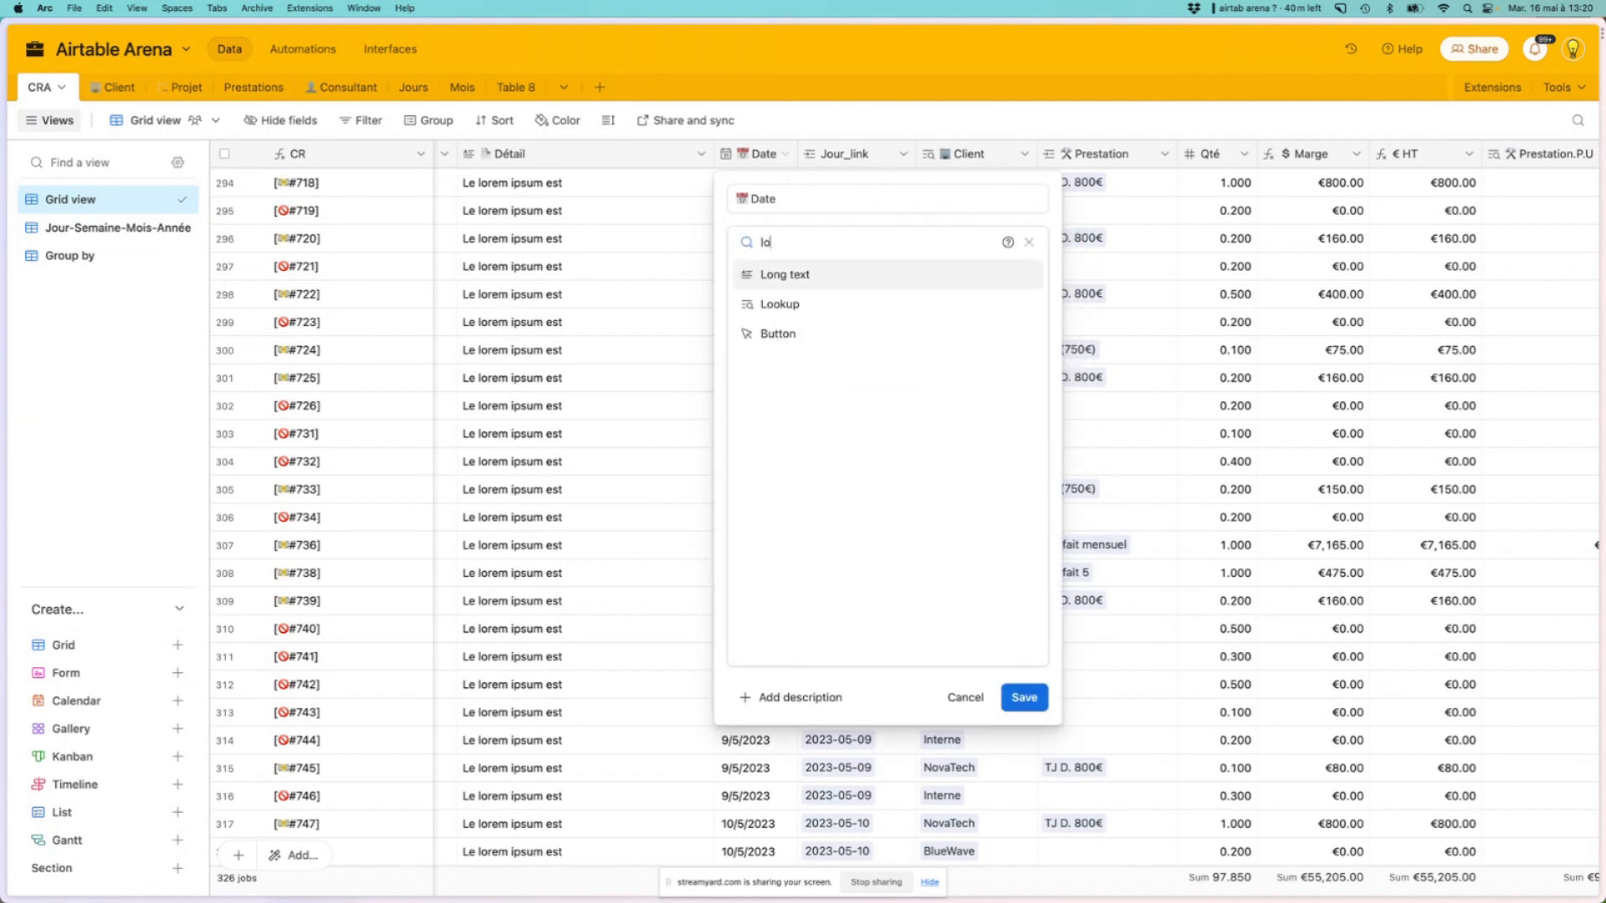
key("Down")
key("Return")
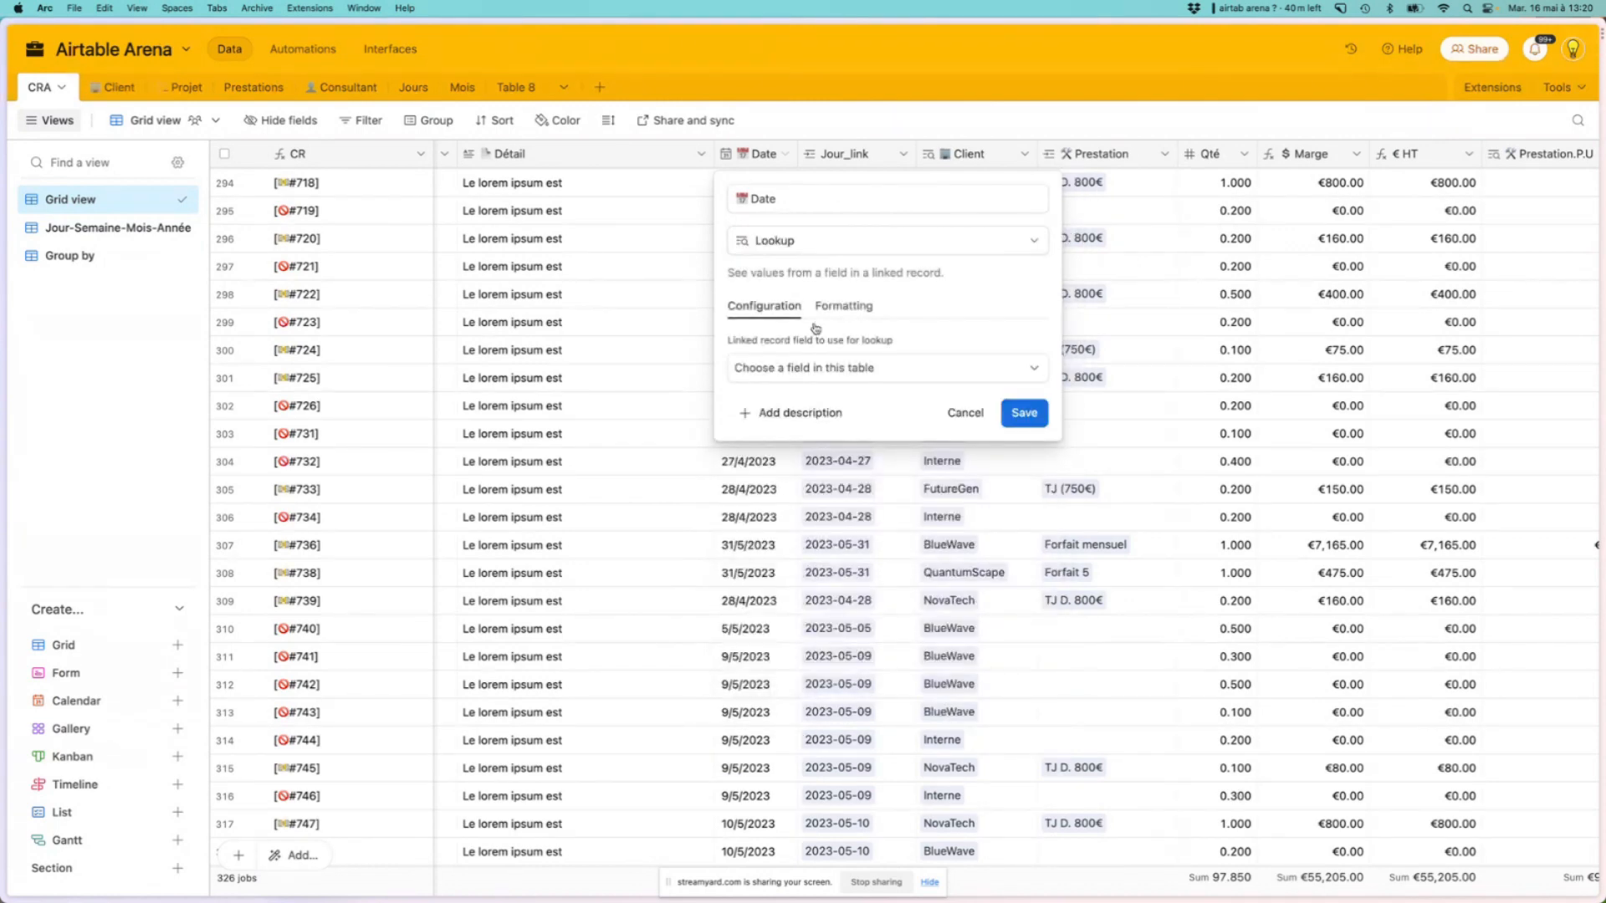
Configure the Date lookup to pull the Date field of Jours through Jour_link, and save it
left_click(813, 366)
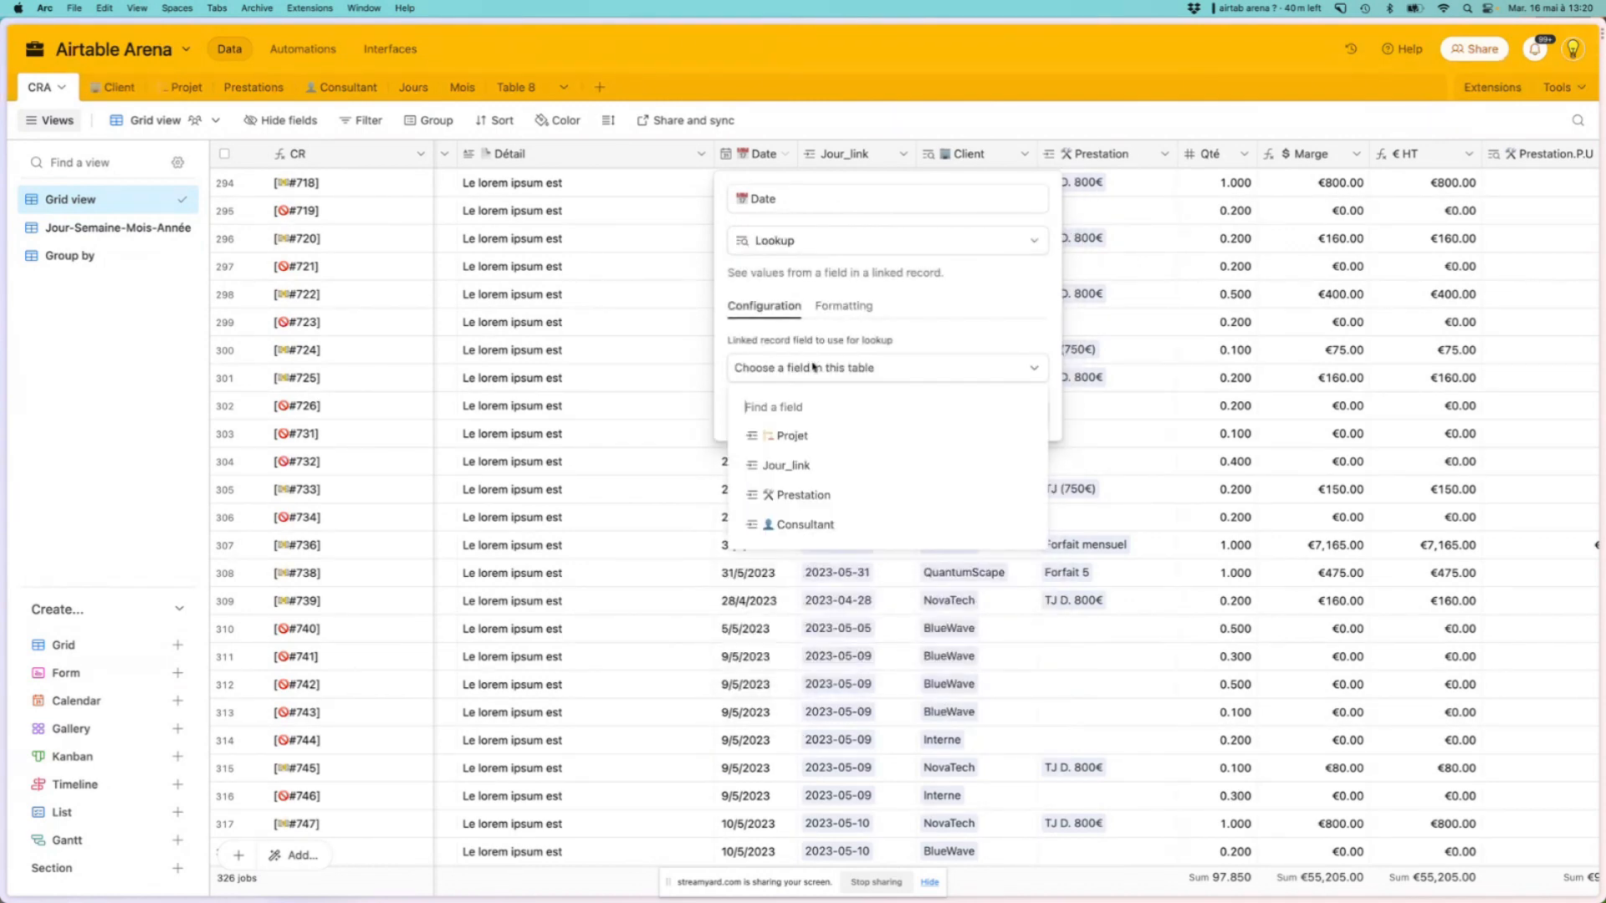
left_click(791, 465)
left_click(793, 422)
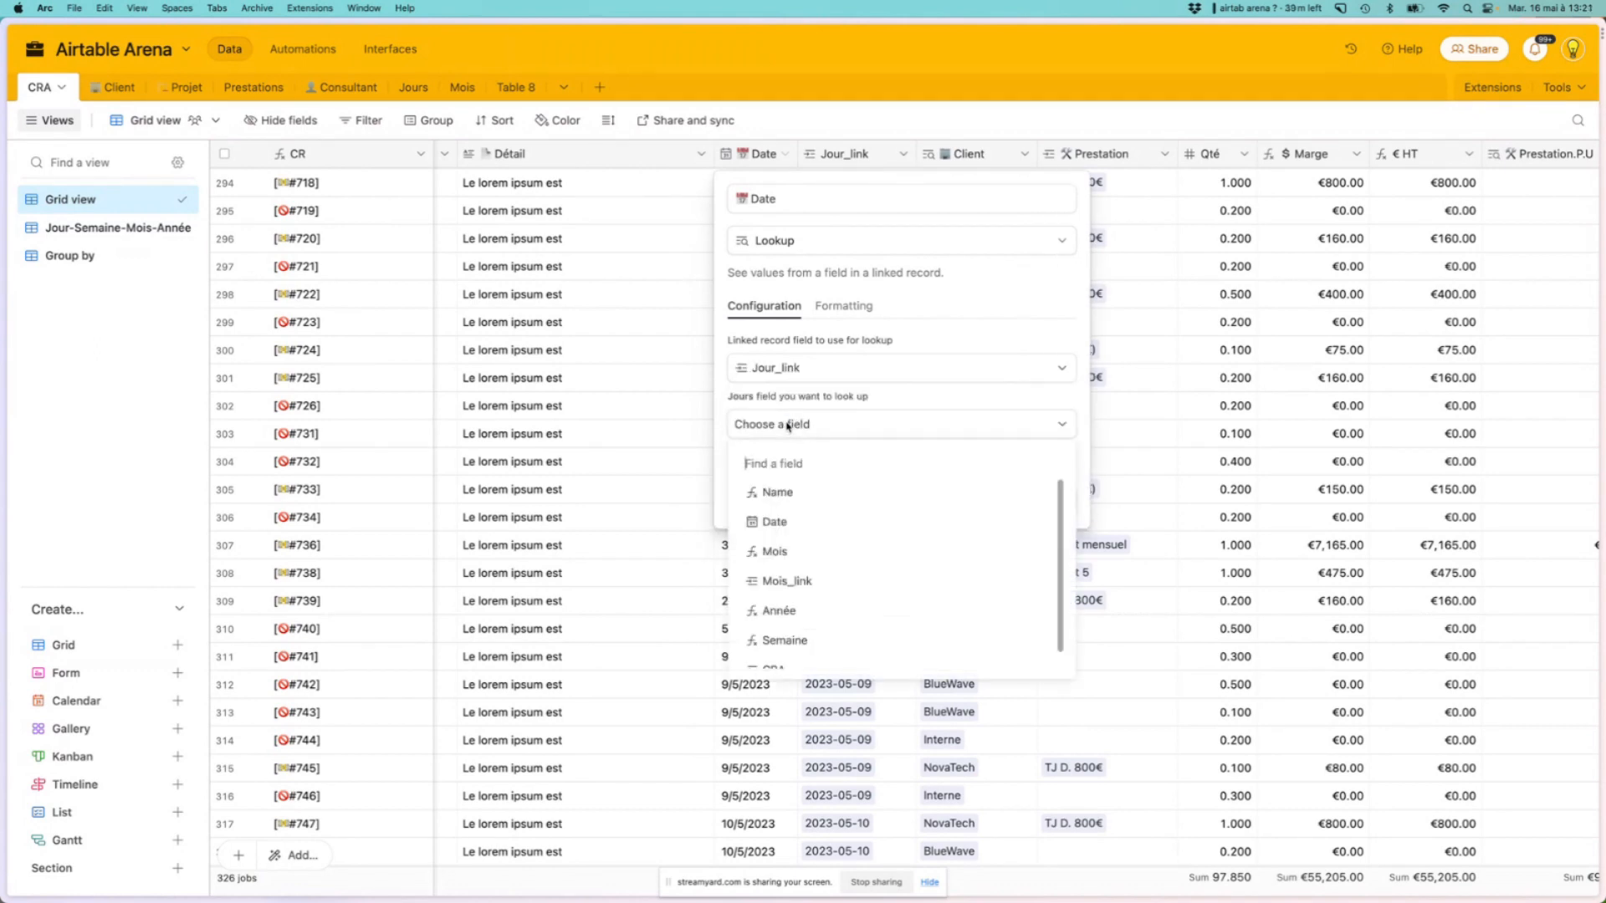
left_click(776, 522)
left_click(1052, 499)
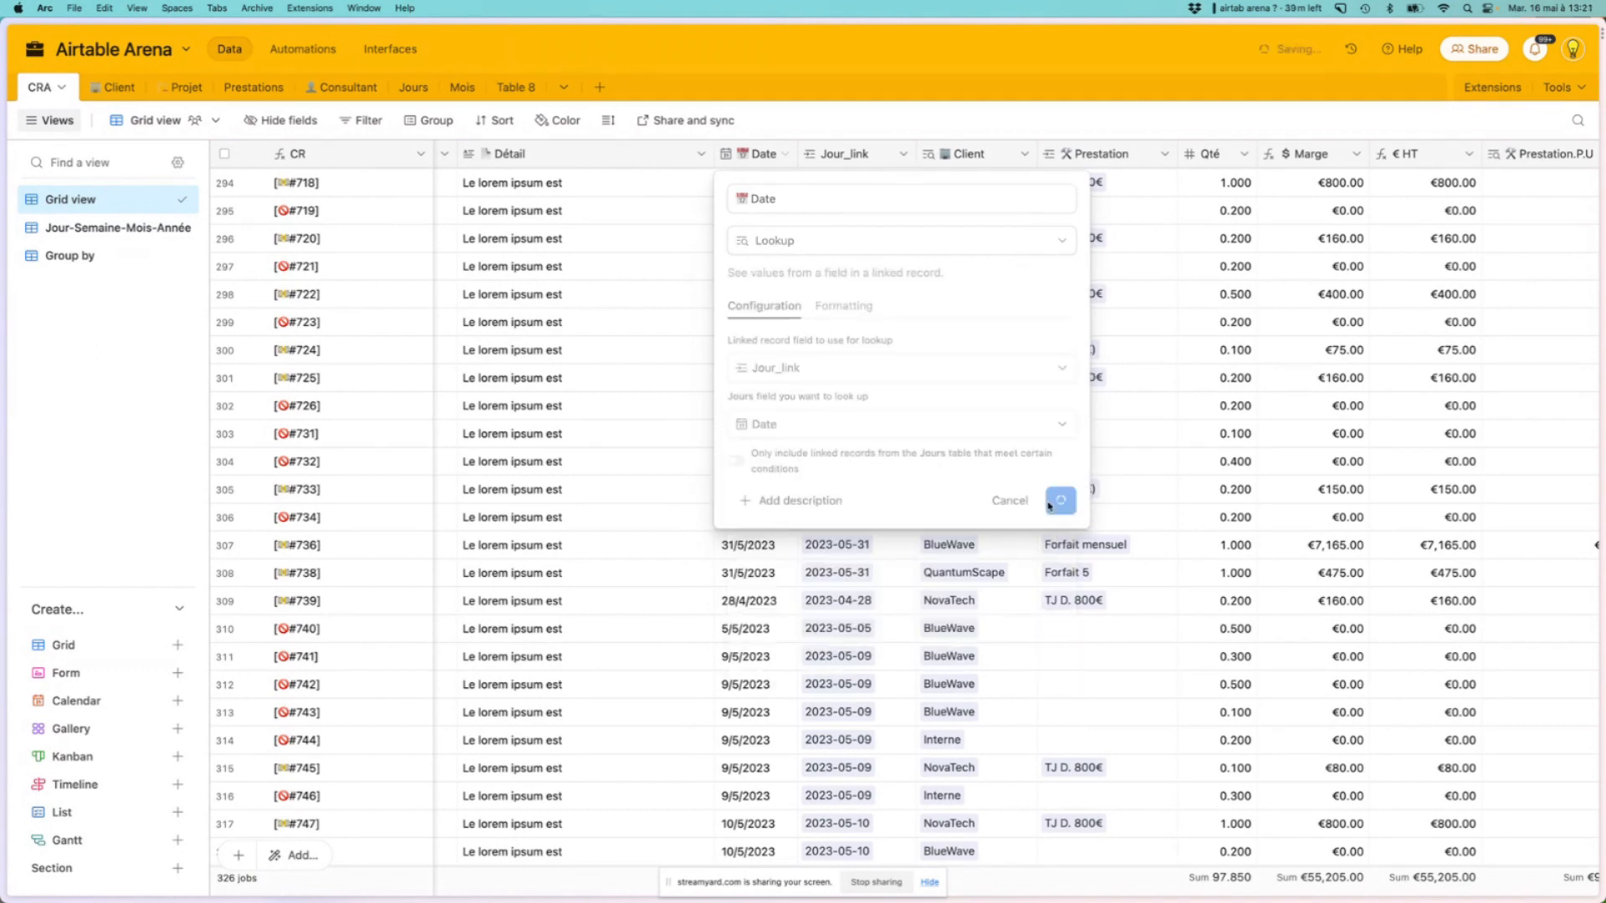
left_click(943, 577)
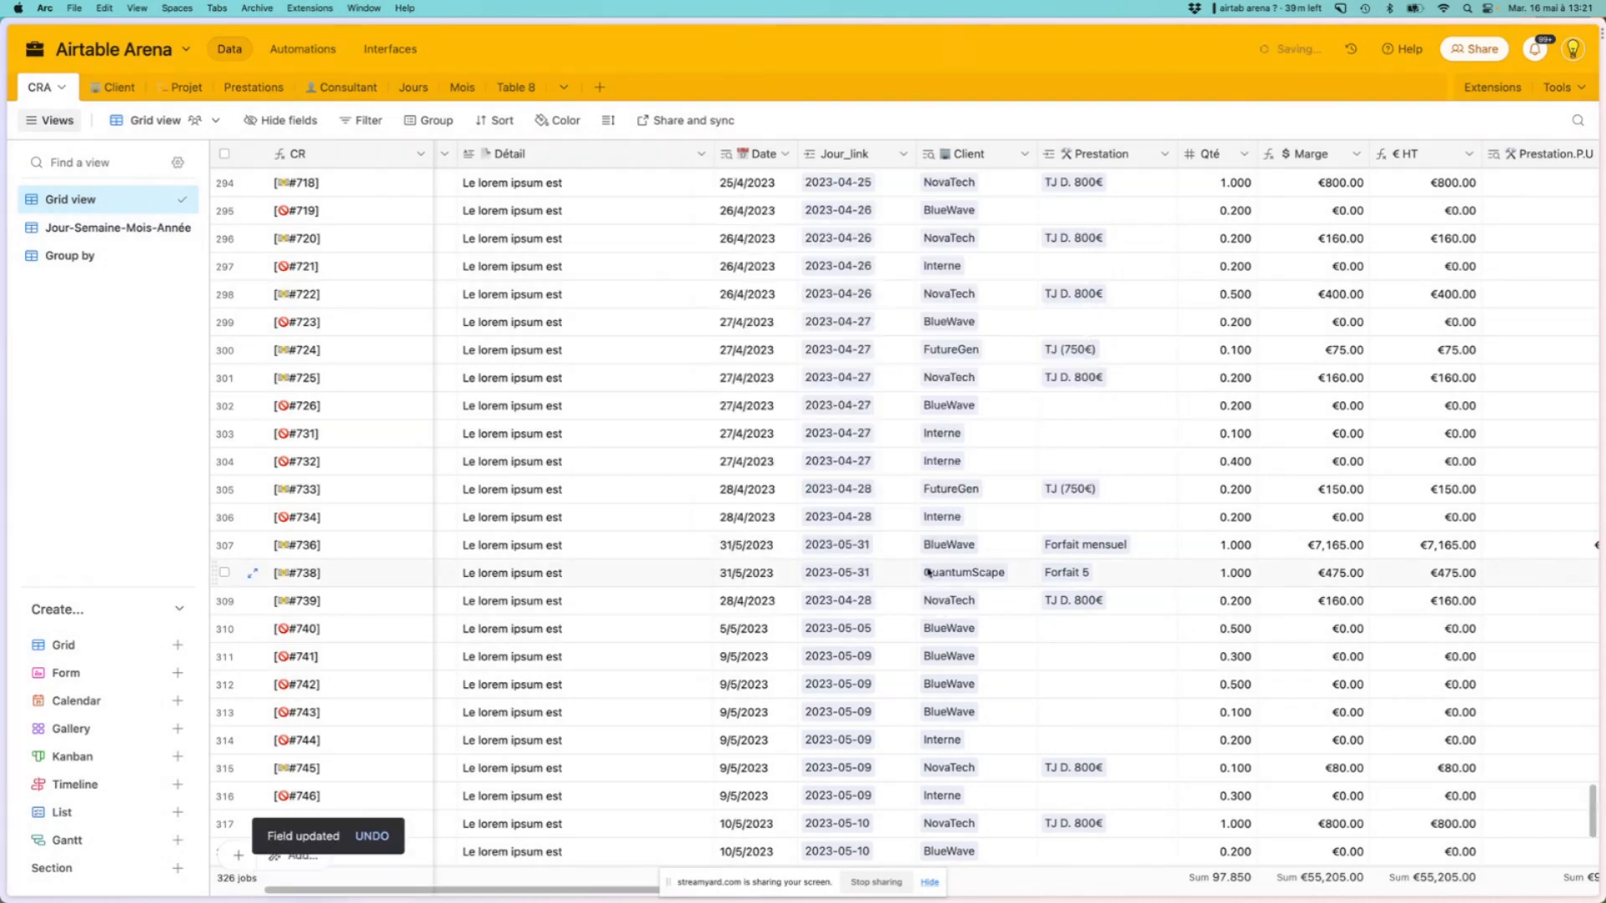
Add an empty record at the end of the CRA table and check its Date and Jour_link cells
scroll(845, 368, "down", 5)
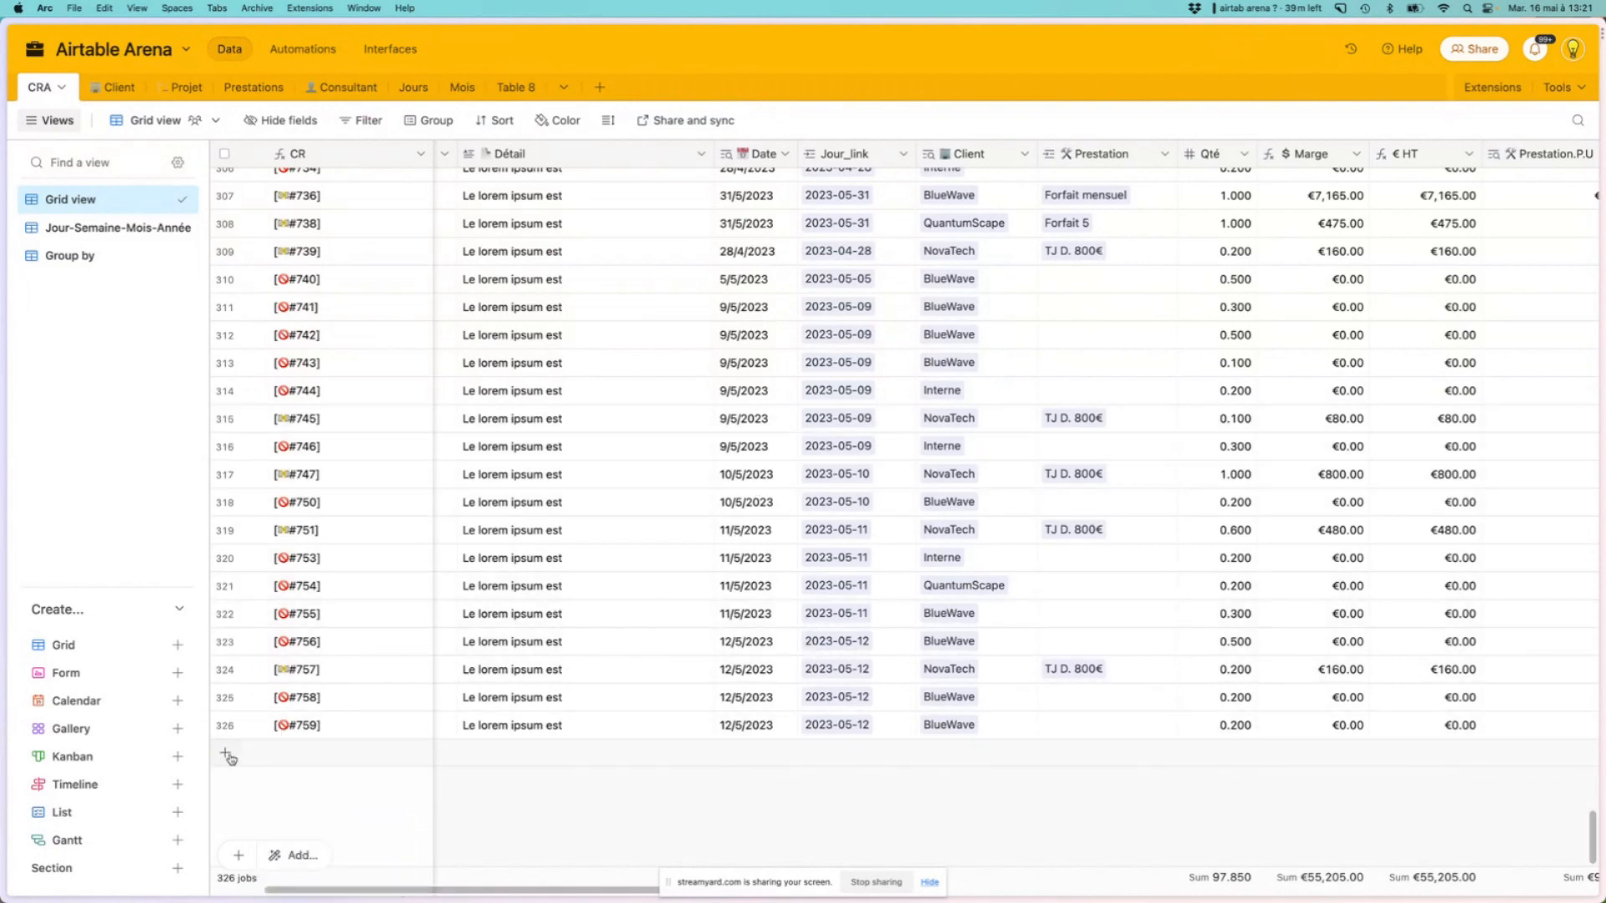
left_click(226, 756)
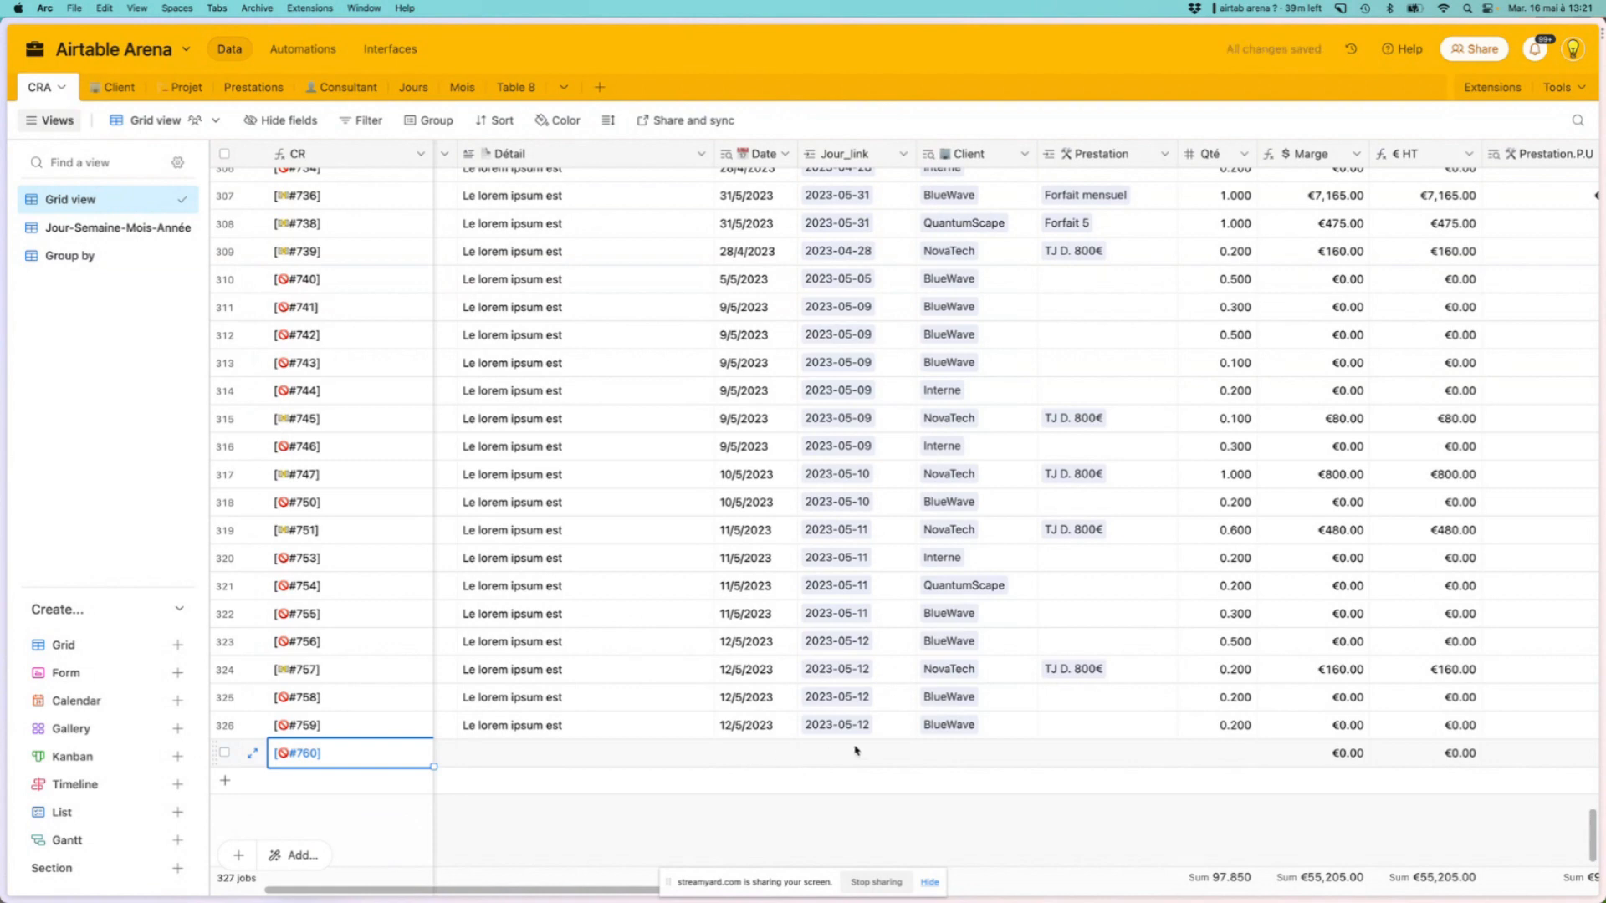
left_click(823, 758)
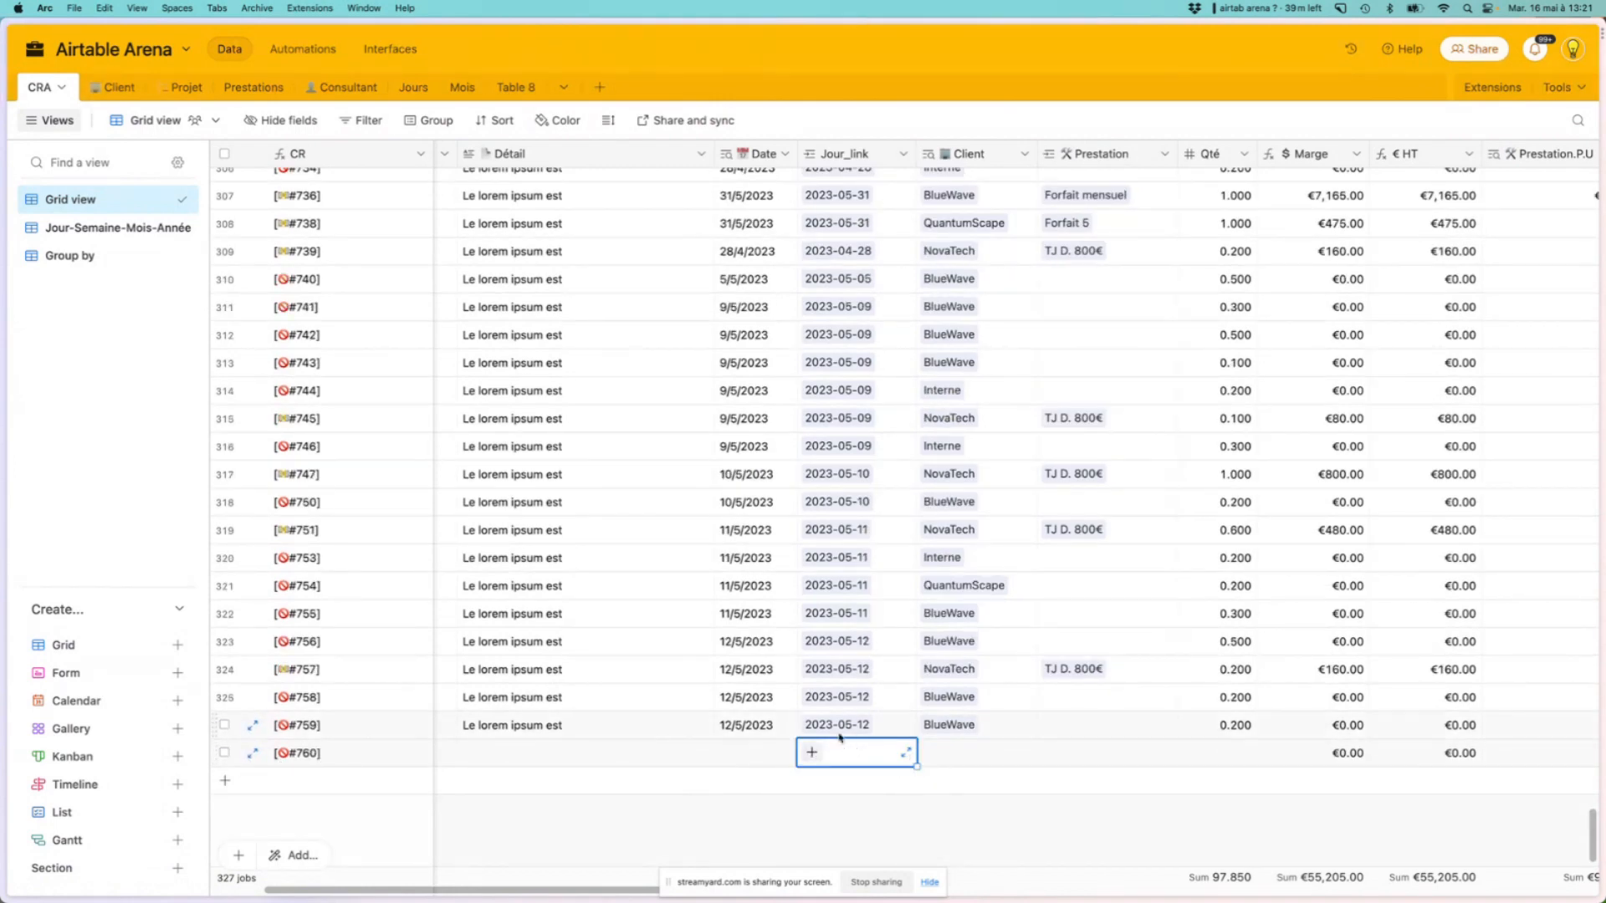
left_click(758, 744)
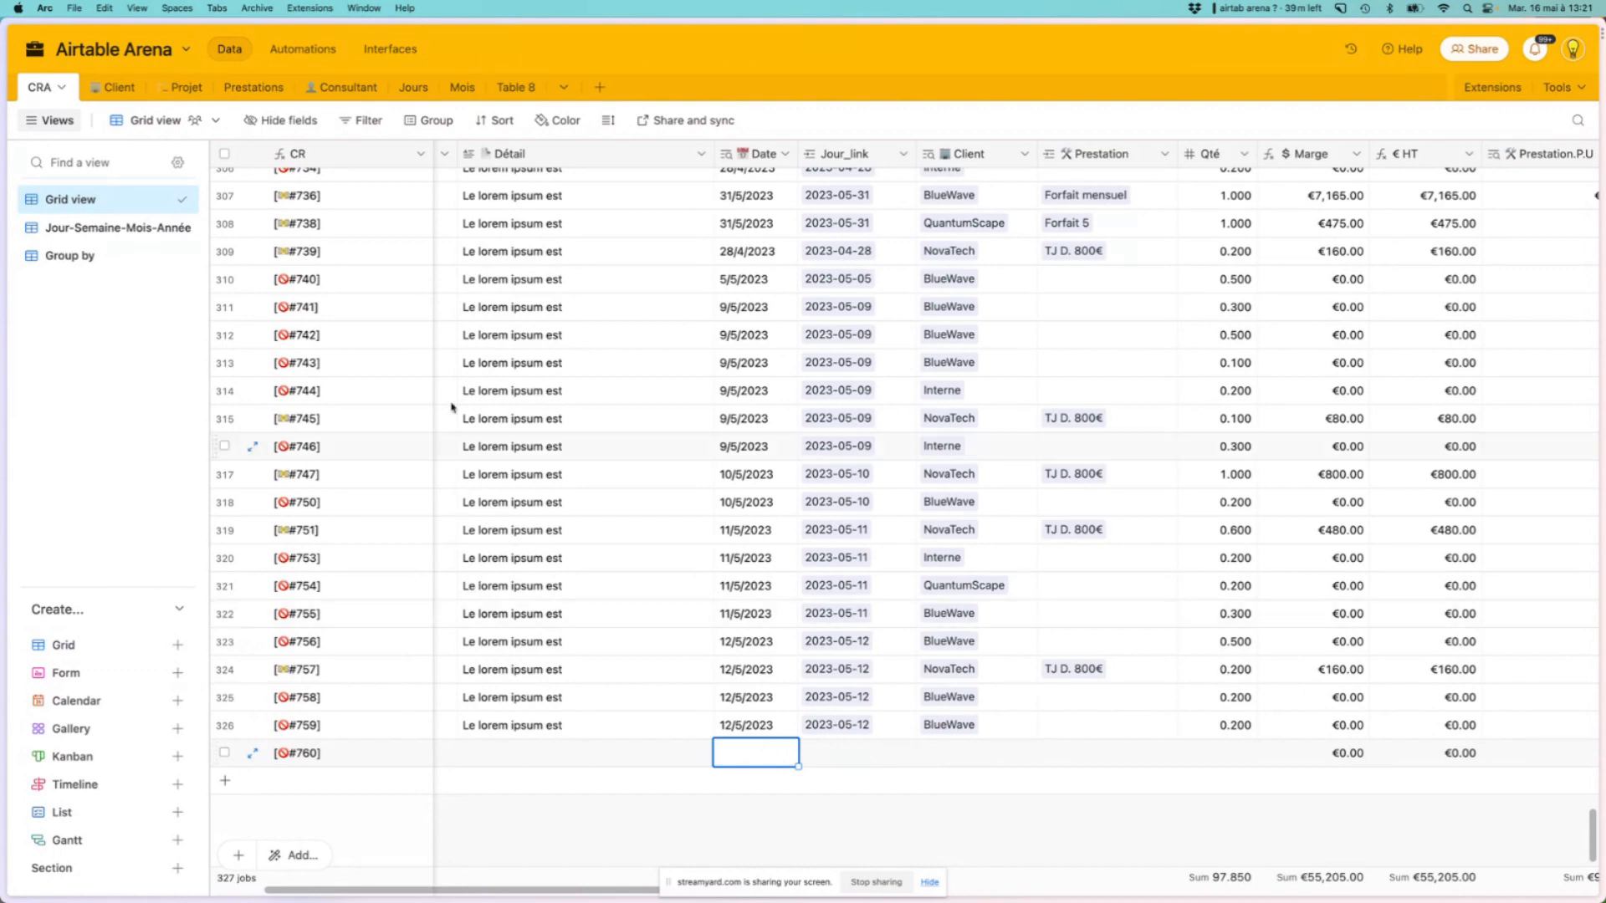
left_click(758, 583)
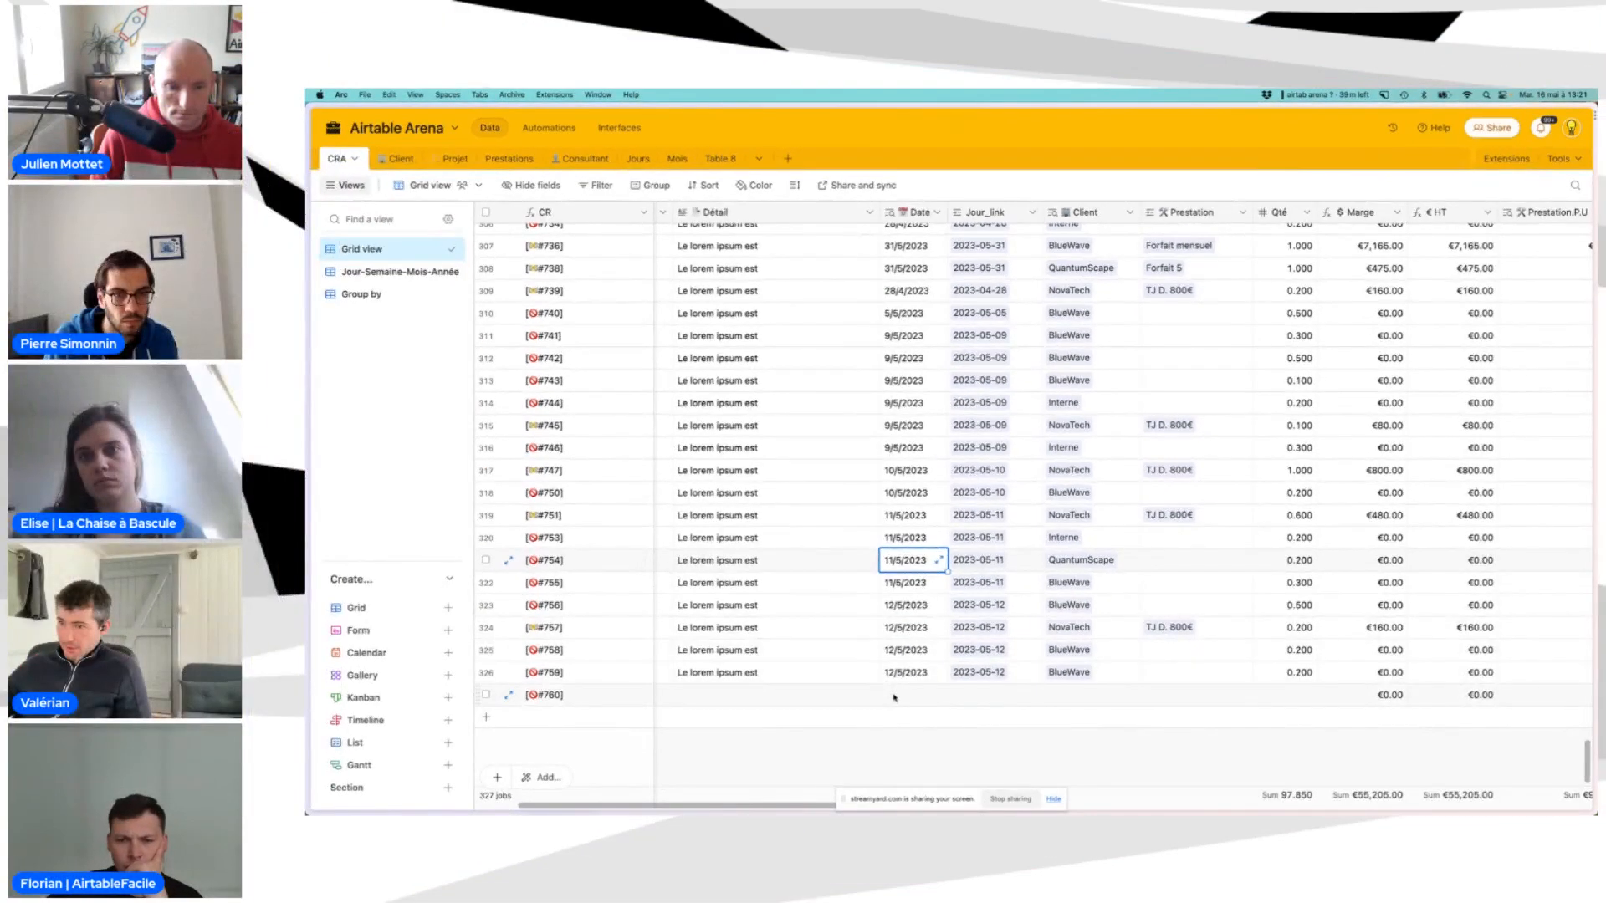
left_click(891, 695)
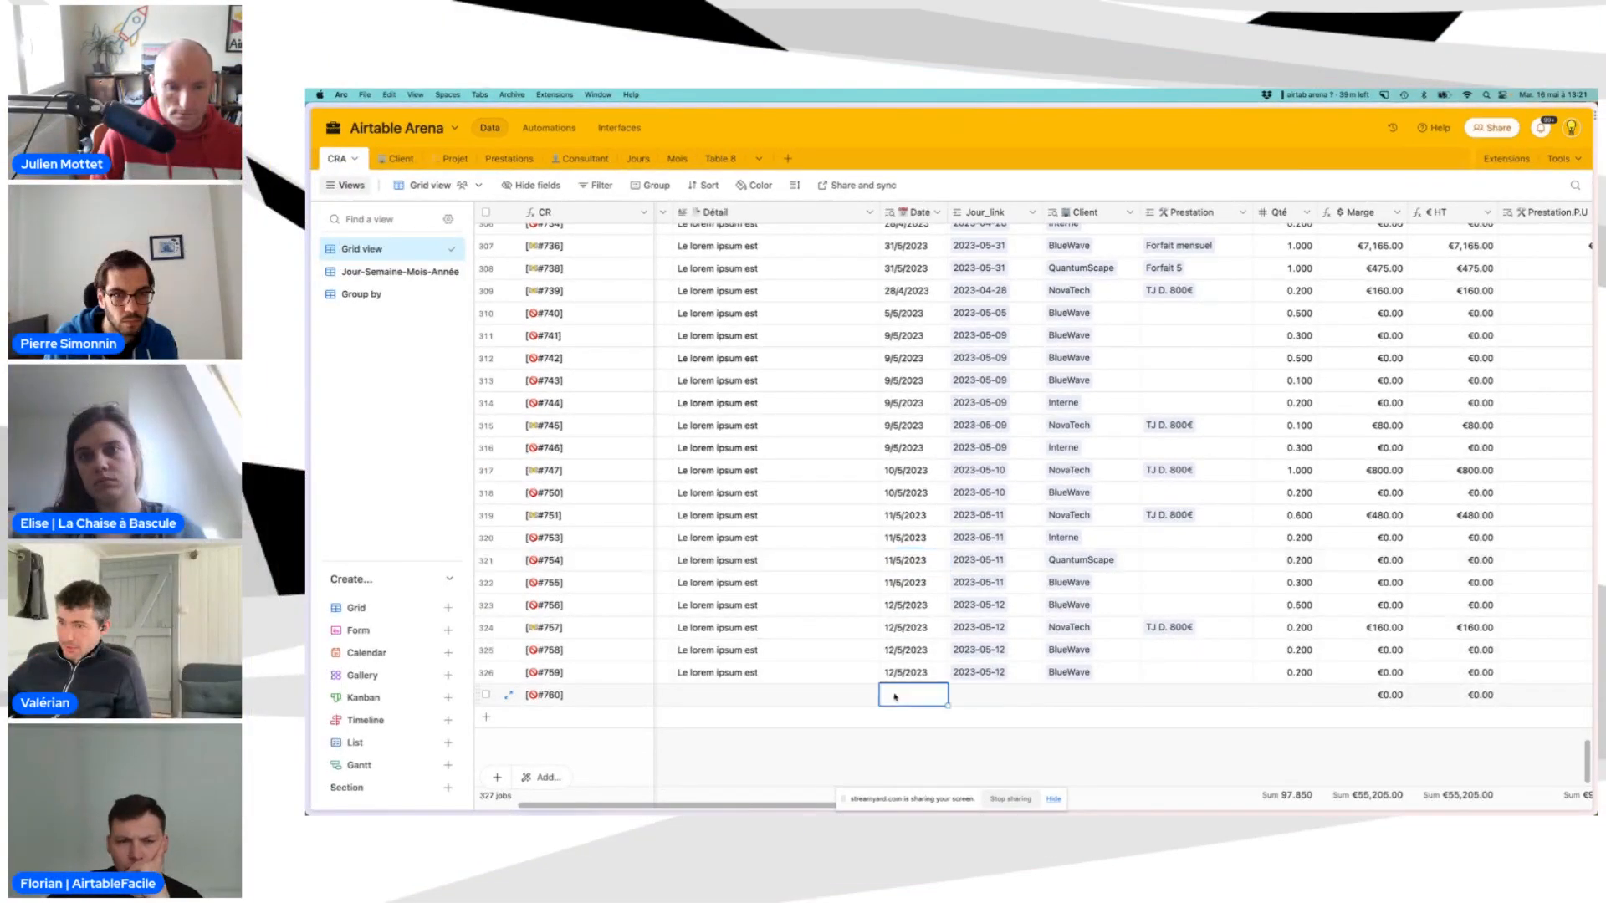
left_click(980, 695)
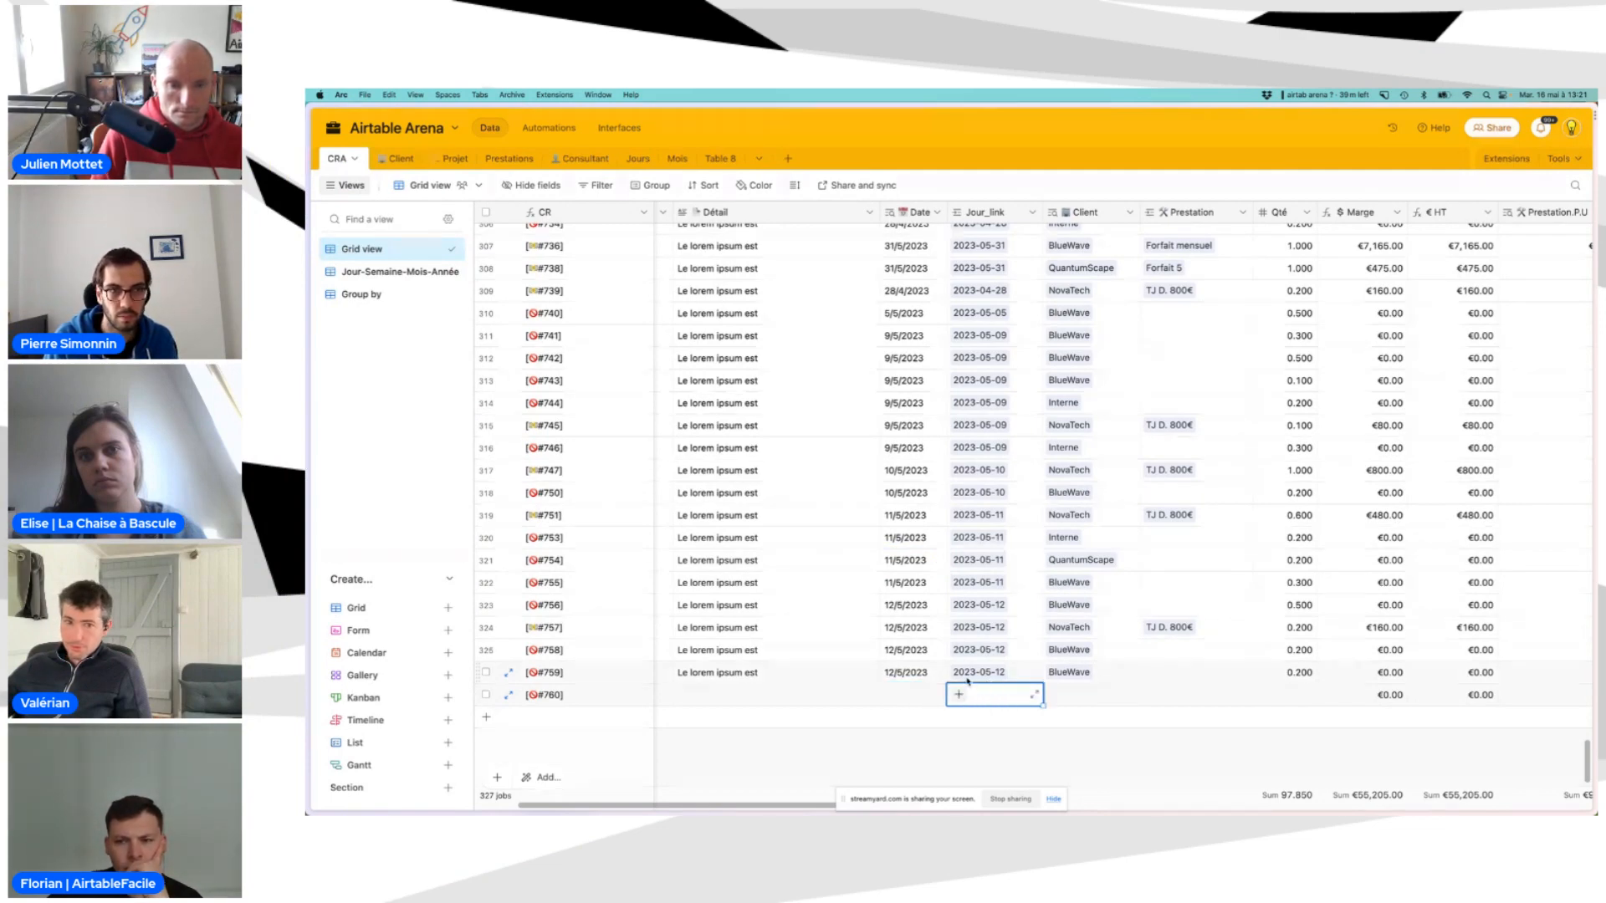
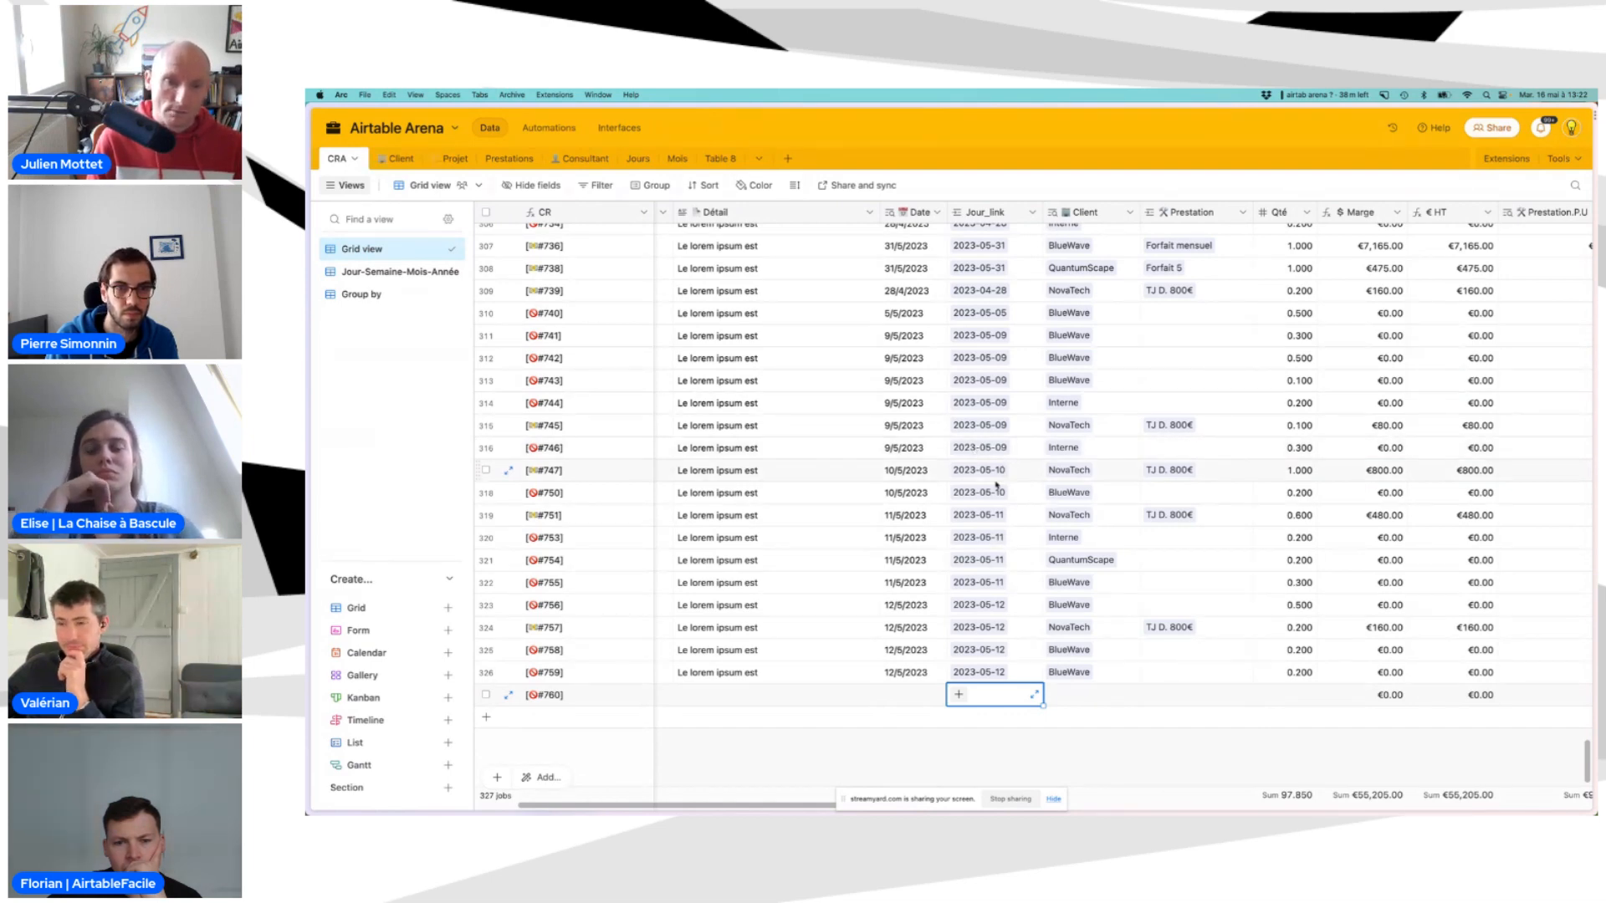
Try to edit the new record's Date cell, and view the Jours records offered for its Jour_link cell
double_click(908, 694)
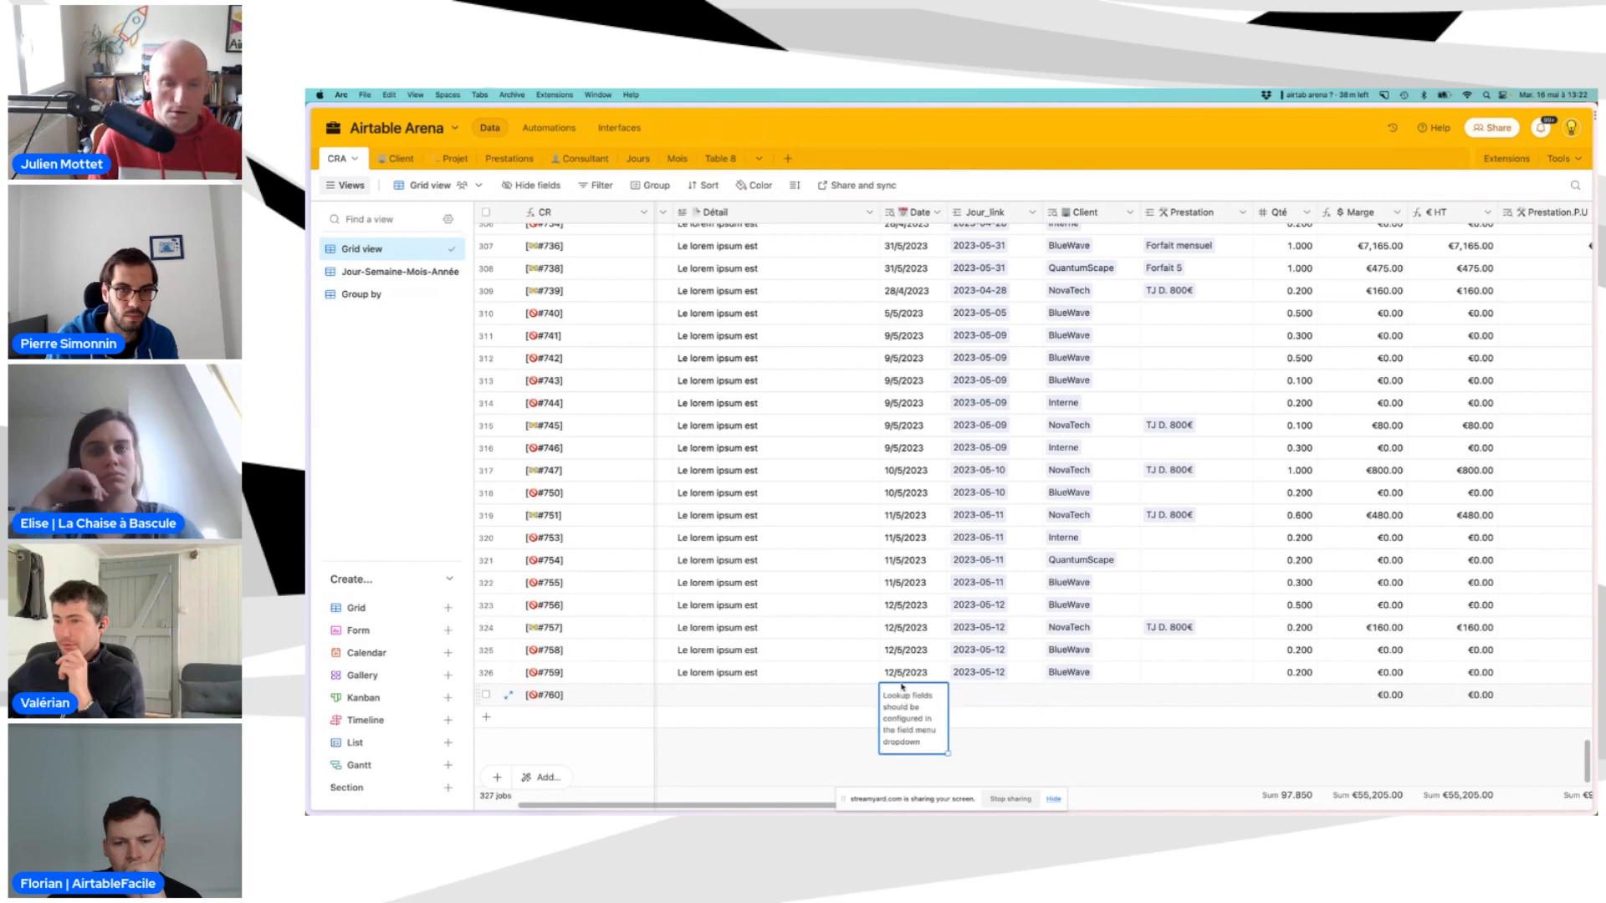
left_click(989, 699)
left_click(961, 696)
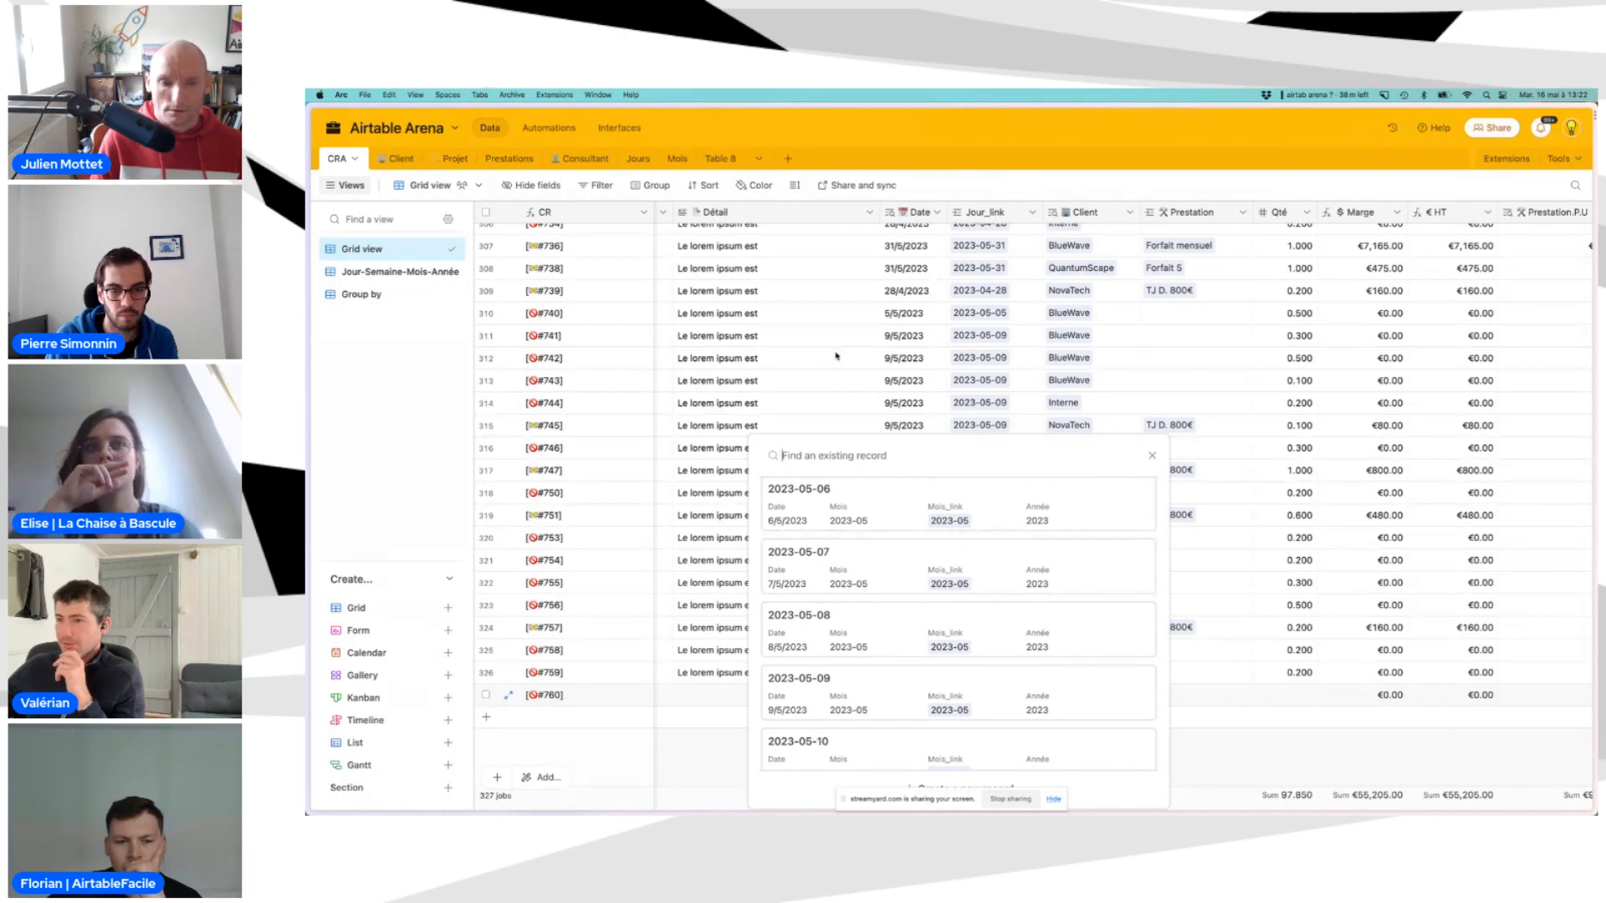
key("Escape")
left_click(911, 695)
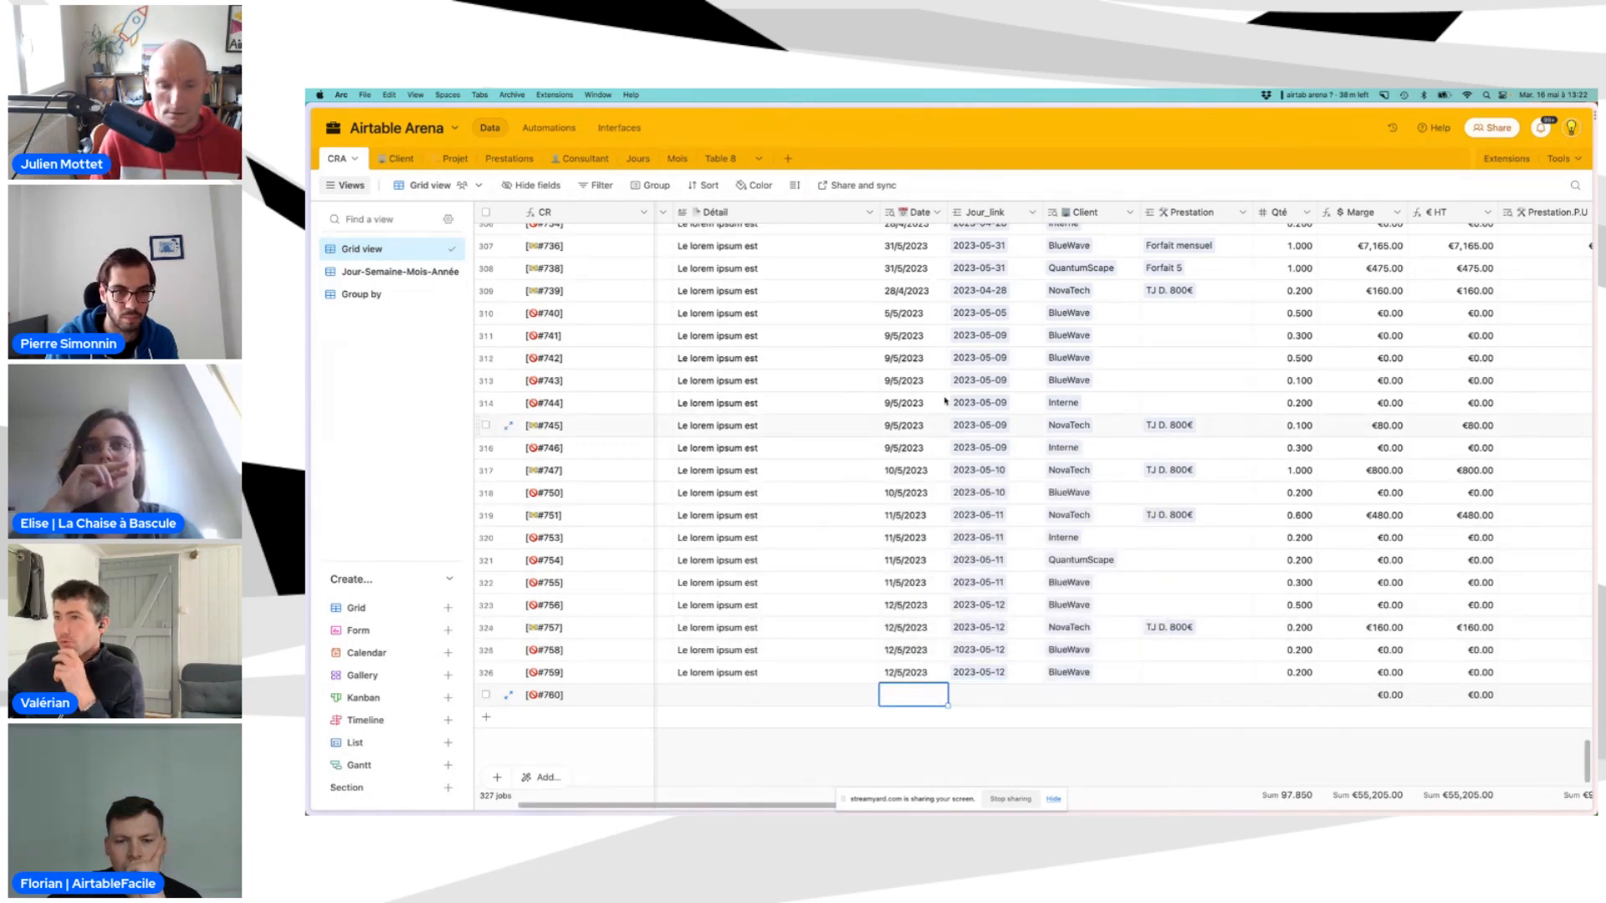
Undo the added record and the Date field's conversion to Lookup, while keeping Jour_link as a link to Jours
left_click(937, 214)
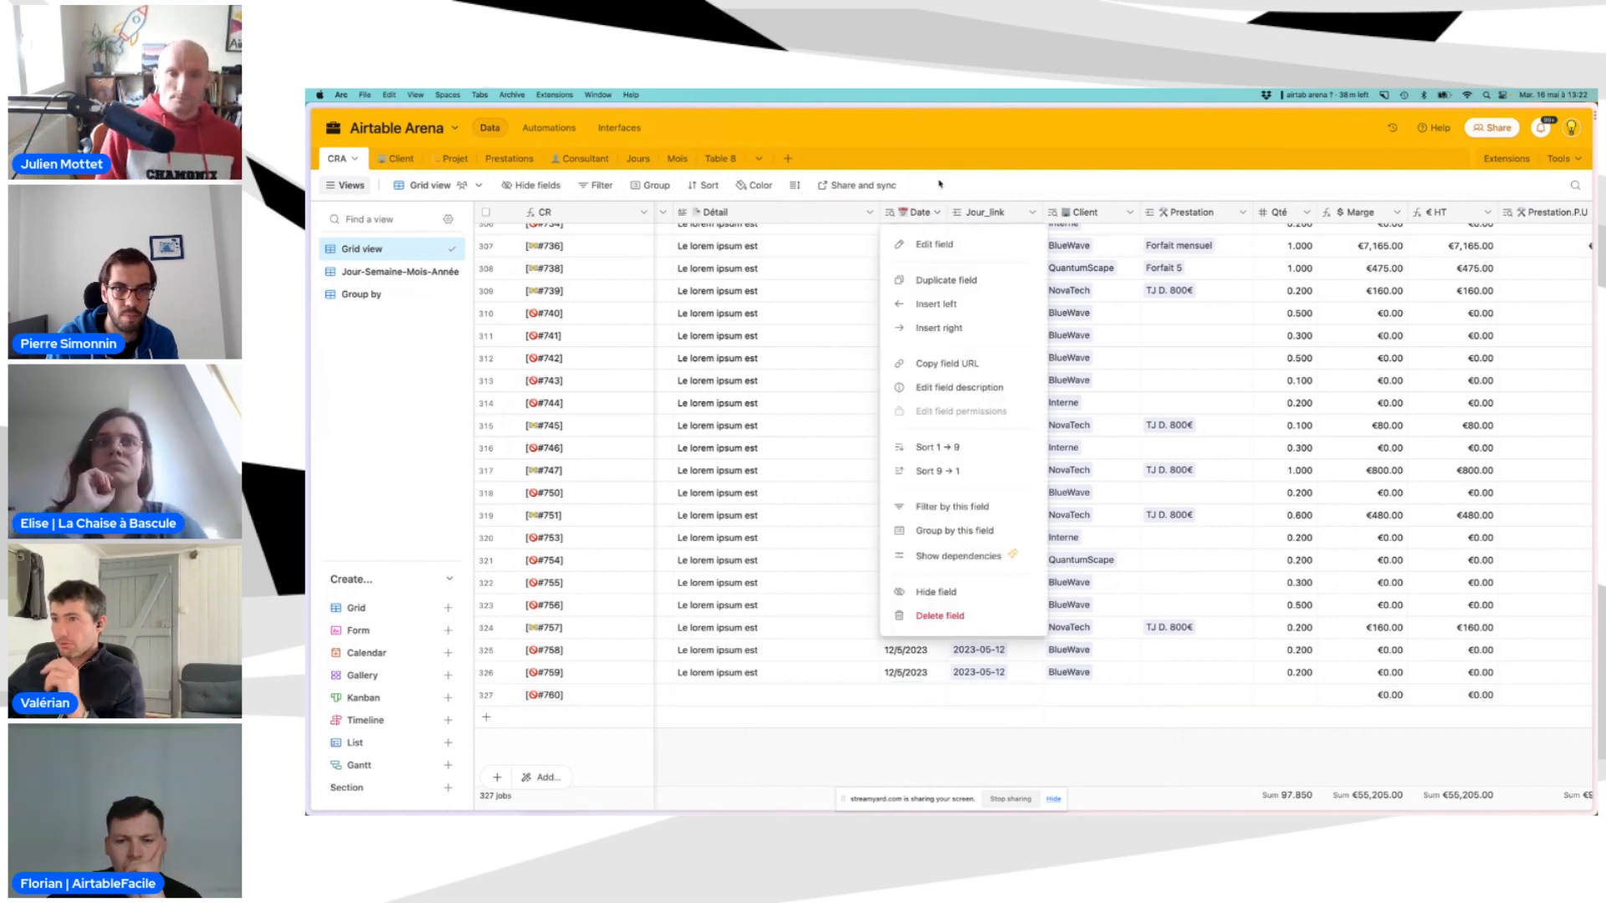
left_click(938, 182)
key("super+z")
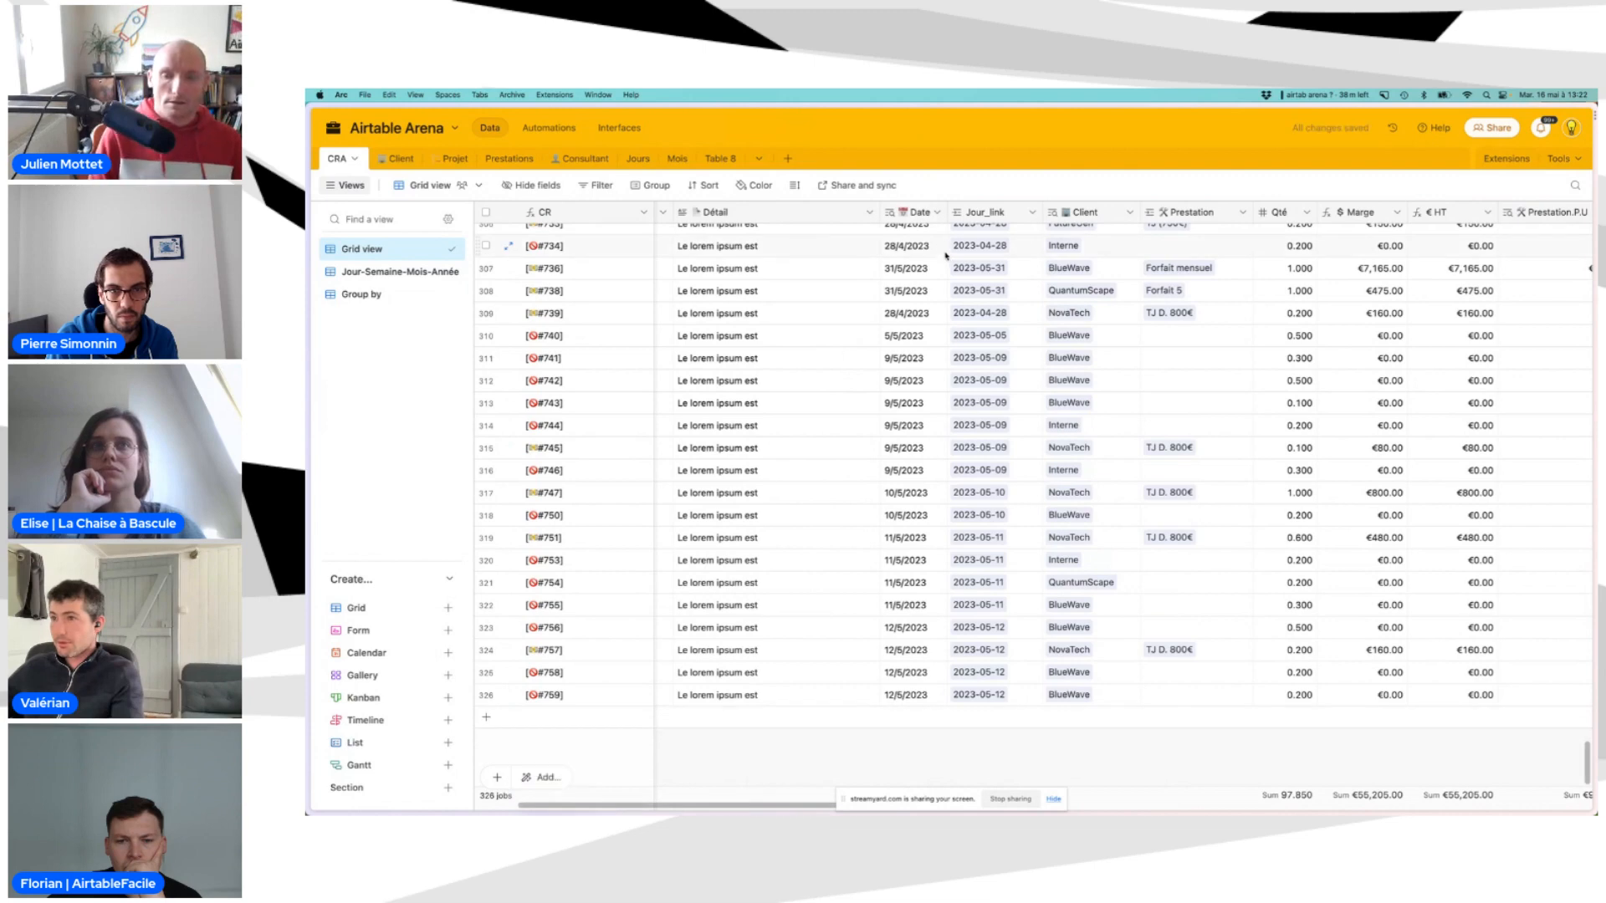
key("super+z")
key("super+z")
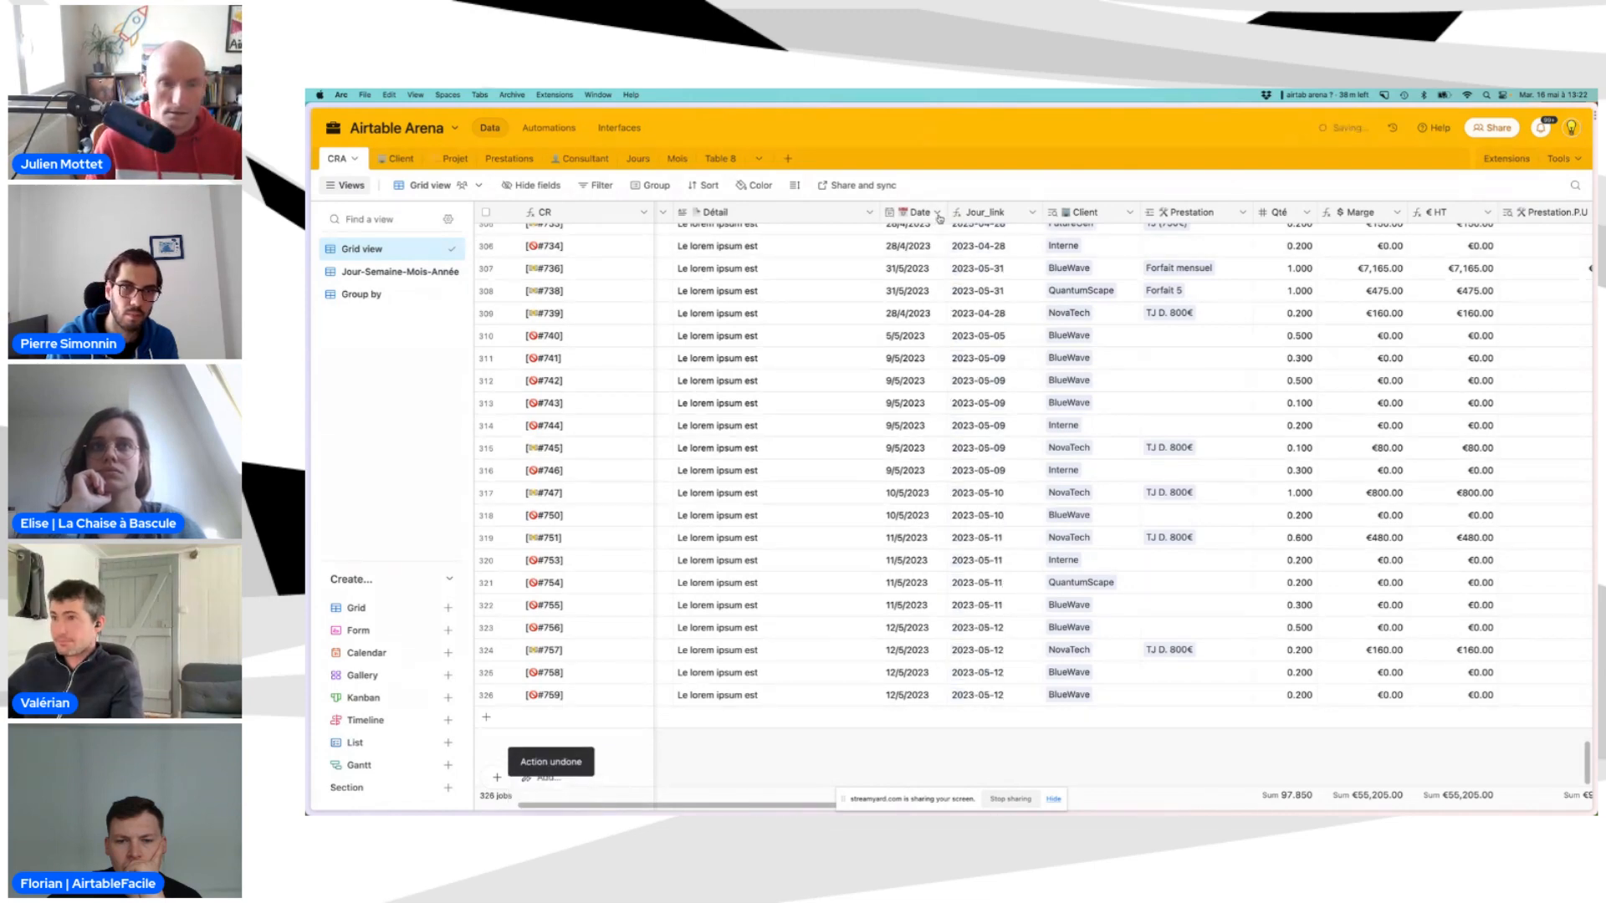
key("super+shift+z")
Insert a field named Jour_txt directly after Date in the CRA table, using the Formula field type
left_click(938, 213)
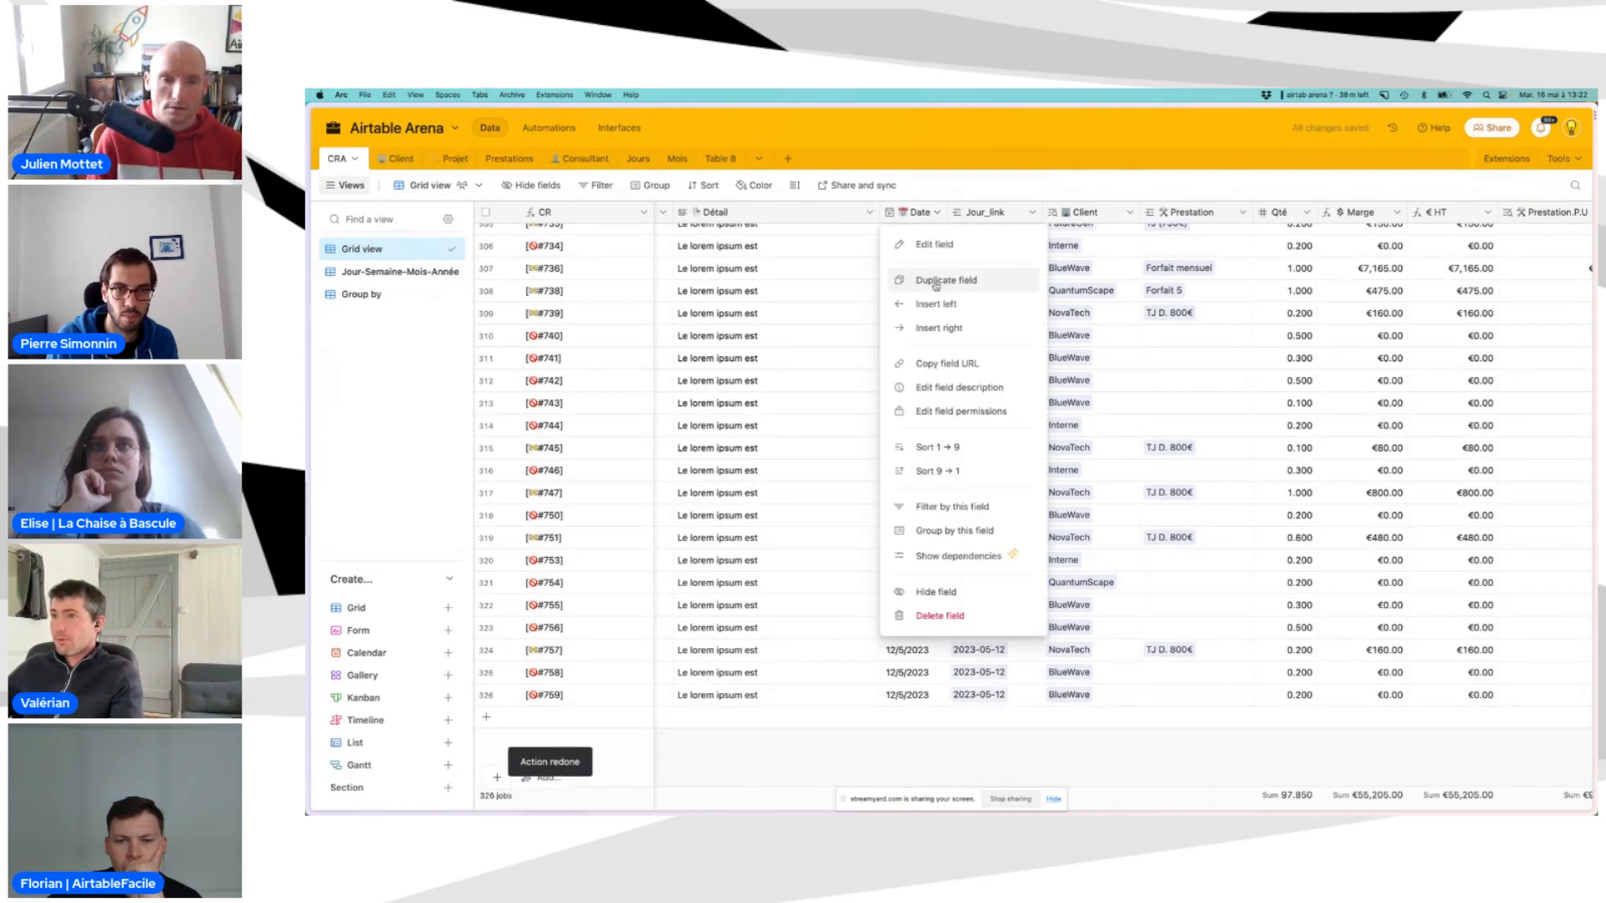
left_click(945, 332)
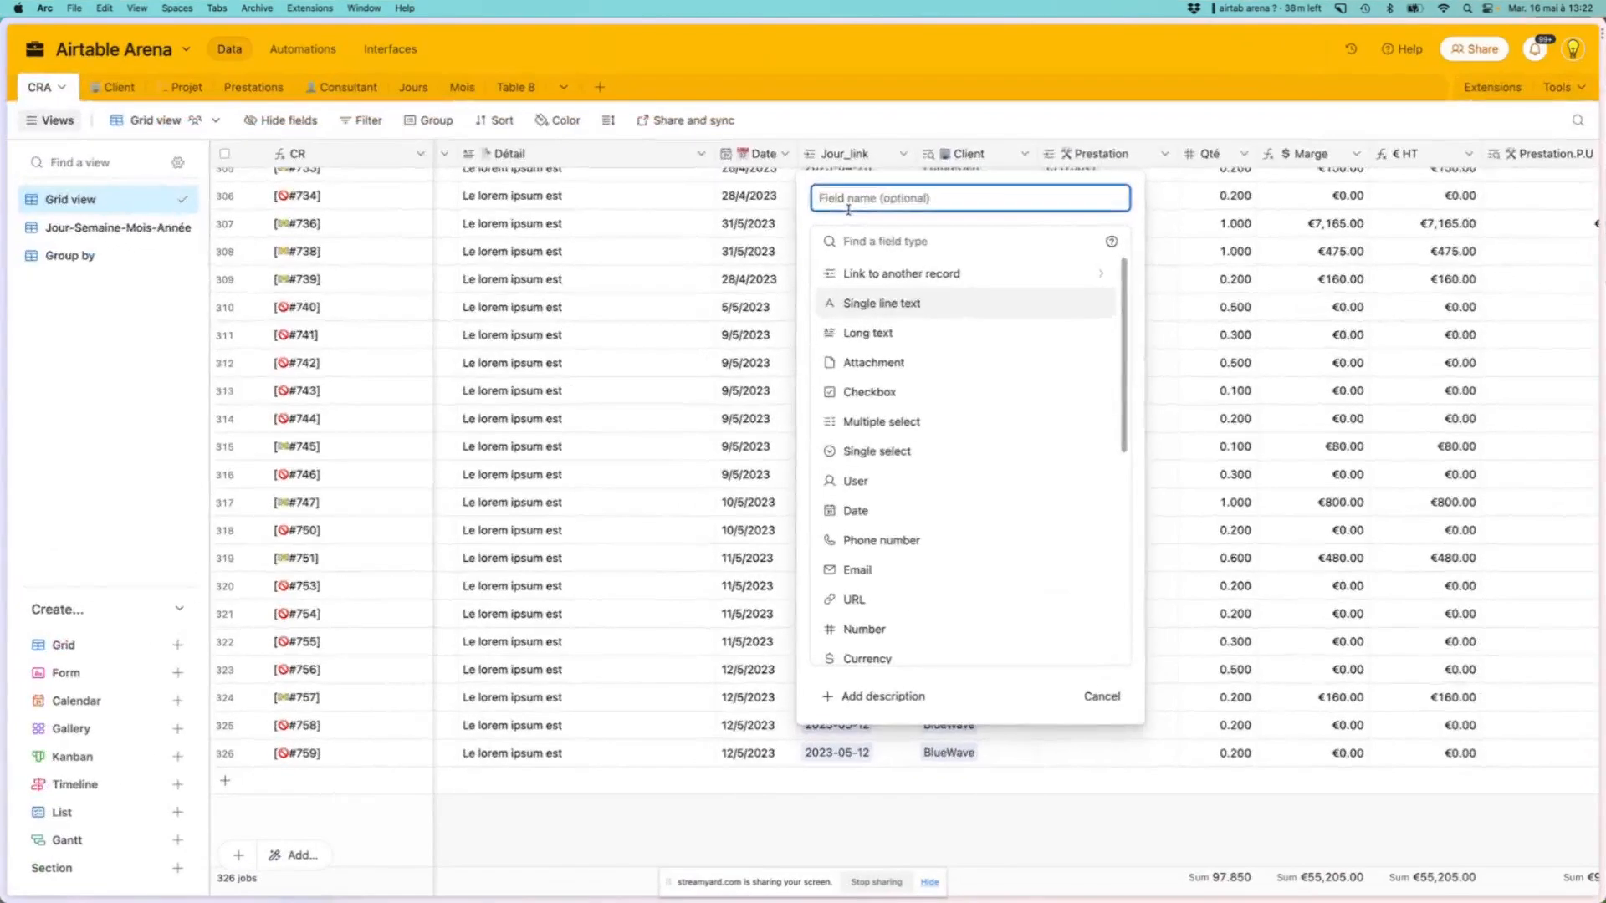
type("Jour_txt")
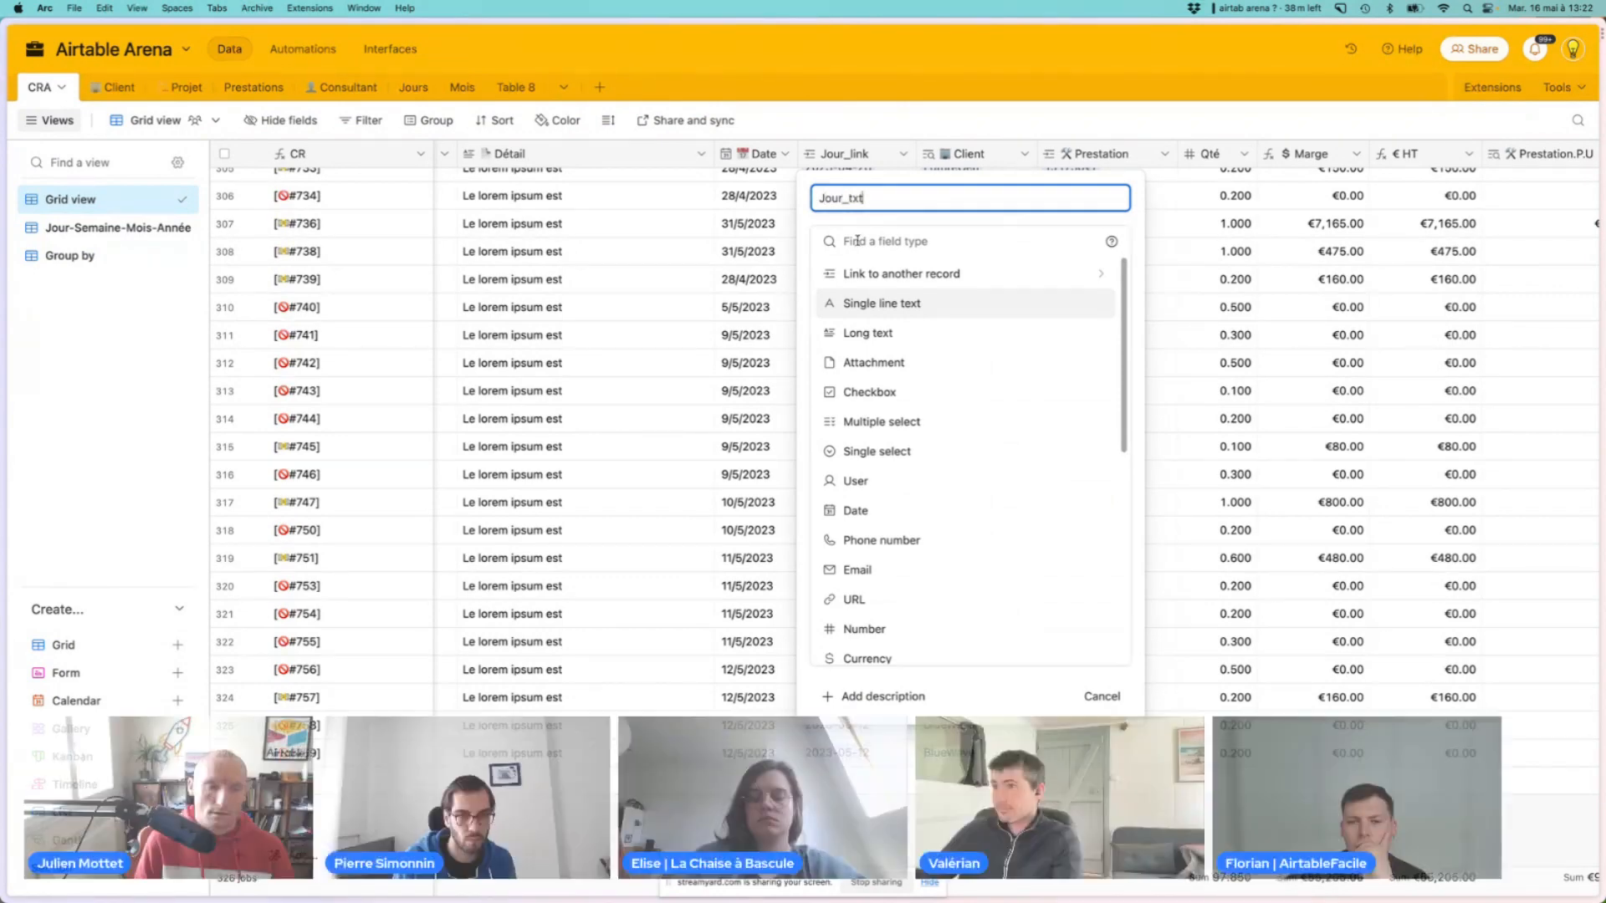
key("Tab")
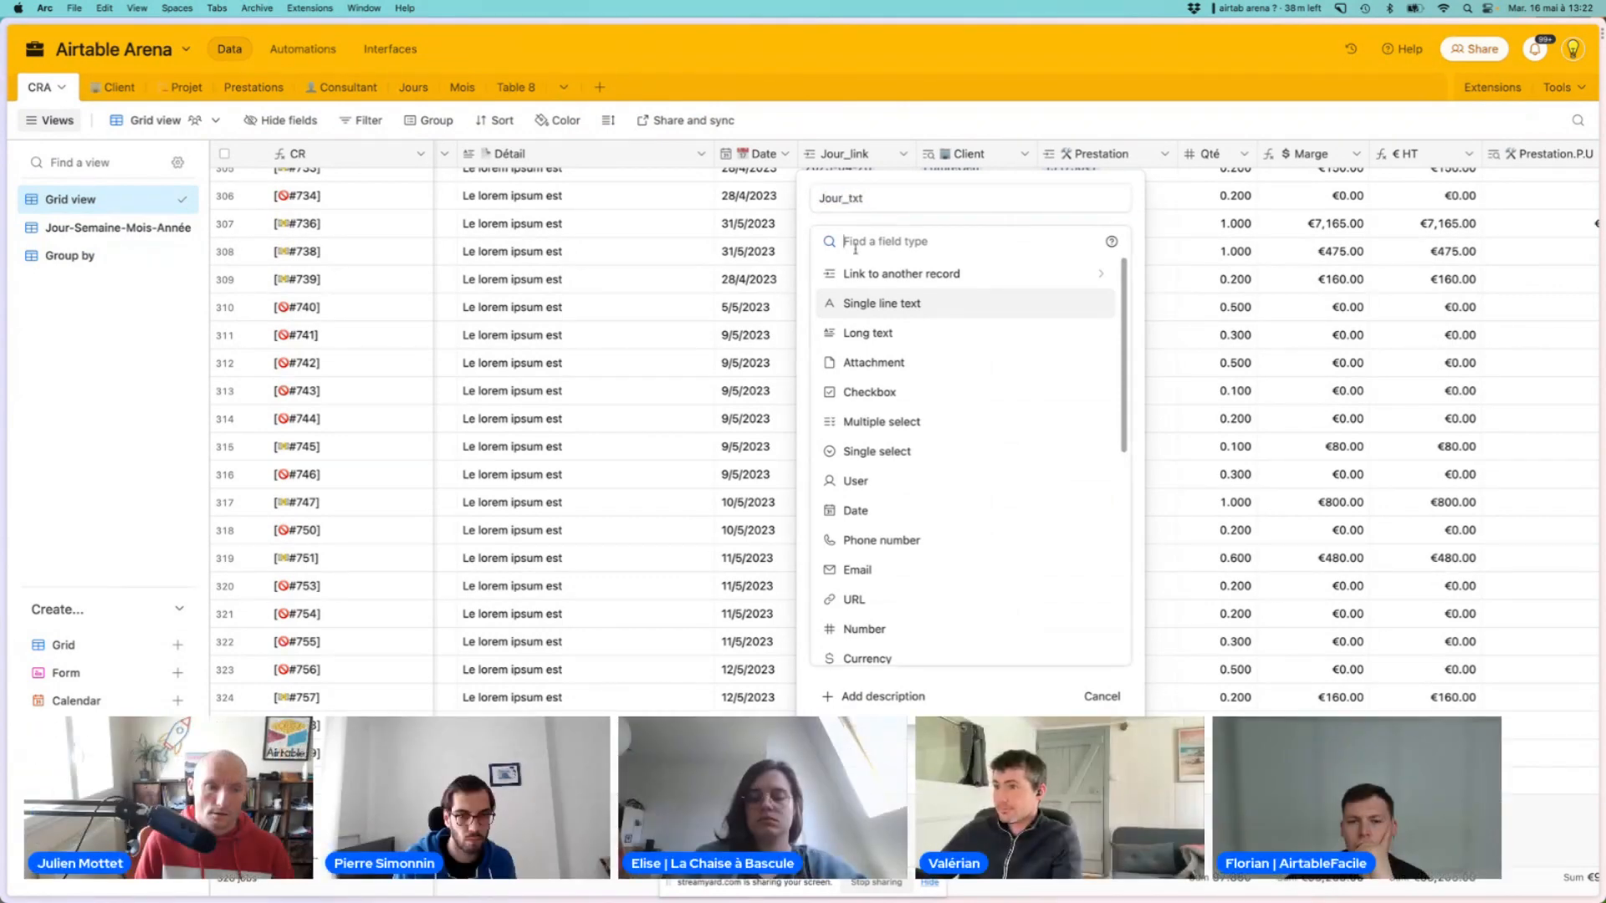
type("form")
key("Return")
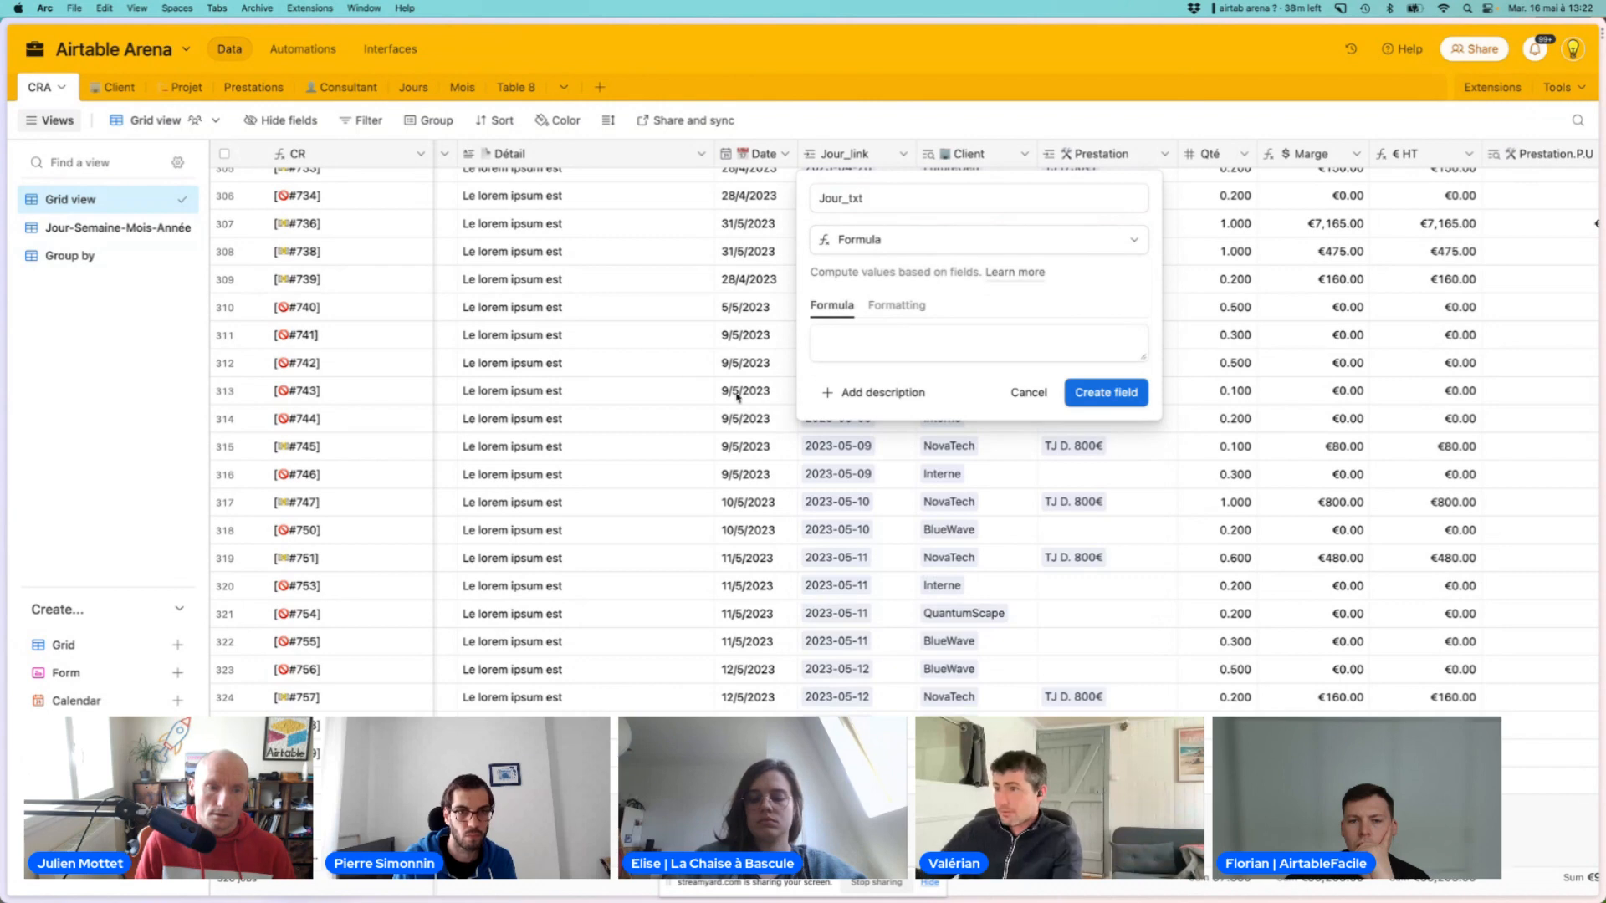
Set the Jour_txt formula to DATETIME_FORMAT({📅 Date},"YYYY-MM-DD") and create the field
left_click(878, 347)
type("form")
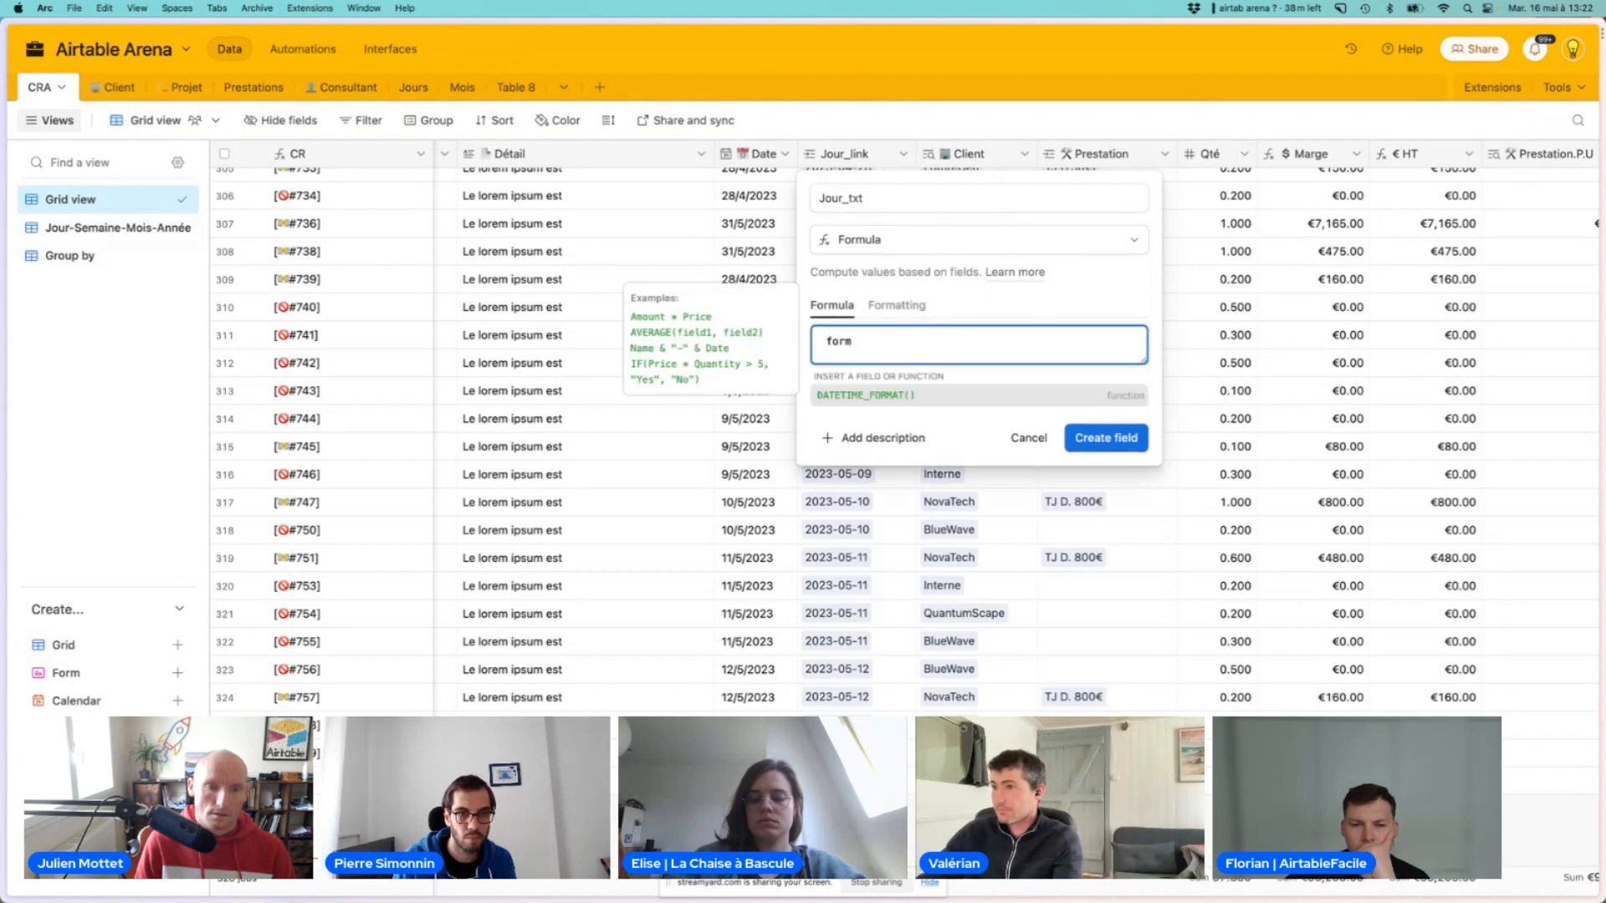
key("Return")
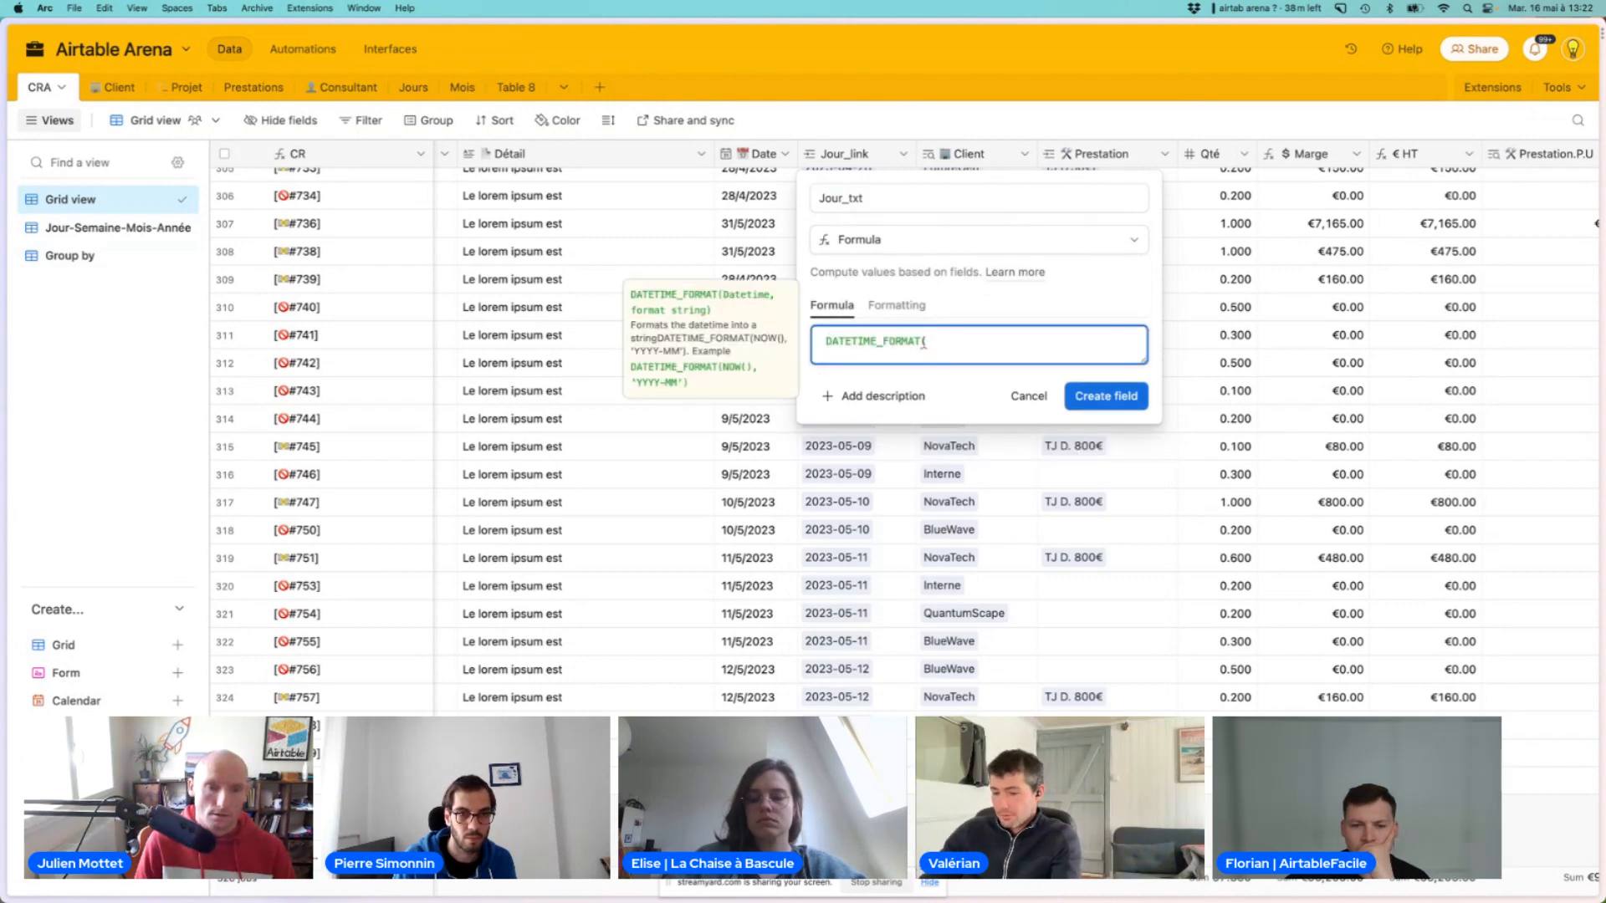
type("da")
key("Return")
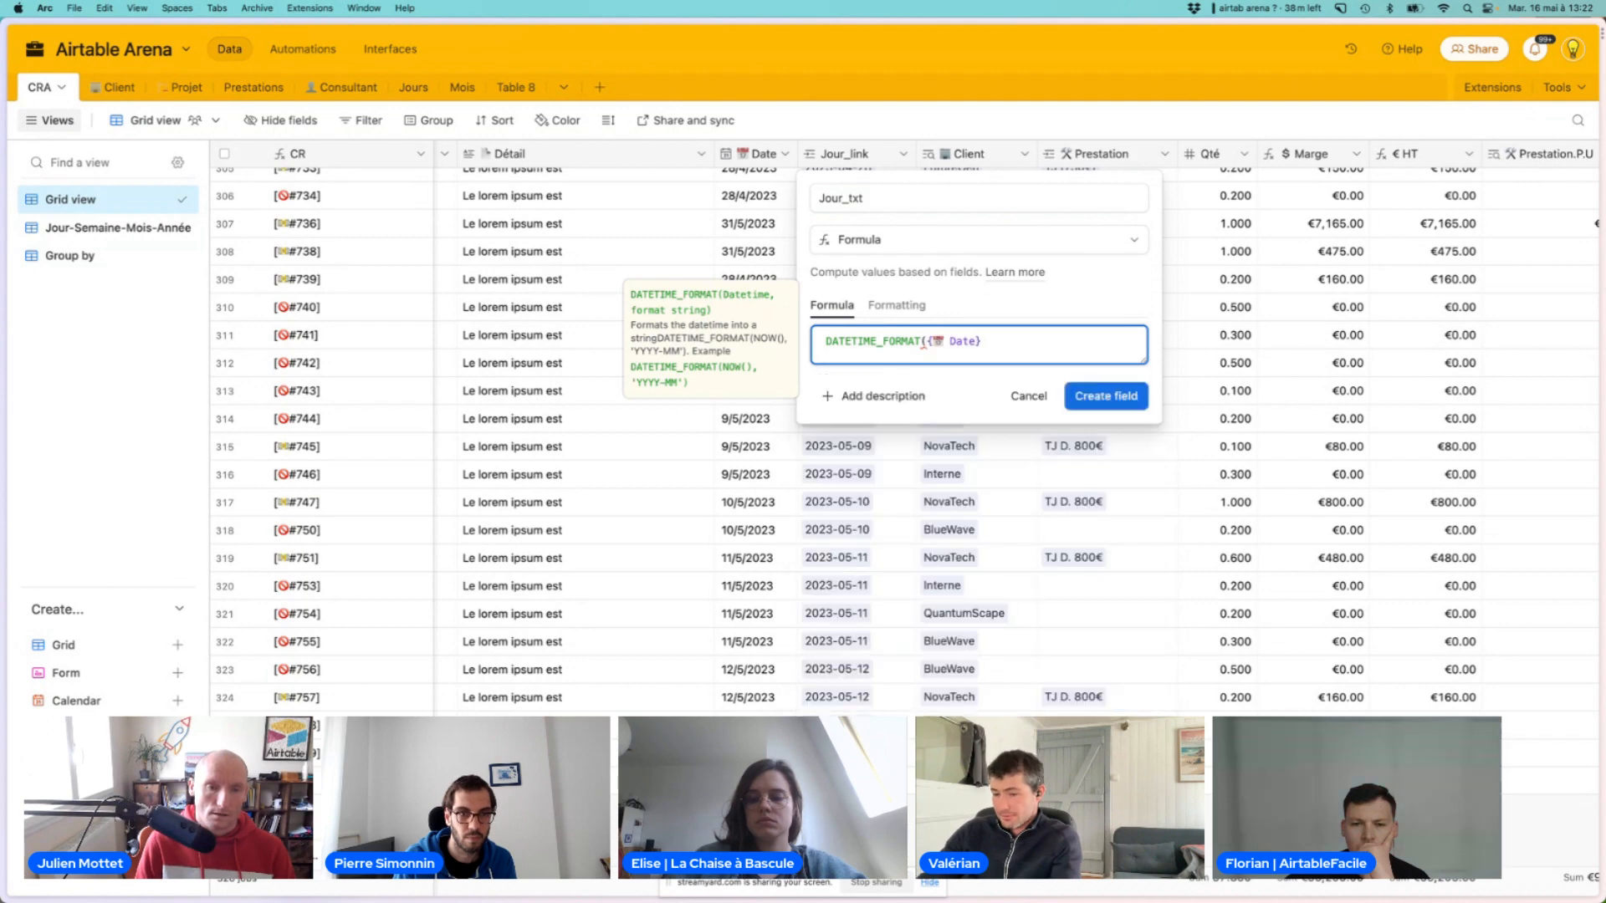
type(",\"YYY")
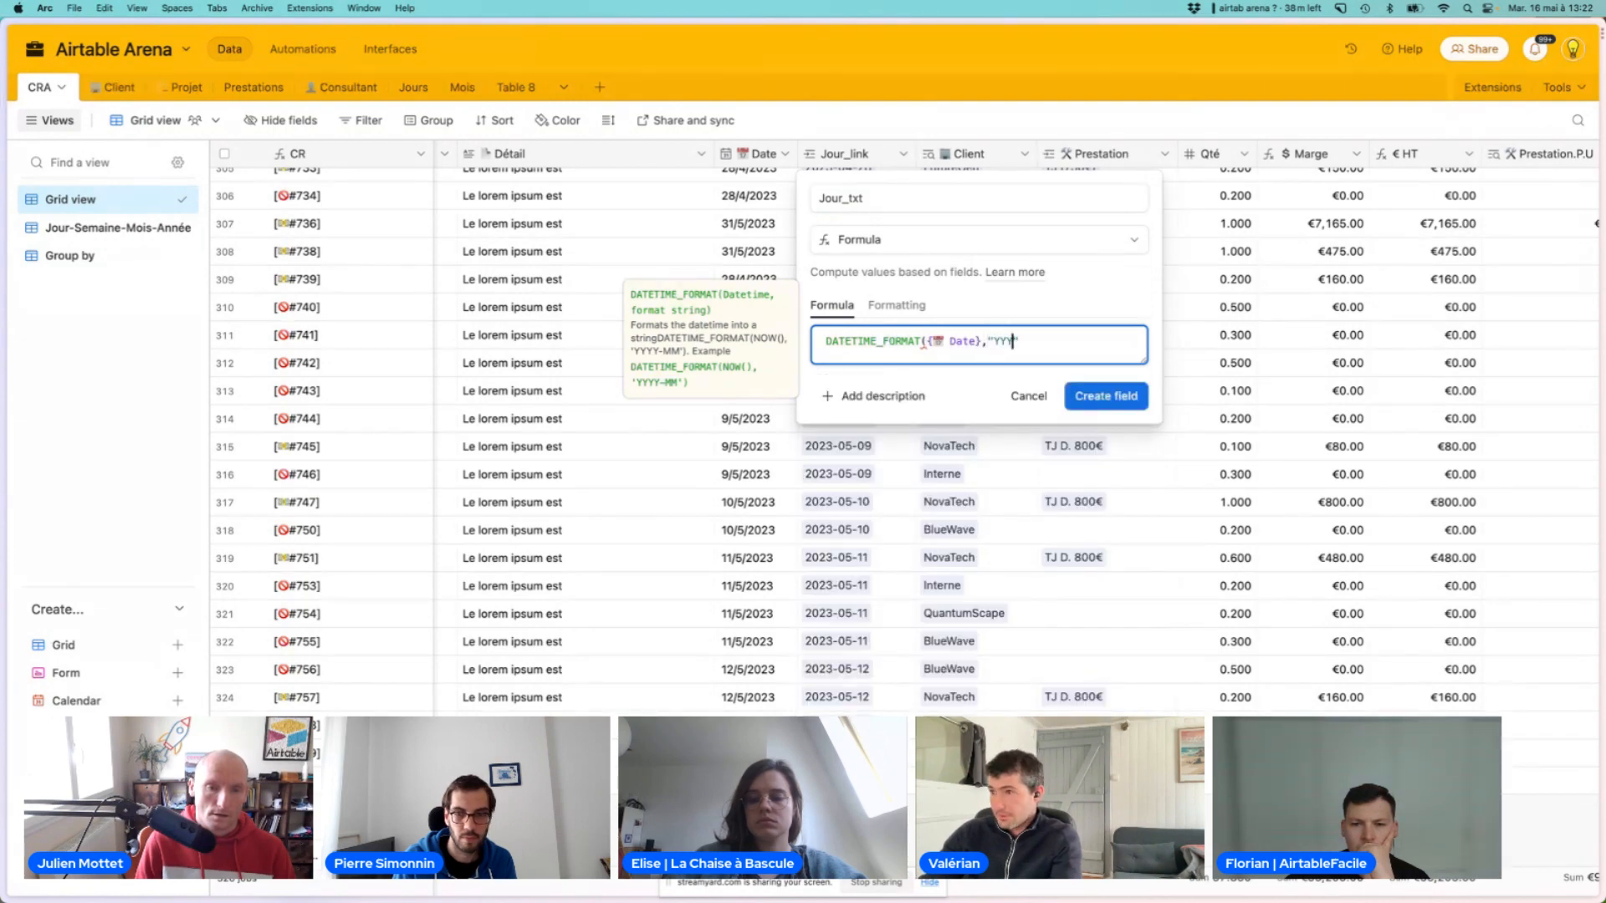
type("Y-MM")
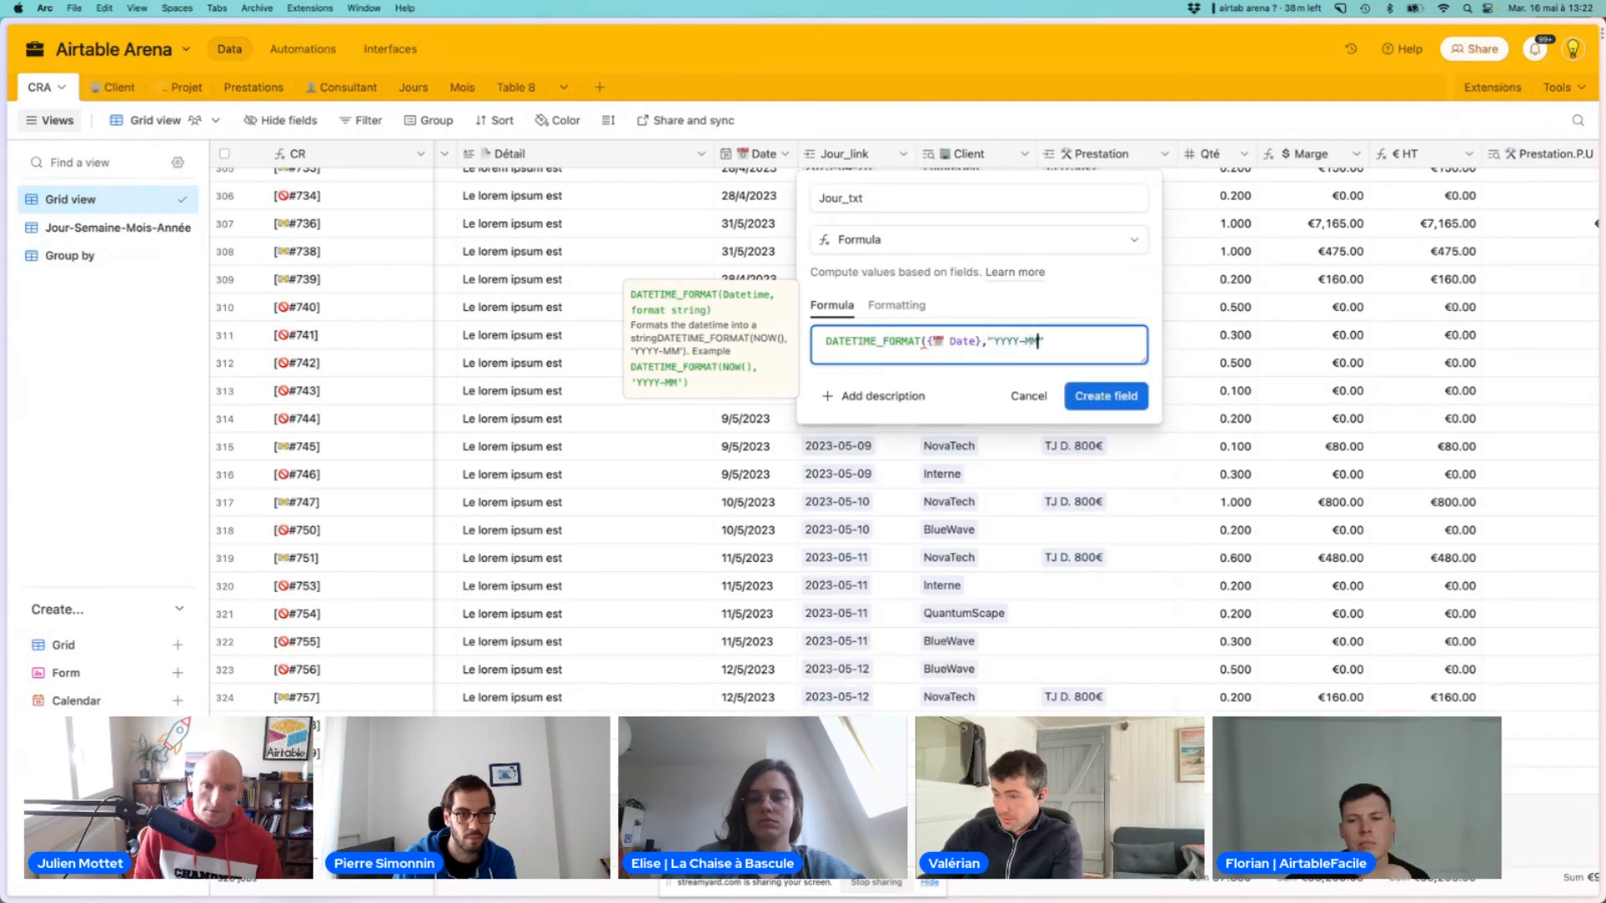
type("-DD\"")
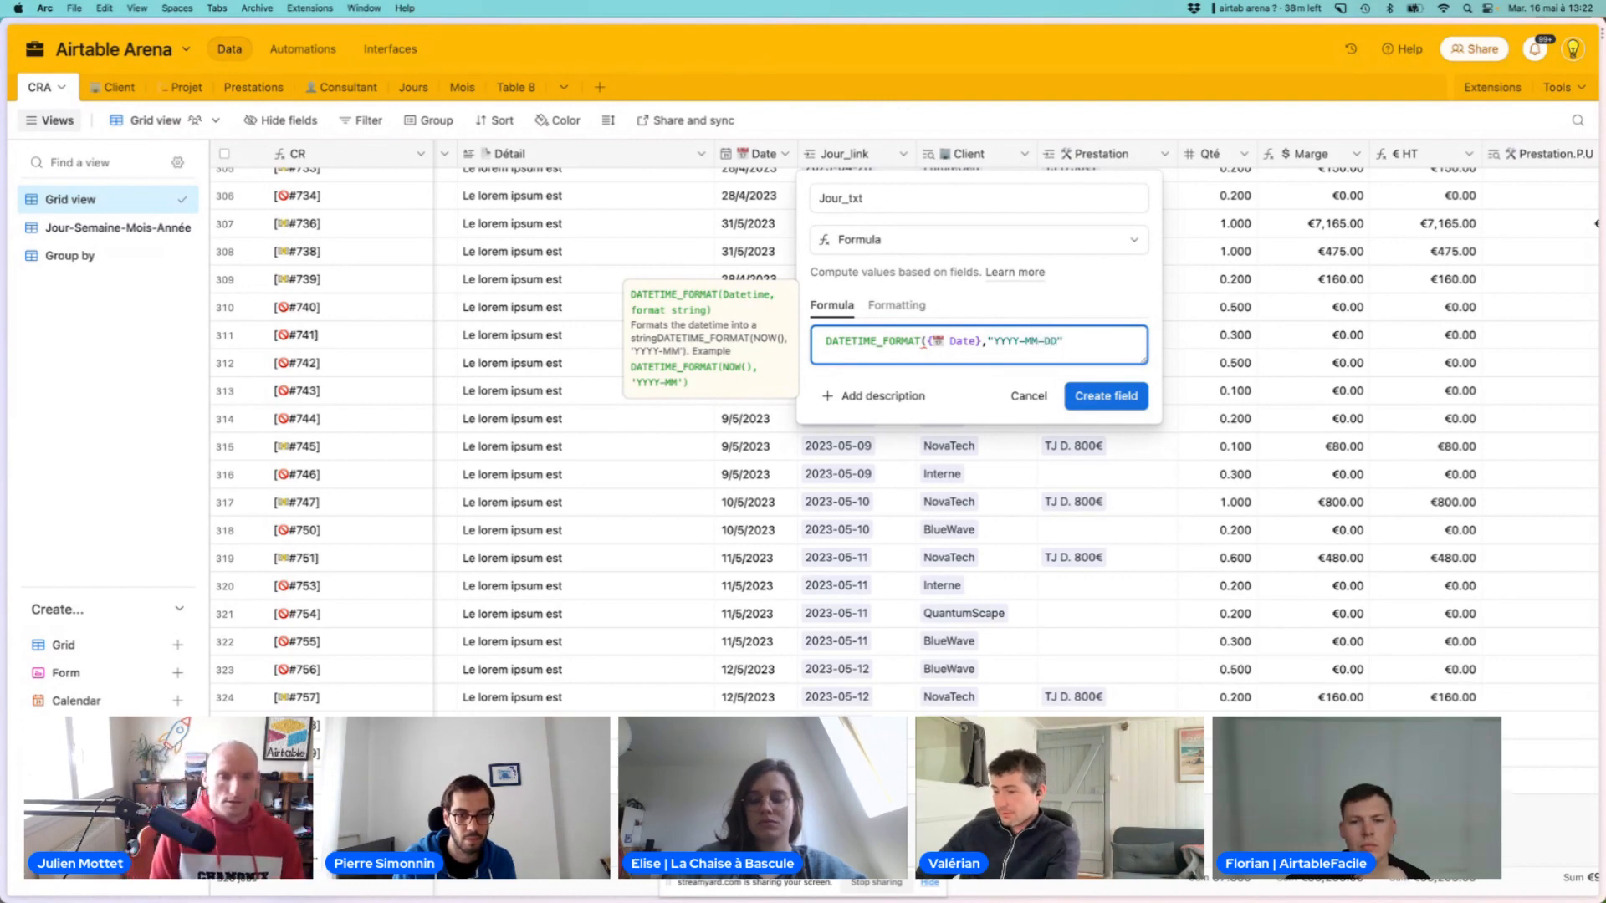
type(")")
left_click(1086, 396)
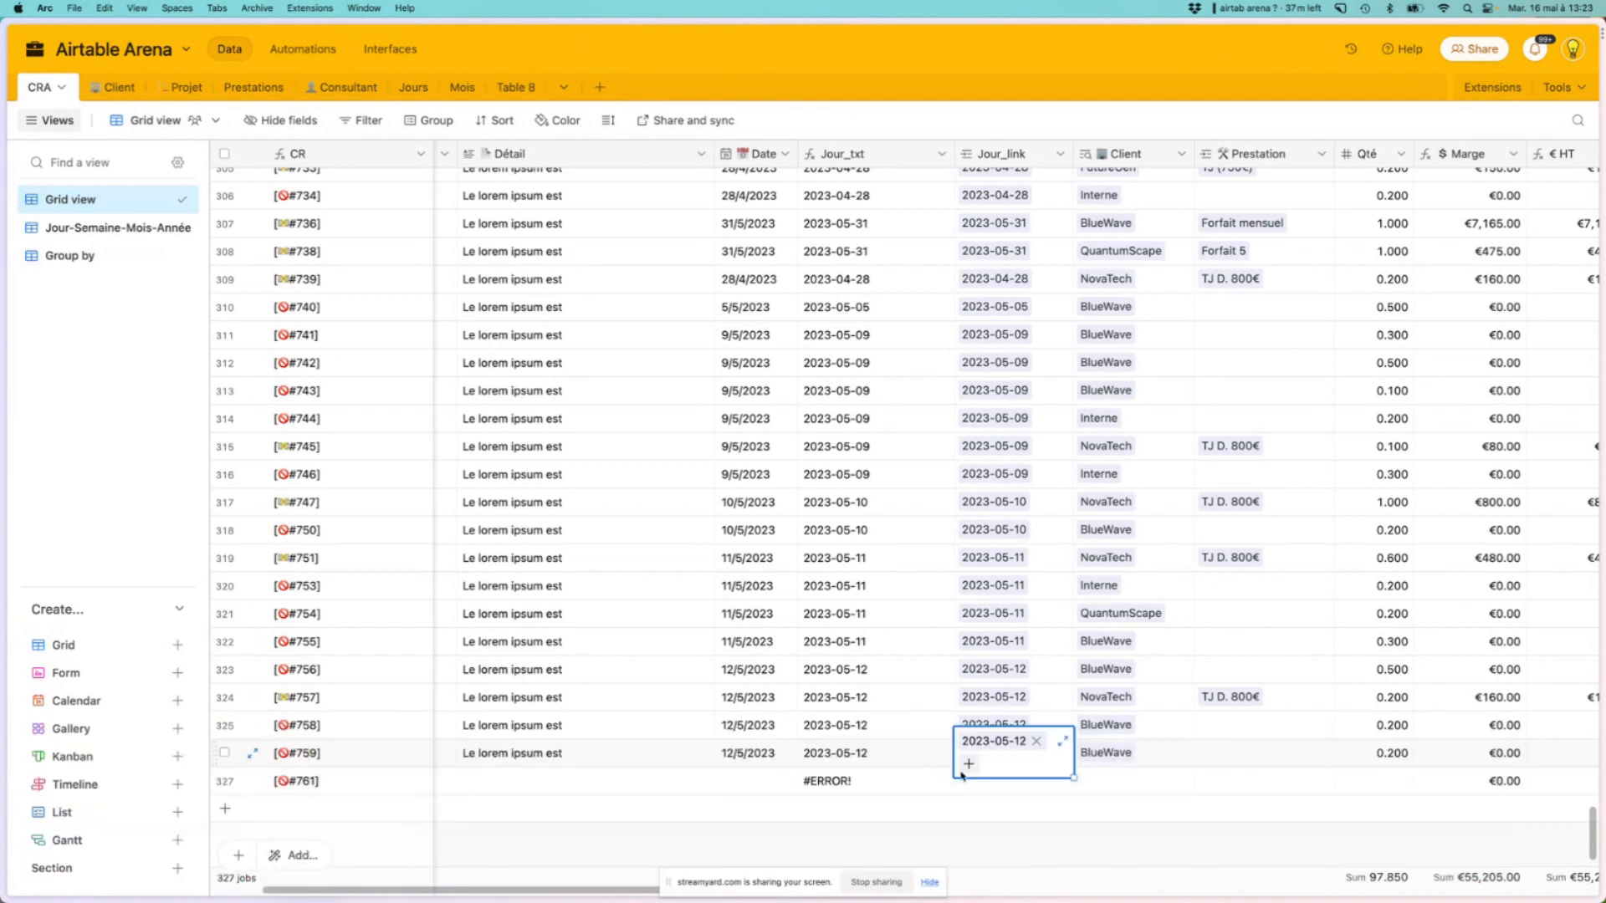
Delete the empty last record of the CRA table, and add a new empty record at its end
left_click(881, 754)
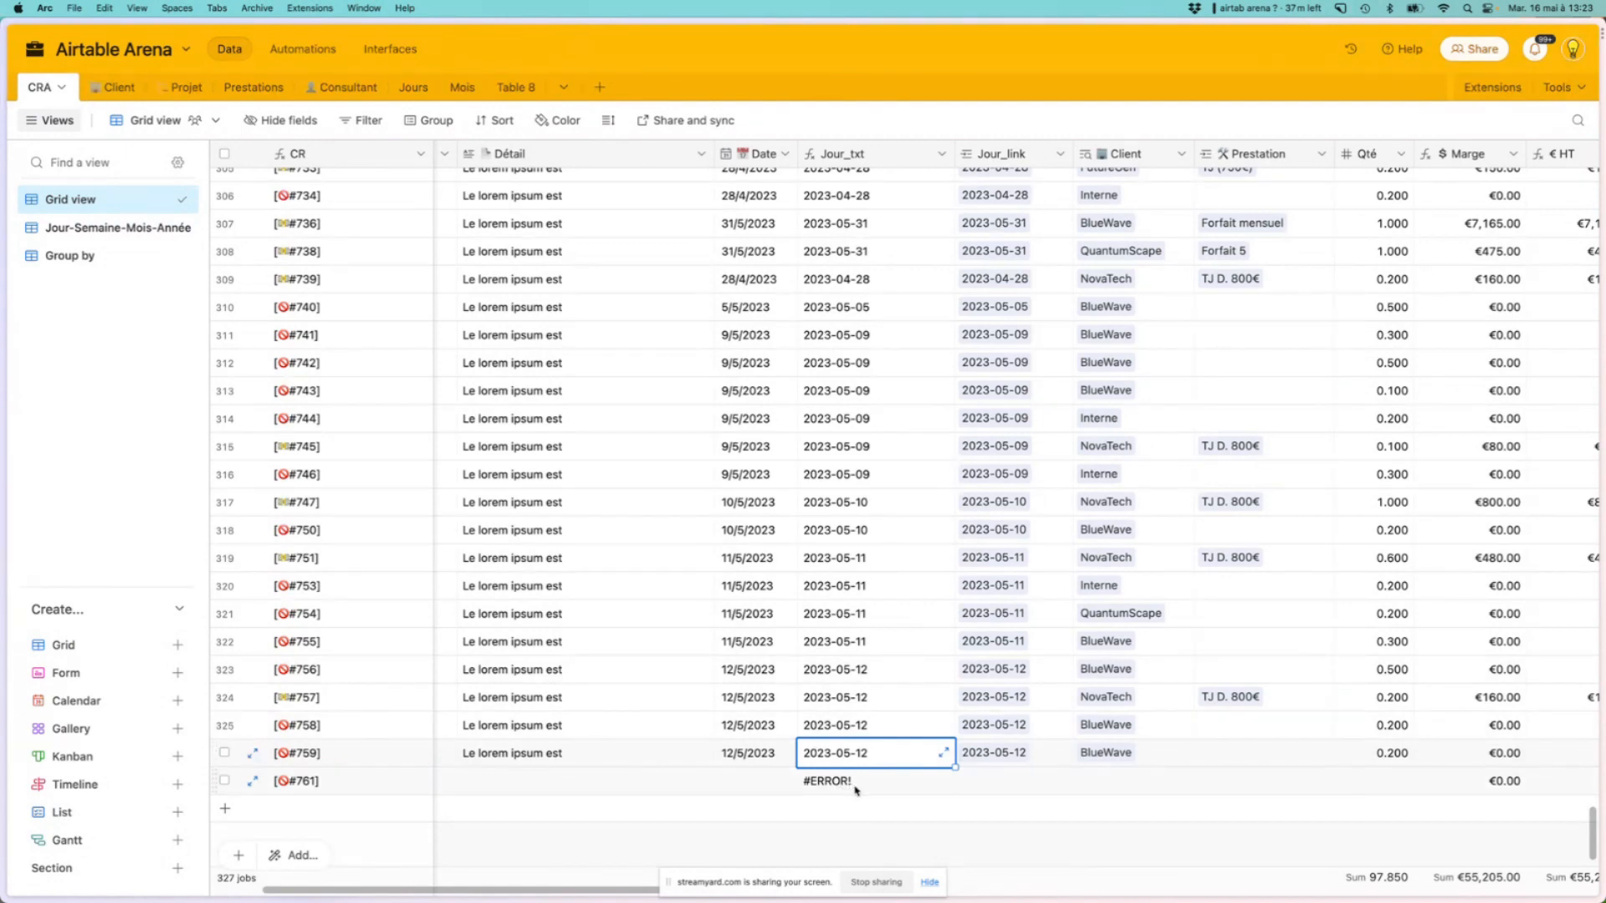
left_click(224, 781)
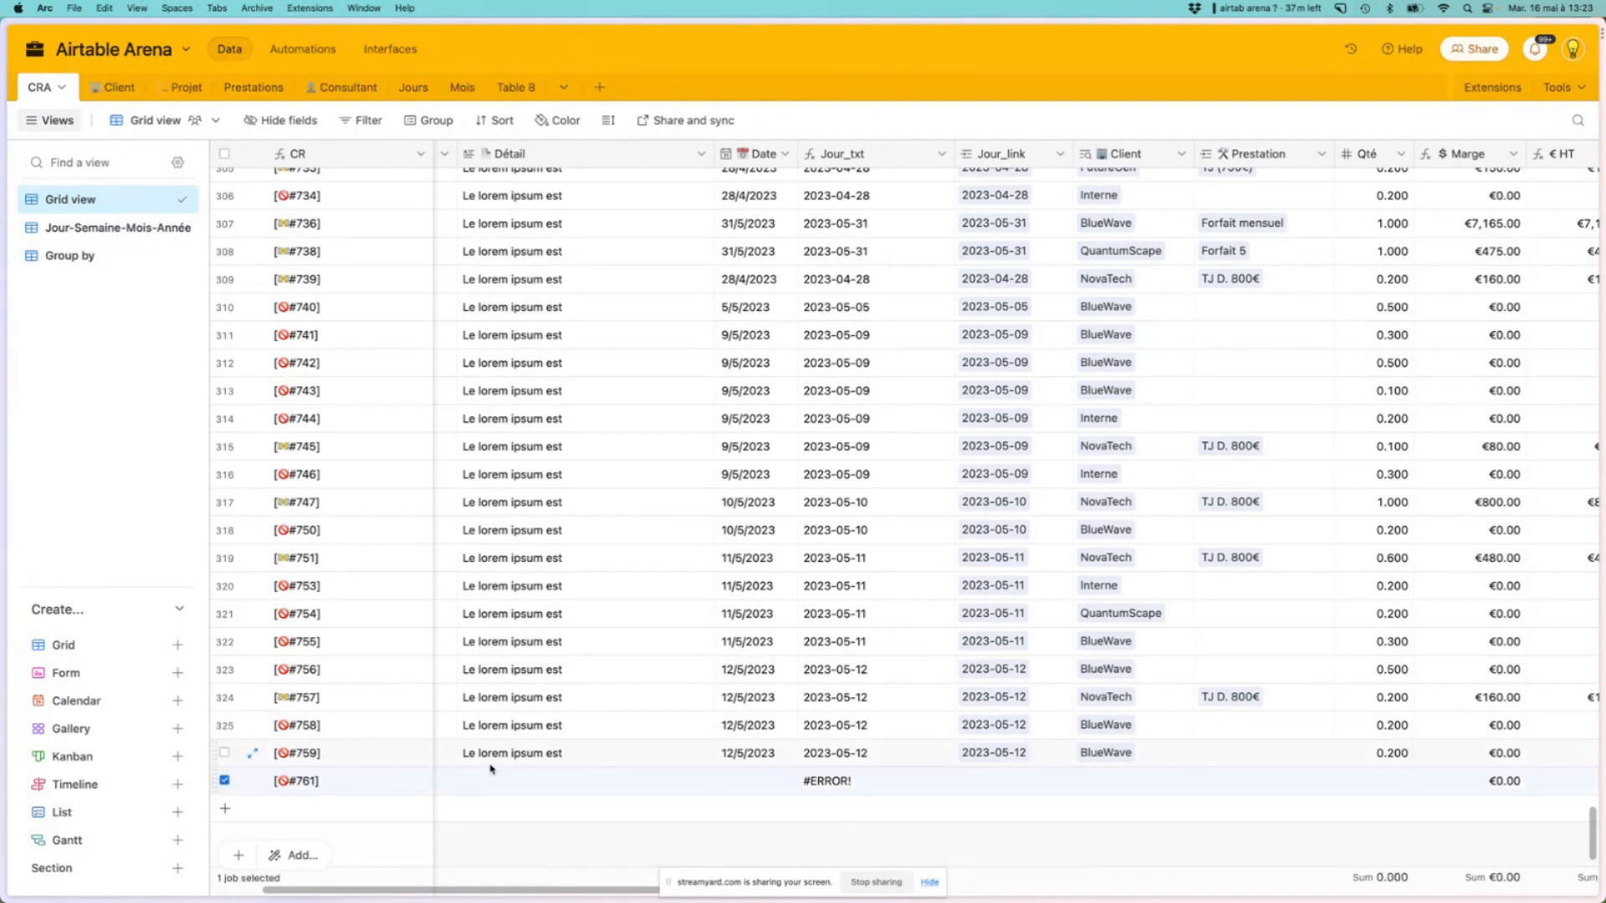
right_click(551, 780)
left_click(610, 750)
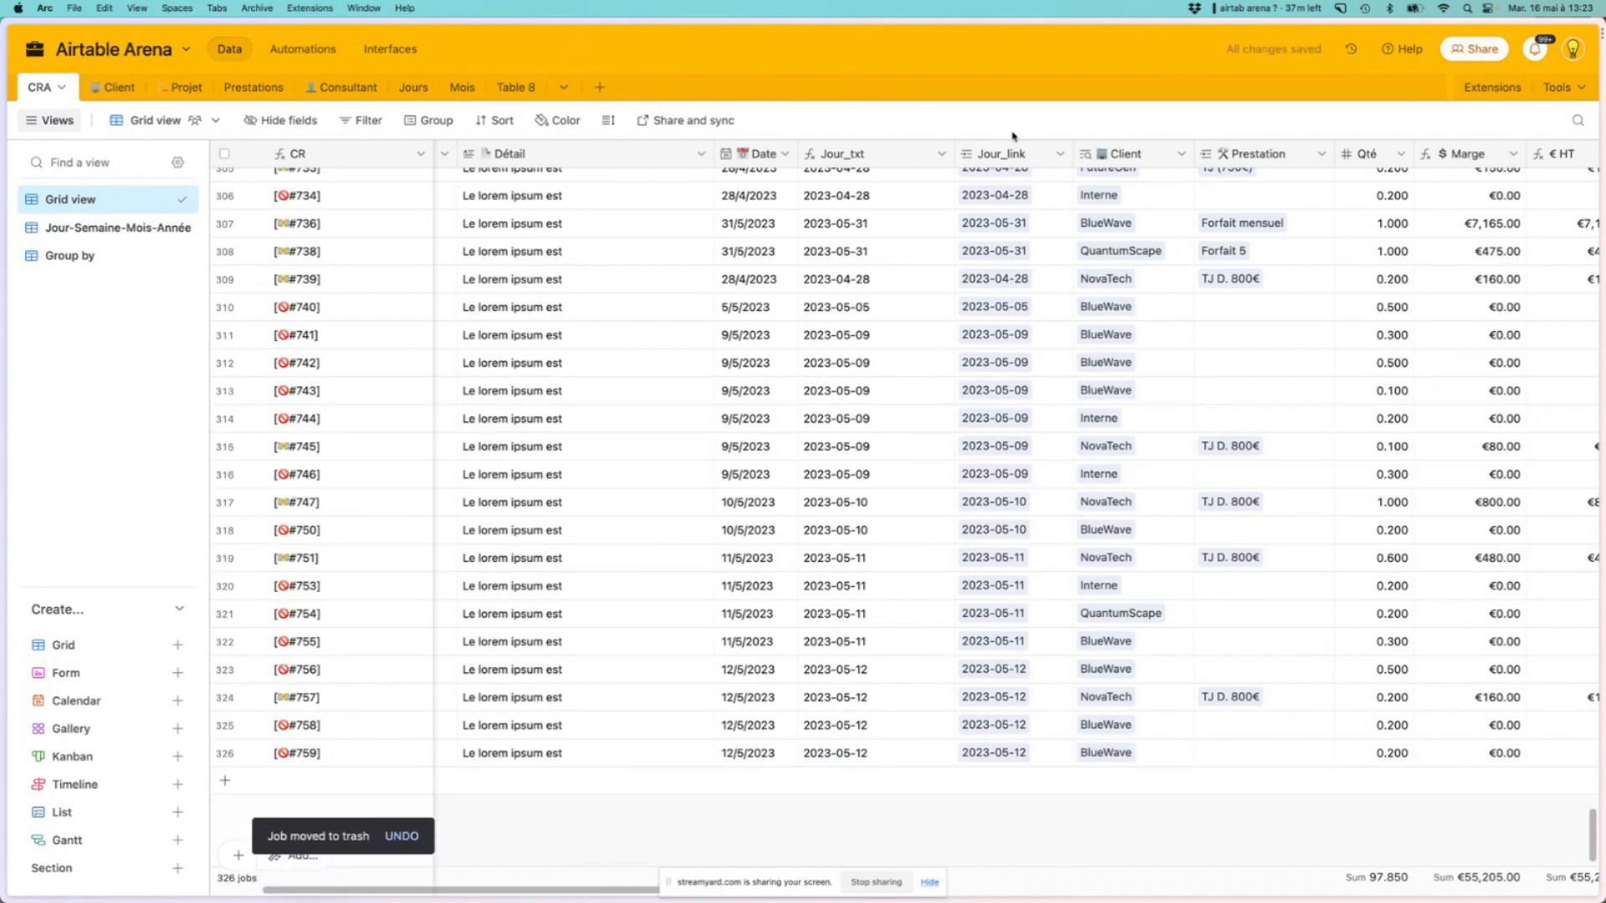
left_click(225, 781)
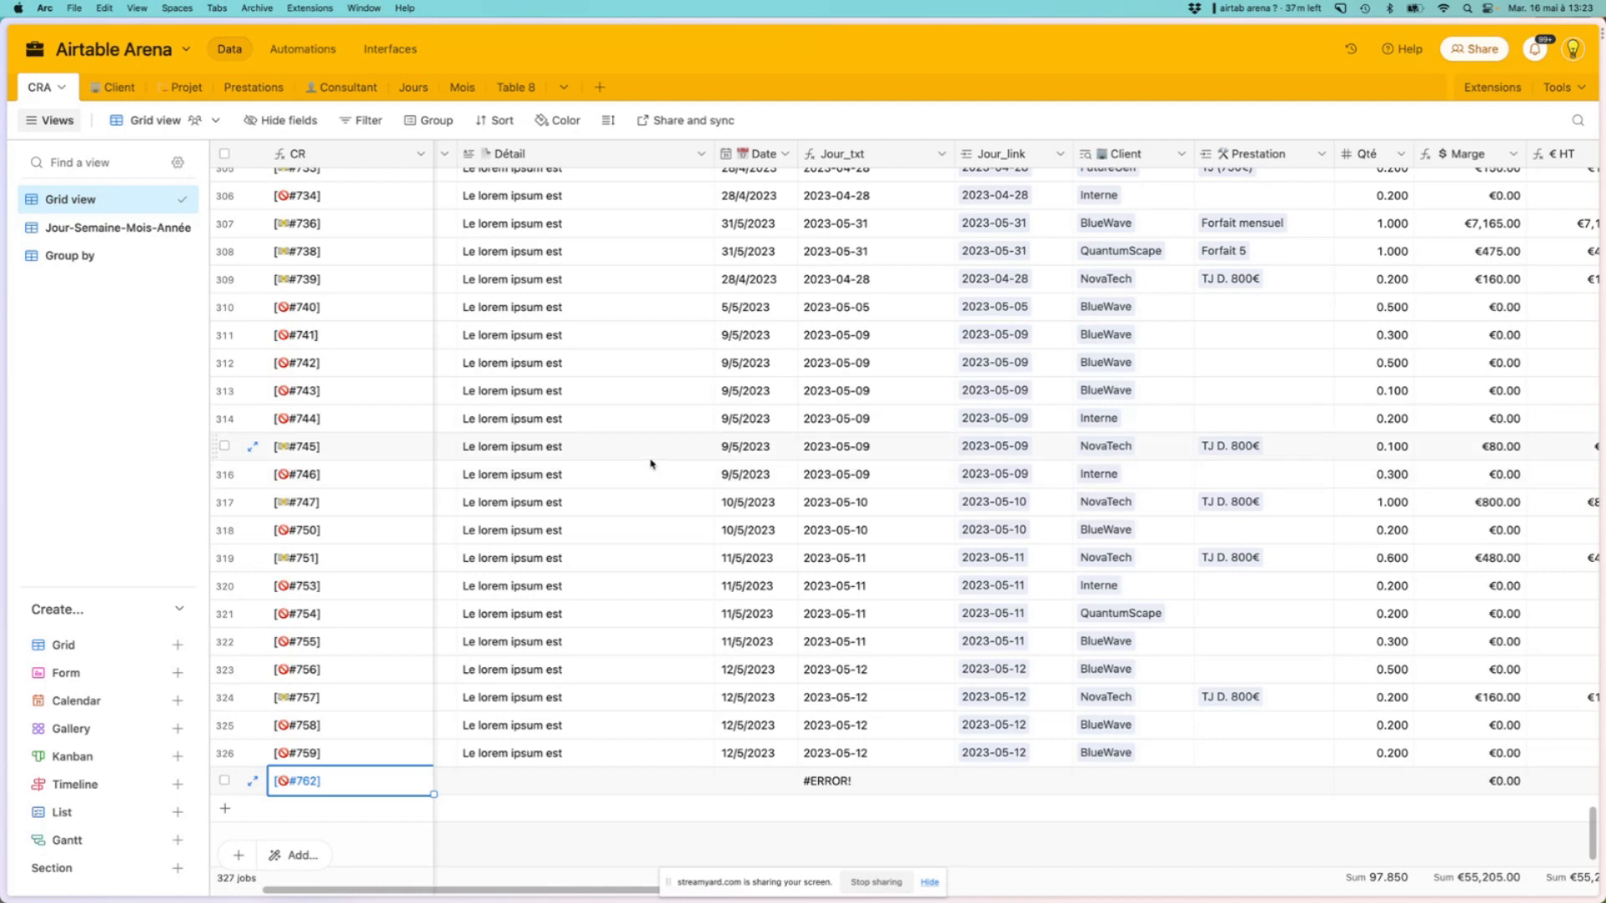
Start creating a new grid view for the CRA table
left_click(83, 645)
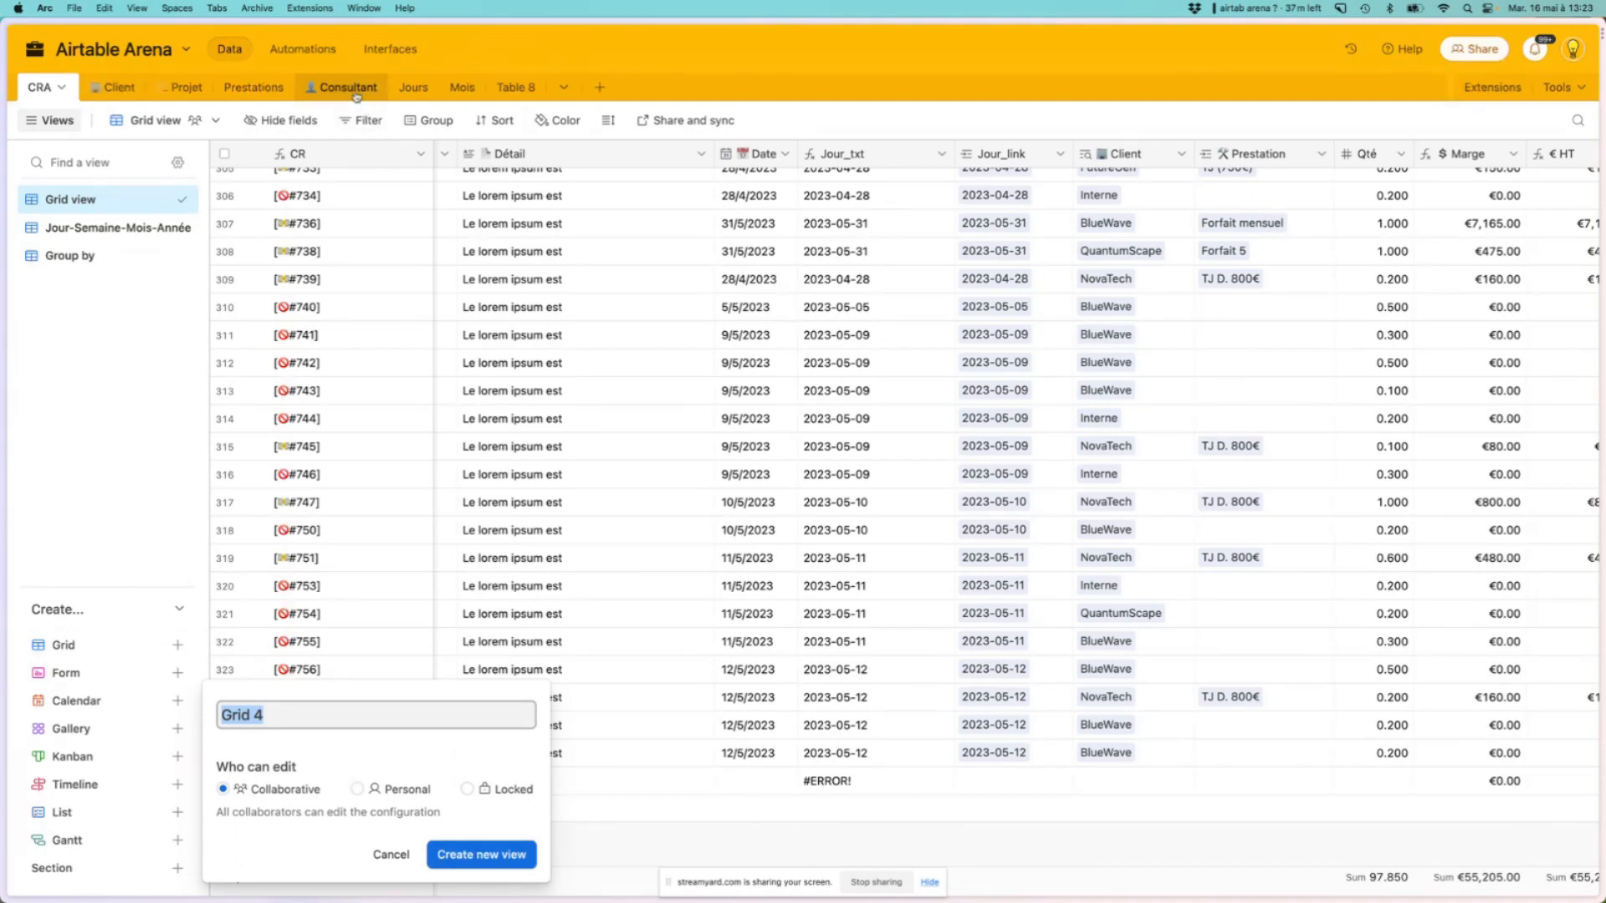
Create a new automation triggered when a record matches conditions, using the CRA table
left_click(319, 52)
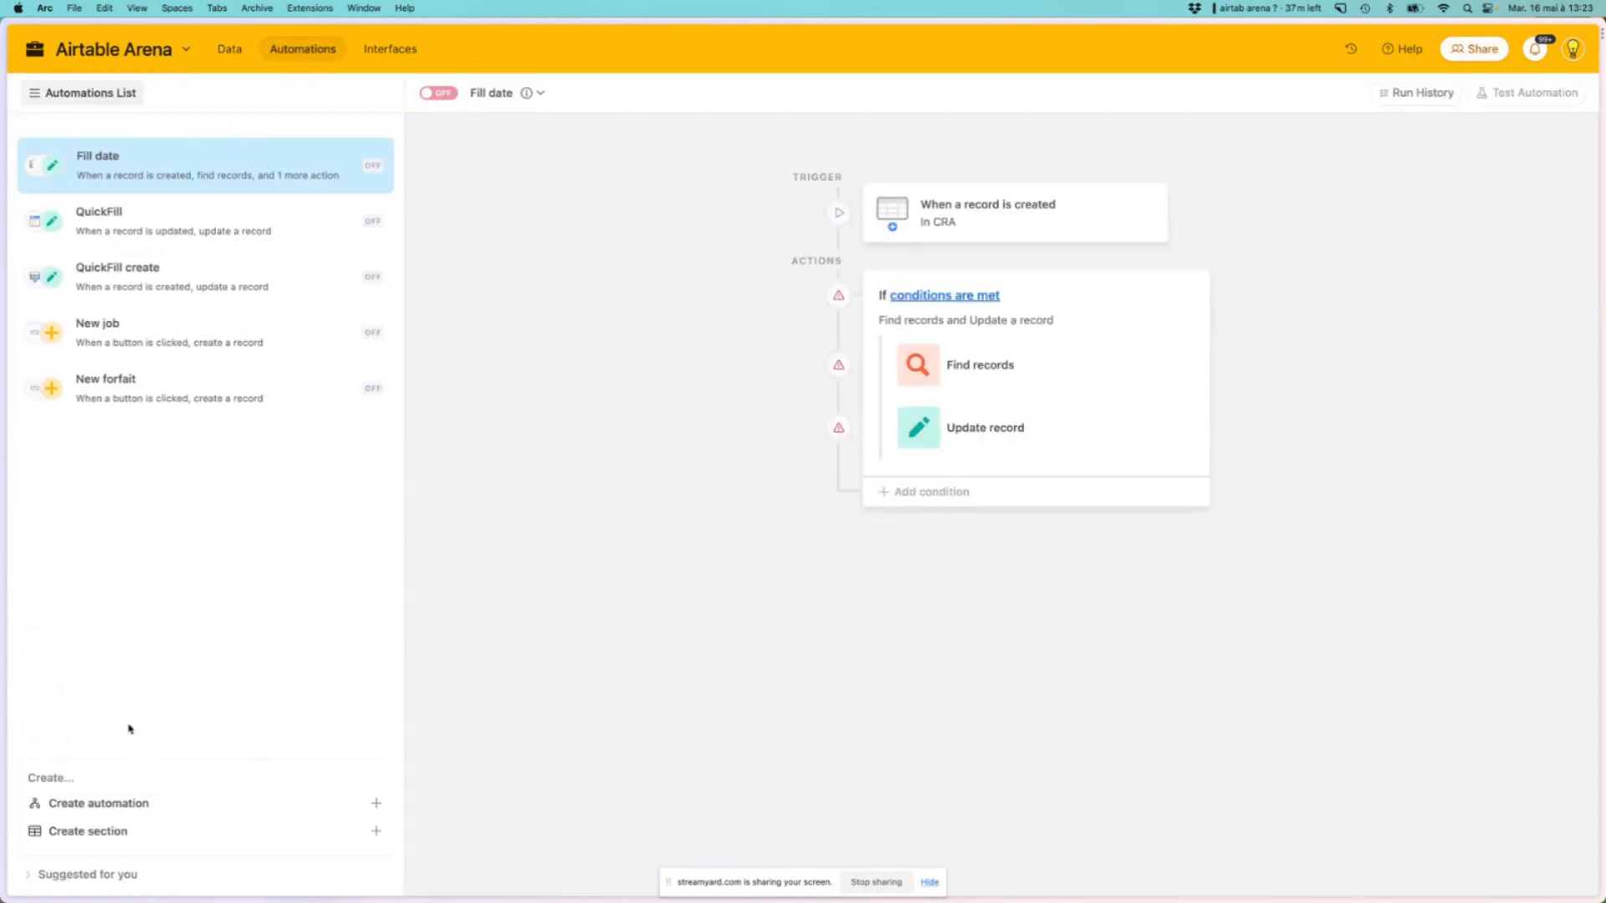
left_click(109, 804)
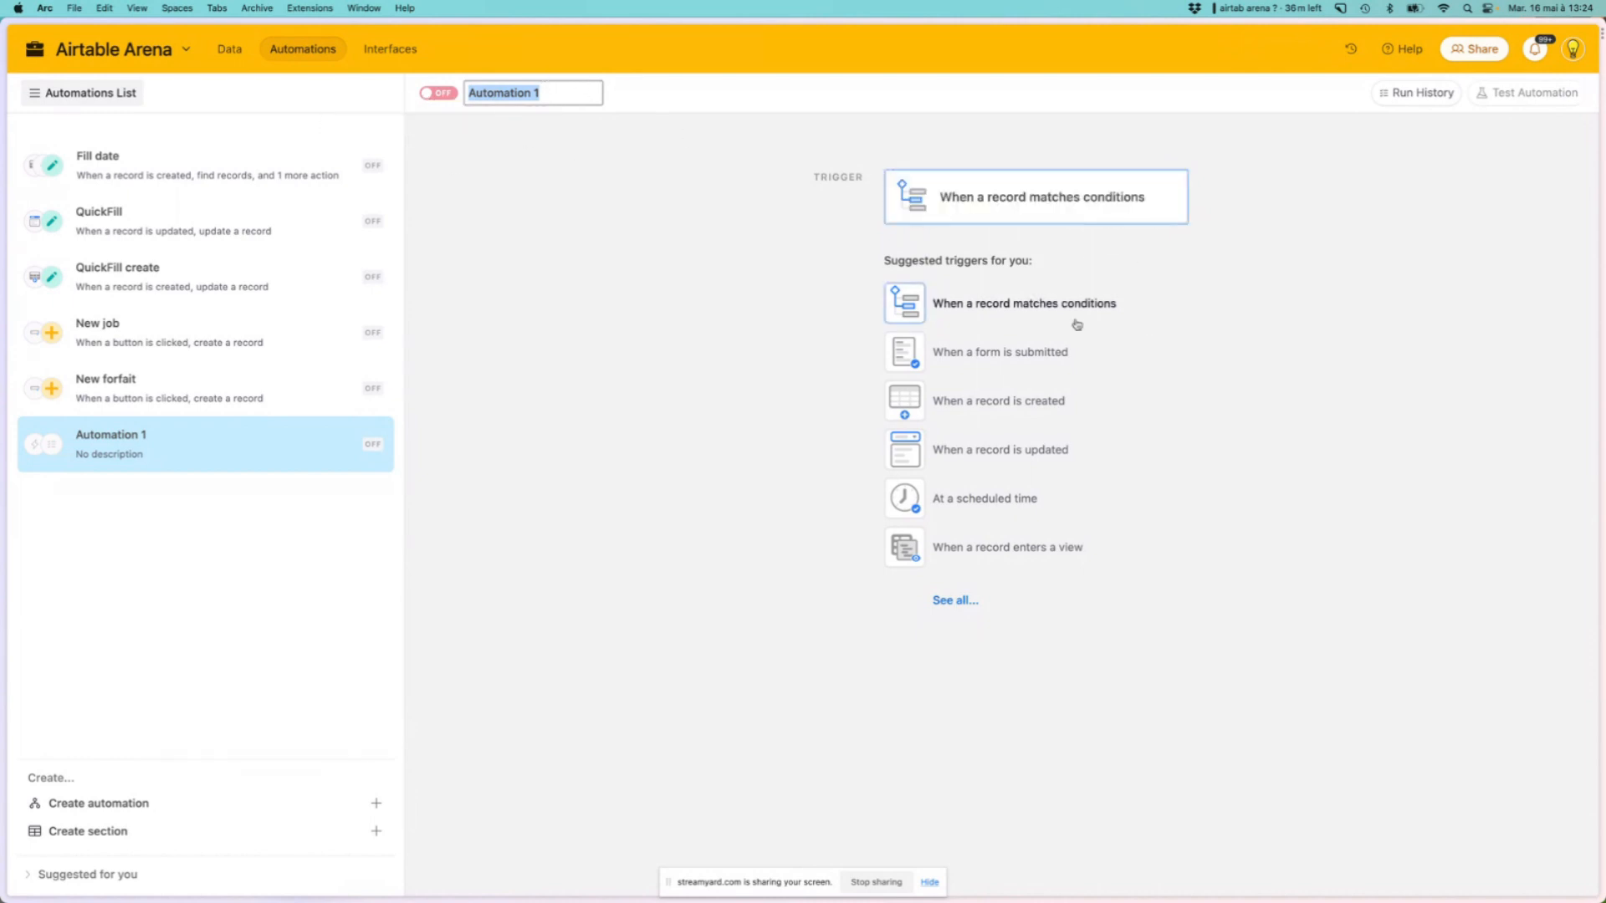
left_click(1027, 307)
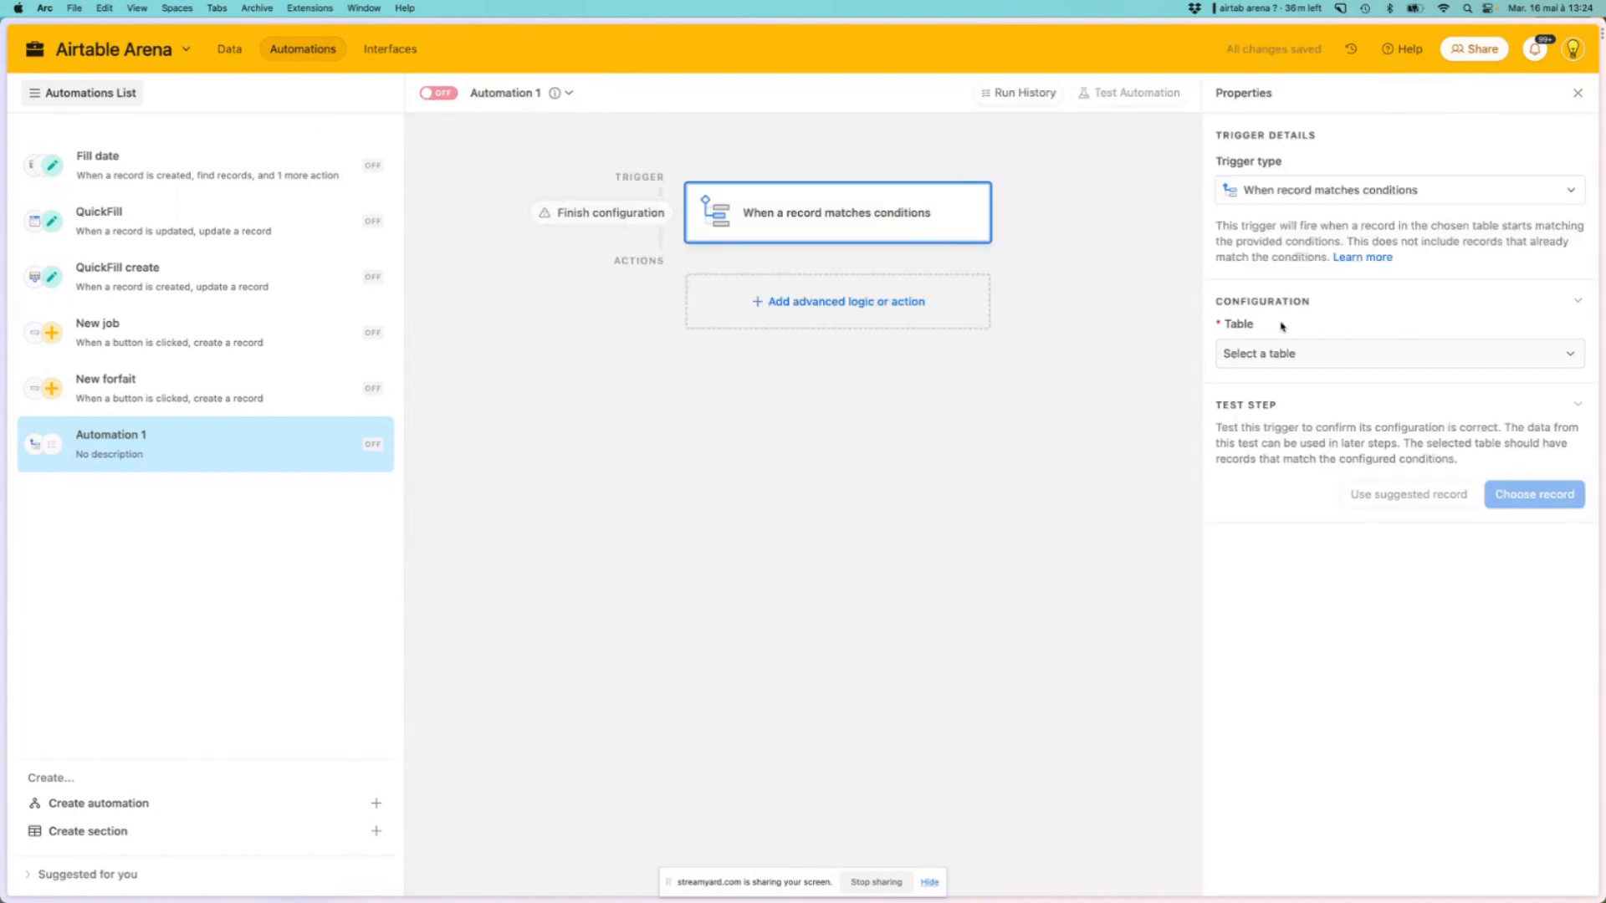
left_click(1272, 353)
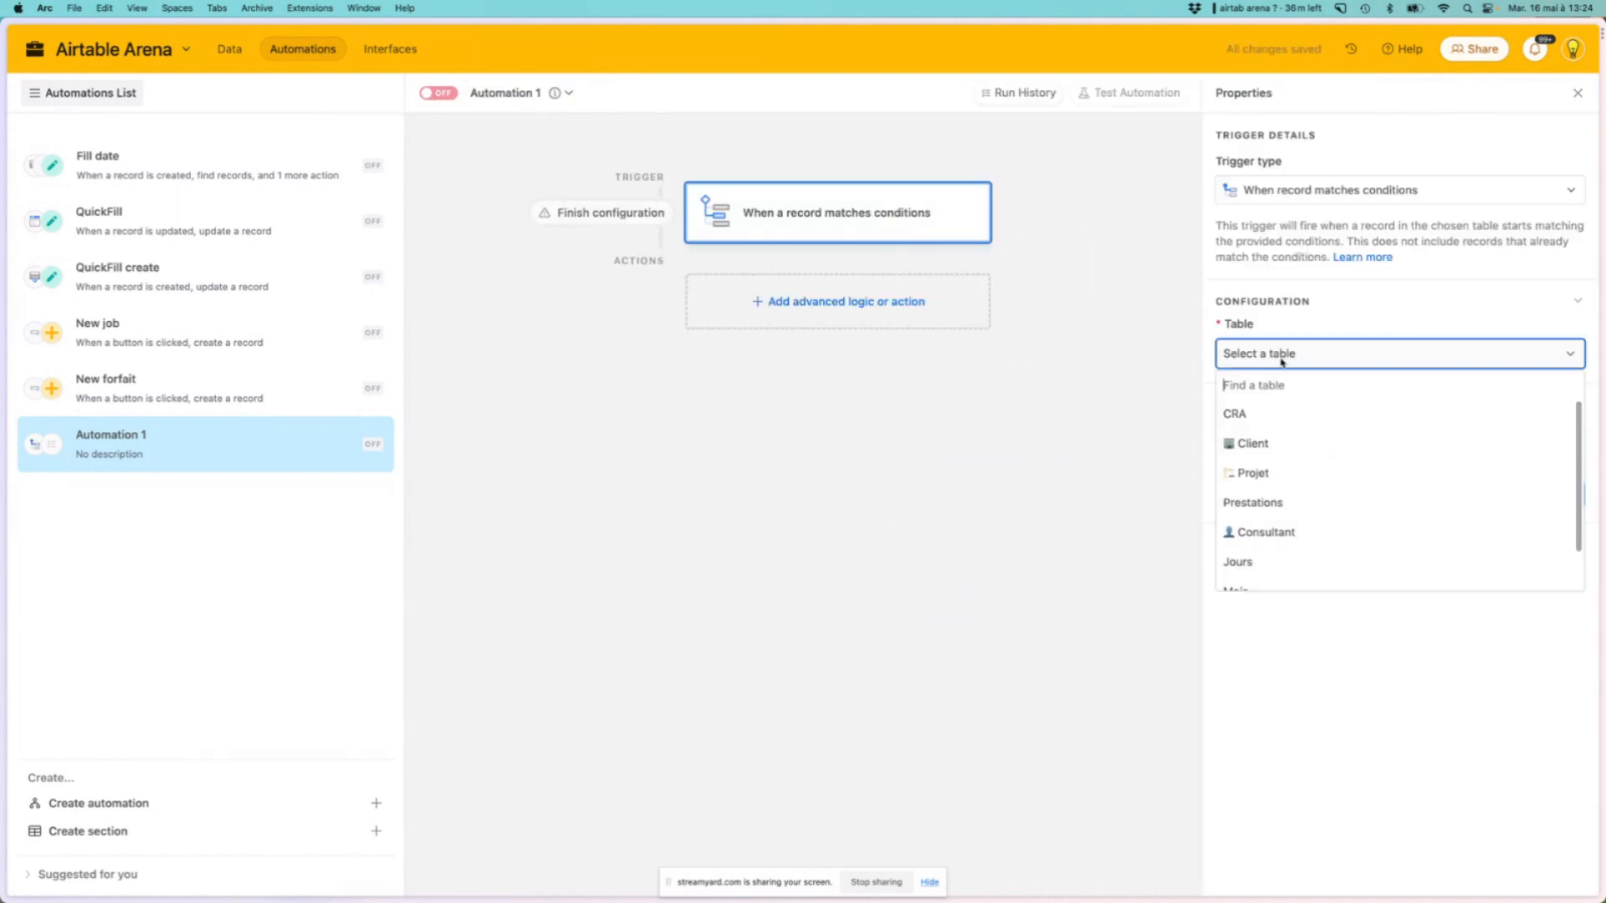
left_click(1251, 421)
left_click(1262, 421)
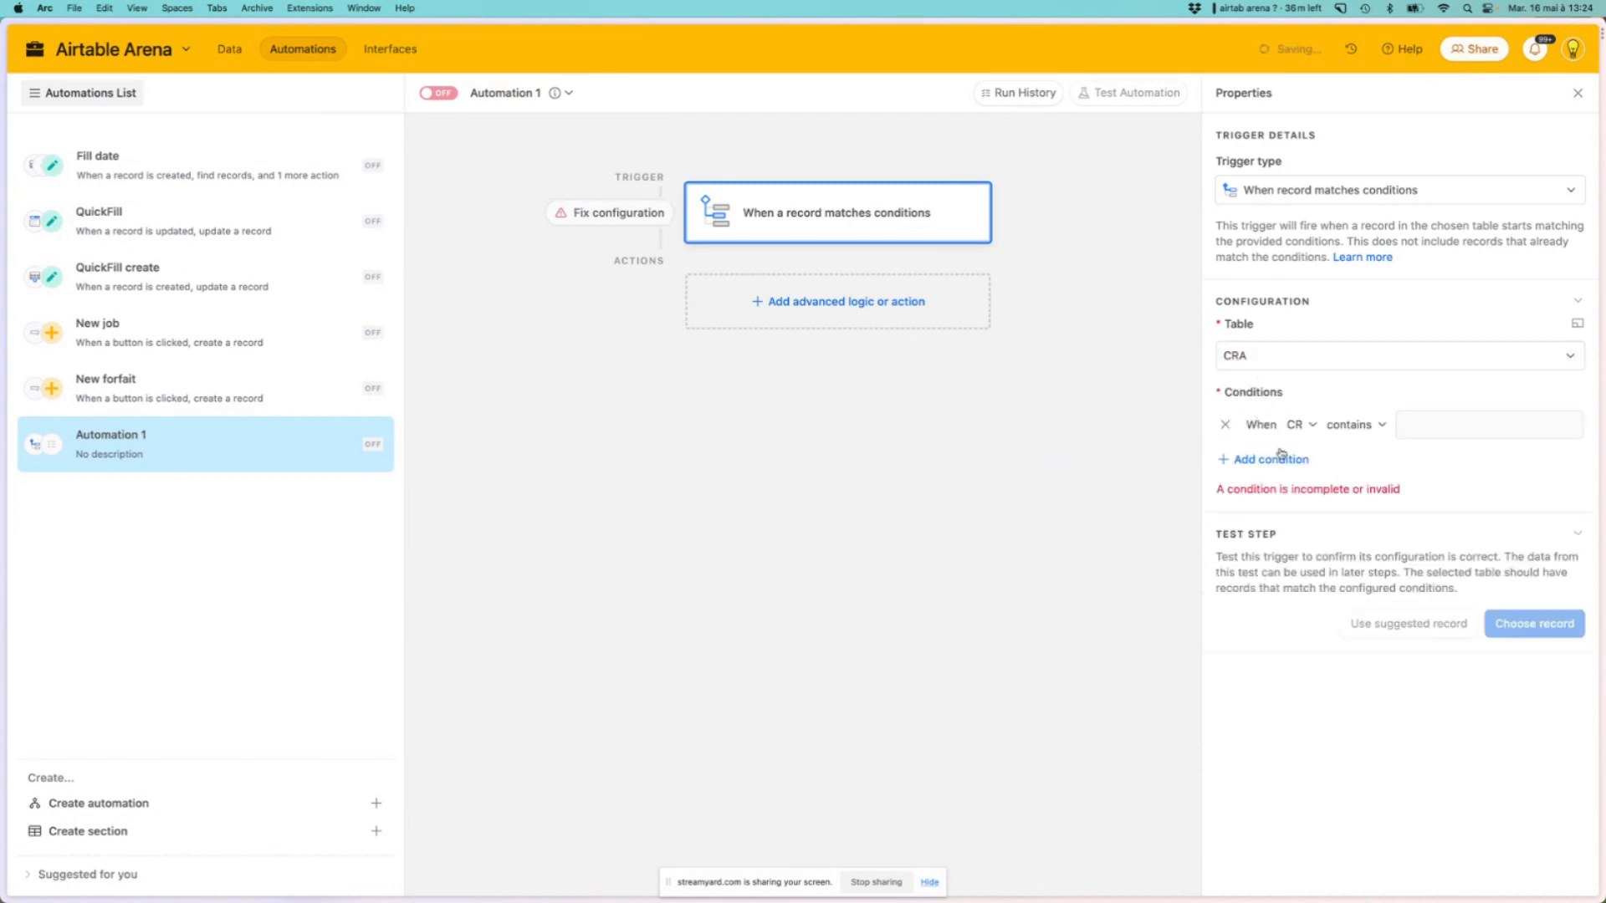
Base the trigger condition on the Jour field with the "is not" operator, leaving the comparison value empty
left_click(1299, 425)
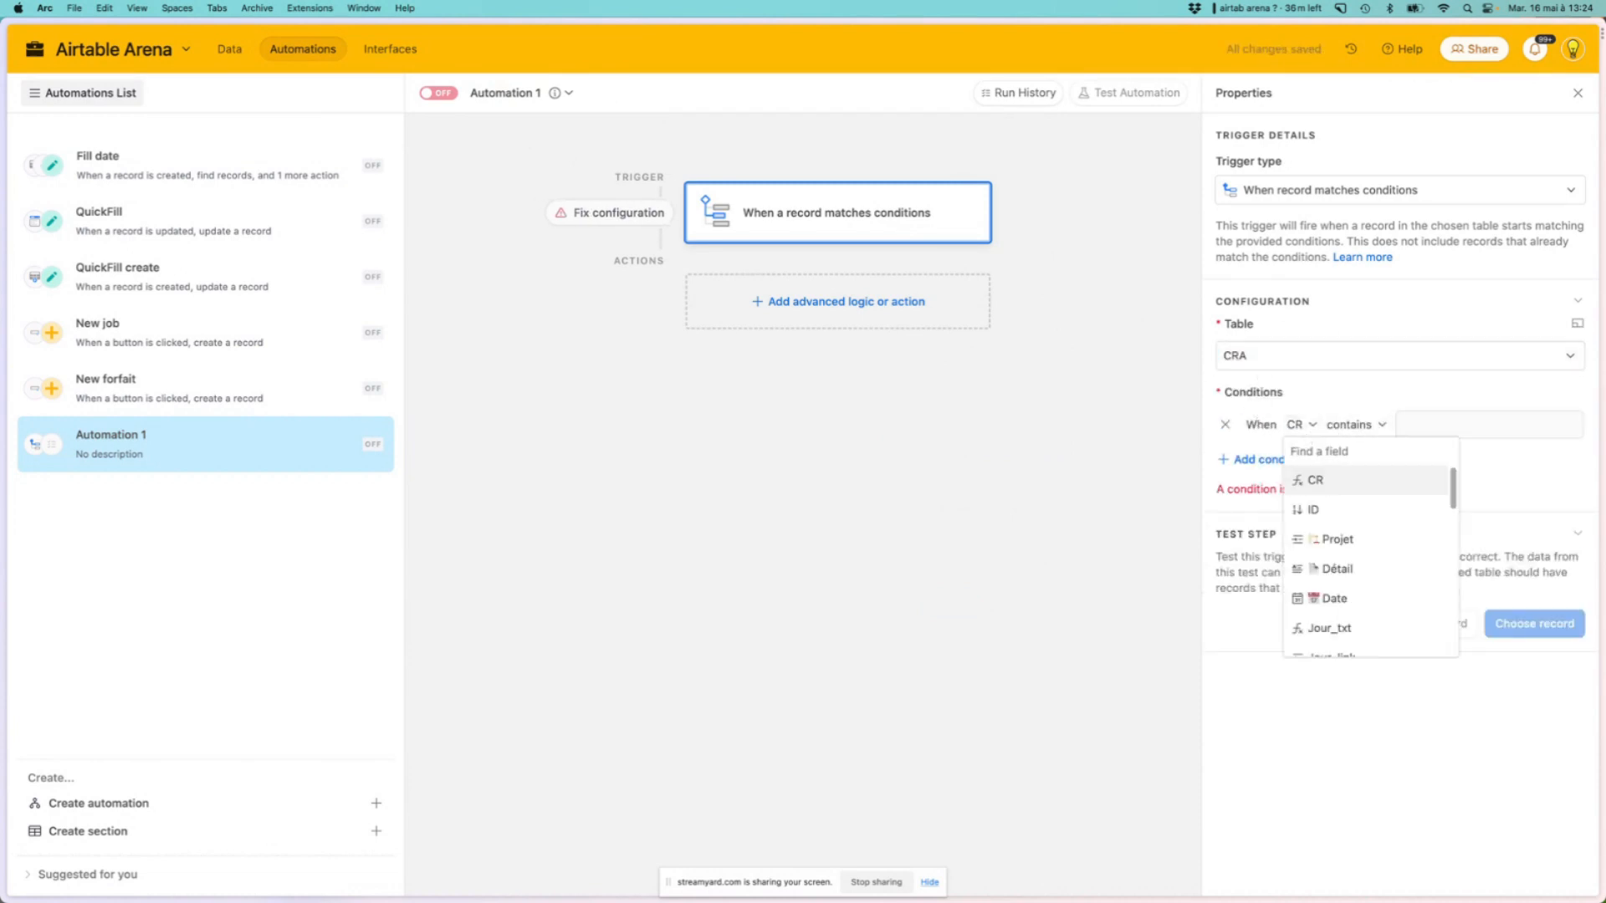
type("da")
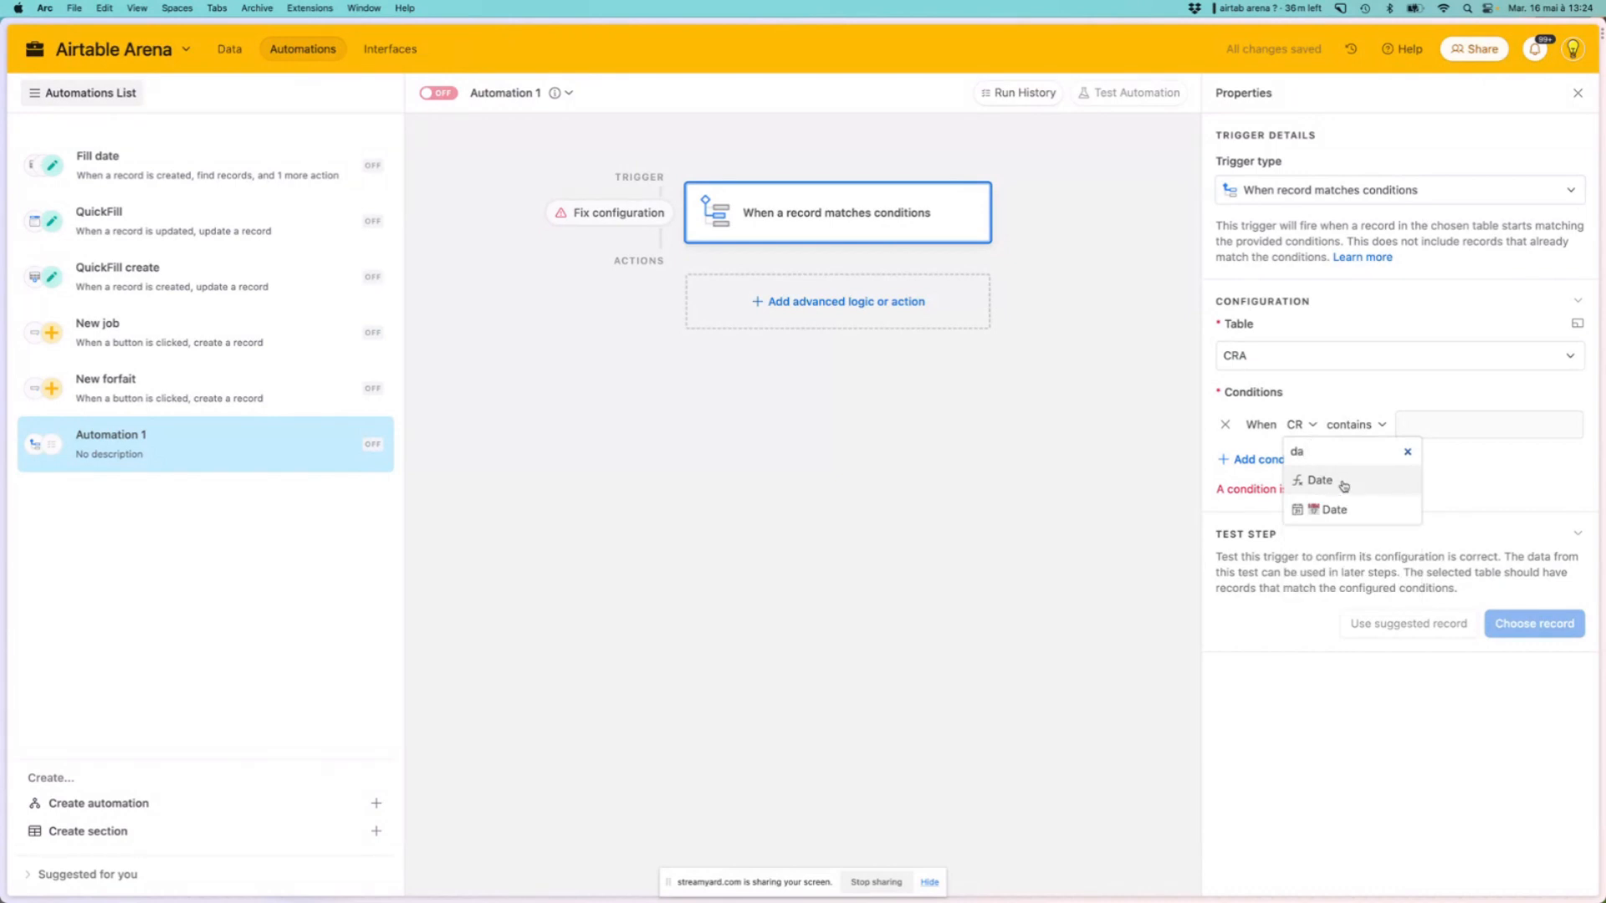
key("BackSpace")
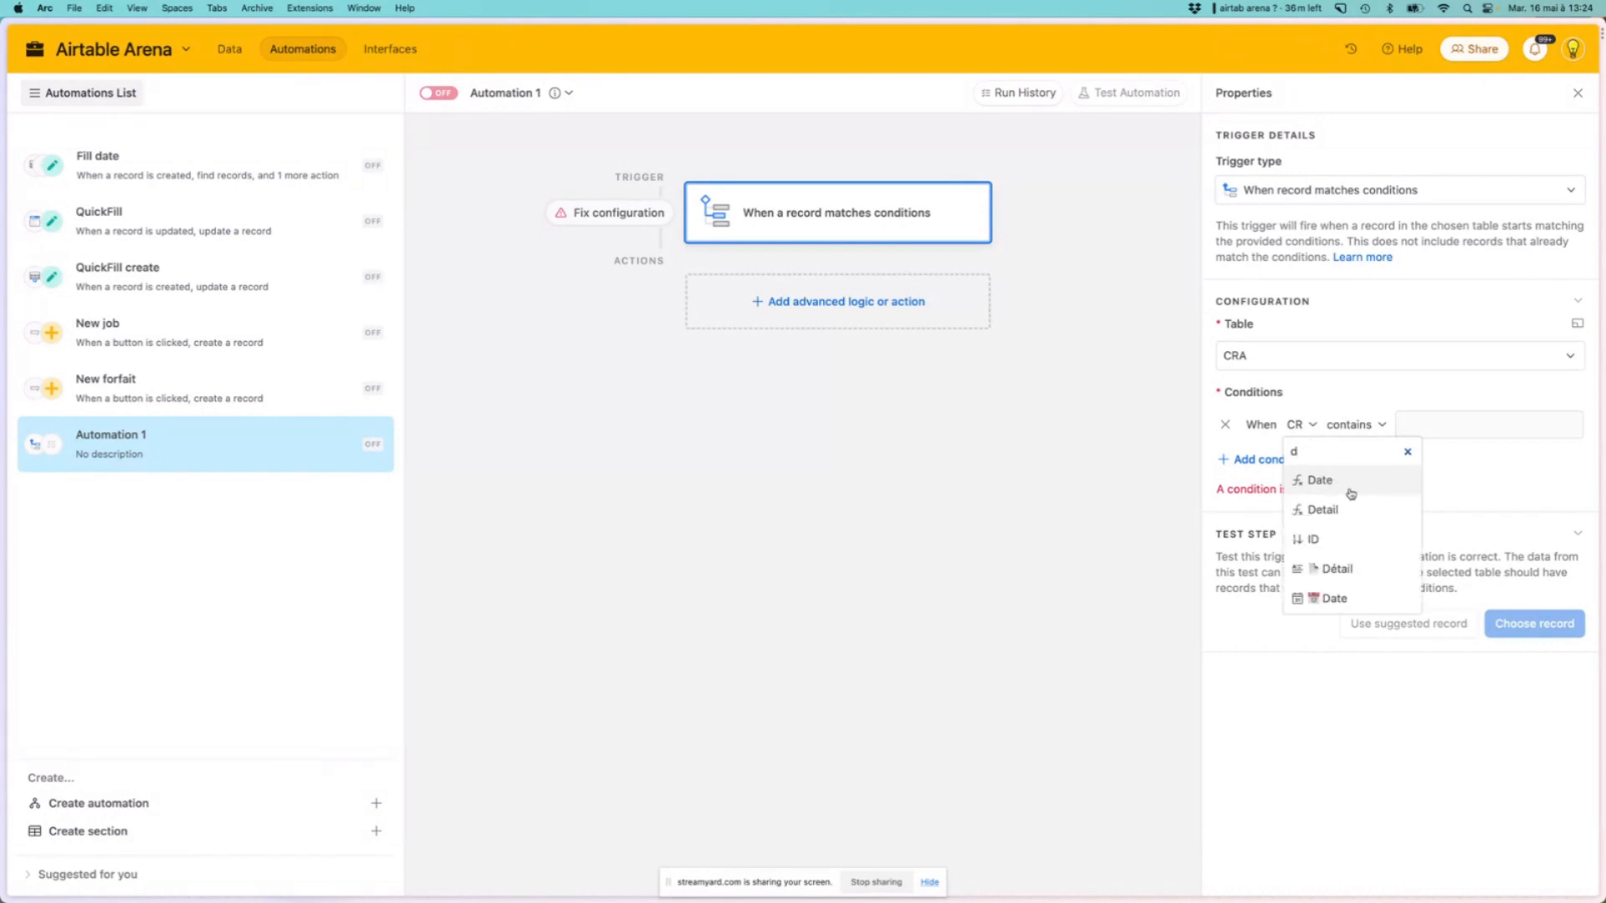
key("BackSpace")
type("jou")
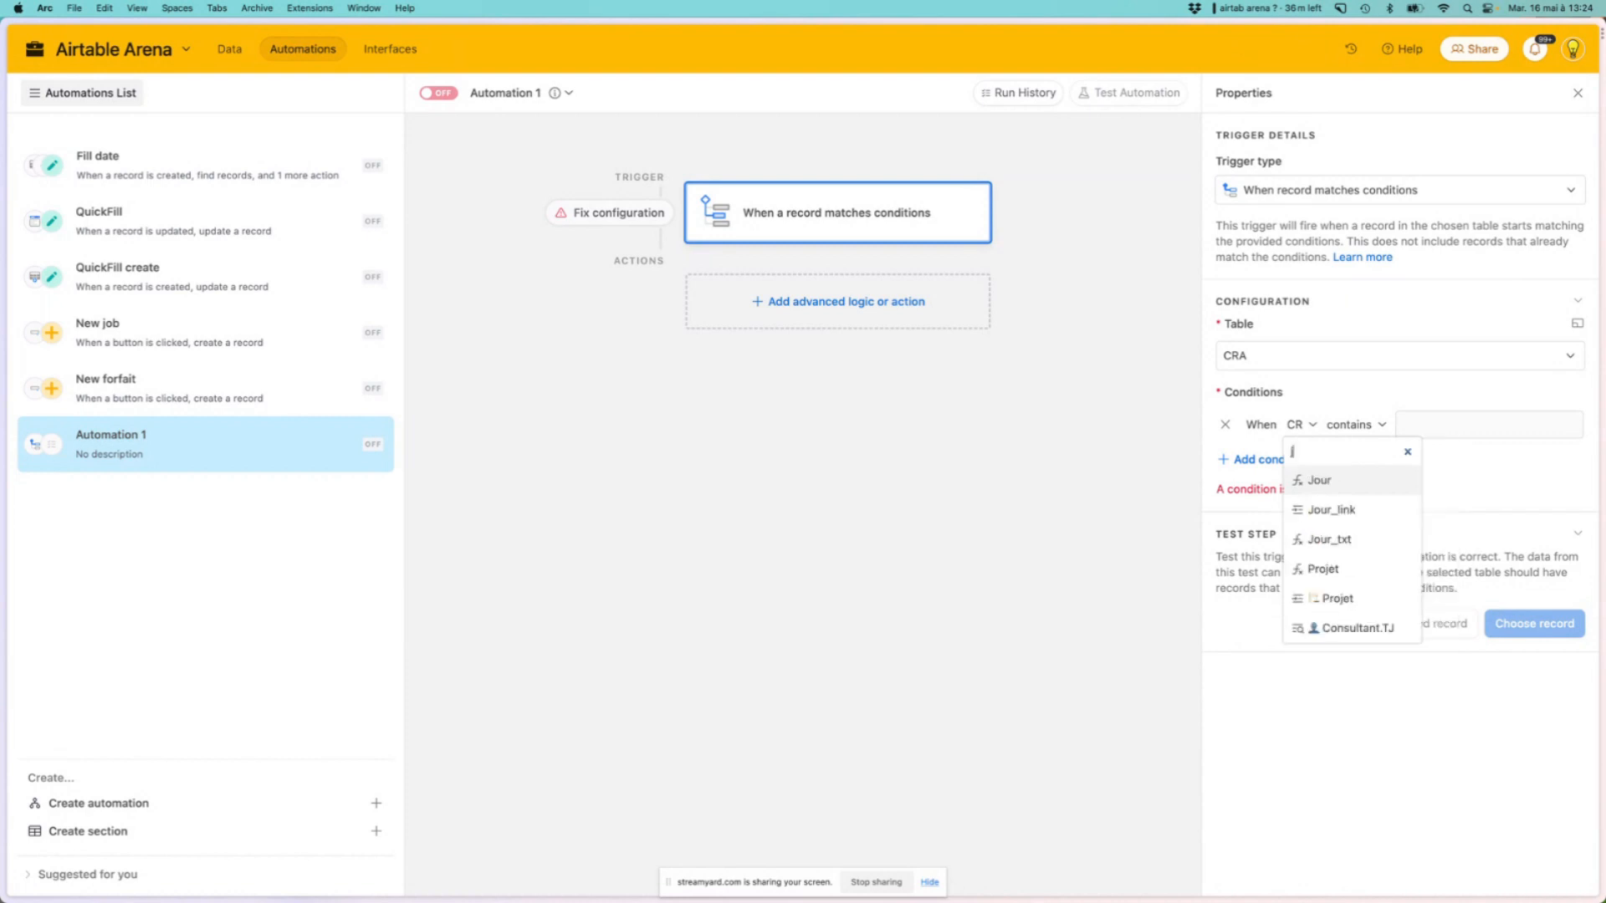
left_click(1339, 489)
left_click(1355, 425)
left_click(1355, 565)
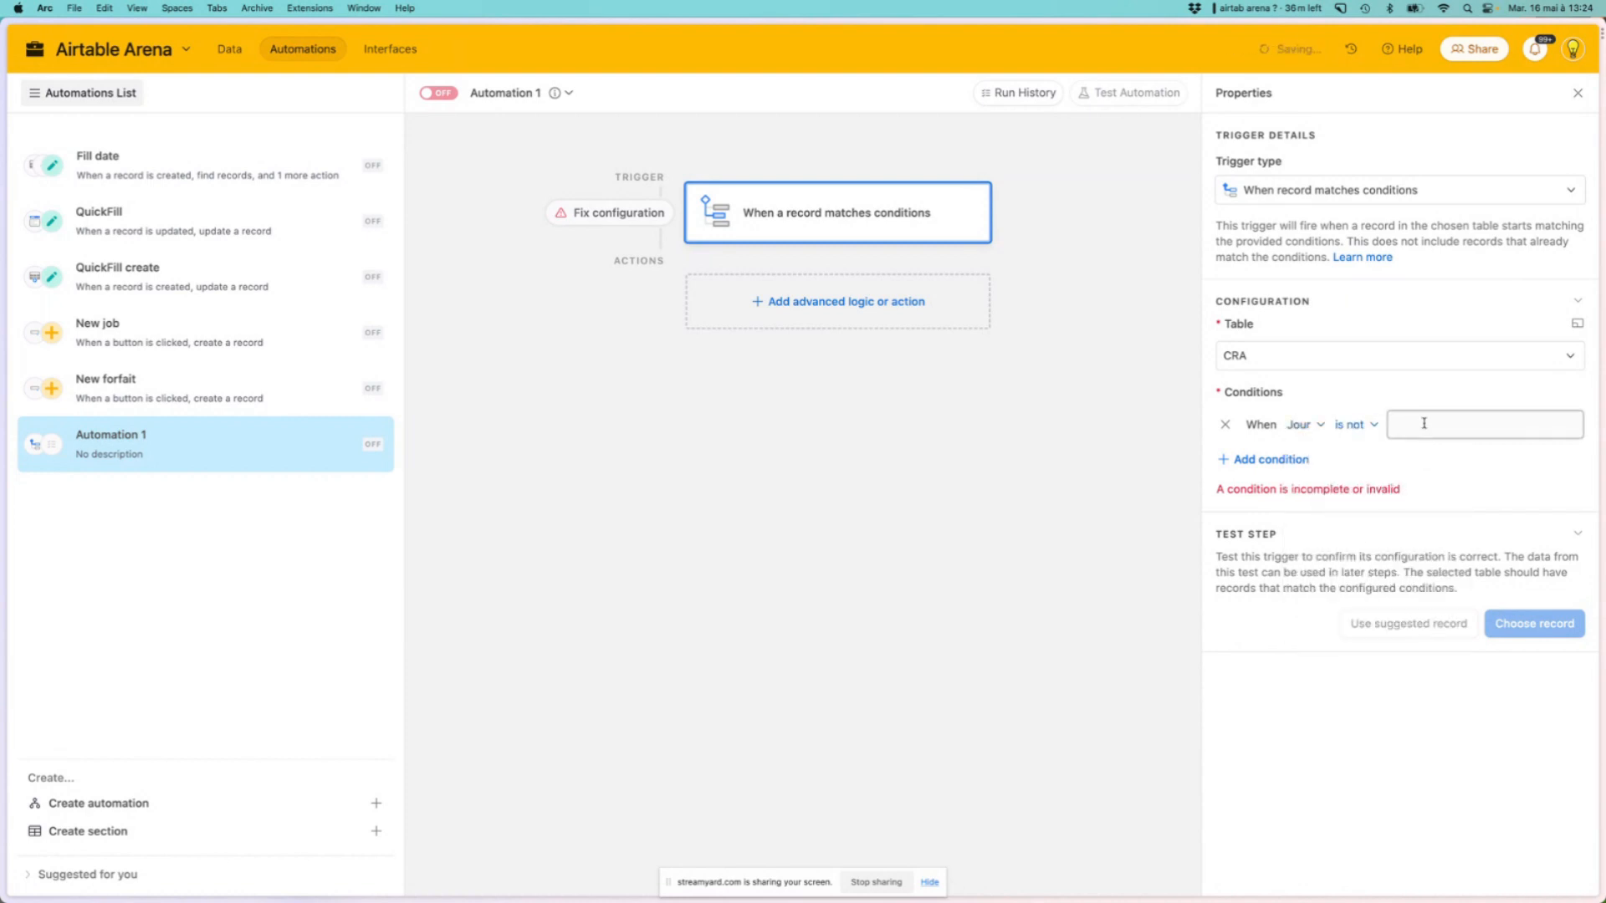
left_click(1425, 423)
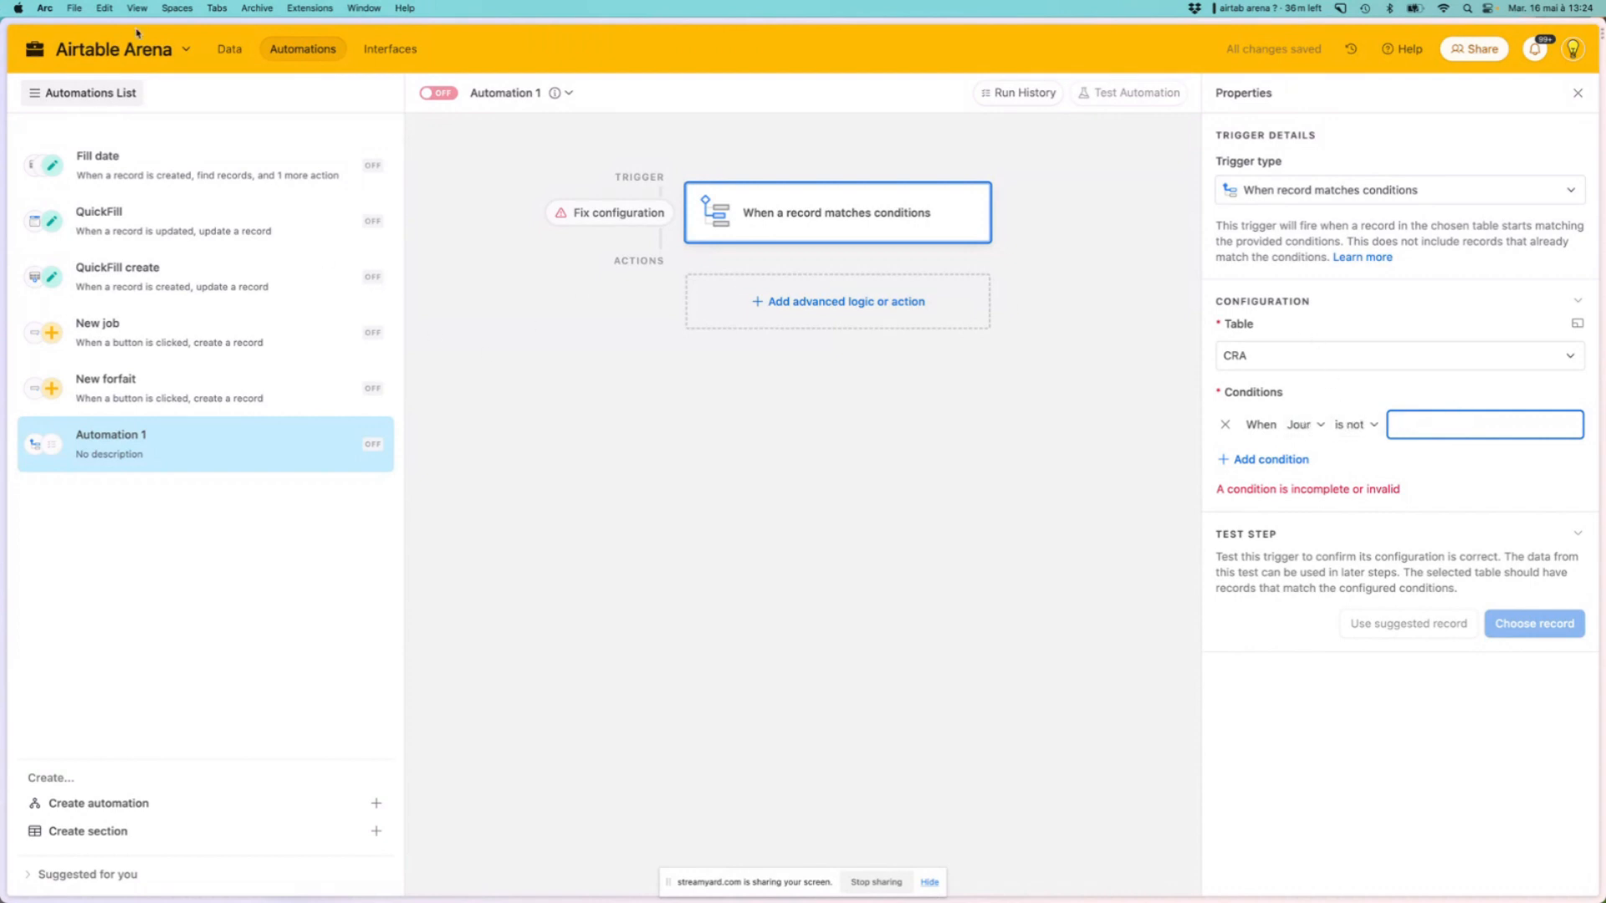
Start a new formula field directly after Jour_link in the CRA table, leaving its name blank
left_click(229, 49)
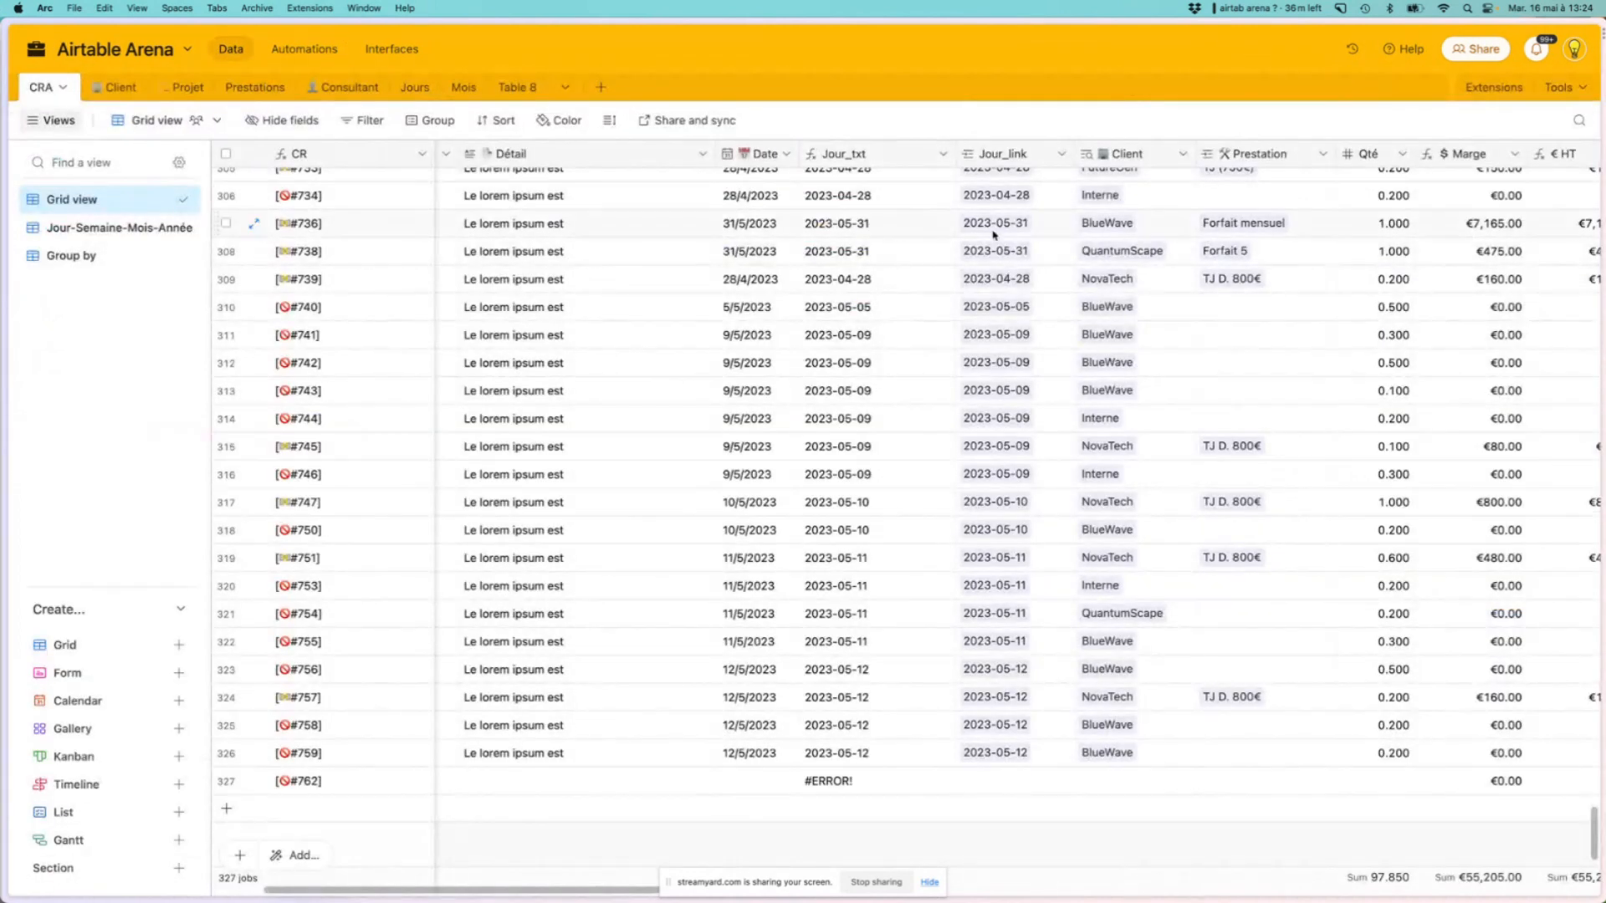
left_click(1061, 154)
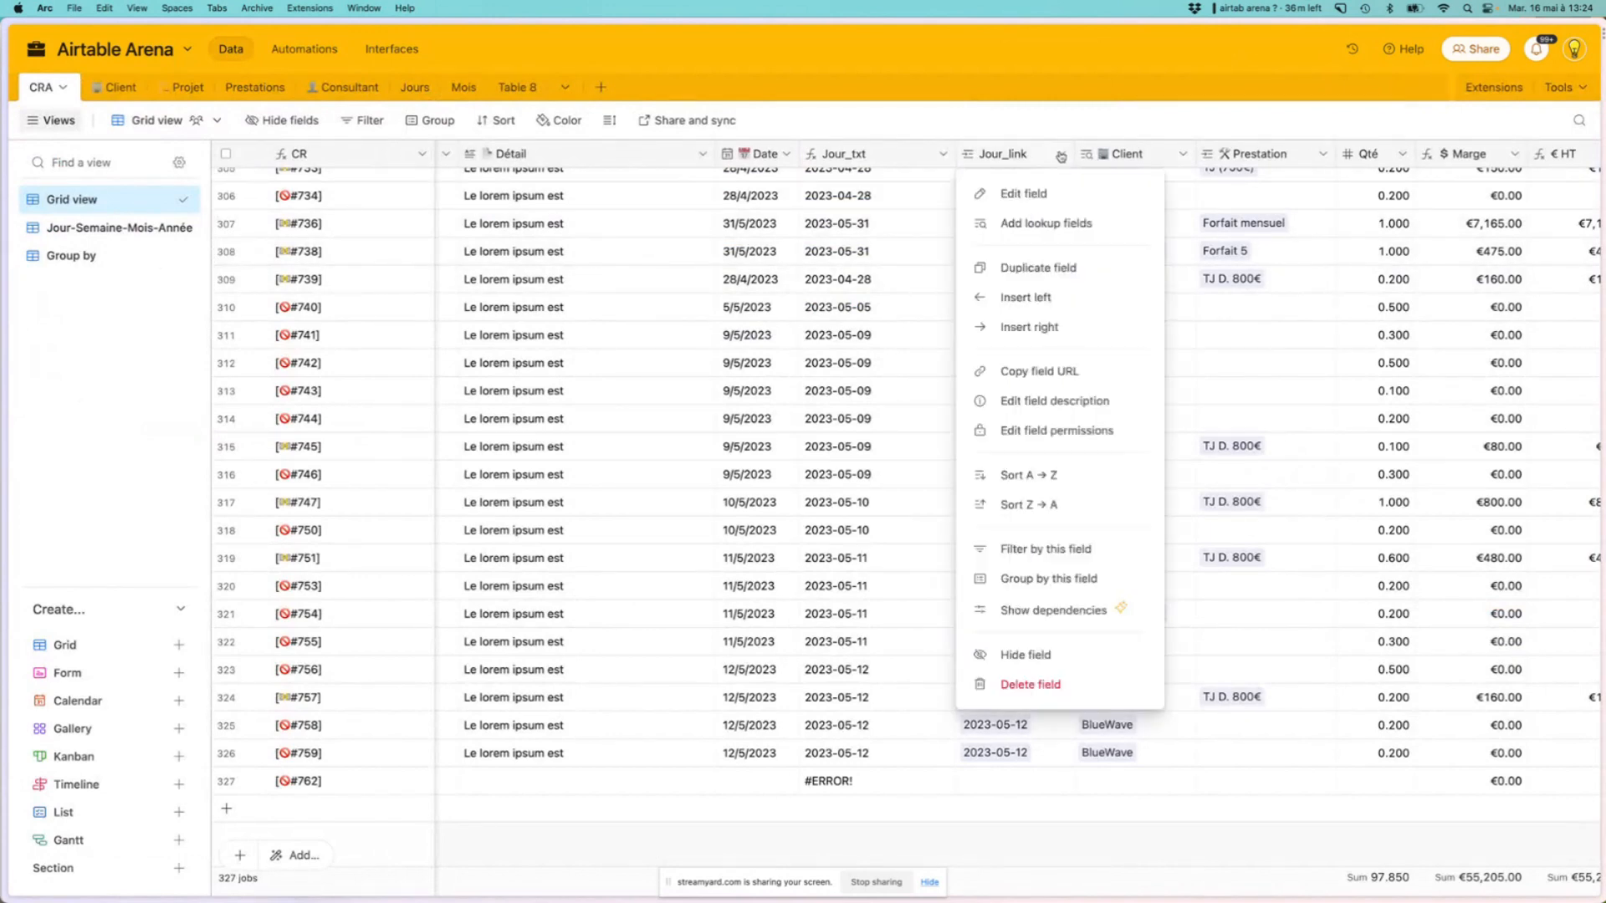
left_click(1024, 330)
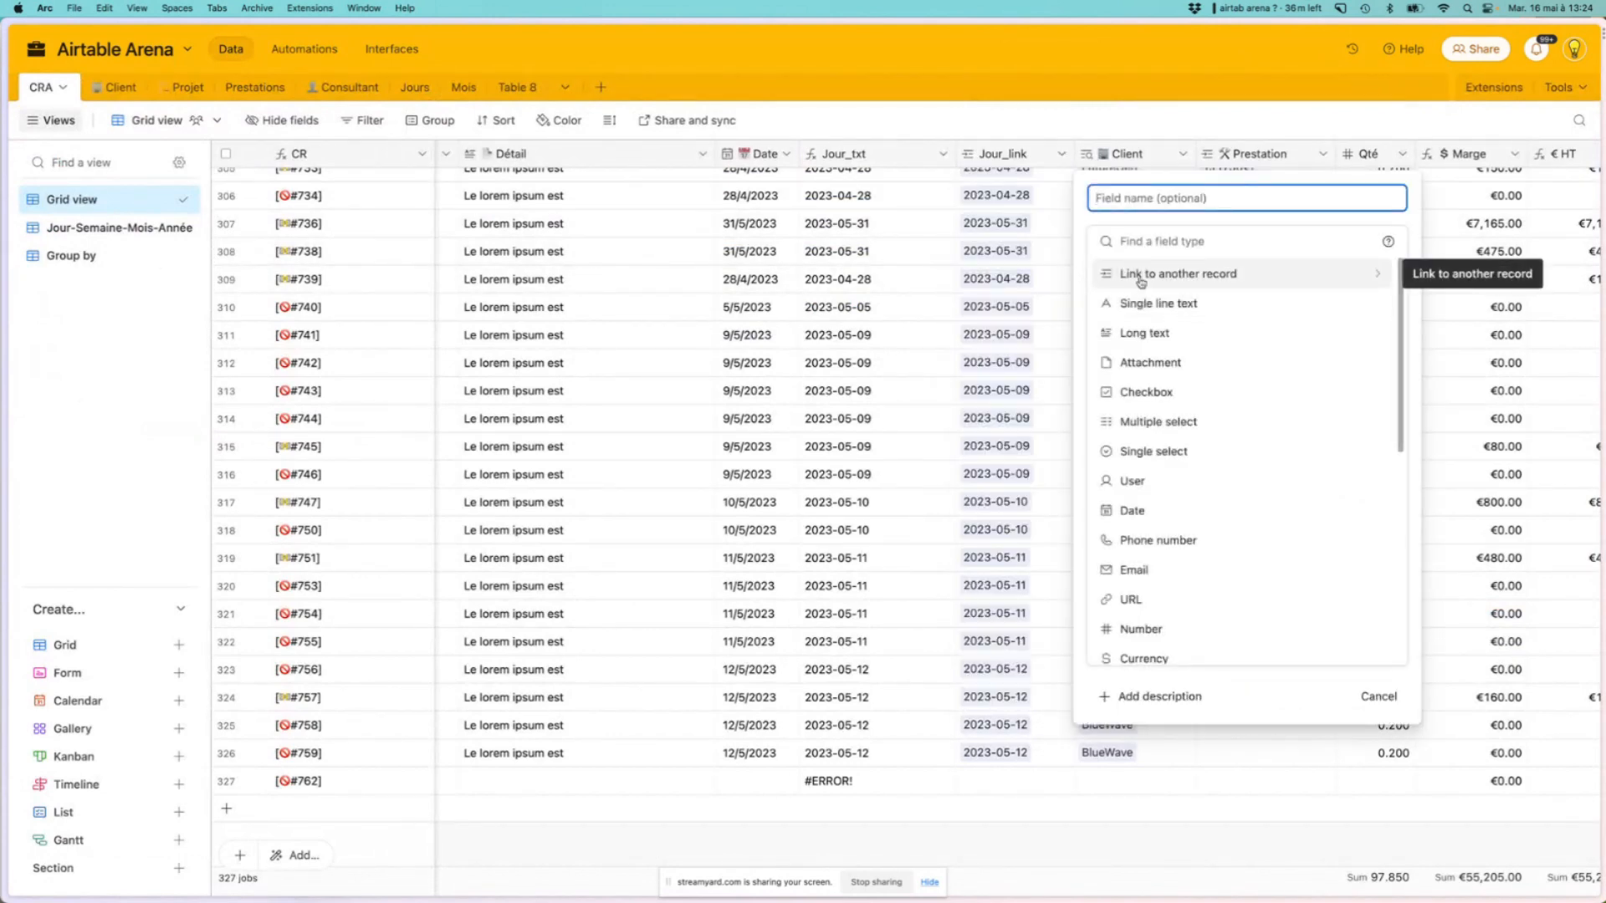
type("fo")
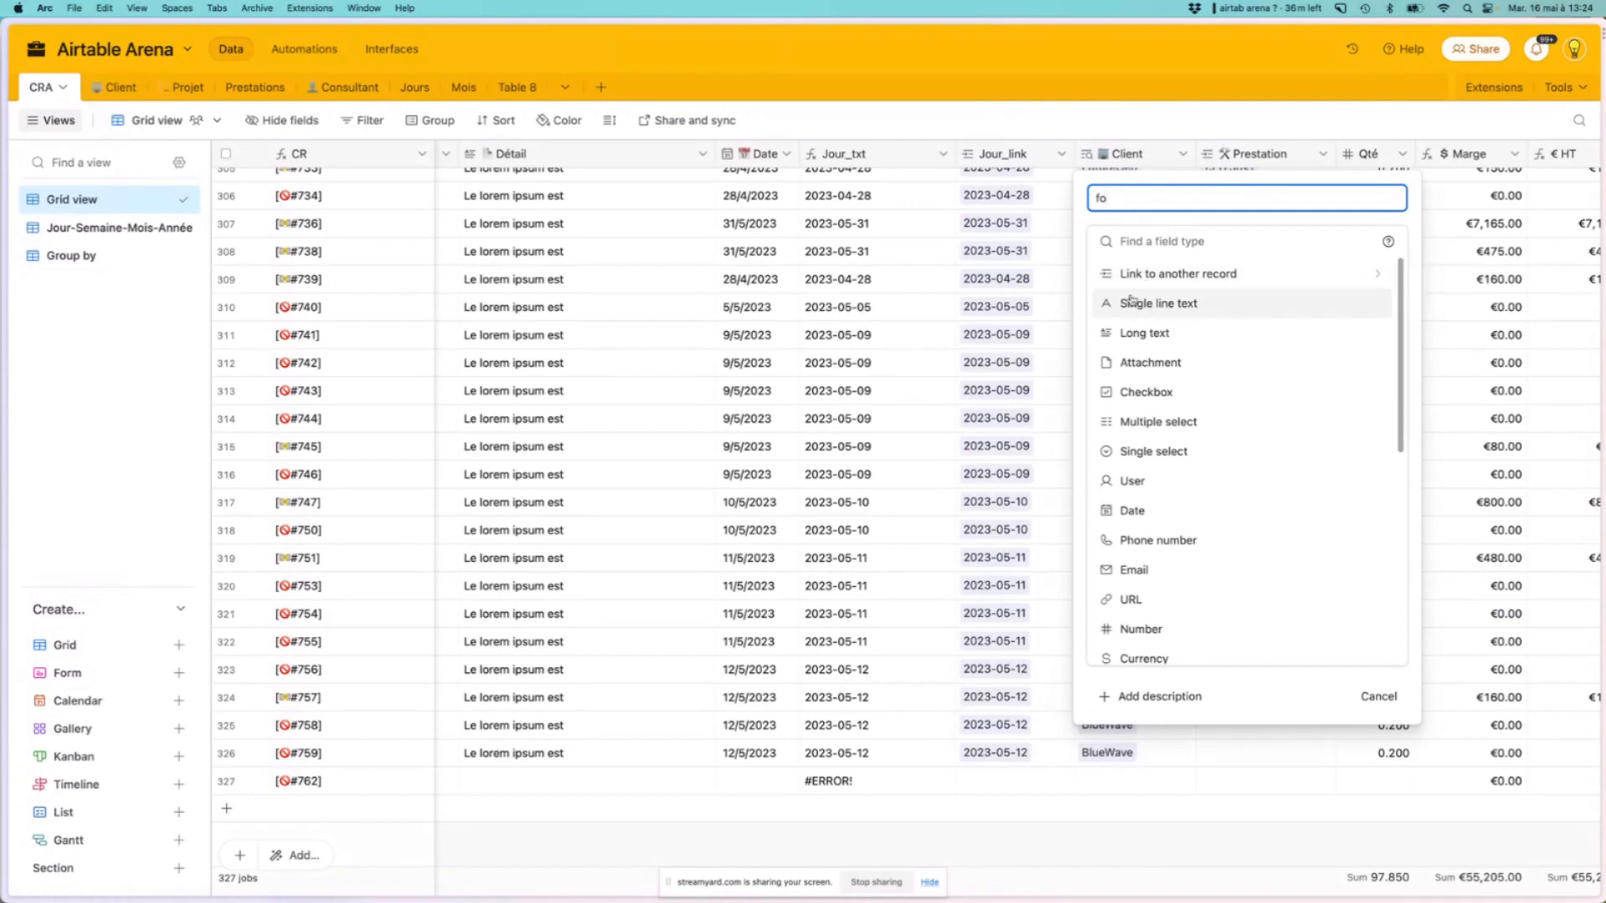
left_click(1143, 241)
type("for")
key("Return")
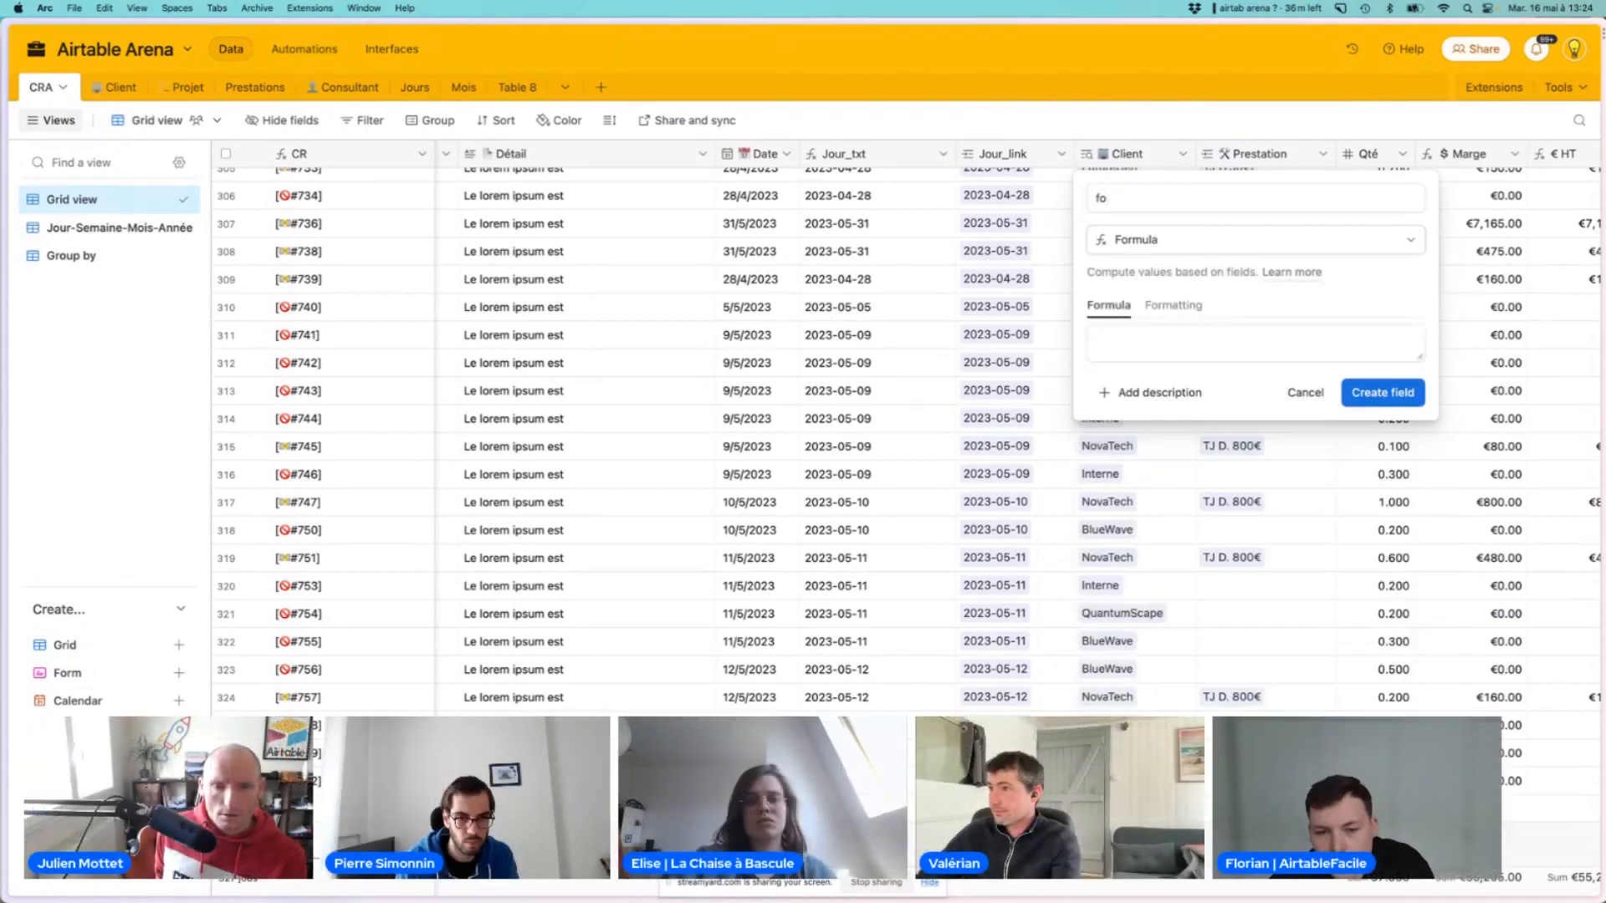
left_click(1132, 203)
key("BackSpace")
key("BackSpace")
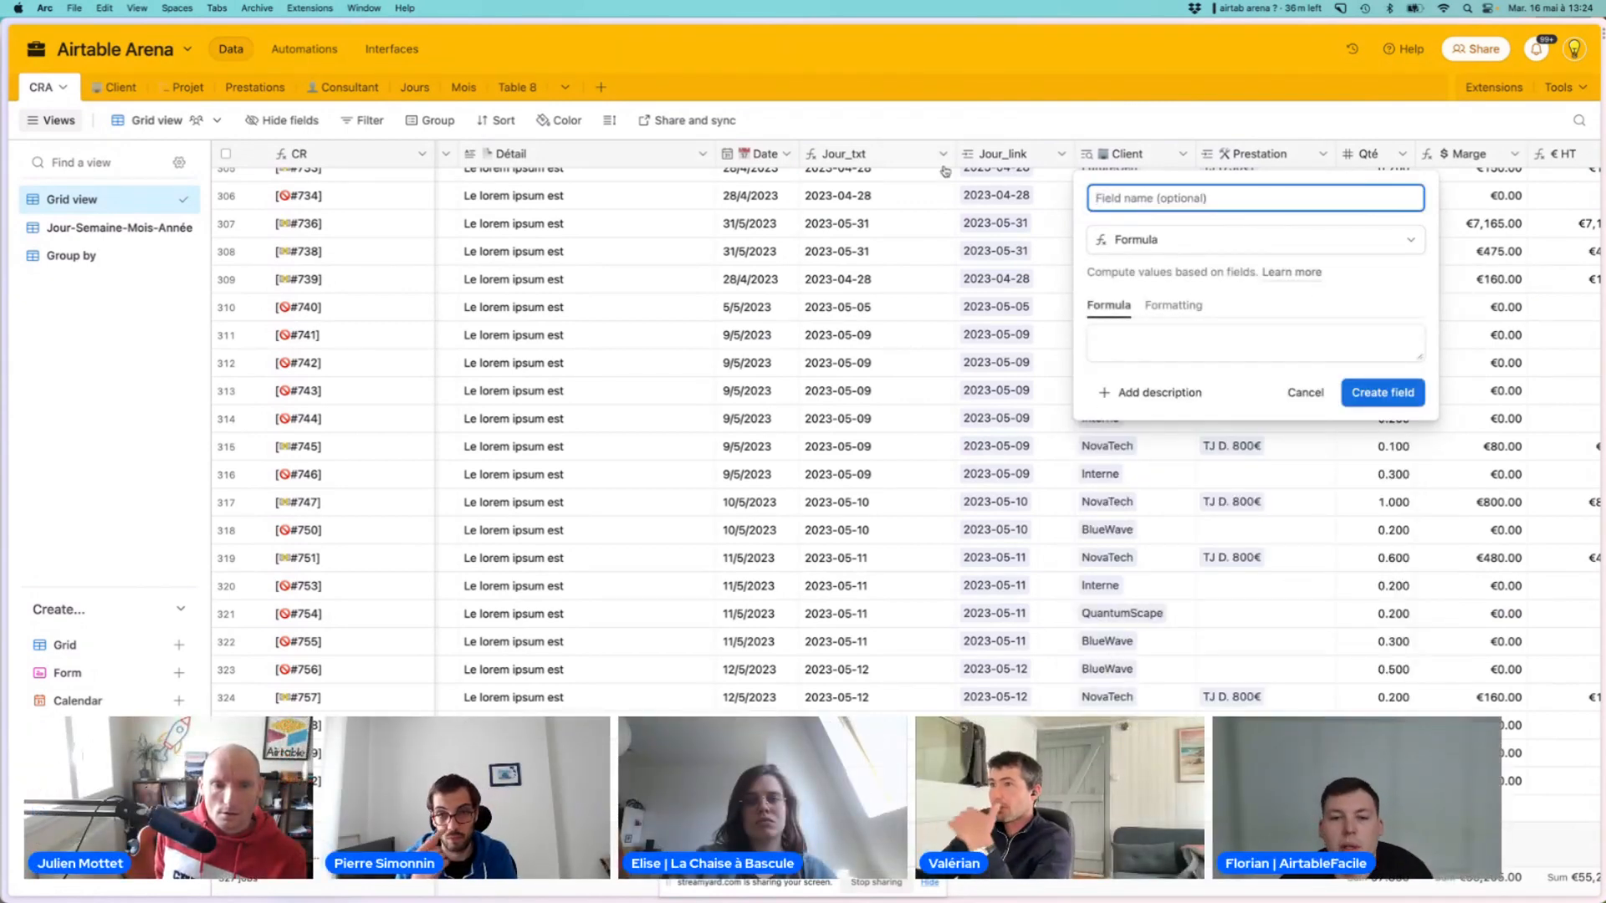
left_click(869, 237)
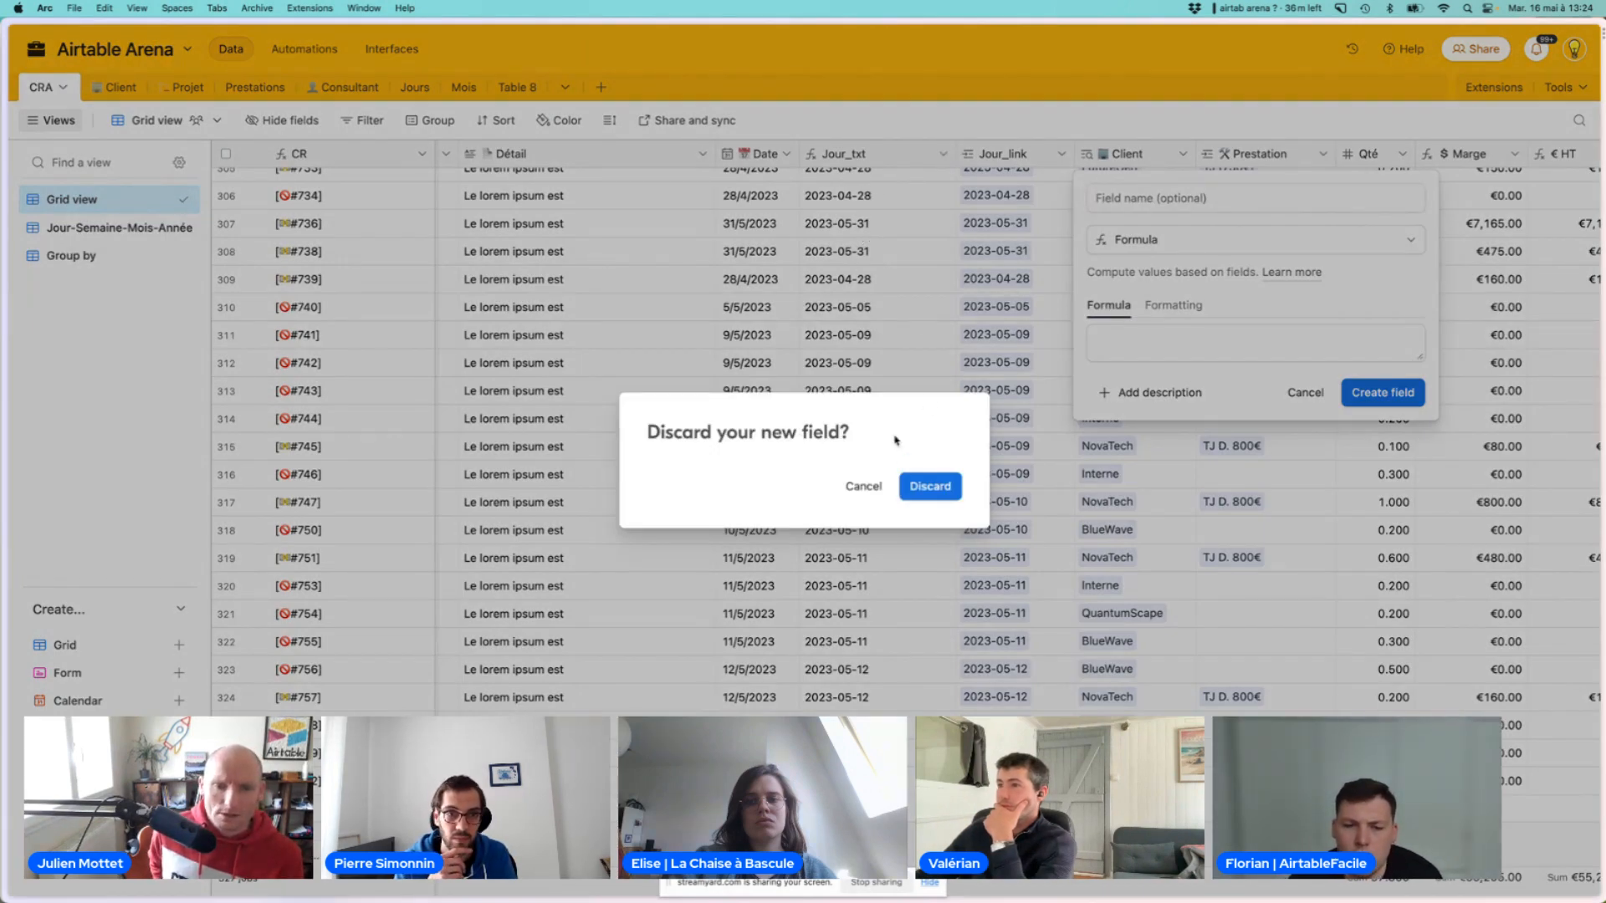
left_click(863, 486)
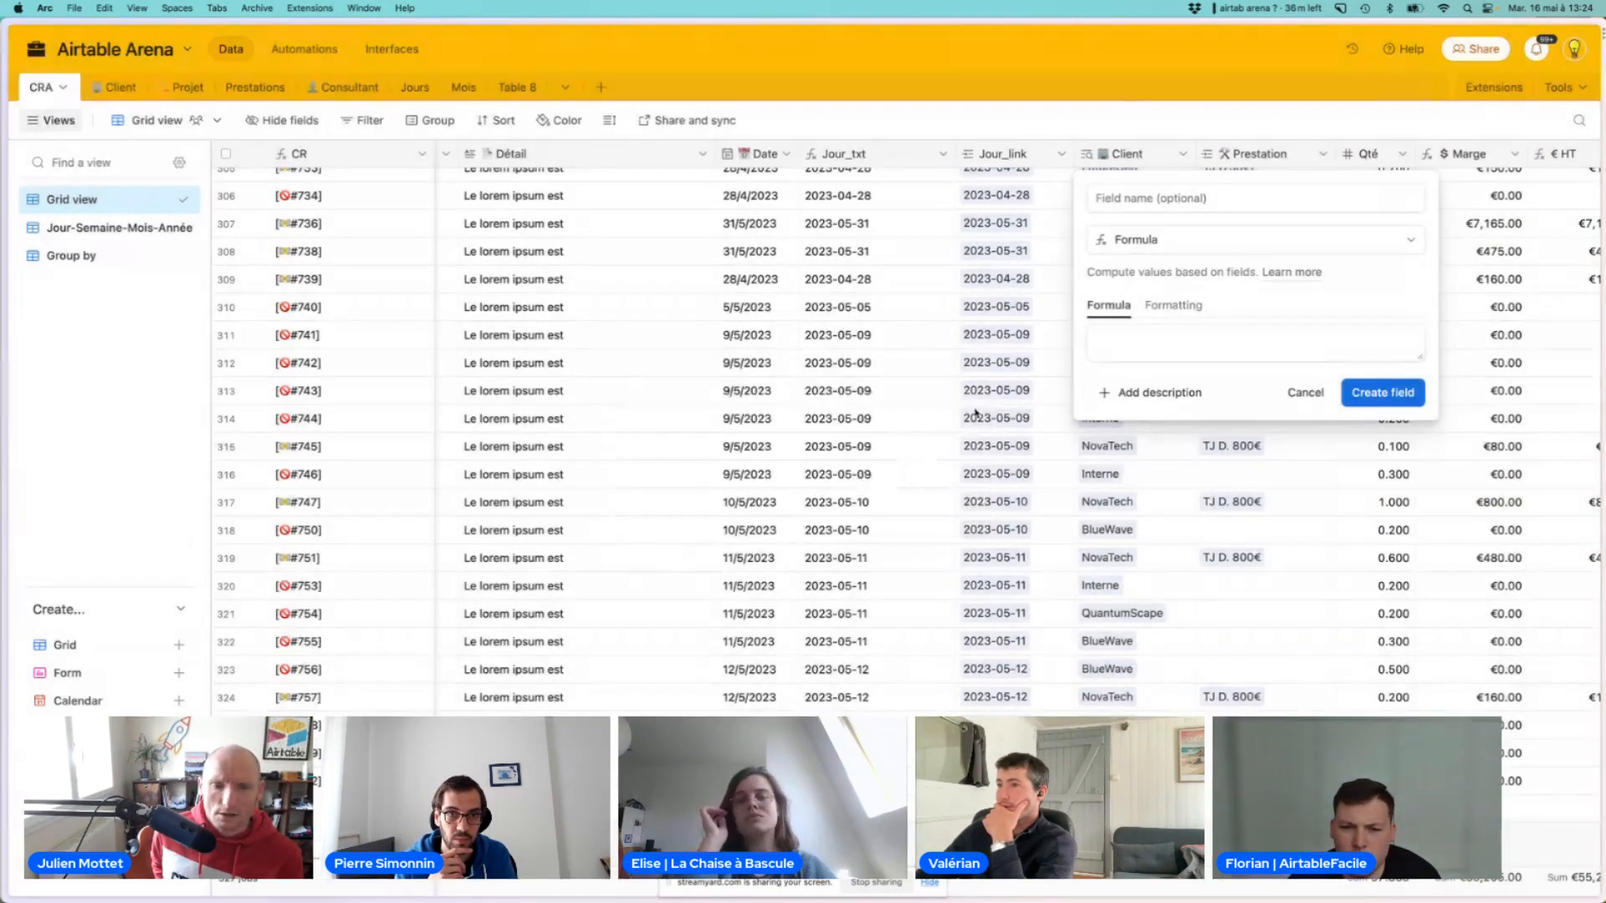
Enter the formula Jour_txt=Jour_link for the new field and create it
left_click(1174, 363)
type("jou")
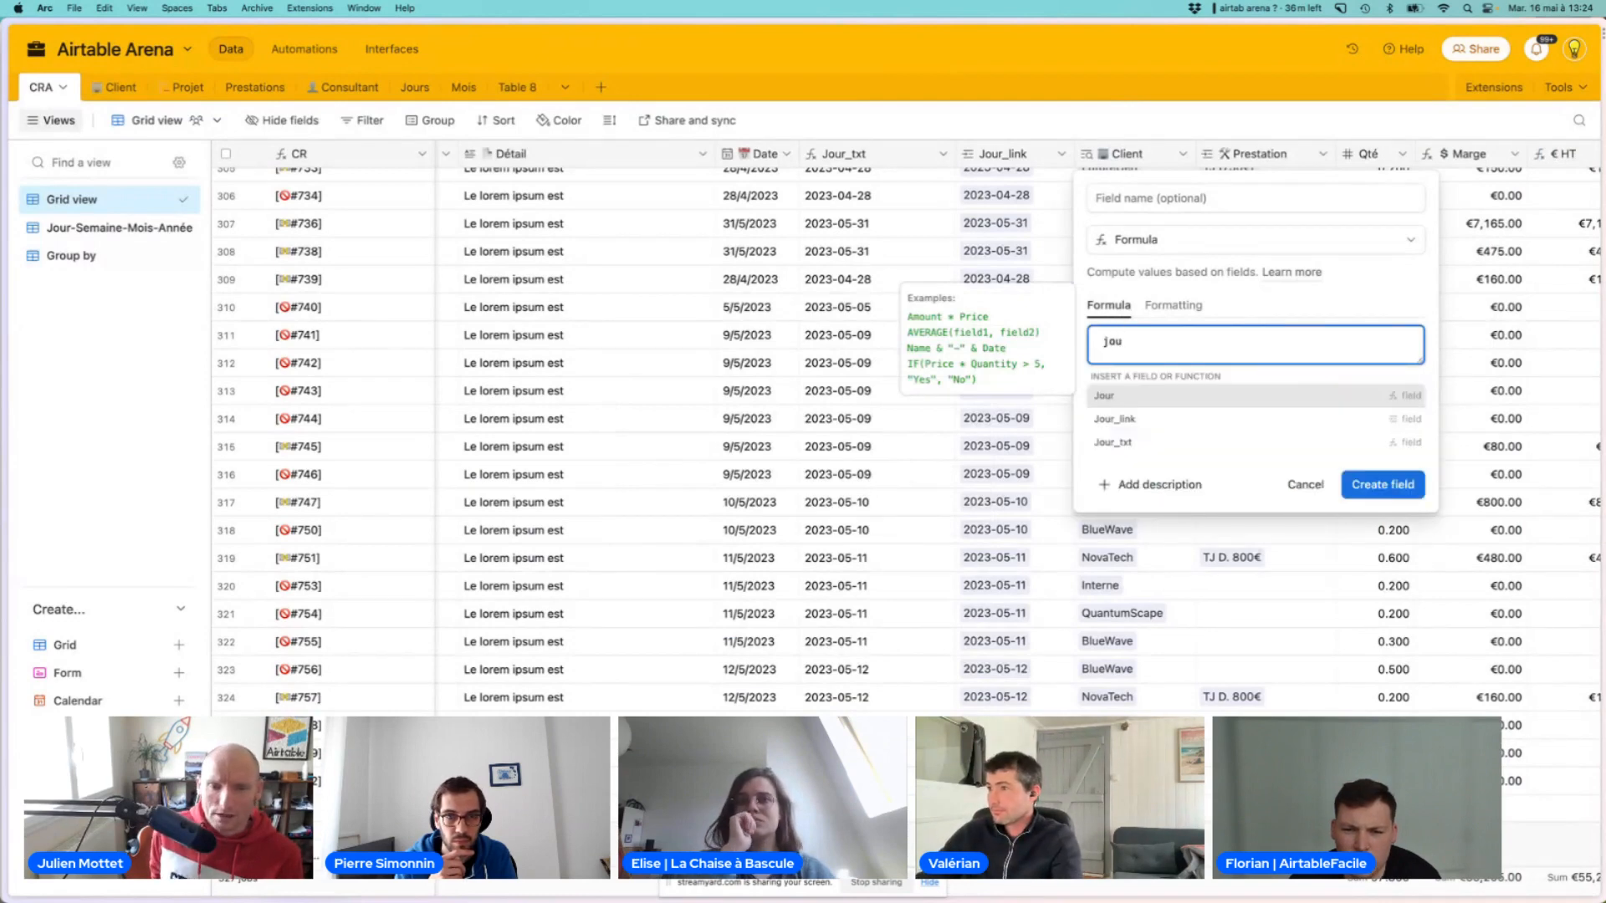
key("Down")
key("Down")
key("Return")
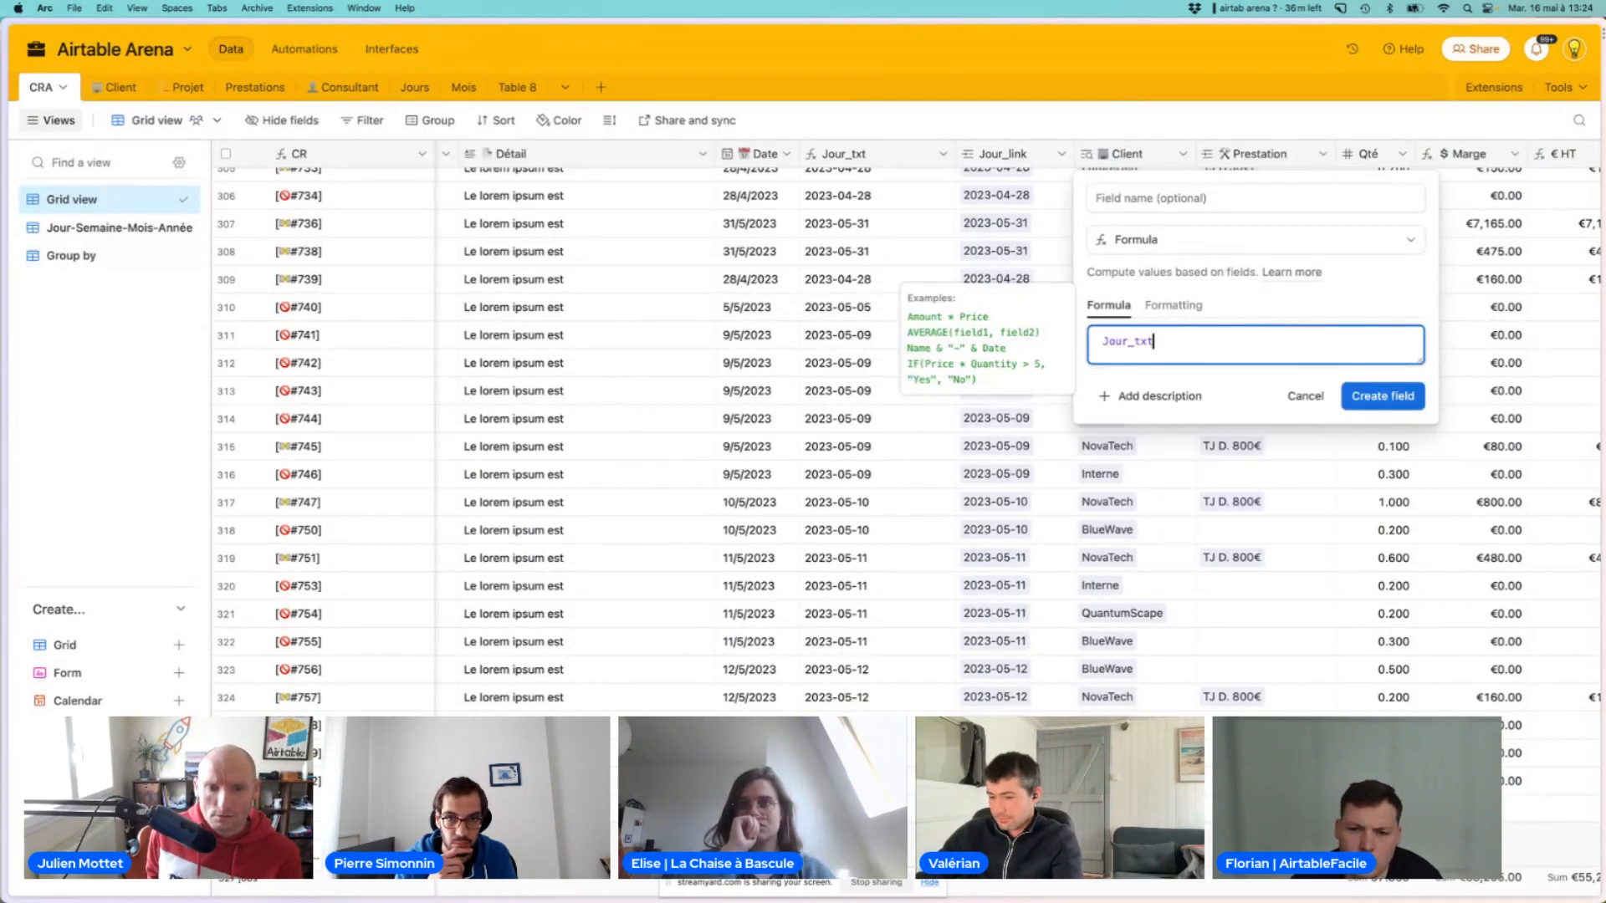
type("=jou")
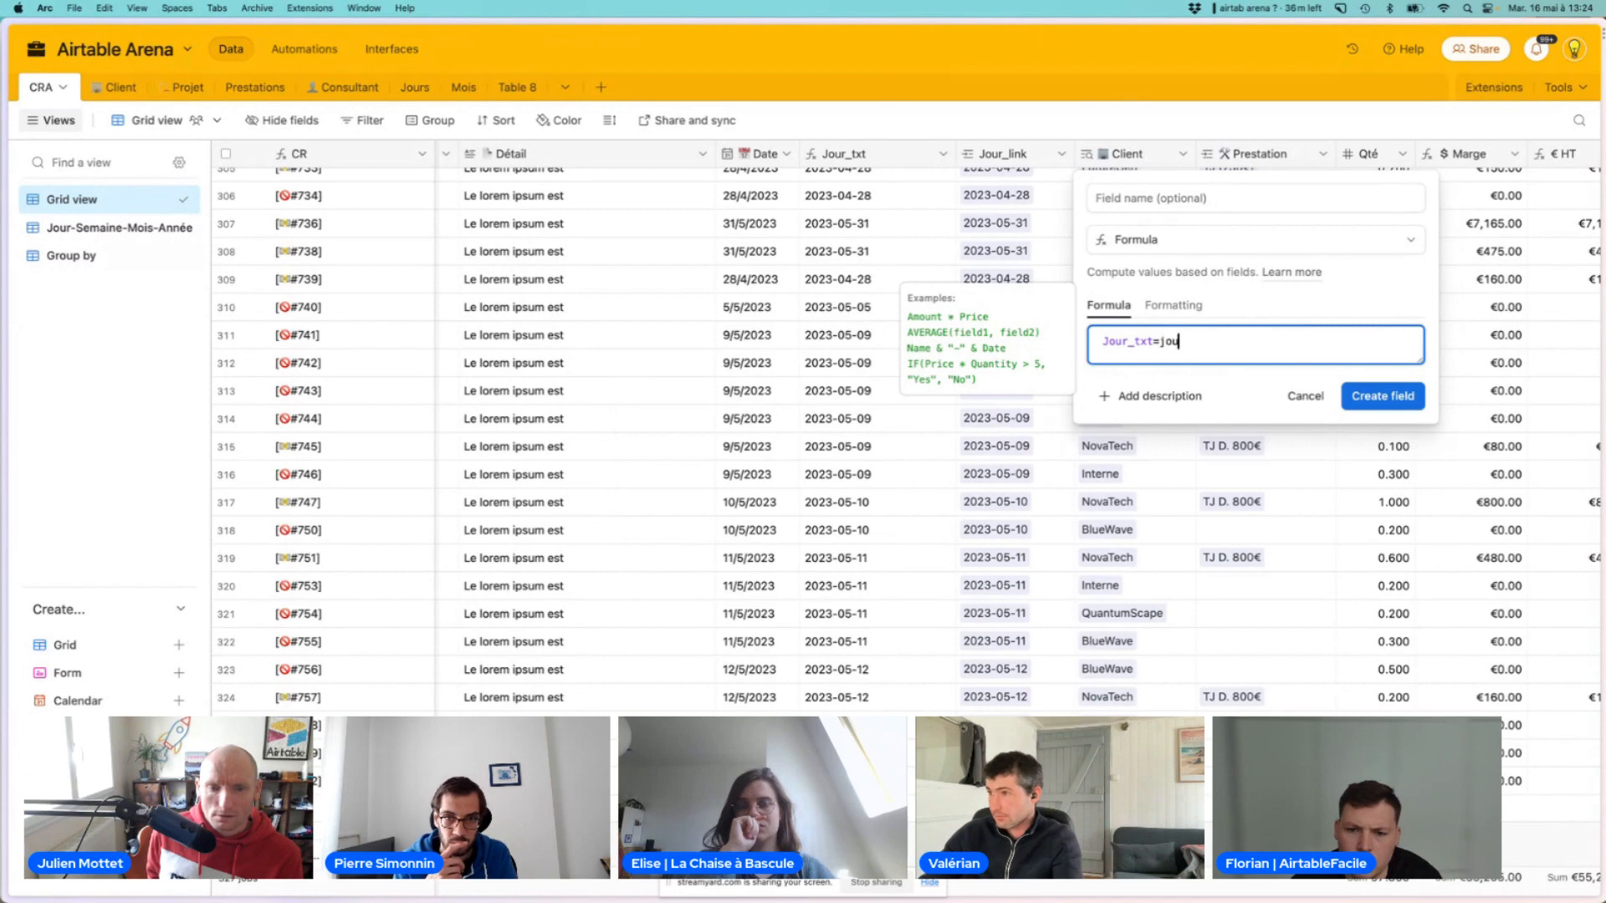
key("Down")
key("Return")
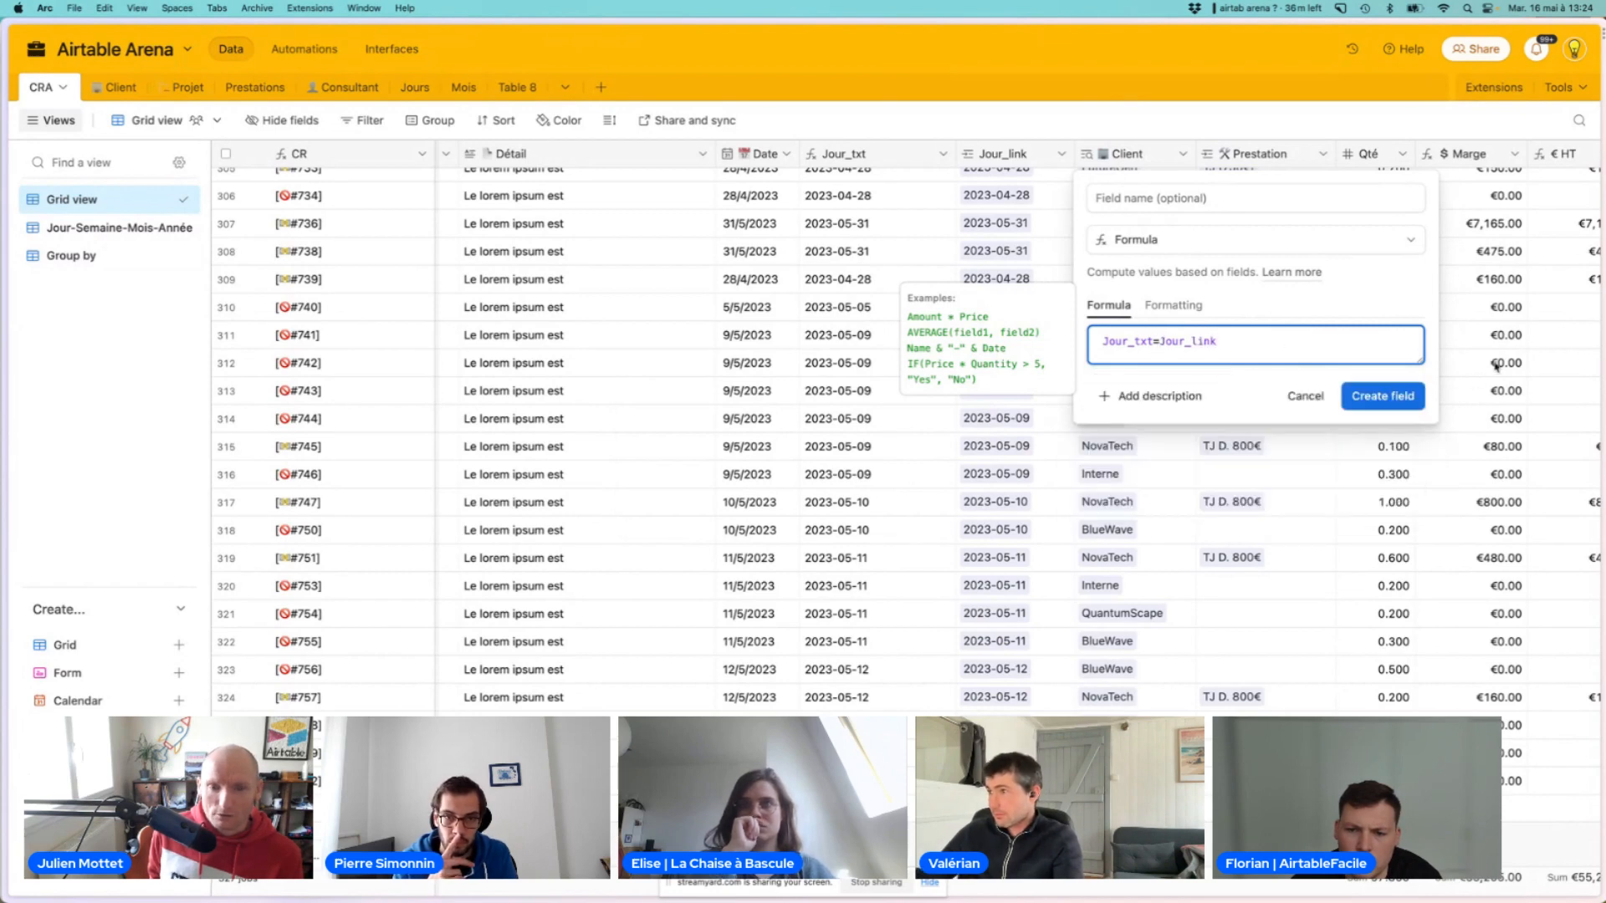
left_click(1391, 401)
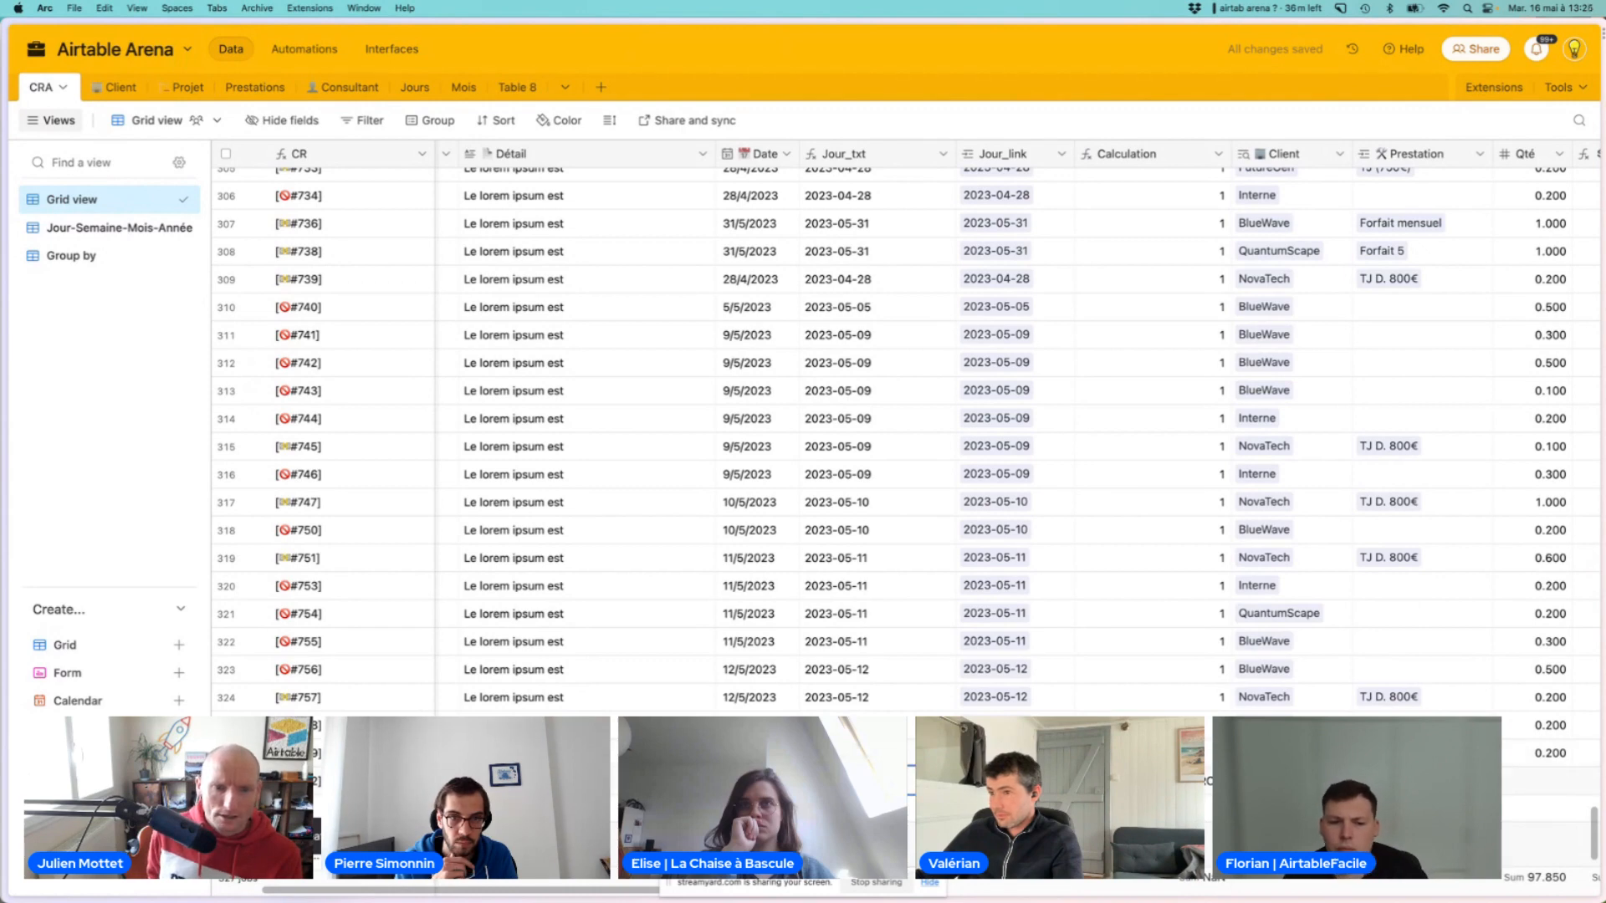
Set the date of the last CRA record, #762, to 29/5/2023
double_click(757, 781)
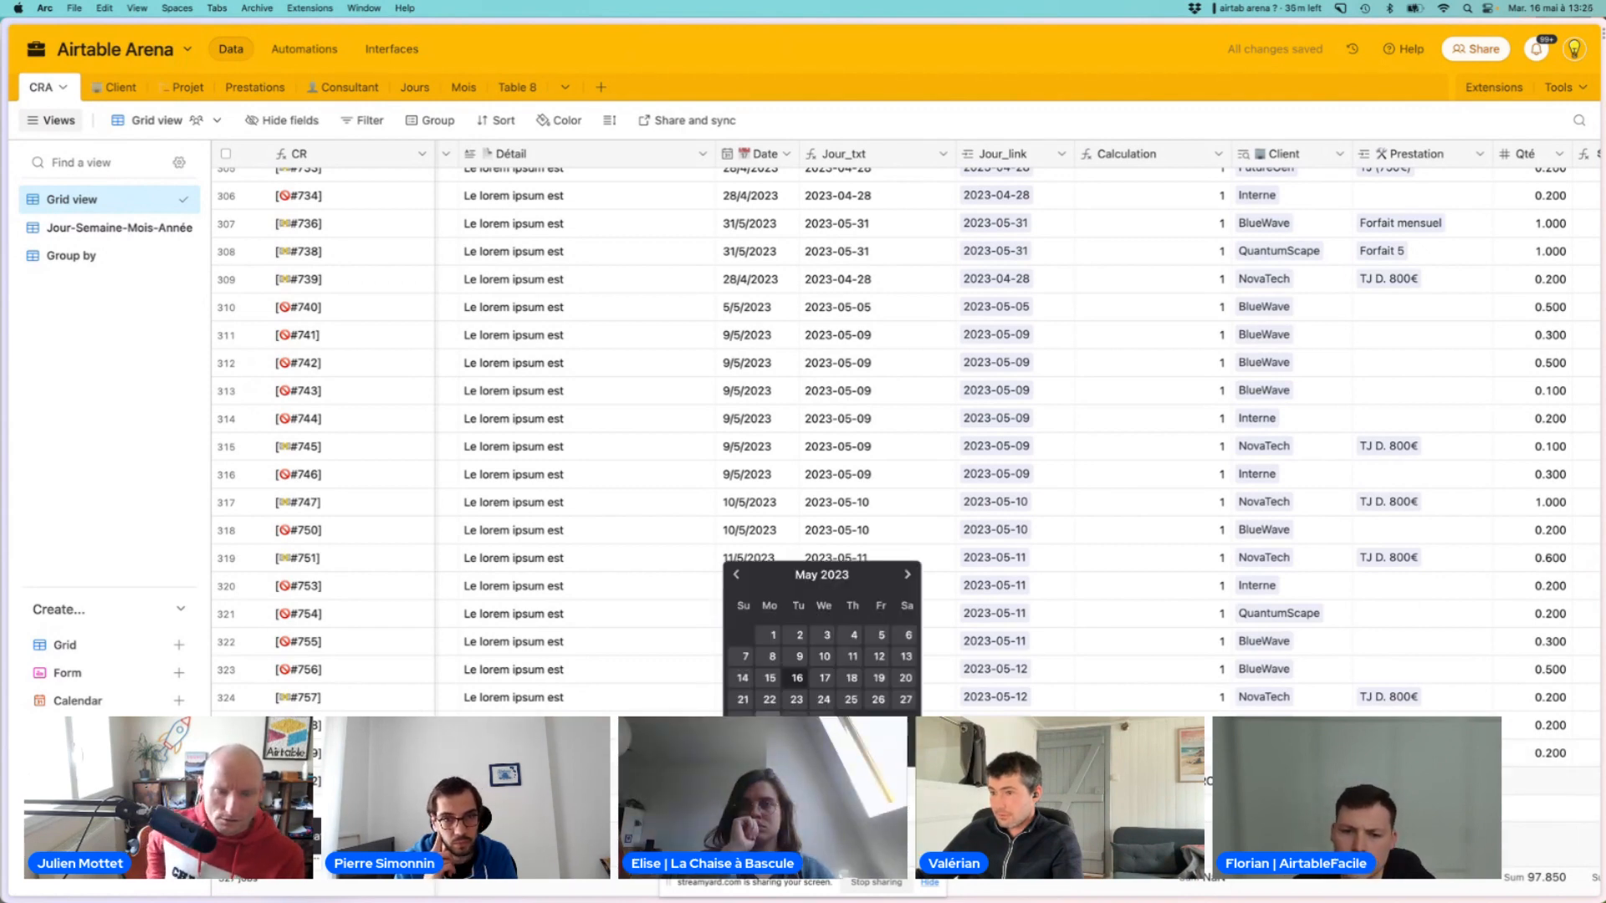
left_click(795, 680)
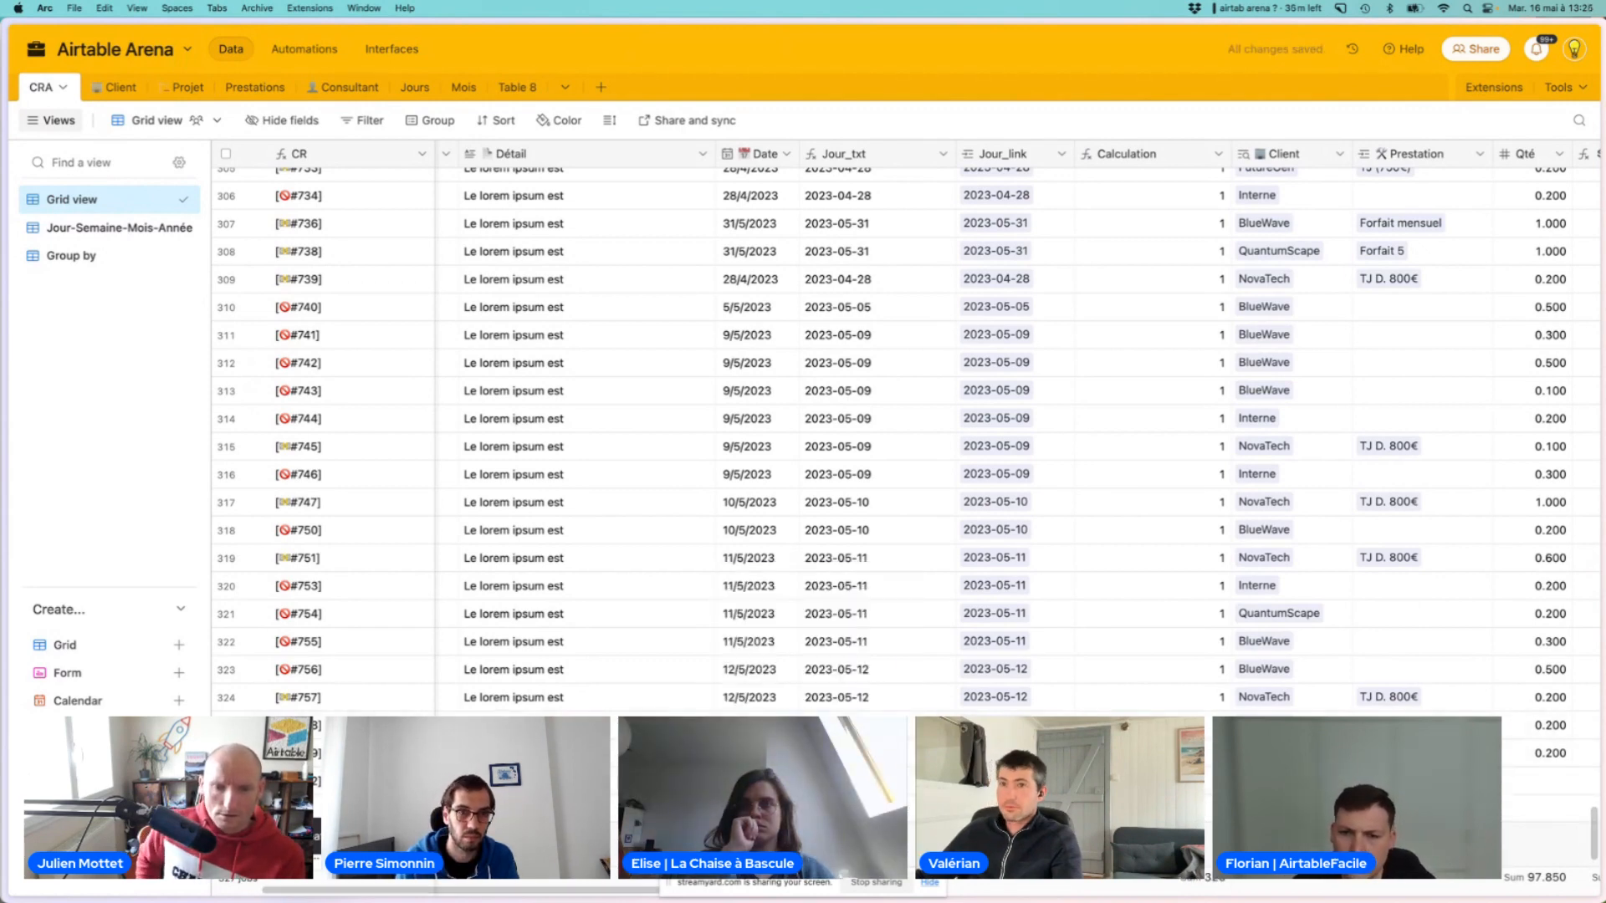
scroll(870, 641, "down", 2)
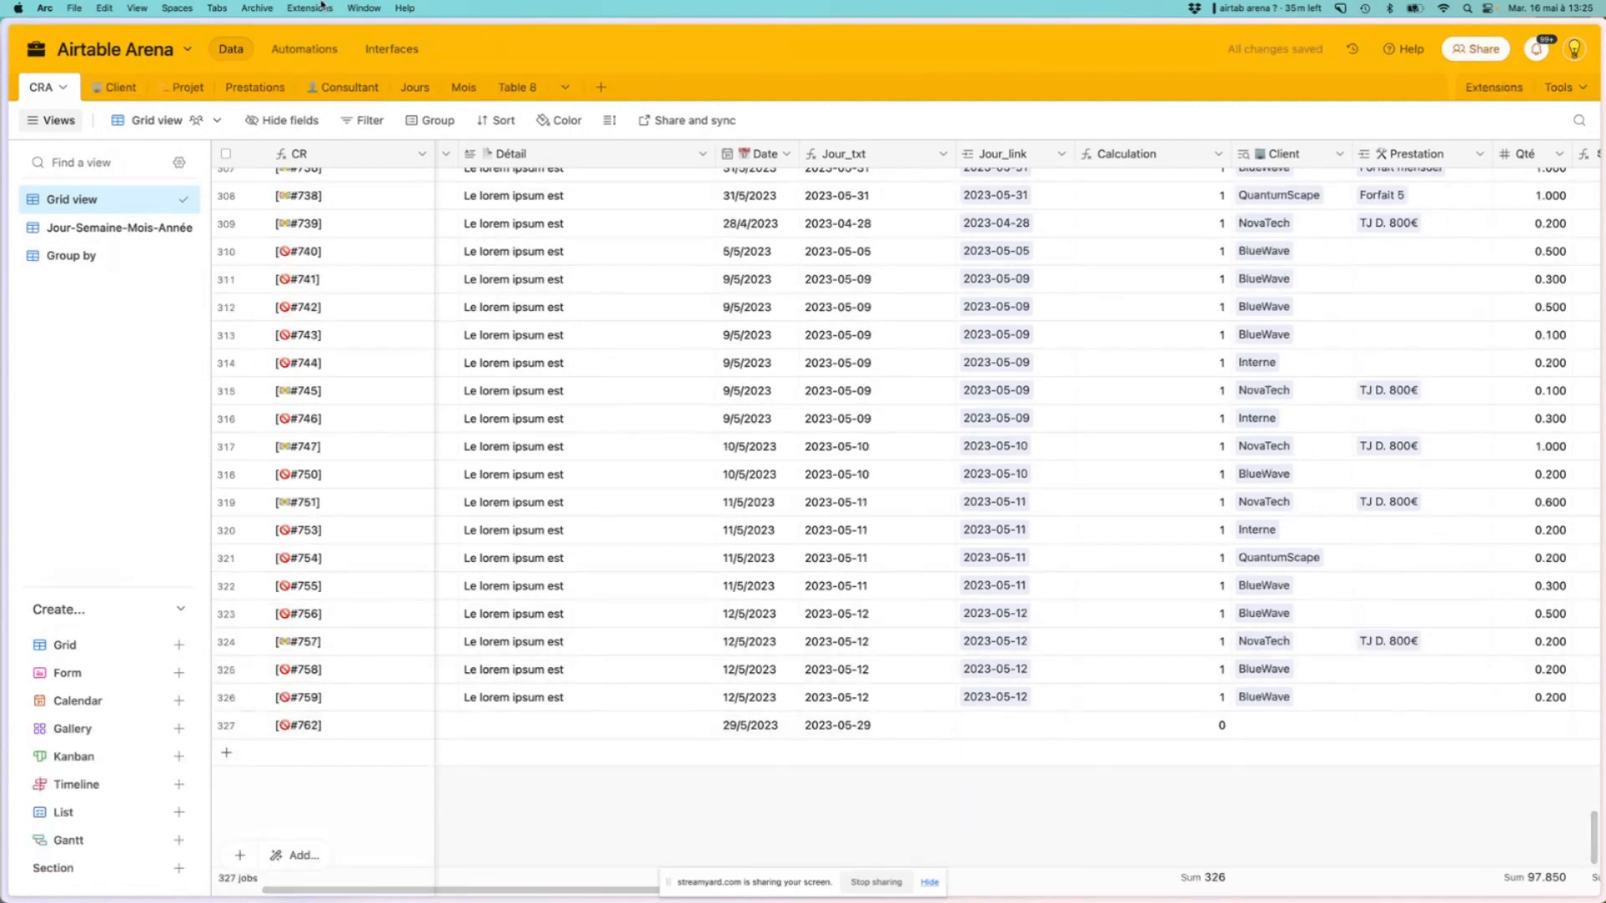
left_click(311, 49)
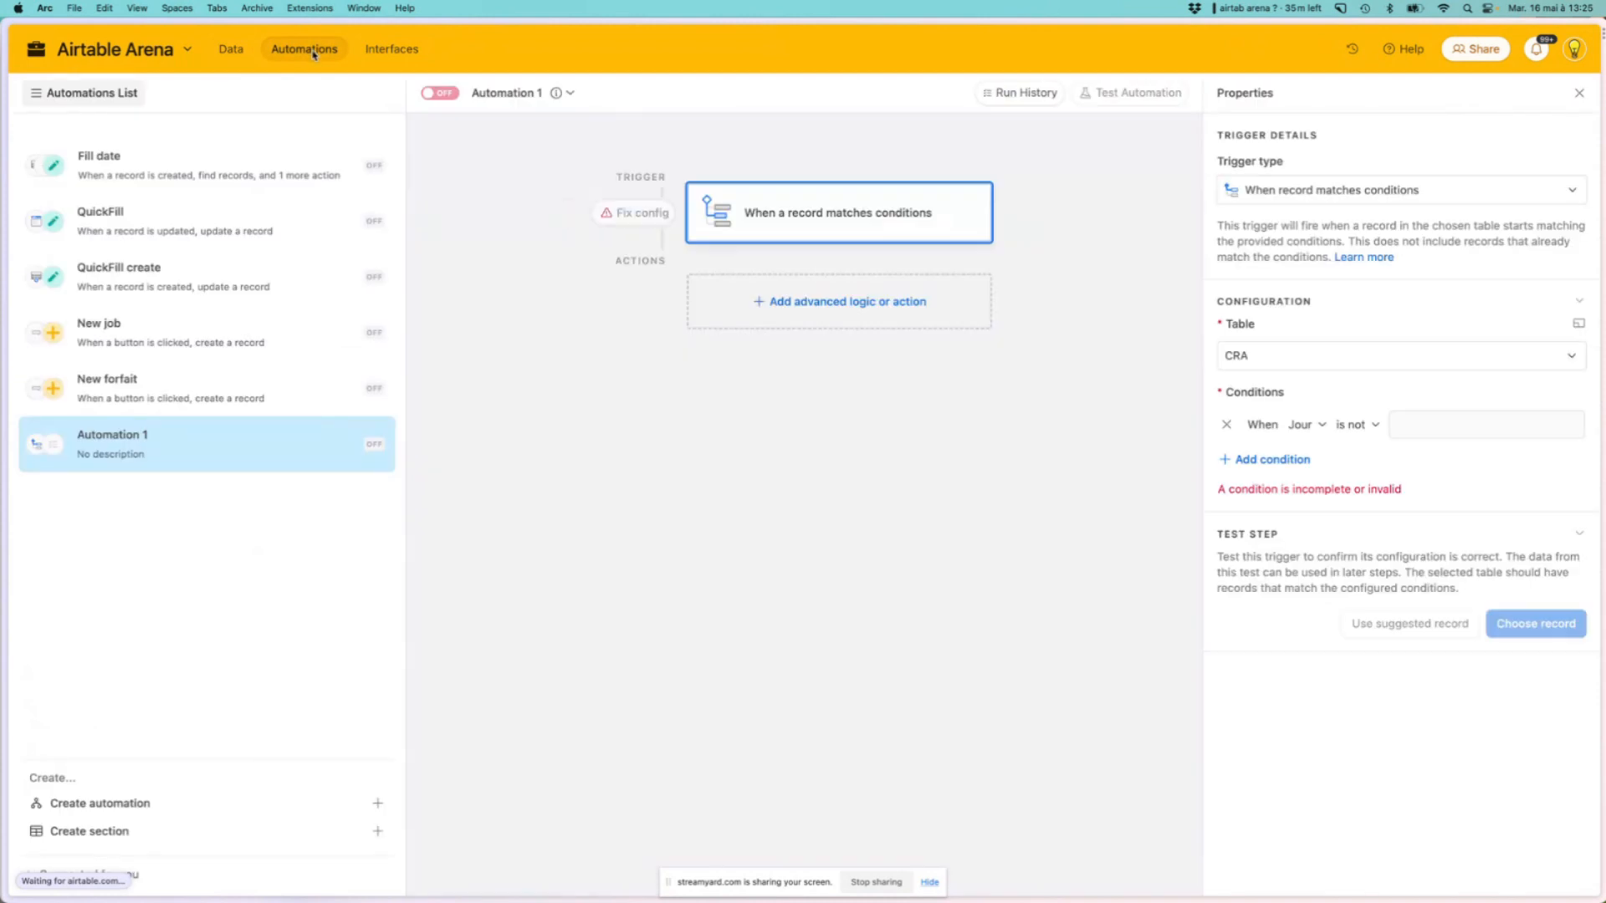
left_click(226, 49)
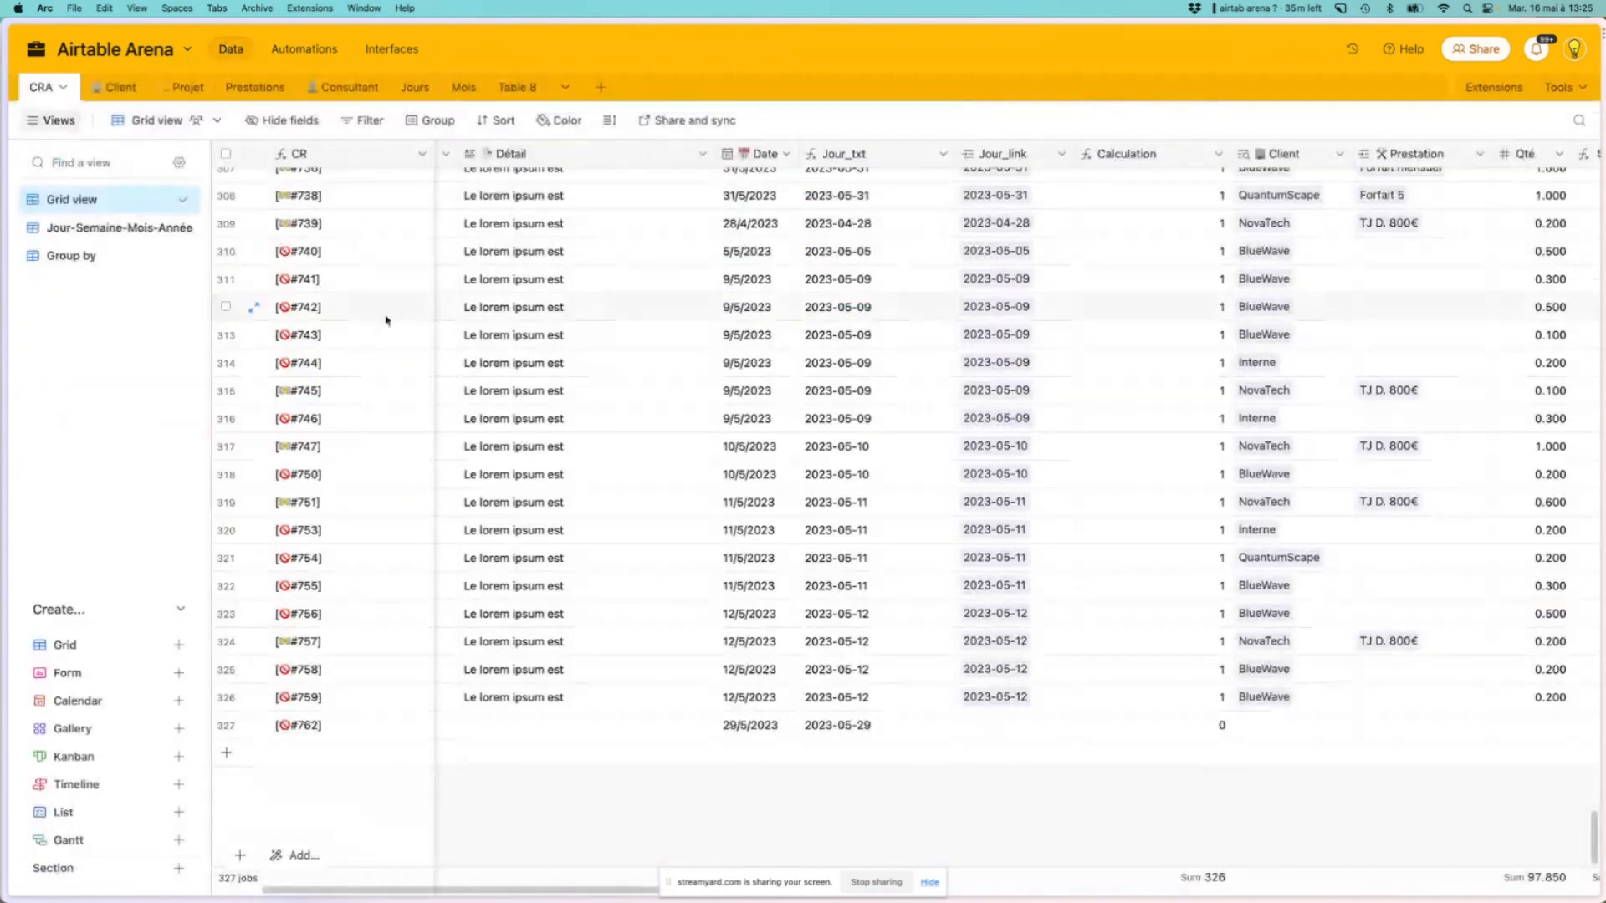
left_click(311, 50)
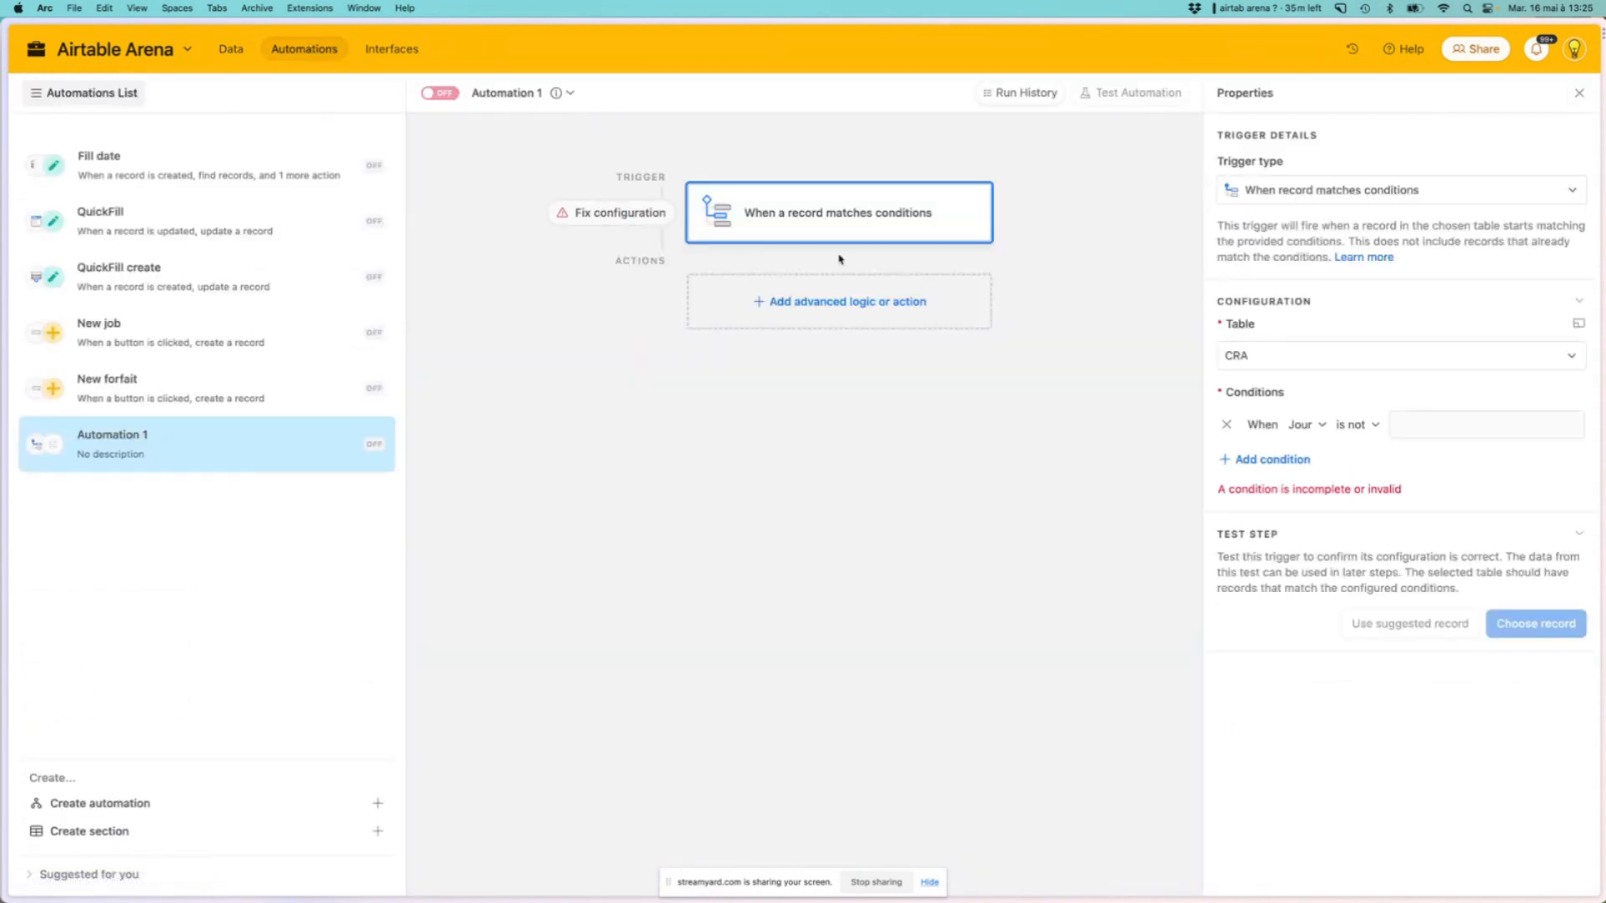
left_click(1304, 425)
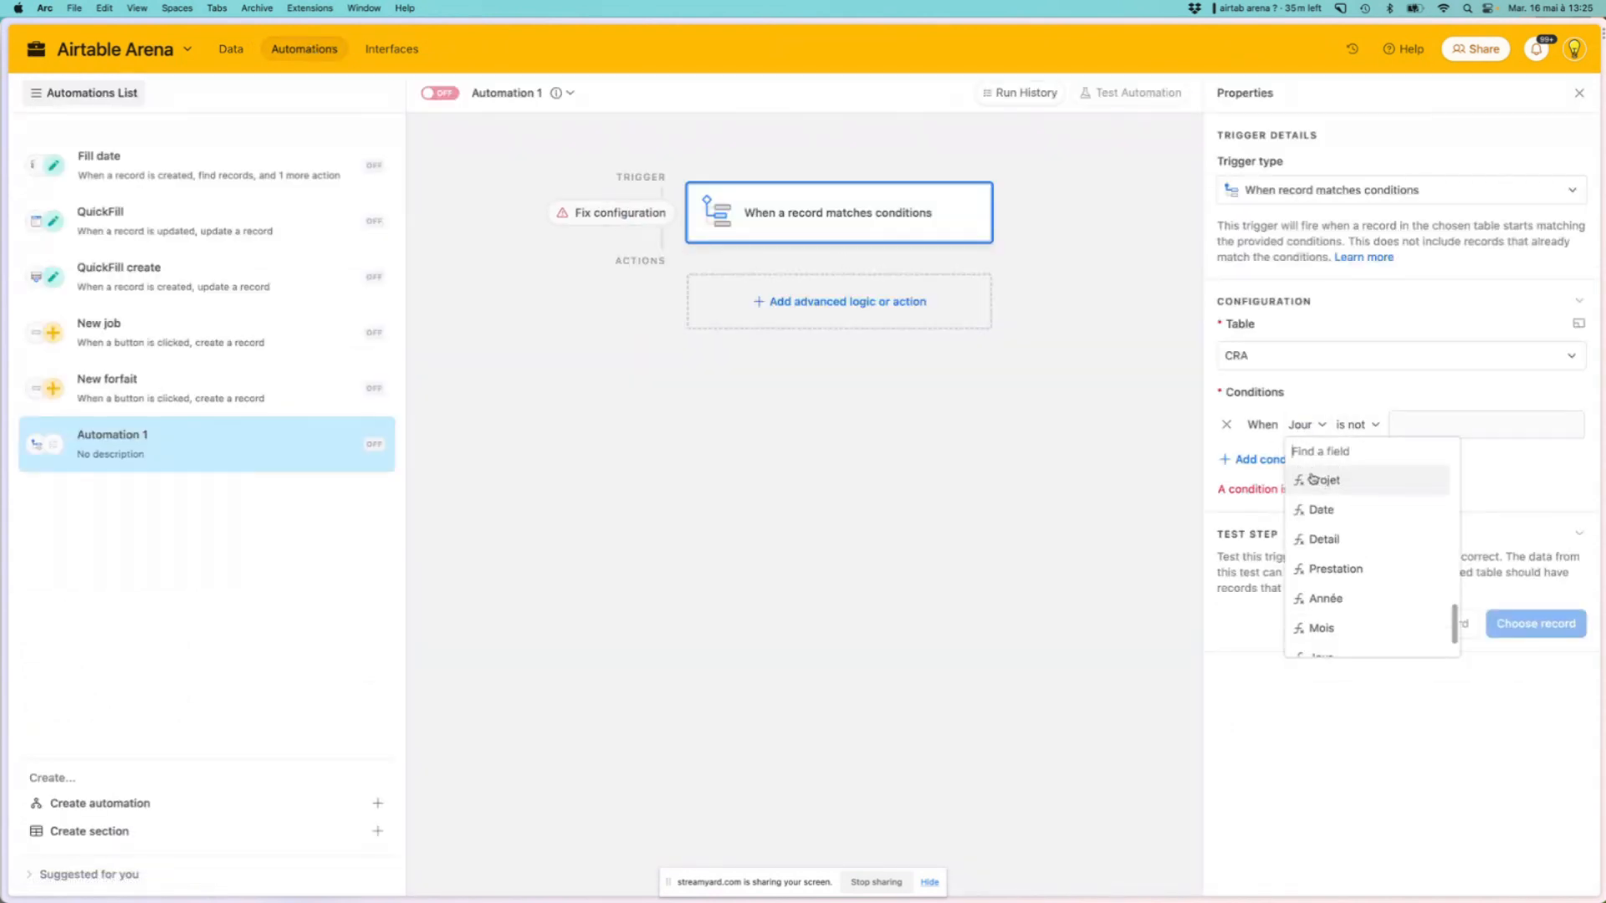
left_click(232, 50)
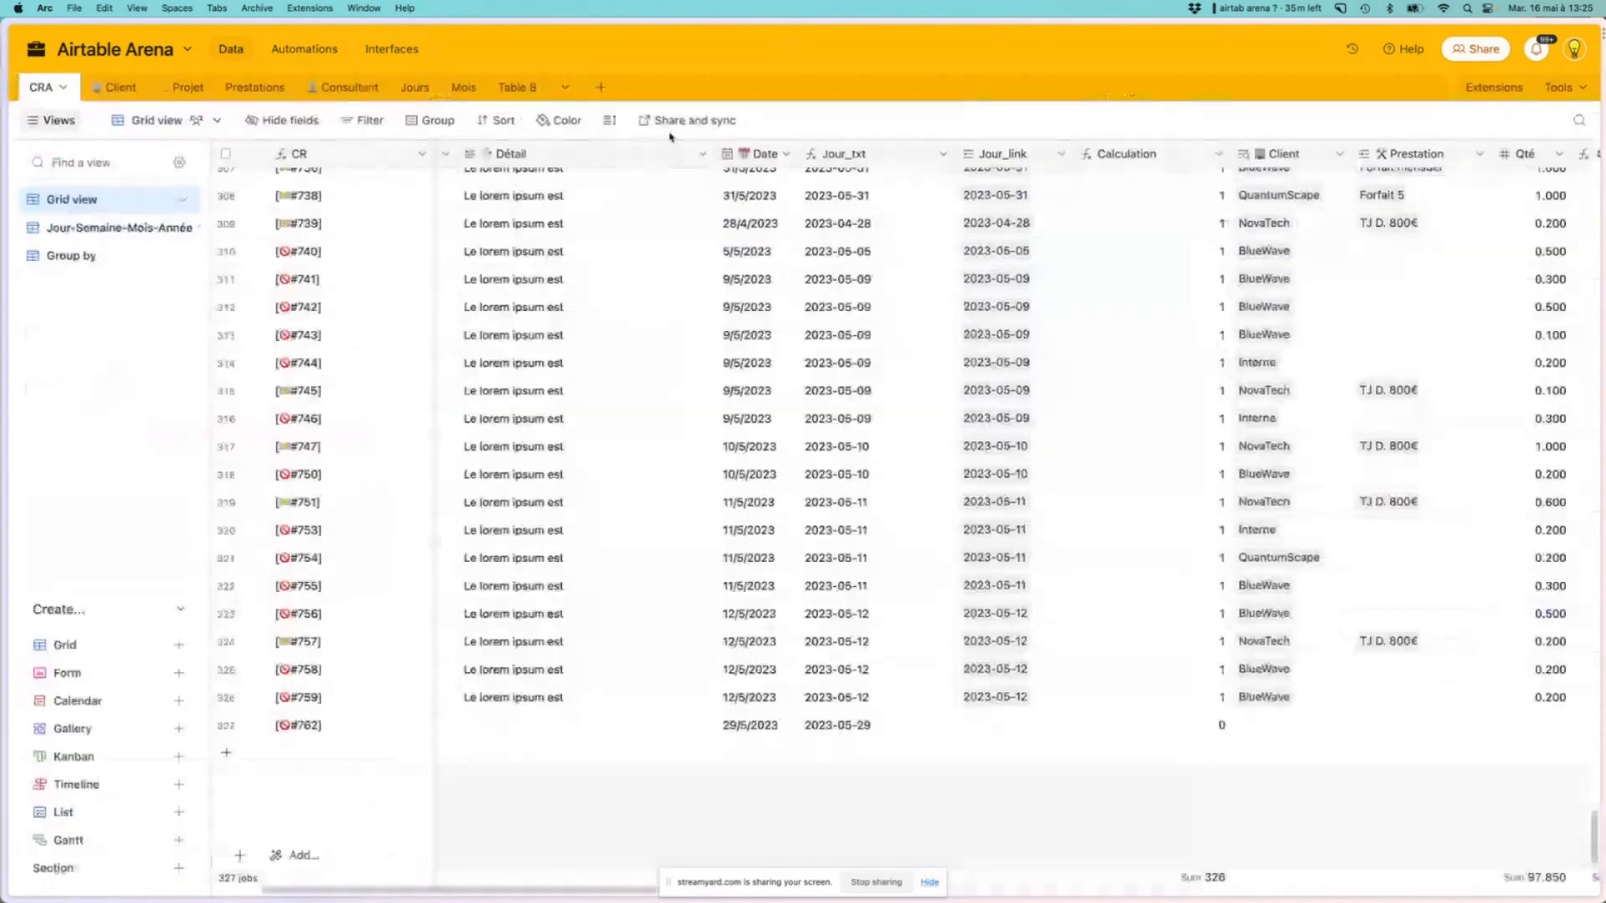
Rename the Calculation formula field in the CRA table as Trigger and save it
left_click(1215, 155)
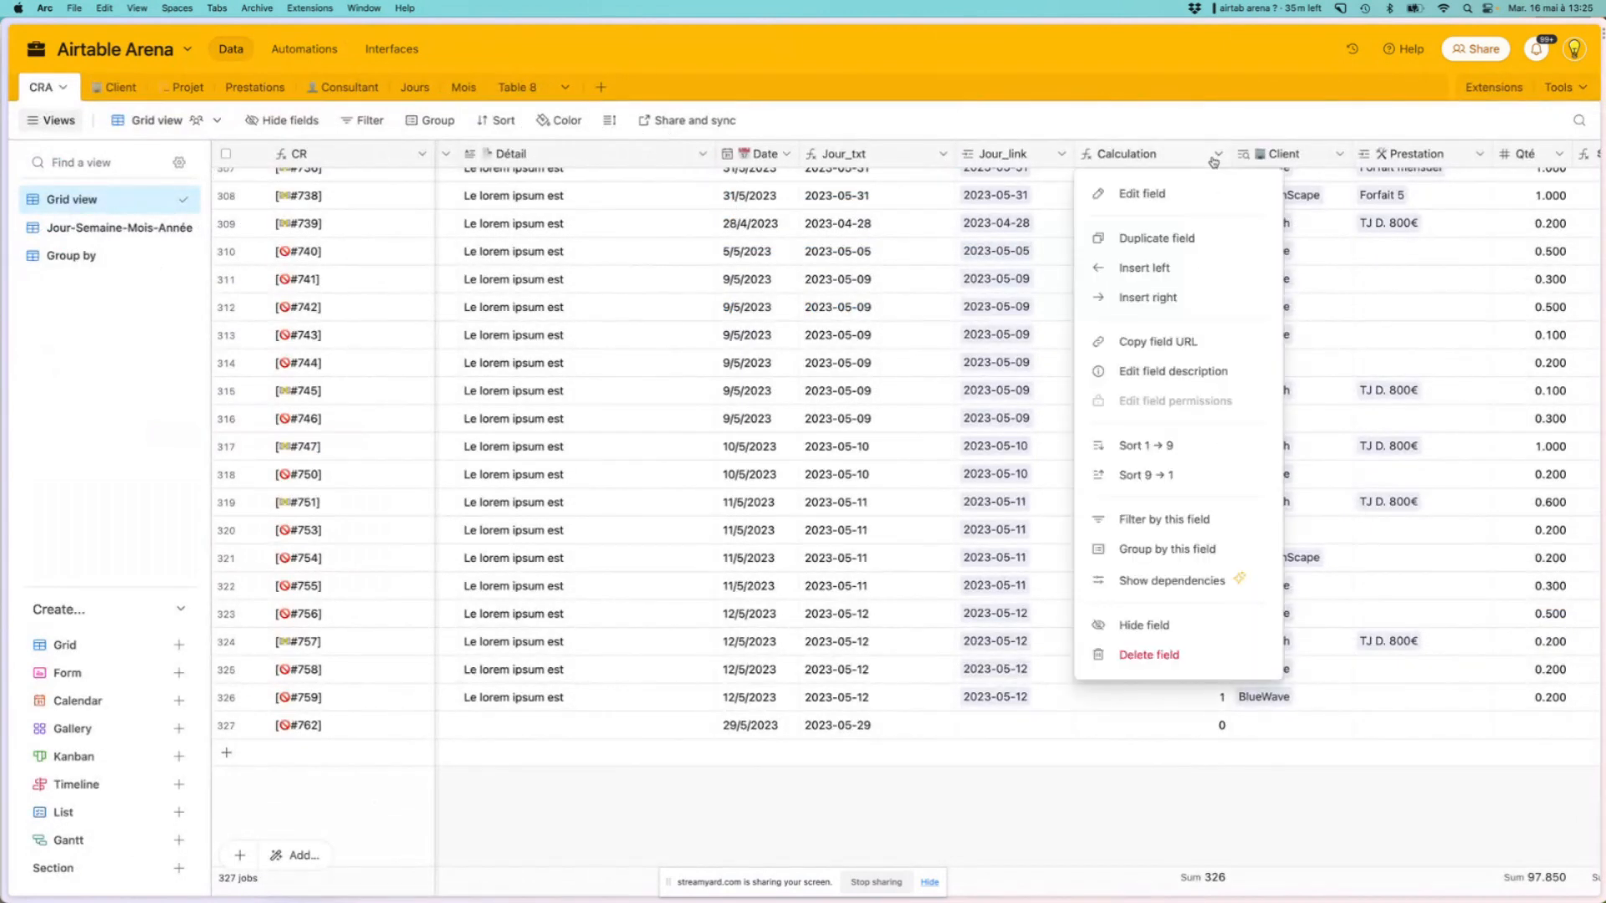
left_click(1142, 194)
double_click(959, 204)
type("Trigger")
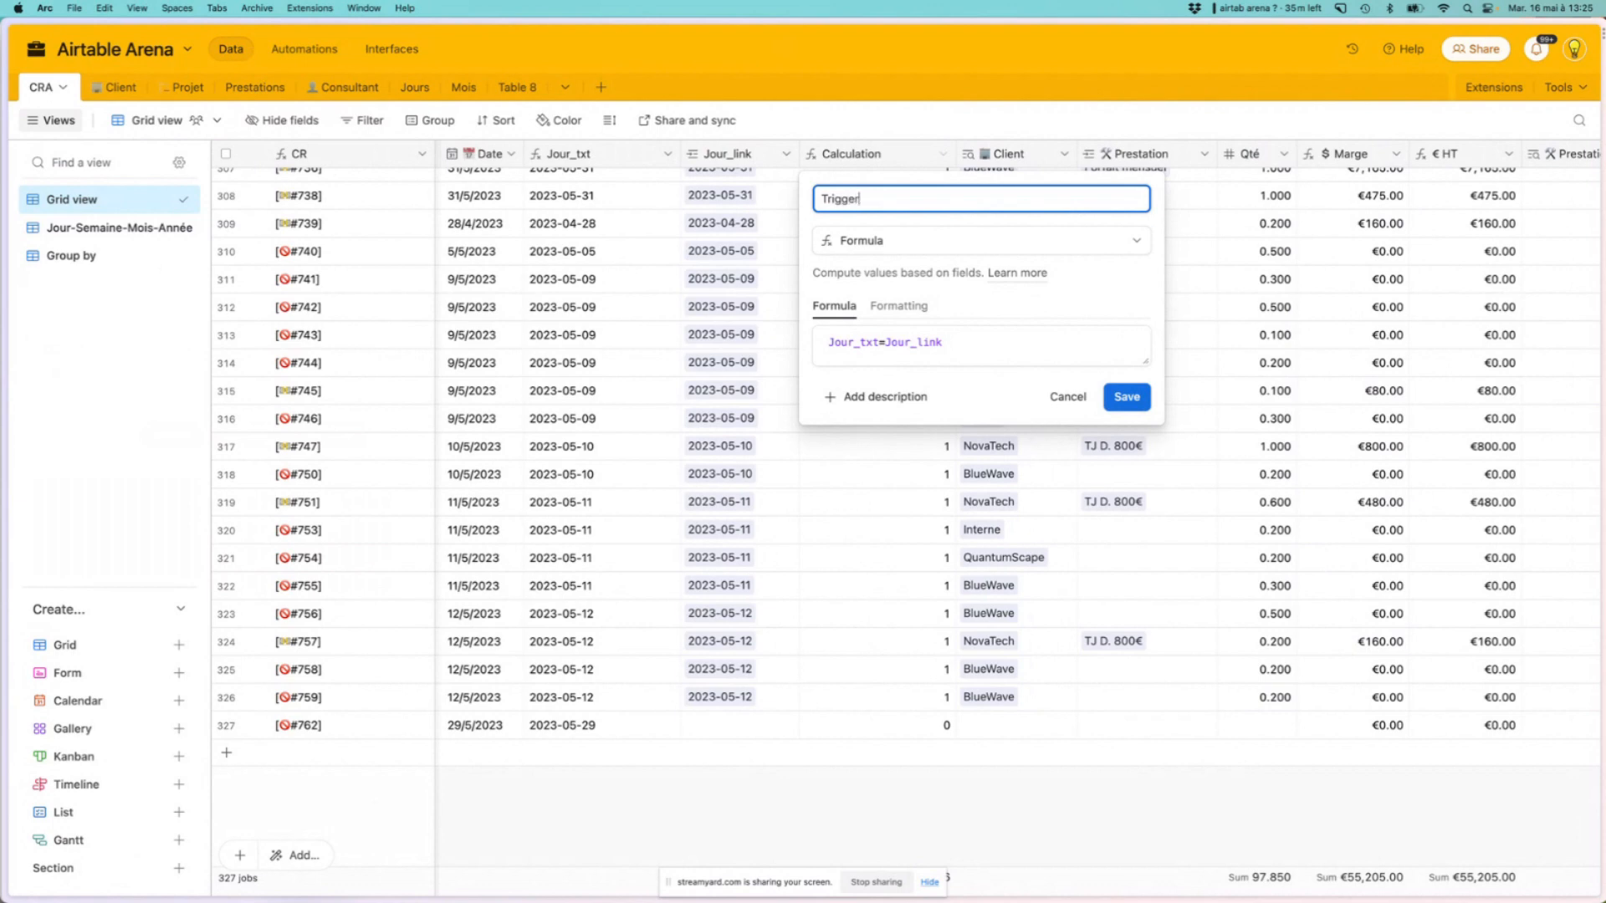
left_click(1113, 395)
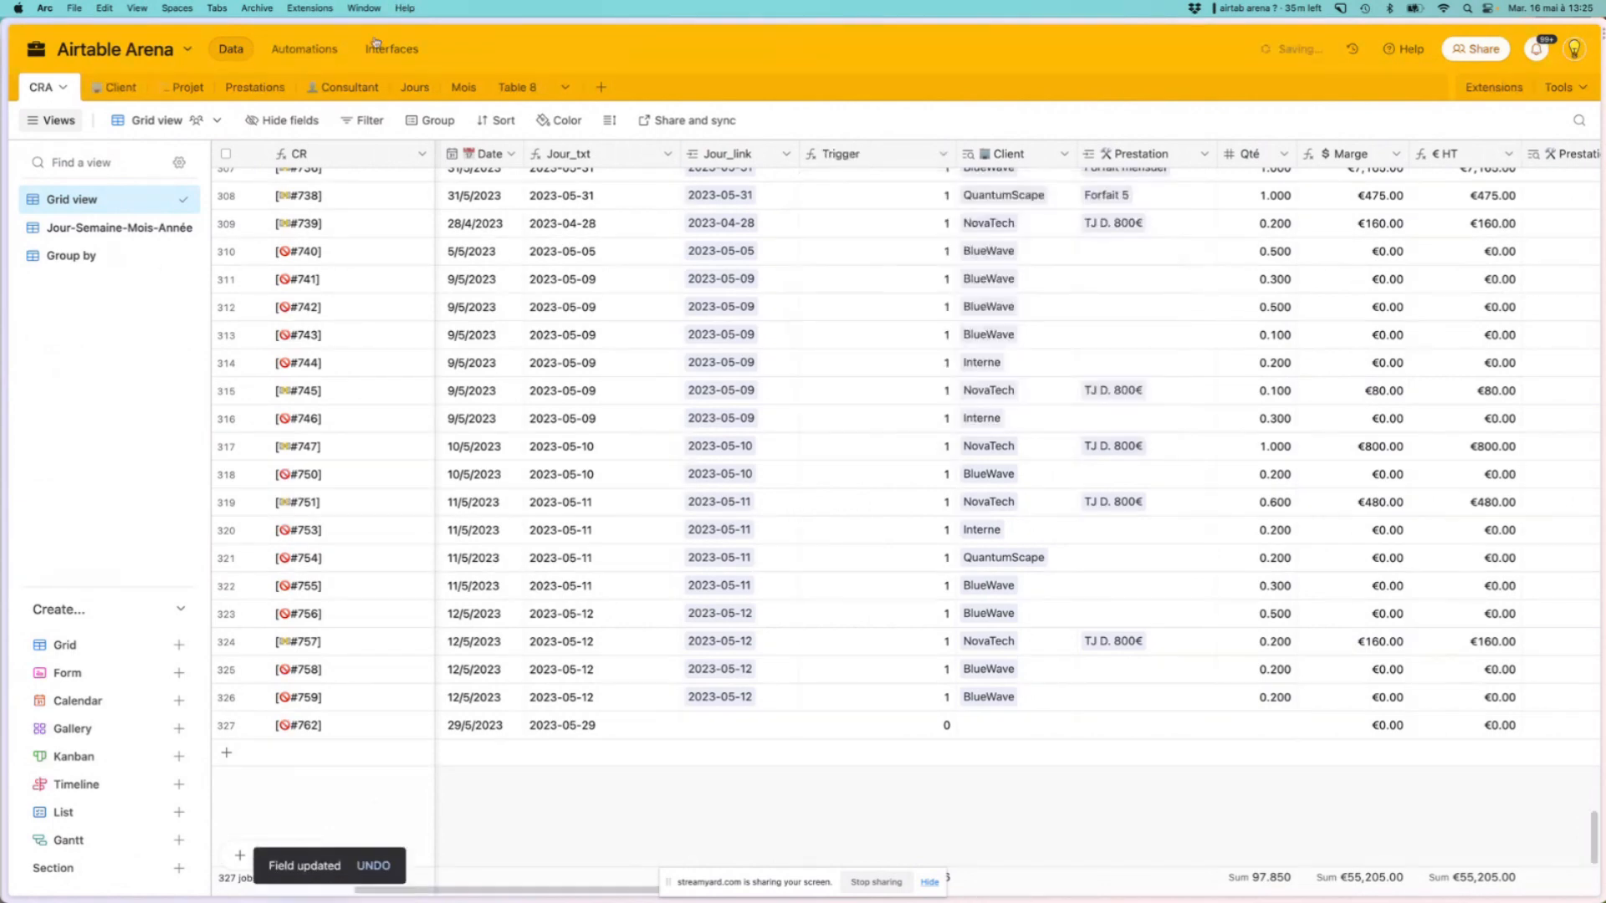
Set the condition of Automation 1's trigger on the CRA table to Trigger ≠ 1
left_click(328, 50)
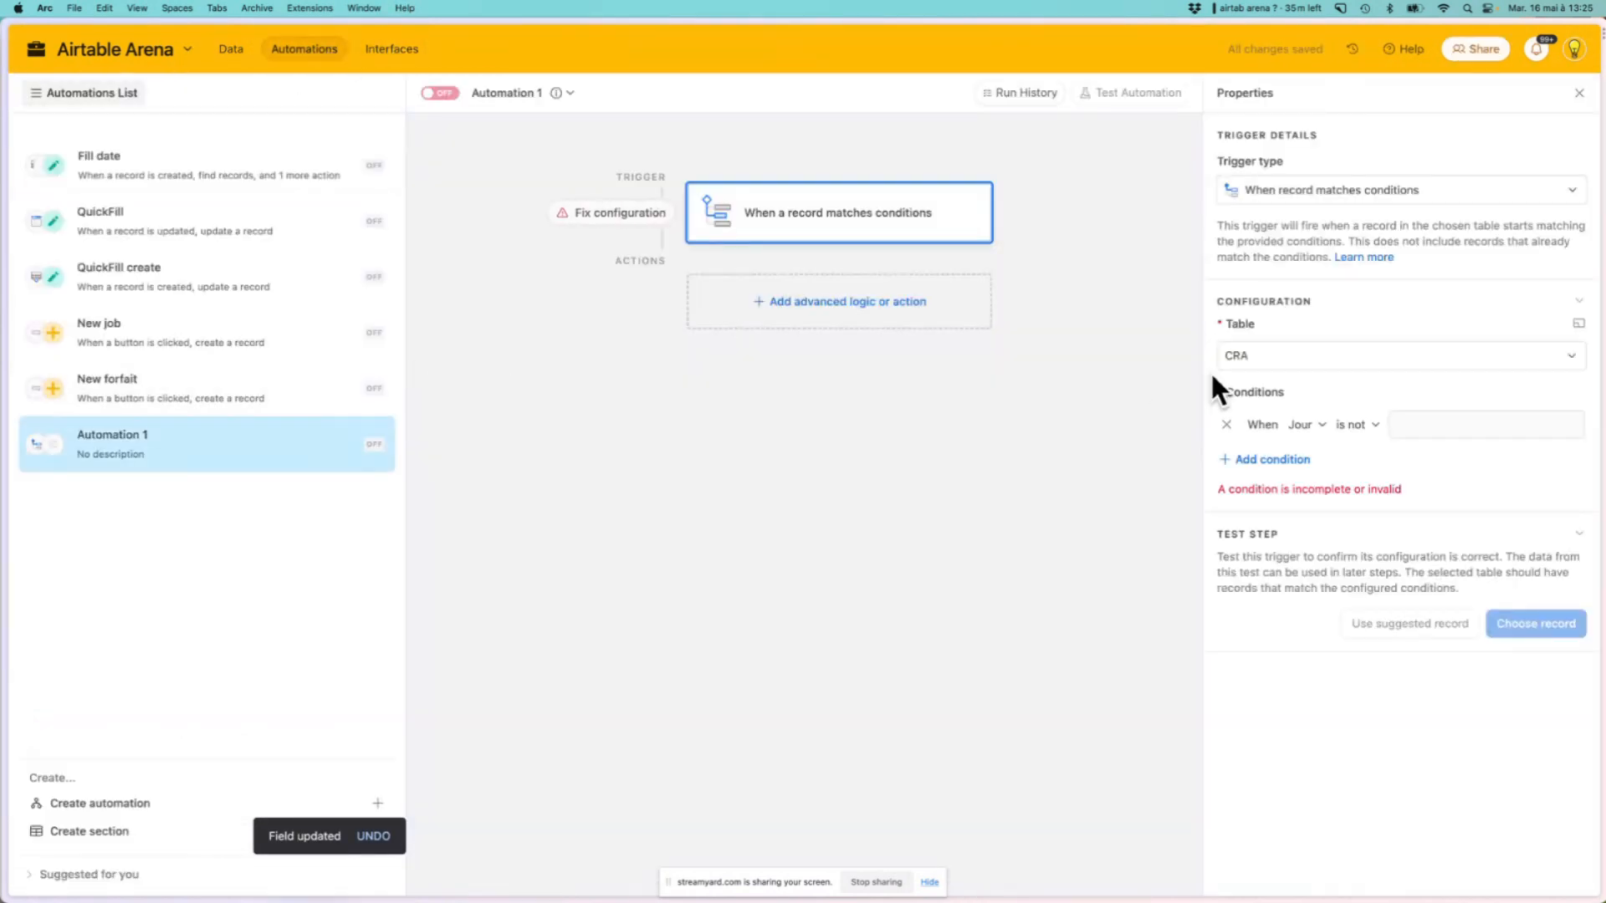
left_click(1299, 425)
type("tri")
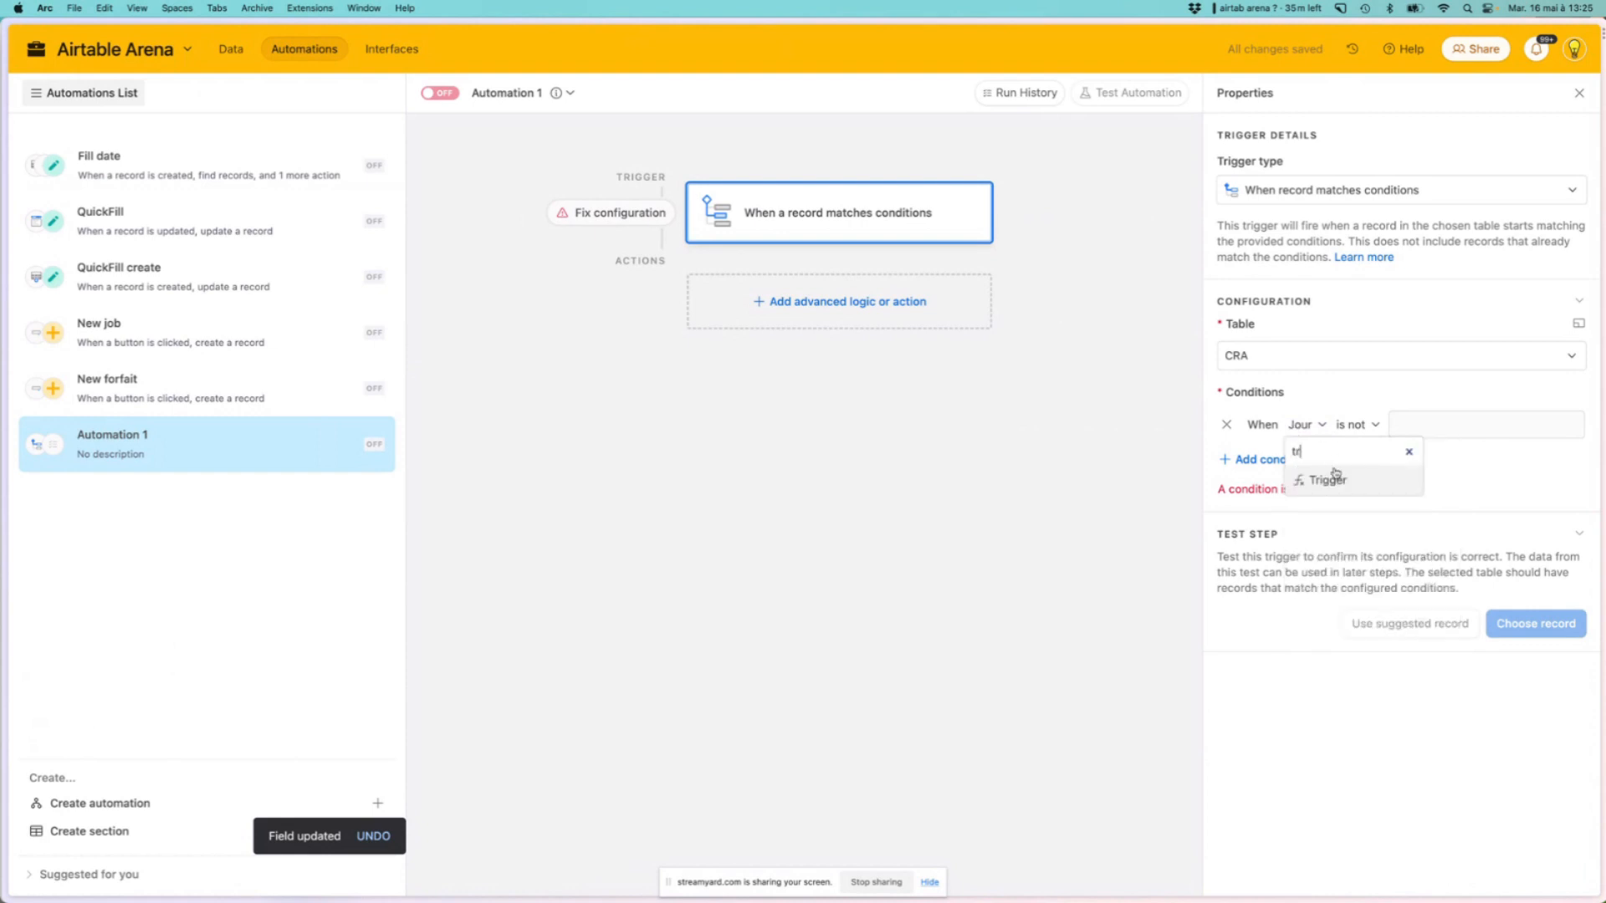
left_click(1338, 478)
left_click(1367, 429)
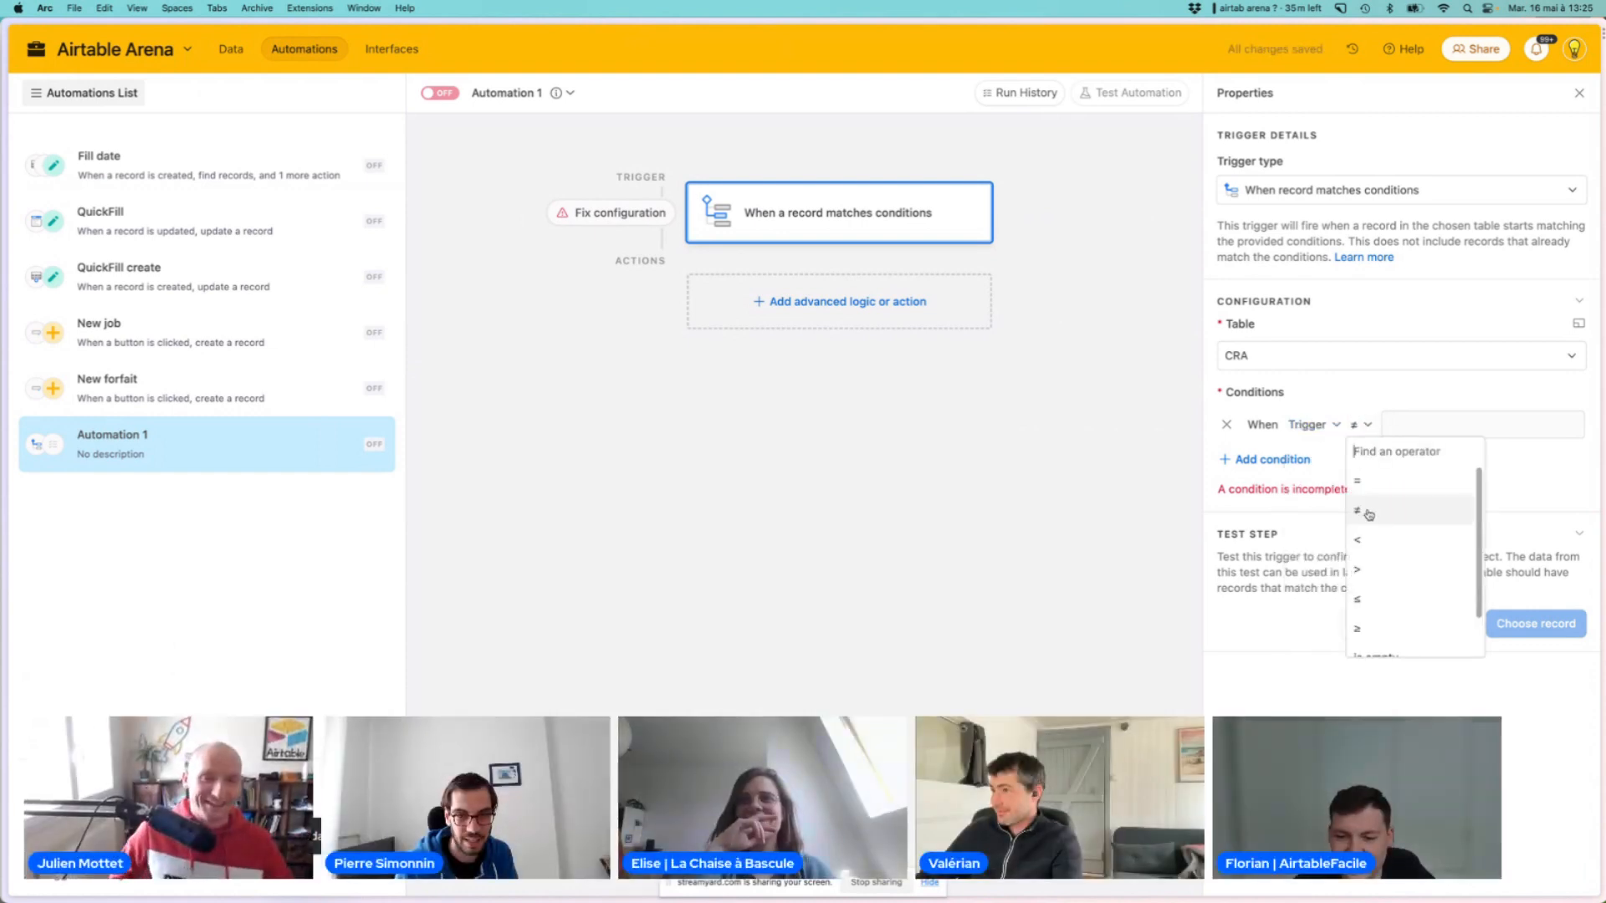
left_click(1358, 511)
left_click(1408, 426)
type("1")
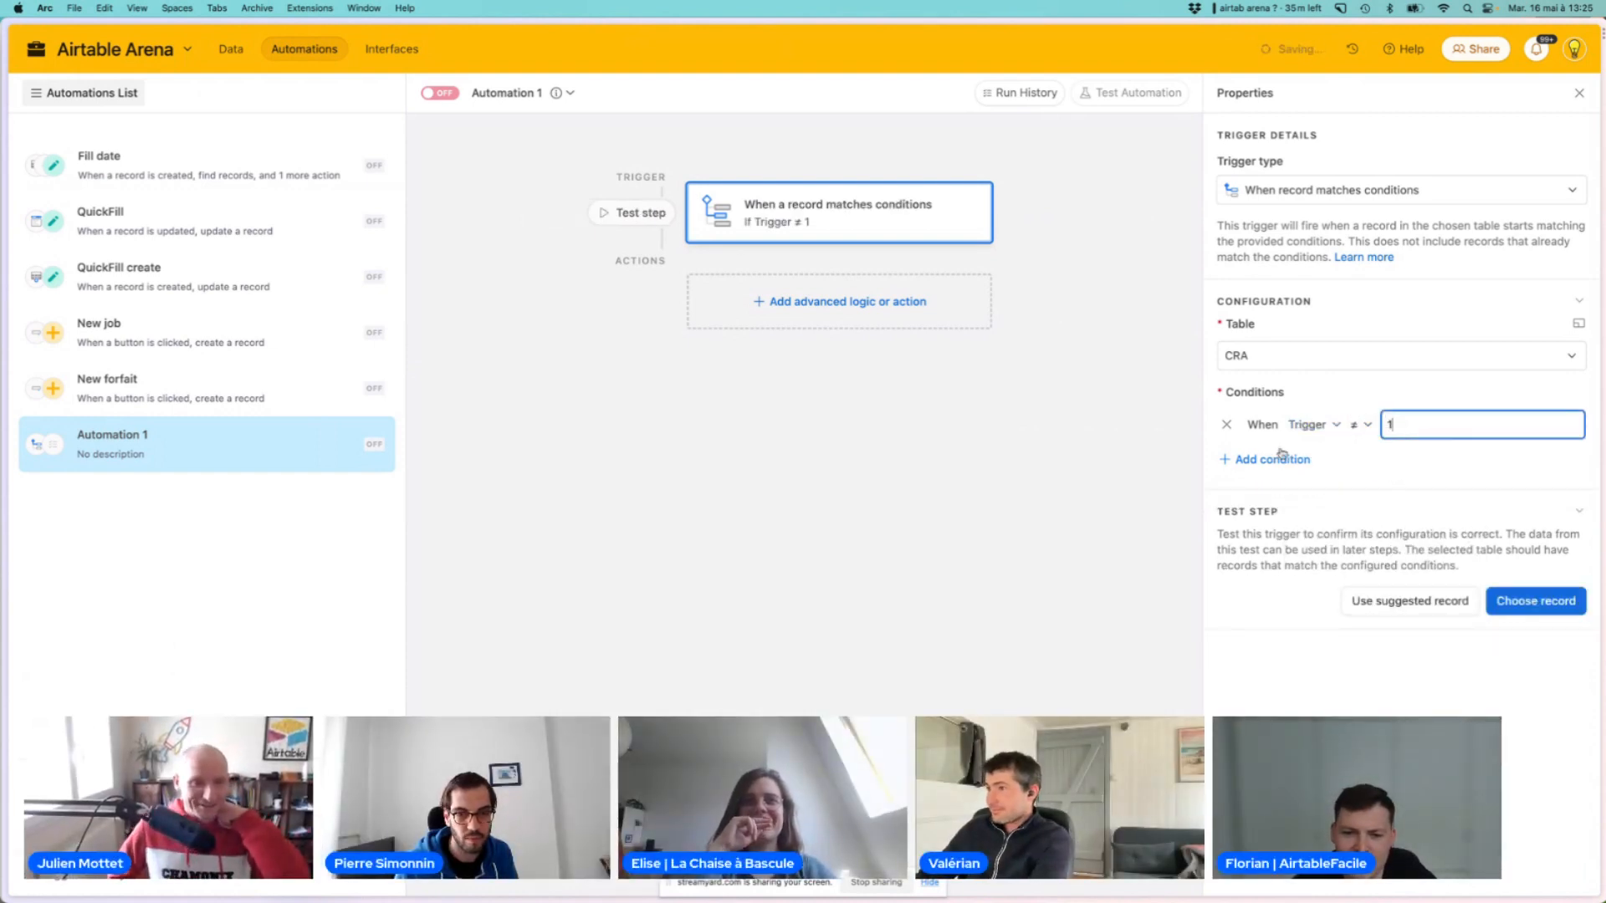
Add an Update record action on the CRA table, using the triggering record's Airtable record ID as the Record ID
left_click(771, 302)
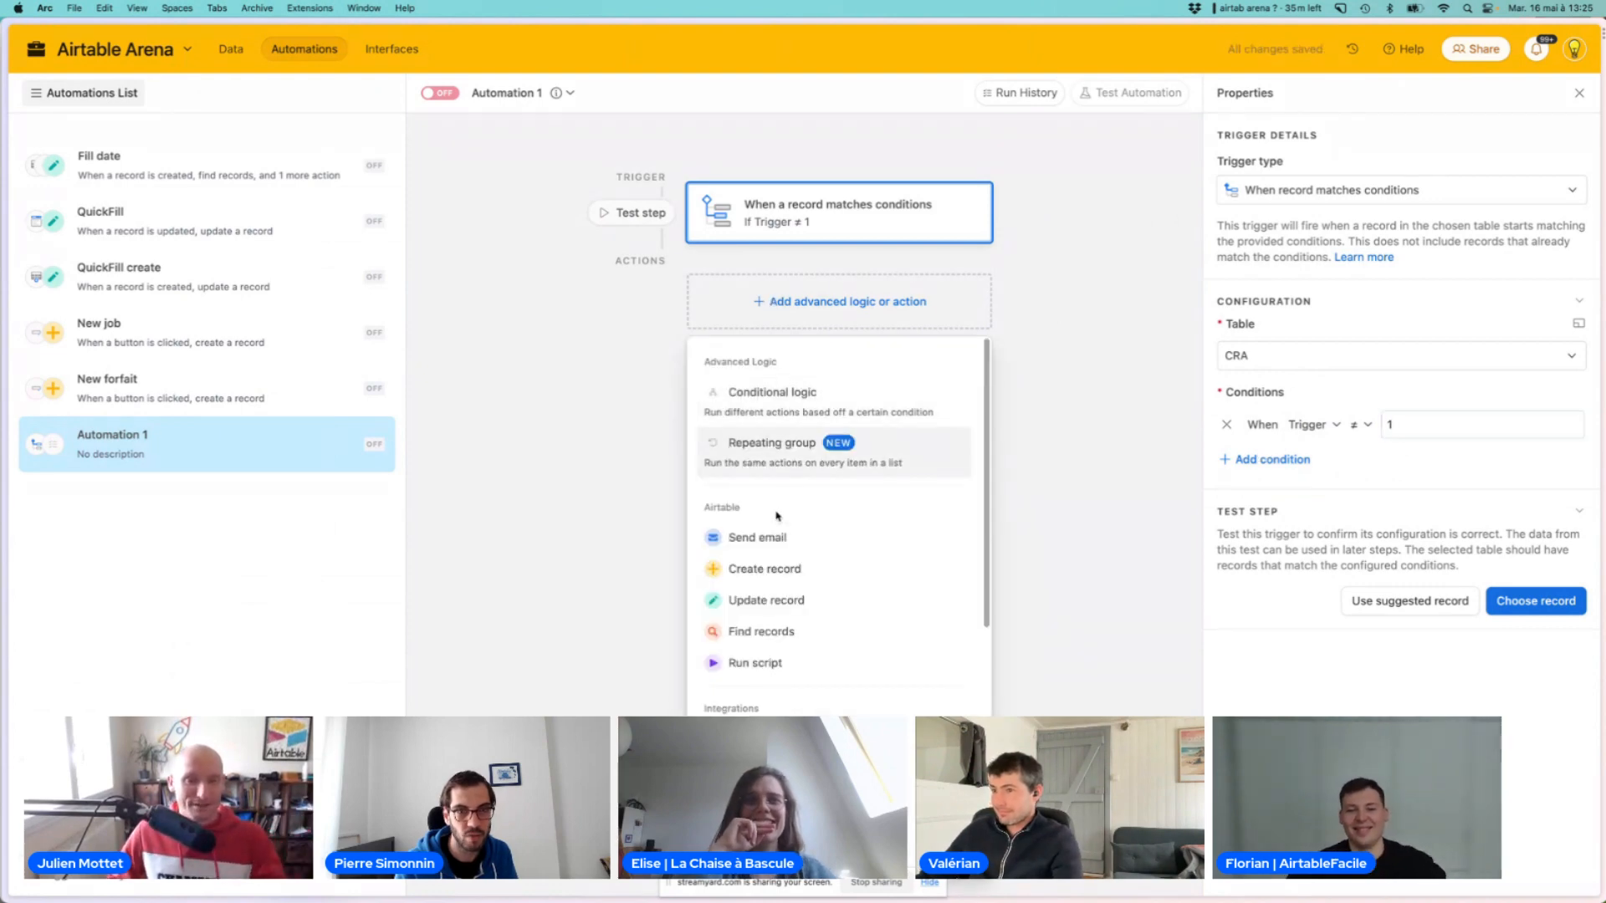
left_click(767, 600)
left_click(1229, 512)
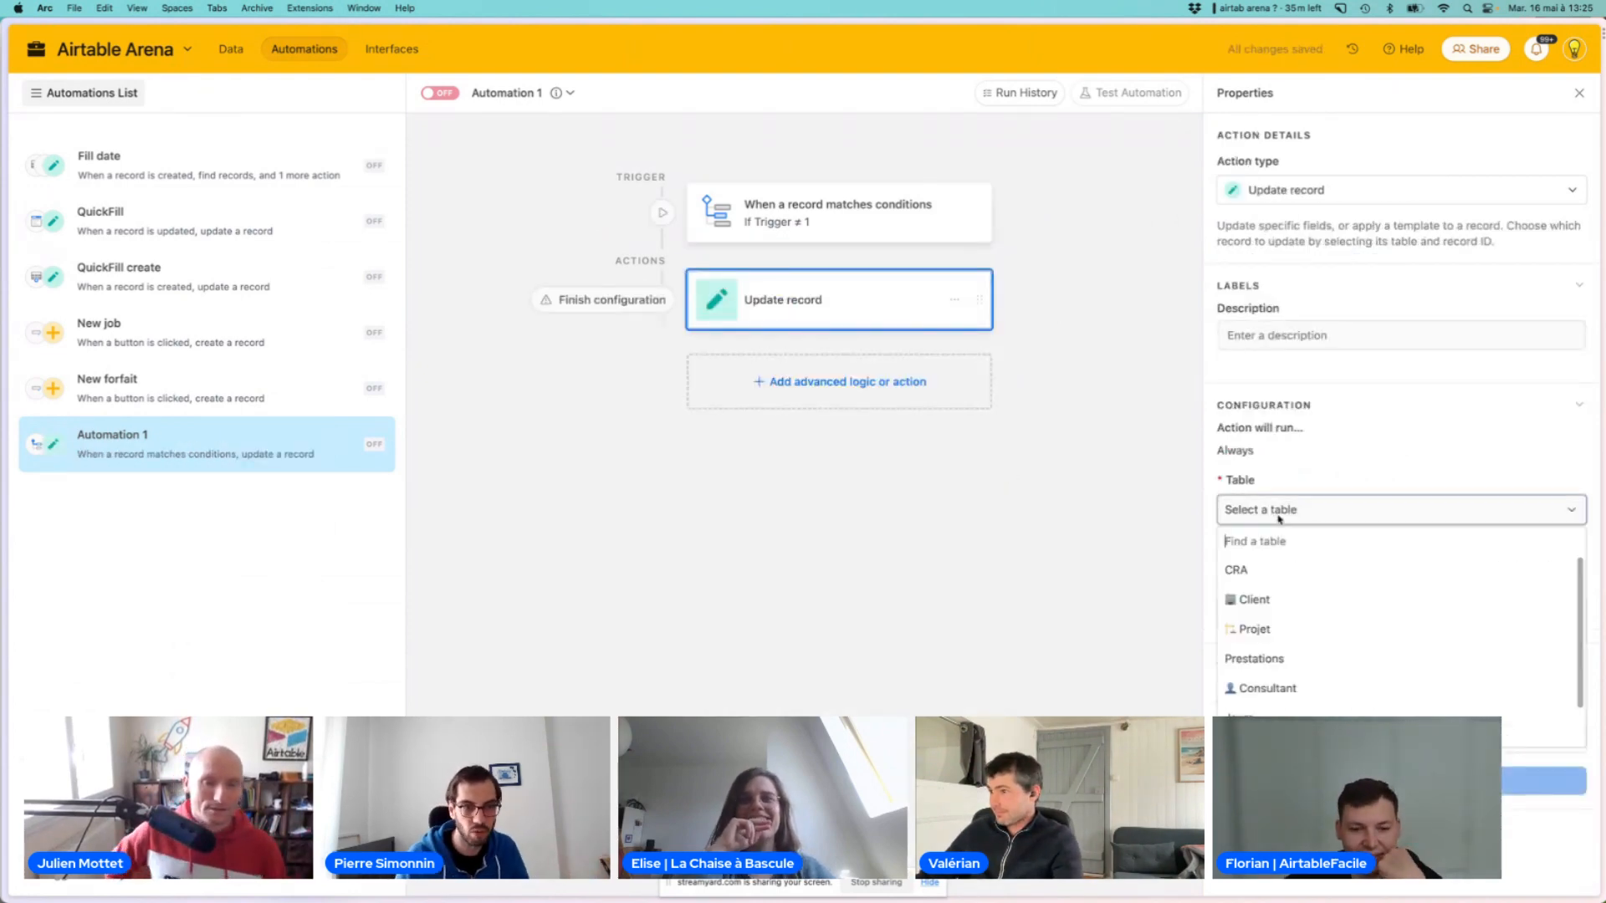
left_click(1251, 566)
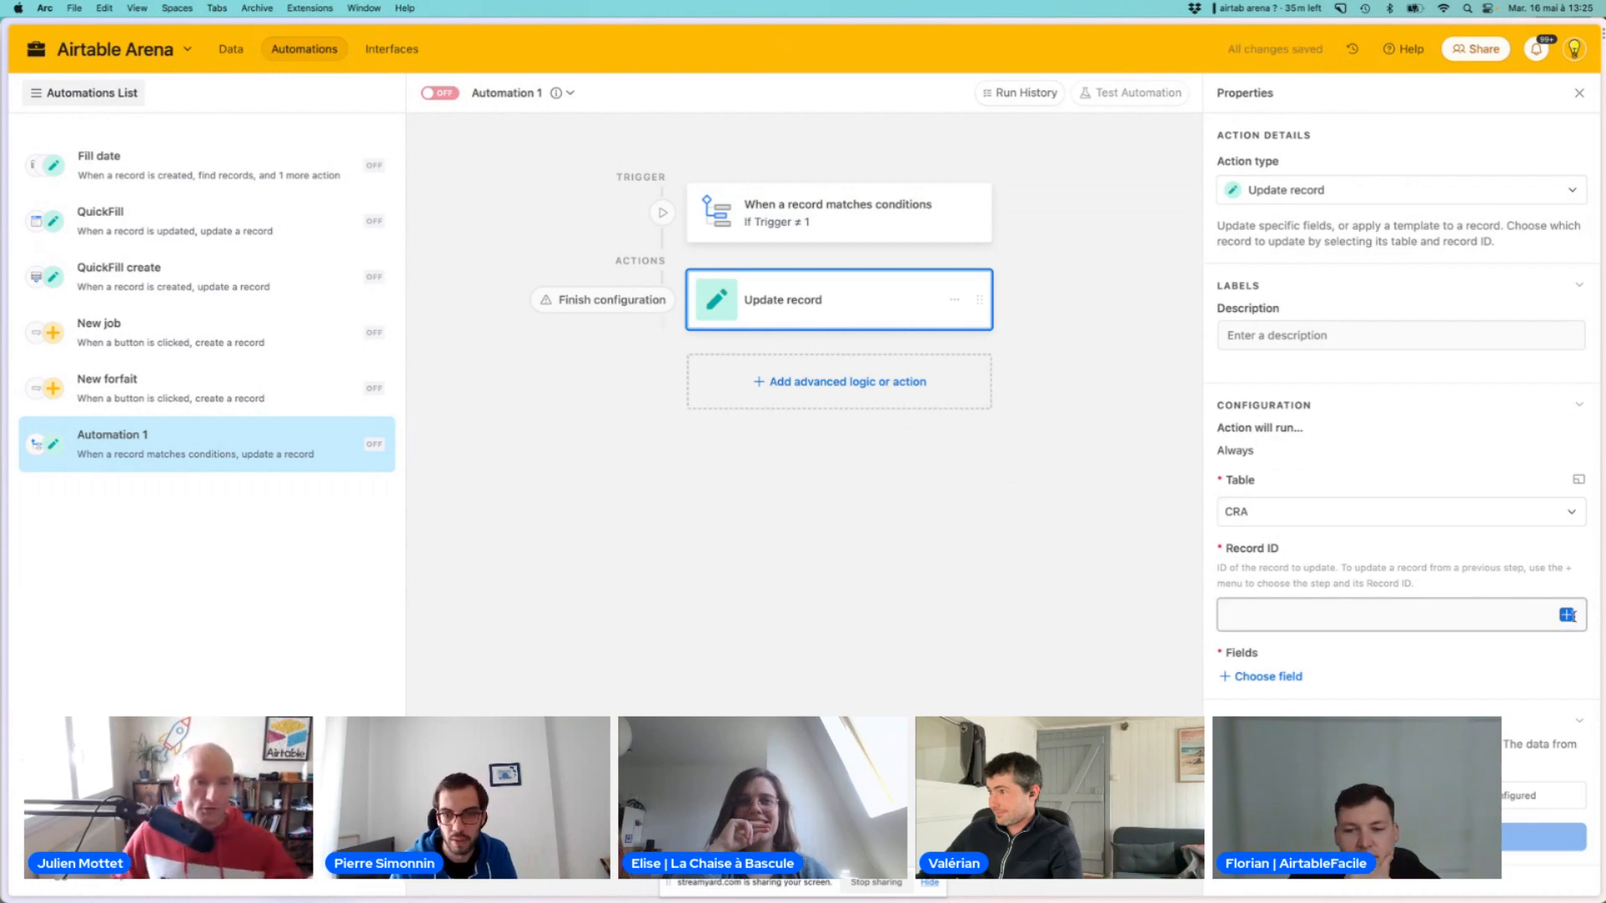
left_click(1455, 613)
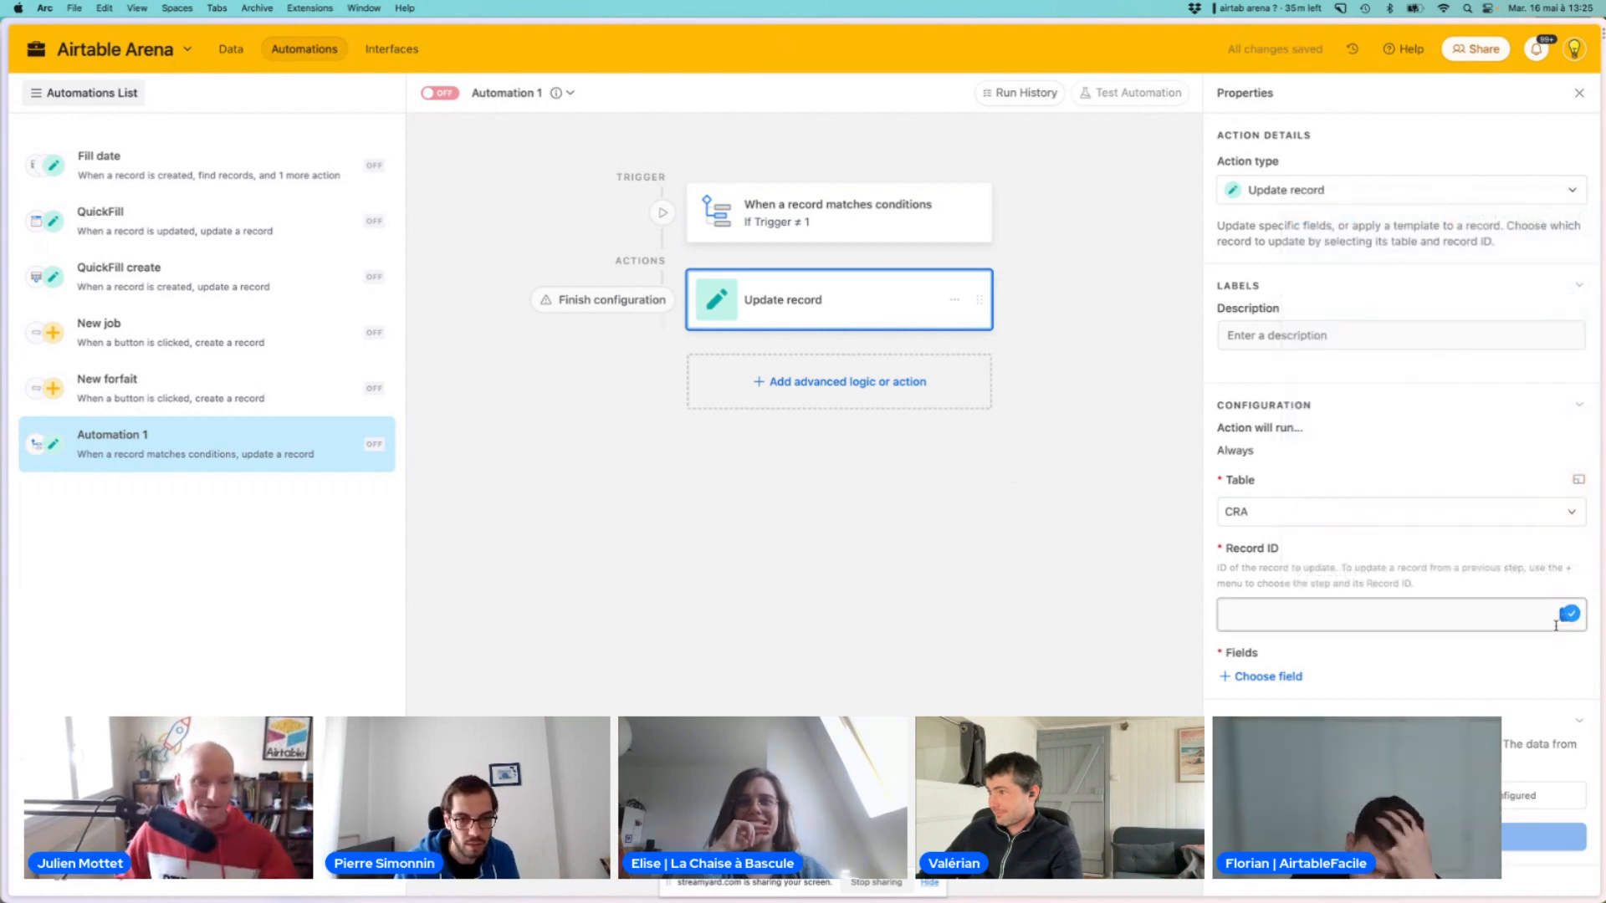
left_click(1561, 619)
left_click(1365, 738)
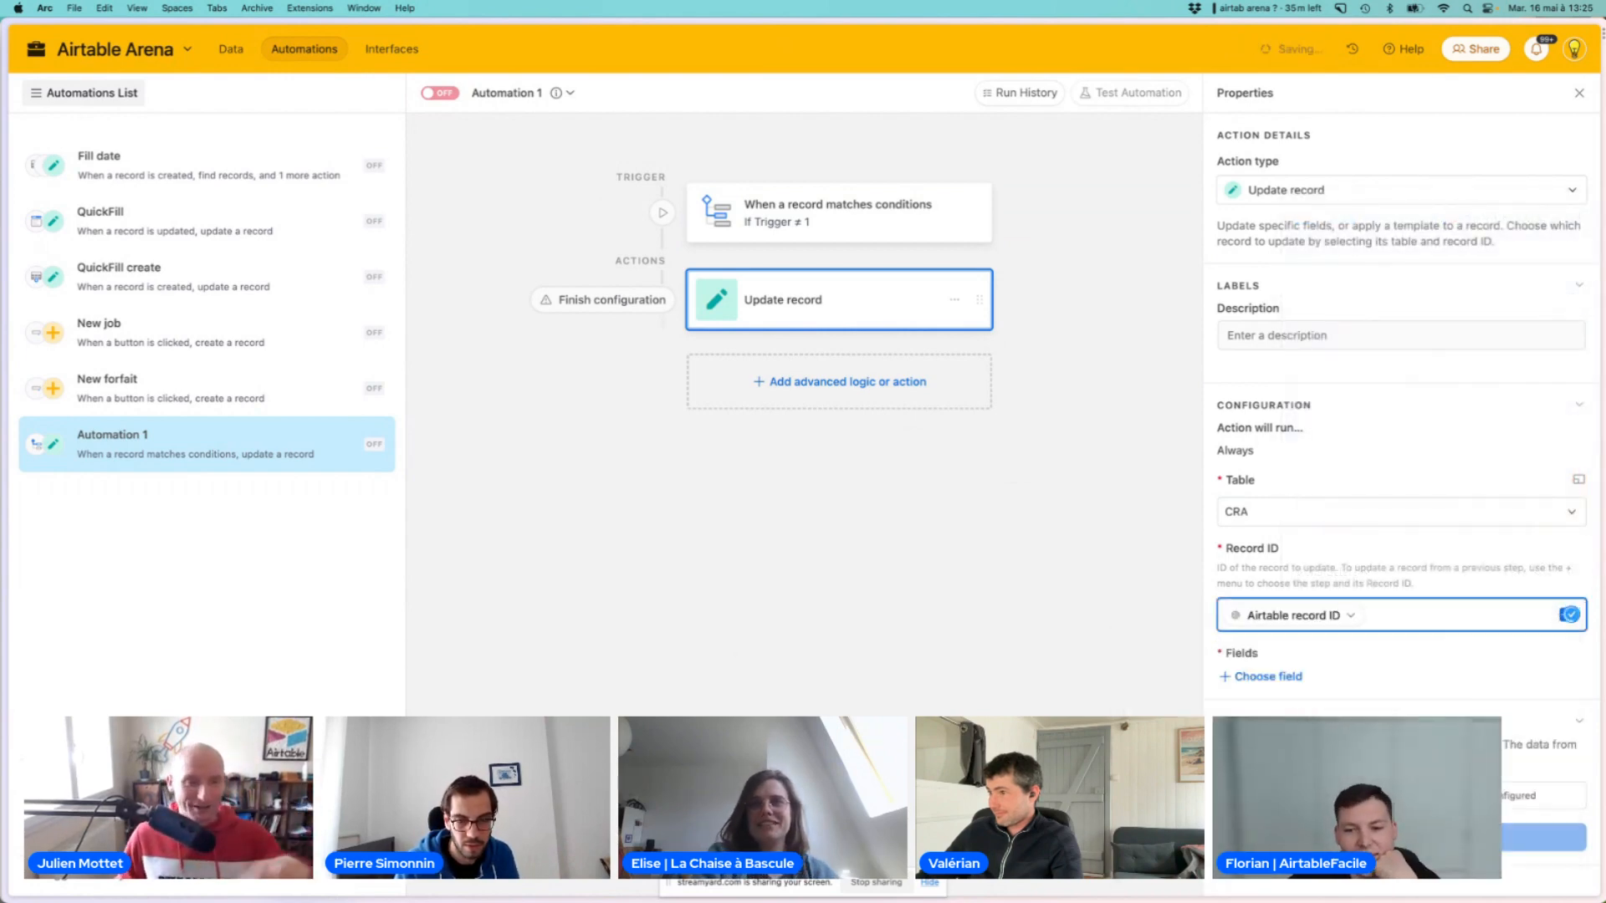
Make the update action fill Jour_link with the triggering record's Jour_txt, and switch Automation 1 on
left_click(1267, 686)
left_click(1266, 689)
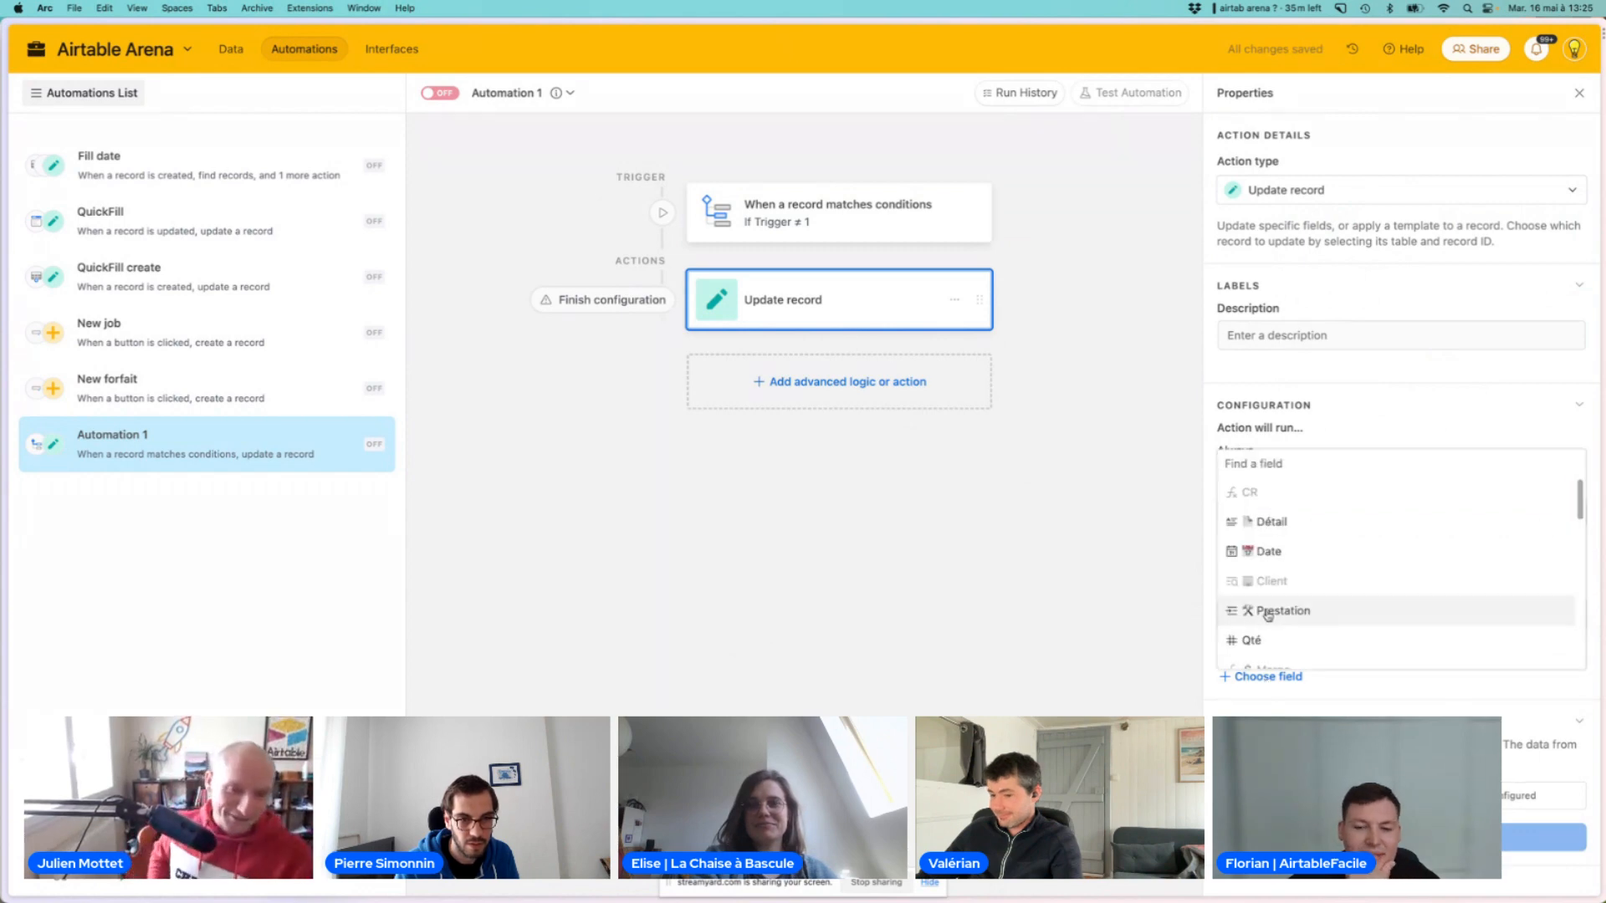
type("j")
left_click(1264, 536)
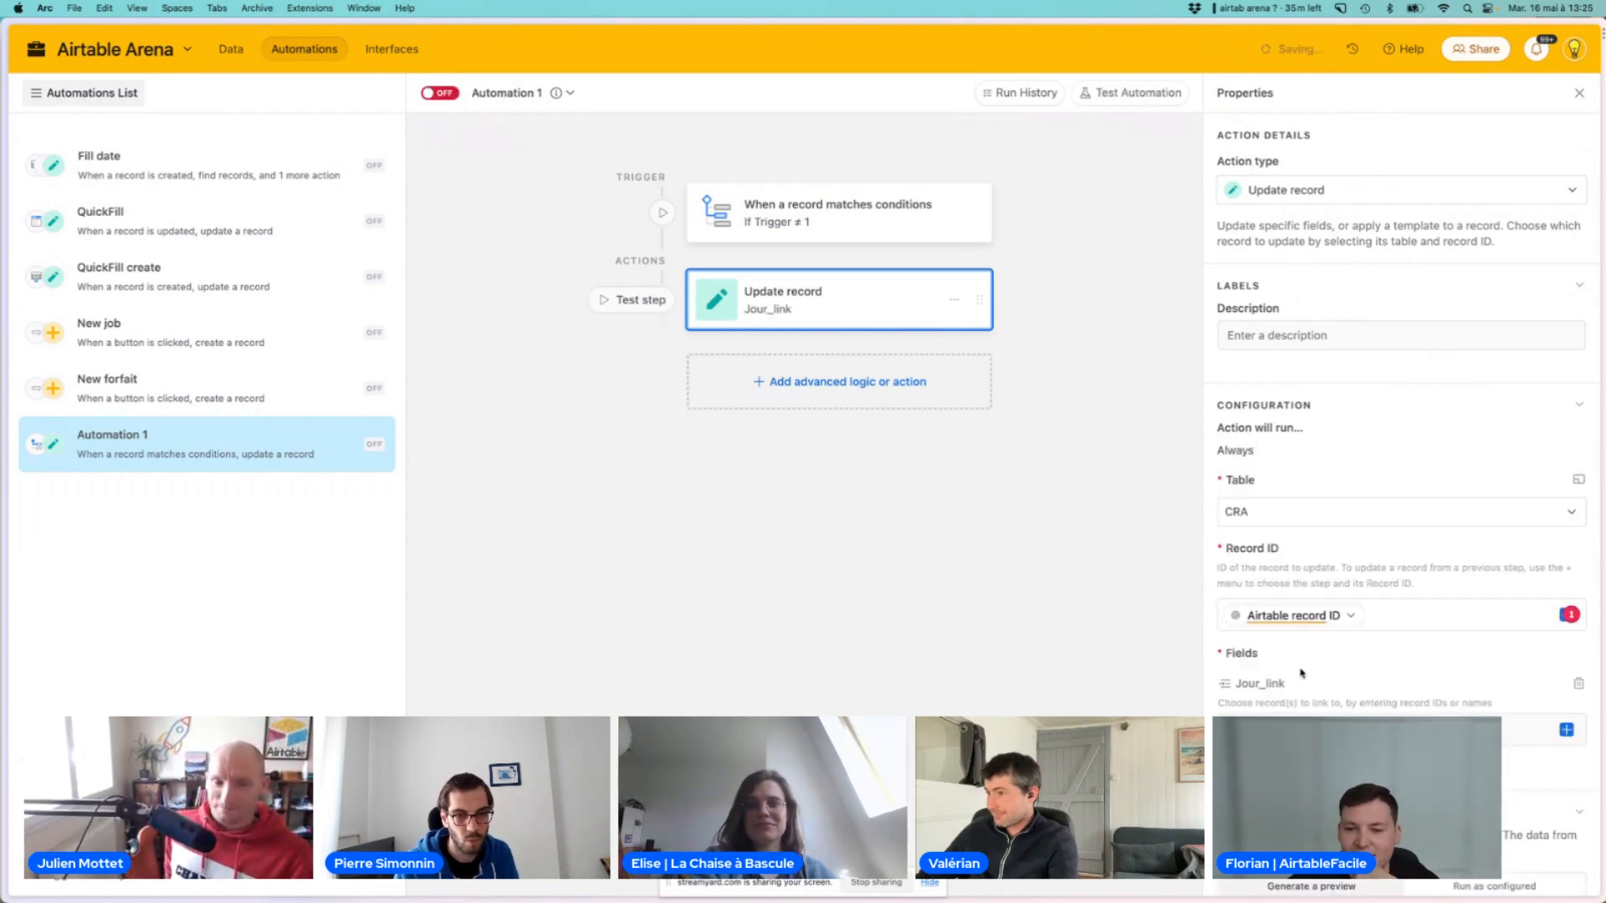
left_click(1556, 729)
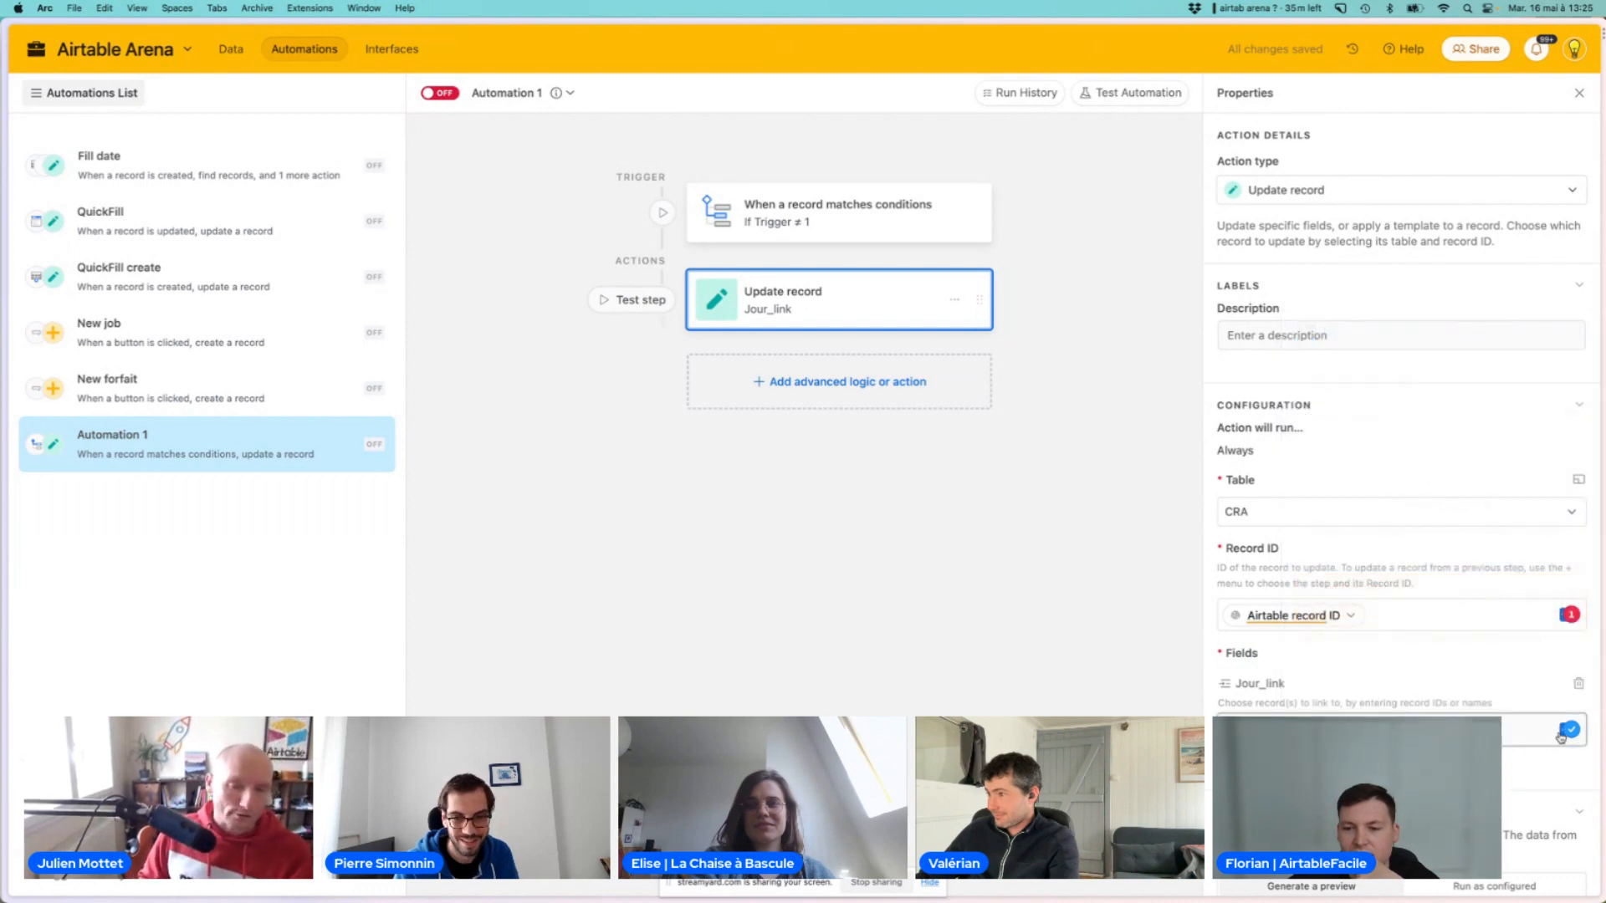
left_click(1561, 737)
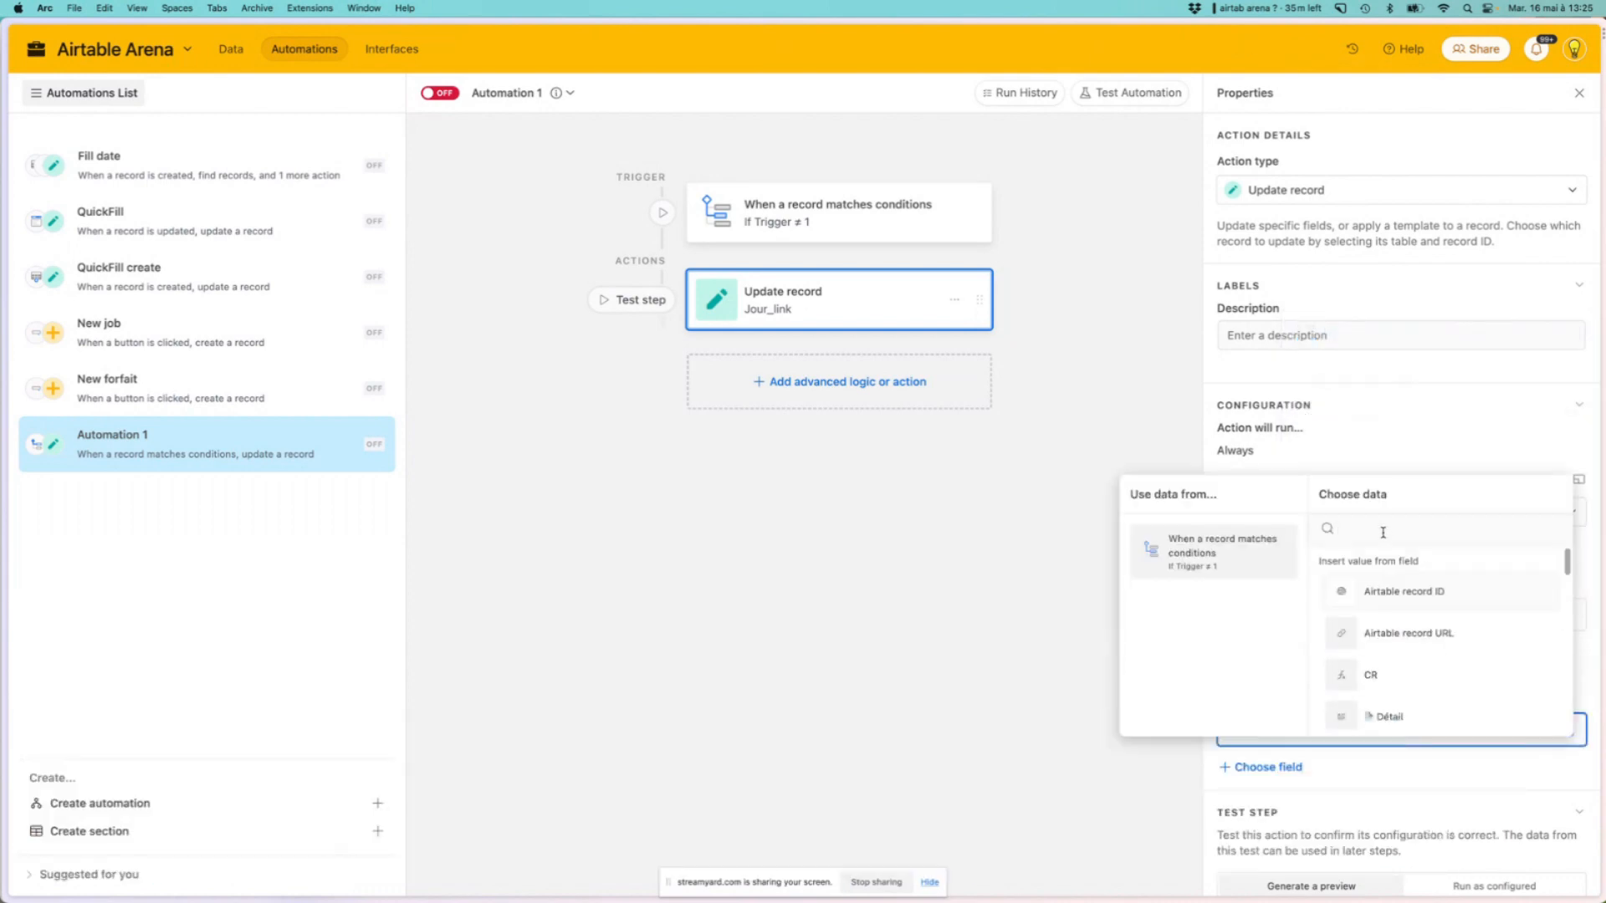
type("jou")
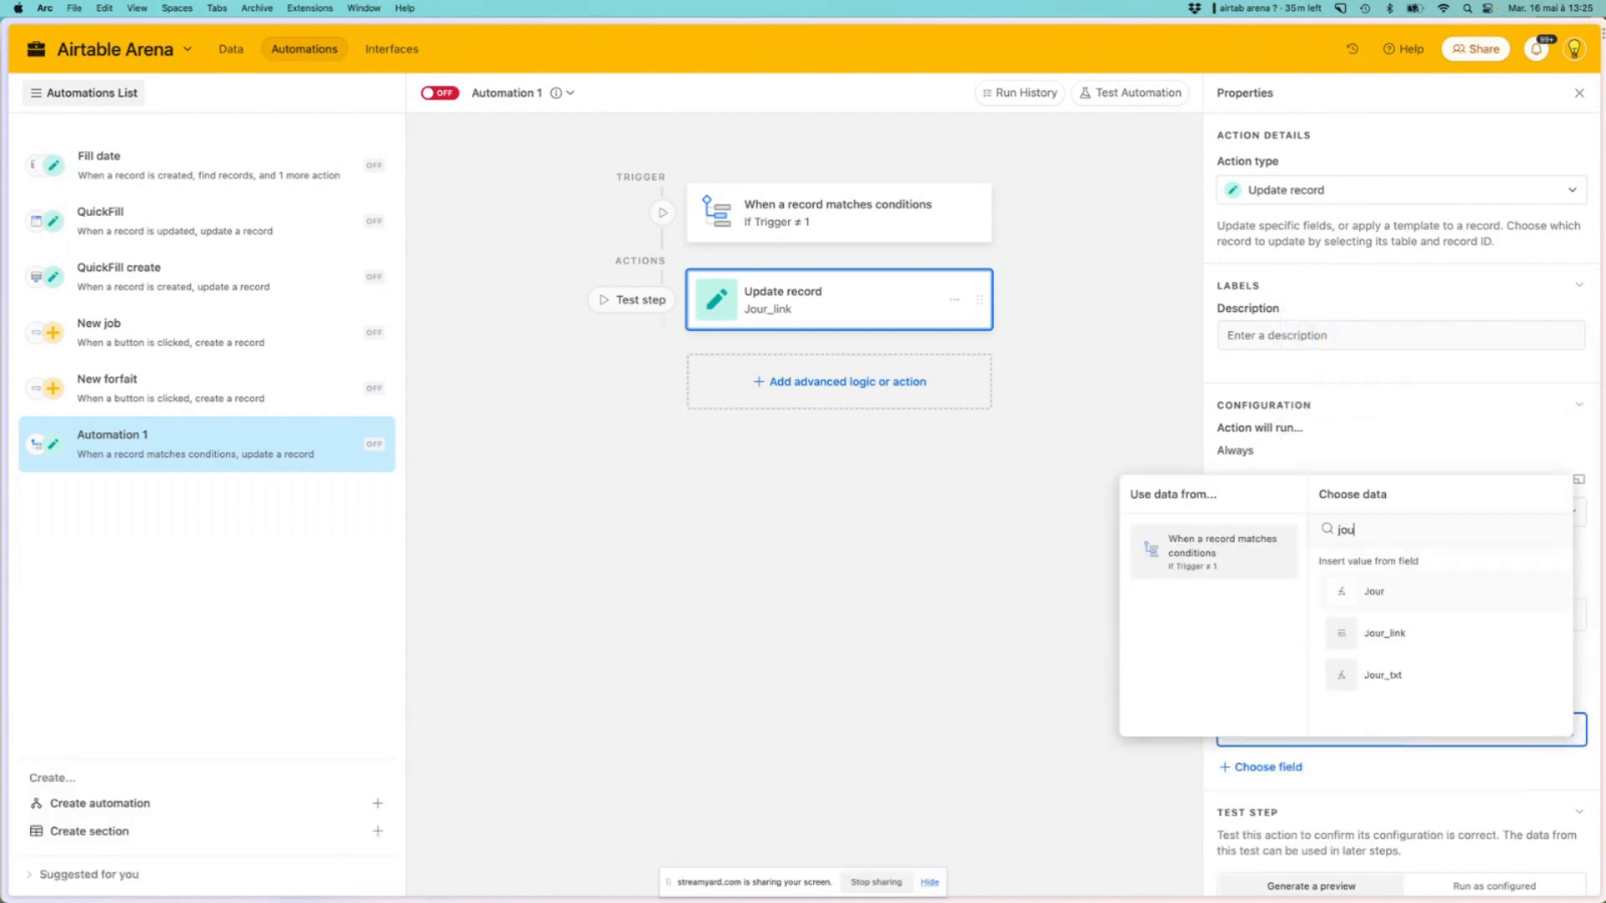
left_click(1425, 637)
left_click(1389, 665)
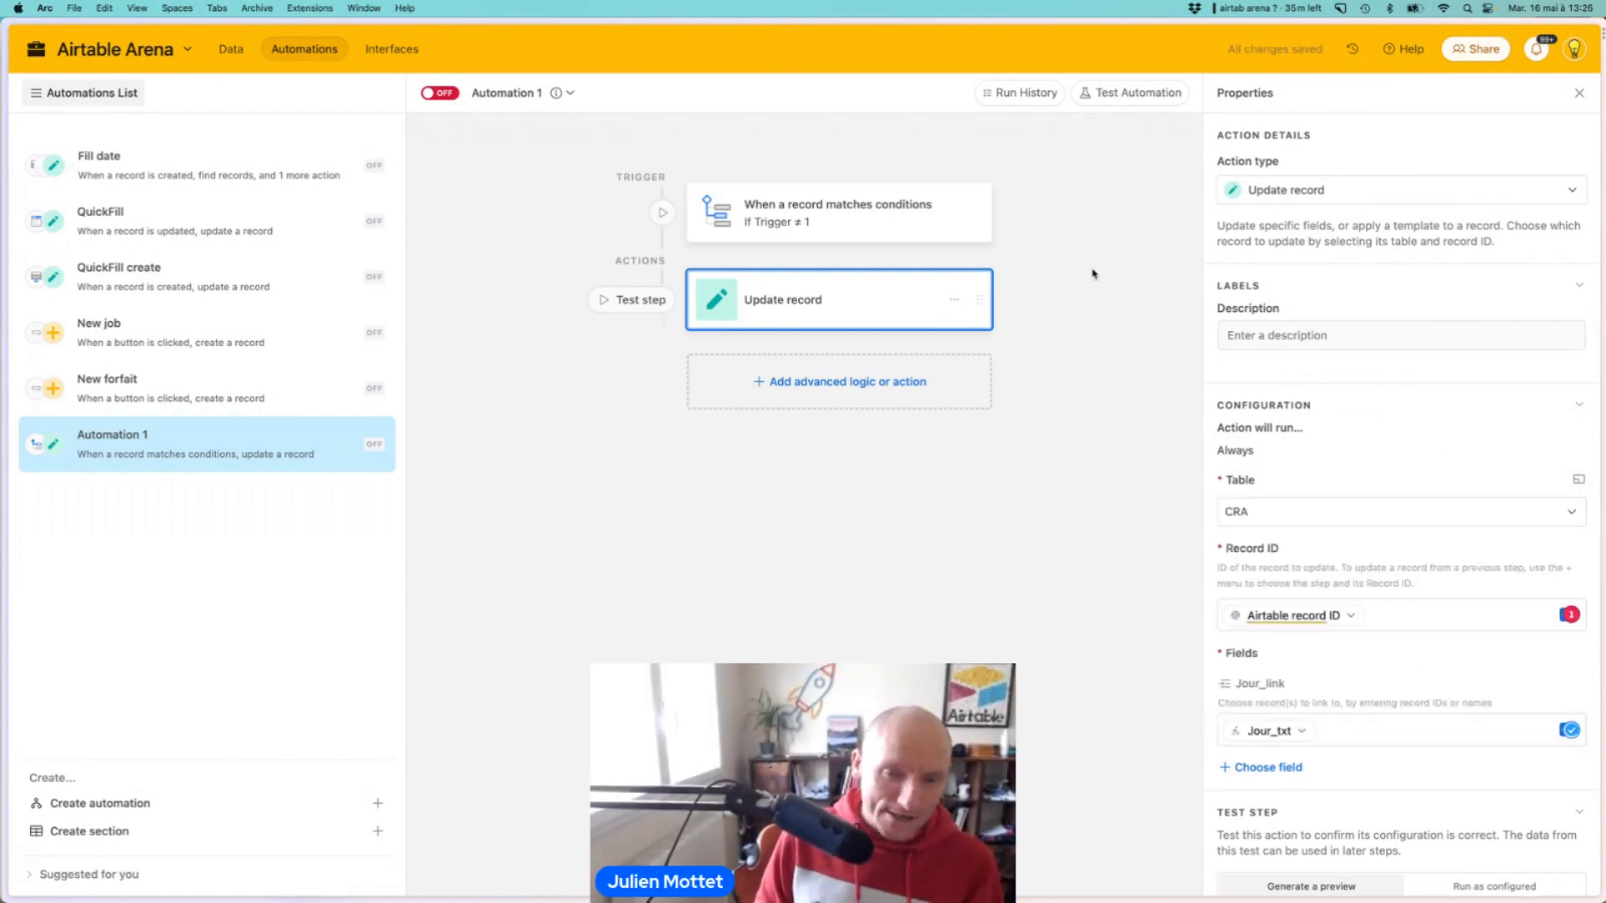
left_click(440, 92)
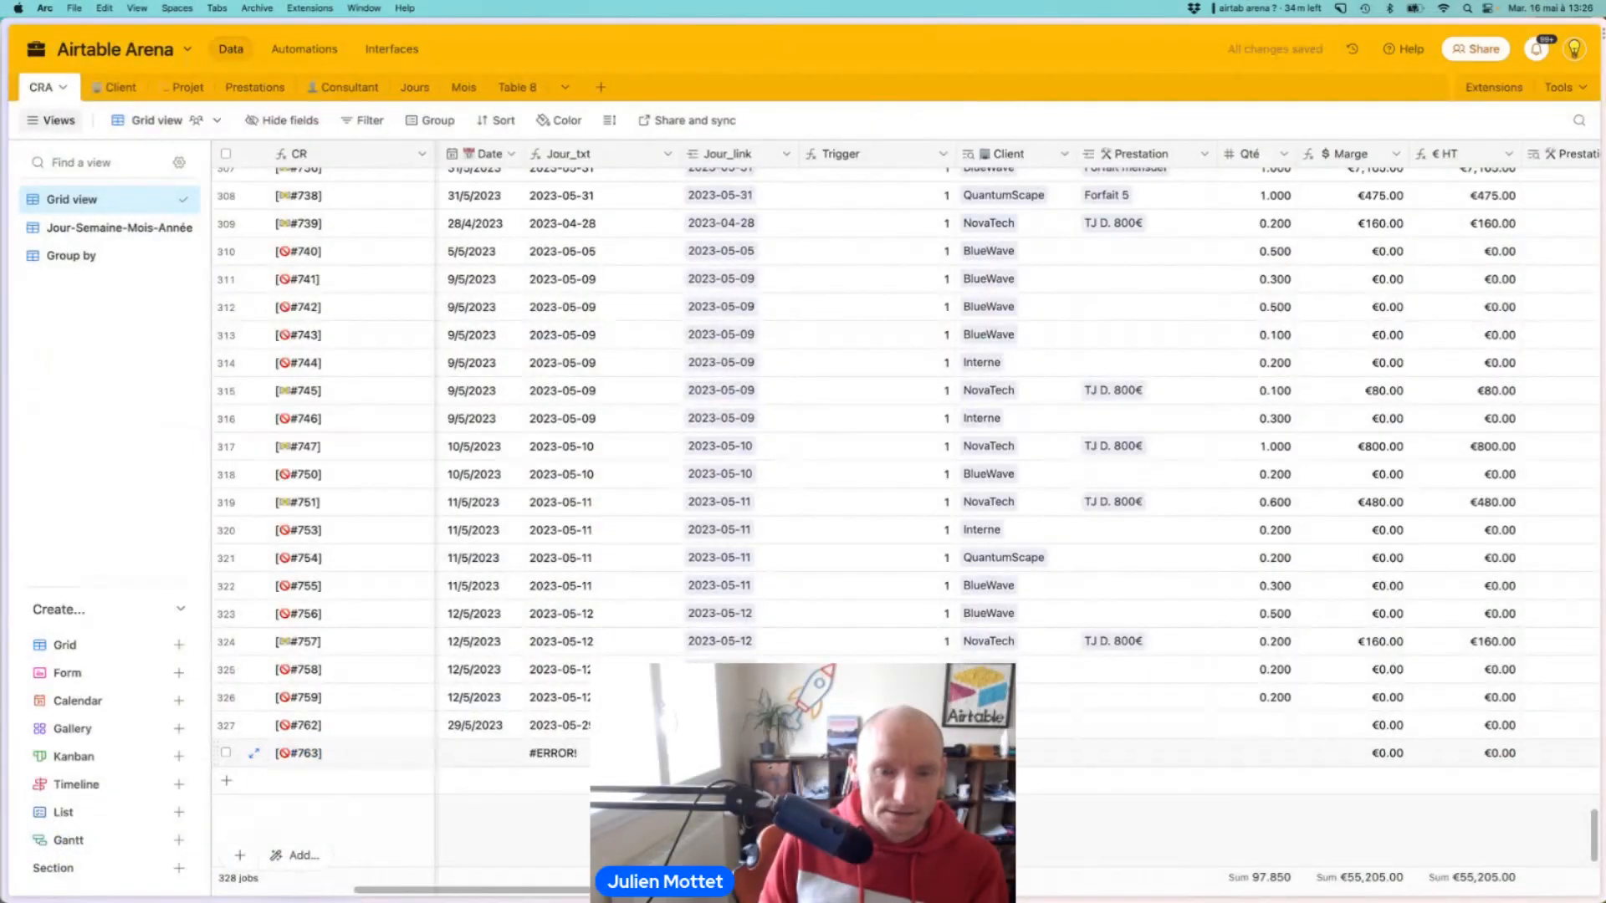
Set the date of the new CRA record #763 to 17/4/2023 to try out the automation
left_click(736, 753)
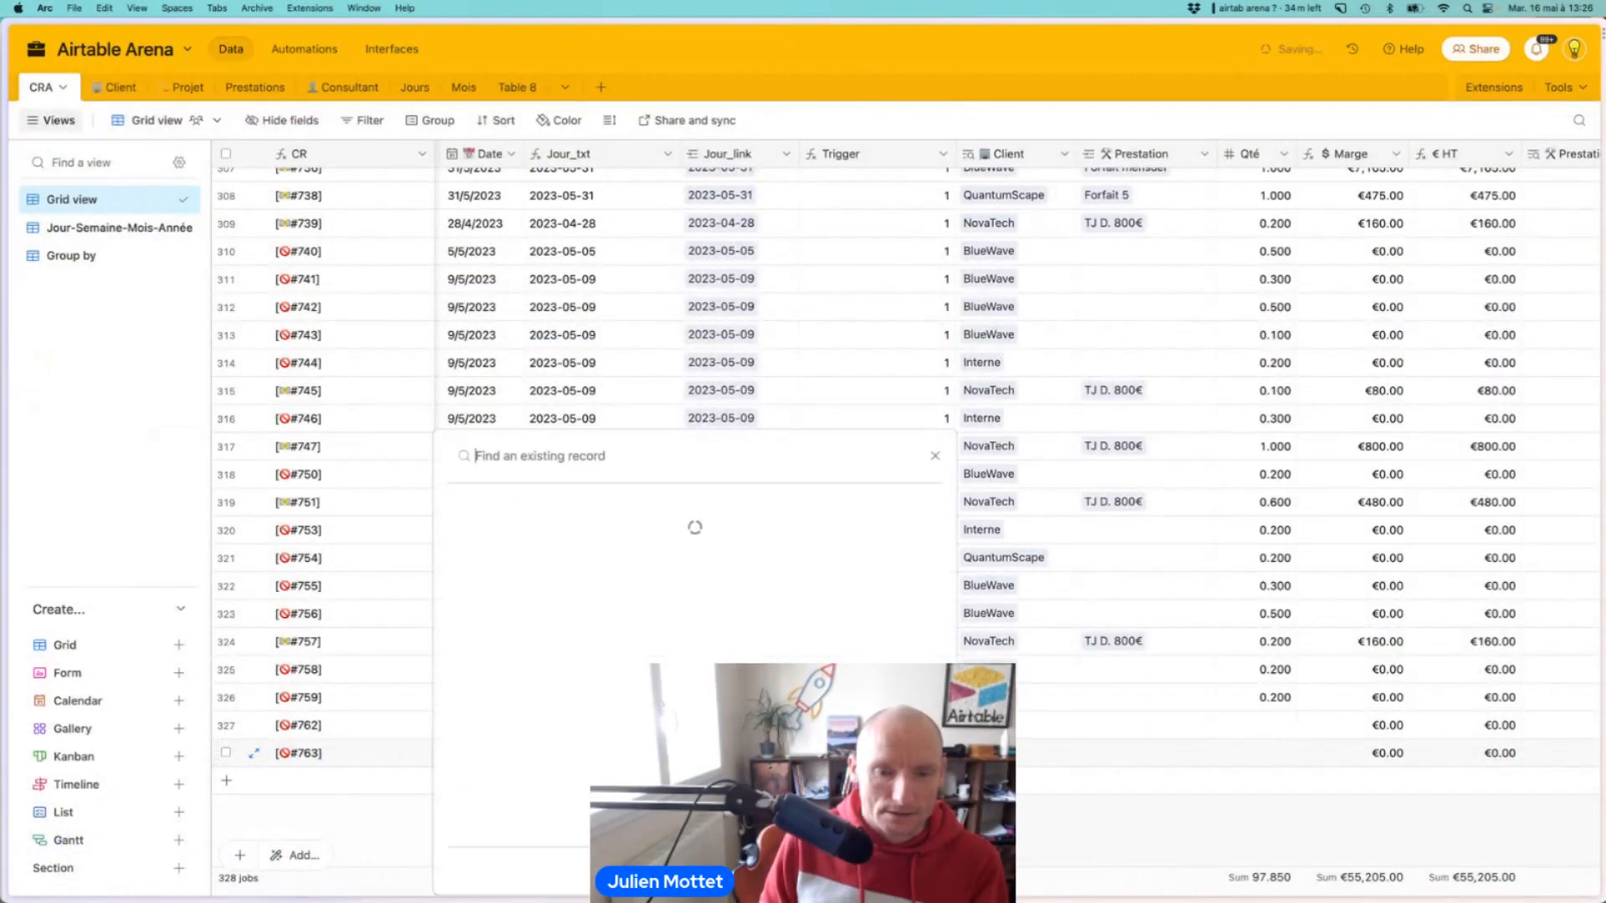
key("Escape")
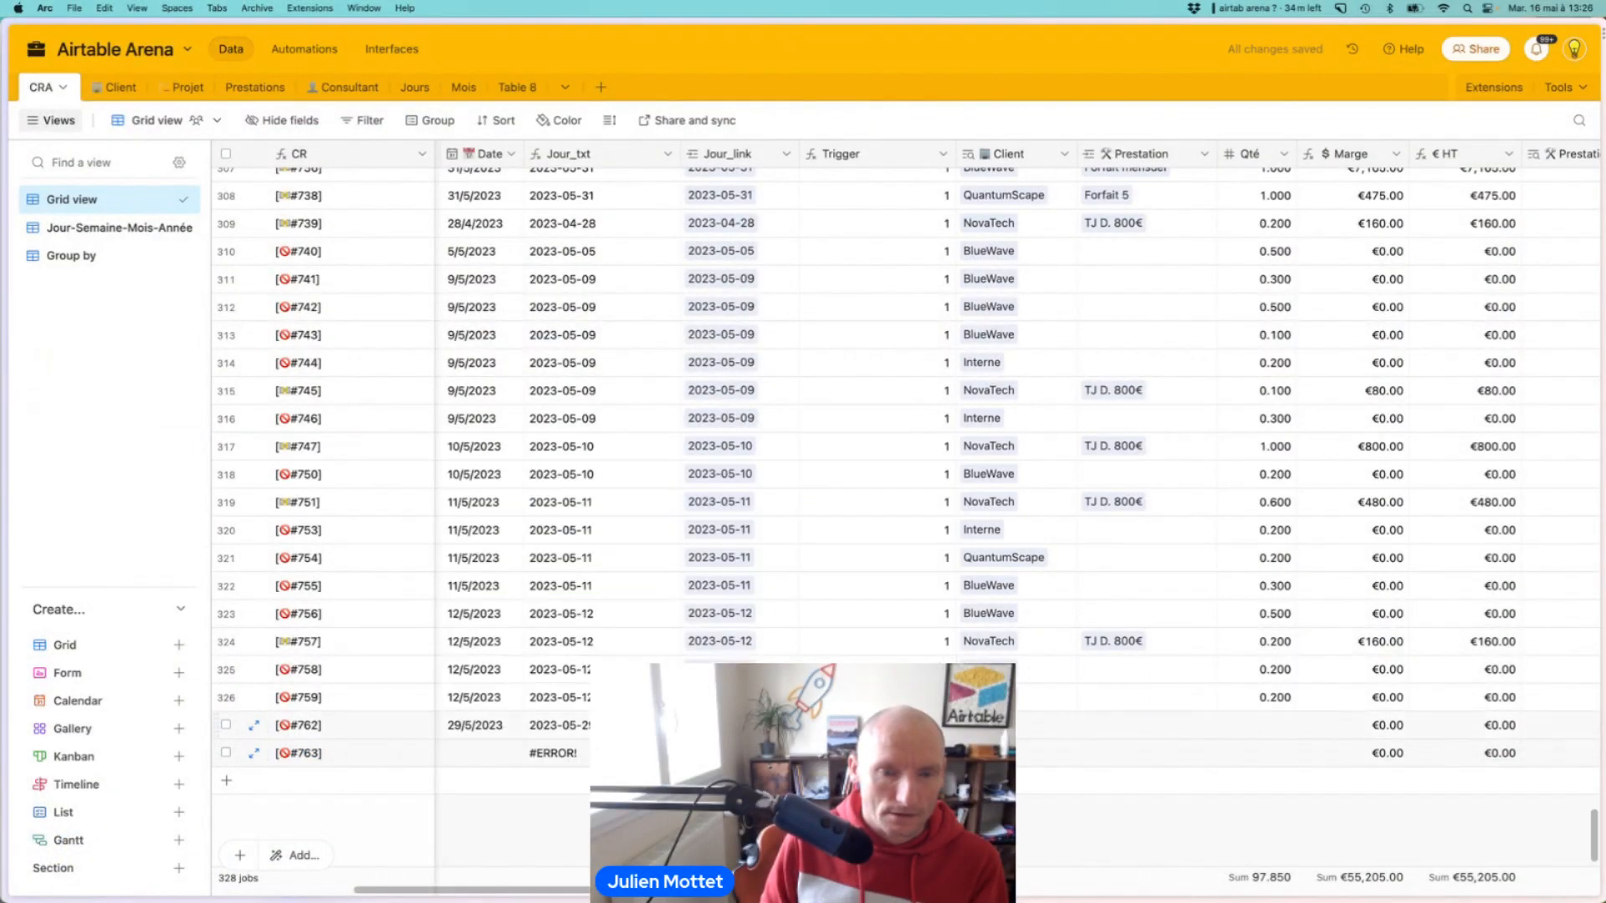
left_click(572, 728)
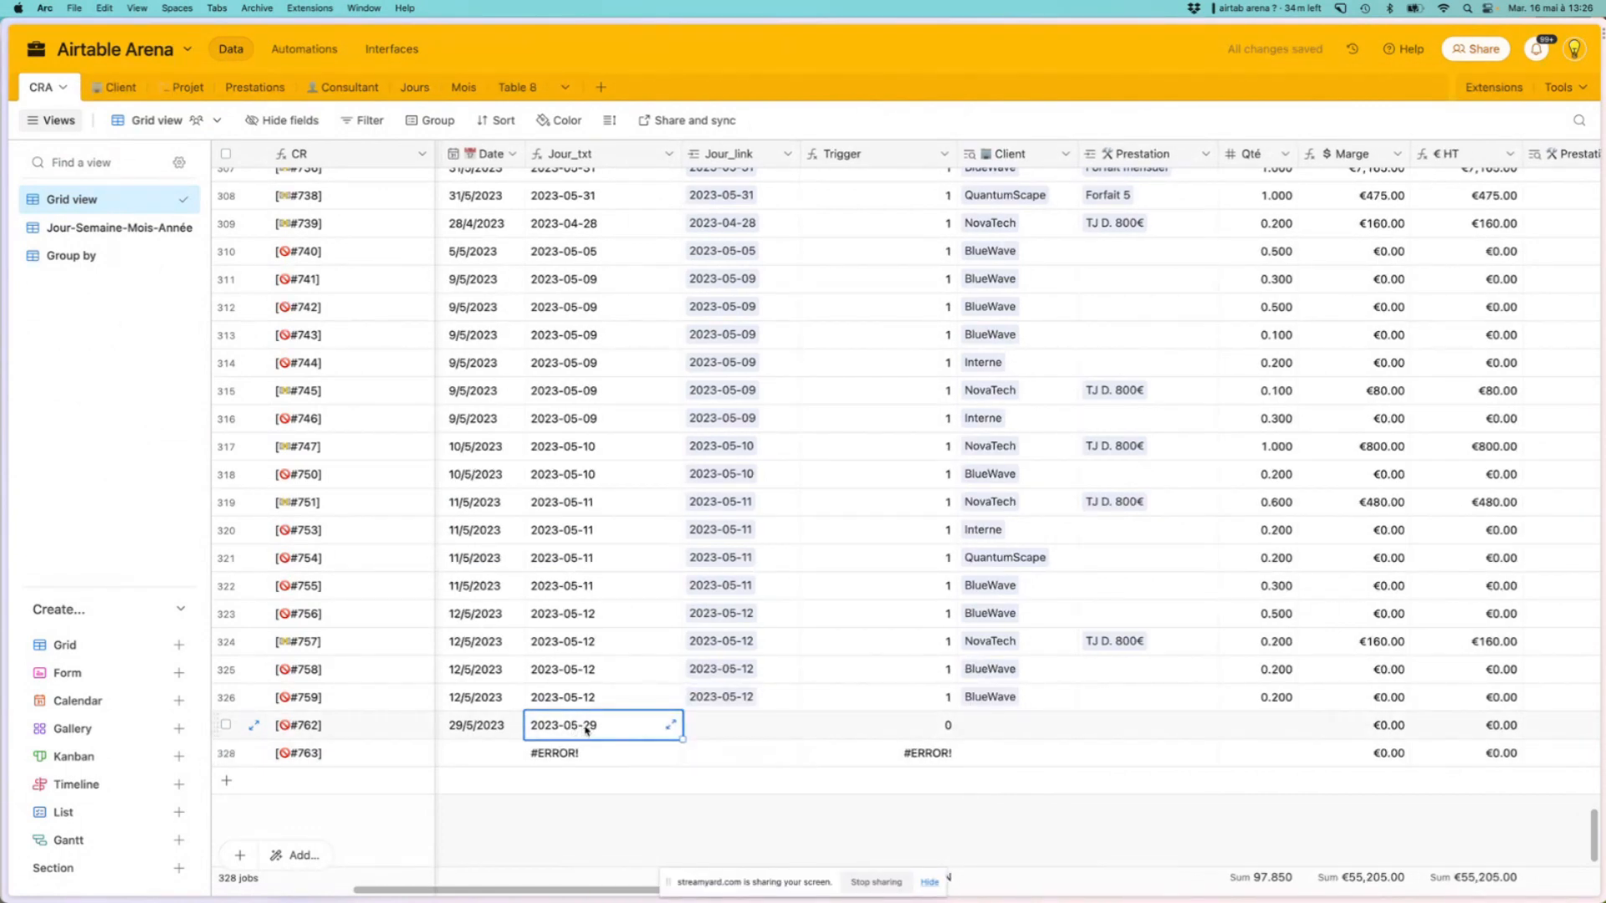
left_click(493, 736)
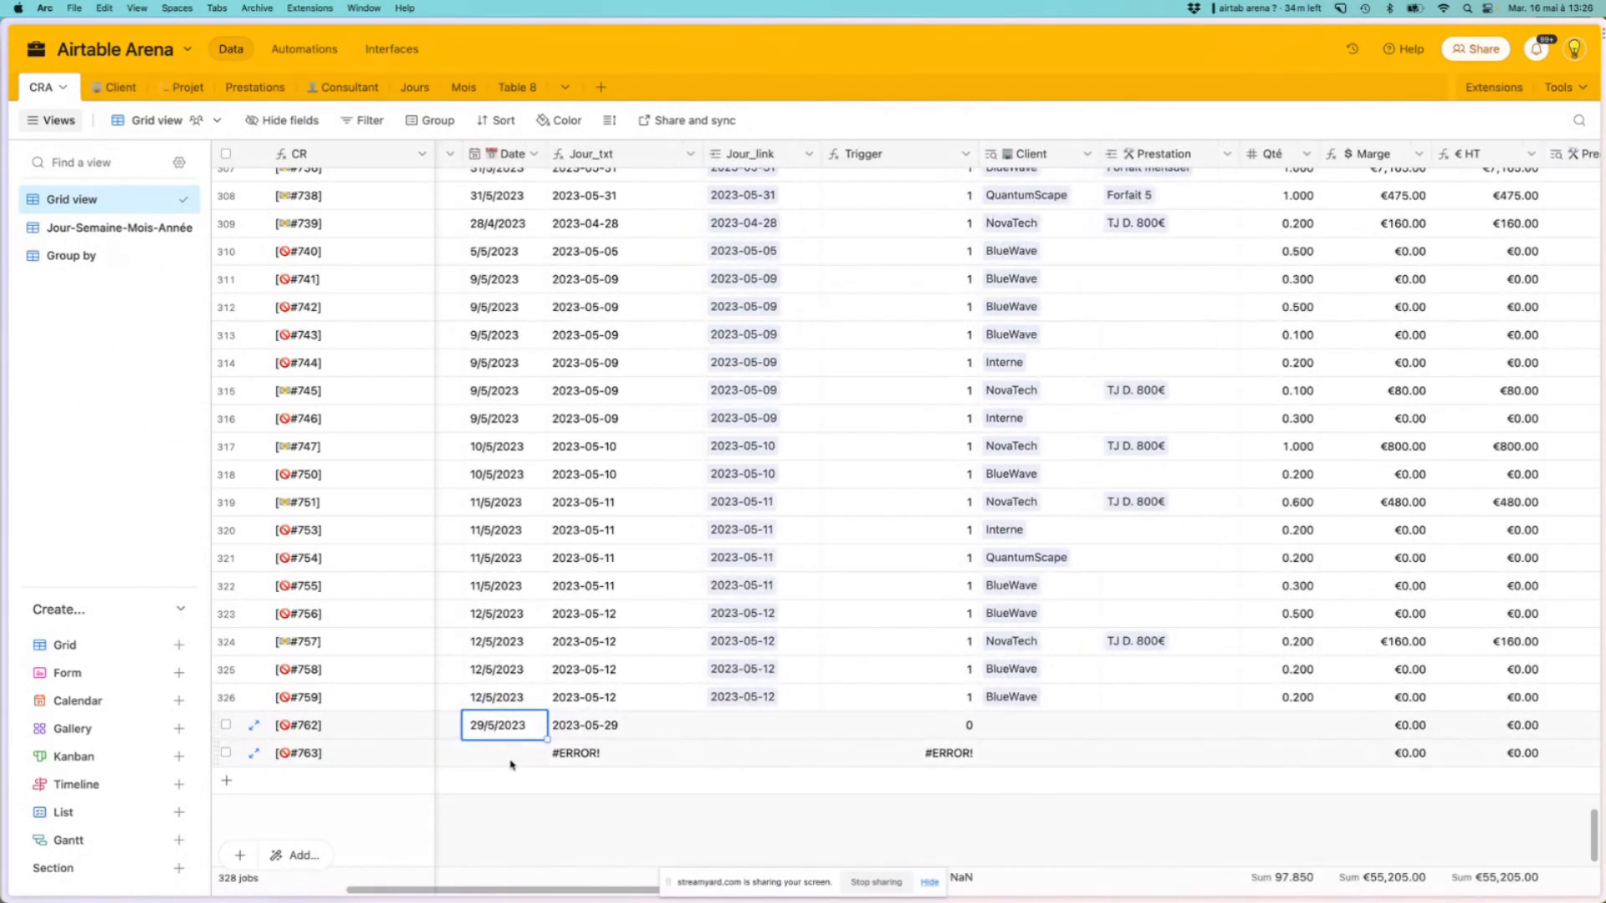
left_click(512, 757)
left_click(509, 755)
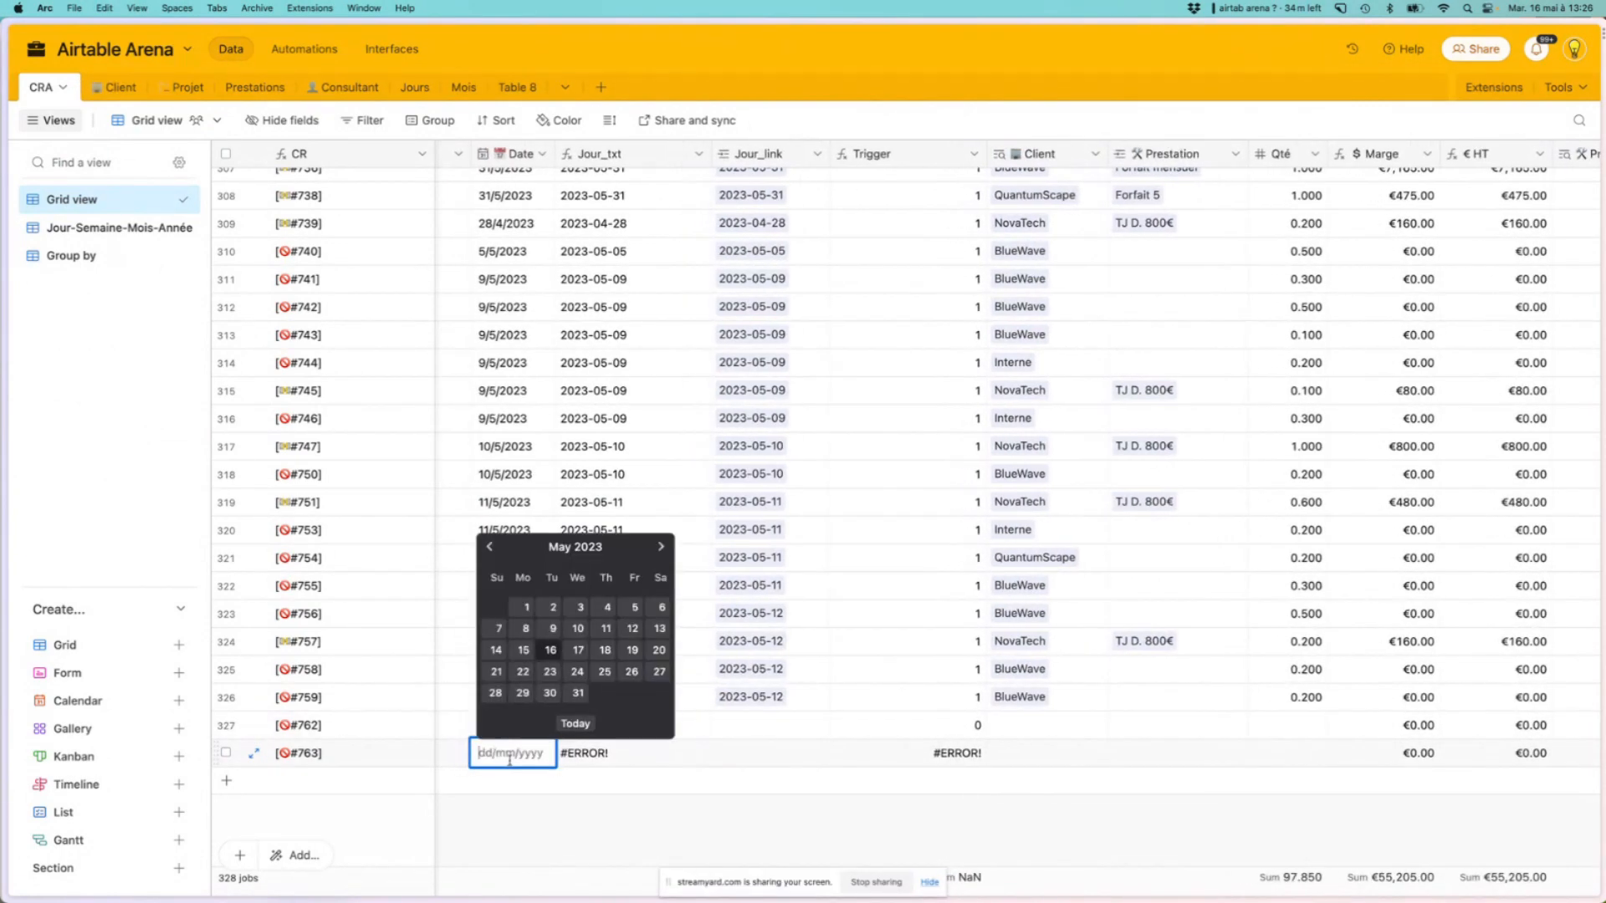
left_click(490, 547)
left_click(523, 650)
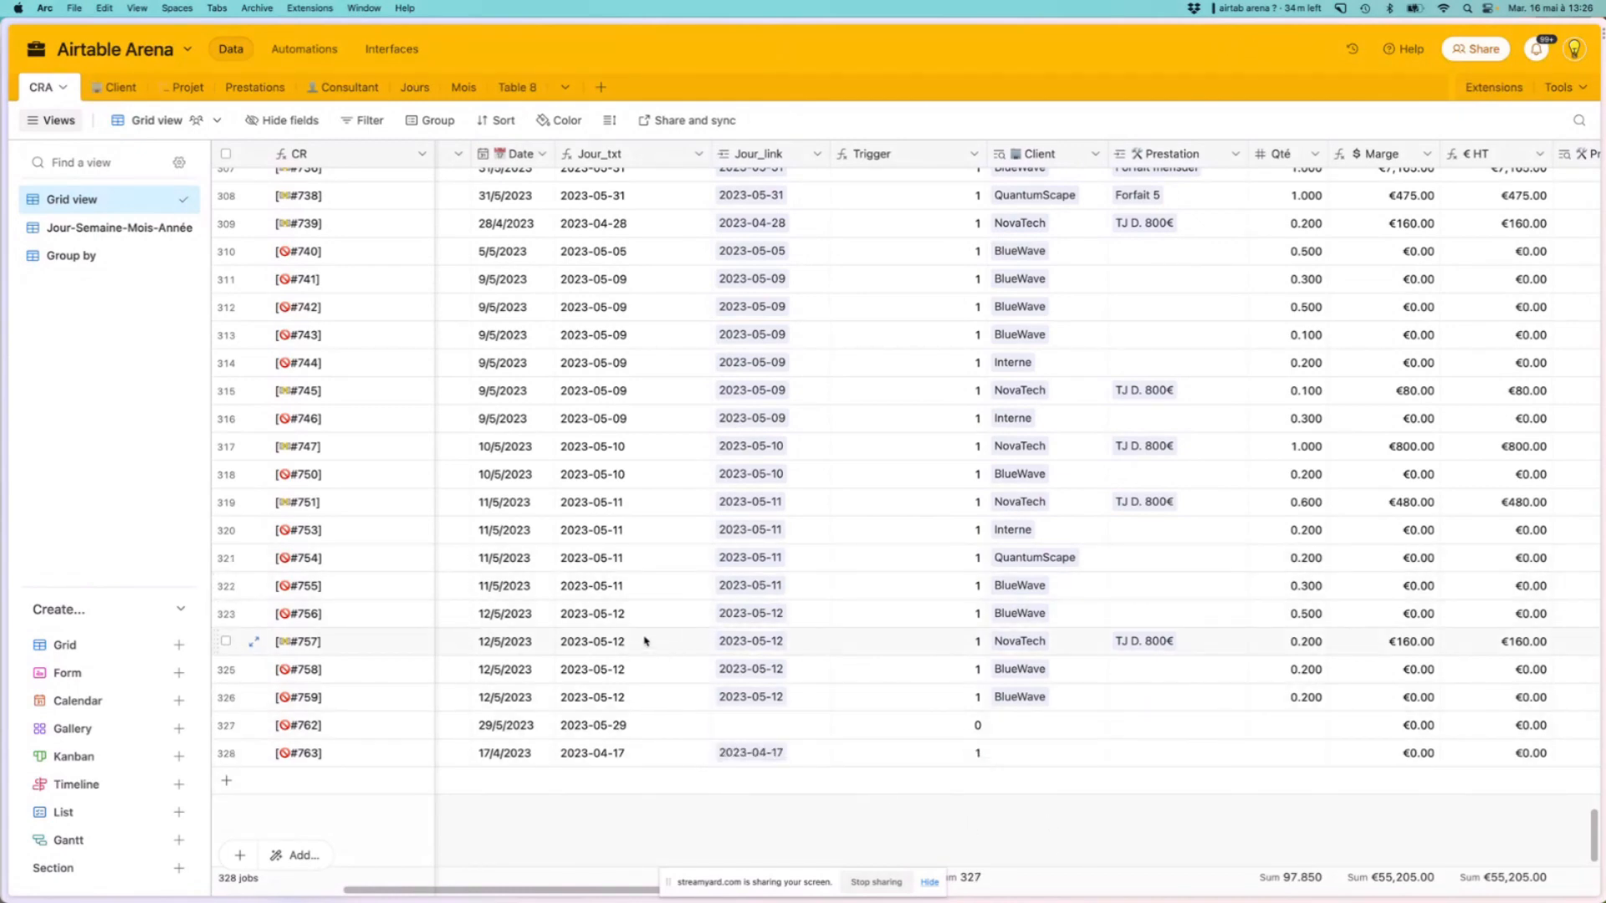
Change the date of CRA record #763 to 16/4/2023 to test the automation on an updated date
double_click(513, 726)
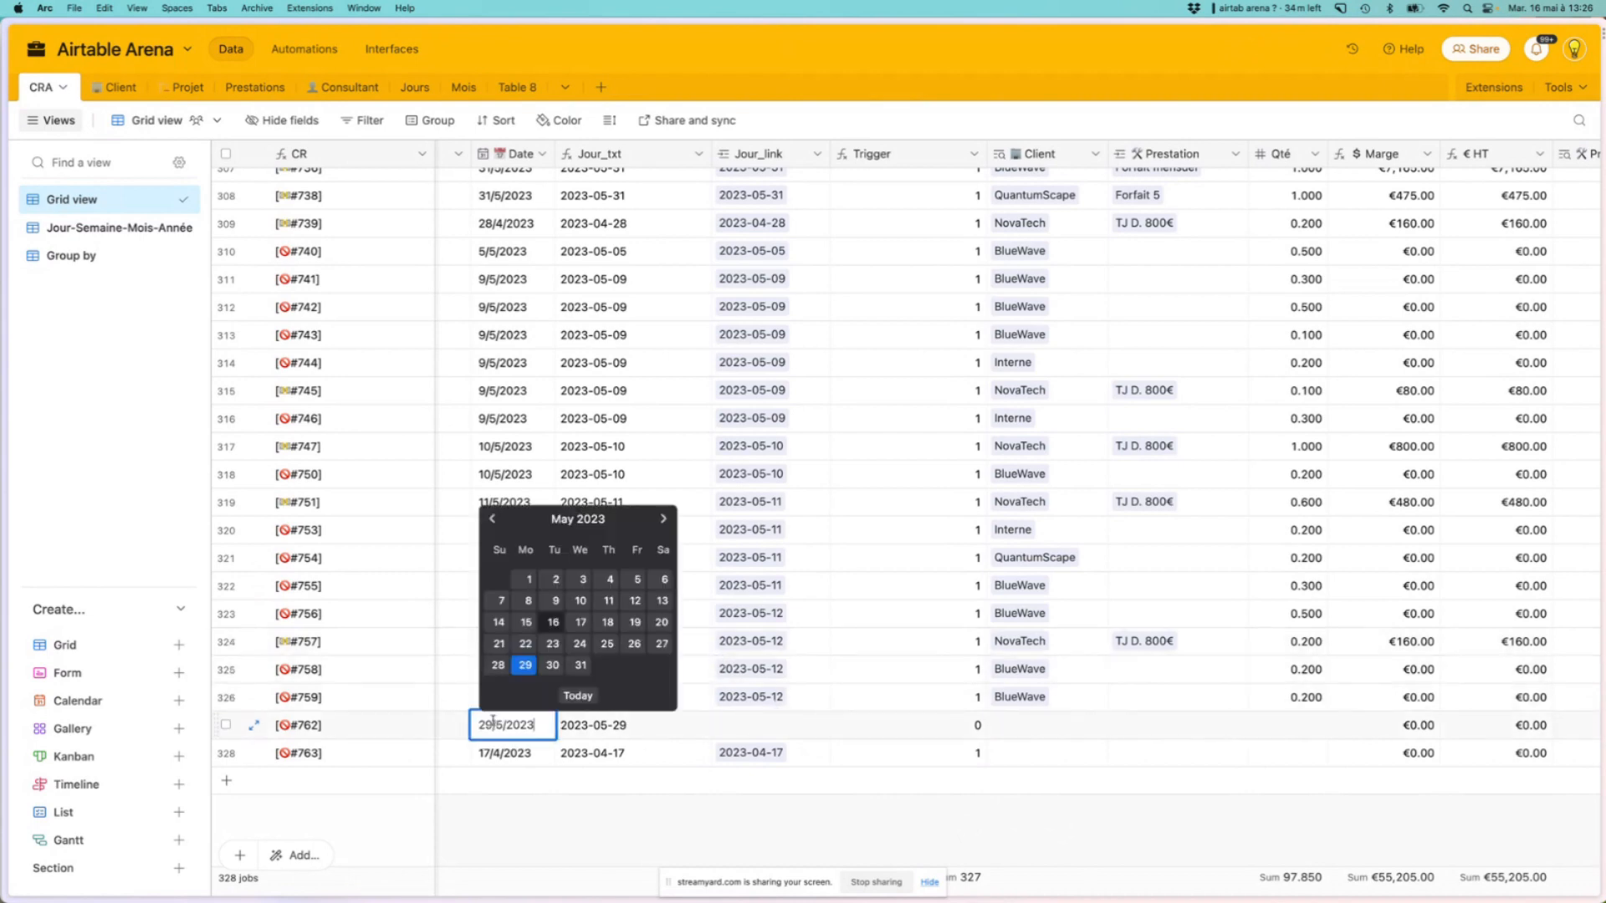
left_click(492, 525)
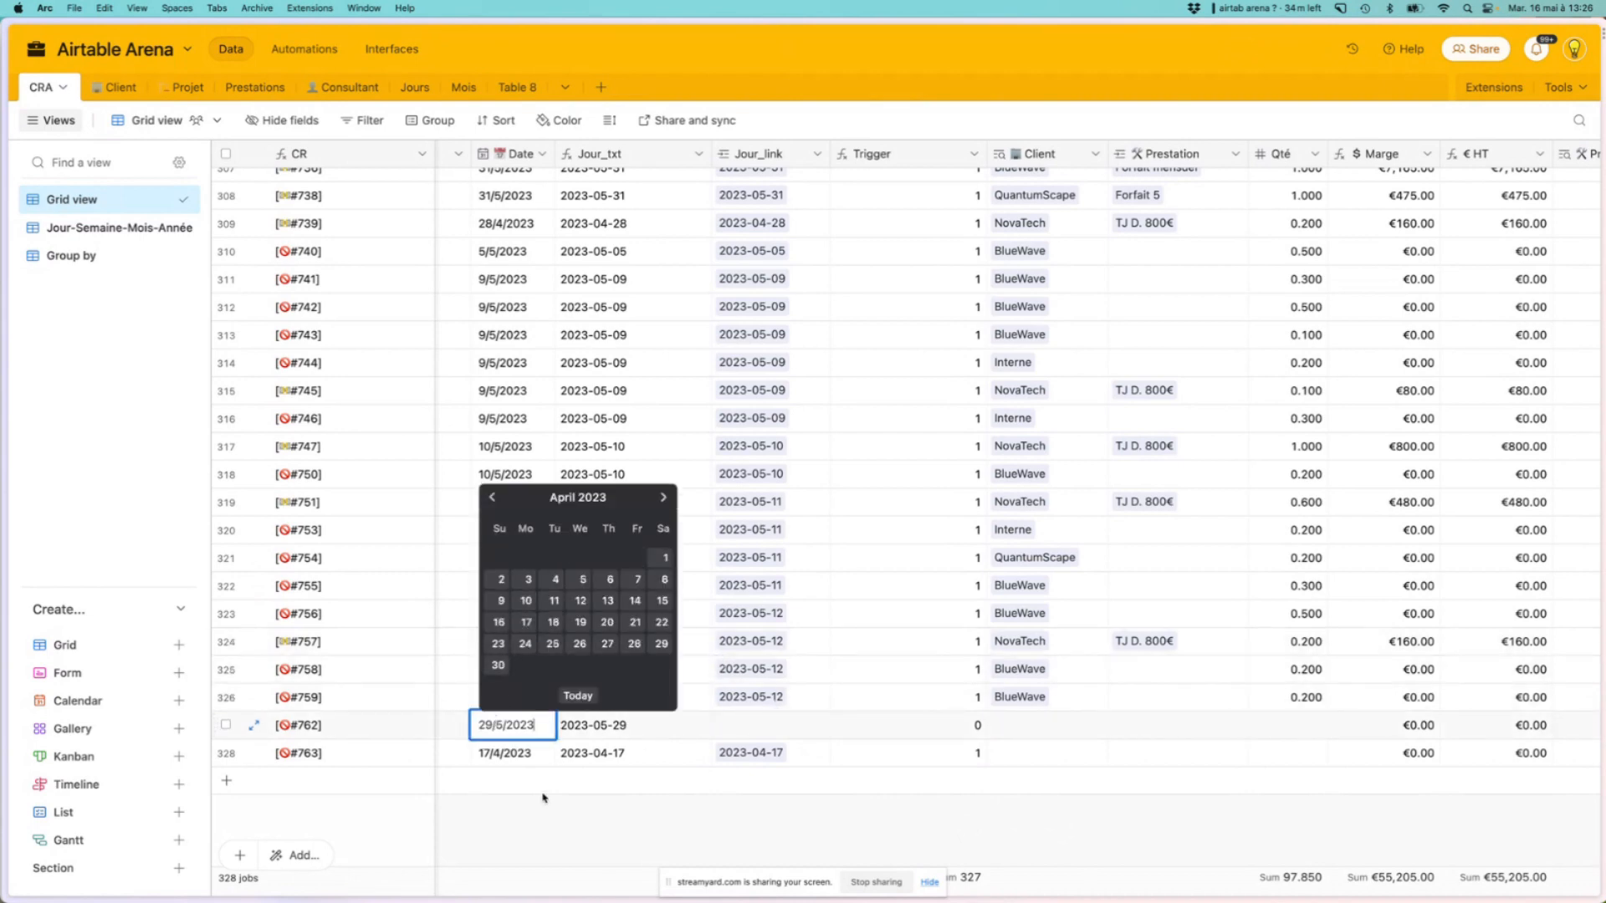
left_click(491, 756)
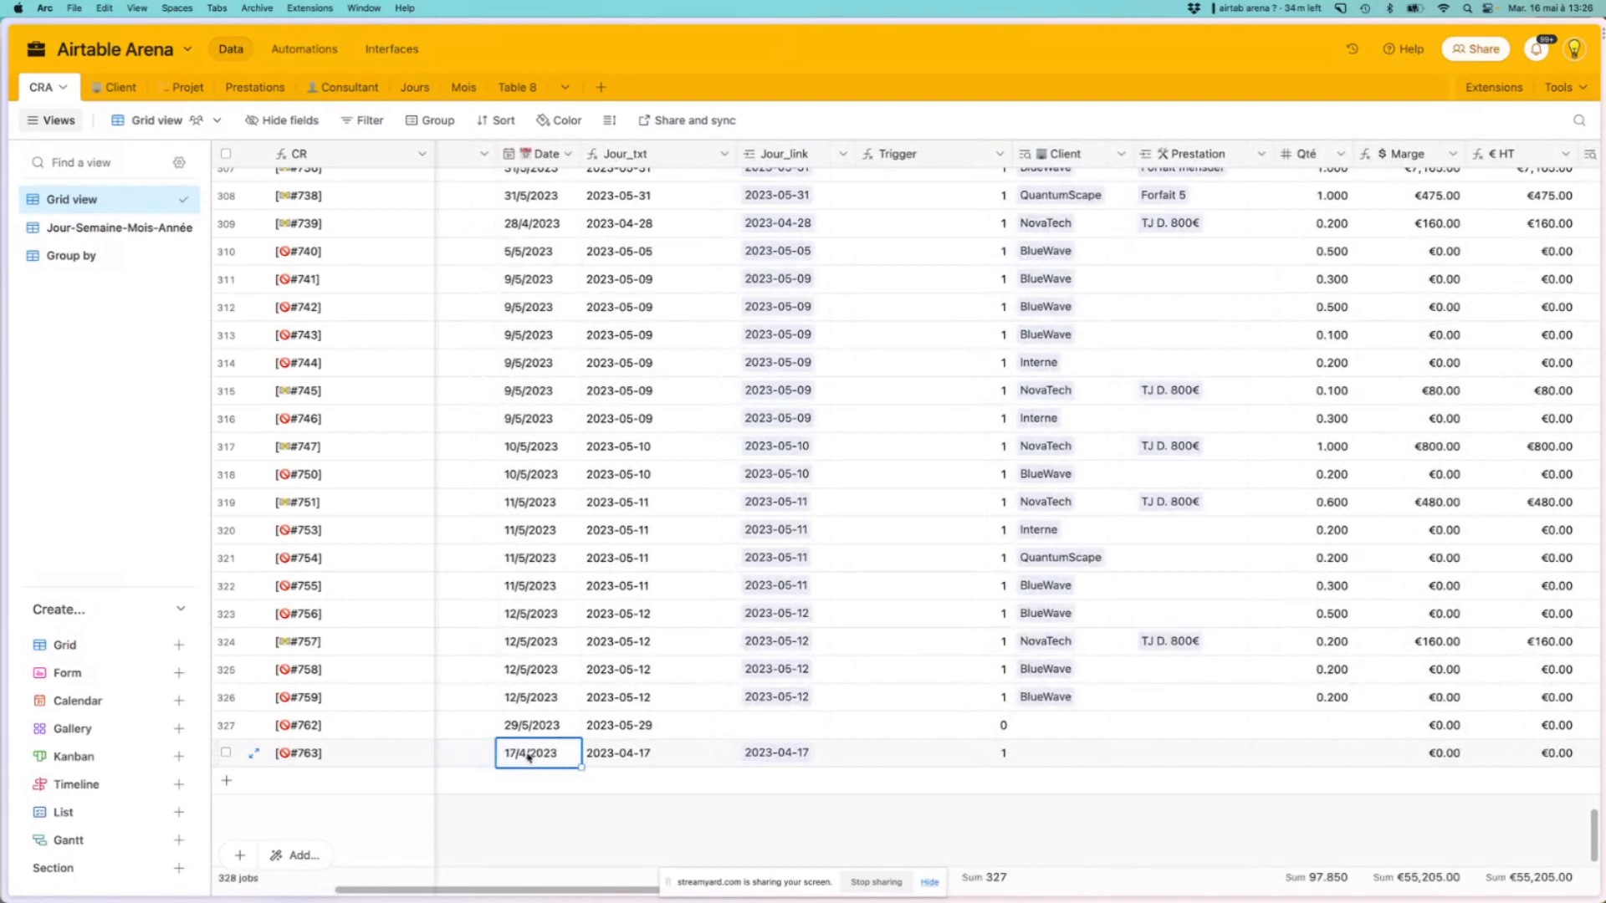
left_click(543, 754)
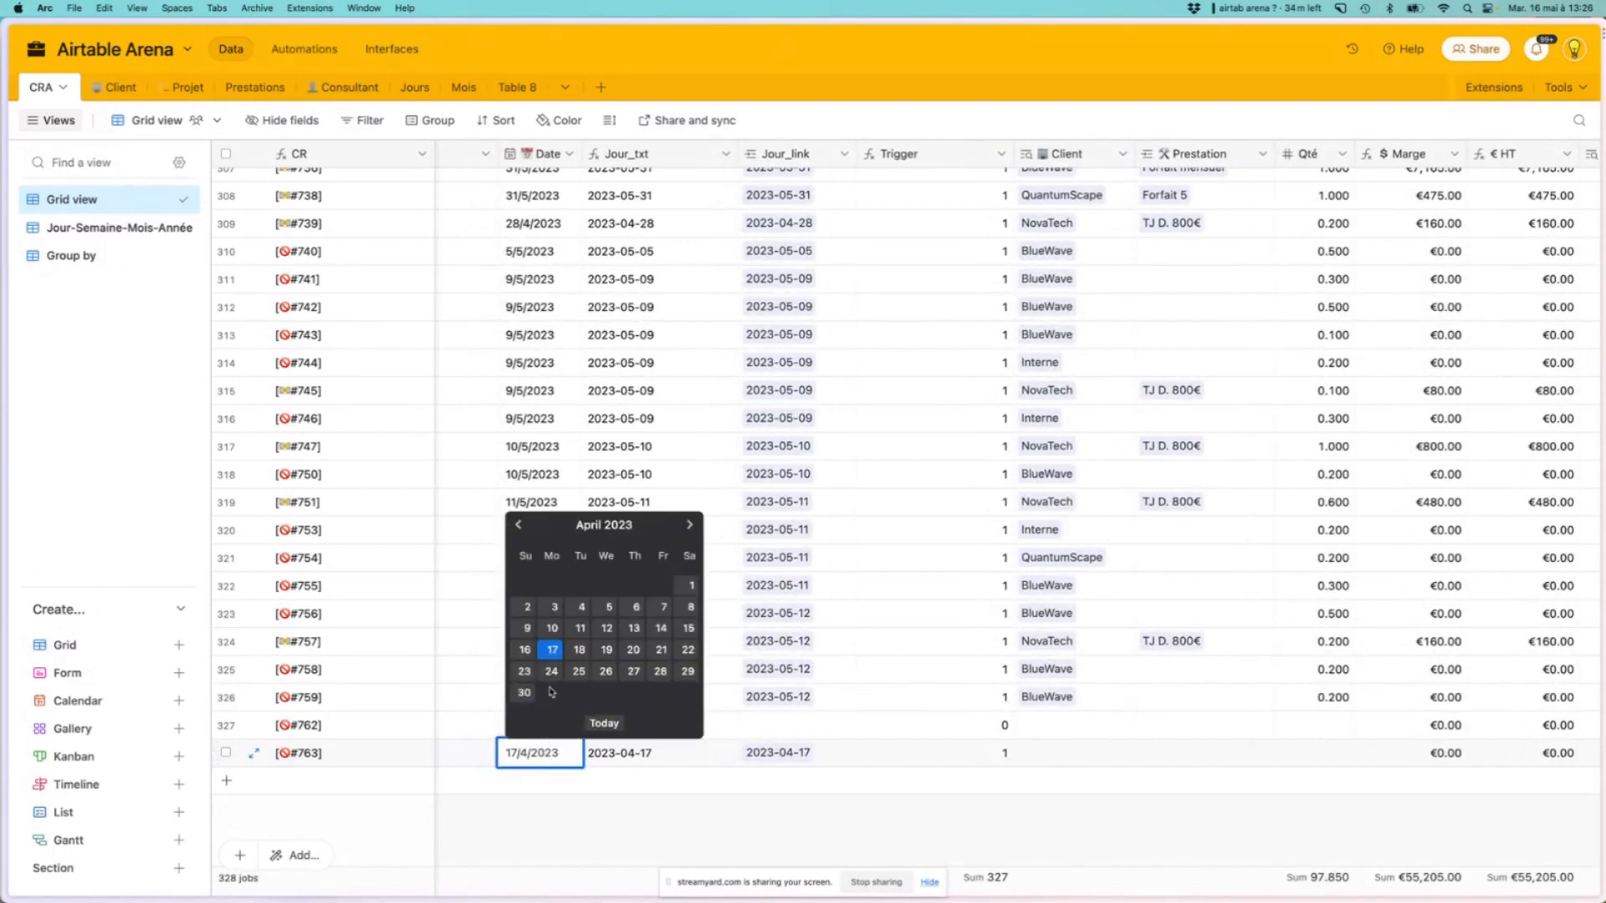
left_click(525, 651)
left_click(540, 828)
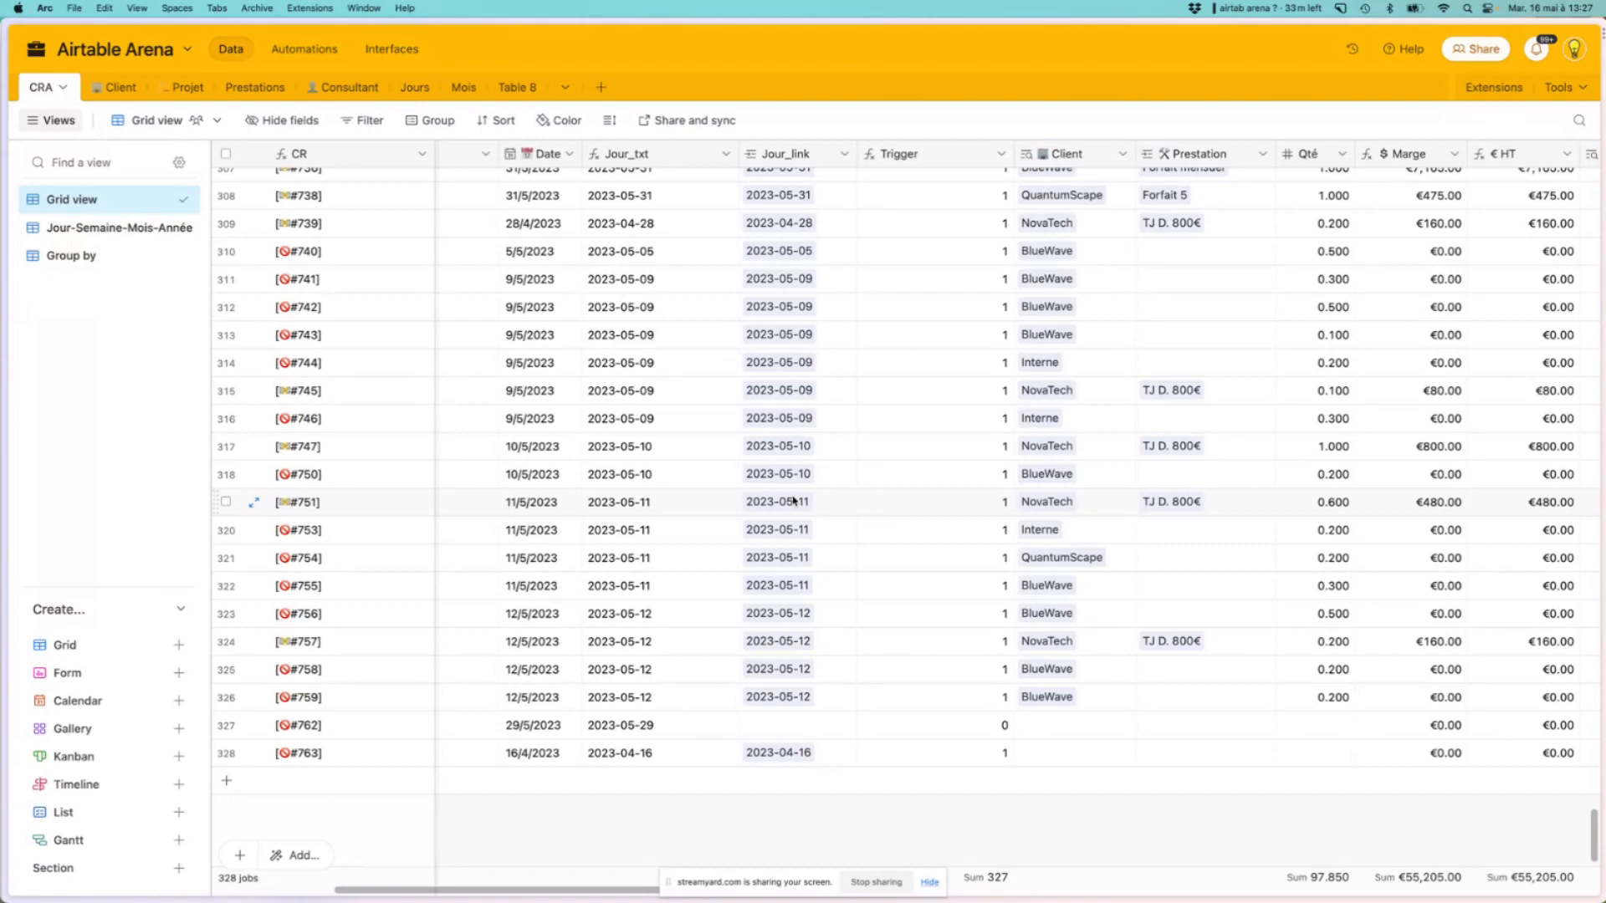
scroll(792, 500, "right", 10)
scroll(792, 500, "left", 15)
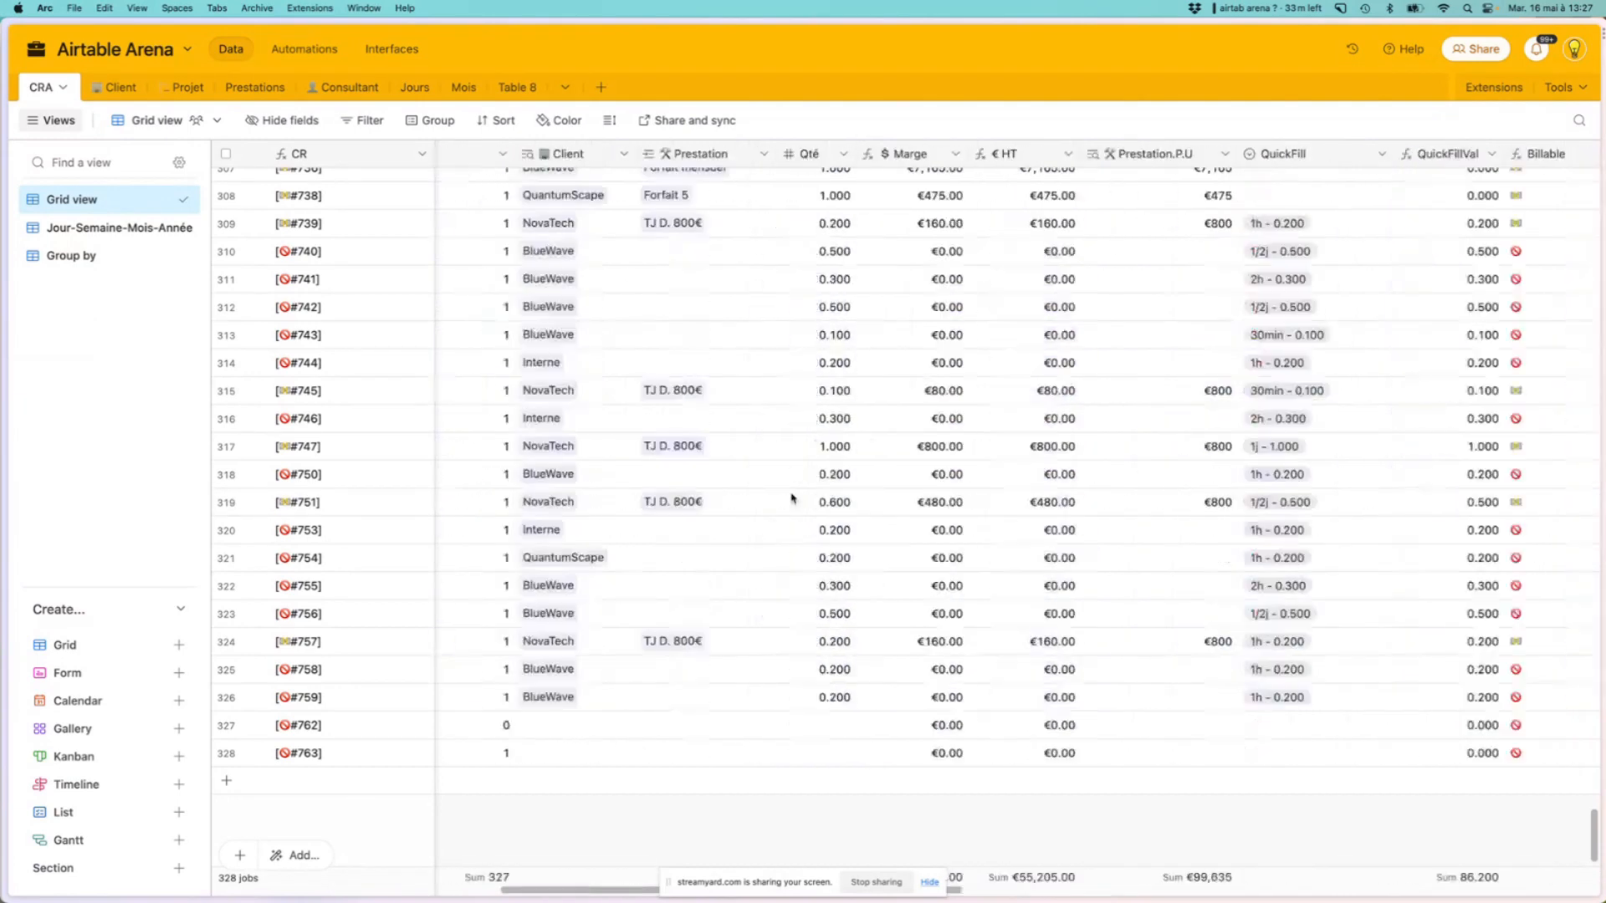
scroll(792, 500, "left", 5)
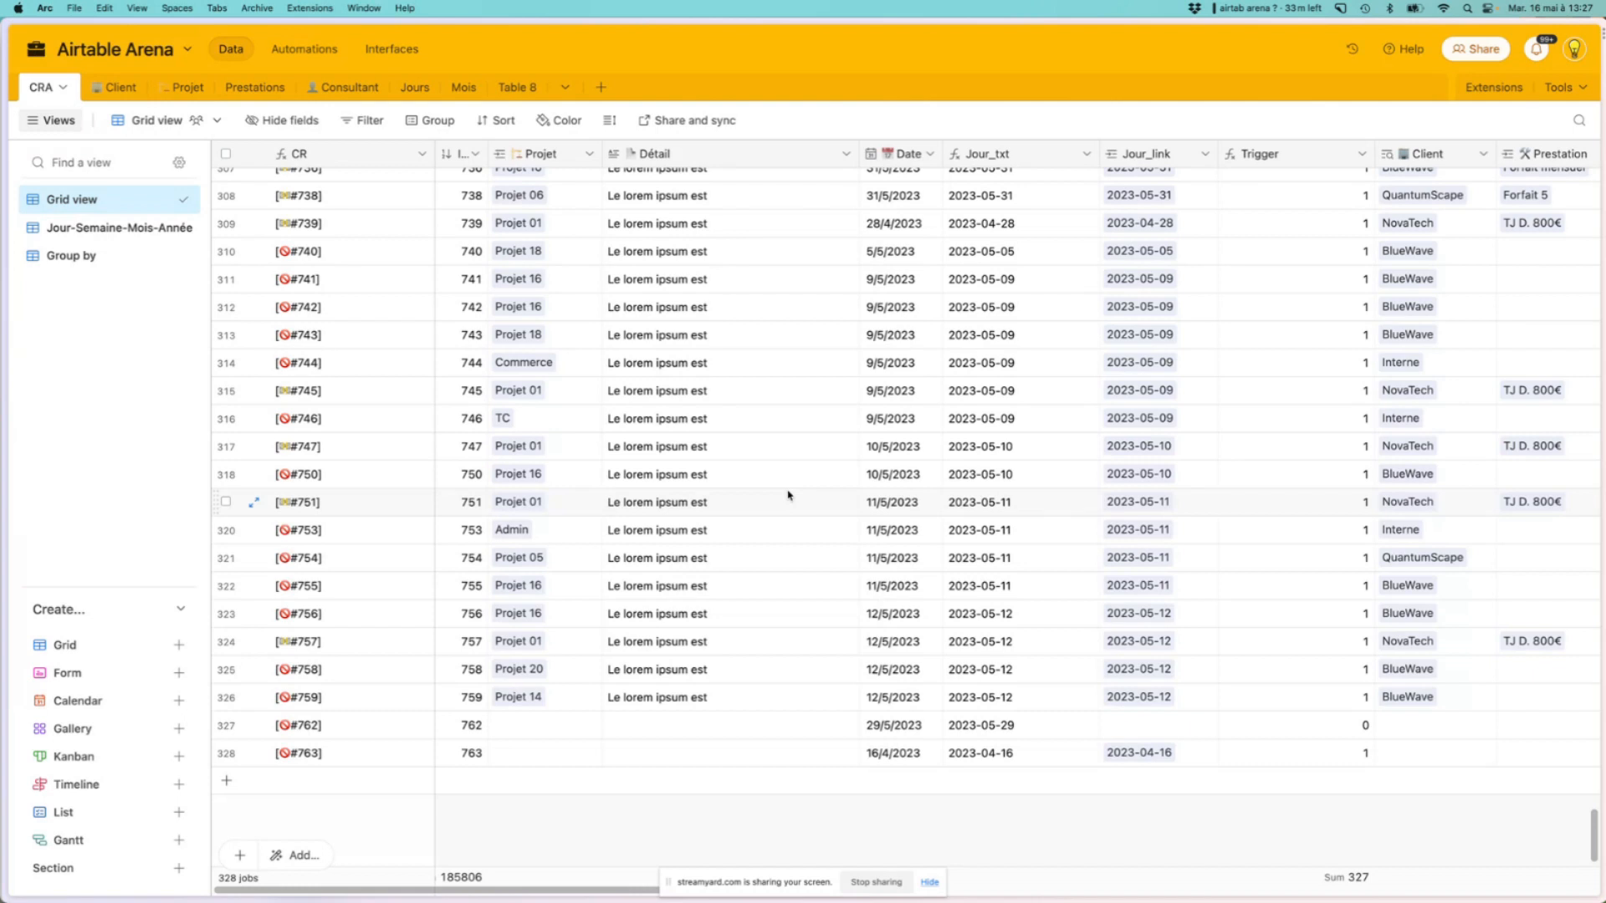
scroll(787, 495, "down", 1)
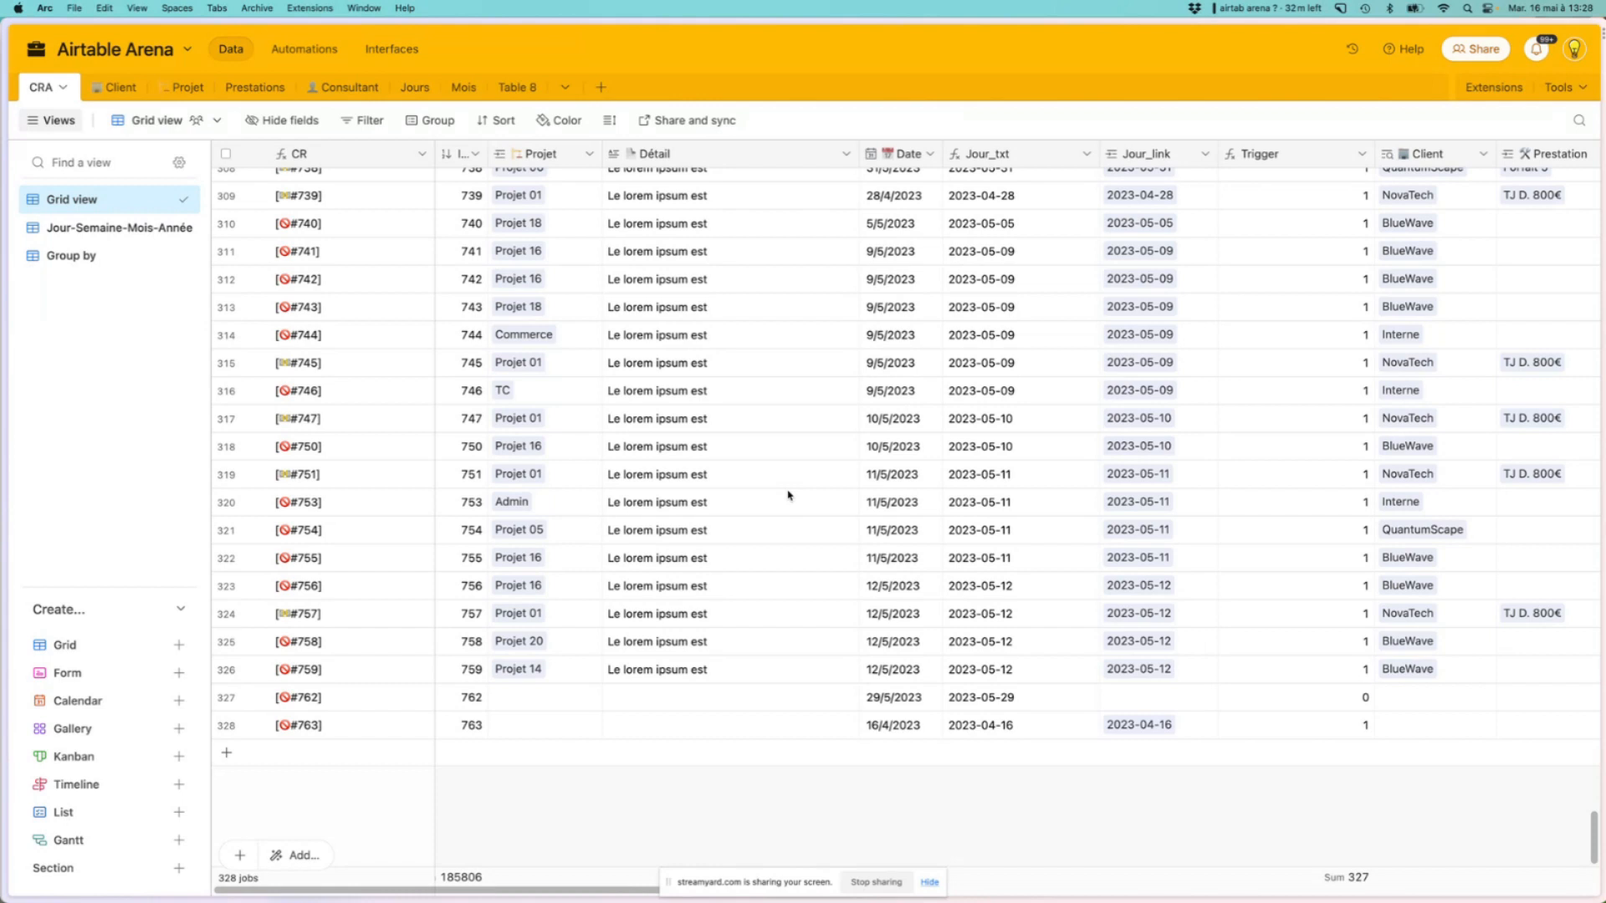
left_click(929, 154)
left_click(766, 344)
Open the base's Arena interface for editing
left_click(414, 53)
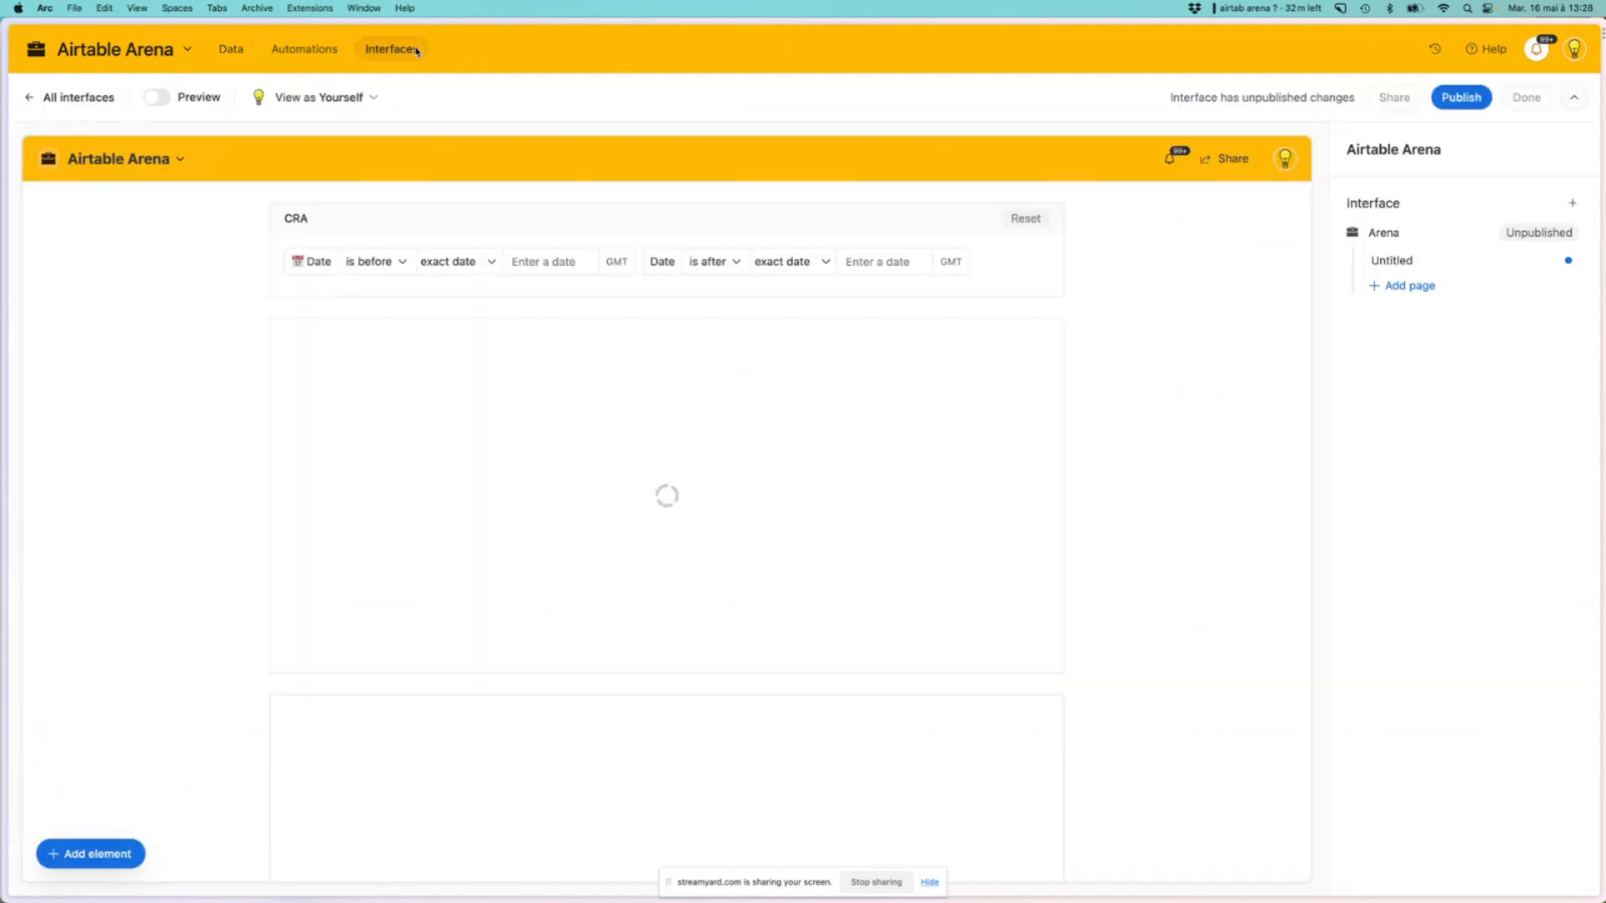
left_click(44, 99)
left_click(654, 432)
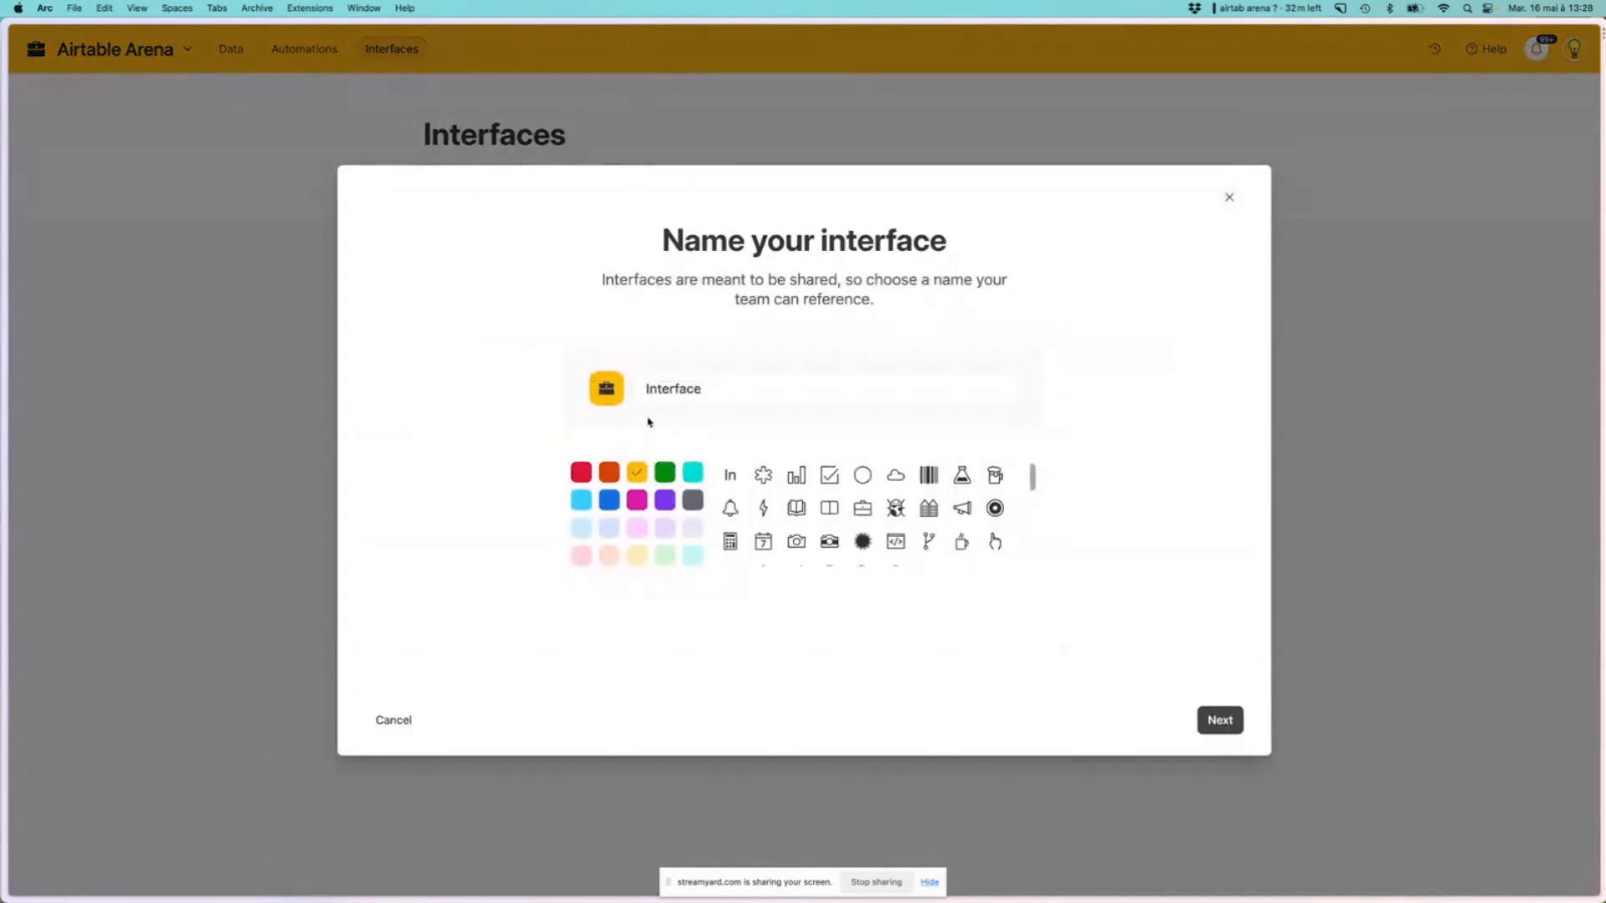
left_click(204, 250)
left_click(529, 405)
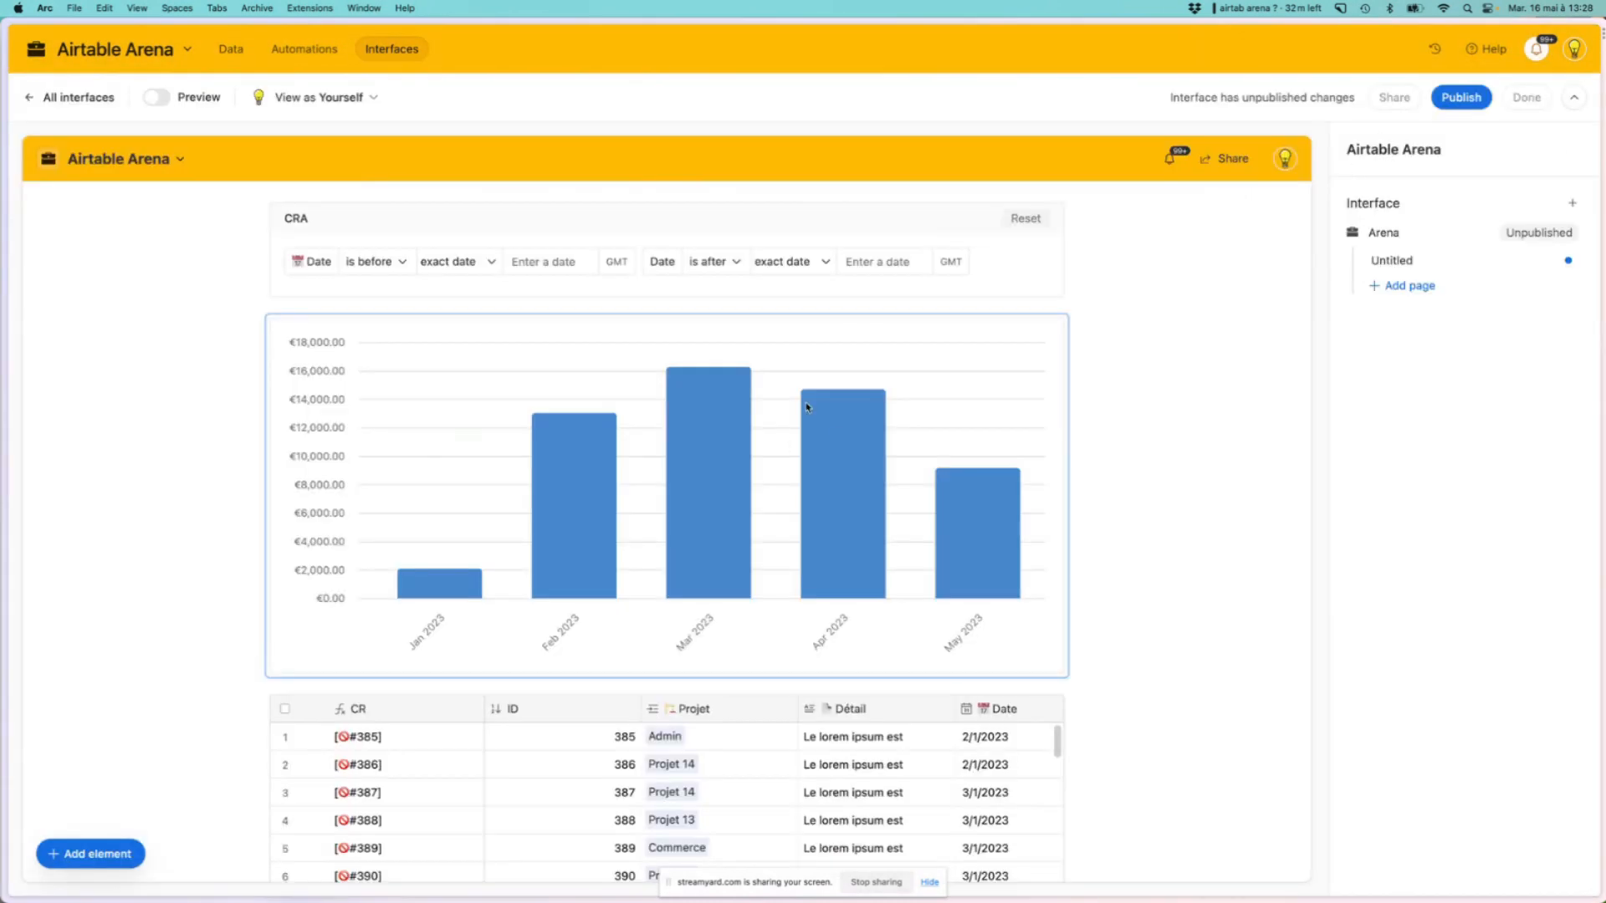
Start a new page in the Arena interface with the Record review layout, connected to the Jours table
left_click(1410, 287)
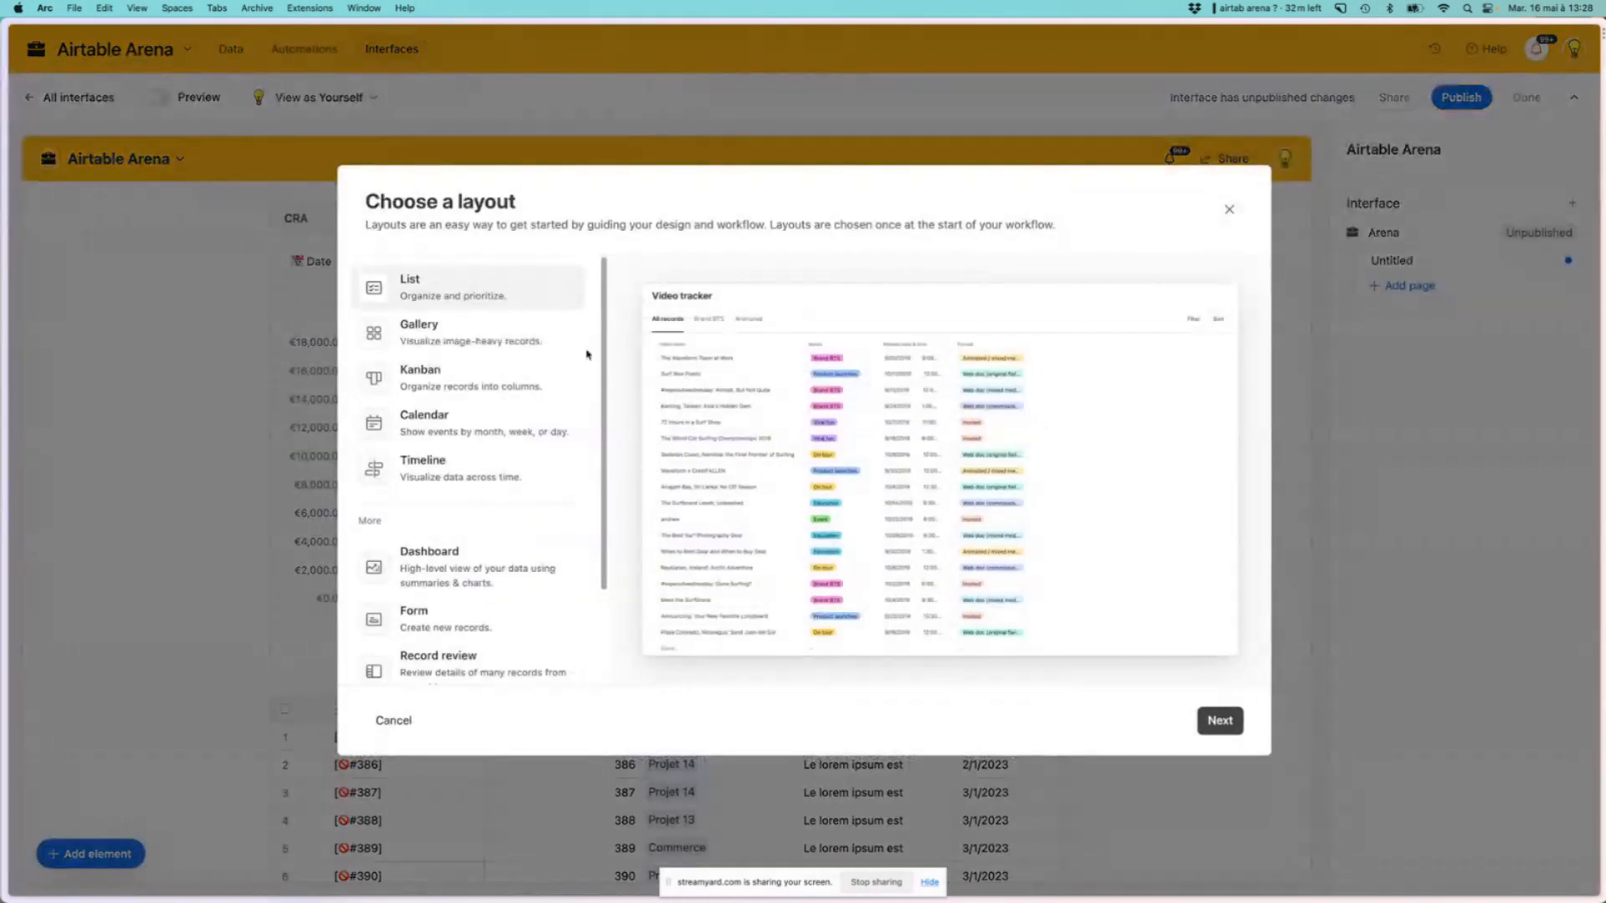
scroll(461, 526, "down", 3)
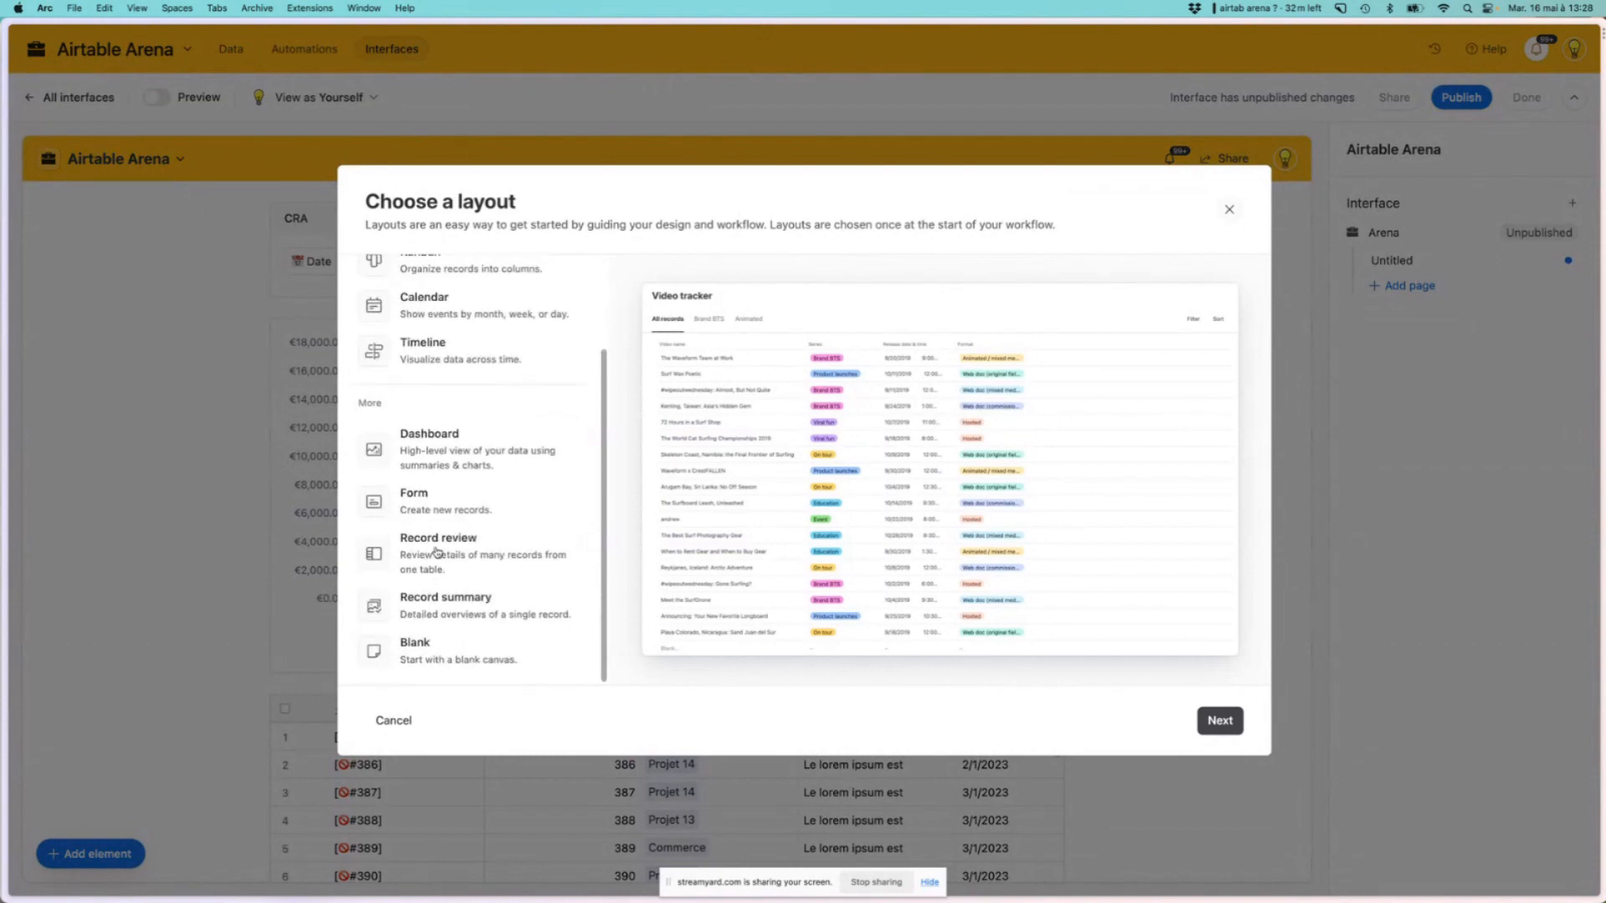
left_click(434, 561)
left_click(1220, 721)
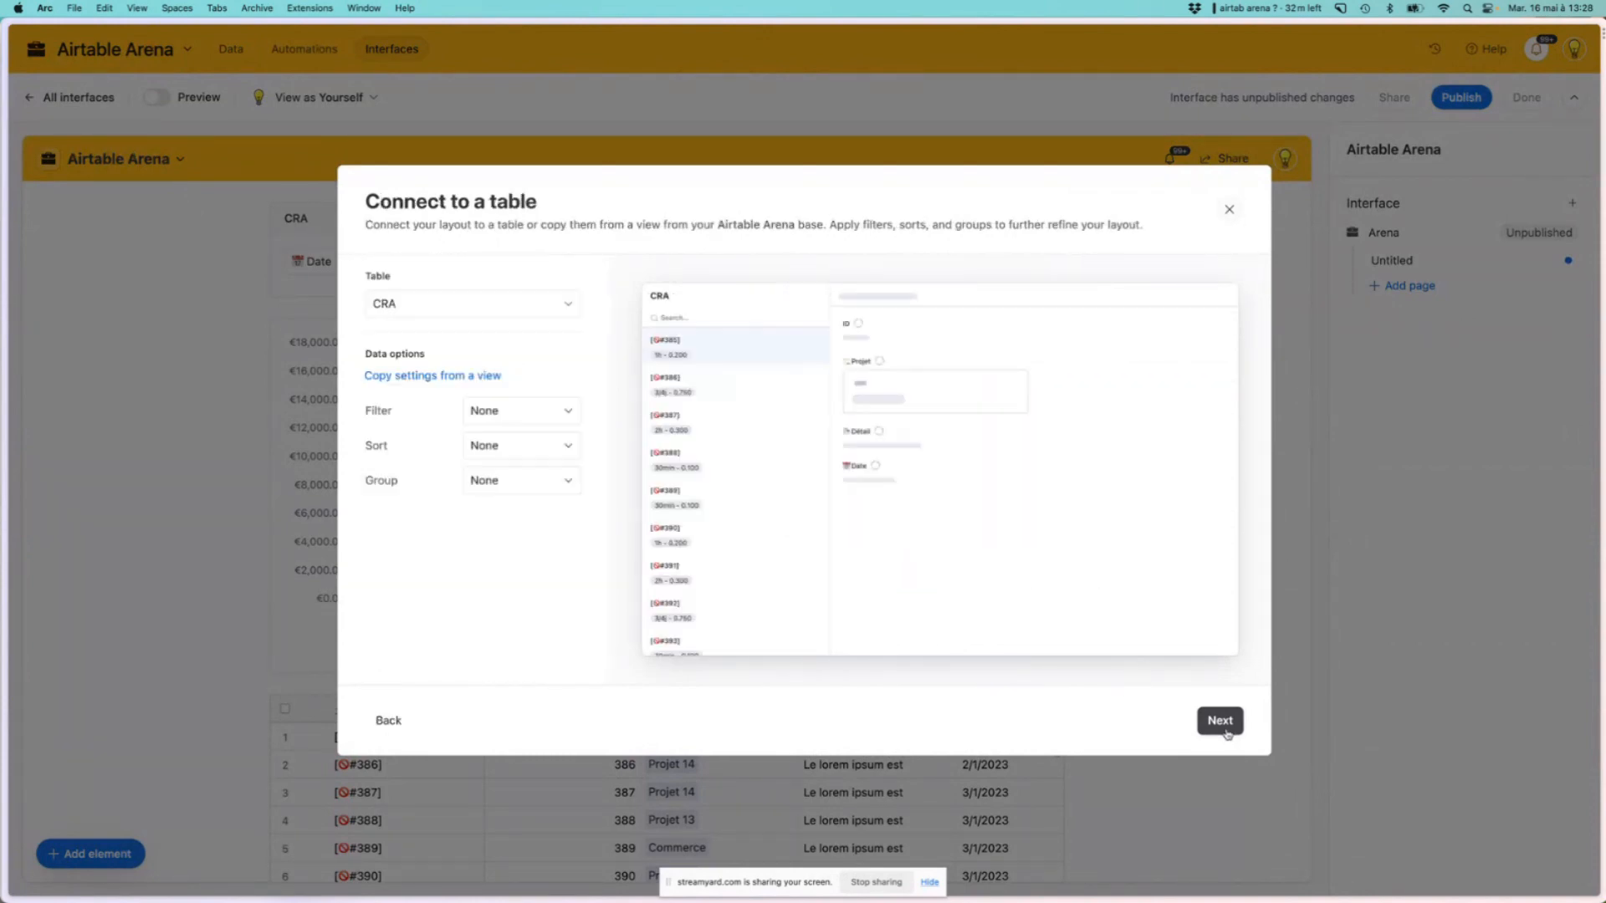
left_click(458, 309)
scroll(430, 394, "down", 3)
left_click(404, 479)
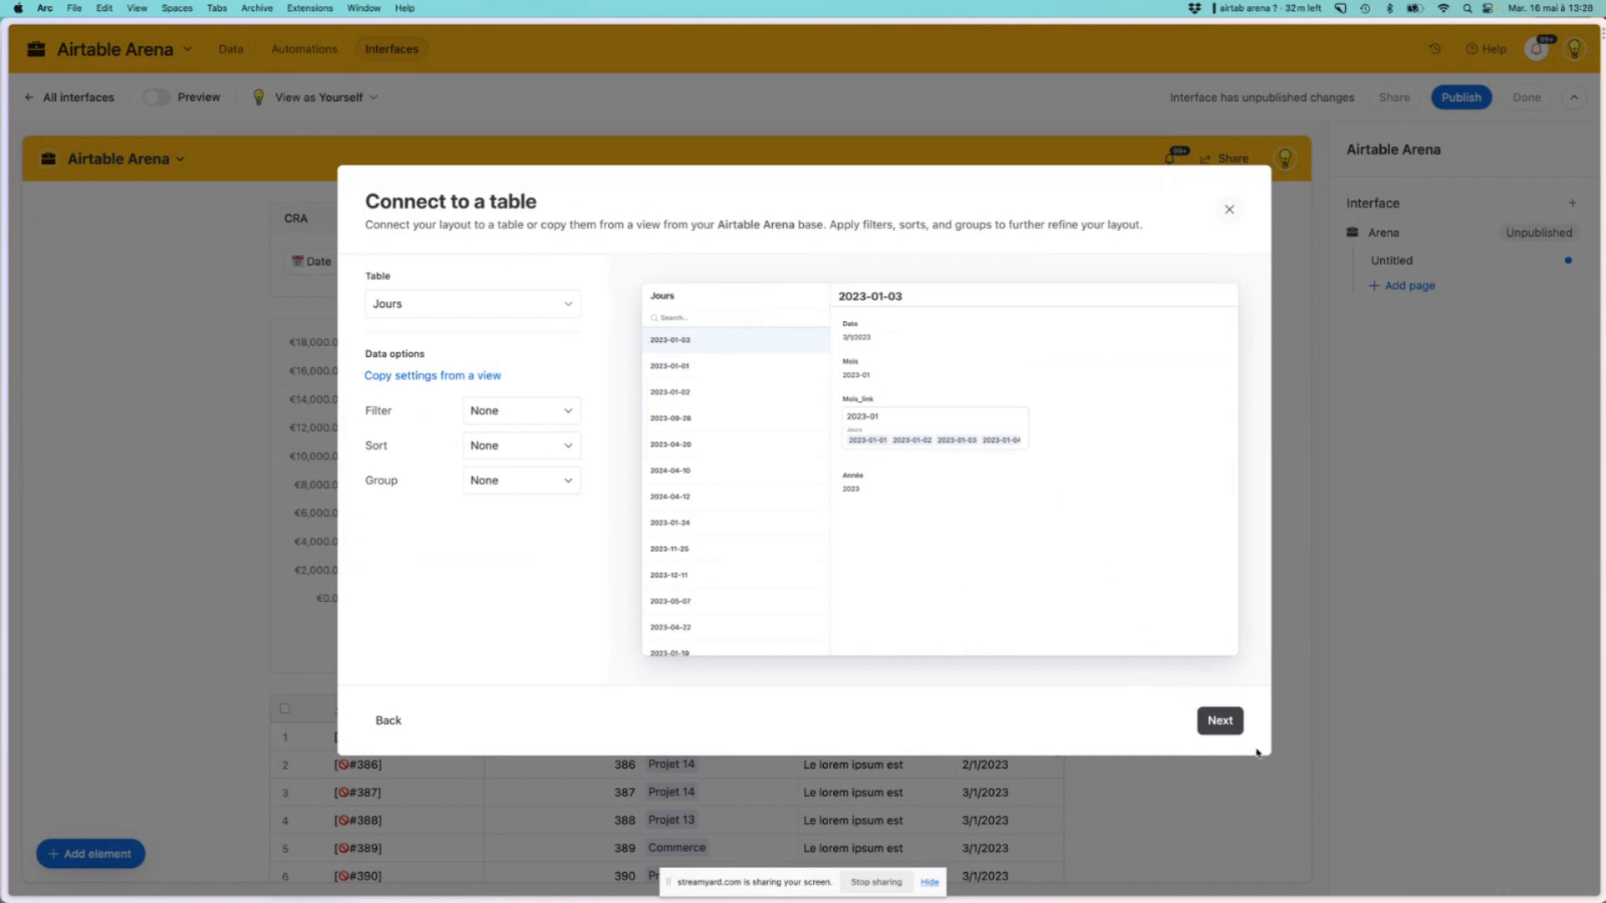
left_click(1228, 726)
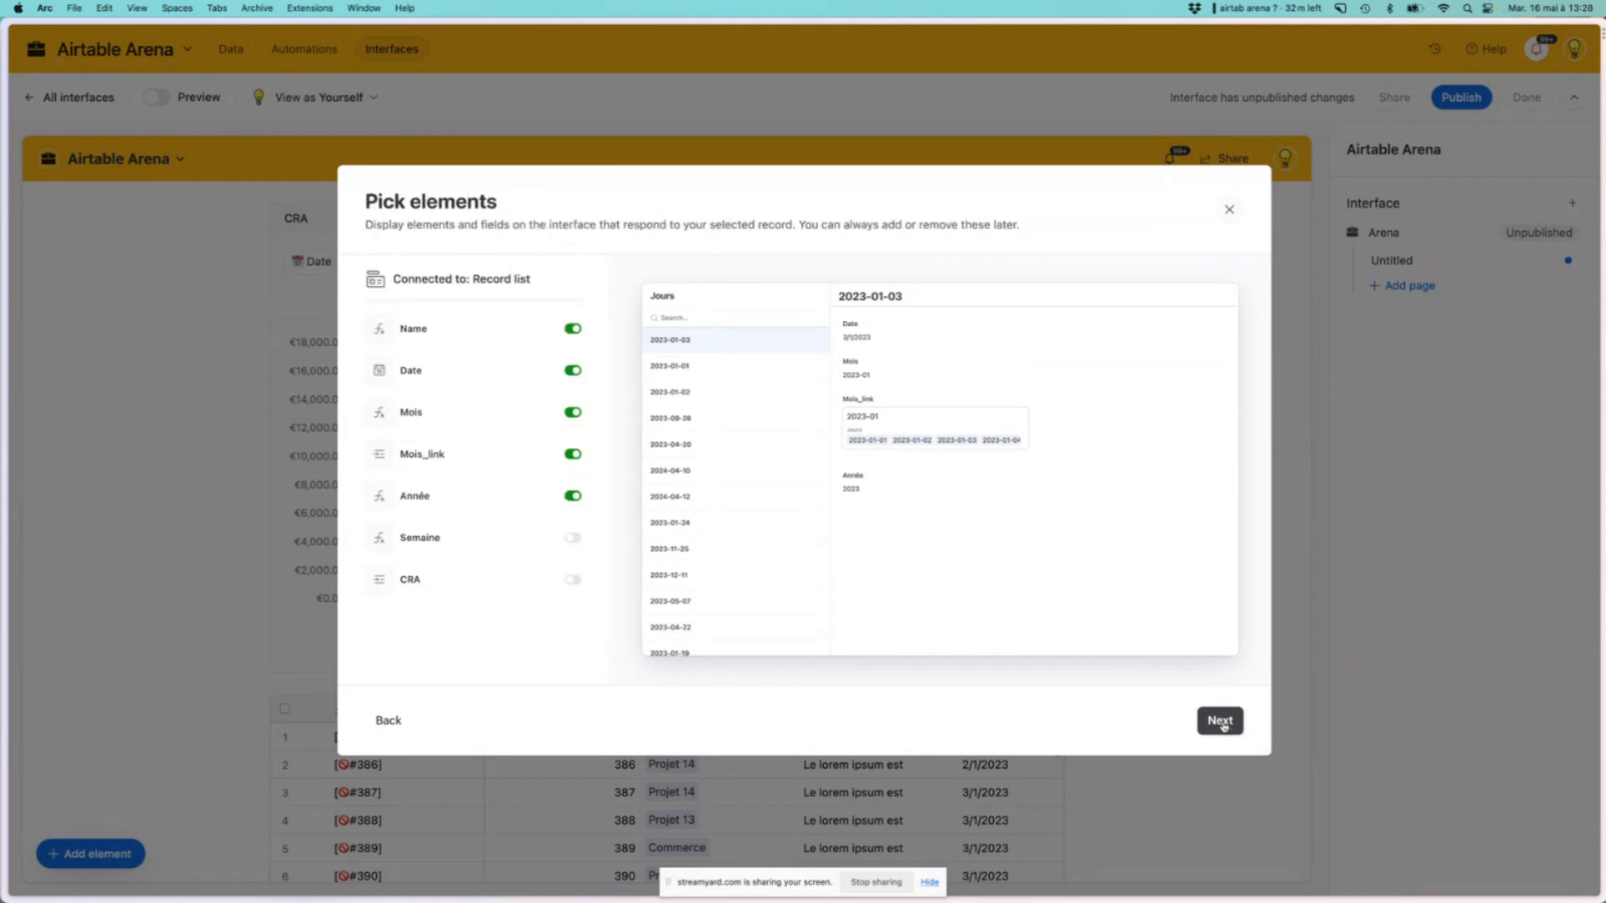
Exclude the Name, Date, Mois, Mois_link and Année fields from the page and finish creating it with the default name
left_click(573, 334)
left_click(573, 372)
left_click(573, 372)
left_click(573, 414)
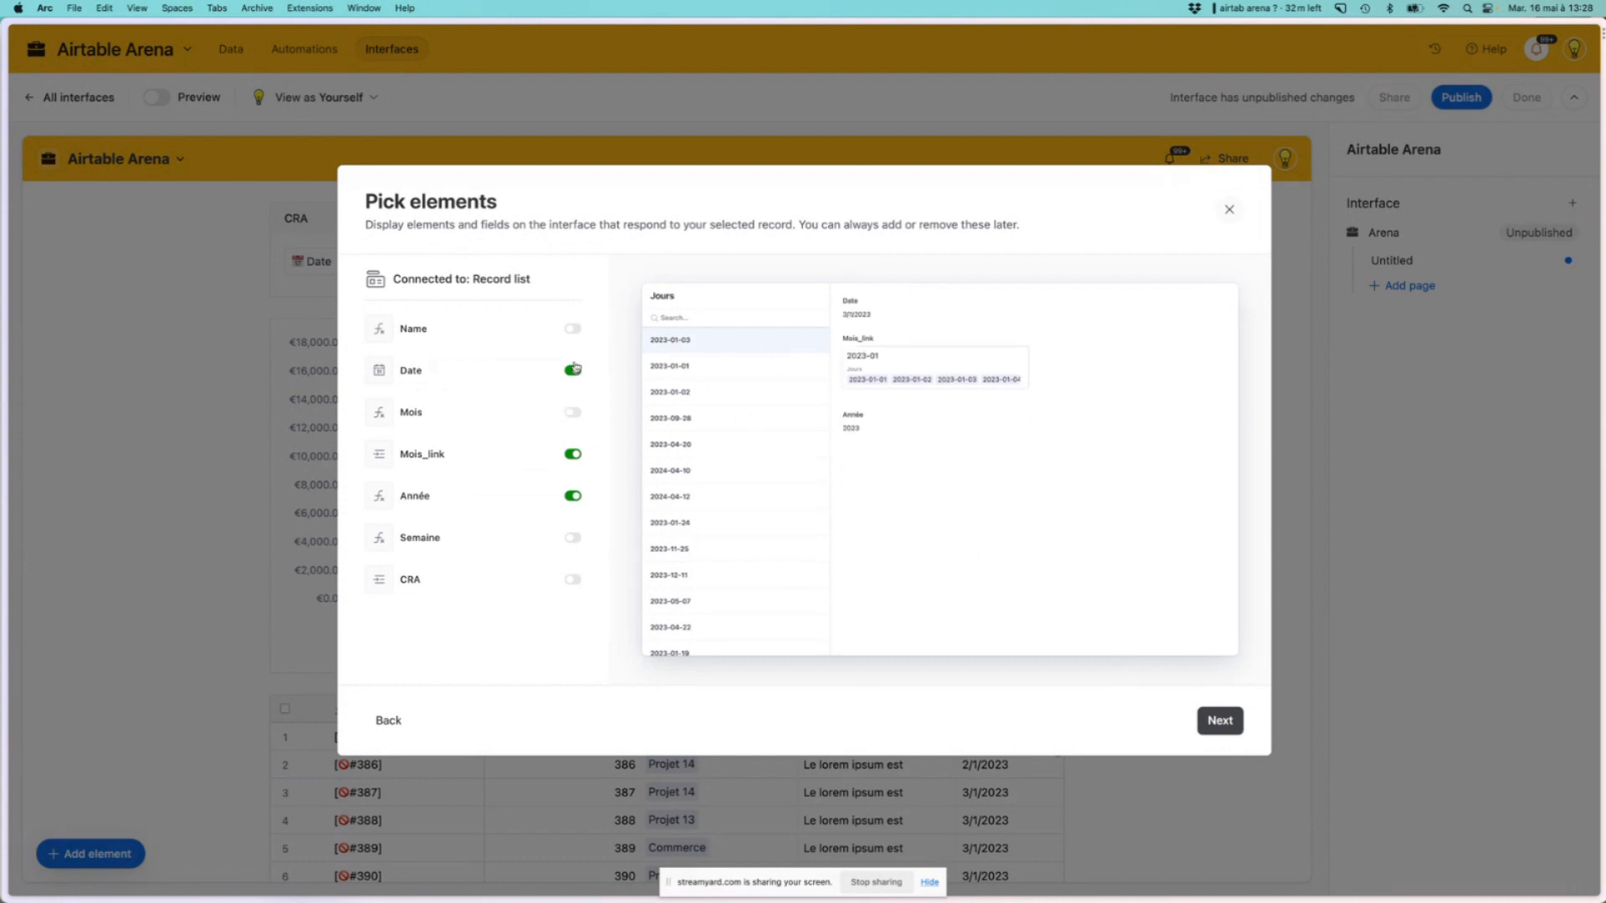
left_click(574, 373)
left_click(572, 455)
left_click(573, 496)
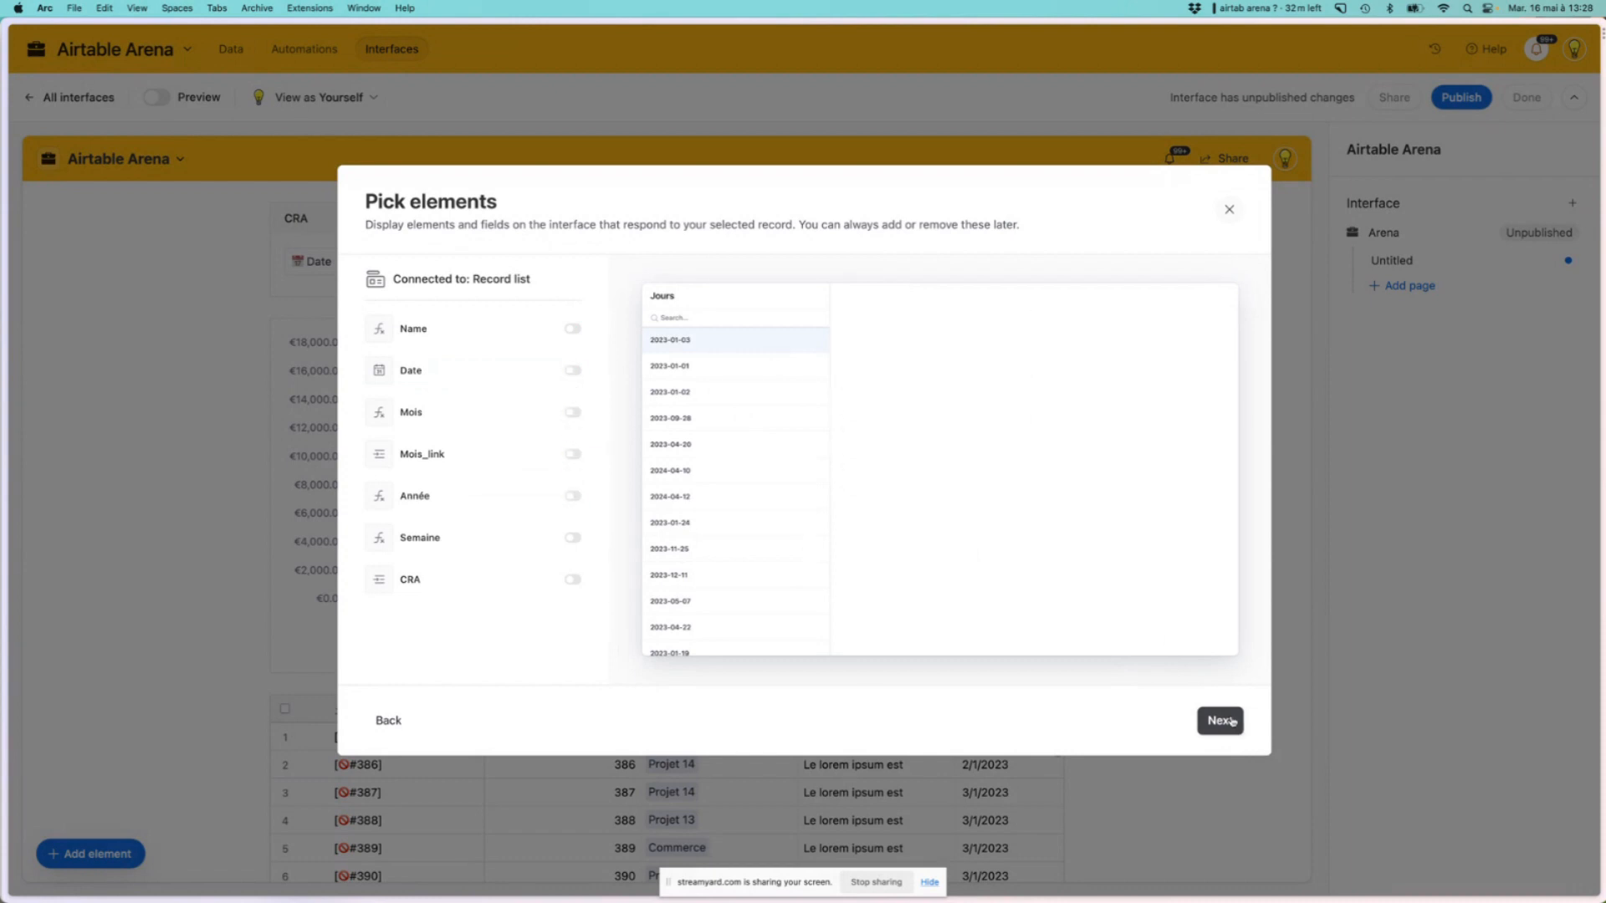
left_click(1219, 720)
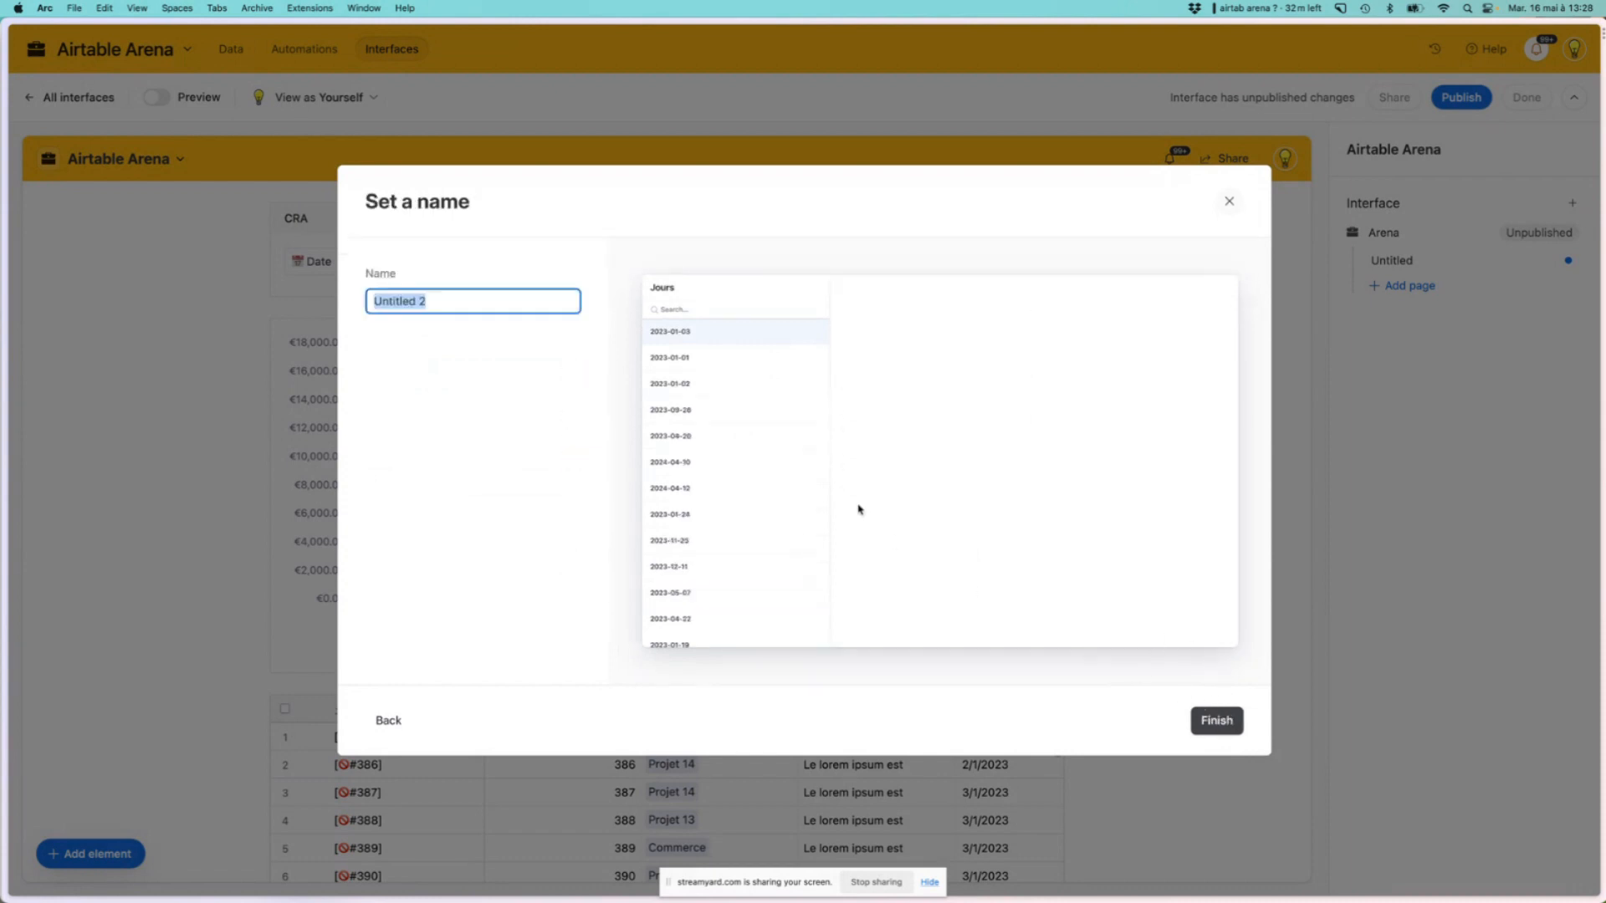
left_click(1240, 726)
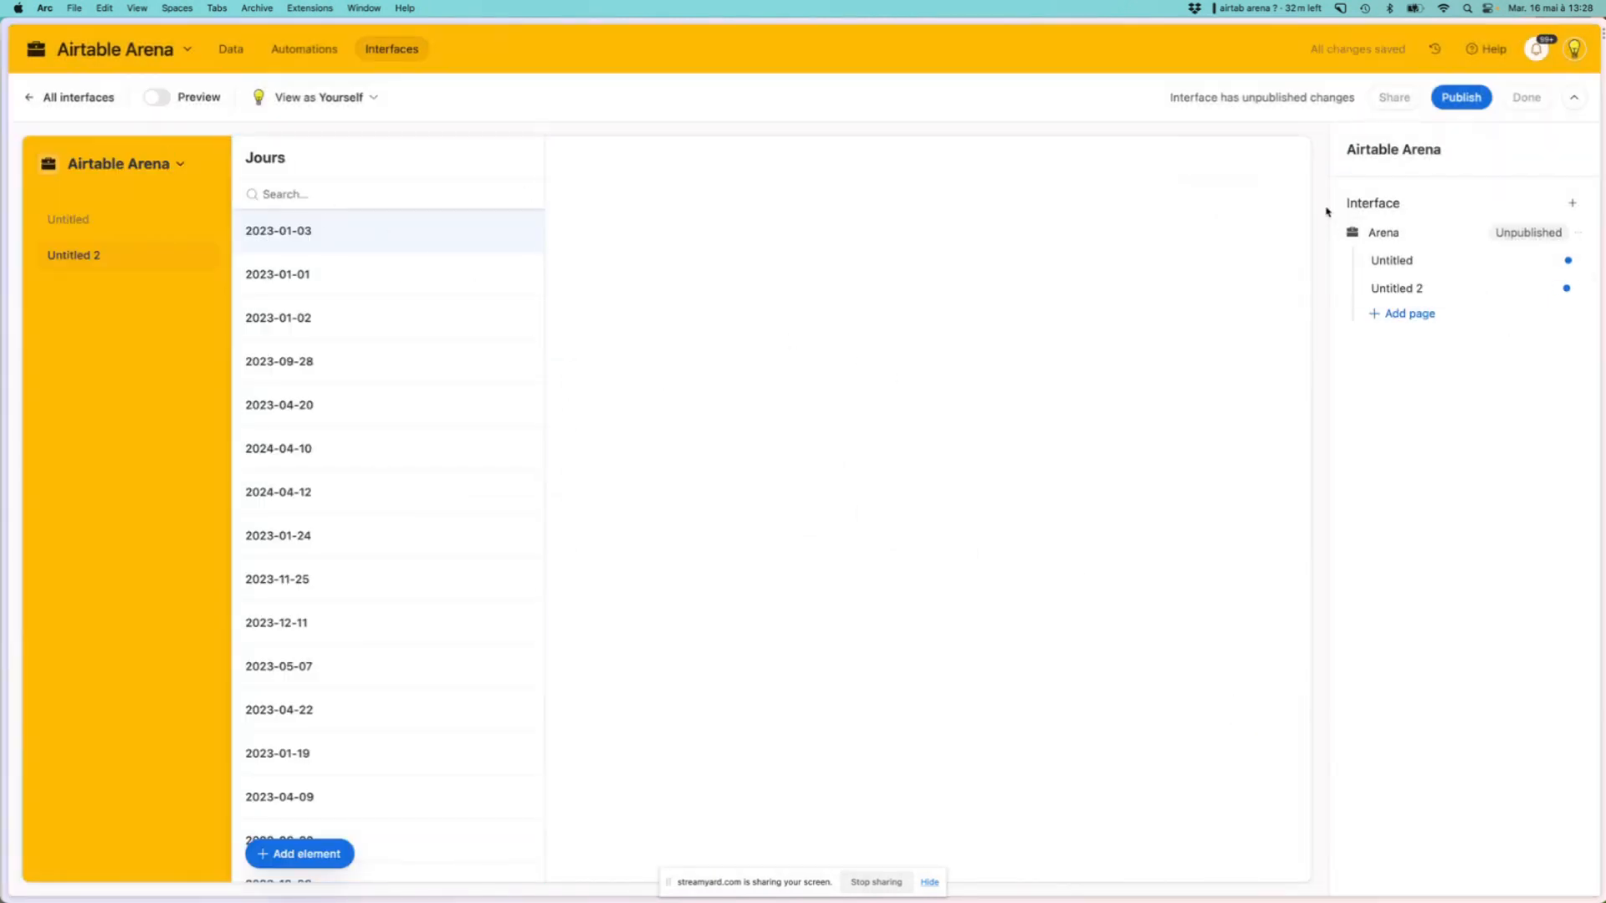
Add a record picker above the Jours record list and set its source to the Mois table
left_click(298, 853)
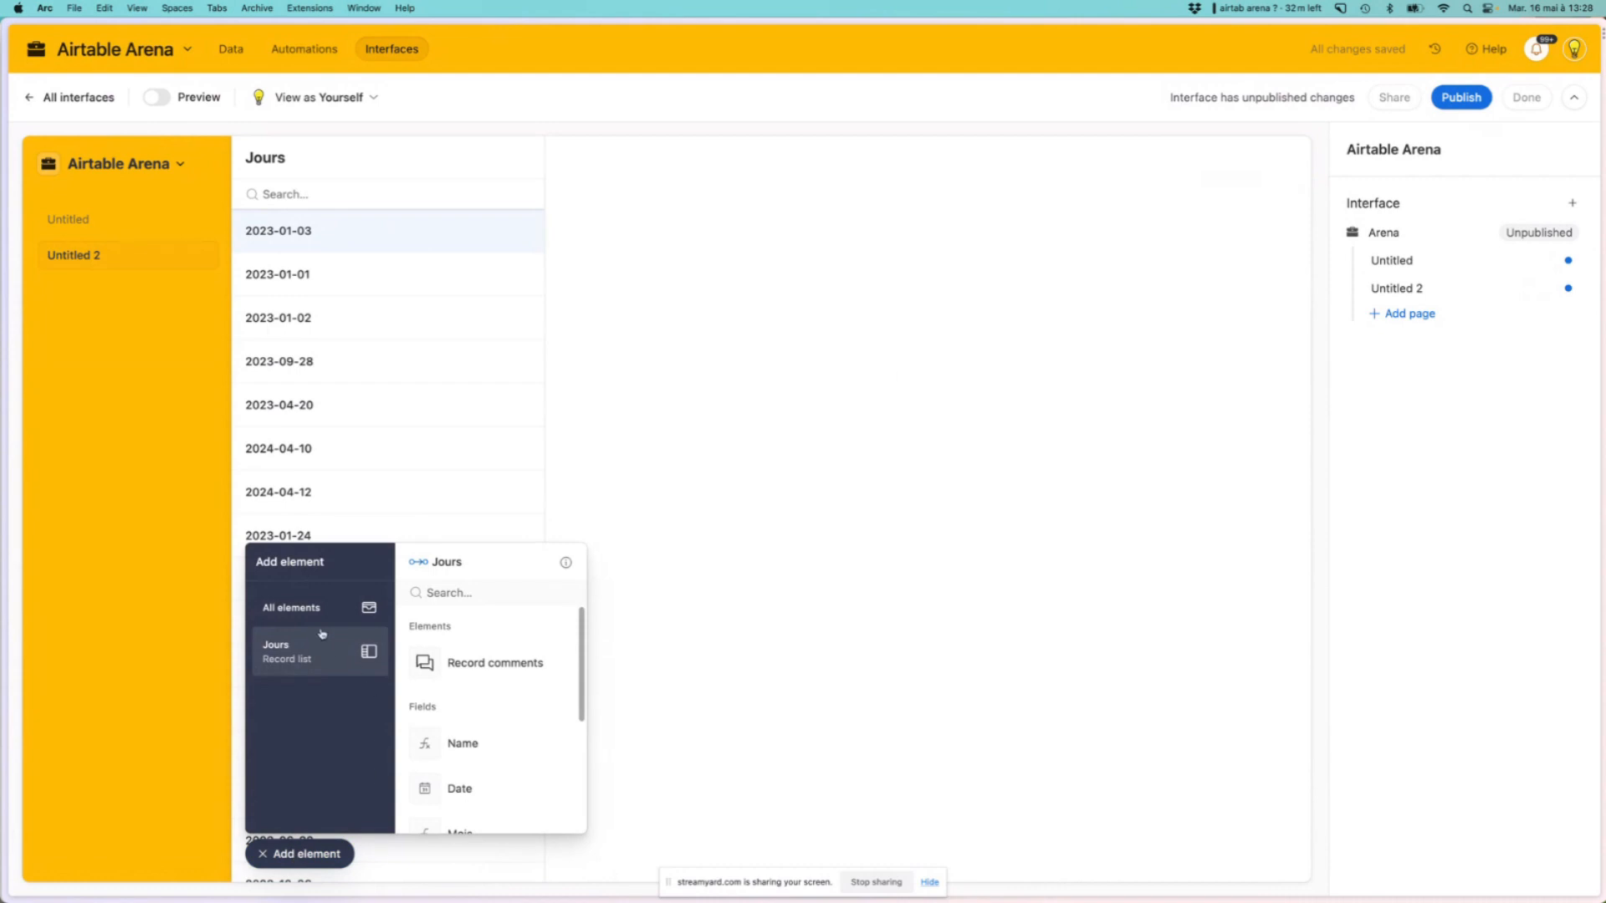
type("pi")
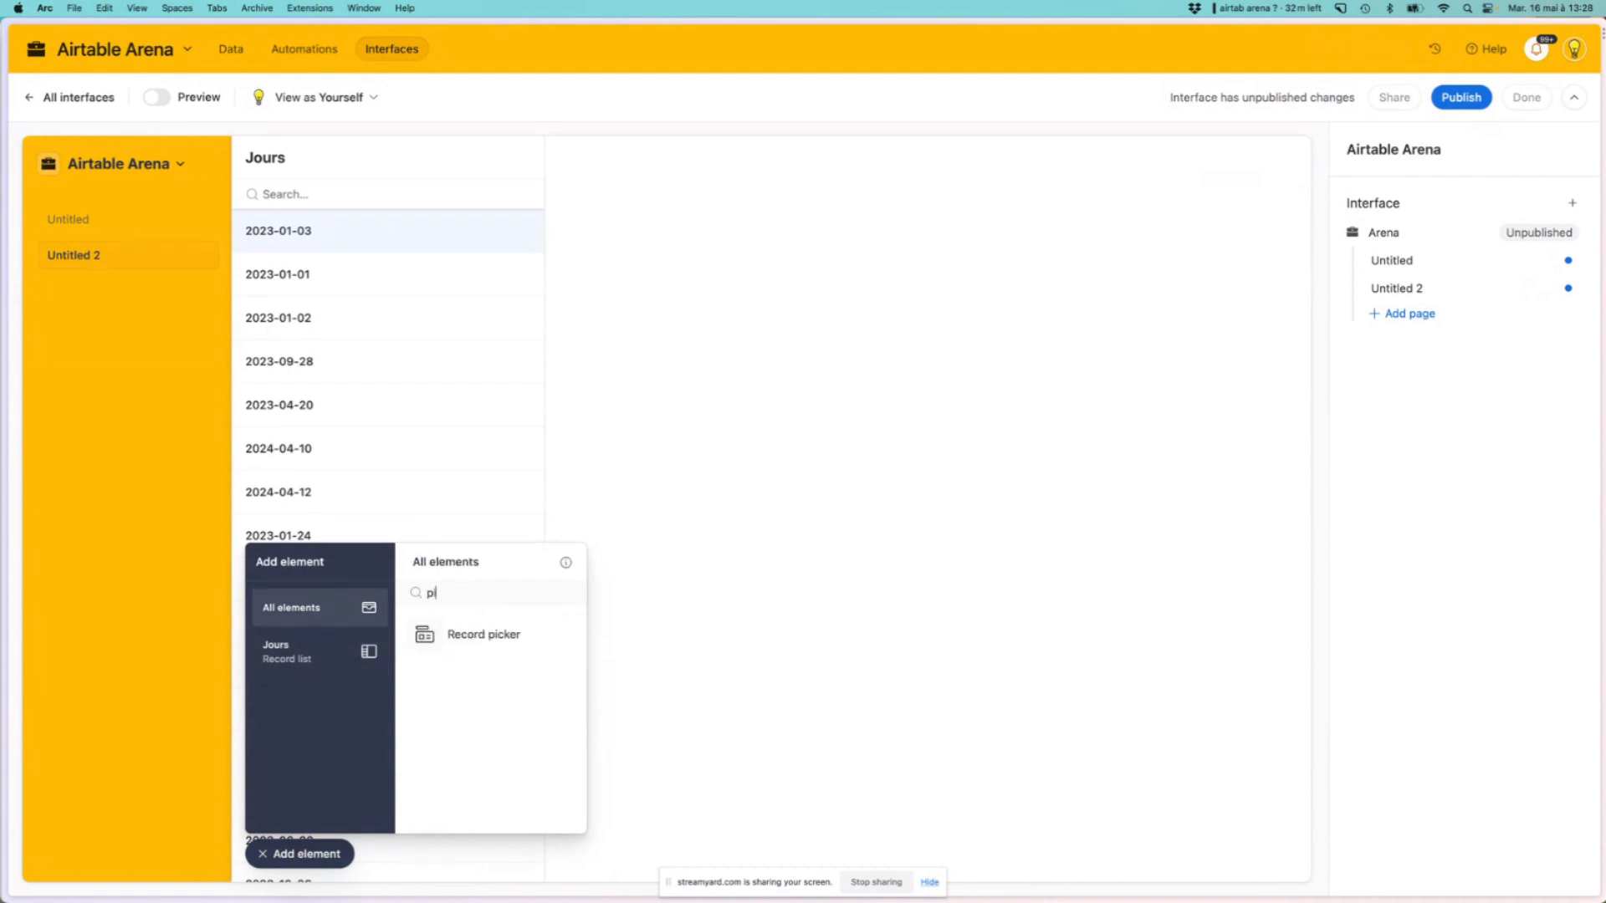
type("c")
left_click(458, 633)
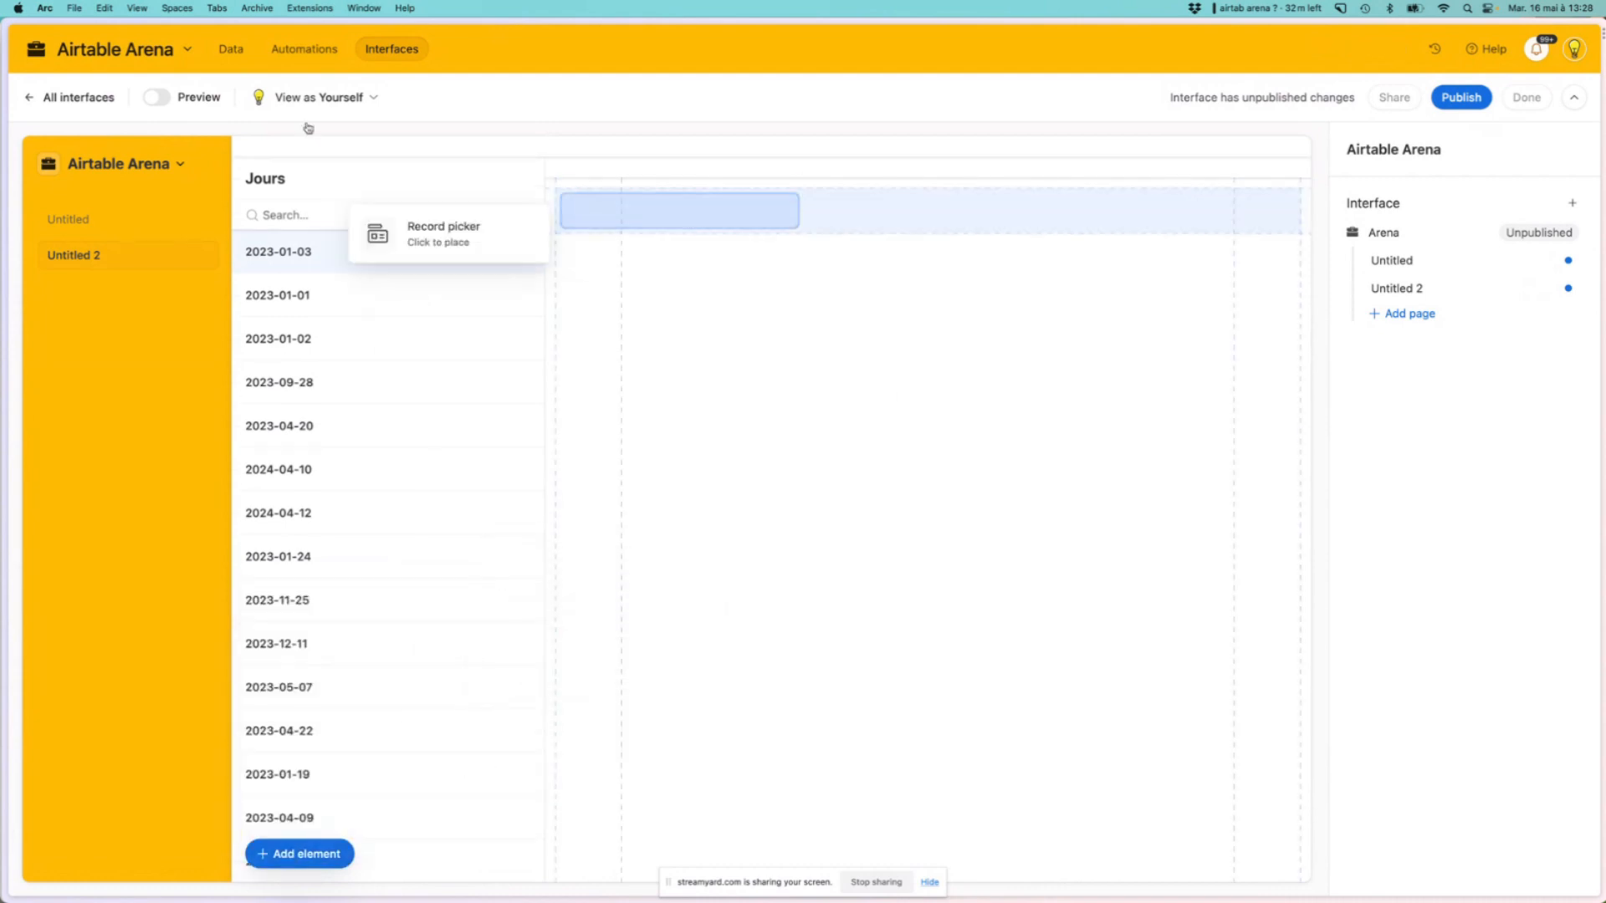
left_click(282, 134)
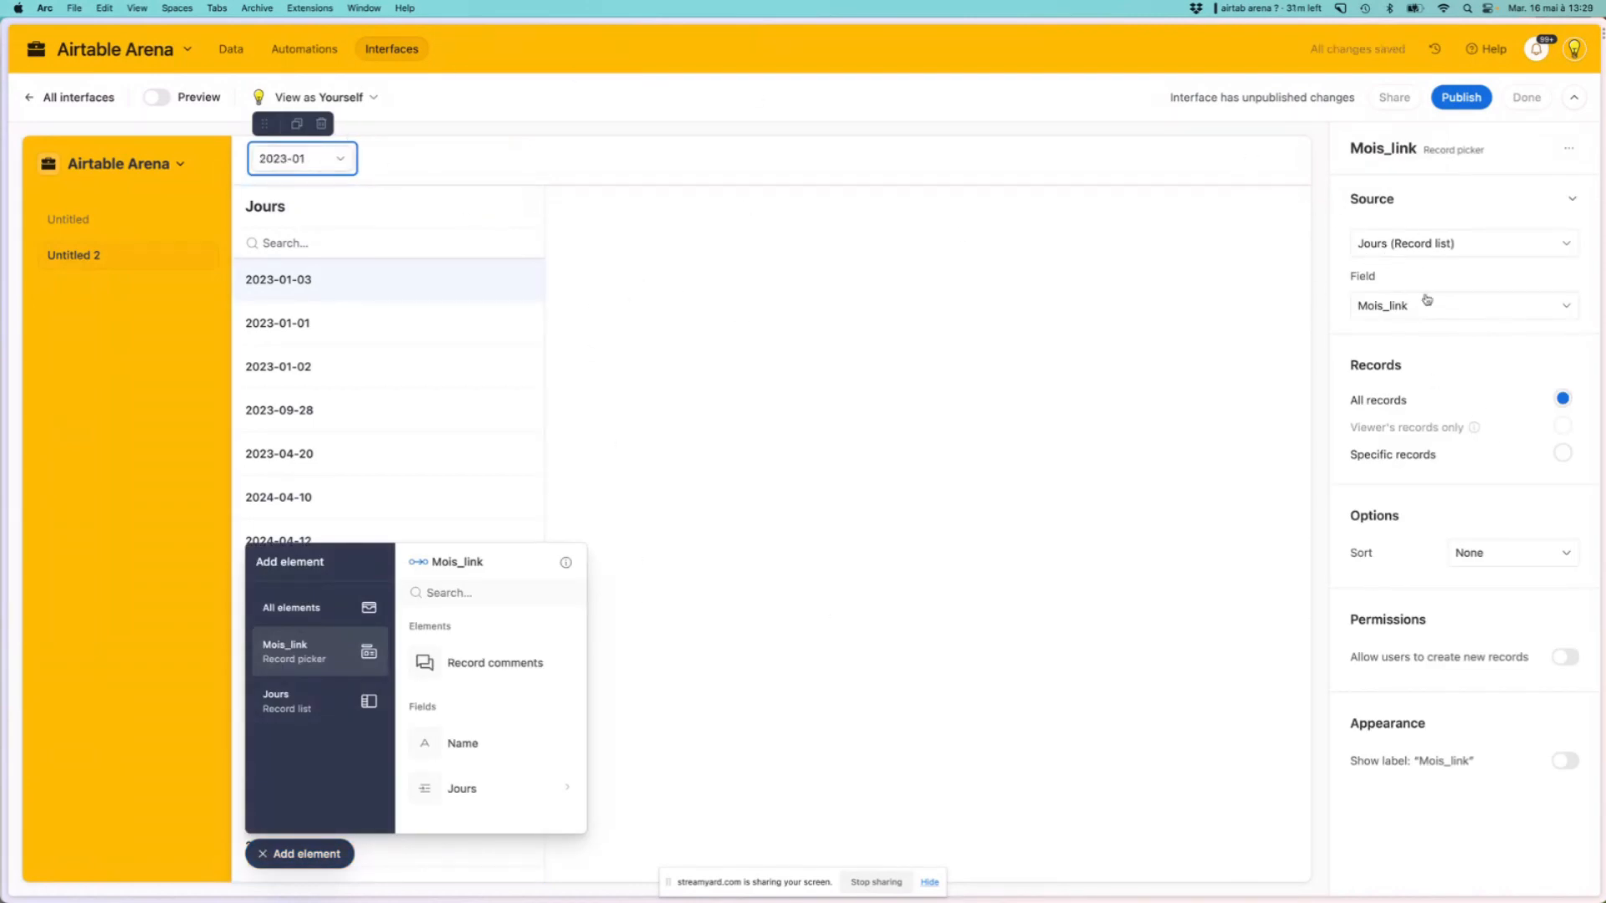
left_click(1408, 241)
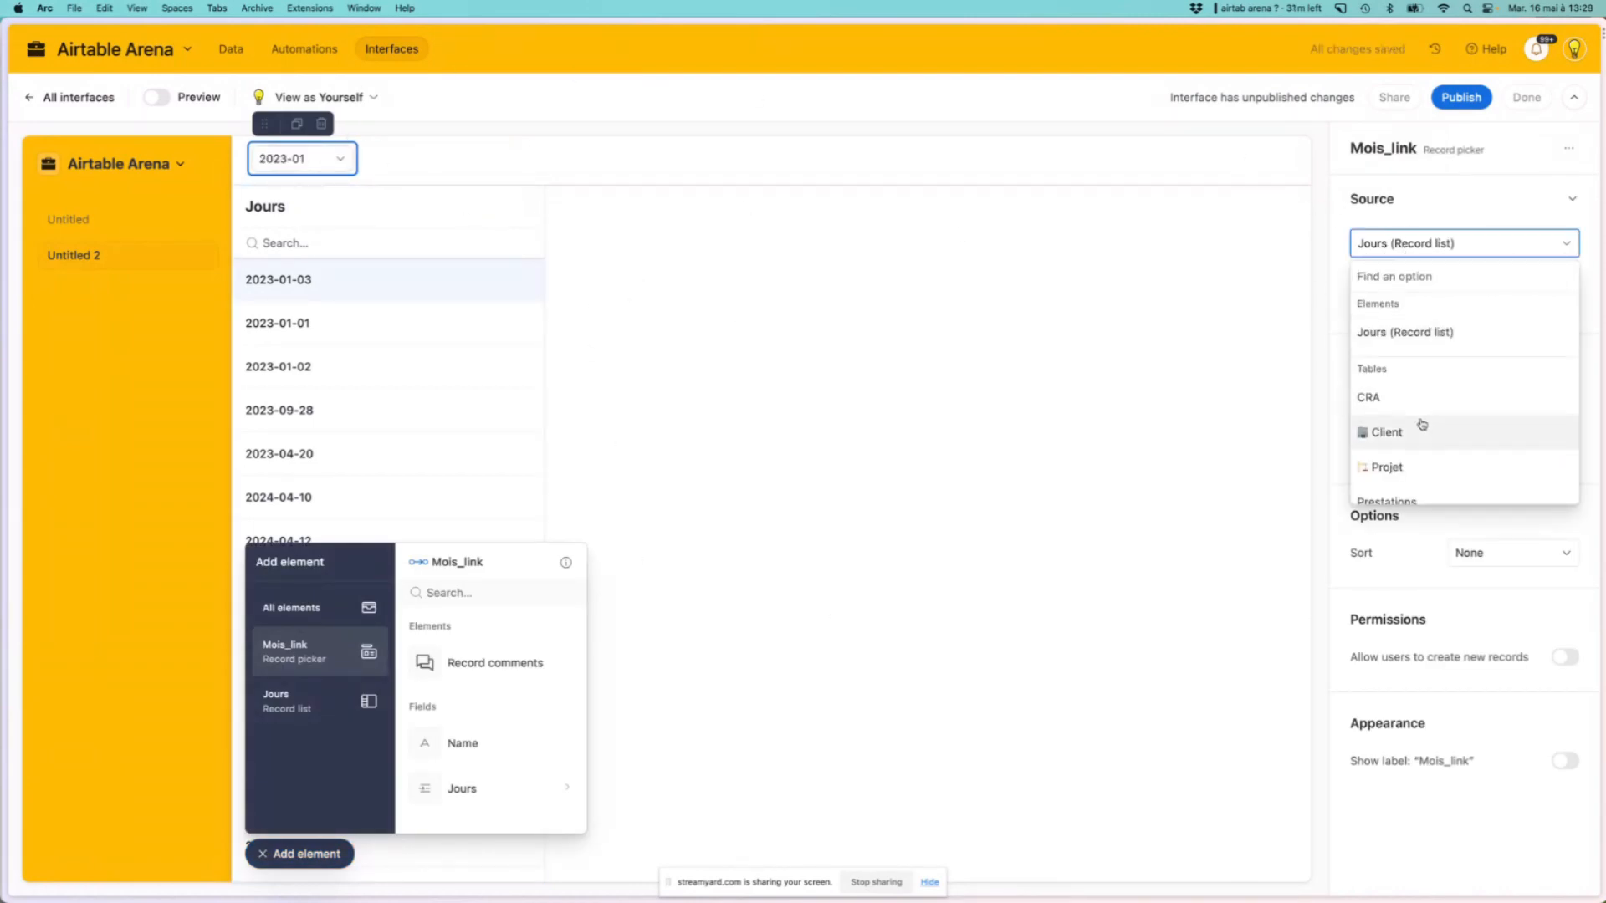
scroll(1422, 428, "down", 2)
left_click(1393, 495)
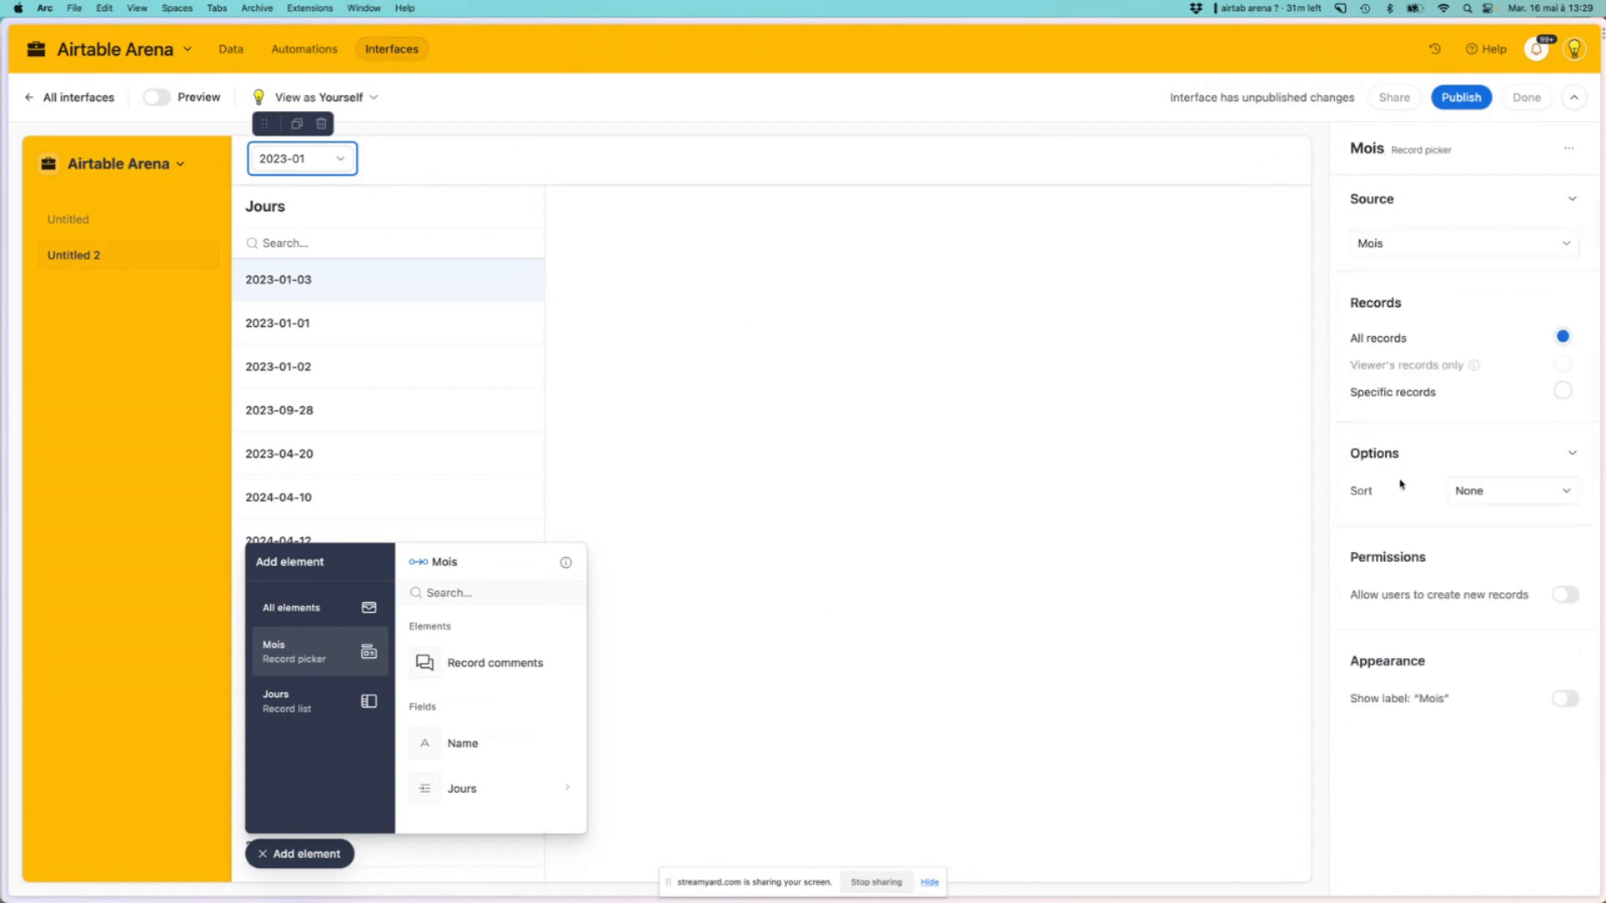
left_click(941, 272)
Set the Jours record list's source to the Mois record picker, using the Jours field
left_click(410, 371)
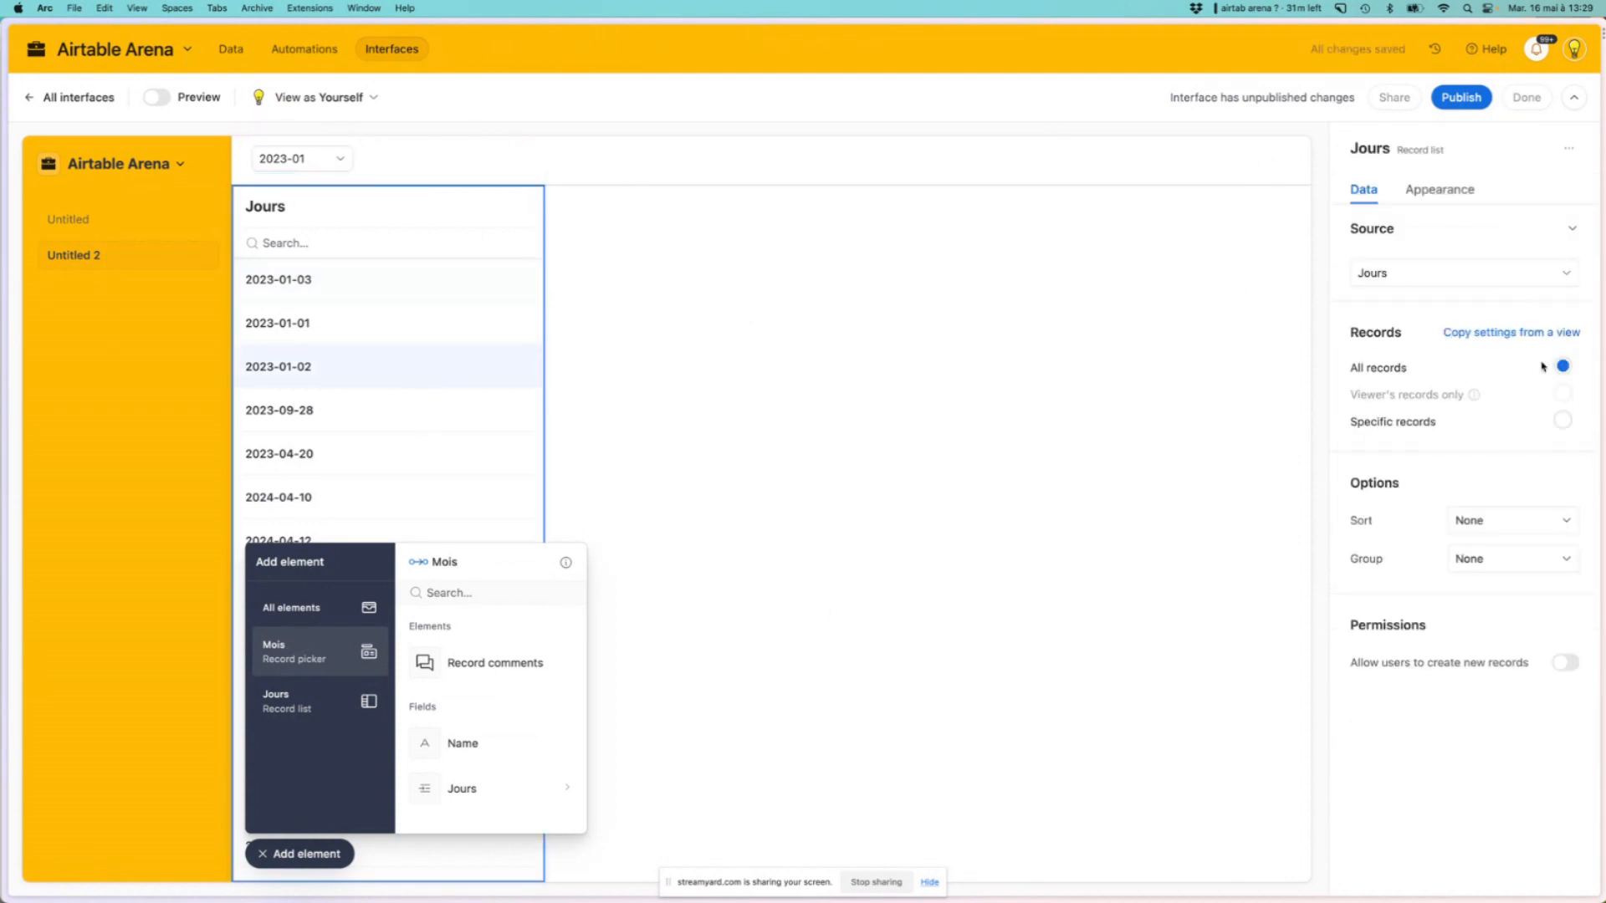
left_click(1426, 279)
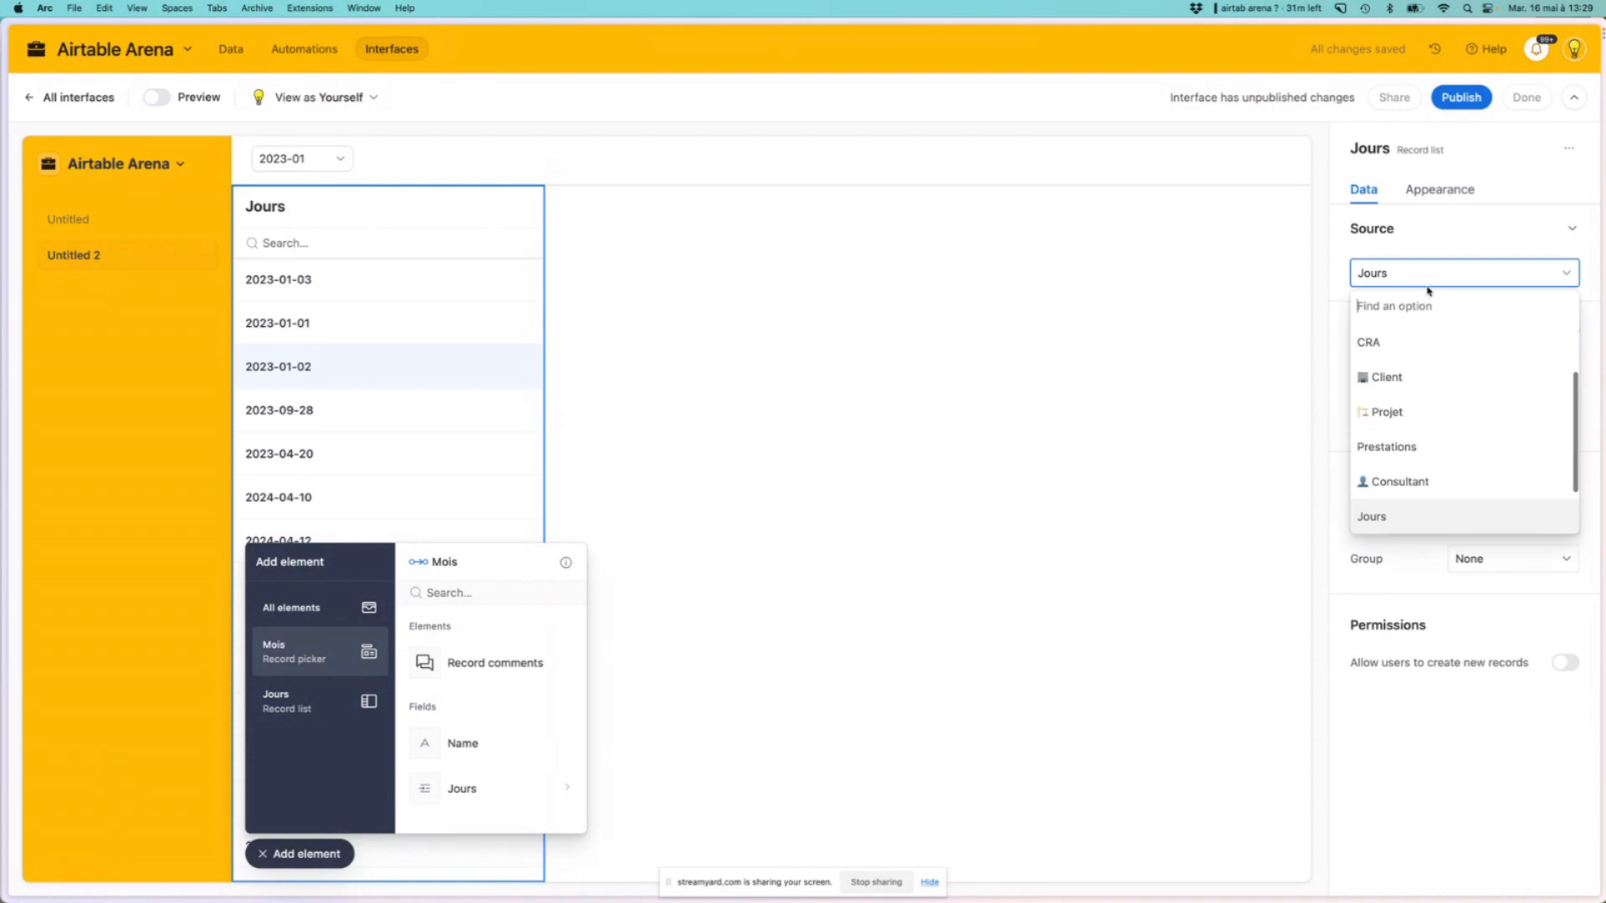
left_click(1432, 251)
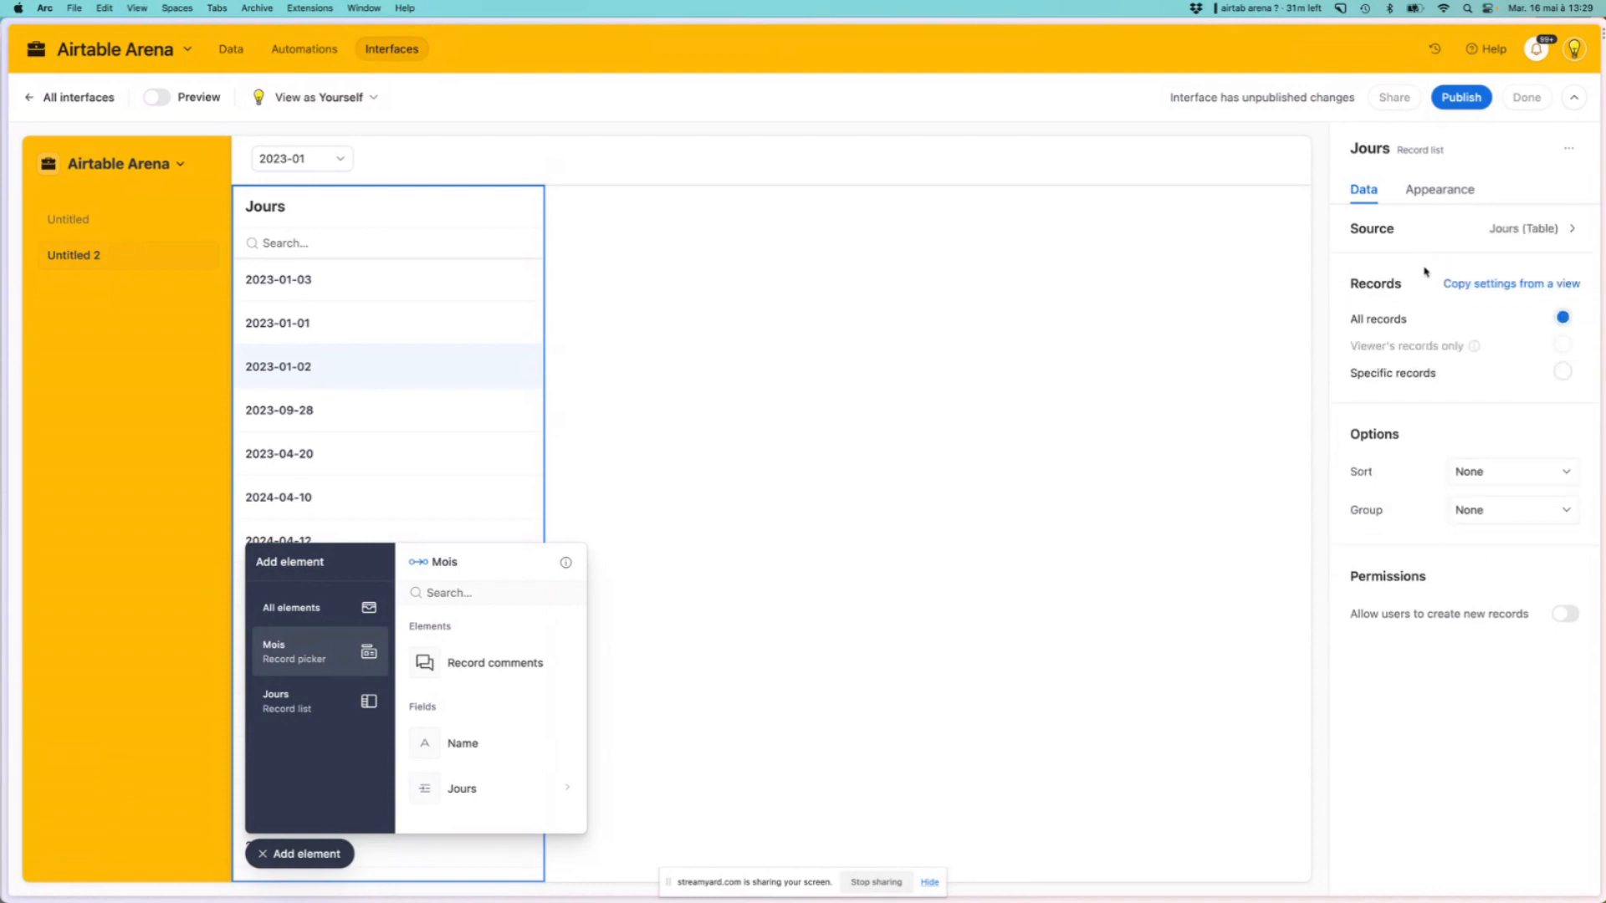
left_click(1468, 238)
left_click(1445, 276)
scroll(1432, 401, "down", 2)
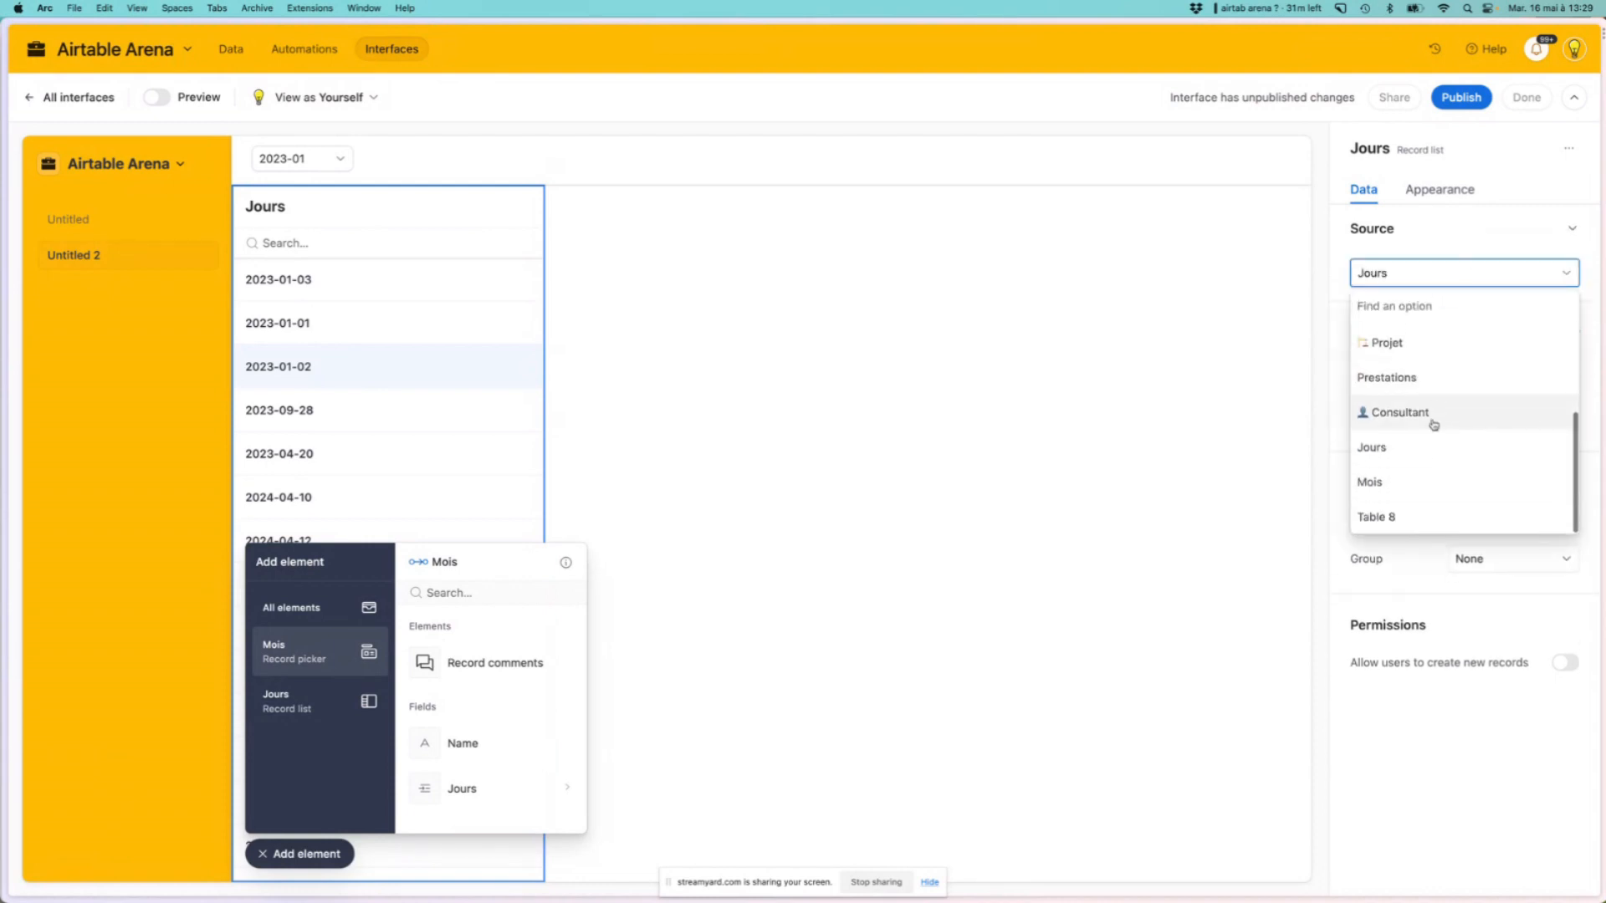
scroll(1405, 355, "up", 3)
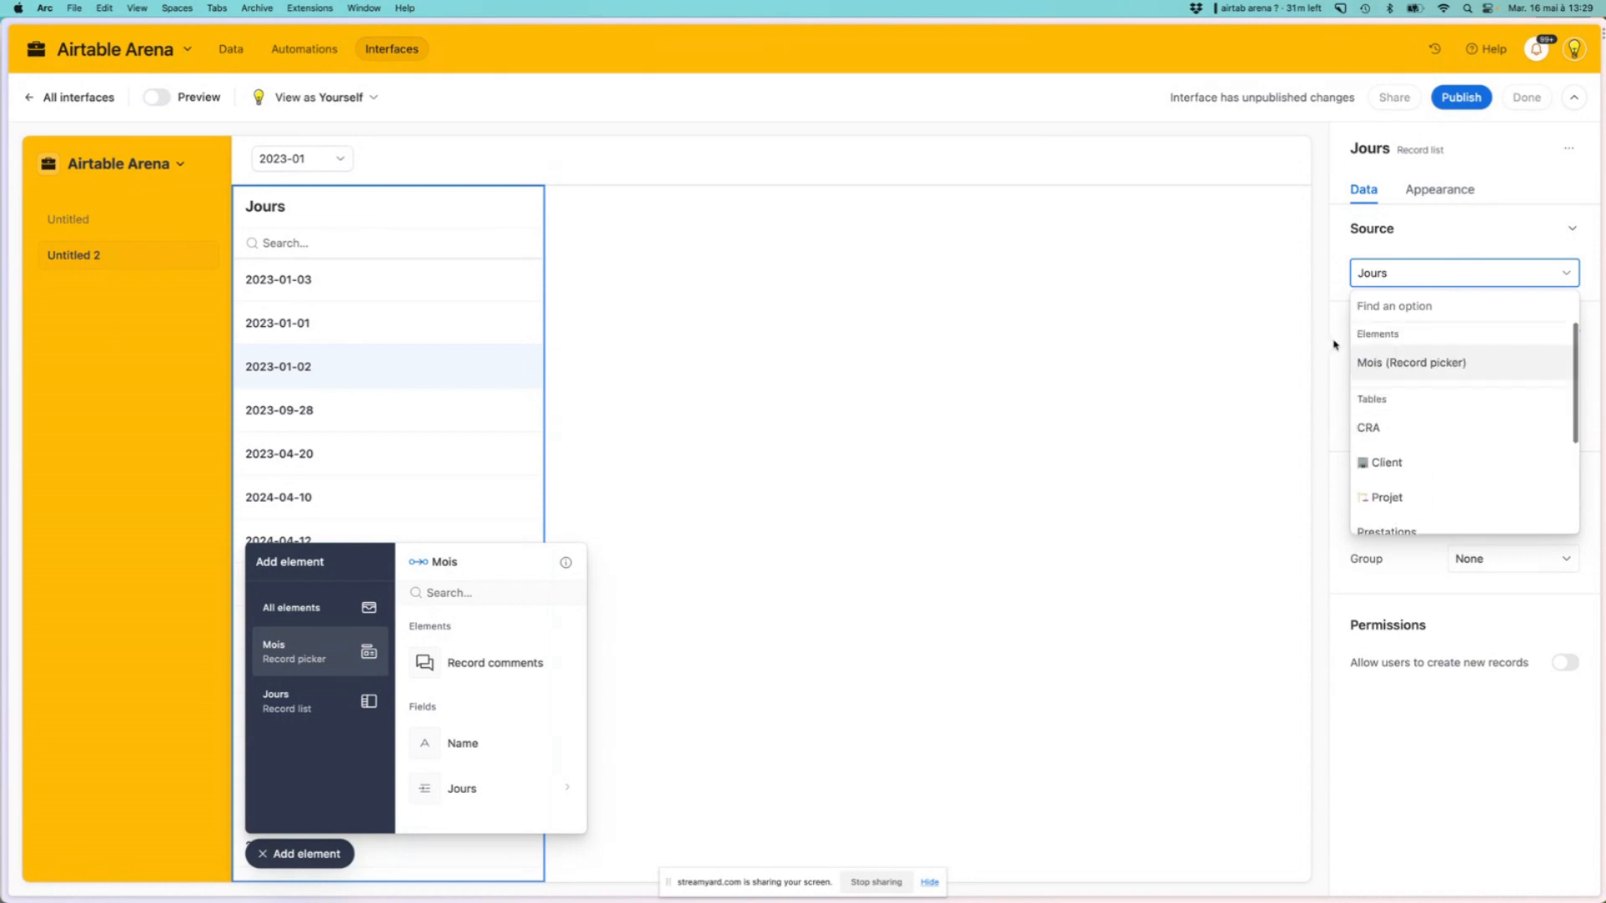
left_click(1403, 362)
left_click(1419, 336)
left_click(1411, 404)
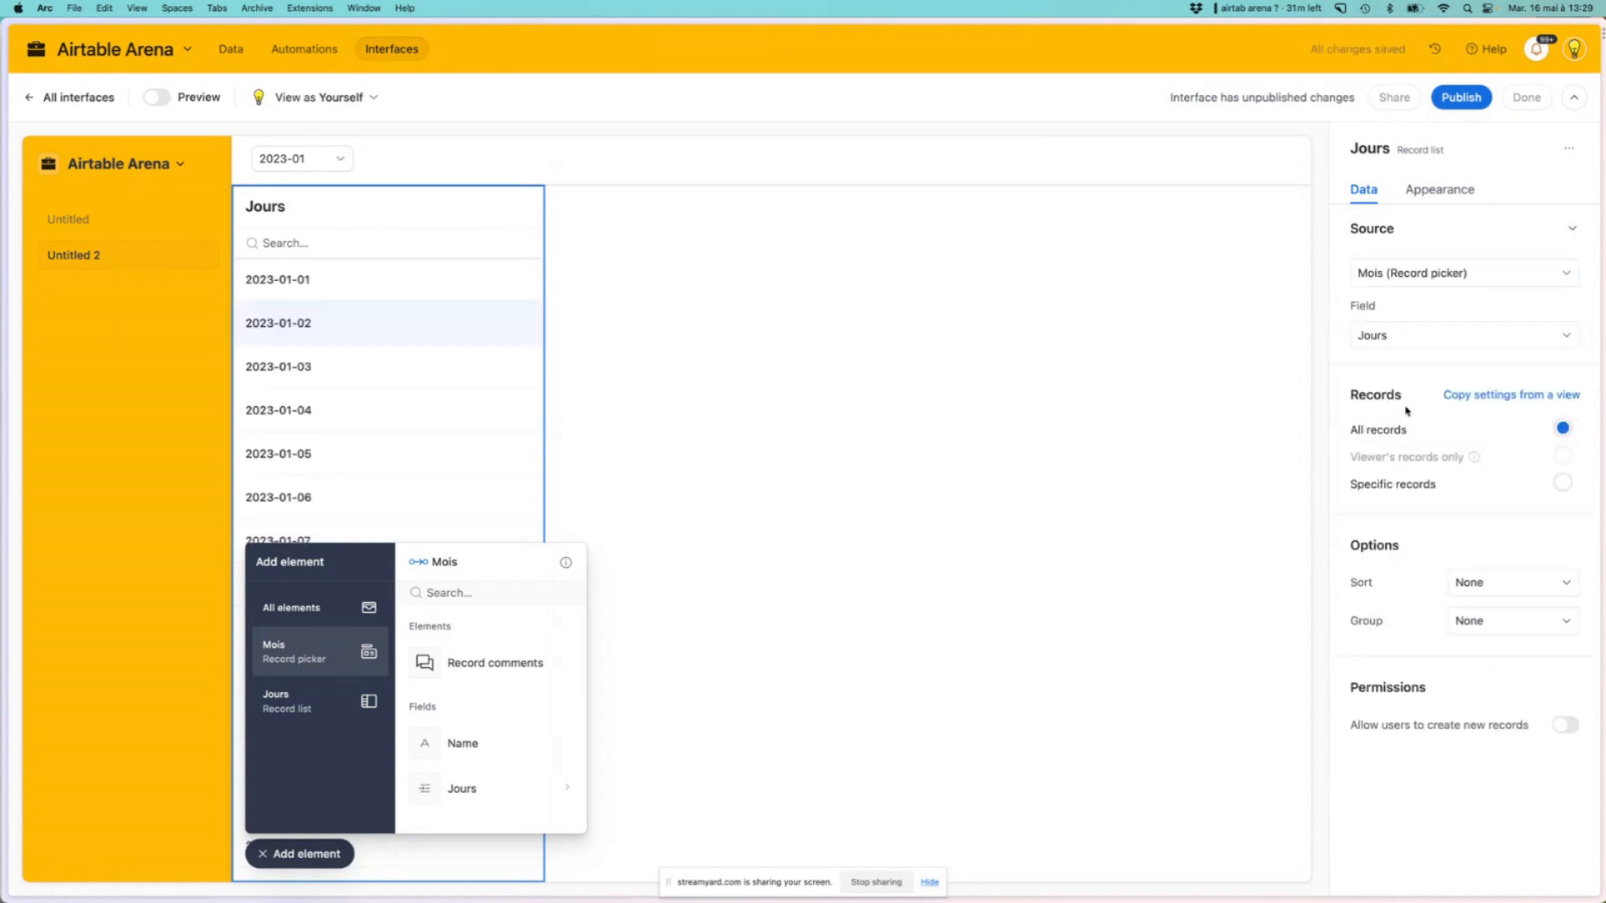
left_click(994, 401)
left_click(306, 876)
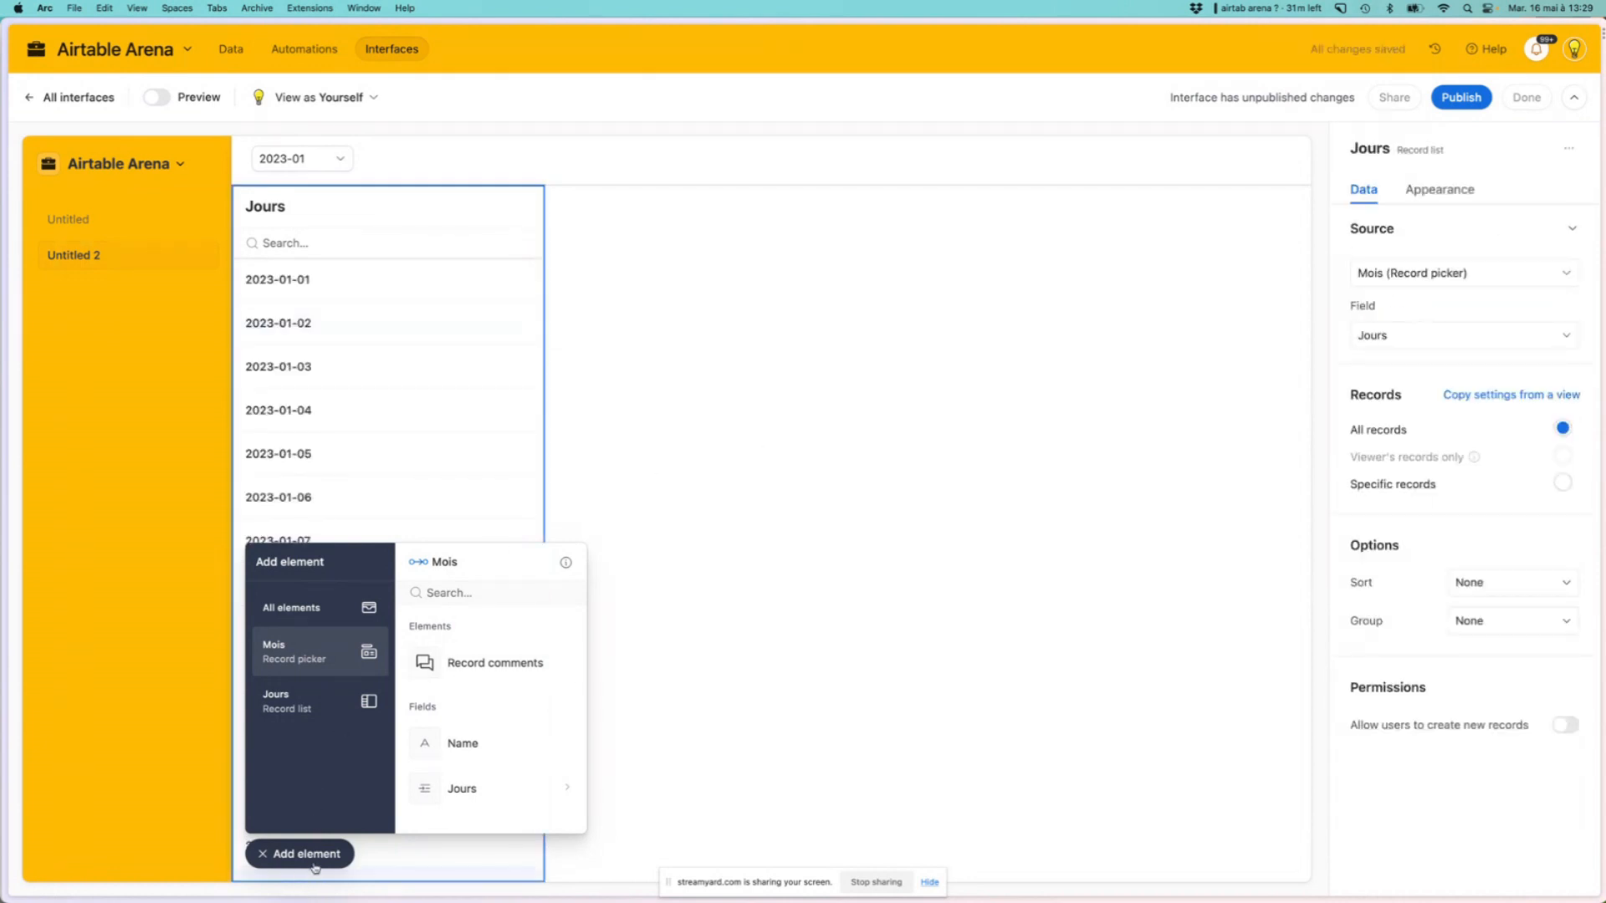
left_click(281, 862)
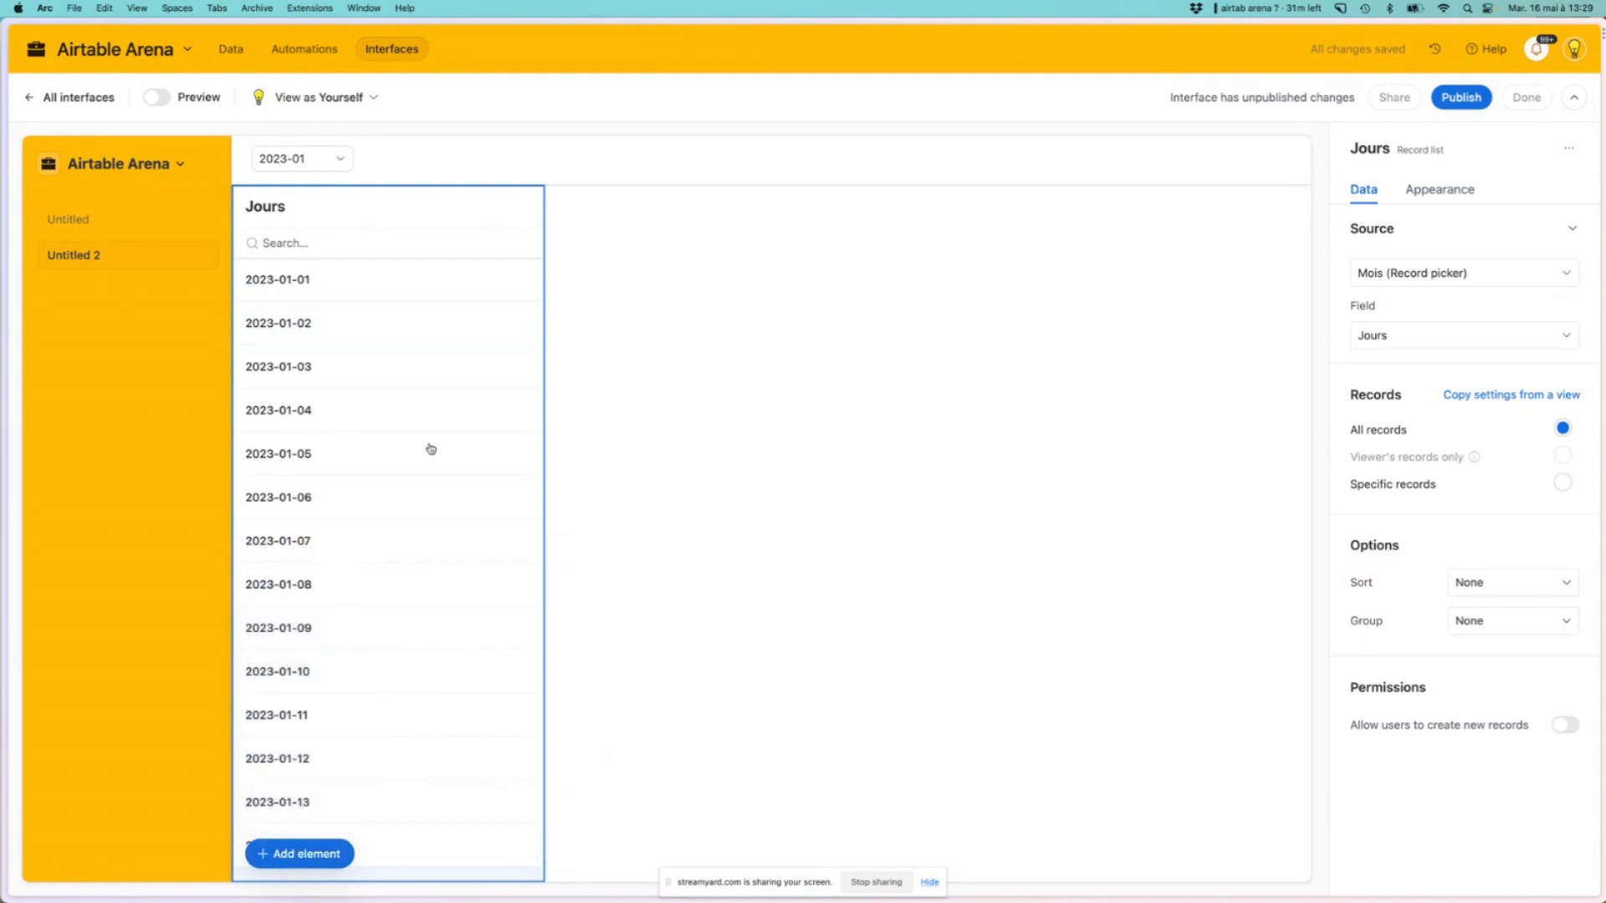
Group the Jours record list by Semaine from A to Z
left_click(1478, 629)
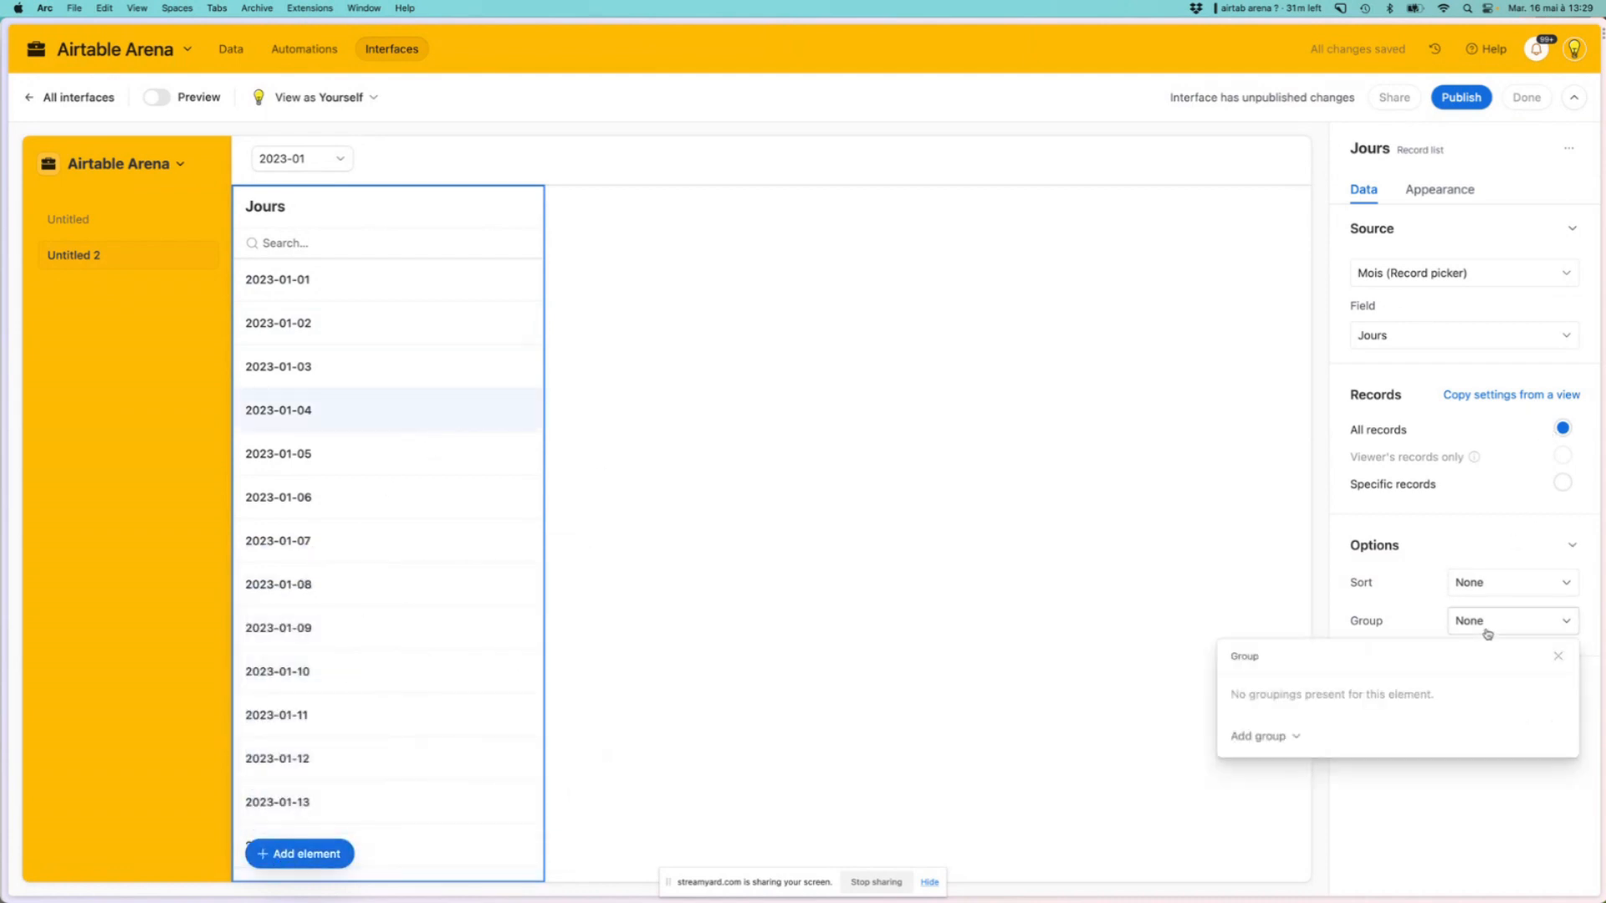
left_click(1297, 734)
left_click(1318, 686)
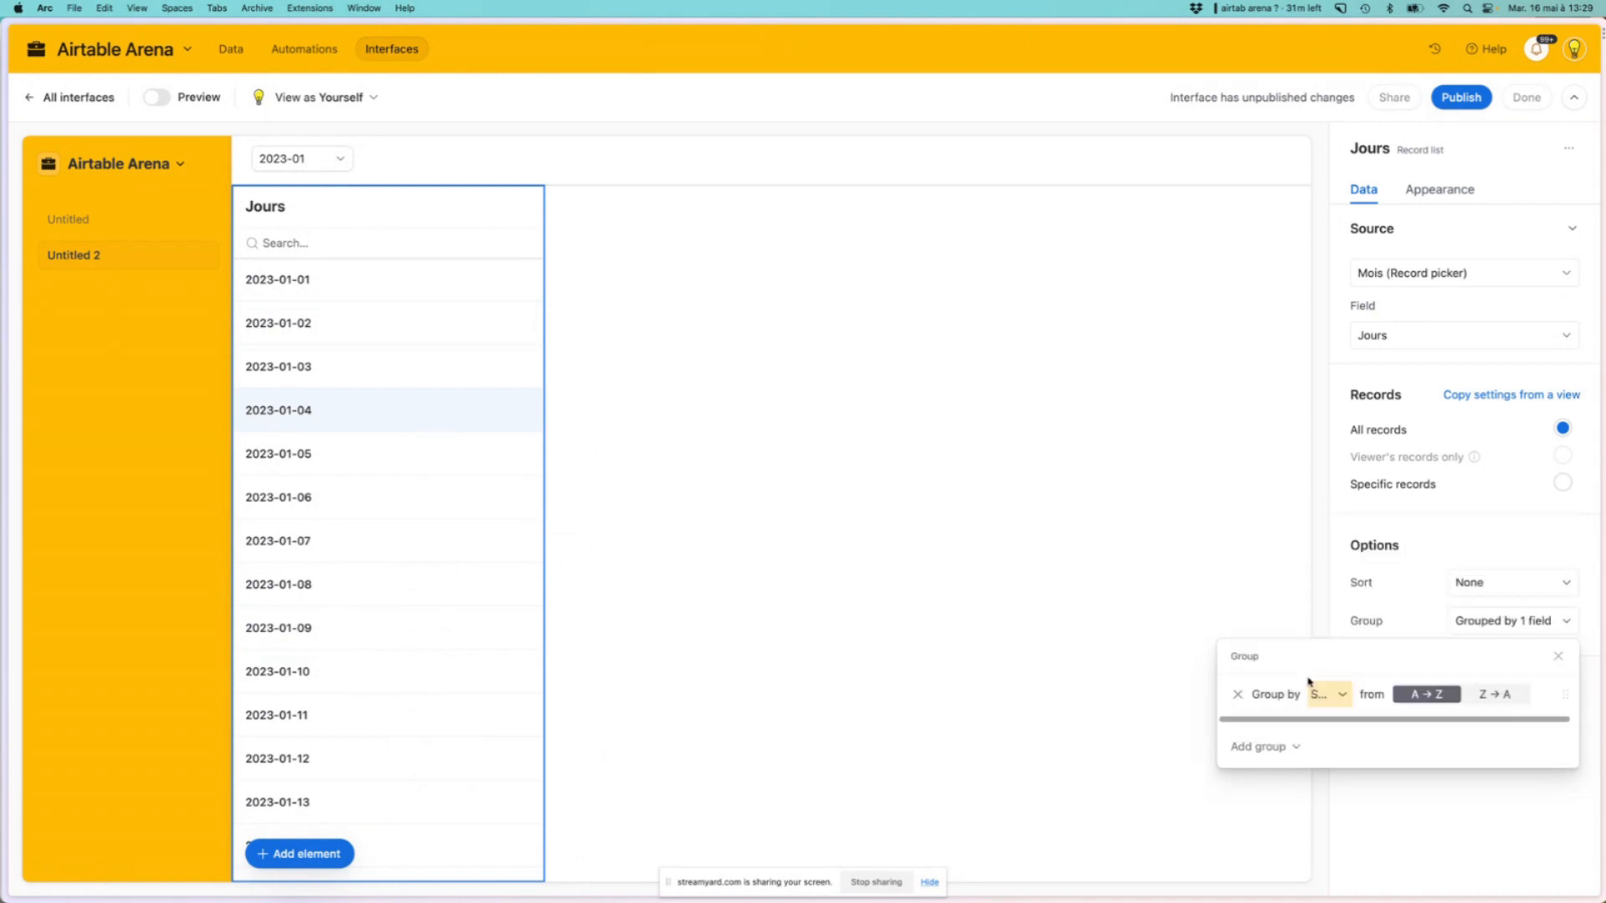
left_click(820, 431)
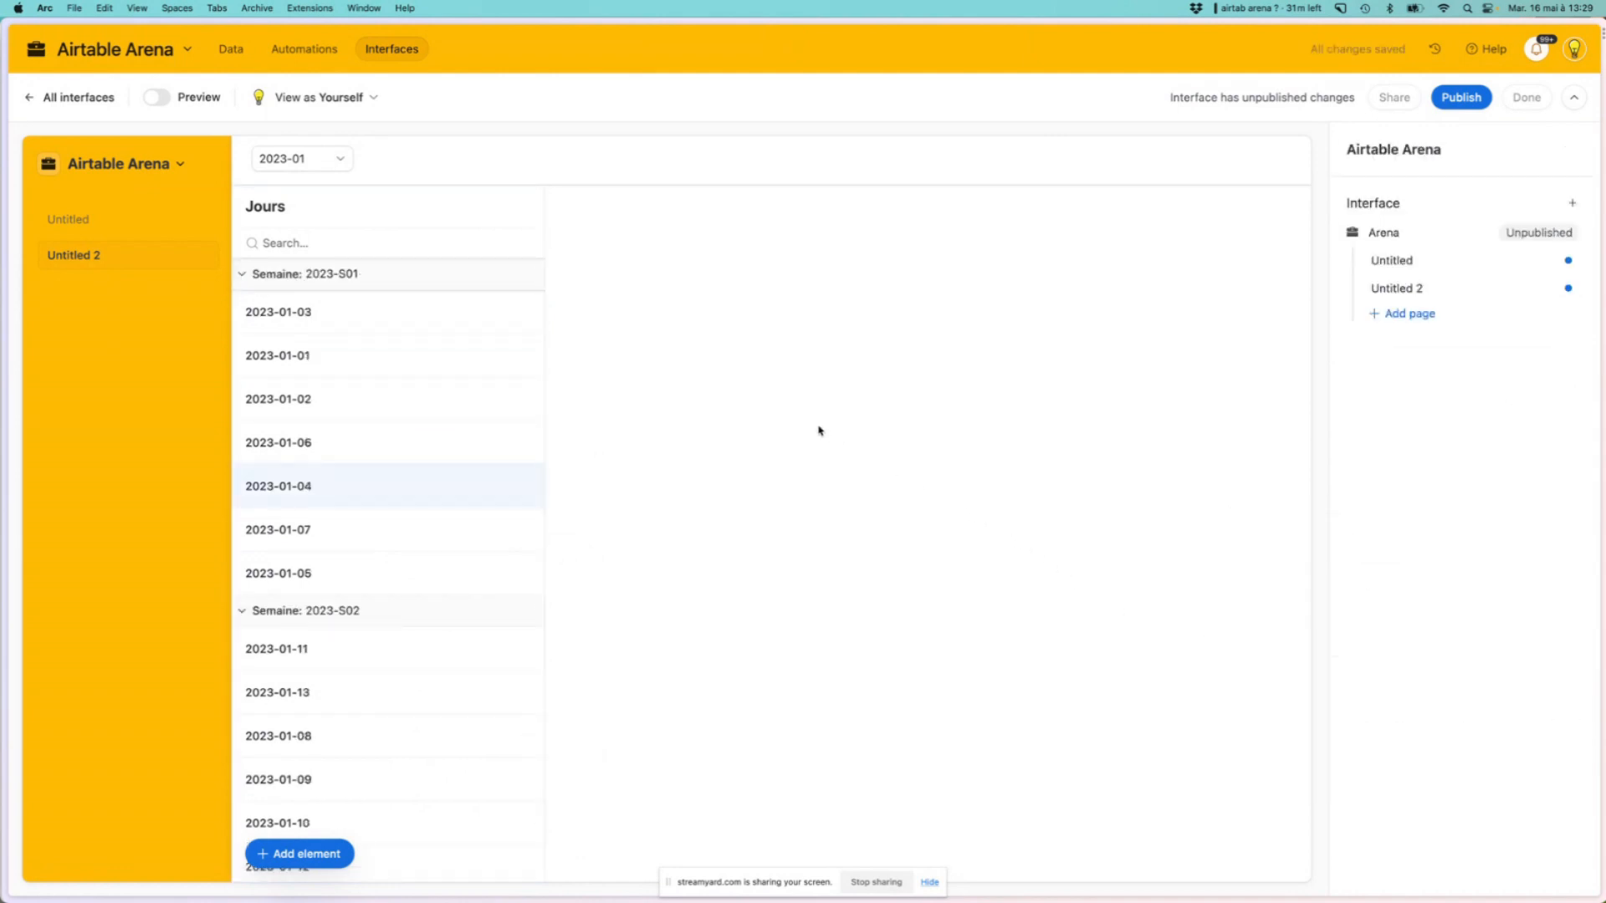
Add a grid of the CRA records linked to the selected Jours record in the empty area beside the list
left_click(378, 331)
left_click(266, 852)
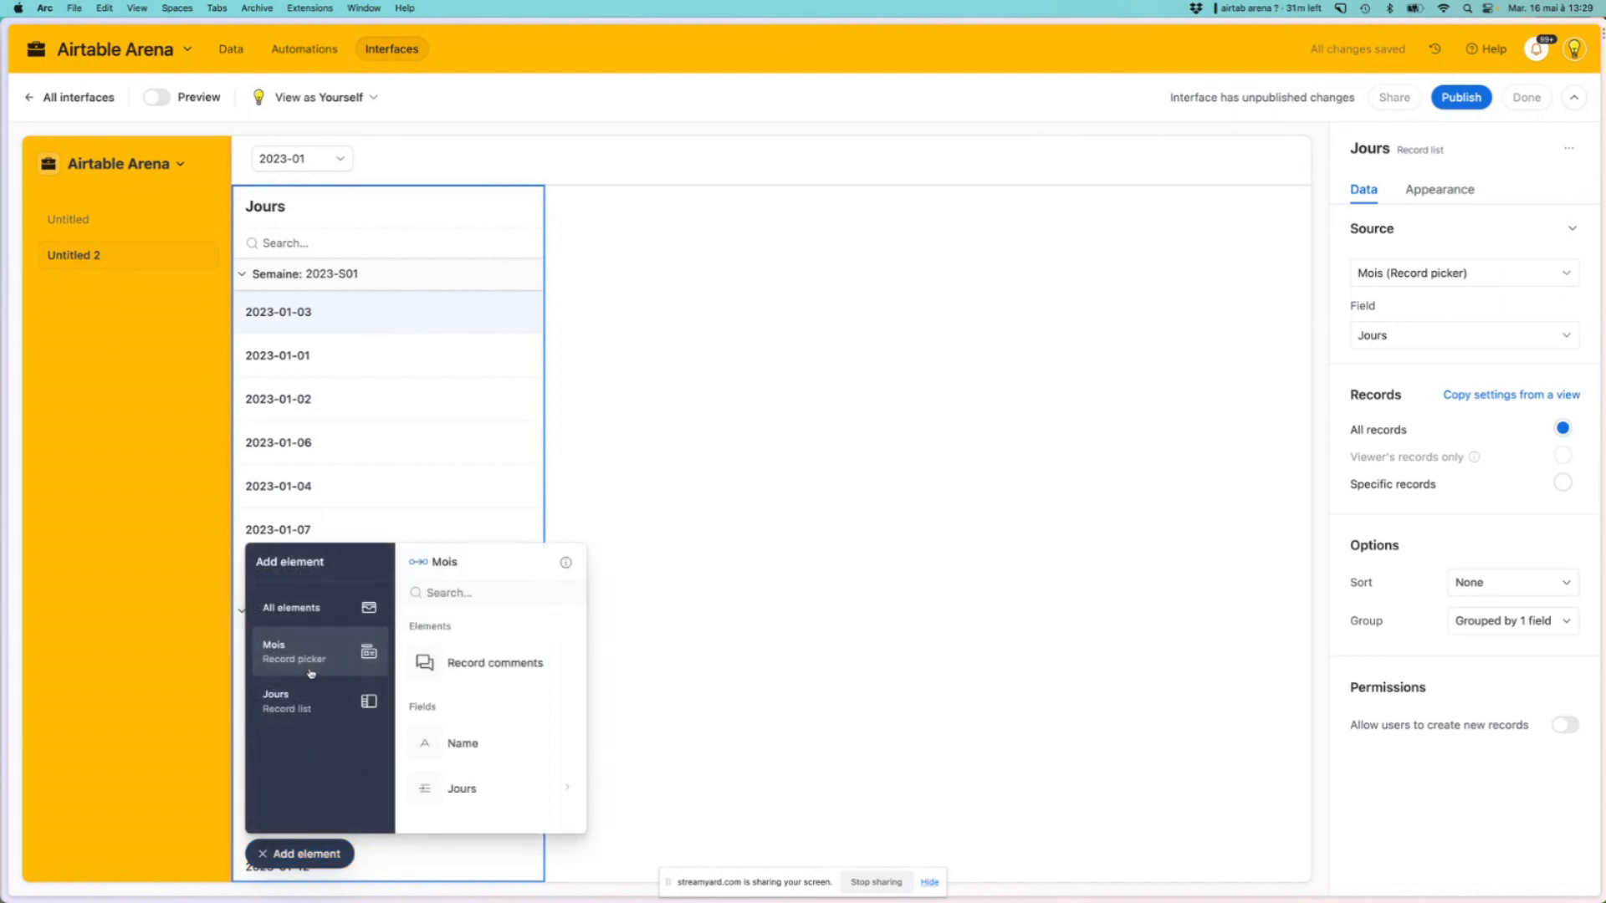
left_click(320, 708)
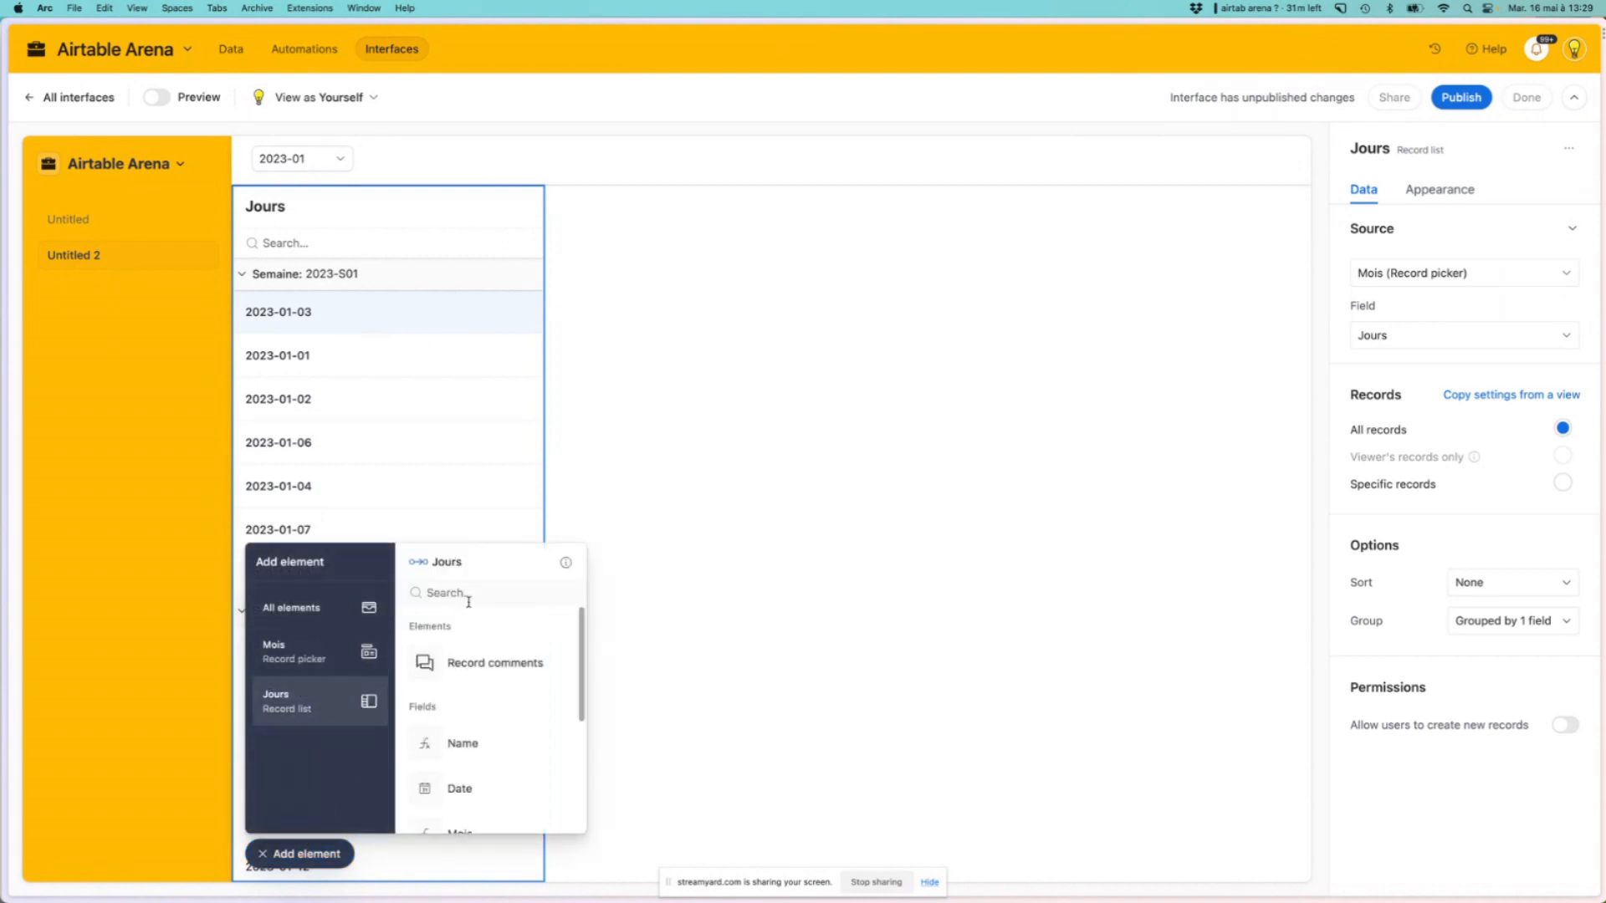
scroll(508, 697, "down", 4)
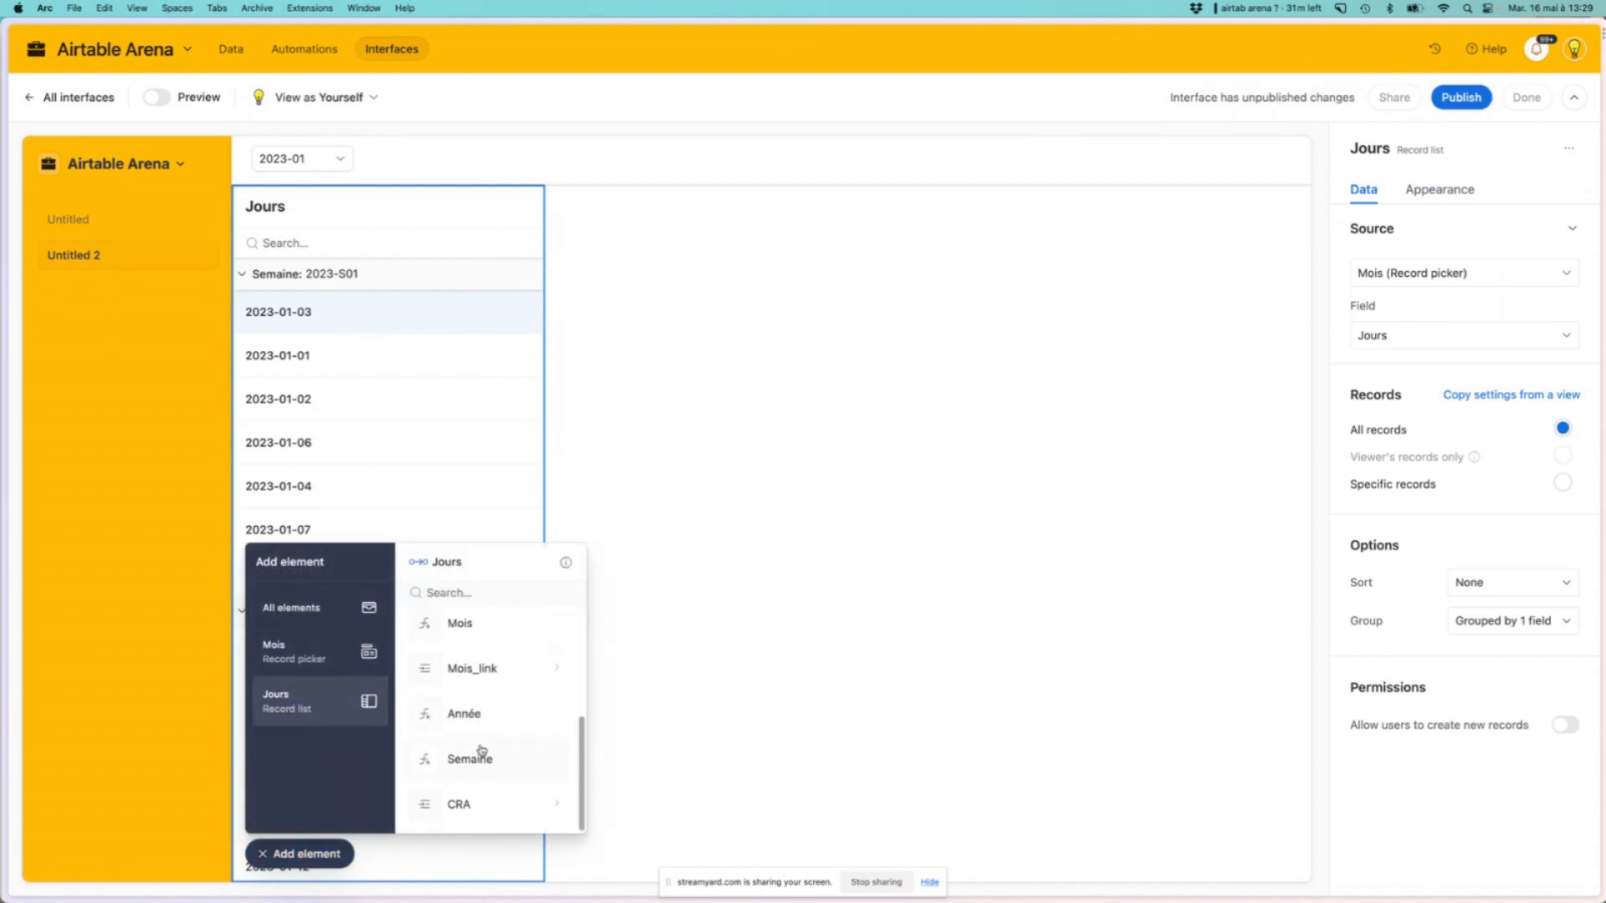
scroll(460, 684, "up", 3)
scroll(482, 787, "down", 3)
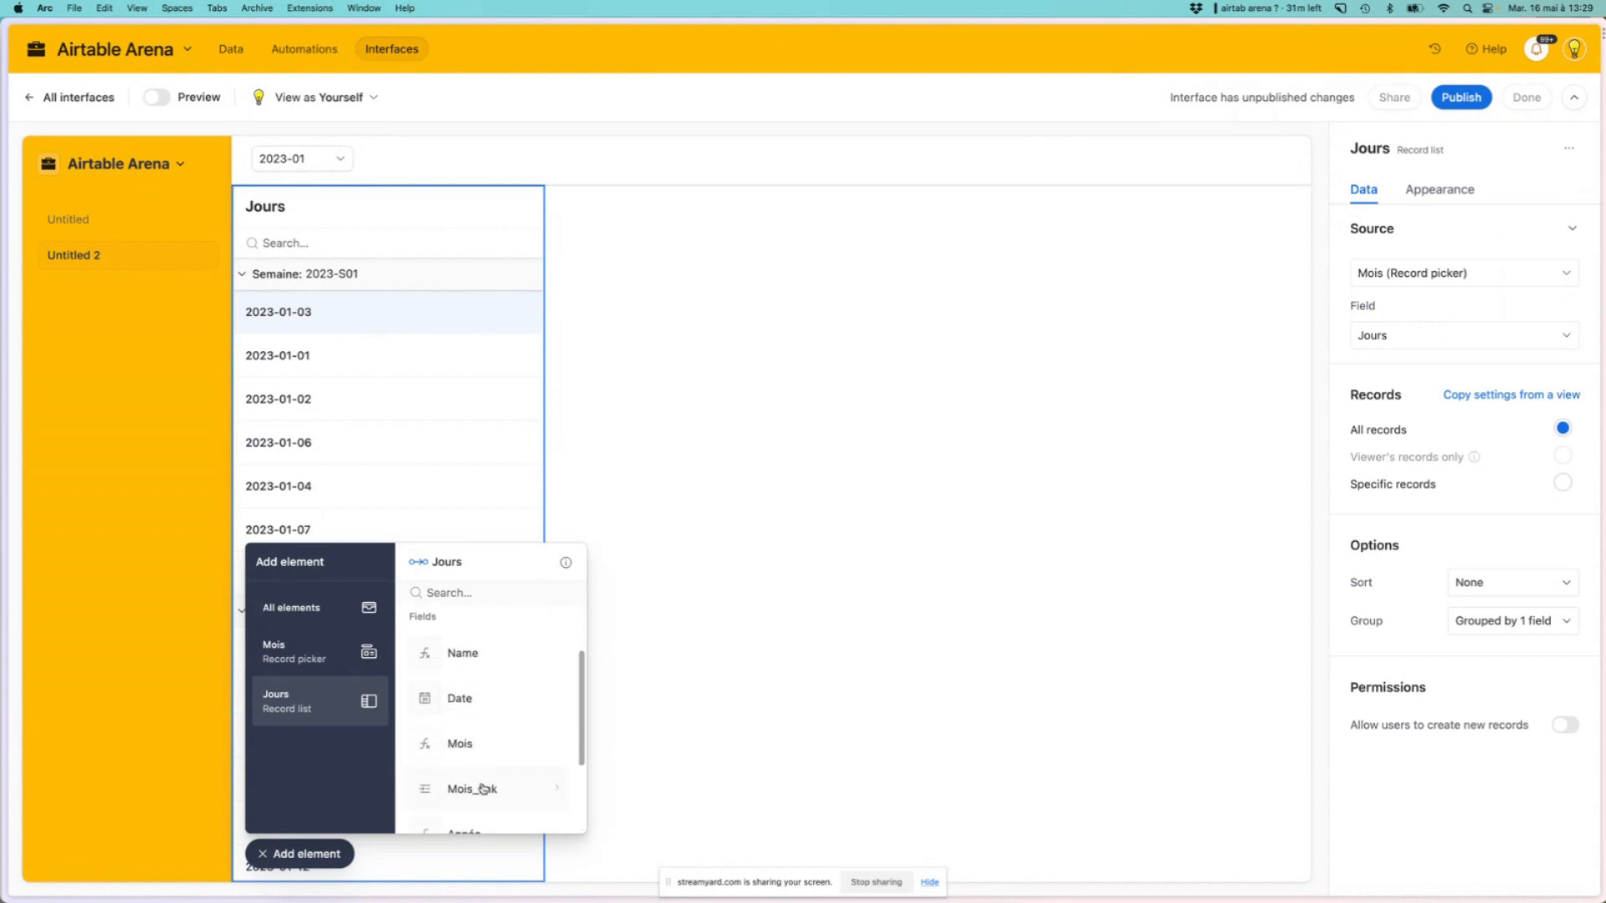
left_click(465, 806)
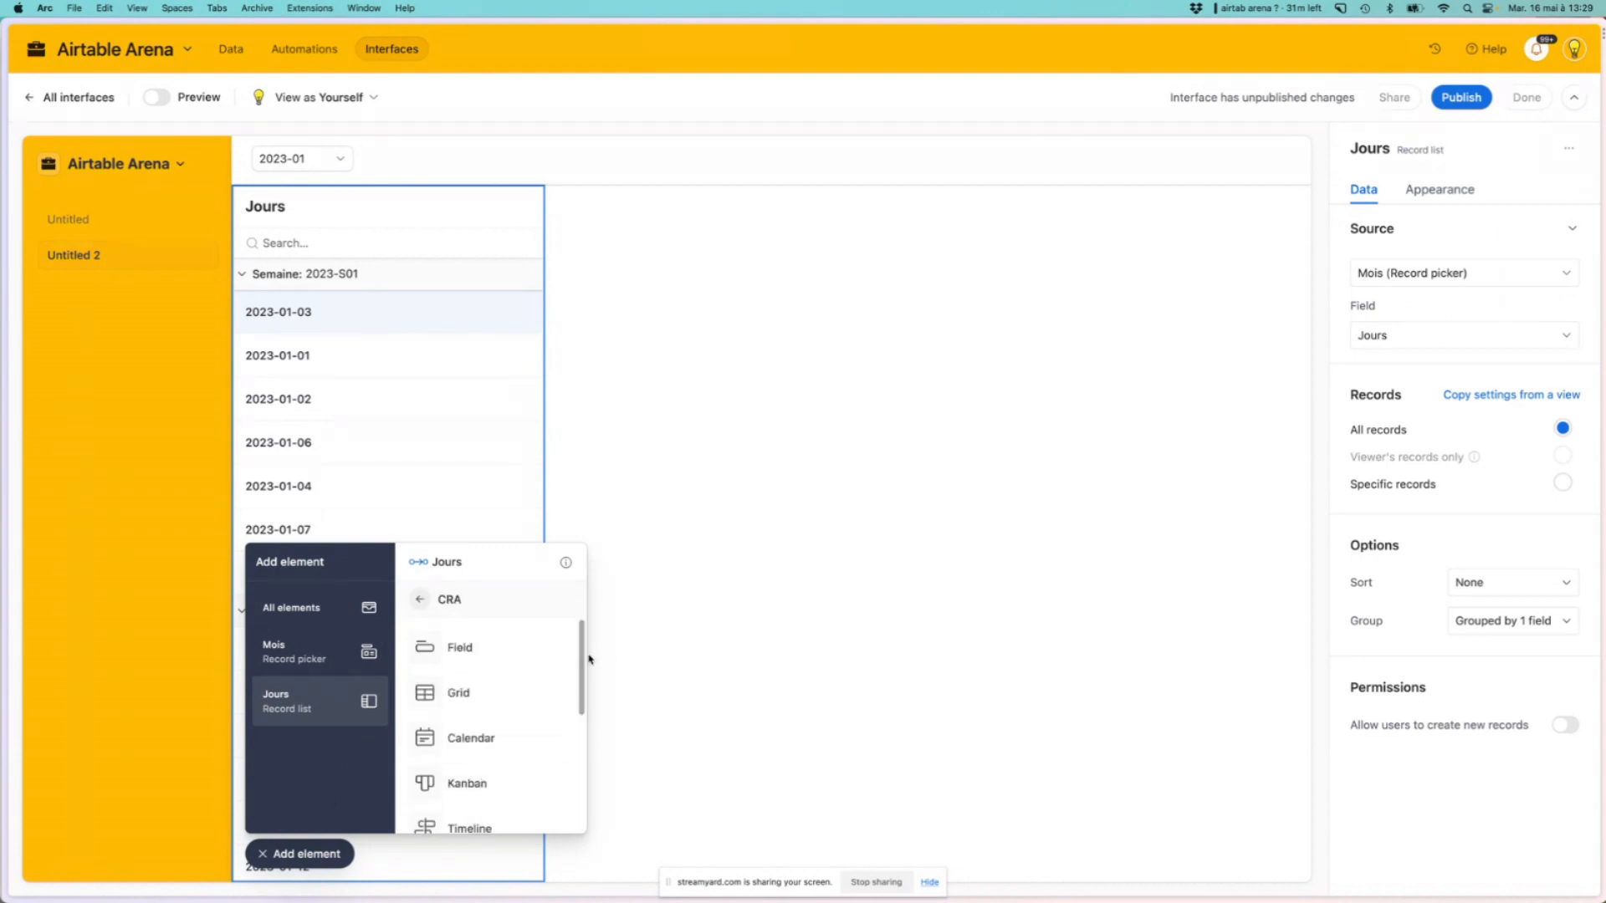
left_click(453, 686)
left_click(591, 398)
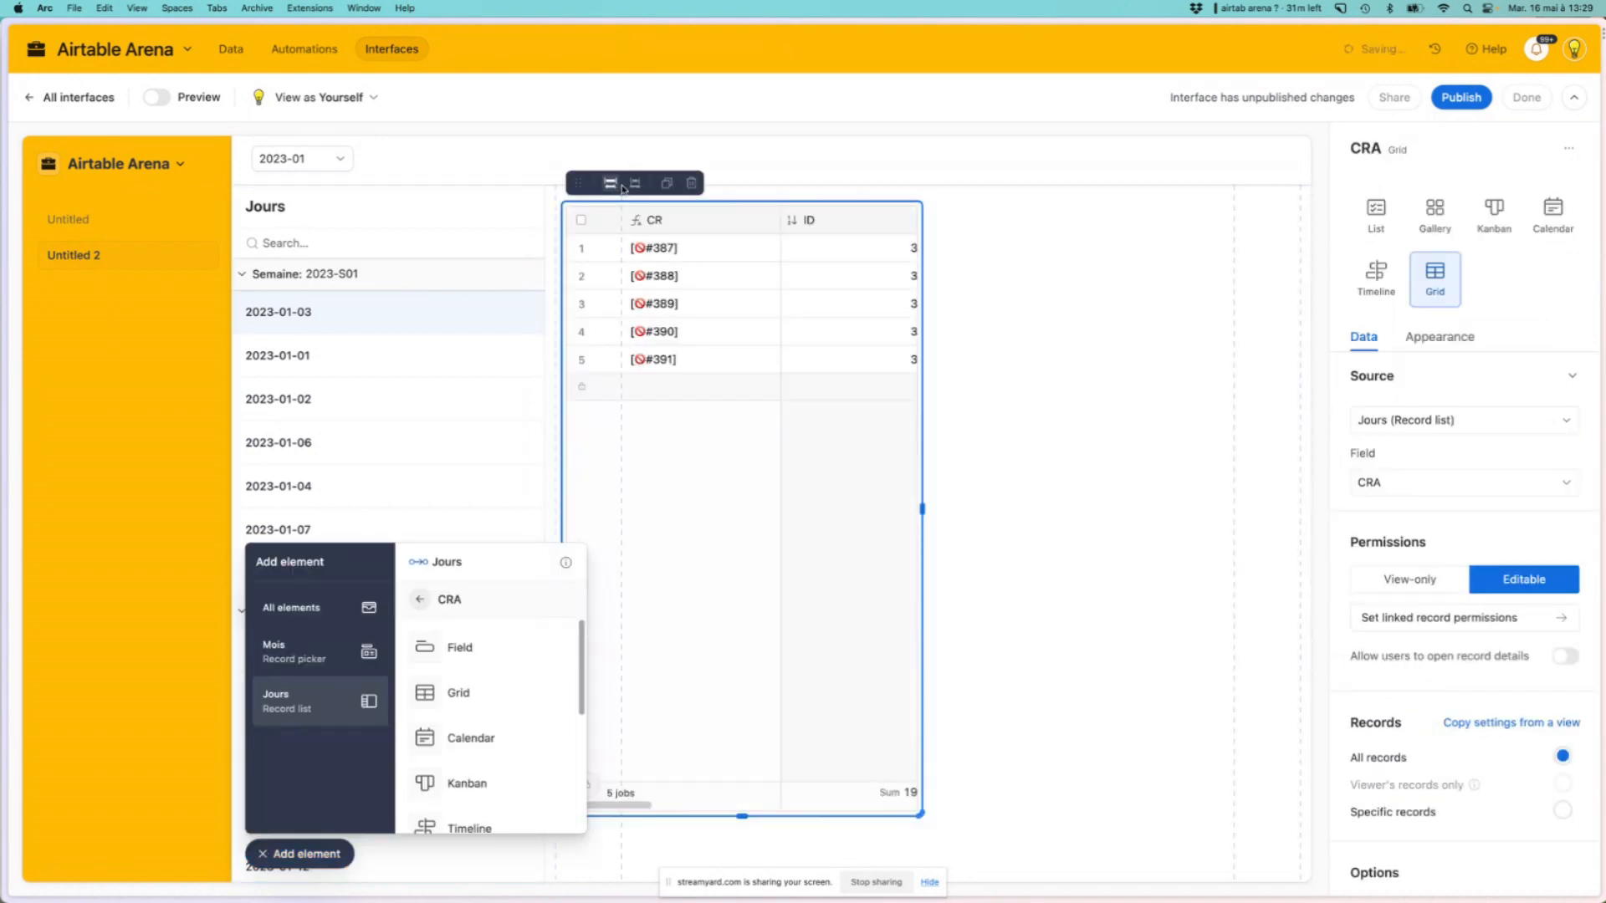
Widen the CRA grid to fill the full width of the page area beside the Jours list
left_click(634, 184)
left_click(687, 183)
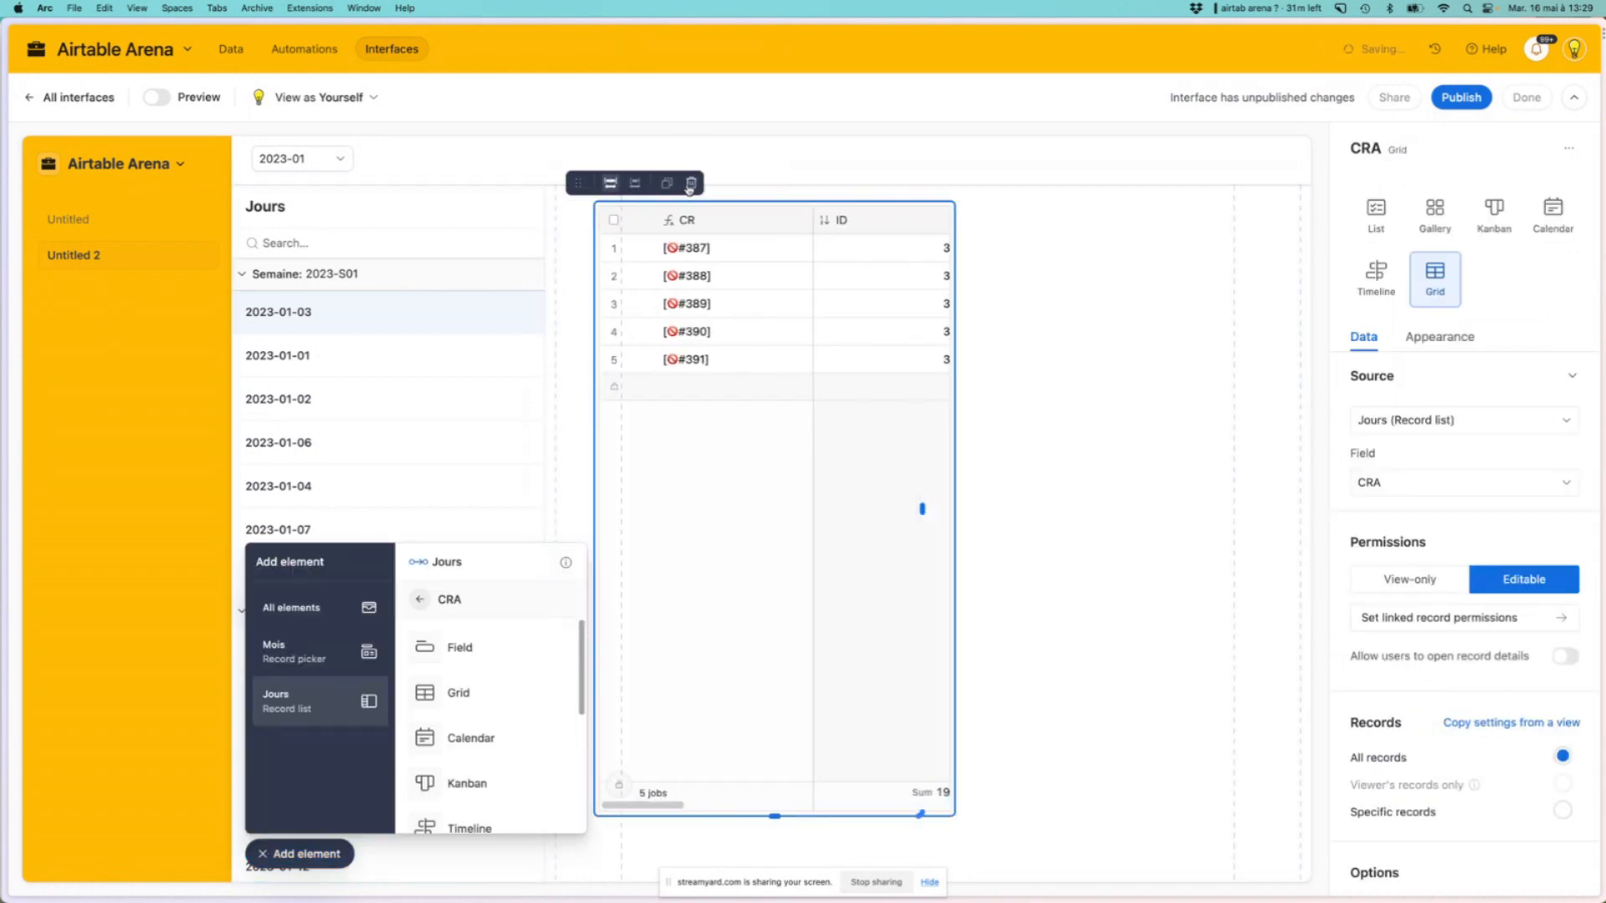
left_click_drag(921, 508, 1294, 509)
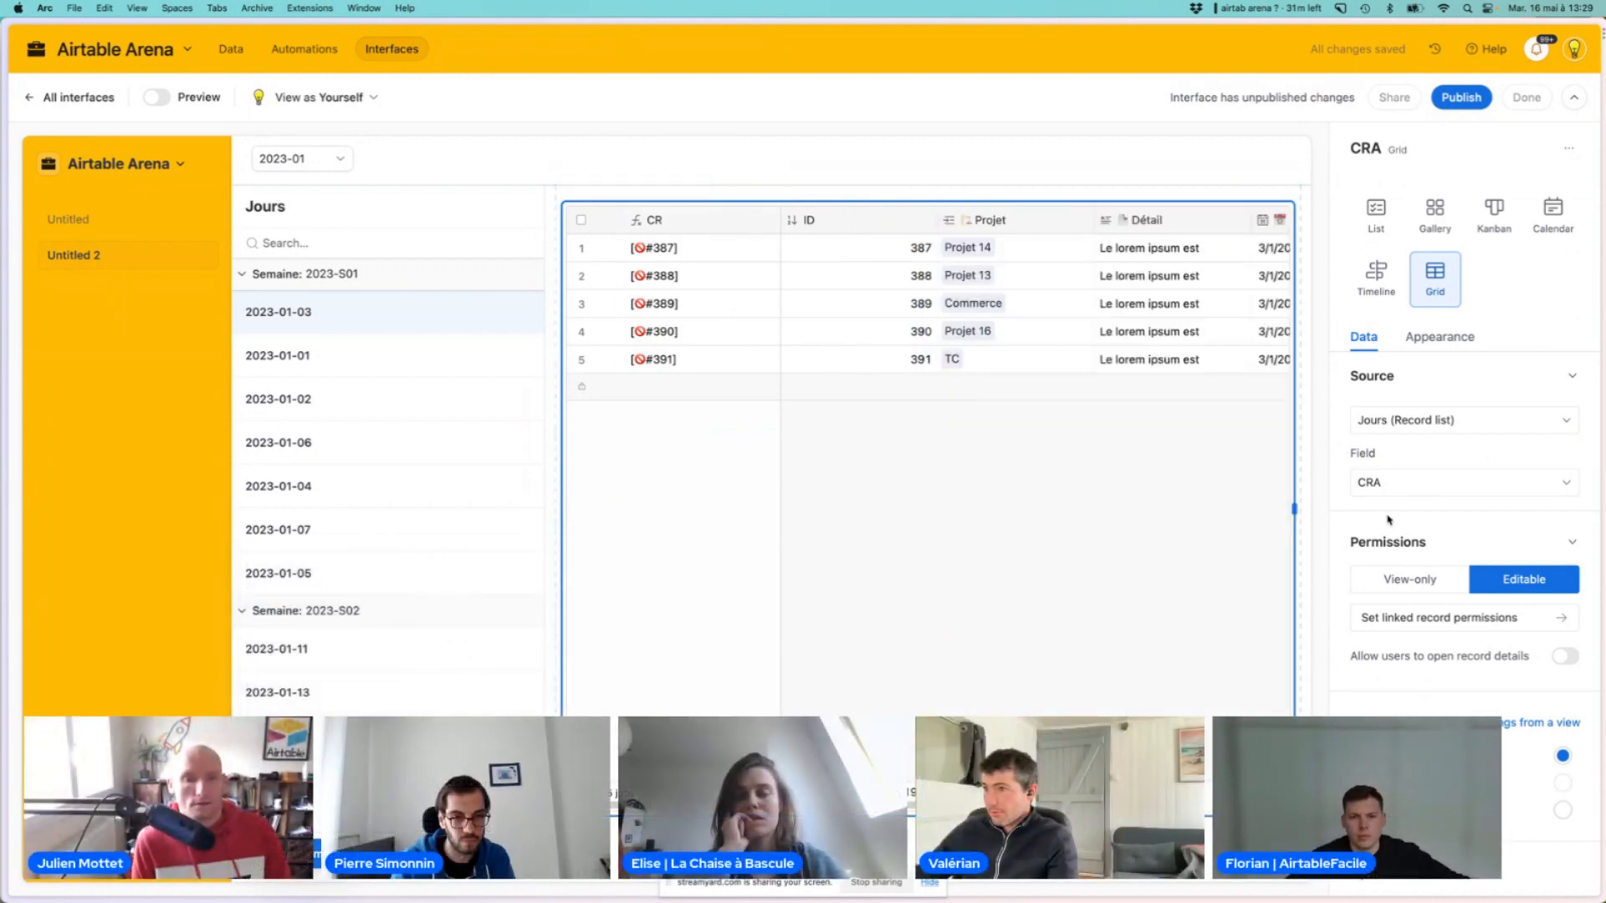
left_click(172, 301)
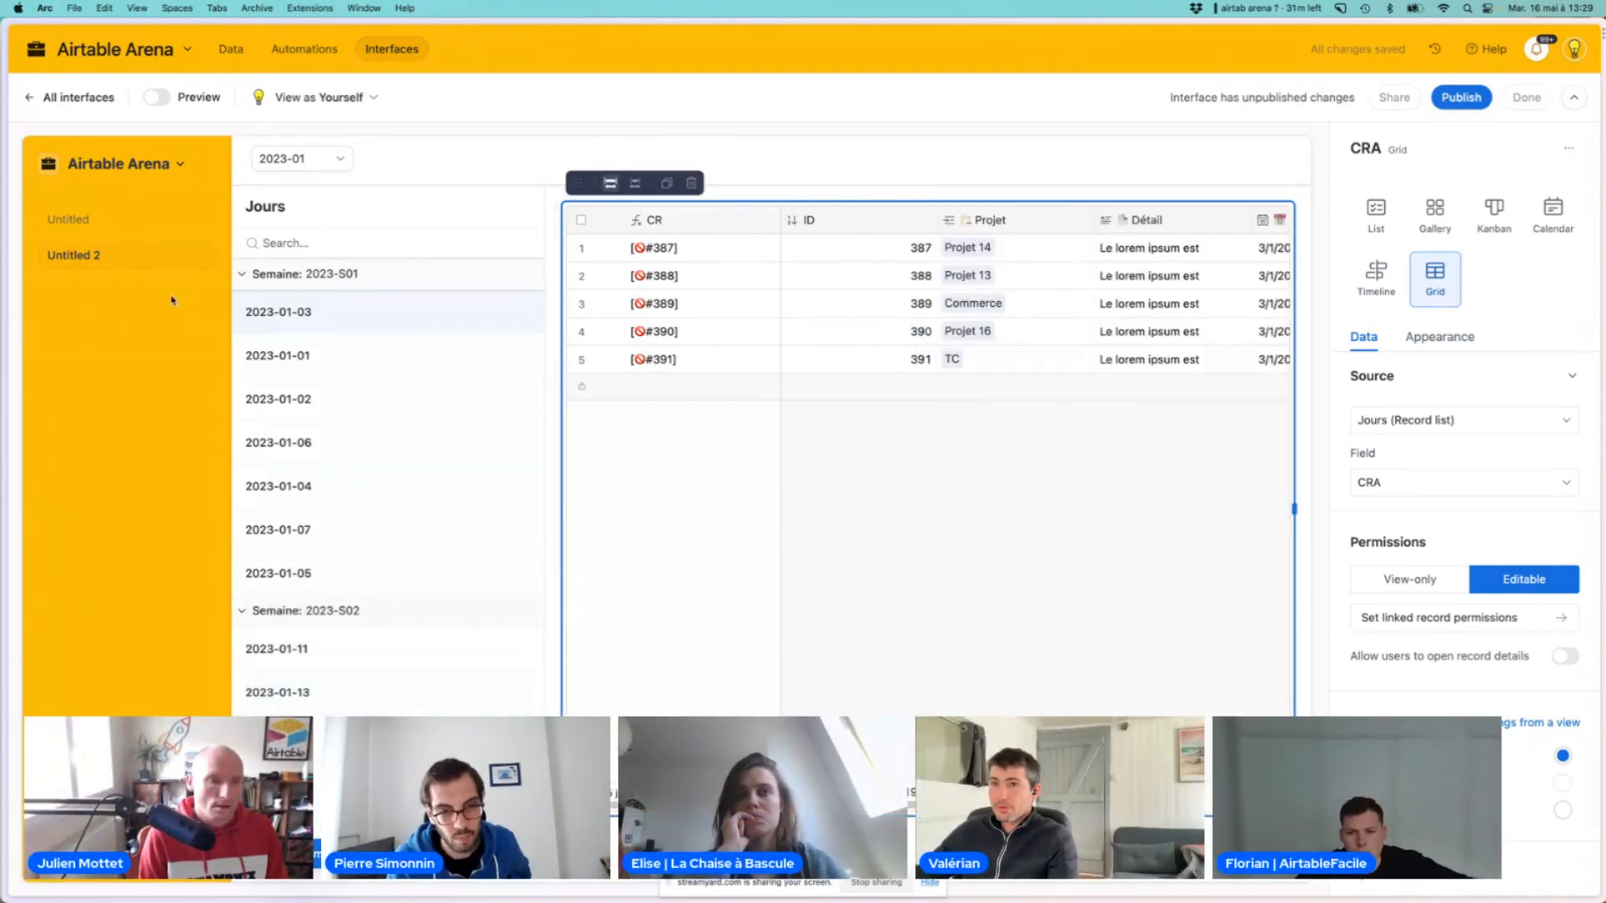
Review the date filter, chart and CRA grid on the Untitled page, and return to the Untitled 2 page
left_click(53, 219)
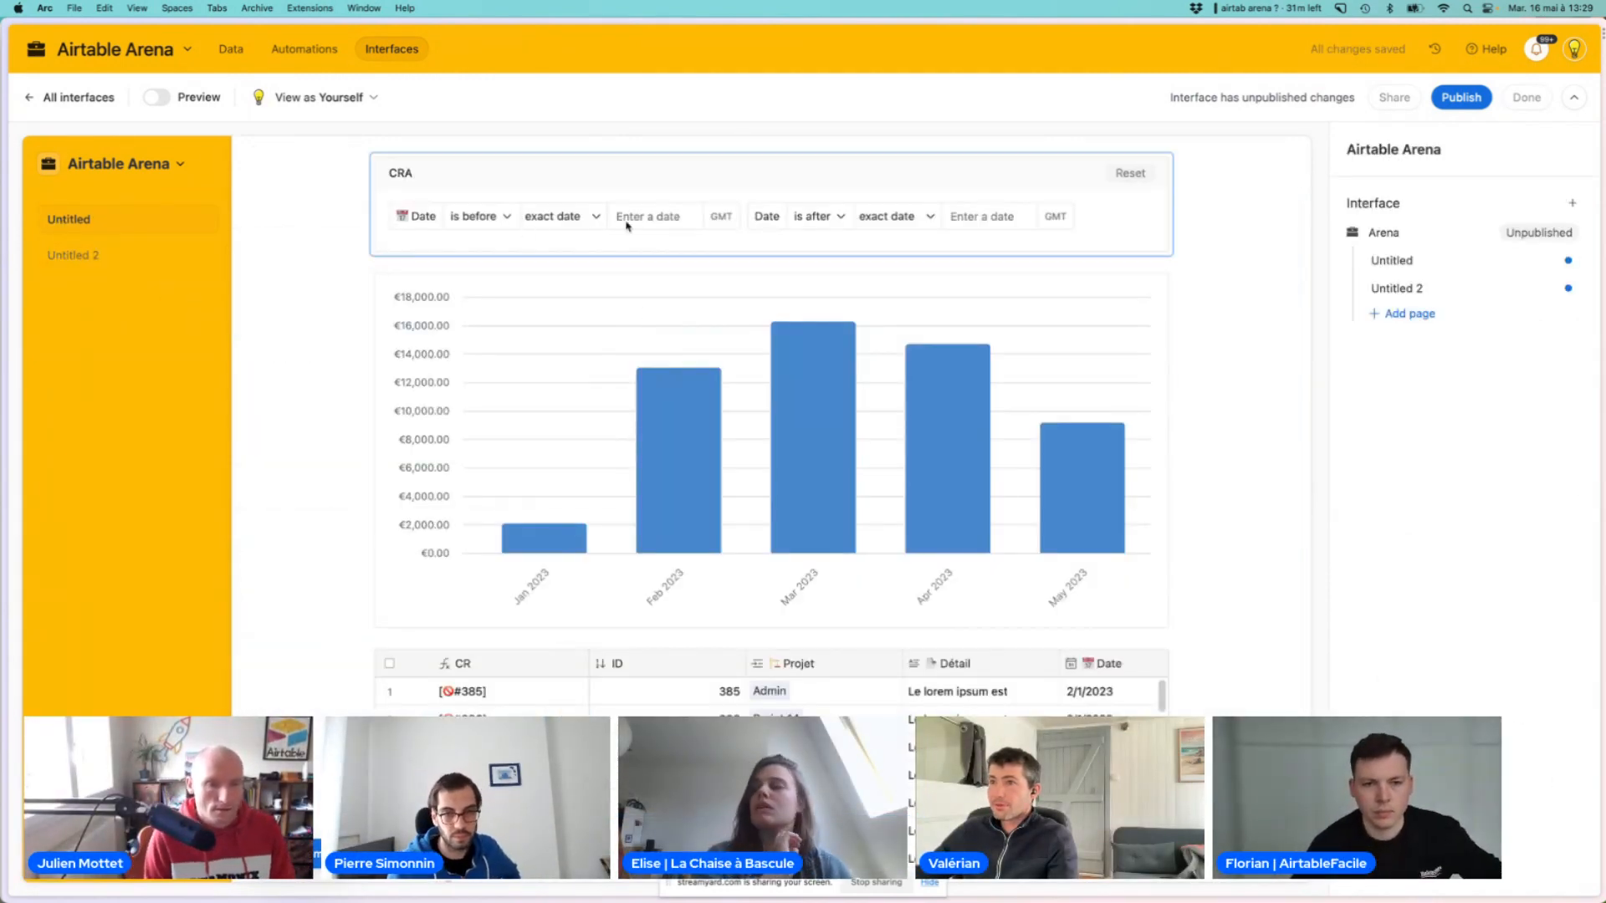
left_click(652, 216)
left_click(909, 219)
scroll(753, 418, "down", 5)
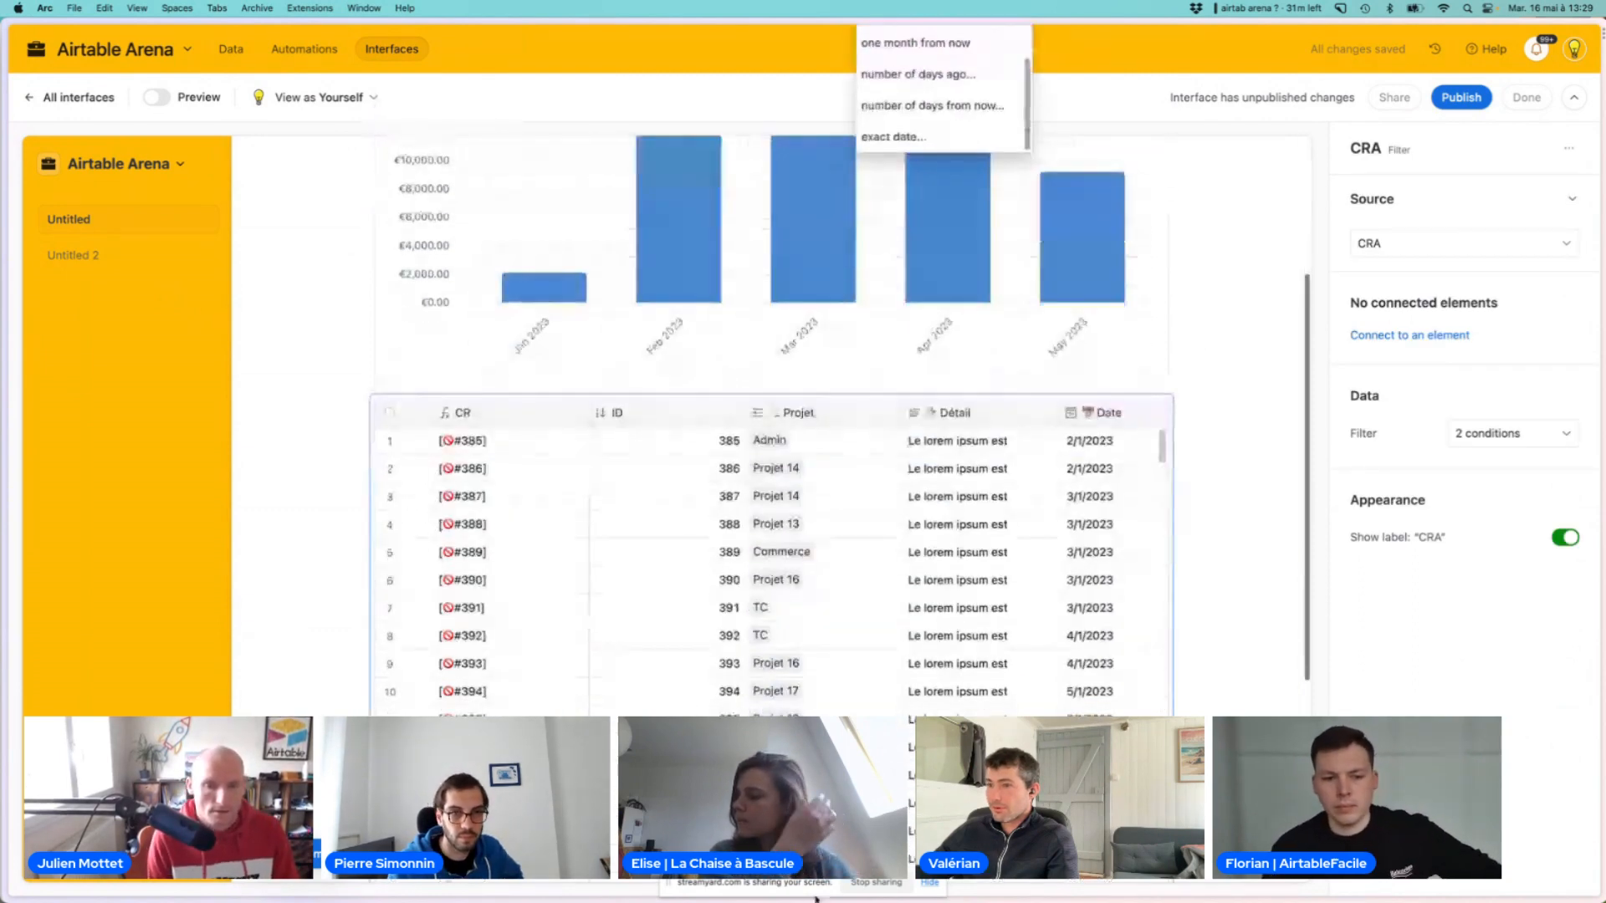
left_click(73, 255)
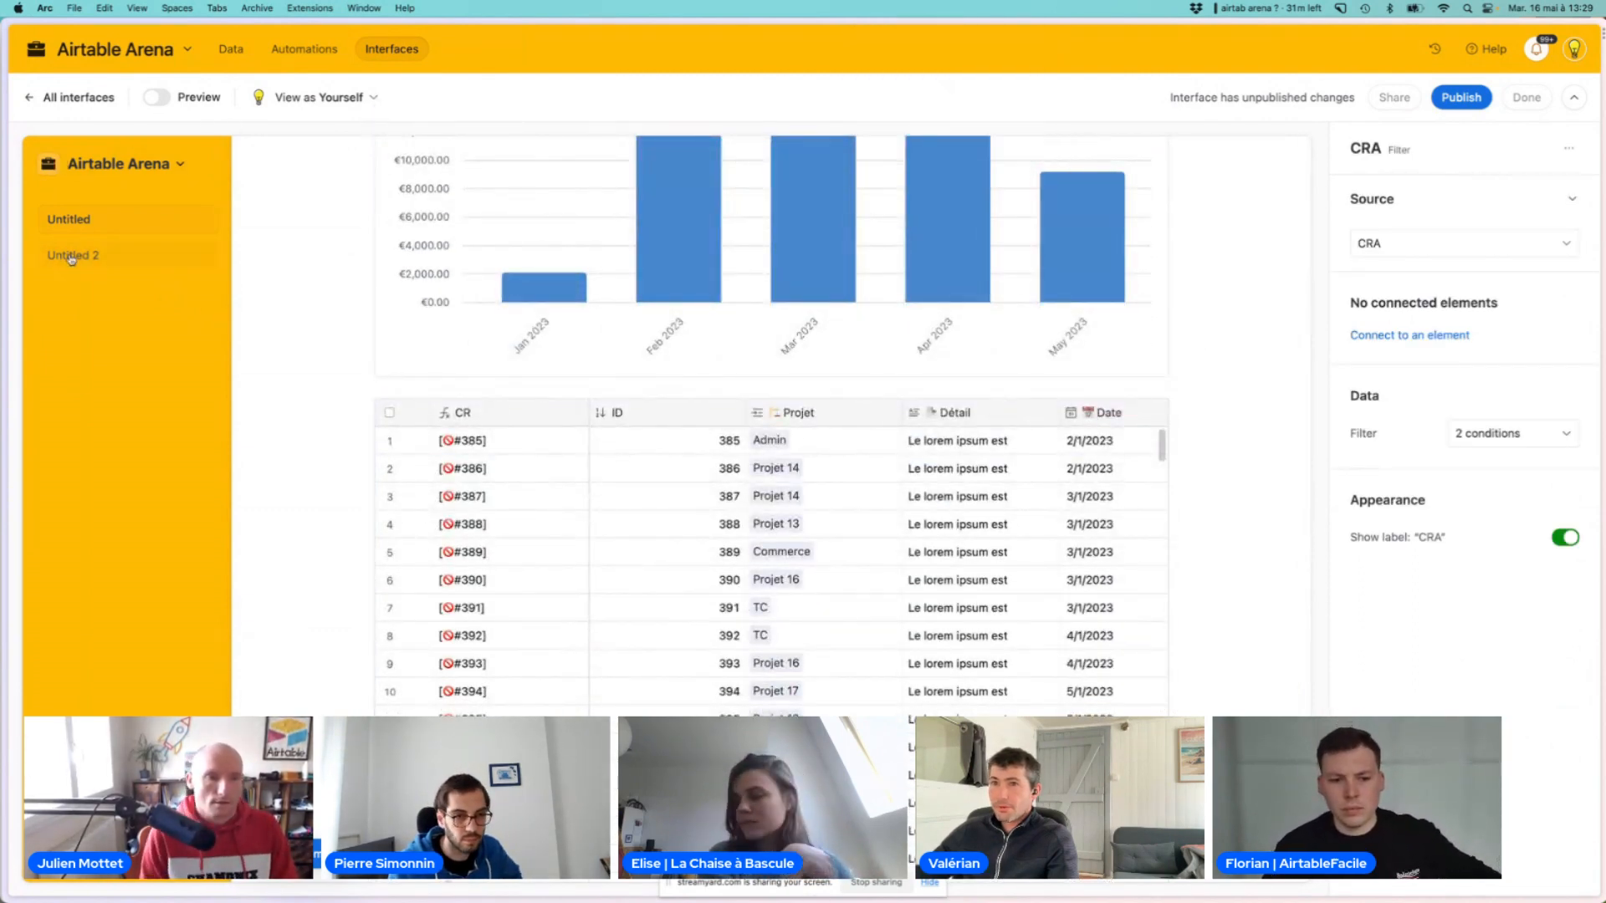
Try the Mois record picker by choosing 2023-05 and switching back to 2023-01
left_click(316, 160)
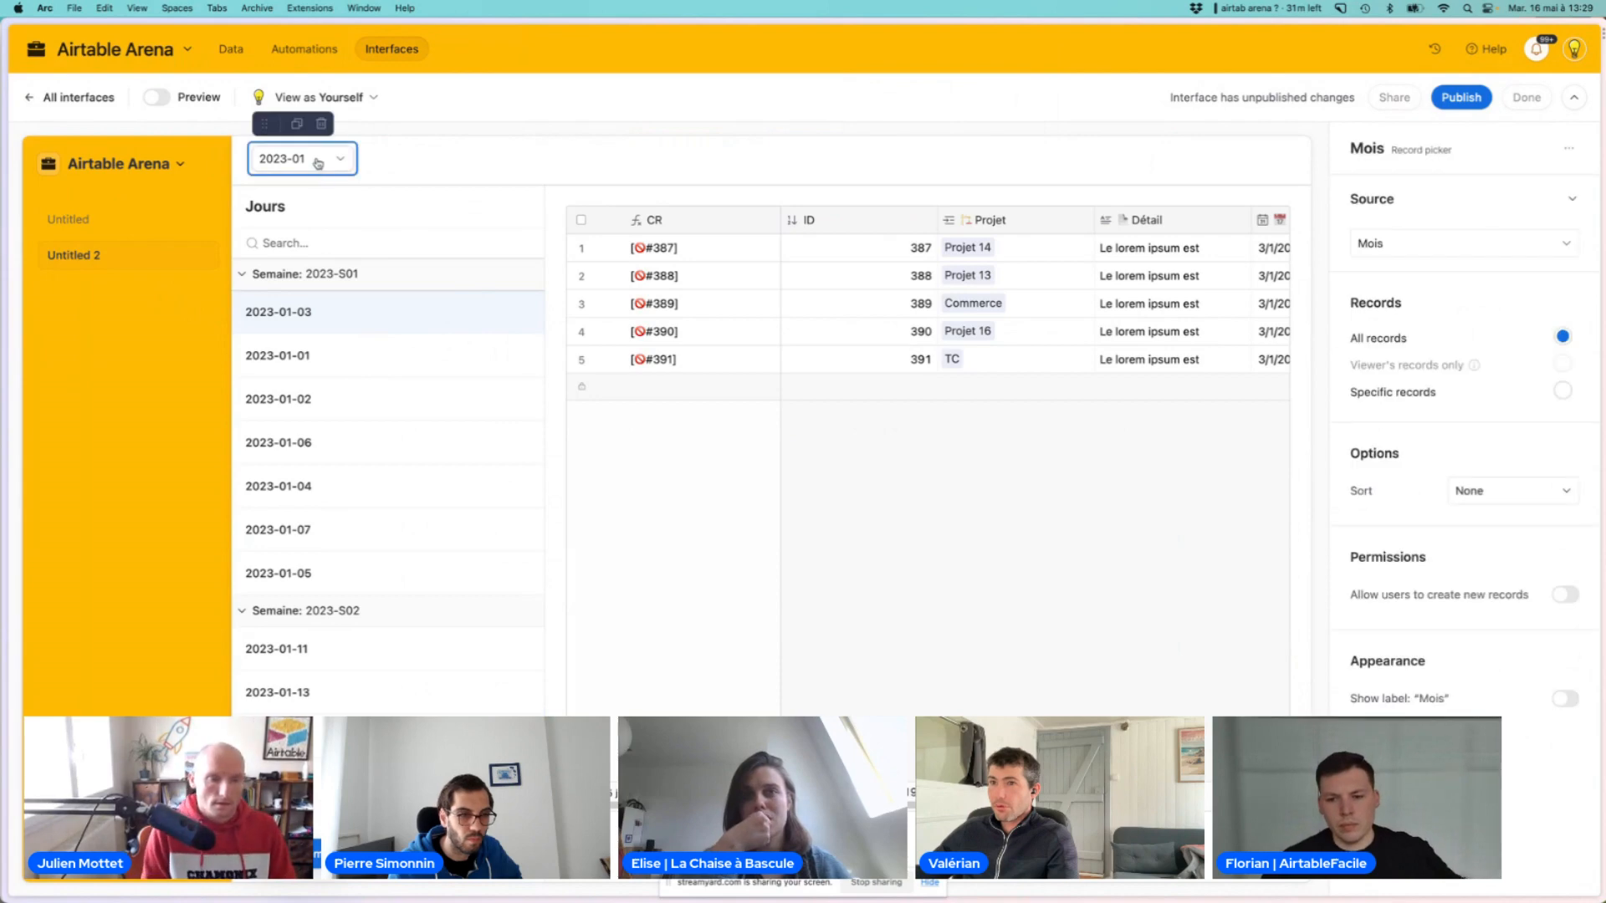
left_click(315, 160)
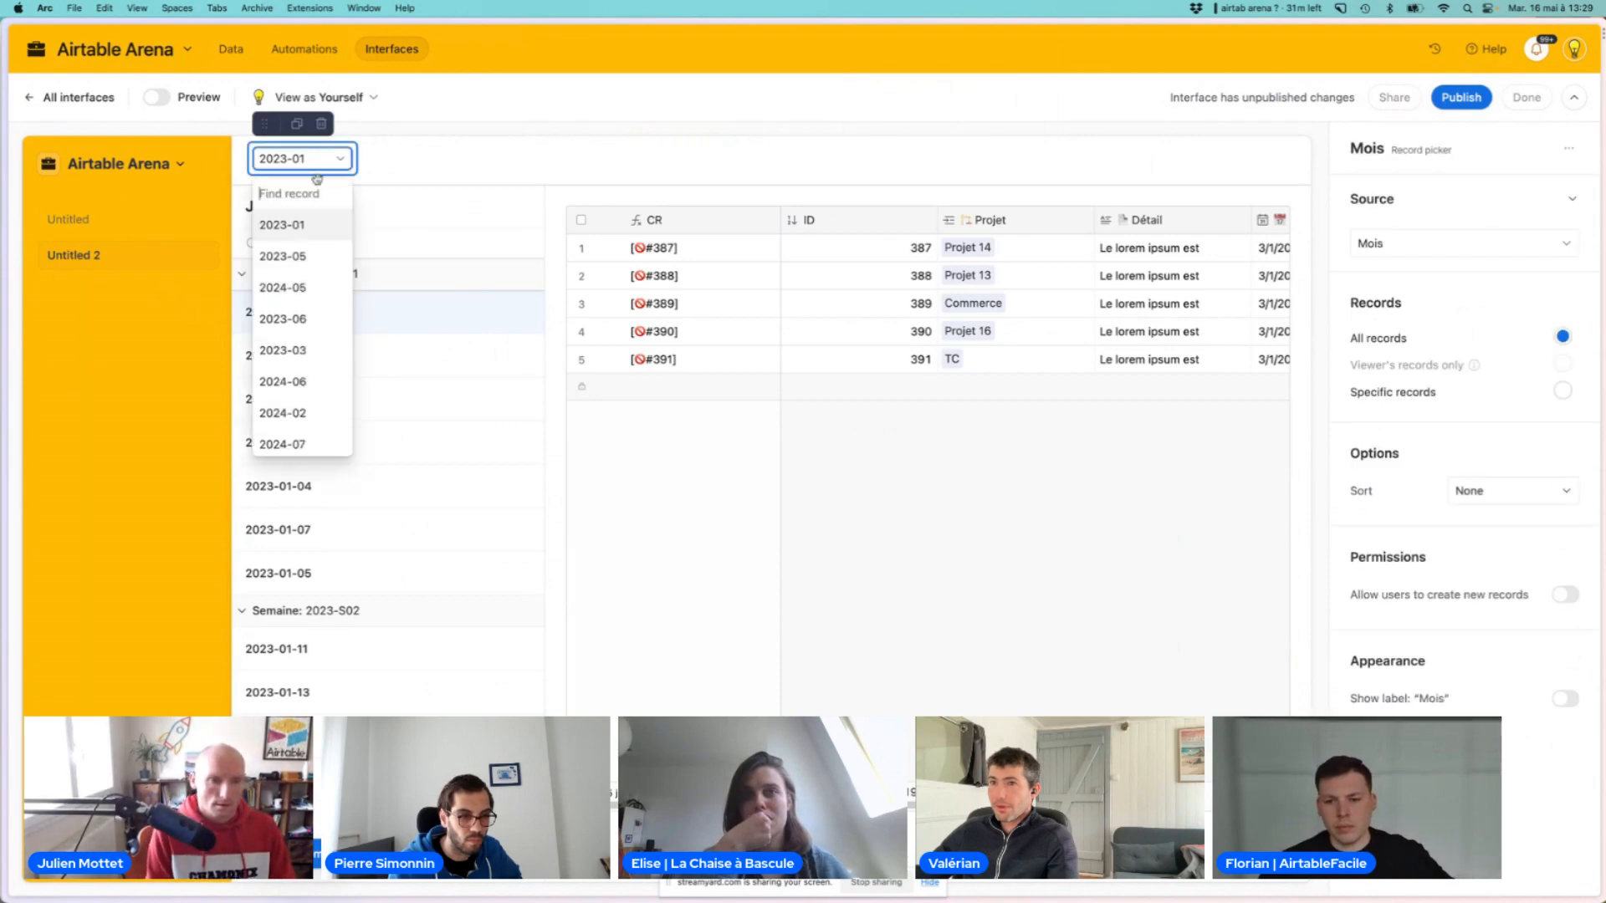
left_click(287, 255)
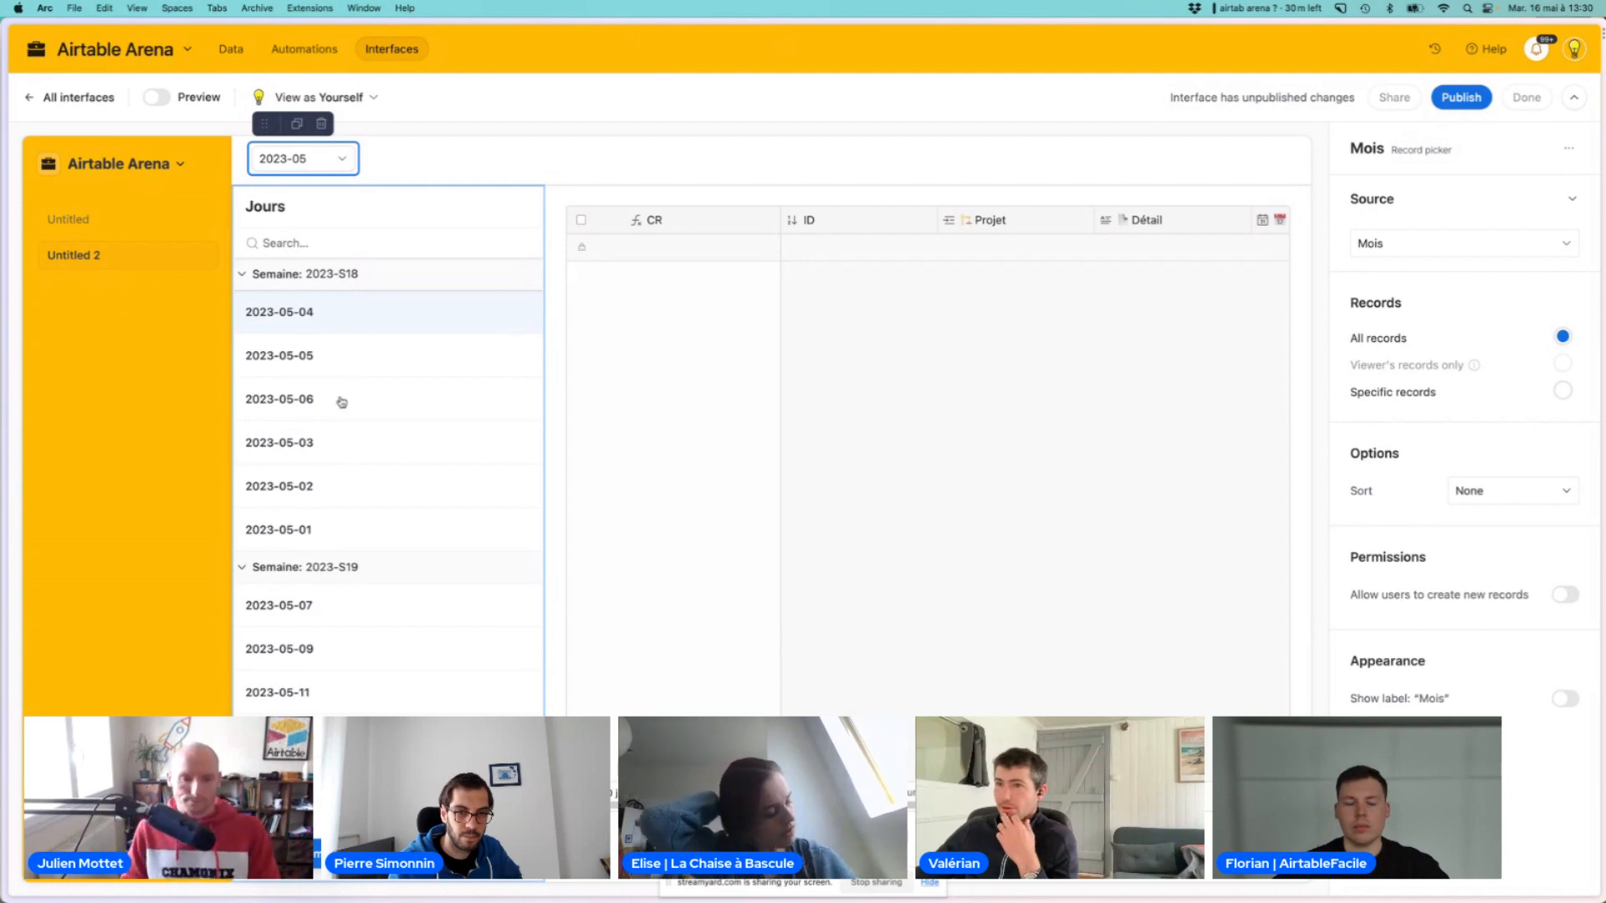
left_click(280, 165)
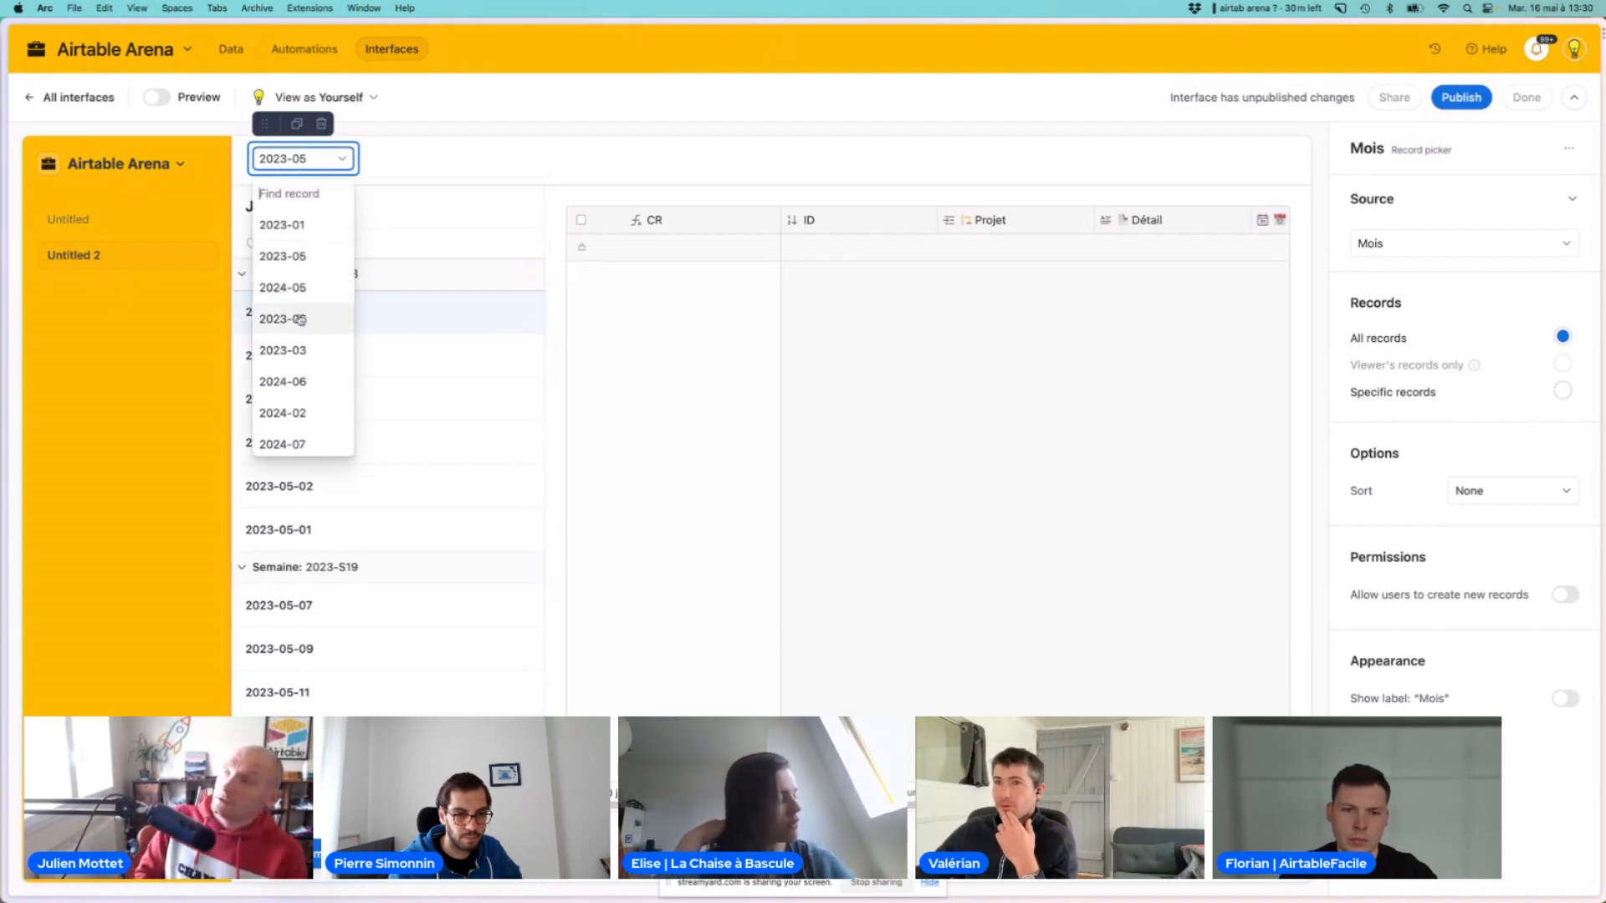
left_click(291, 226)
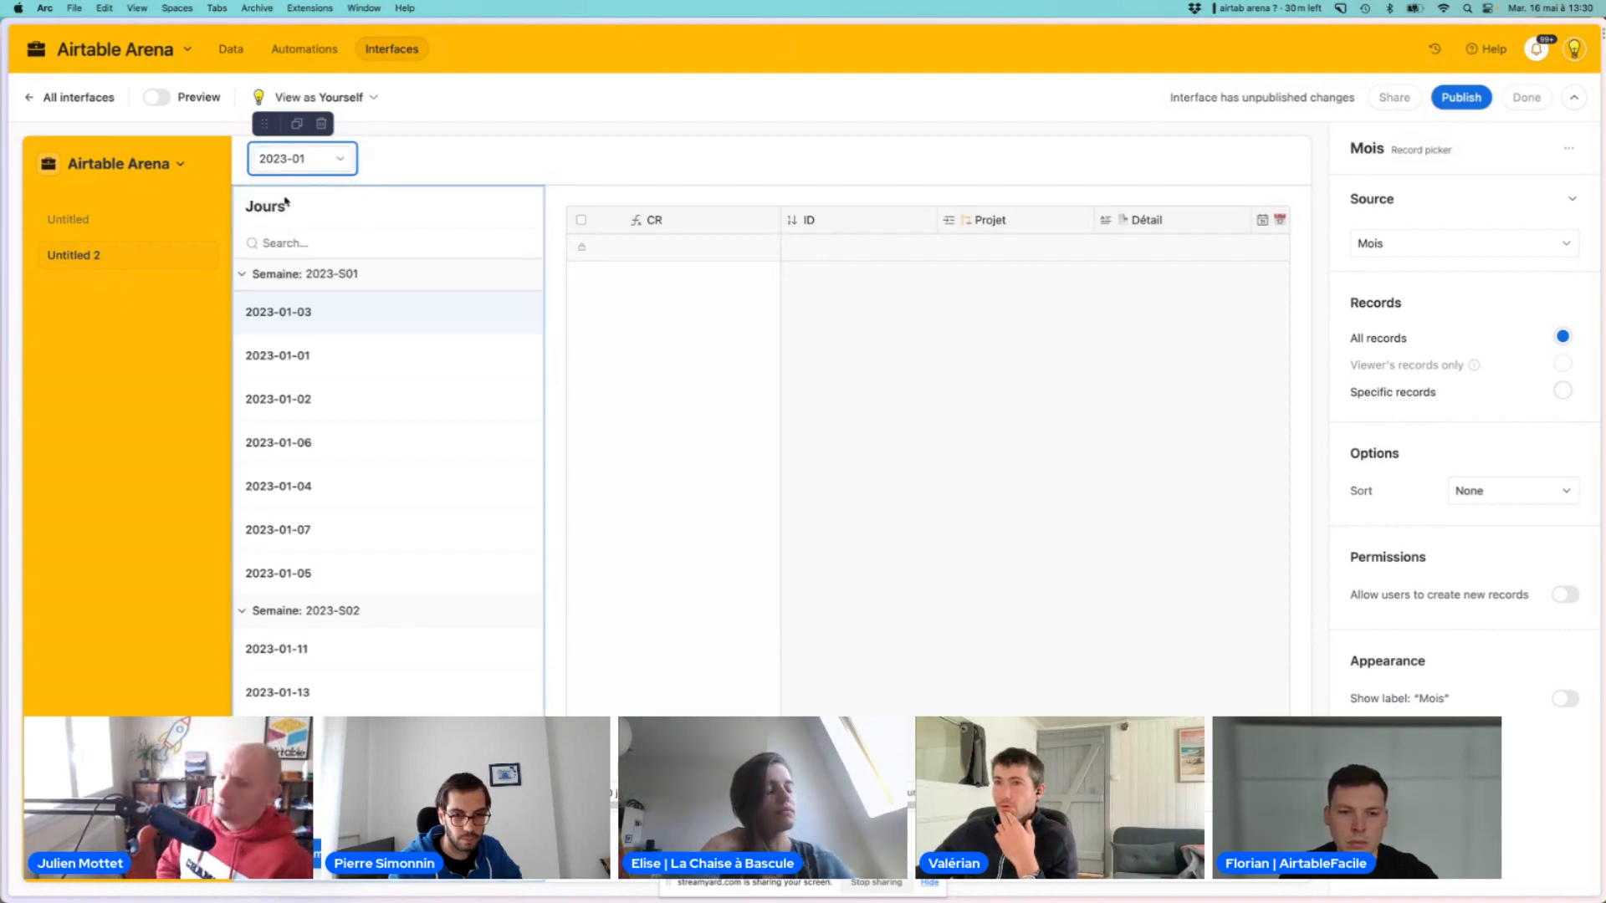
Browse the CRA records linked to several late January days in the Jours list, ending on 2023-01-27
left_click(287, 273)
scroll(265, 317, "down", 10)
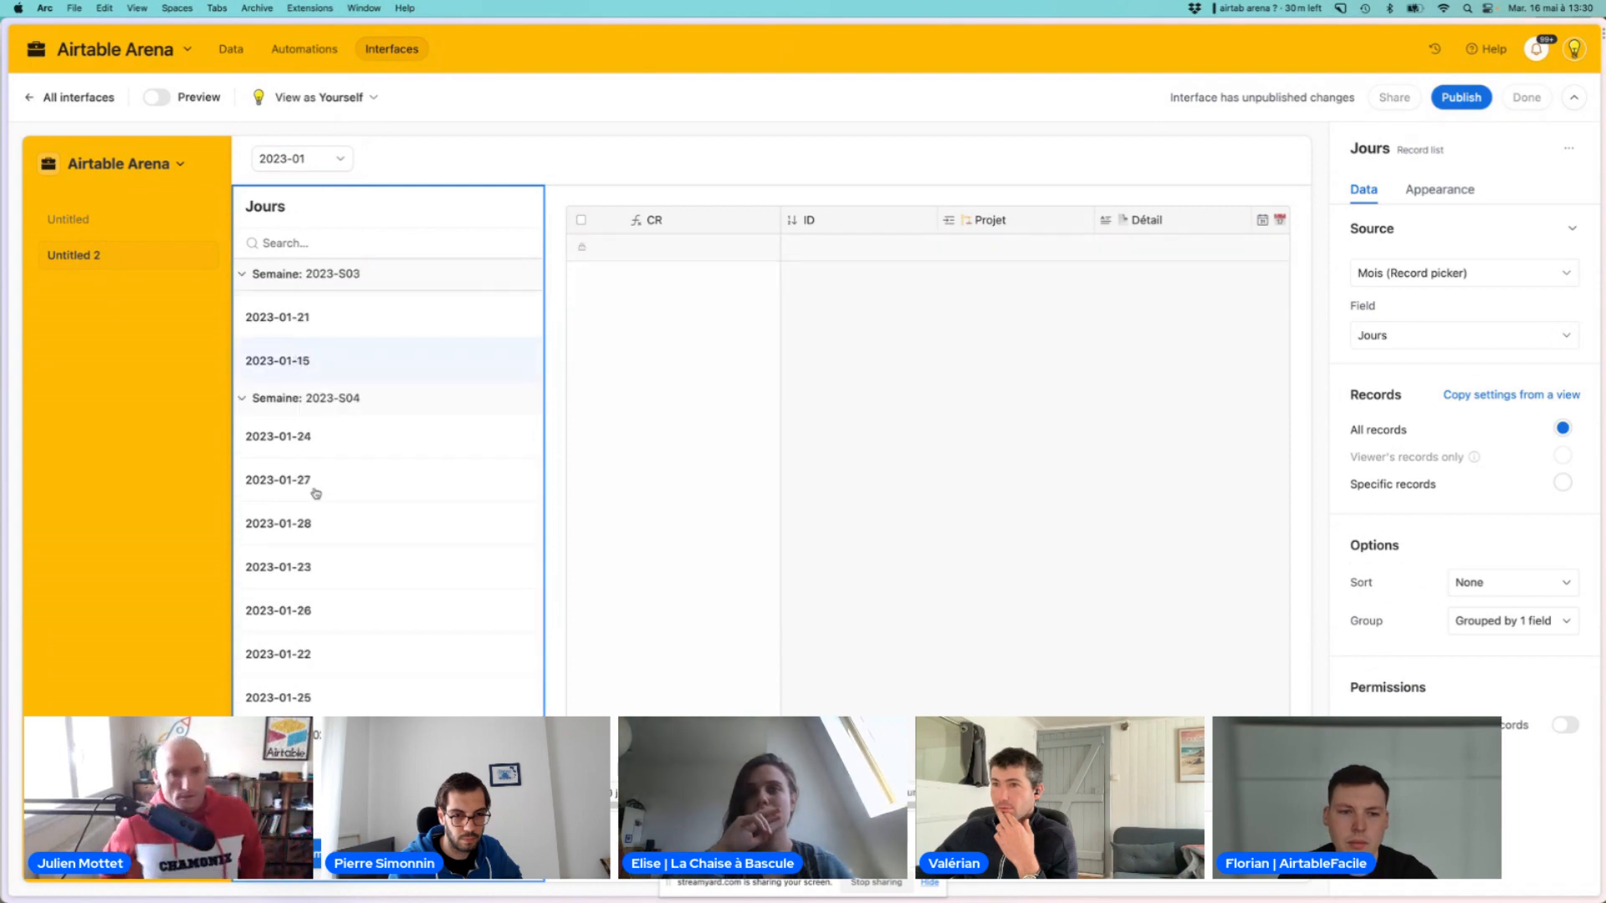
left_click(343, 619)
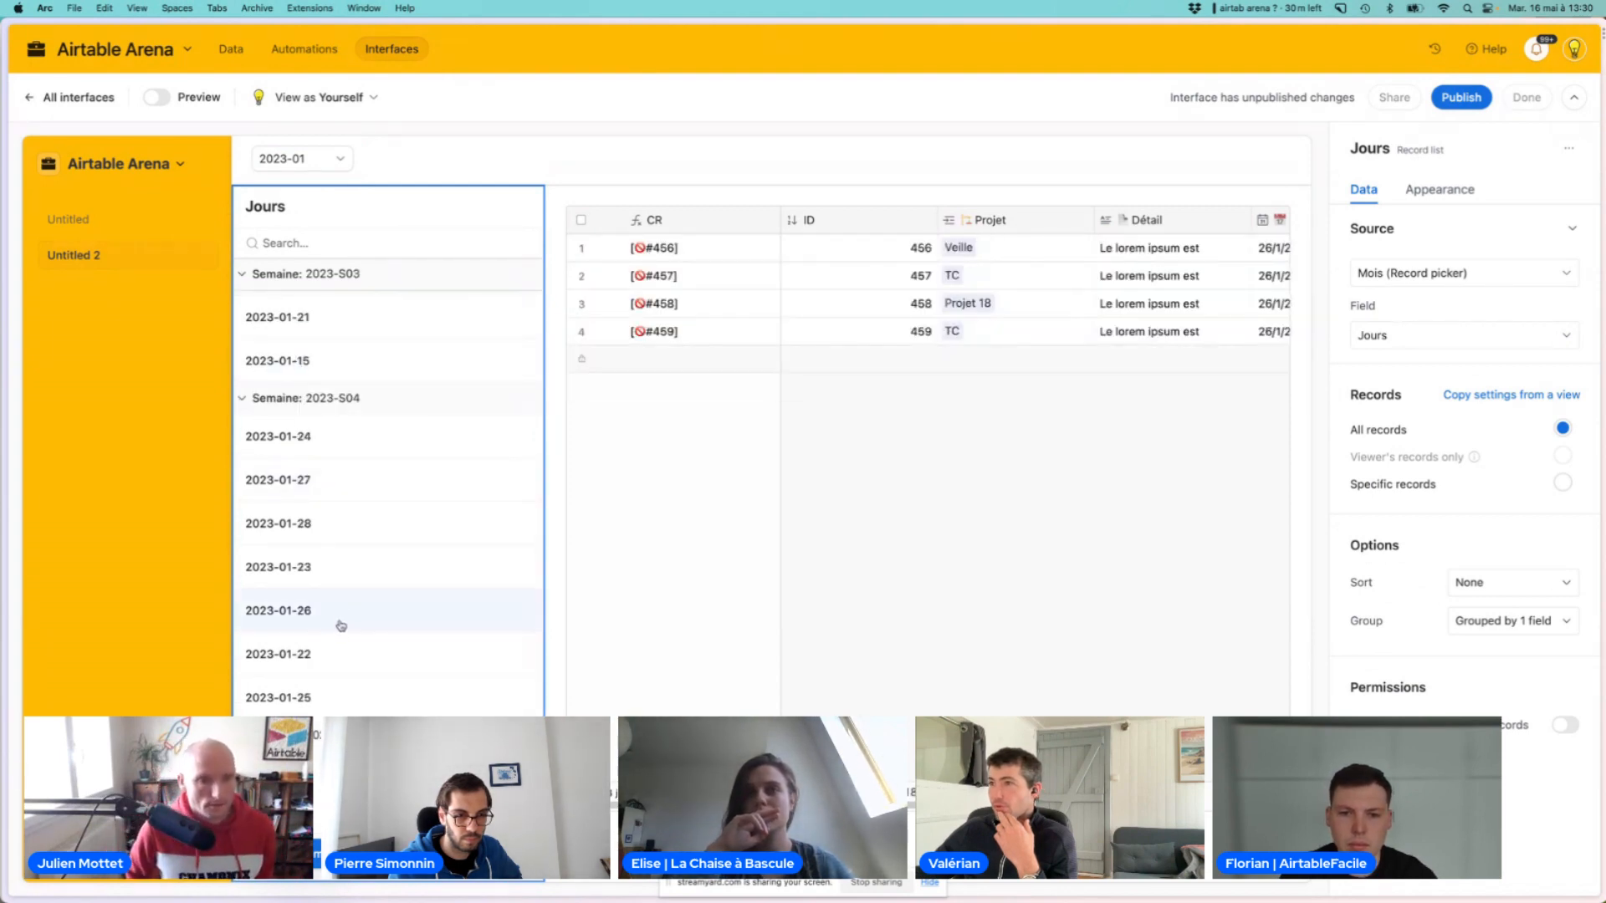
left_click(326, 554)
left_click(320, 519)
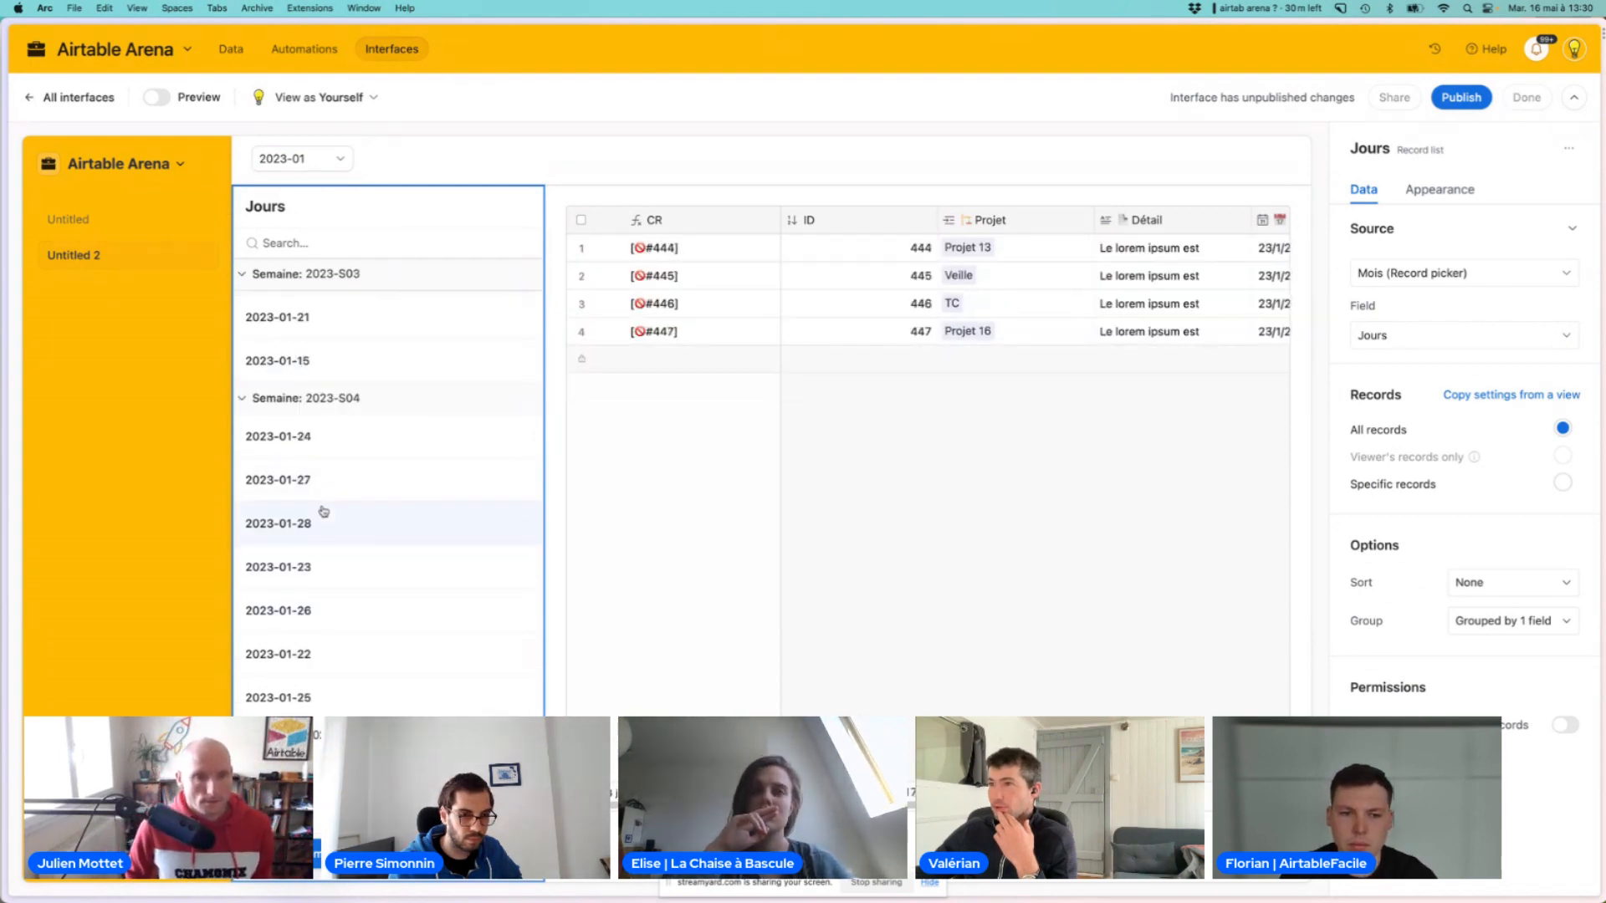
left_click(279, 461)
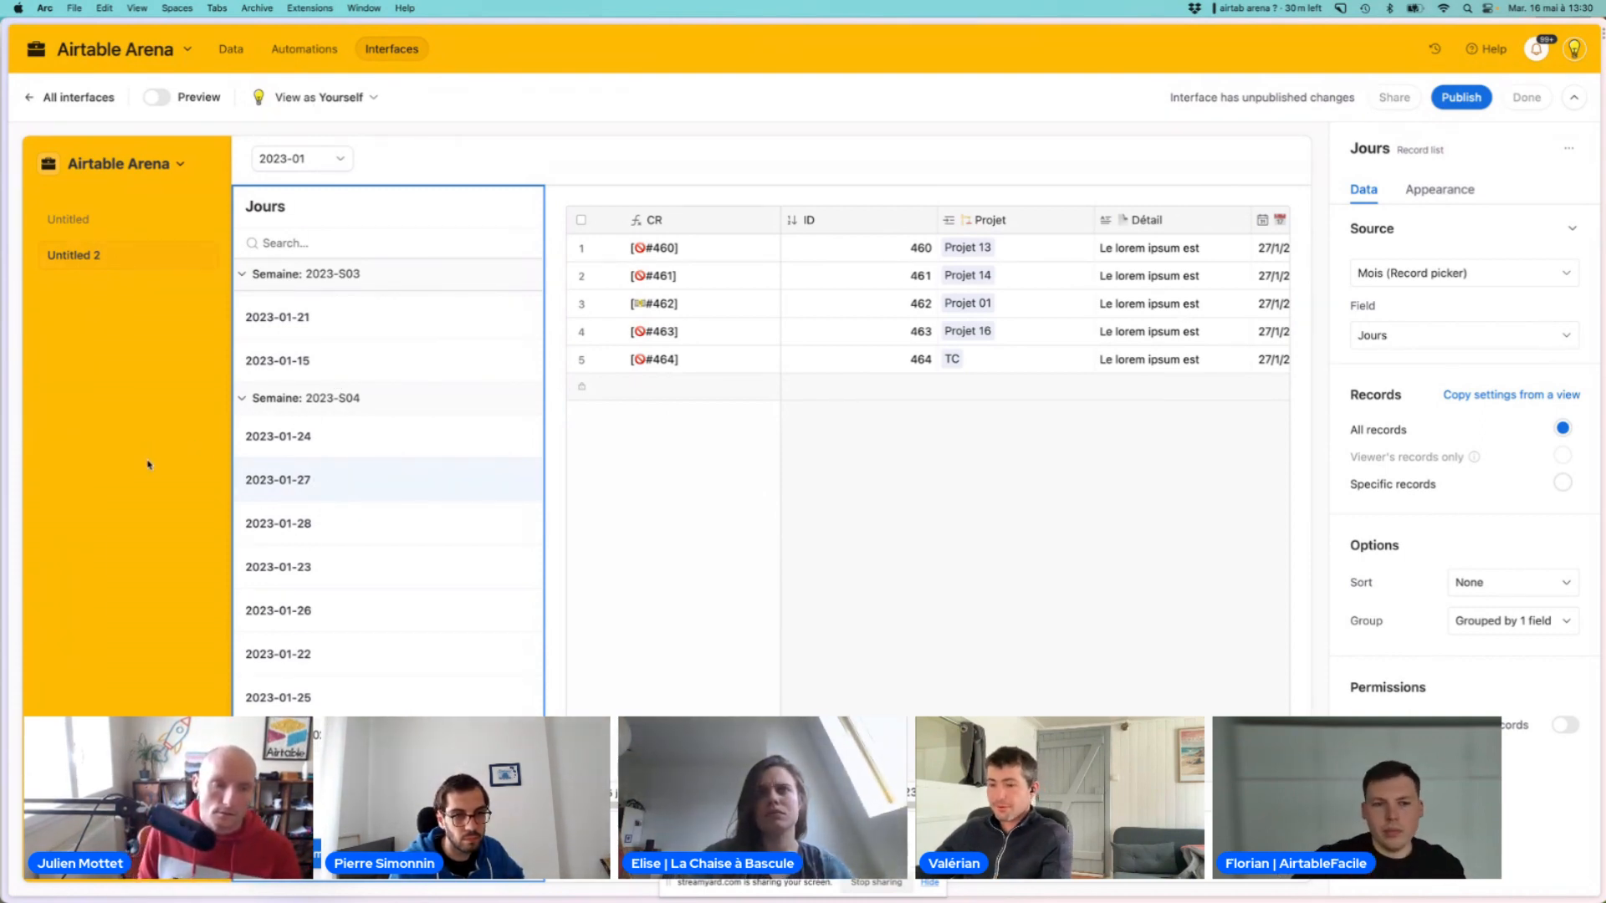
Switch to the Obsidian preparation note to examine the Interface 1 example, and return to the Airtable page
key("ctrl+Up")
left_click(903, 270)
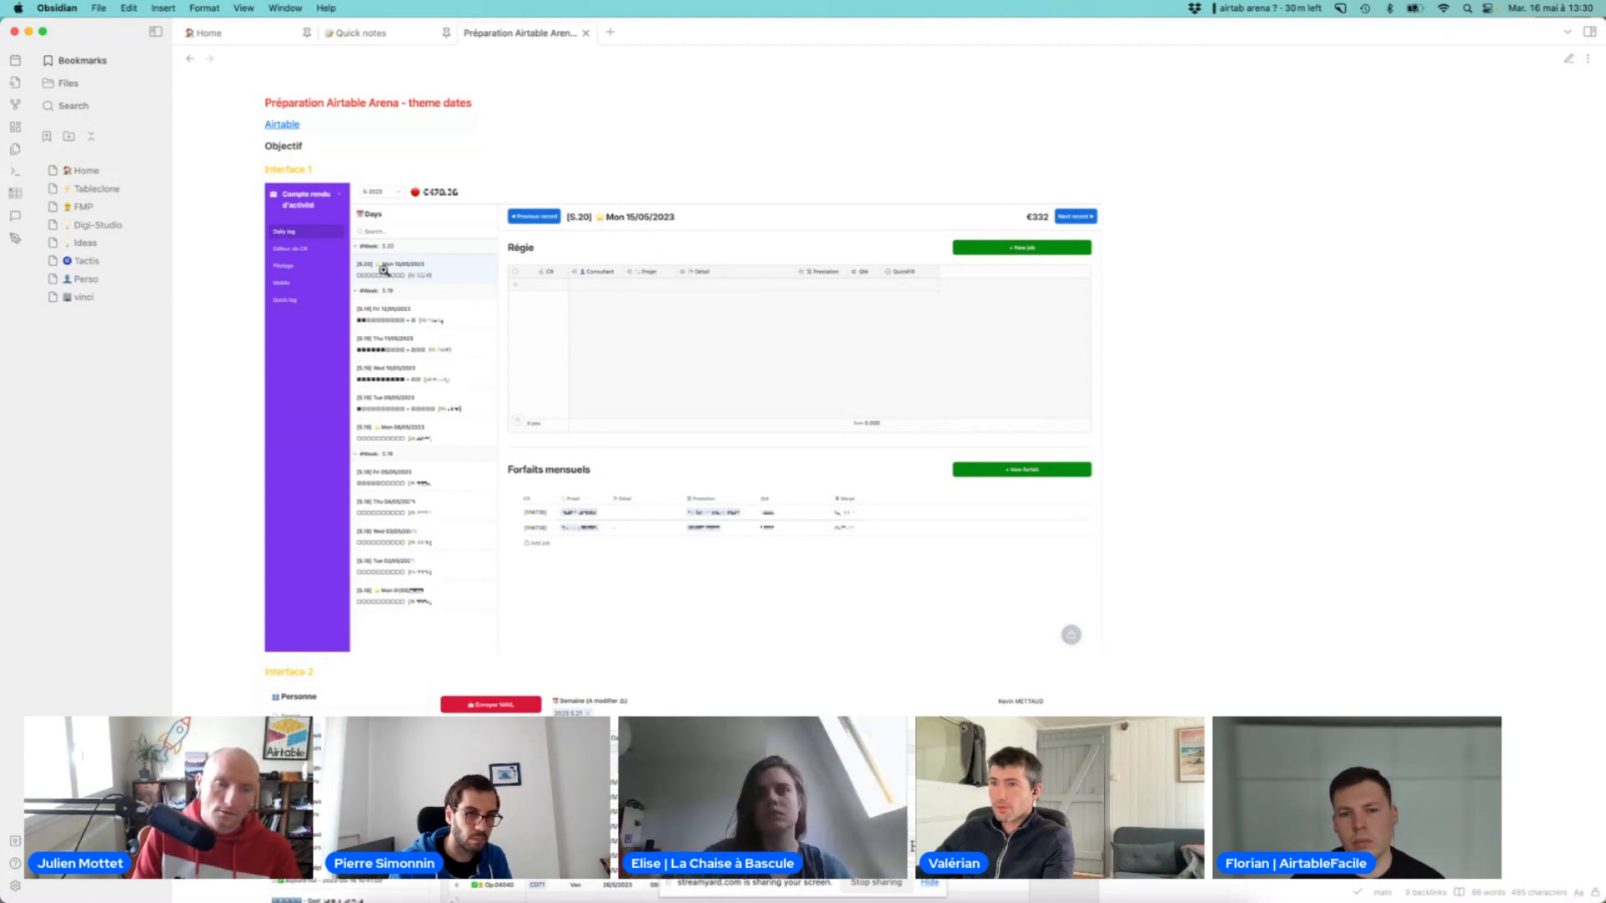
key("ctrl+Up")
left_click(487, 251)
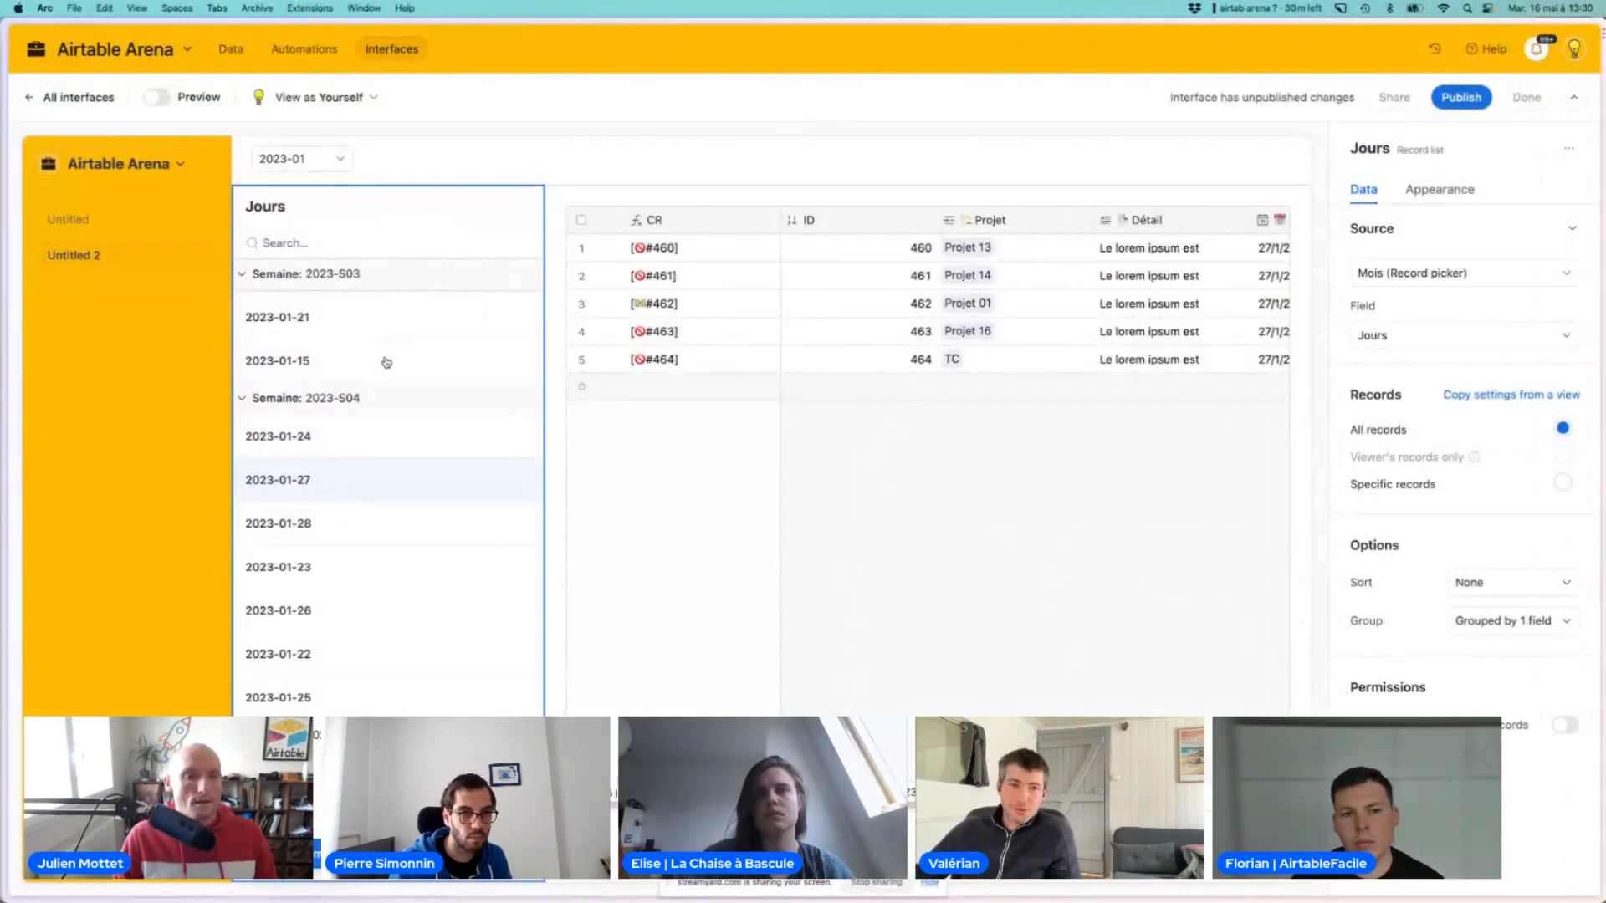
scroll(417, 360, "up", 2)
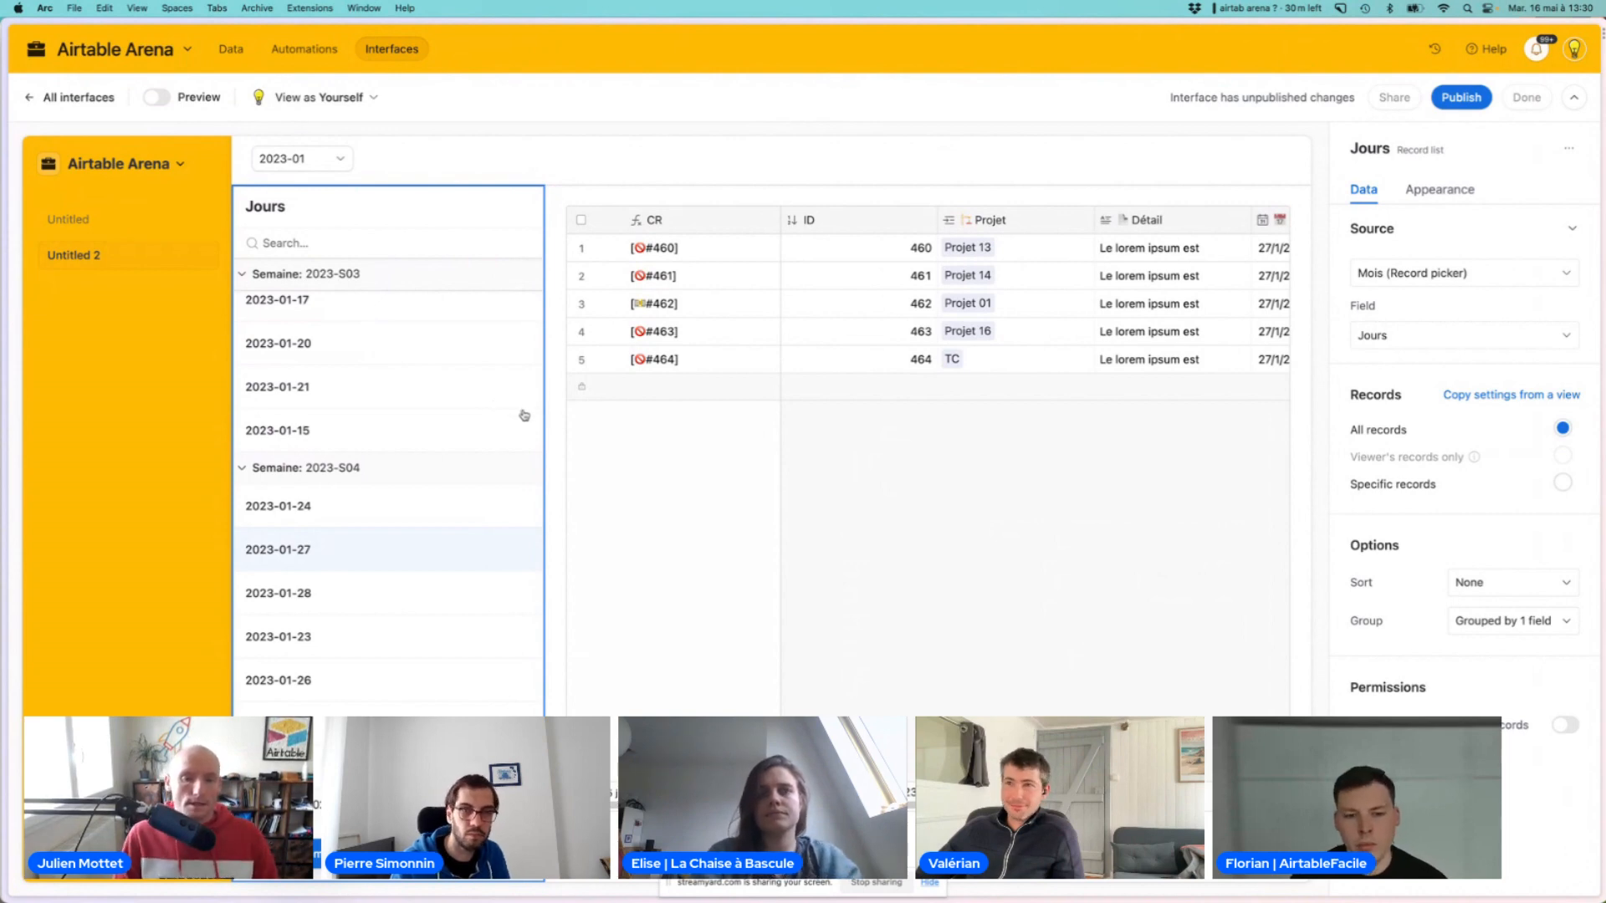
left_click(779, 548)
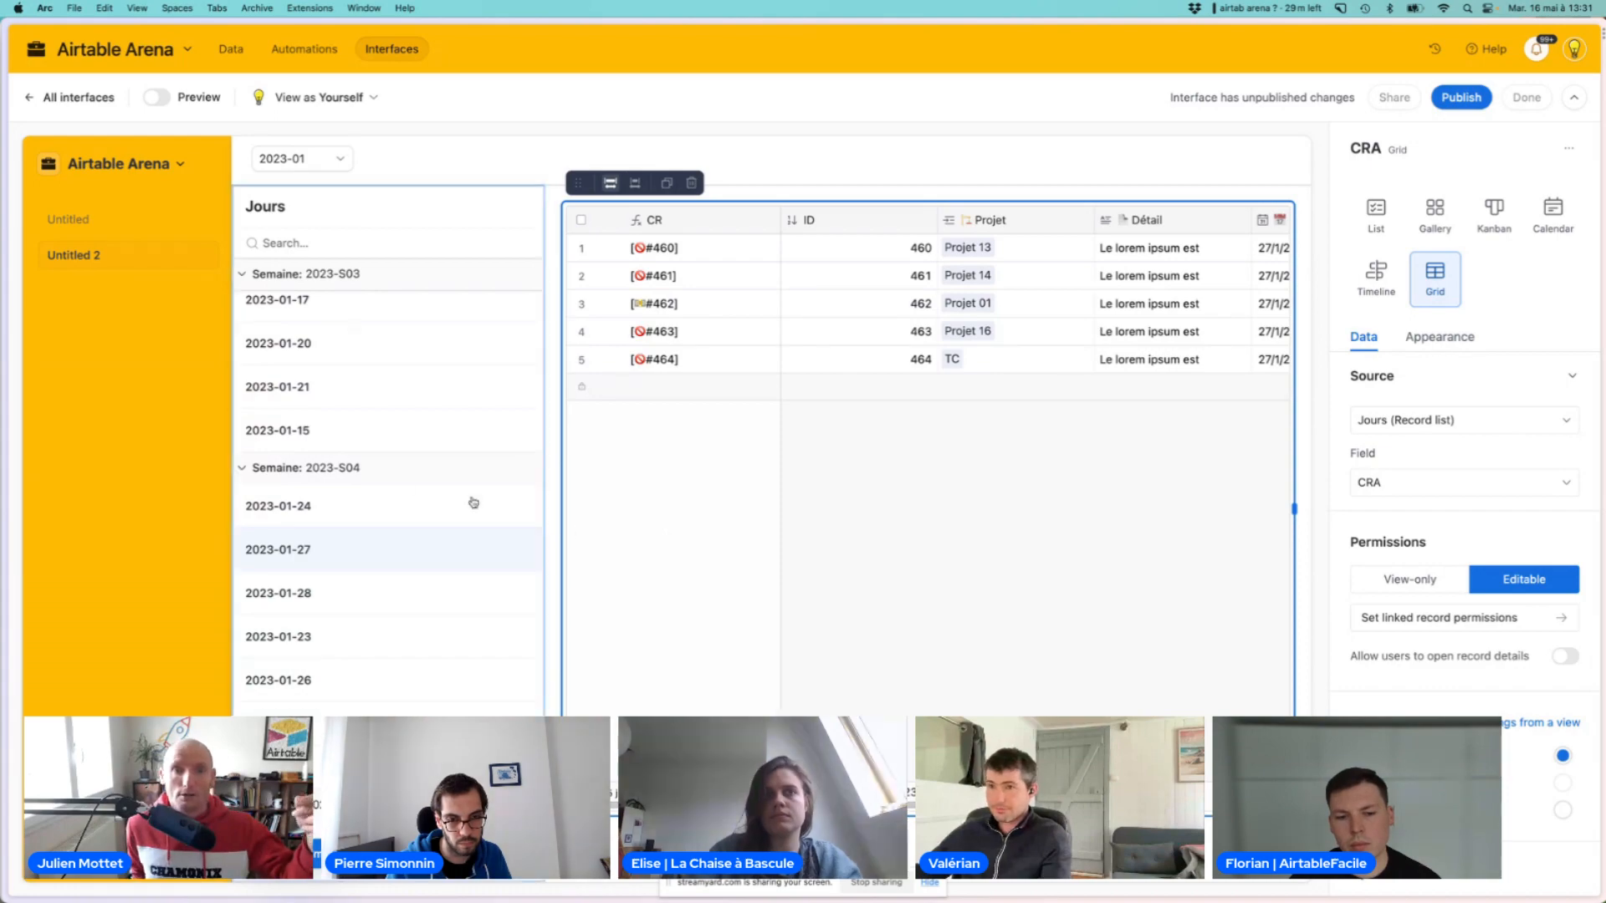
key("ctrl+Up")
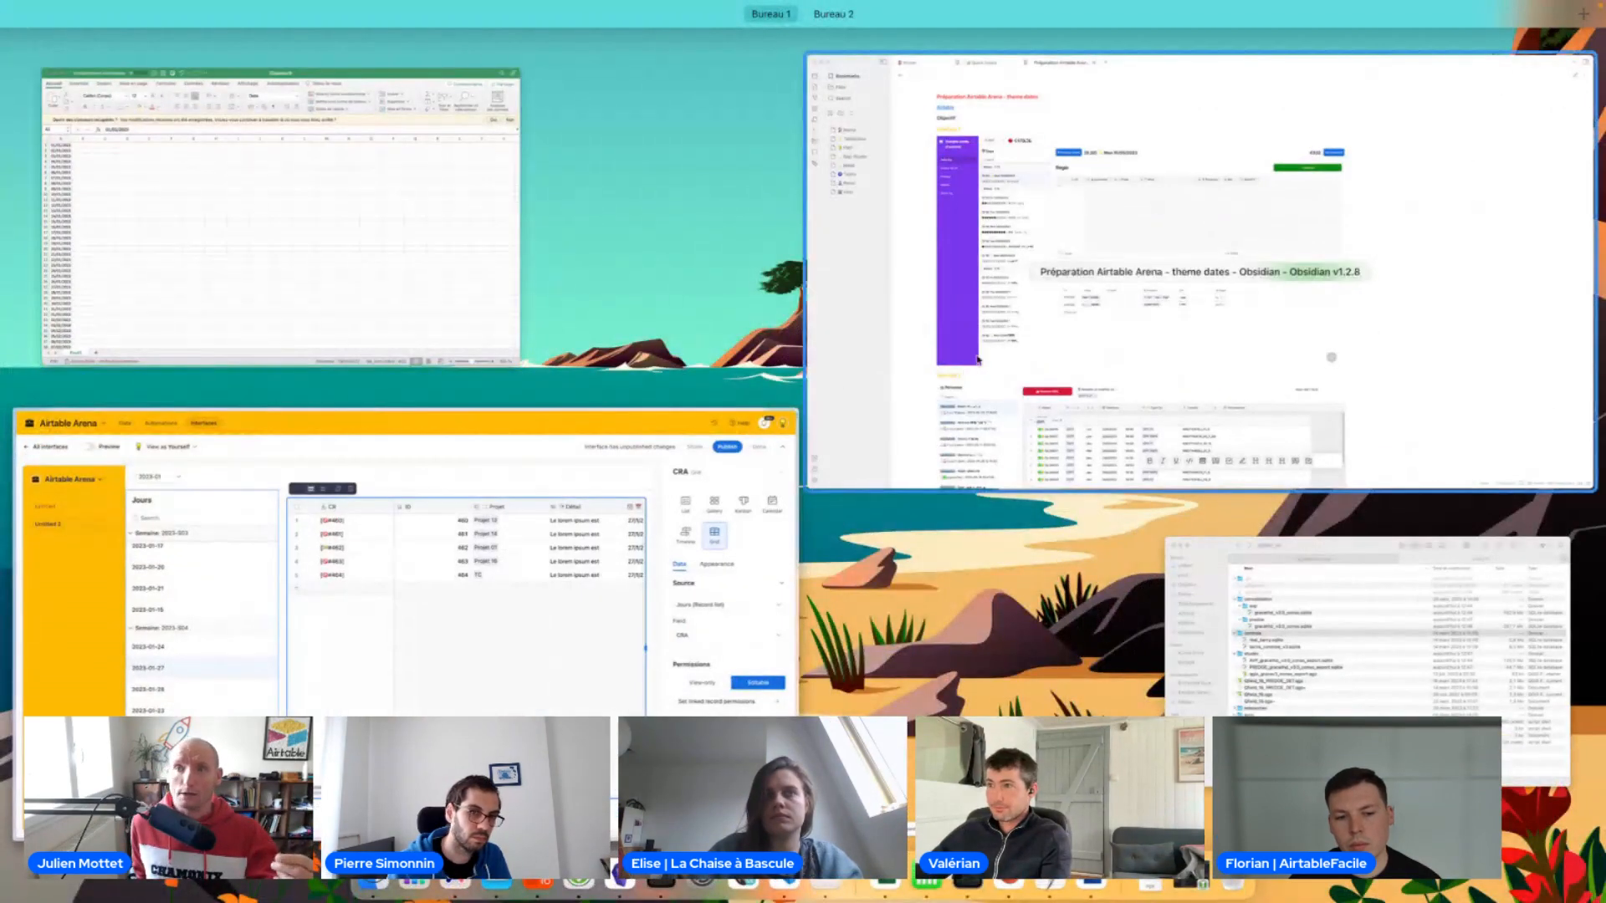
left_click(347, 430)
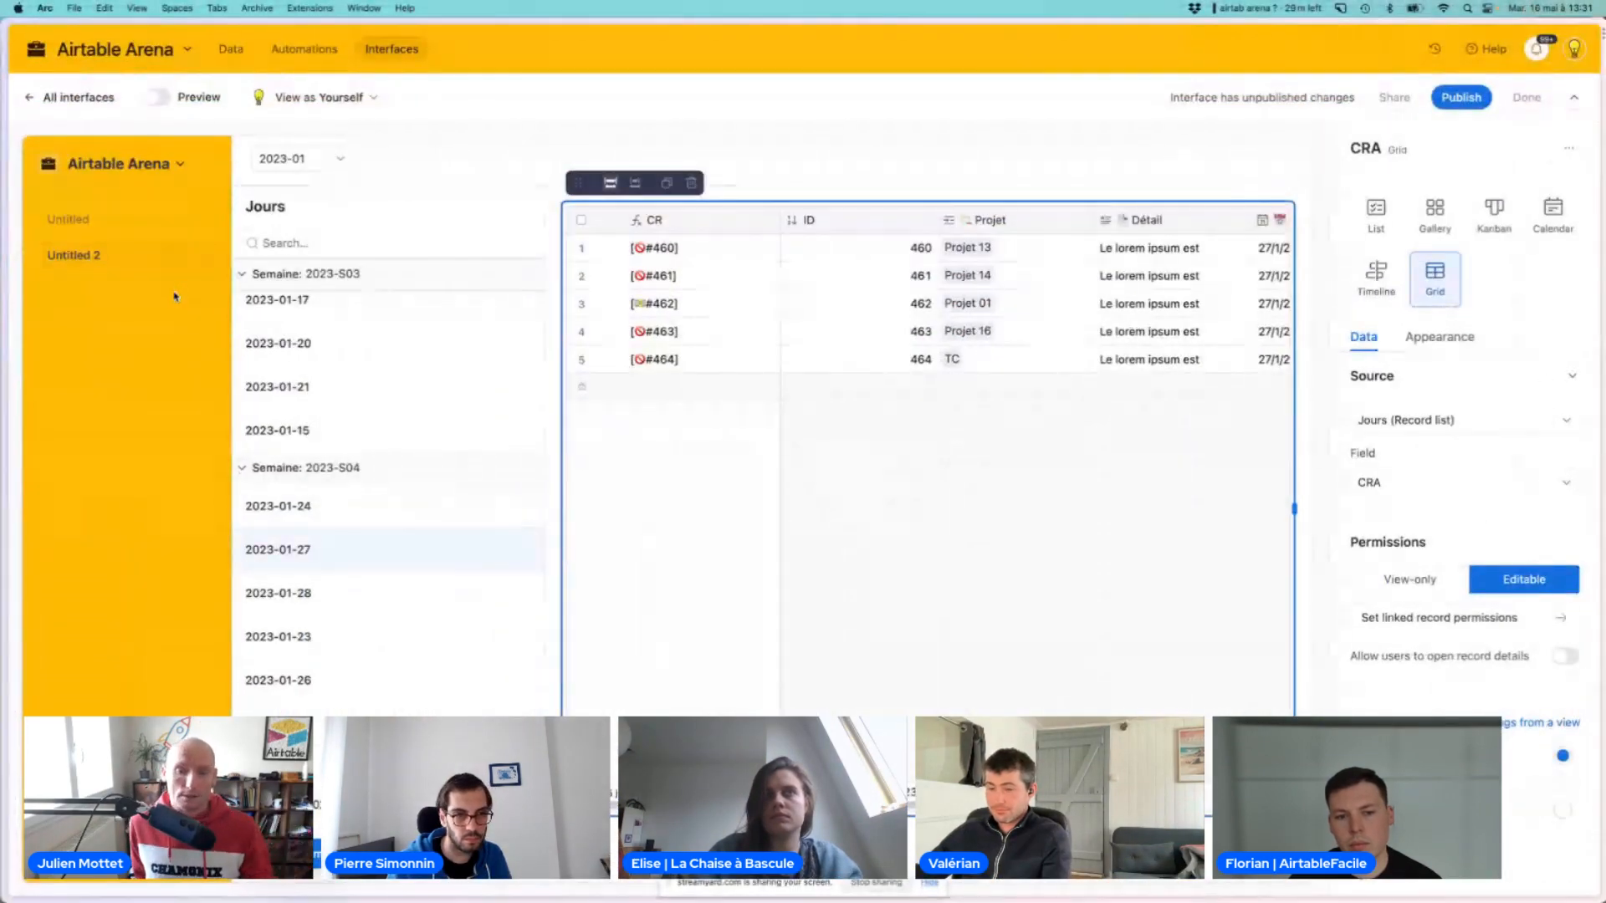
Open Airtable in a new browser tab, and search for and open the PLANNING base
key("super+t")
type("ai")
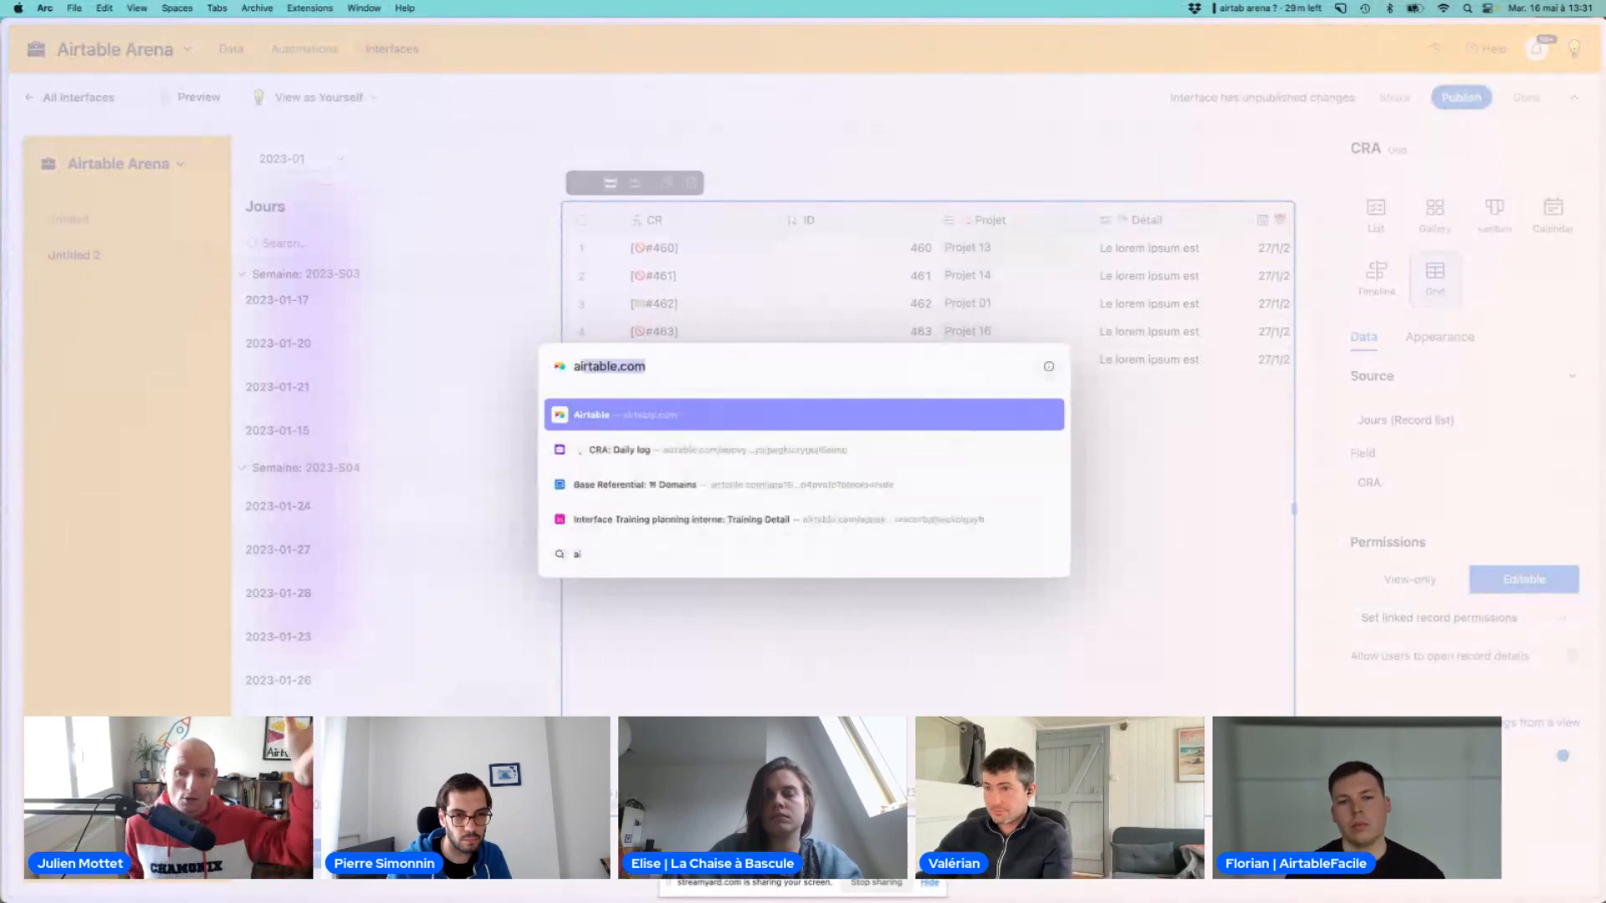
key("Return")
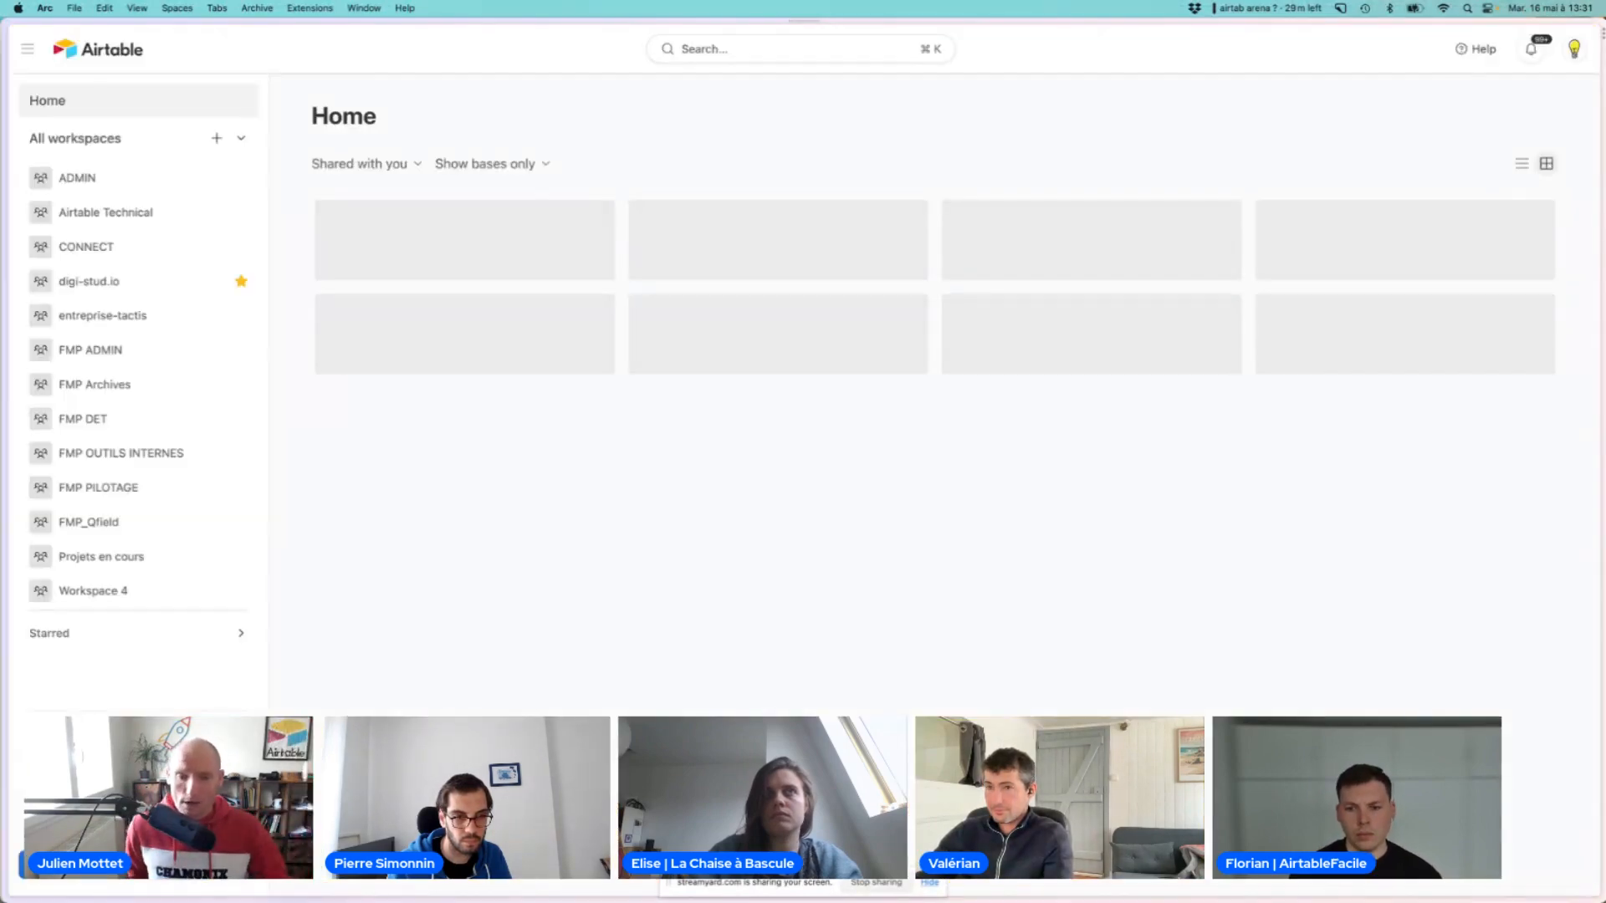
key("super+k")
type("pla")
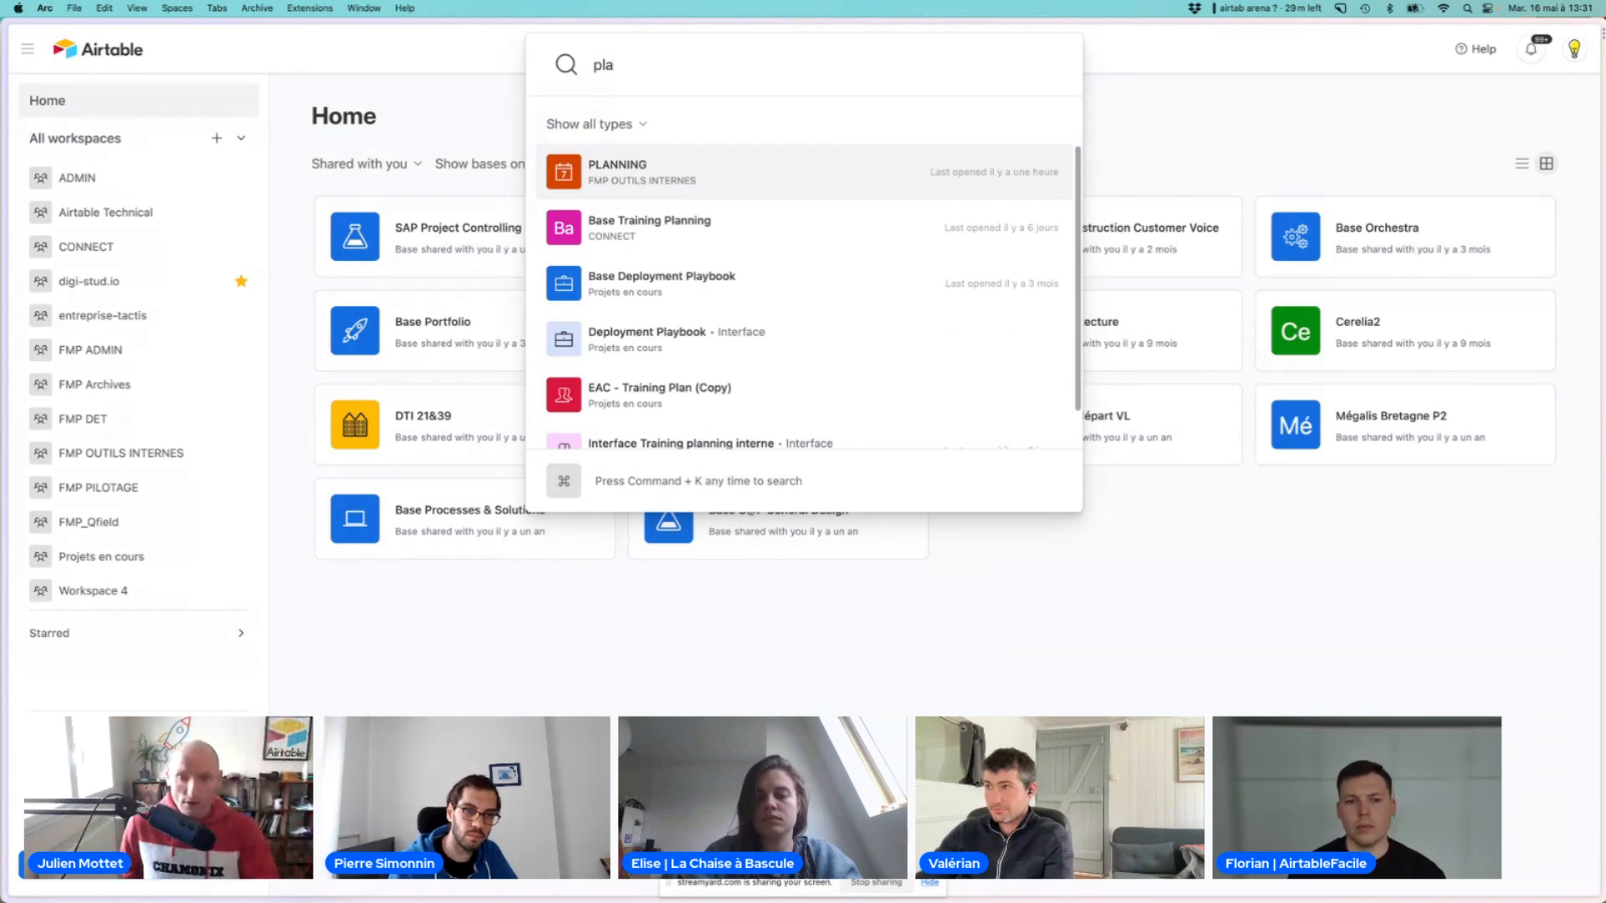
key("Return")
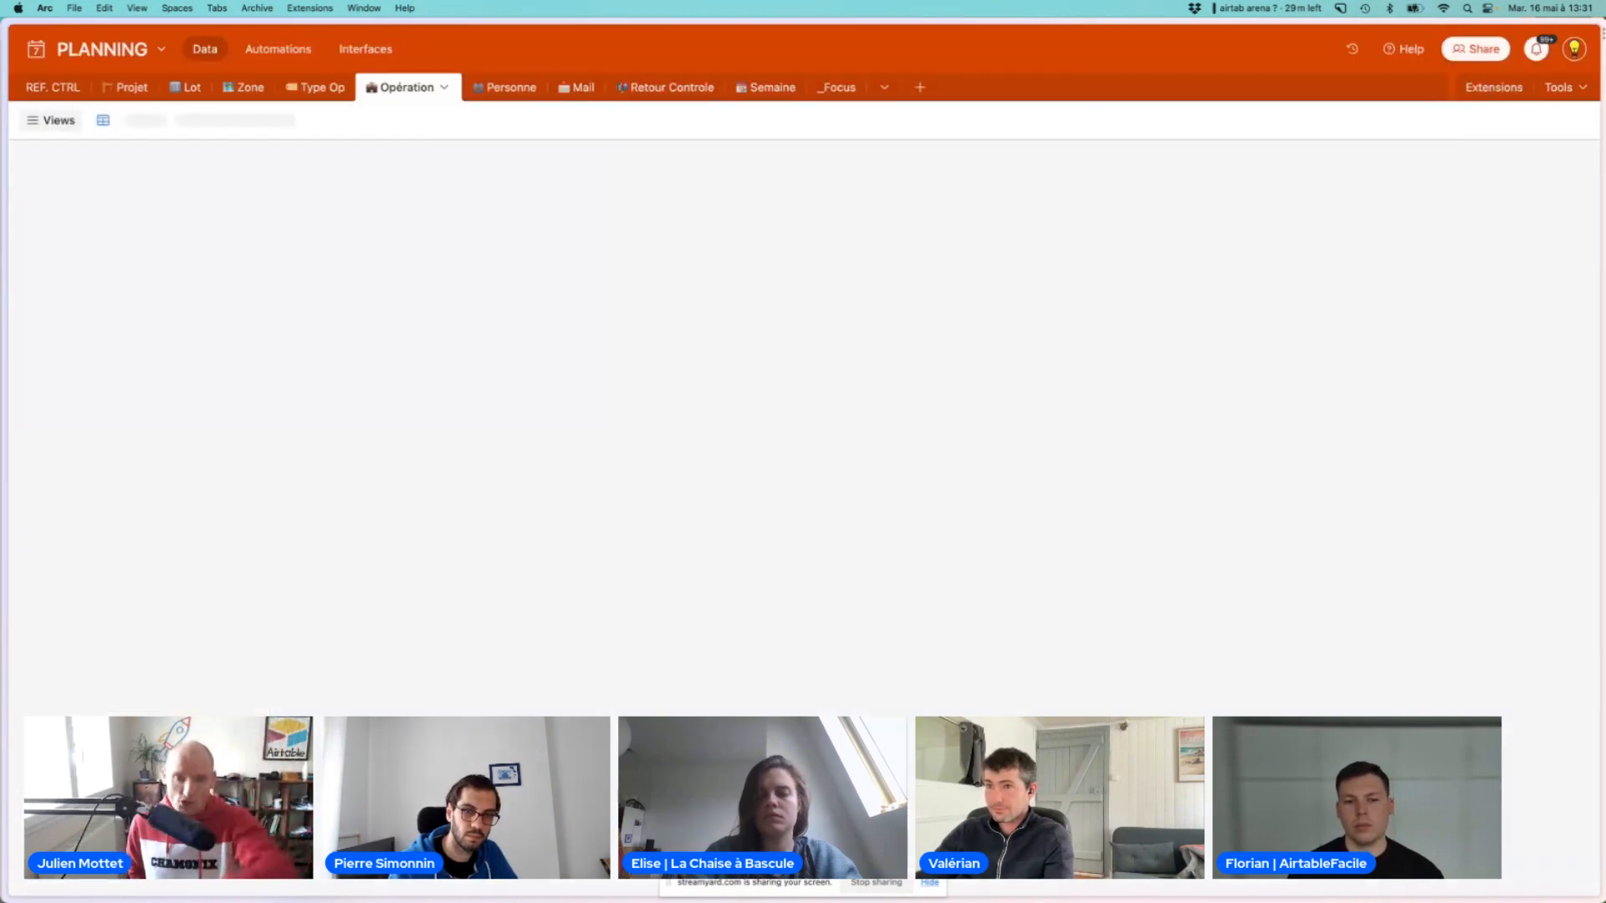
Open the PLANNING base's interface and view its weekly Affectations pages and the Opérations page listing each person's operations
left_click(365, 51)
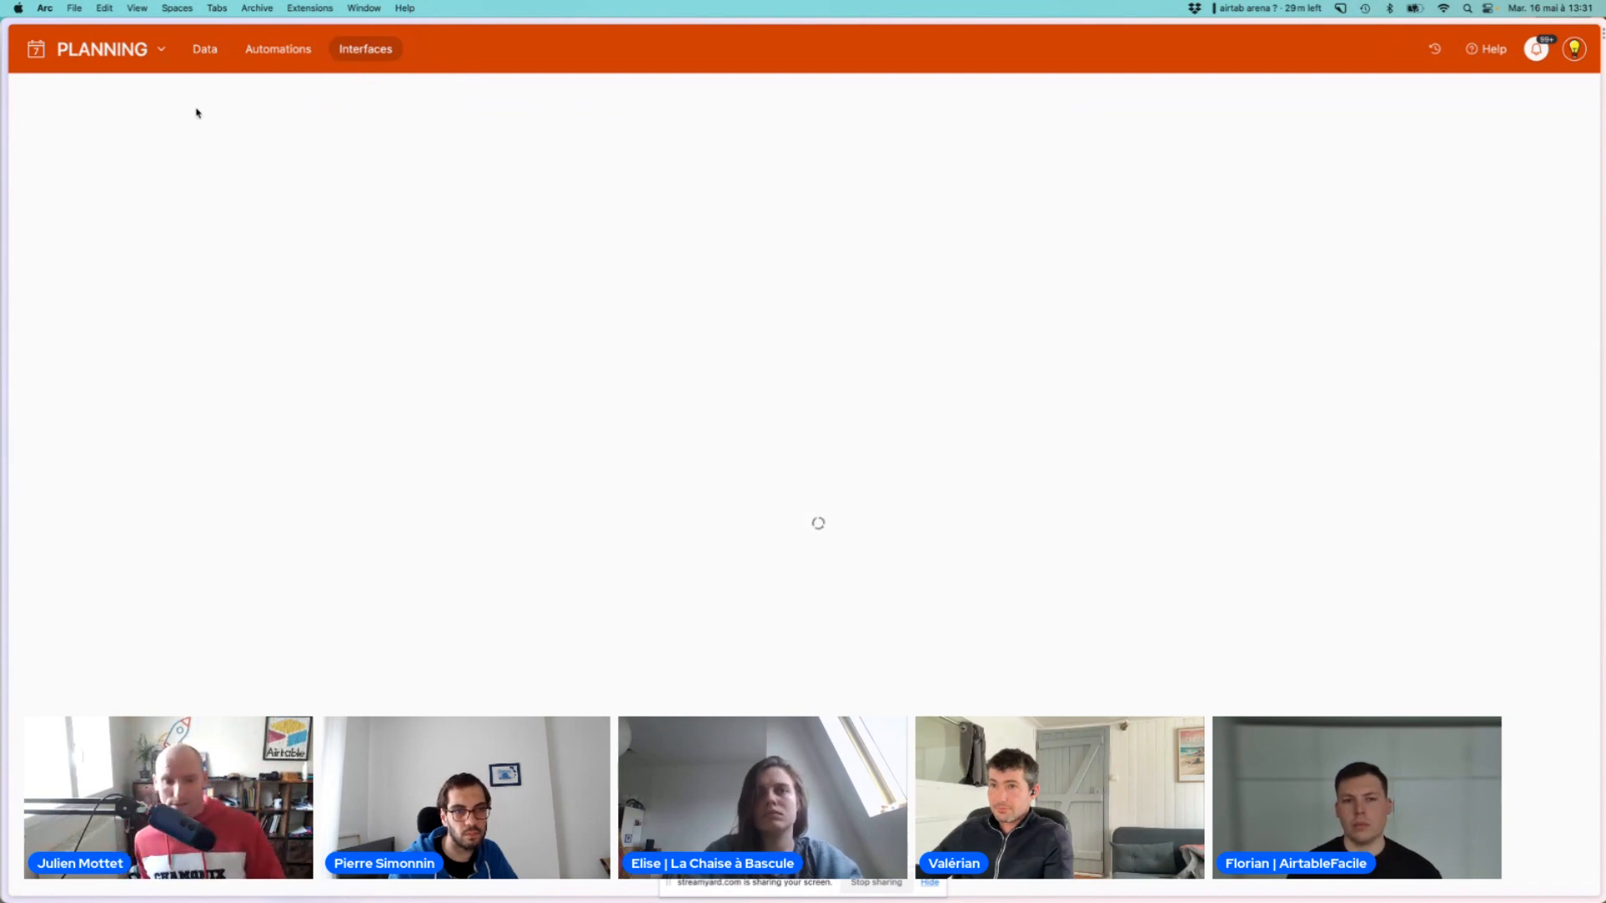
left_click(617, 301)
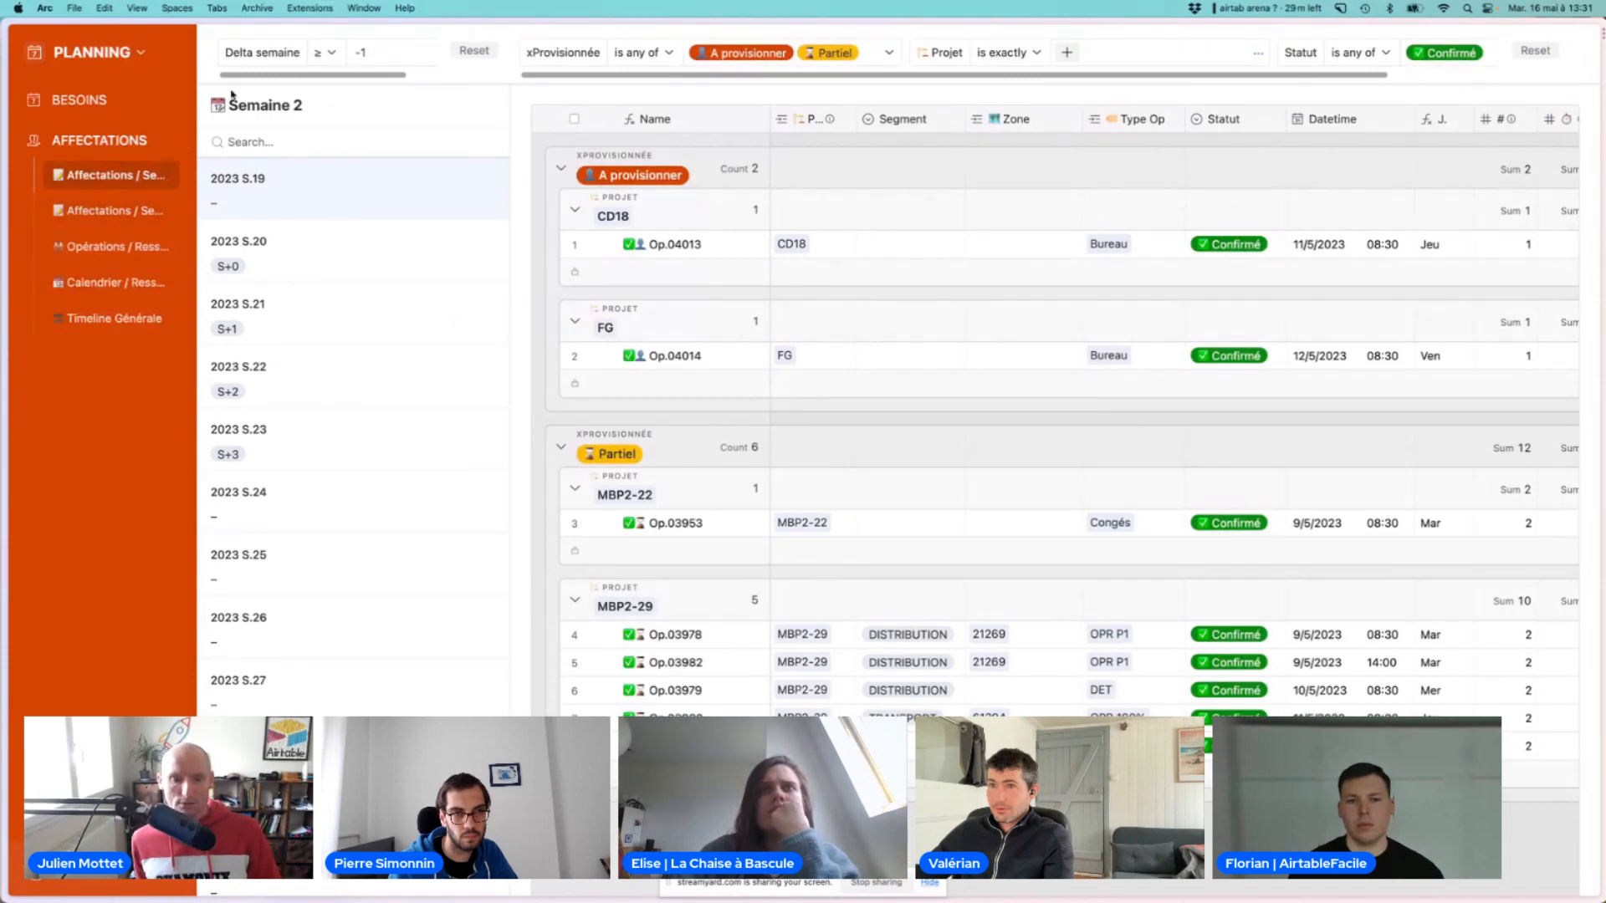
left_click(89, 214)
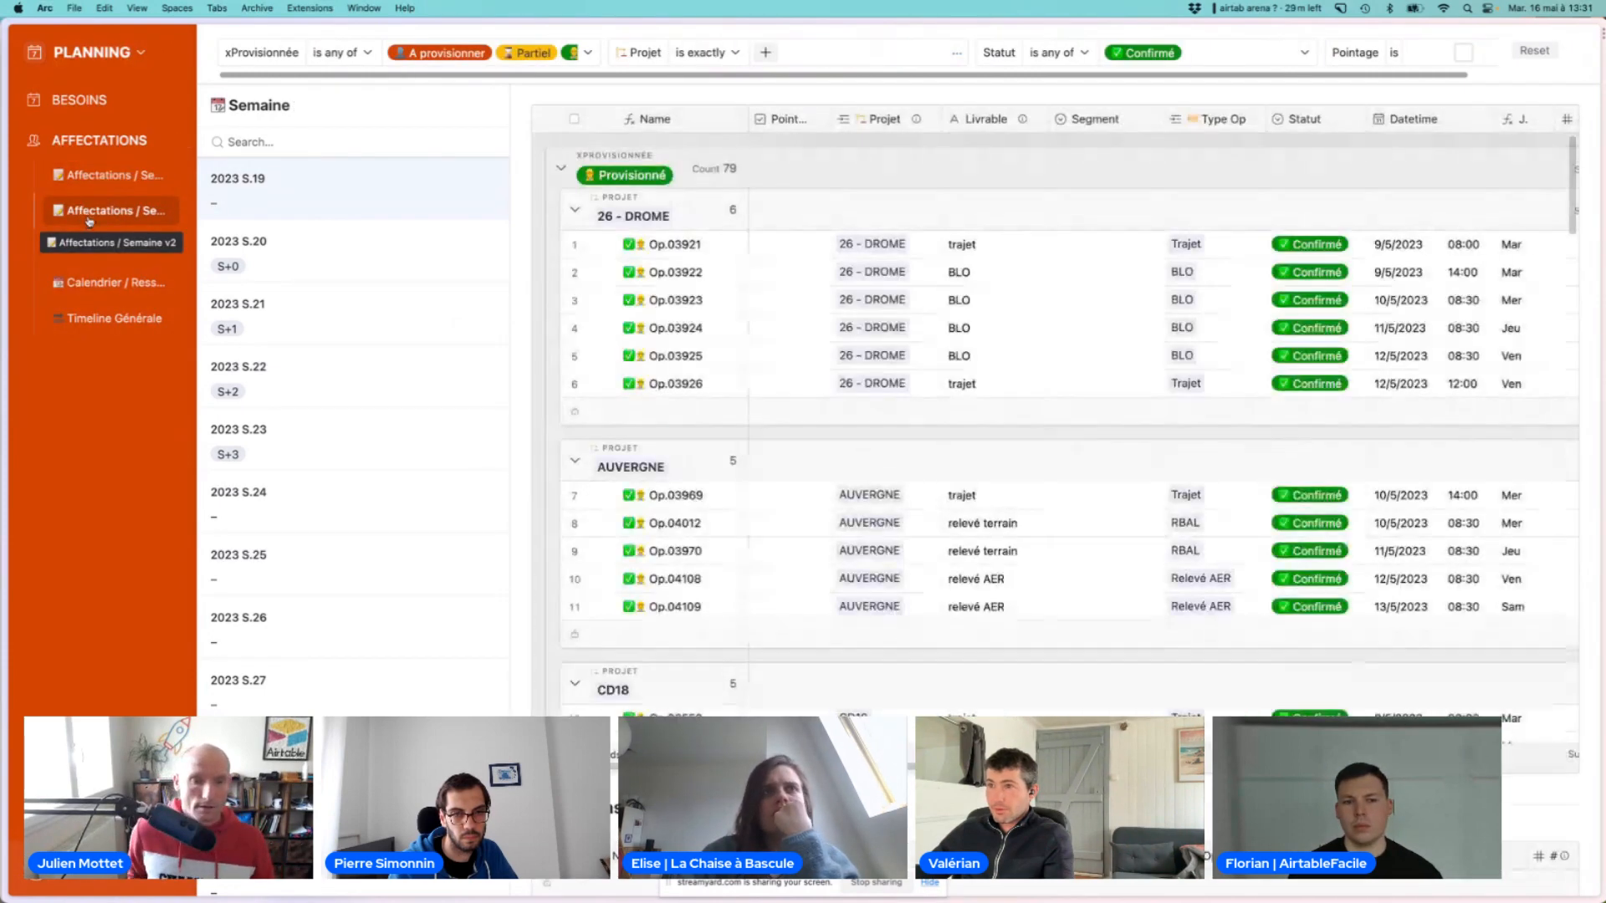
left_click(97, 249)
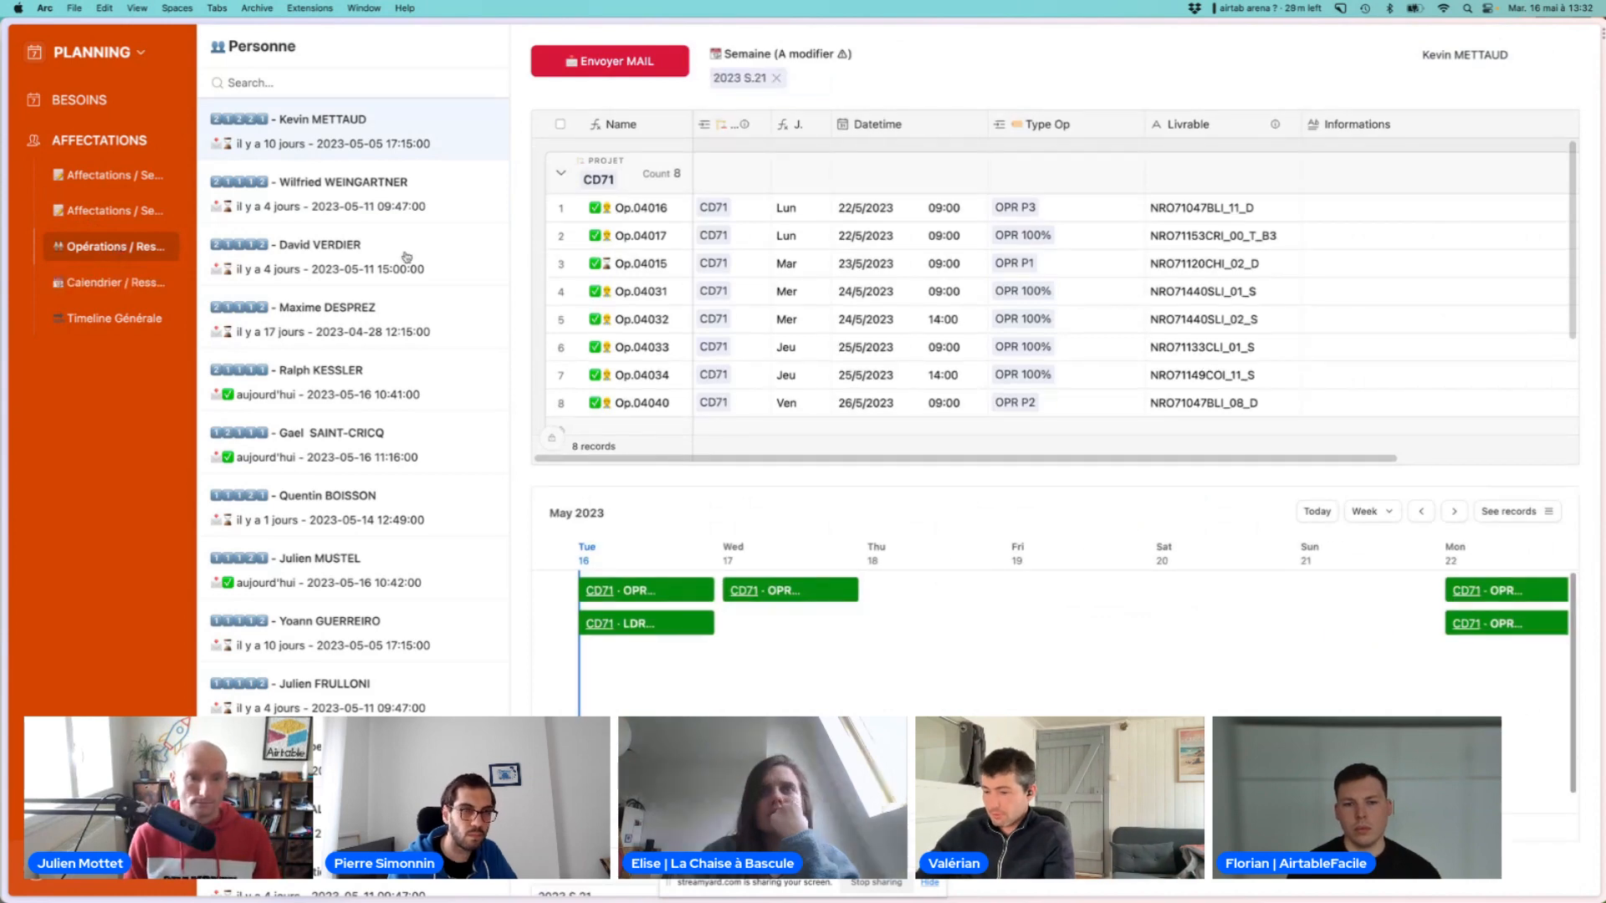
key("super+minus")
key("super+minus")
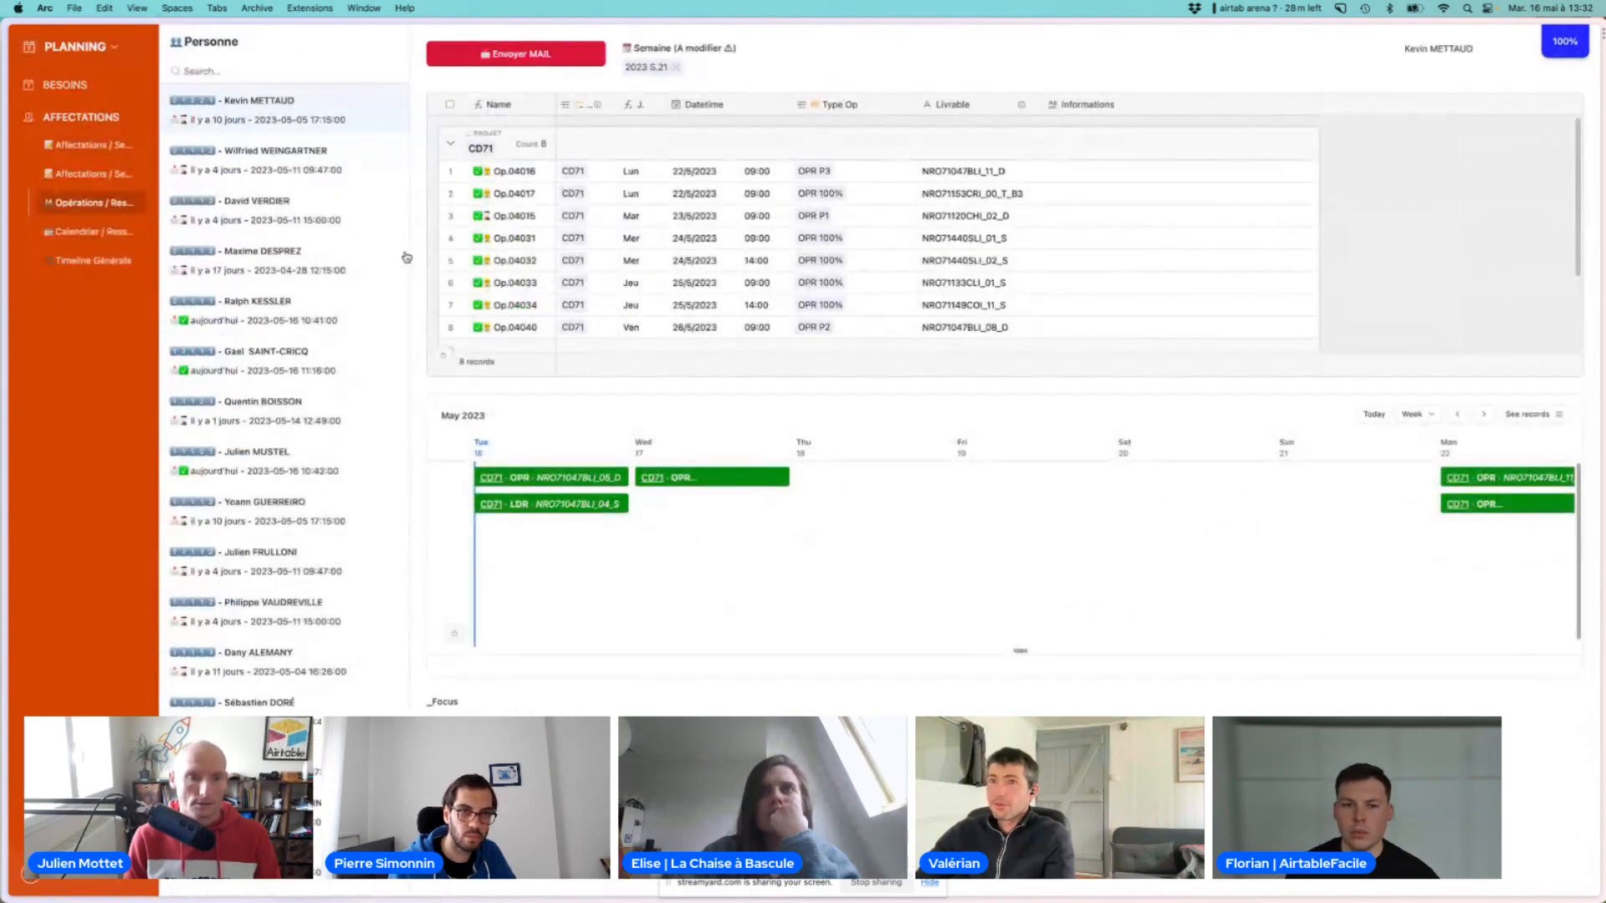
key("super+plus")
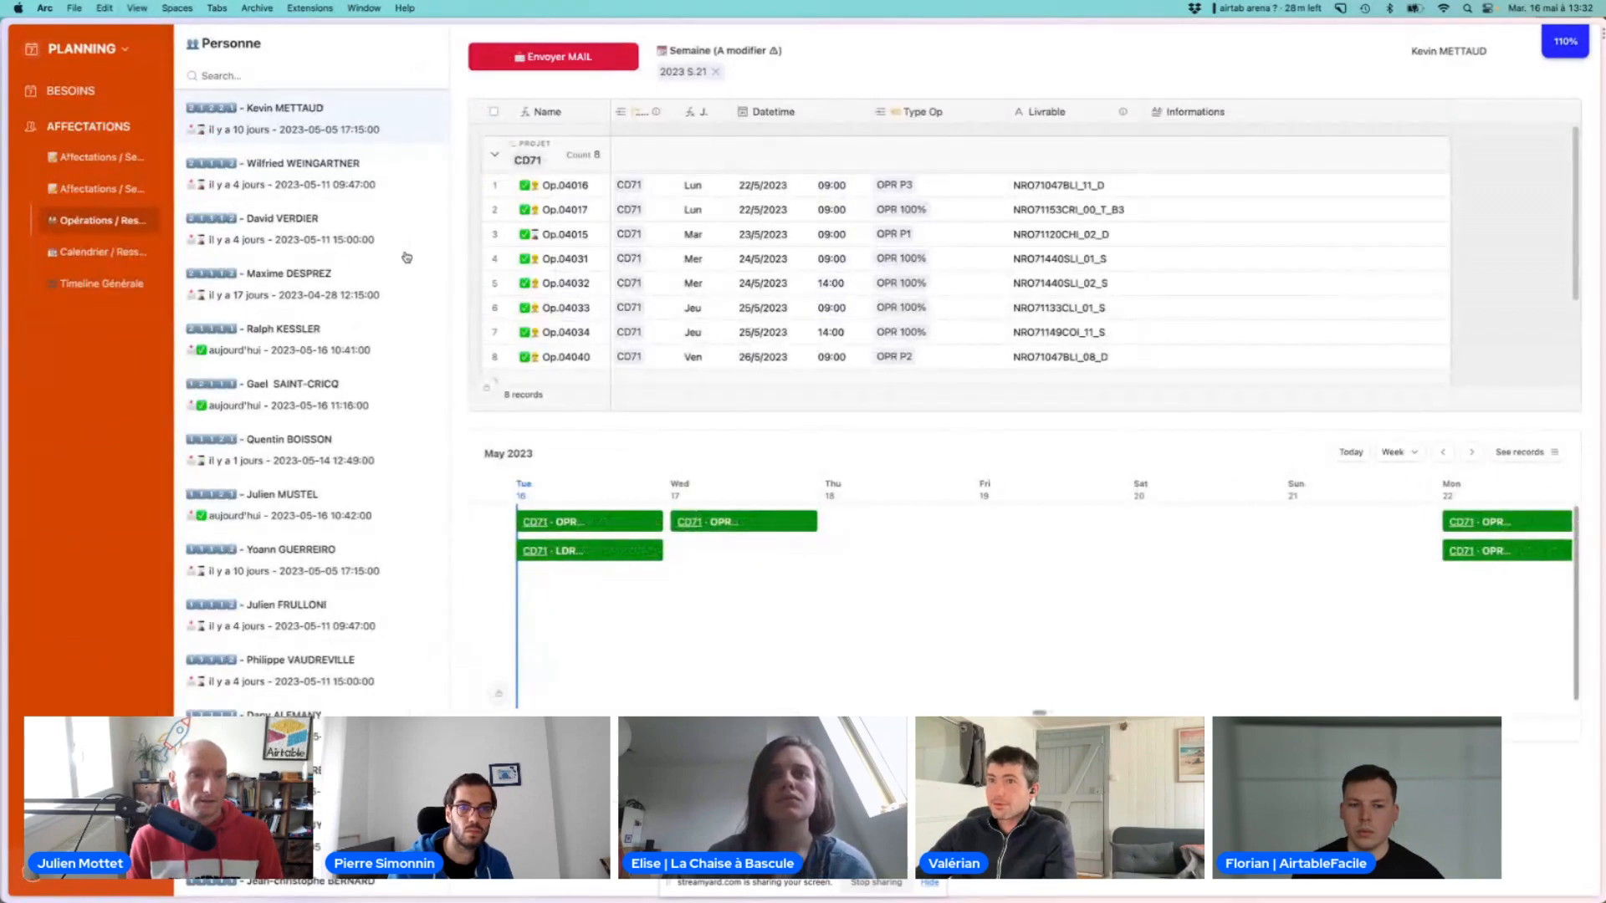
Replace the linked Semaine record on the Opérations page with 2023 S.20, and return to the Airtable home page
left_click(716, 73)
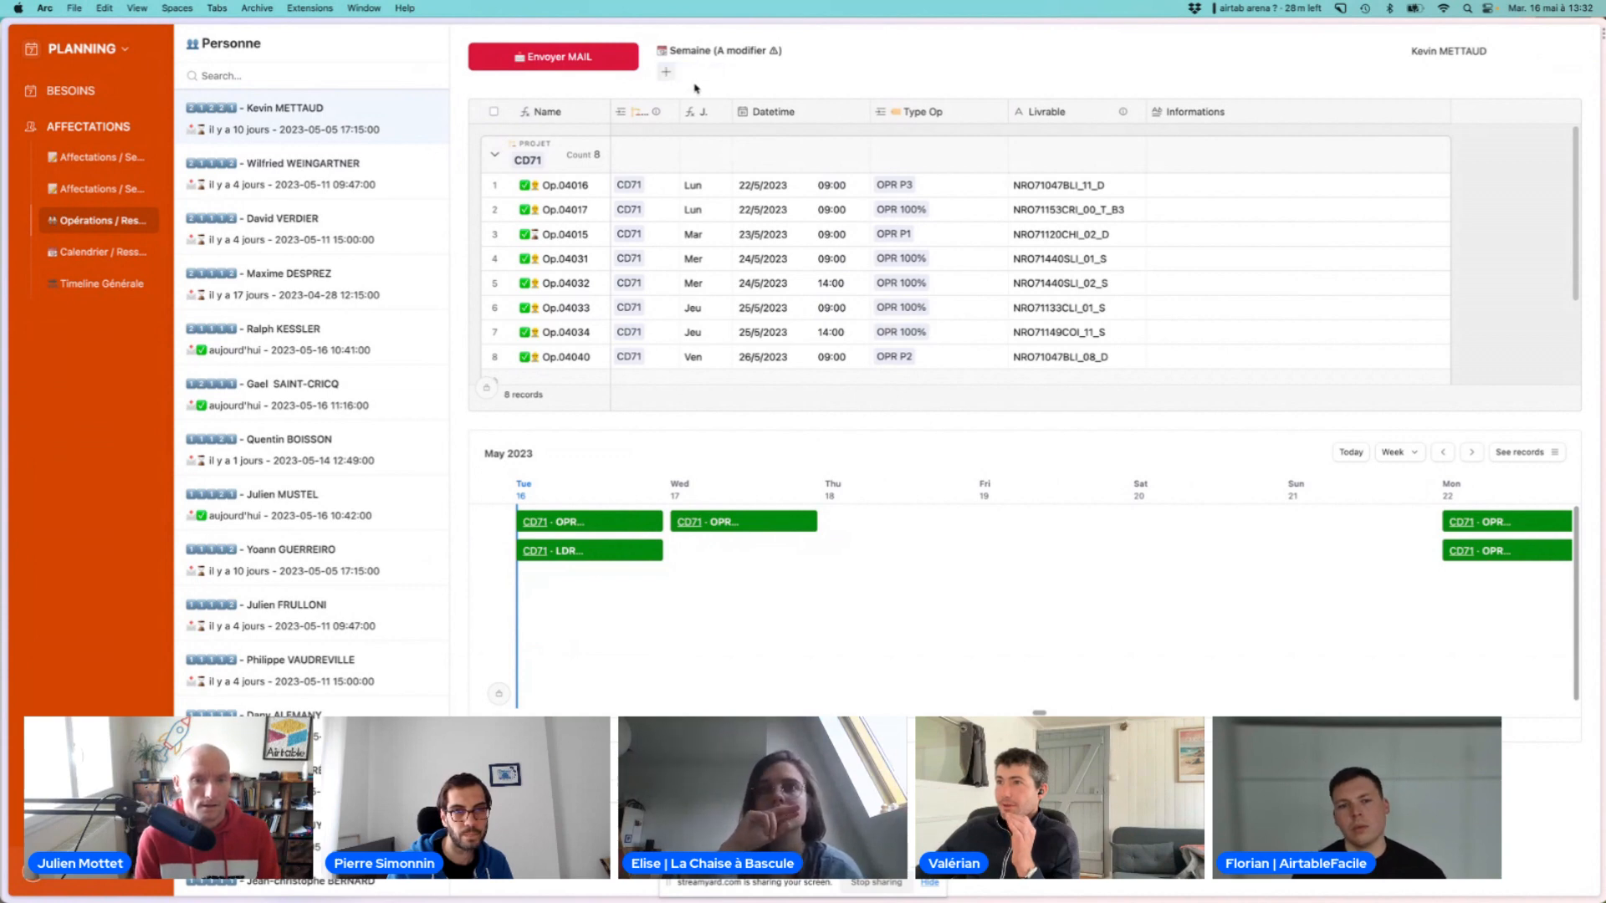
left_click(667, 73)
scroll(740, 261, "down", 14)
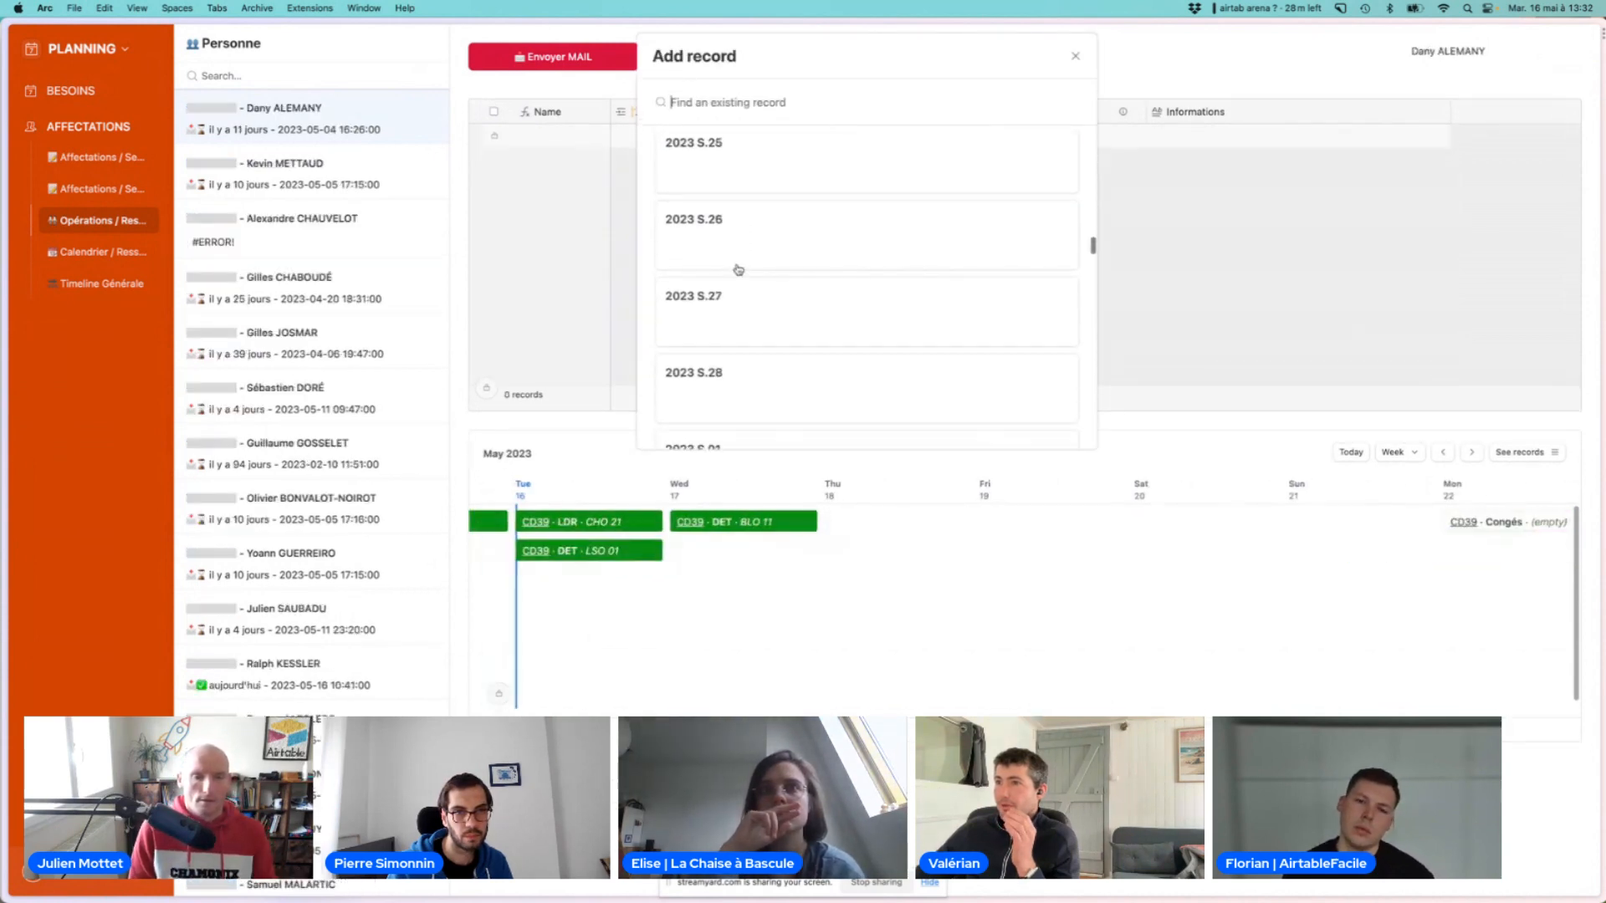
scroll(736, 267, "up", 3)
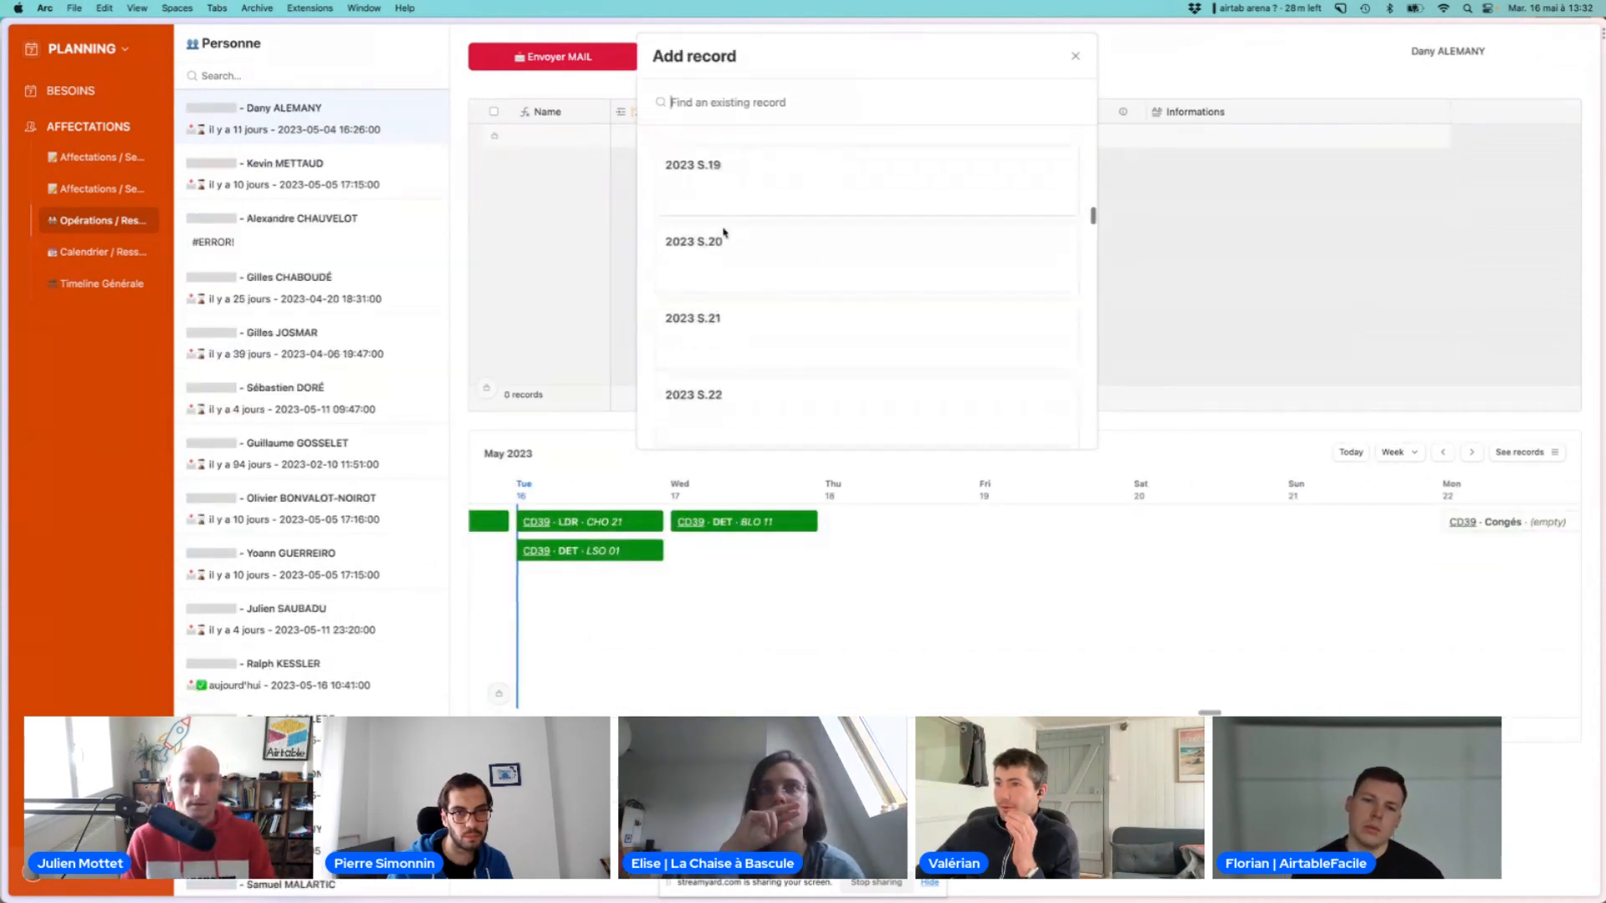
left_click(725, 251)
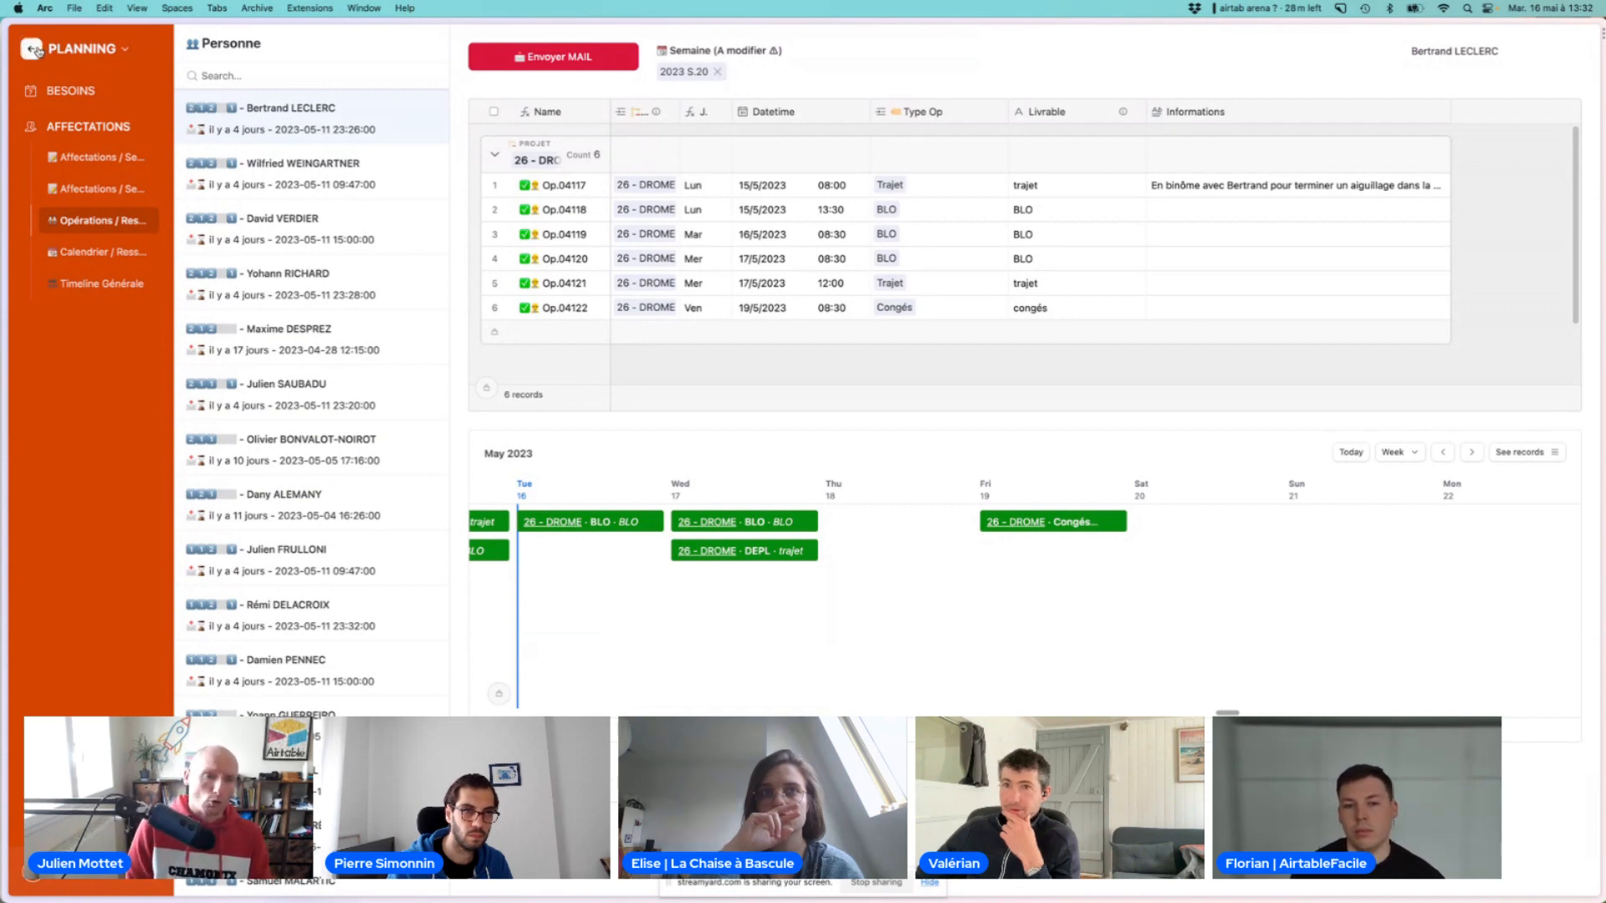
left_click(89, 62)
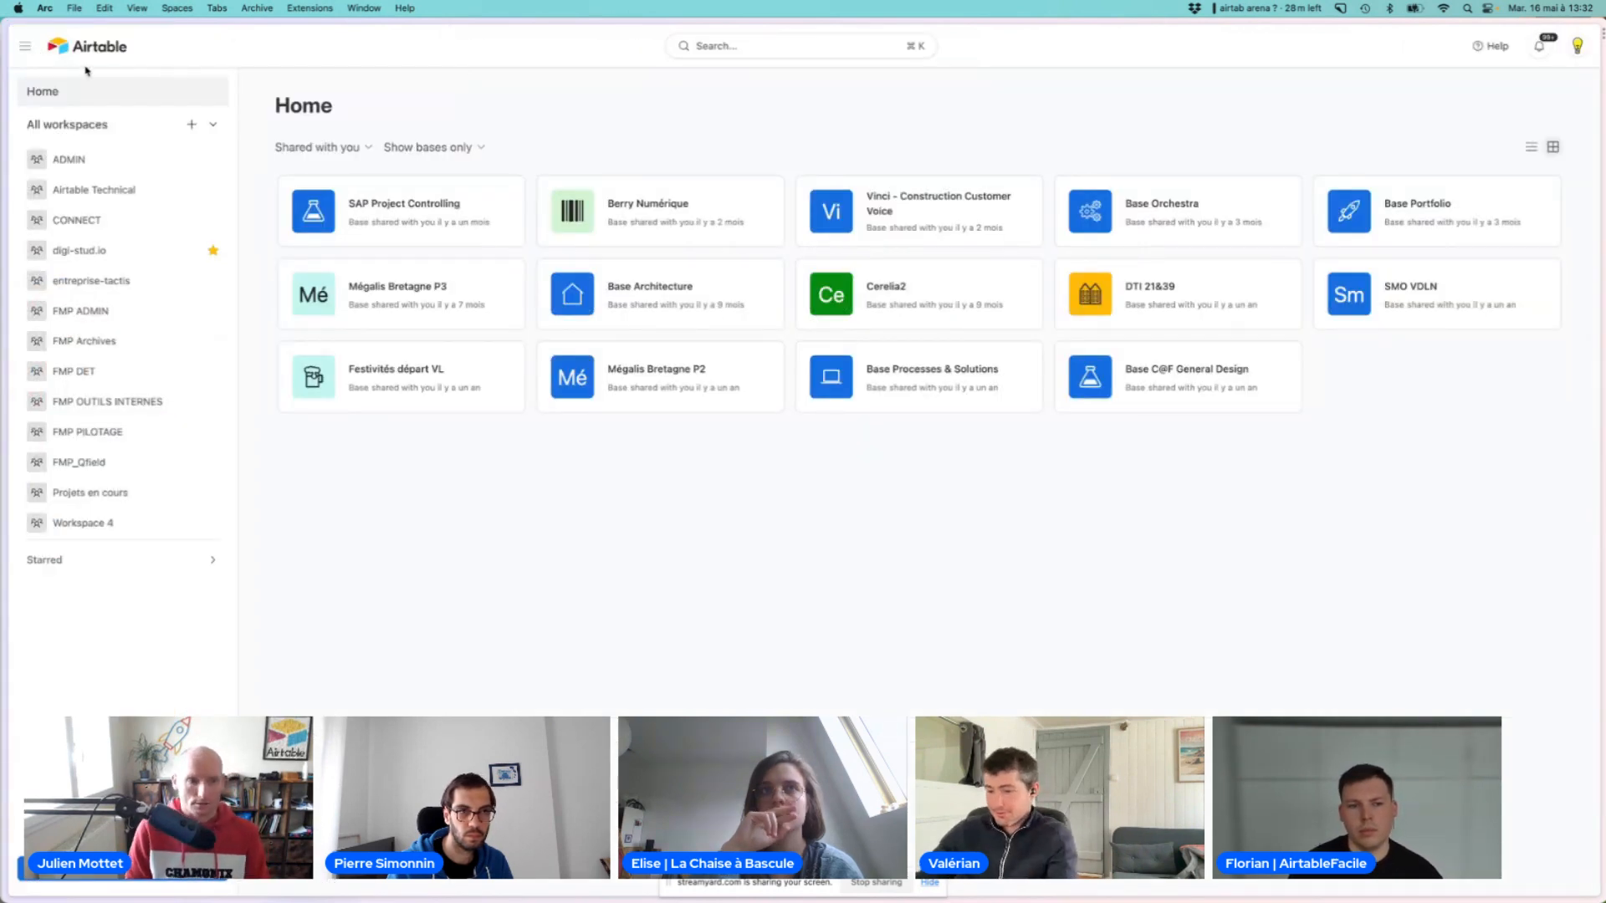
key("super+l")
type("plan")
key("BackSpace")
key("BackSpace")
key("BackSpace")
key("BackSpace")
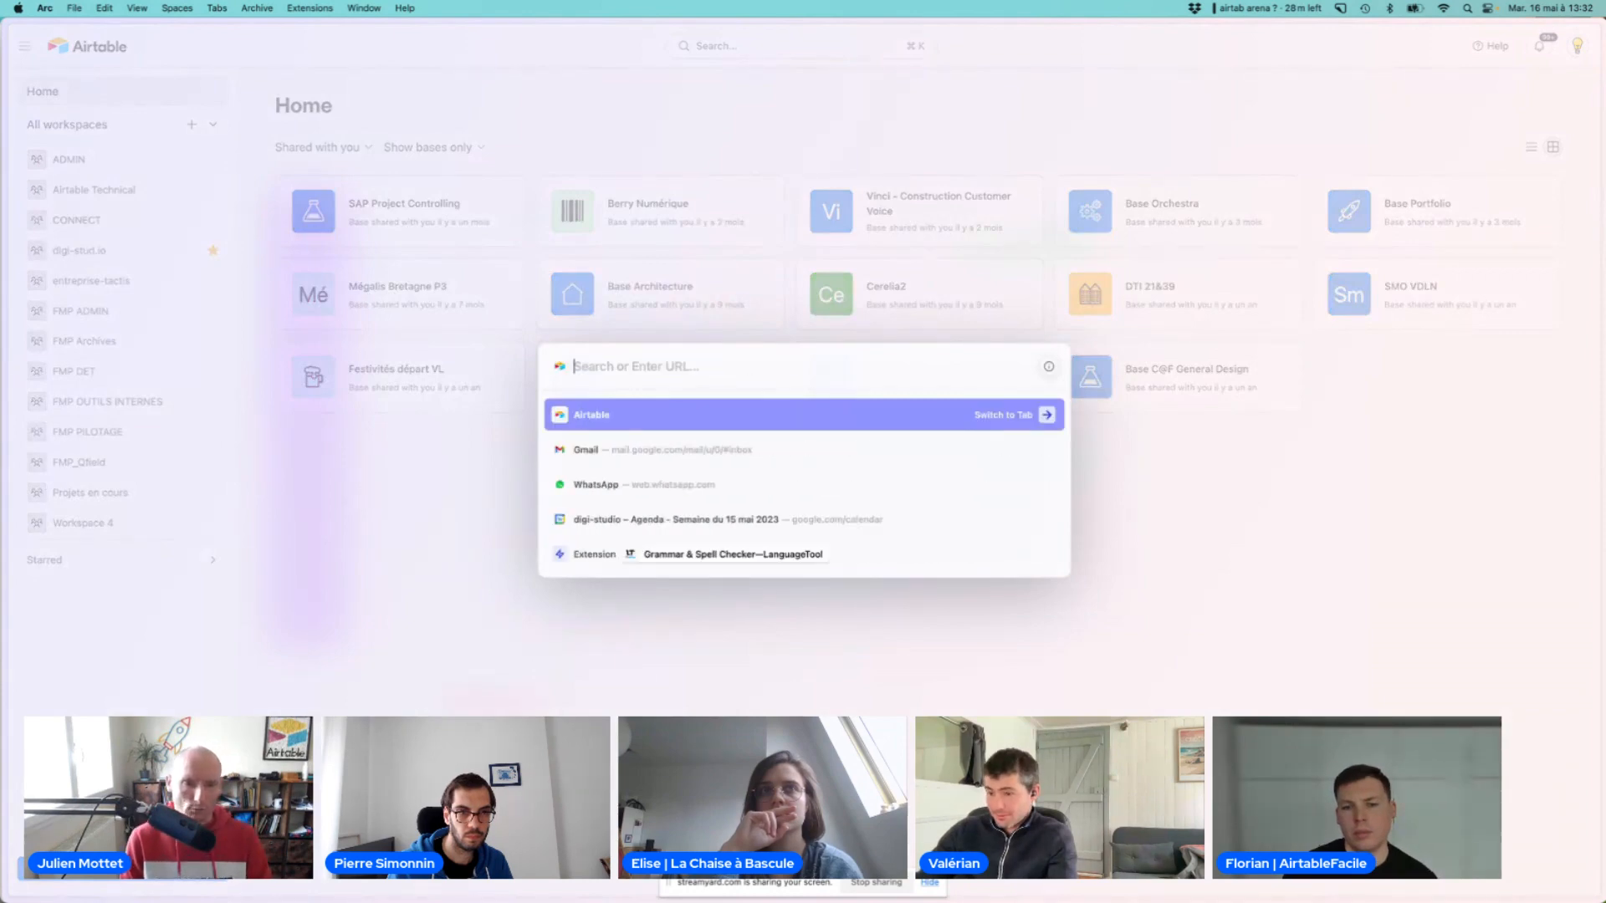
type("pl")
key("BackSpace")
key("BackSpace")
key("BackSpace")
key("Escape")
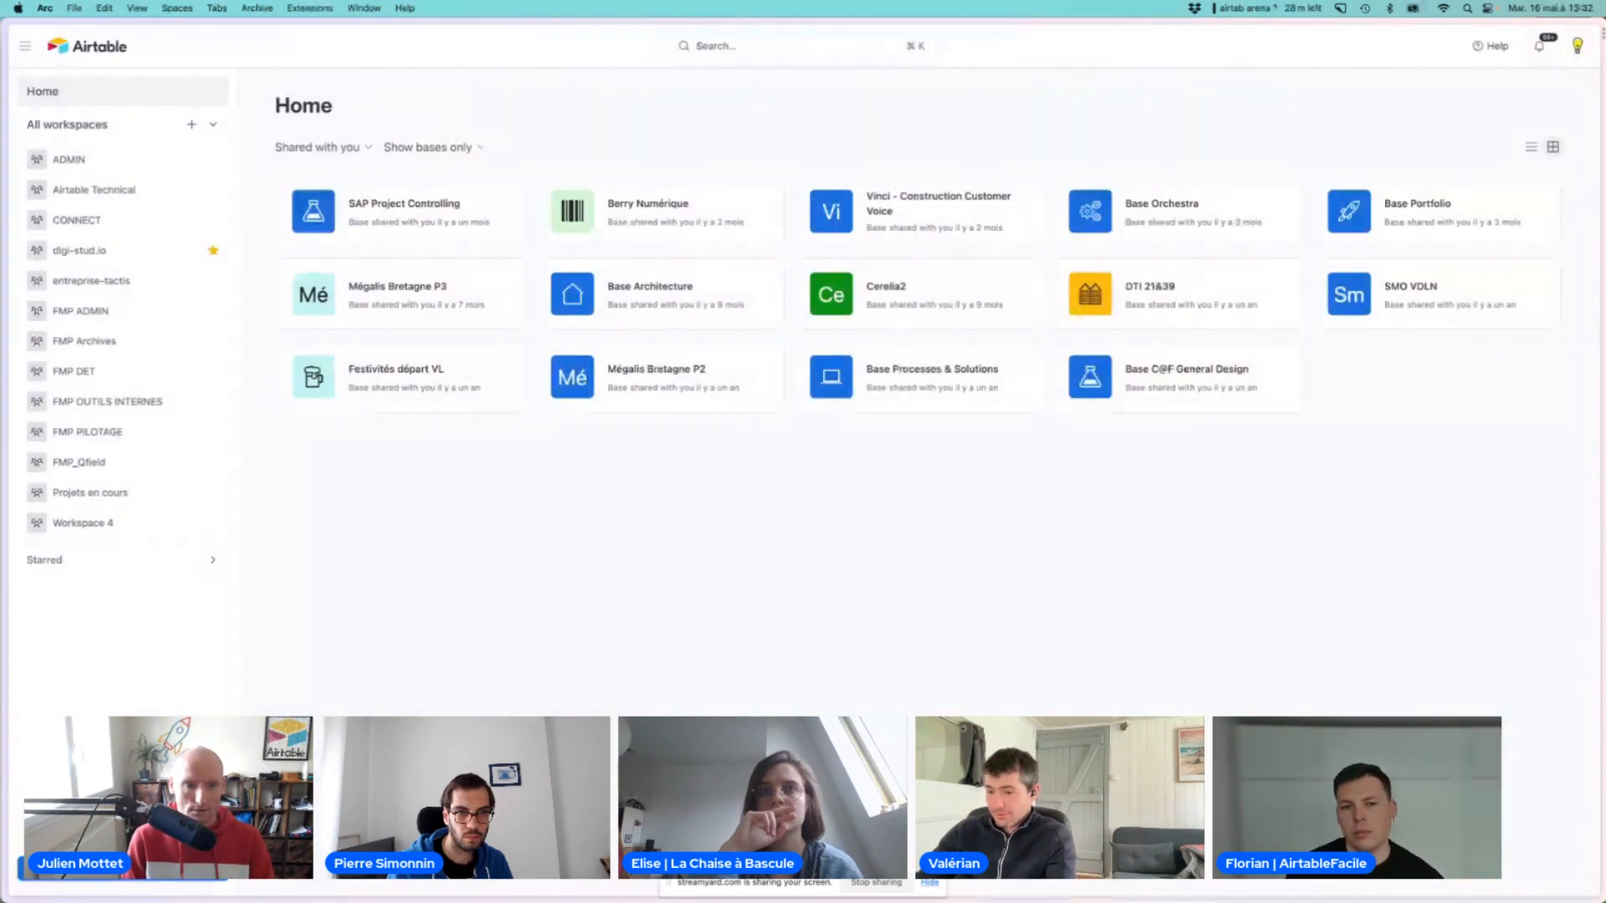
Search for and open the PLANNING base, and show its _Focus table
key("super+k")
type("pla")
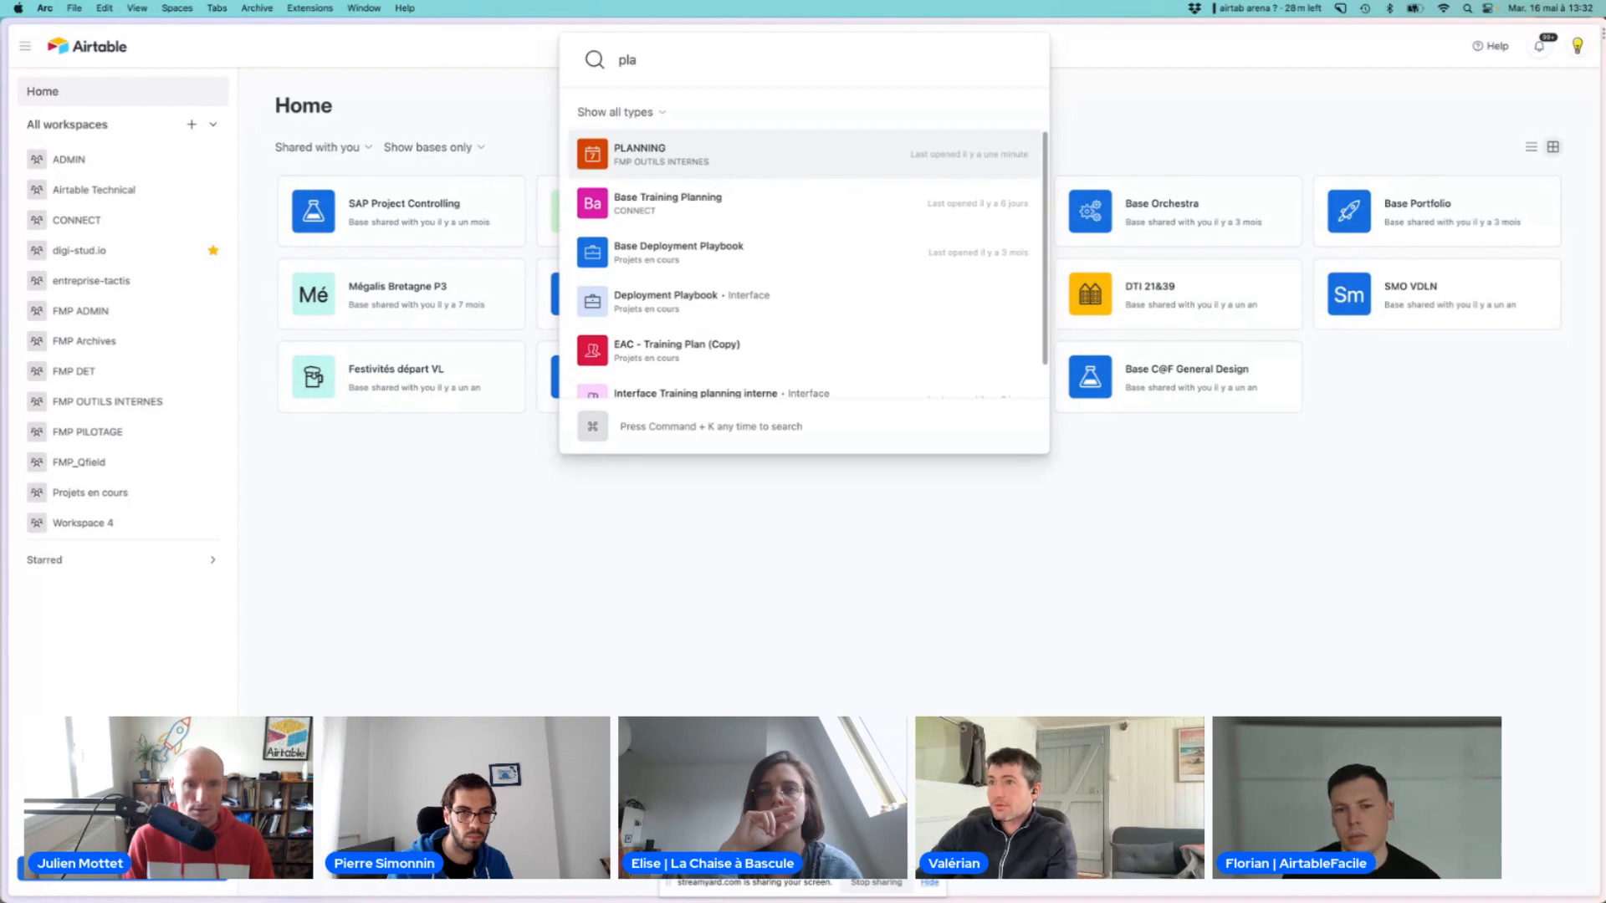
key("Return")
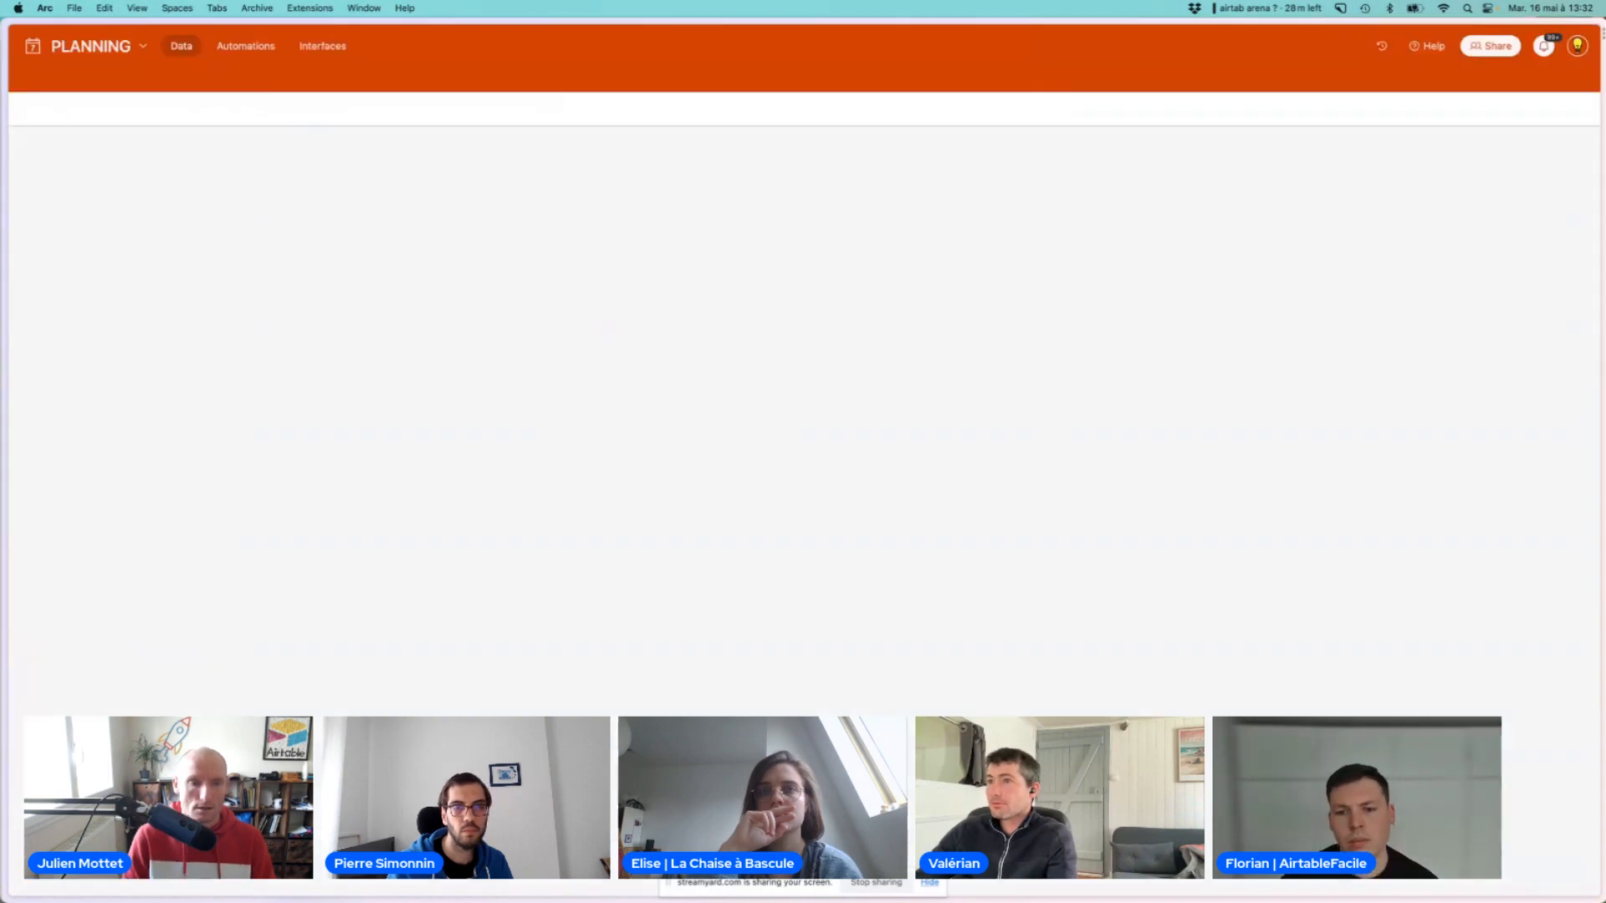
left_click(739, 81)
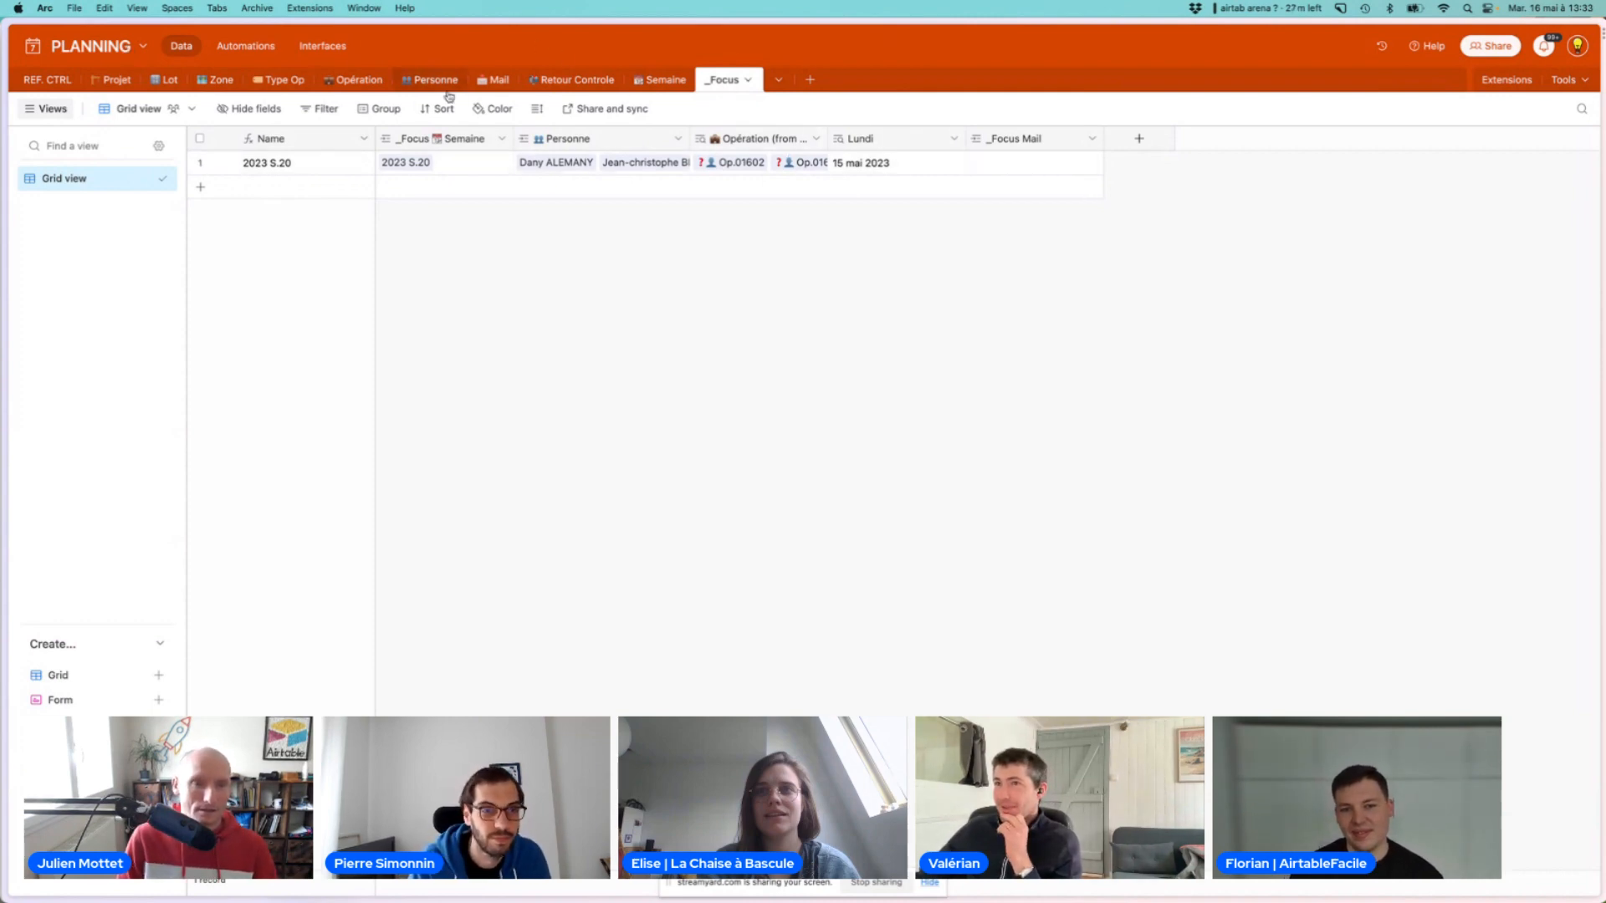
Replace the linked Semaine in the _Focus table's single record with 2023 S.16
left_click(419, 167)
left_click(439, 167)
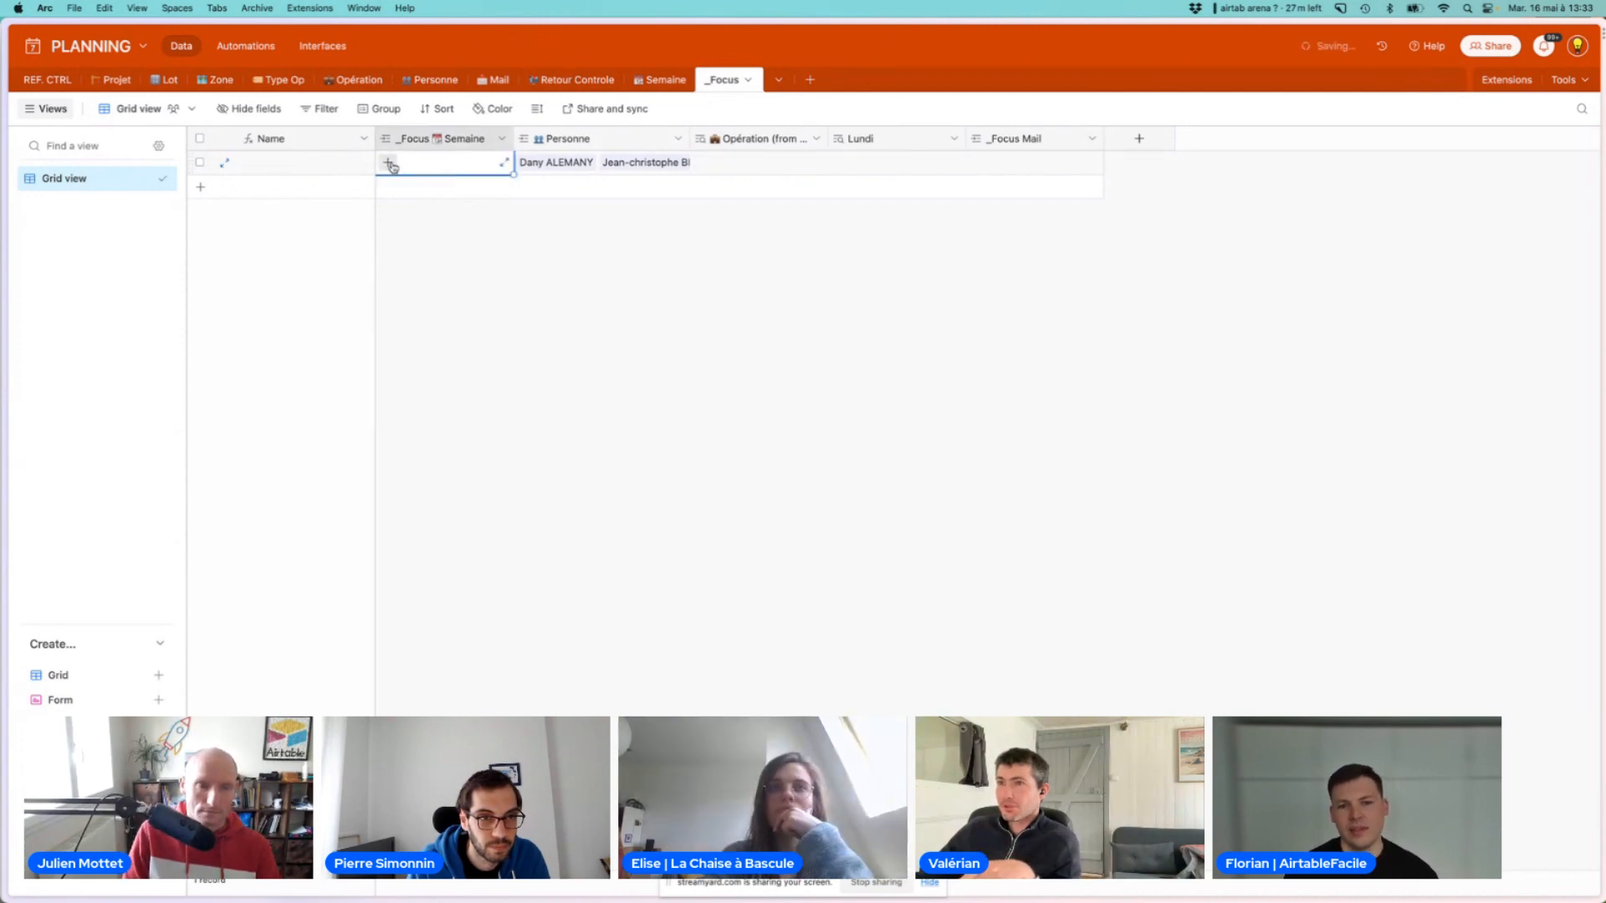
left_click(388, 165)
scroll(284, 259, "down", 1)
scroll(282, 266, "down", 8)
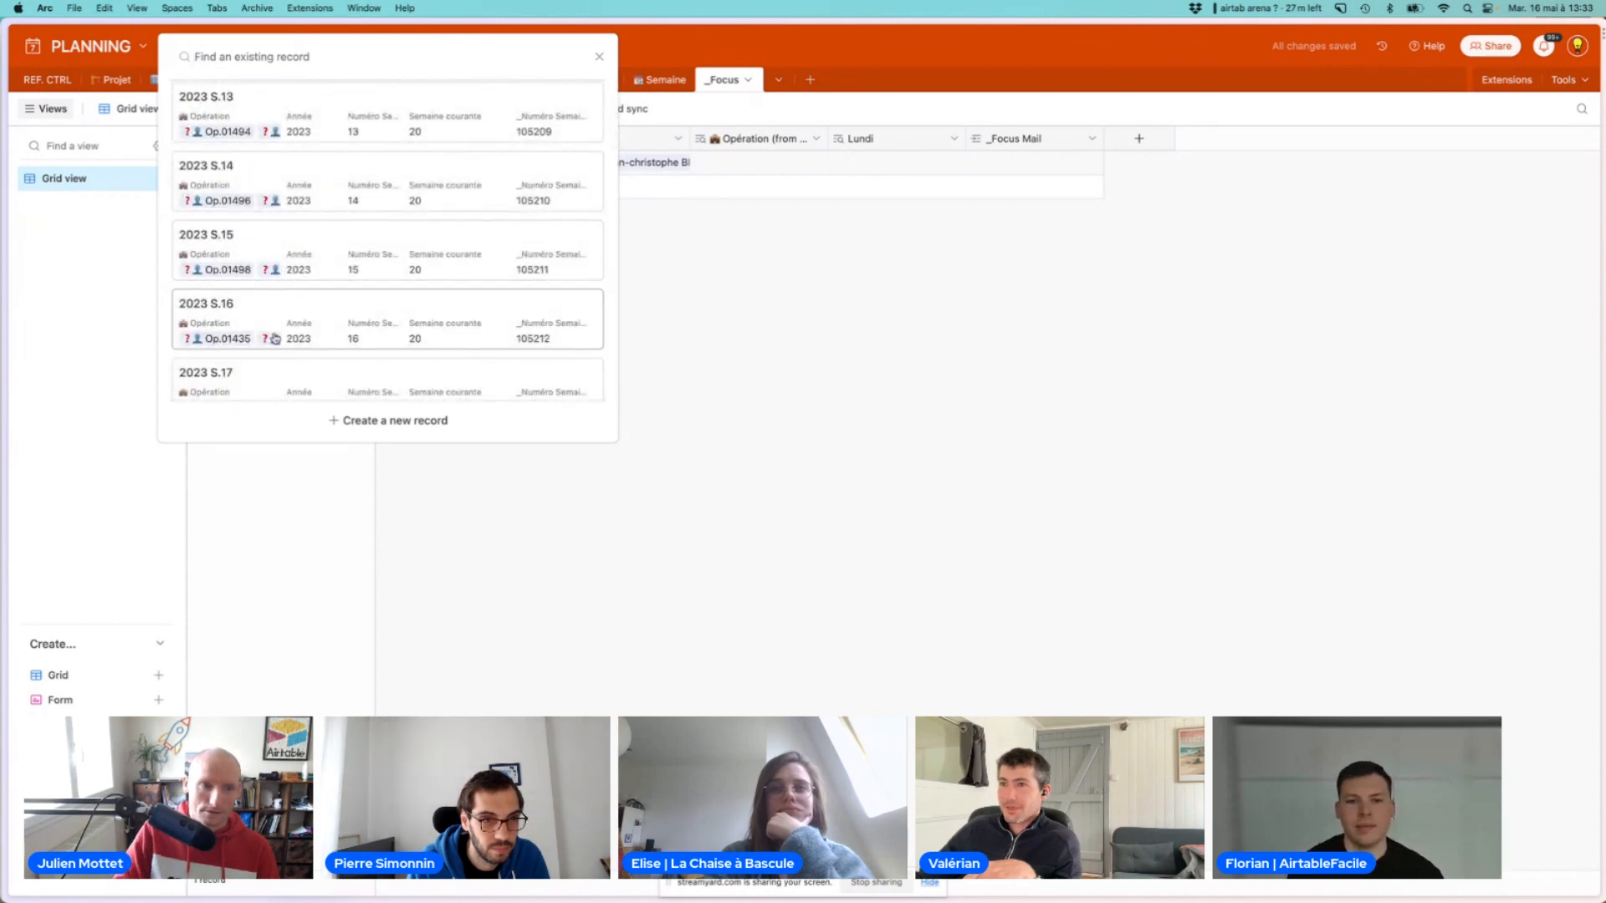
left_click(275, 338)
left_click(548, 319)
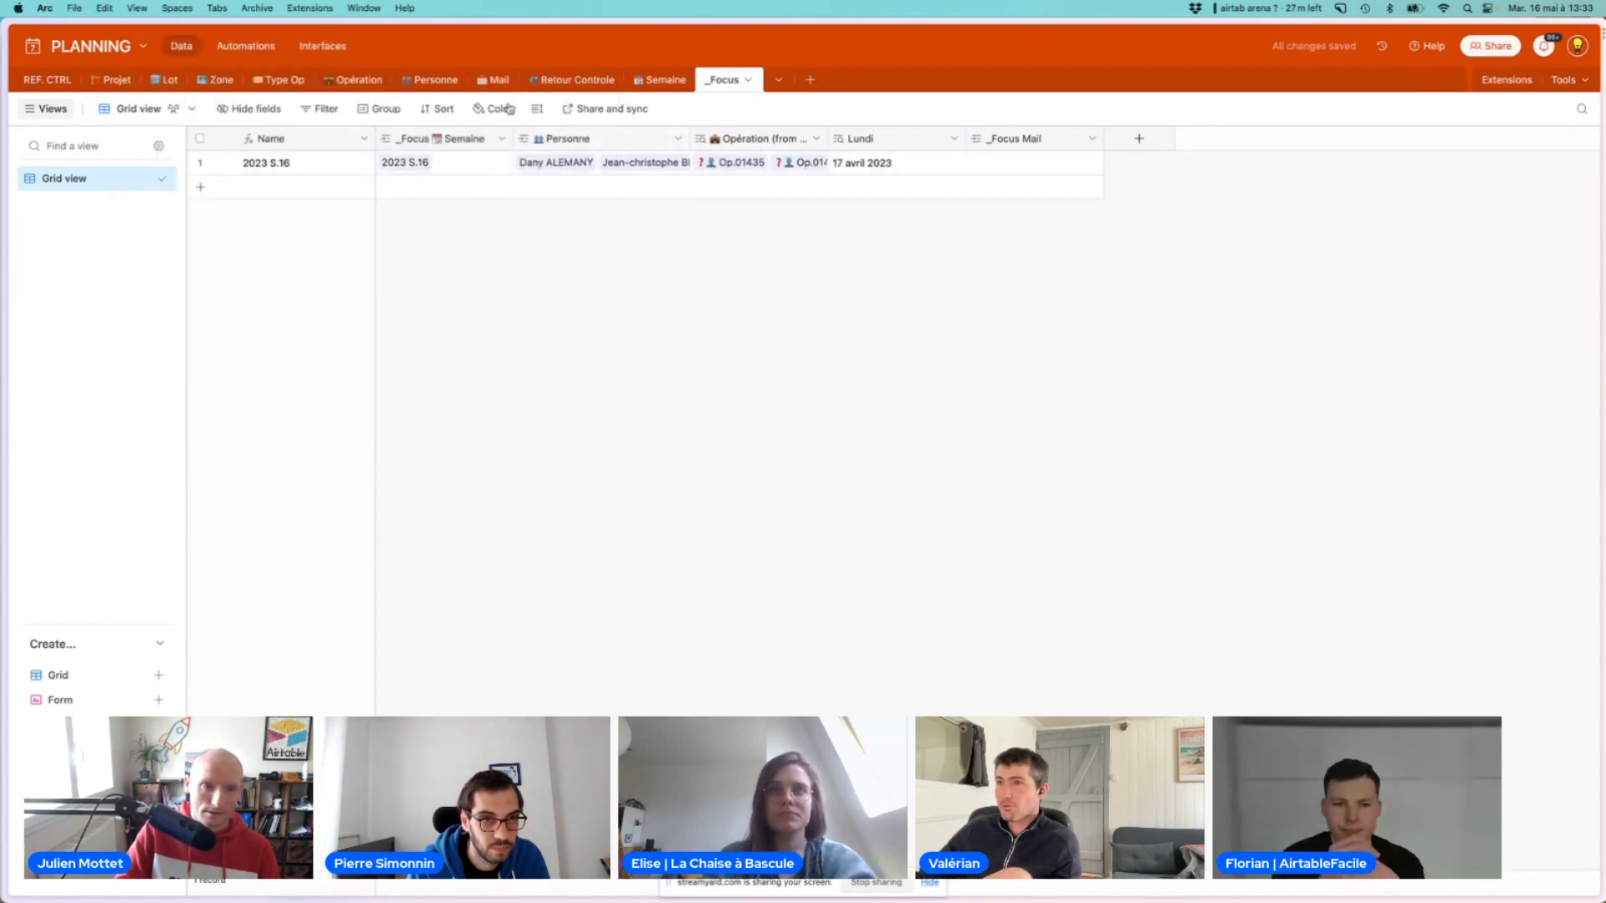
Look through the Personne table's fields and open the Opération table
left_click(435, 80)
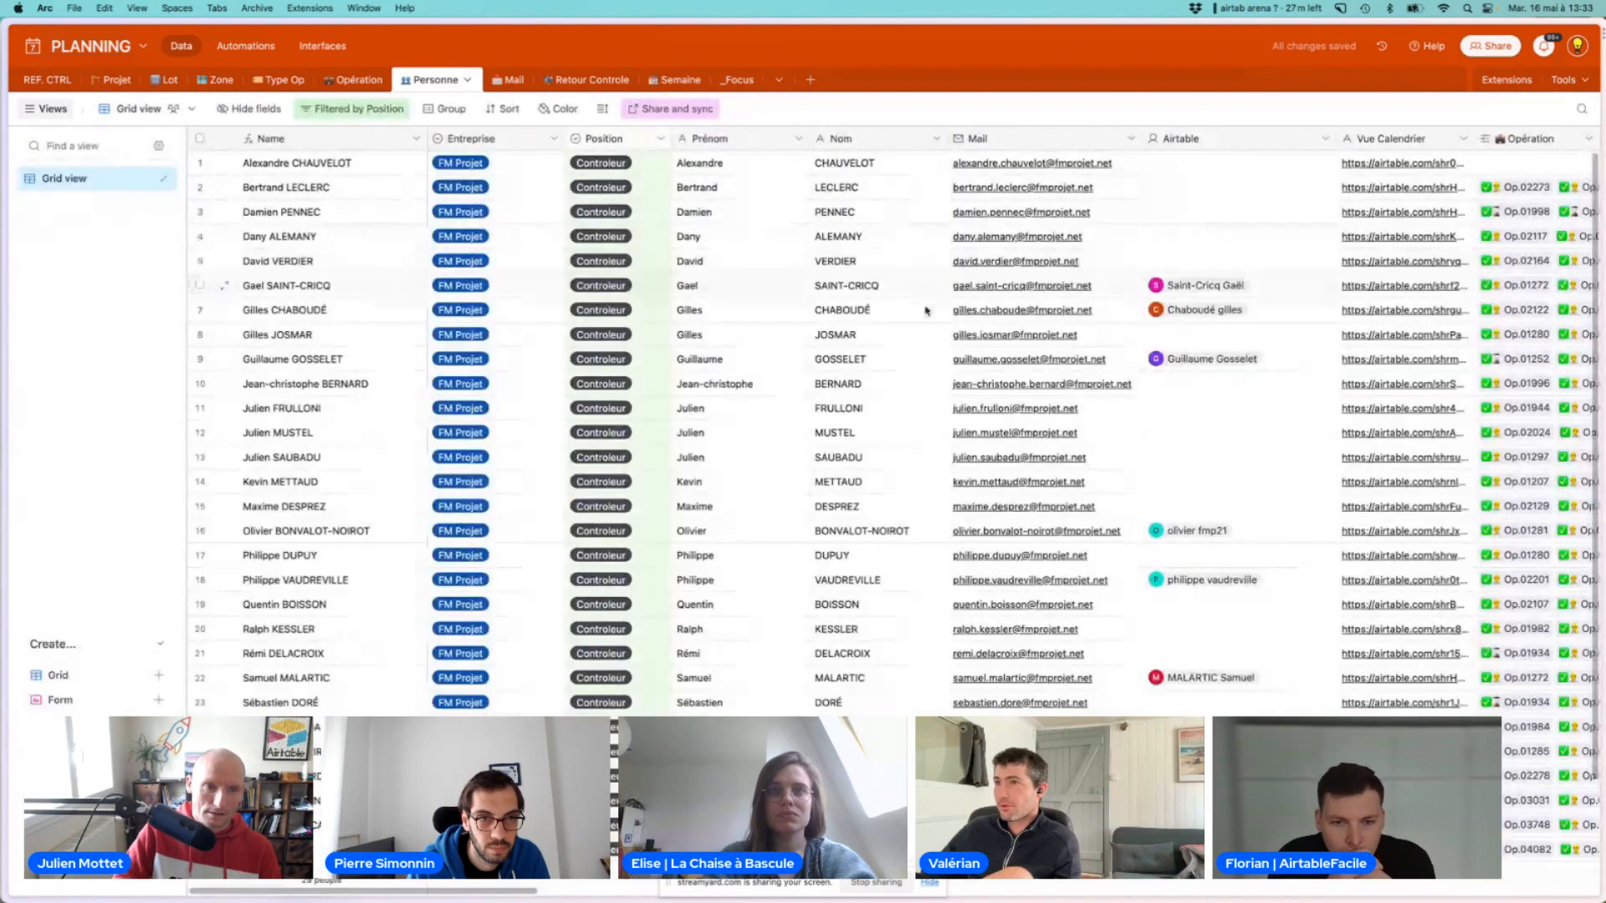
scroll(926, 311, "right", 15)
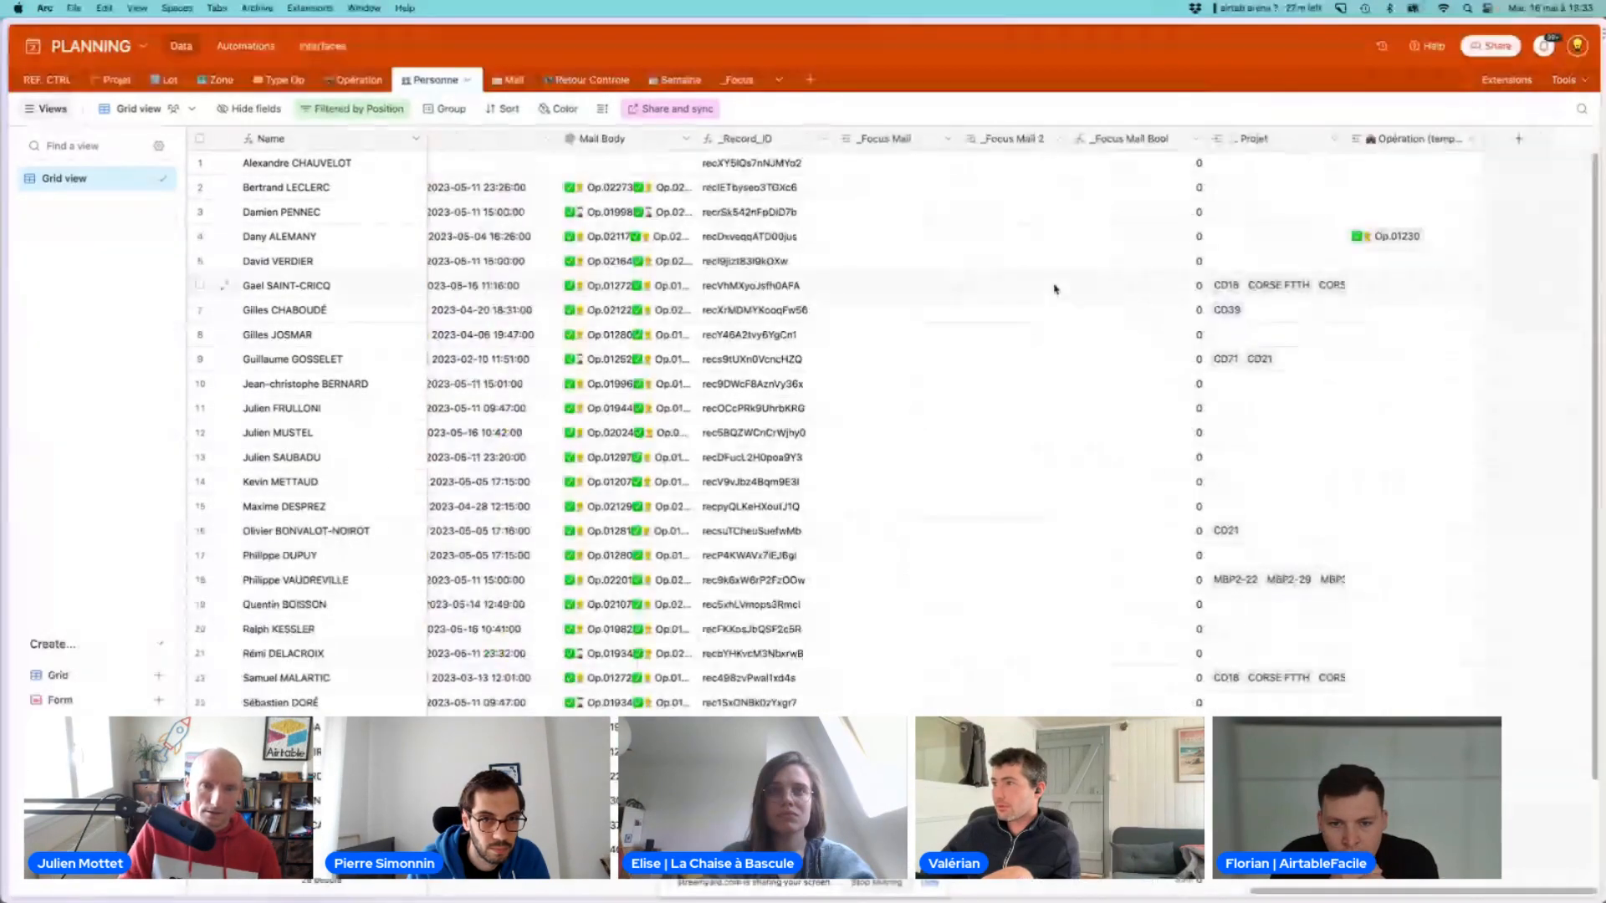
scroll(1050, 288, "left", 15)
left_click(365, 80)
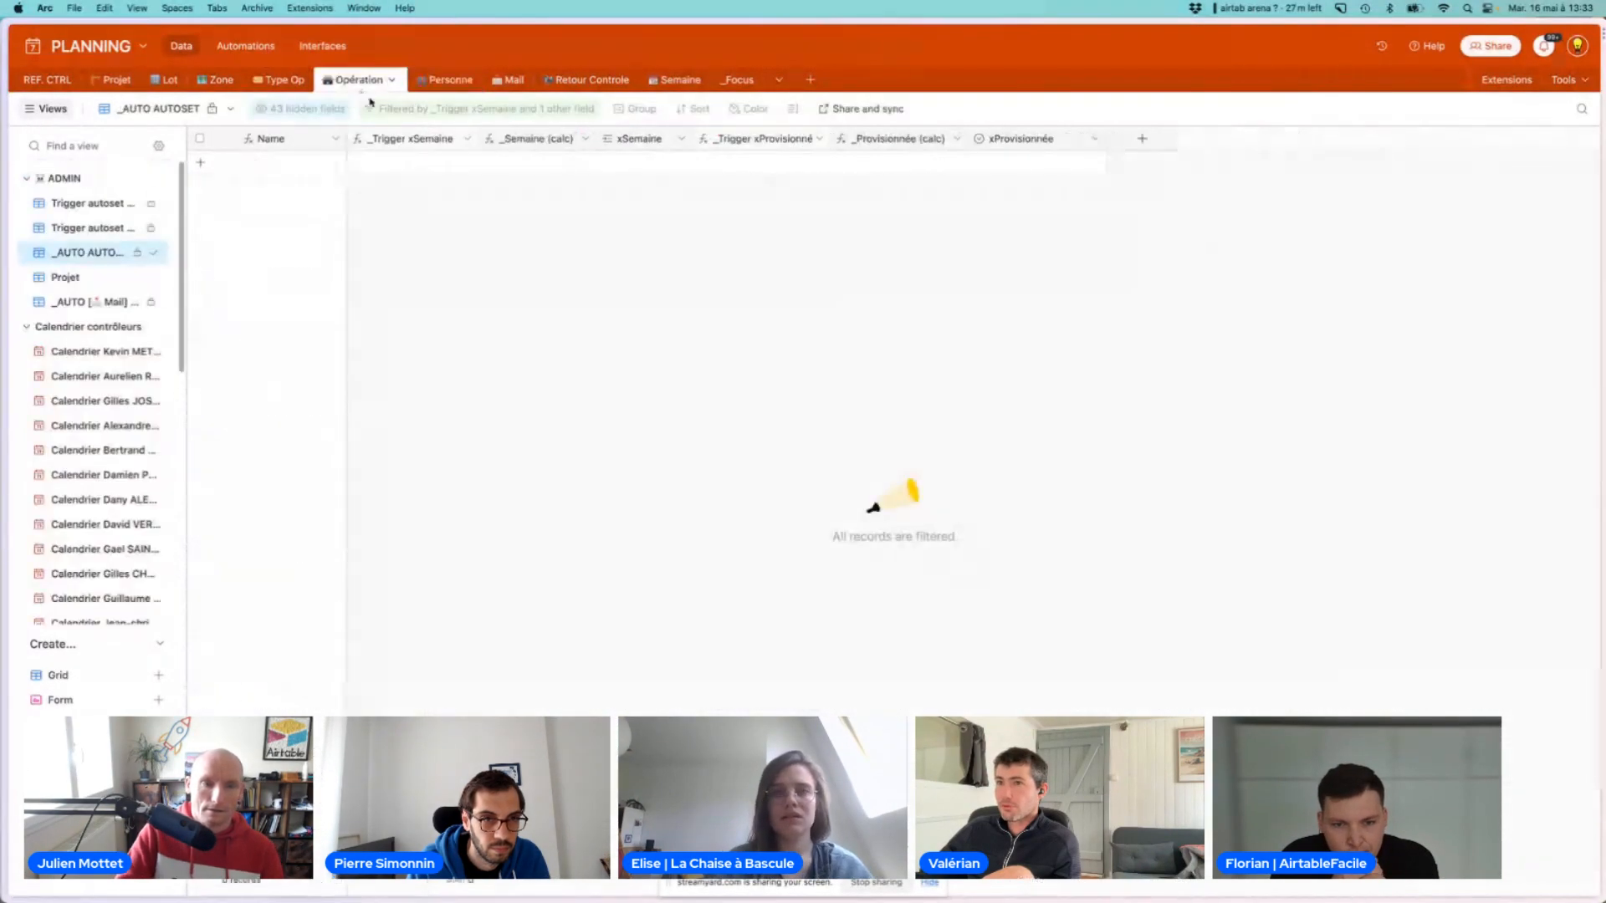
Open the Opérations / Ressource page of the AFFECTATIONS interface and display the operations of another person further down the list
left_click(312, 47)
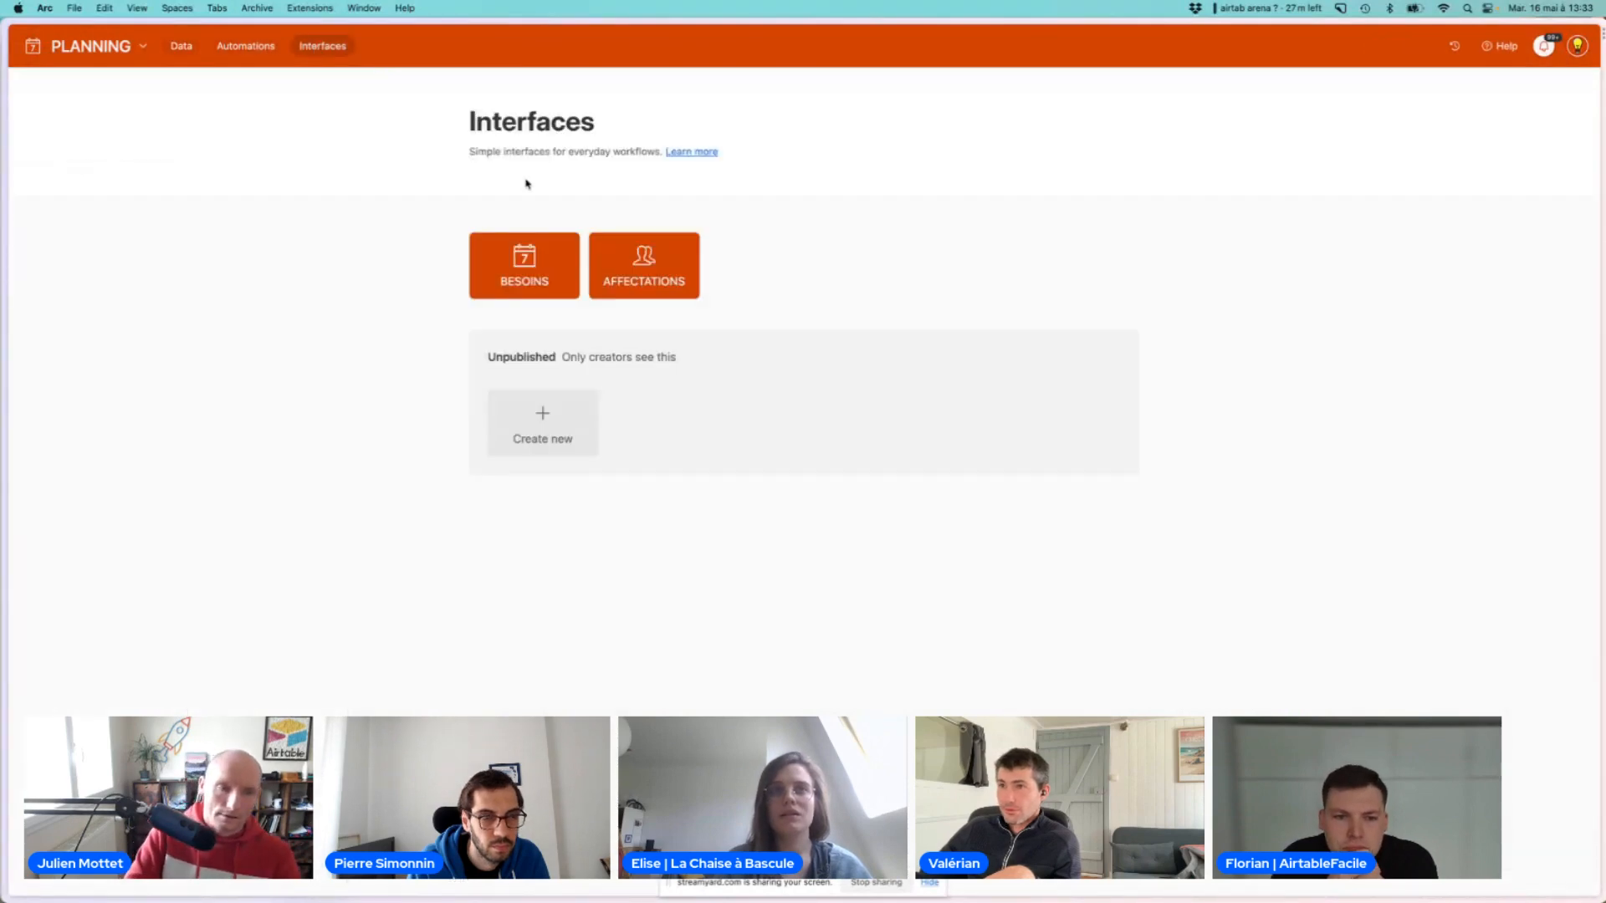
left_click(651, 272)
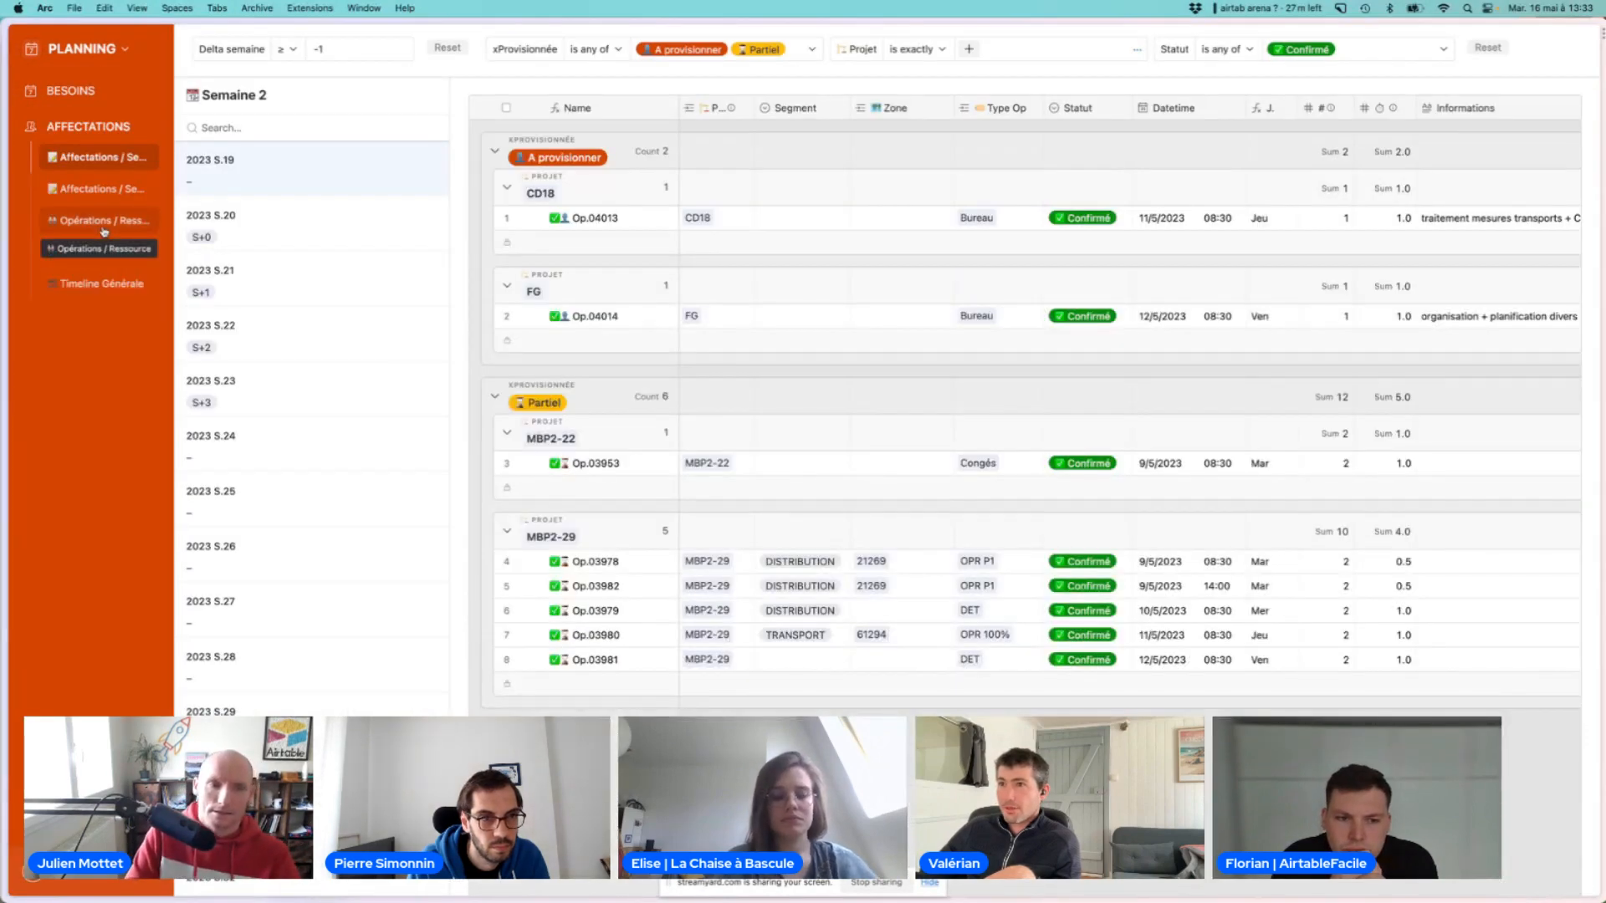
left_click(99, 220)
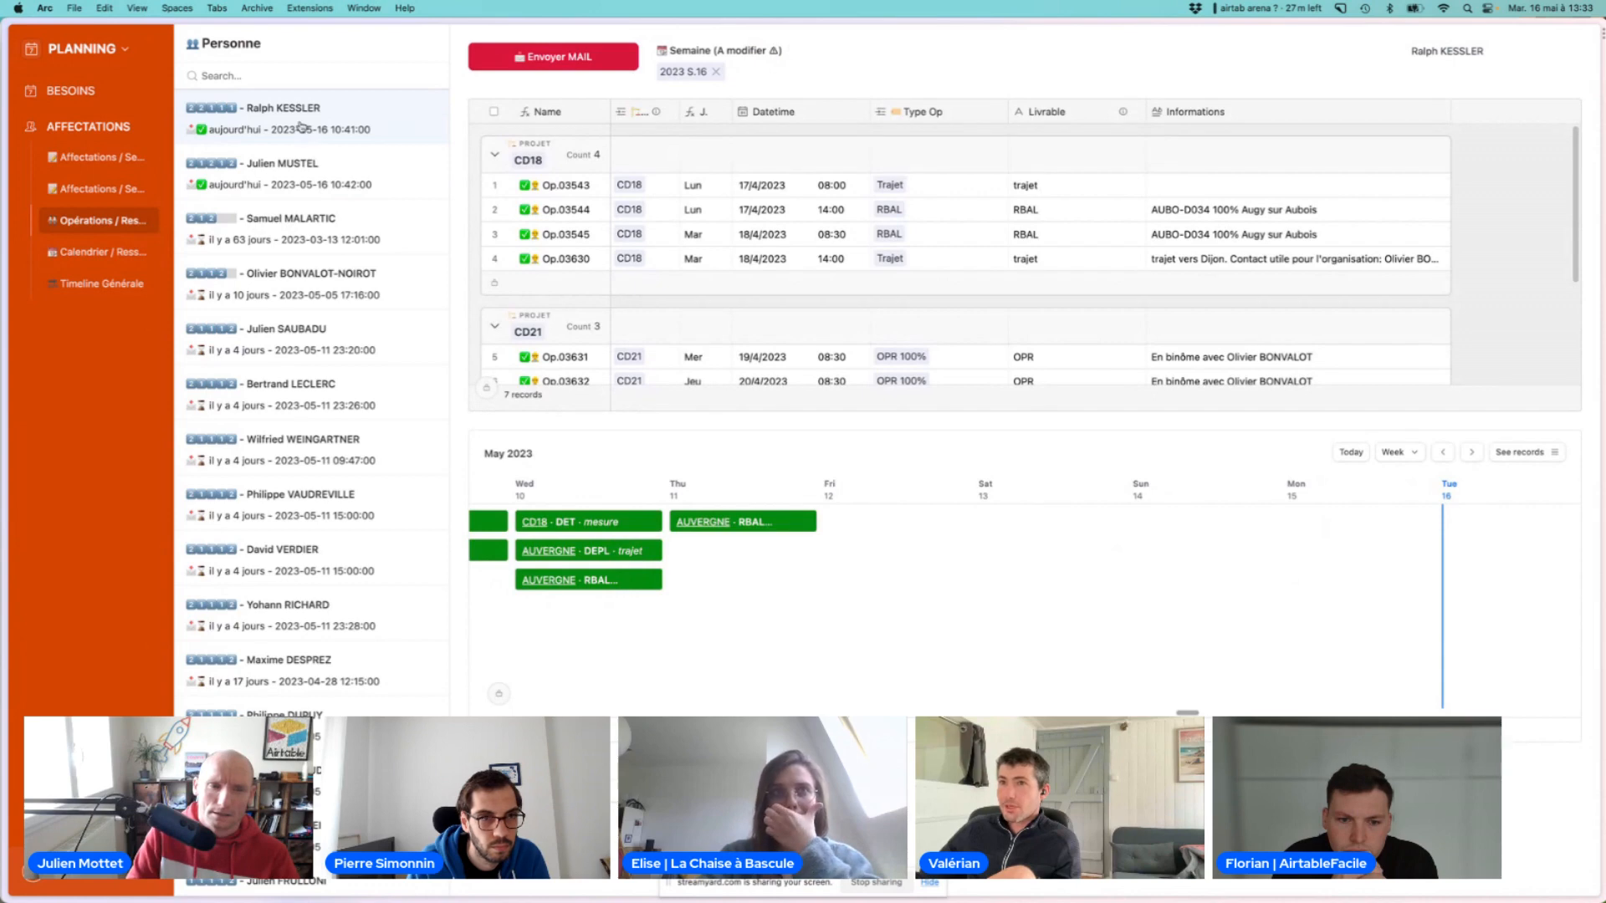
left_click(290, 674)
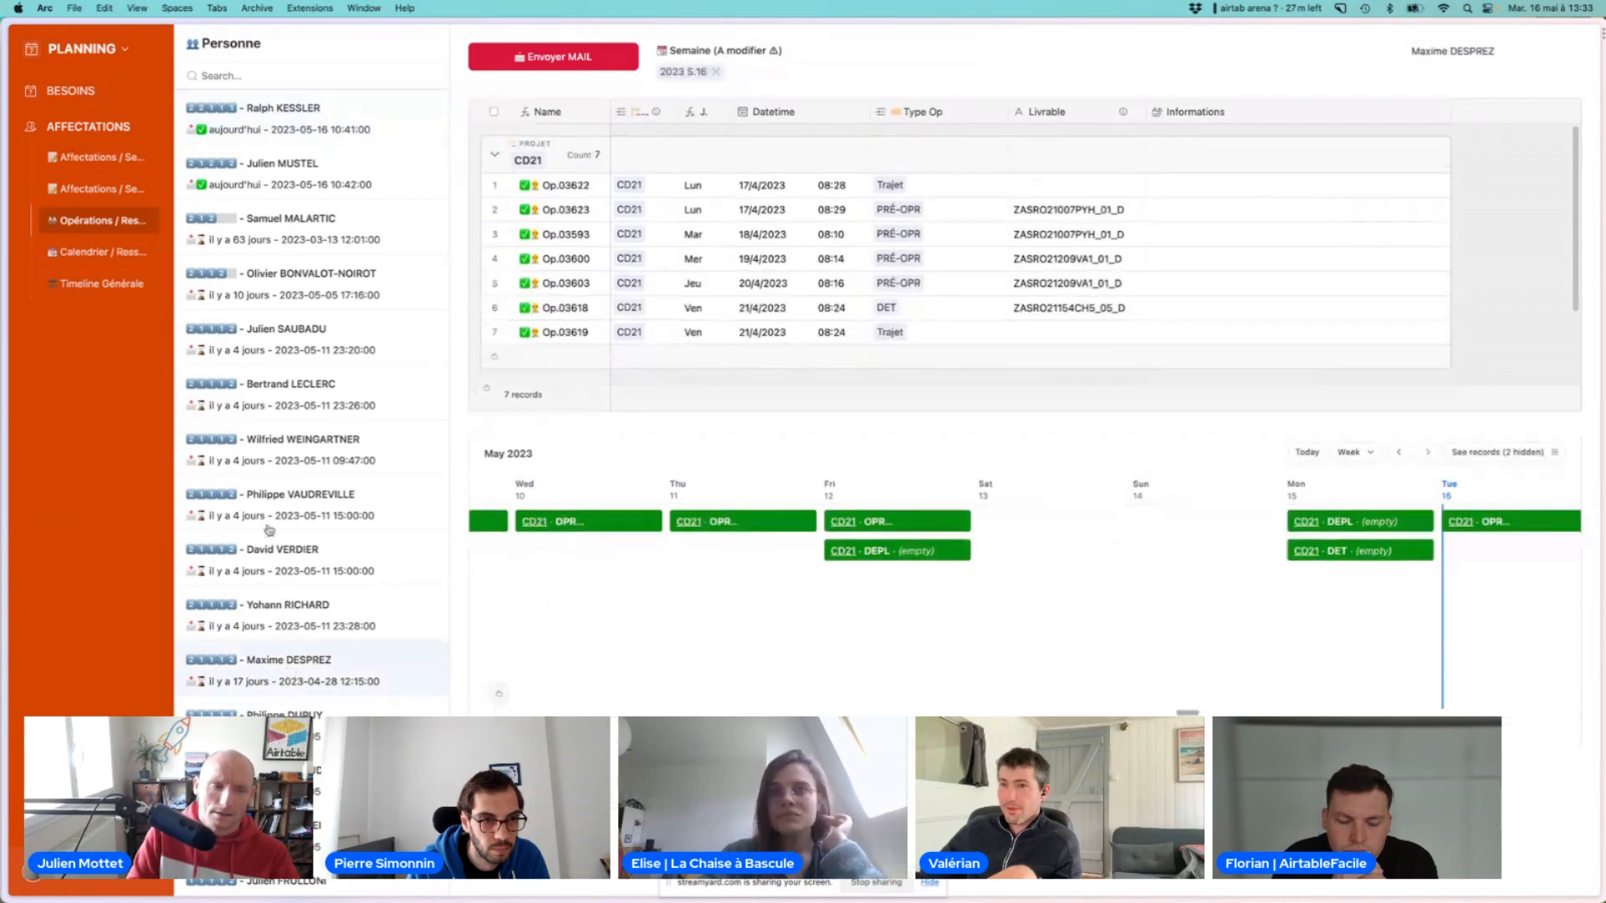
Replace the linked Semaine on the Opérations / Ressource page with 2023 S.20
left_click(717, 77)
left_click(703, 74)
scroll(787, 312, "down", 2)
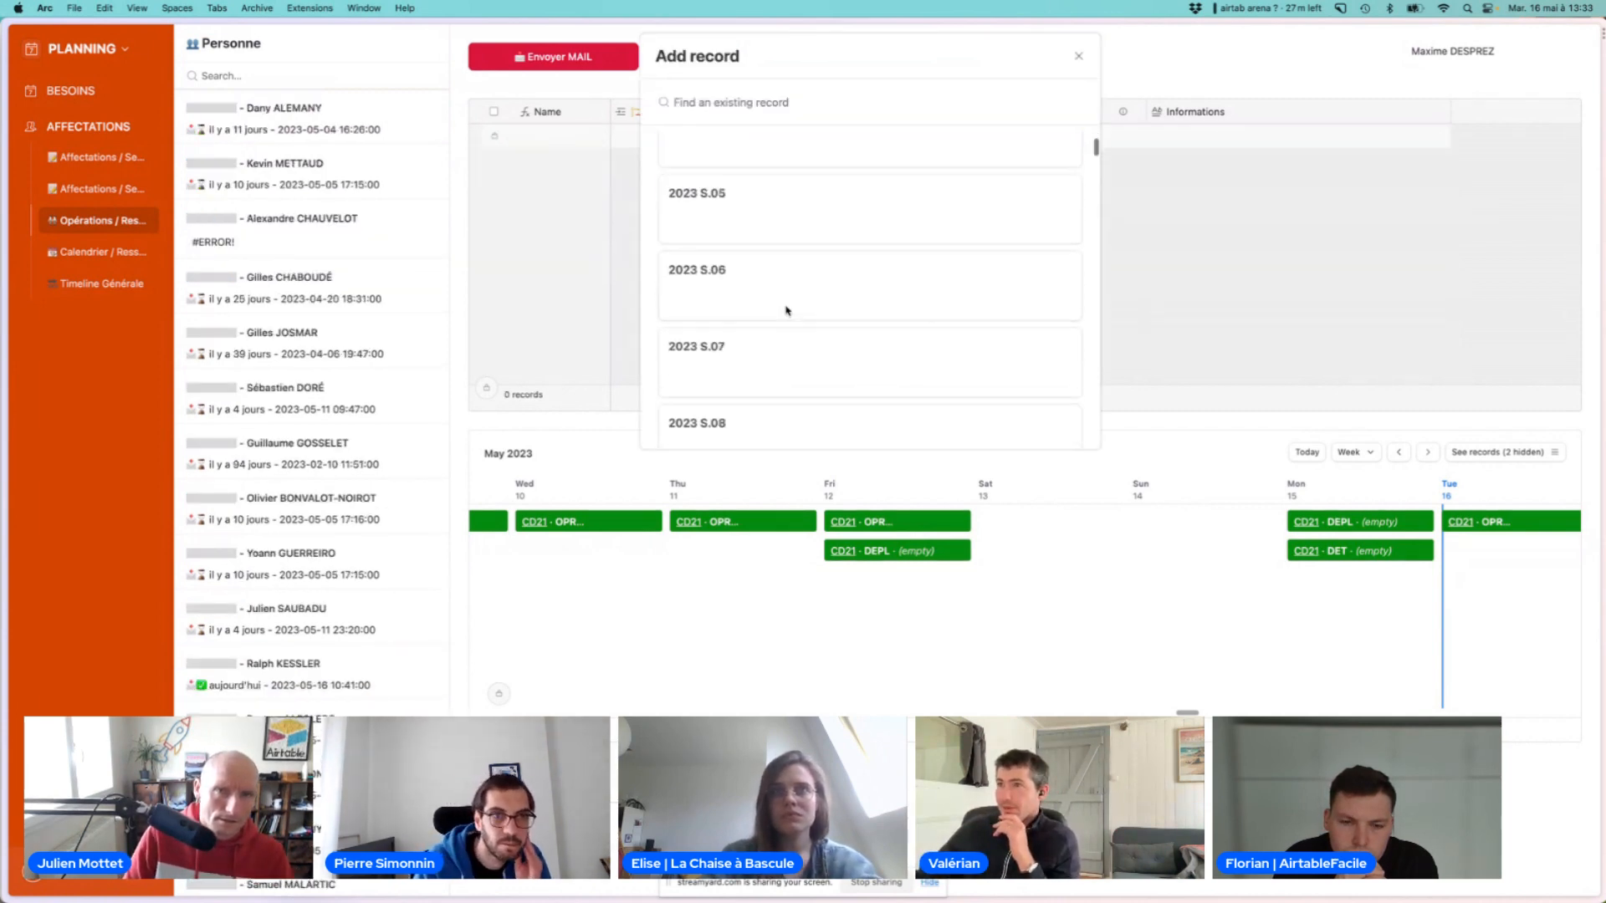
scroll(786, 311, "down", 10)
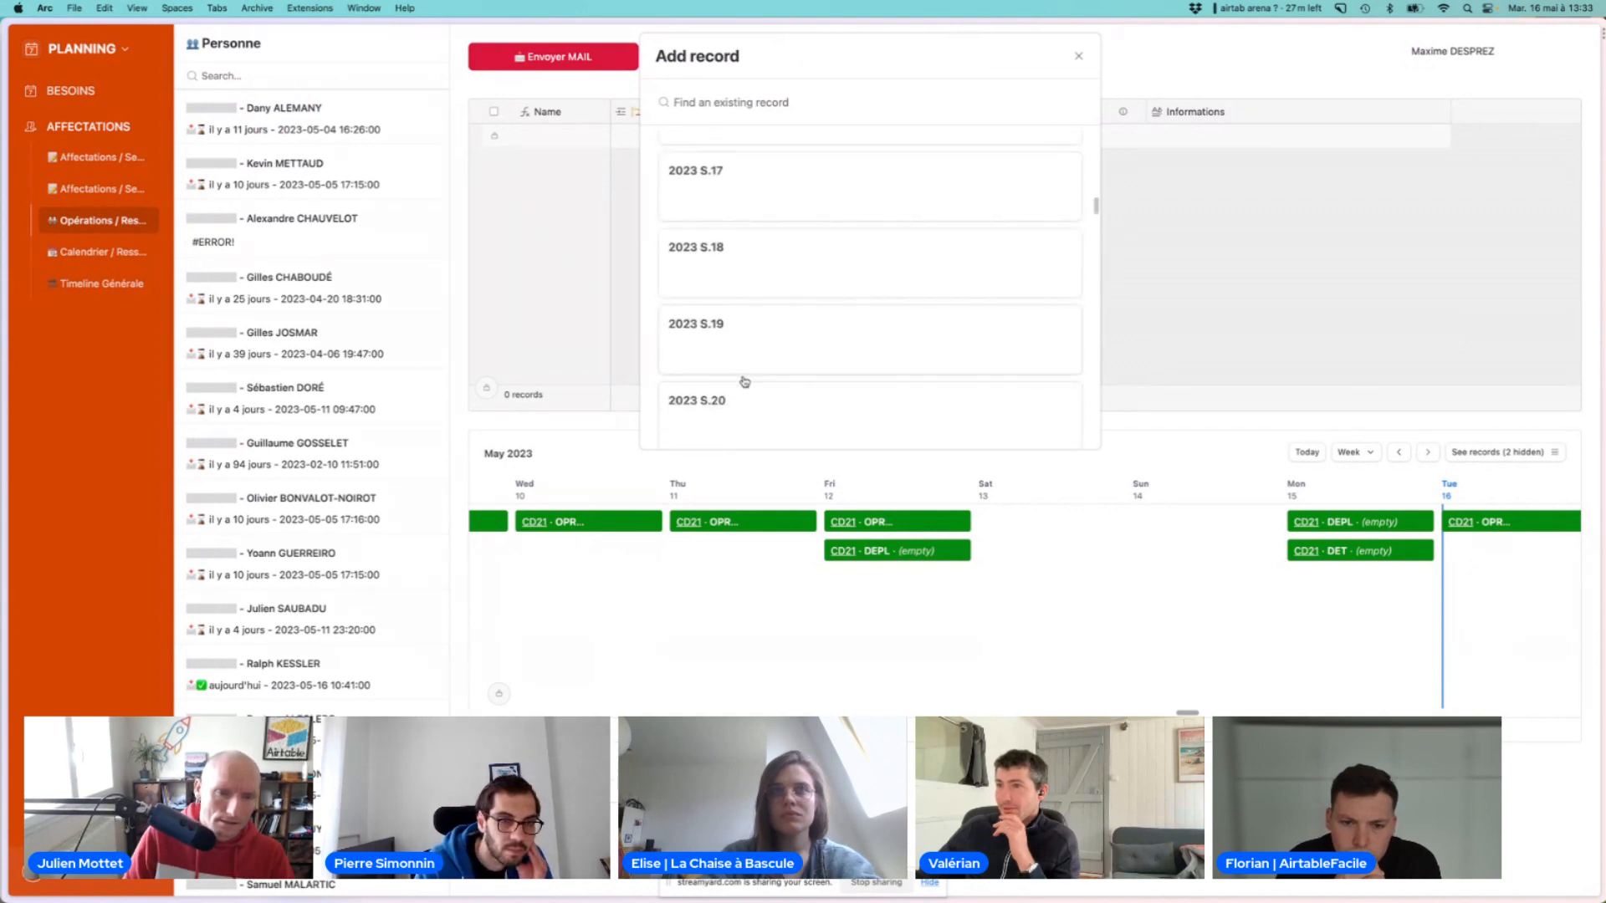
left_click(745, 386)
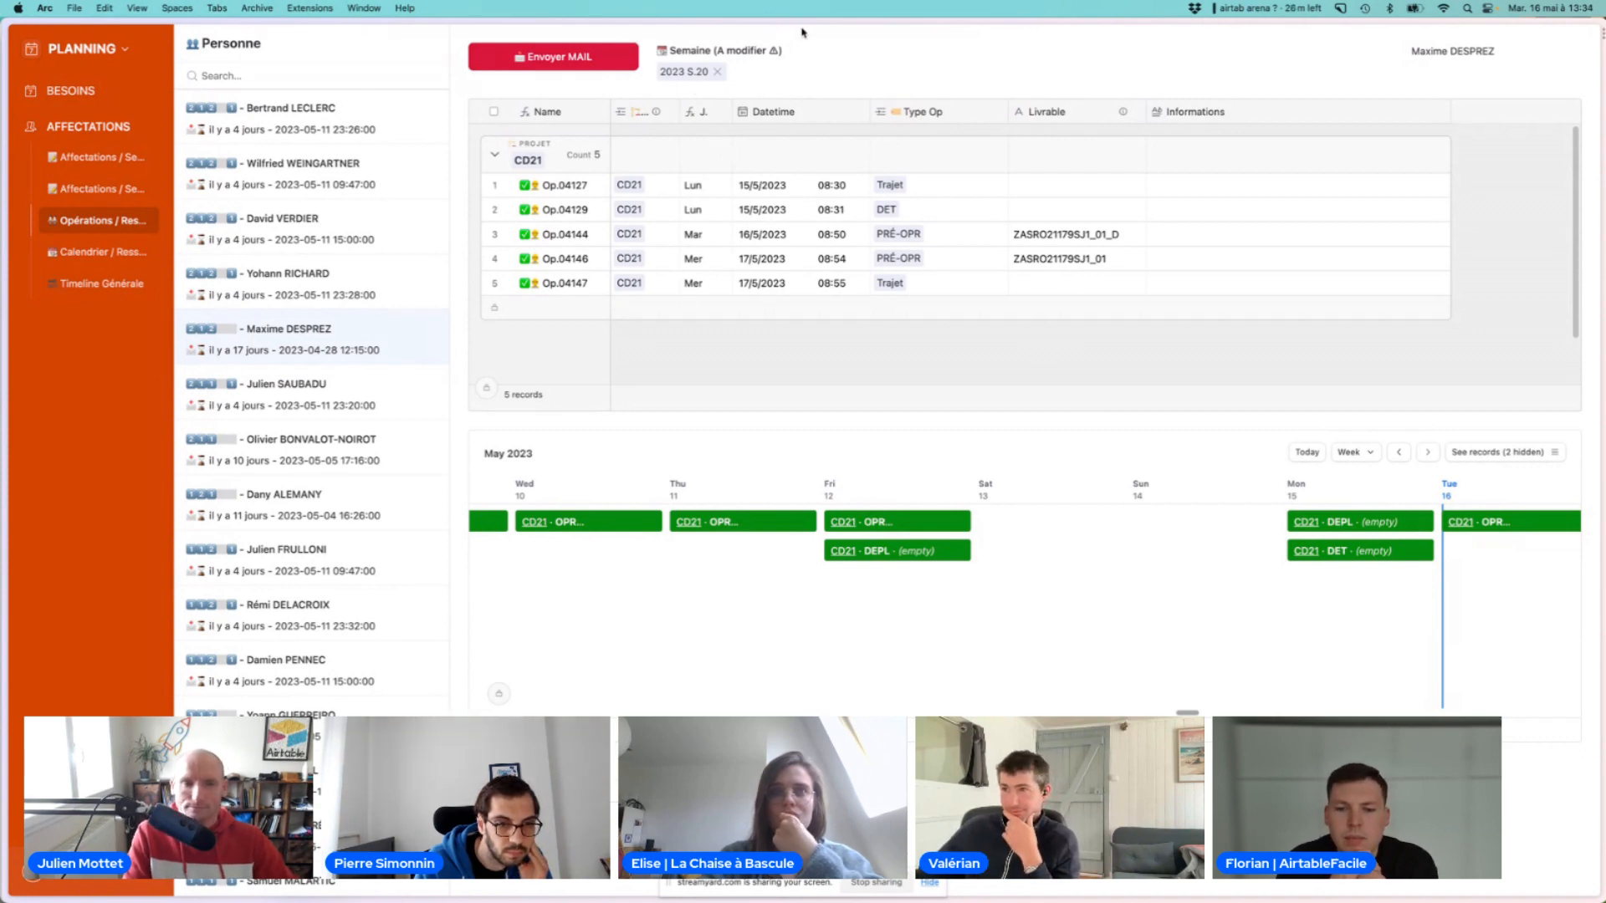
Change the linked Semaine on the Opérations / Ressource page to 2023 S.21
left_click(716, 74)
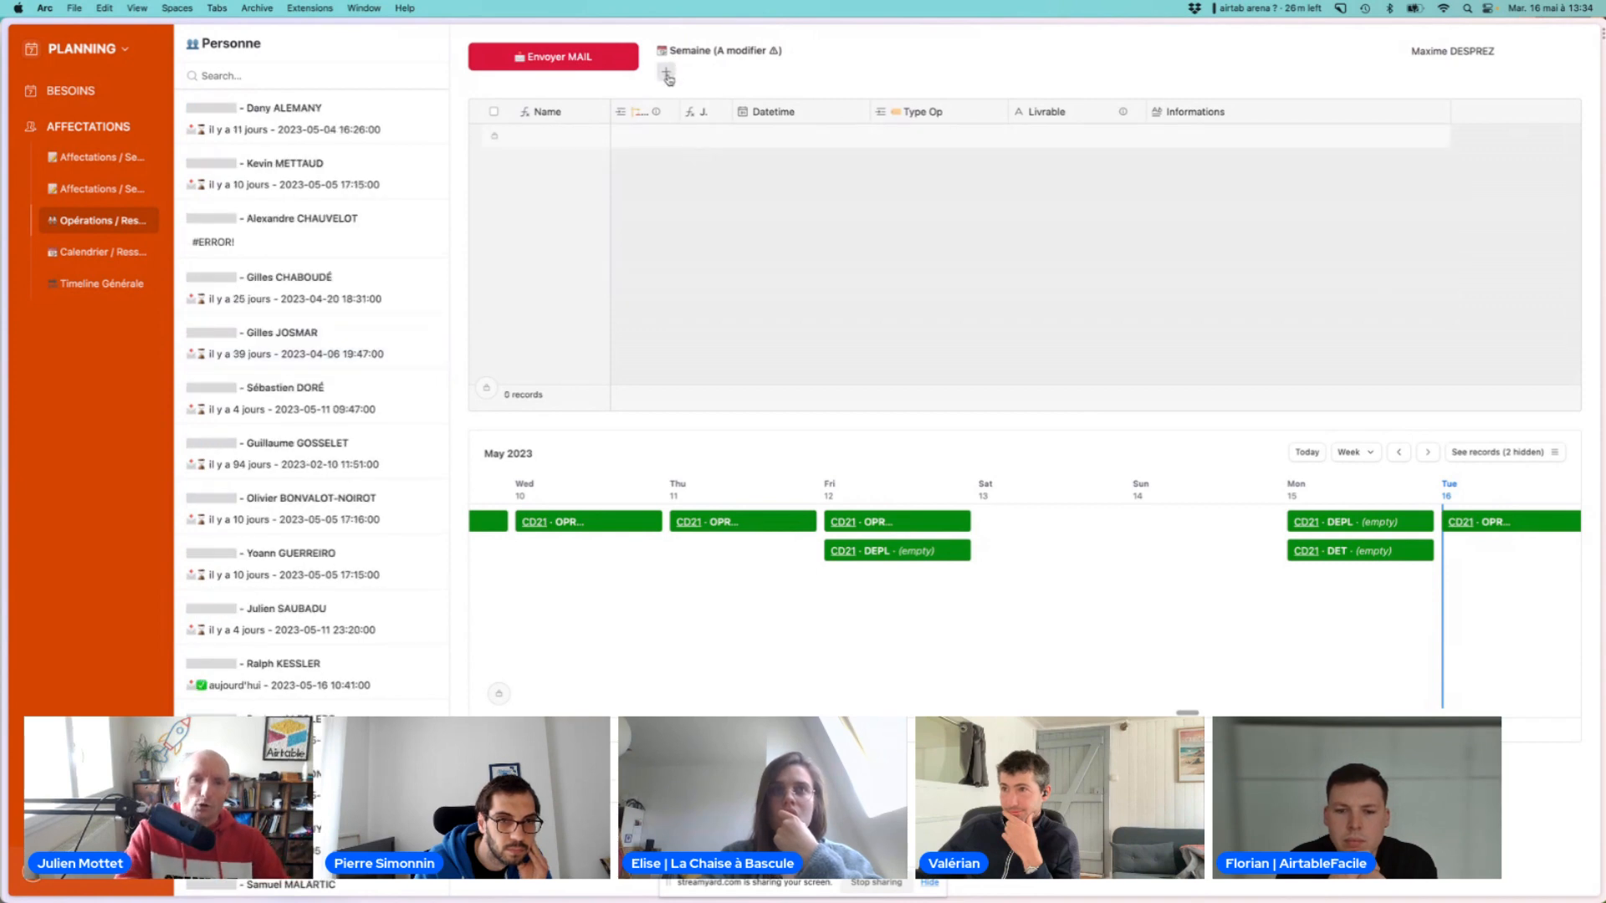
left_click(667, 76)
scroll(719, 226, "down", 15)
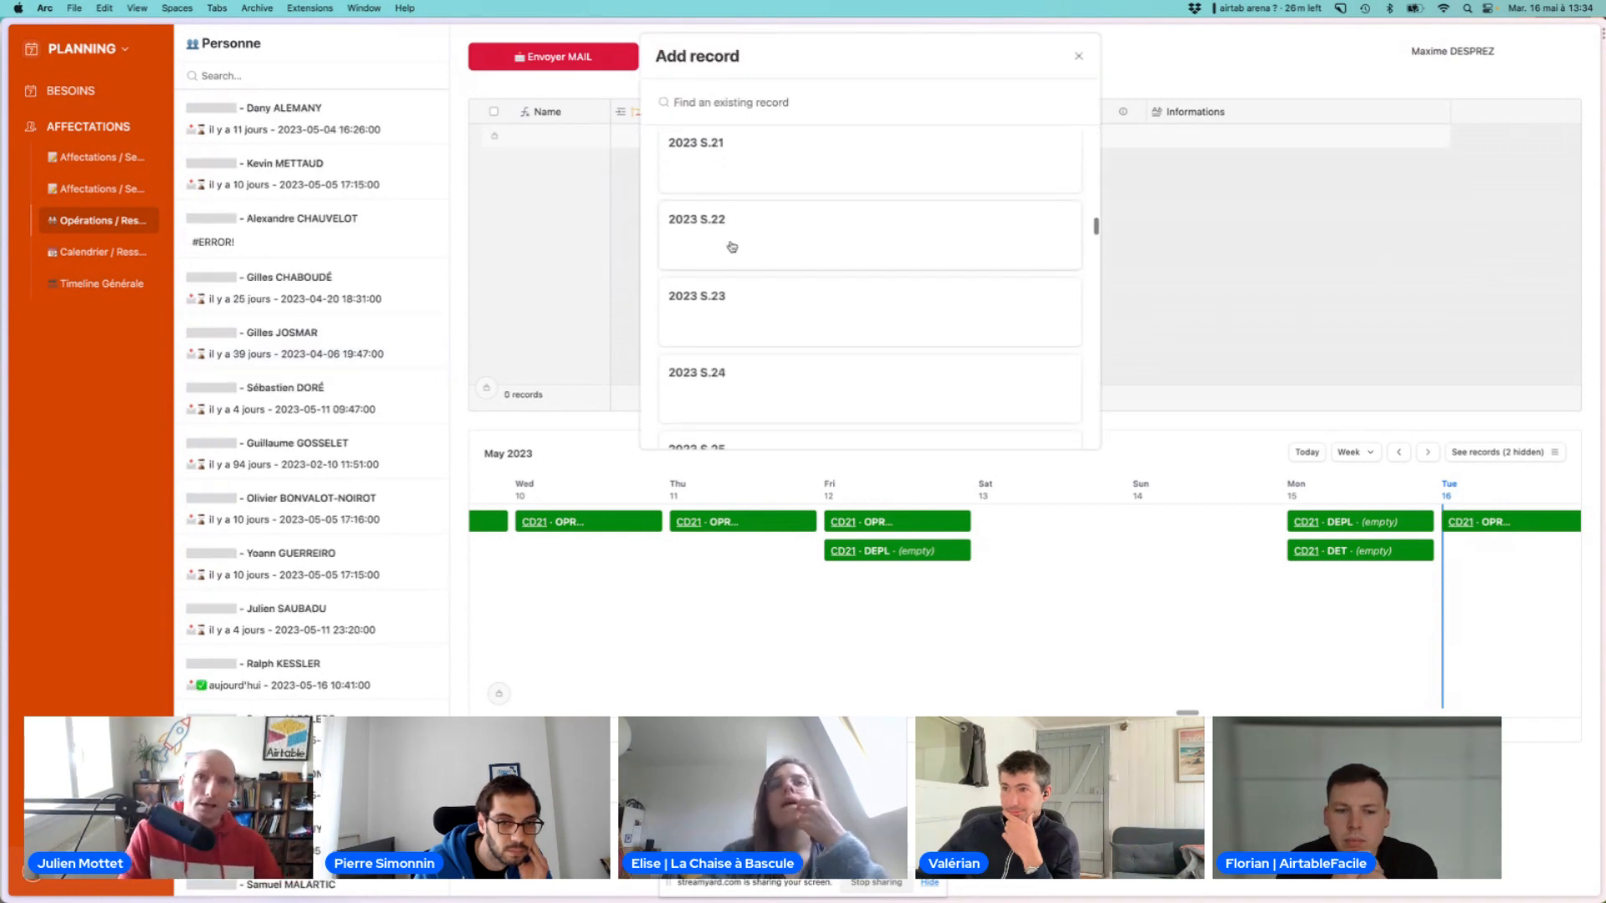
left_click(724, 174)
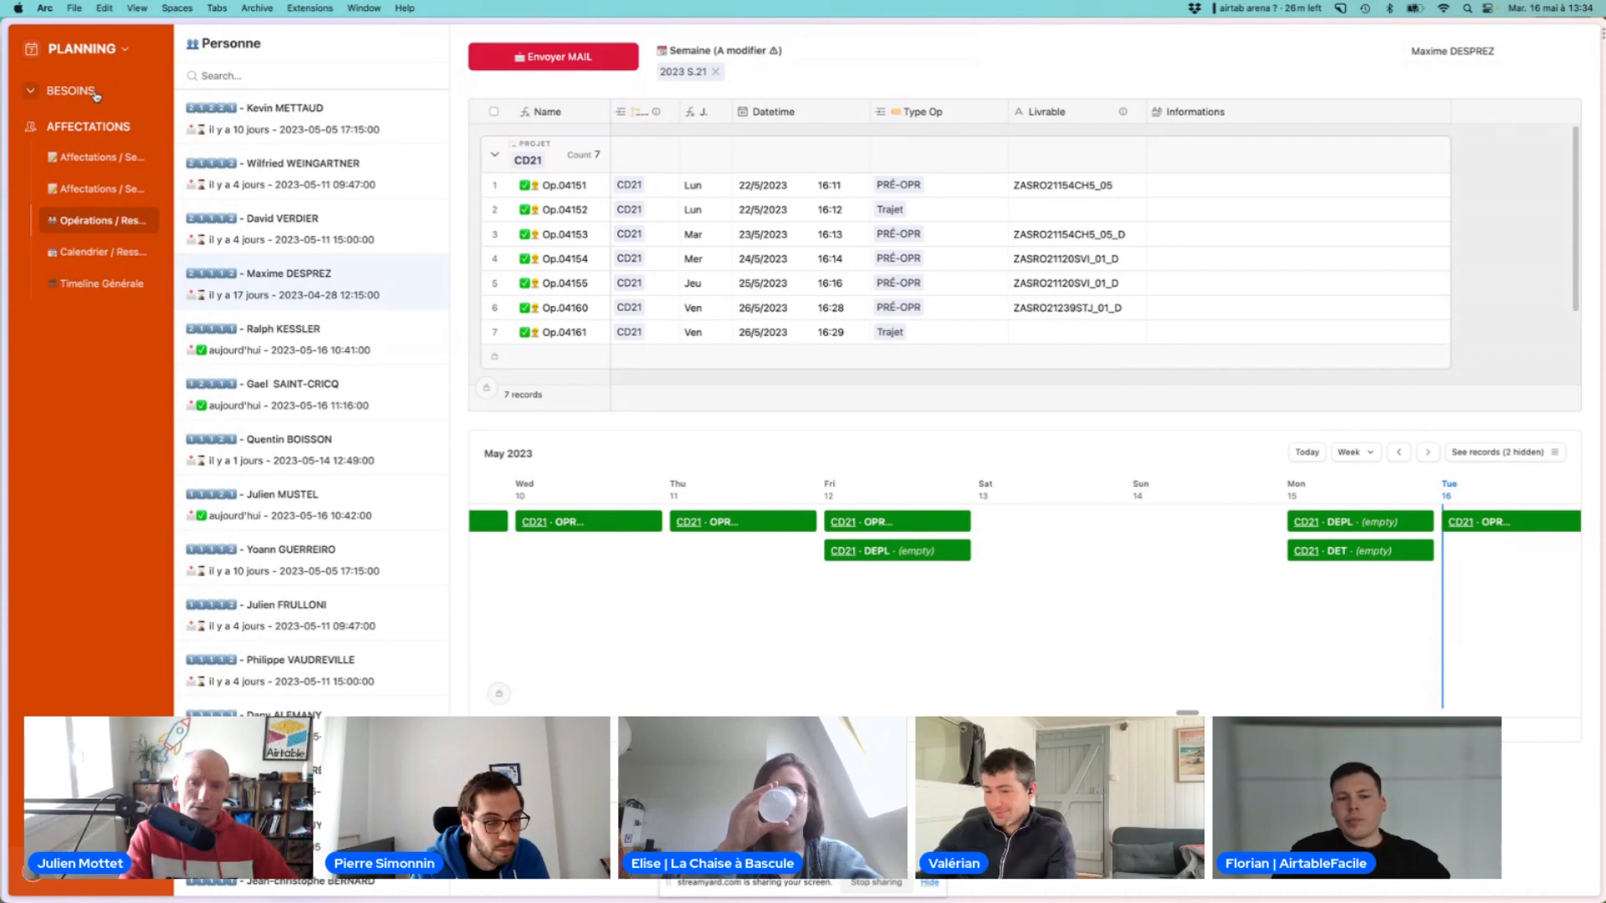
Return to the PLANNING base's data and look through the Personne table up to the daily _Ico fields
key("super+k")
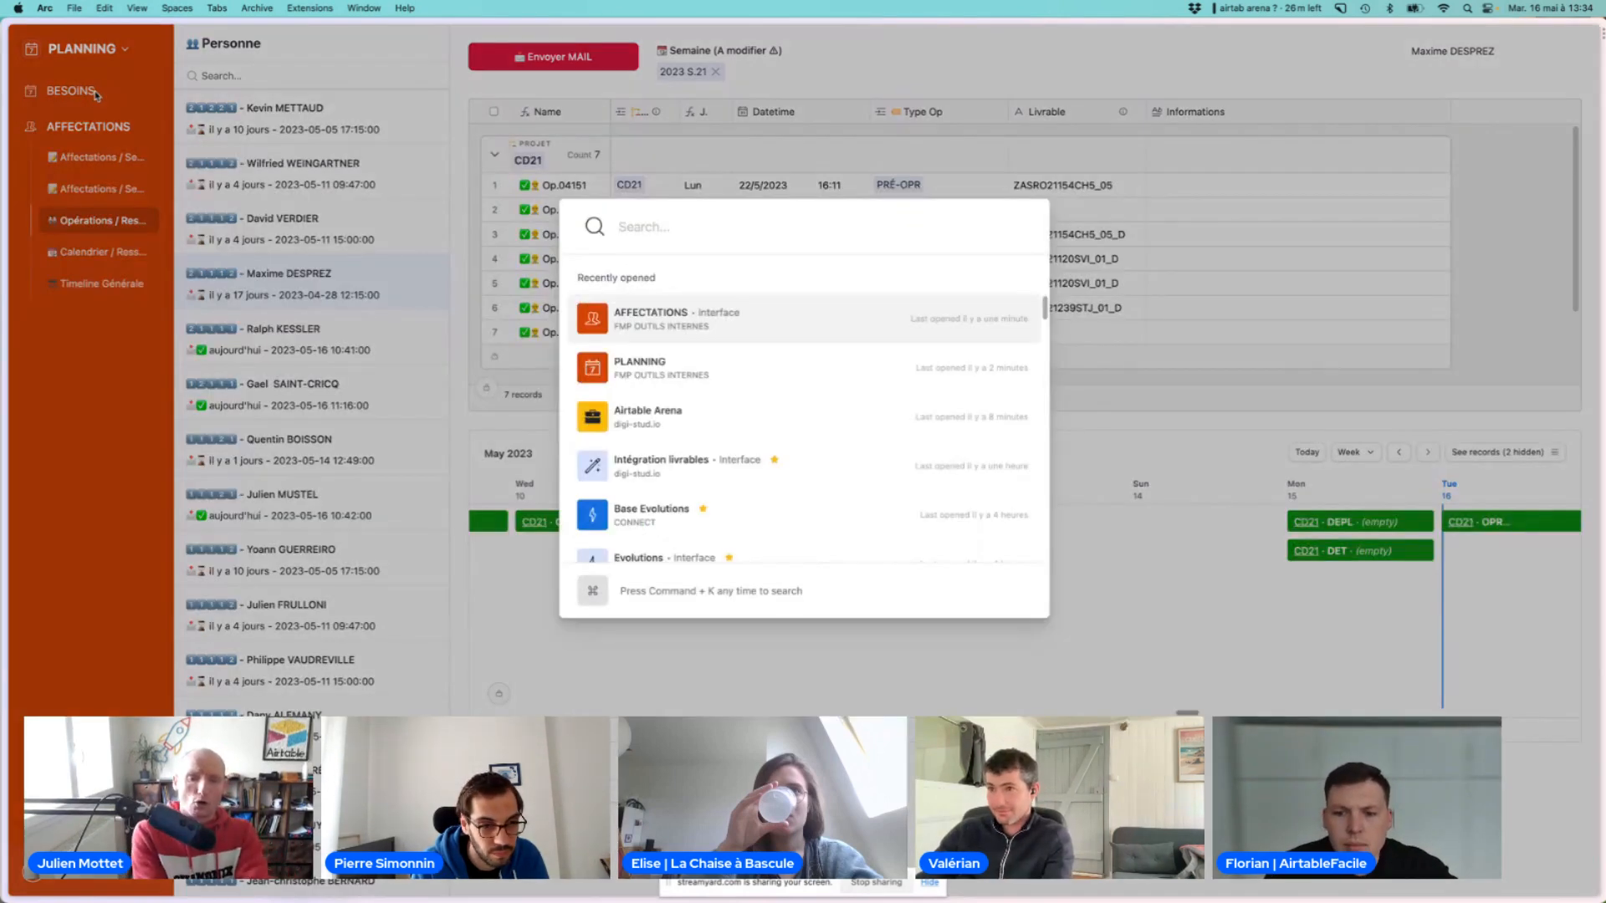
key("Escape")
left_click(100, 49)
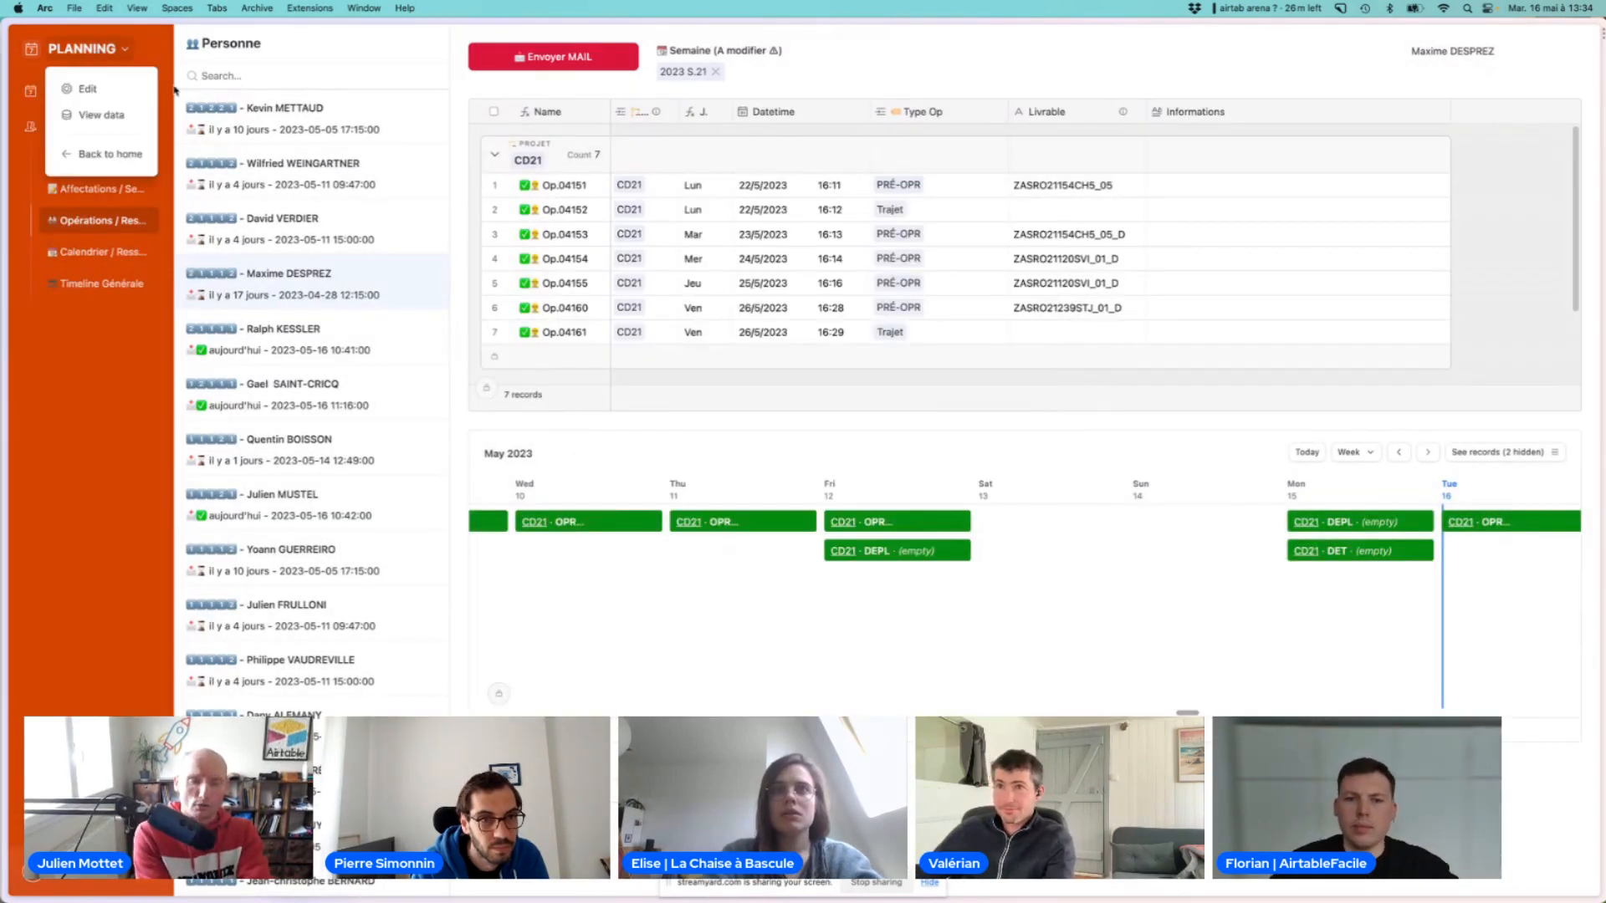
left_click(101, 115)
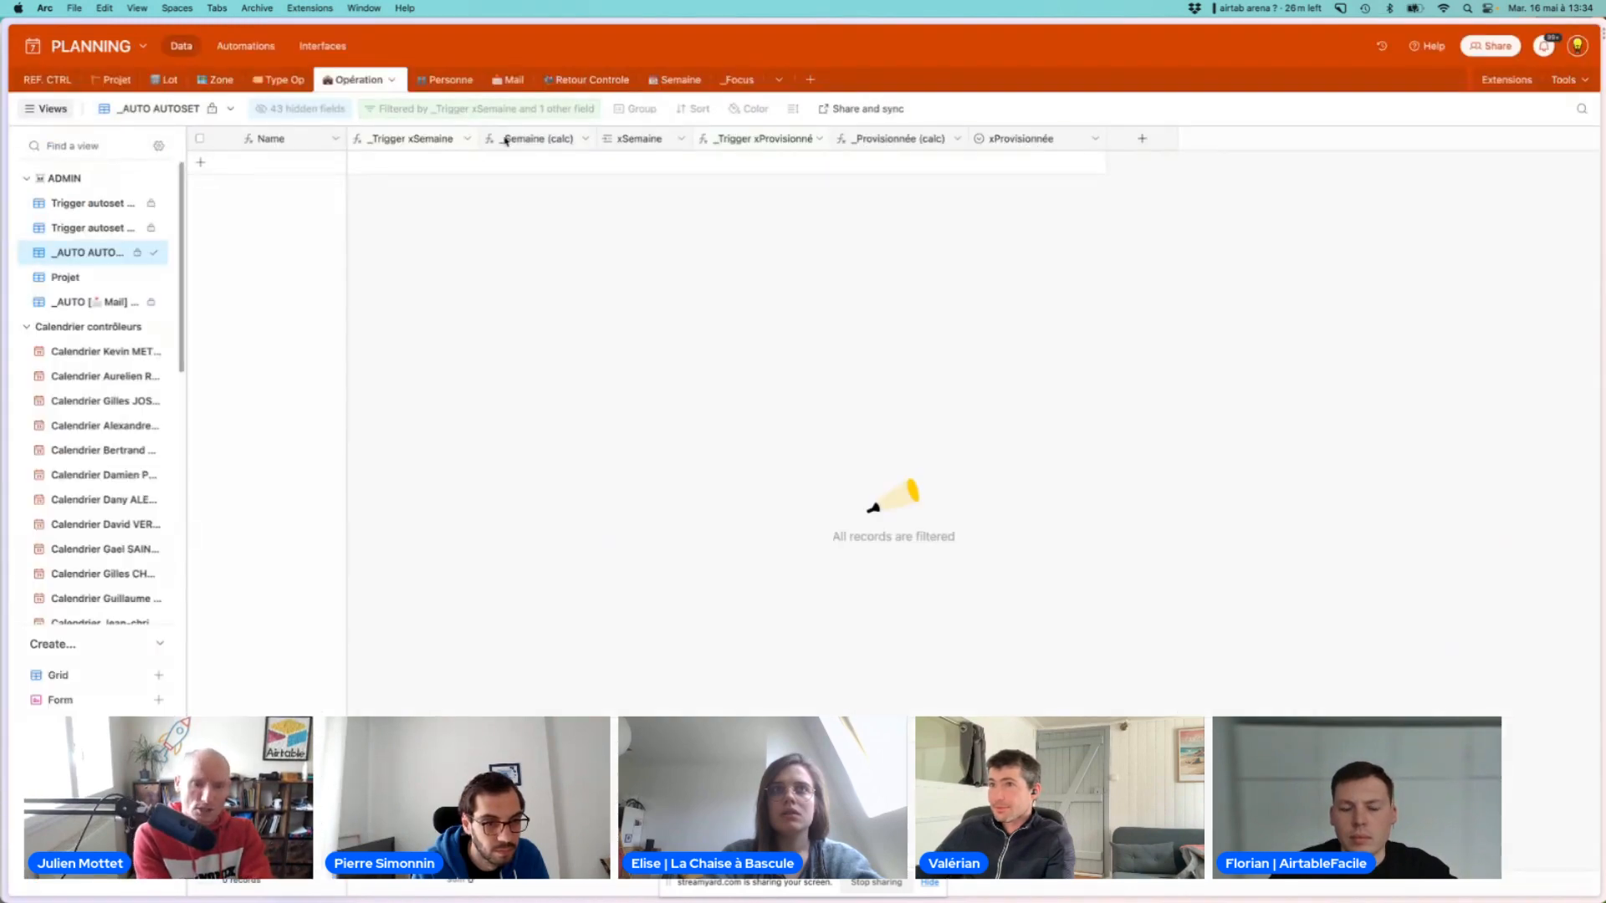
left_click(435, 79)
scroll(1031, 272, "left", 15)
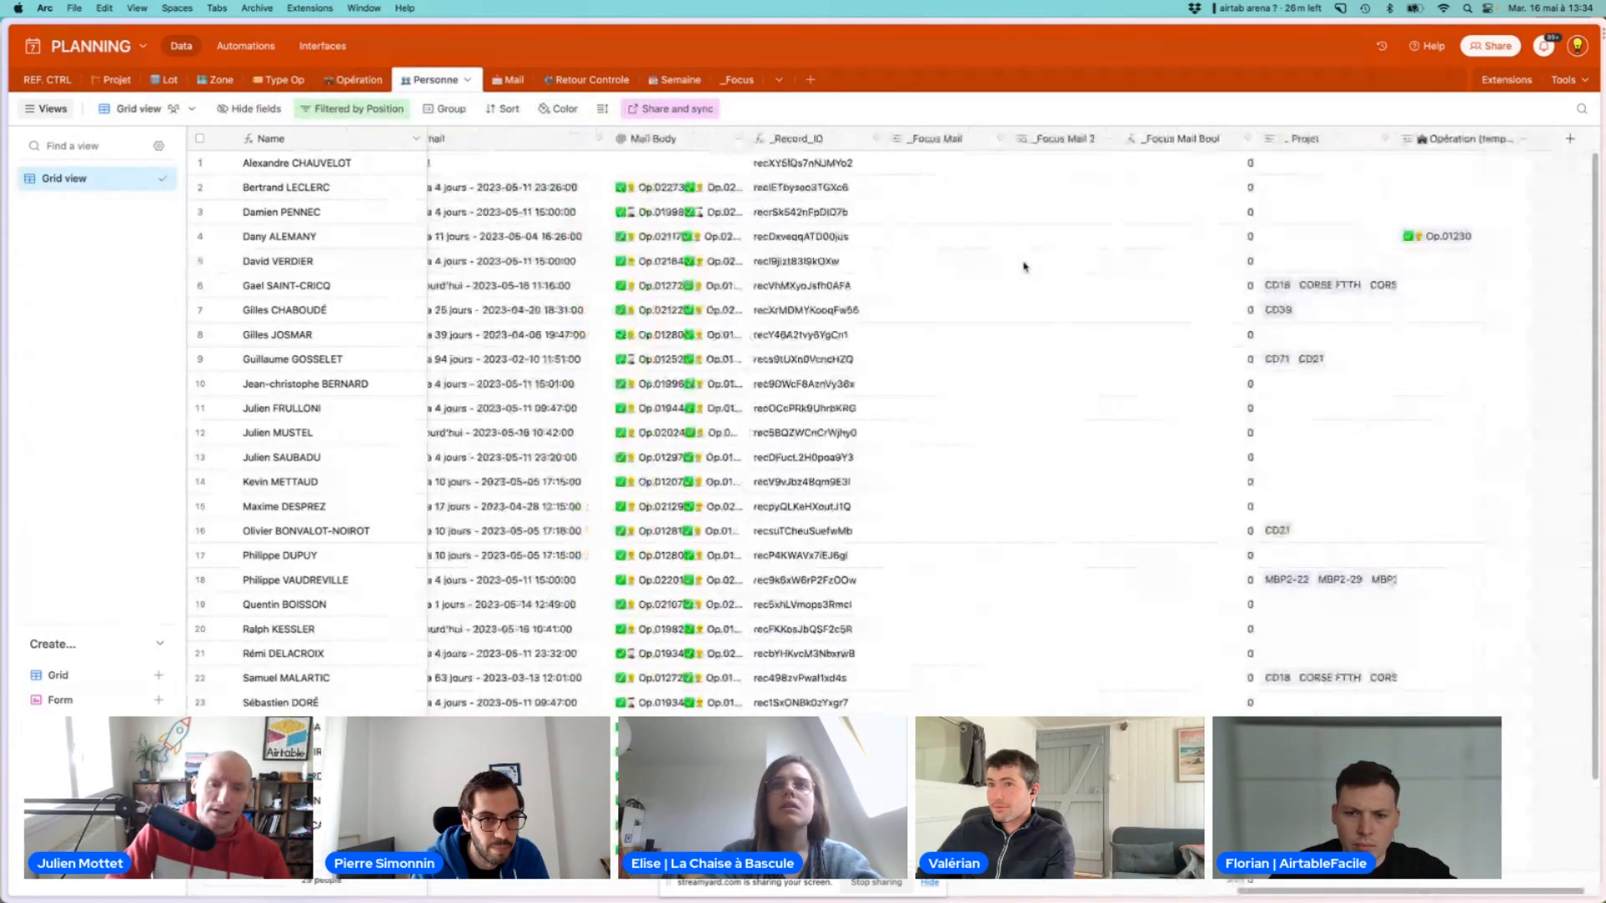
scroll(993, 255, "right", 3)
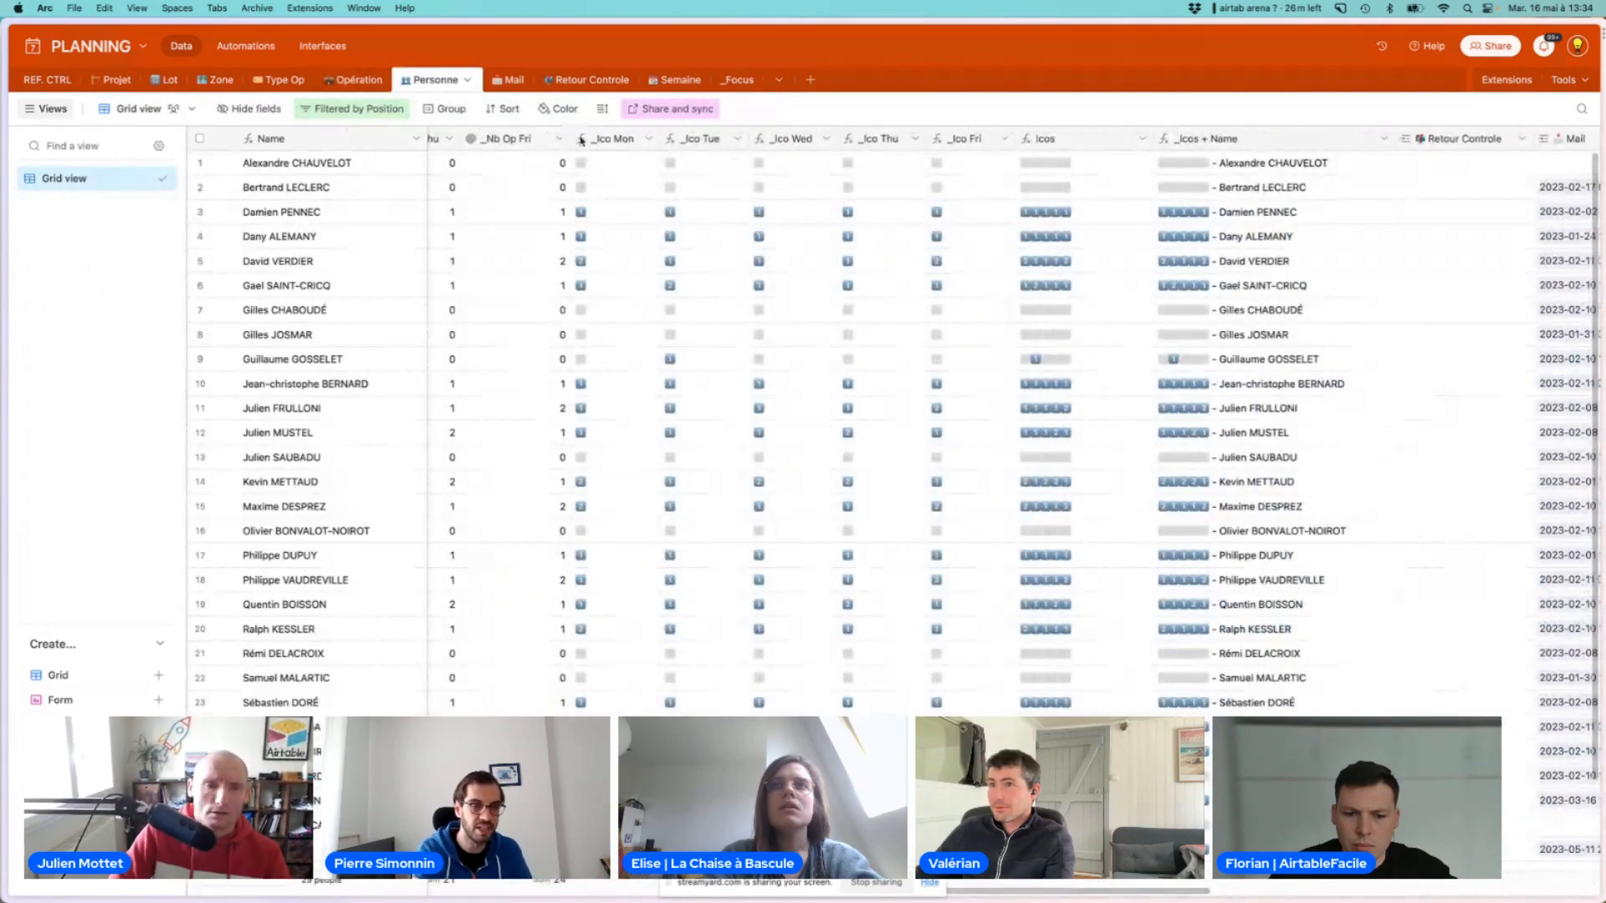
Examine the full formula of the _Ico Mon field in an enlarged editor, and close it without changes
left_click(648, 141)
left_click(629, 173)
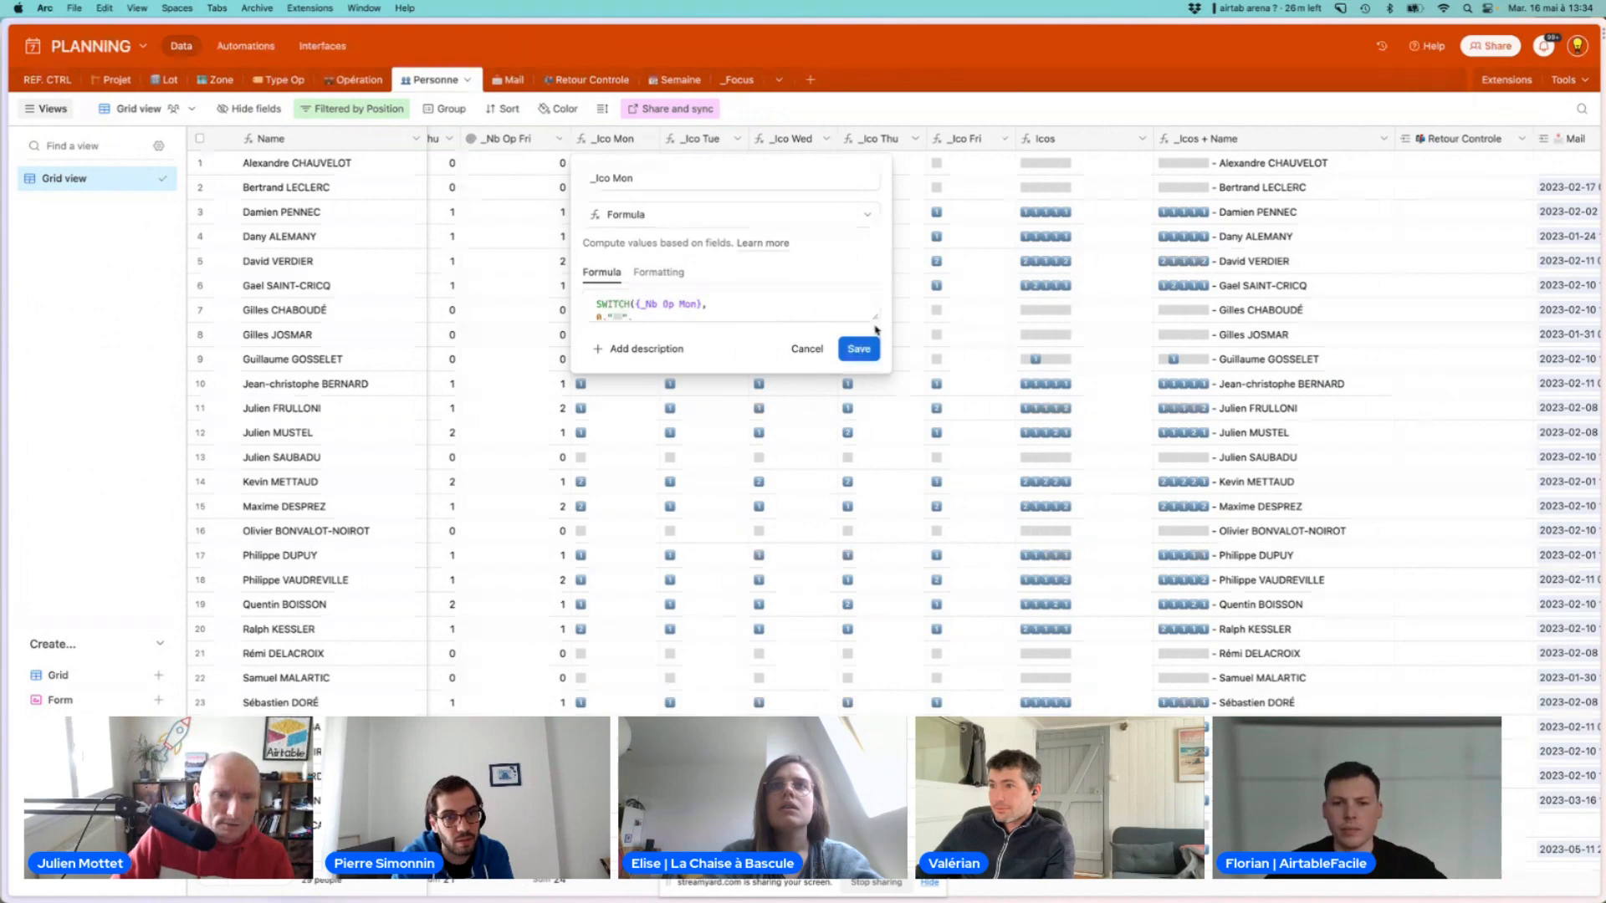
left_click_drag(877, 319, 998, 507)
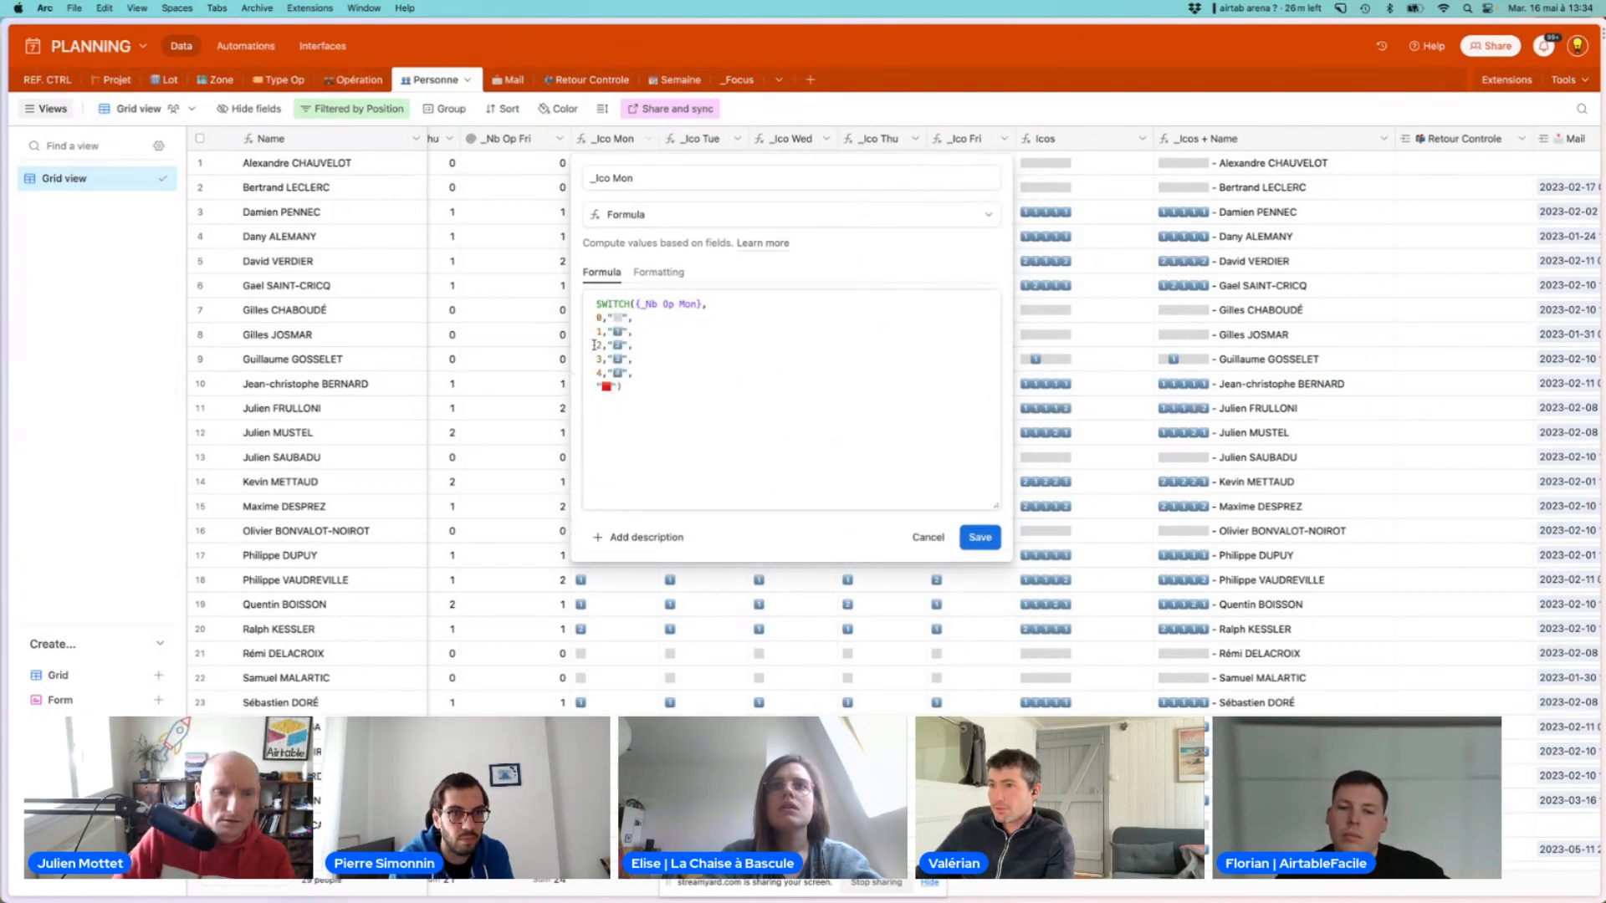
left_click(520, 272)
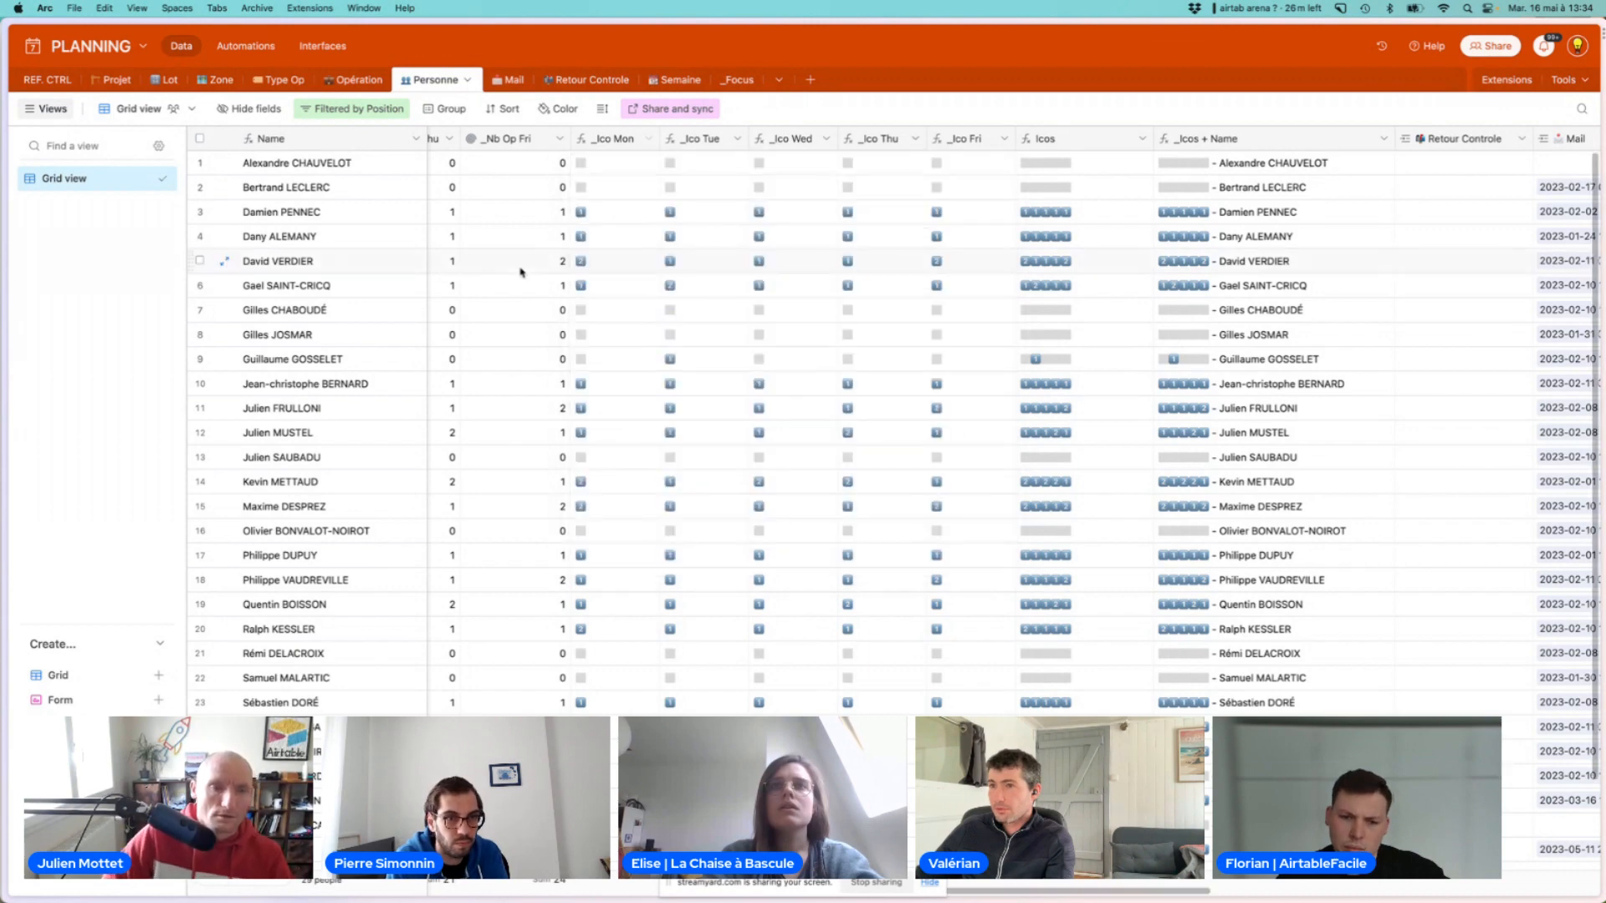
Examine the rollup settings of the _Nb Op Mon field, including its condition and aggregation formula, and leave them unchanged
scroll(517, 268, "left", 7)
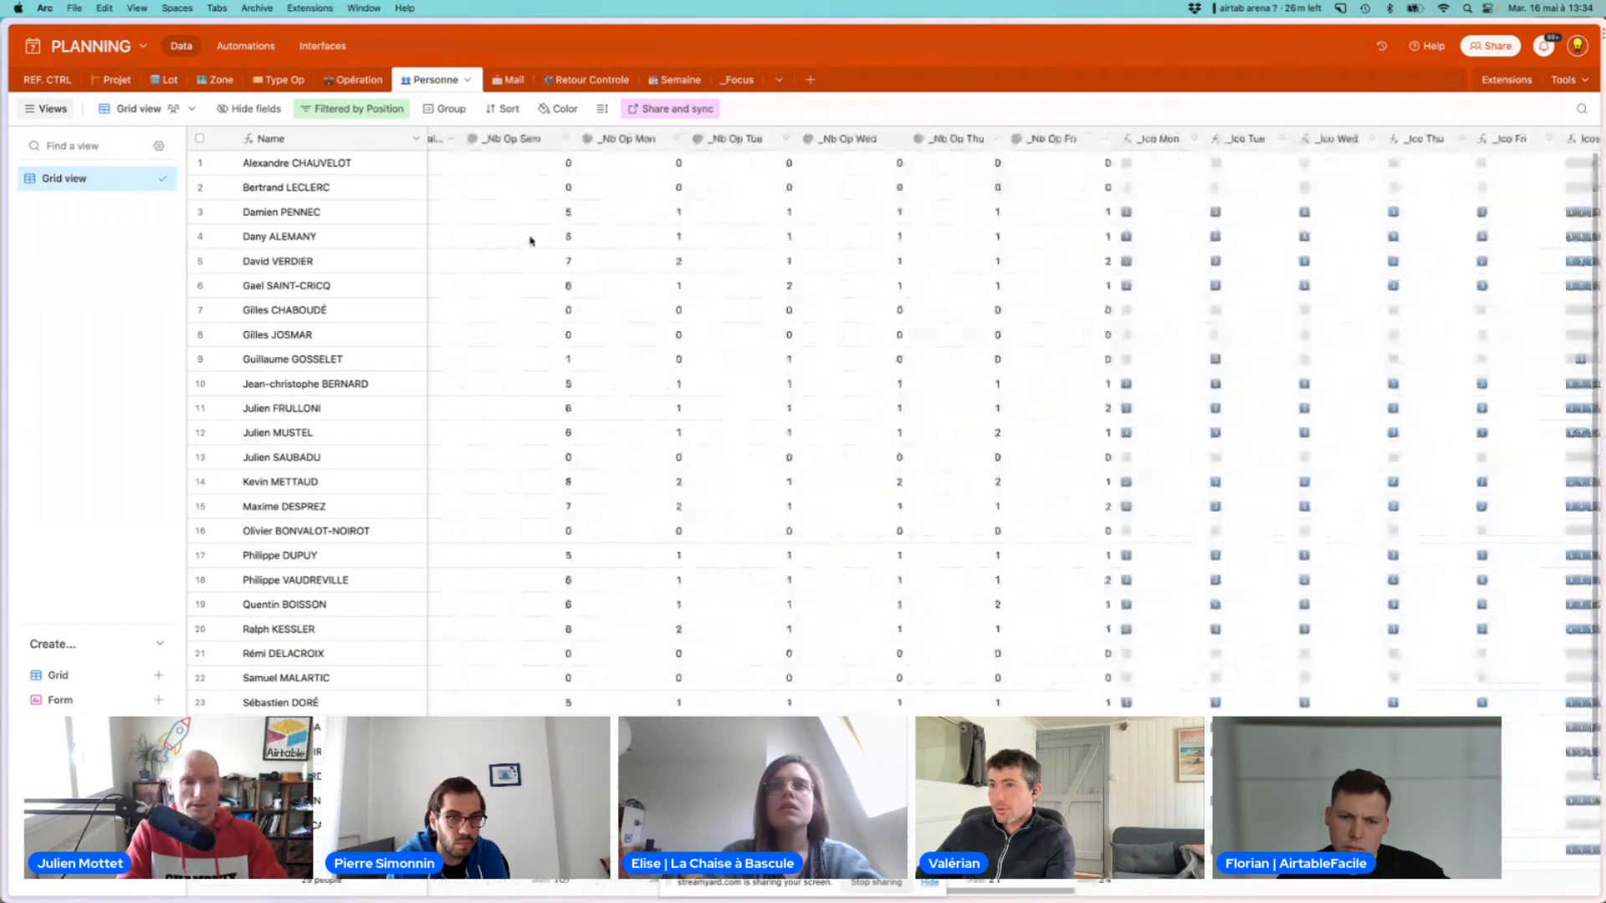
left_click(674, 138)
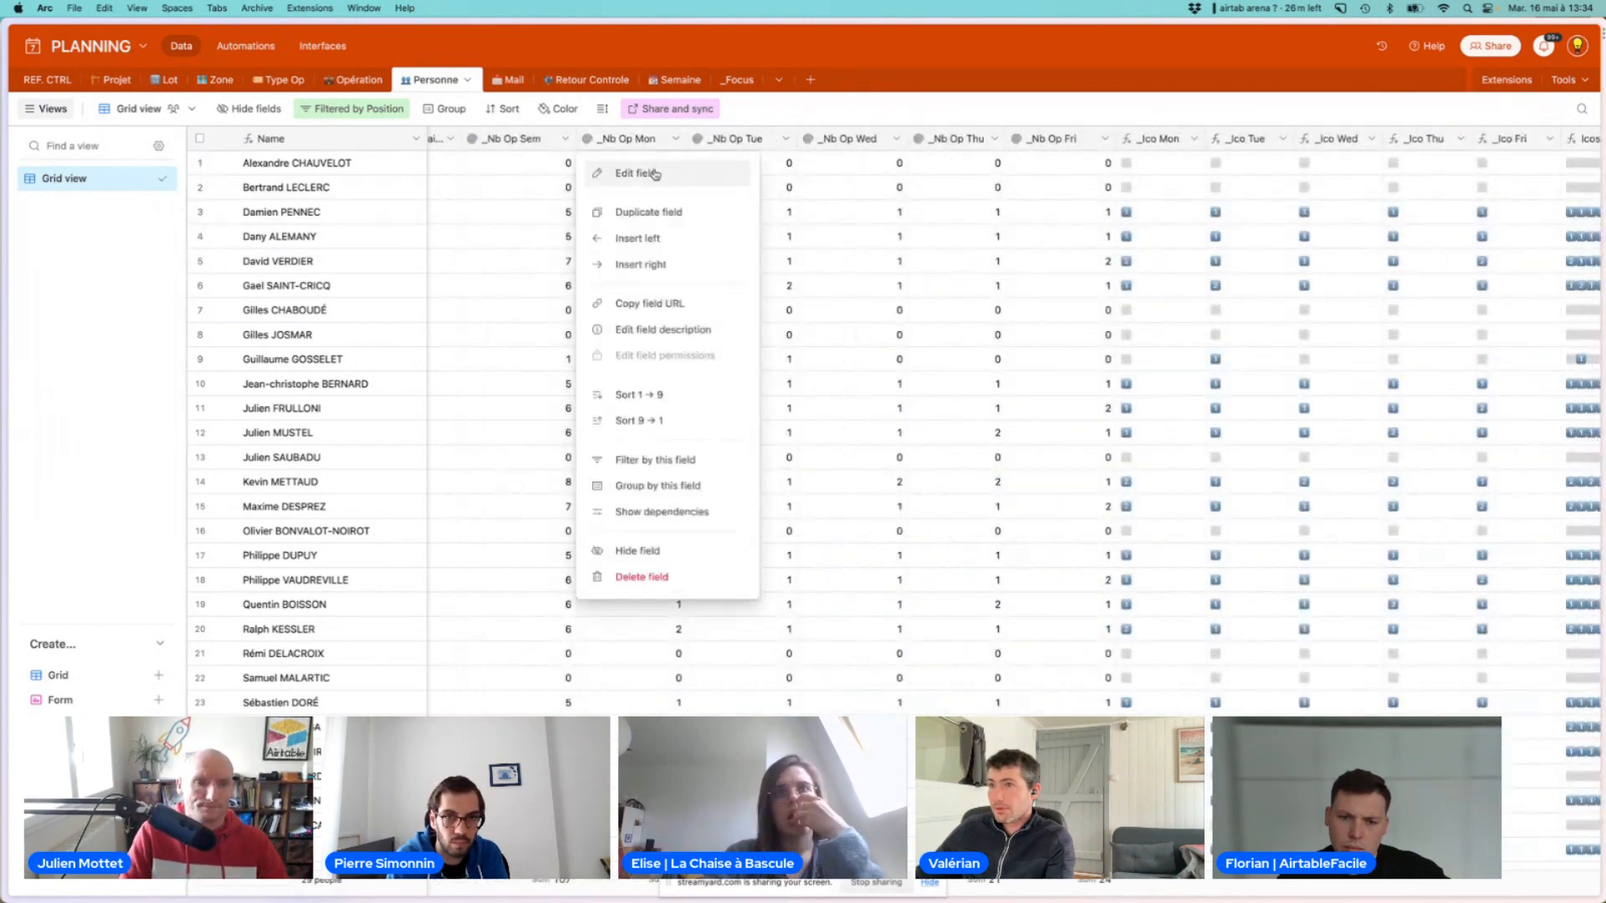
left_click(632, 173)
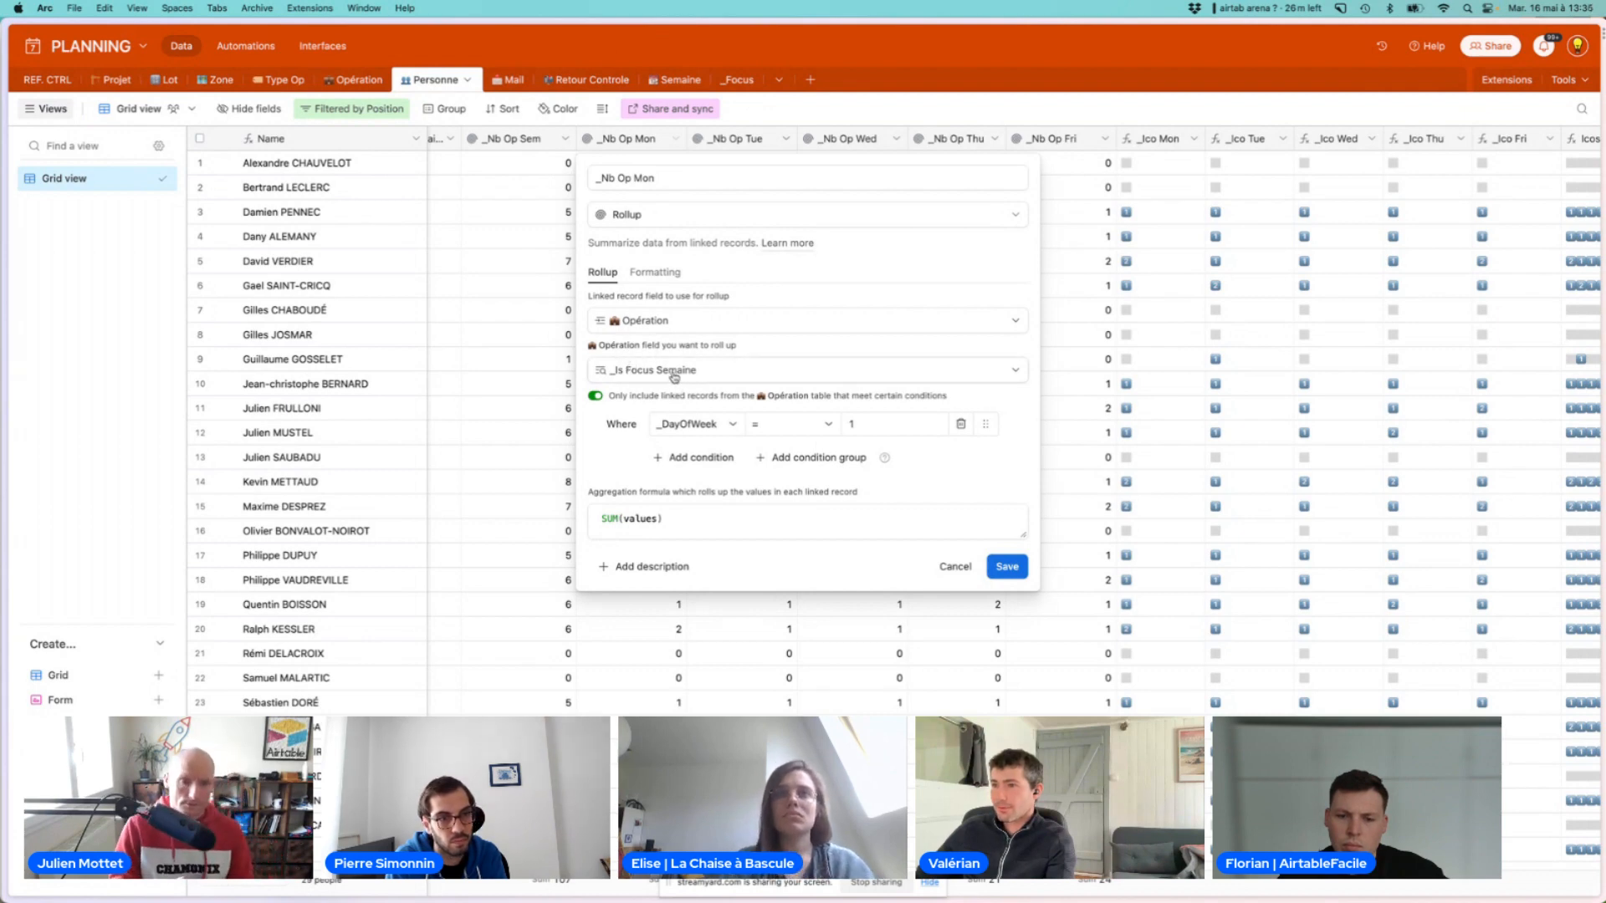
left_click(951, 568)
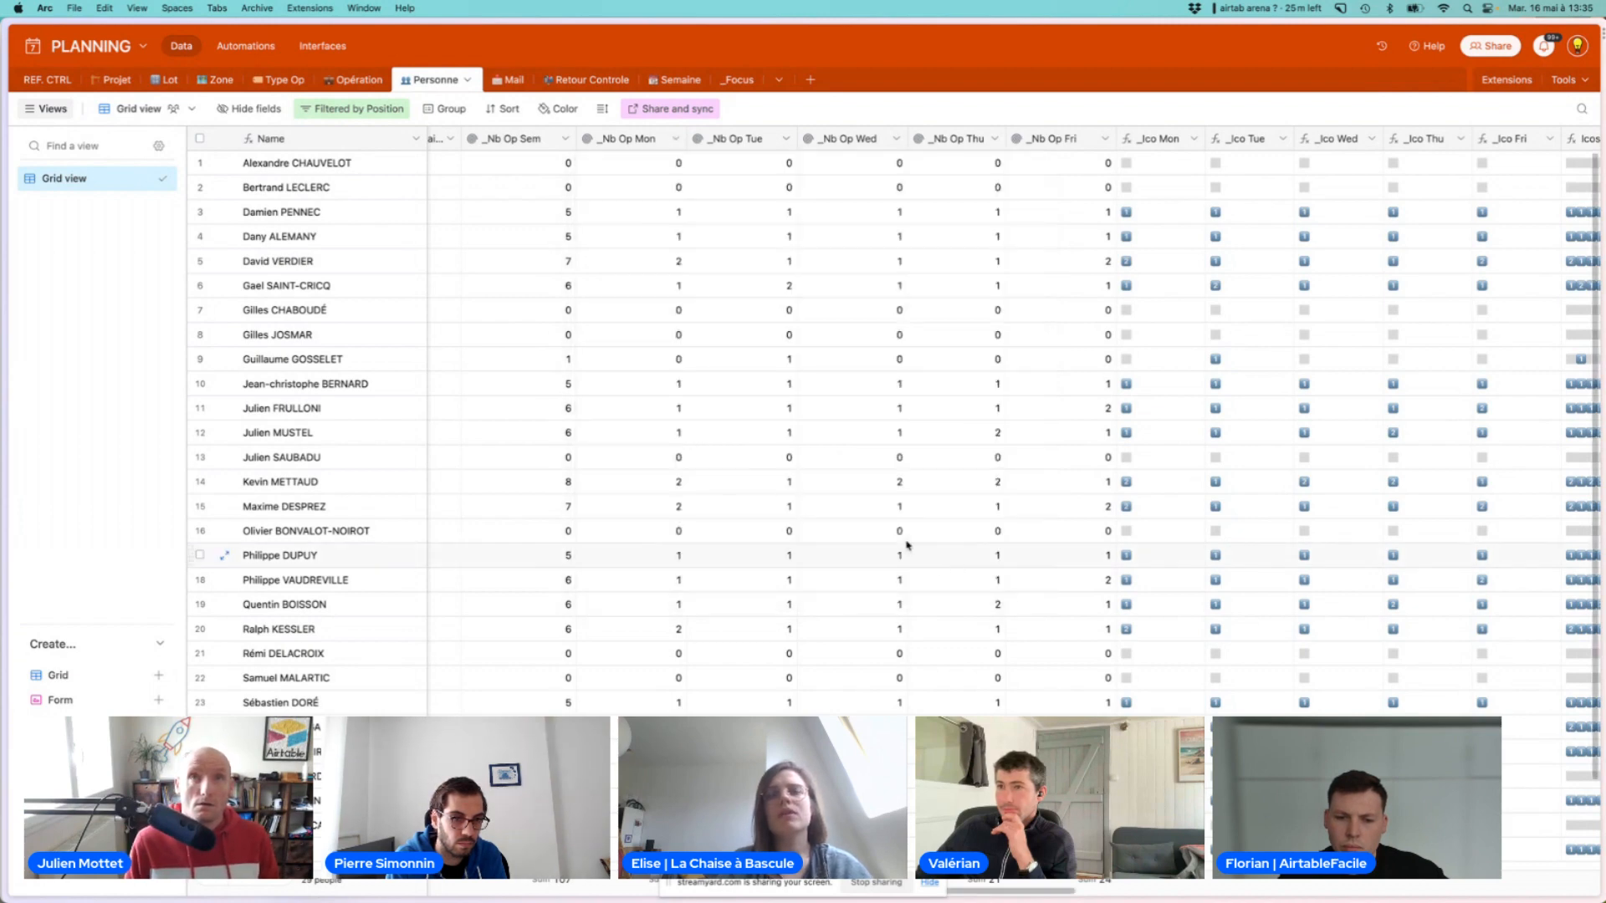
Reopen the AFFECTATIONS interface and show its Opérations / Ressource page
left_click(315, 52)
left_click(623, 276)
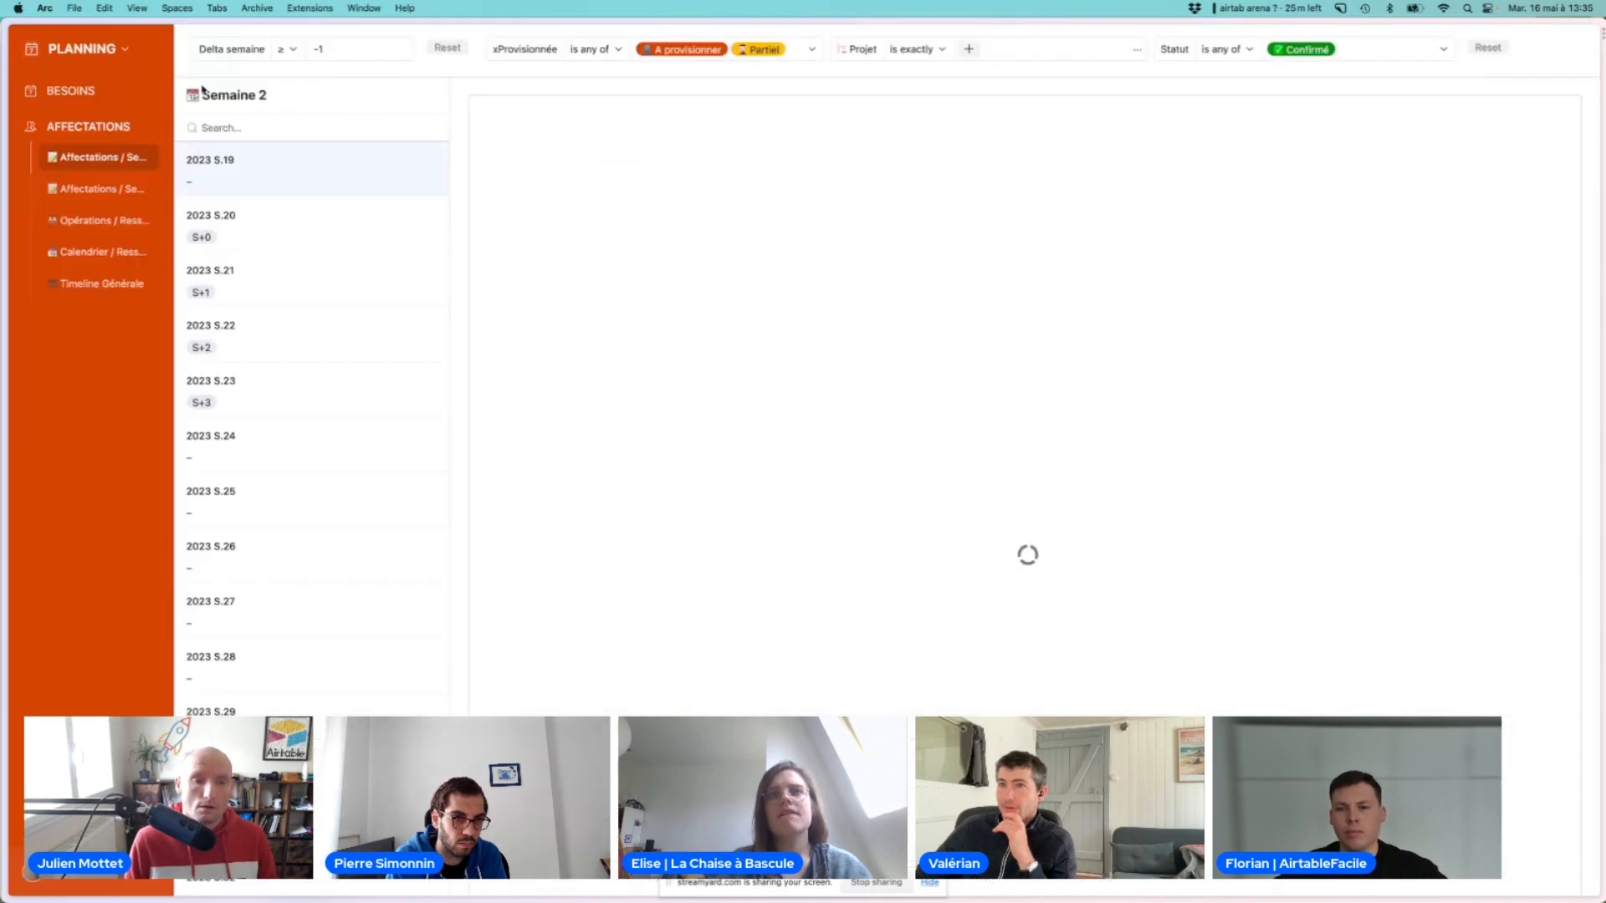
left_click(93, 220)
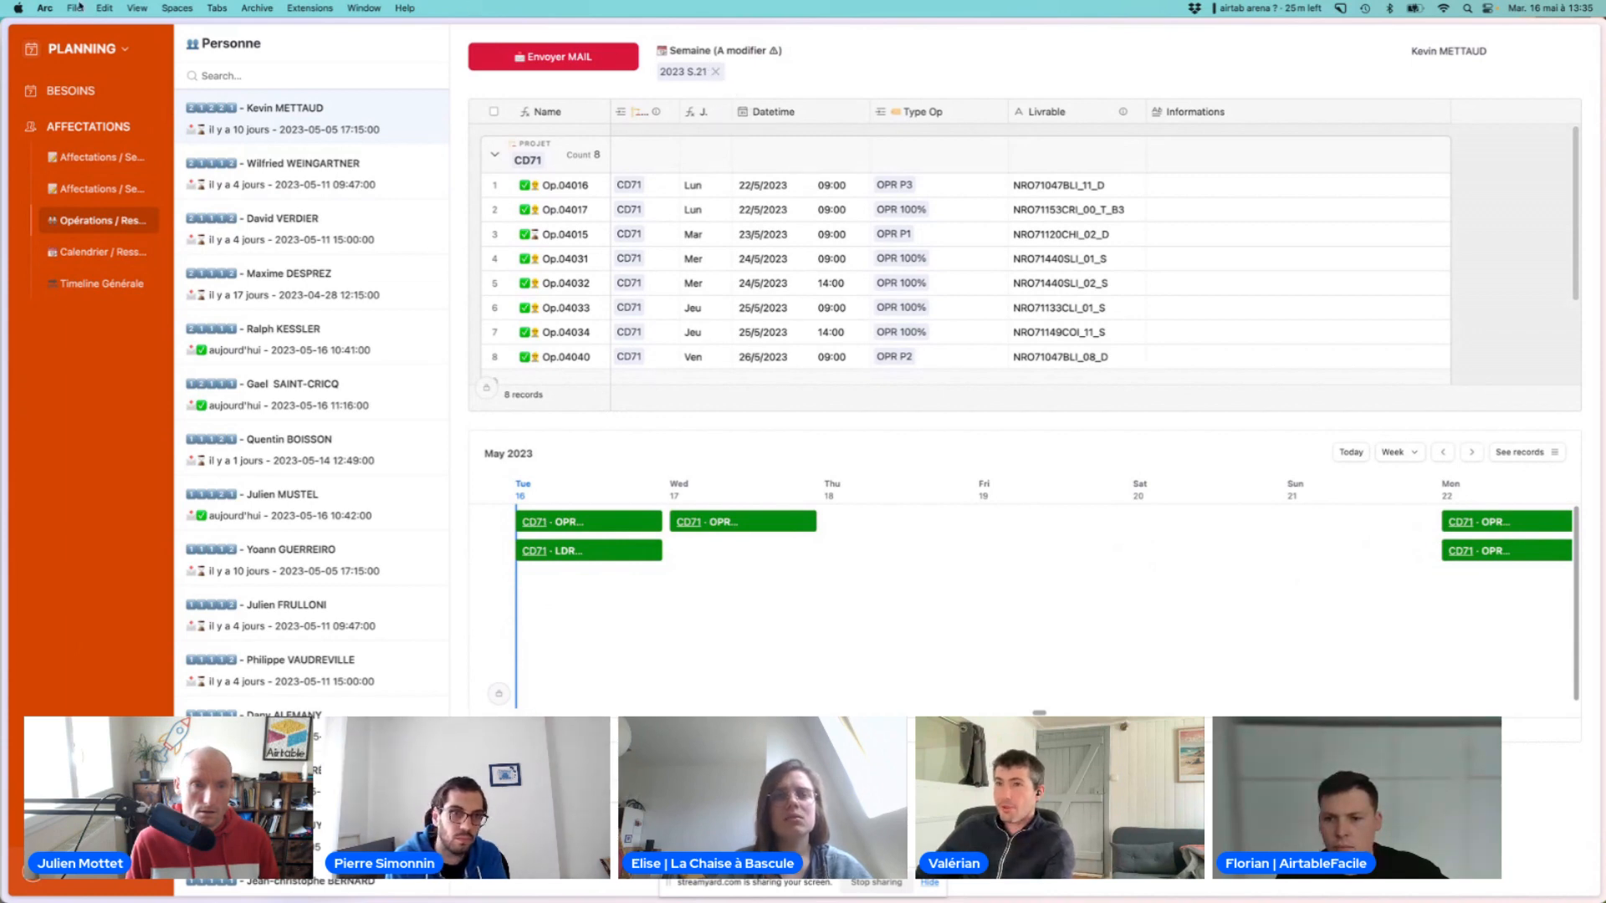
Go back to the base's data and show the _Focus table with its table options
left_click(102, 53)
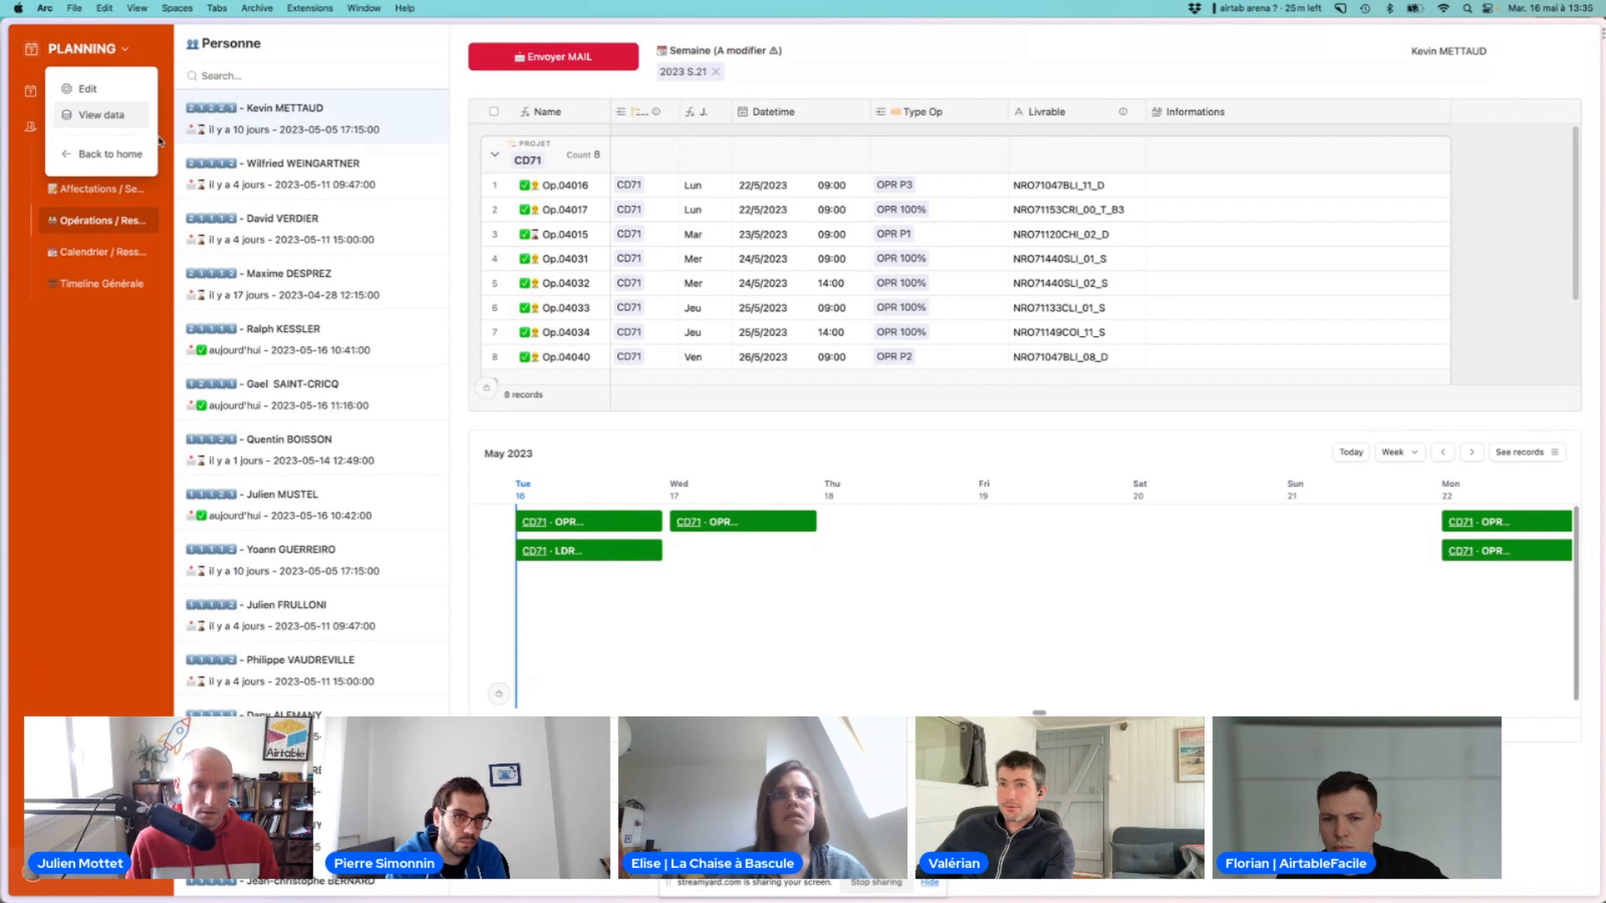
left_click(105, 117)
double_click(731, 82)
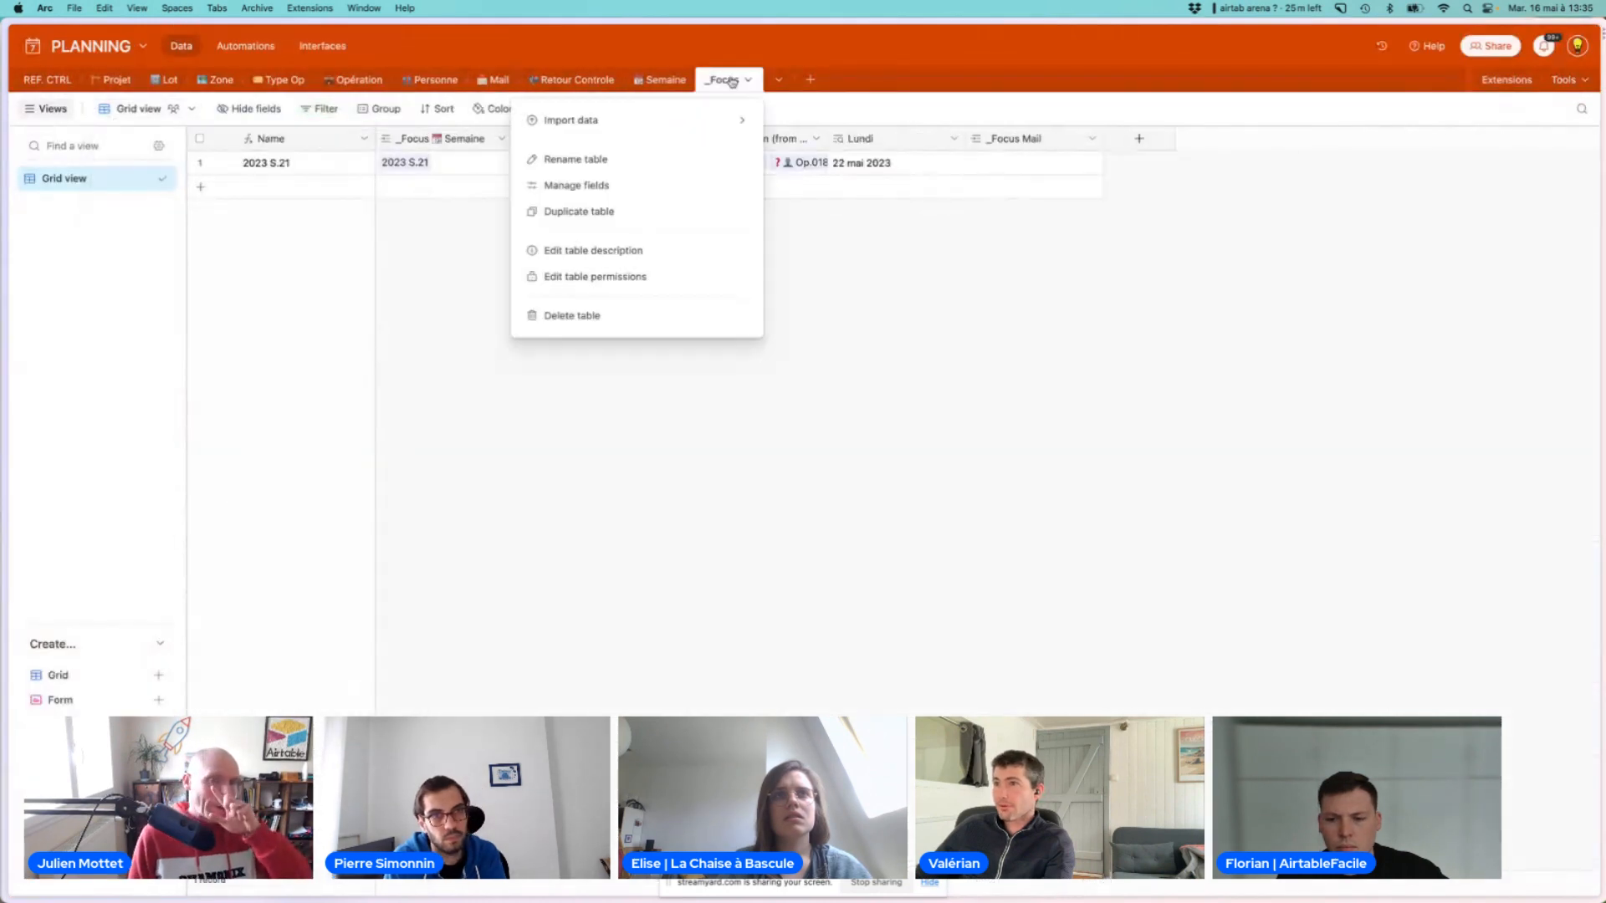
Close the _Focus table options and reopen the AFFECTATIONS interface on its Opérations / Ressource page
left_click(413, 171)
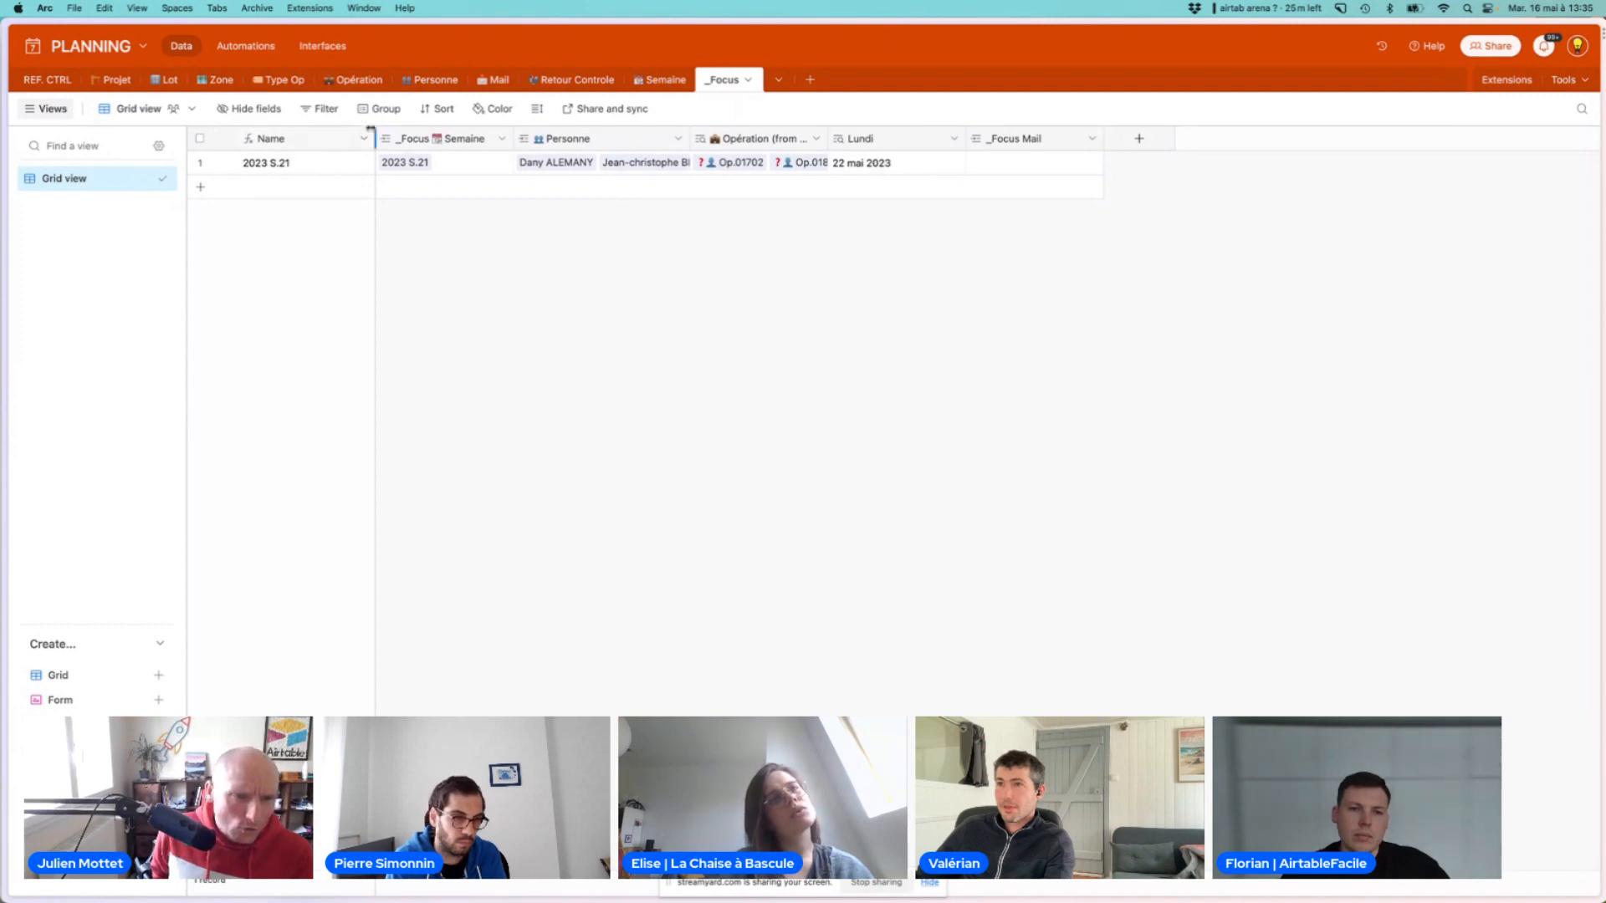
left_click(323, 47)
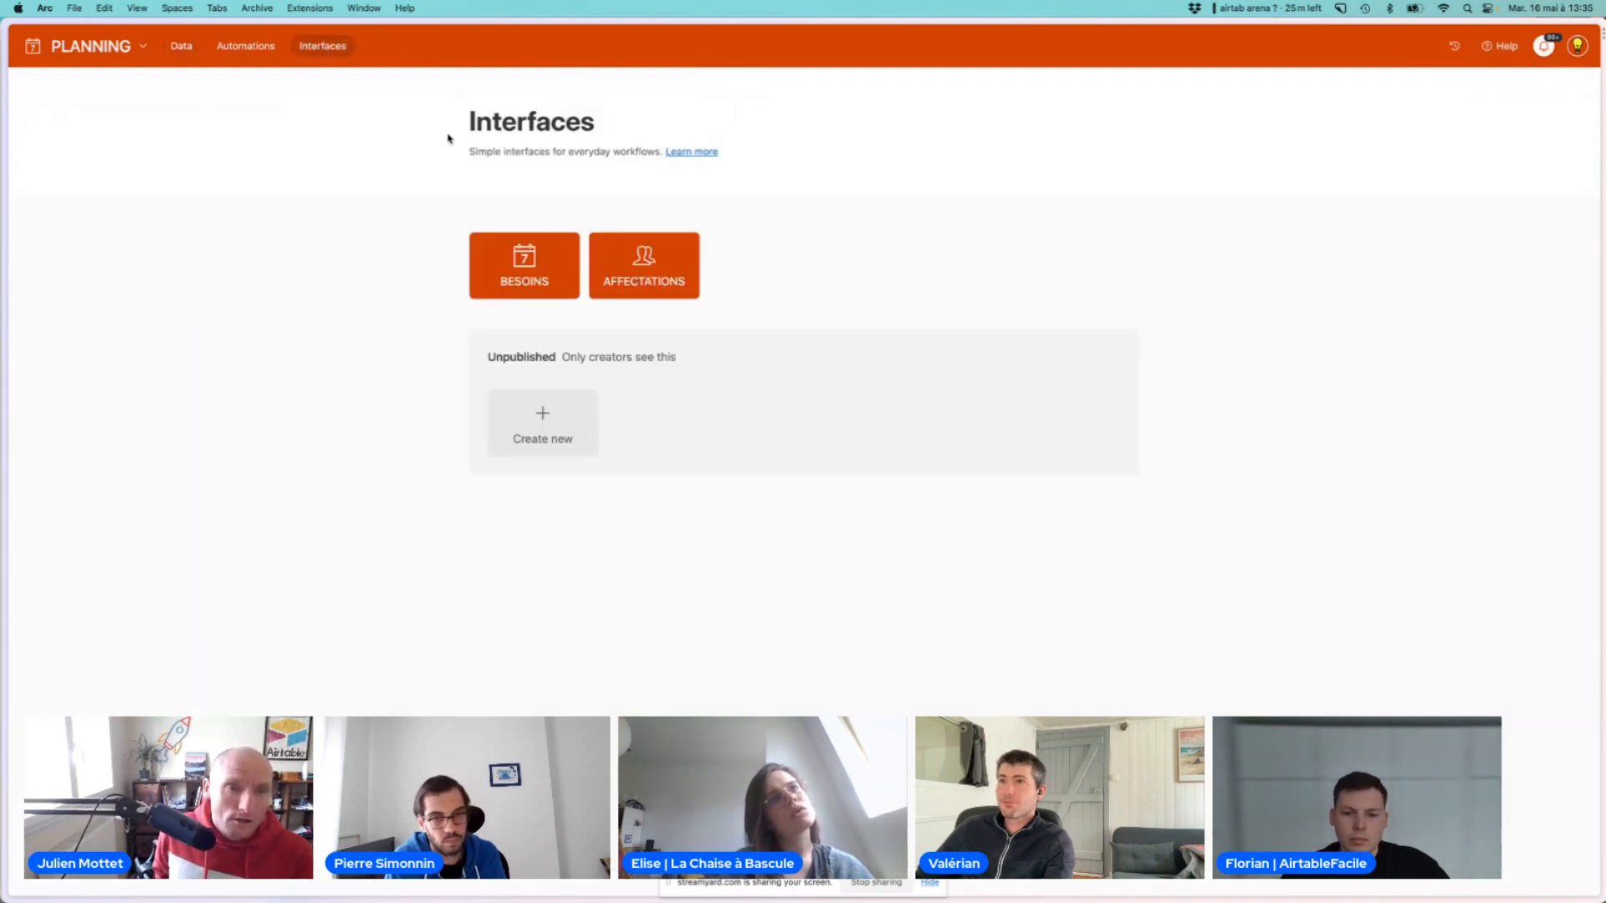
left_click(638, 273)
left_click(109, 224)
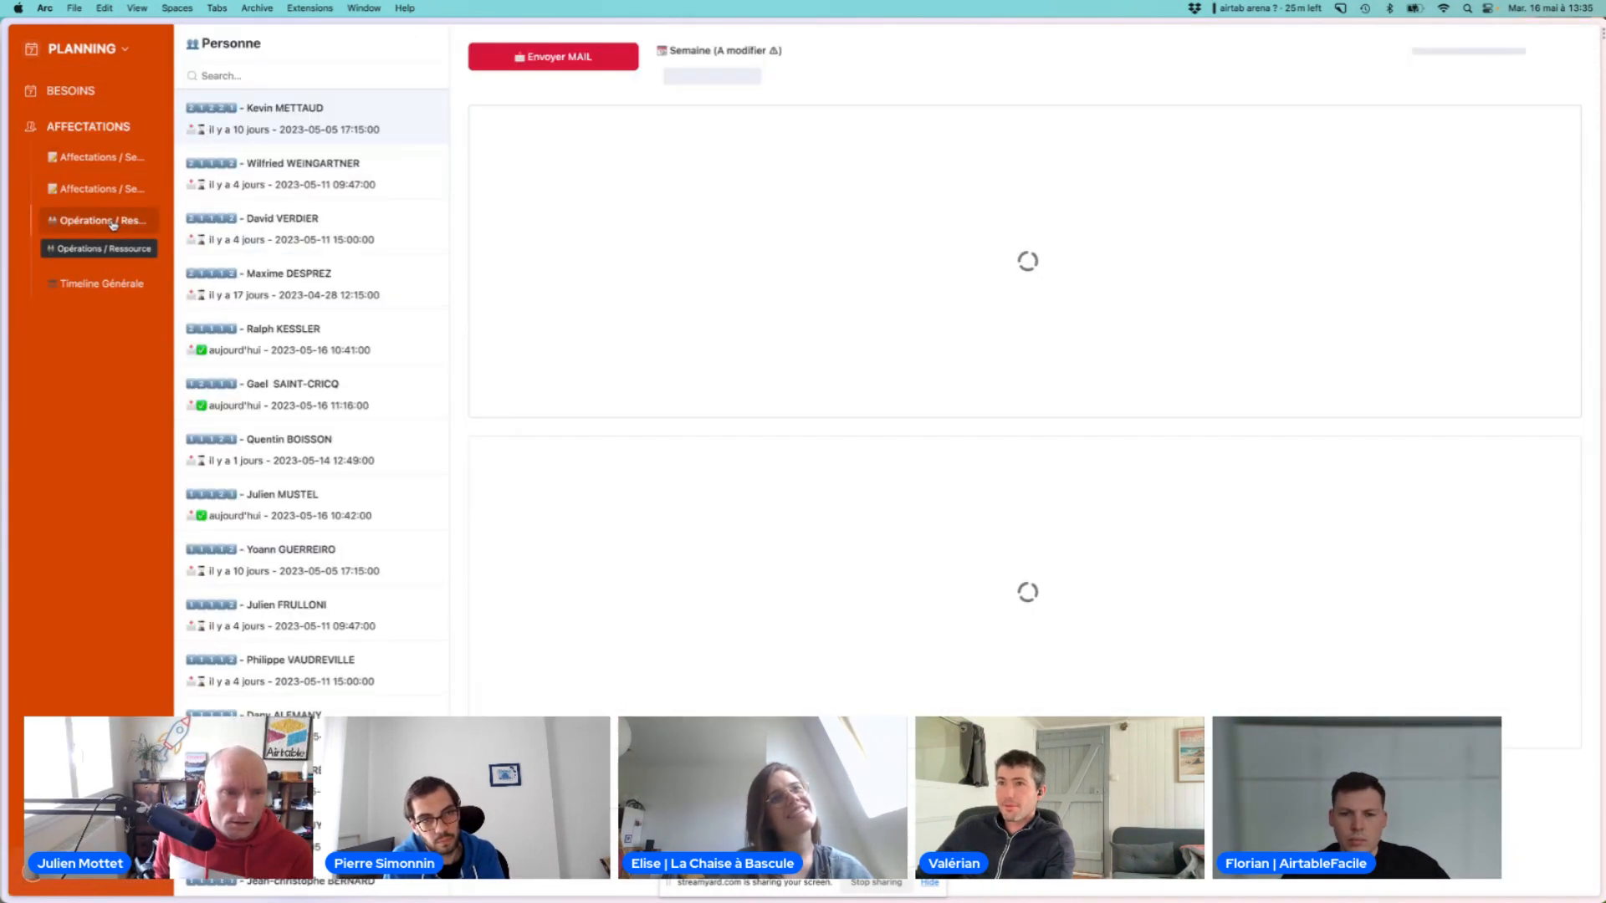
Check the record choices of the 2023 S.21 picker below the calendar, close them, and show another person's operations
scroll(714, 504, "down", 2)
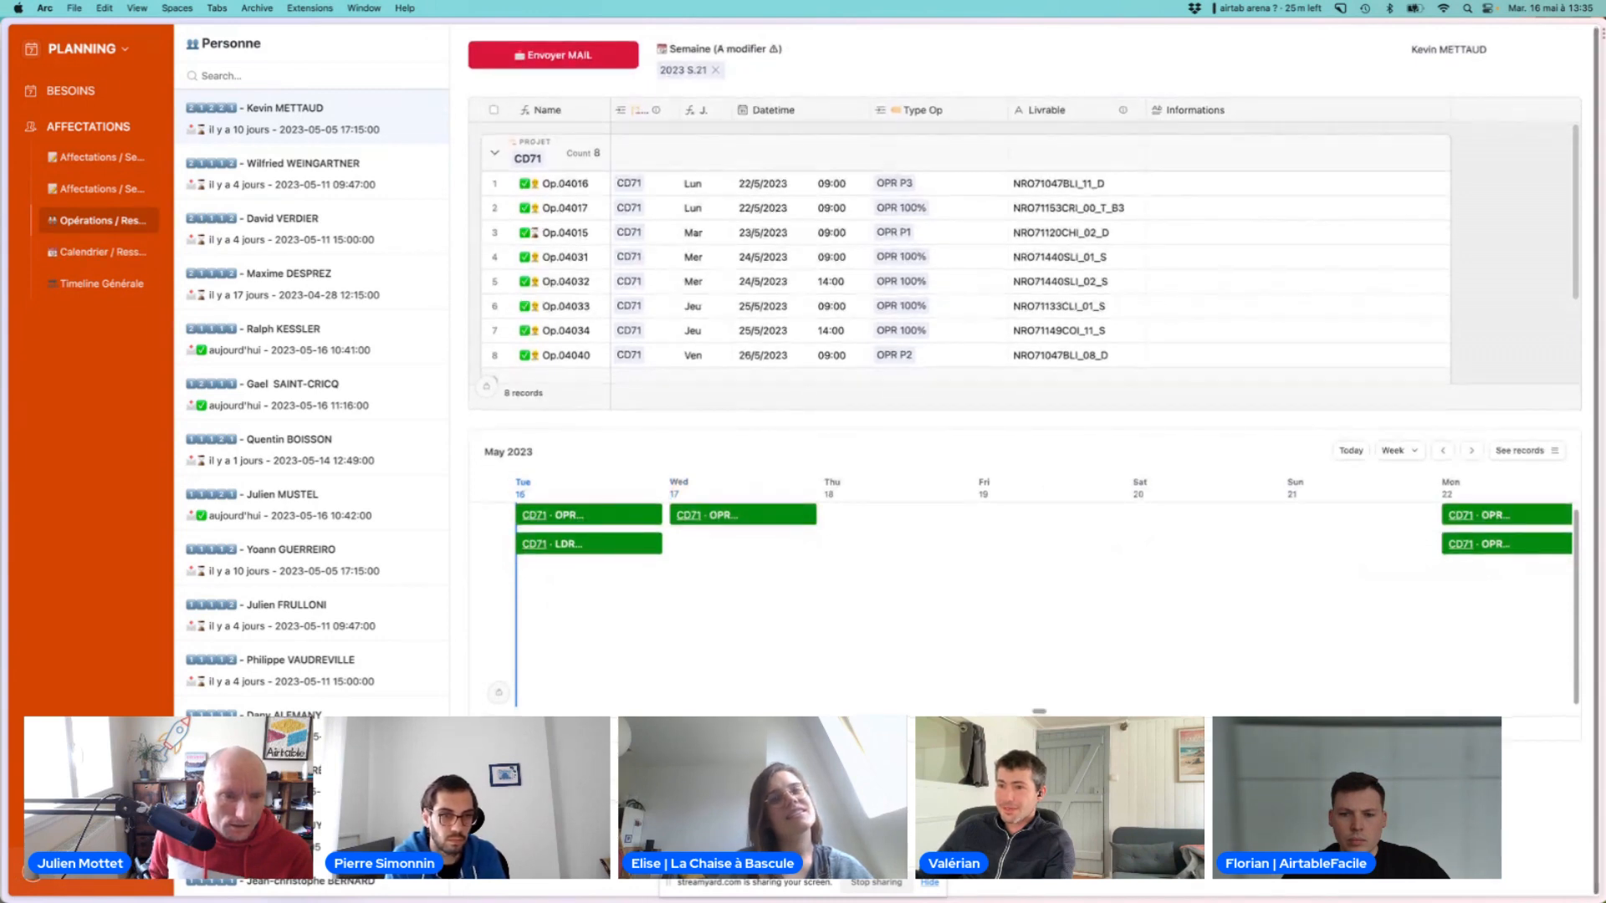
left_click(636, 778)
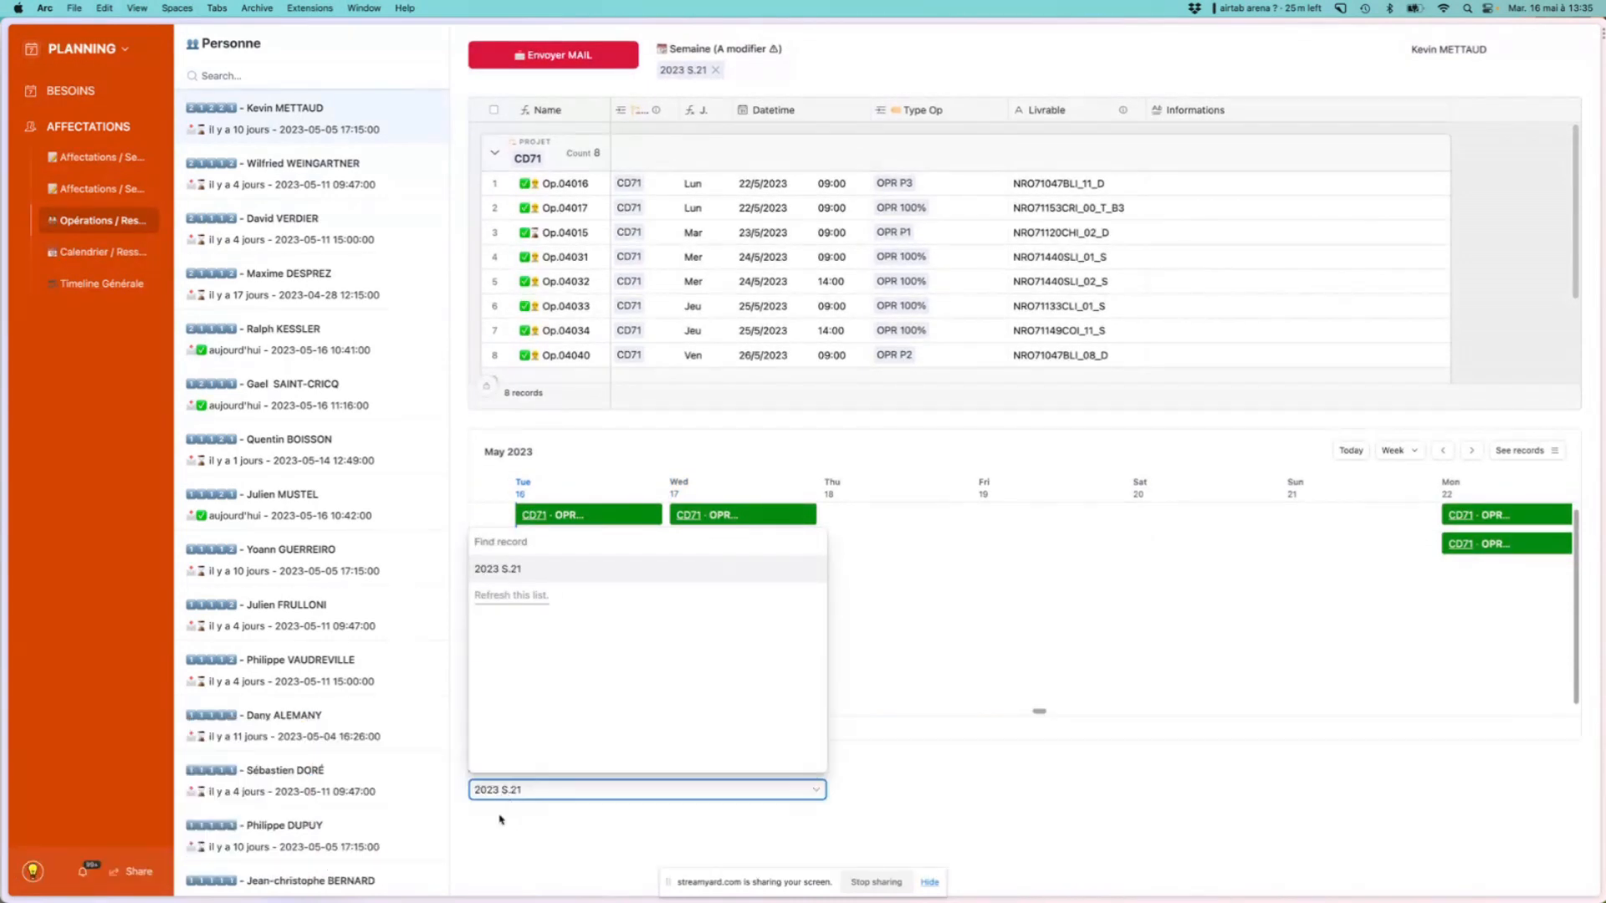
left_click(526, 818)
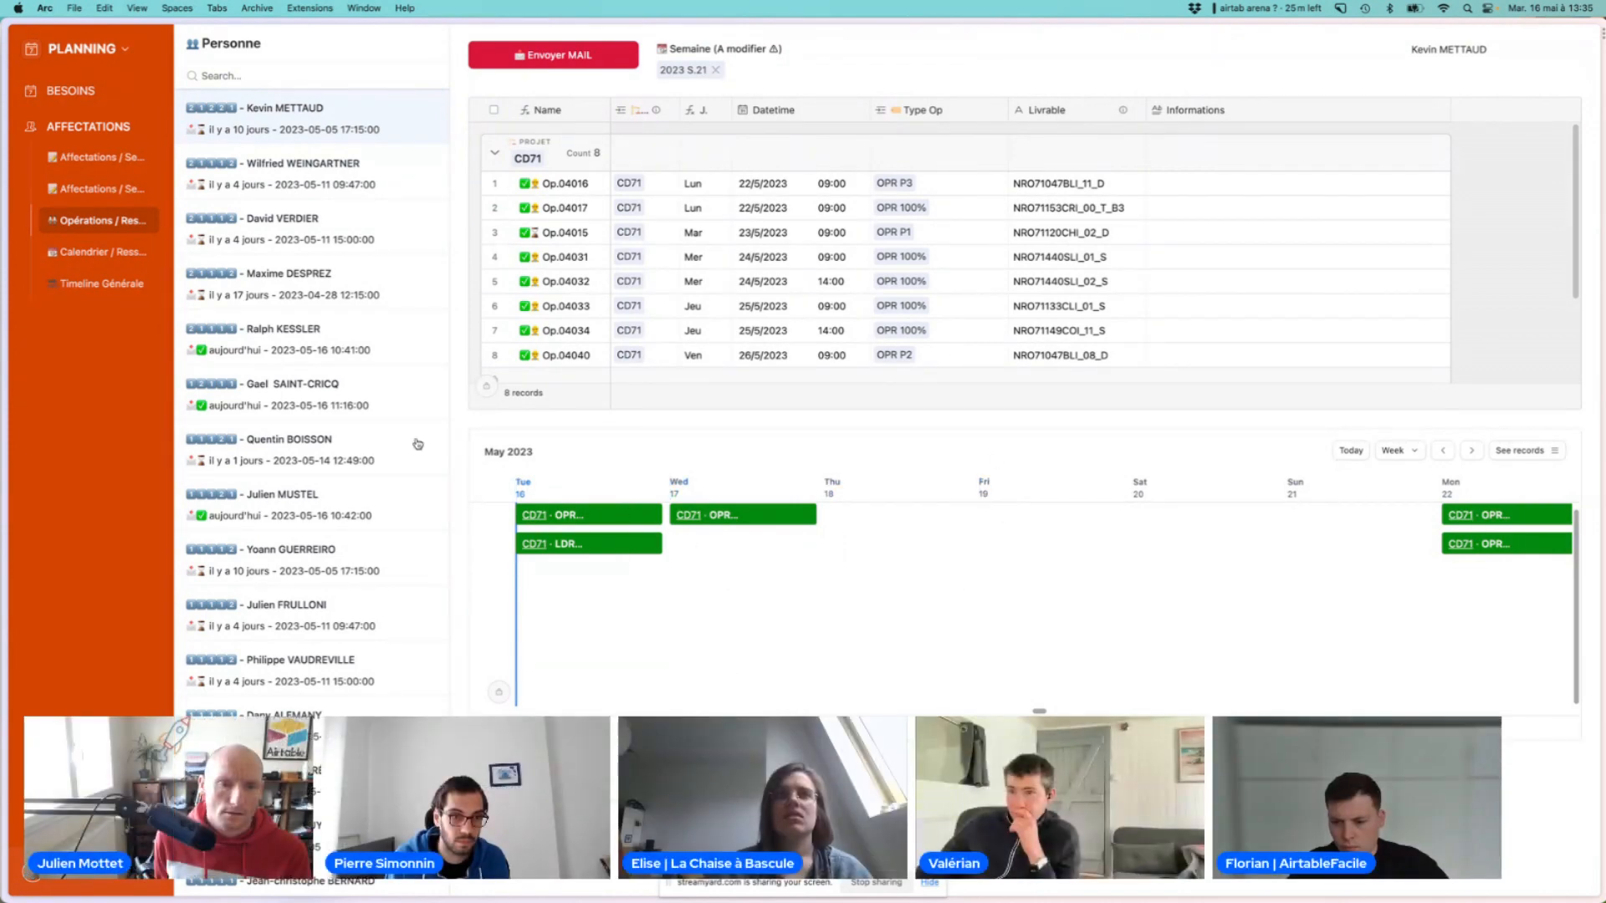
left_click(247, 510)
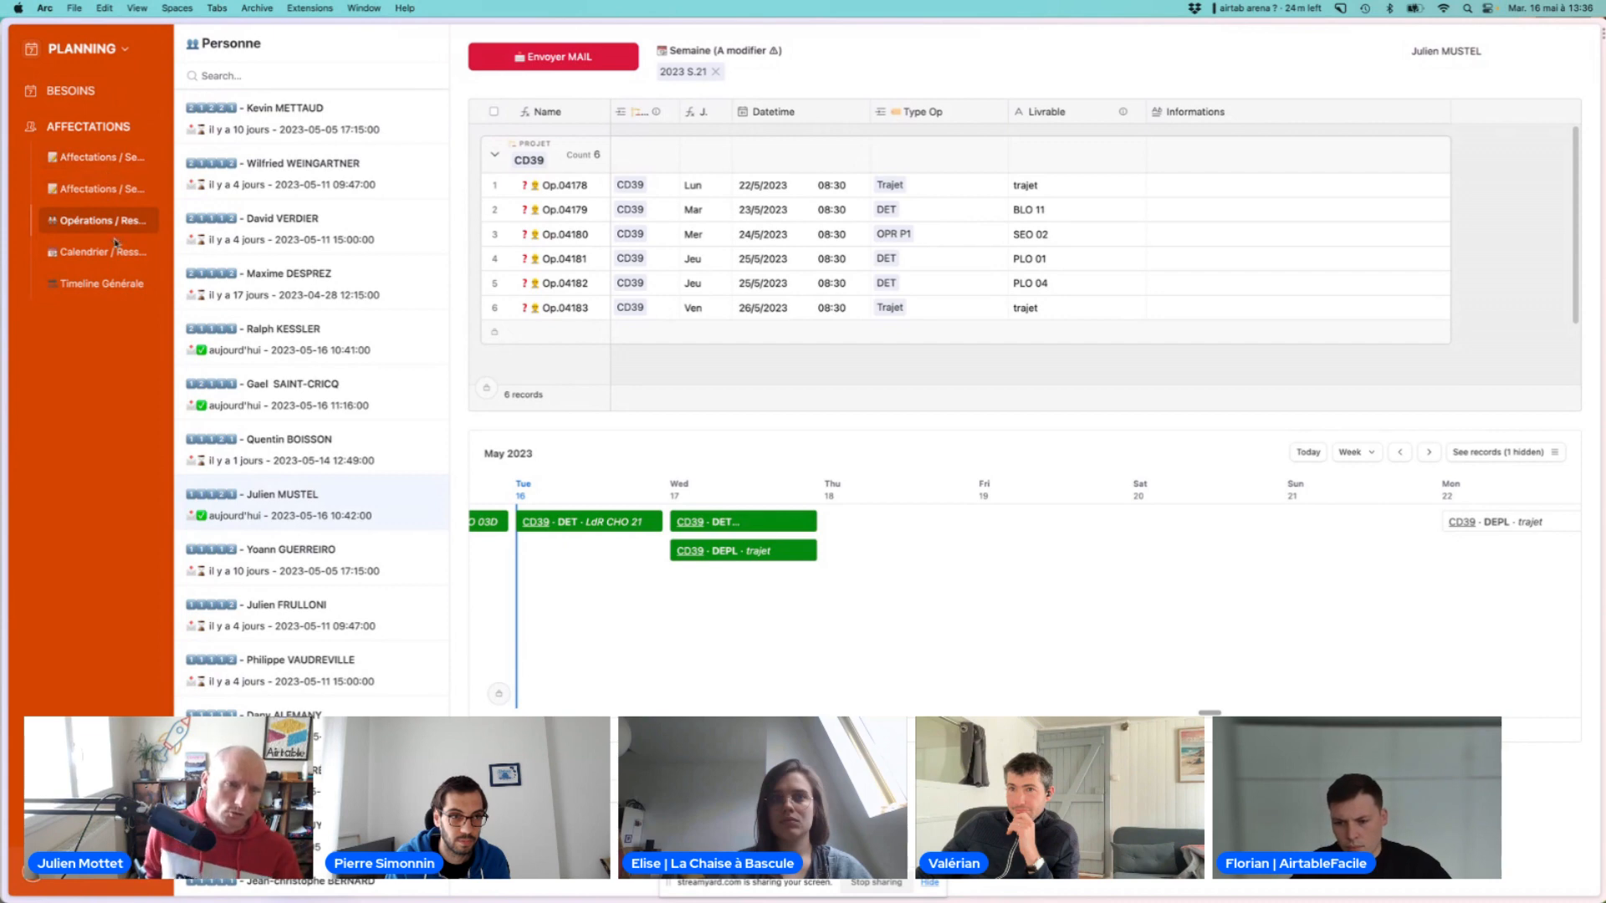
Return to the base's data and widen the Opération (from Semaine) column in the _Focus table
left_click(109, 56)
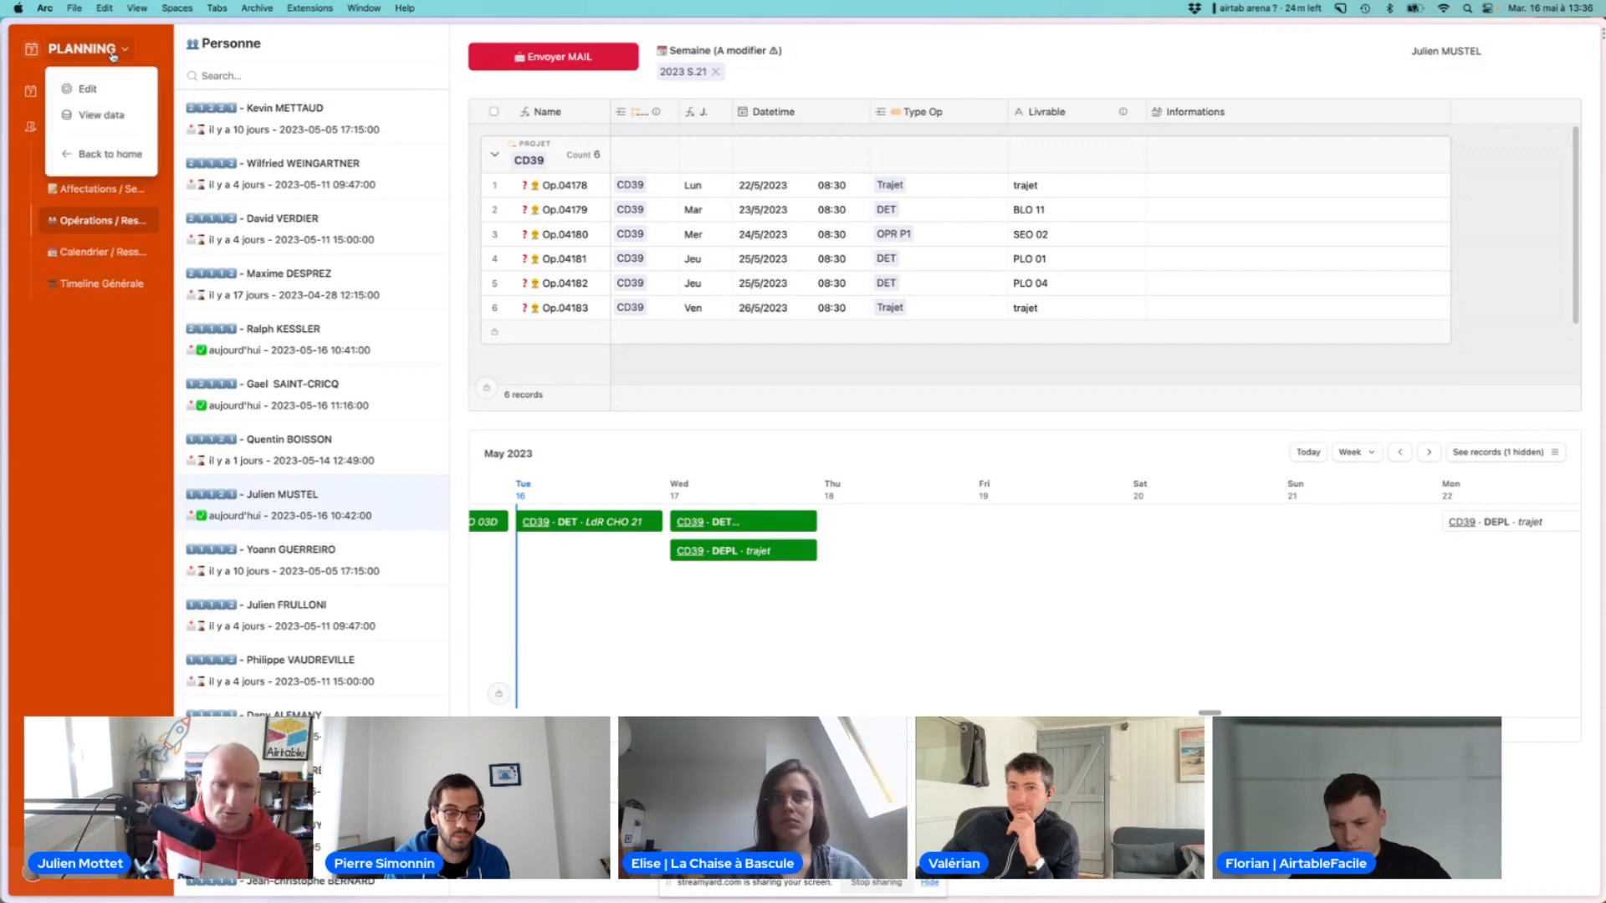
left_click(110, 122)
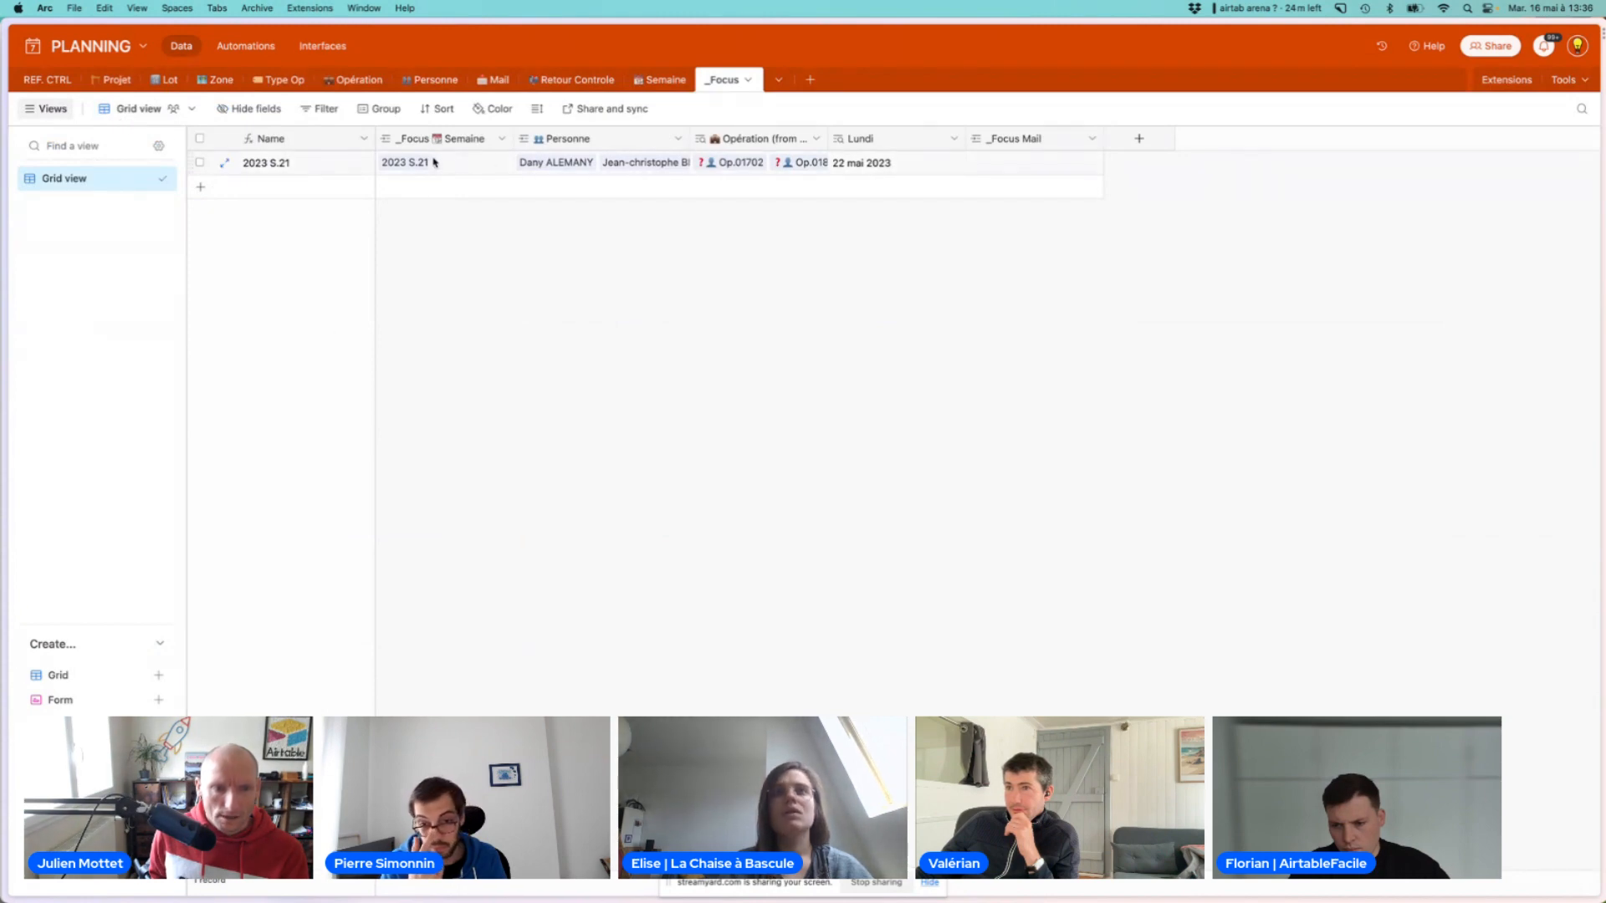
mouse_move(690, 138)
left_mouse_down()
mouse_move(1096, 138)
mouse_move(682, 138)
left_mouse_up()
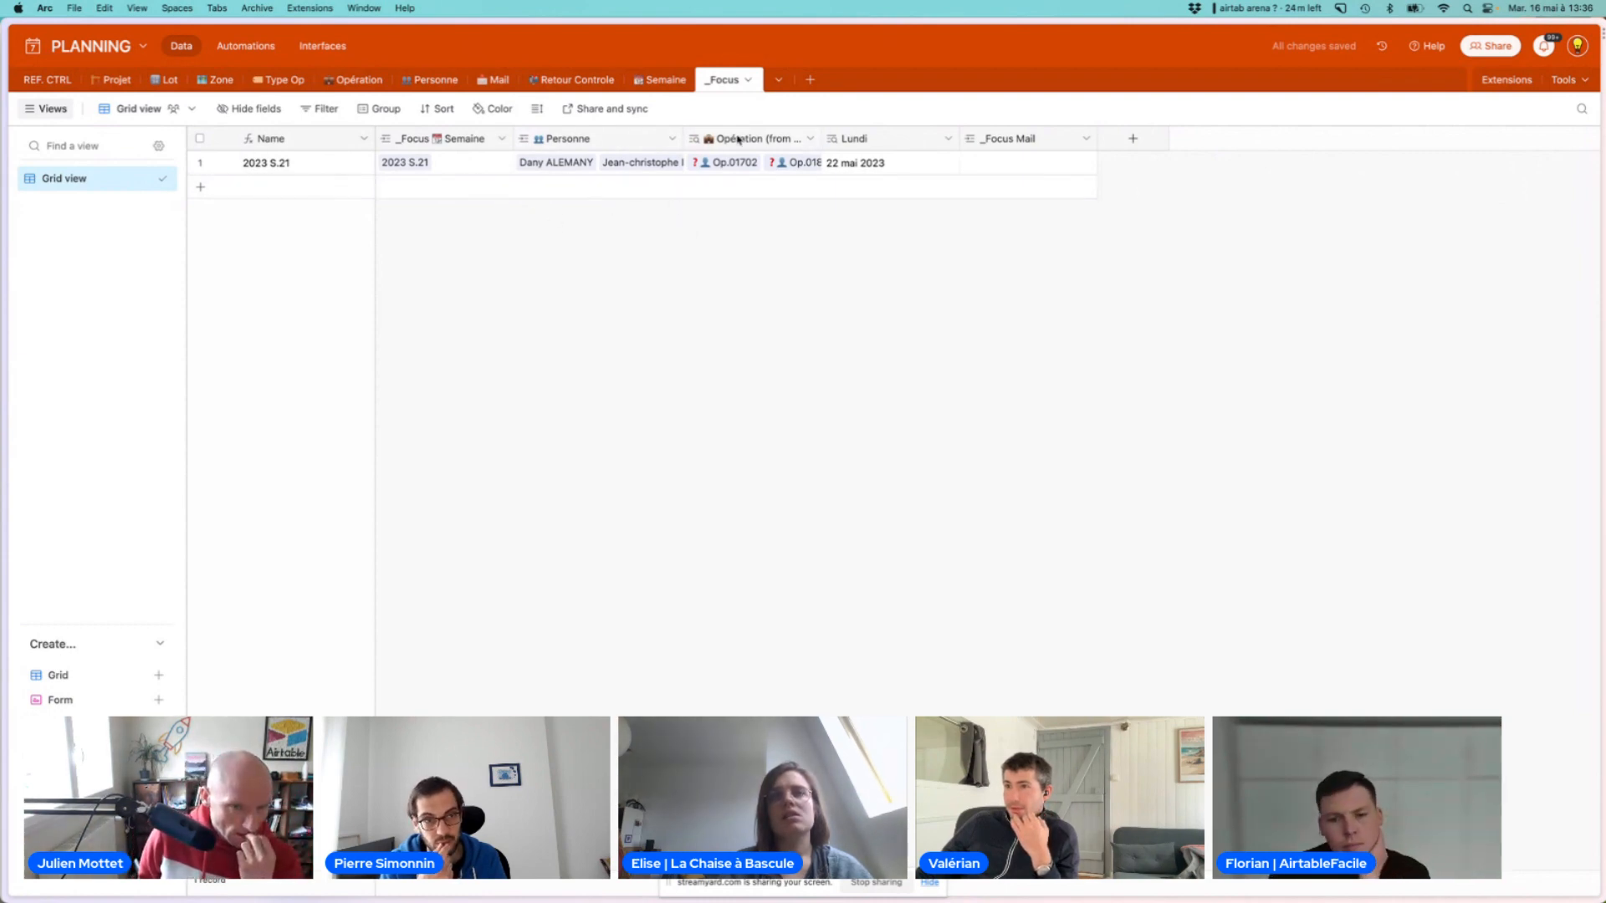
left_click_drag(822, 138, 1112, 138)
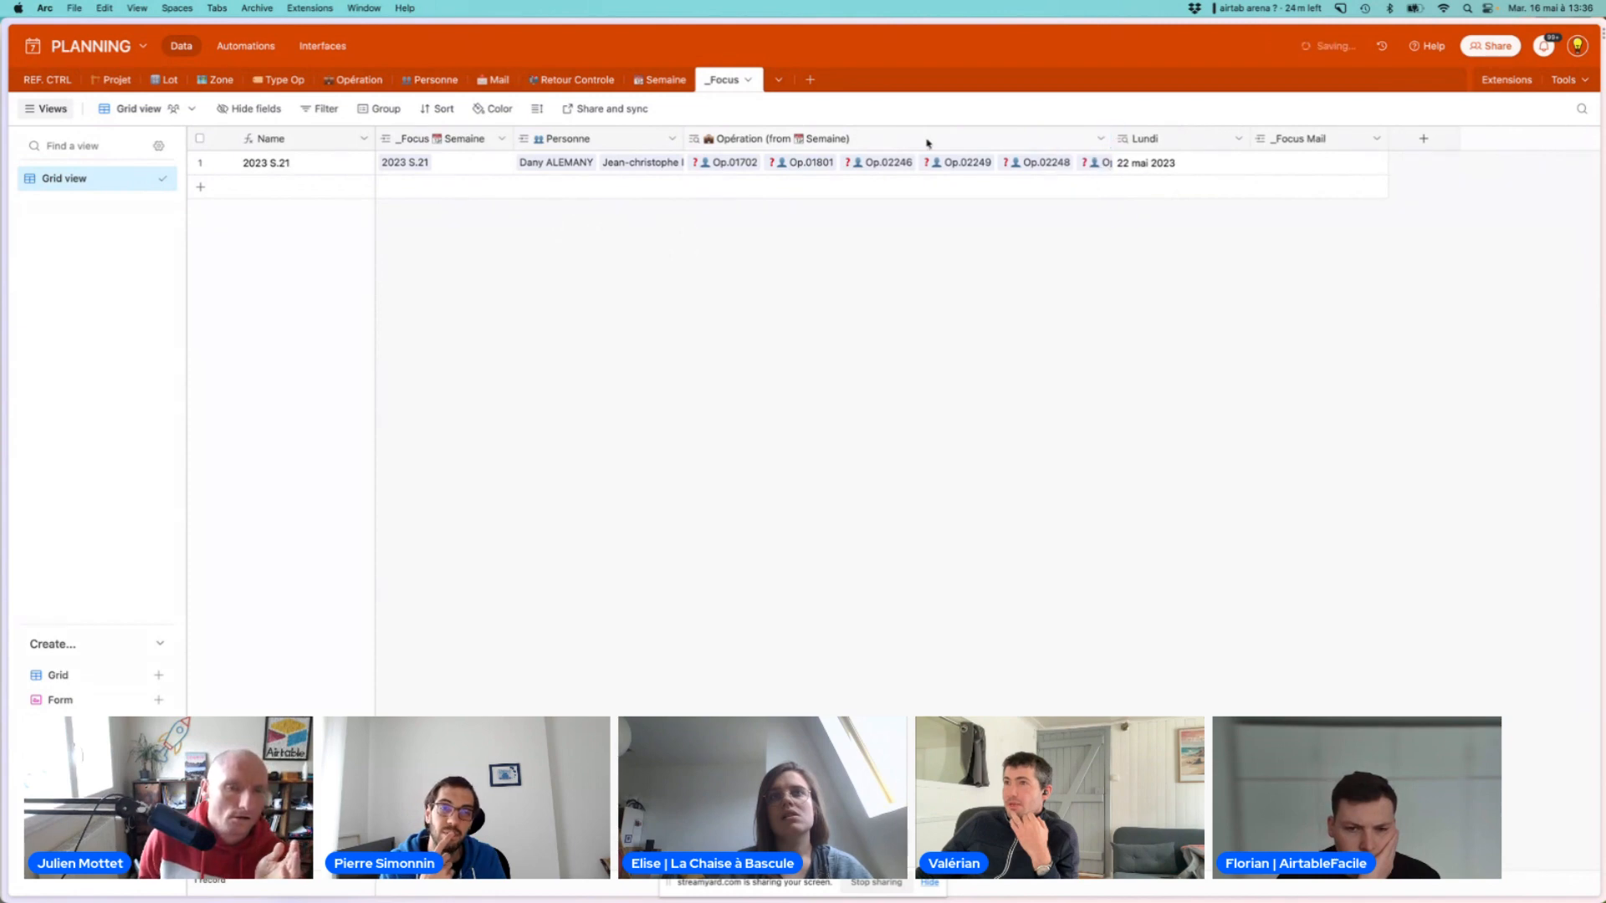
Examine the lookup settings of the Opération (from Semaine) field, and close them without changes
left_click(1098, 140)
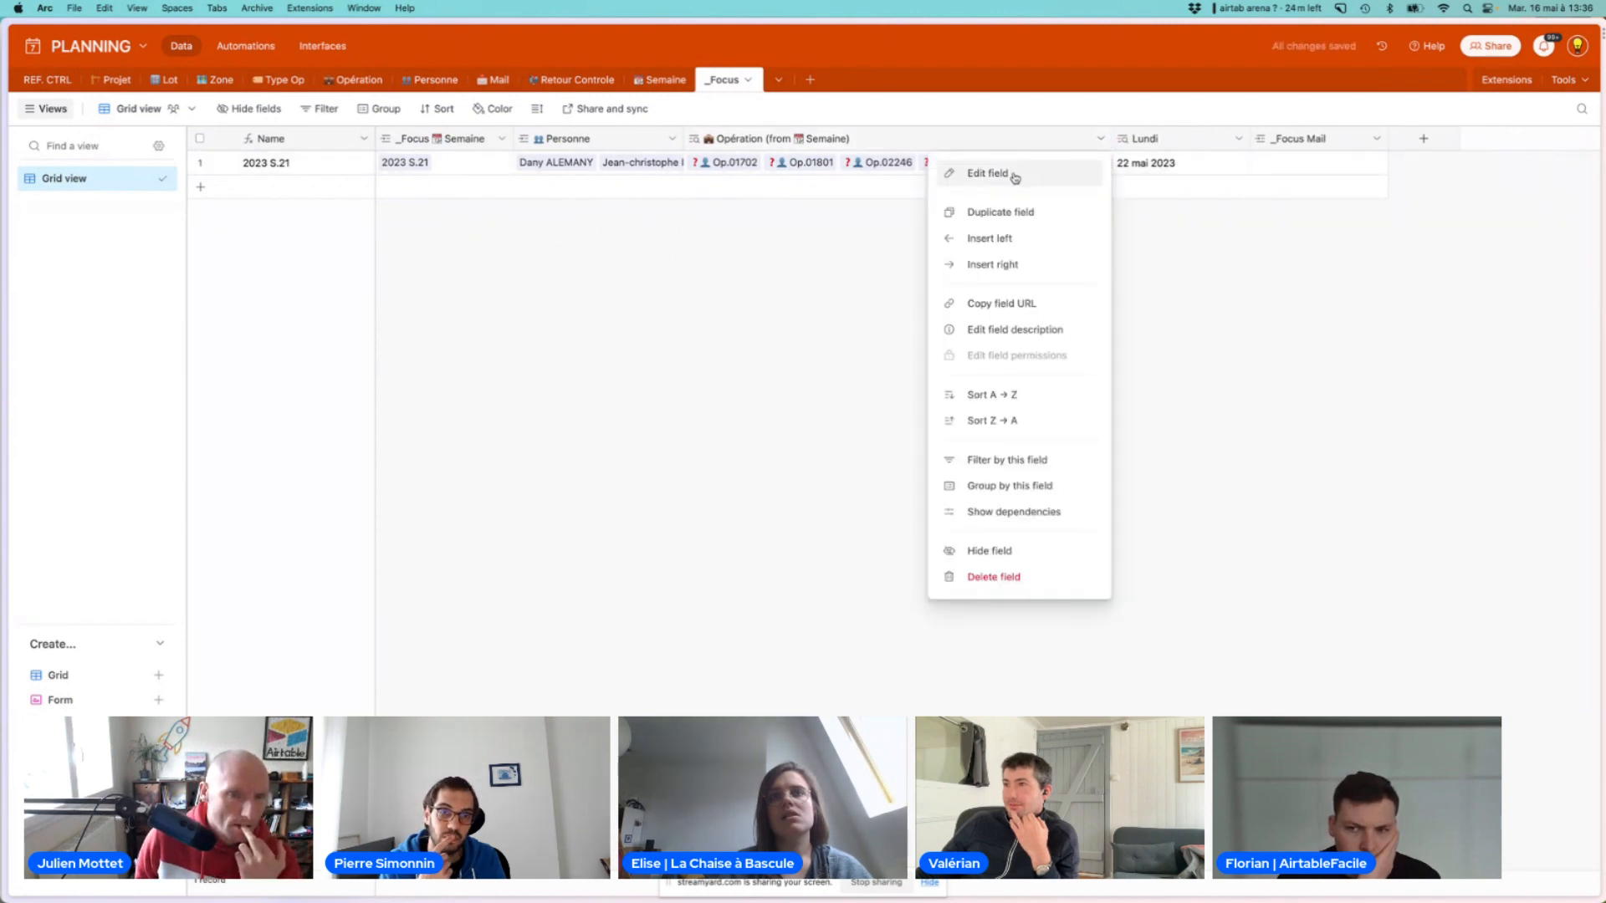
left_click(1012, 172)
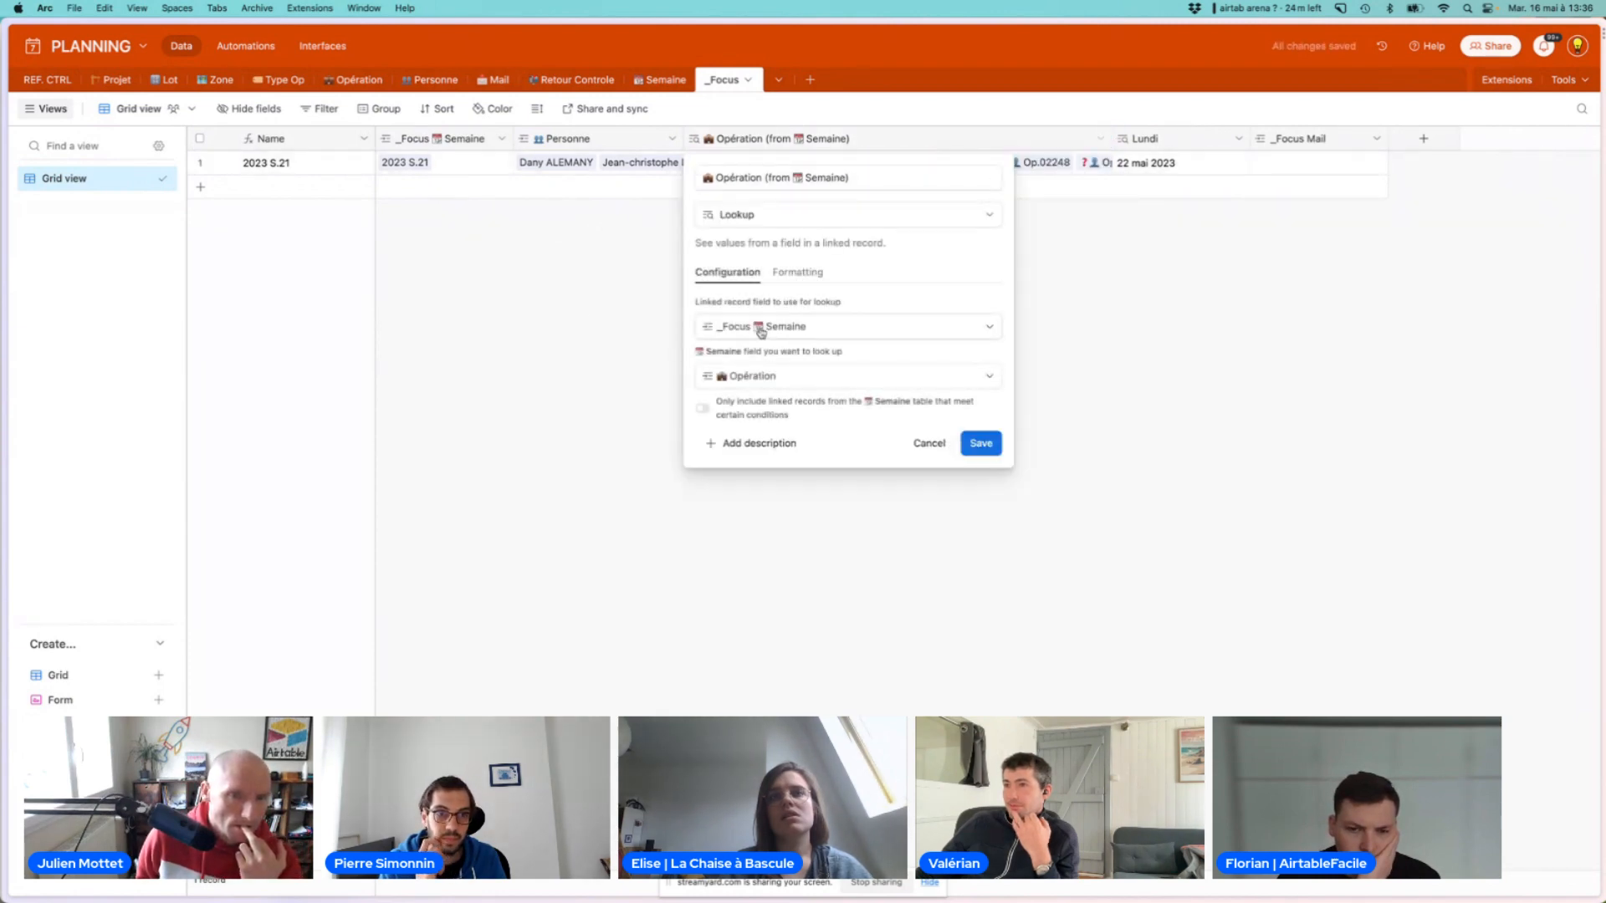
left_click(534, 309)
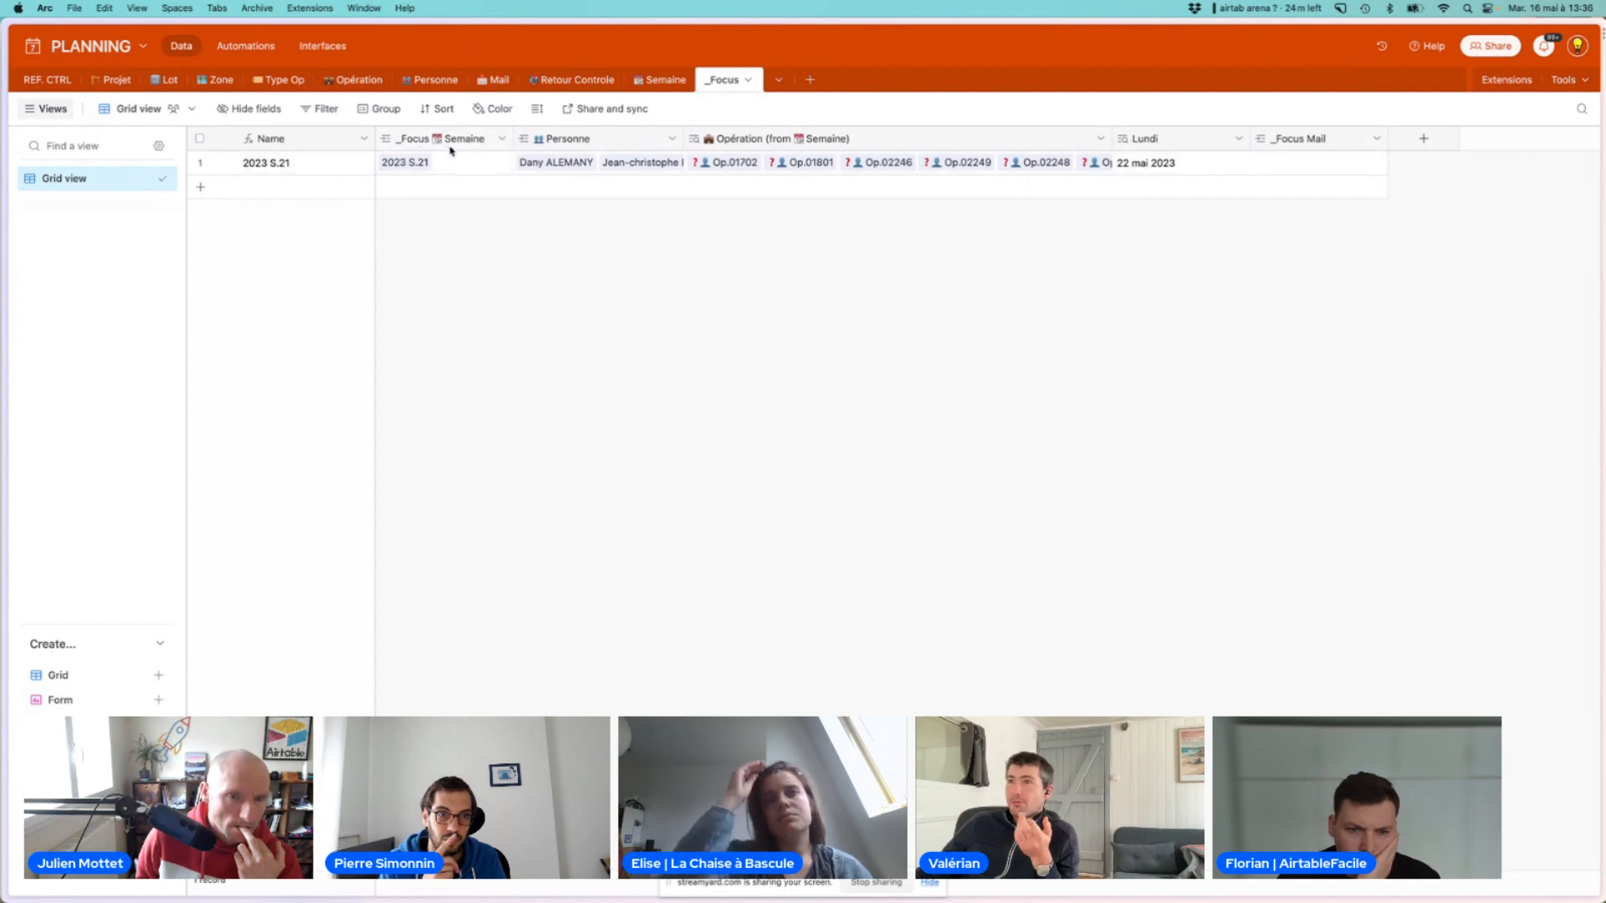
Look over the Opération and Semaine tables, including the operations linked to each week, and return to _Focus
left_click(665, 87)
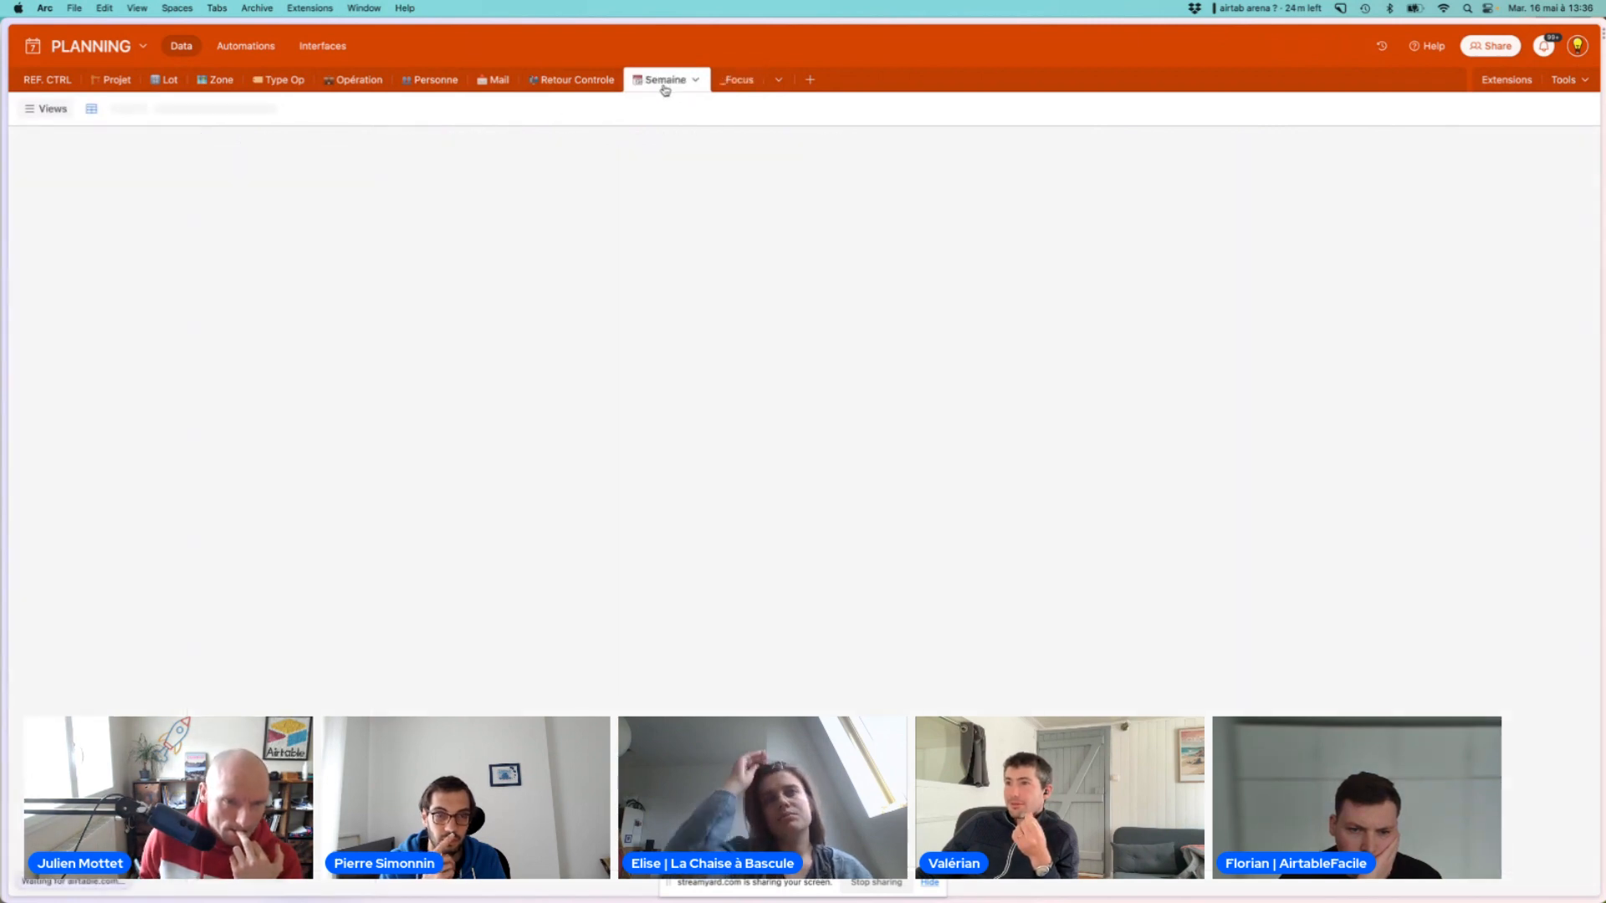
left_click(360, 81)
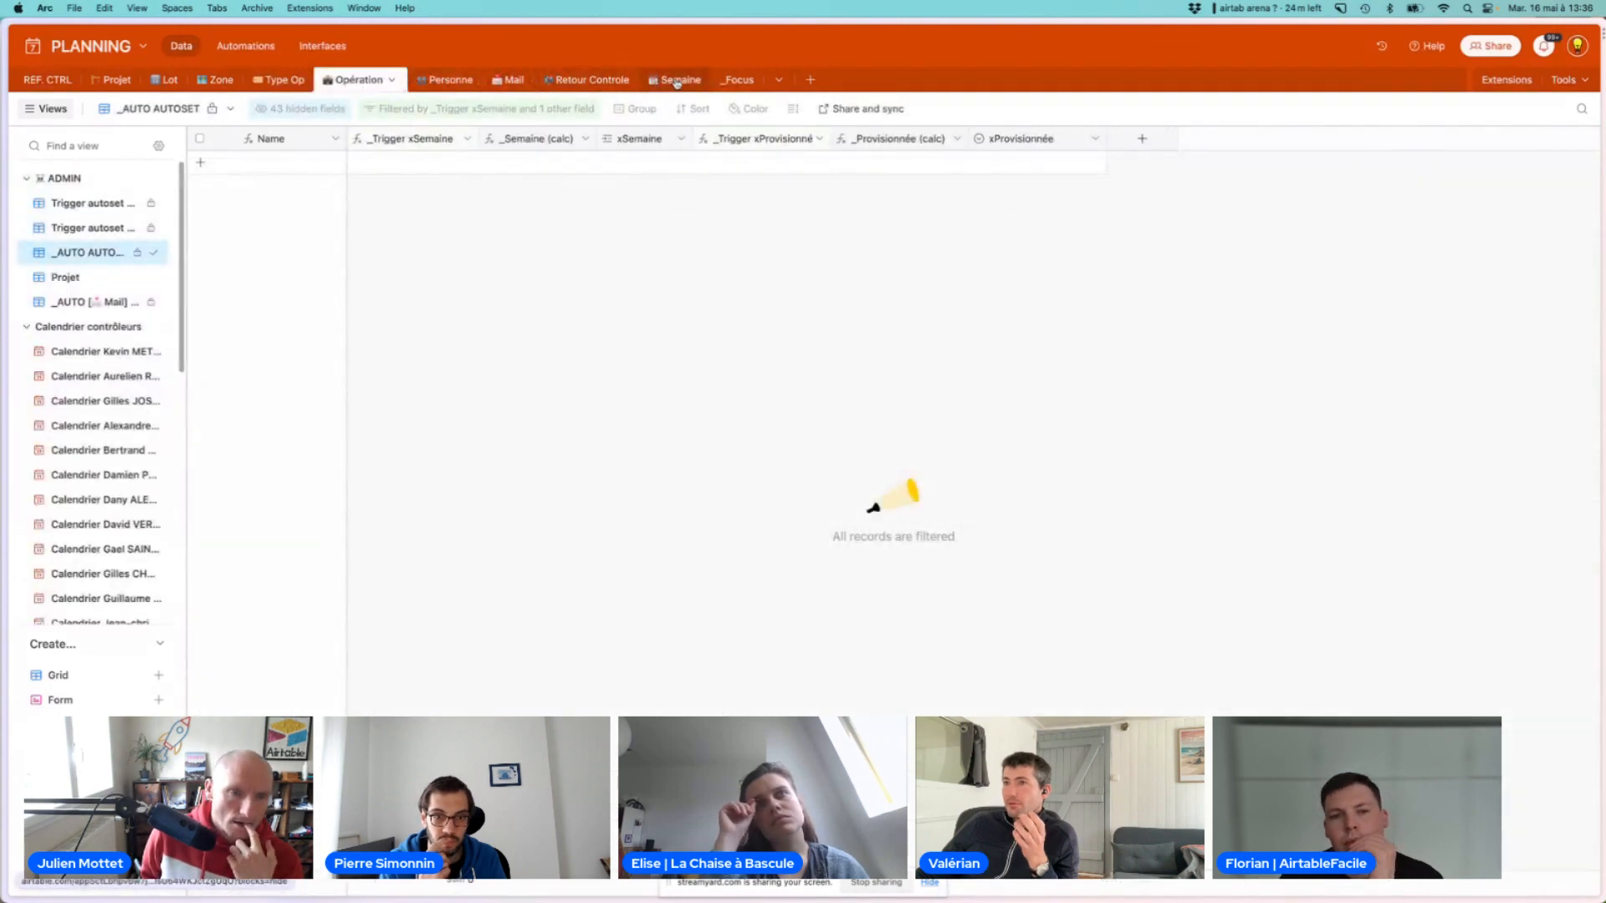
left_click(678, 81)
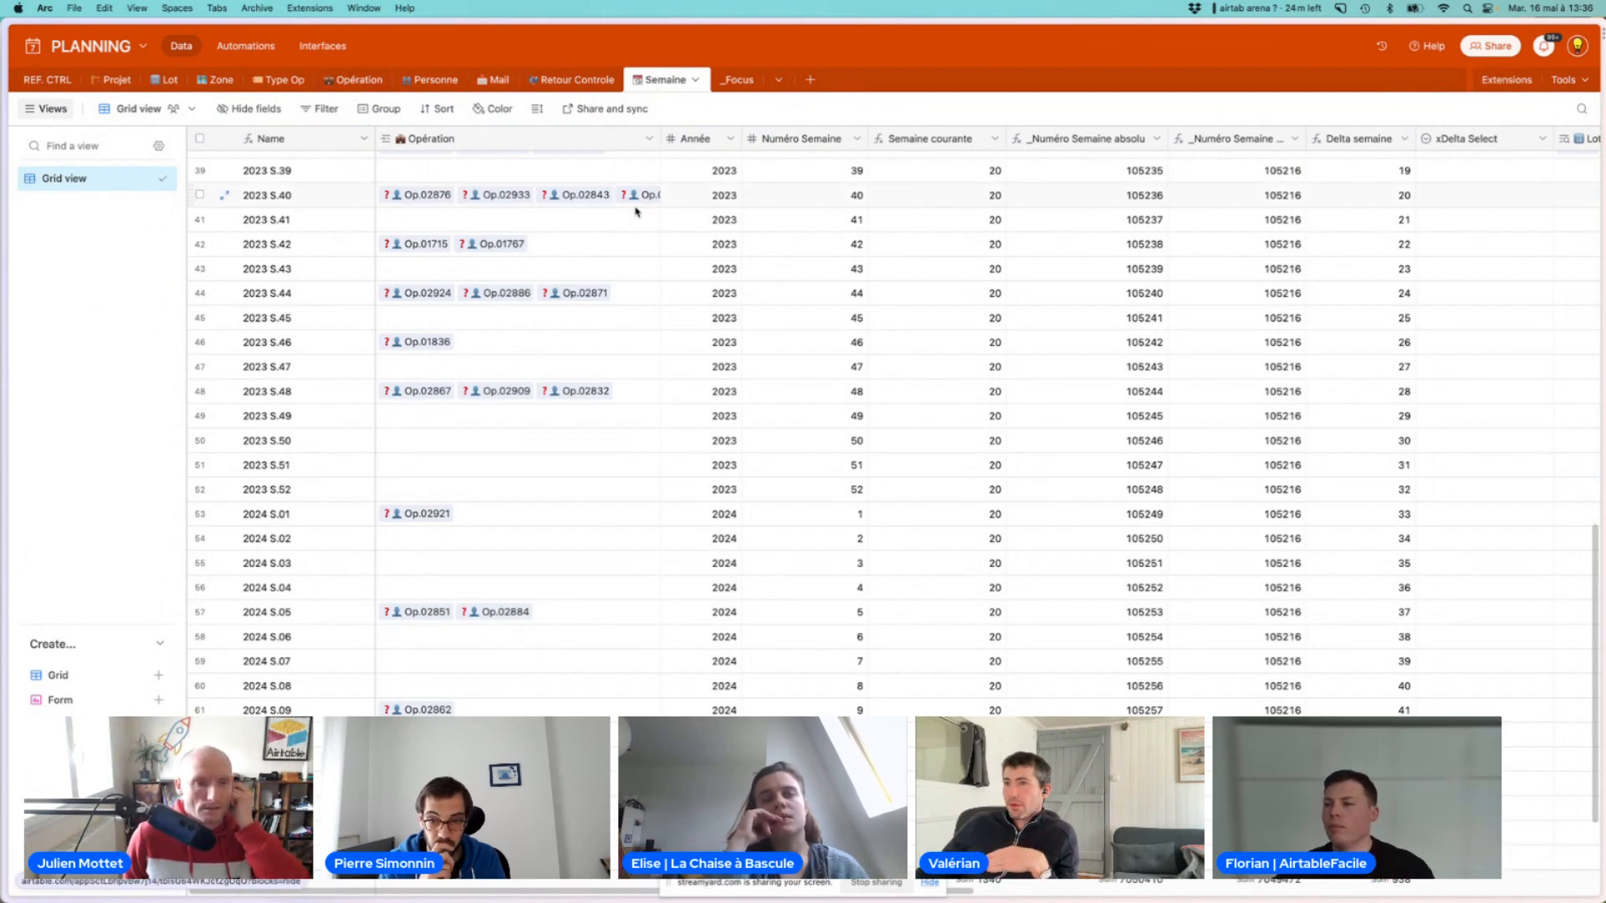
left_click(728, 81)
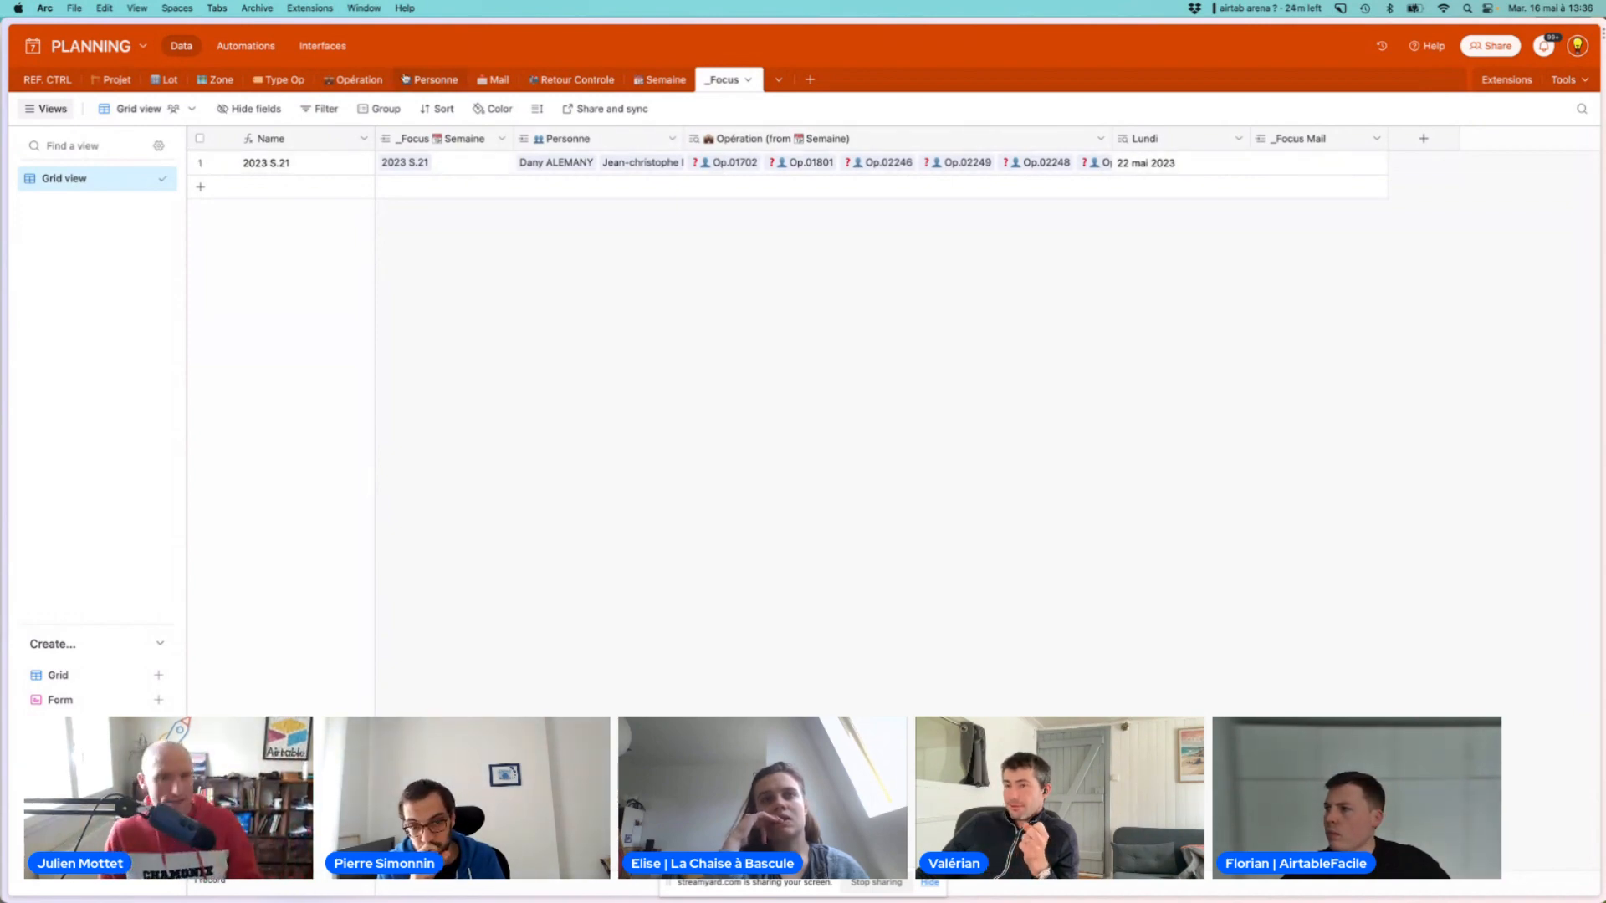
Examine the _Nb Op Mon rollup in the Personne table, including which Opération field it sums
left_click(431, 84)
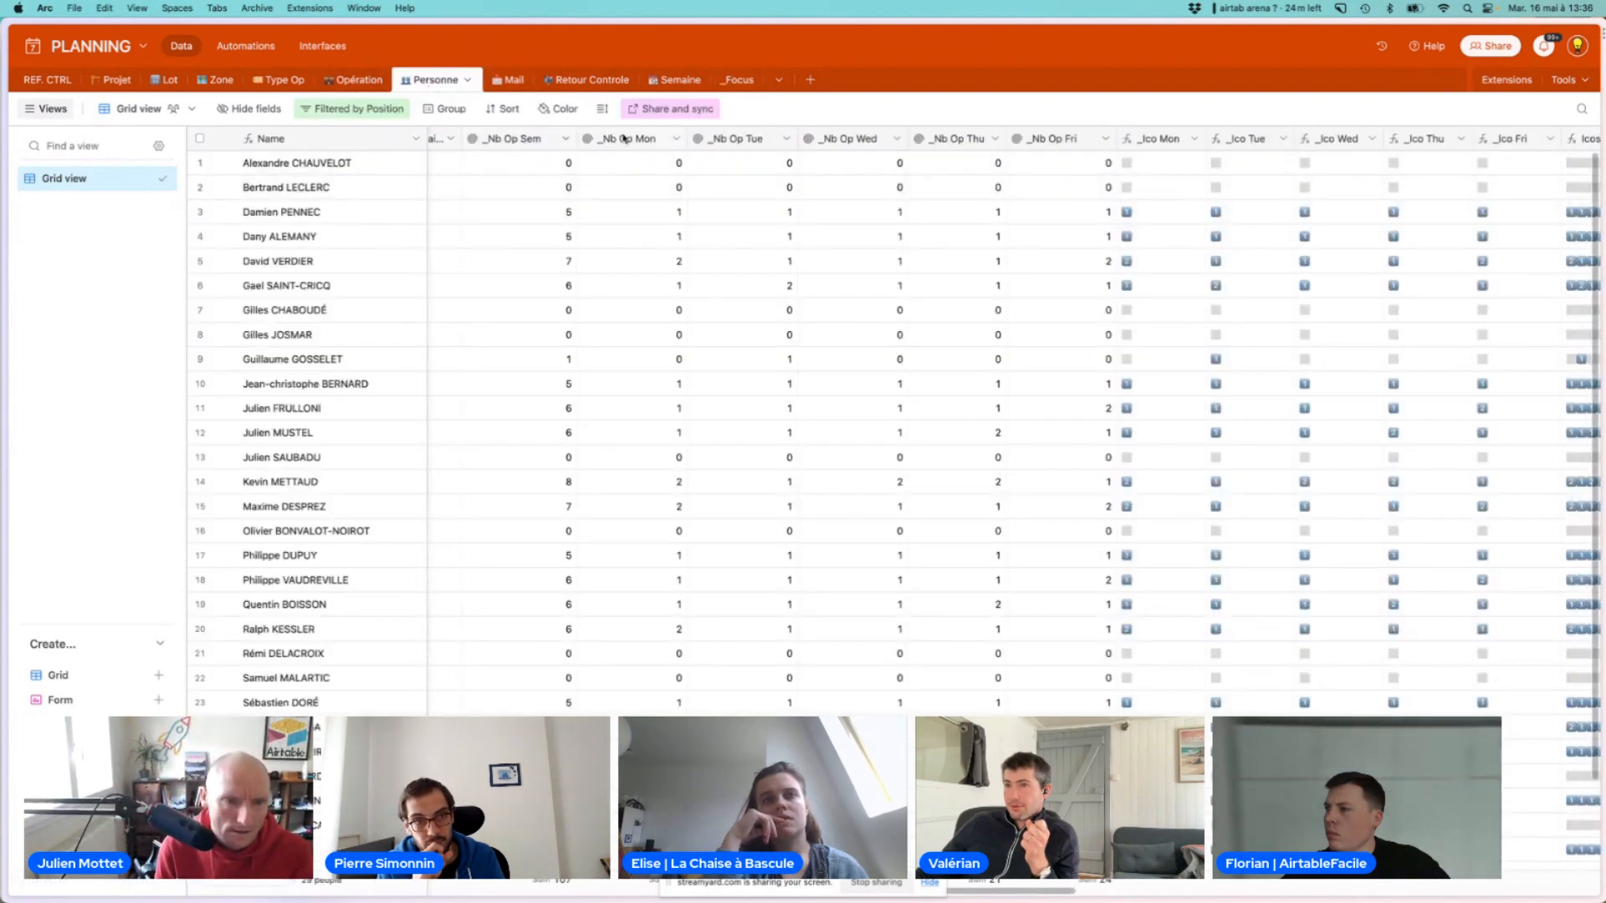
left_click(675, 140)
left_click(615, 170)
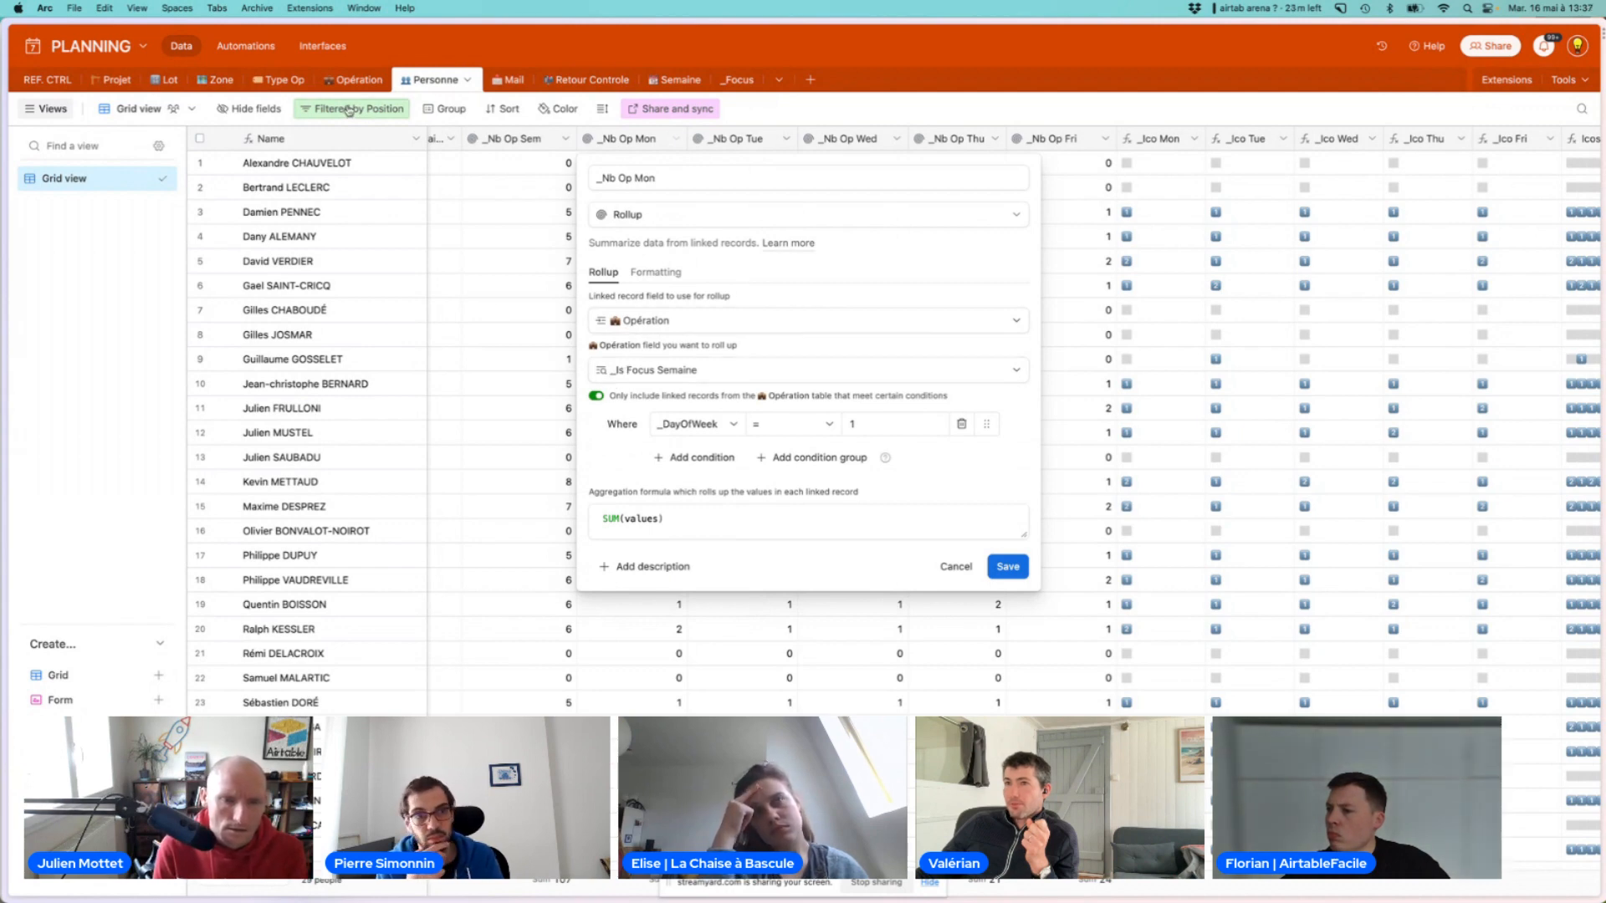
Switch the Opération table to Grid view, examine the _Is Focus Semaine lookup settings, and close them without changes
left_click(350, 81)
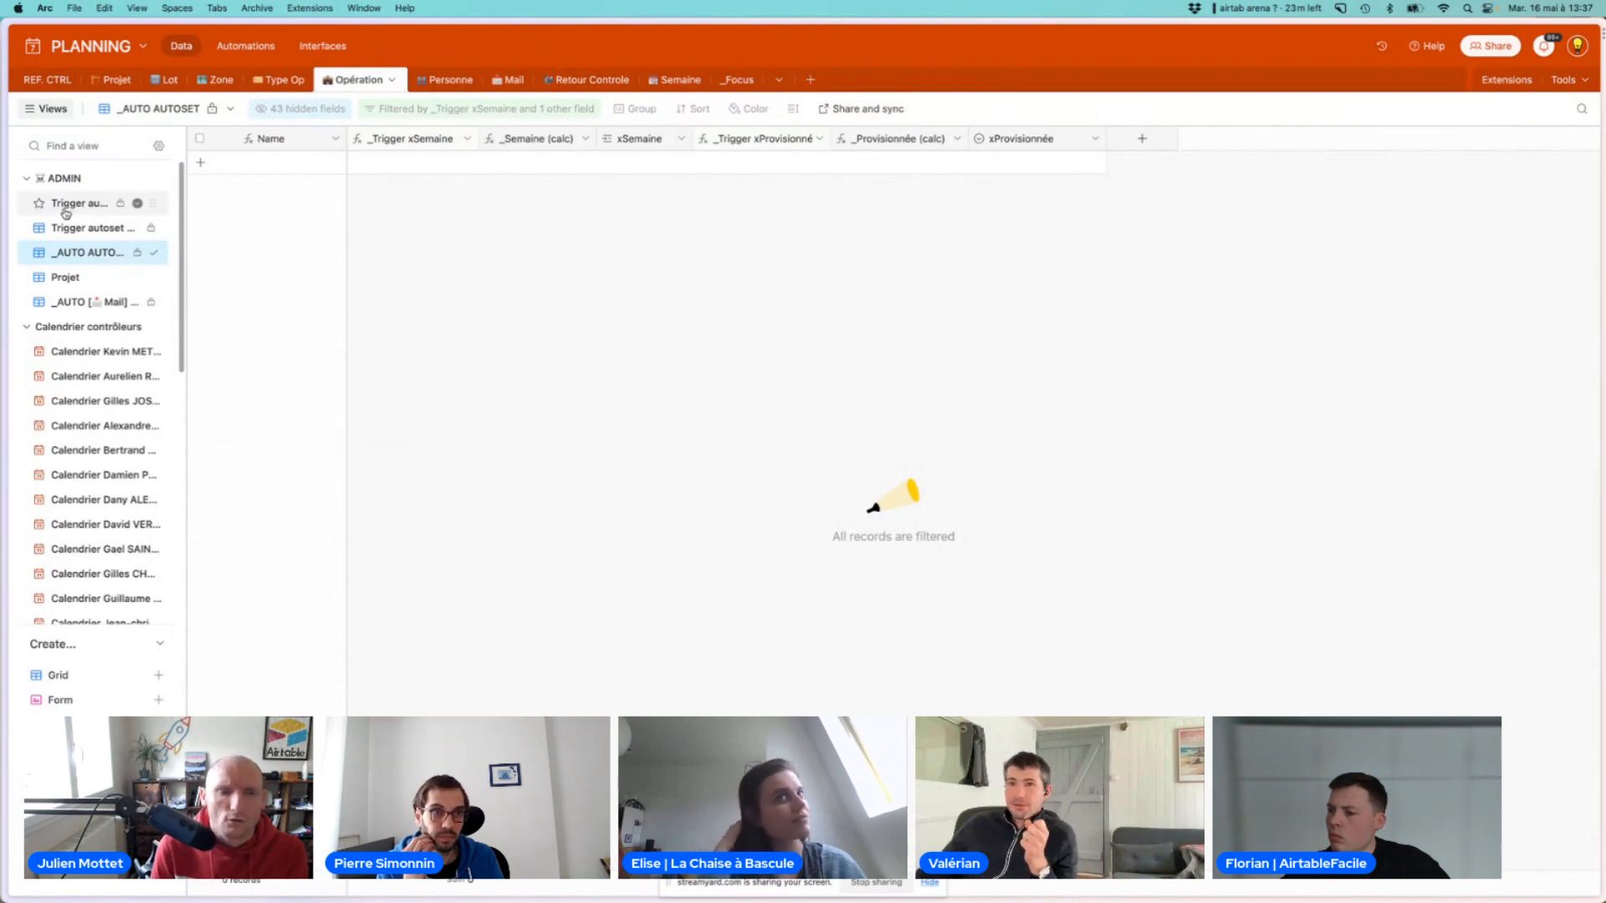
scroll(67, 283, "down", 8)
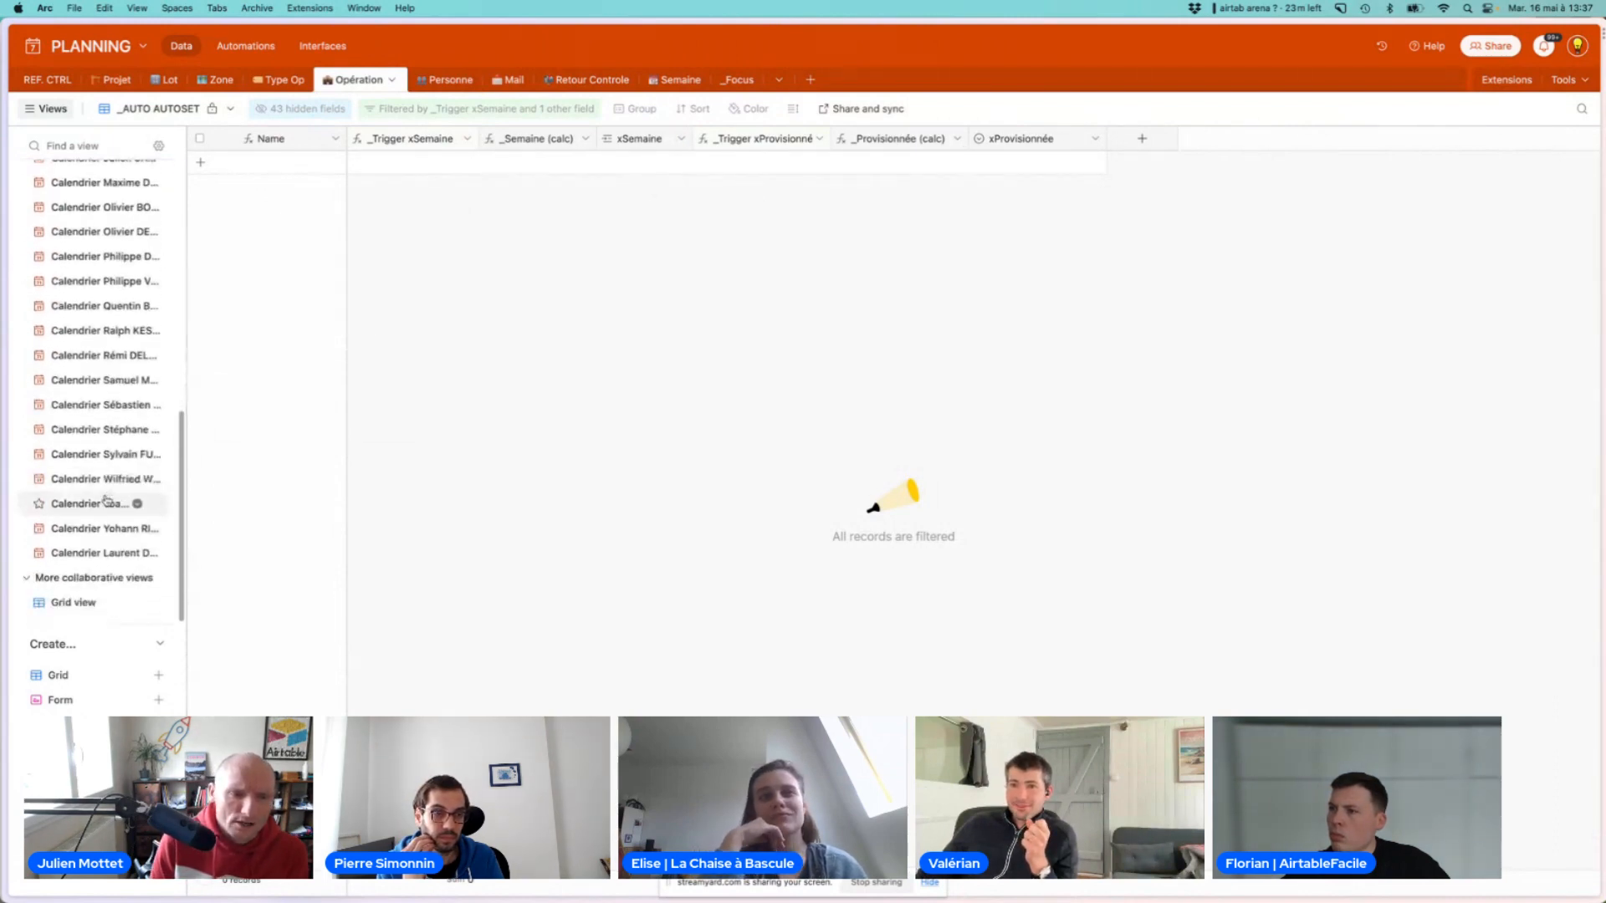
left_click(82, 603)
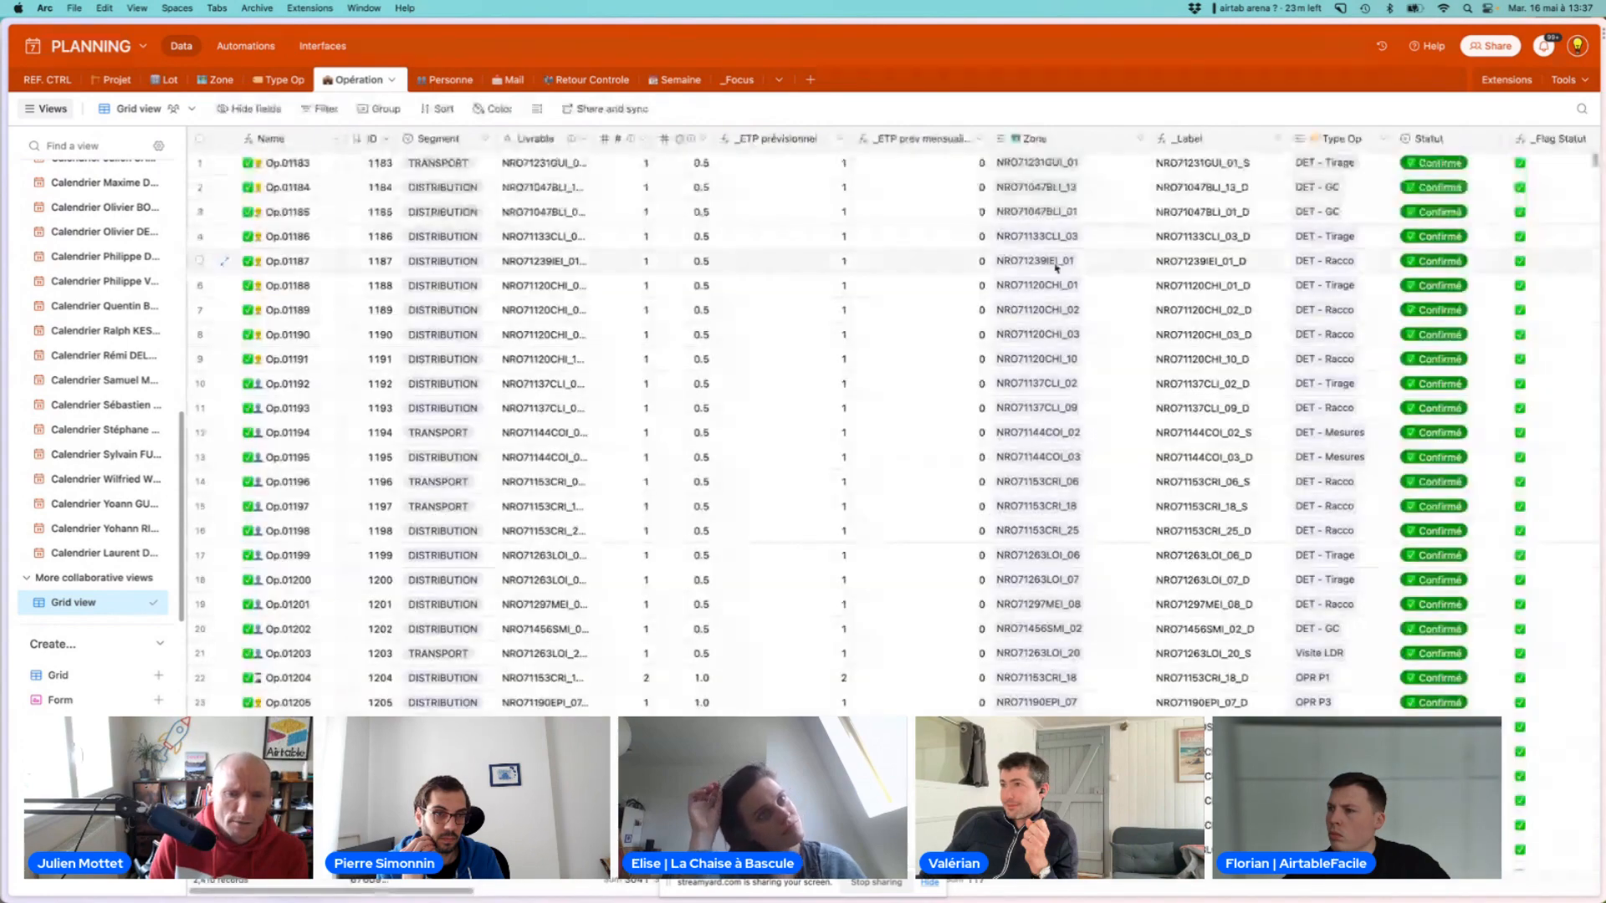
scroll(1074, 266, "right", 15)
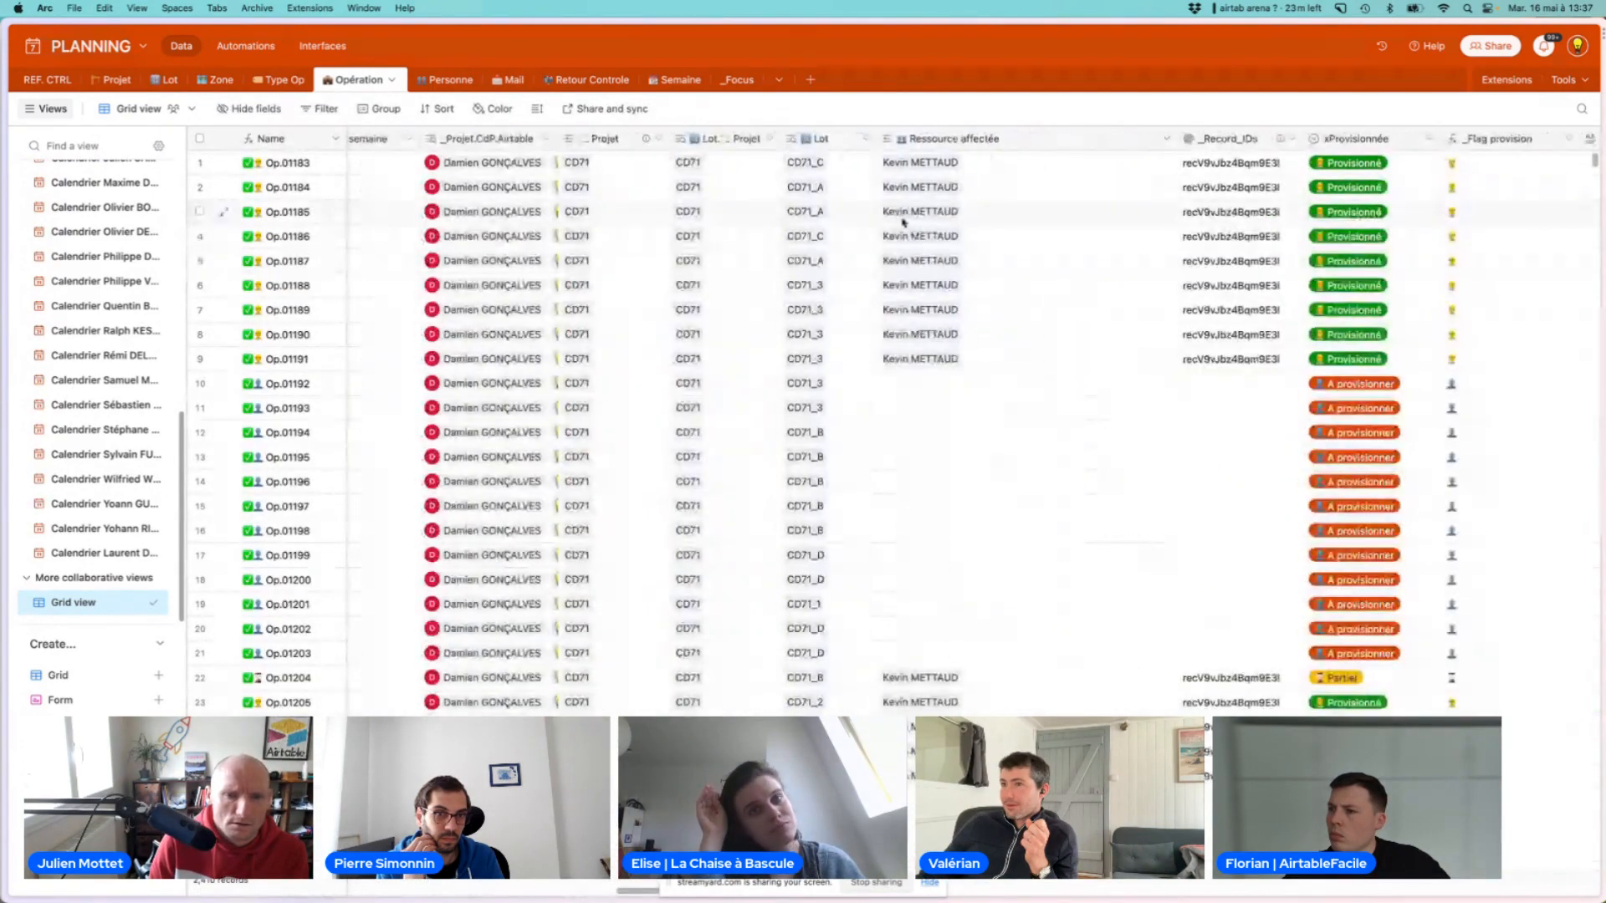
scroll(896, 217, "right", 5)
scroll(896, 217, "right", 3)
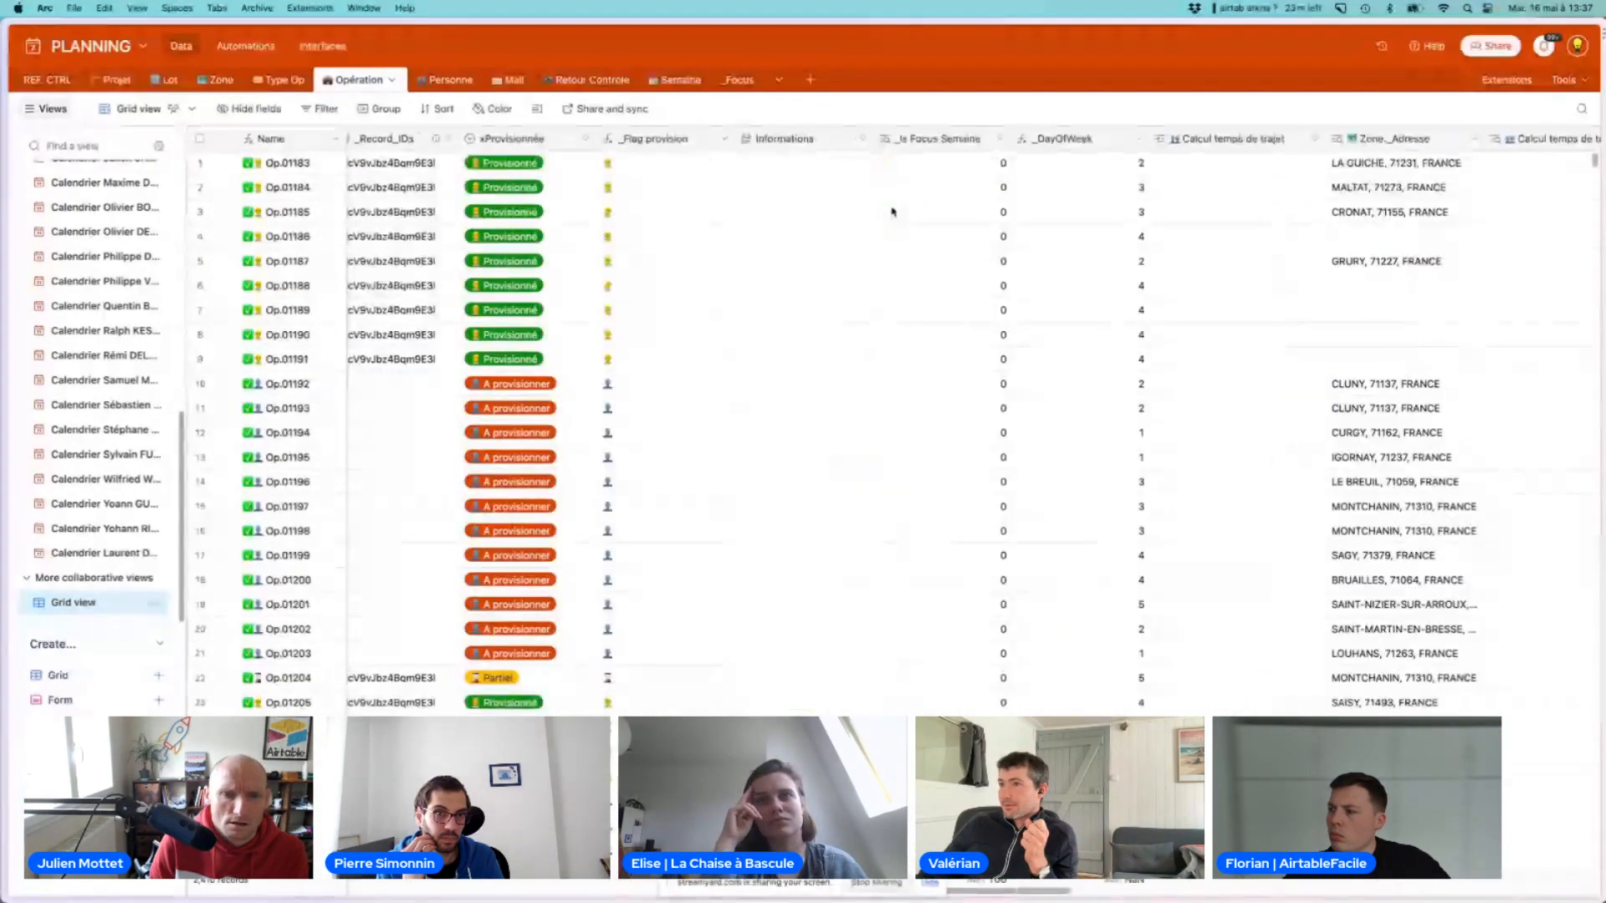
left_click(1001, 139)
left_click(946, 174)
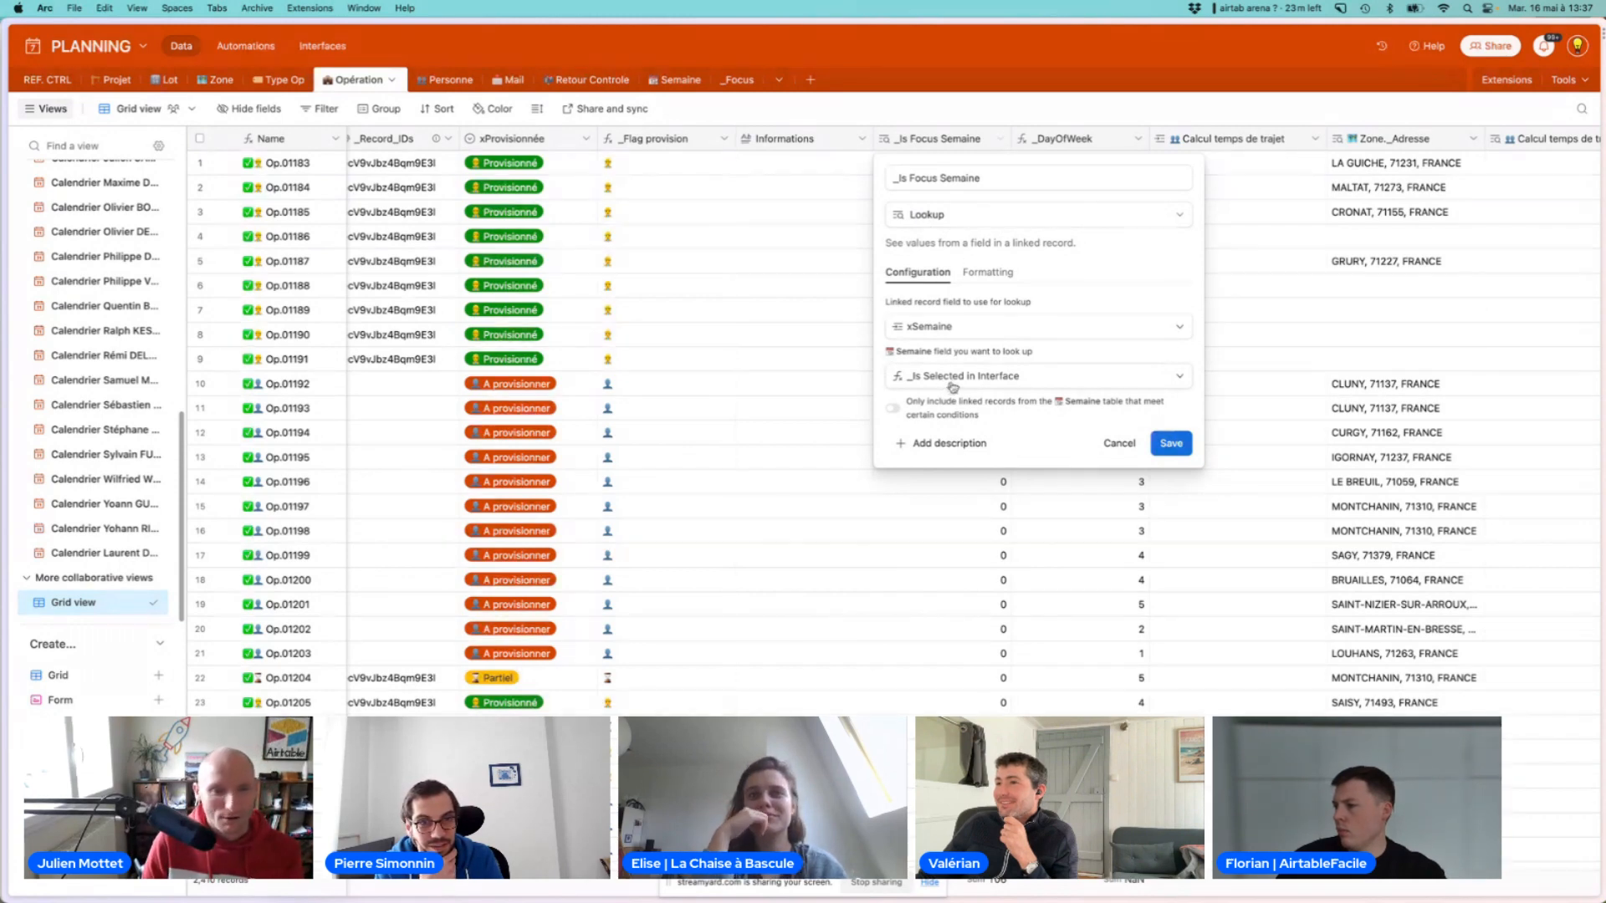
left_click(824, 242)
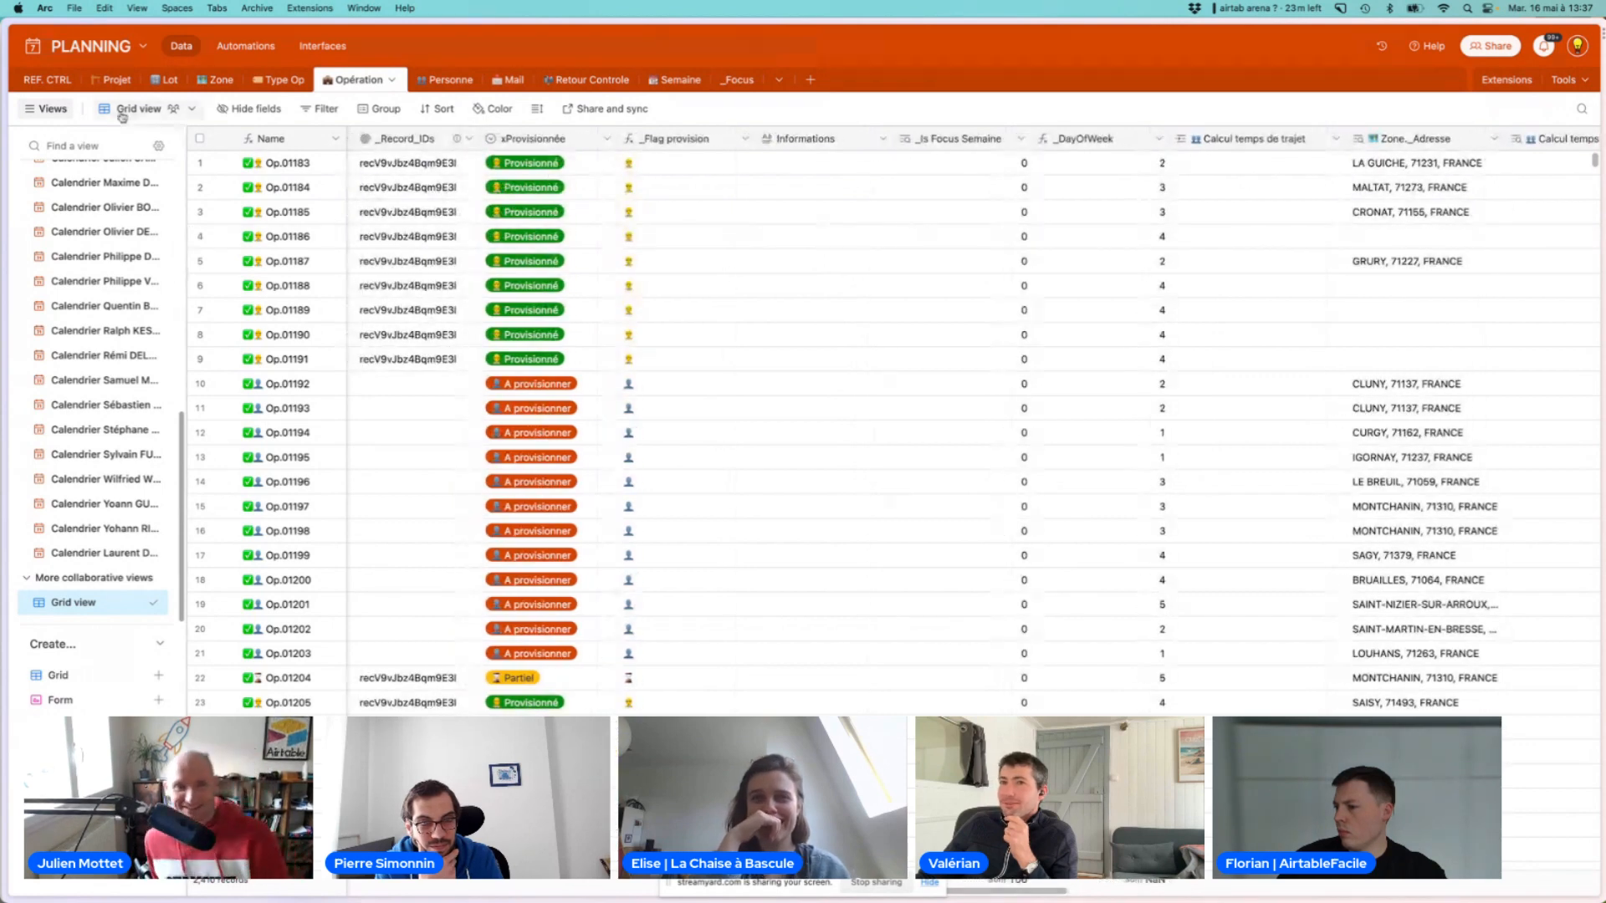
Hide all fields in the Opération table's Grid view, then show only _Is Focus Semaine
left_click(134, 109)
left_click(248, 109)
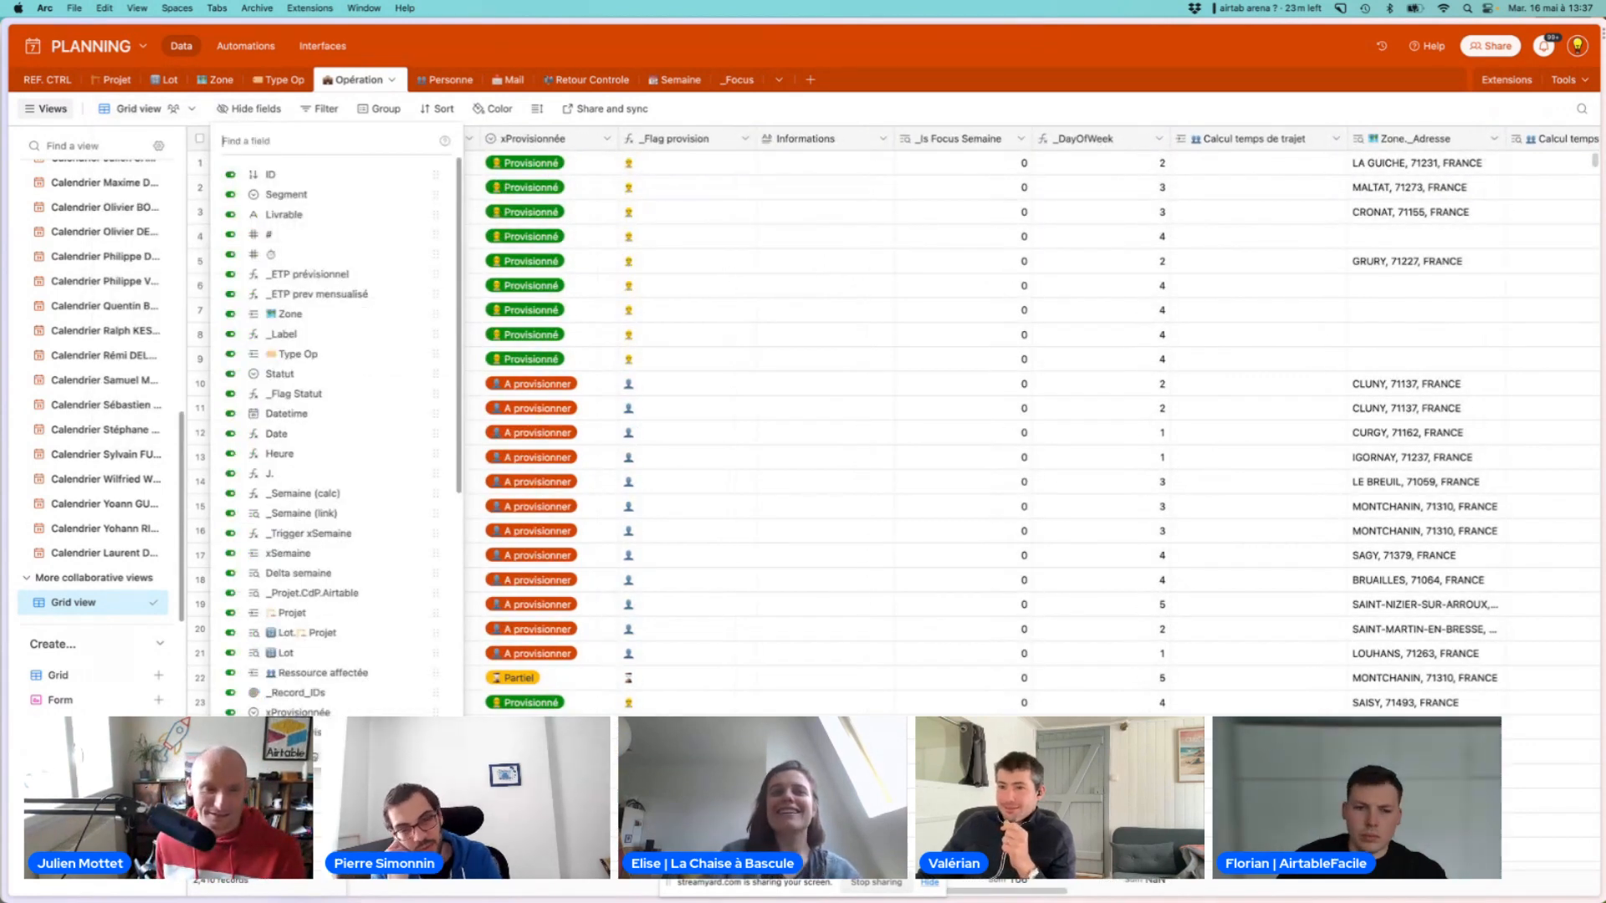
left_click(278, 757)
left_click(296, 144)
type("seam")
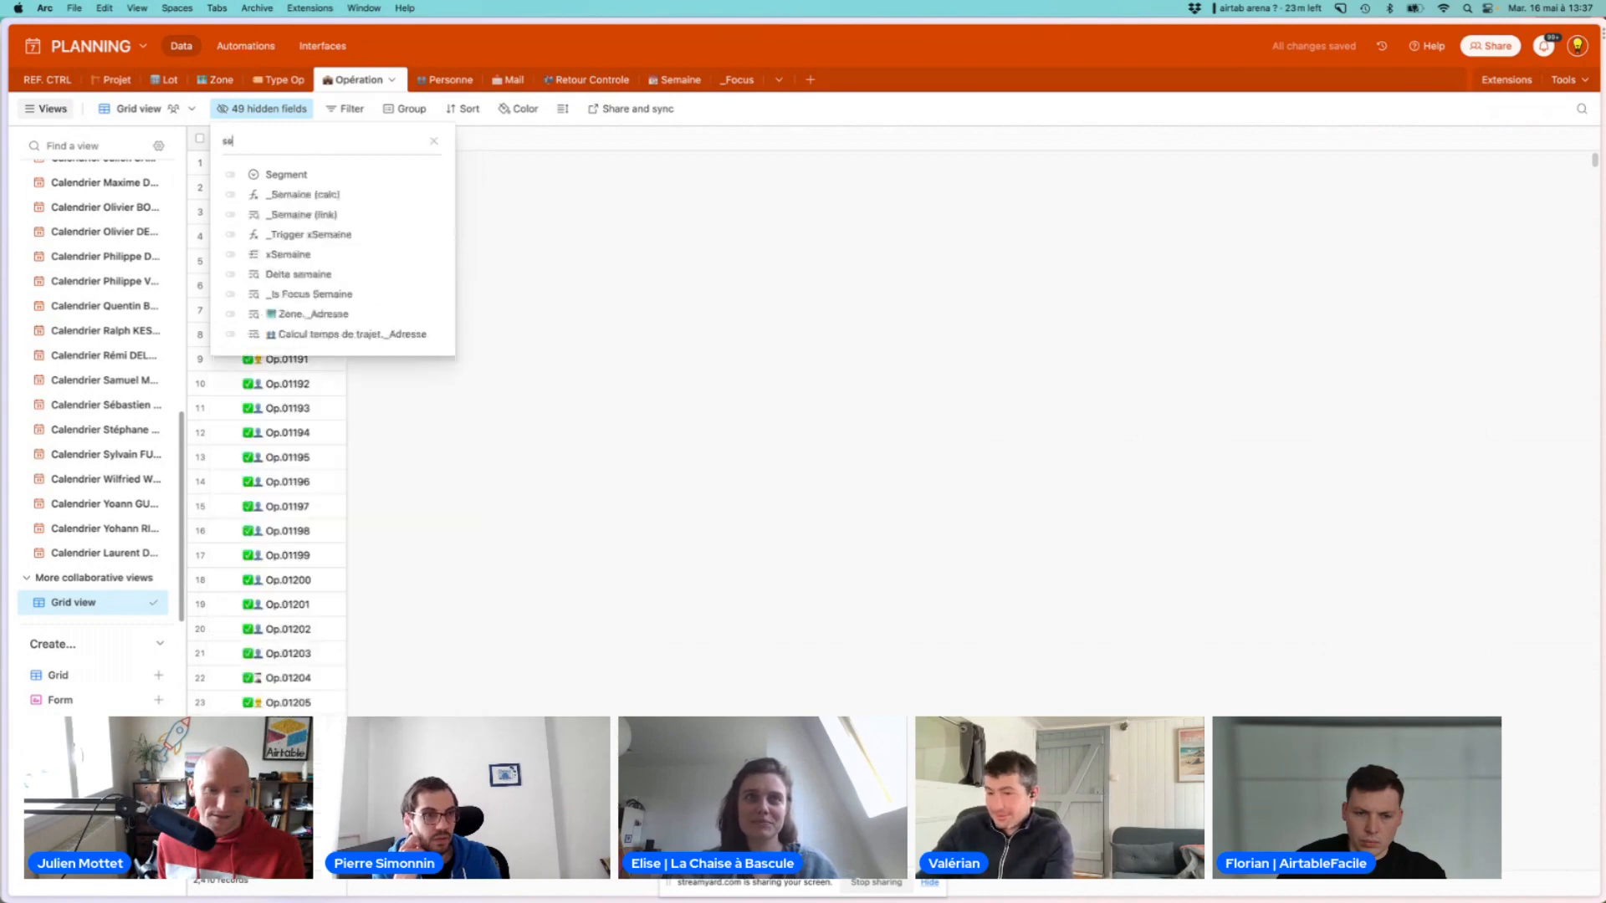
key("BackSpace")
key("BackSpace")
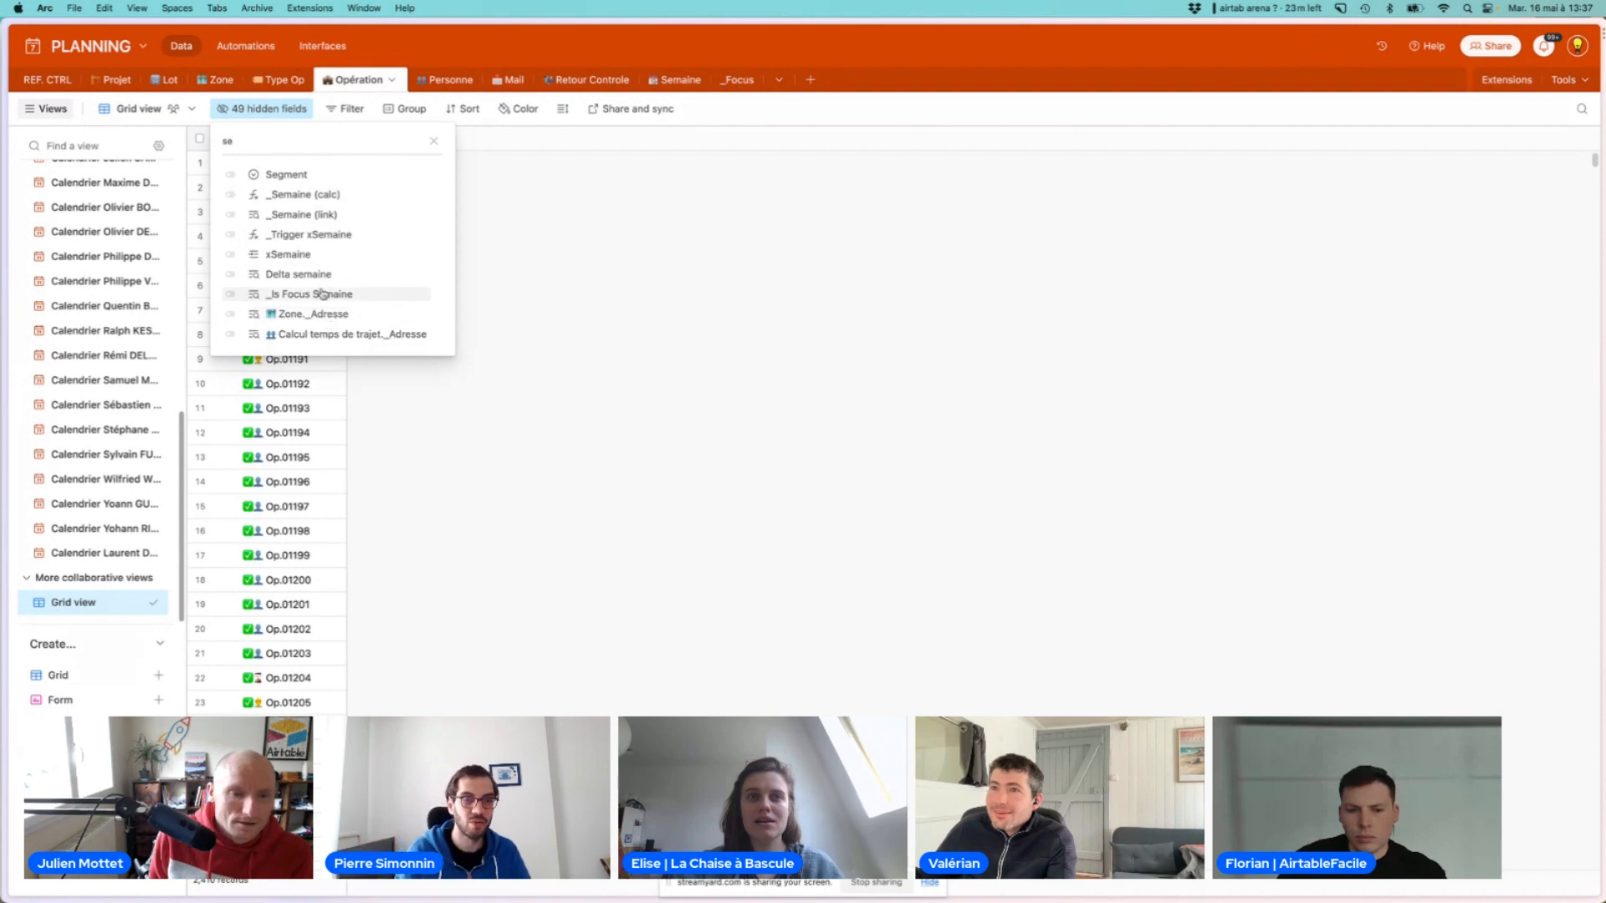
left_click(230, 295)
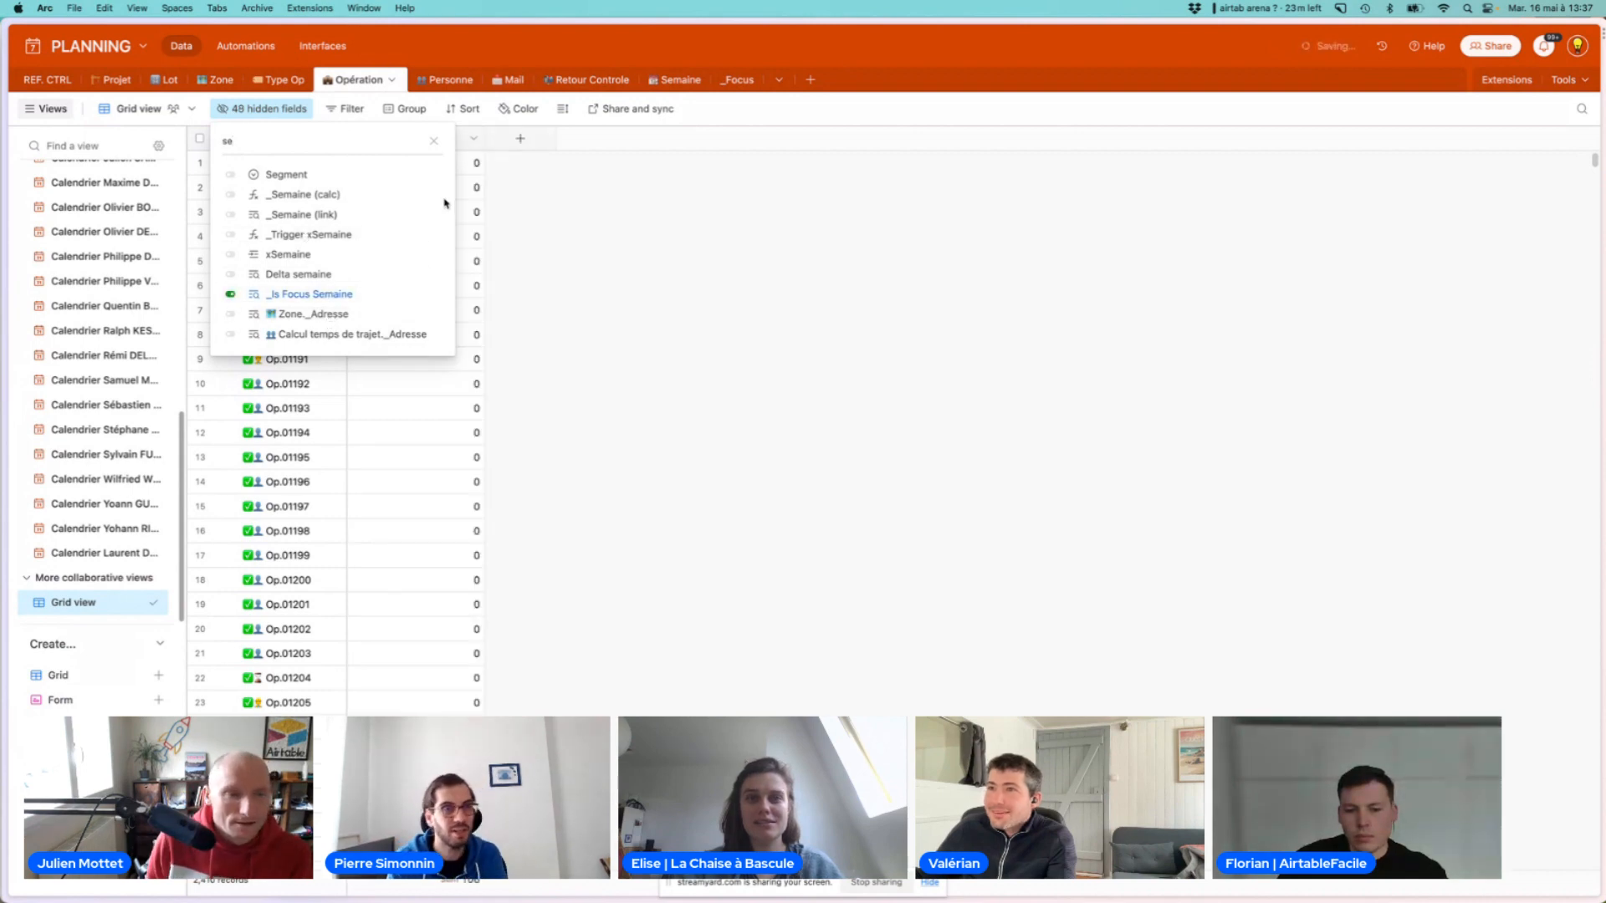
left_click(532, 219)
Review the source link and looked-up Semaine field of the isolated _Is Focus Semaine column, leaving them unchanged
left_click(464, 140)
left_click(473, 141)
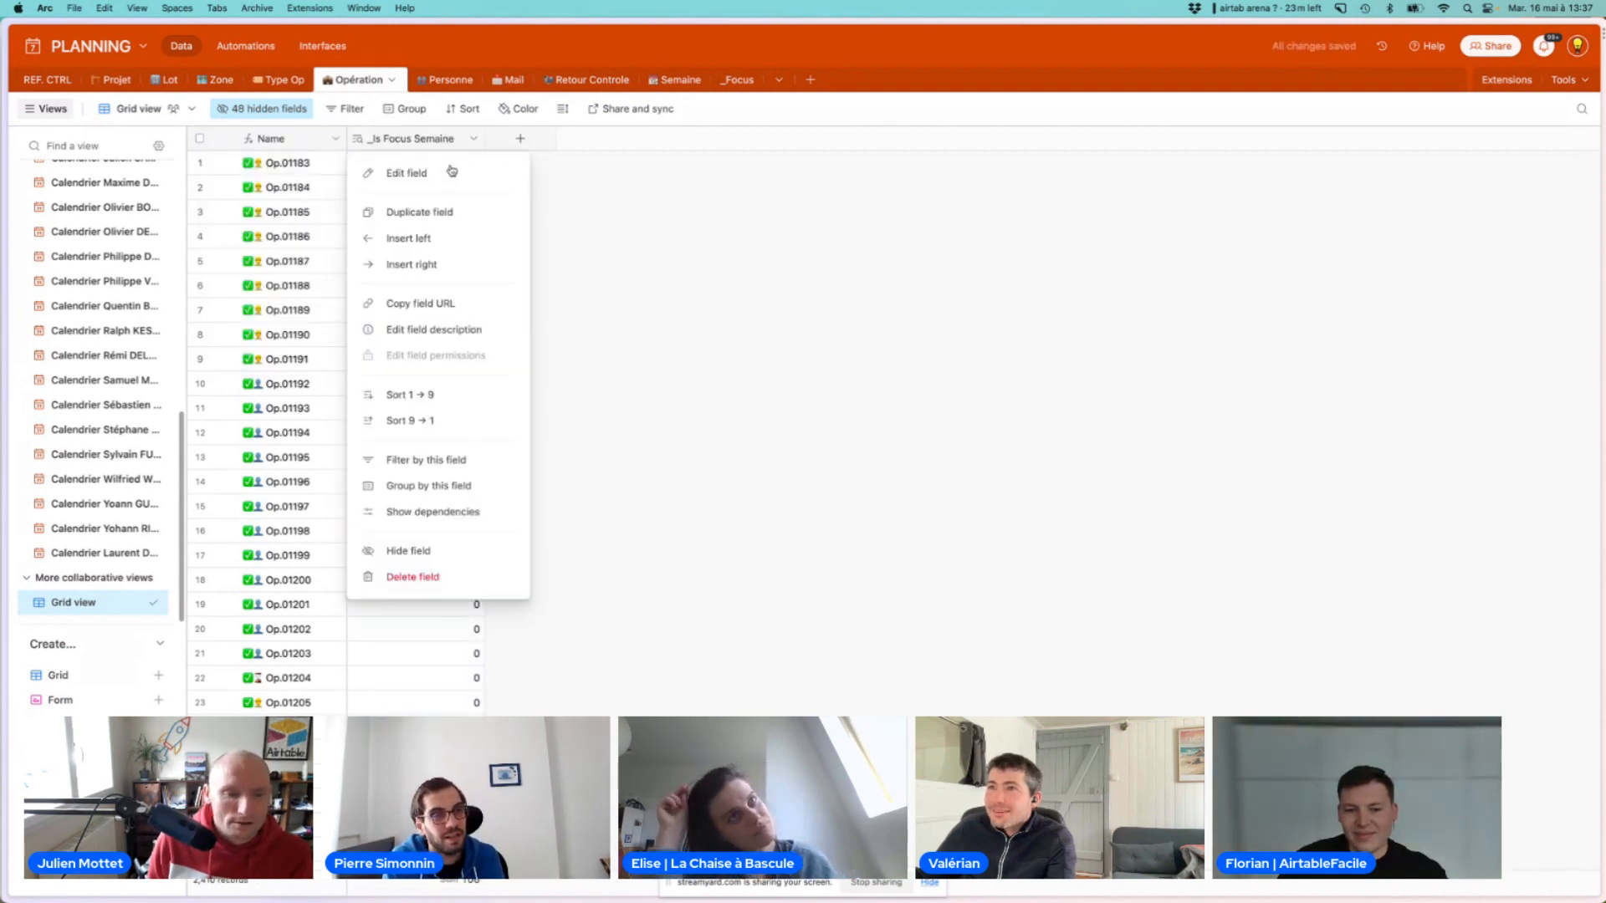
left_click(448, 172)
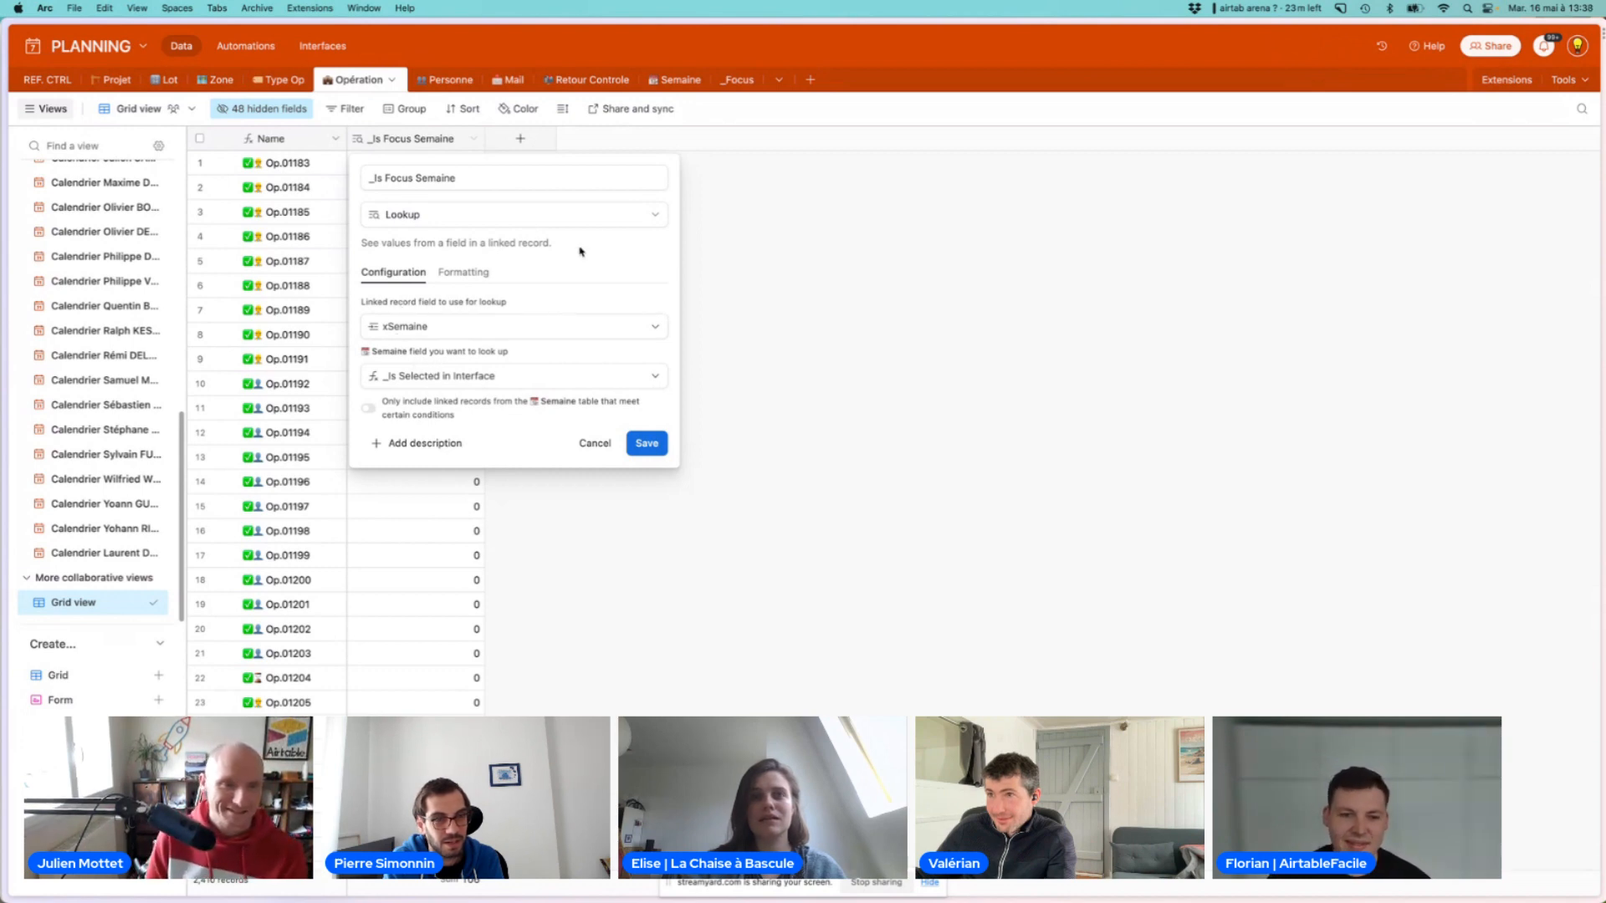
left_click(821, 173)
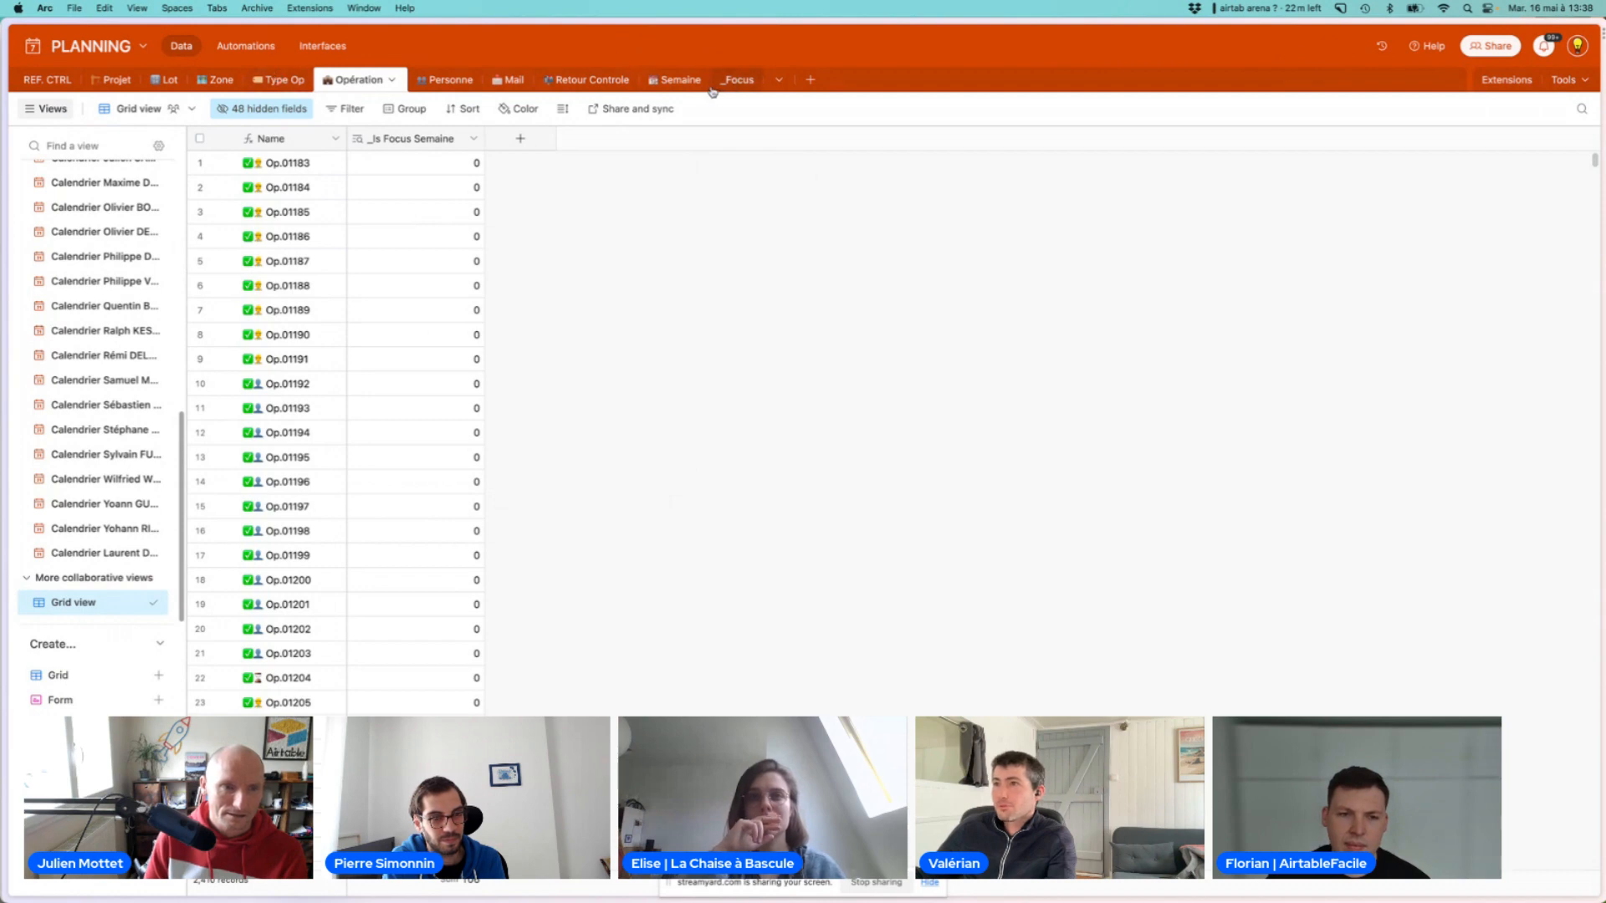
Show the _Is Selected in Interface field in the Semaine table
left_click(669, 79)
scroll(1109, 249, "right", 5)
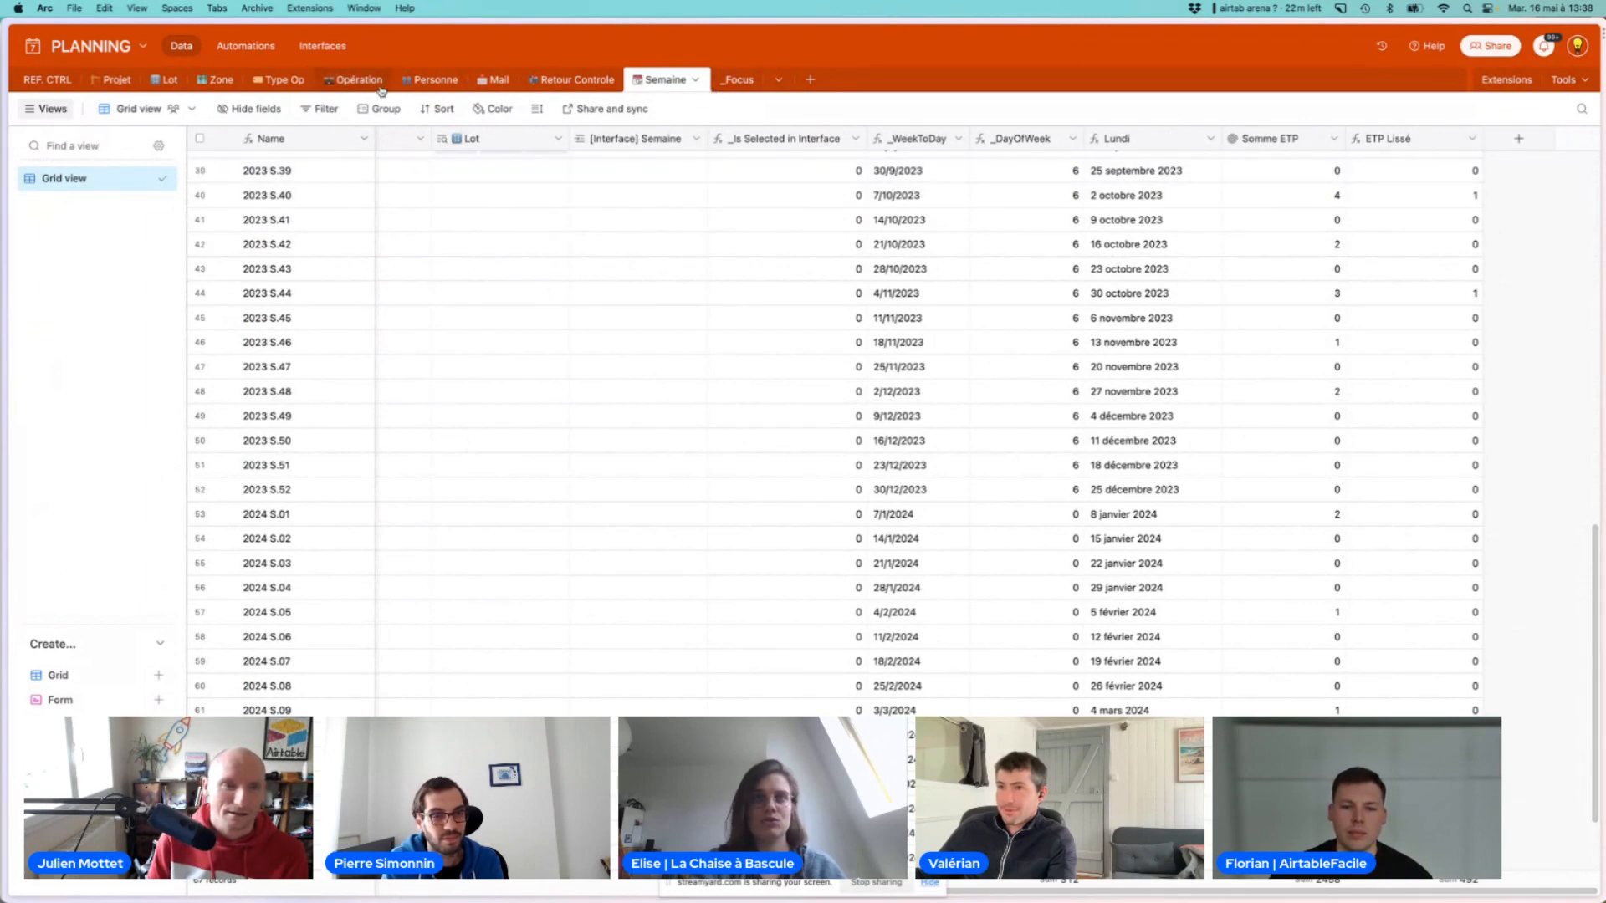
Review the _Is Focus Semaine lookup settings in the Opération table without changing them, then examine the column's values down to the last records
left_click(339, 82)
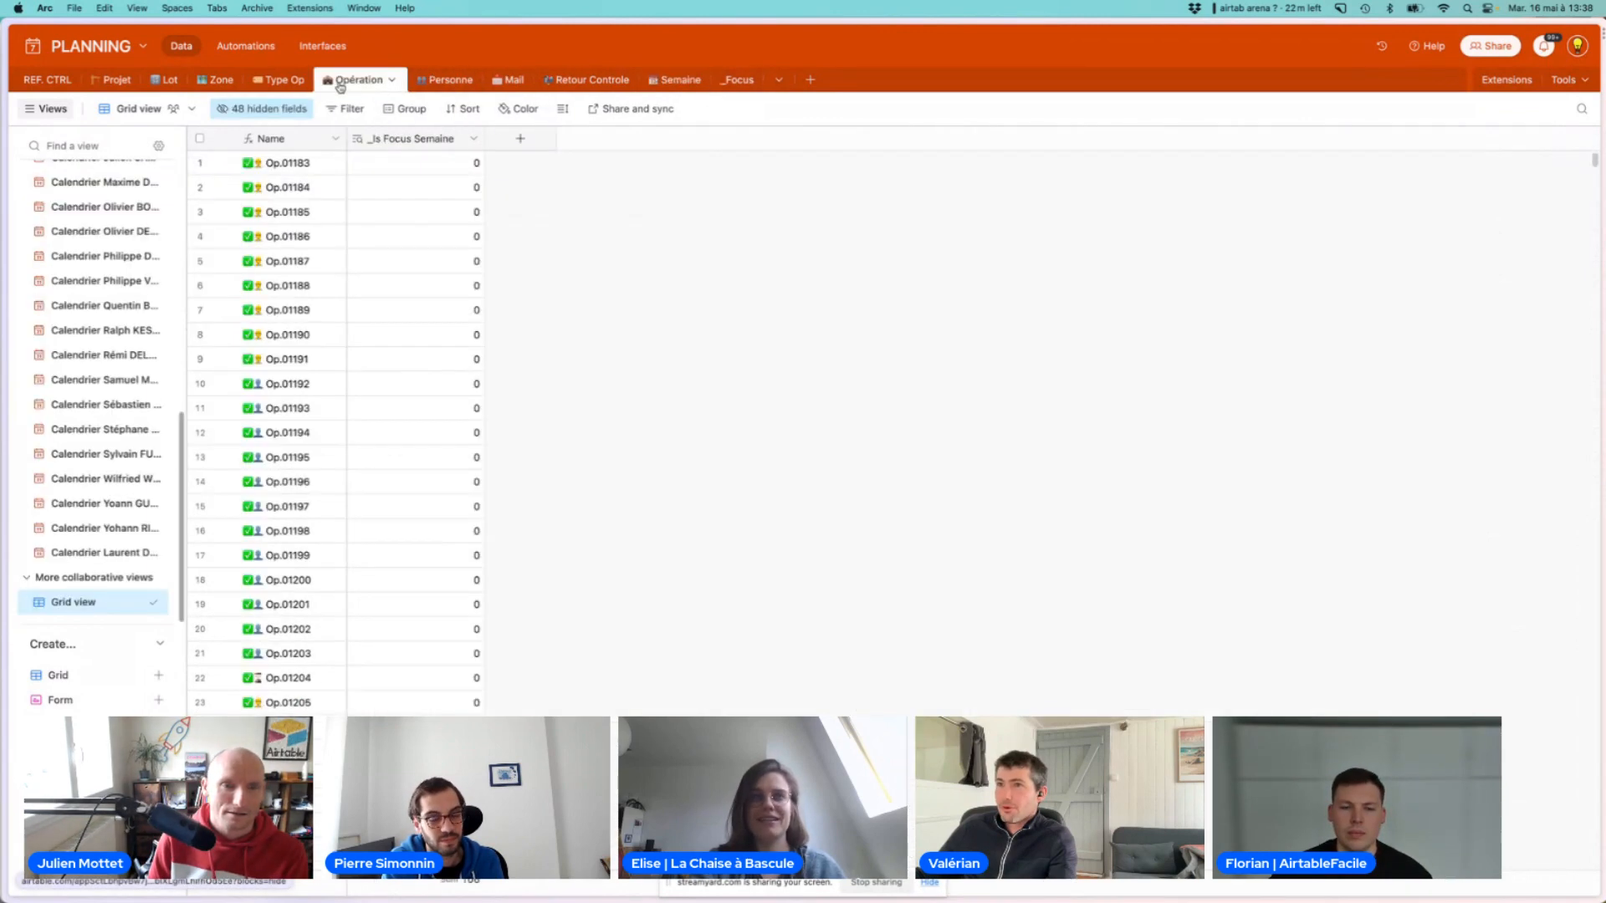
left_click(285, 81)
left_click(355, 80)
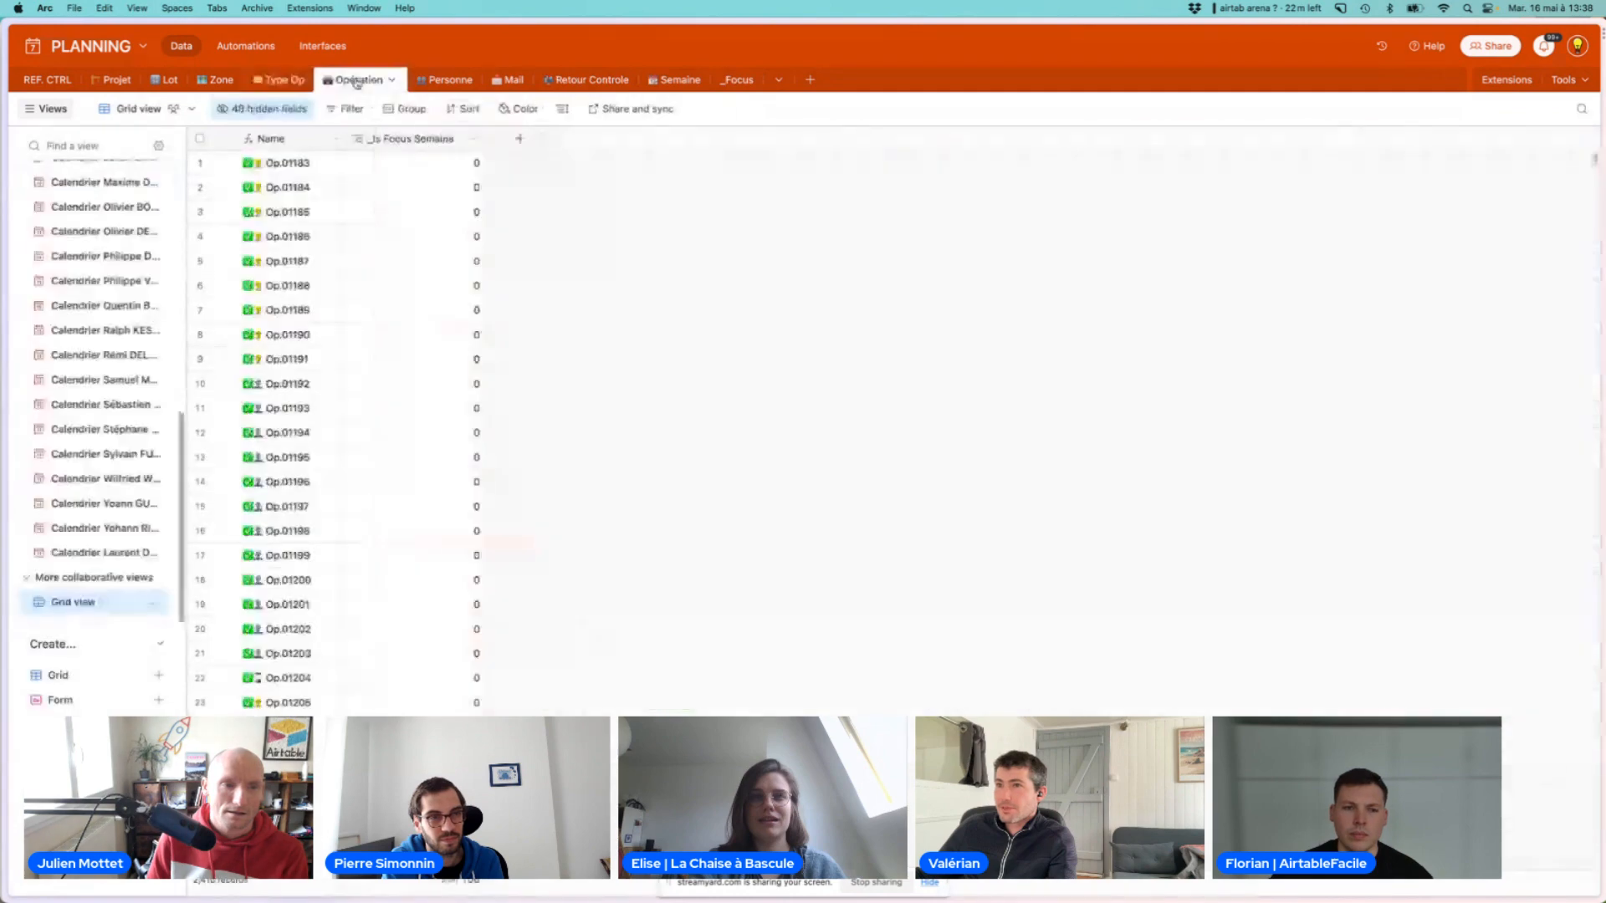
left_click(481, 138)
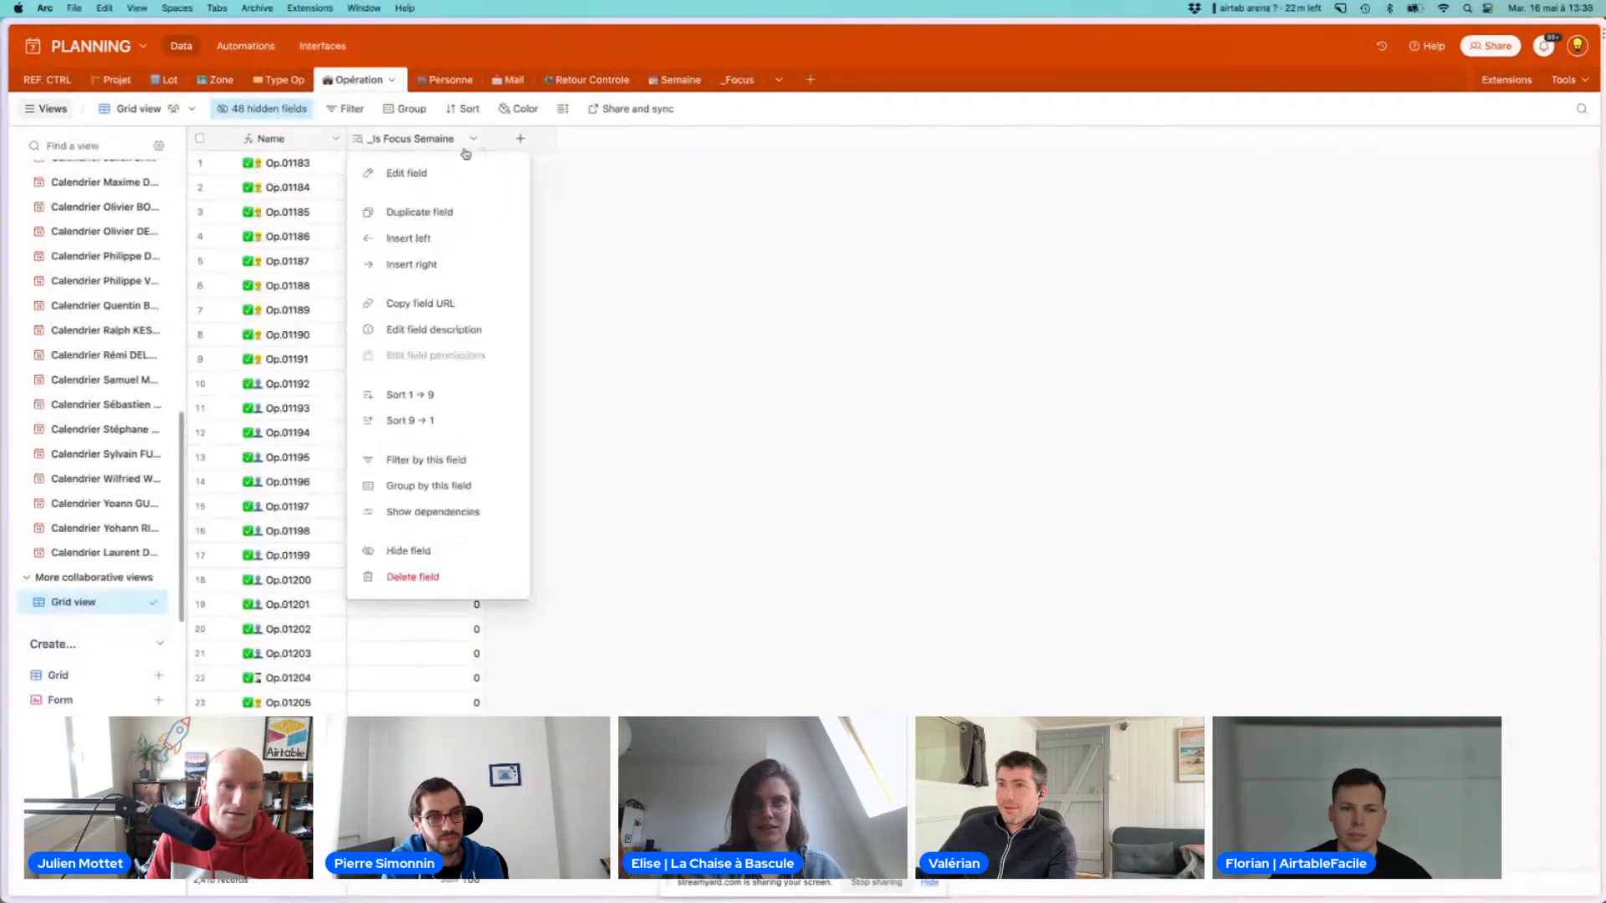
left_click(408, 167)
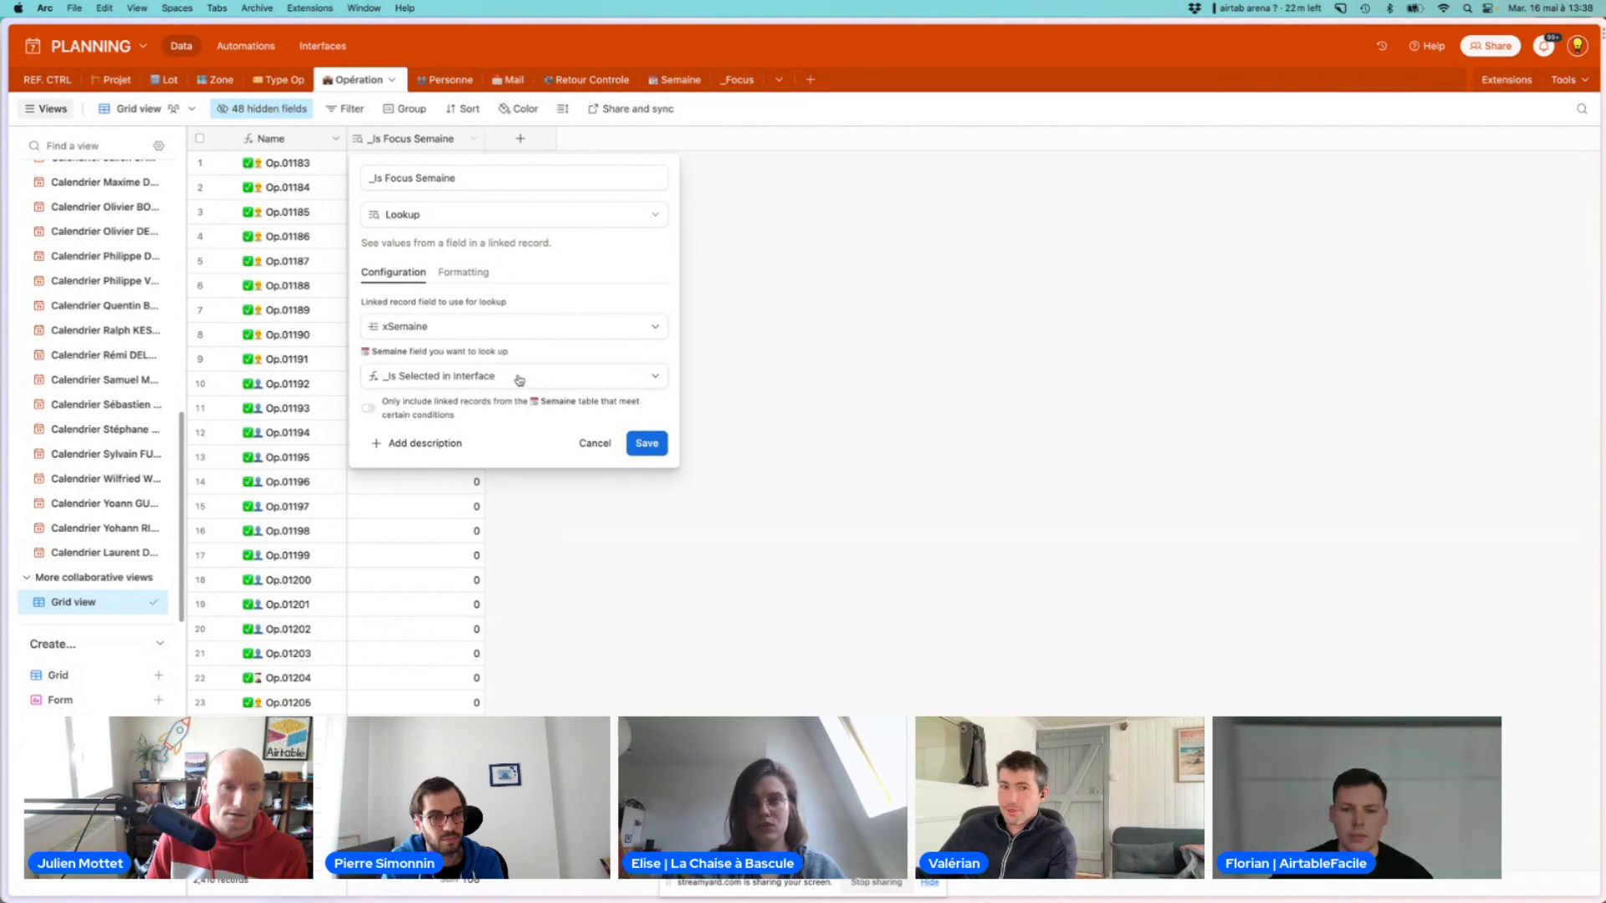
left_click(589, 445)
scroll(455, 376, "down", 20)
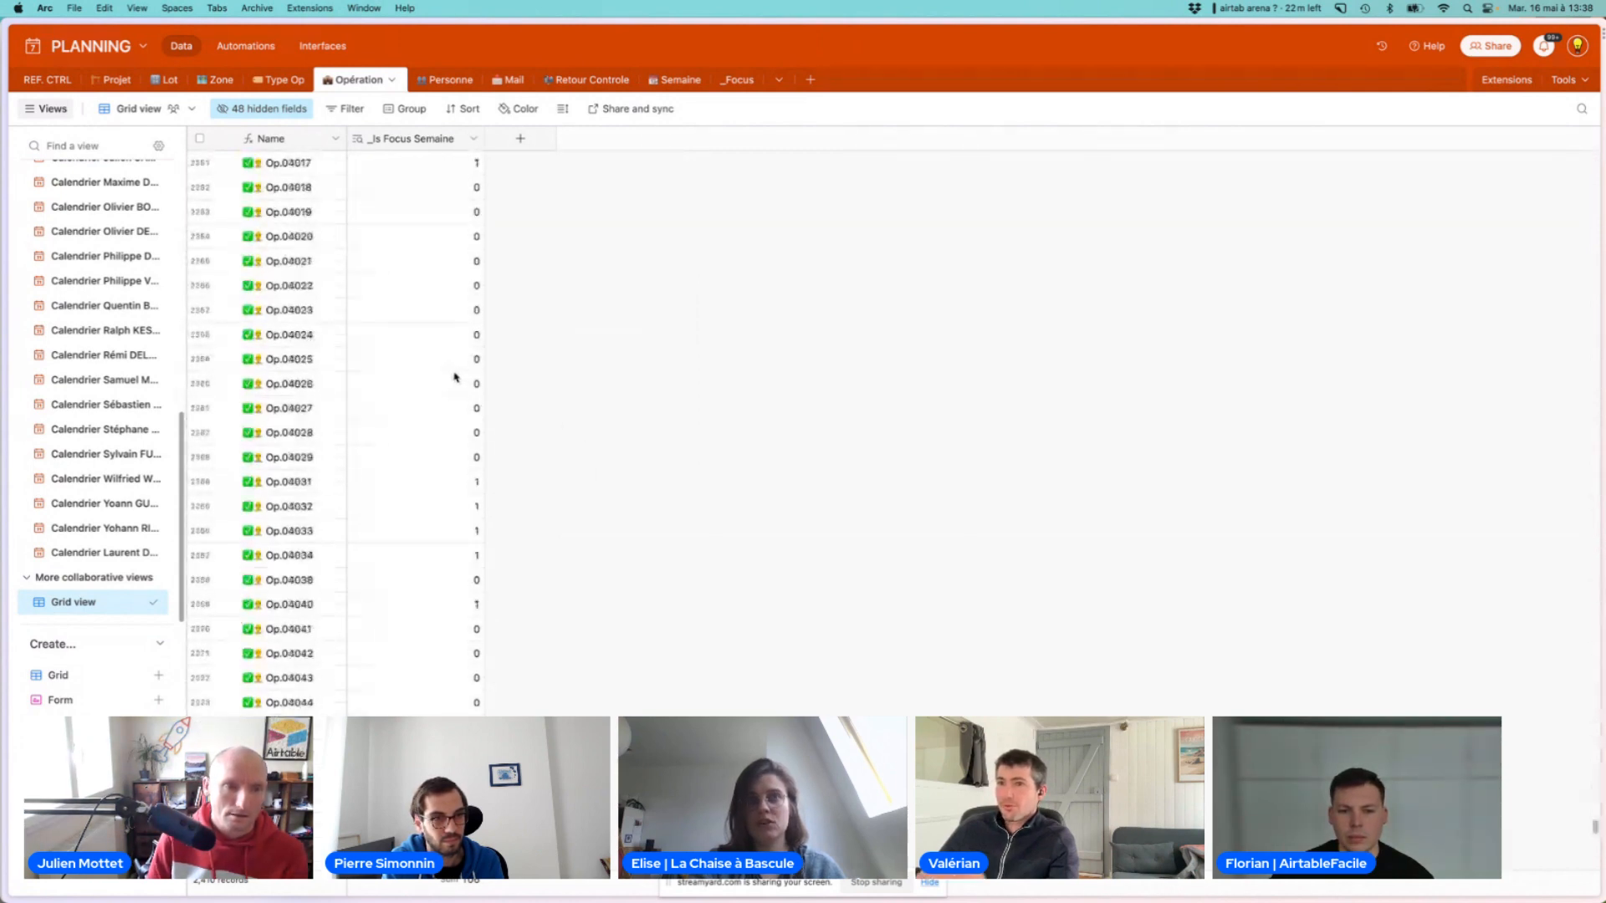
scroll(460, 375, "down", 5)
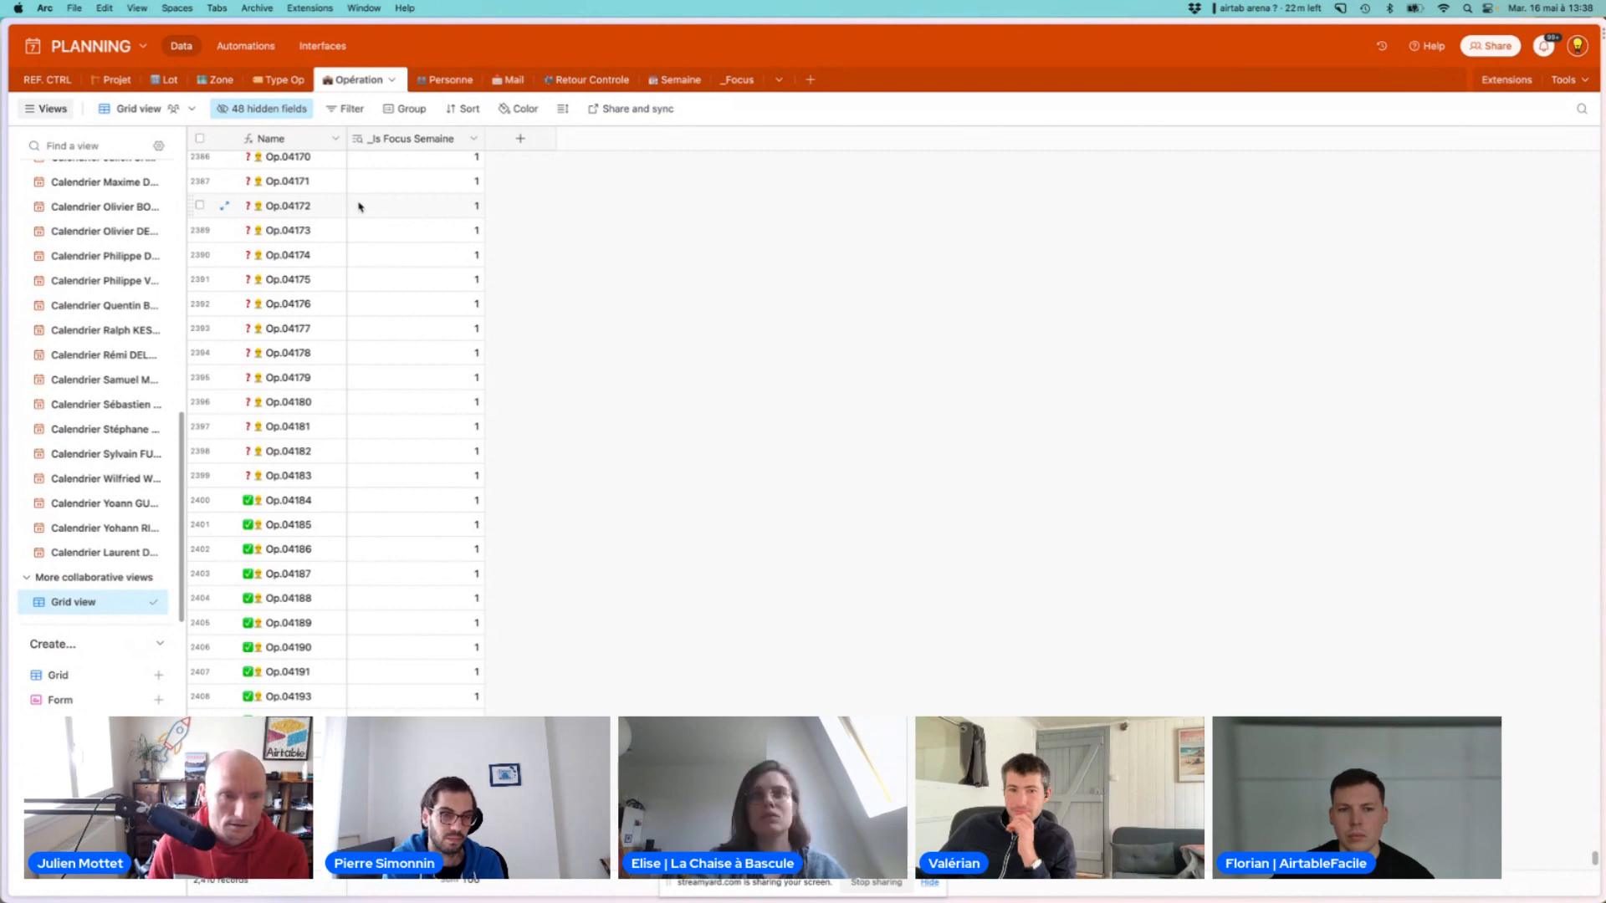
Open the Opérations / Ress... page of the AFFECTATIONS interface for editing
left_click(323, 46)
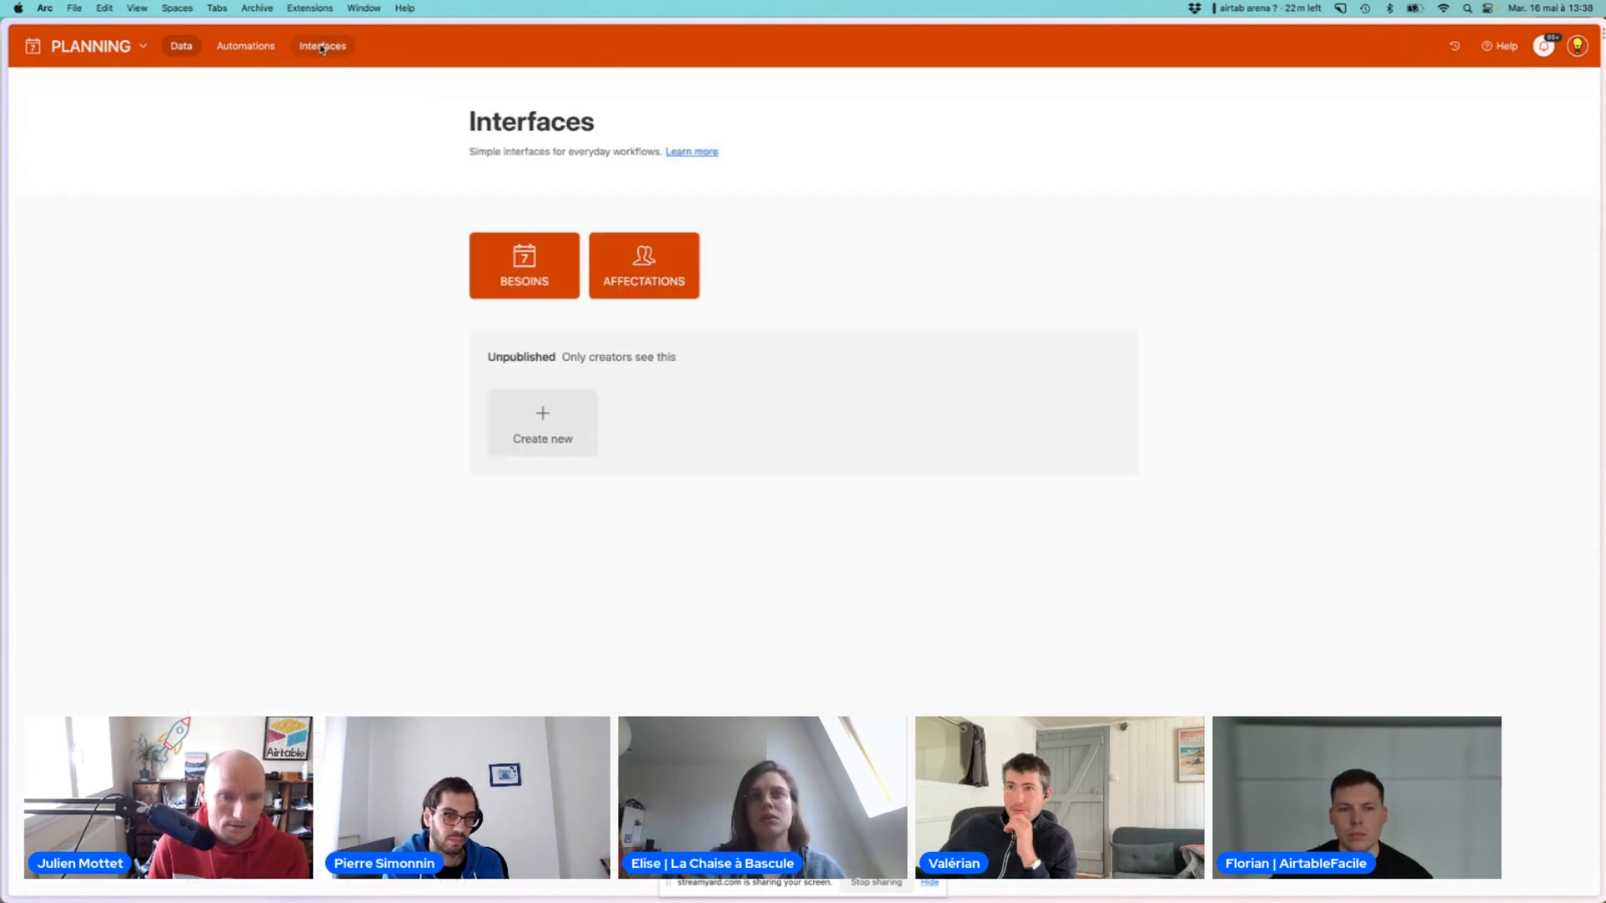
left_click(611, 295)
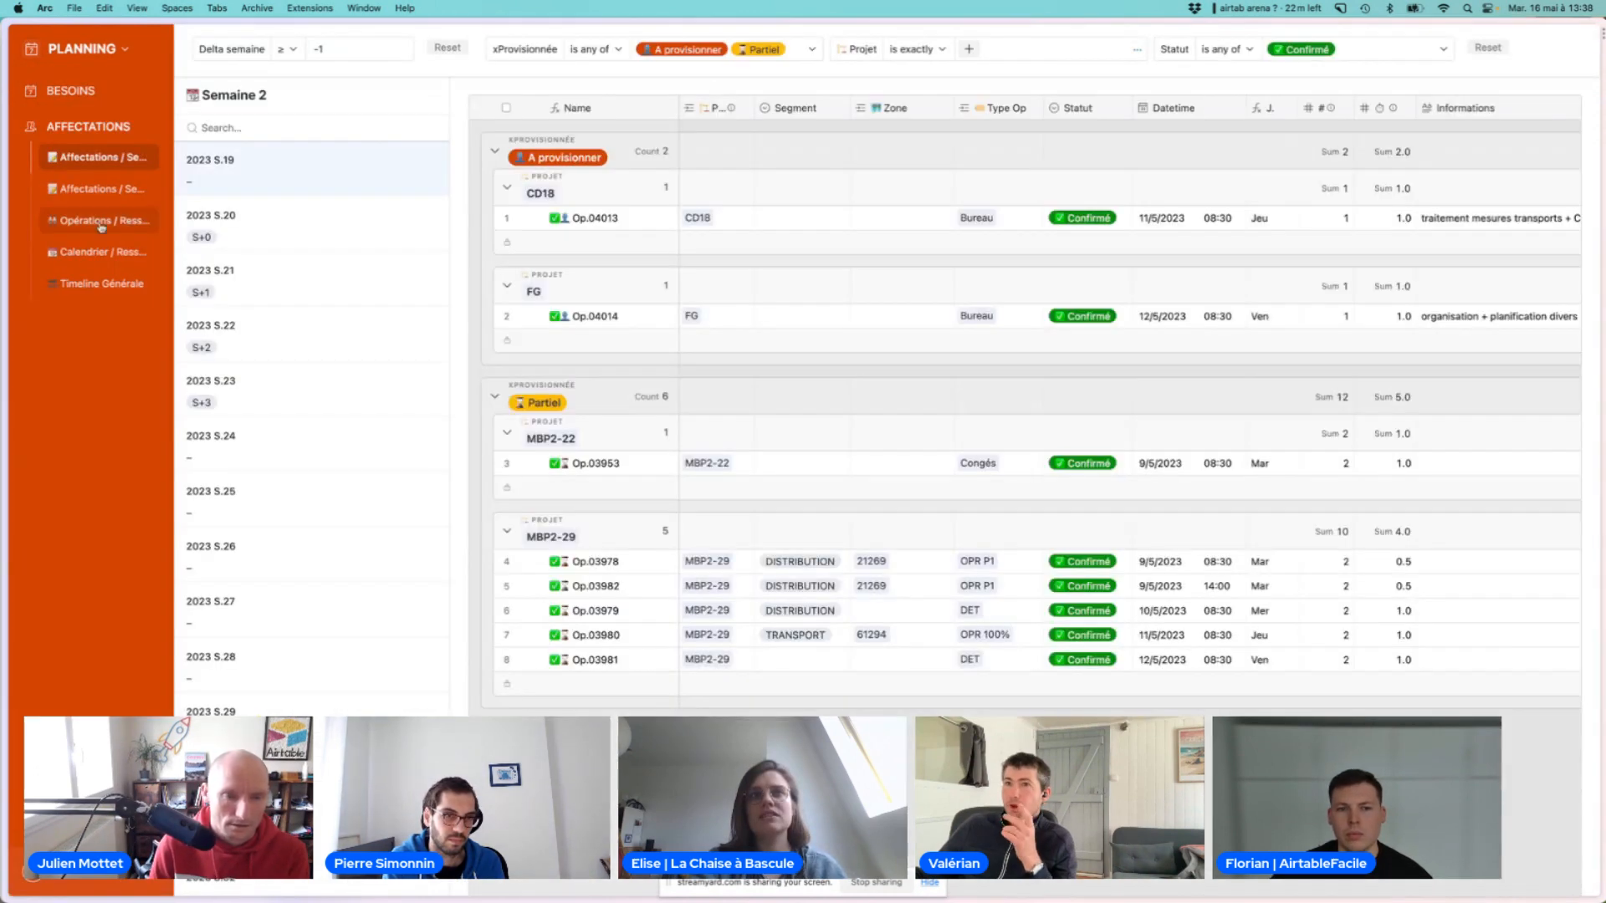
left_click(84, 222)
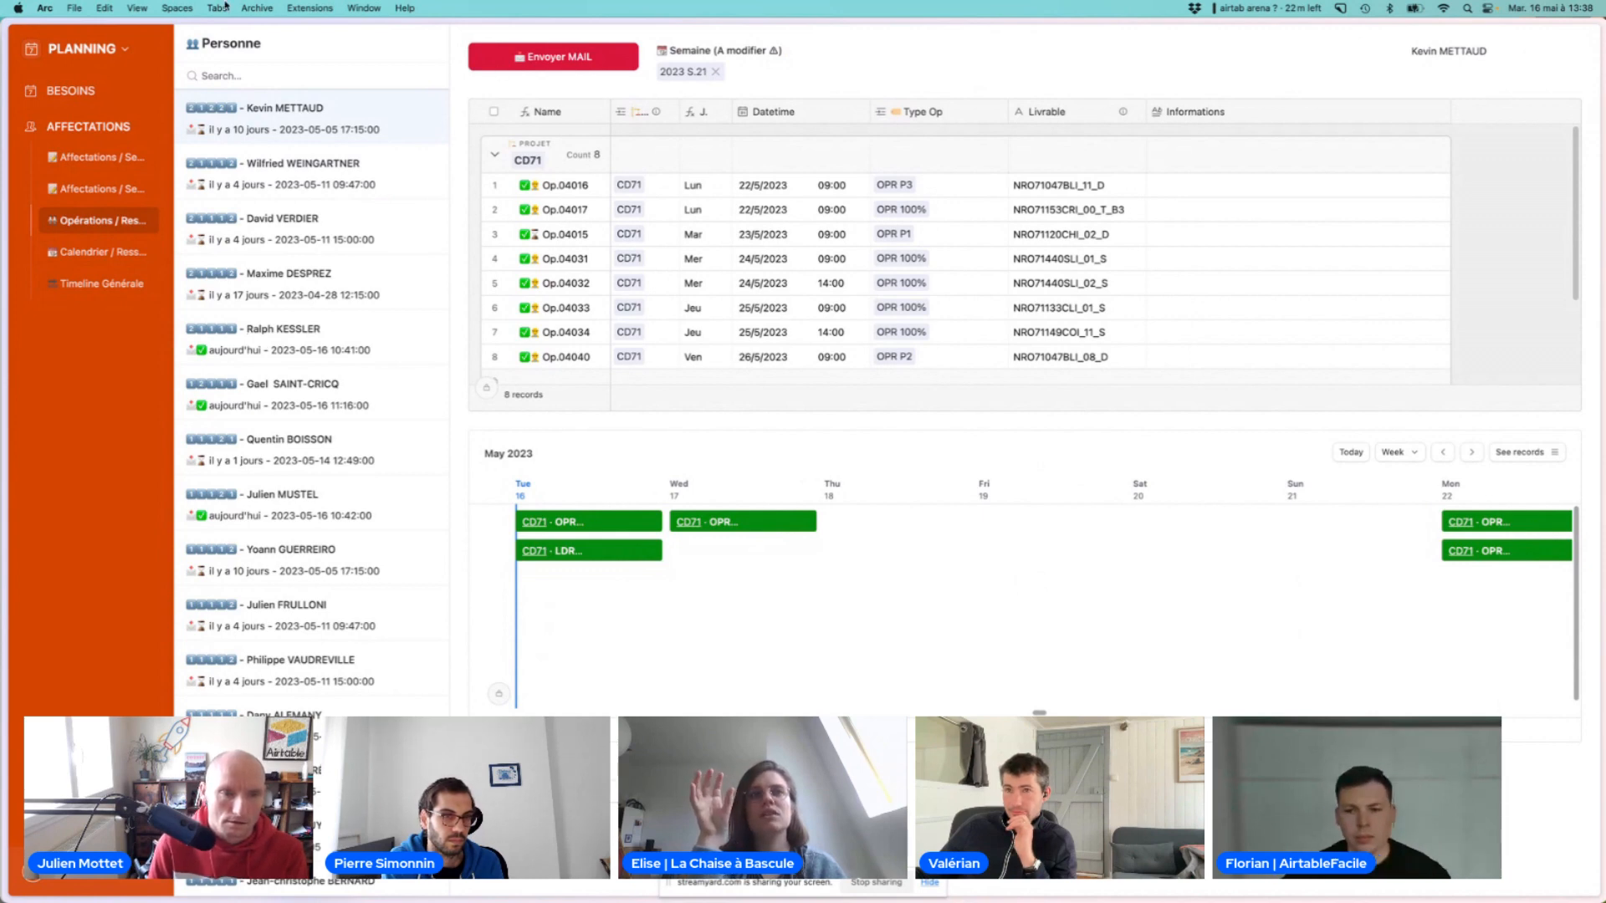
left_click(83, 48)
left_click(144, 99)
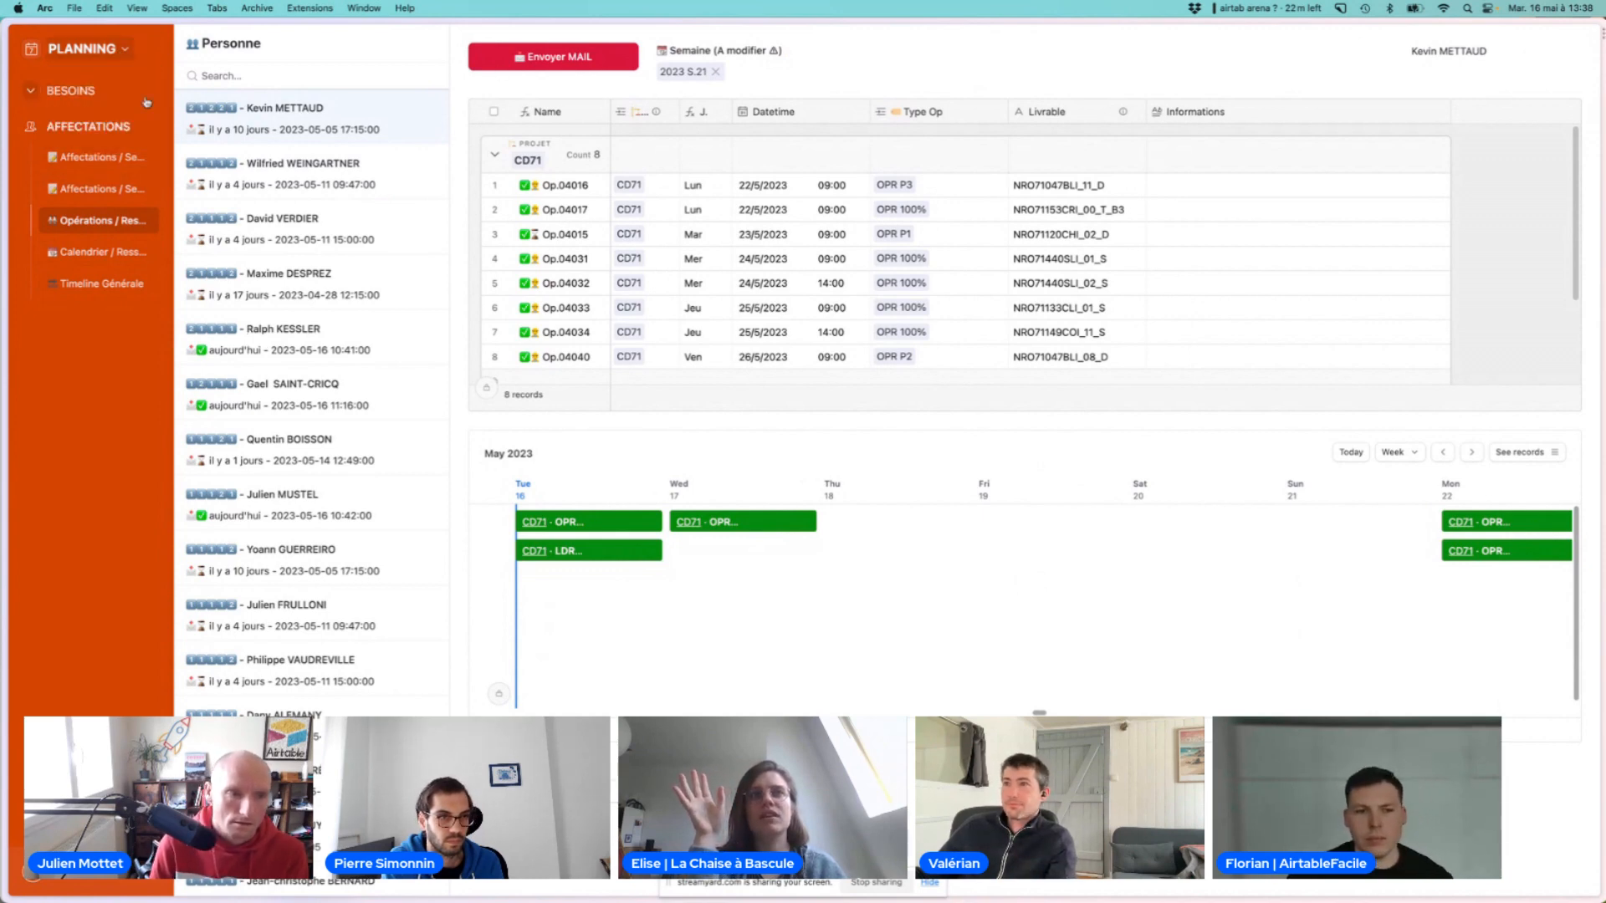
Examine the source settings of the Semaine field, the Personne record list and the _Focus record picker on the page
left_click(738, 169)
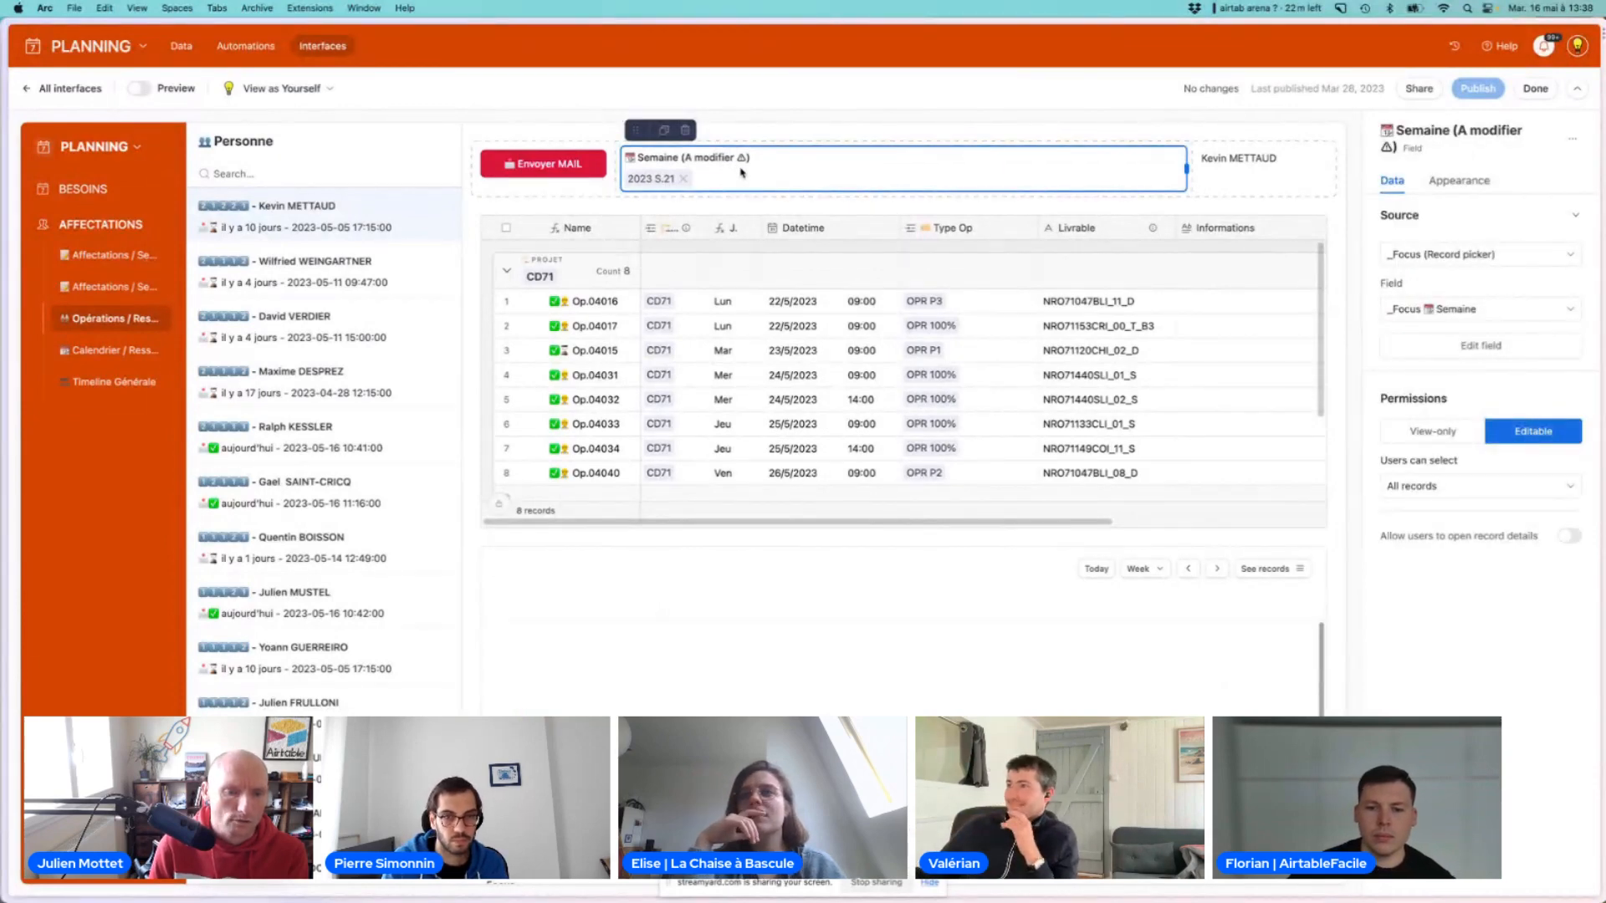
left_click(444, 179)
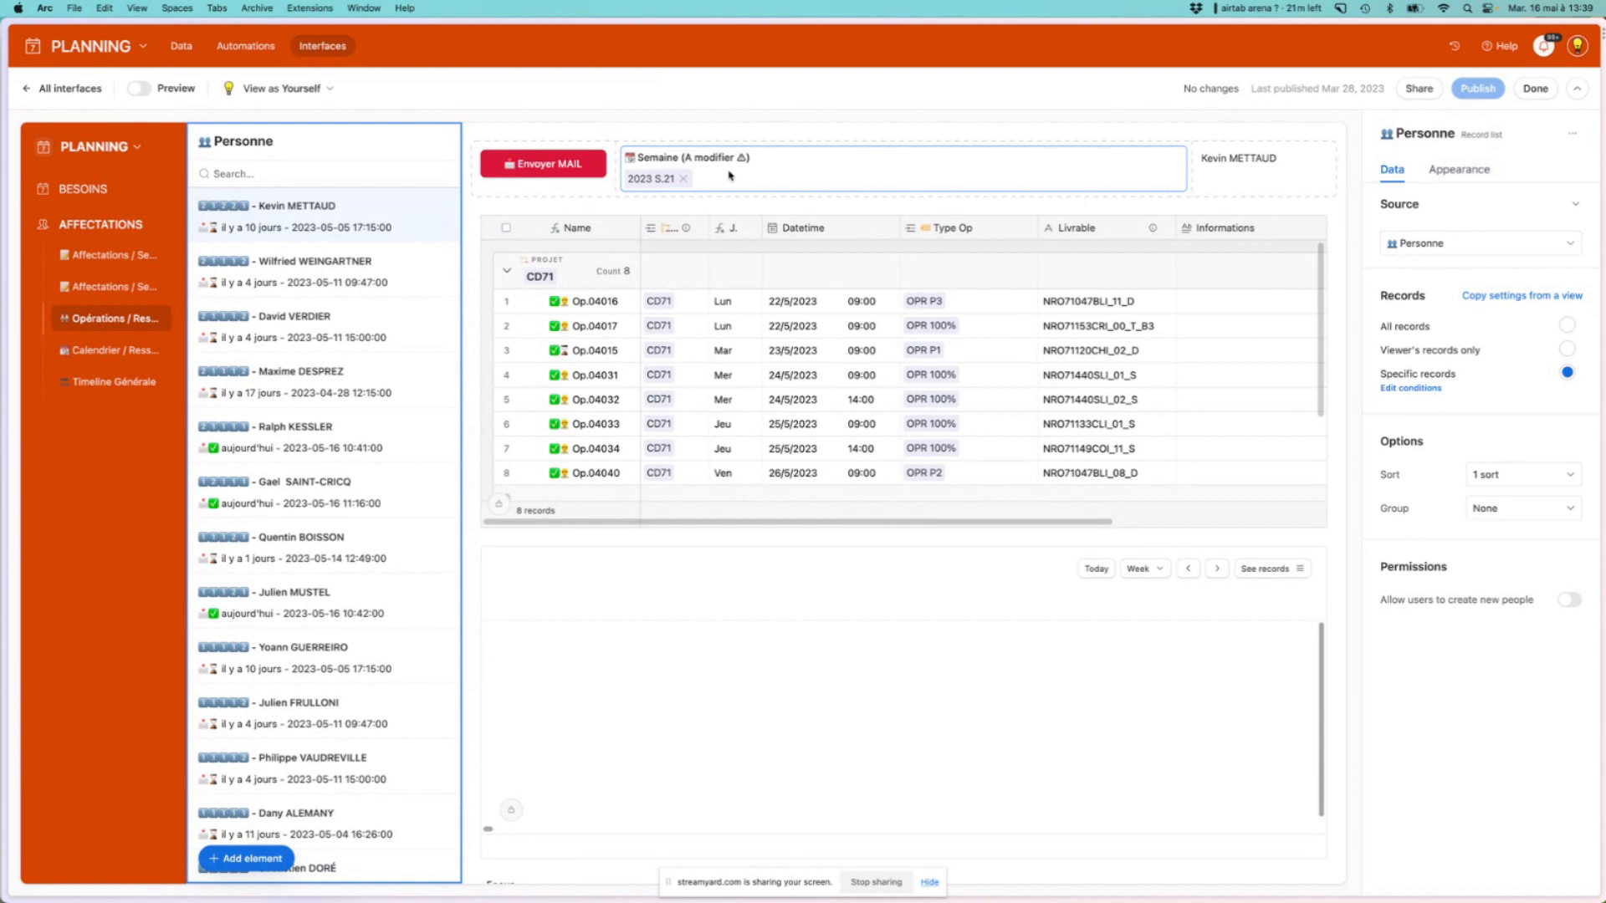
scroll(605, 667, "down", 5)
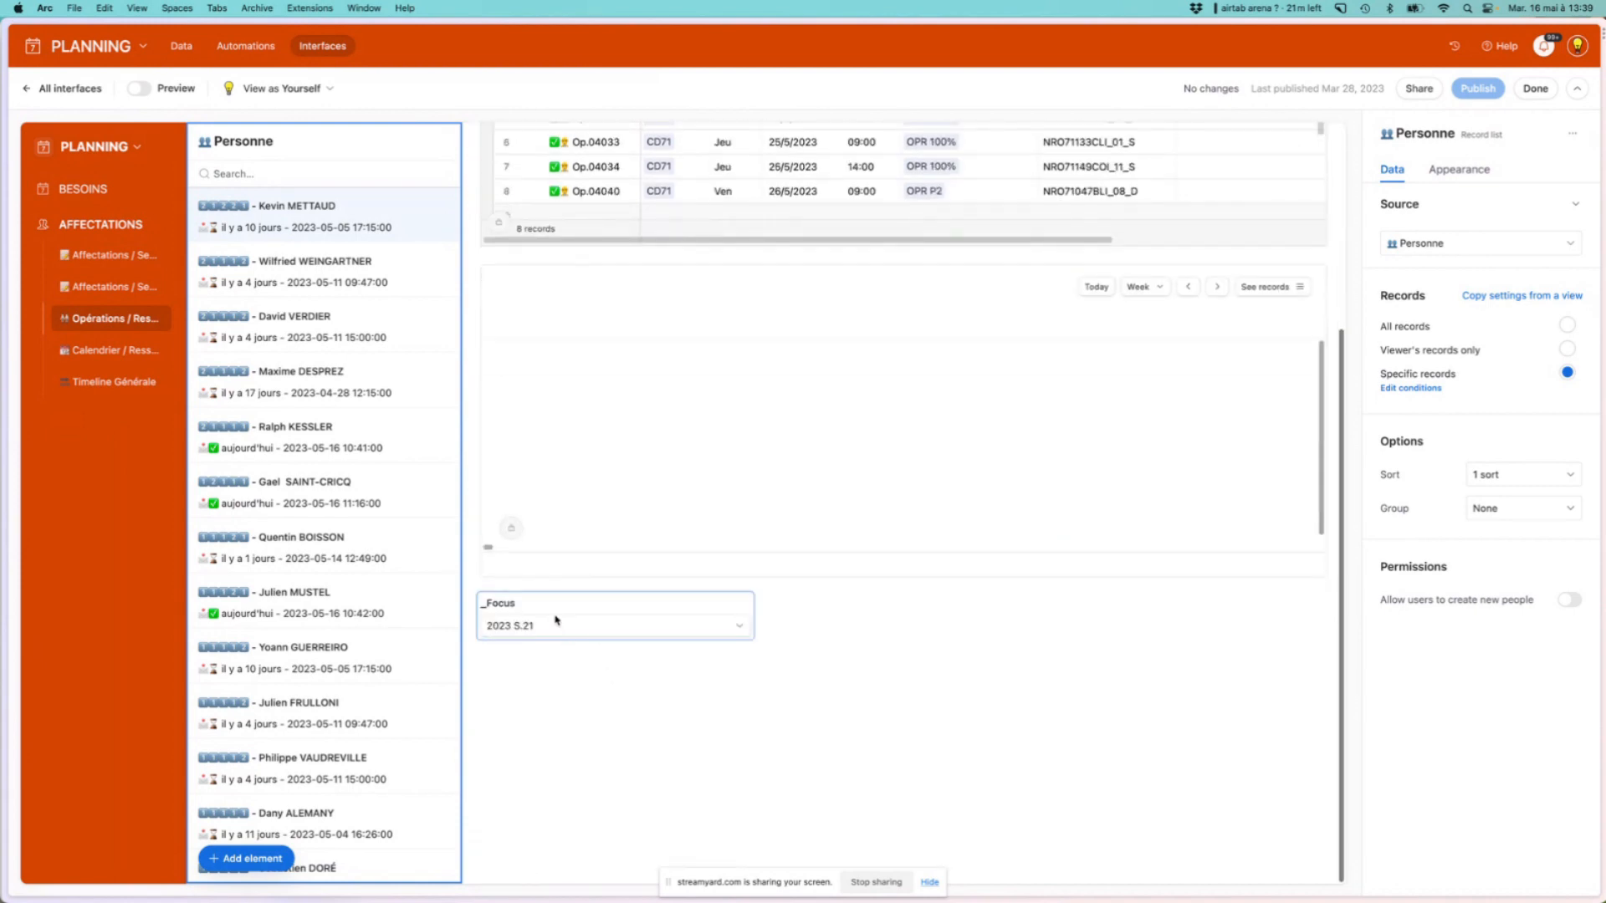
left_click(556, 626)
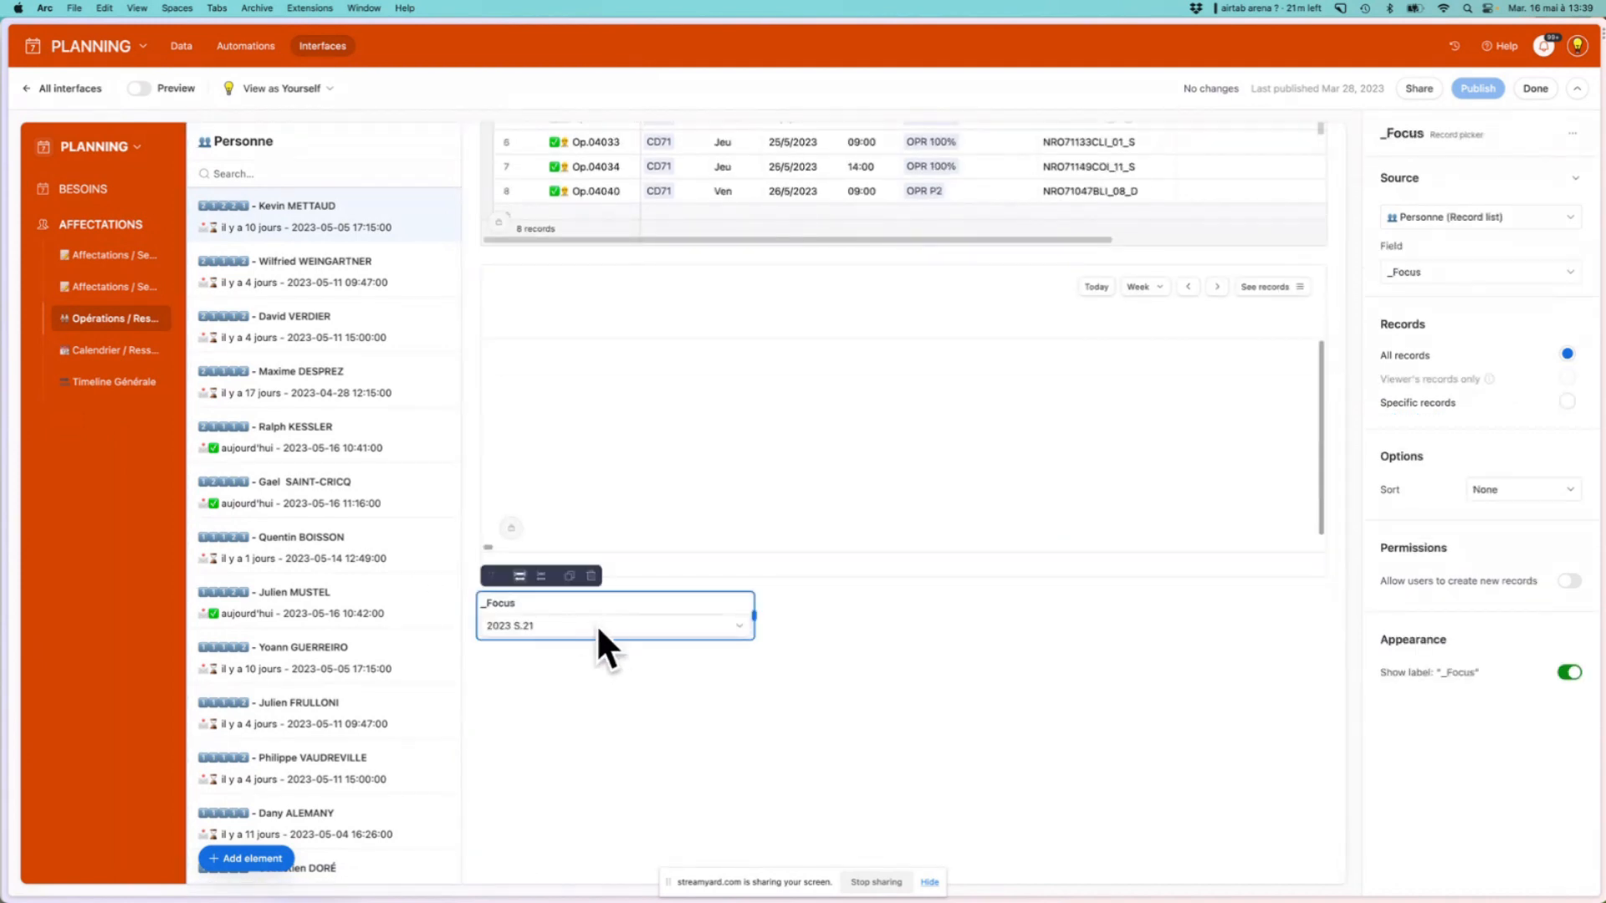
scroll(552, 616, "up", 5)
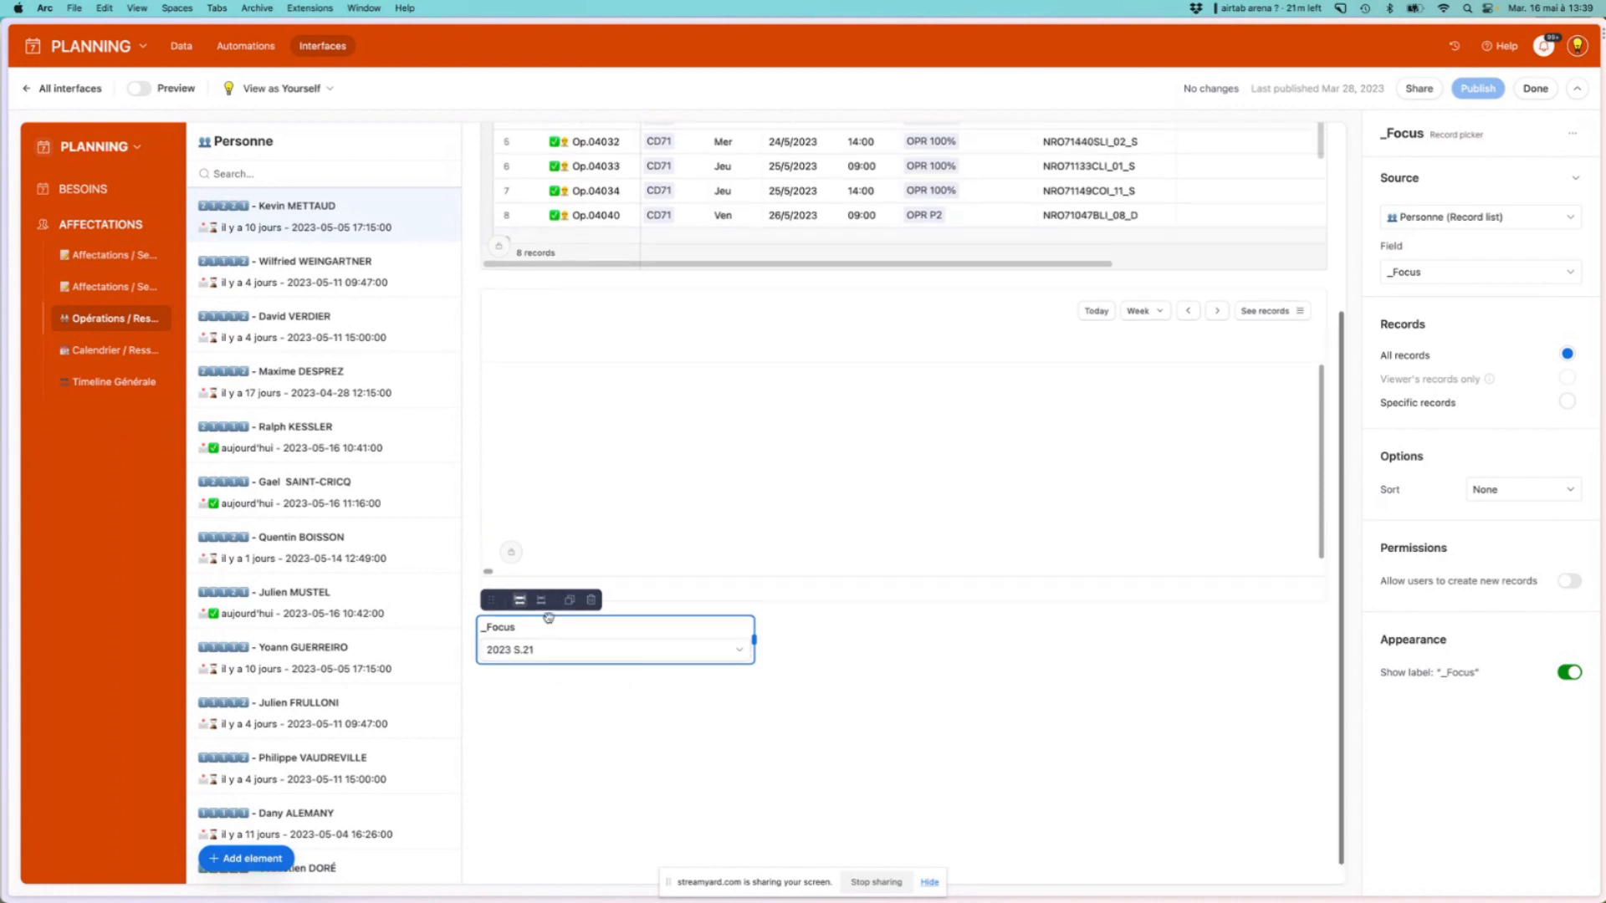
left_click(761, 167)
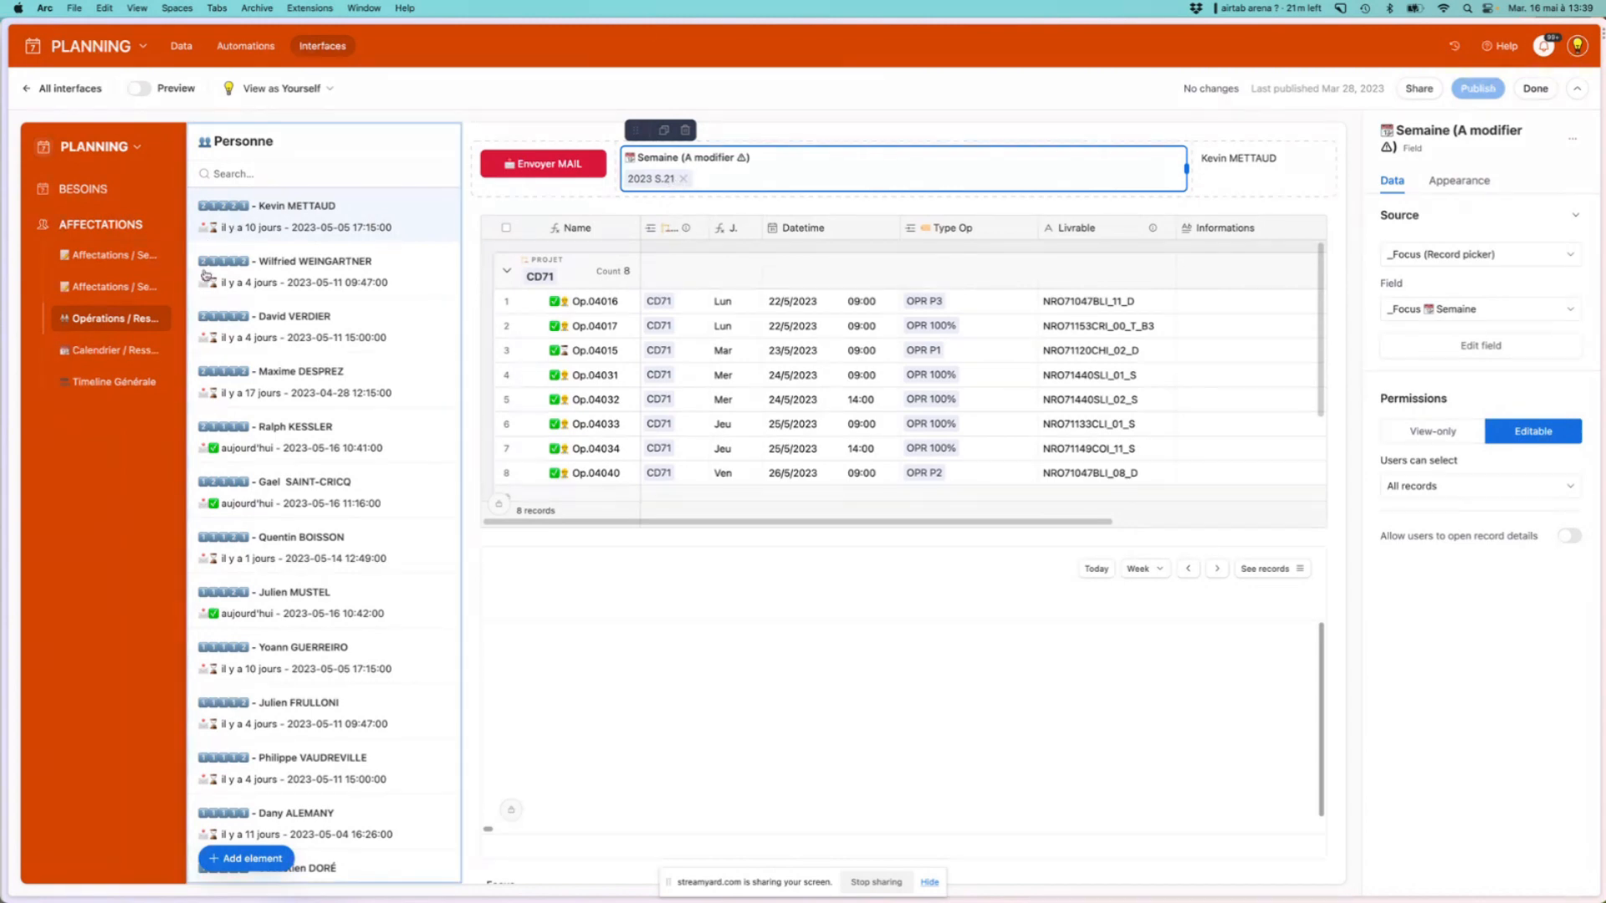
scroll(246, 559, "down", 10)
scroll(248, 554, "up", 10)
scroll(284, 424, "down", 1)
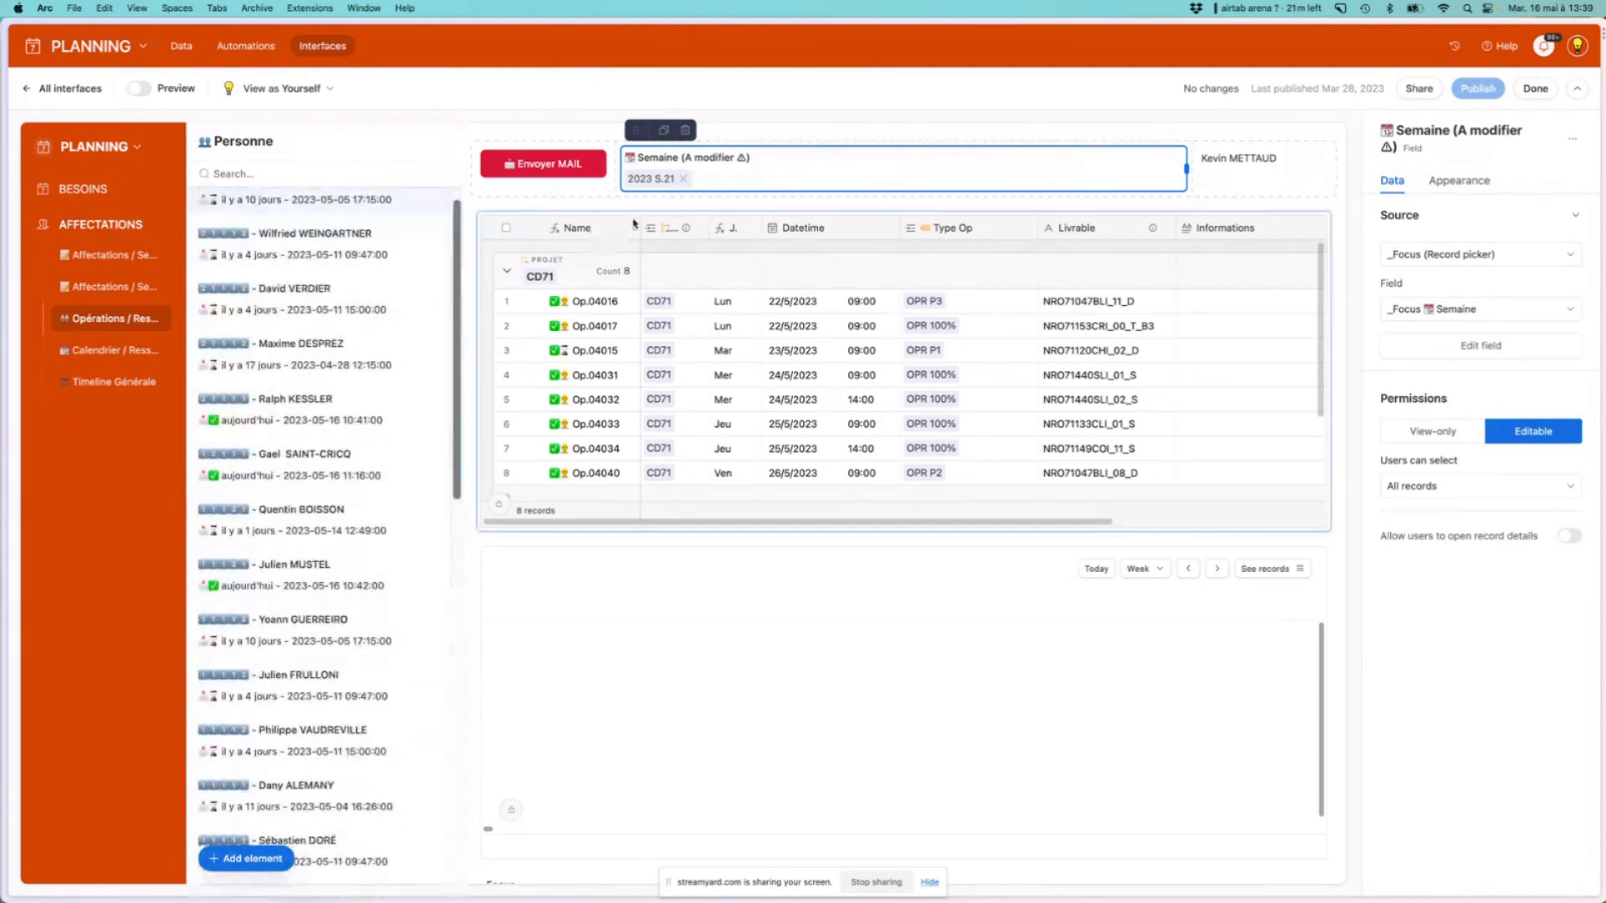
Replace the week linked in the Semaine (A modifier) field with 2023 S.07, dismissing the offer to allow record details
left_click(676, 182)
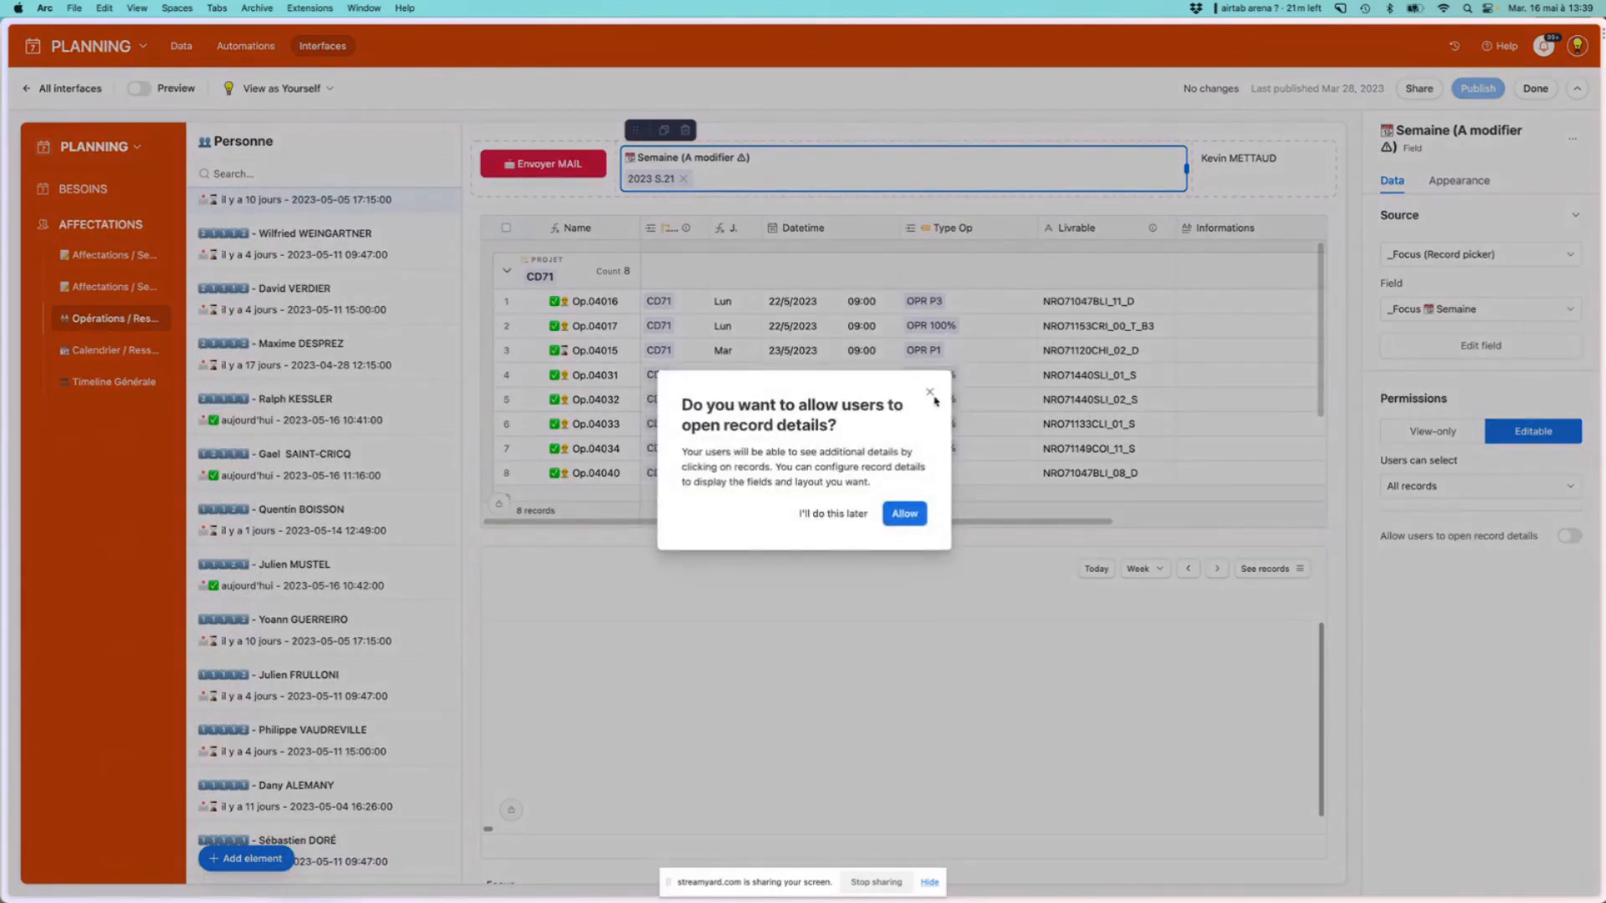
left_click(930, 394)
left_click(687, 189)
left_click(932, 393)
left_click(683, 179)
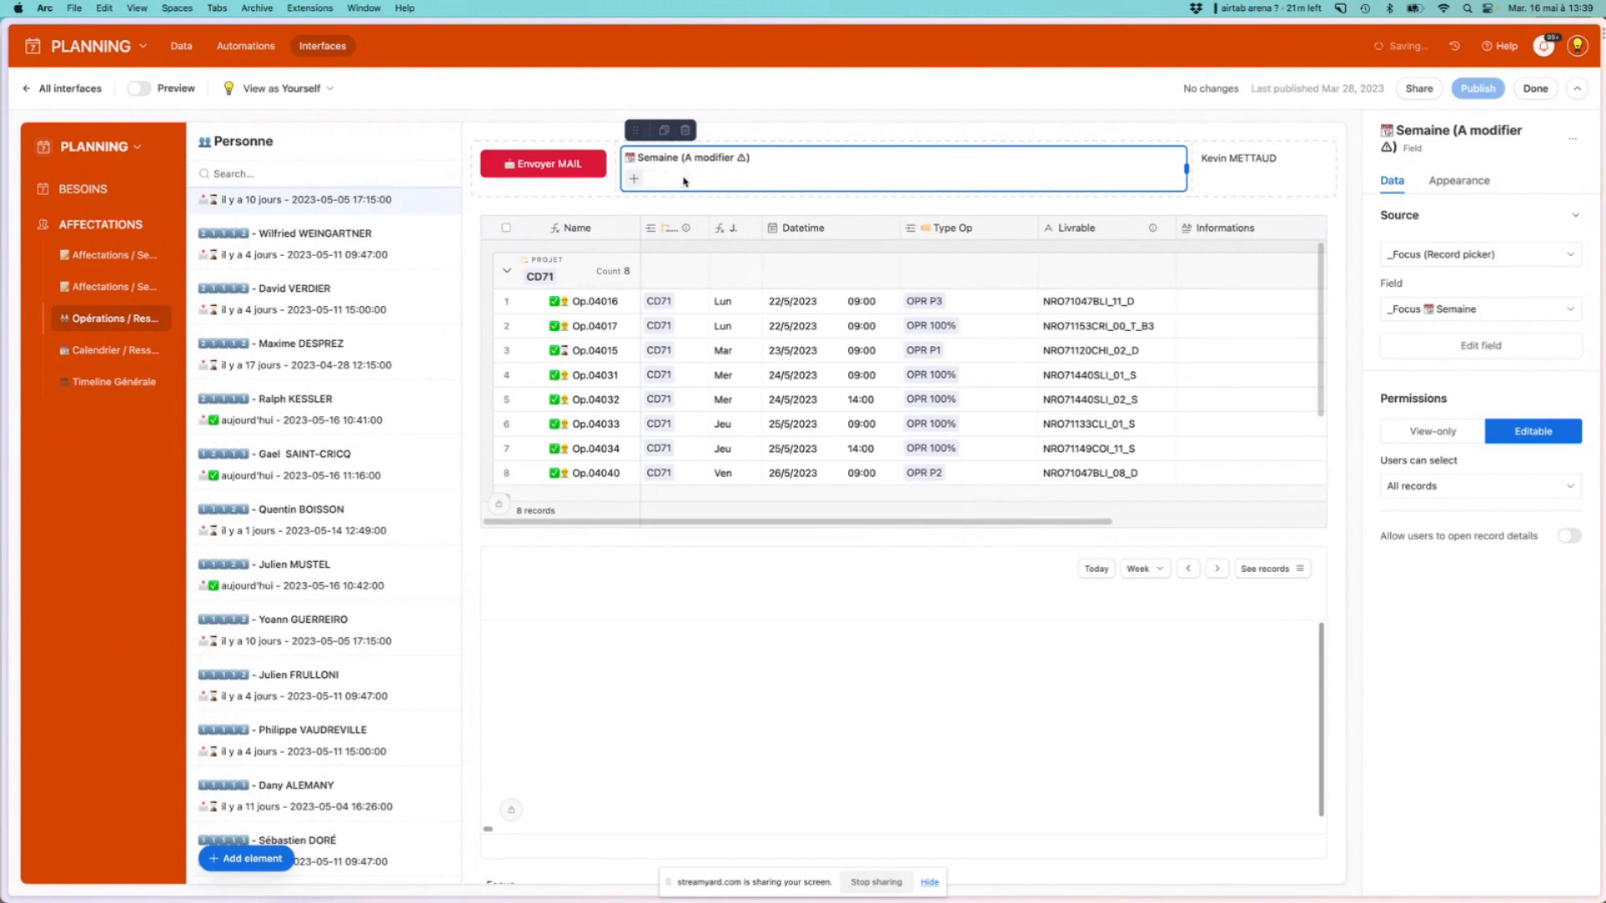
left_click(634, 182)
scroll(693, 341, "down", 3)
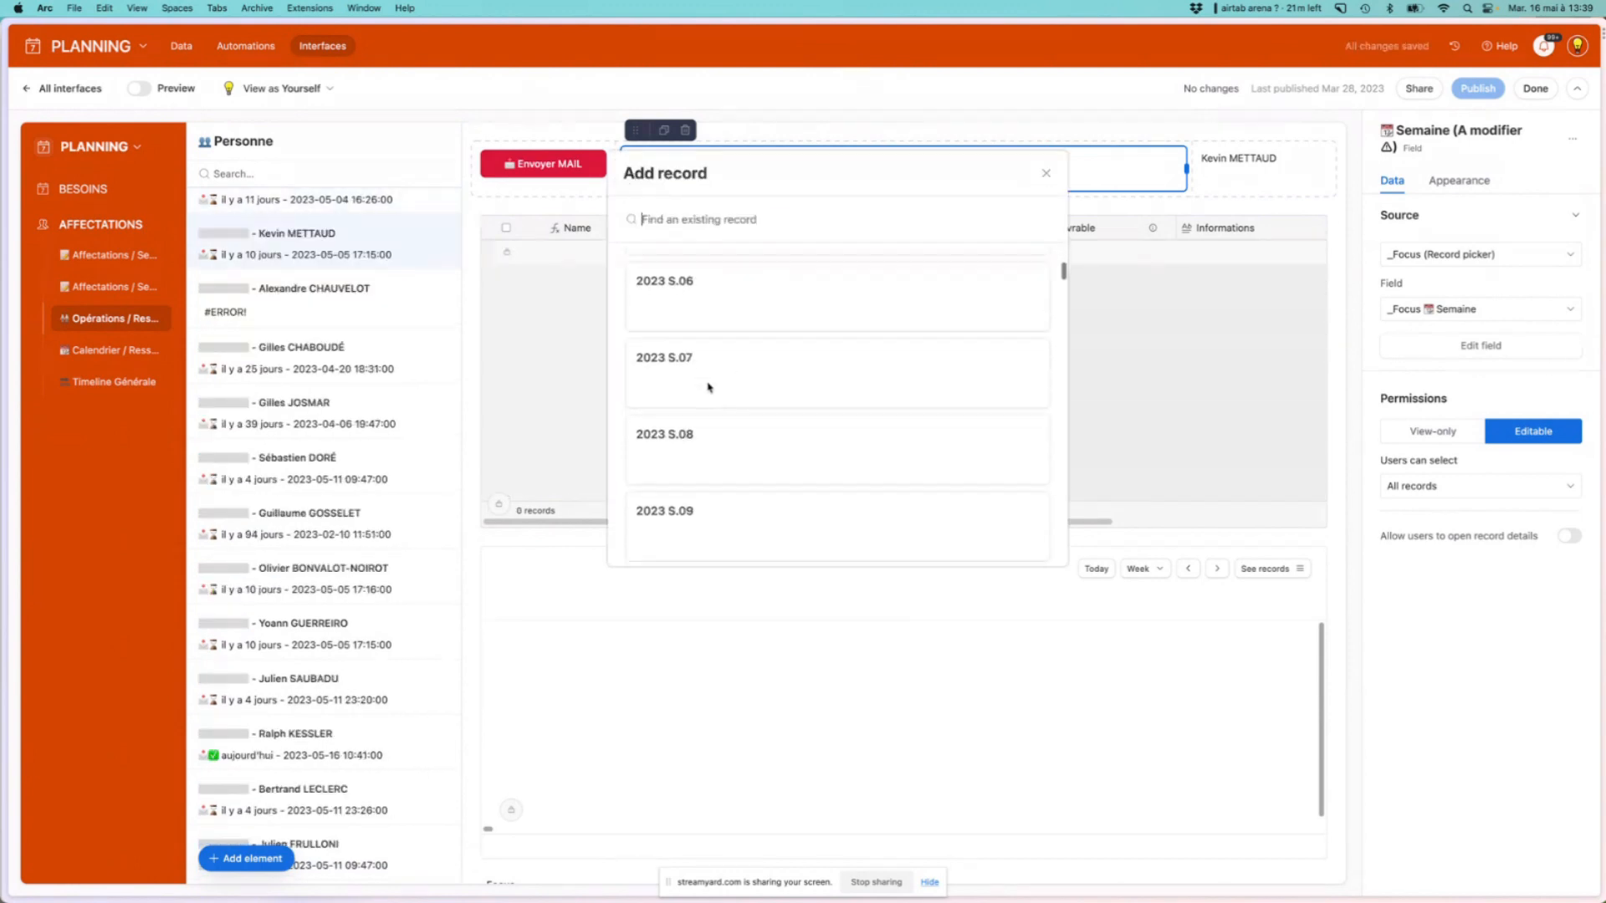
left_click(702, 356)
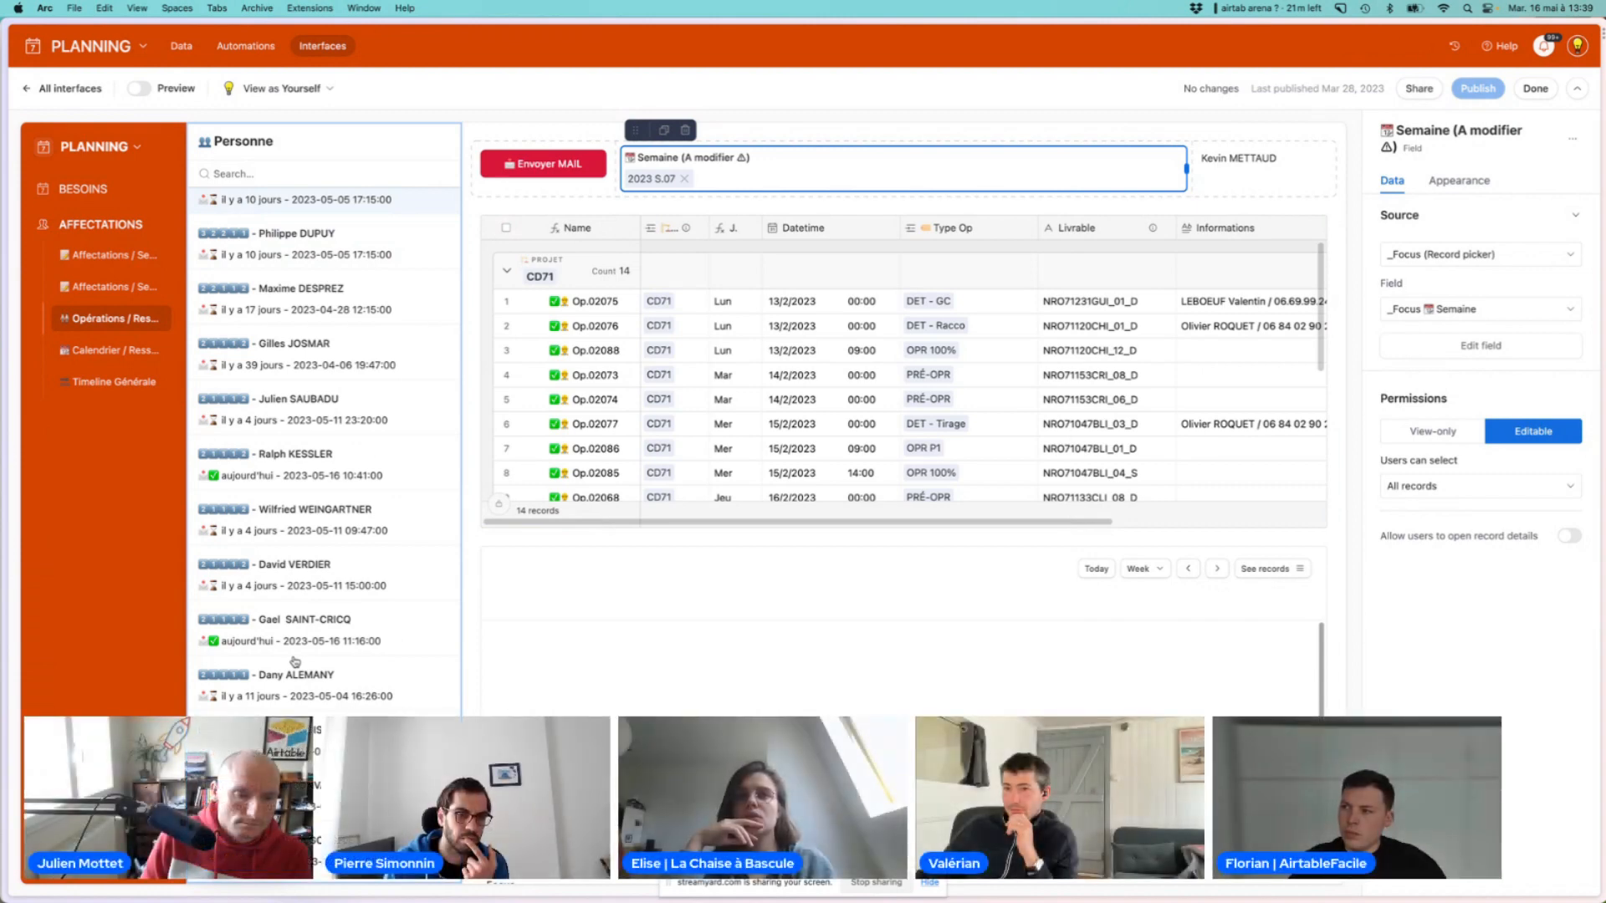
left_click(295, 462)
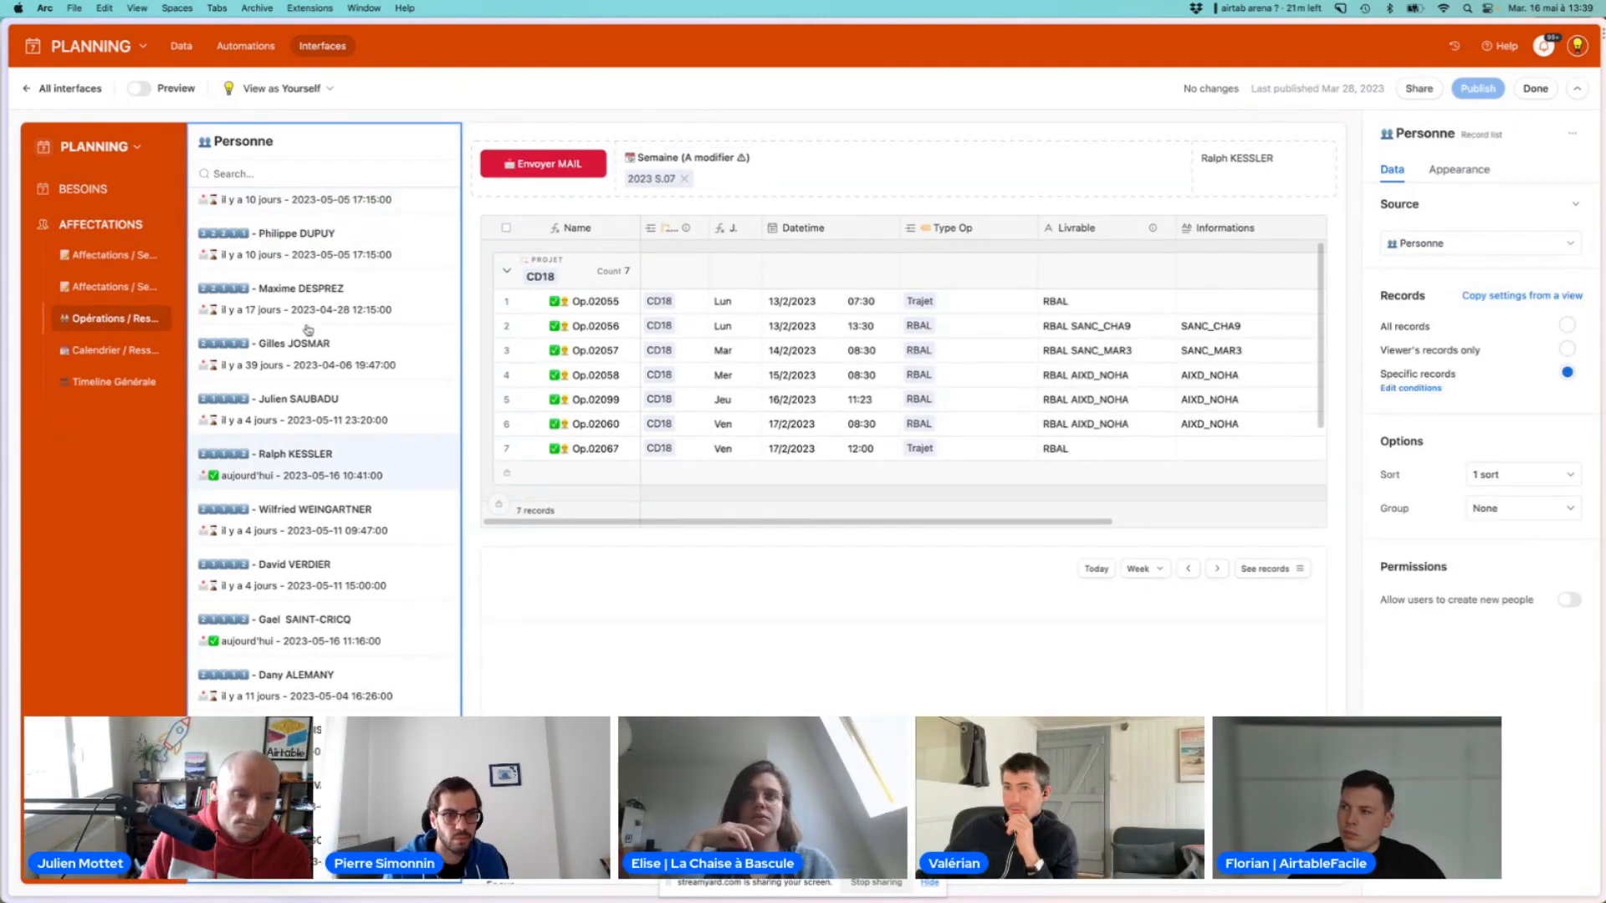
left_click(1412, 387)
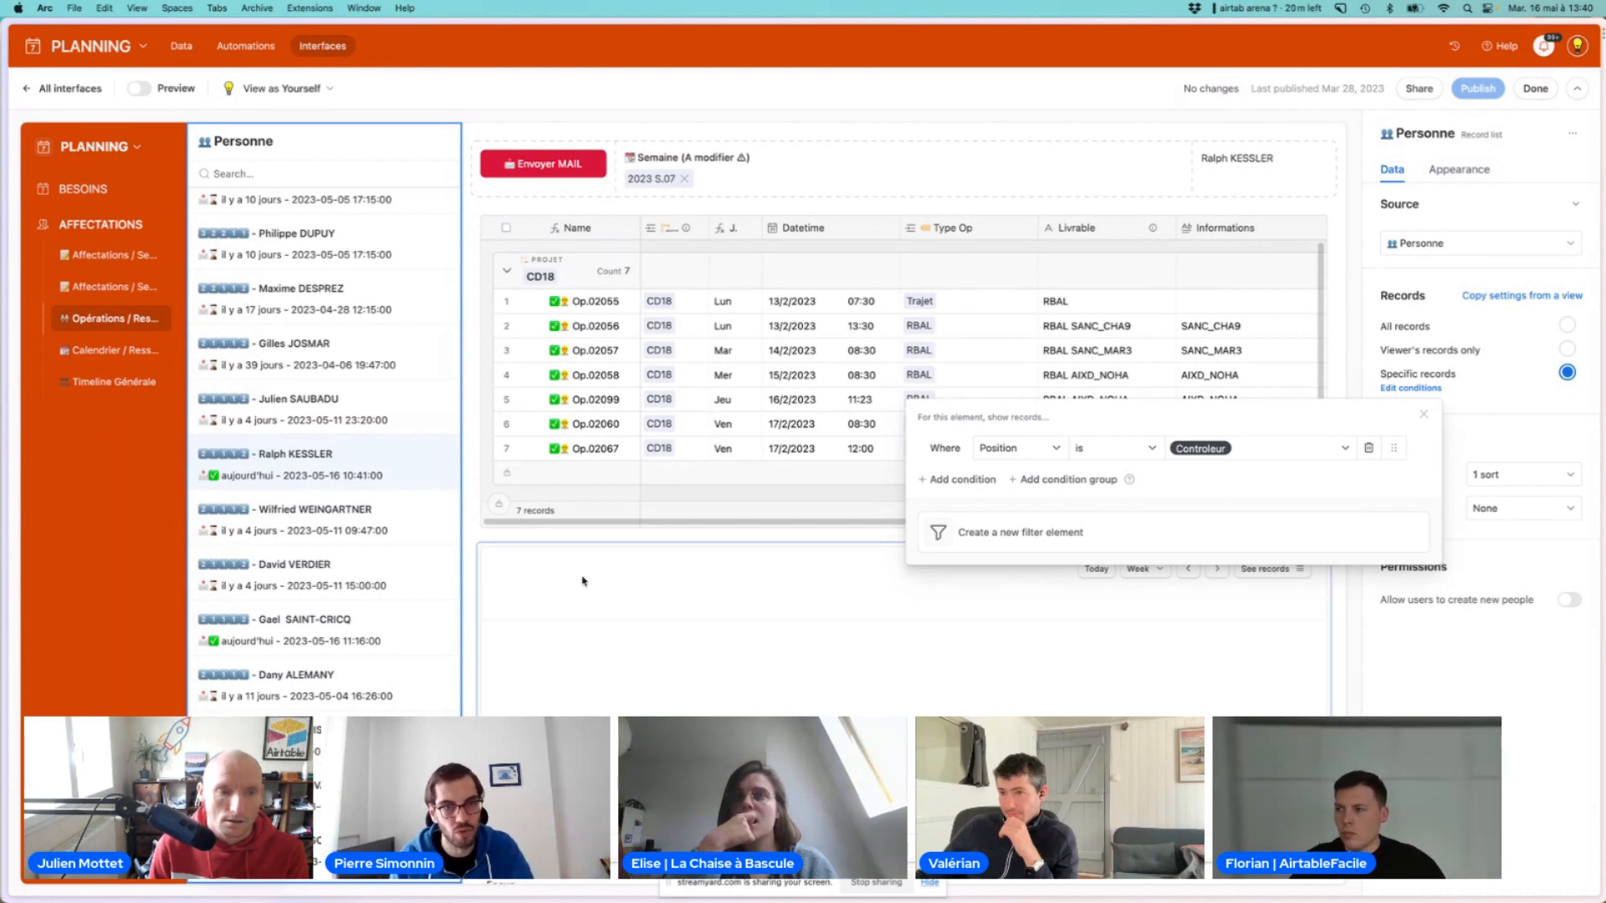
left_click(1424, 415)
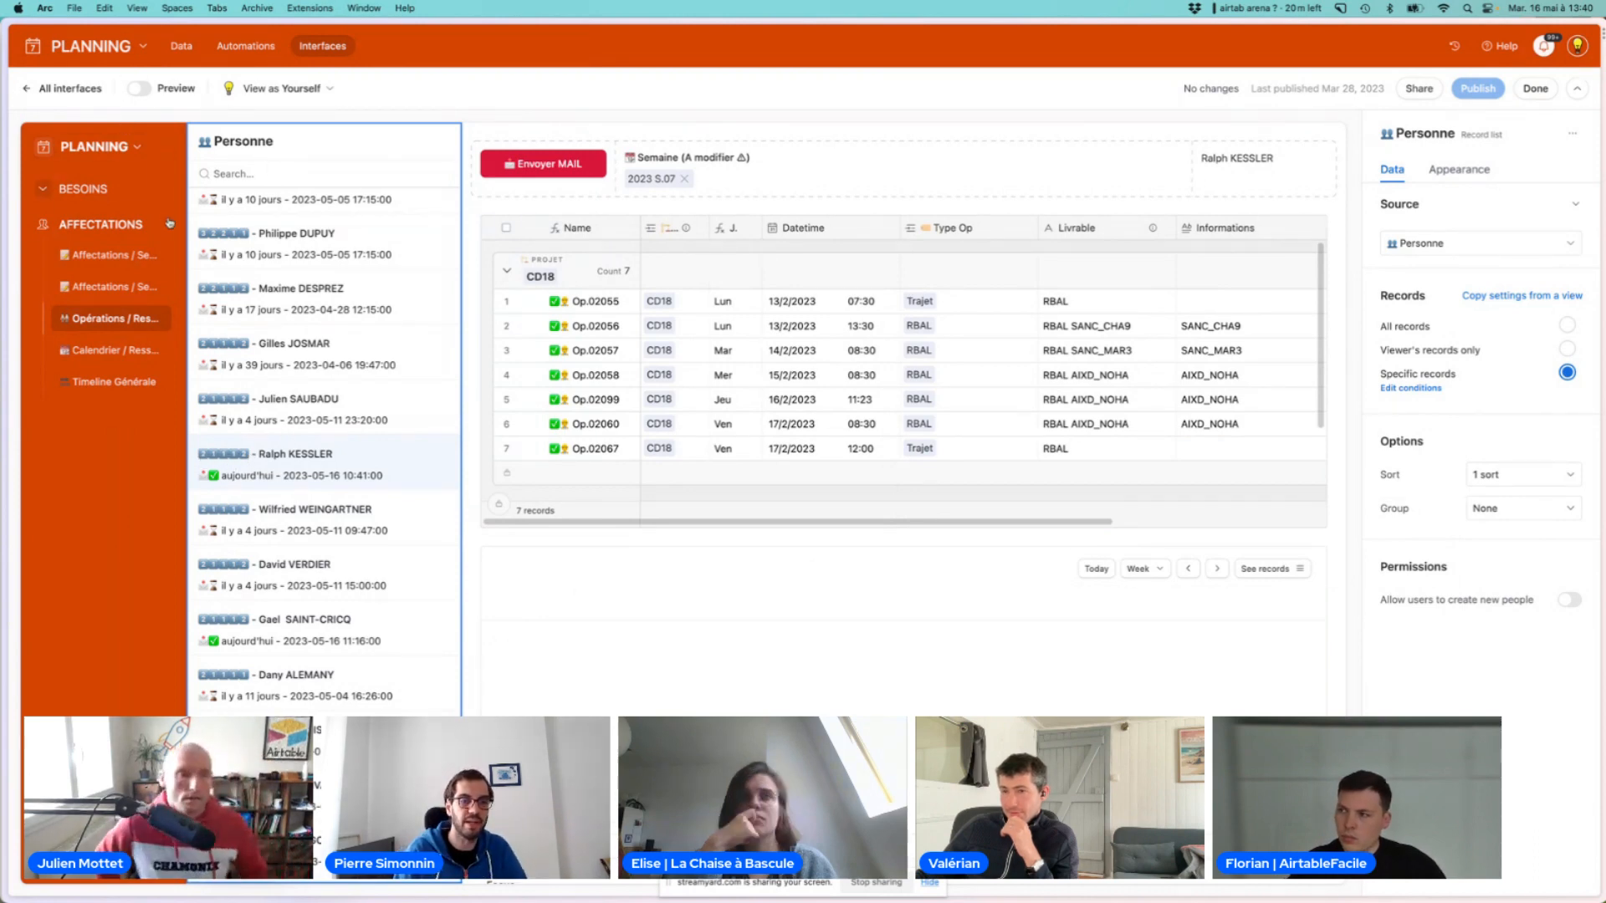
Replace the week linked in the Semaine (A modifier) field with 2023 S.21 and leave the interface editor
left_click(687, 181)
left_click(685, 179)
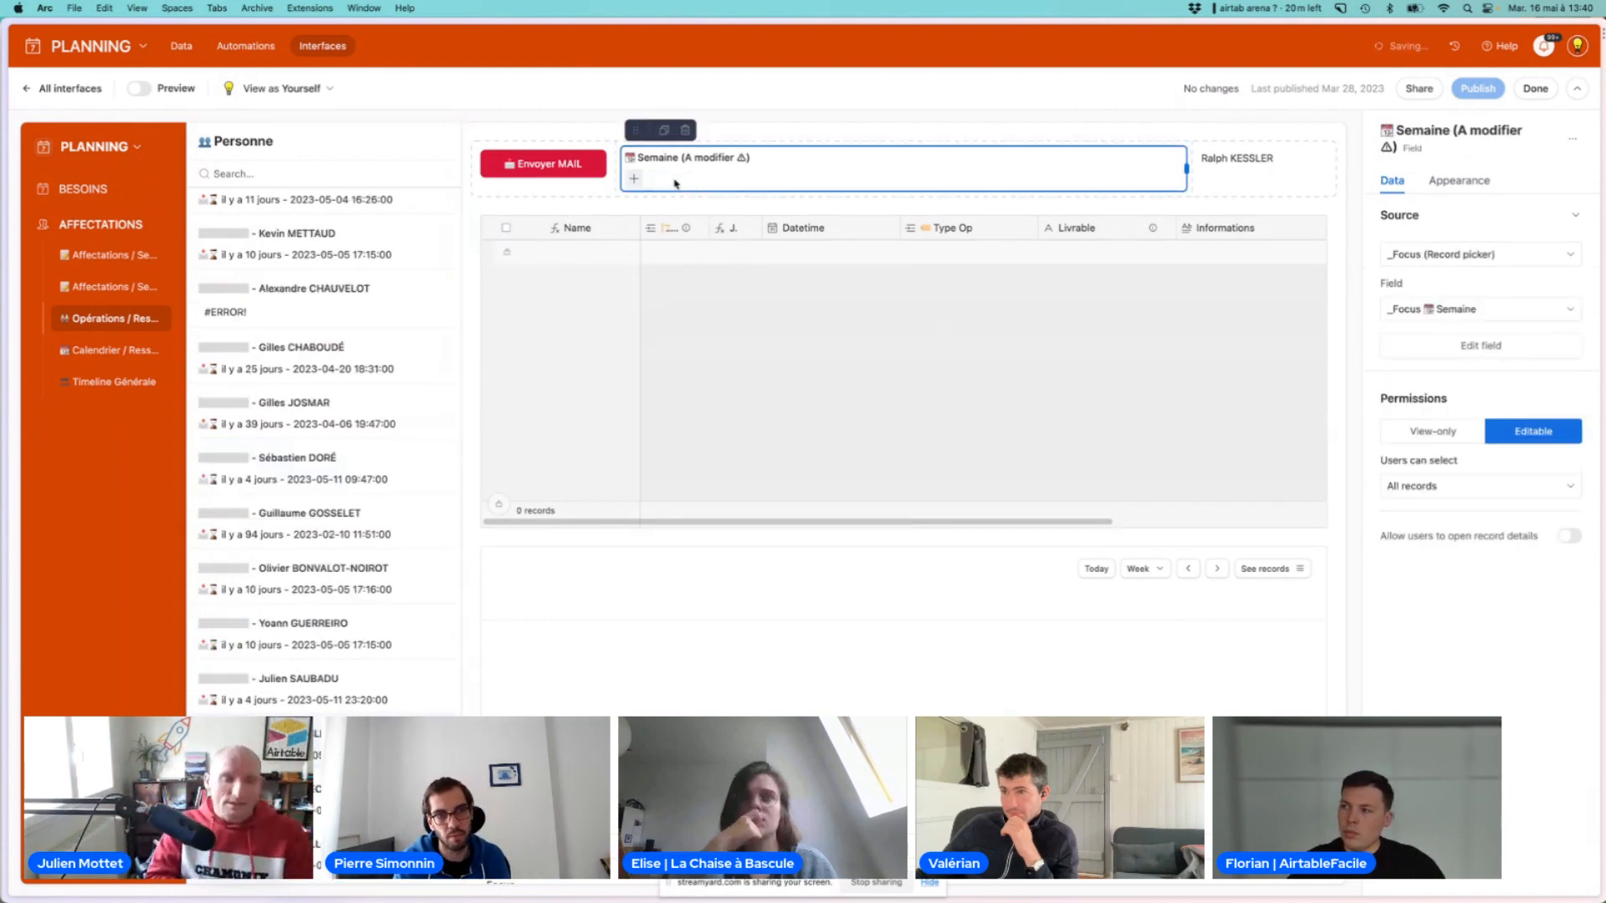
left_click(634, 182)
type("21")
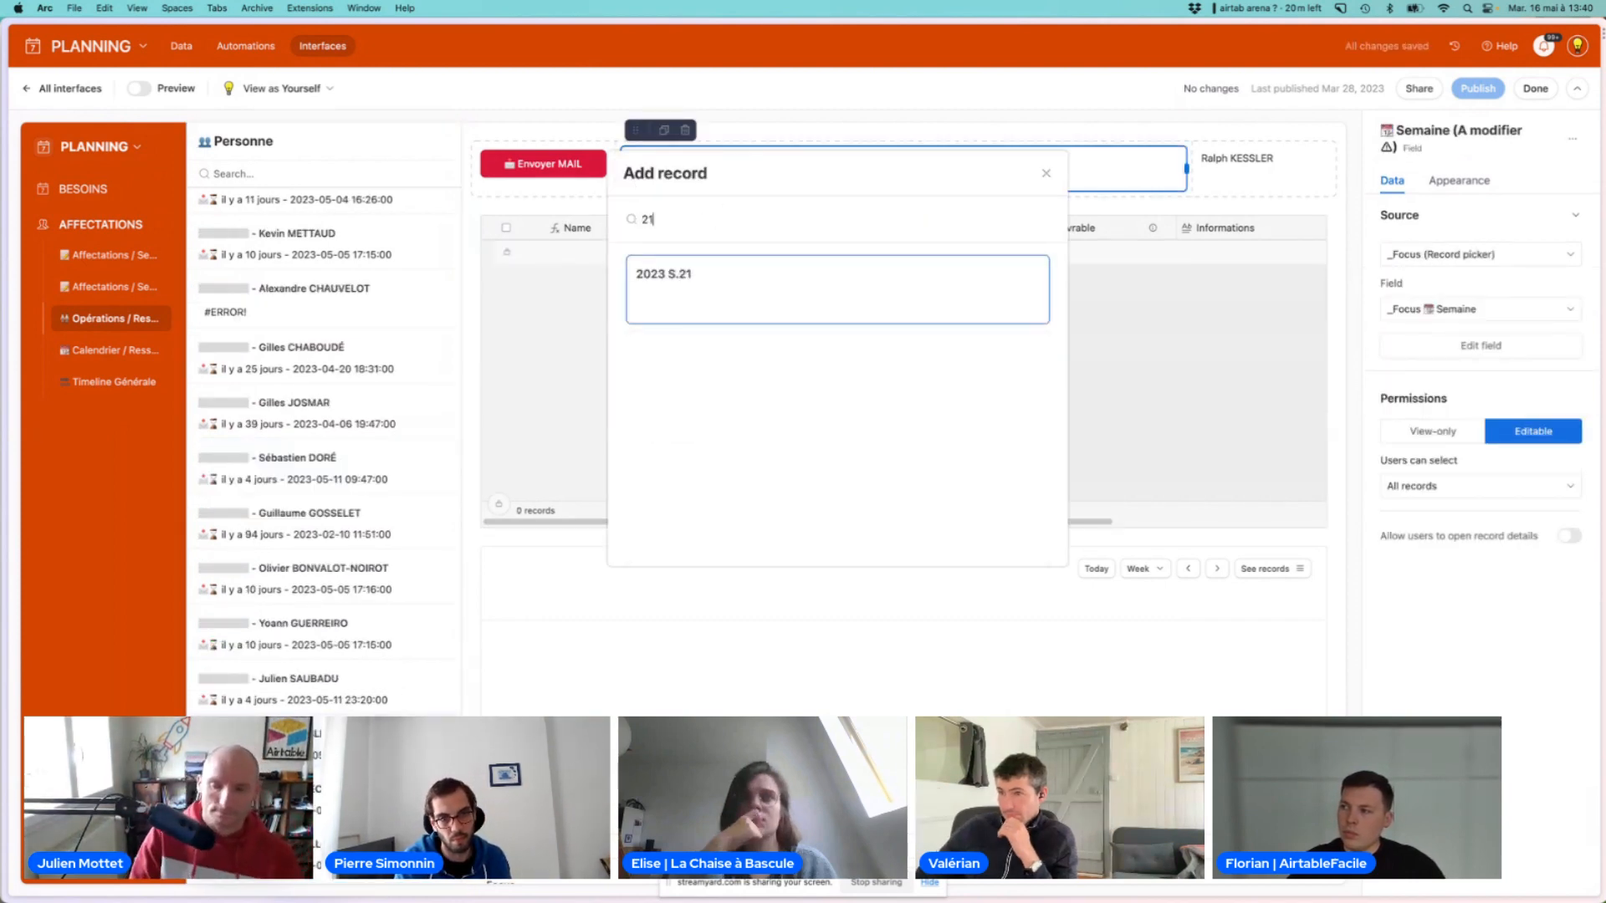
left_click(710, 274)
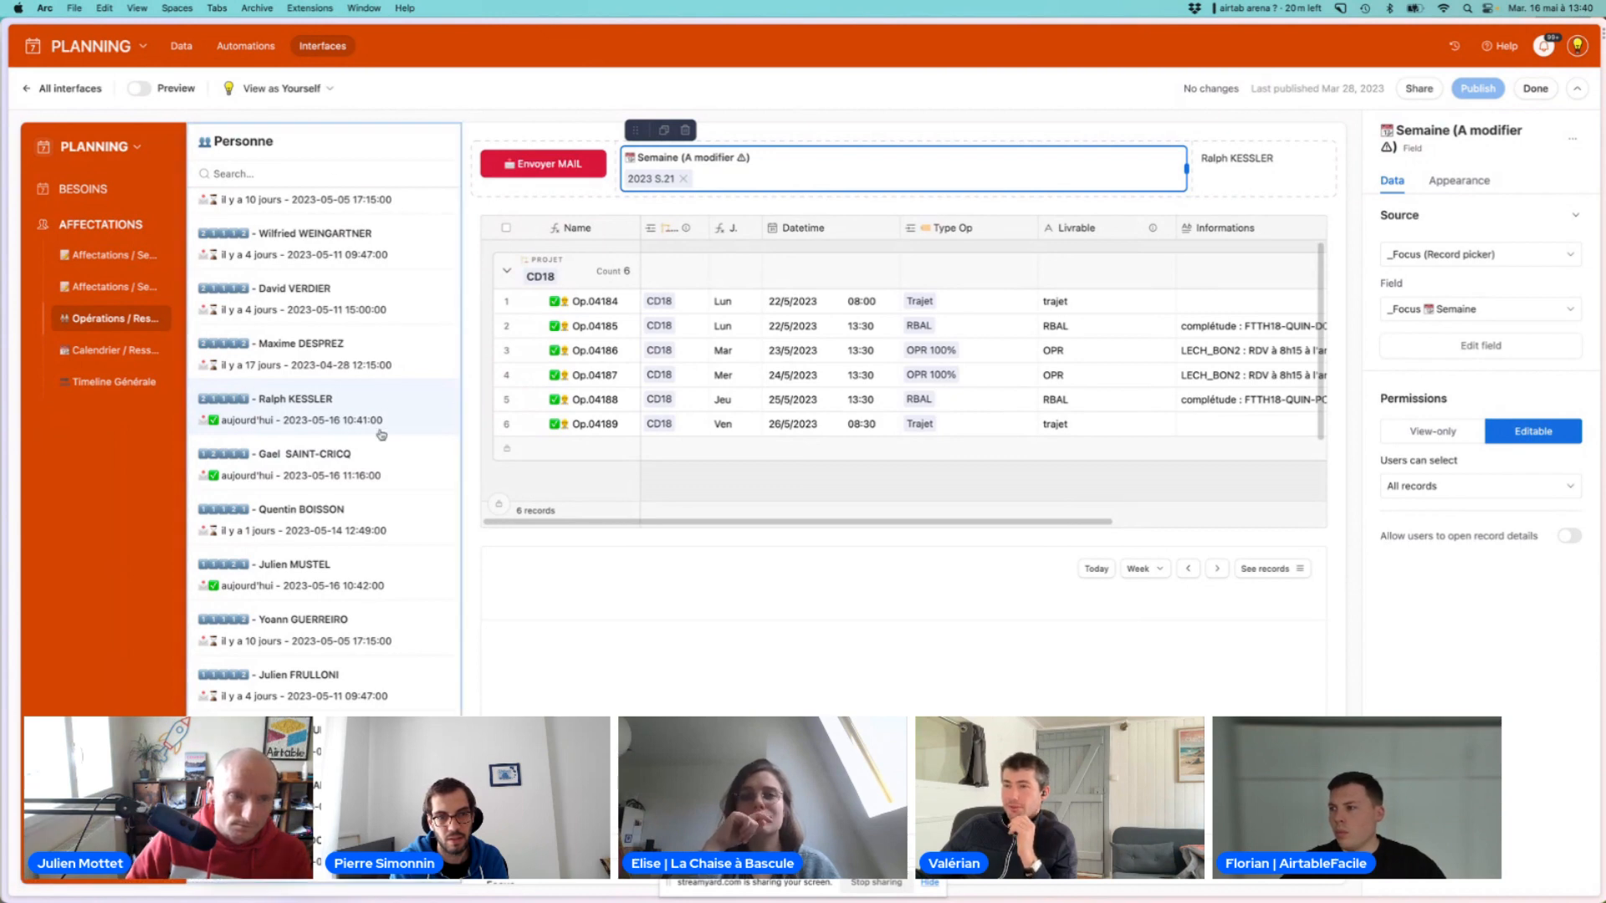
left_click(1536, 88)
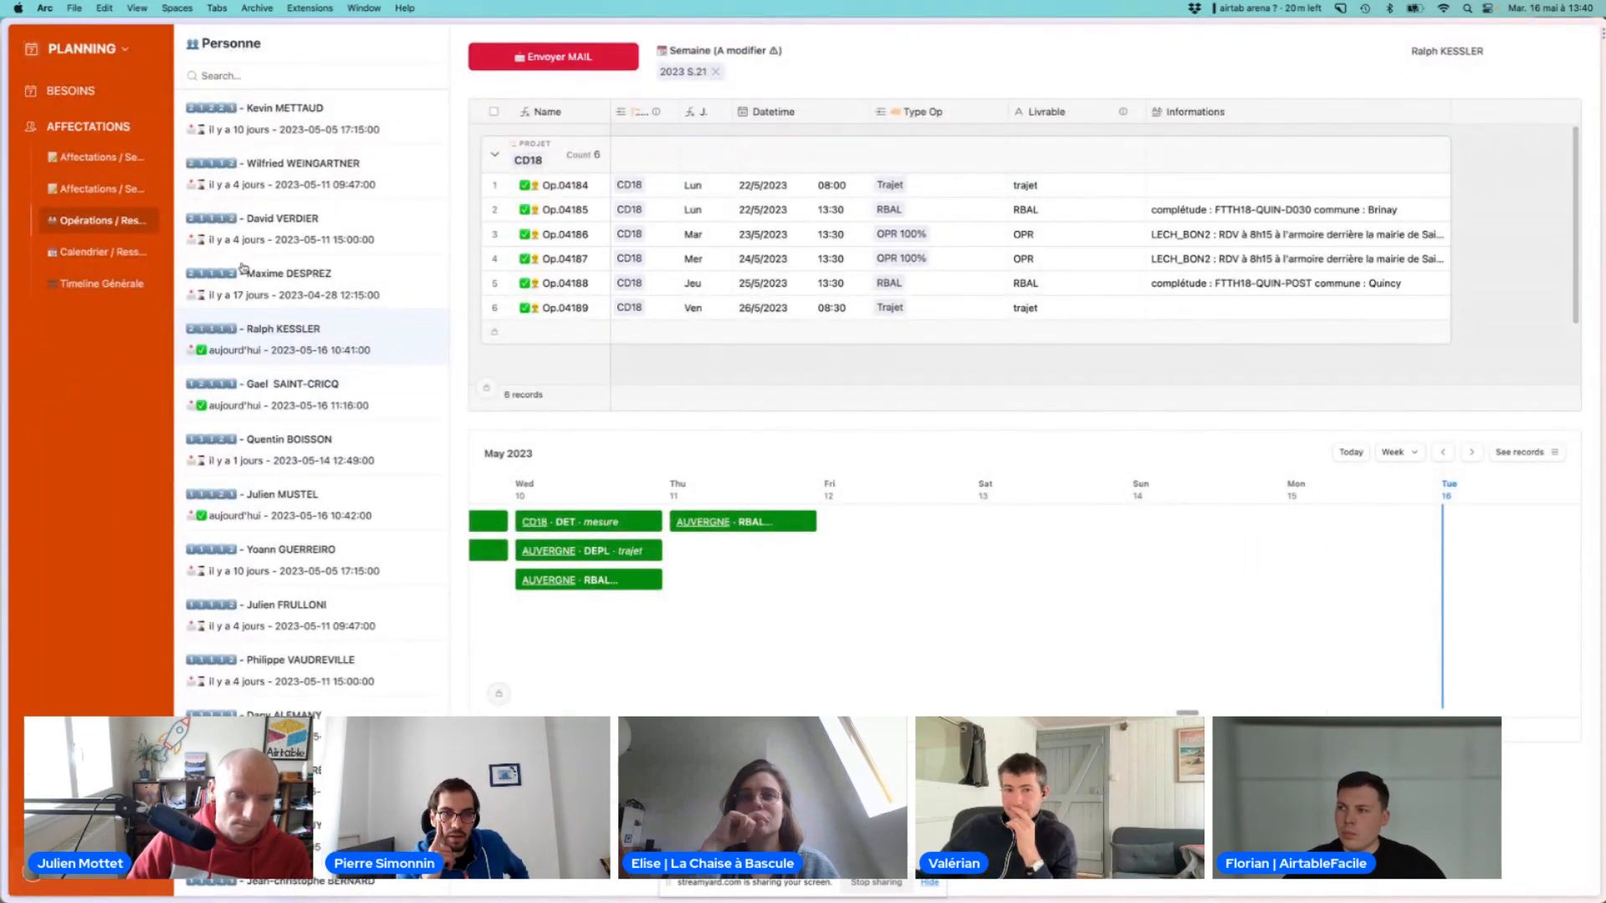
Return to the Airtable home page and open the PLANNING base by searching for "pla"
mouse_move(2, 268)
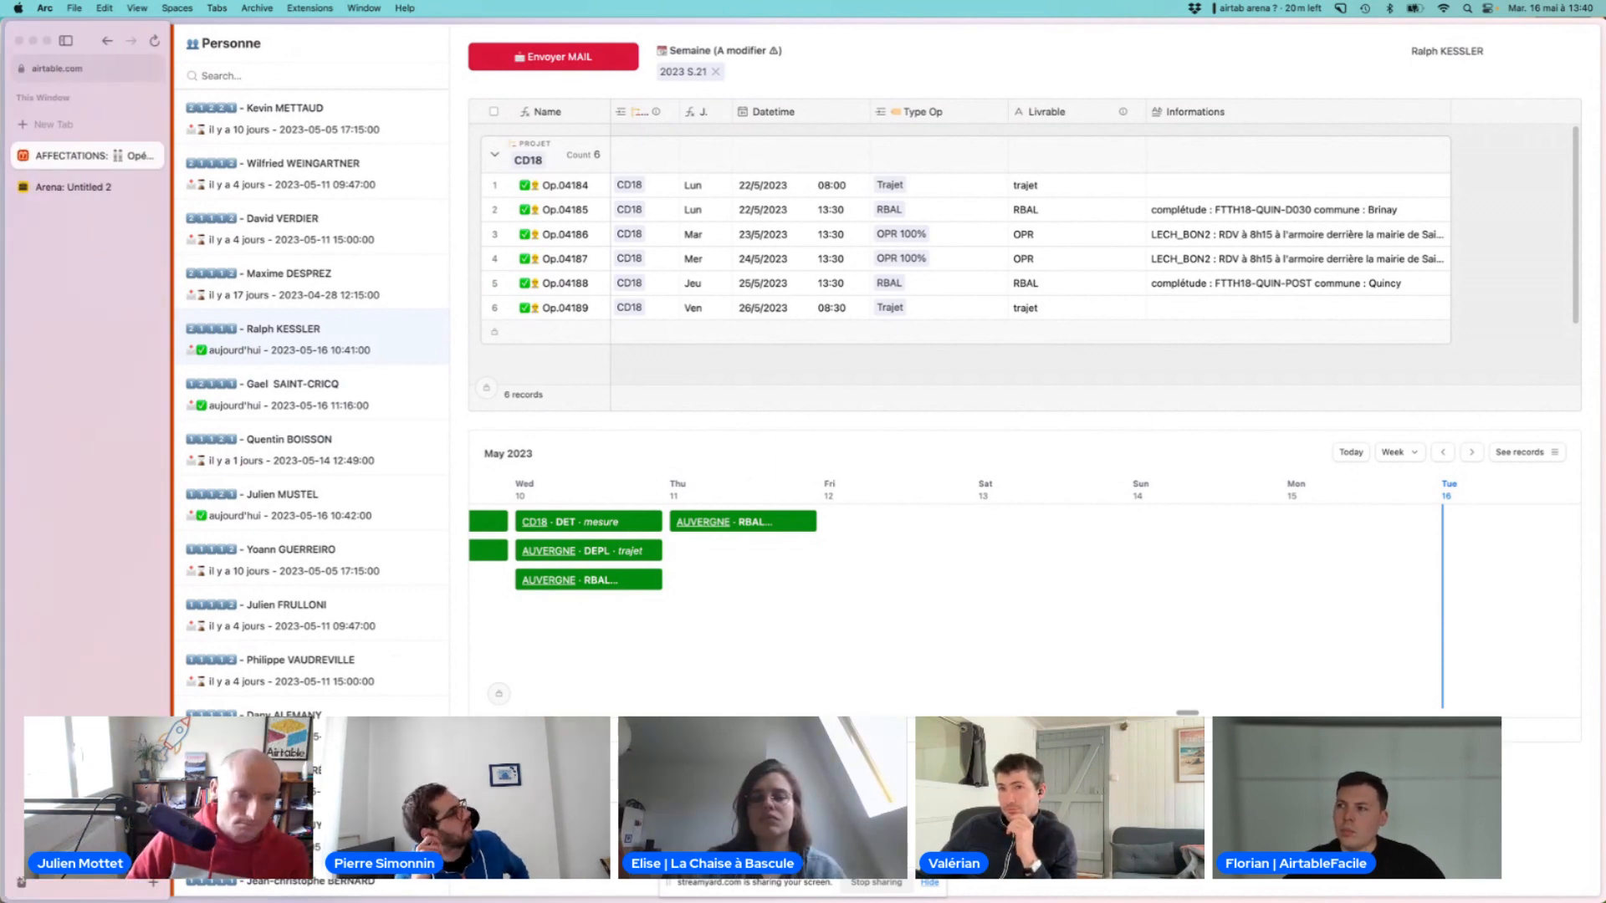
scroll(201, 276, "down", 1)
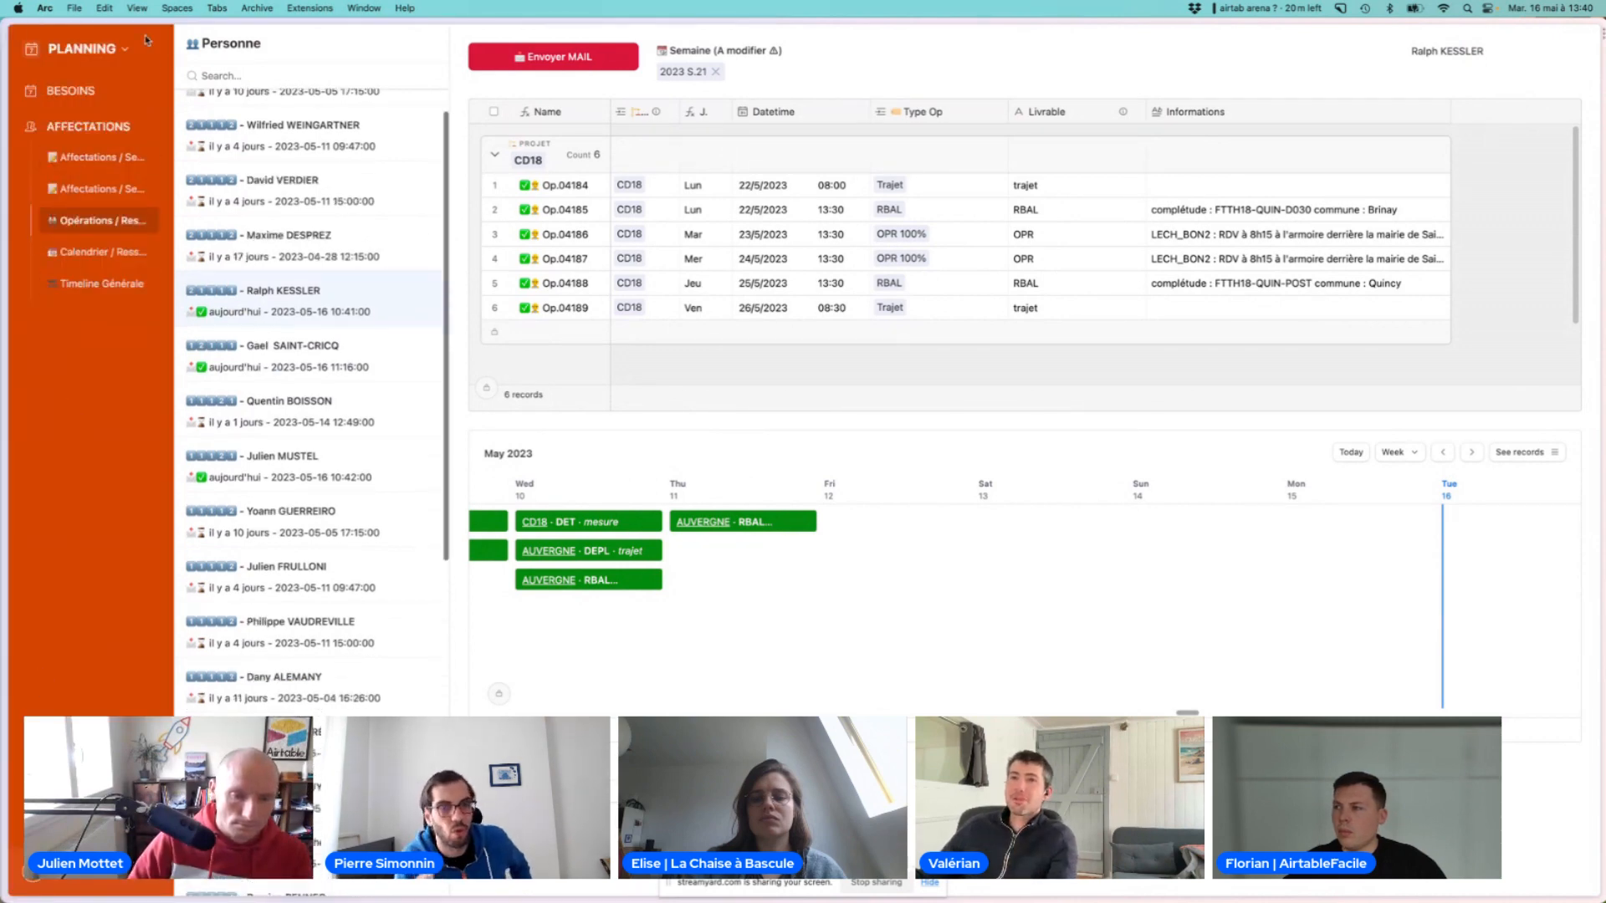
left_click(35, 51)
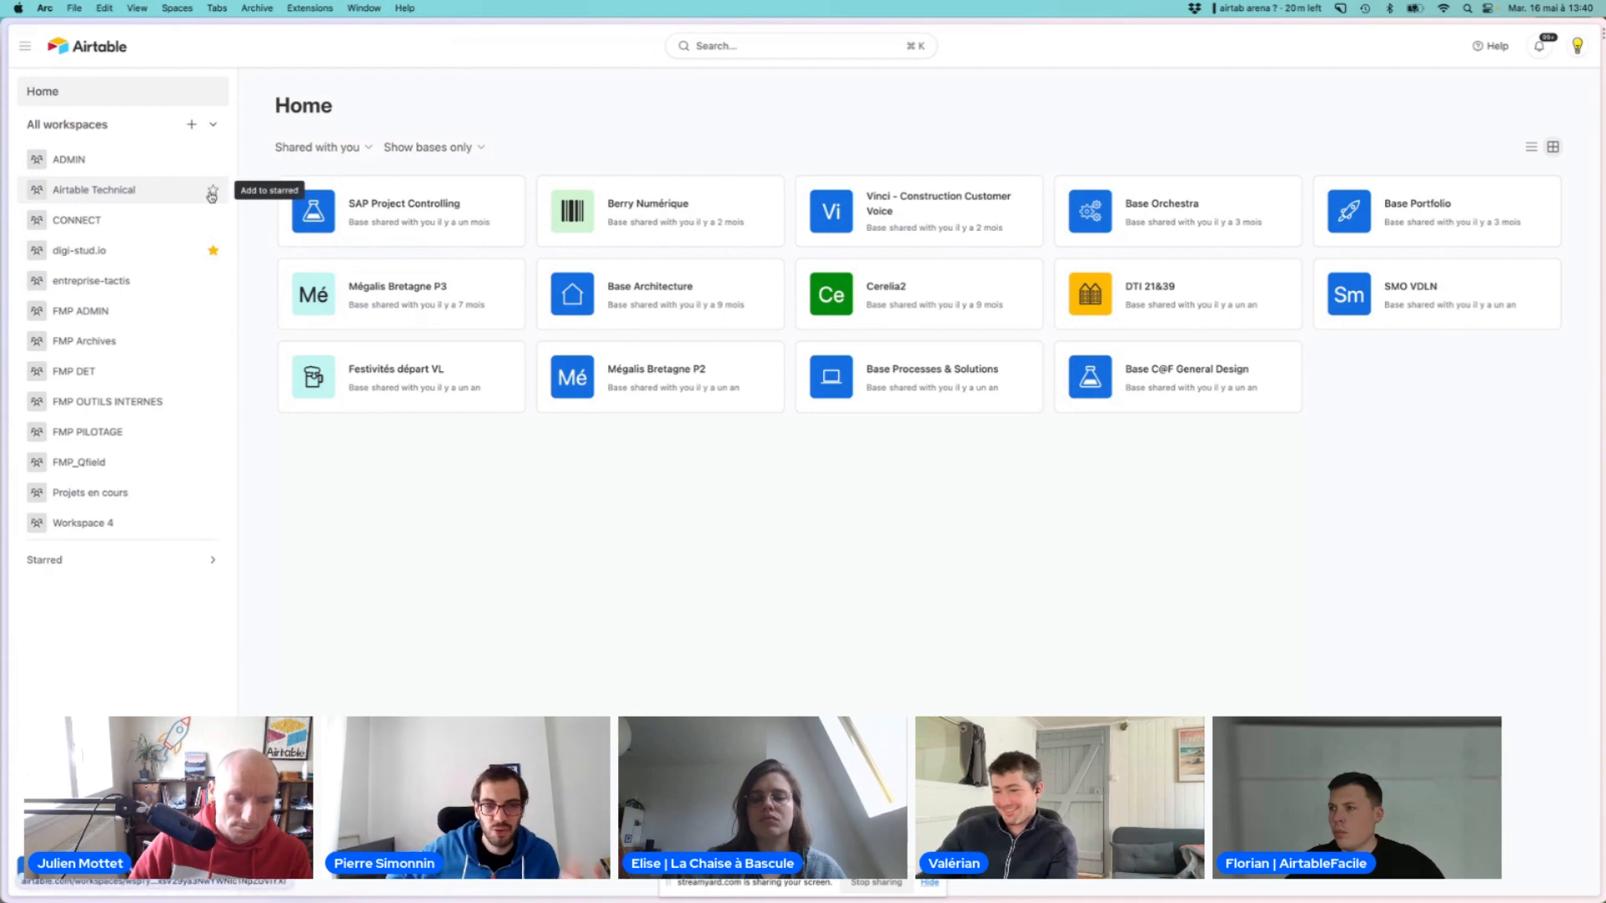
key("super+k")
type("pla")
key("Return")
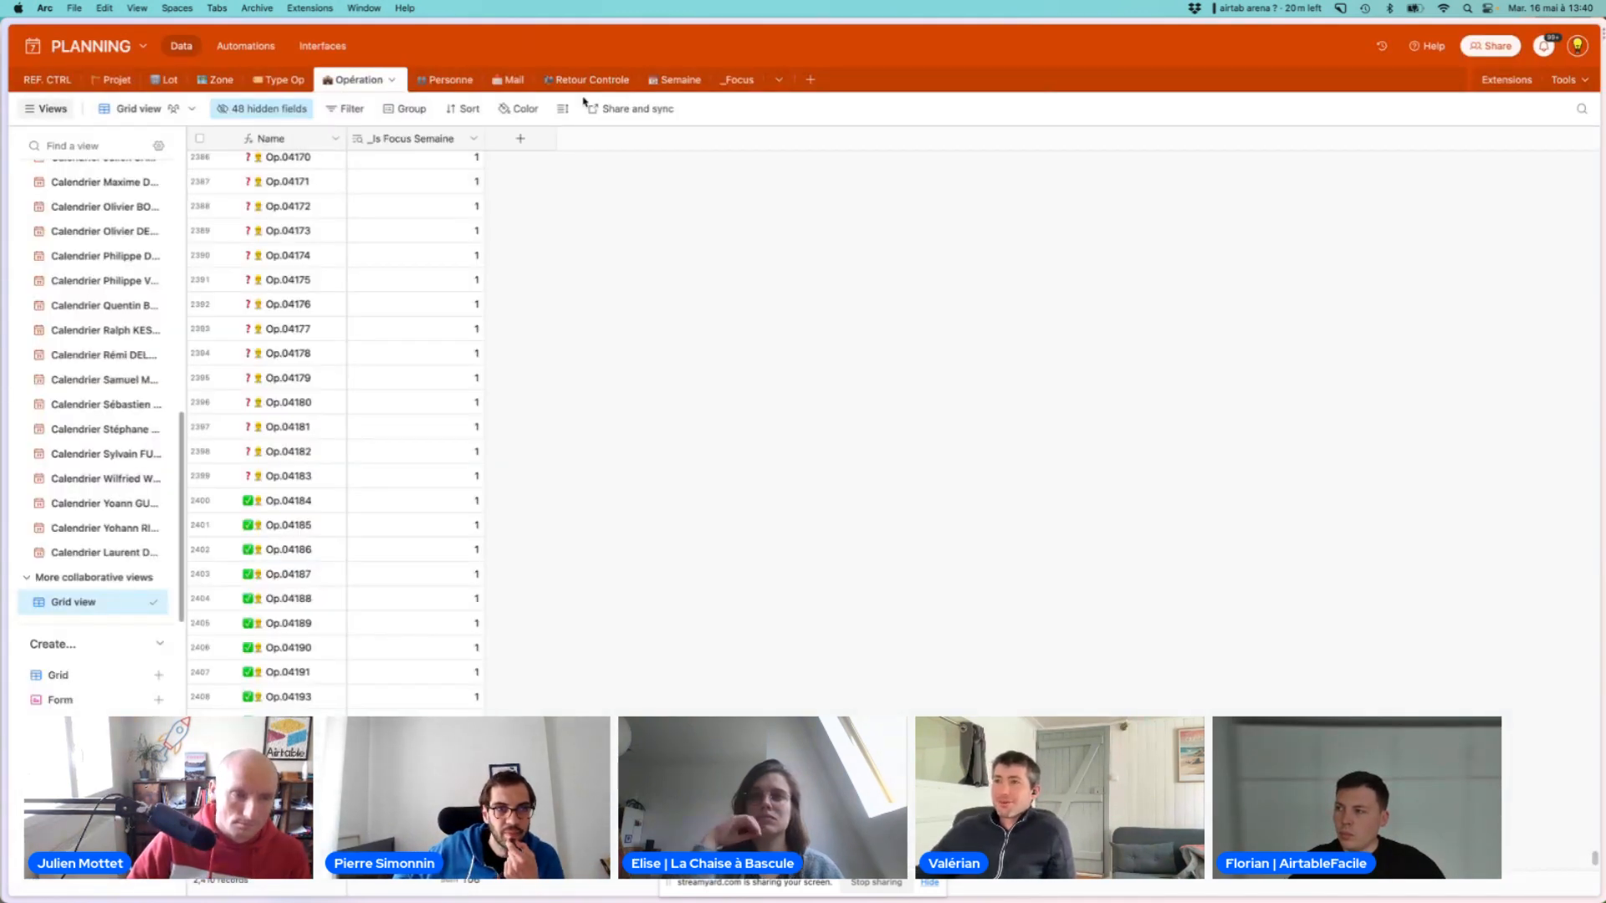
Review the _Focus table, then examine the Personne table's _Nb Op weekday counts and _Ico icon fields
left_click(729, 83)
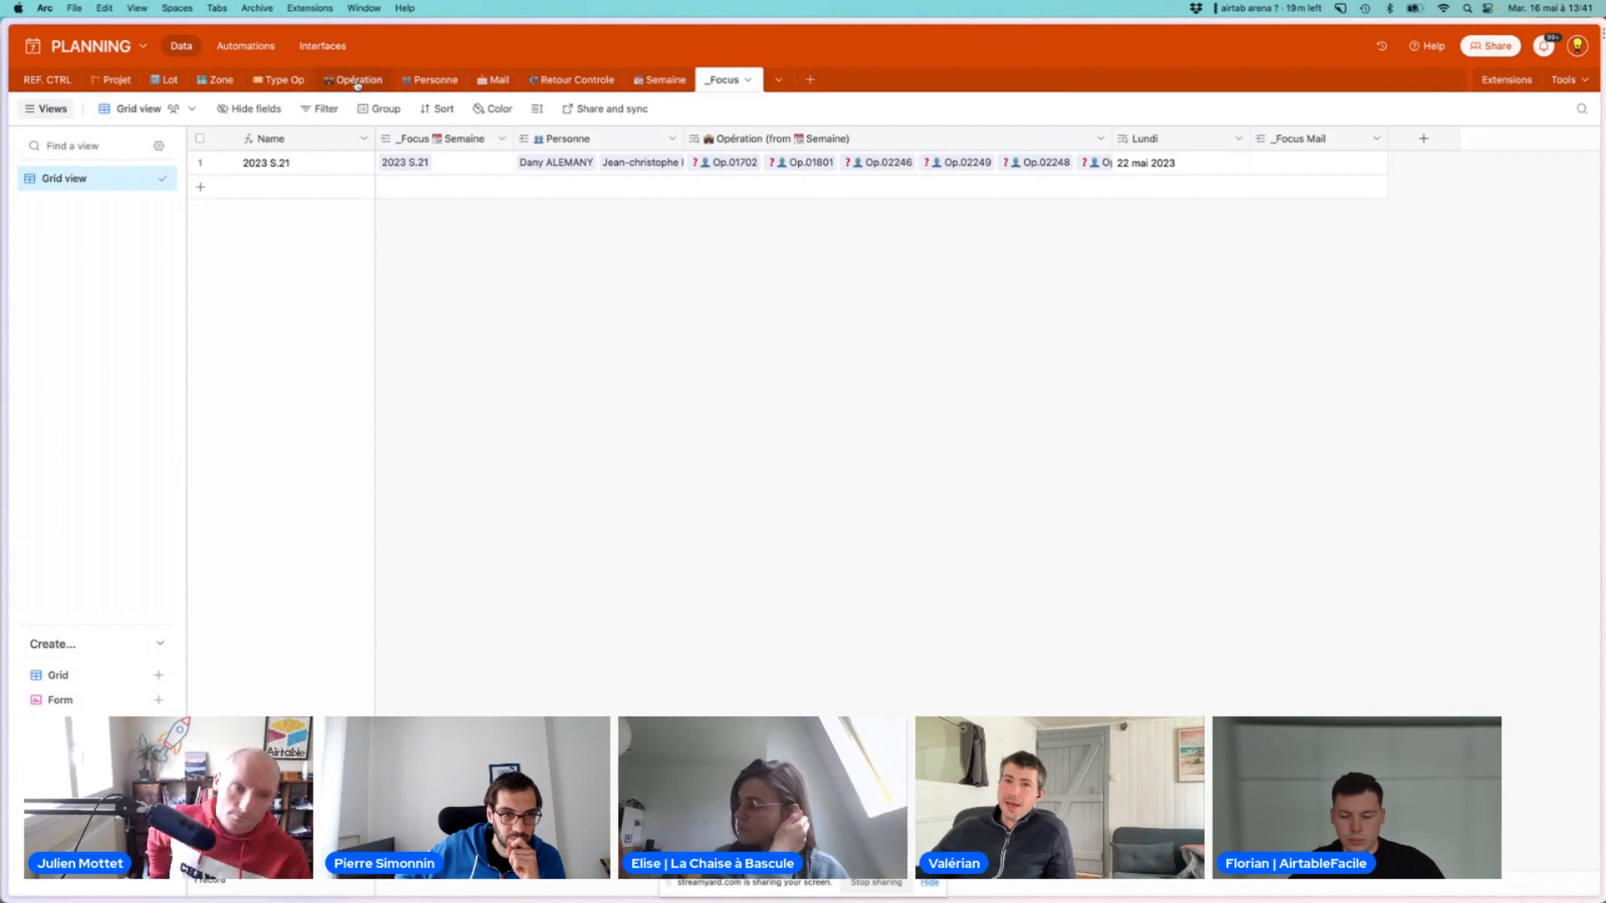
left_click(418, 79)
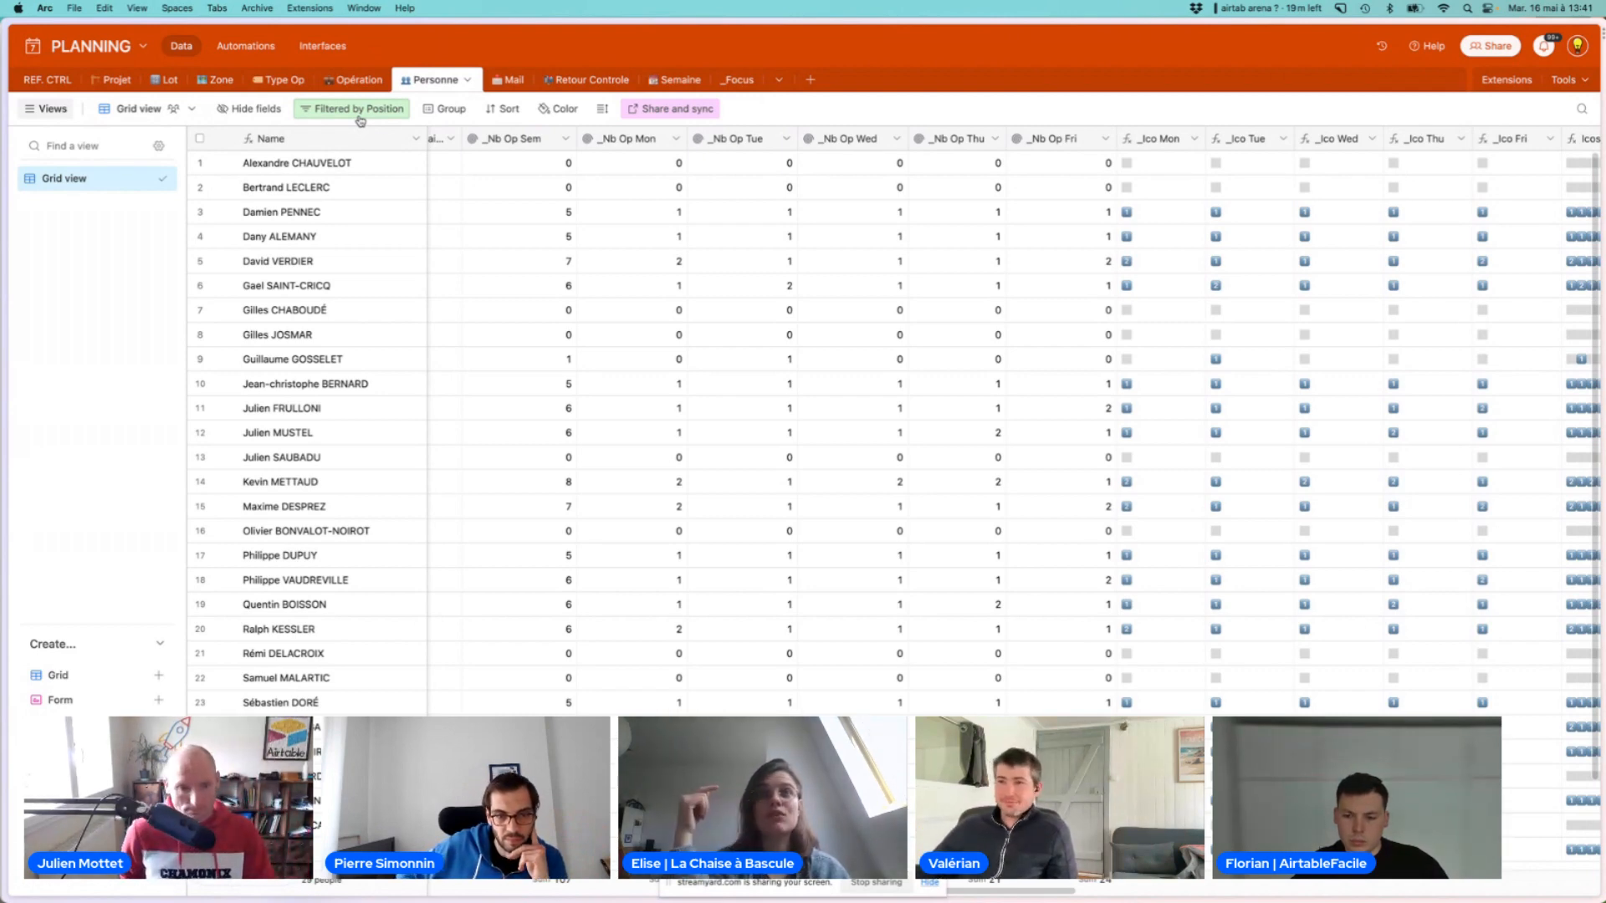
scroll(824, 353, "right", 5)
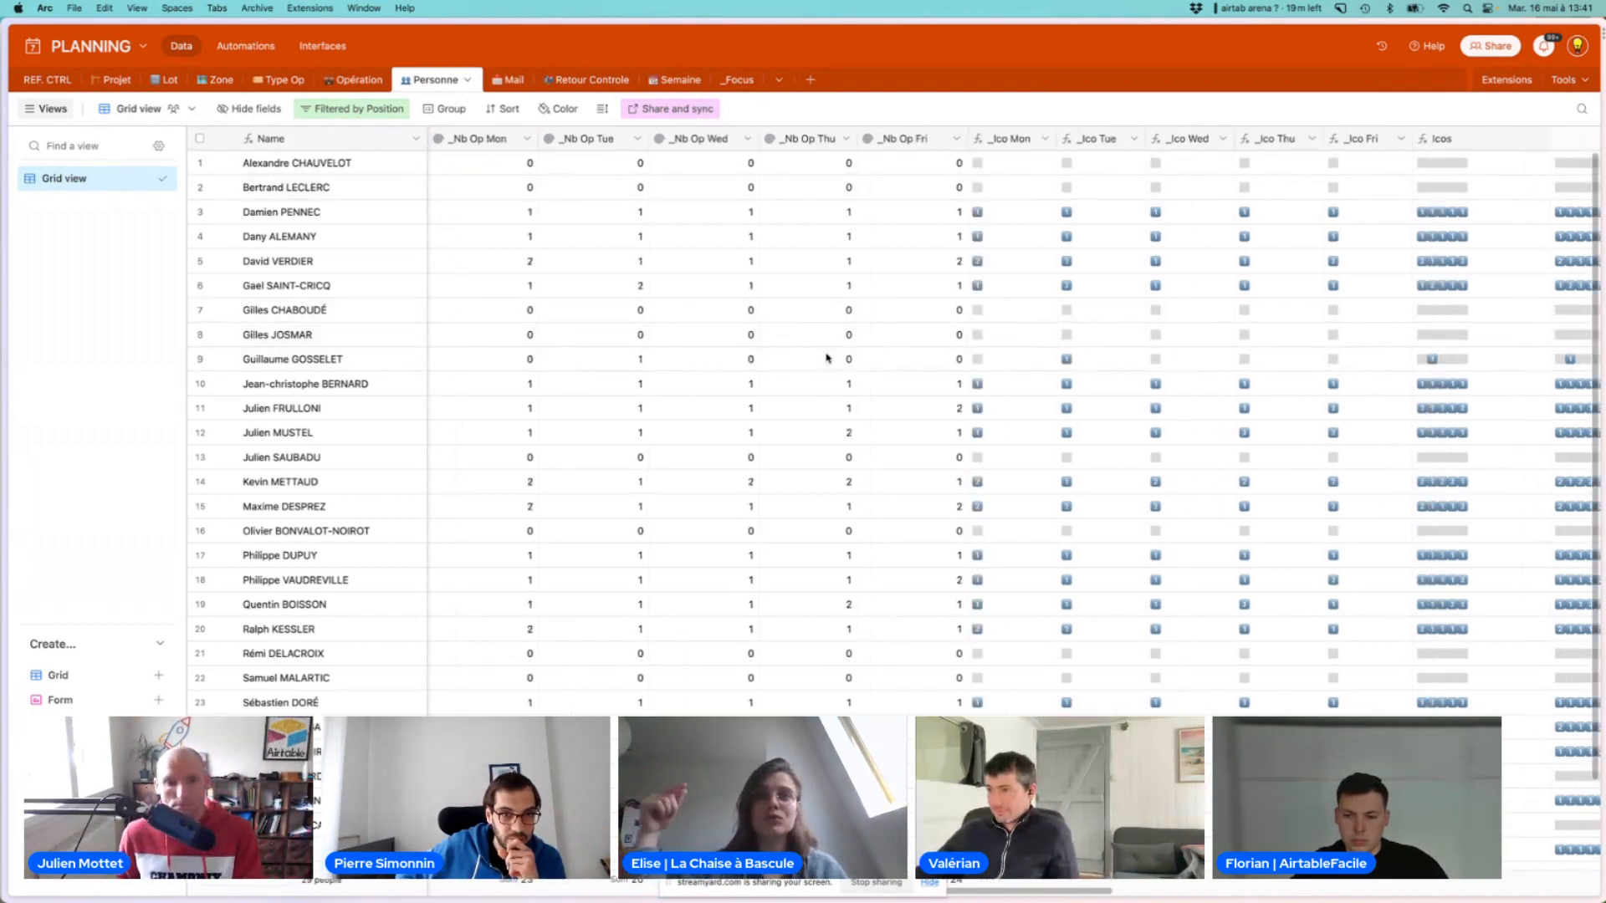
Open the AFFECTATIONS interface's Opérations / Ress... page and examine the icon prefixes in its Personne list
left_click(322, 46)
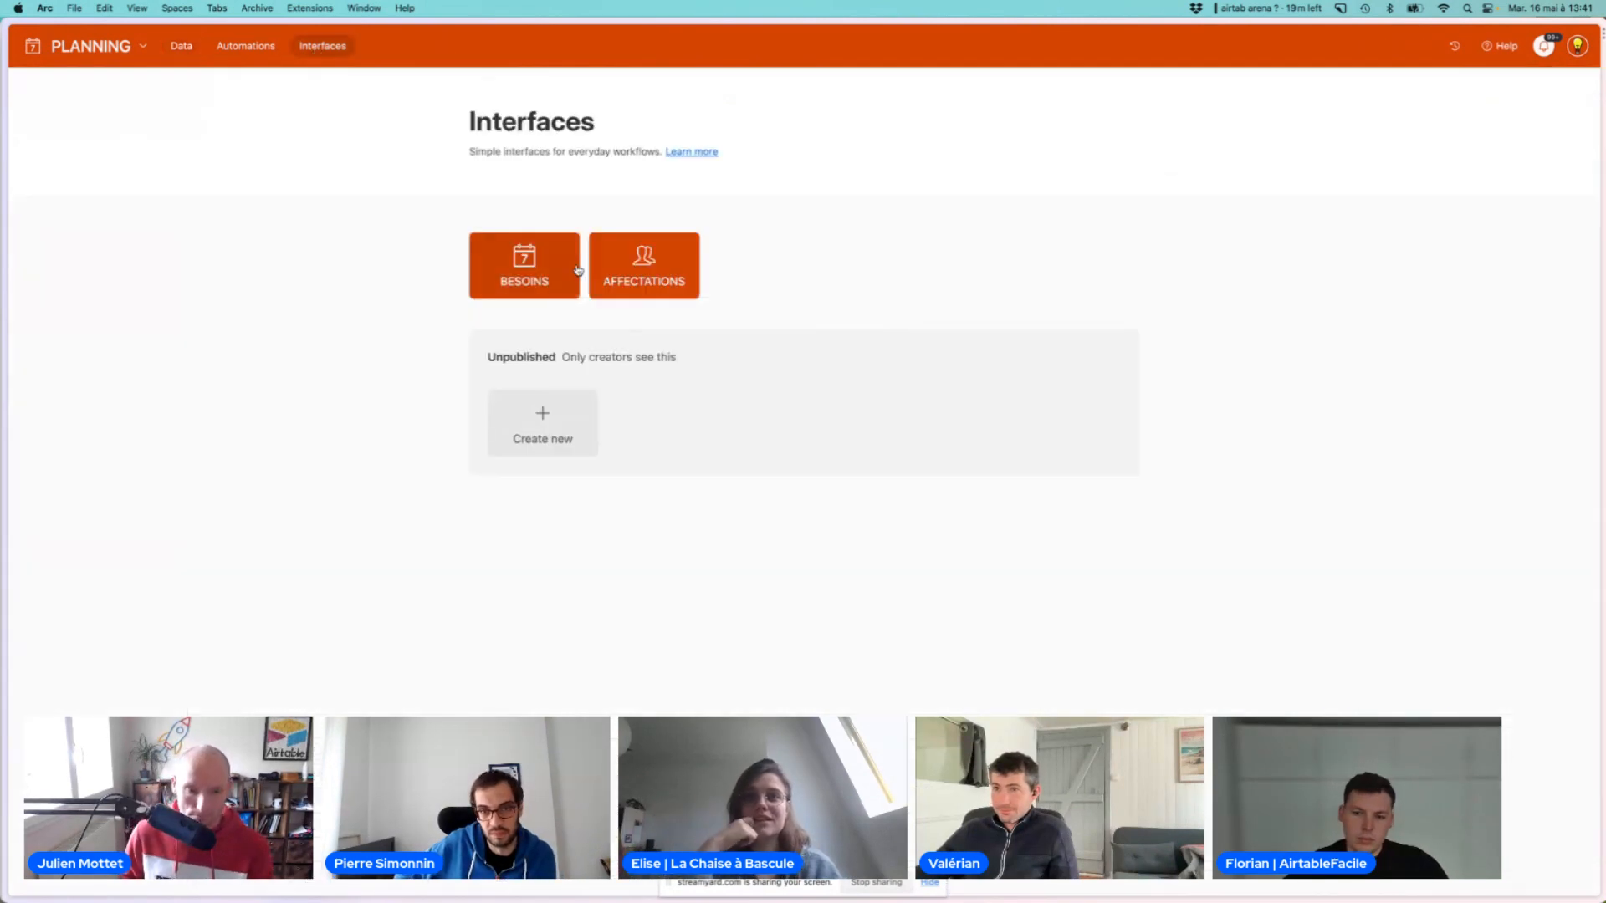
left_click(627, 274)
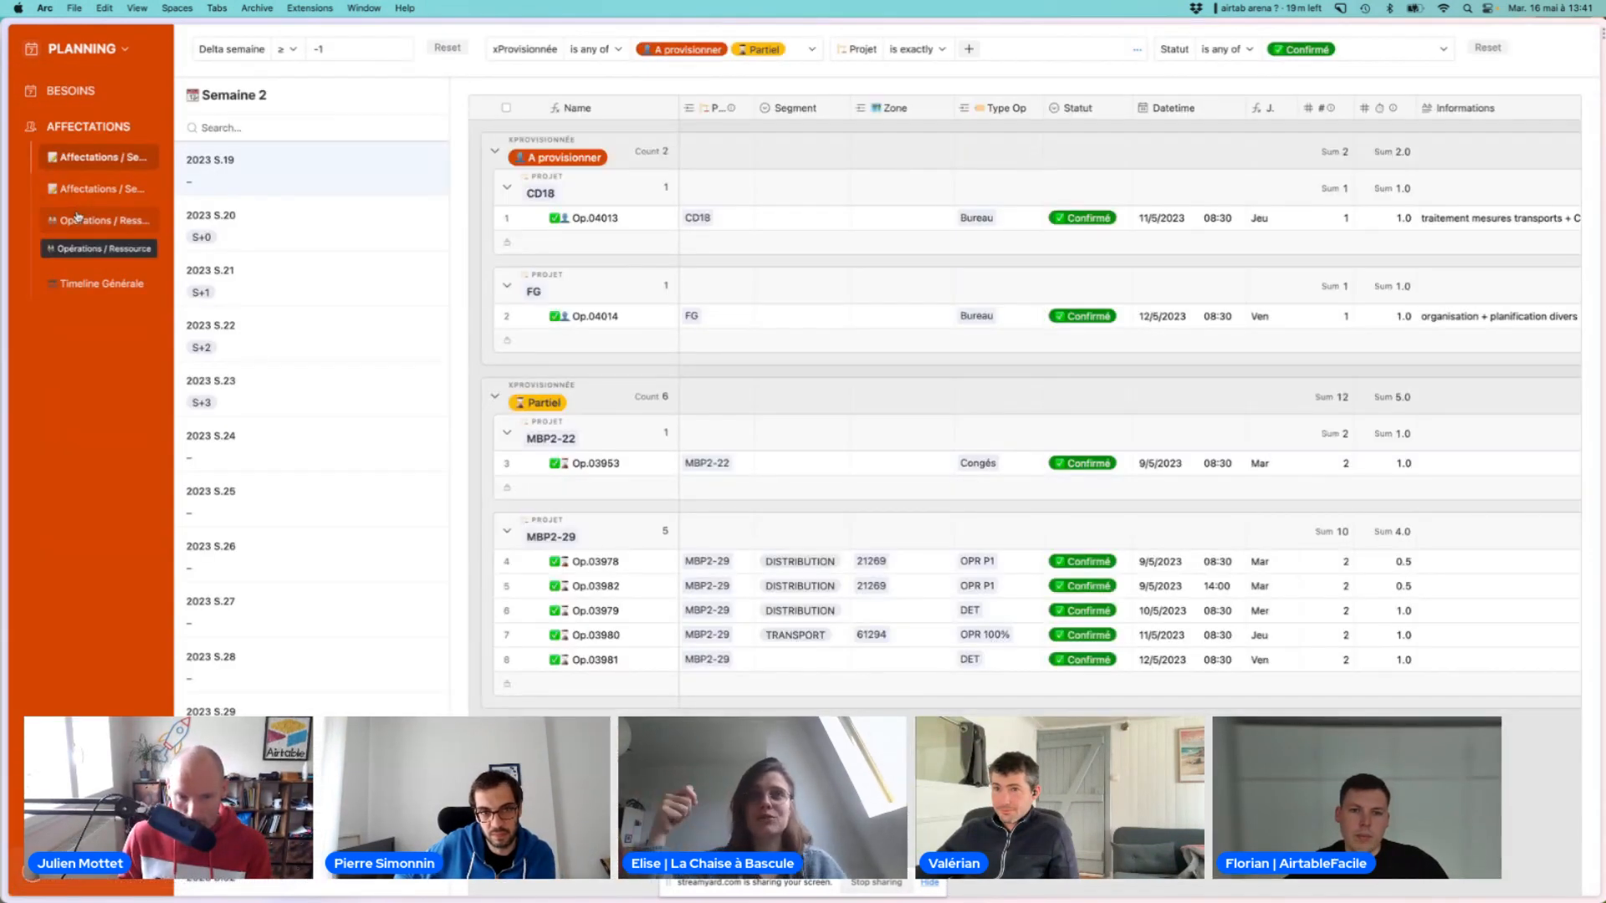
left_click(78, 219)
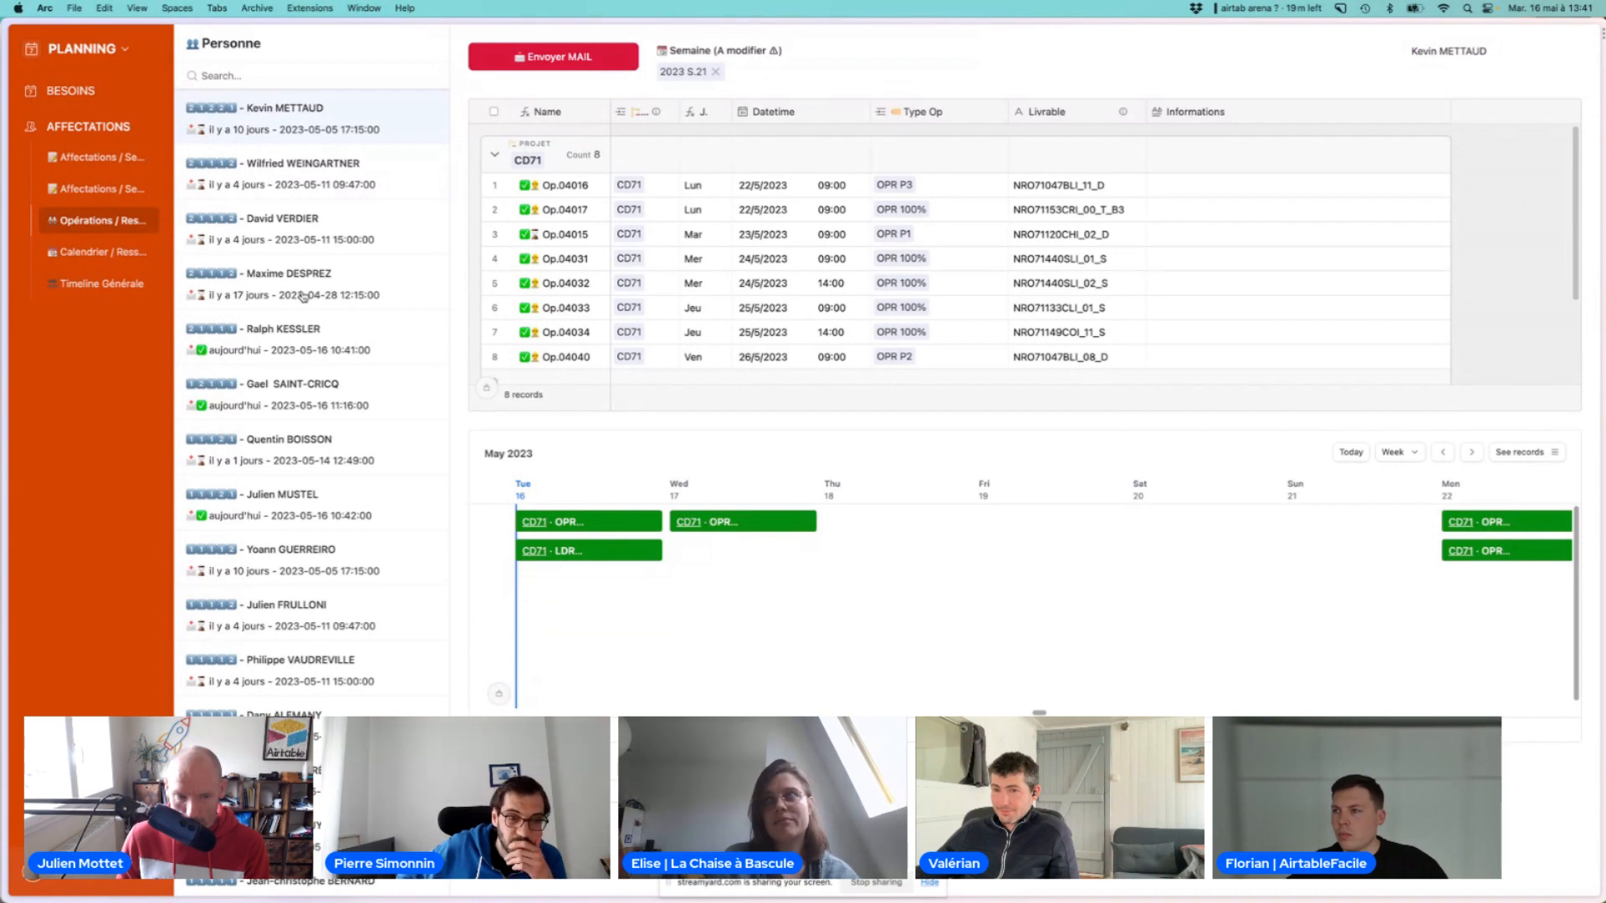
scroll(303, 297, "down", 1)
scroll(305, 297, "up", 1)
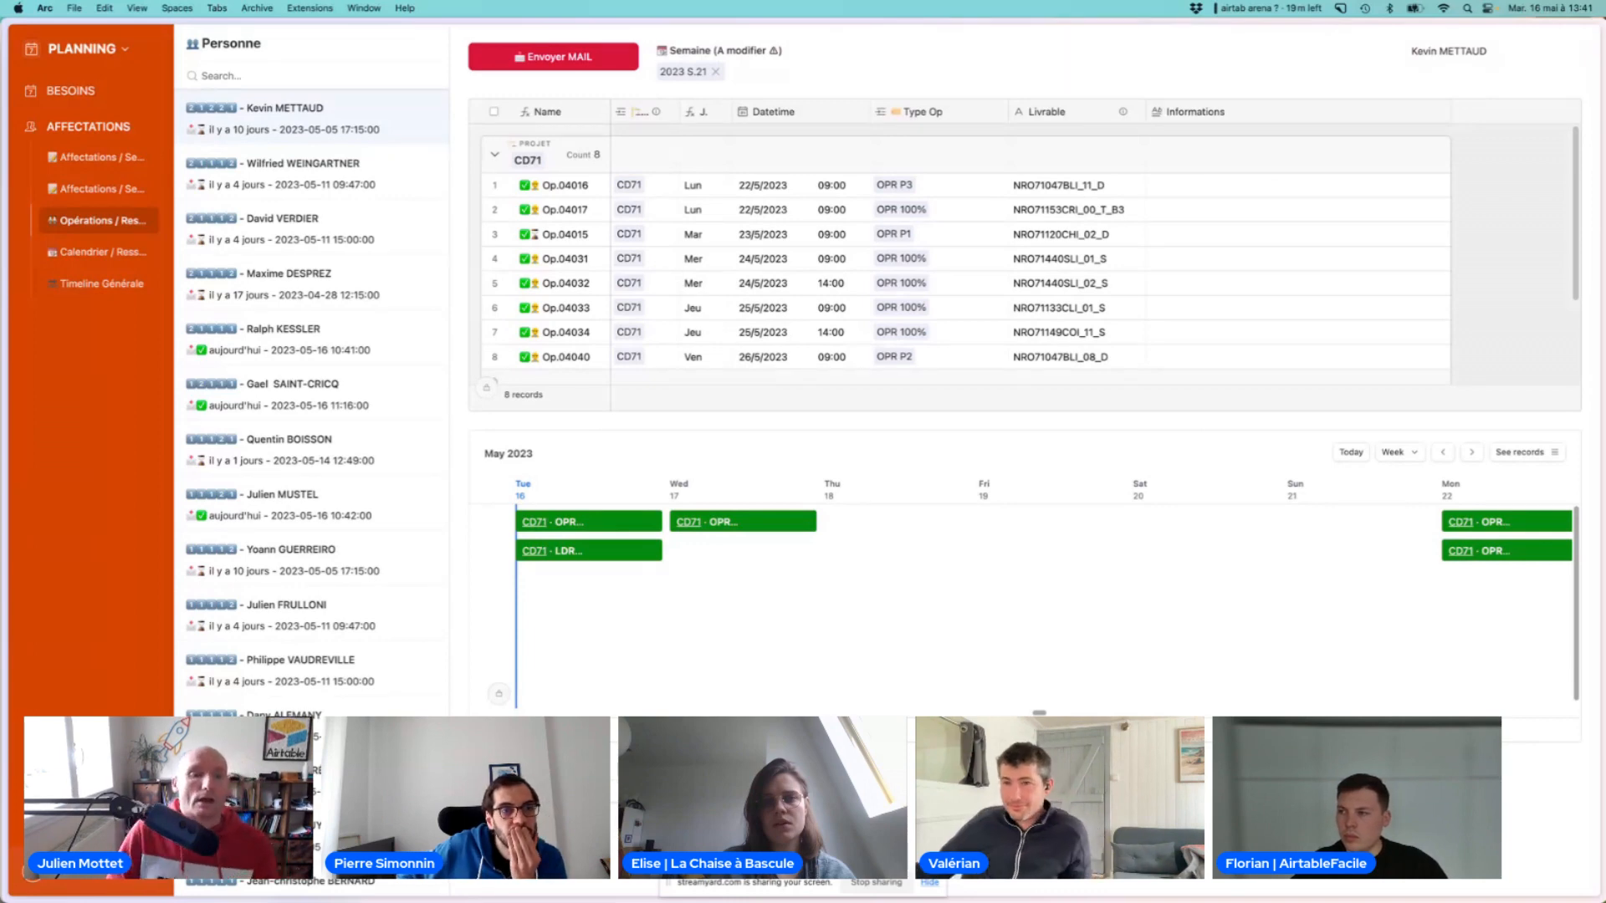
Compare the Arena Untitled 2 interface with the AFFECTATIONS operations page, finishing on the Arena interface
mouse_move(7, 151)
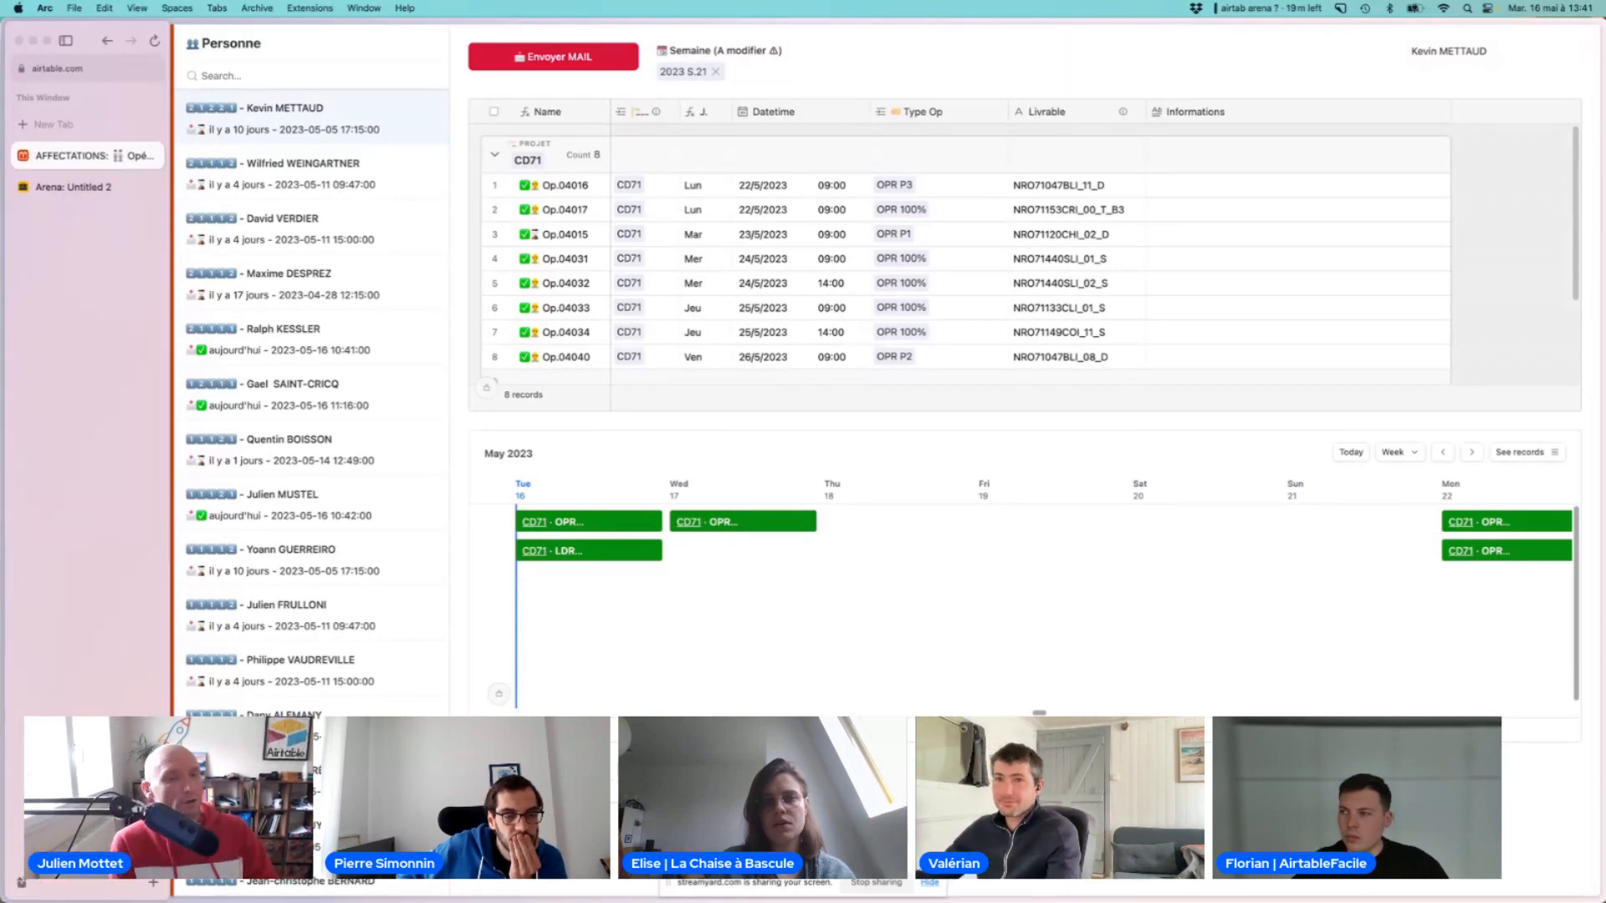
left_click(67, 187)
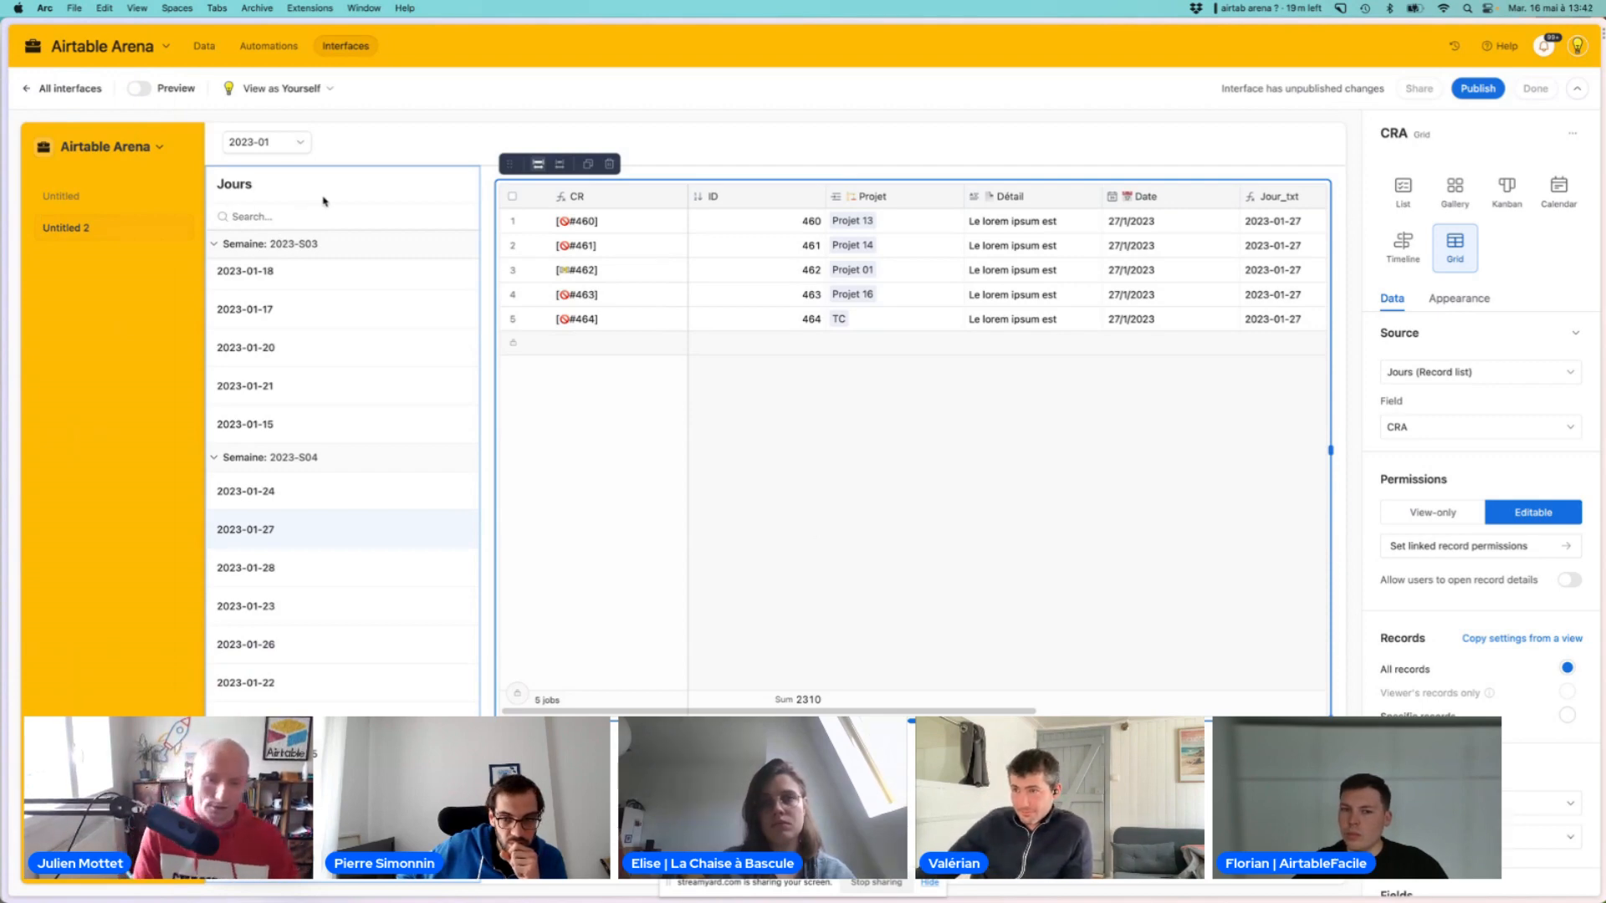
mouse_move(7, 167)
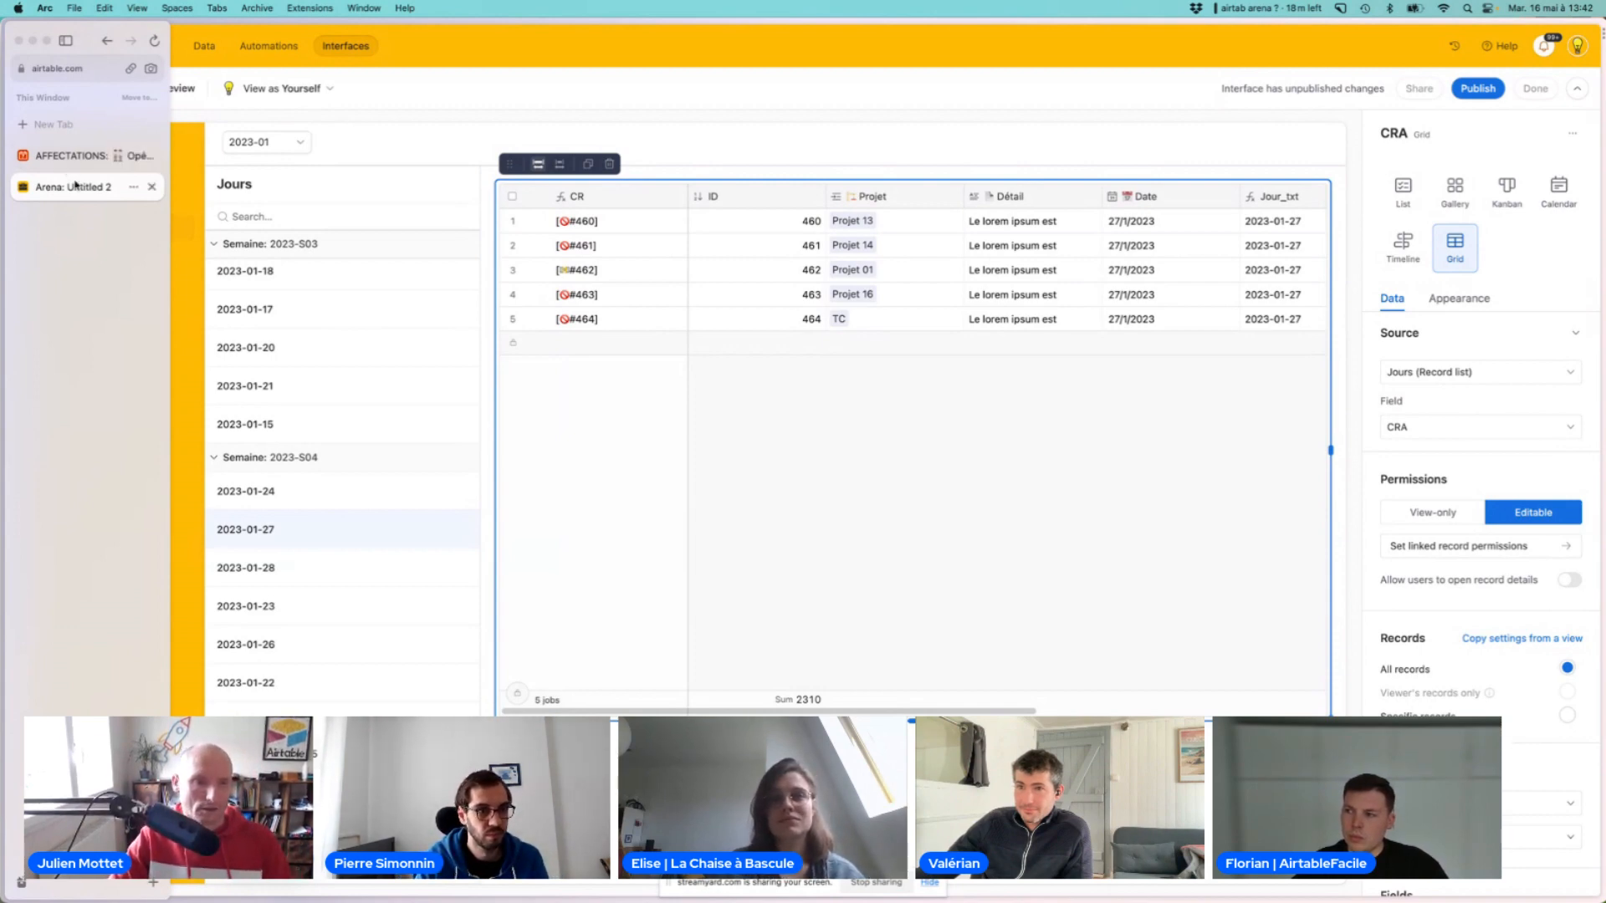
left_click(25, 157)
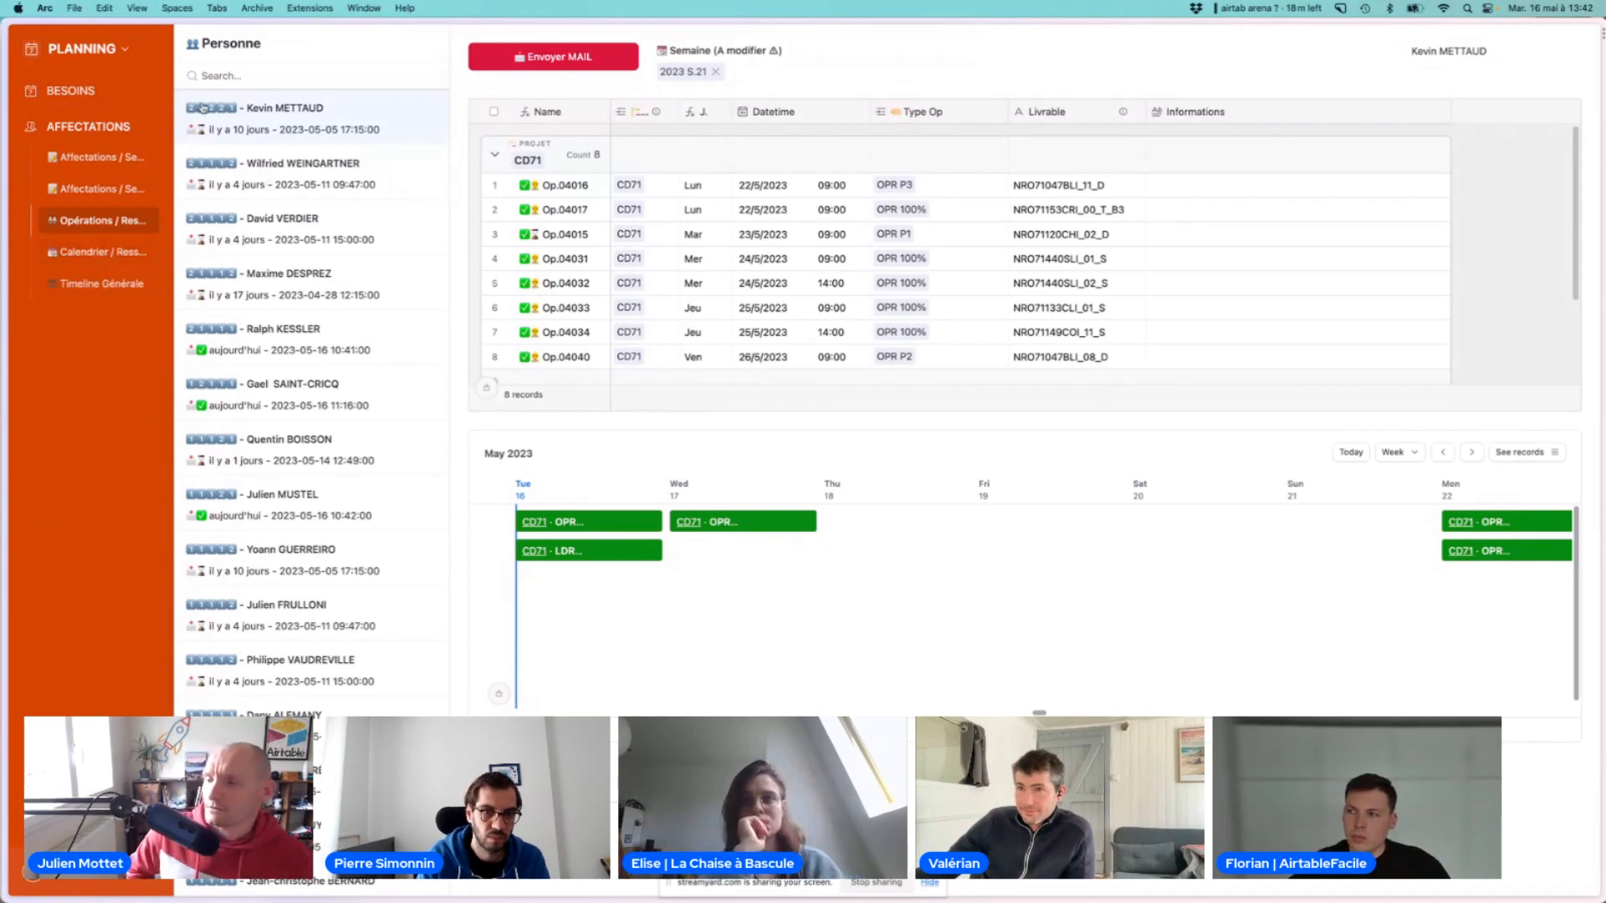
mouse_move(8, 94)
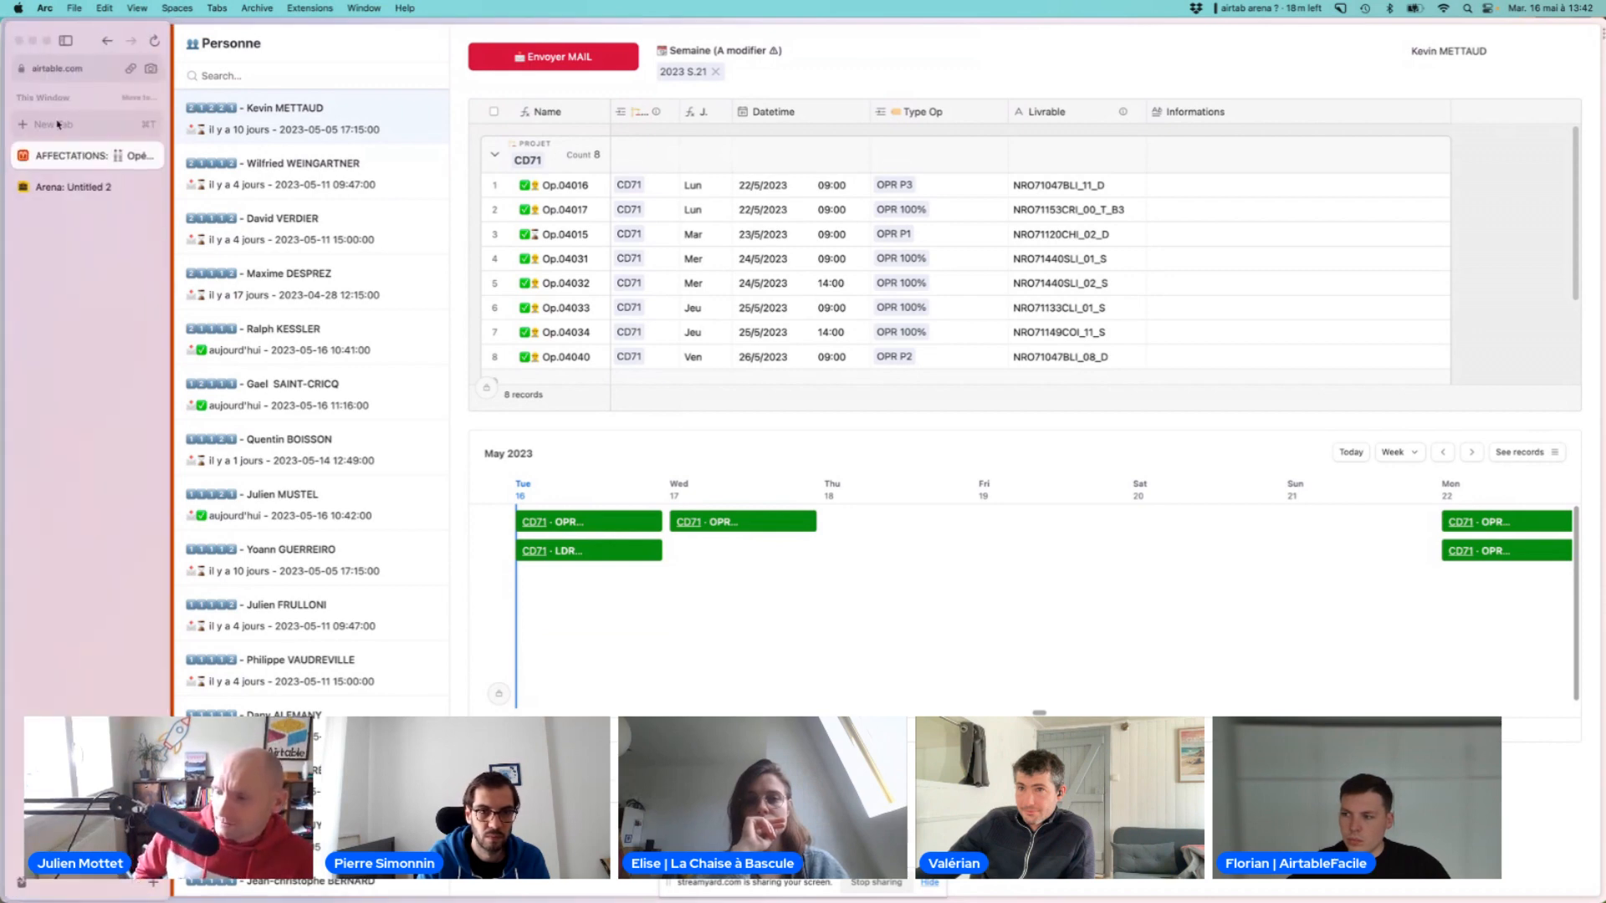
left_click(70, 187)
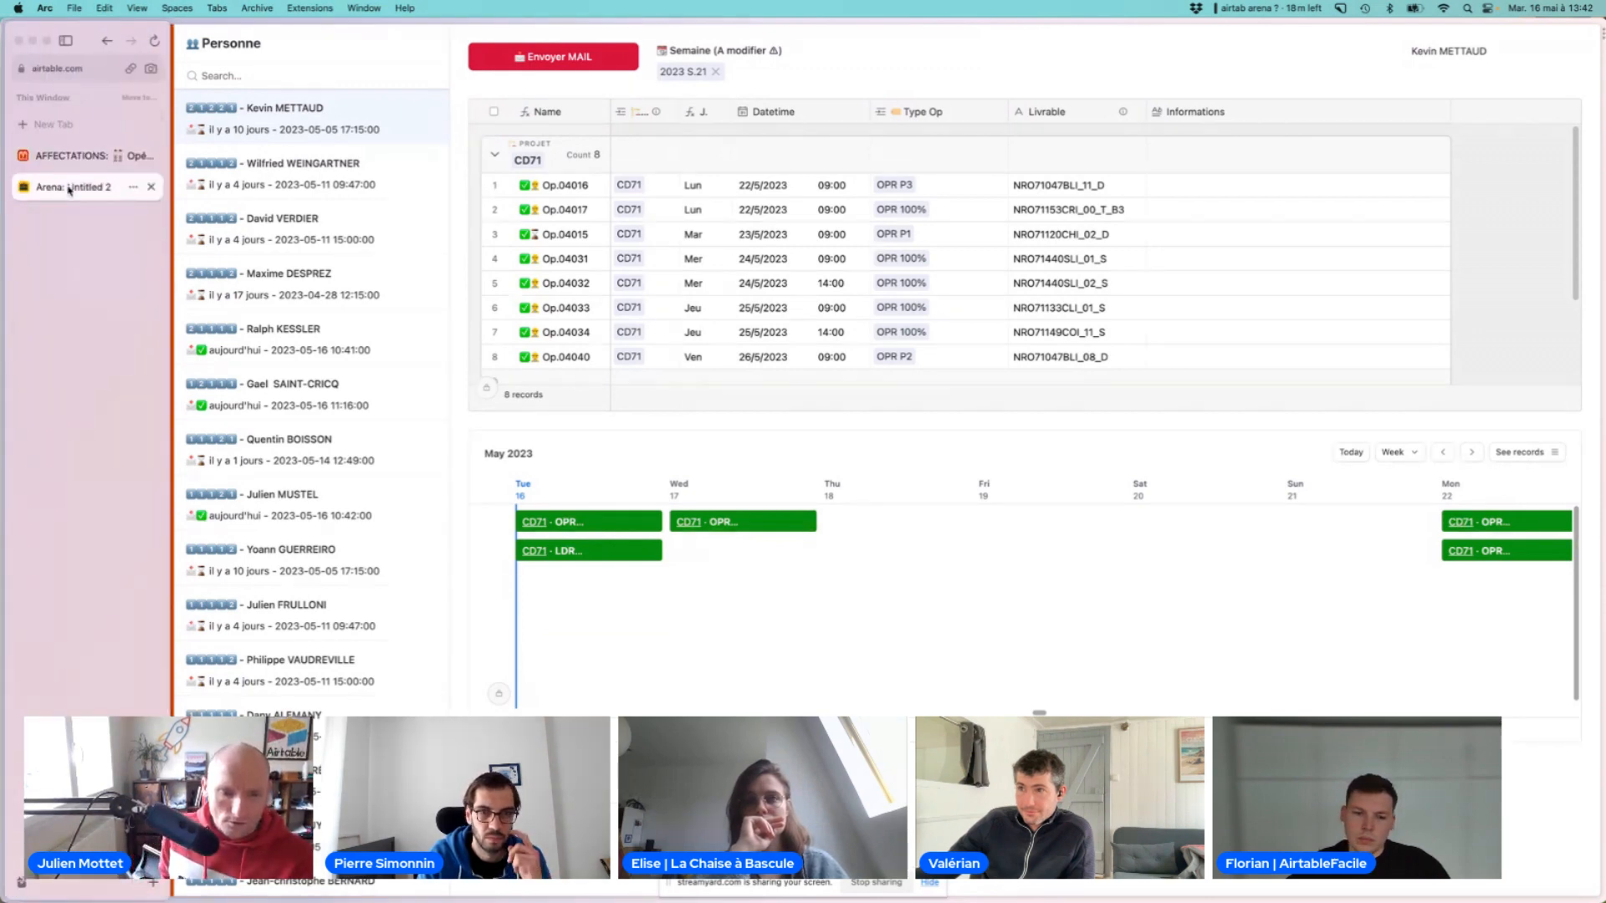